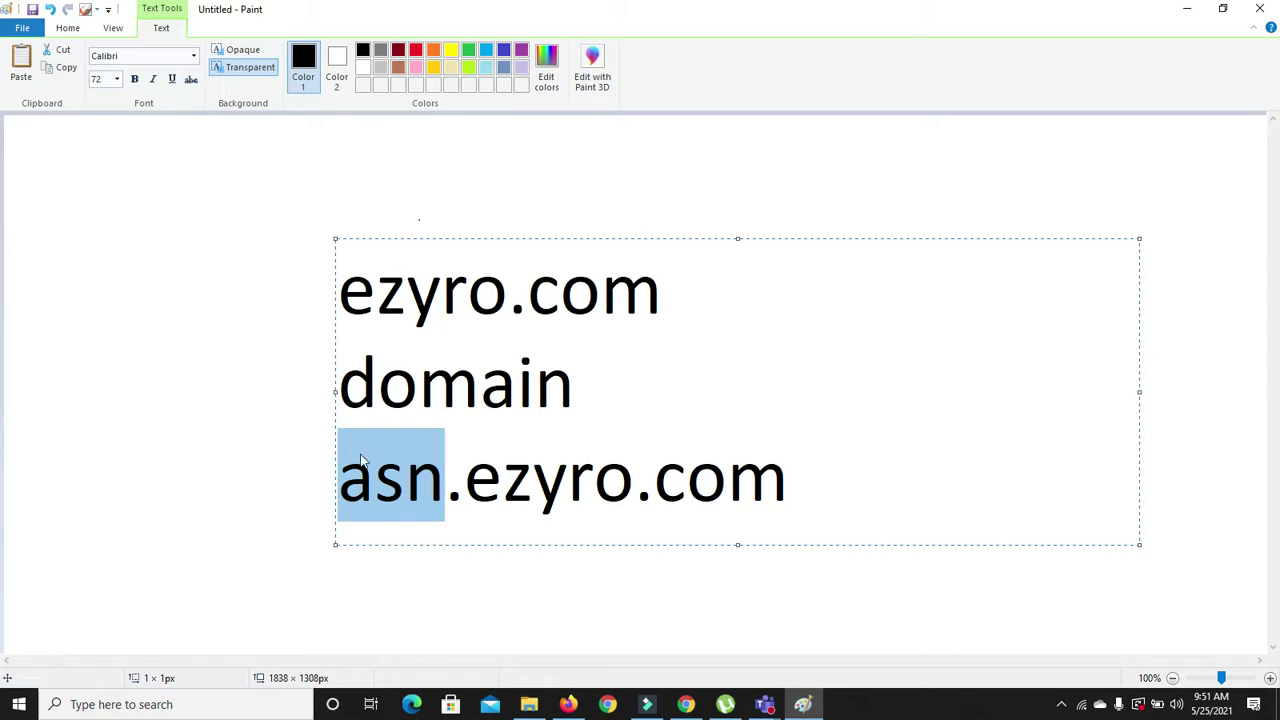
# Highlight the asn and ezyro.com parts of the third line, asn.ezyro.com, in Paint
pyautogui.moveTo(466, 480); pyautogui.dragTo(688, 487)
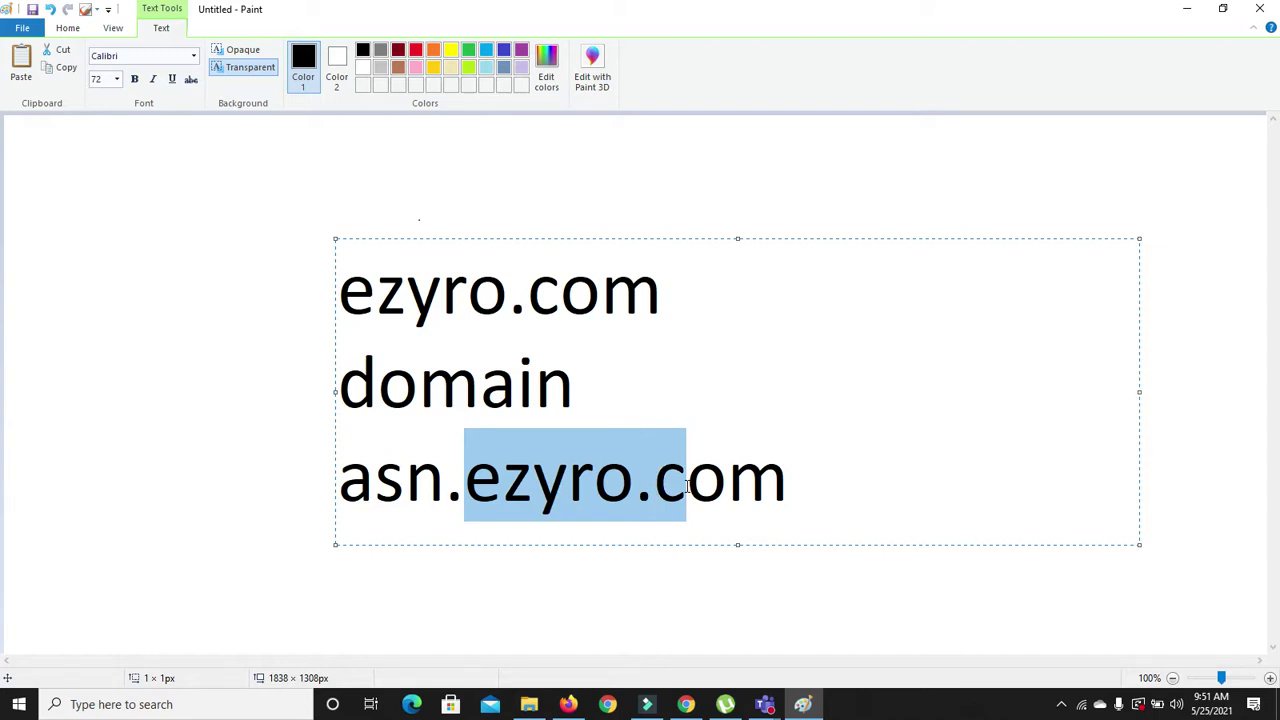
pyautogui.moveTo(760, 492); pyautogui.dragTo(809, 493)
pyautogui.doubleClick(800, 485)
pyautogui.click(445, 475)
pyautogui.moveTo(447, 472); pyautogui.dragTo(316, 452)
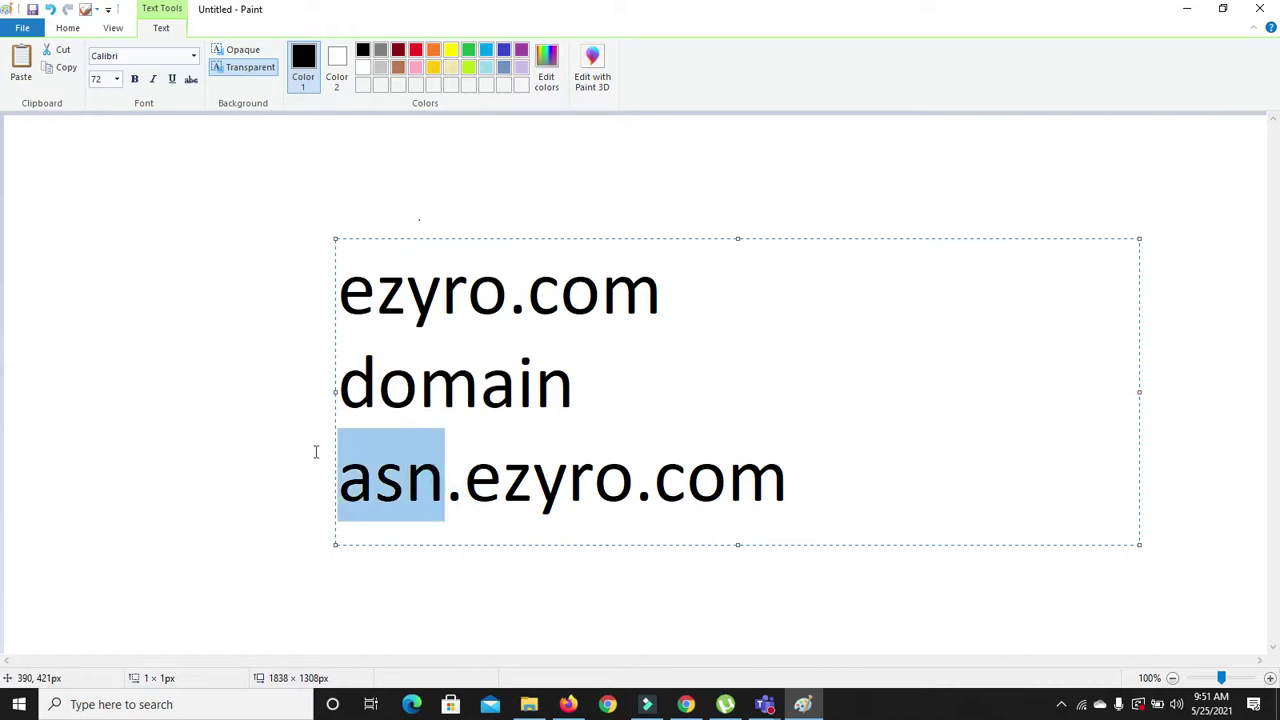
pyautogui.click(448, 476)
pyautogui.moveTo(463, 477); pyautogui.dragTo(769, 462)
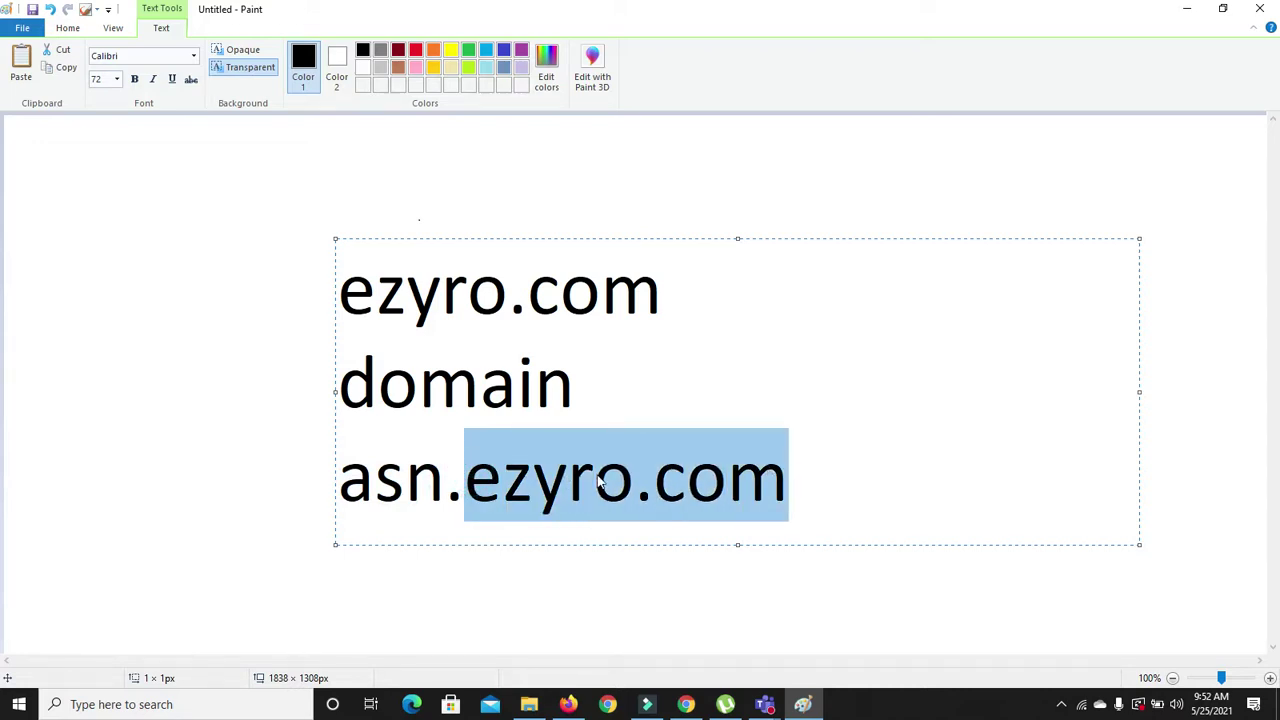
pyautogui.click(658, 478)
pyautogui.moveTo(445, 478); pyautogui.dragTo(336, 478)
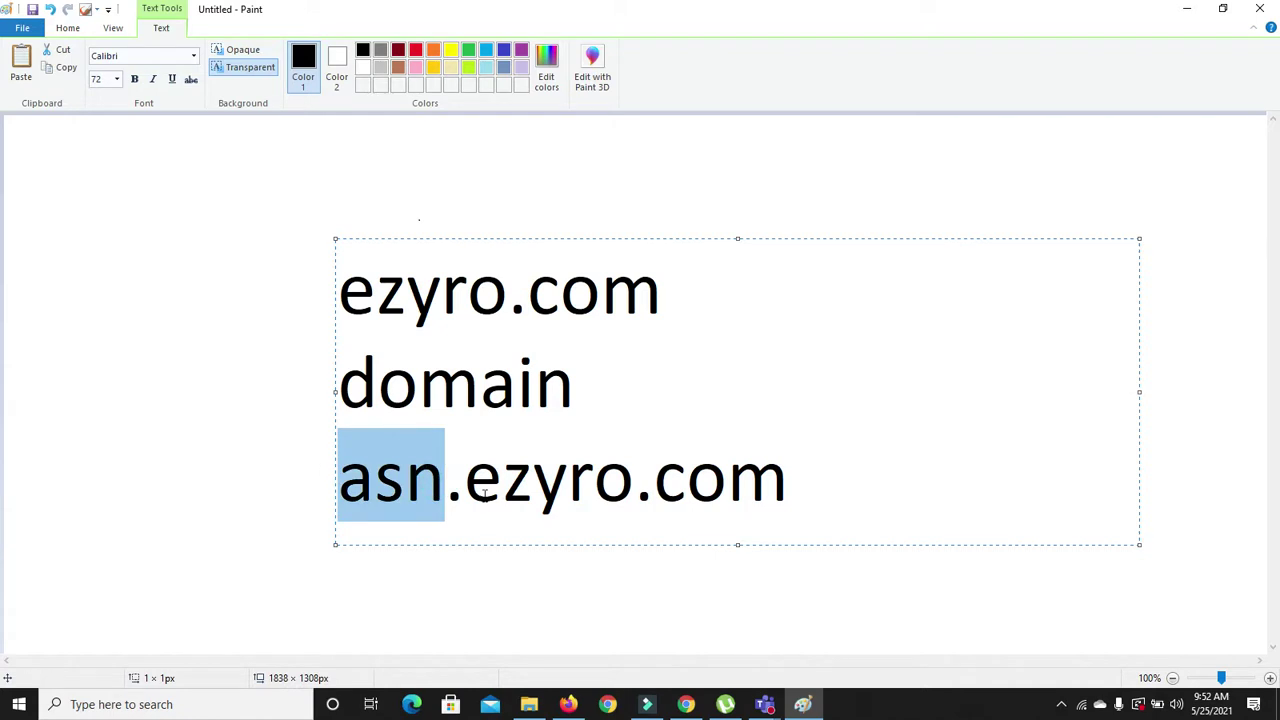
pyautogui.click(424, 488)
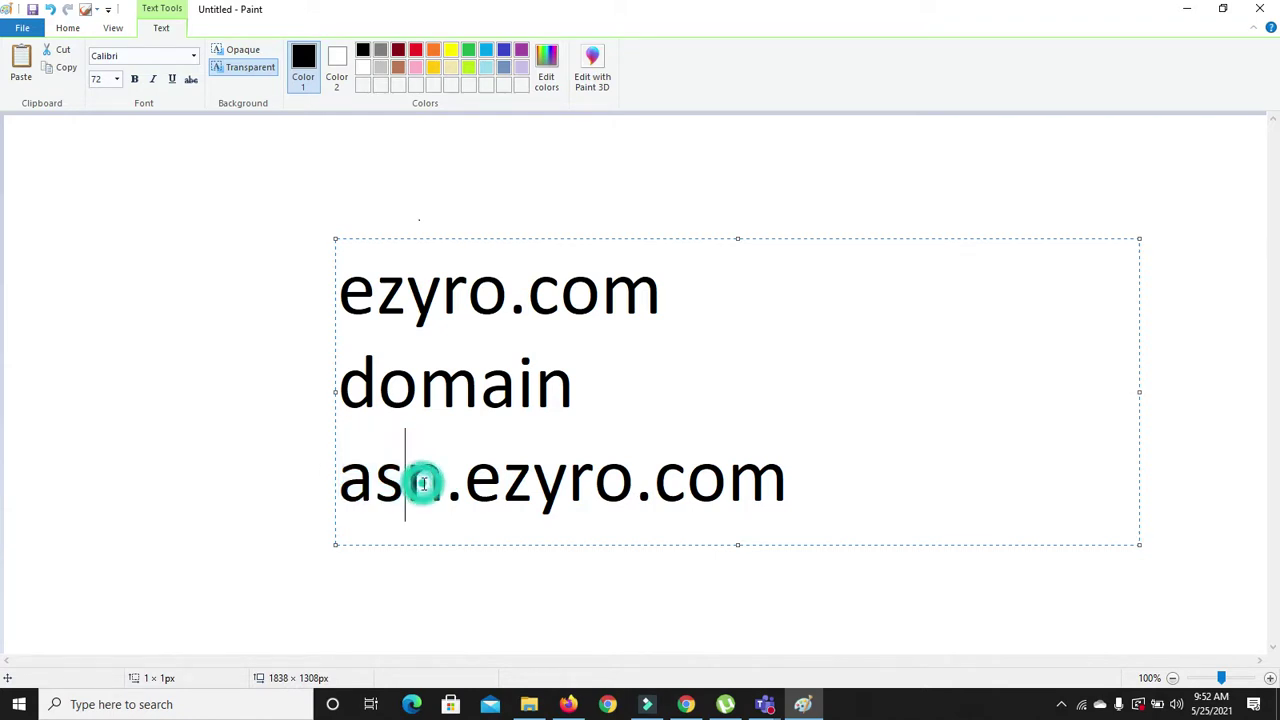
pyautogui.moveTo(444, 478); pyautogui.dragTo(287, 472)
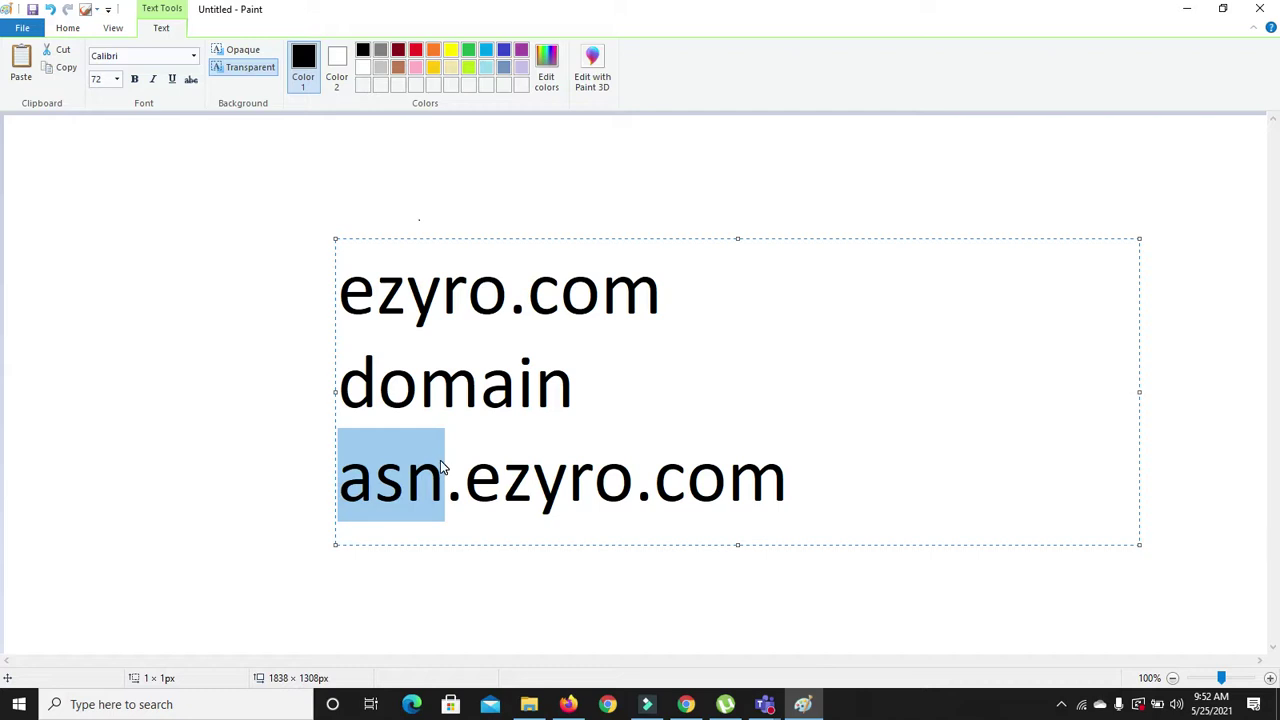
# Add a fourth line reading 'child parent' below asn.ezyro.com, correcting the typos
pyautogui.click(829, 486)
pyautogui.press('Return')
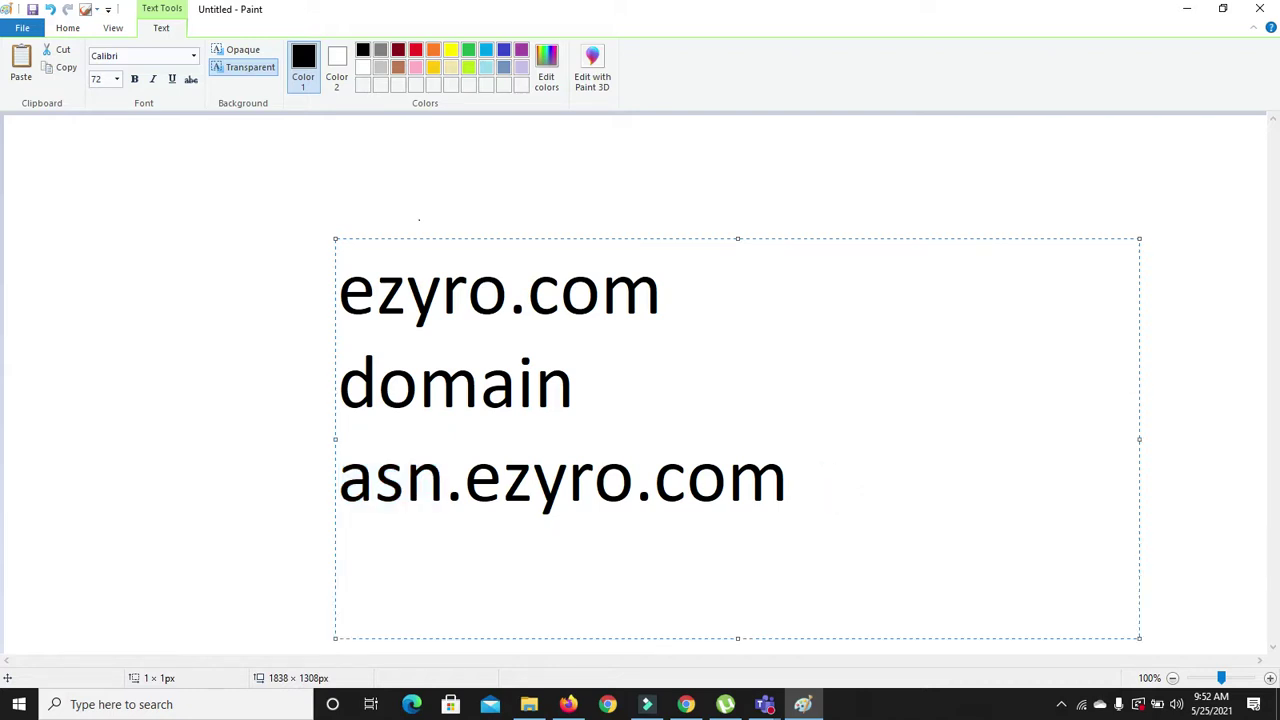
pyautogui.write('child    ')
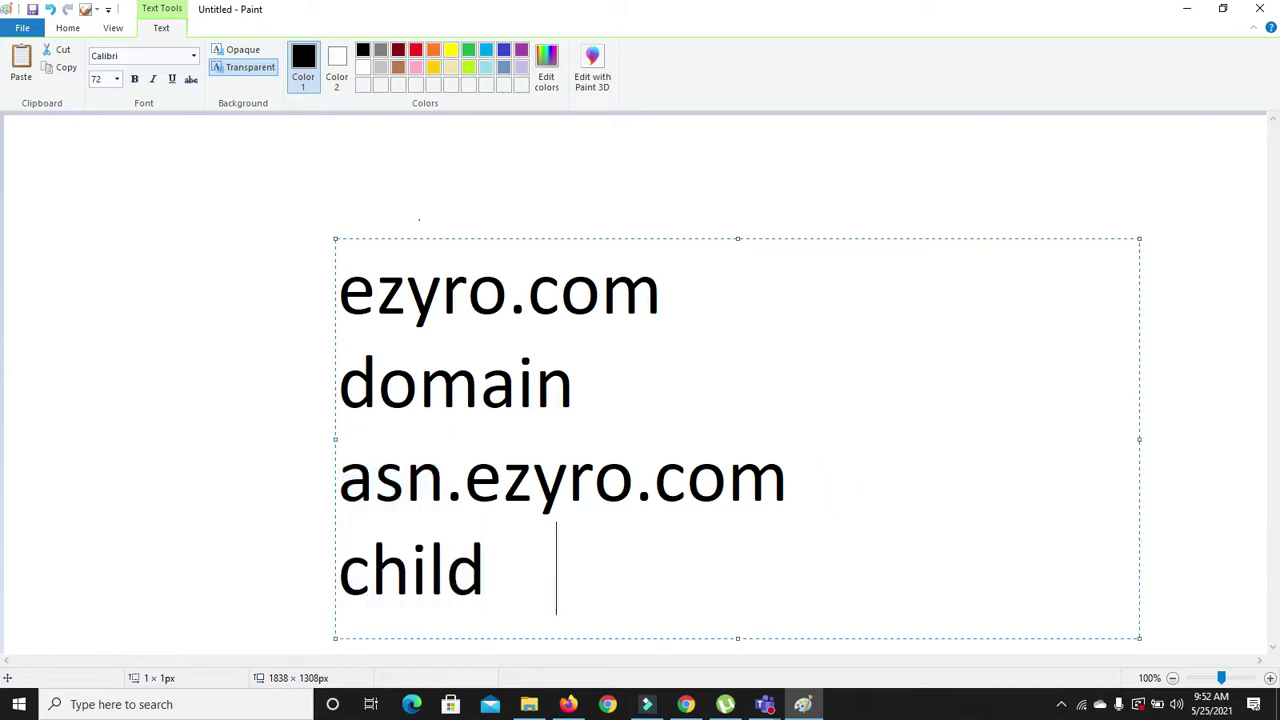
pyautogui.write('paraentd')
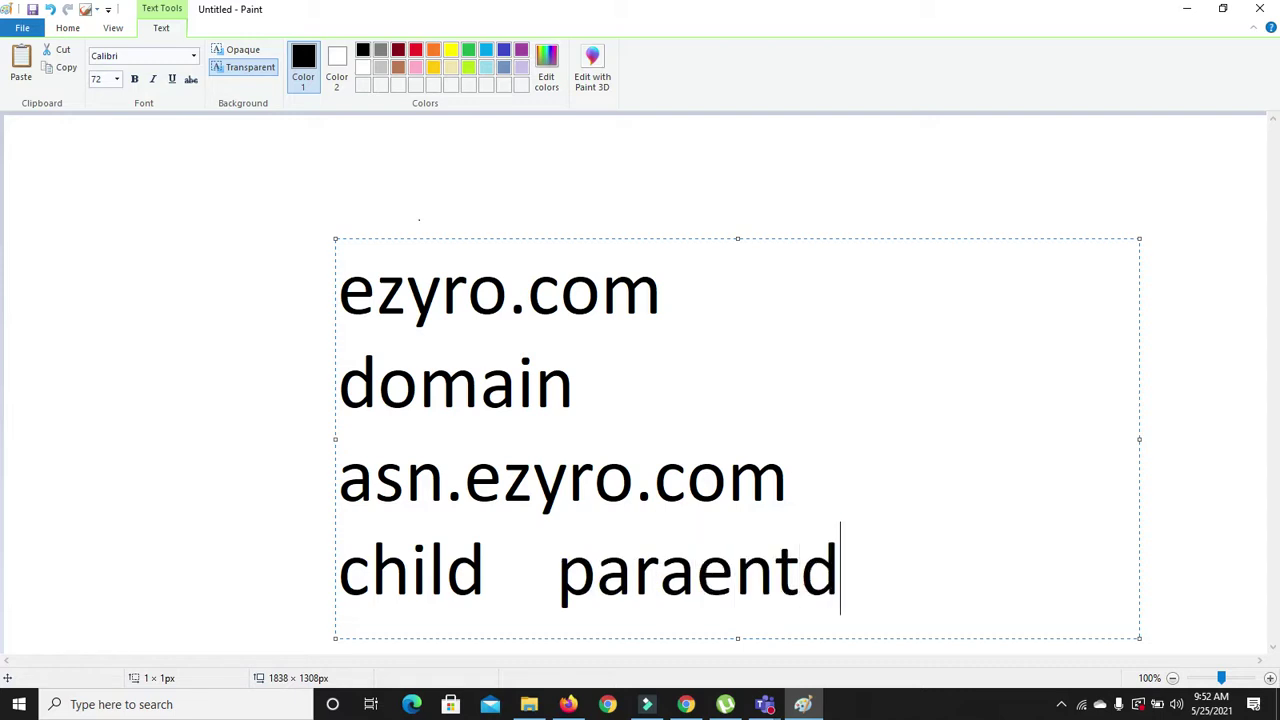
pyautogui.press('BackSpace')
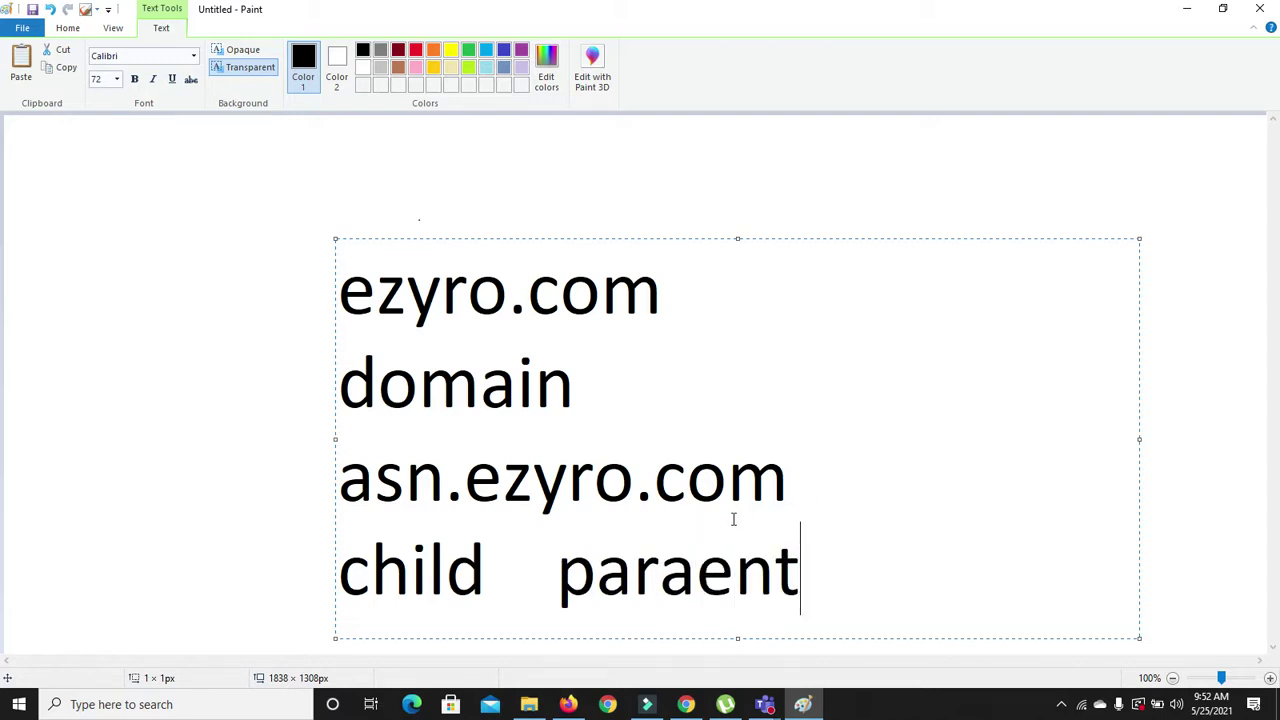
pyautogui.click(700, 568)
pyautogui.press('BackSpace')
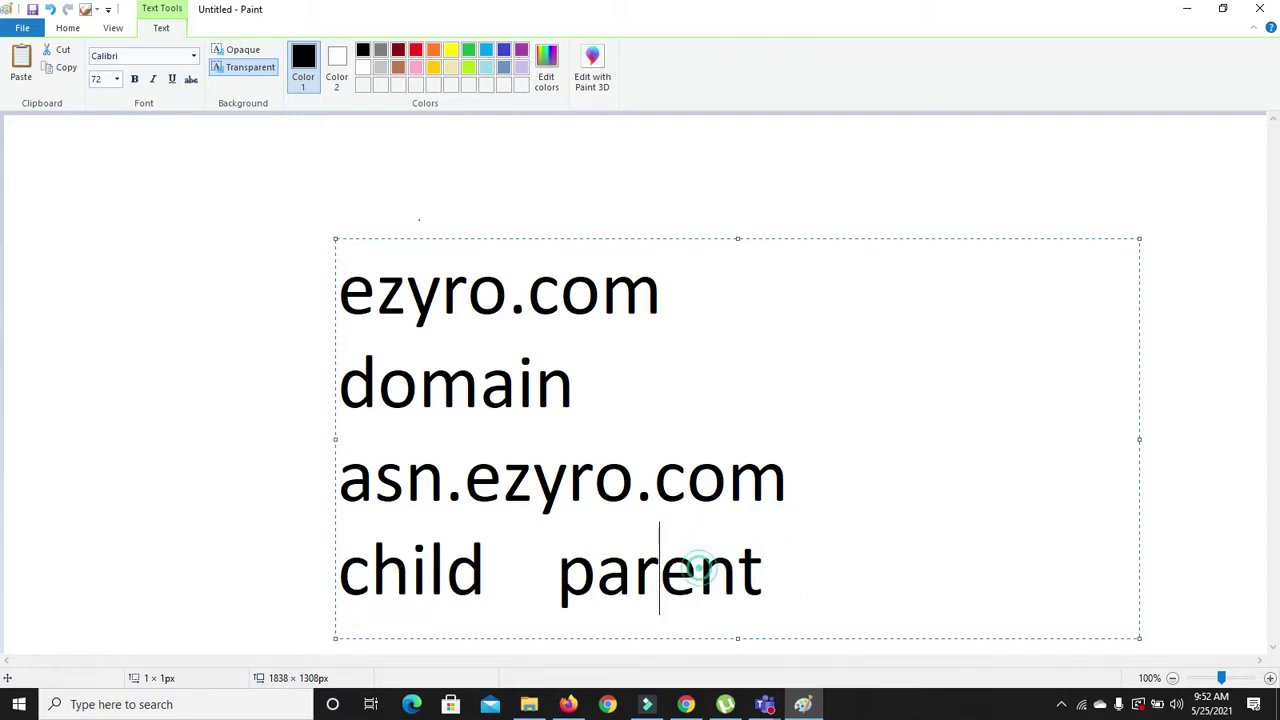
# Highlight parent, child and asn.ezyro.com, then return to the hosting client area
pyautogui.moveTo(770, 551); pyautogui.dragTo(536, 531)
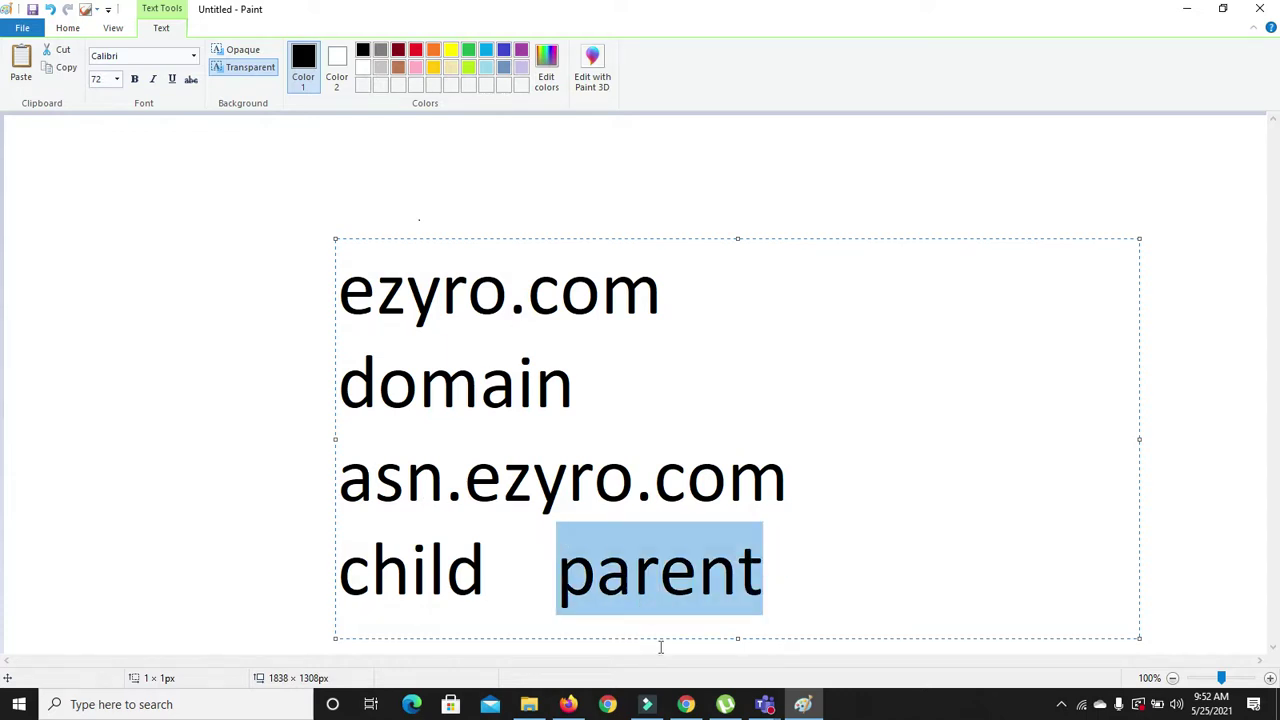
pyautogui.moveTo(499, 562); pyautogui.dragTo(332, 560)
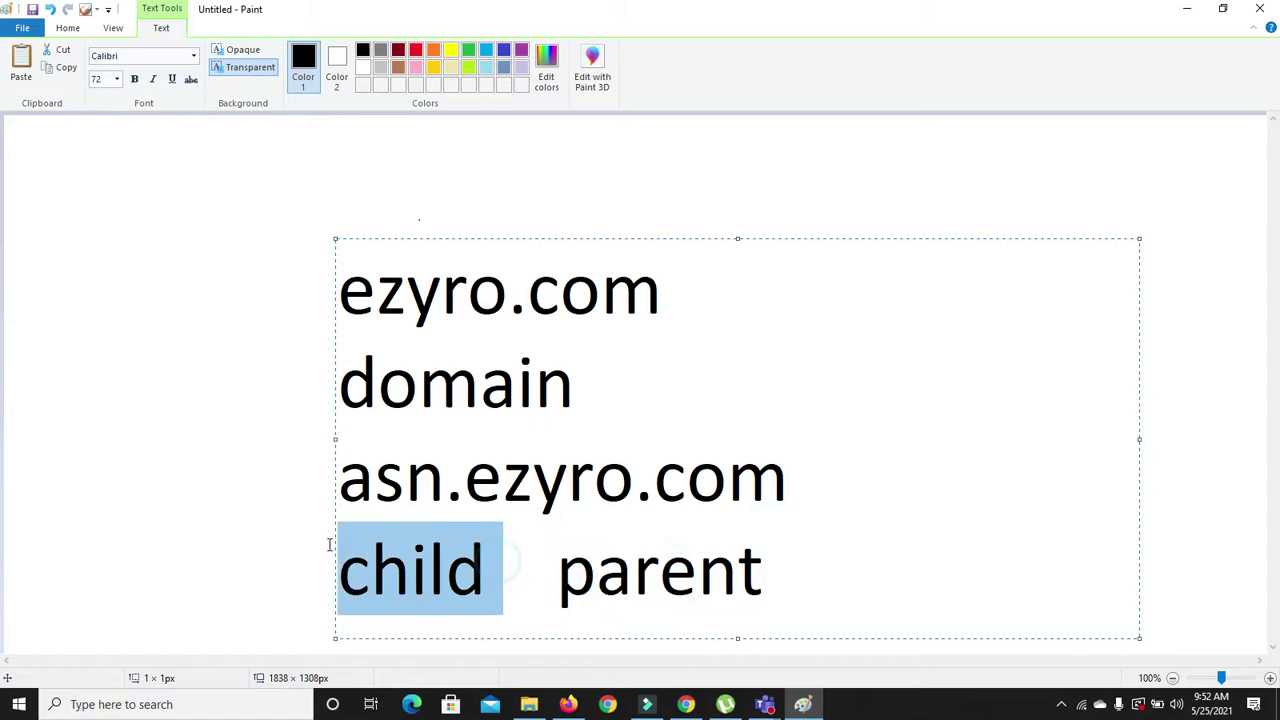
pyautogui.moveTo(338, 480); pyautogui.dragTo(816, 481)
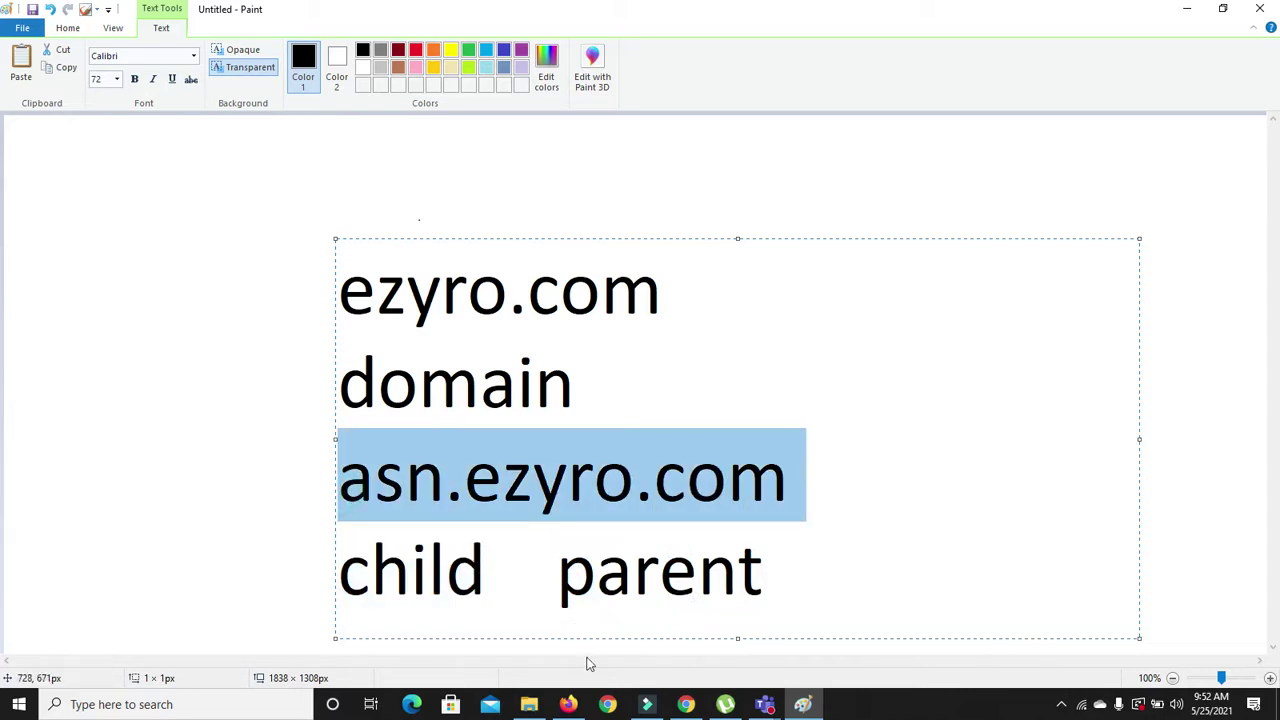
pyautogui.click(685, 704)
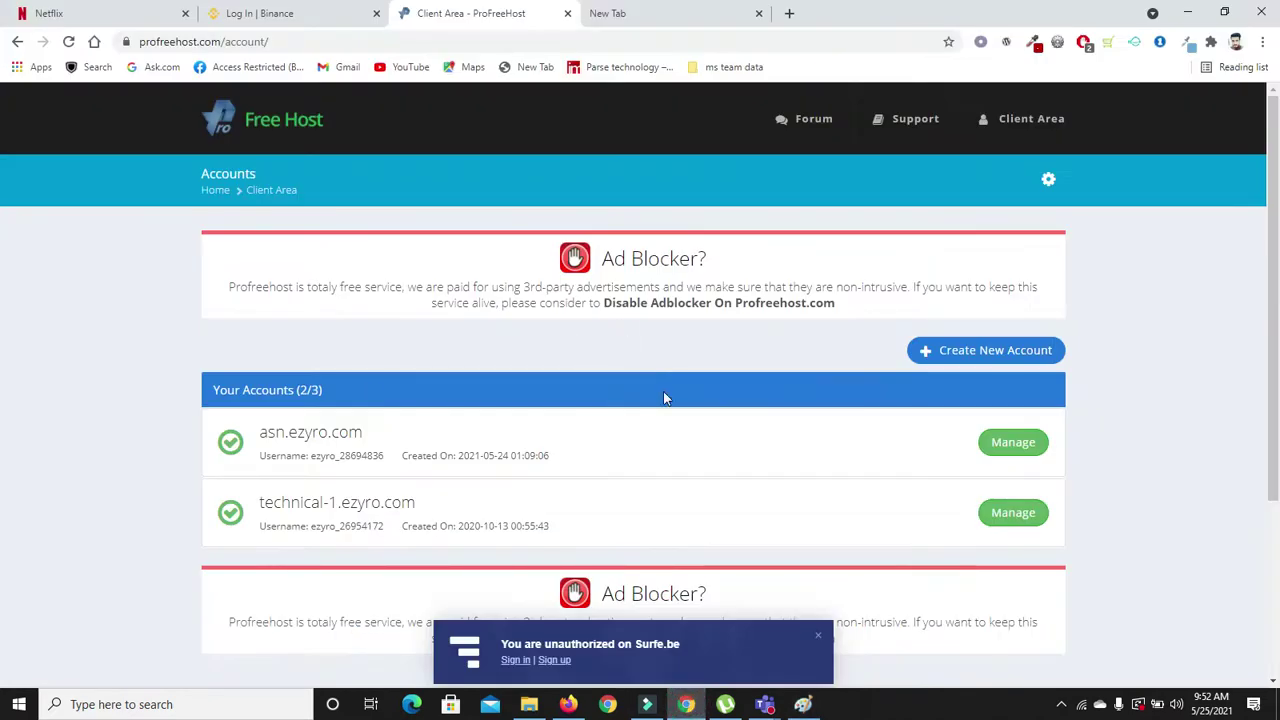
# Open asn.ezyro.com from the ProFreeHost accounts list and select its address
pyautogui.click(329, 440)
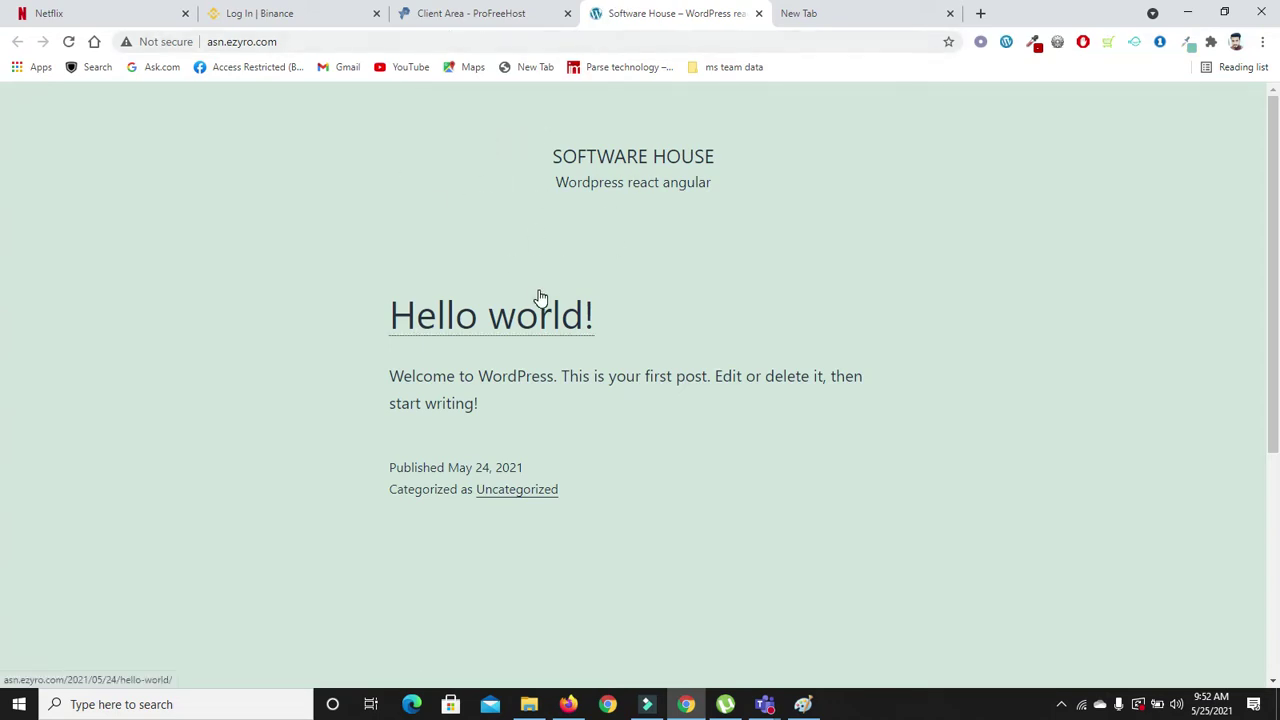
pyautogui.click(308, 41)
# Load the site's /wp-admin address
pyautogui.click(317, 40)
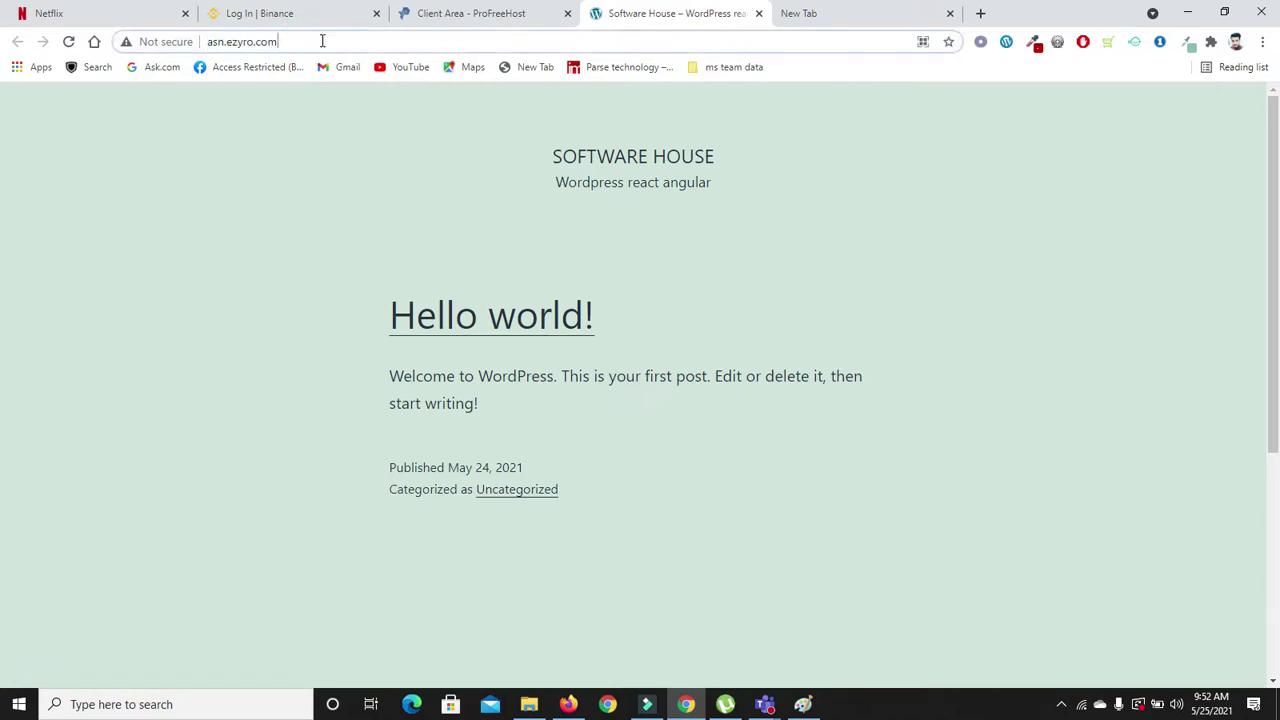
pyautogui.write('/')
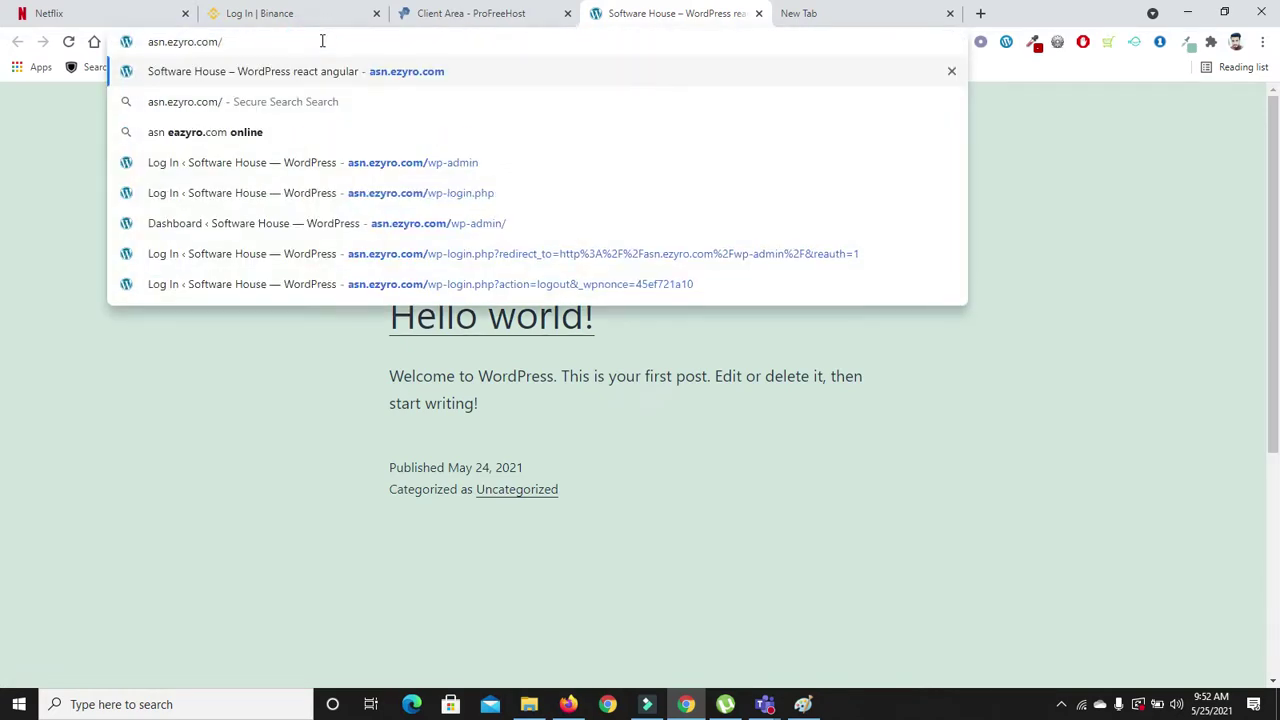
pyautogui.write('wp-a')
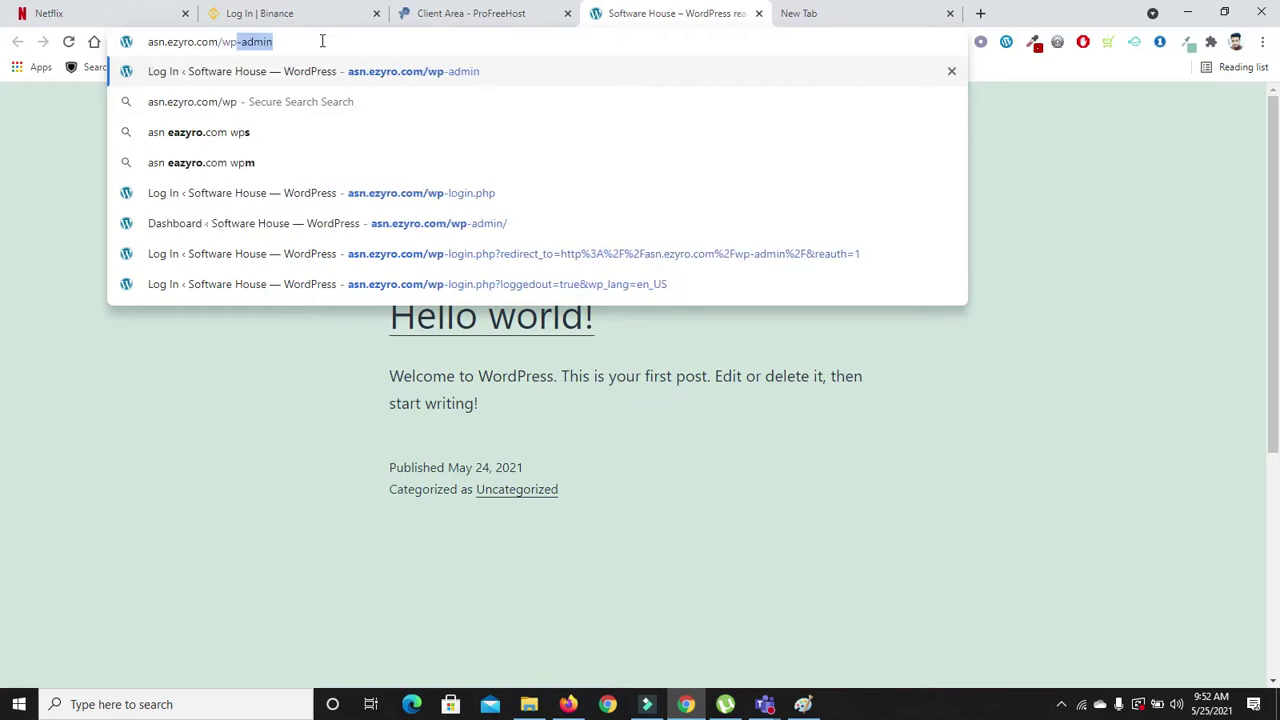
pyautogui.write('dmin')
pyautogui.press('Return')
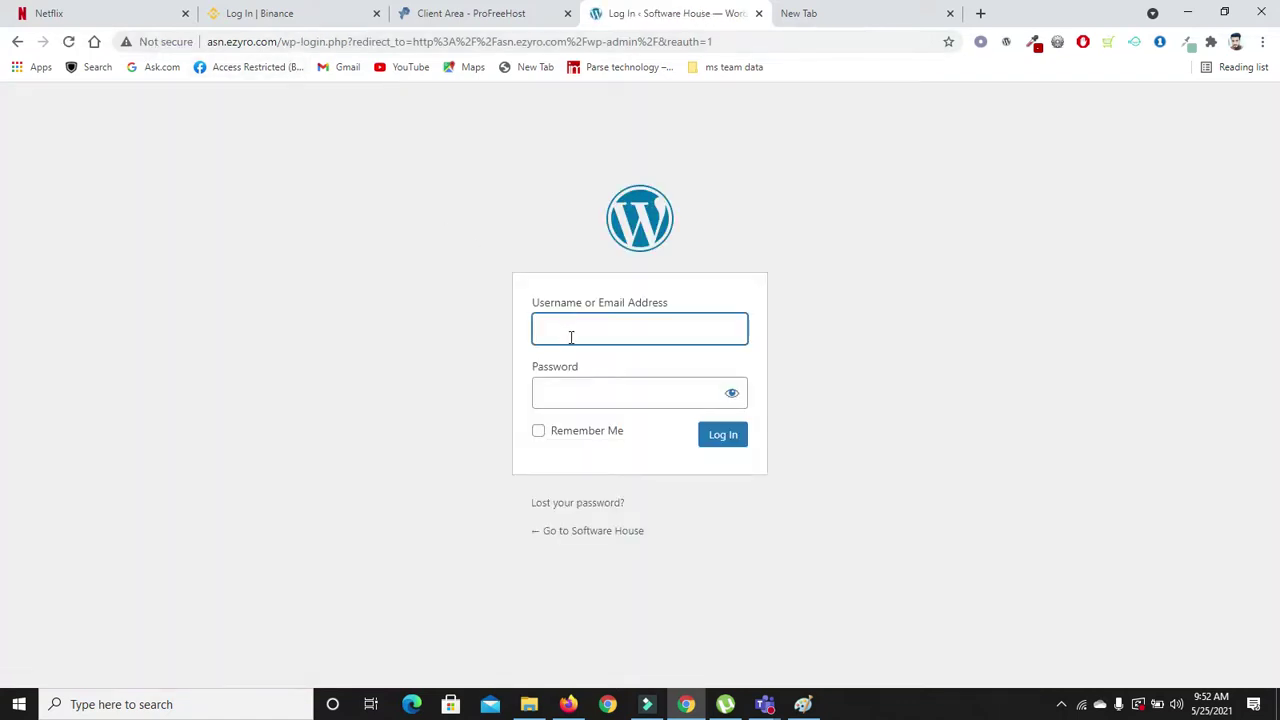
# Log in as admin with the account password
pyautogui.click(571, 336)
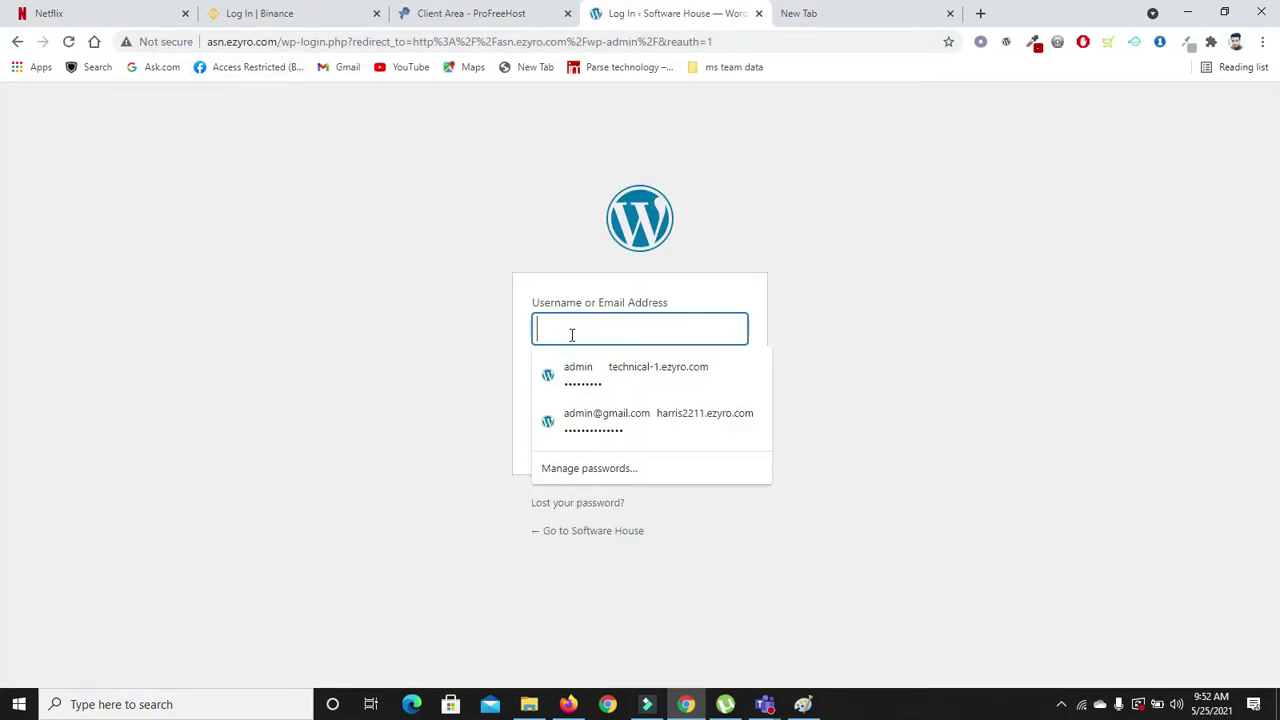
pyautogui.click(570, 328)
pyautogui.write('admin')
pyautogui.press('Tab')
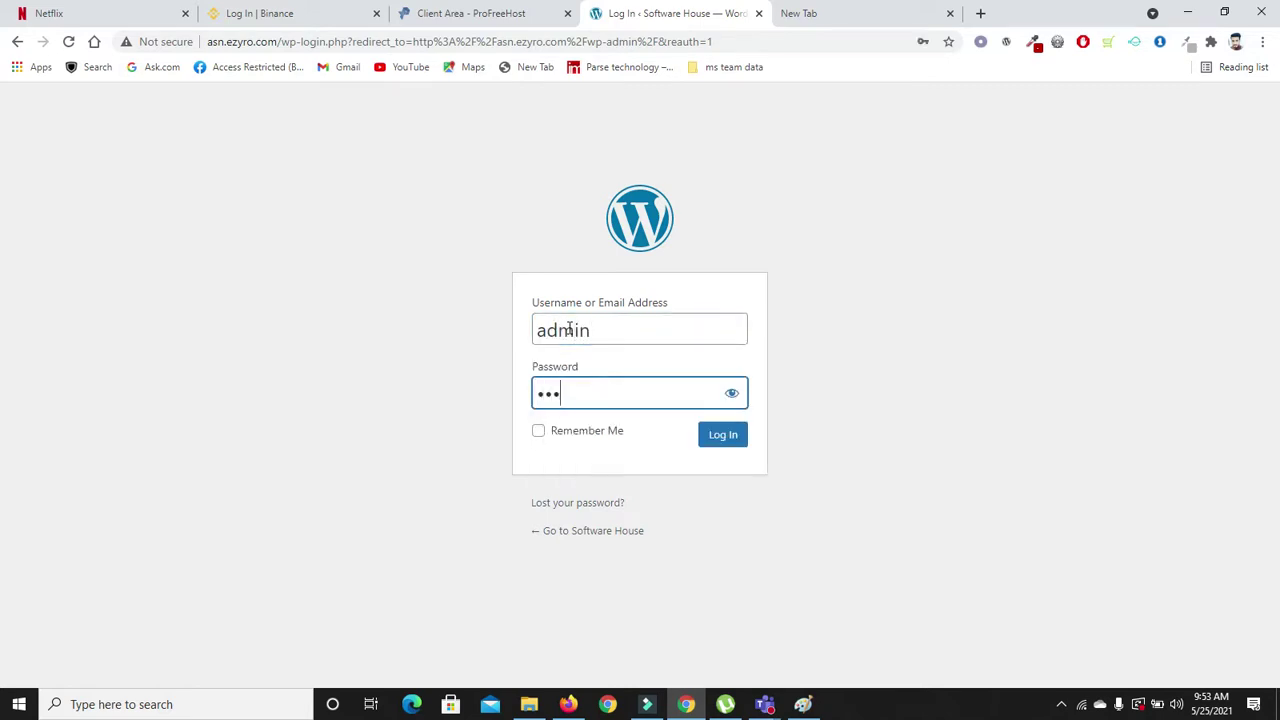
pyautogui.write('•')
pyautogui.press('Return')
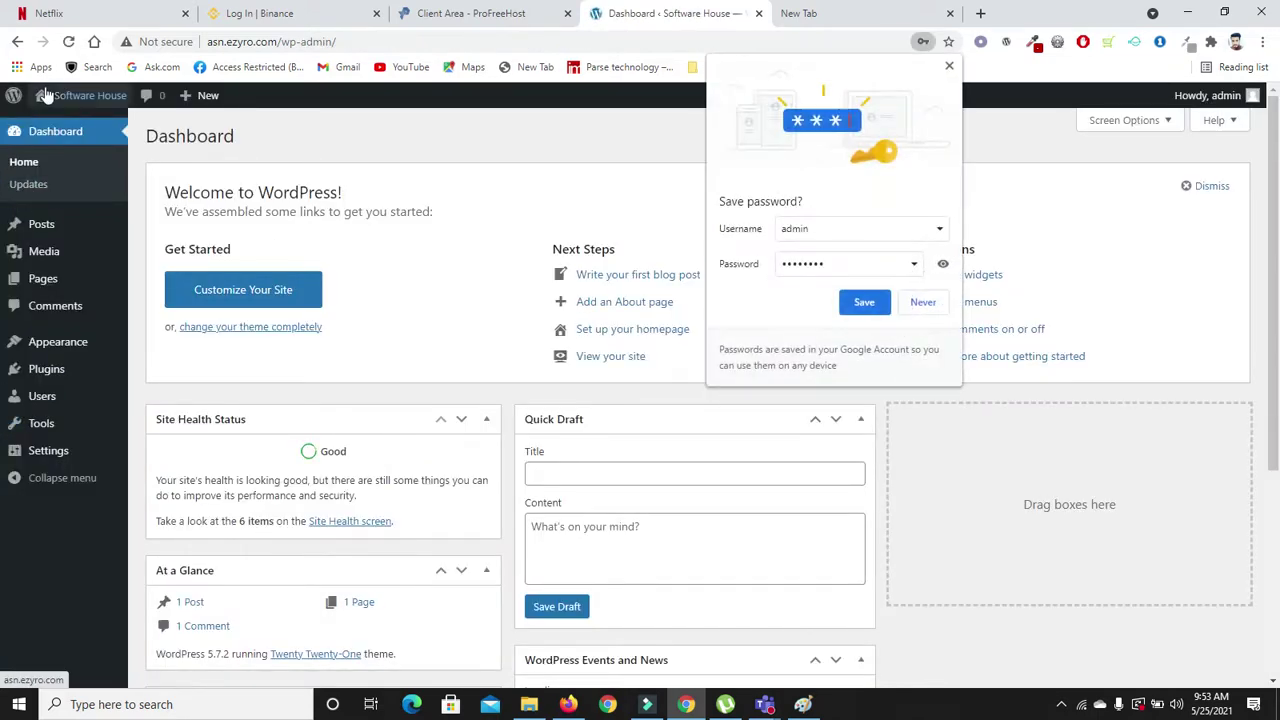
# Dismiss the browser's save-password prompt and password breach warning
pyautogui.click(864, 301)
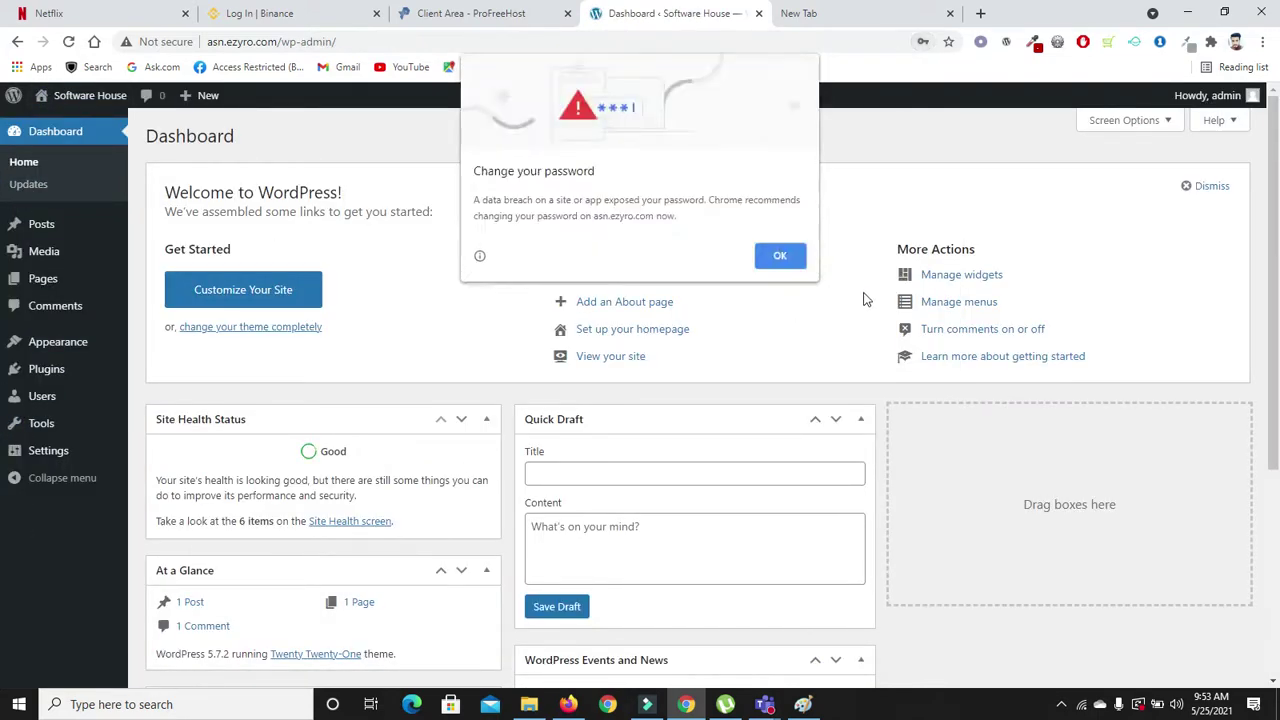
pyautogui.click(780, 258)
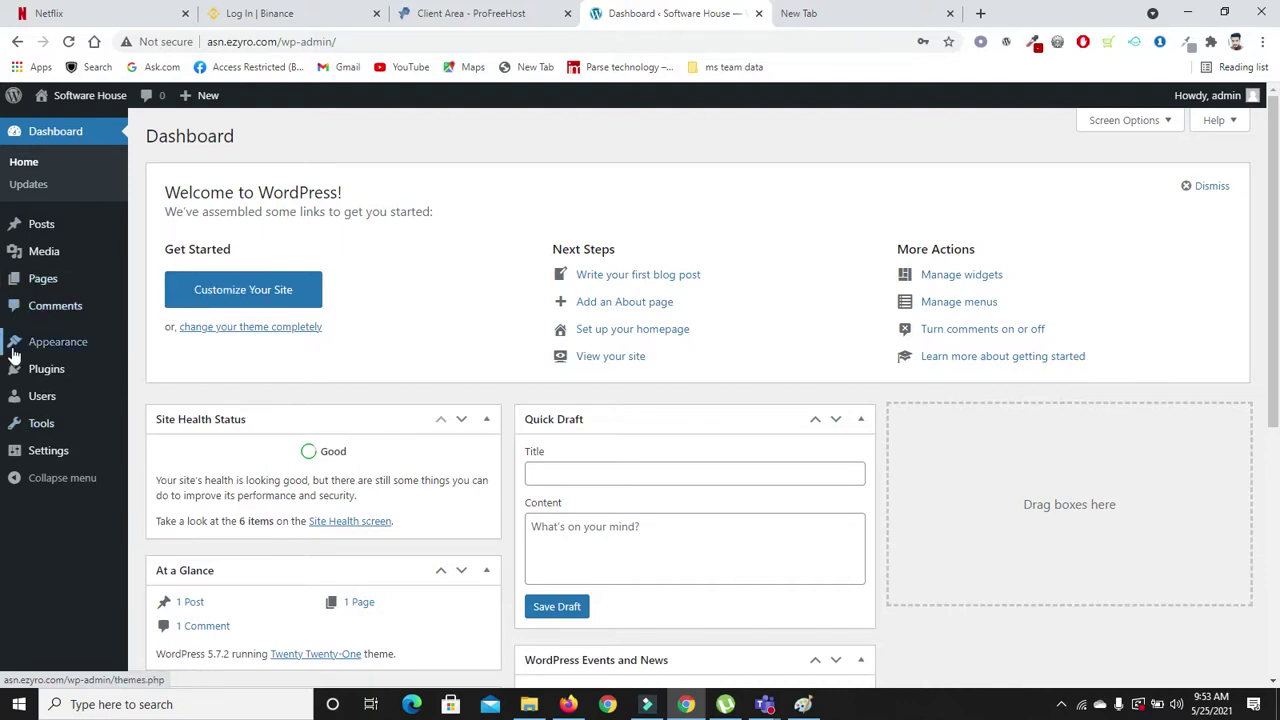
pyautogui.scroll(-3, 1270, 285)
pyautogui.moveTo(1277, 290); pyautogui.dragTo(1250, 552)
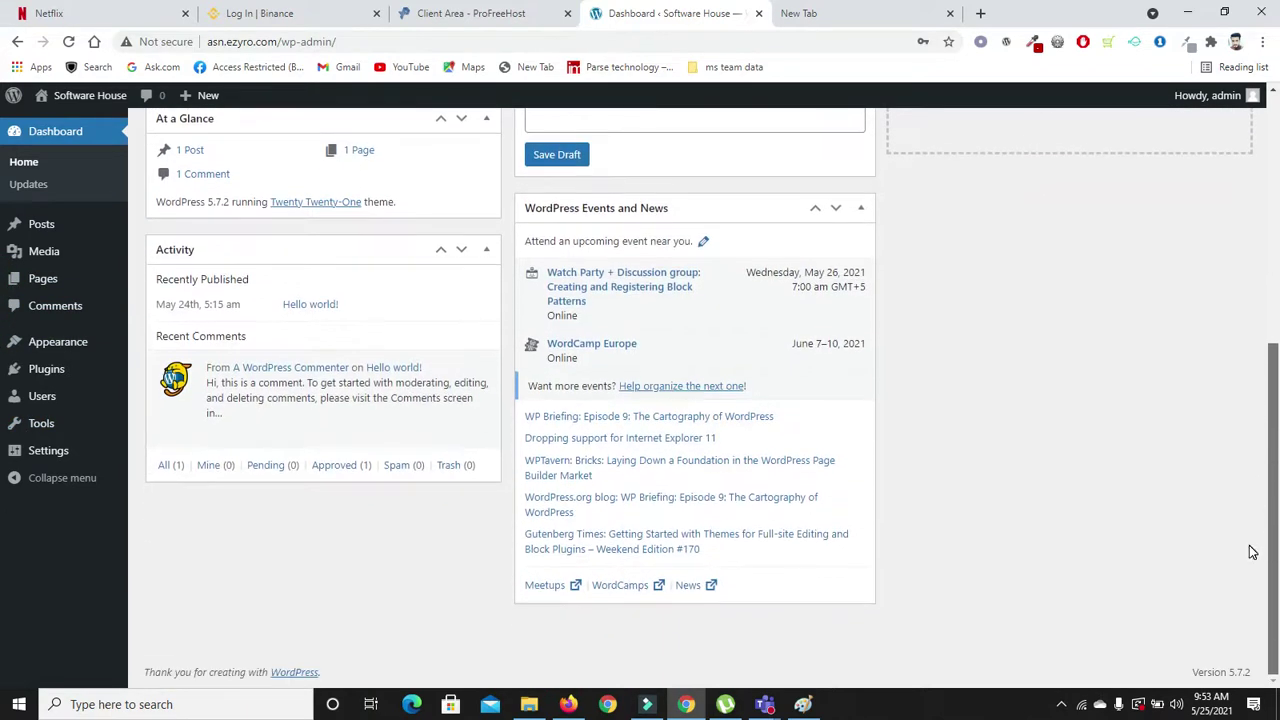
pyautogui.moveTo(1268, 454); pyautogui.dragTo(1269, 297)
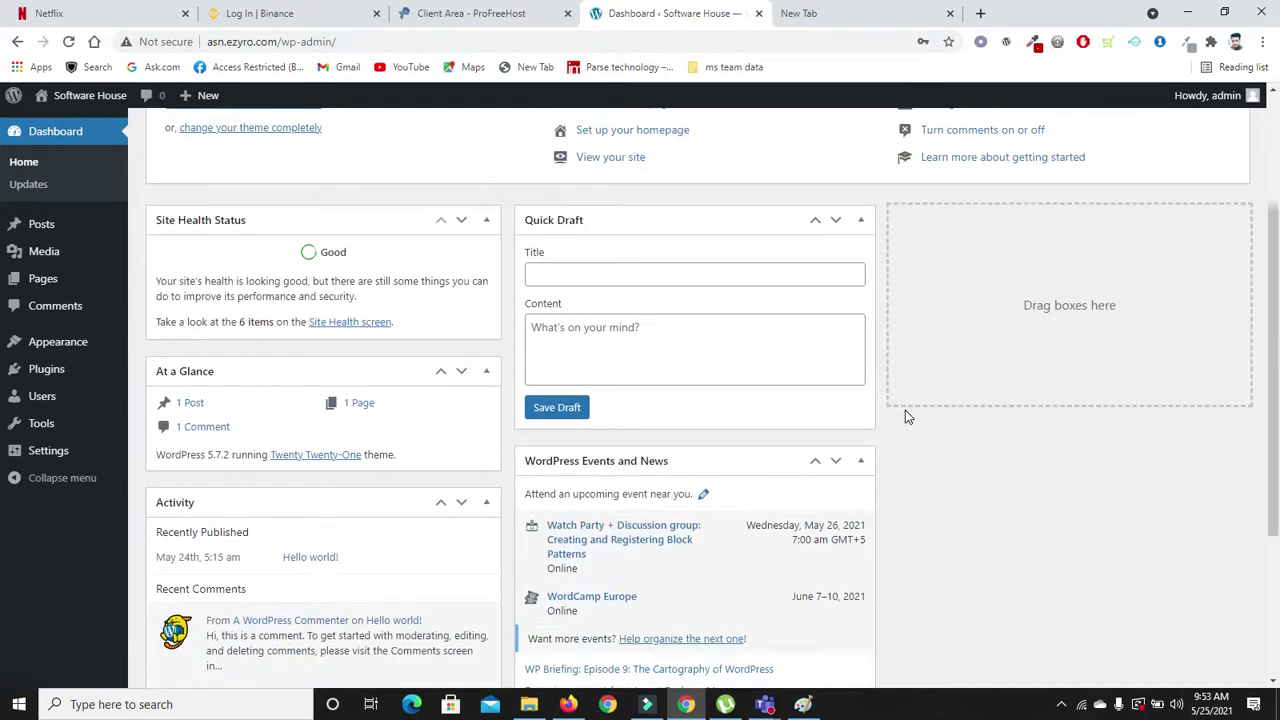
# Collapse the Events and News, Quick Draft, Site Health, At a Glance and Activity boxes
pyautogui.click(858, 461)
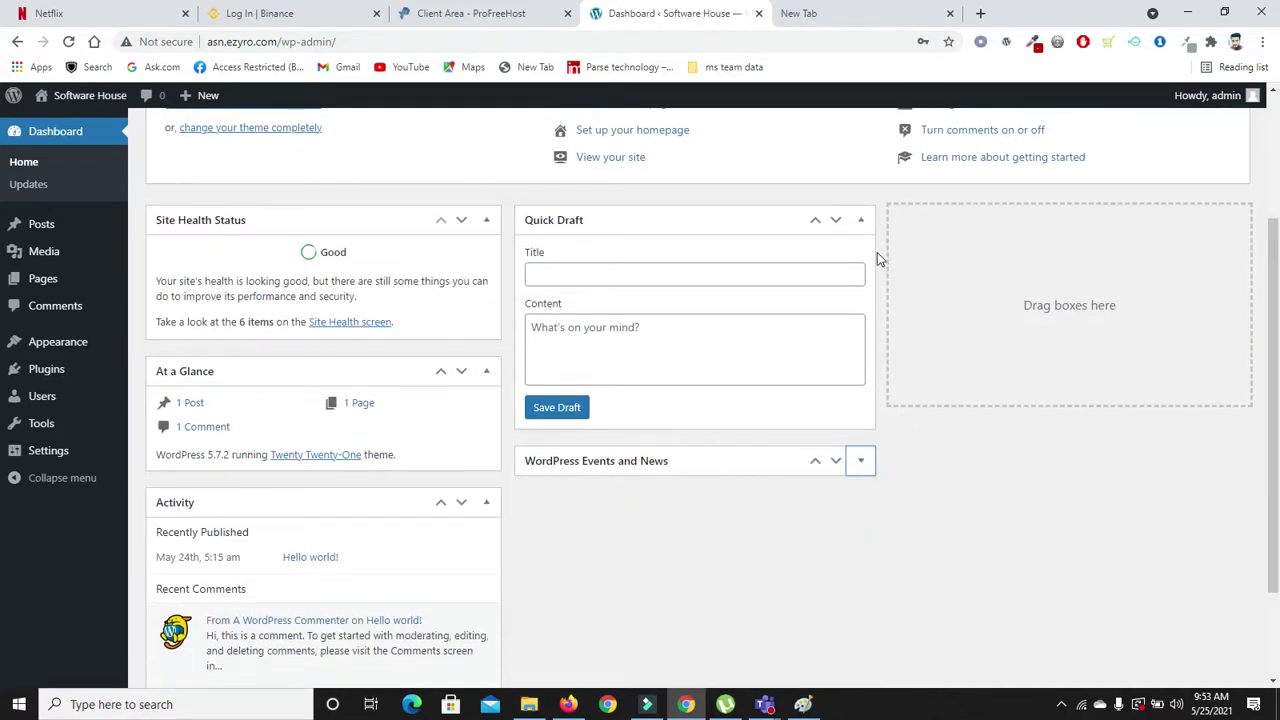
pyautogui.click(859, 220)
pyautogui.click(486, 220)
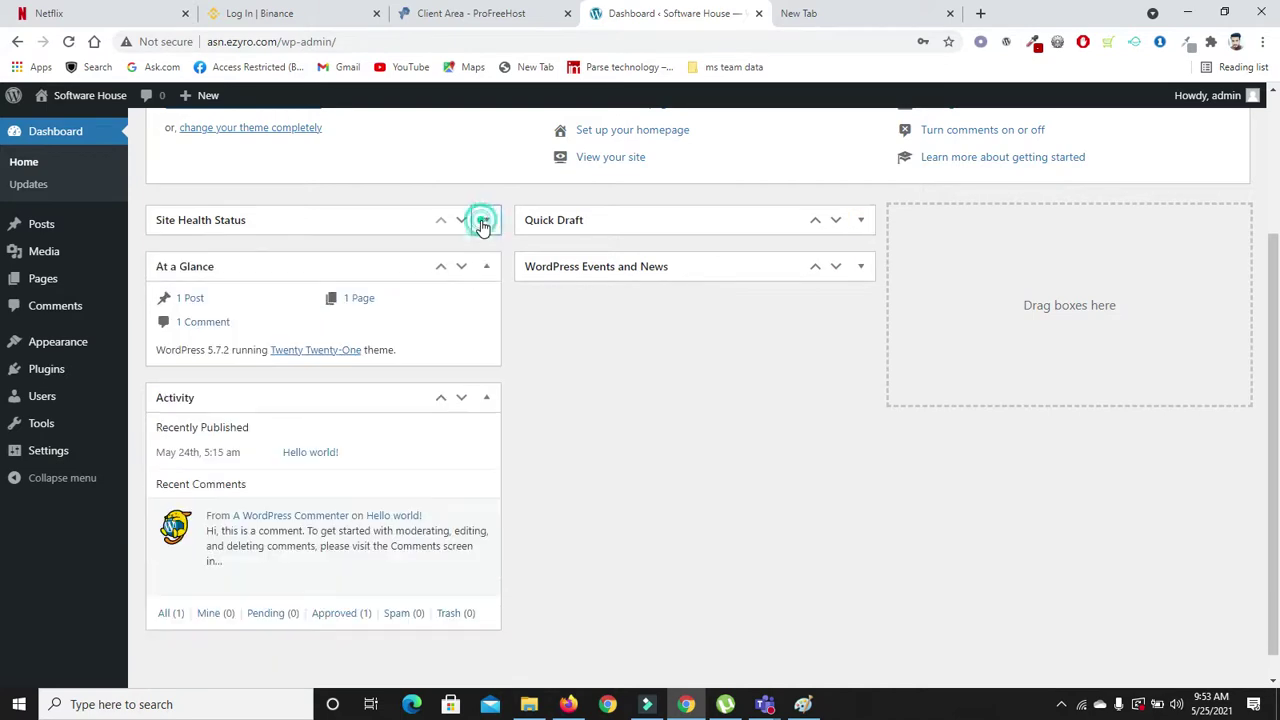
pyautogui.click(486, 264)
pyautogui.click(487, 370)
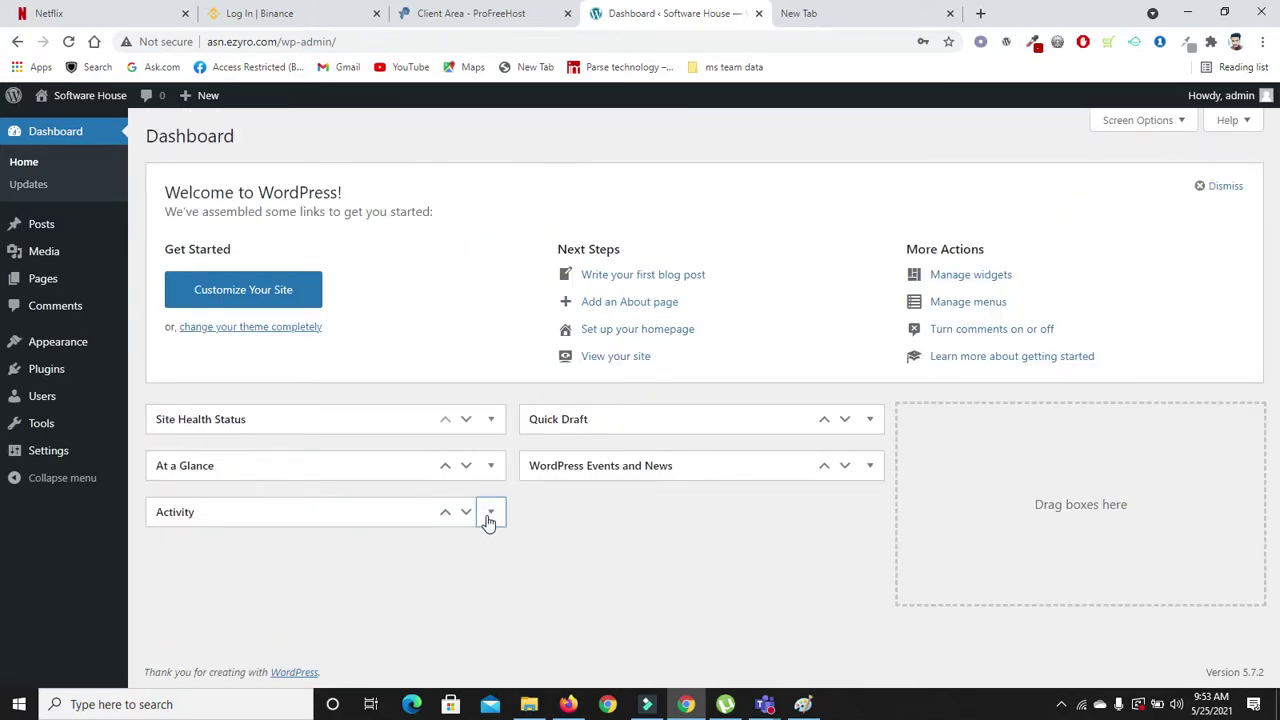
pyautogui.rightClick(877, 468)
pyautogui.click(871, 472)
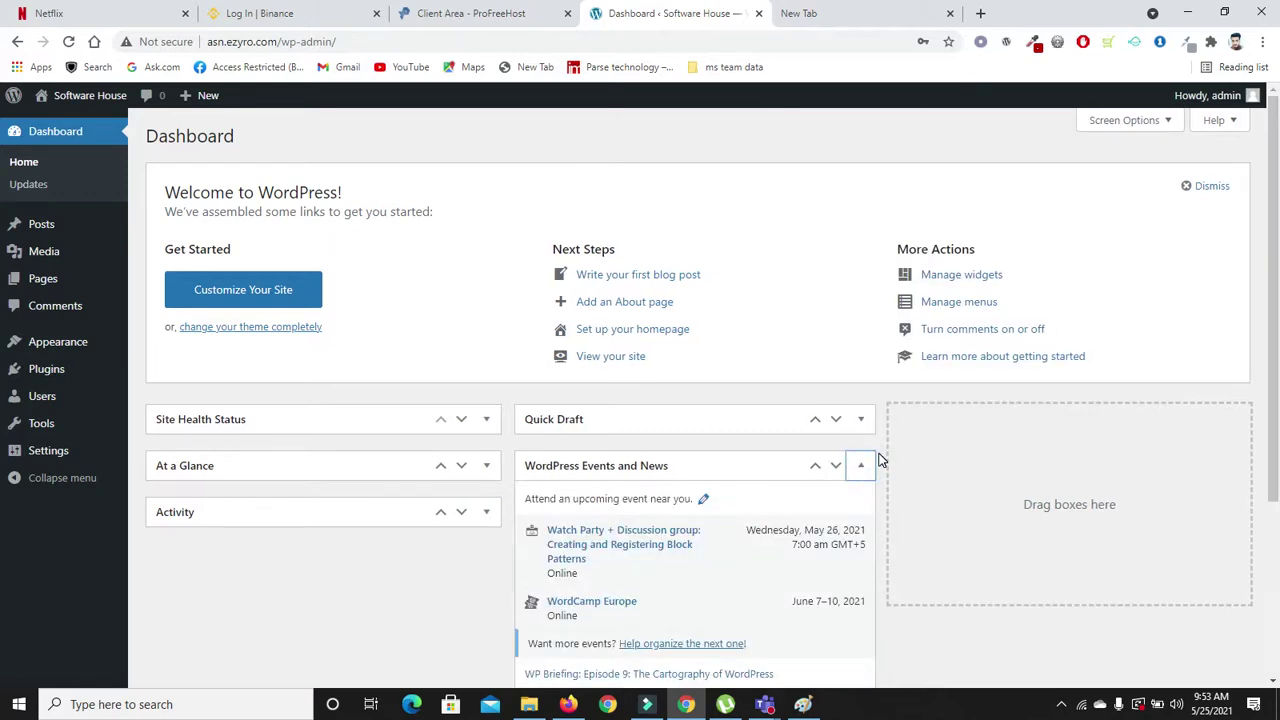
pyautogui.click(867, 464)
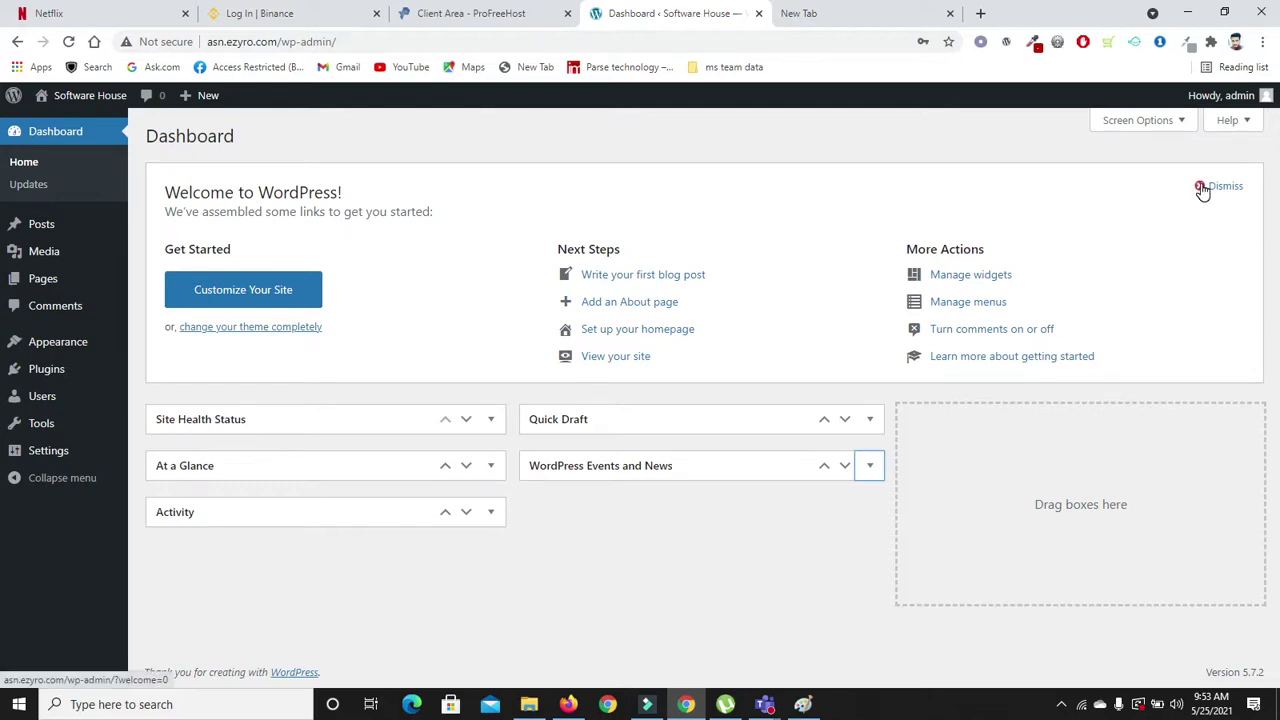
# Dismiss the Welcome panel, move Quick Draft to the third column and At a Glance to the middle
pyautogui.click(1203, 190)
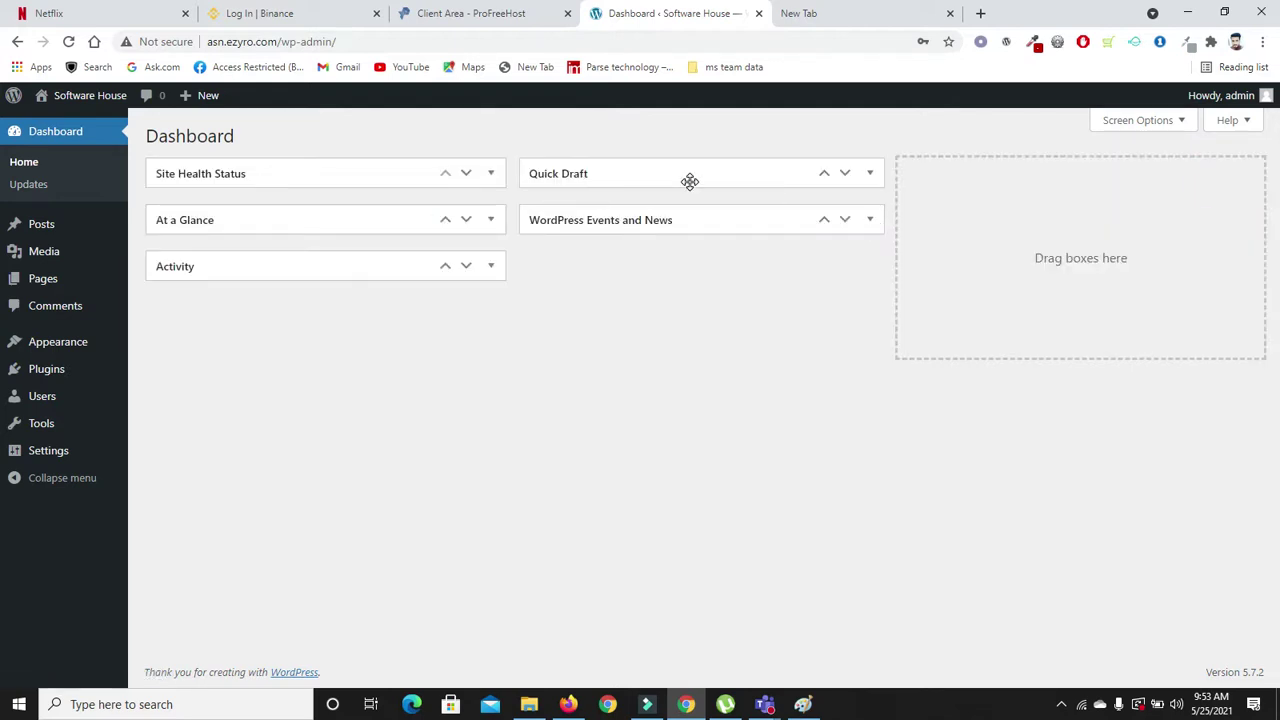
pyautogui.click(766, 173)
pyautogui.moveTo(1037, 245); pyautogui.dragTo(1165, 267)
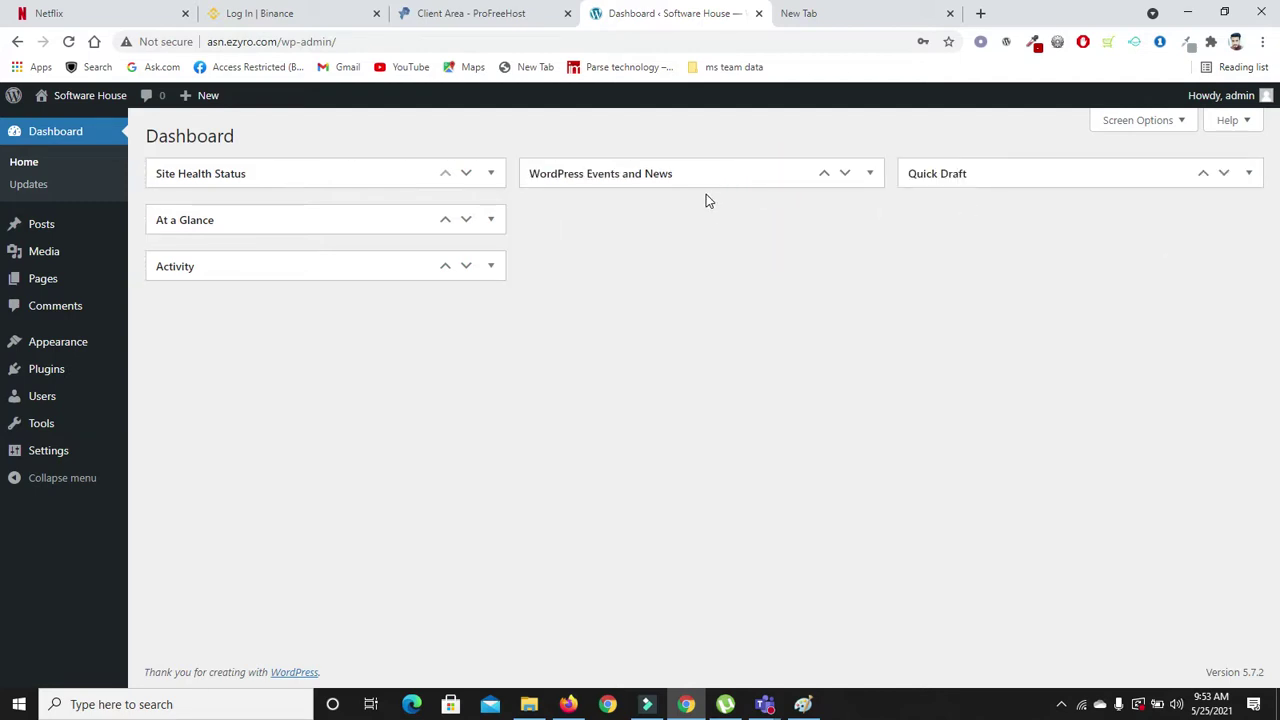
pyautogui.moveTo(399, 219); pyautogui.dragTo(792, 224)
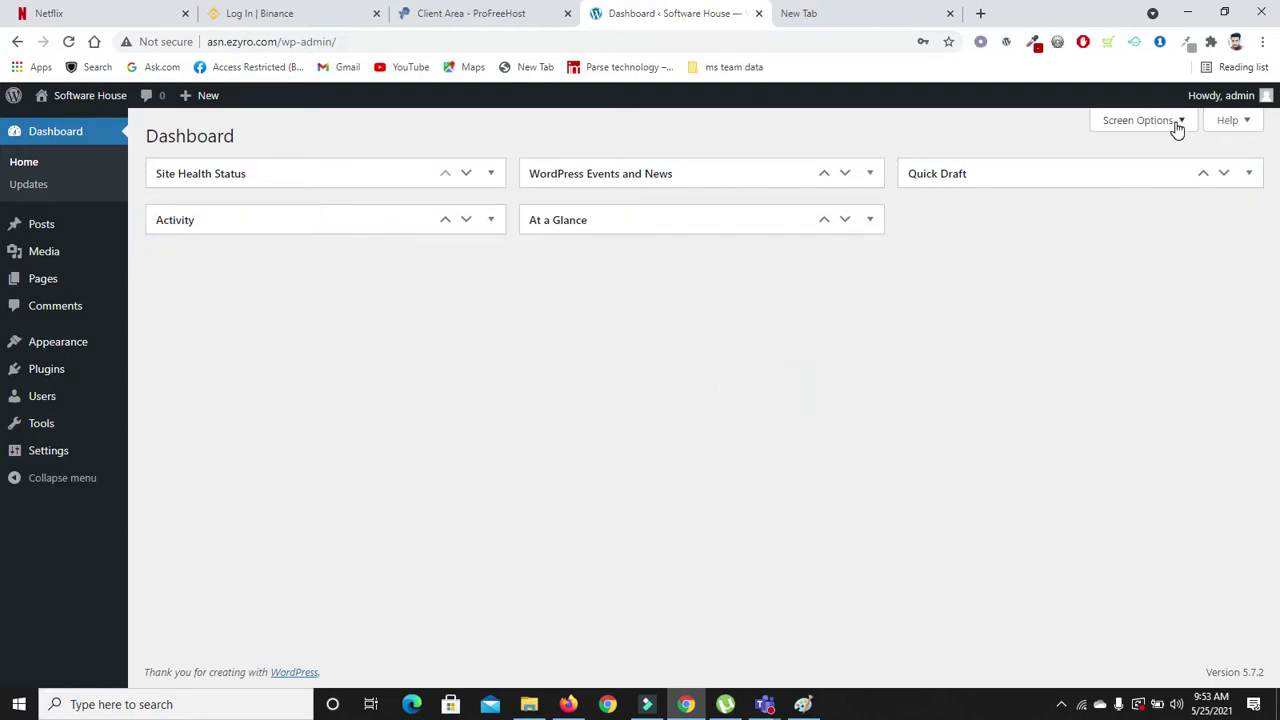
# Hide all dashboard boxes via Screen Options
pyautogui.click(1141, 120)
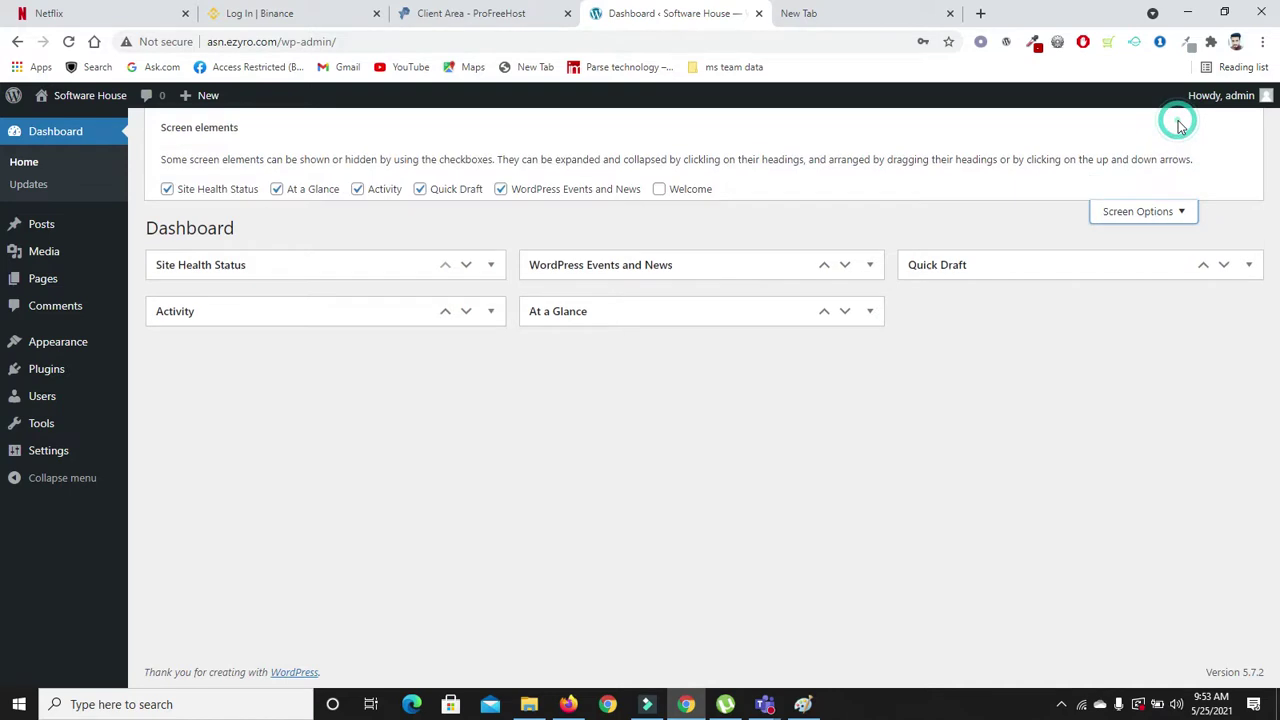
pyautogui.click(167, 190)
pyautogui.click(277, 190)
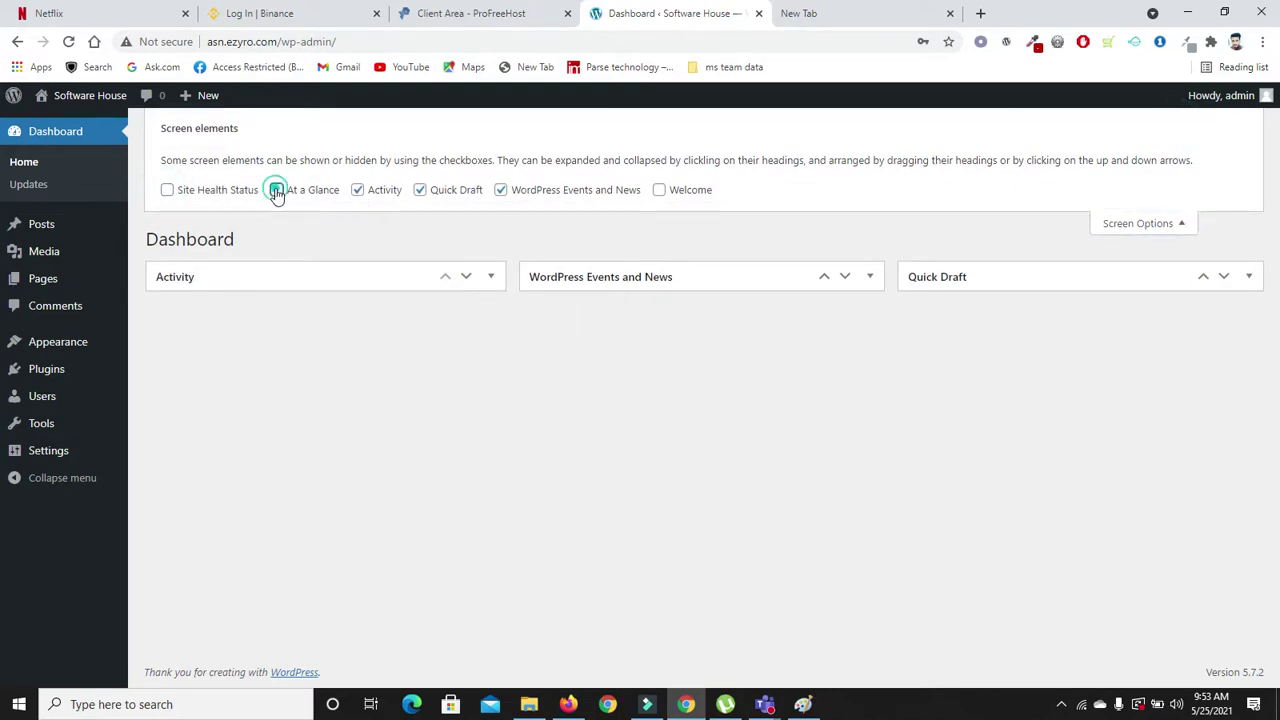
pyautogui.click(357, 190)
pyautogui.click(421, 190)
pyautogui.click(500, 190)
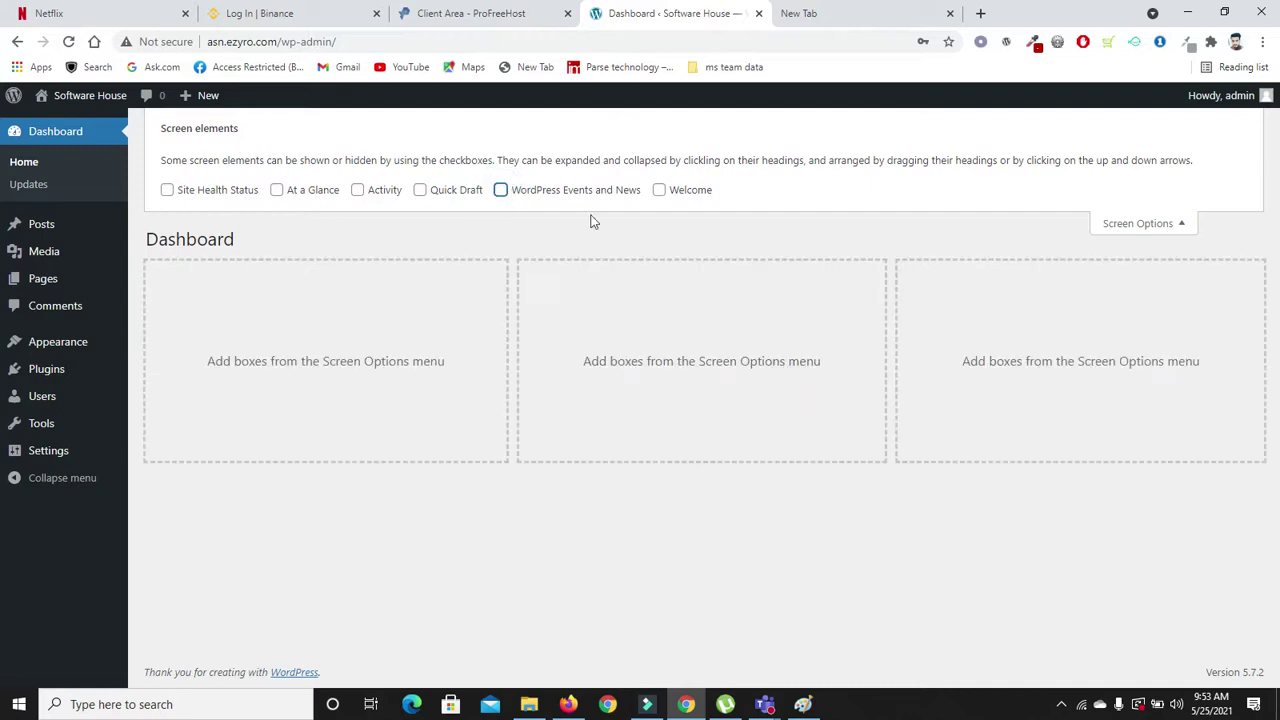
pyautogui.click(1145, 223)
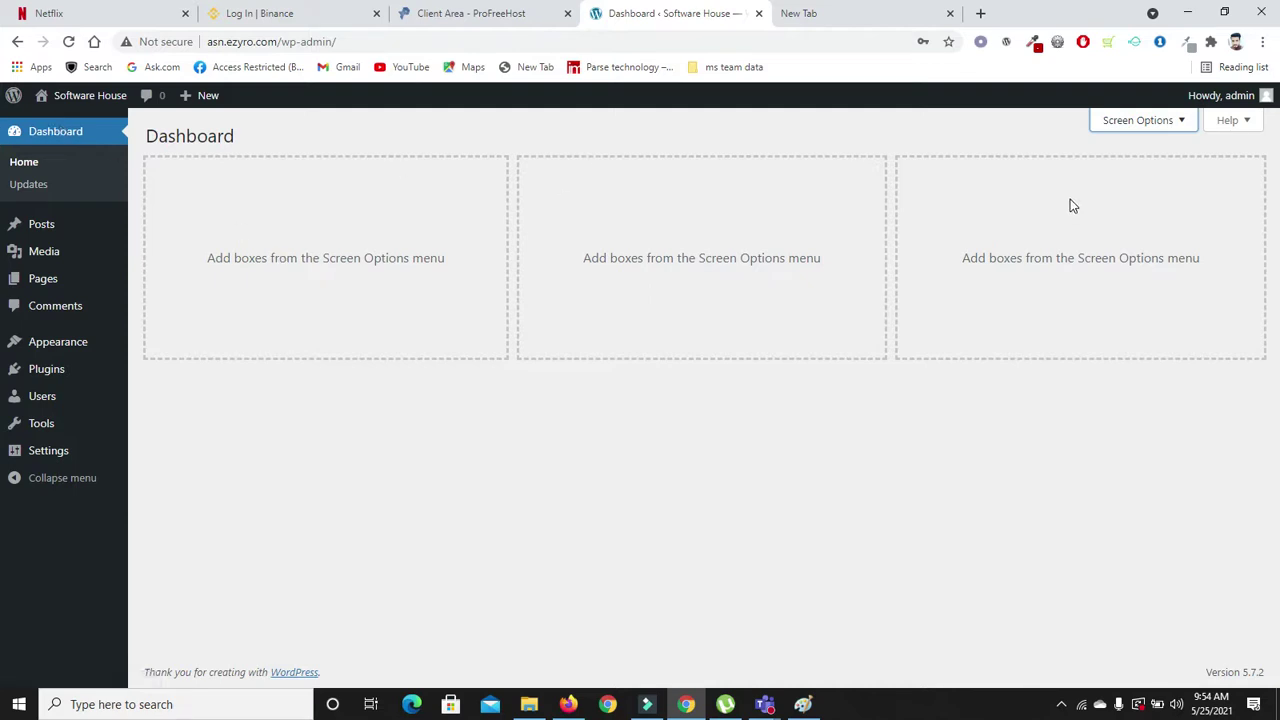
# Re-enable only the Welcome panel and Site Health Status in Screen Options
pyautogui.click(1161, 131)
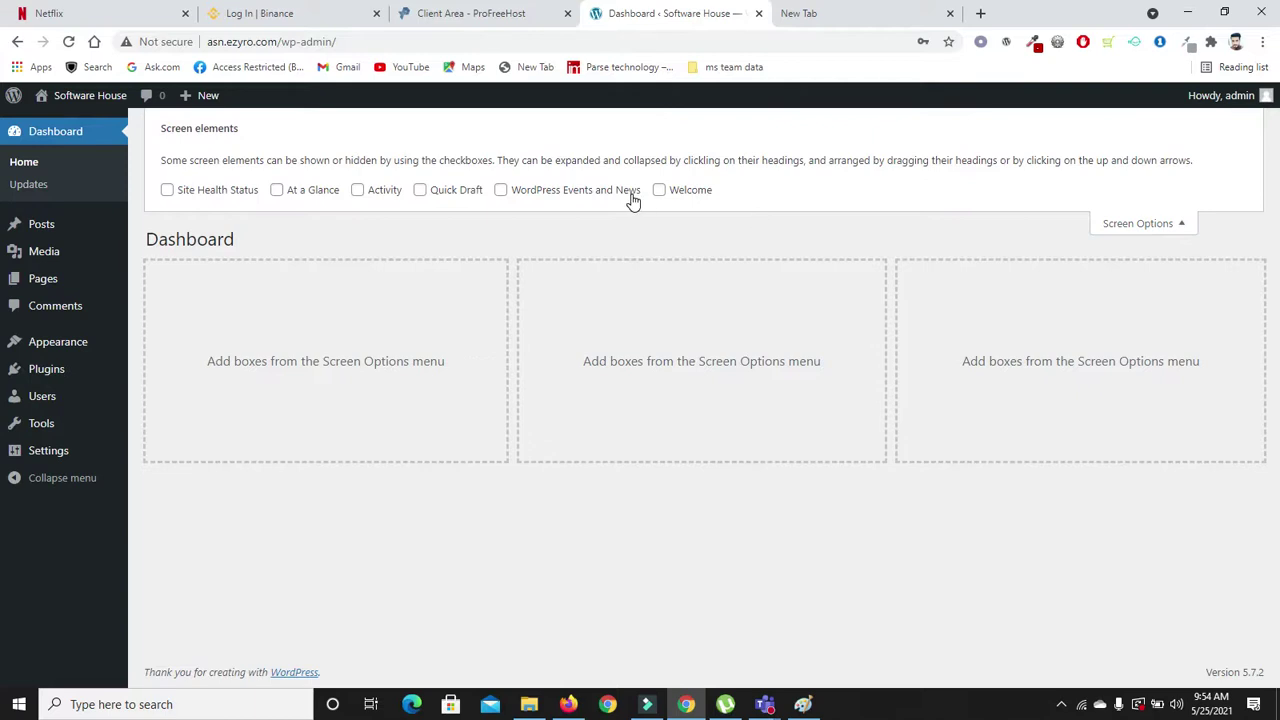
pyautogui.click(660, 191)
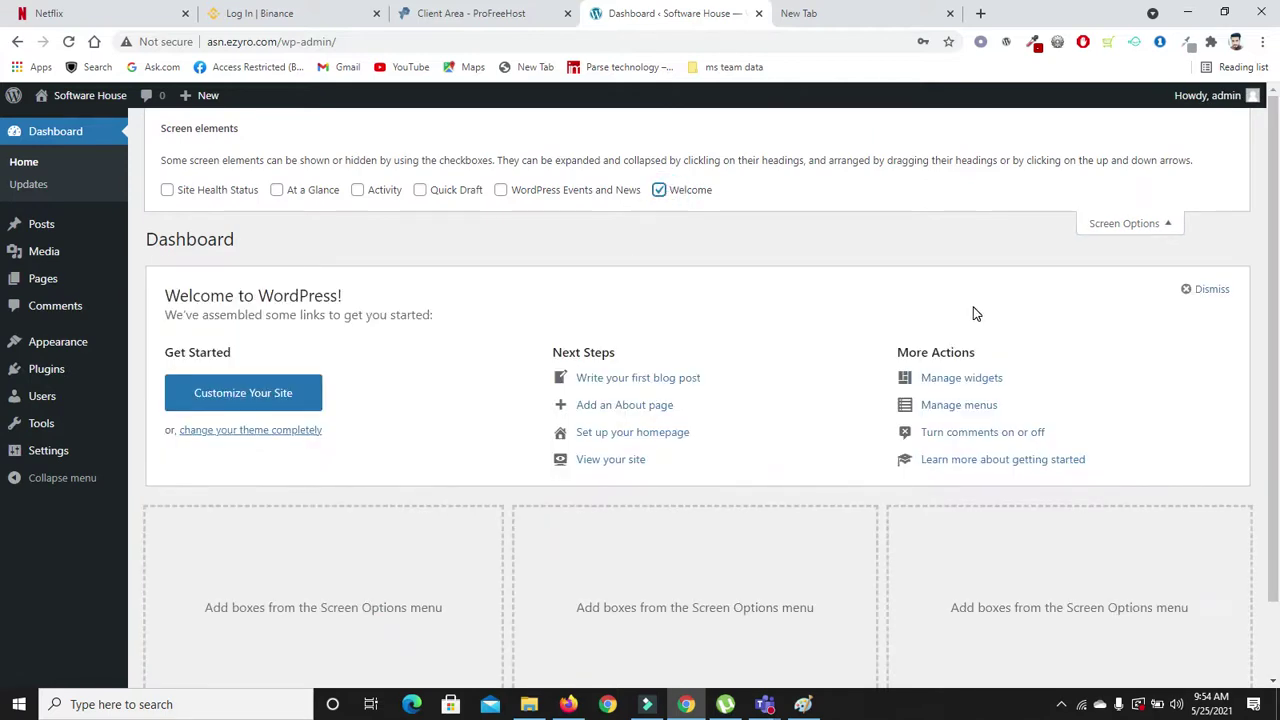
pyautogui.click(501, 191)
pyautogui.click(501, 191)
pyautogui.click(420, 190)
pyautogui.click(420, 190)
pyautogui.click(358, 191)
pyautogui.click(358, 191)
pyautogui.click(276, 190)
pyautogui.click(276, 190)
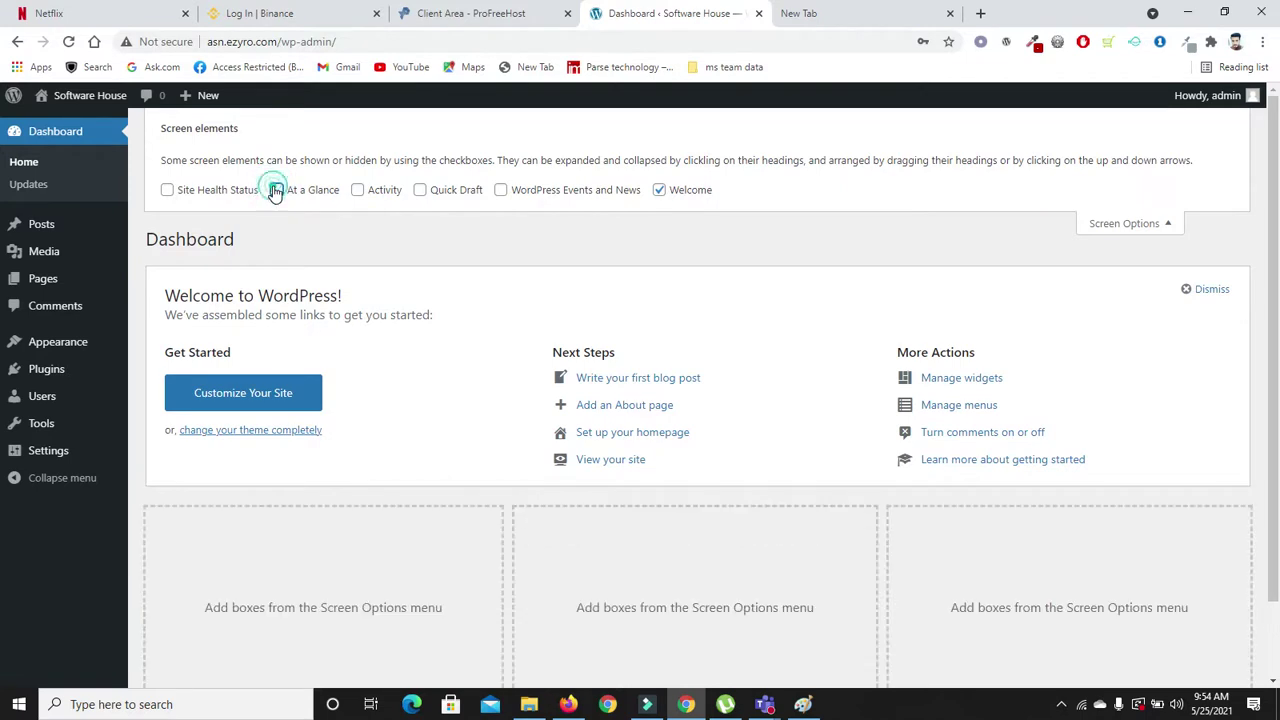
pyautogui.click(168, 191)
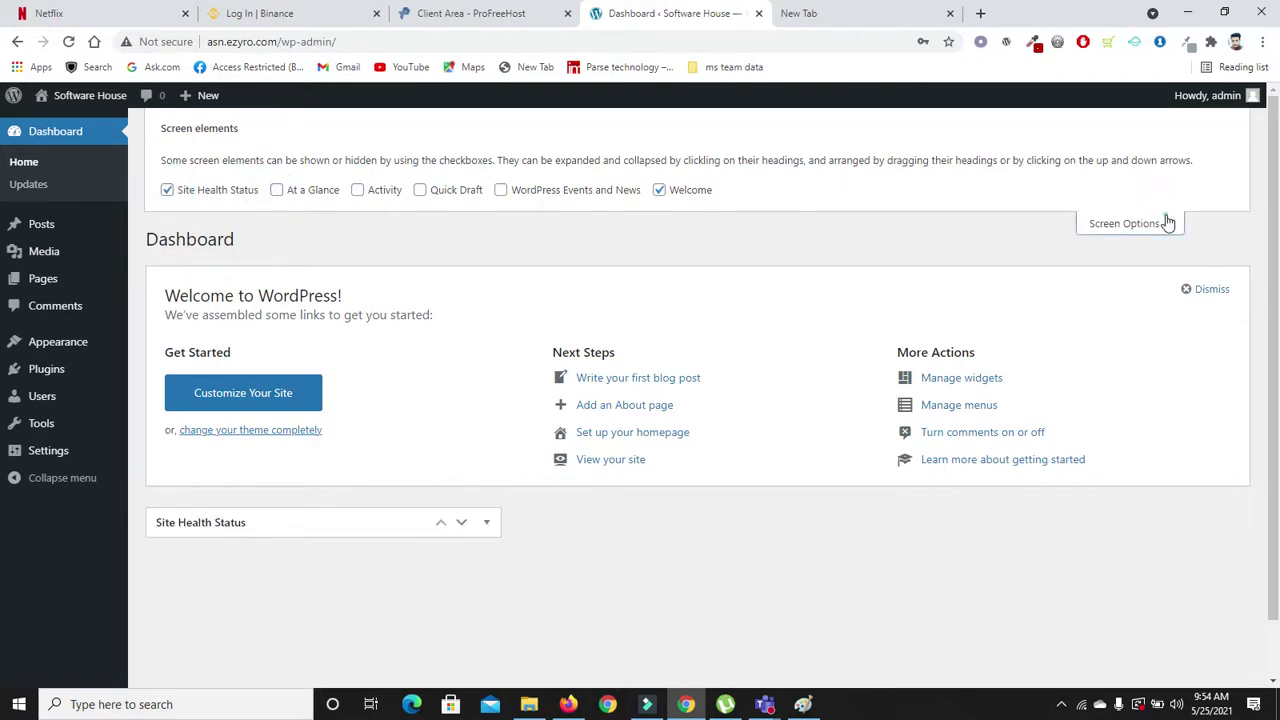
pyautogui.click(1166, 222)
pyautogui.tripleClick(1166, 212)
# Move Site Health Status to the middle column and expand it
pyautogui.click(466, 418)
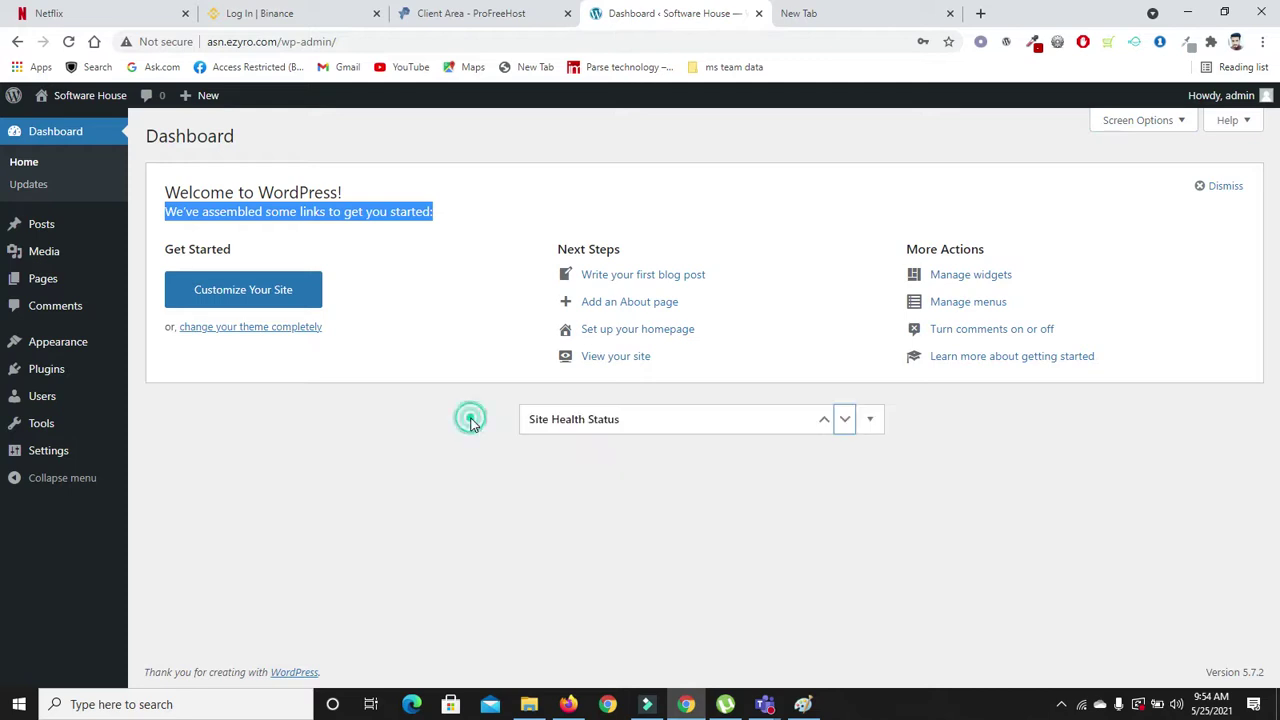
pyautogui.click(871, 420)
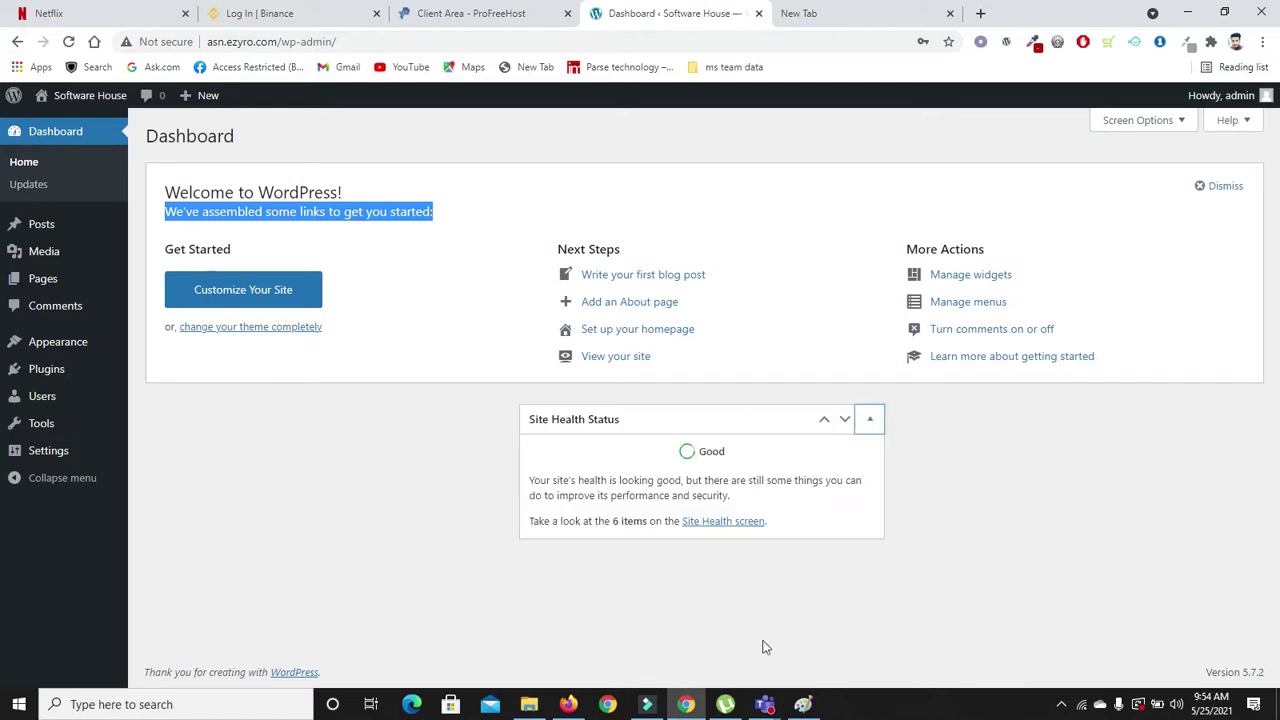
pyautogui.click(686, 455)
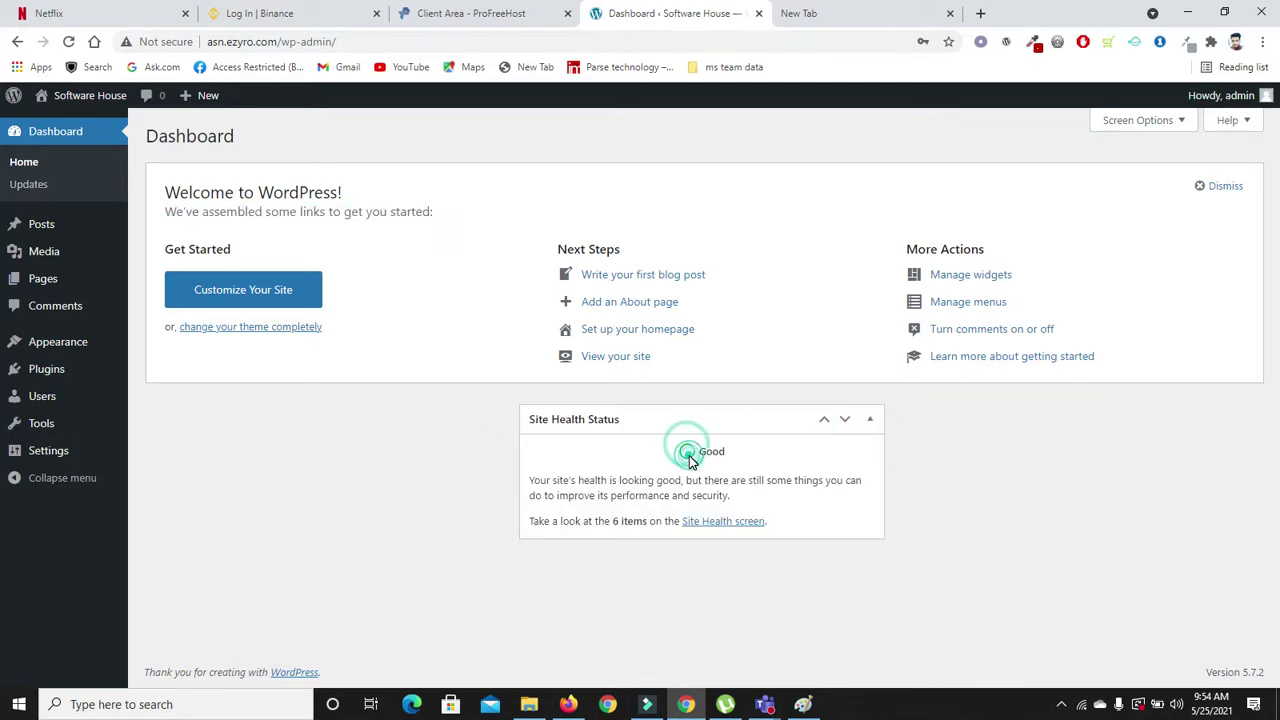
pyautogui.moveTo(733, 494); pyautogui.dragTo(525, 470)
pyautogui.click(461, 444)
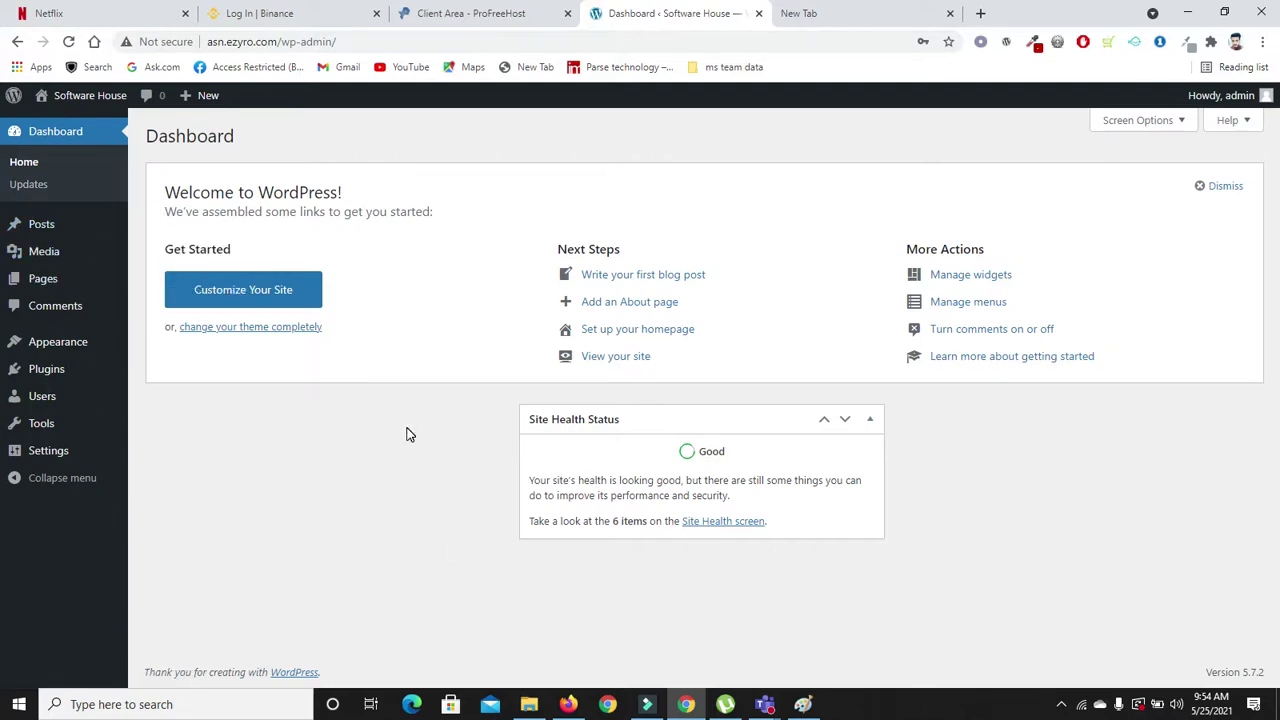
# Visit the Software House front page from the admin bar
pyautogui.moveTo(72, 100)
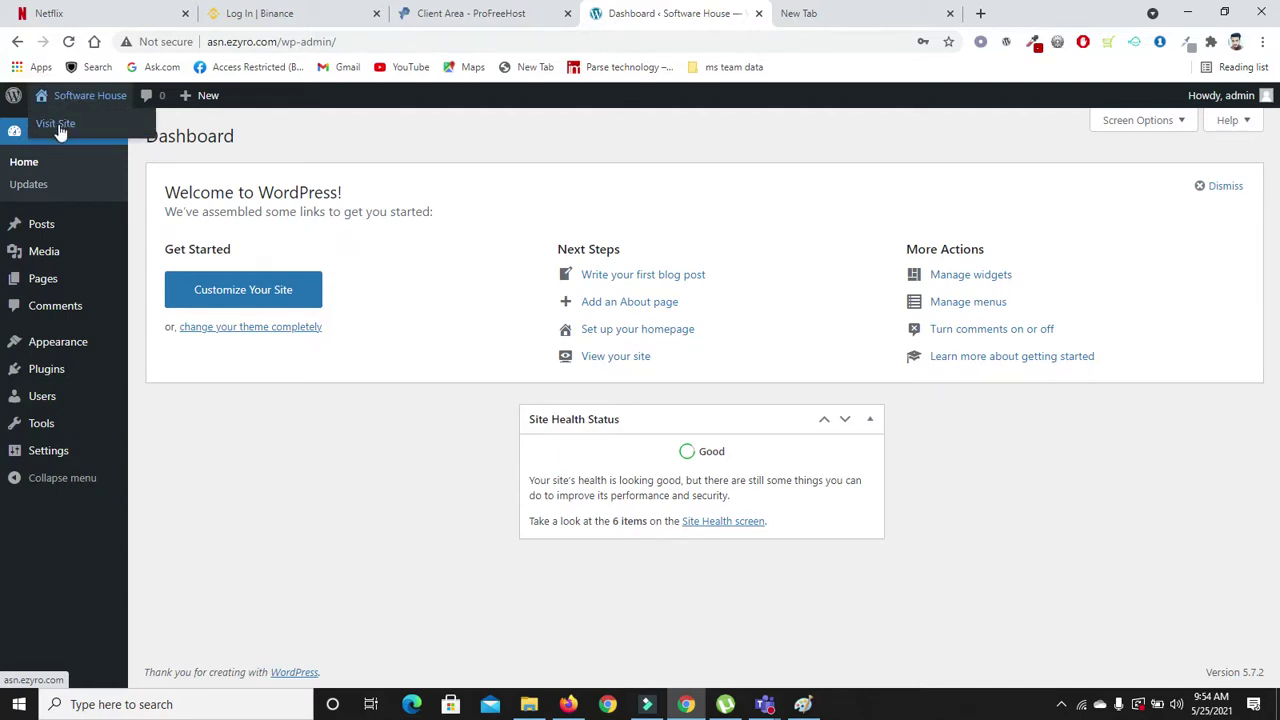
pyautogui.rightClick(60, 128)
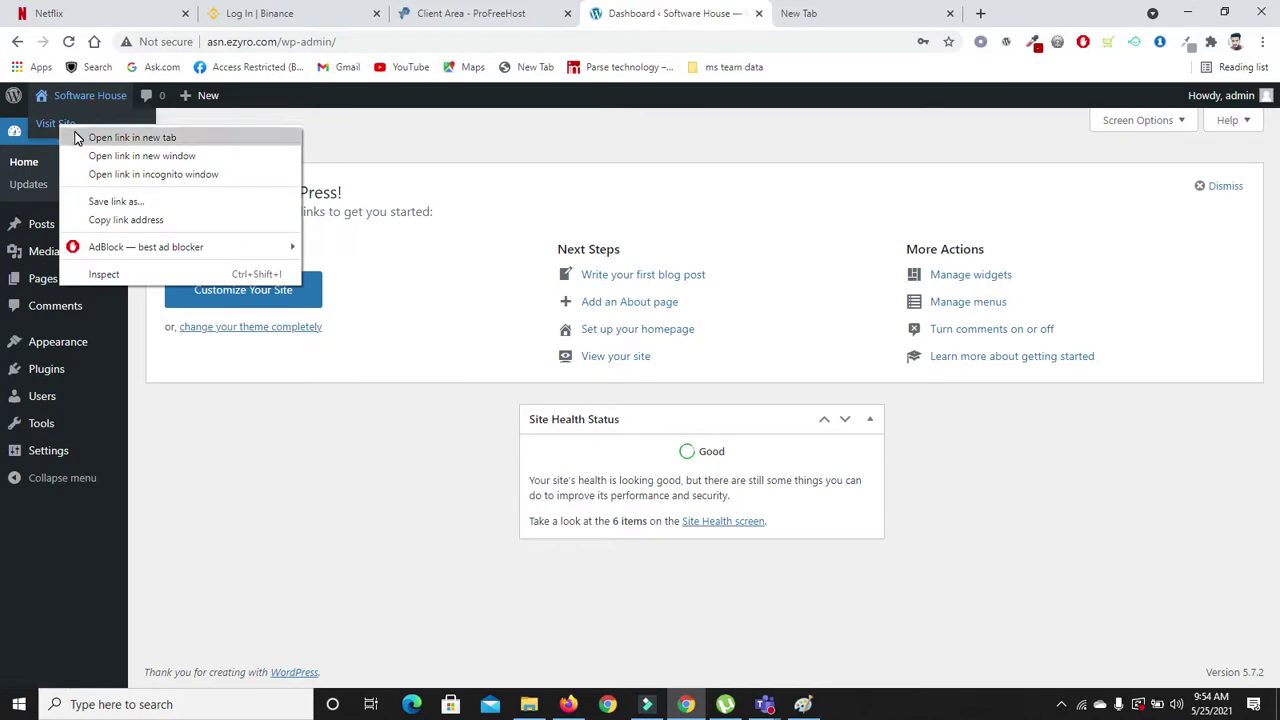
pyautogui.click(55, 124)
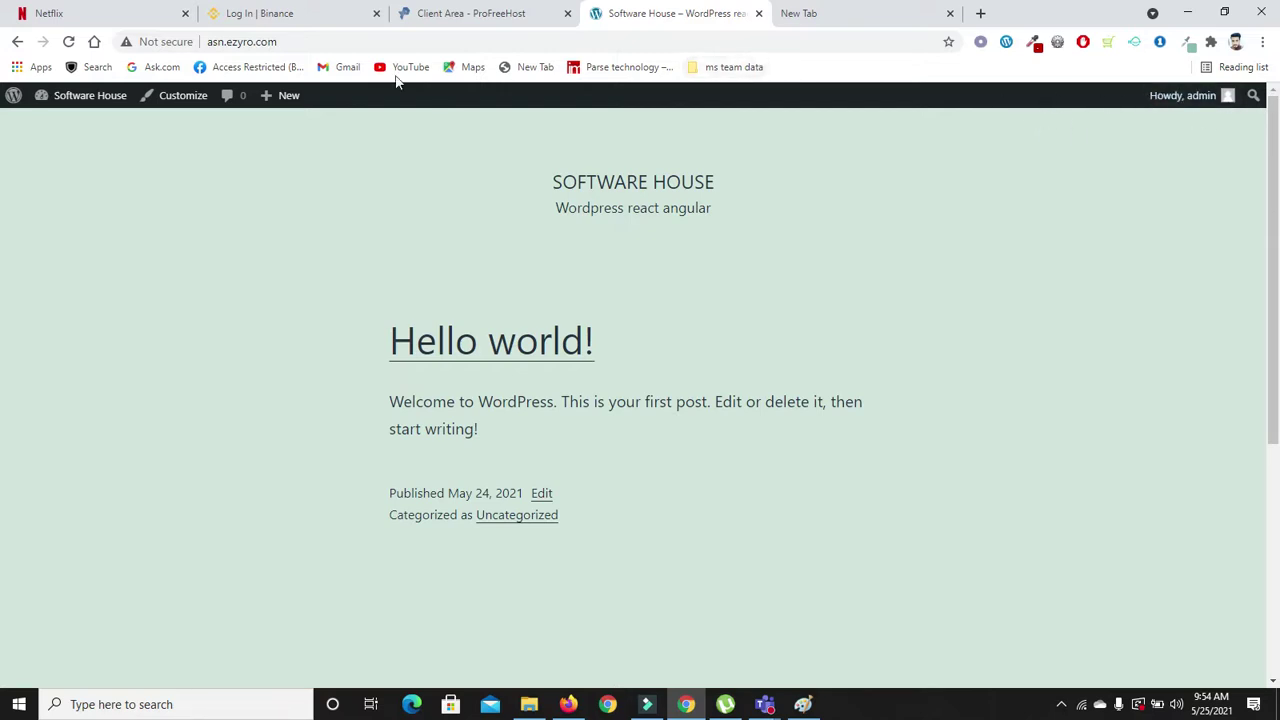
# Open the About WordPress page and close the Surfe.be popup
pyautogui.moveTo(12, 100)
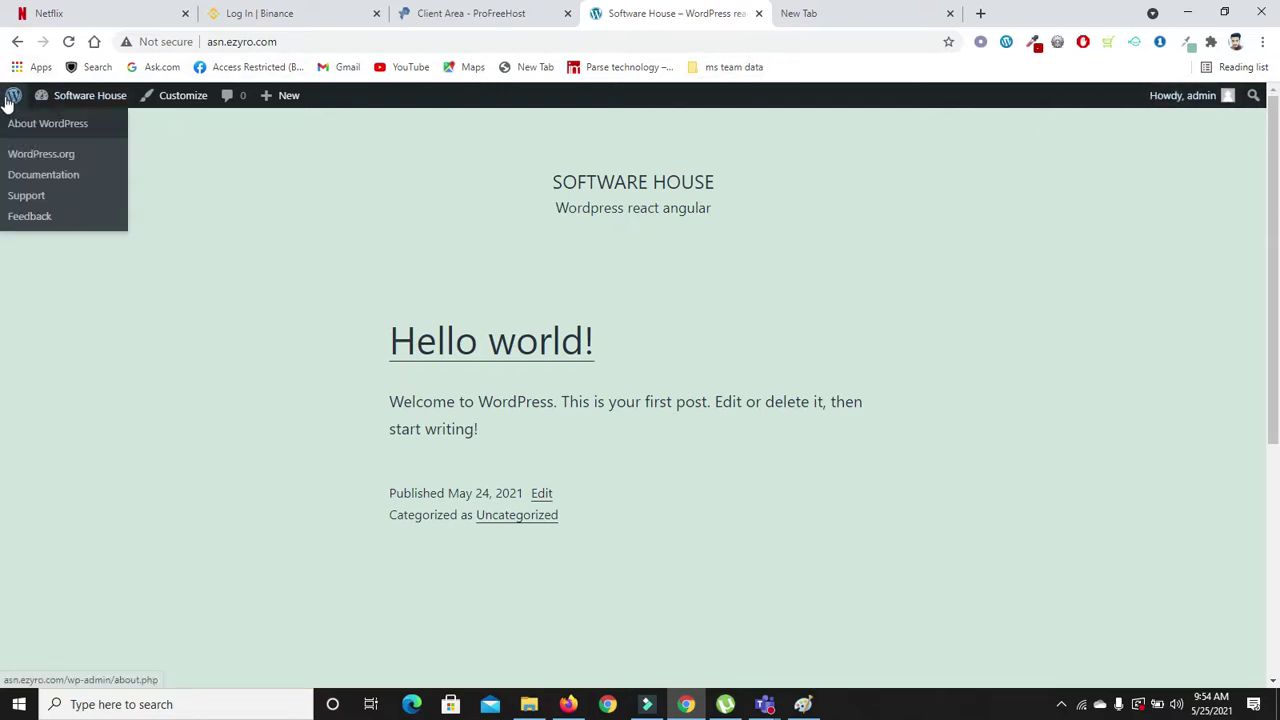
pyautogui.click(14, 100)
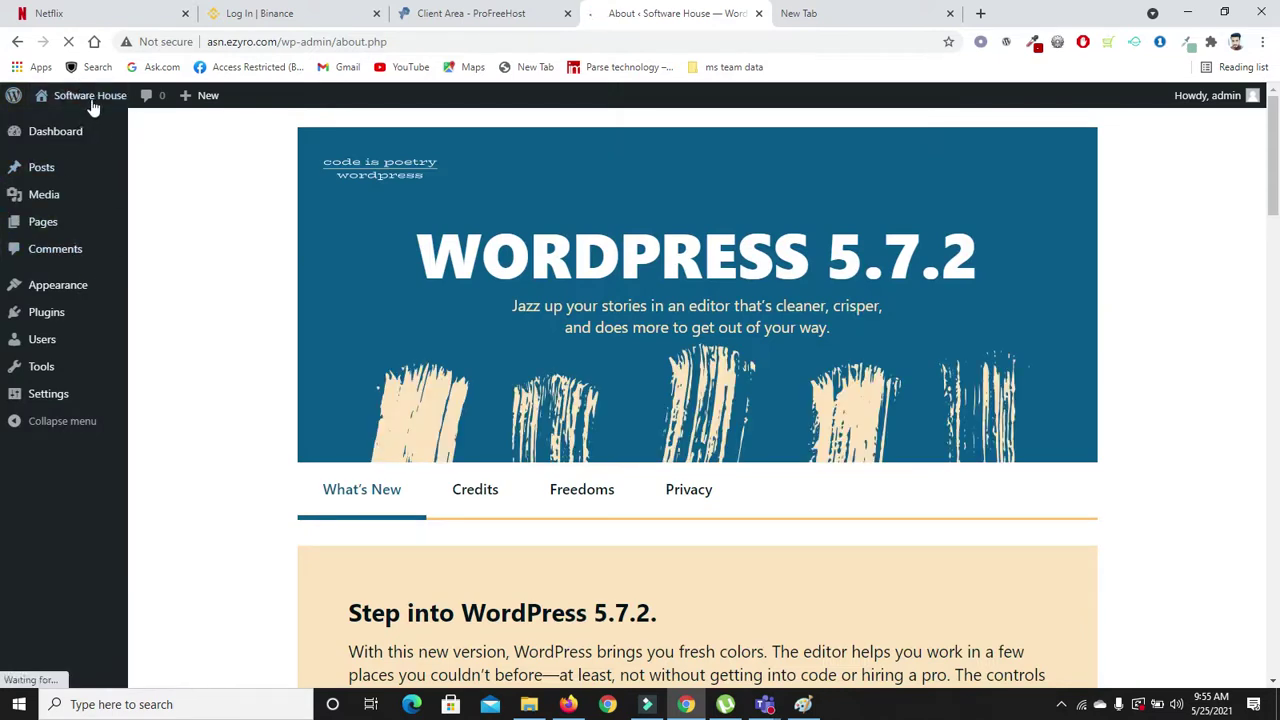
pyautogui.moveTo(85, 101)
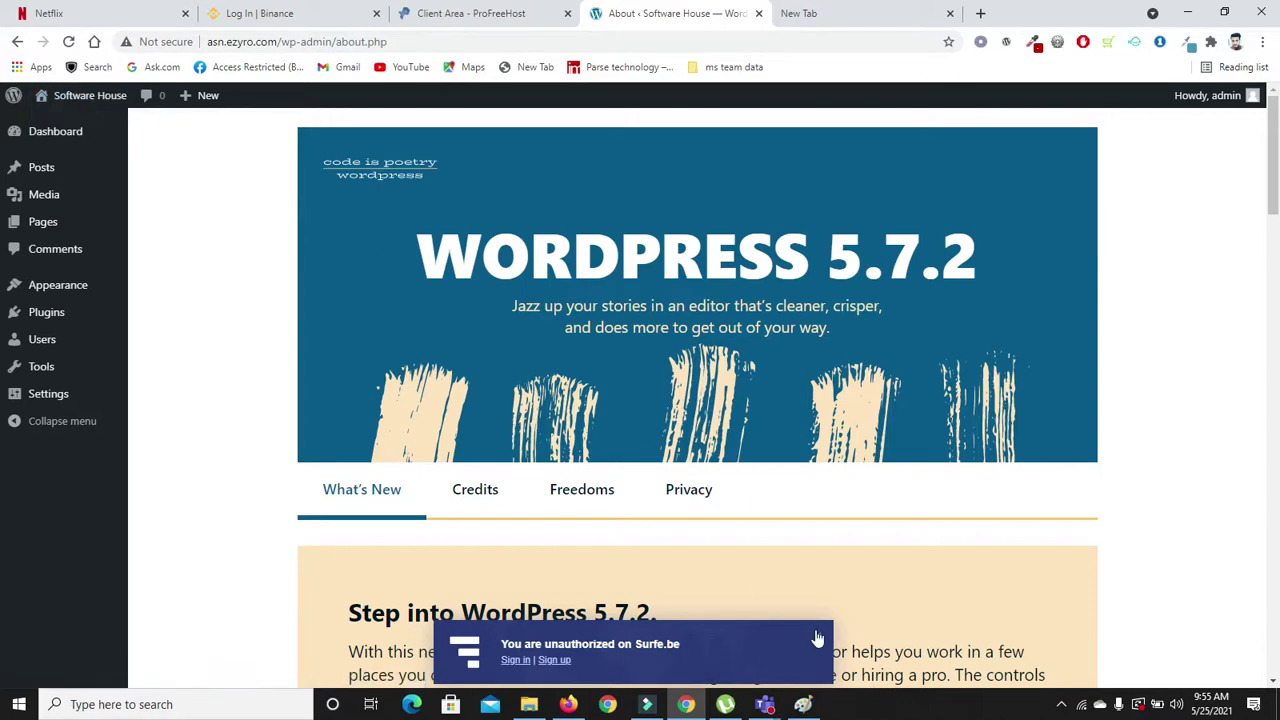
pyautogui.click(812, 634)
# View the site front page in a new tab, then close it and the blank new tab
pyautogui.rightClick(82, 104)
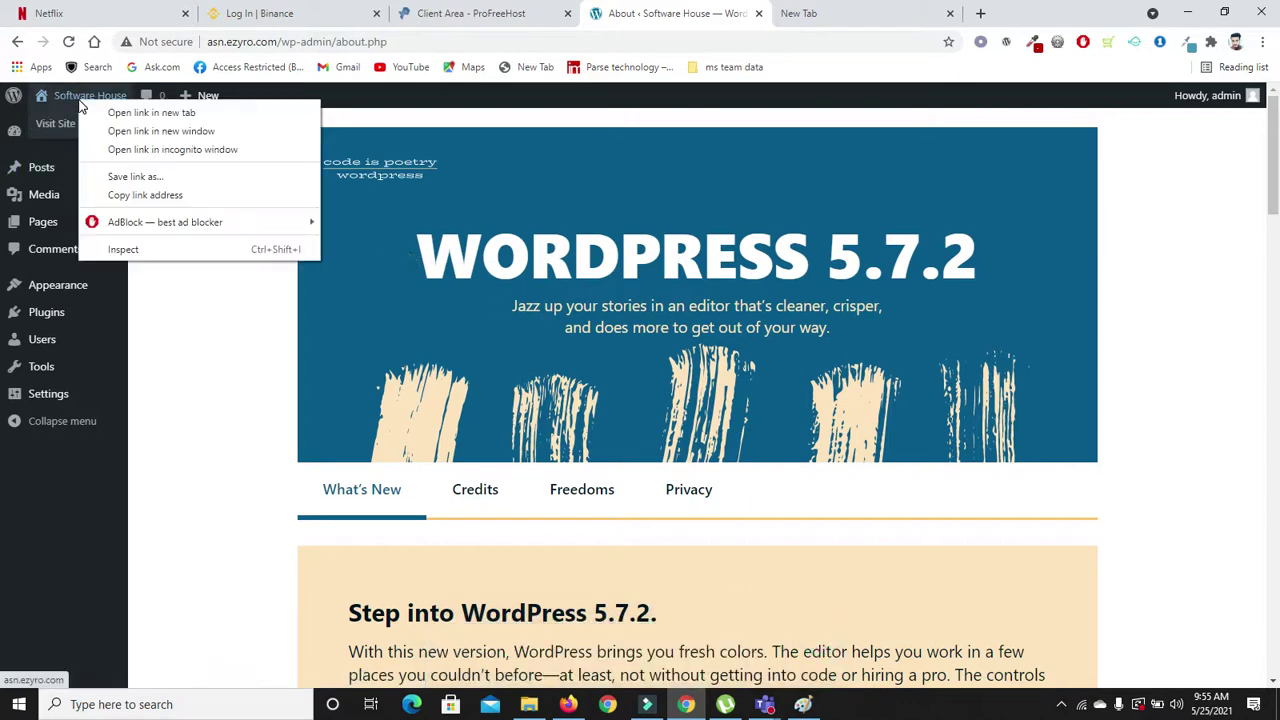
pyautogui.click(150, 113)
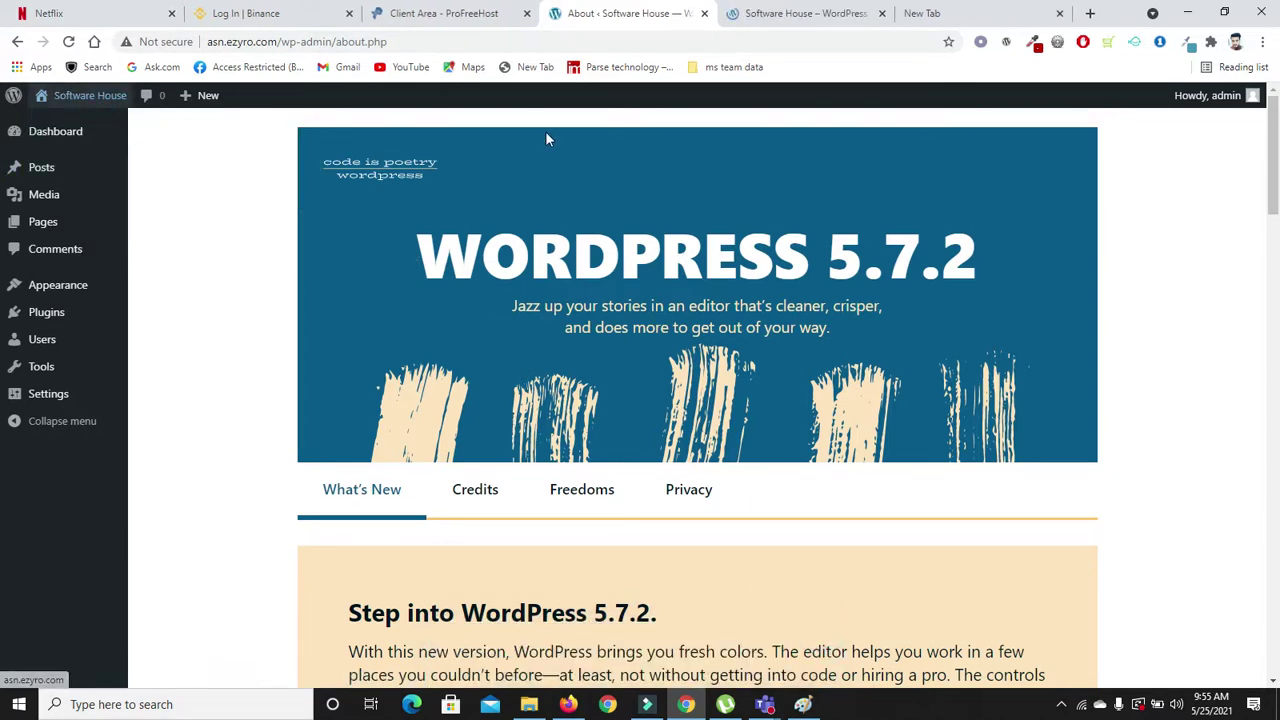
pyautogui.click(790, 14)
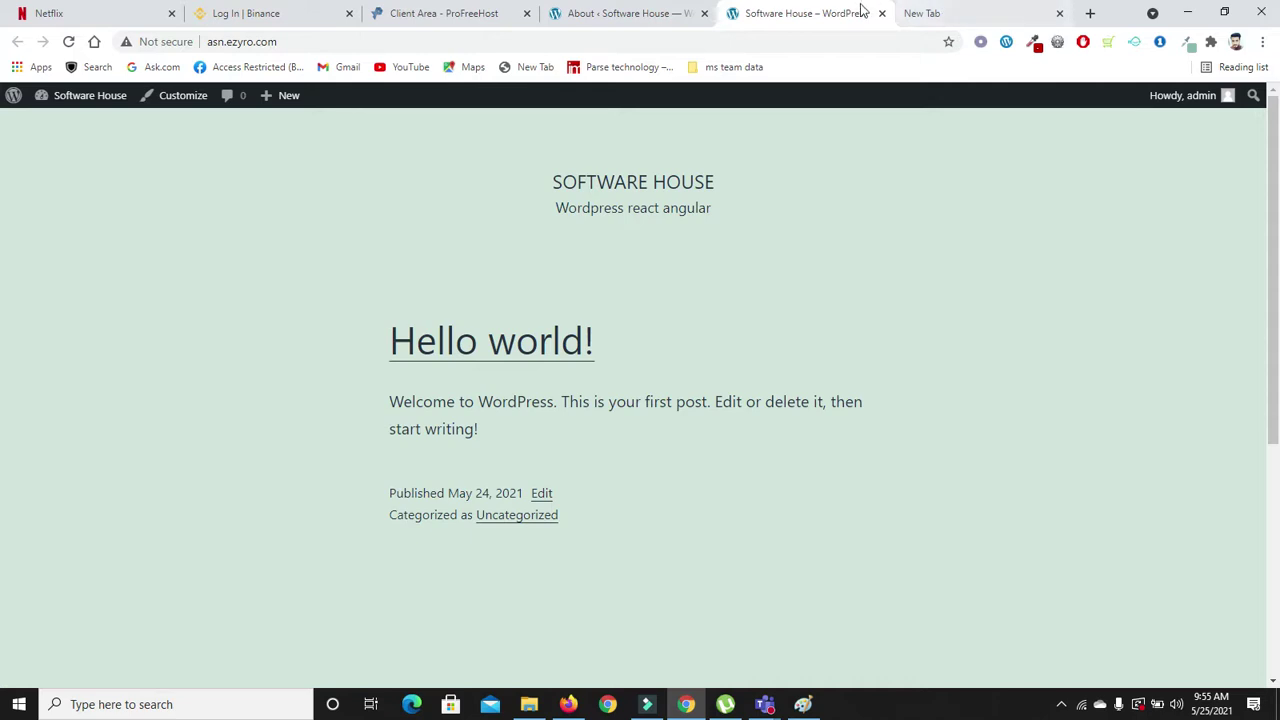
pyautogui.click(962, 14)
pyautogui.click(1061, 14)
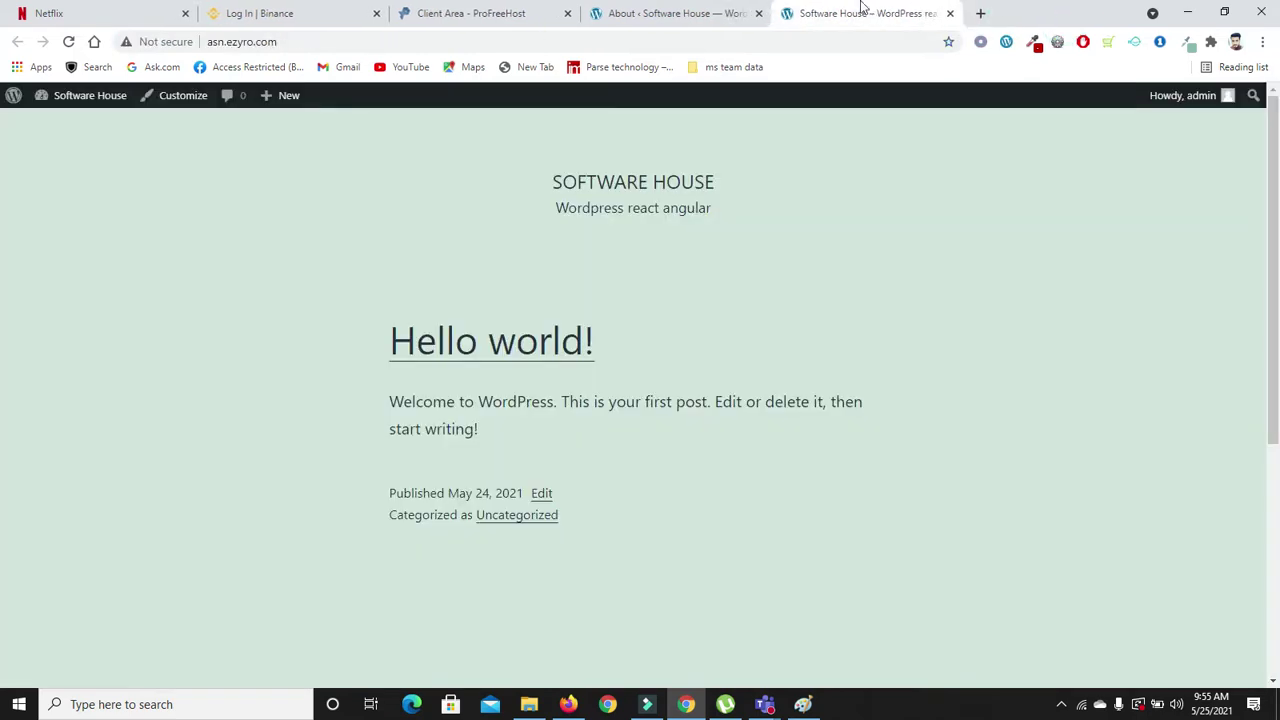
pyautogui.click(950, 14)
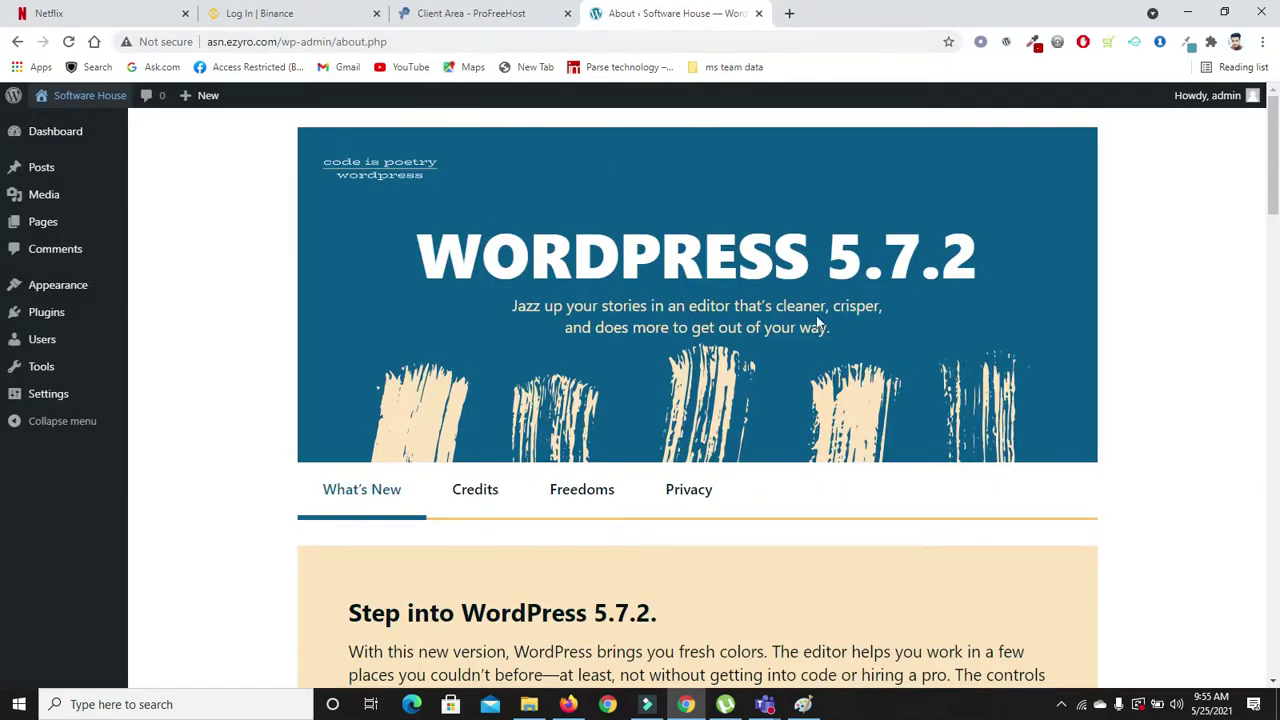
pyautogui.scroll(-2, 588, 197)
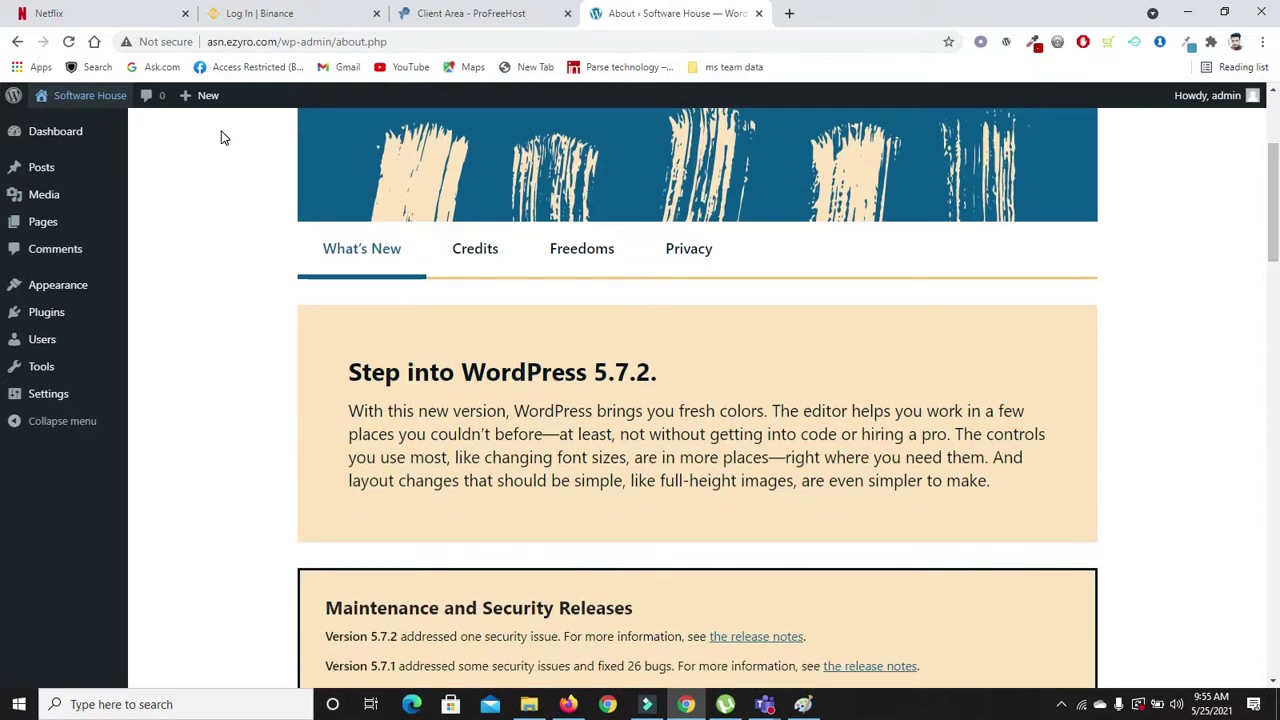
pyautogui.click(62, 126)
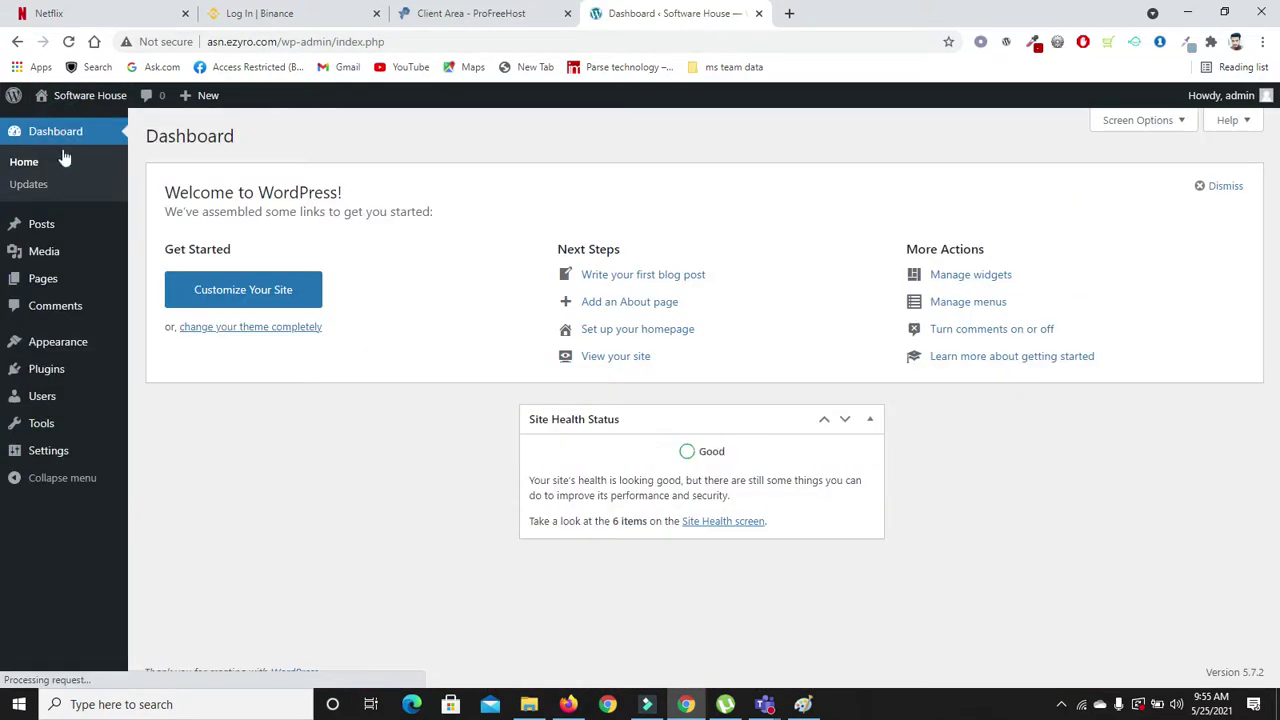
pyautogui.click(26, 165)
pyautogui.moveTo(14, 100)
pyautogui.click(30, 123)
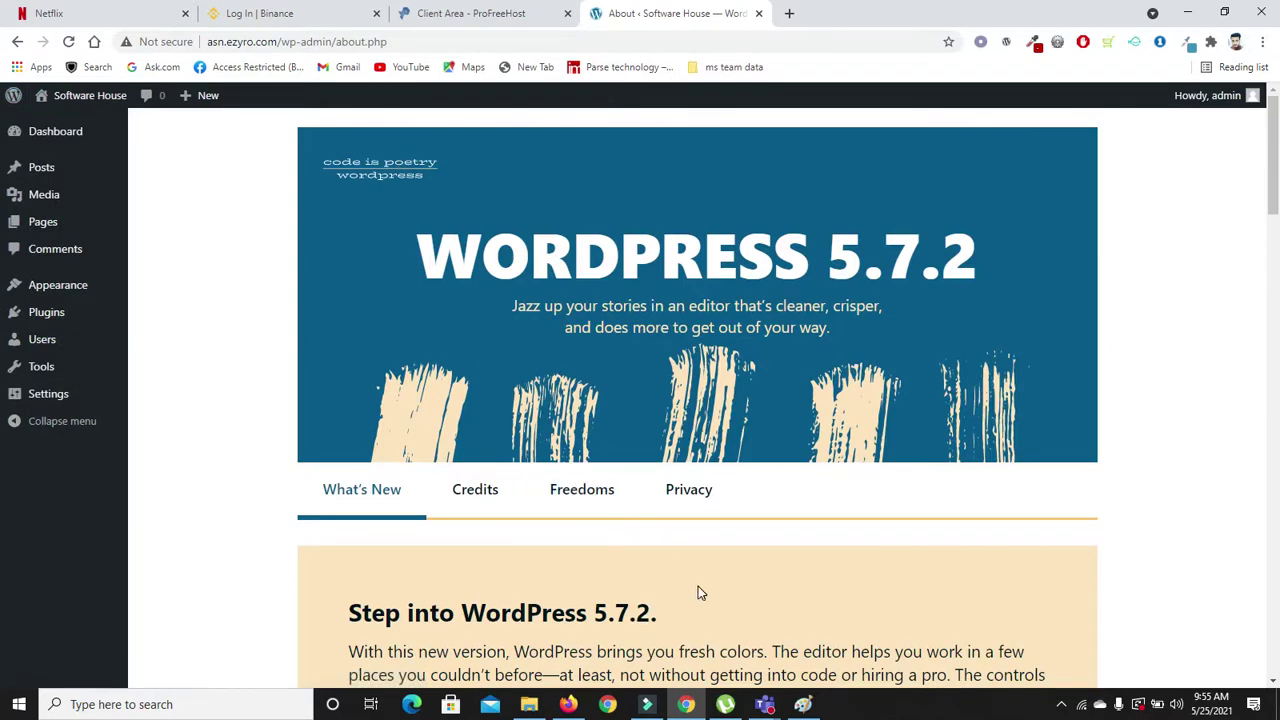
pyautogui.moveTo(428, 260); pyautogui.dragTo(1058, 287)
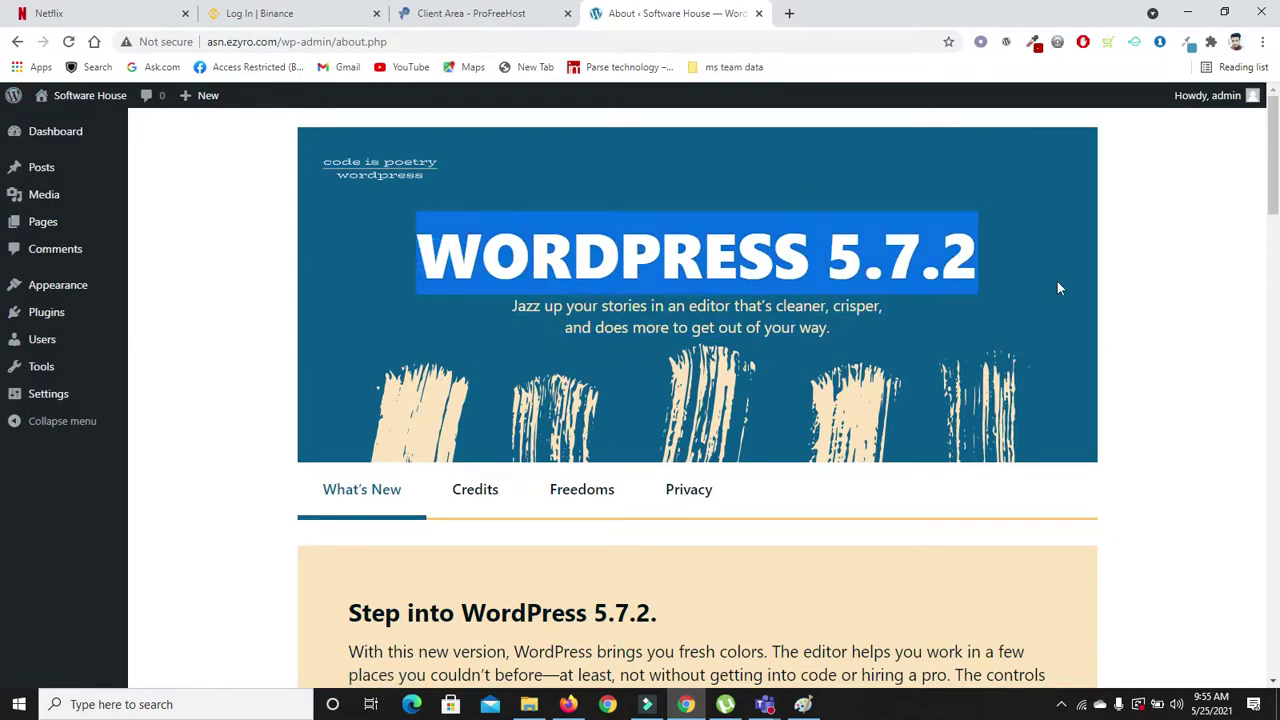
pyautogui.scroll(-4, 688, 218)
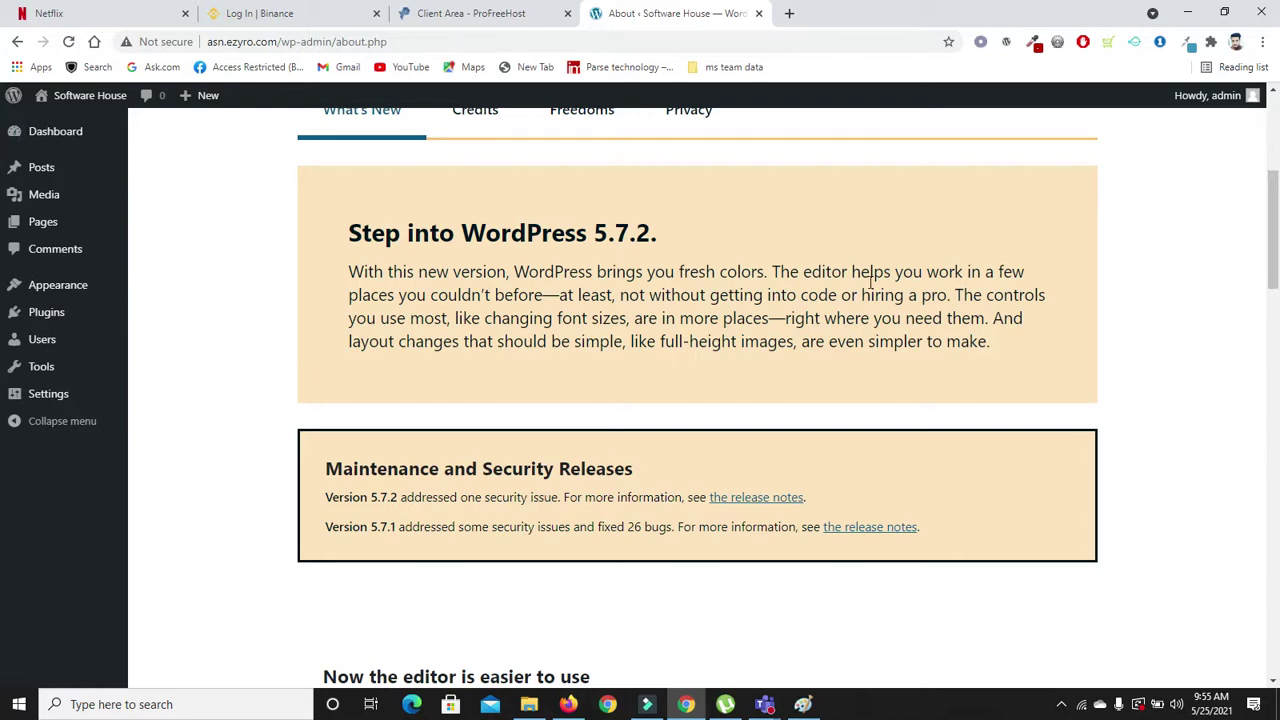
pyautogui.scroll(-3, 1248, 291)
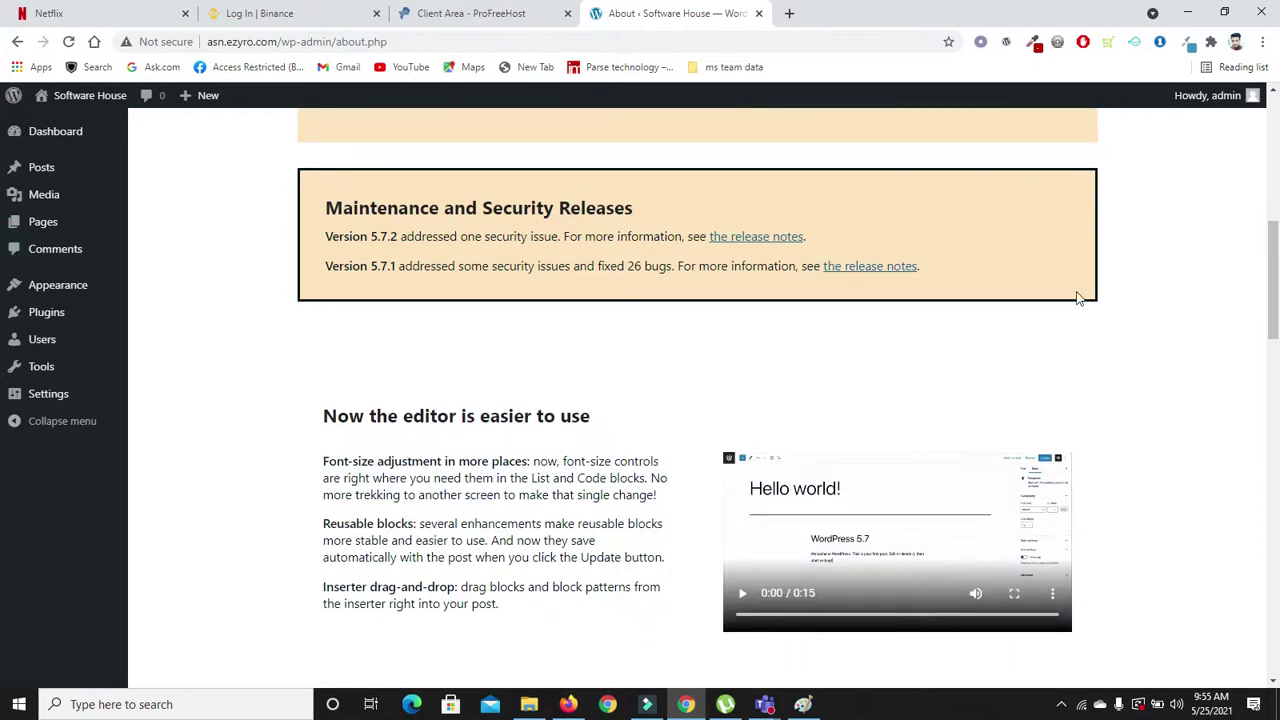
pyautogui.scroll(-2, 706, 213)
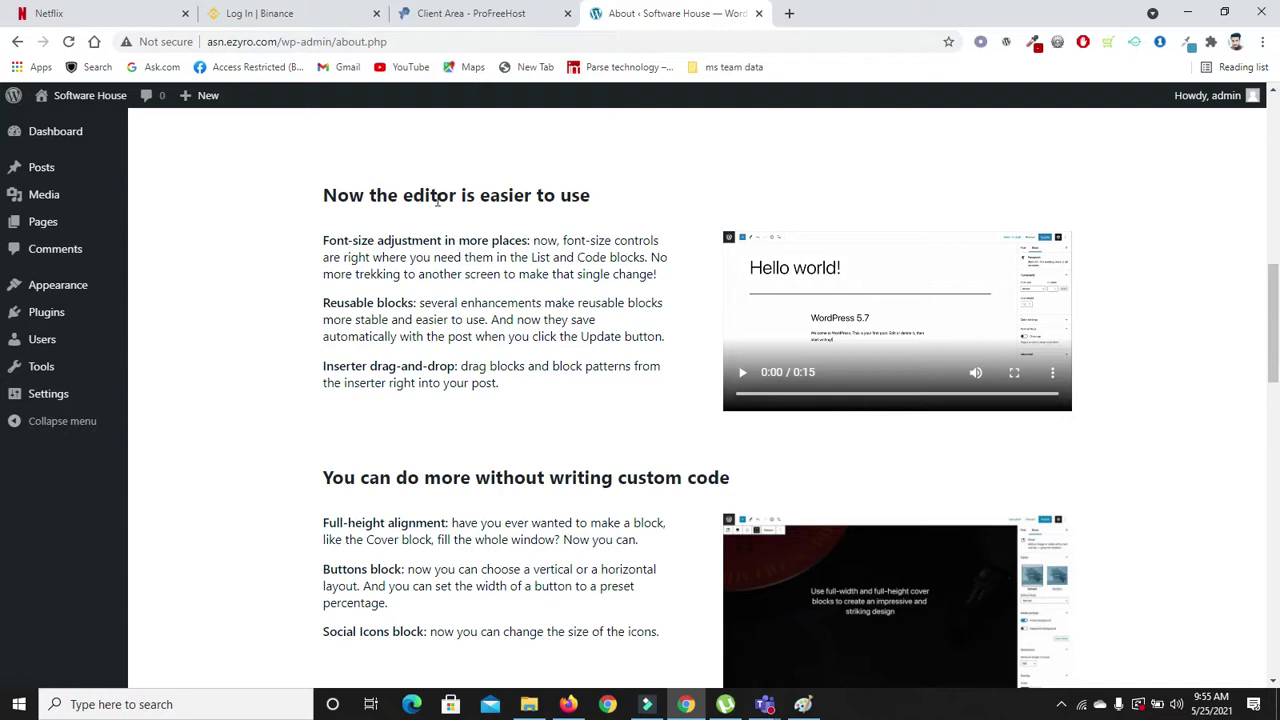
pyautogui.scroll(-3, 1237, 379)
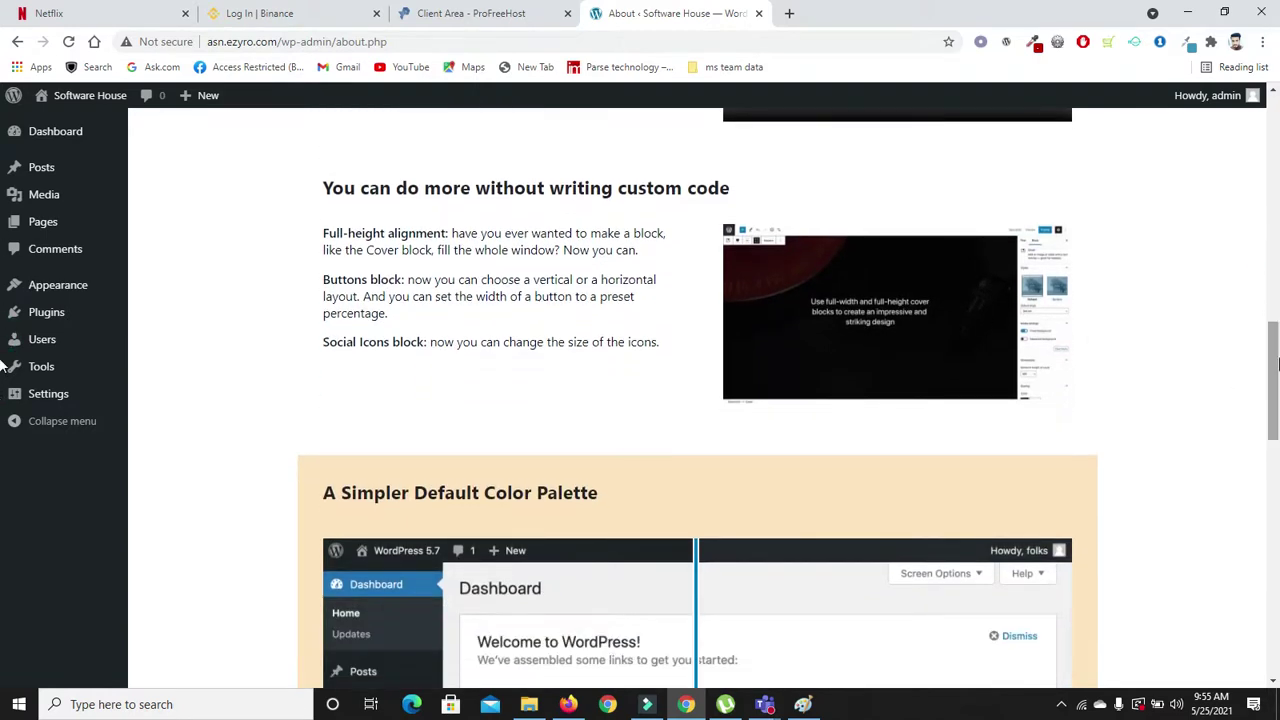
pyautogui.scroll(-2, 4, 370)
pyautogui.scroll(-2, 4, 392)
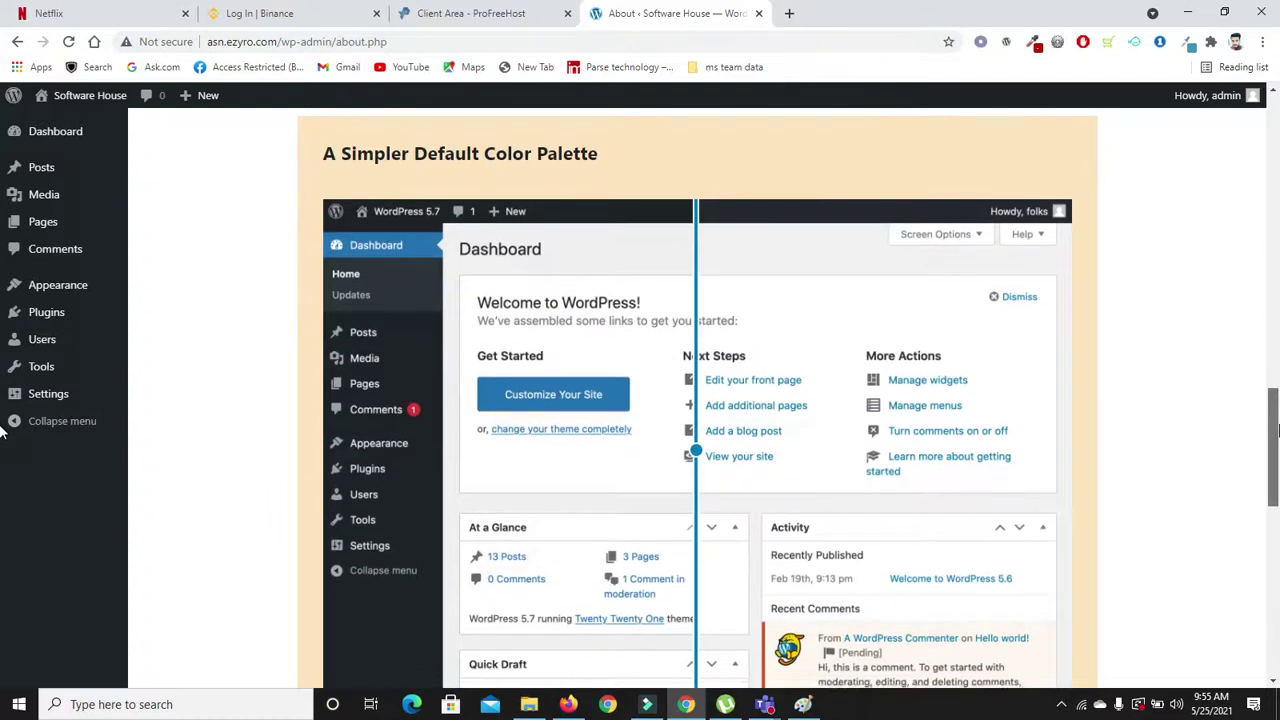
pyautogui.hotkey('alt', 'Tab')
pyautogui.click(1002, 296)
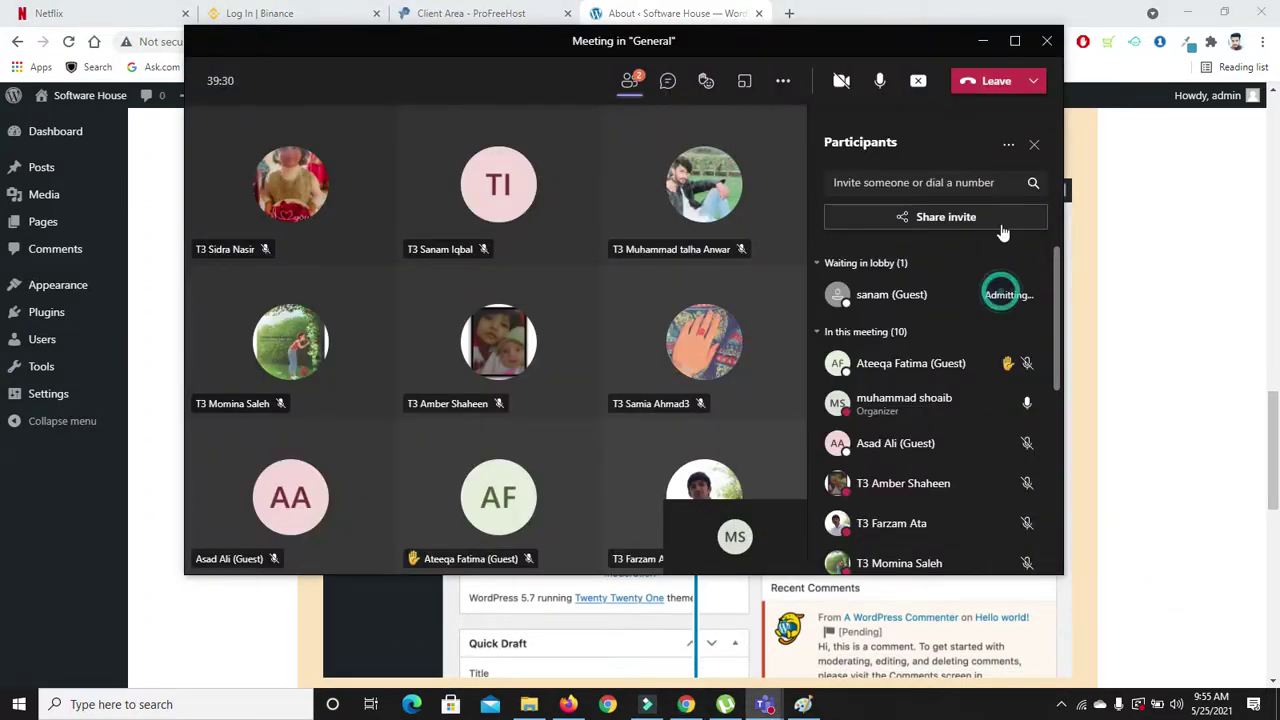
pyautogui.click(983, 42)
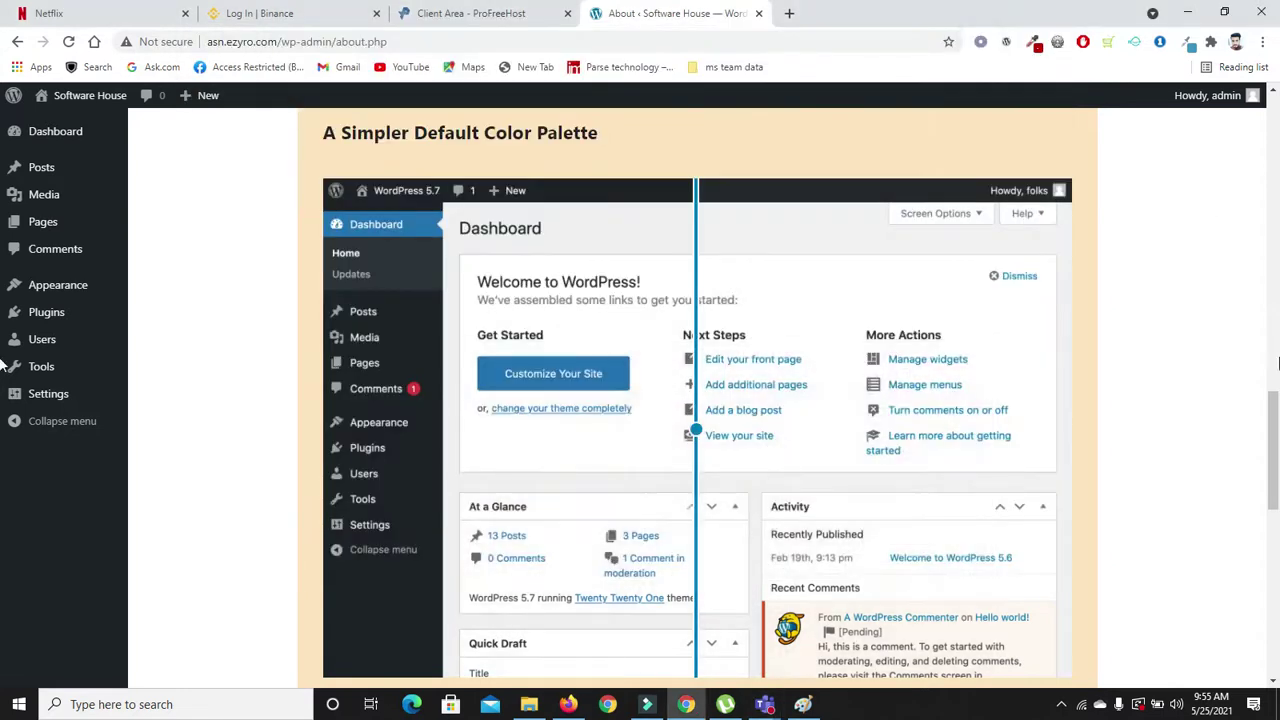
pyautogui.scroll(-1, 4, 416)
pyautogui.scroll(-2, 4, 416)
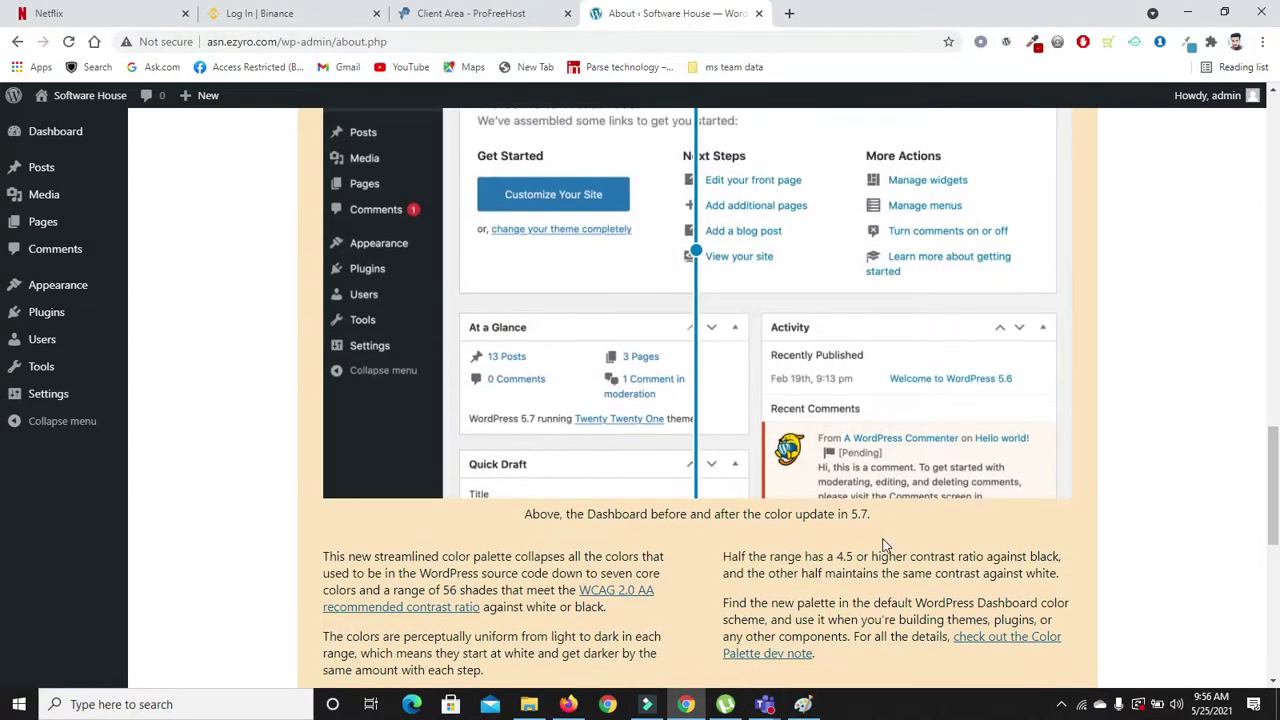
pyautogui.moveTo(764, 704)
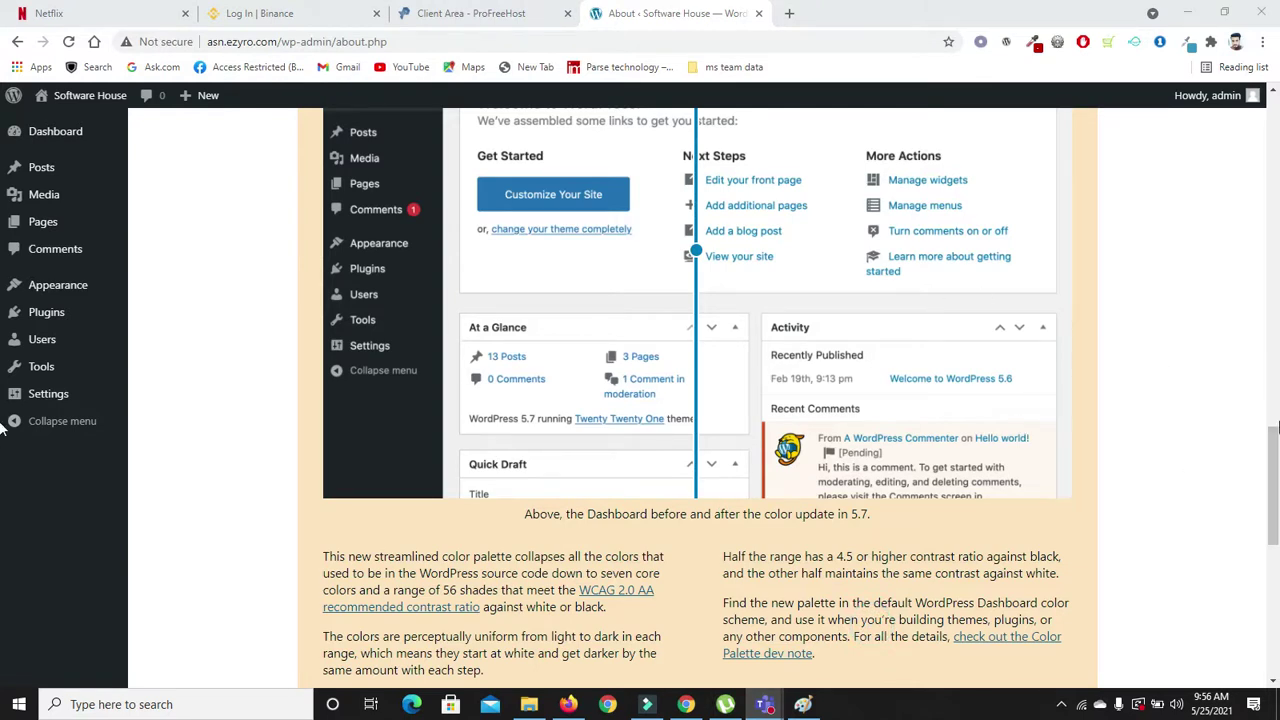
pyautogui.scroll(3, 1049, 390)
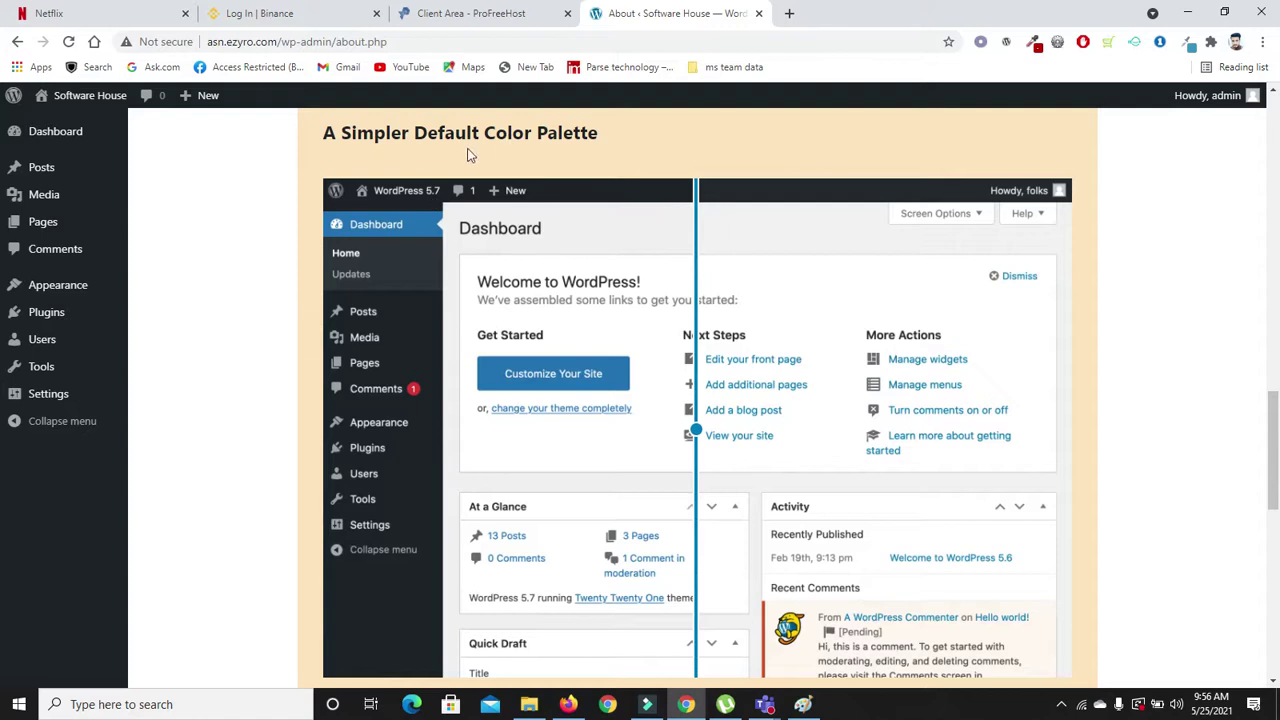
pyautogui.moveTo(696, 428); pyautogui.dragTo(612, 358)
pyautogui.moveTo(607, 418); pyautogui.dragTo(852, 406)
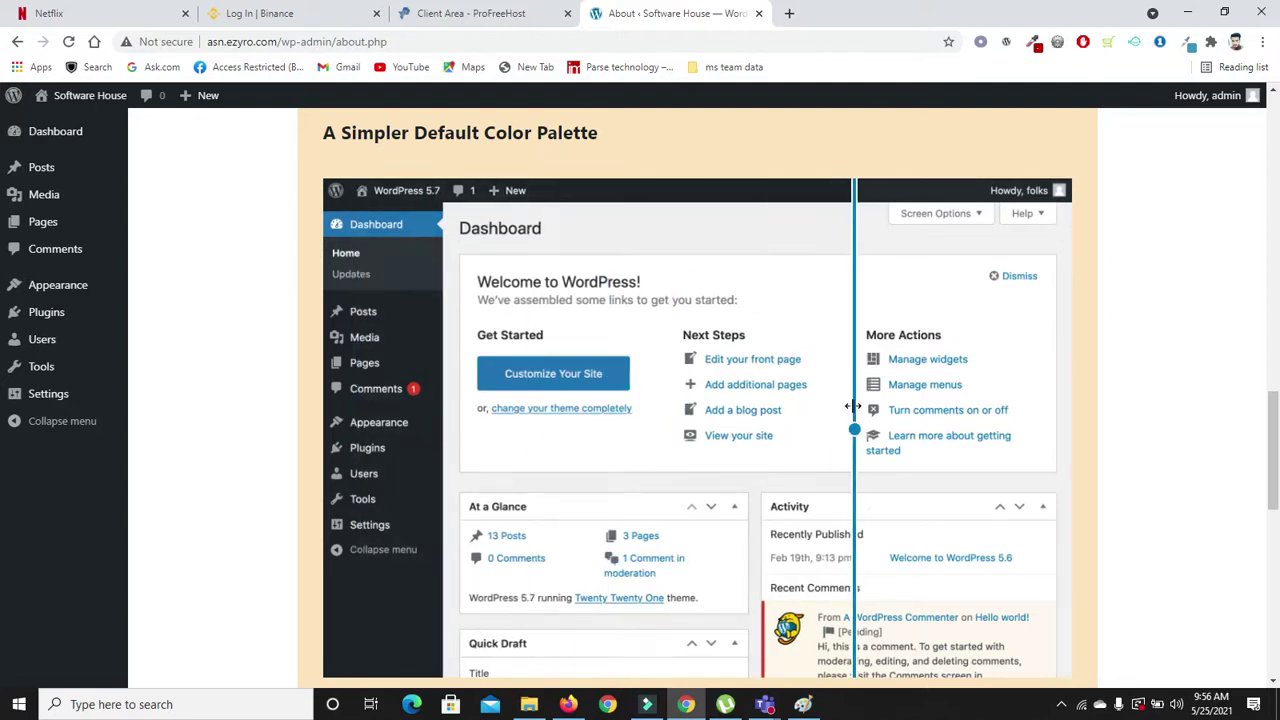
pyautogui.moveTo(1273, 432); pyautogui.dragTo(1274, 145)
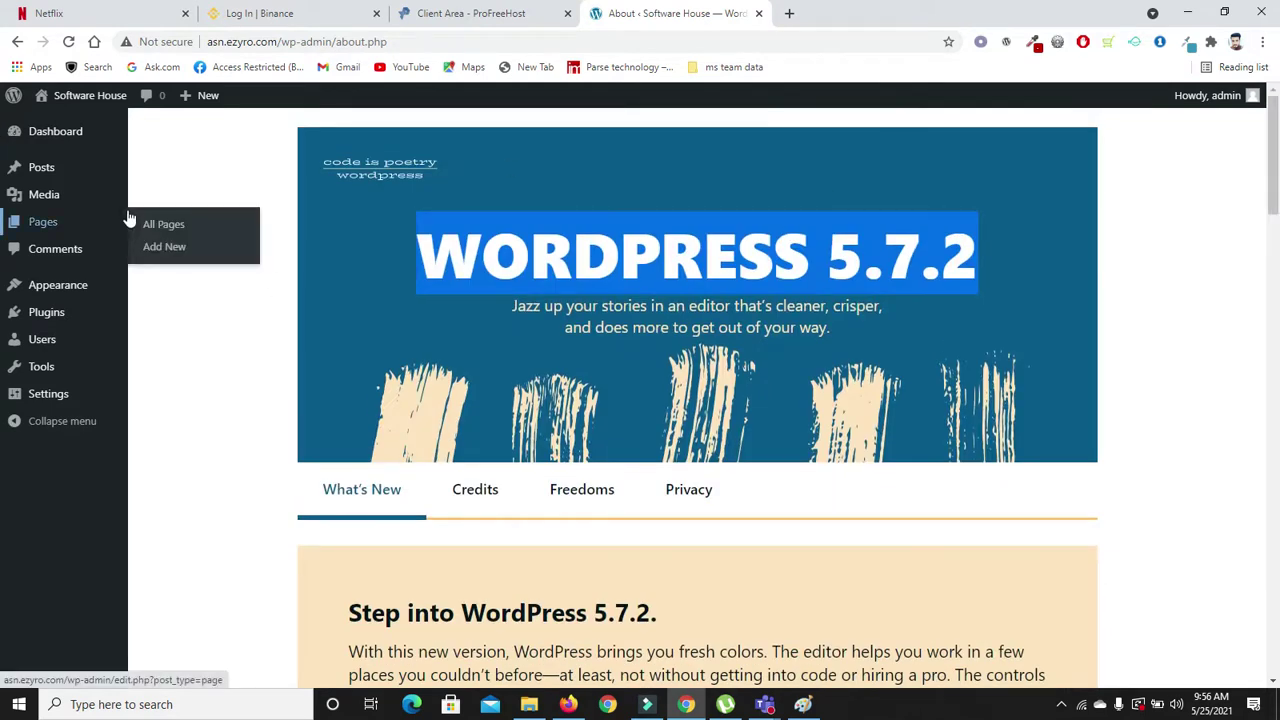
# Return to the Dashboard and collapse the Site Health Status panel, checking the meeting window
pyautogui.click(65, 131)
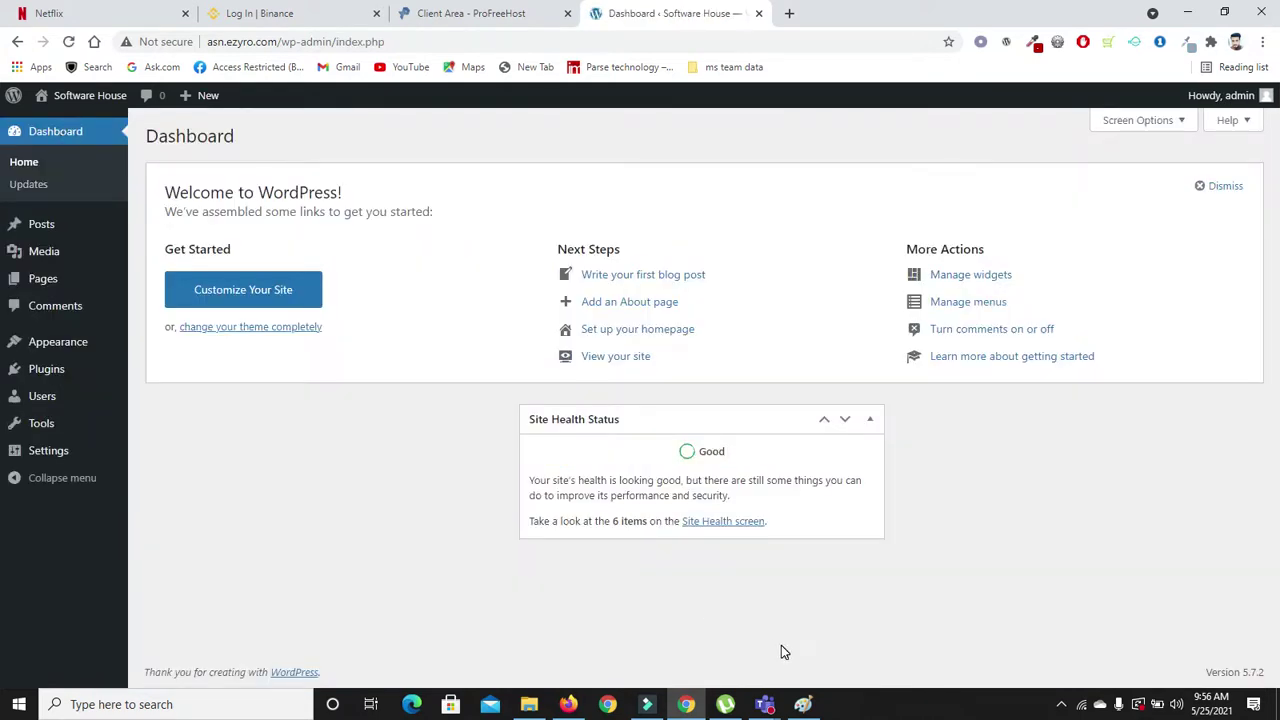
pyautogui.click(866, 622)
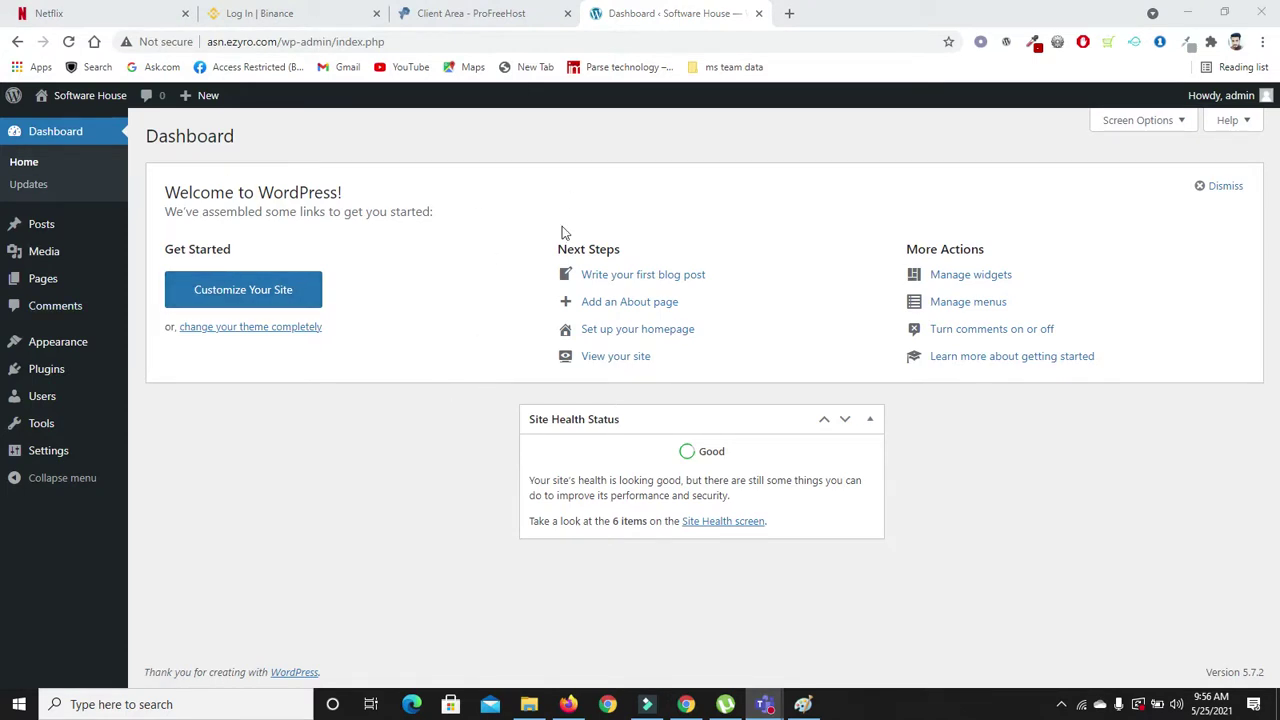
pyautogui.click(520, 421)
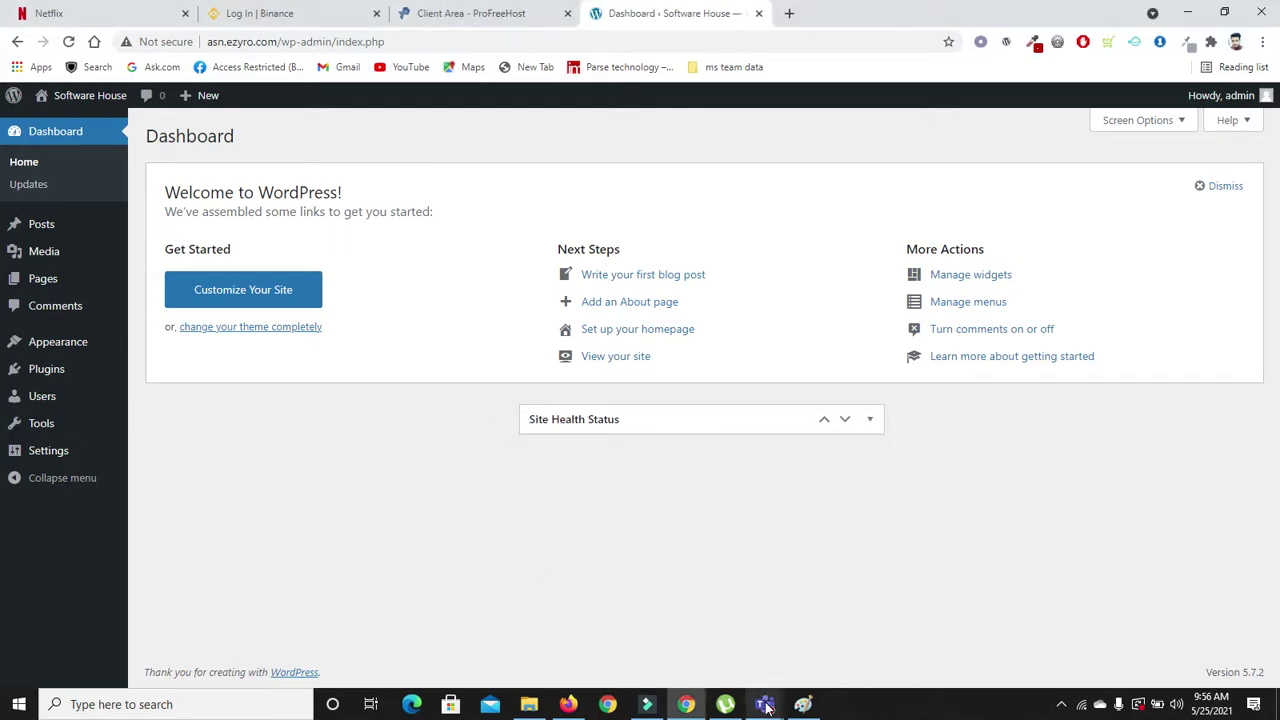
pyautogui.moveTo(764, 704)
pyautogui.moveTo(41, 230)
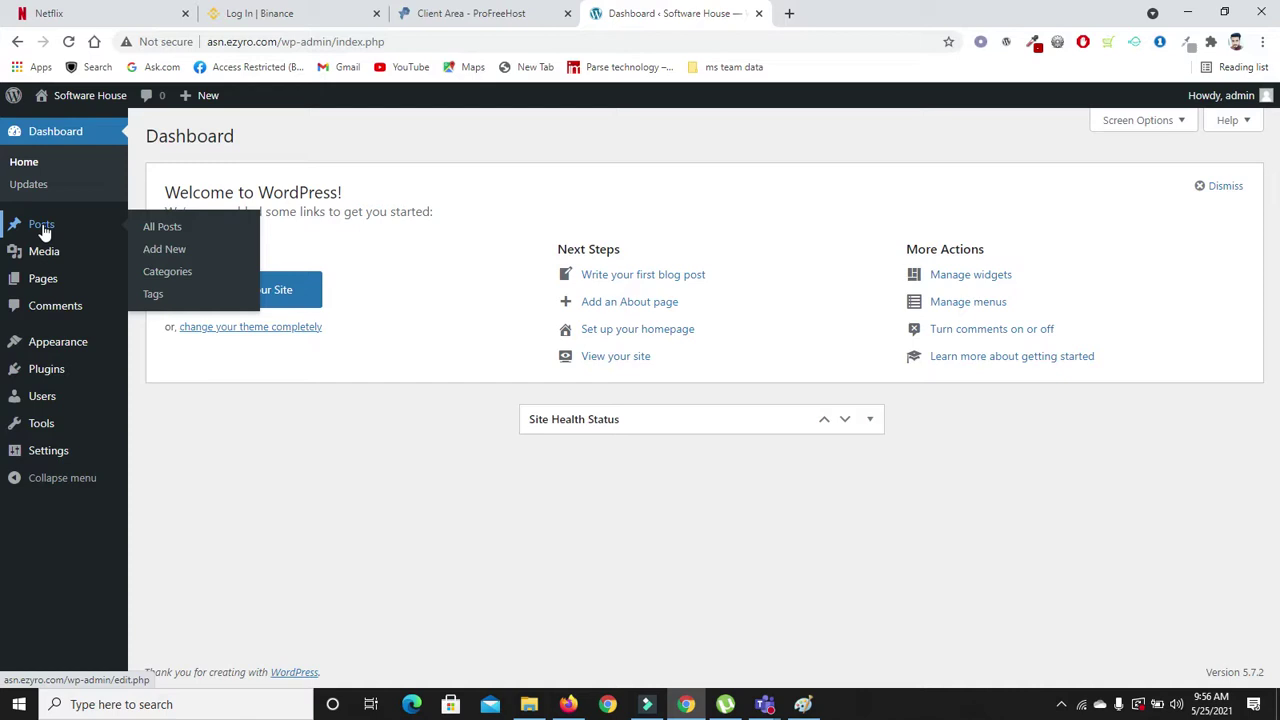
pyautogui.click(856, 605)
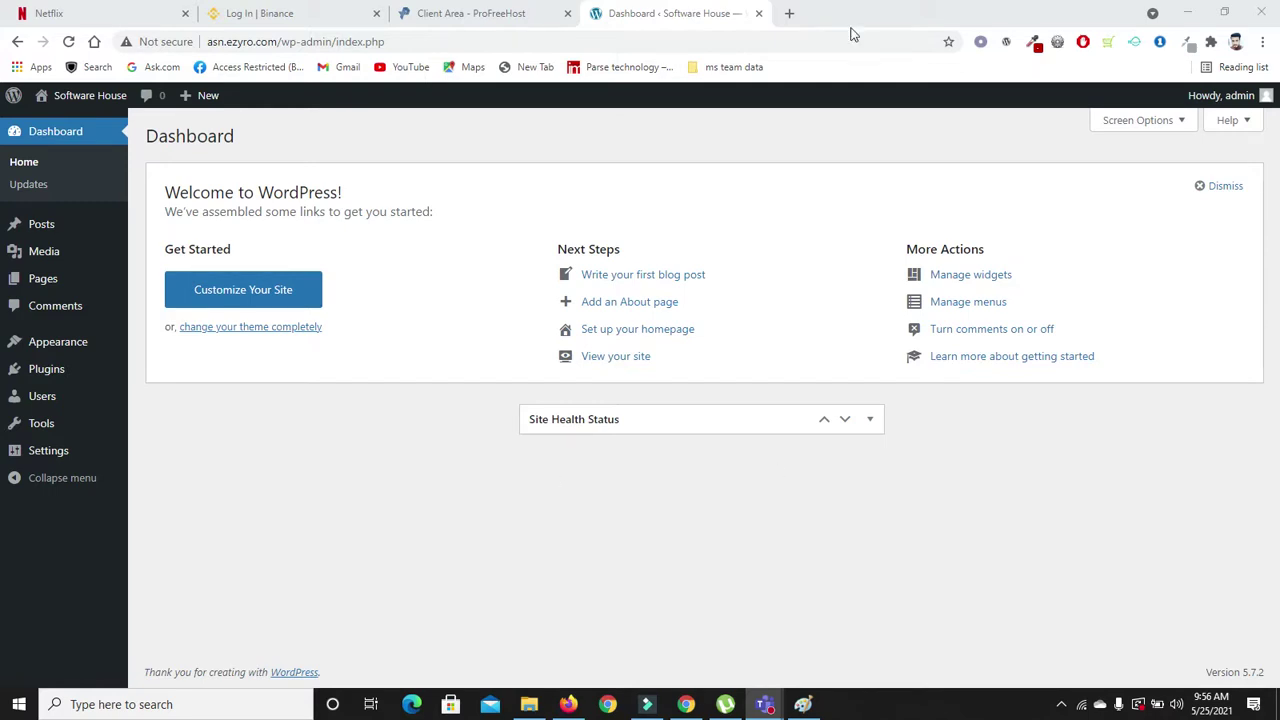
# Search Google for 'news' in a new tab
pyautogui.click(790, 14)
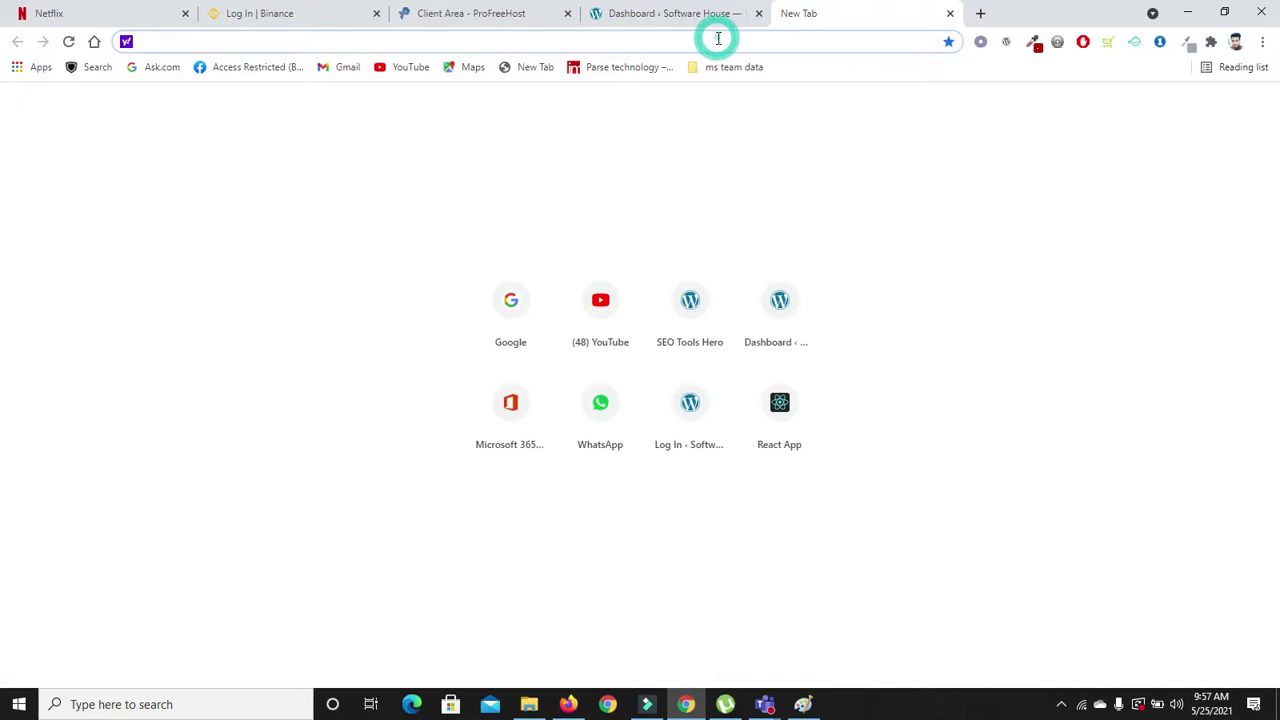
pyautogui.write('g')
pyautogui.press('Return')
pyautogui.write('news')
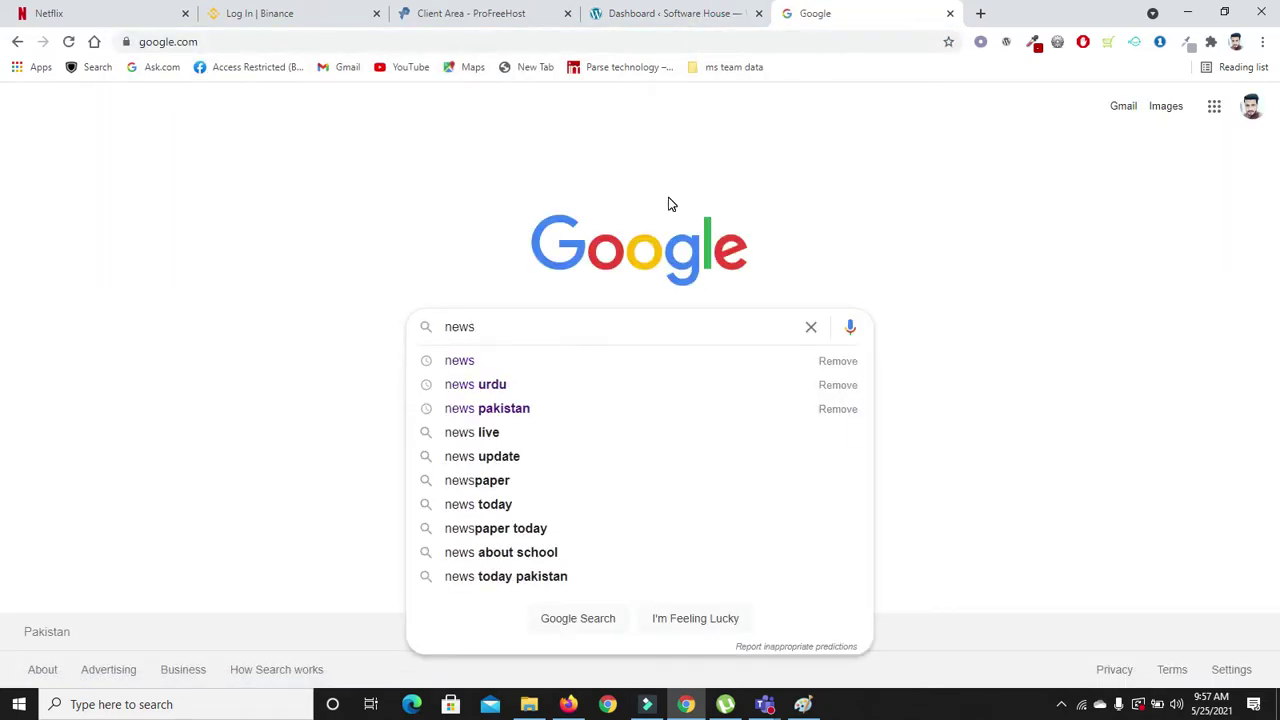
pyautogui.press('Return')
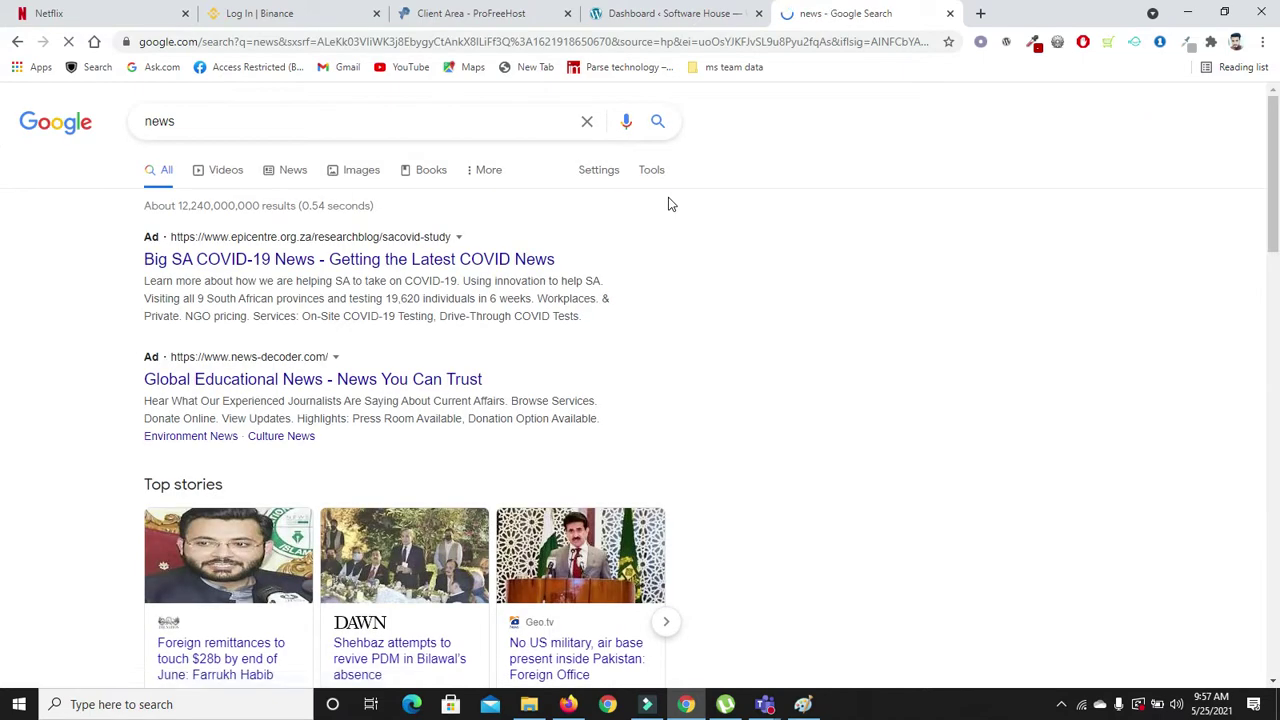
# Refine the search to 'news urdu' and open the Geo News Urdu result
pyautogui.click(274, 131)
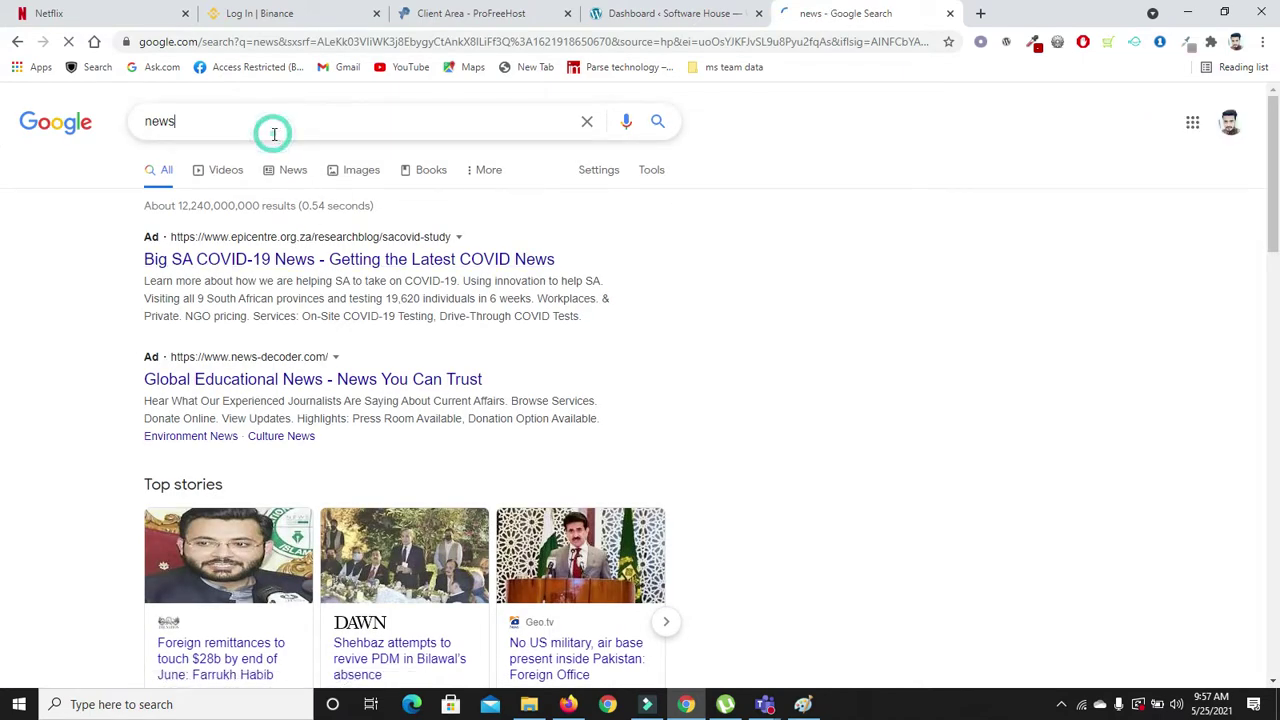
pyautogui.write('pap')
pyautogui.press('BackSpace')
pyautogui.press('BackSpace')
pyautogui.press('BackSpace')
pyautogui.press('BackSpace')
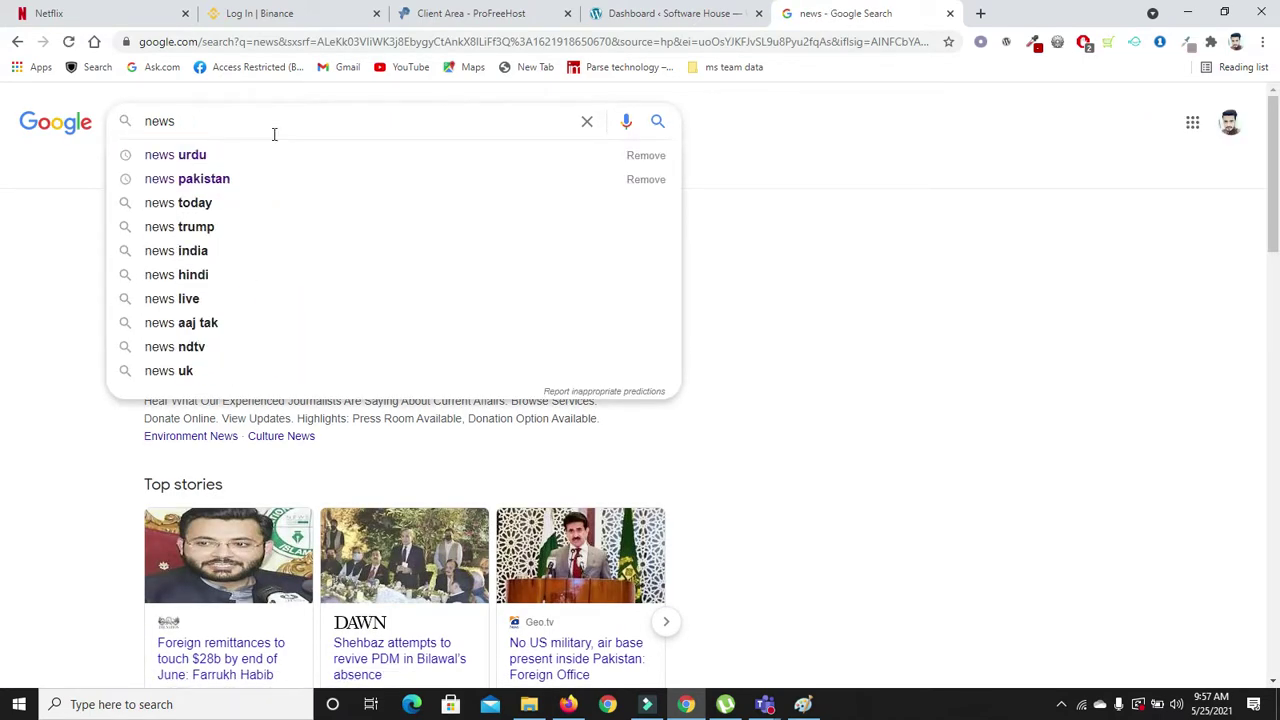
pyautogui.click(225, 186)
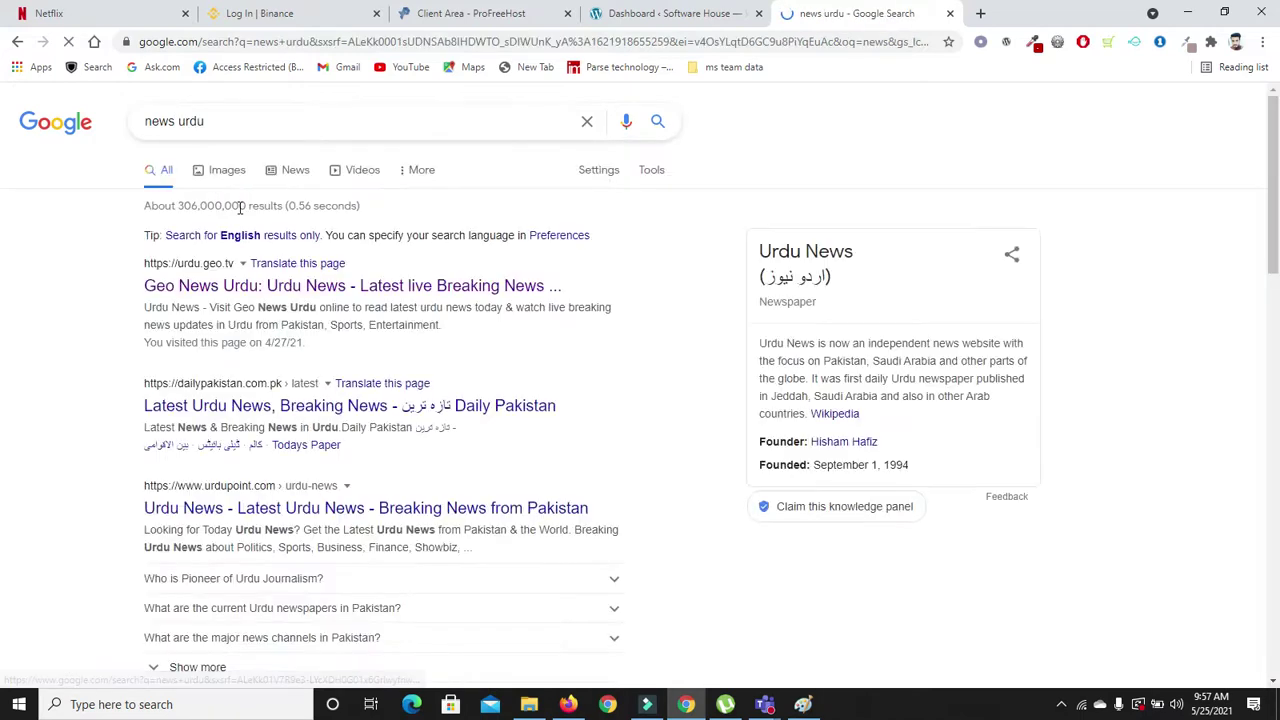
pyautogui.click(241, 285)
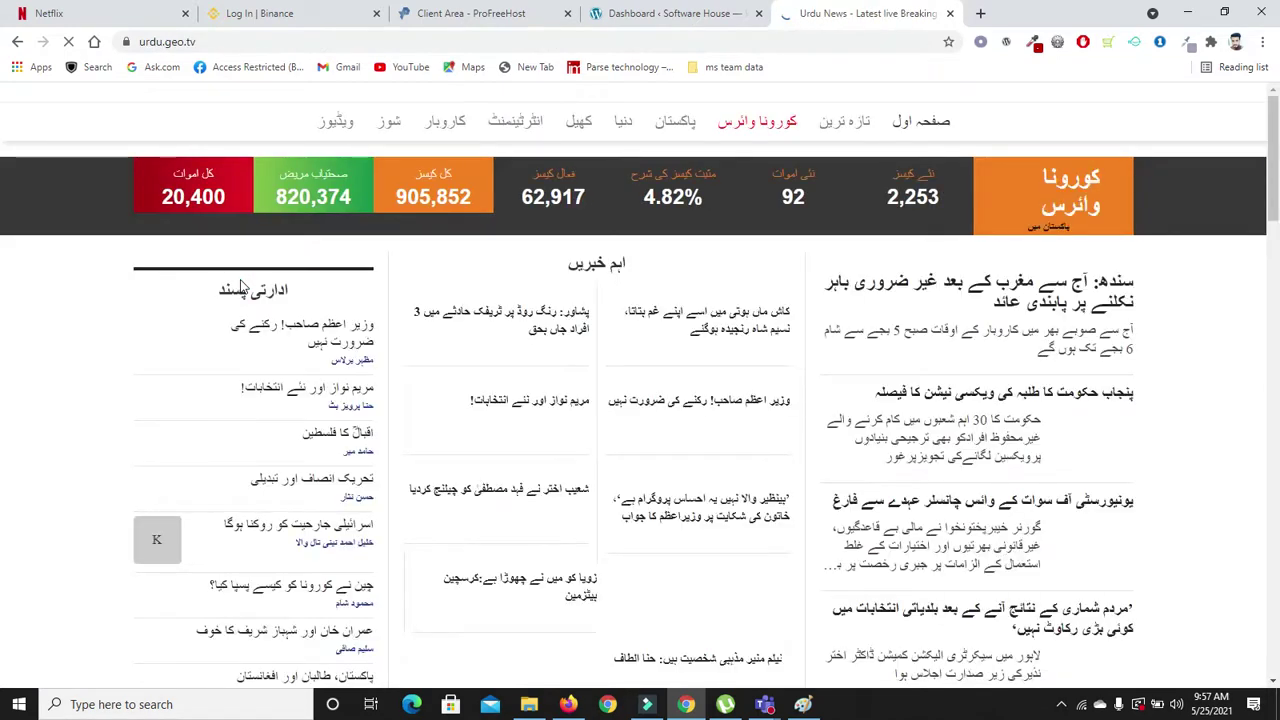
# Browse the Geo News Urdu home page and open the cricketer's article
pyautogui.scroll(-2, 0, 190)
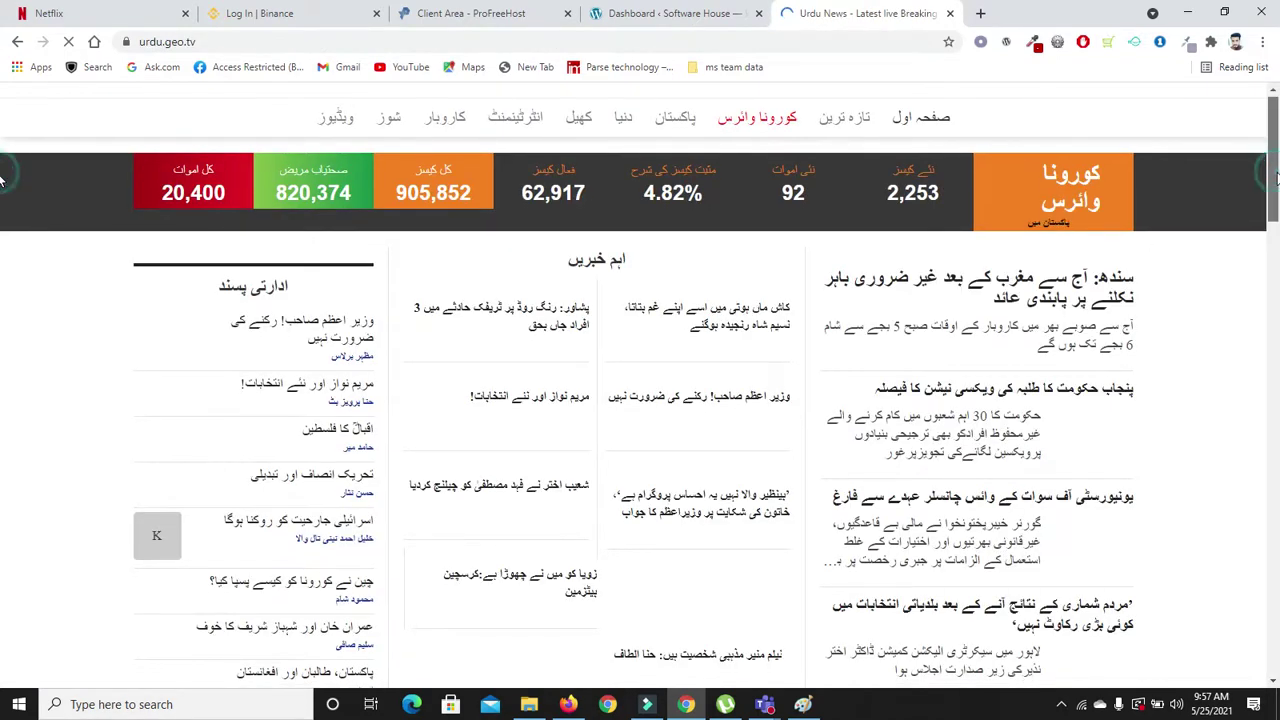
pyautogui.scroll(-1, 3, 204)
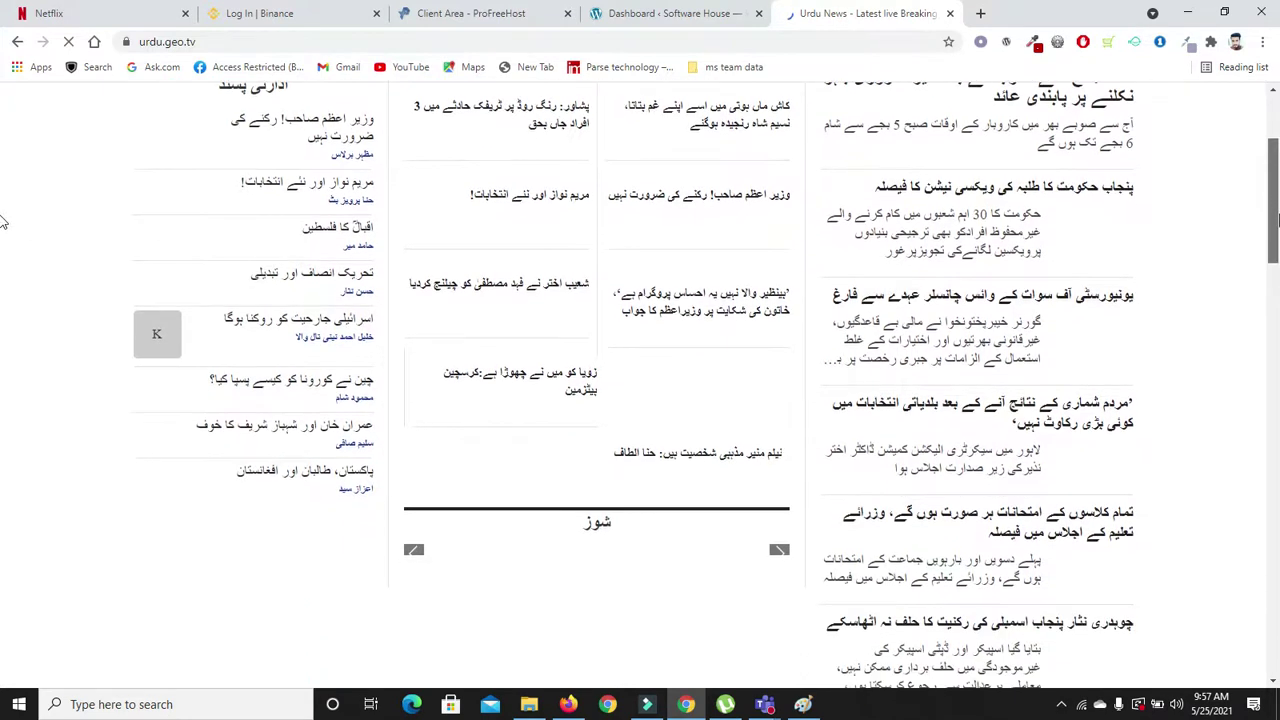
pyautogui.scroll(2, 3, 215)
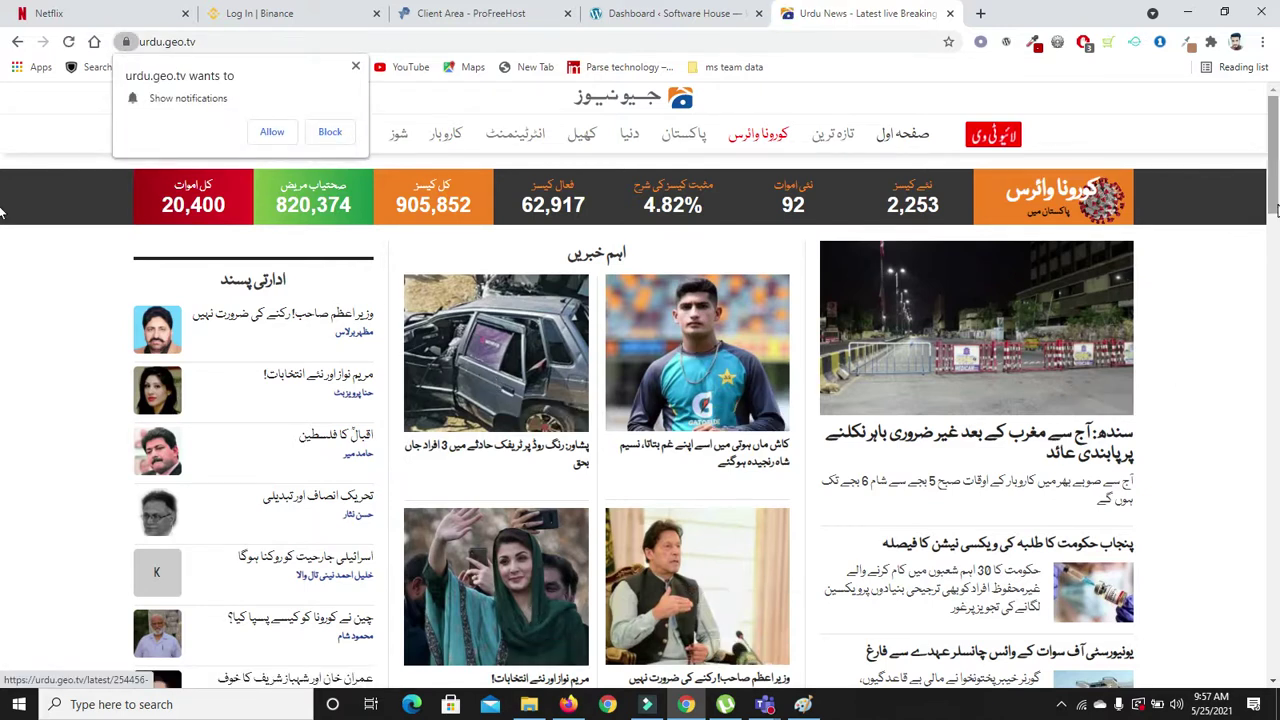
pyautogui.scroll(-5, 4, 210)
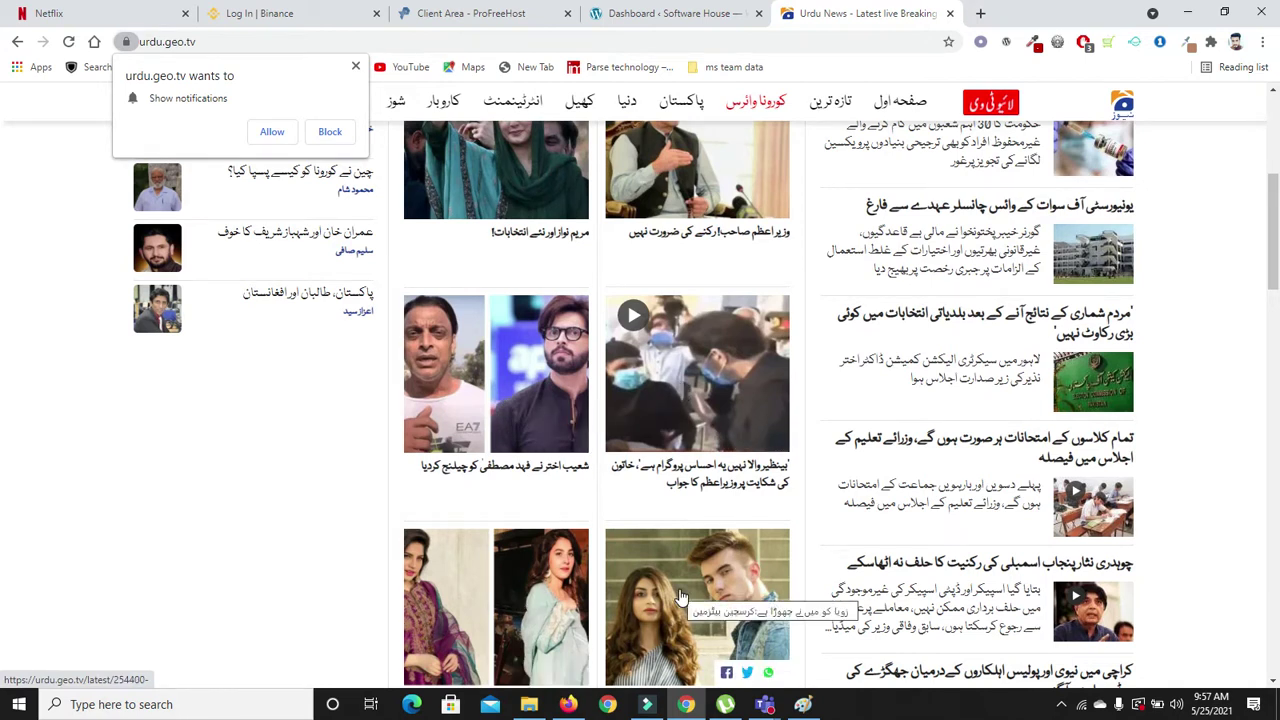
pyautogui.scroll(-2, 6, 252)
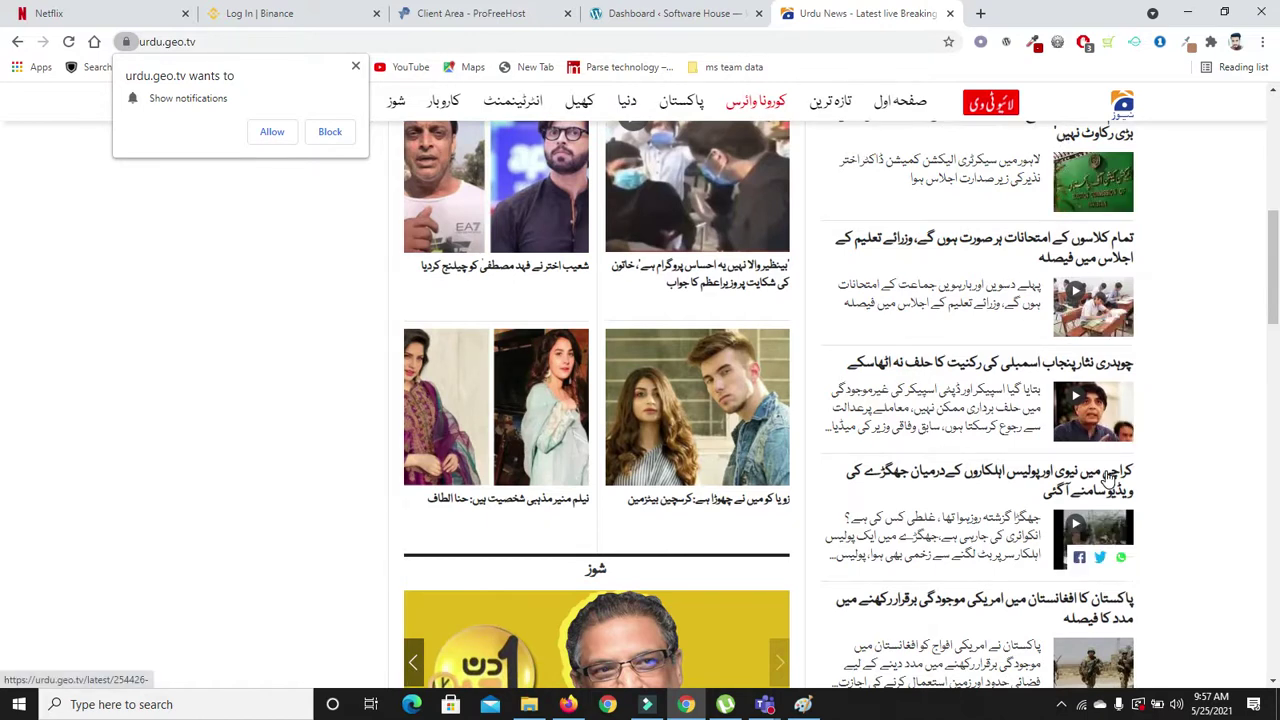
pyautogui.scroll(-2, 2, 260)
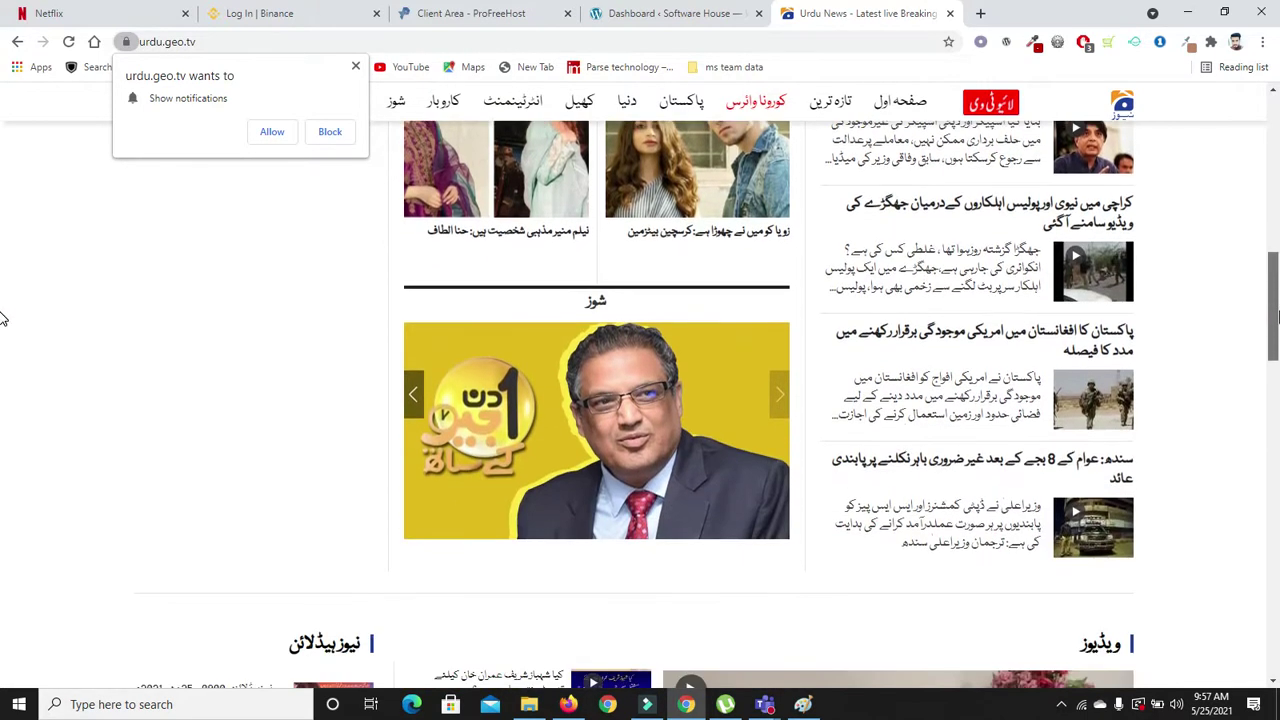
pyautogui.scroll(10, 3, 200)
pyautogui.click(692, 325)
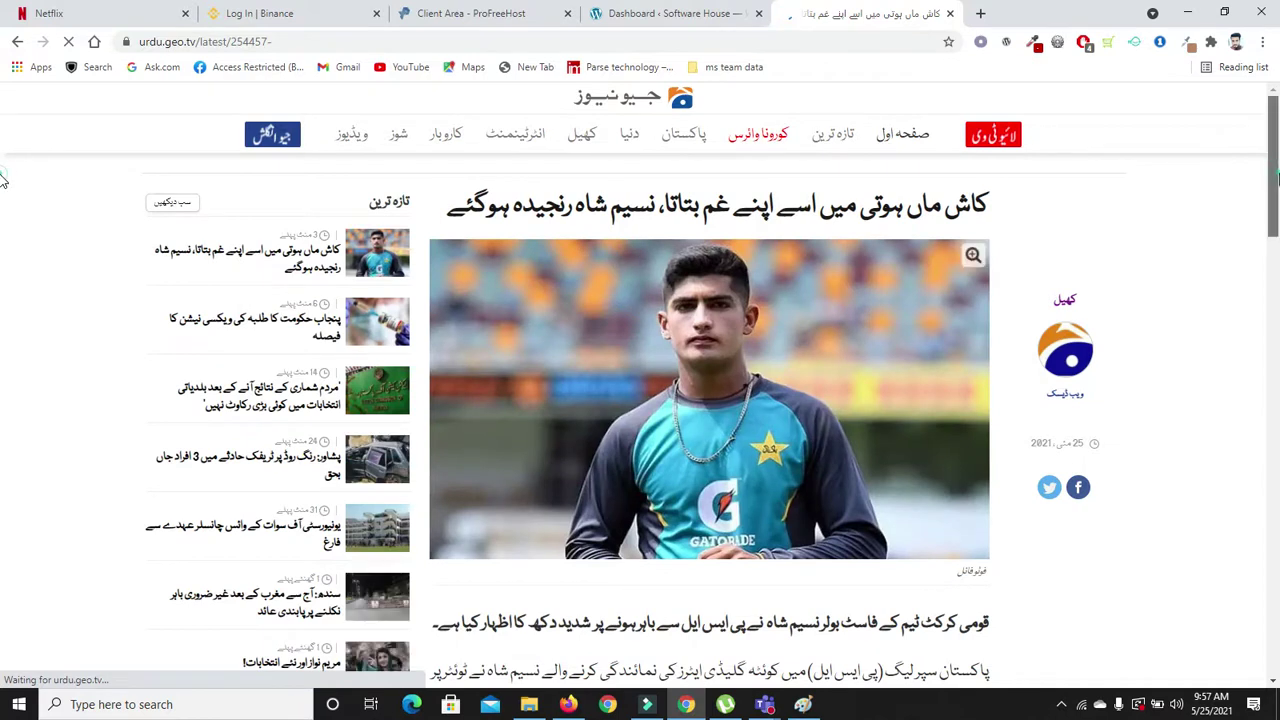
# Read through the cricket article, selecting its headline and paragraphs
pyautogui.scroll(-1, 2, 187)
pyautogui.scroll(-2, 2, 190)
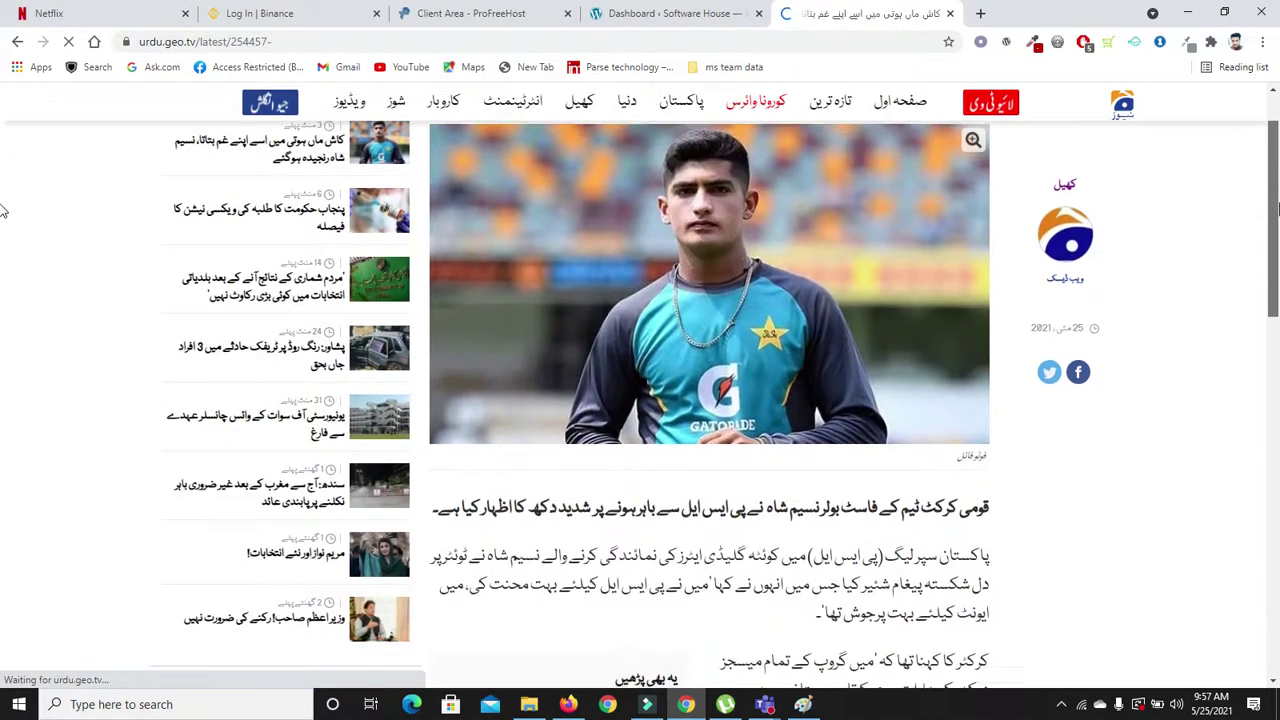
pyautogui.moveTo(1278, 222); pyautogui.dragTo(1278, 368)
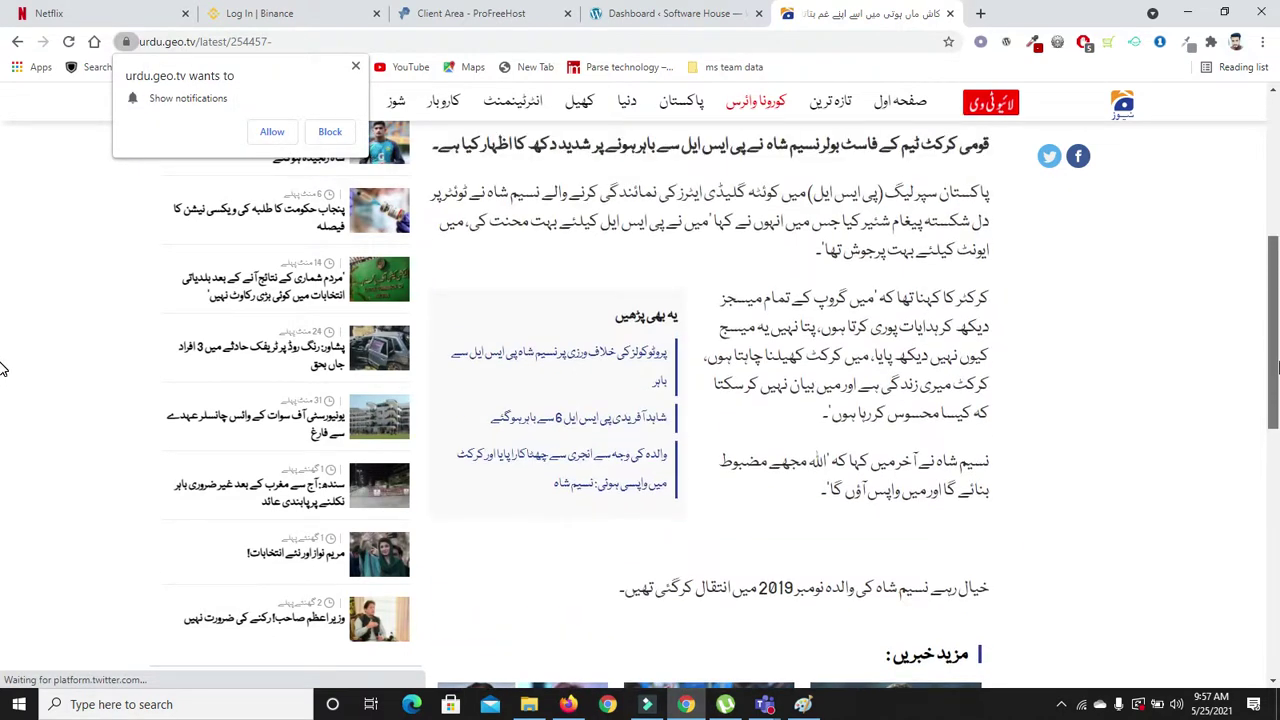
pyautogui.scroll(5, 3, 250)
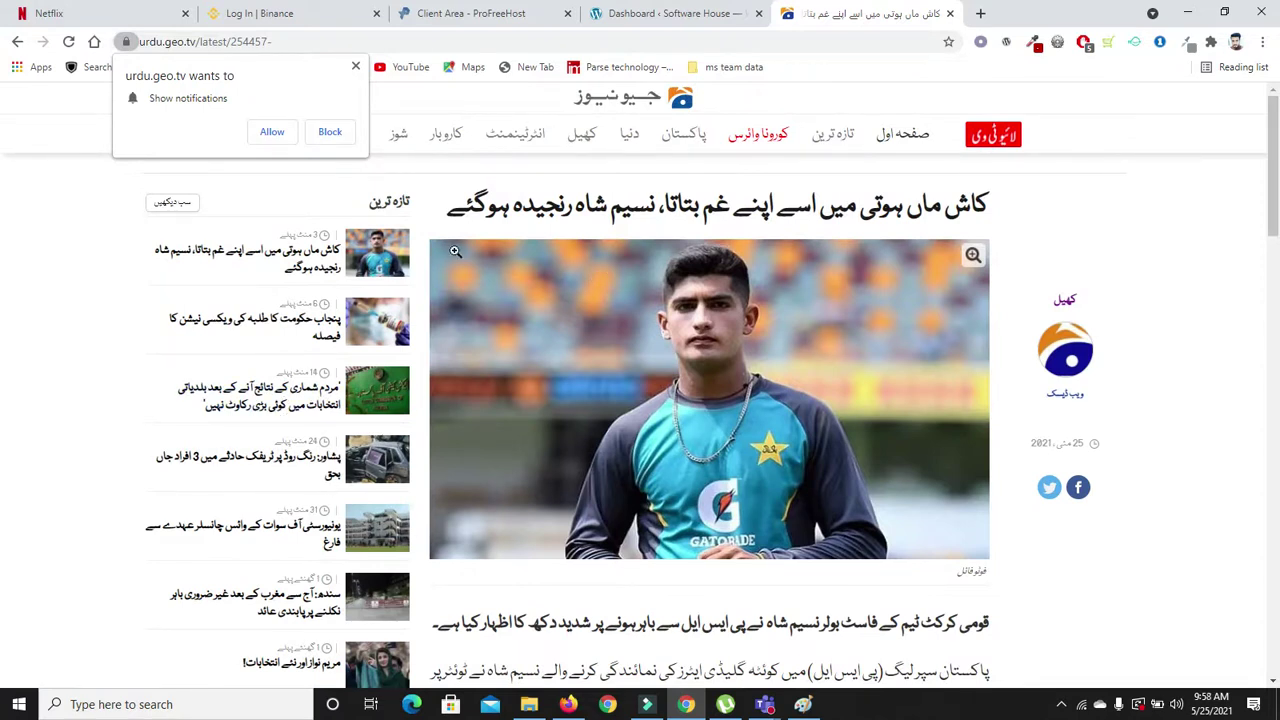
pyautogui.moveTo(443, 188); pyautogui.dragTo(495, 290)
pyautogui.moveTo(512, 612); pyautogui.dragTo(540, 560)
pyautogui.scroll(-5, 540, 560)
pyautogui.click(560, 467)
pyautogui.scroll(-4, 560, 467)
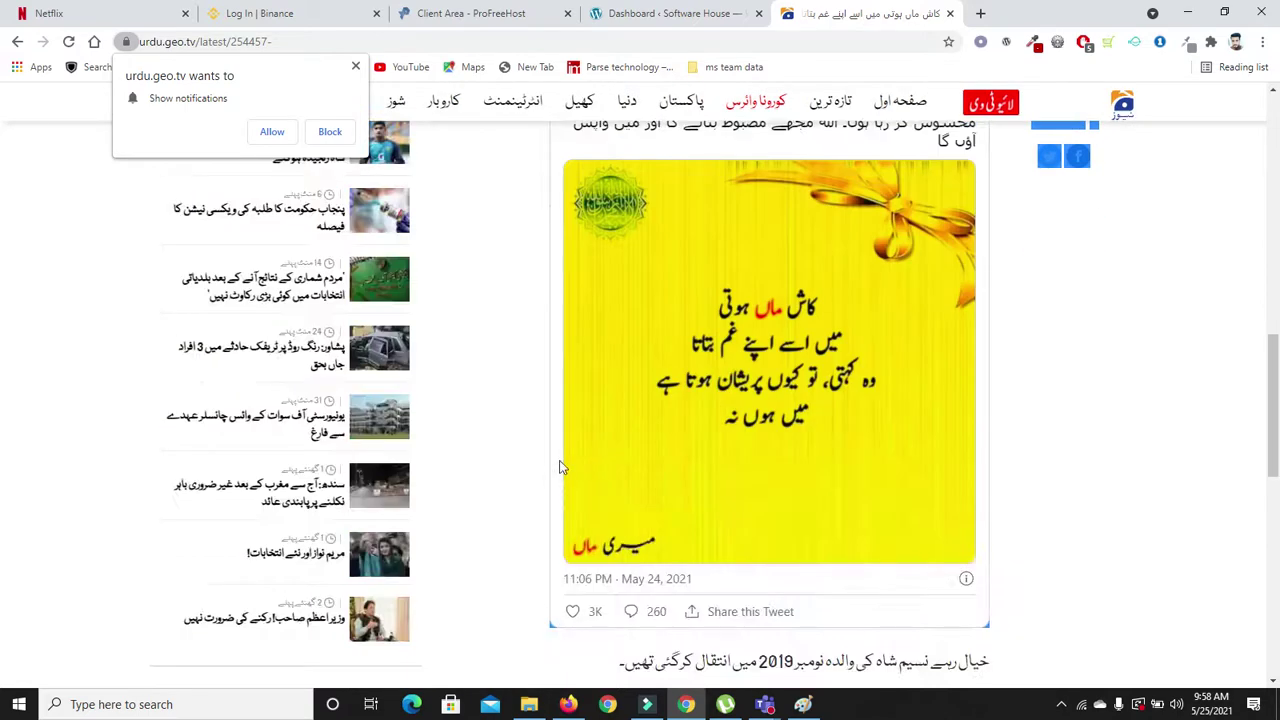
pyautogui.moveTo(546, 180); pyautogui.dragTo(798, 468)
pyautogui.moveTo(1122, 380); pyautogui.dragTo(2, 115)
pyautogui.scroll(5, 2, 194)
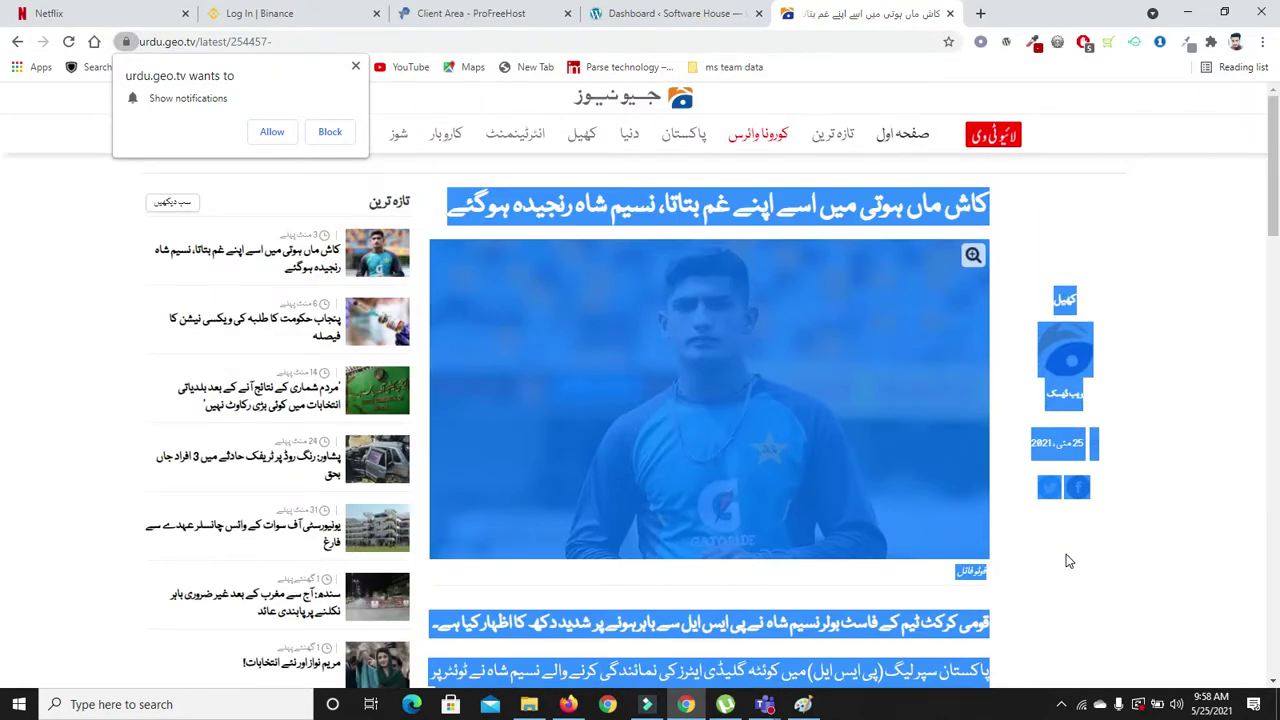
# Dismiss the notification prompt and go back to the Urdu news home page
pyautogui.click(356, 68)
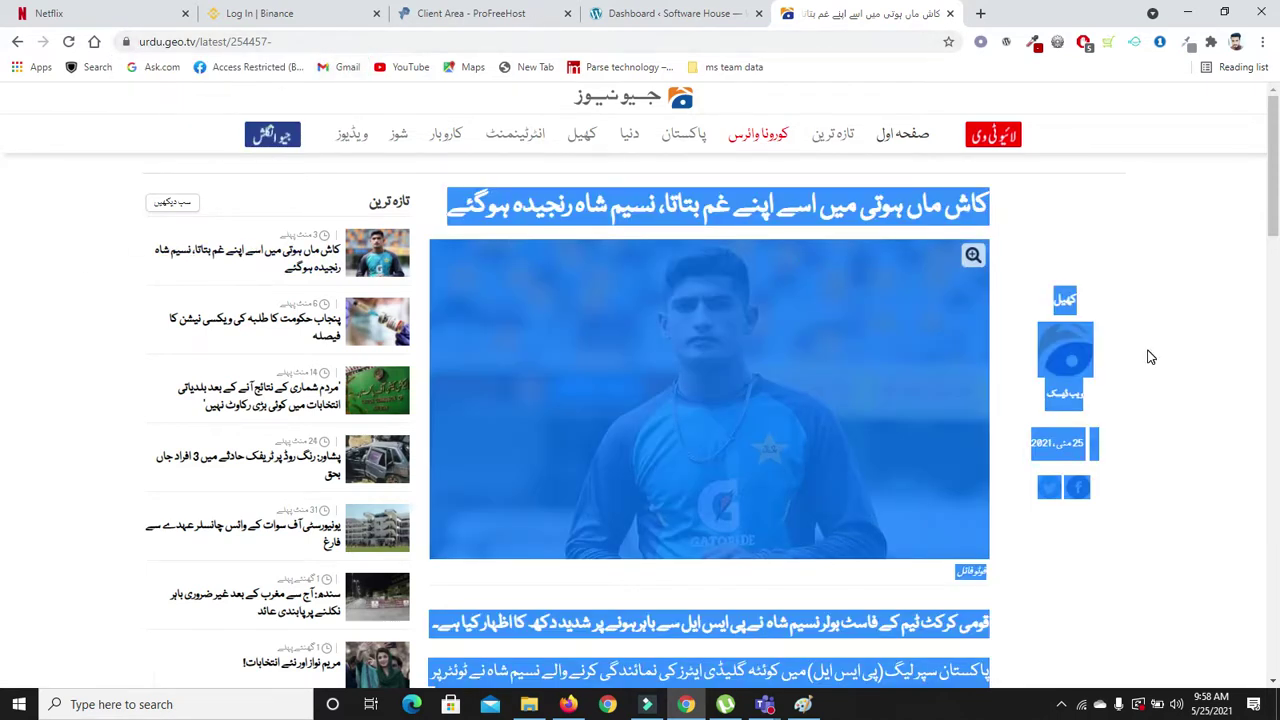
pyautogui.click(17, 41)
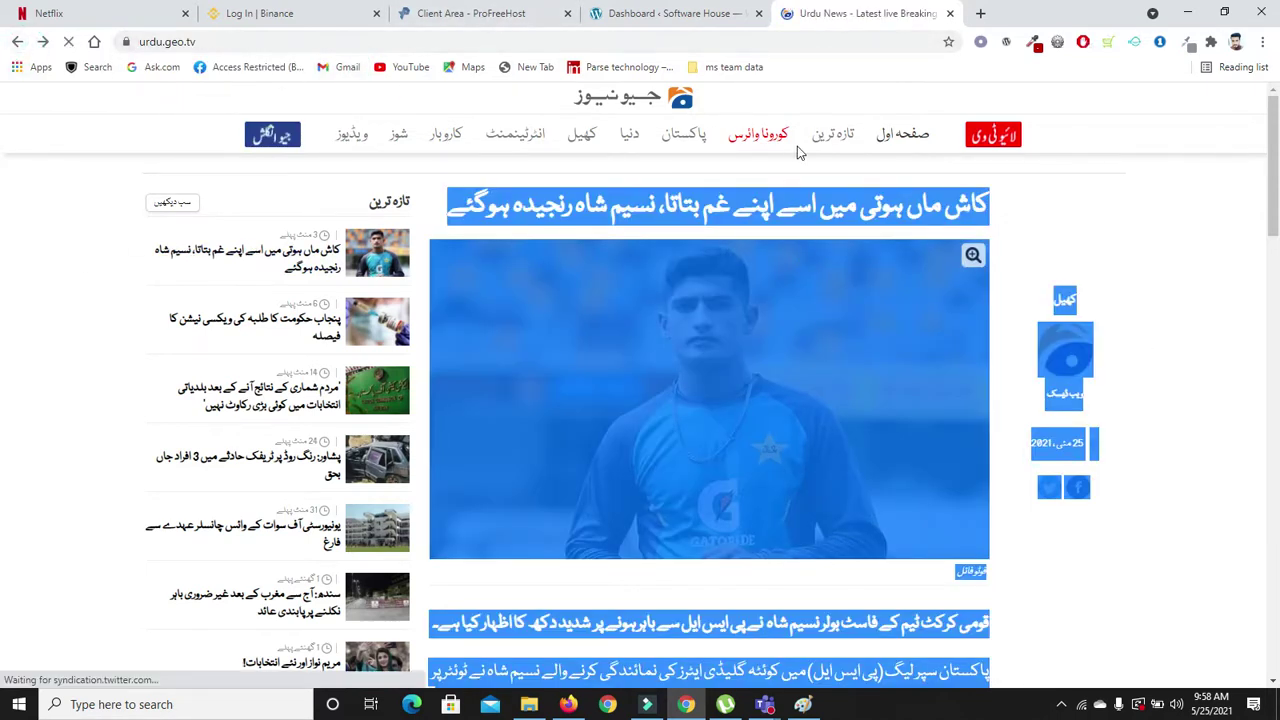
pyautogui.moveTo(1274, 155); pyautogui.dragTo(1272, 17)
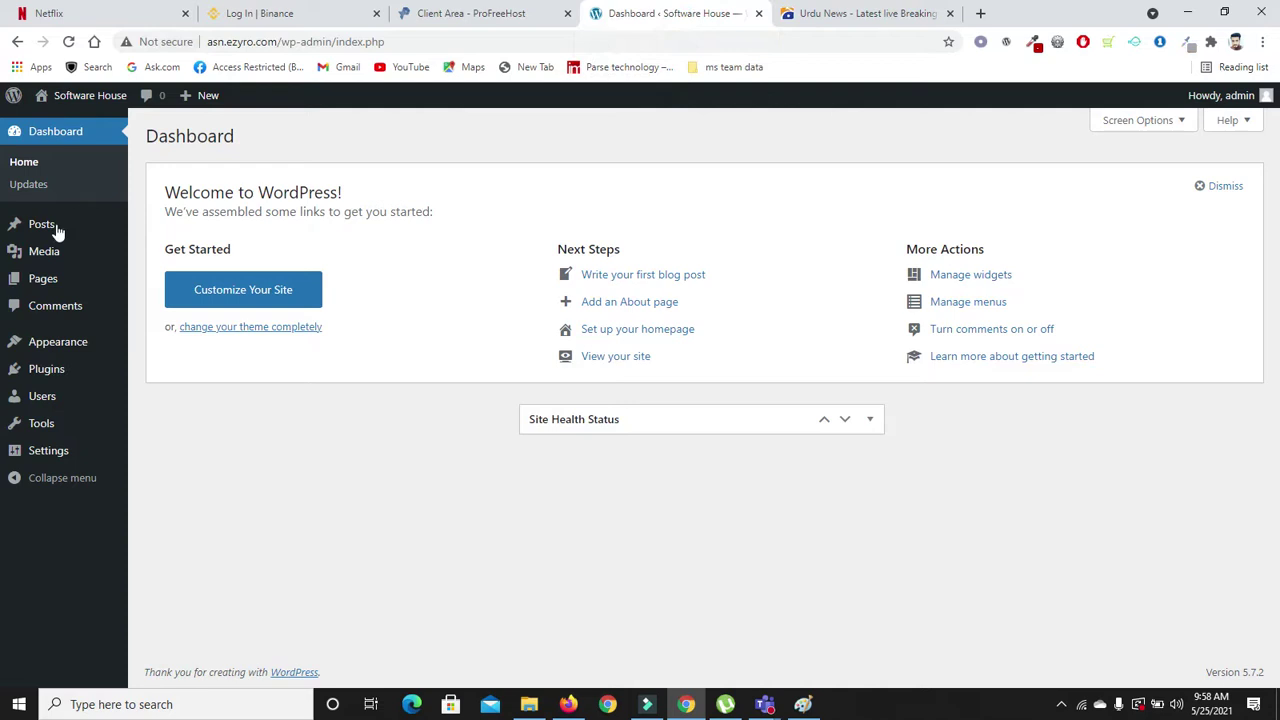
# Open and reload the Media Library, which shows no media items yet
pyautogui.moveTo(40, 254)
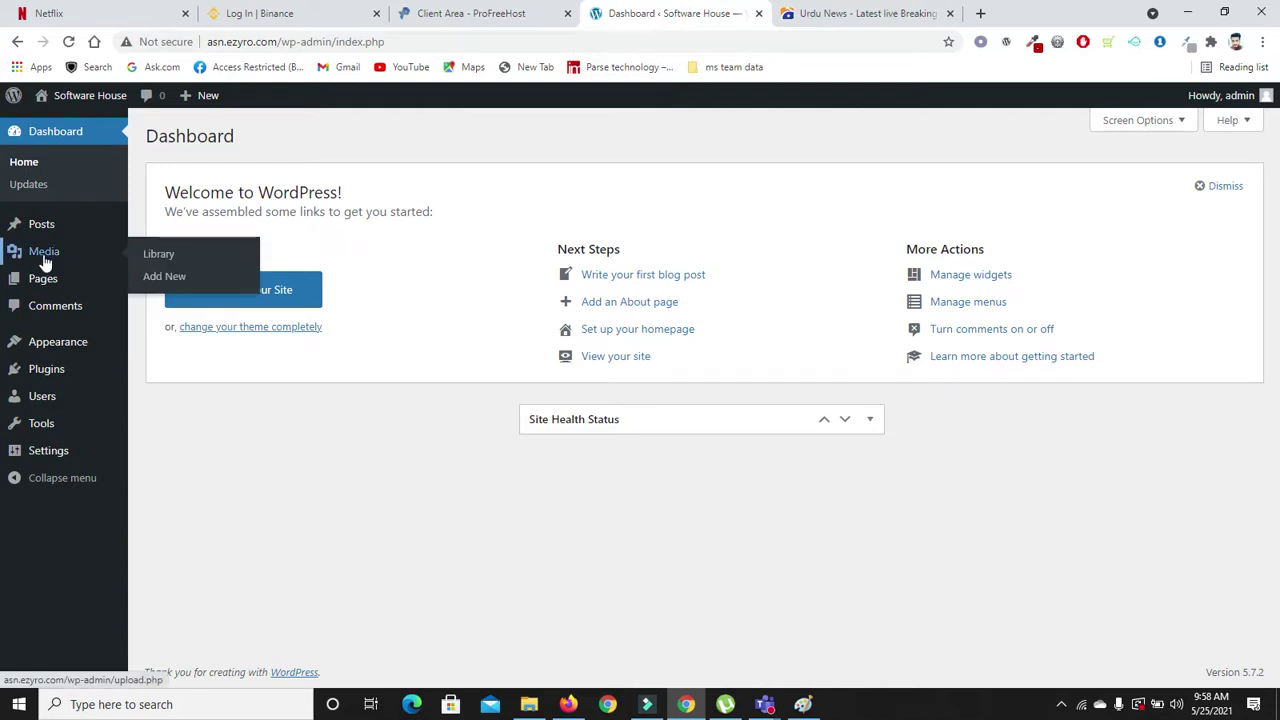
pyautogui.click(44, 258)
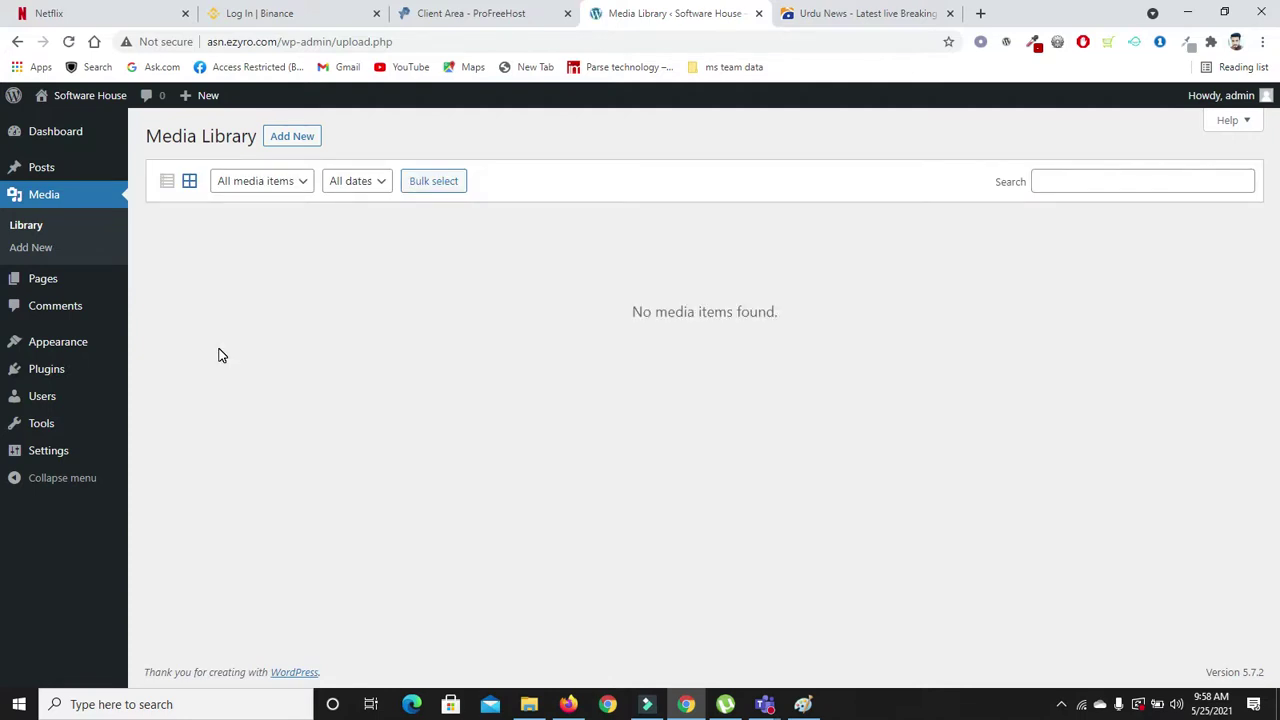
pyautogui.click(25, 223)
# Switch from WordPress to another open window
pyautogui.moveTo(765, 704)
pyautogui.click(851, 637)
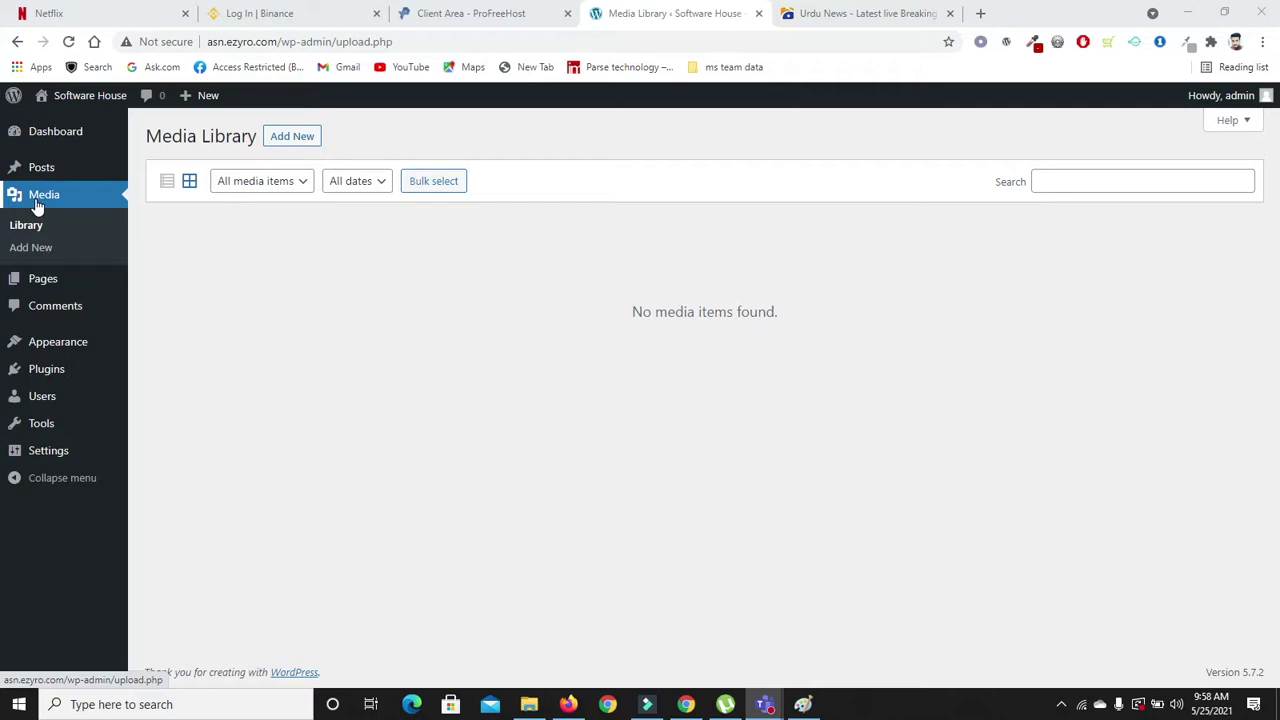
pyautogui.moveTo(57, 289)
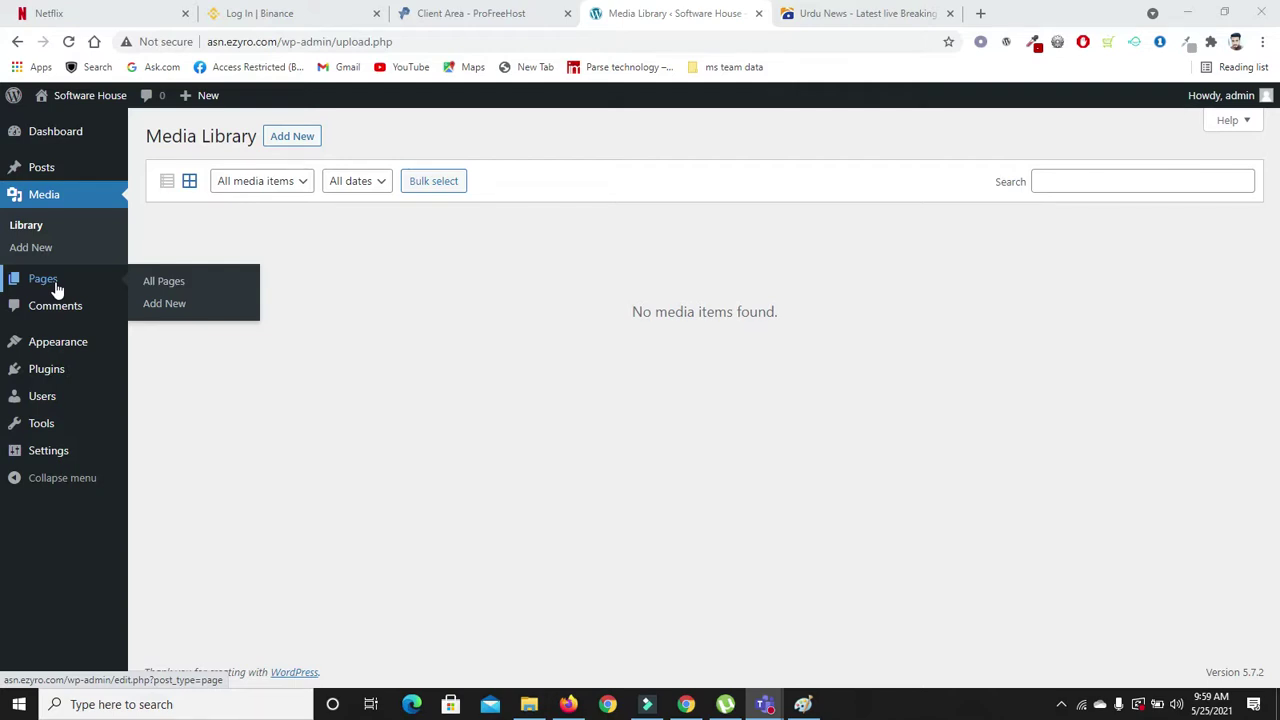
pyautogui.click(814, 17)
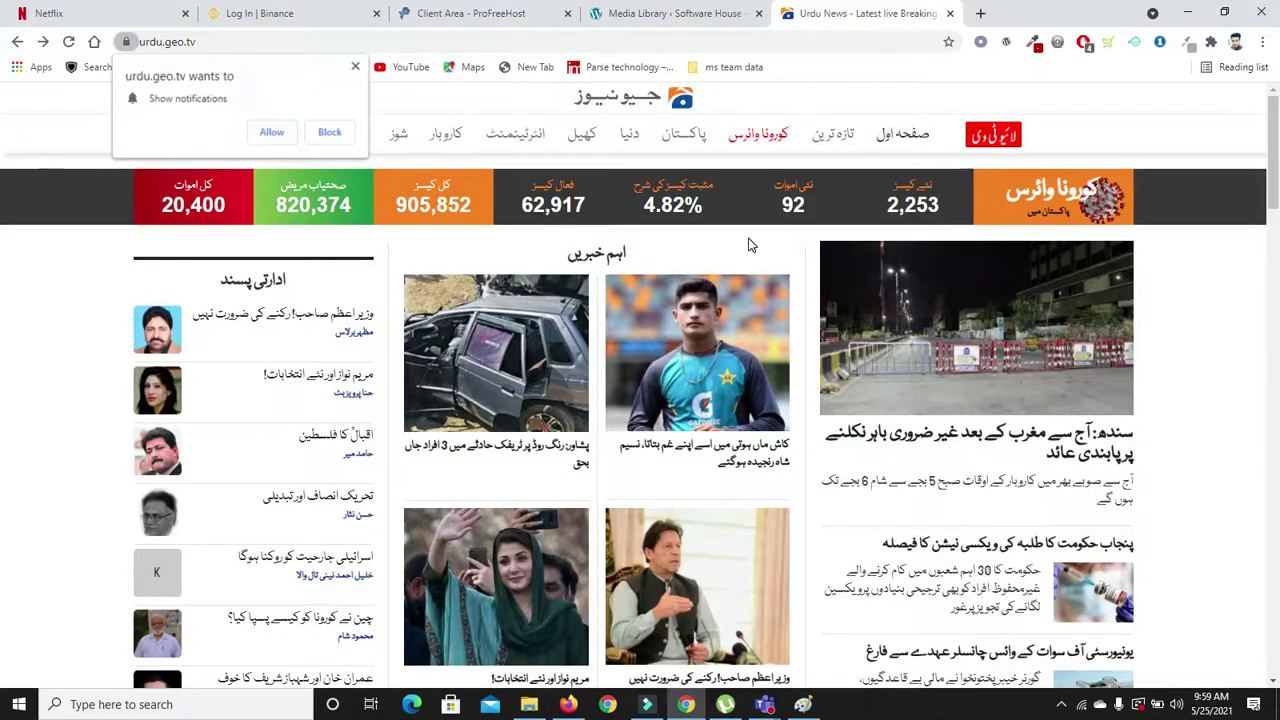
pyautogui.click(329, 131)
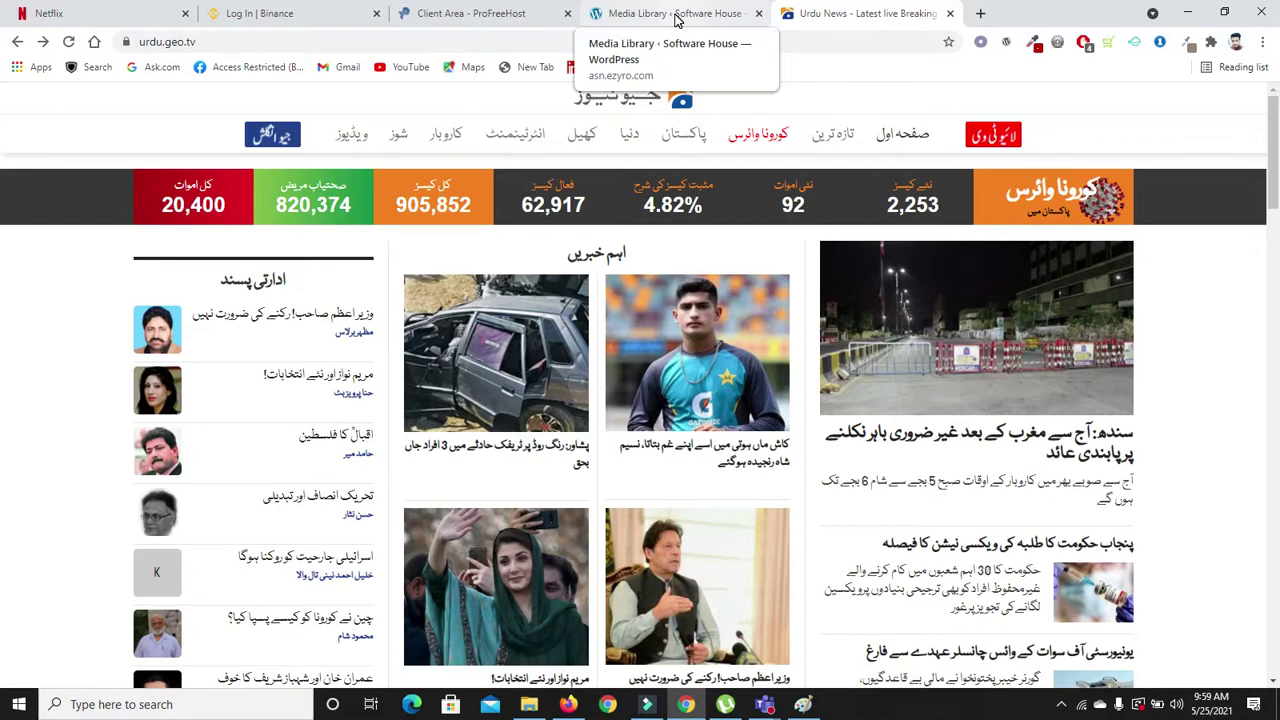
pyautogui.click(676, 18)
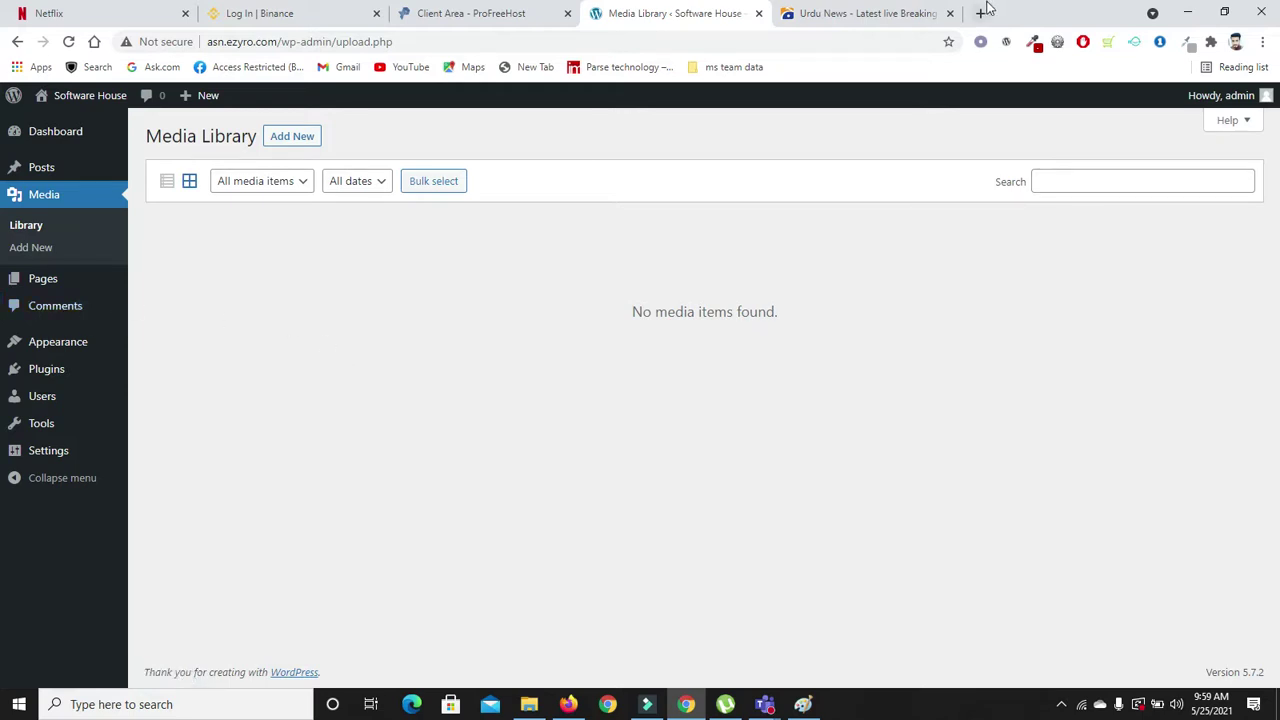
pyautogui.click(863, 13)
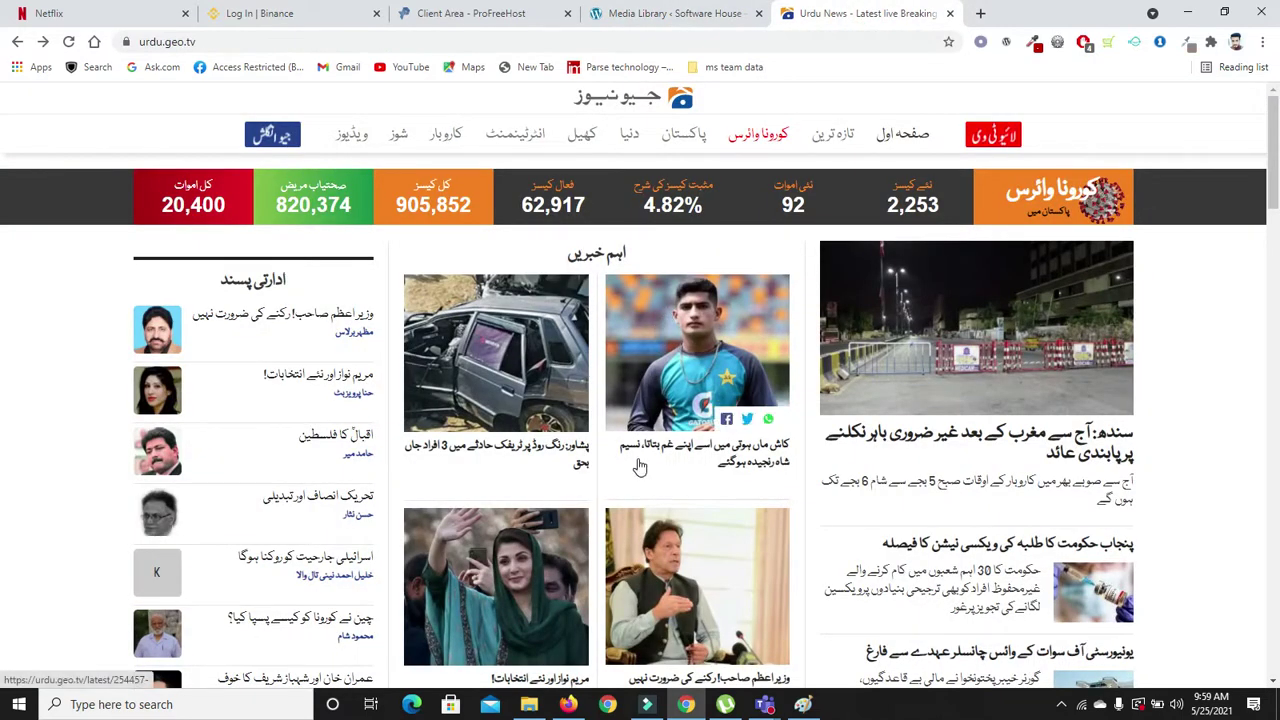
# Open the cricketer's article on Geo Urdu and read through it
pyautogui.click(697, 348)
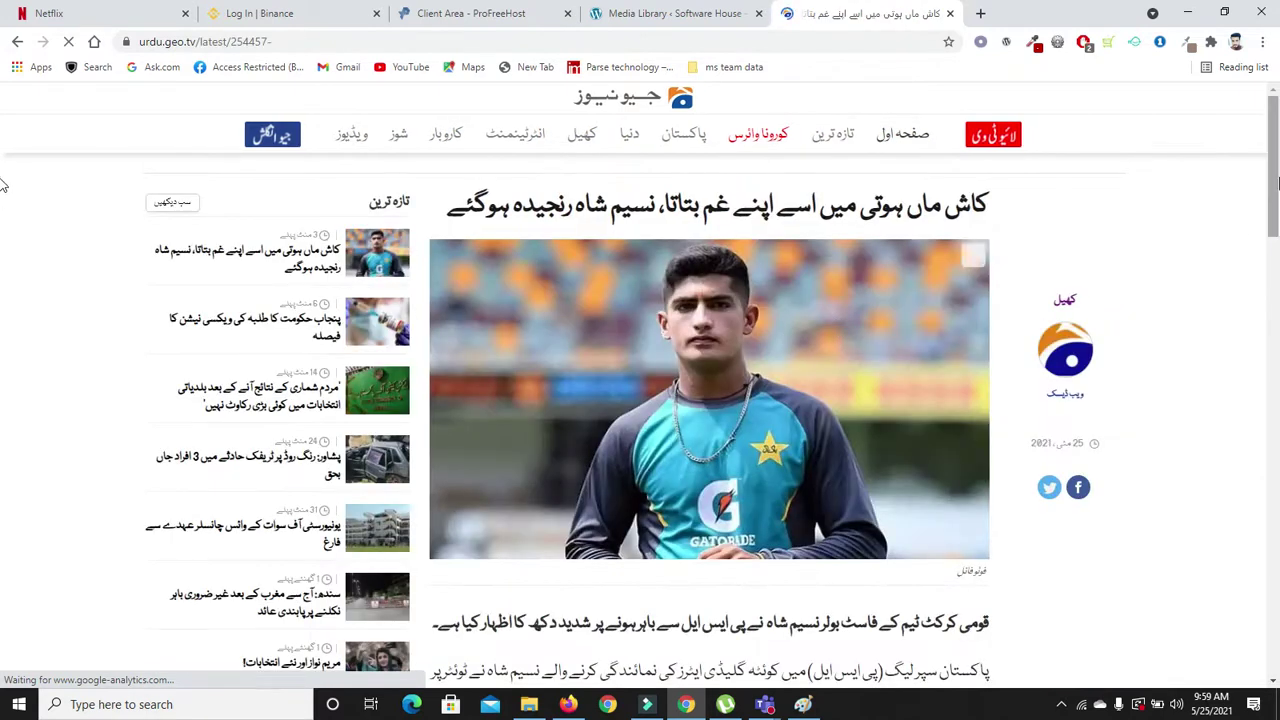
pyautogui.scroll(-5, 1270, 428)
pyautogui.scroll(-15, 1270, 428)
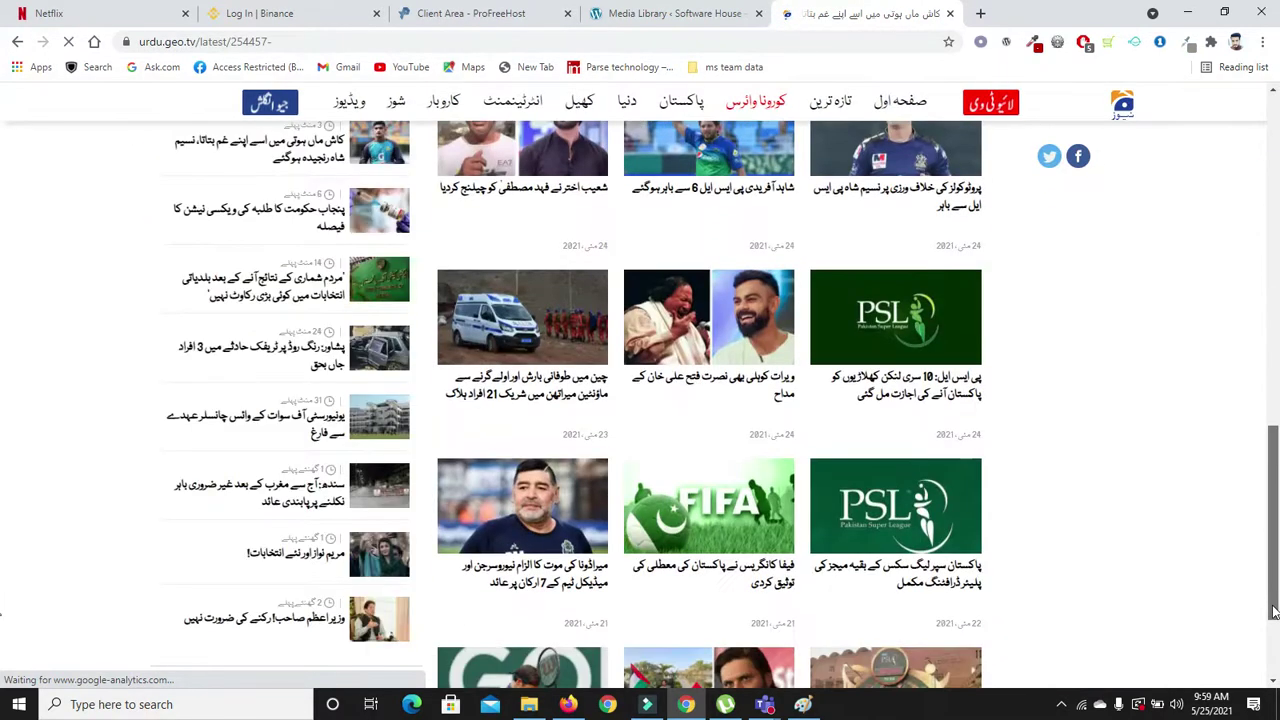
pyautogui.scroll(10, 3, 490)
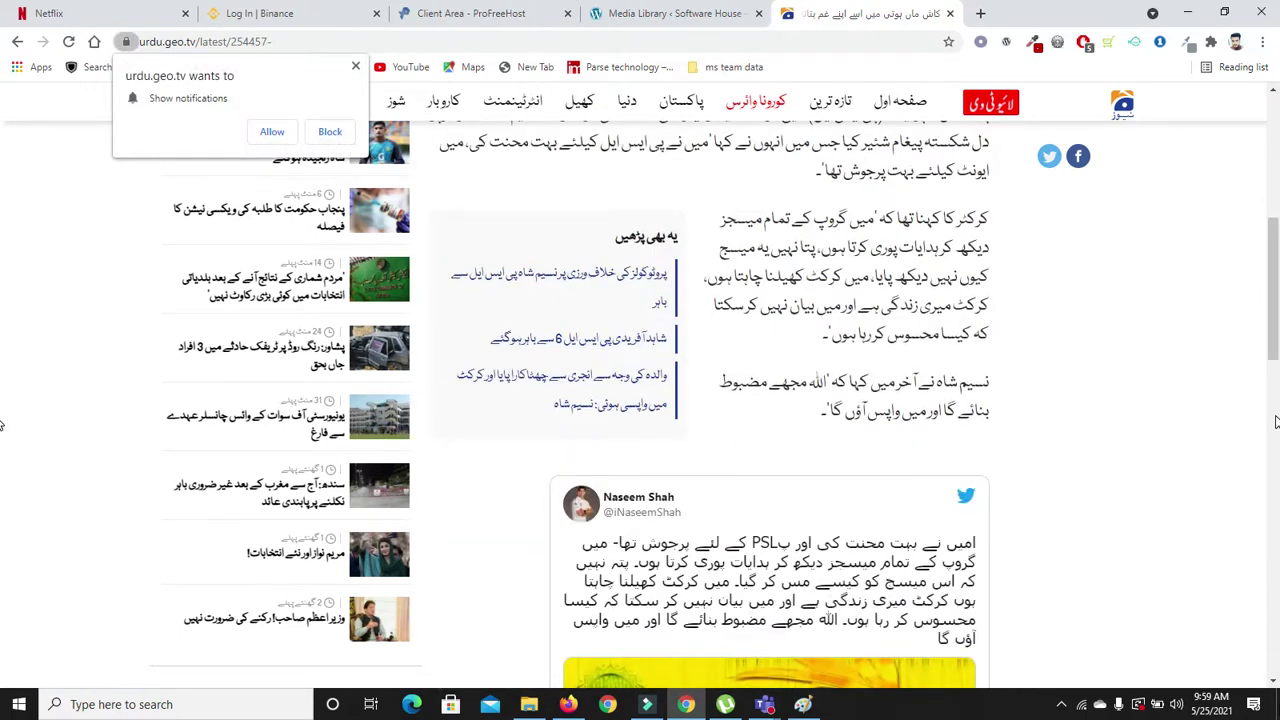
pyautogui.scroll(-8, 3, 578)
pyautogui.scroll(-5, 3, 580)
pyautogui.scroll(3, 3, 585)
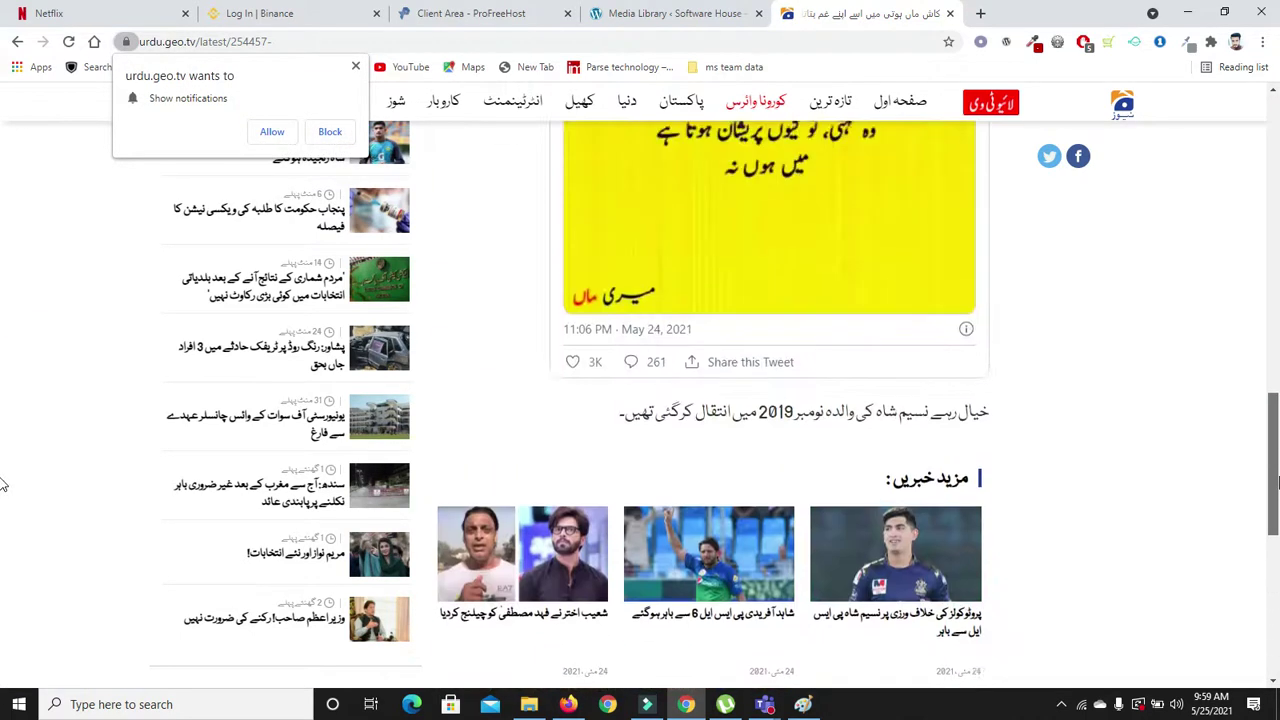
pyautogui.scroll(-3, 3, 597)
pyautogui.scroll(-3, 3, 597)
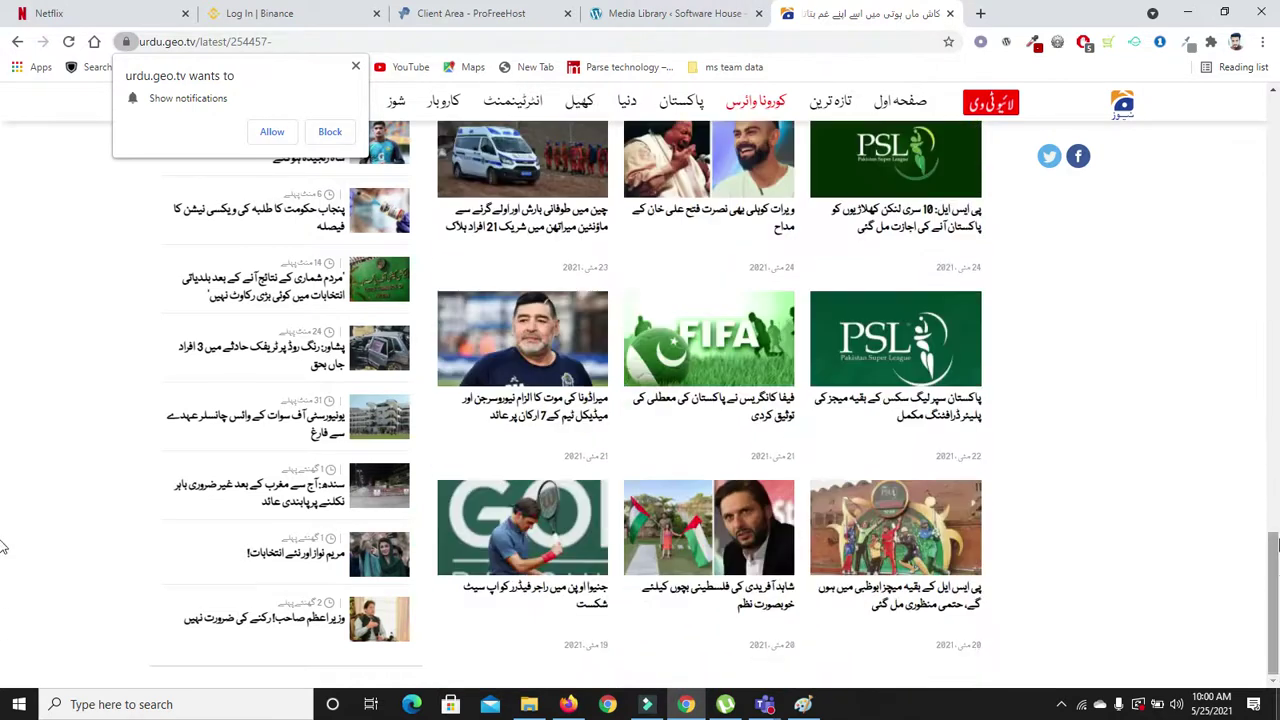
pyautogui.scroll(3, 3, 505)
pyautogui.scroll(5, 3, 505)
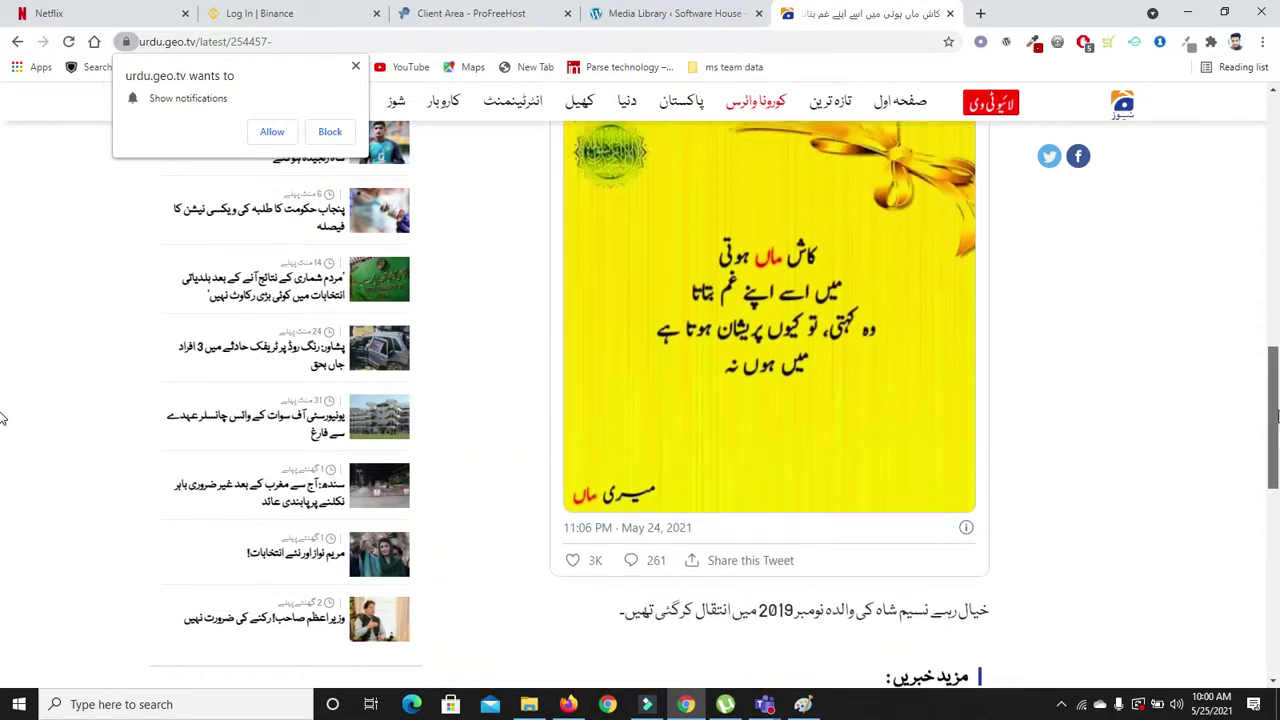
pyautogui.scroll(-1, 3, 440)
pyautogui.scroll(5, 3, 432)
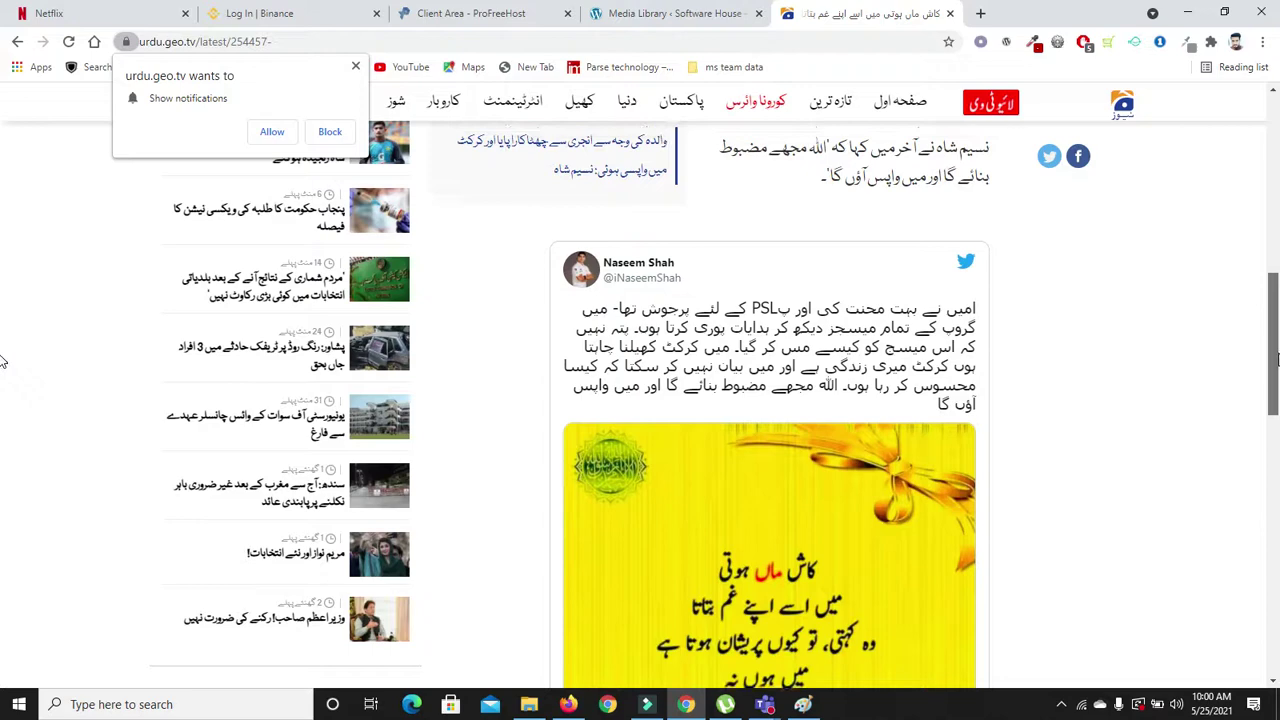
pyautogui.scroll(6, 3, 320)
pyautogui.scroll(-6, 3, 332)
pyautogui.scroll(-6, 3, 332)
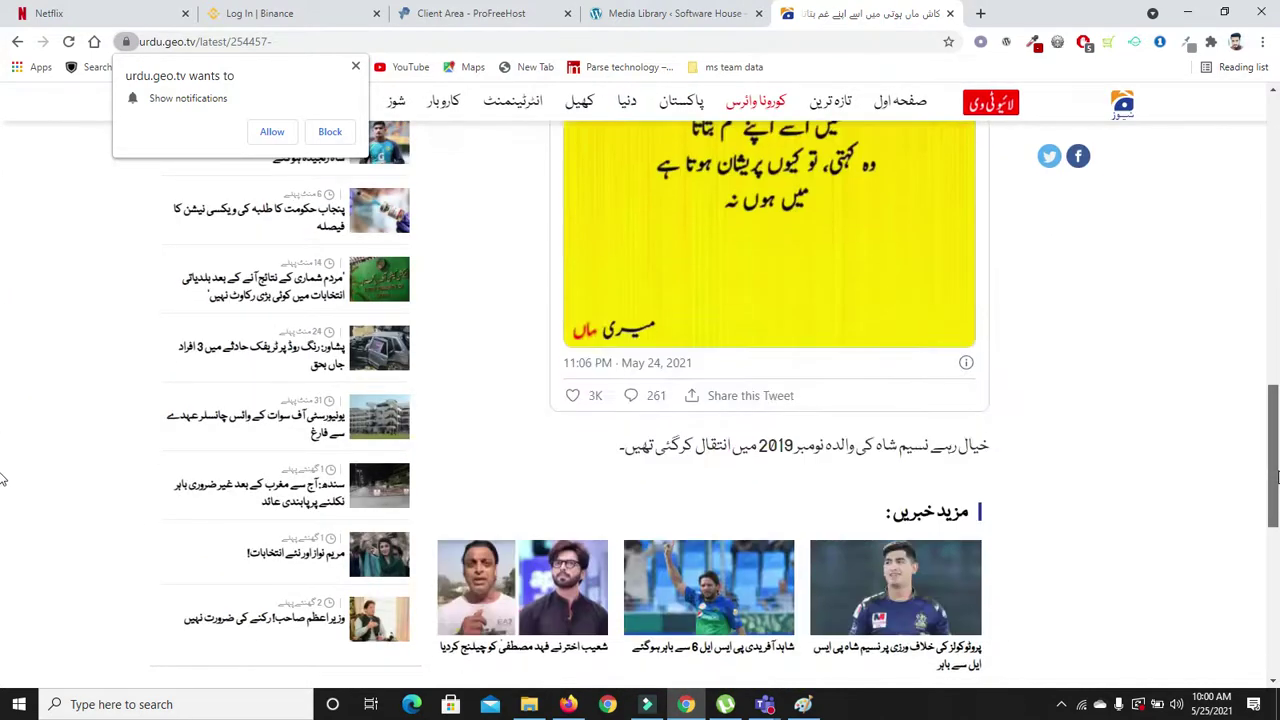
# Open the embedded tweet, close the Twitter tab, and return to the ProFreeHost client area
pyautogui.click(640, 398)
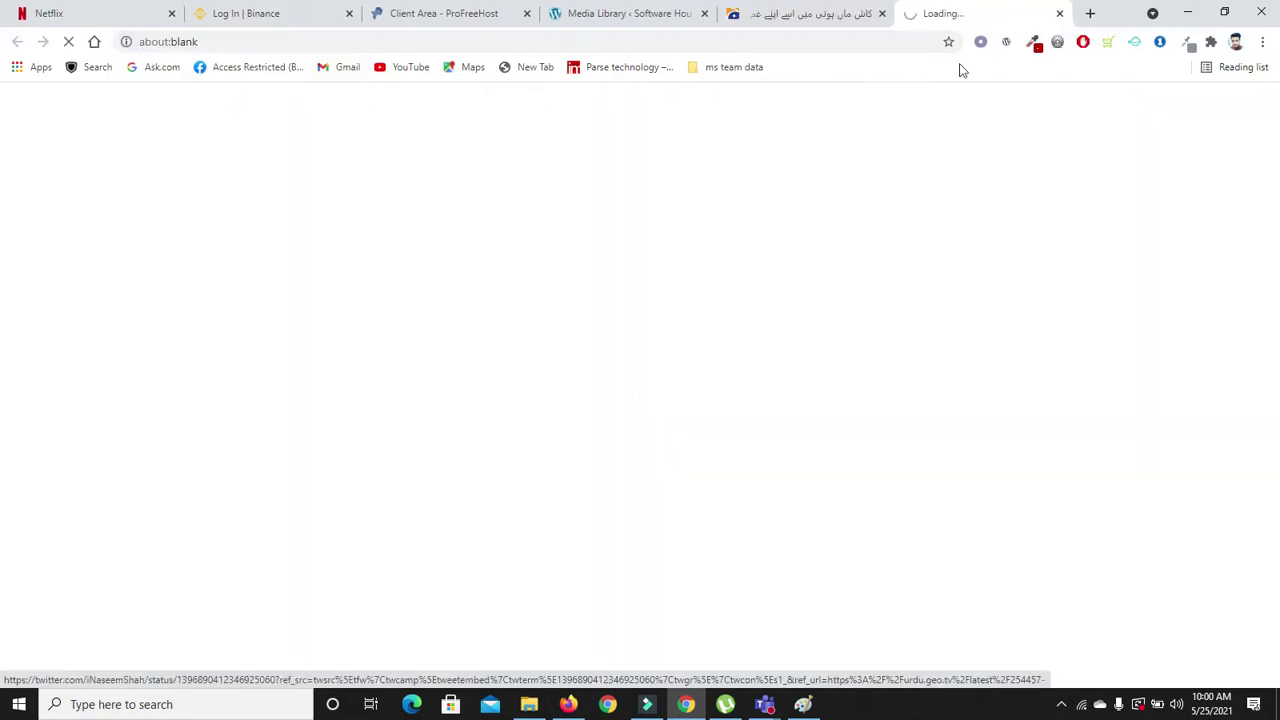
pyautogui.click(1059, 15)
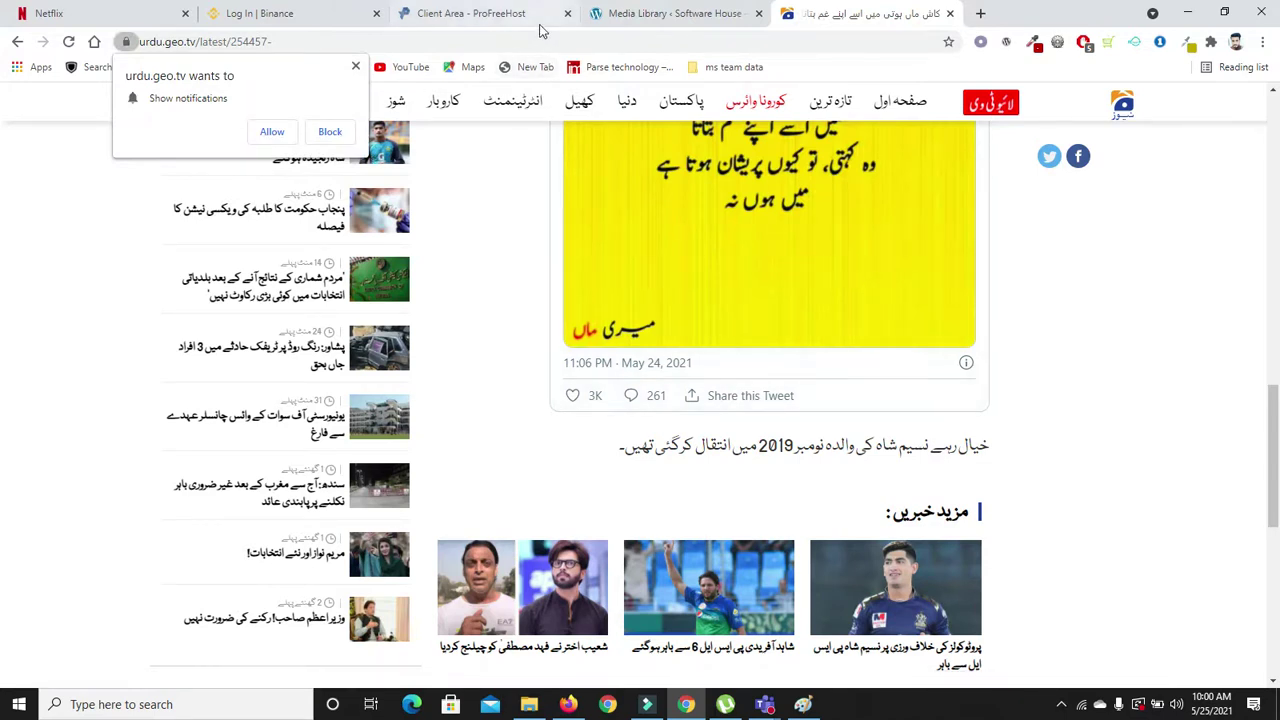
pyautogui.click(497, 17)
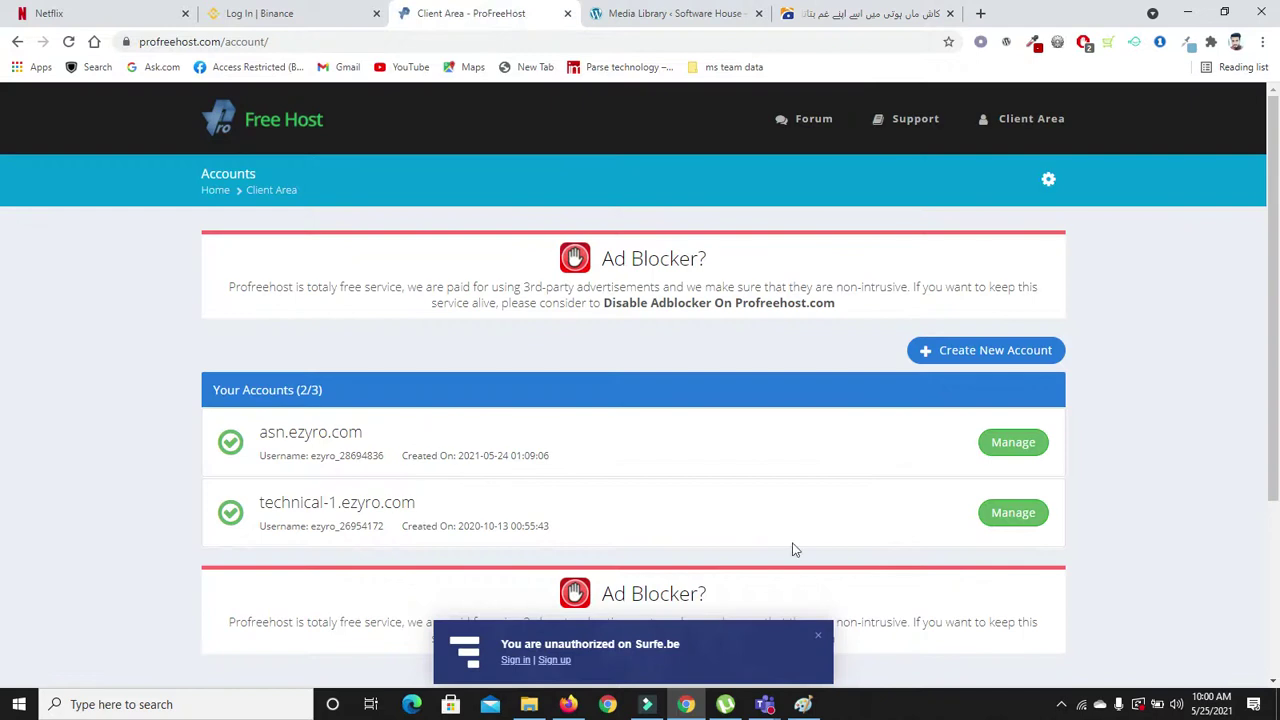
# Back in the WordPress tab, open the Comments list and dismiss the Surfe.be popup
pyautogui.click(680, 14)
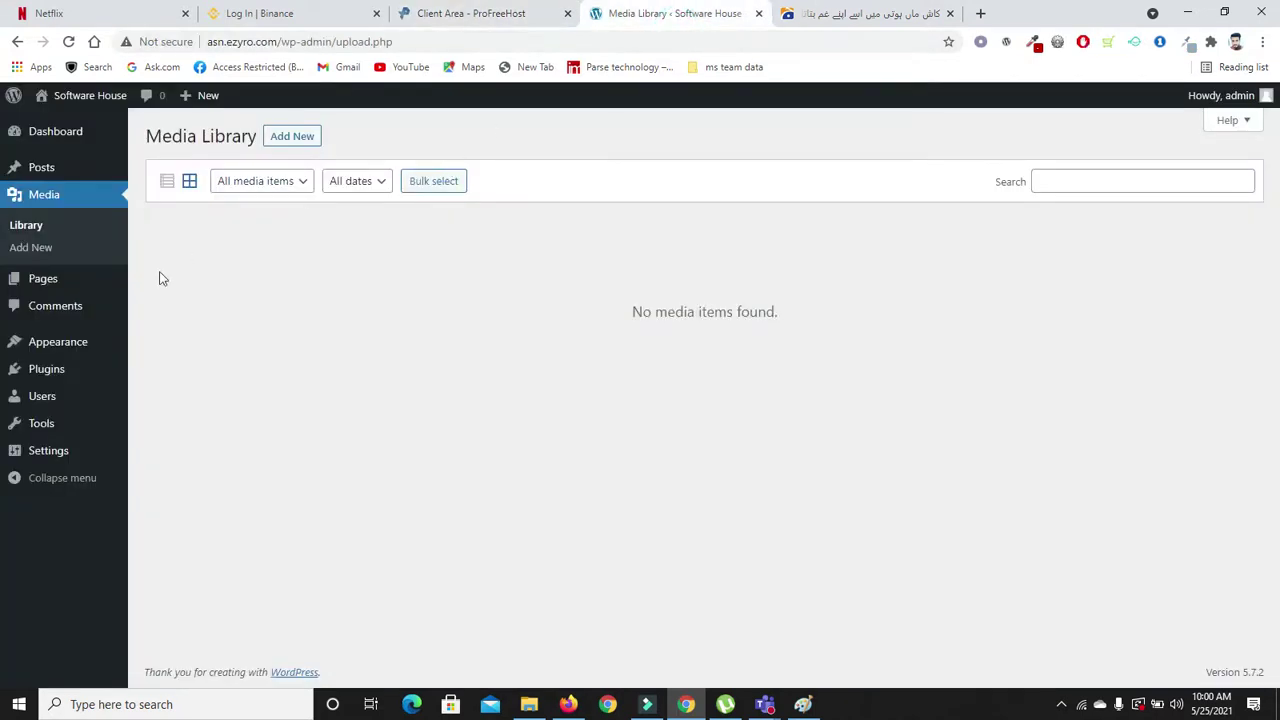
pyautogui.click(50, 307)
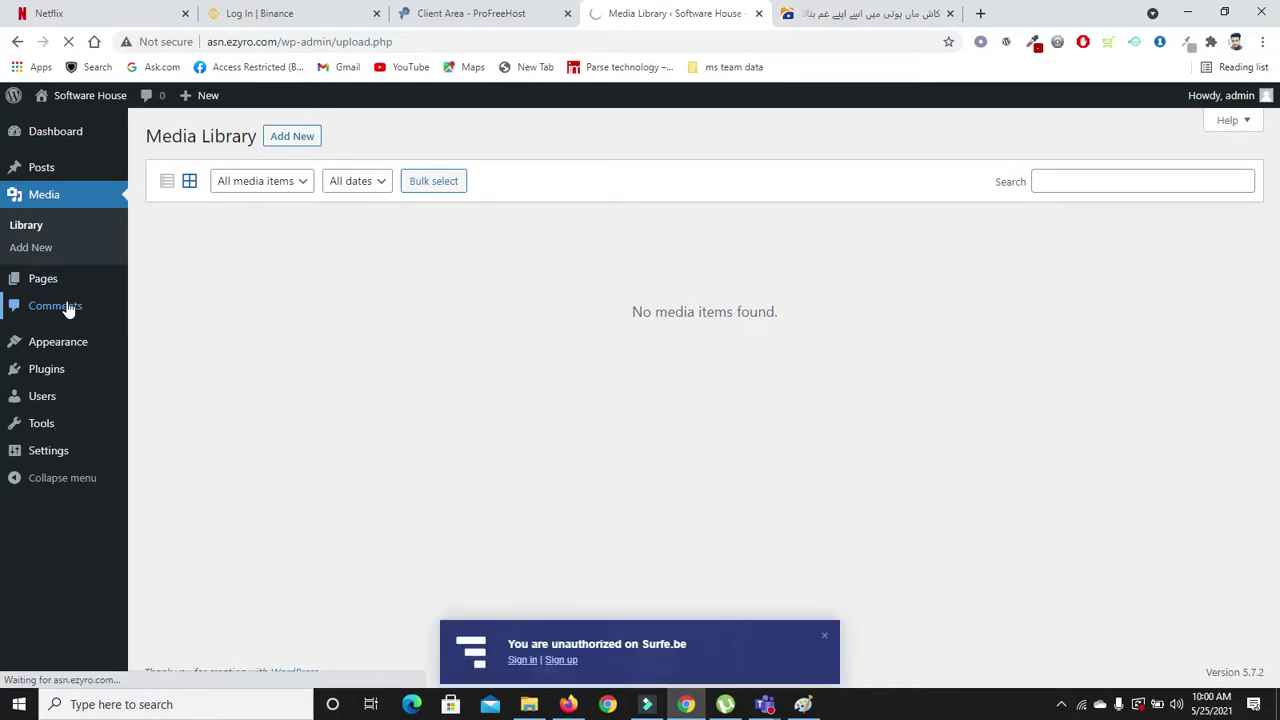
pyautogui.click(825, 640)
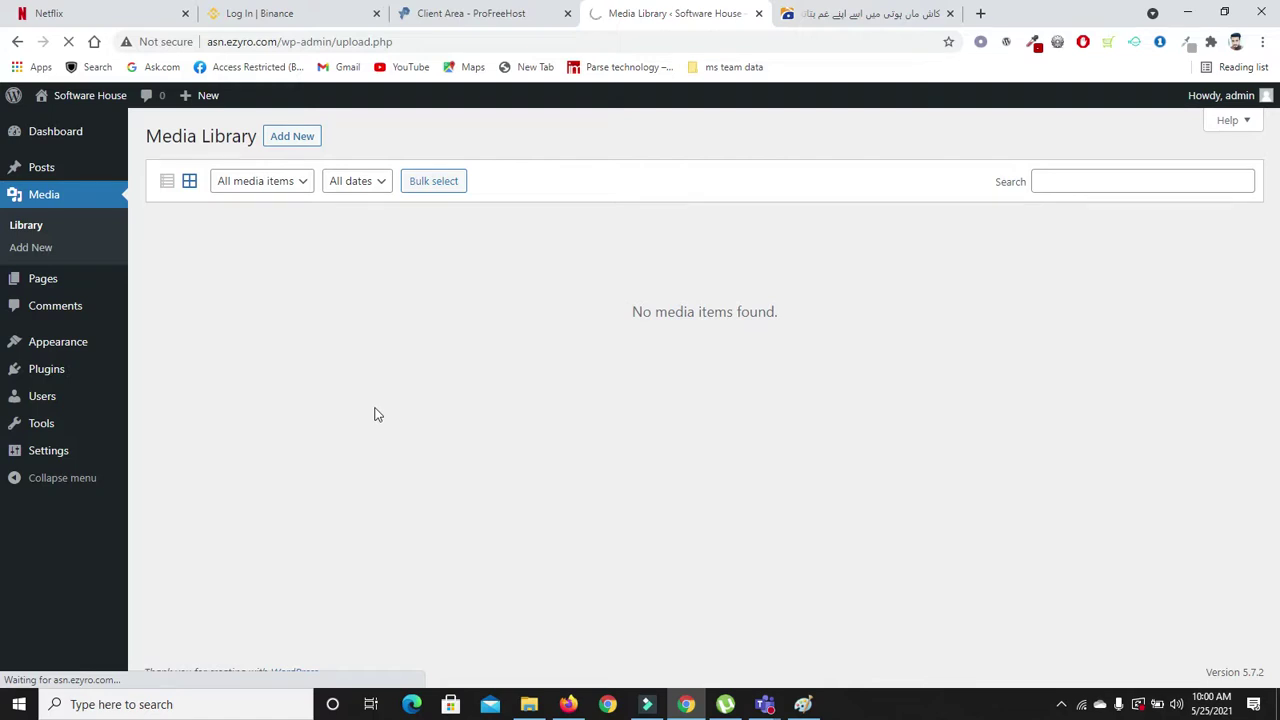
pyautogui.moveTo(764, 704)
pyautogui.click(868, 645)
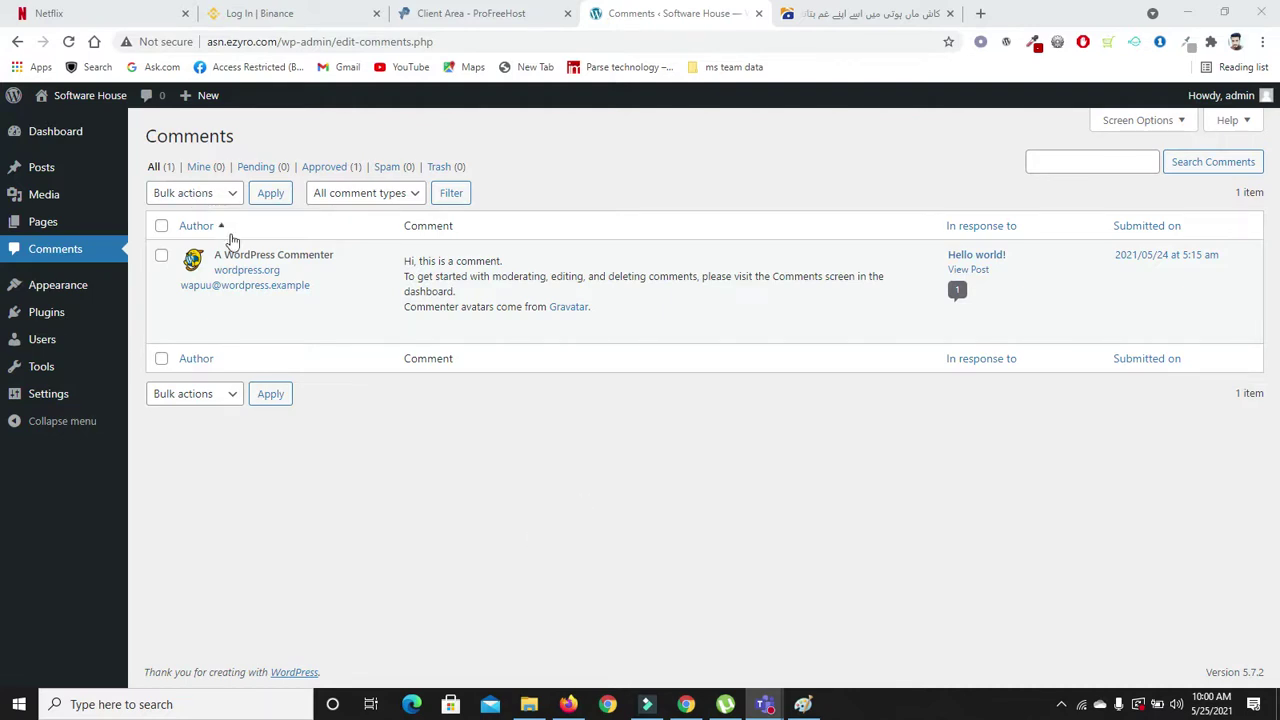
# Clear a stray text selection and open the All Users list showing the single admin
pyautogui.moveTo(287, 302)
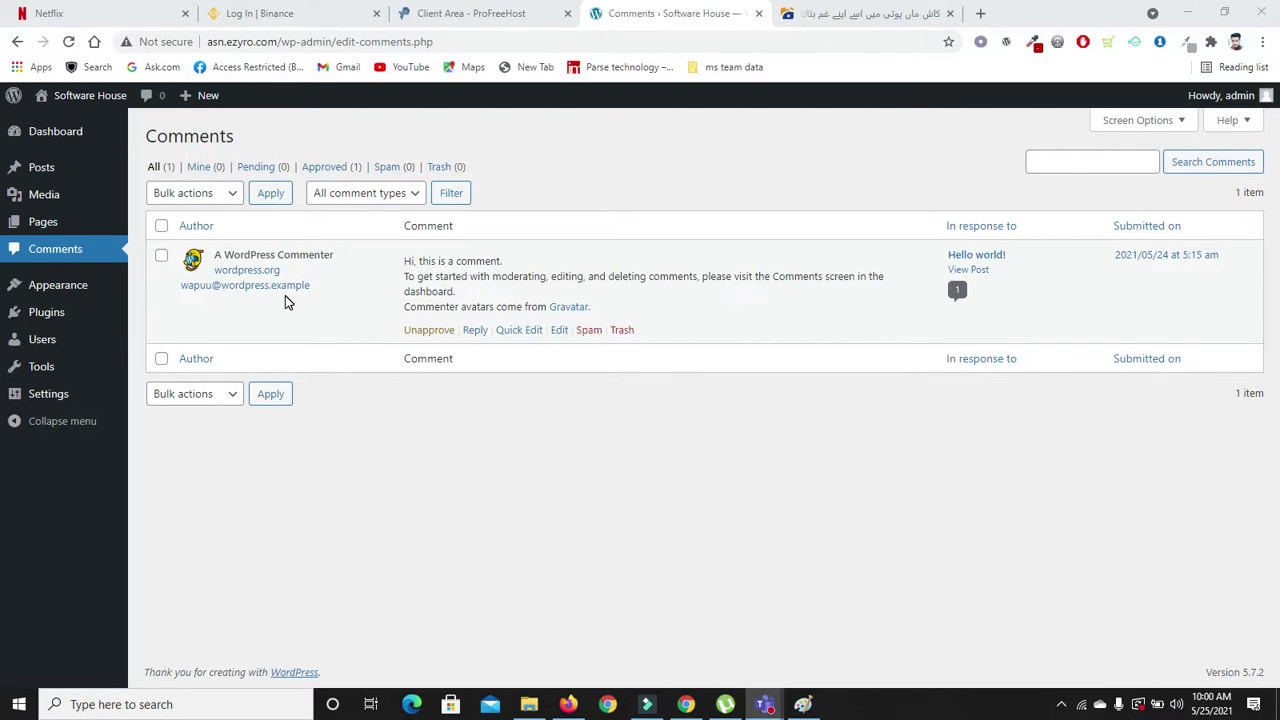
pyautogui.click(228, 272)
pyautogui.moveTo(131, 337)
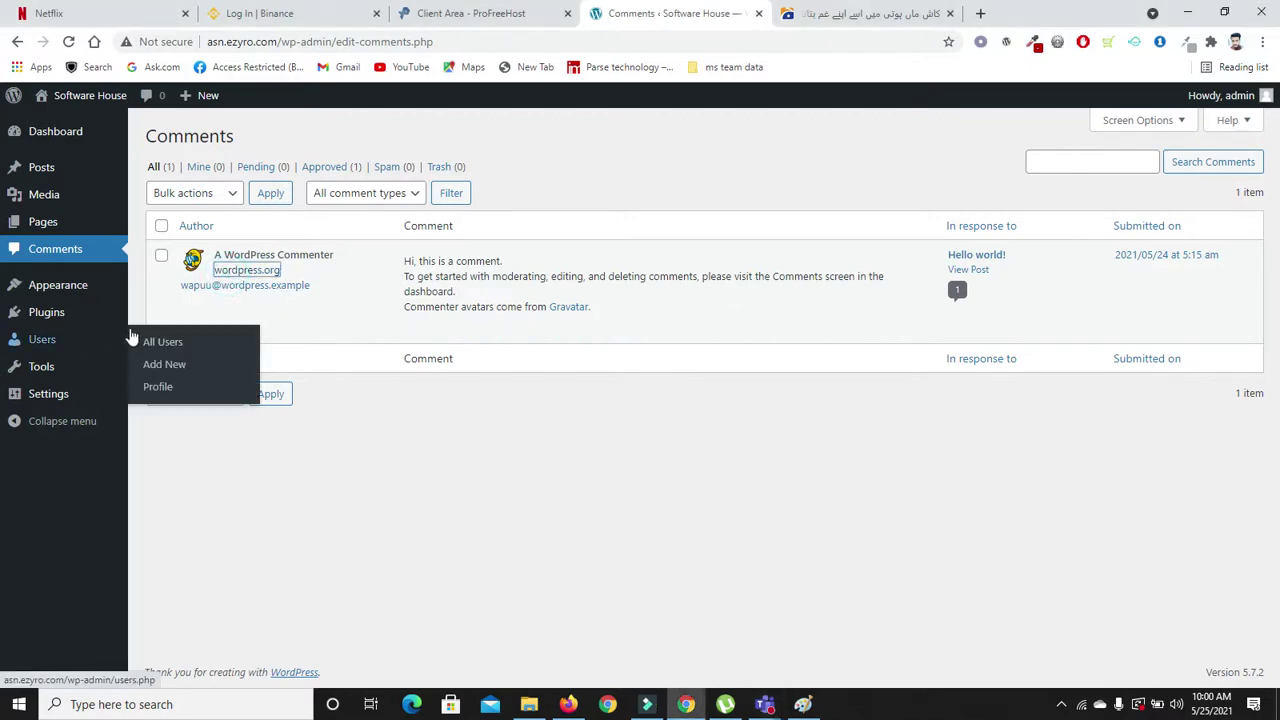
pyautogui.click(392, 478)
pyautogui.tripleClick(323, 510)
pyautogui.moveTo(83, 297)
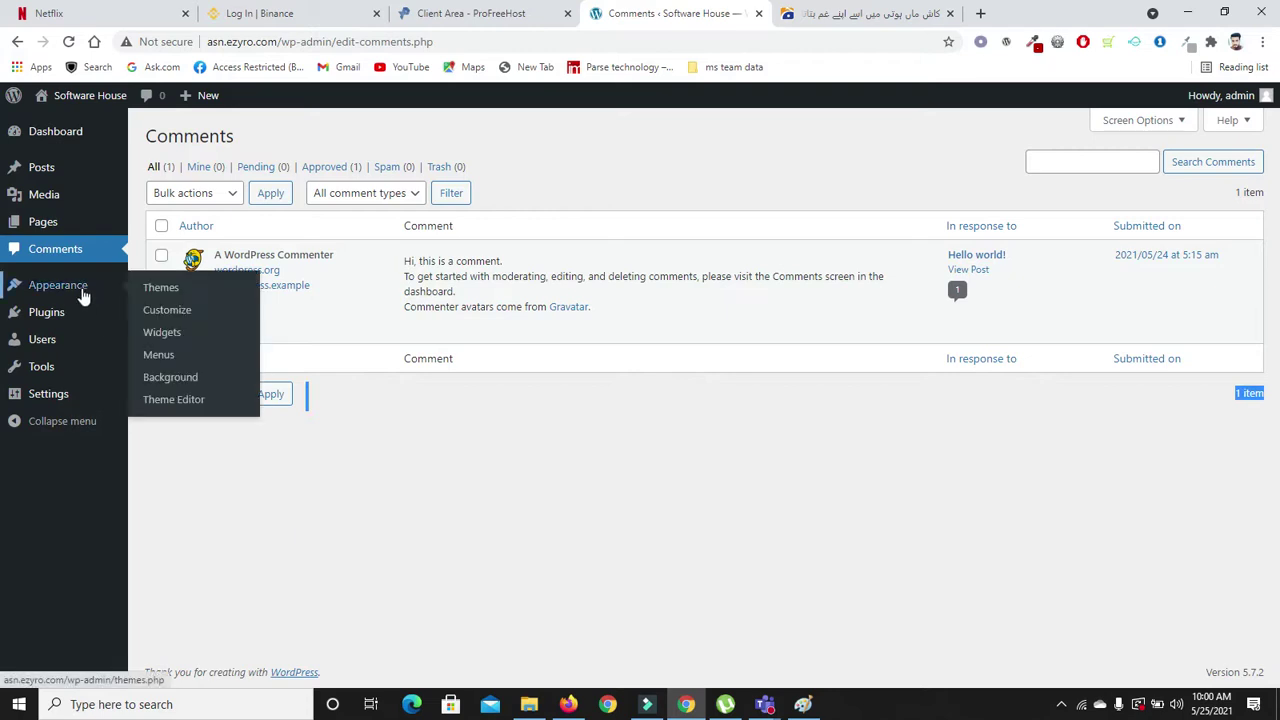
pyautogui.click(371, 406)
pyautogui.moveTo(34, 297)
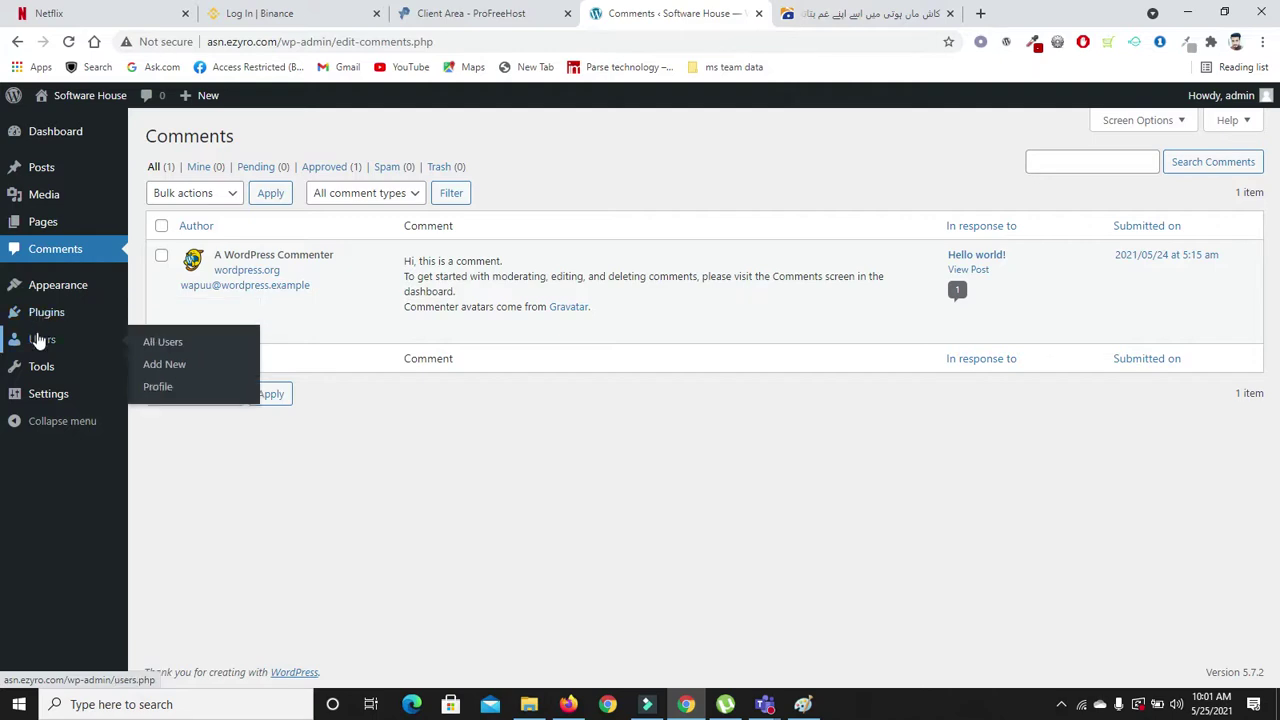
pyautogui.click(39, 342)
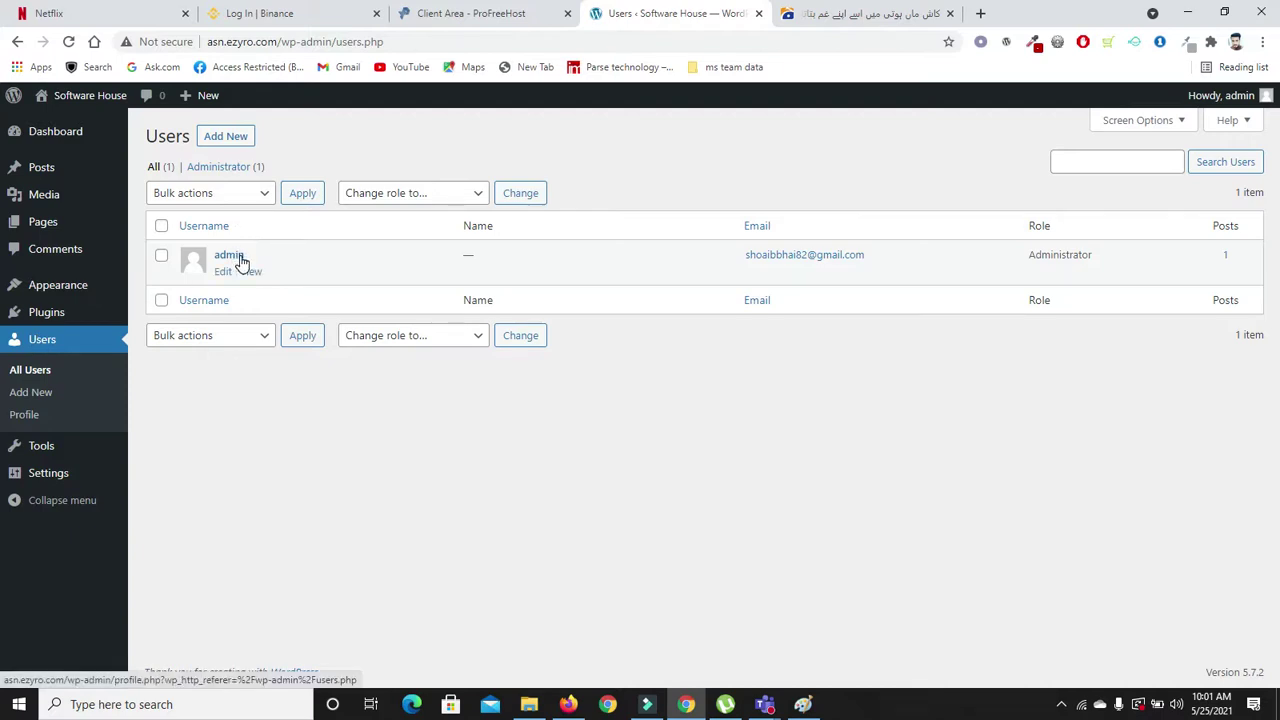
# Start creating a user with the Add New button on the Users page
pyautogui.click(232, 136)
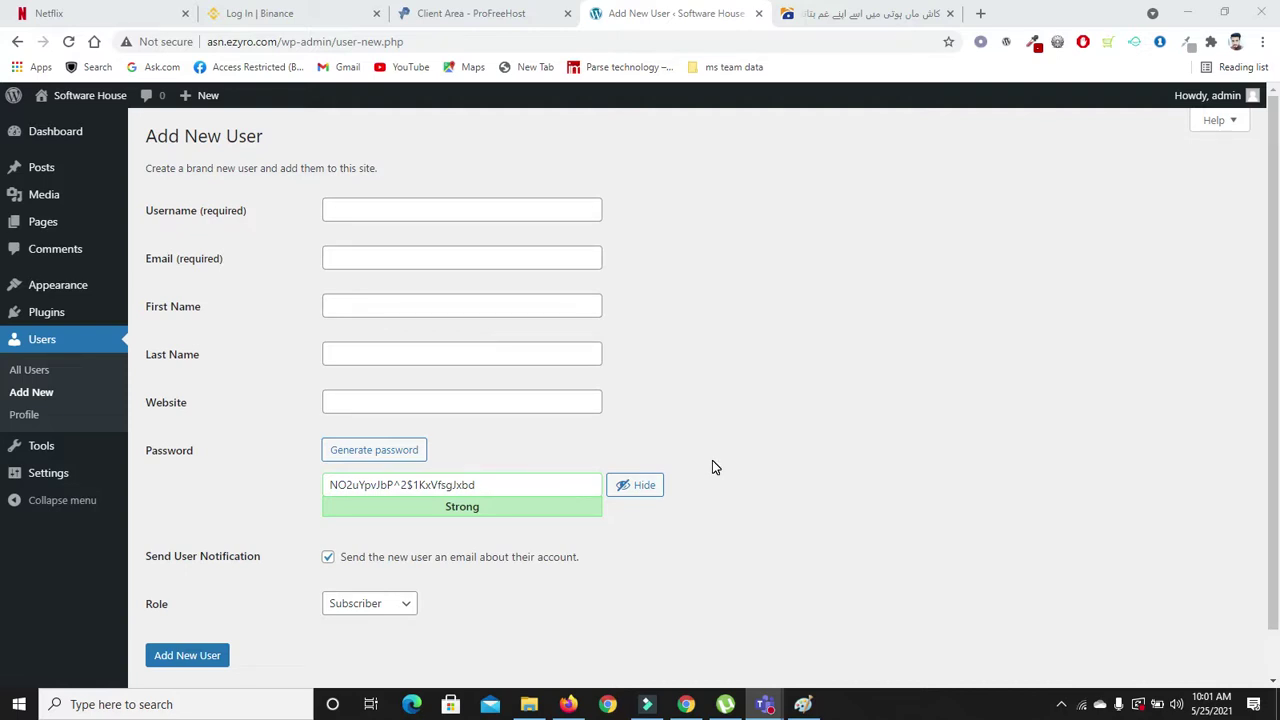
# Enter the new user's username and Gmail e-mail address
pyautogui.click(410, 605)
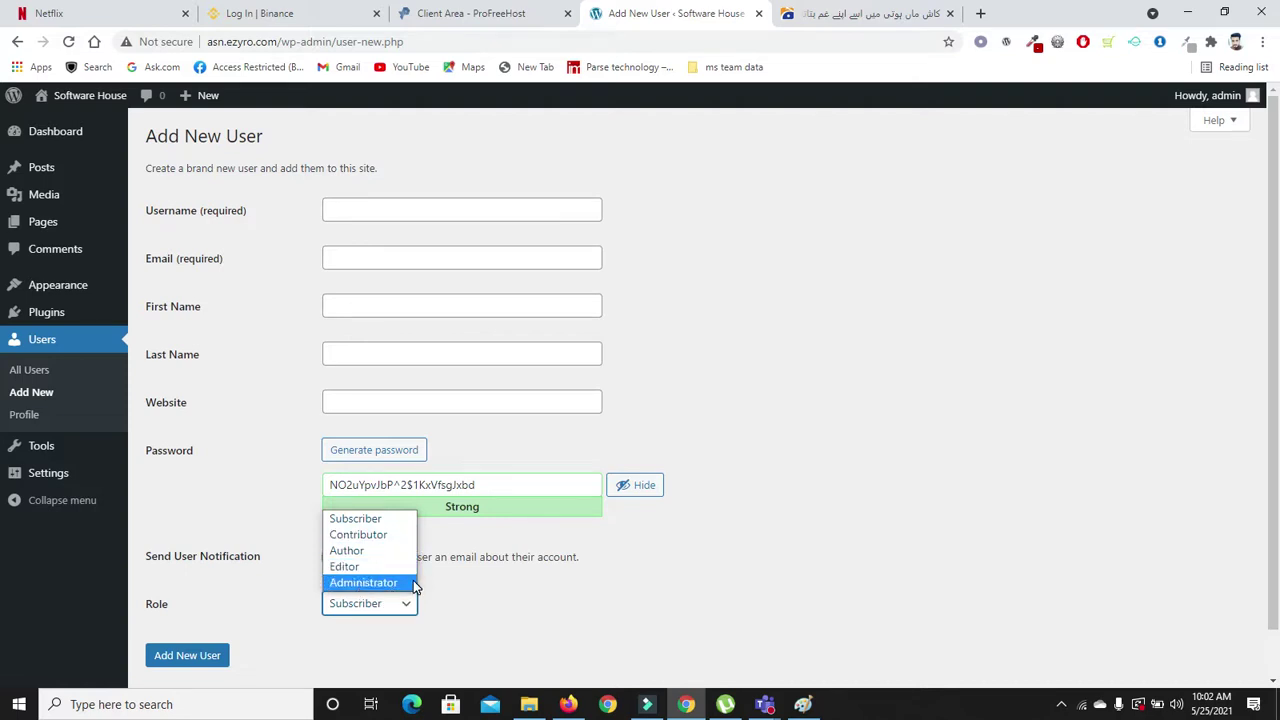
pyautogui.click(524, 620)
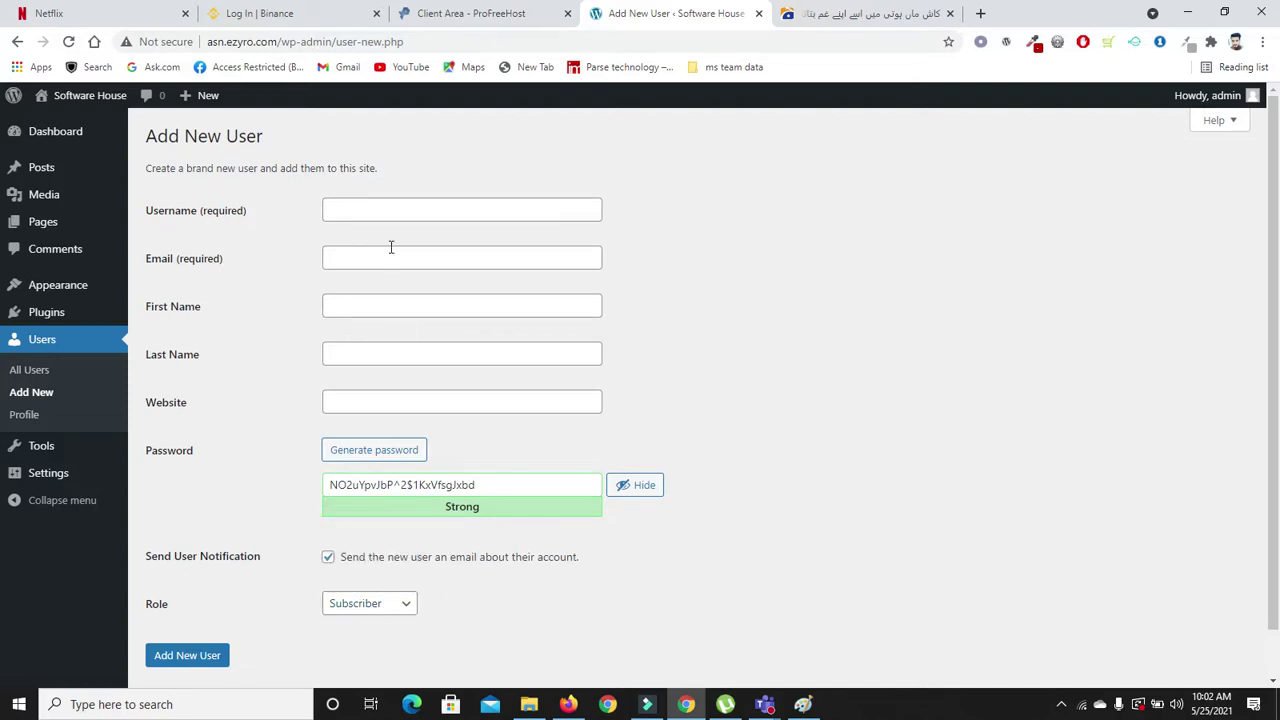
pyautogui.click(370, 209)
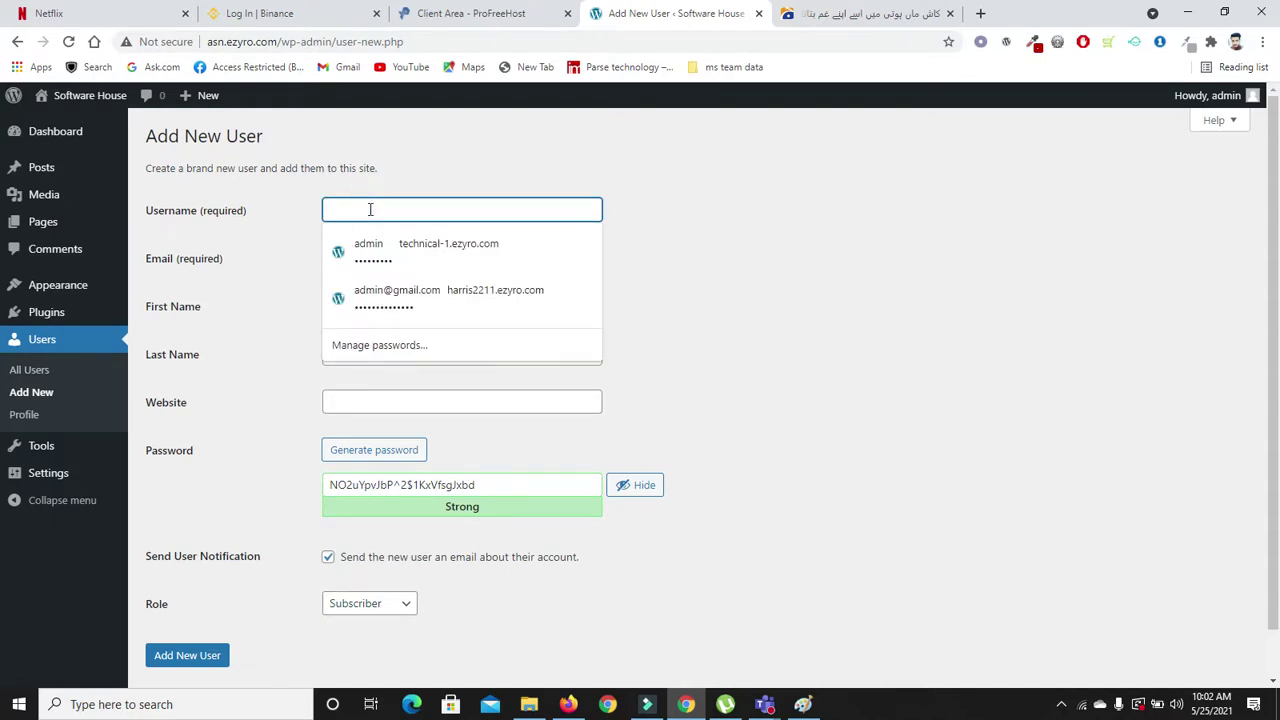
pyautogui.write('farzam')
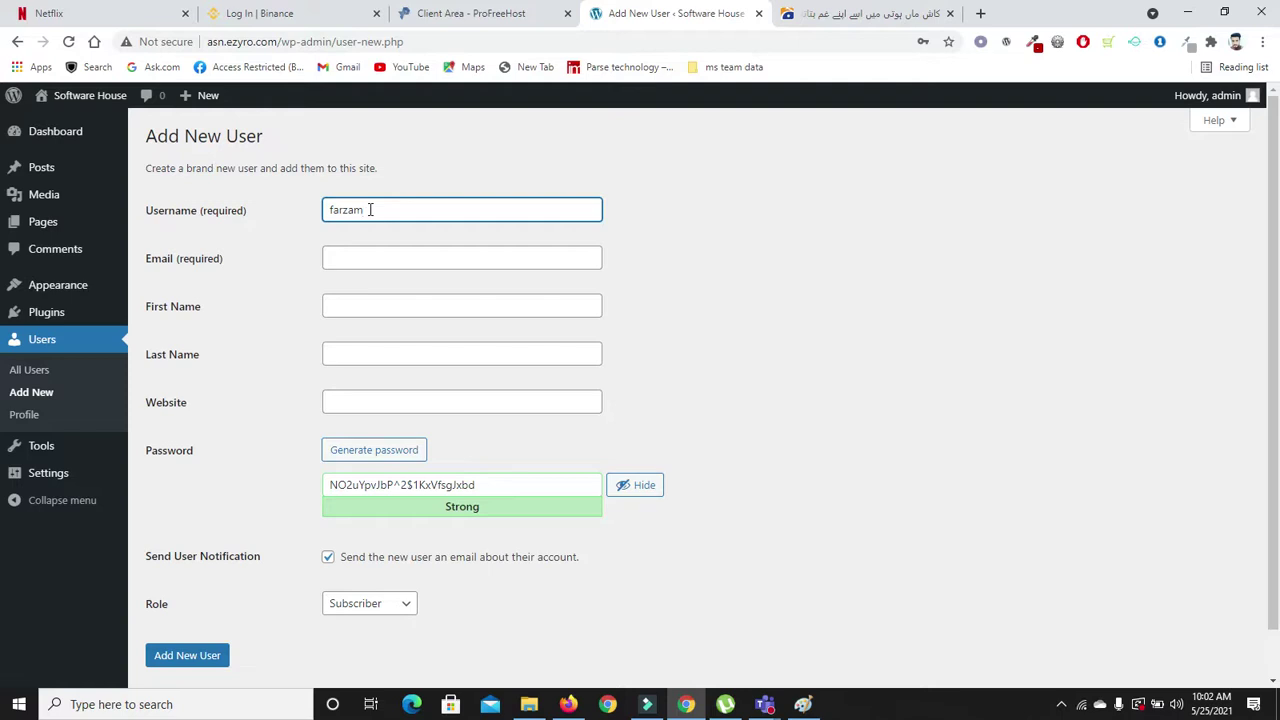
pyautogui.click(365, 255)
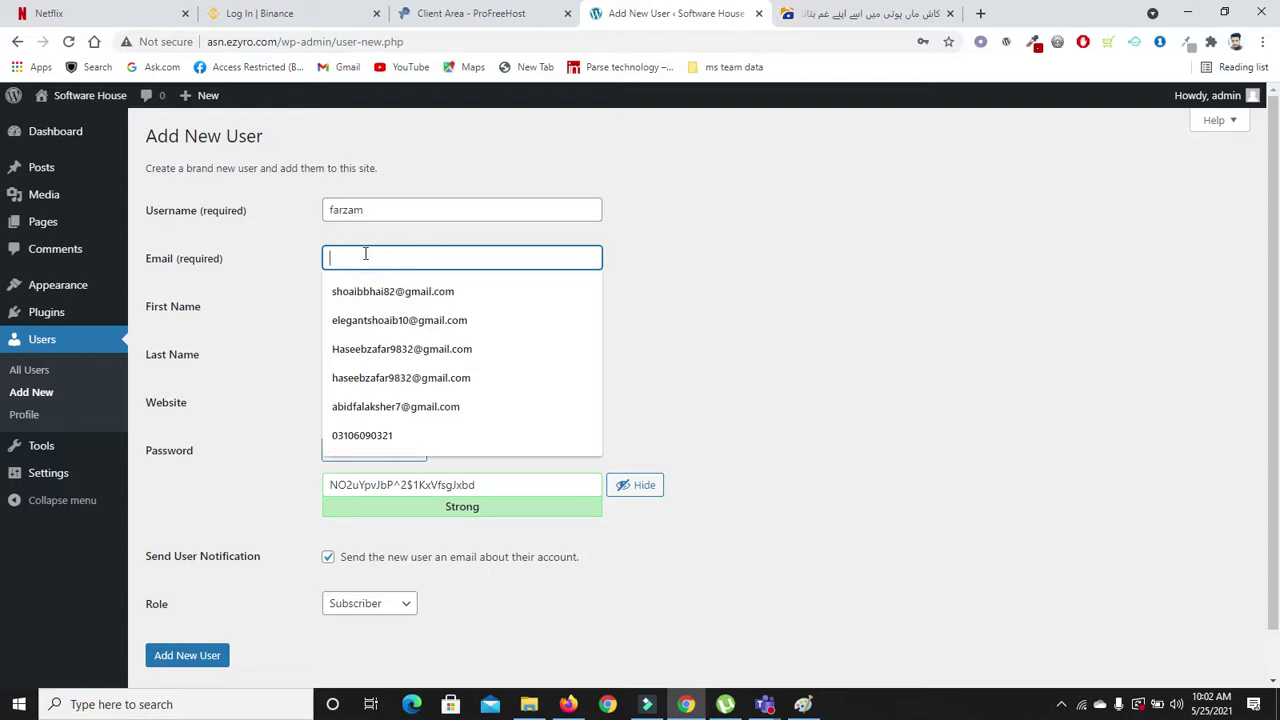
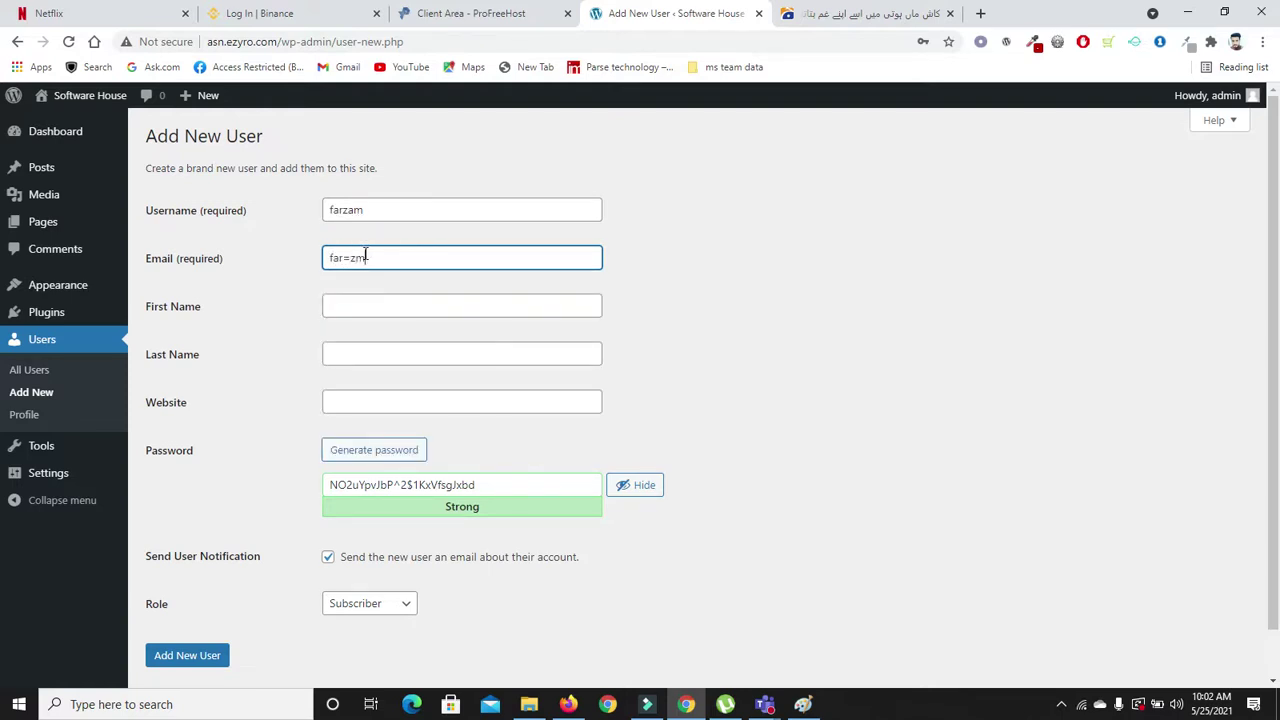
# Enter the new user's first and last names, leaving Website blank
pyautogui.click(369, 303)
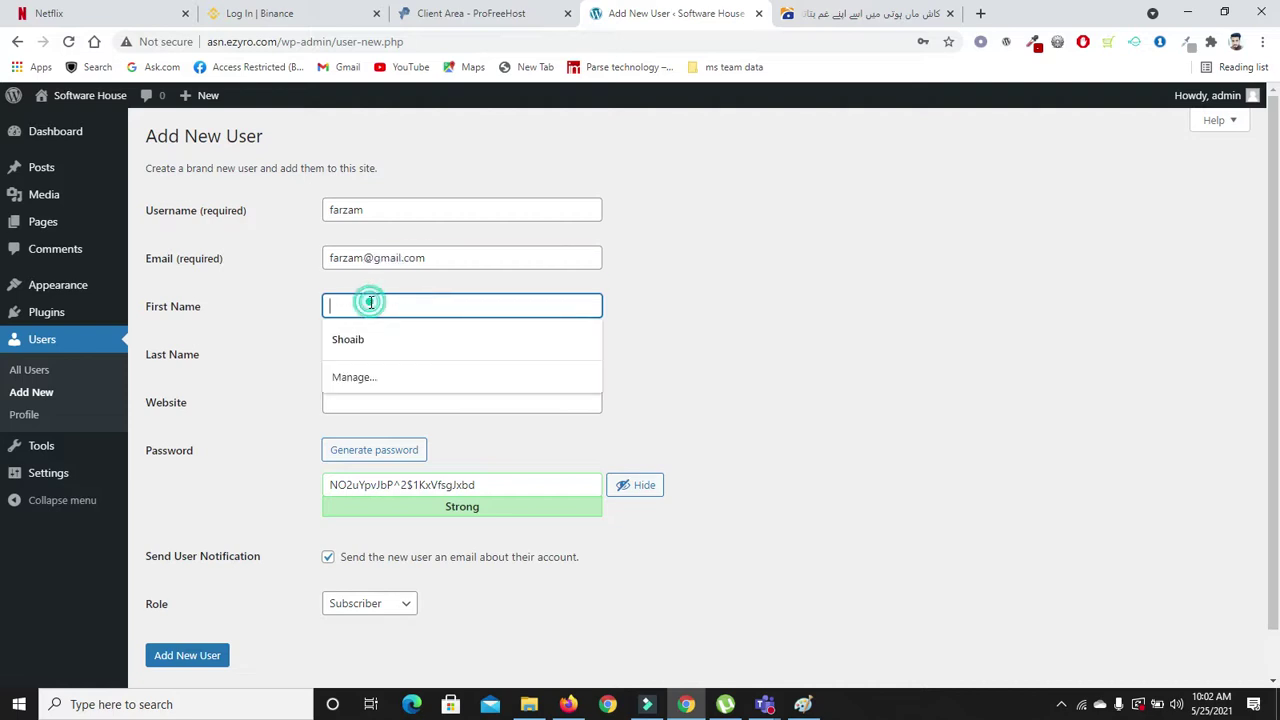
pyautogui.write('far')
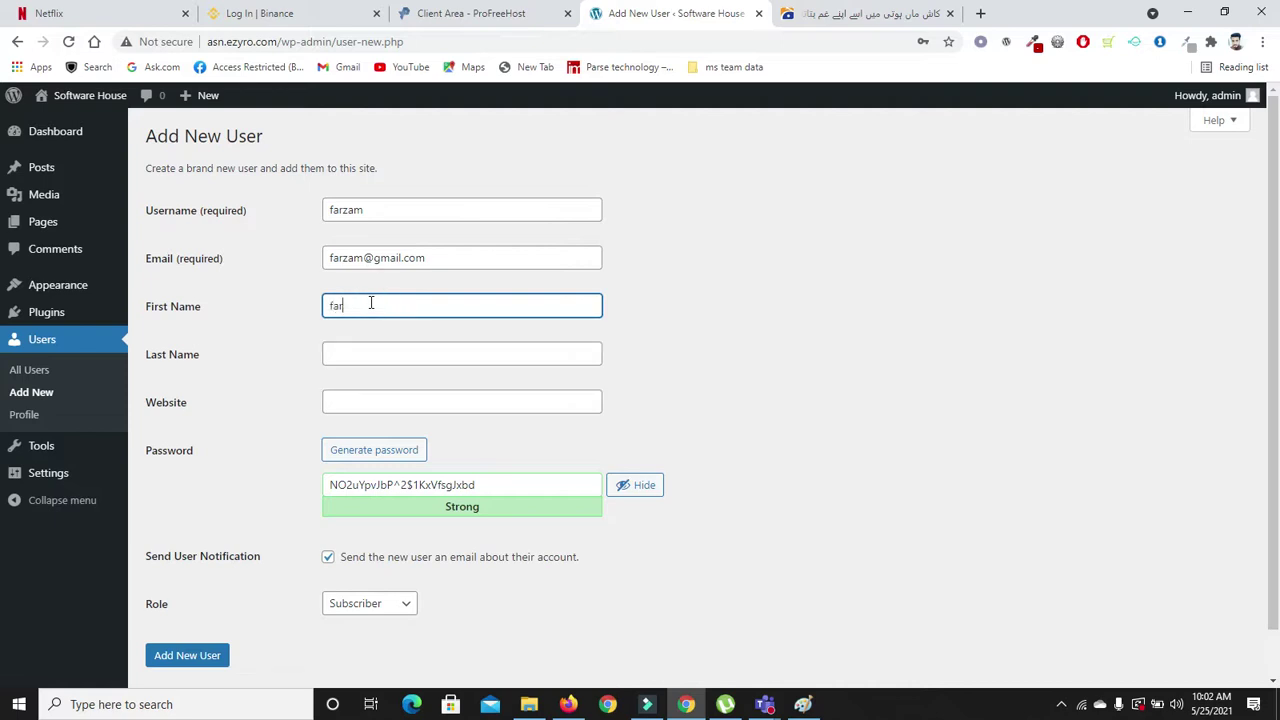
pyautogui.write('mzazam')
pyautogui.click(366, 352)
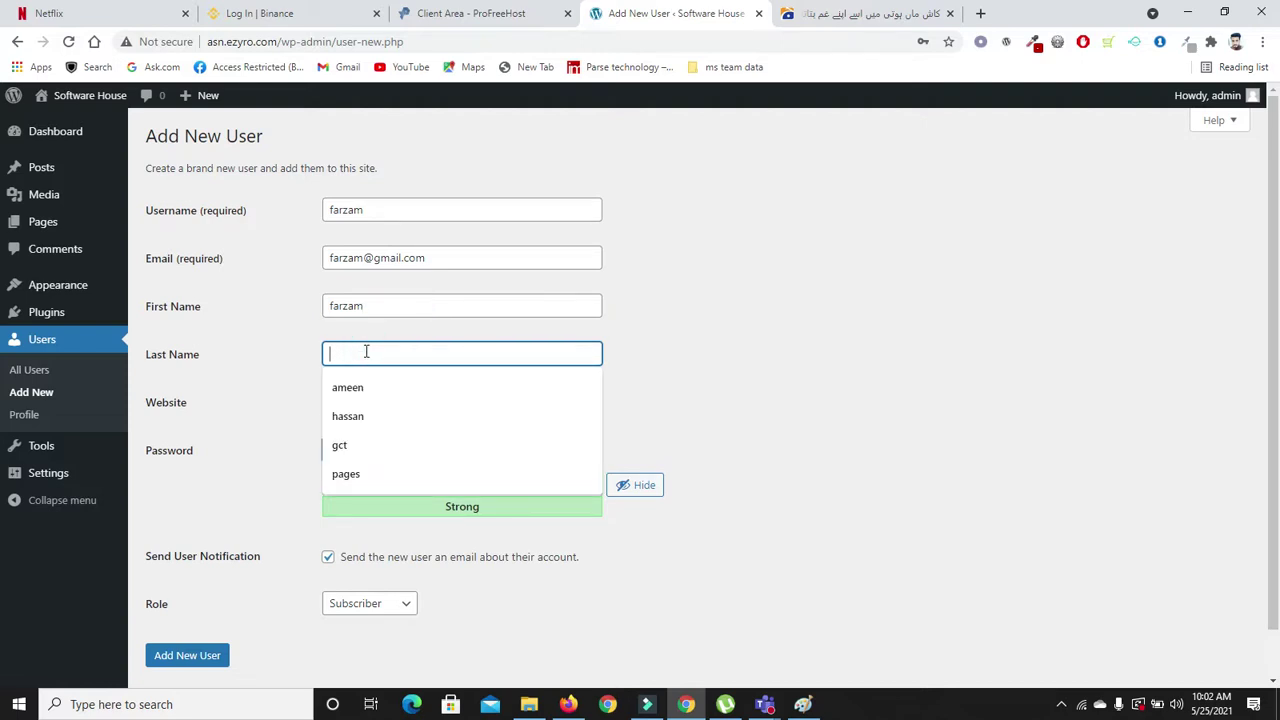
pyautogui.write('n')
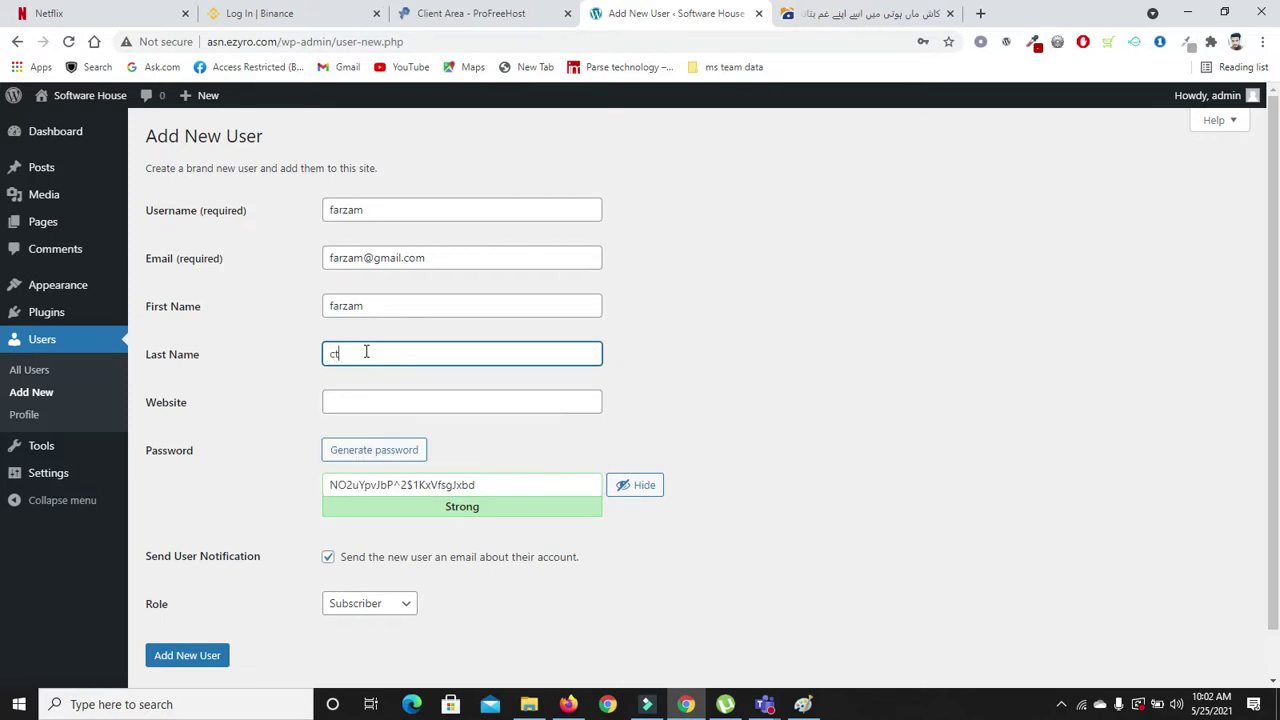
pyautogui.press('BackSpace')
pyautogui.write('gcr')
pyautogui.press('BackSpace')
pyautogui.write('t')
pyautogui.click(354, 399)
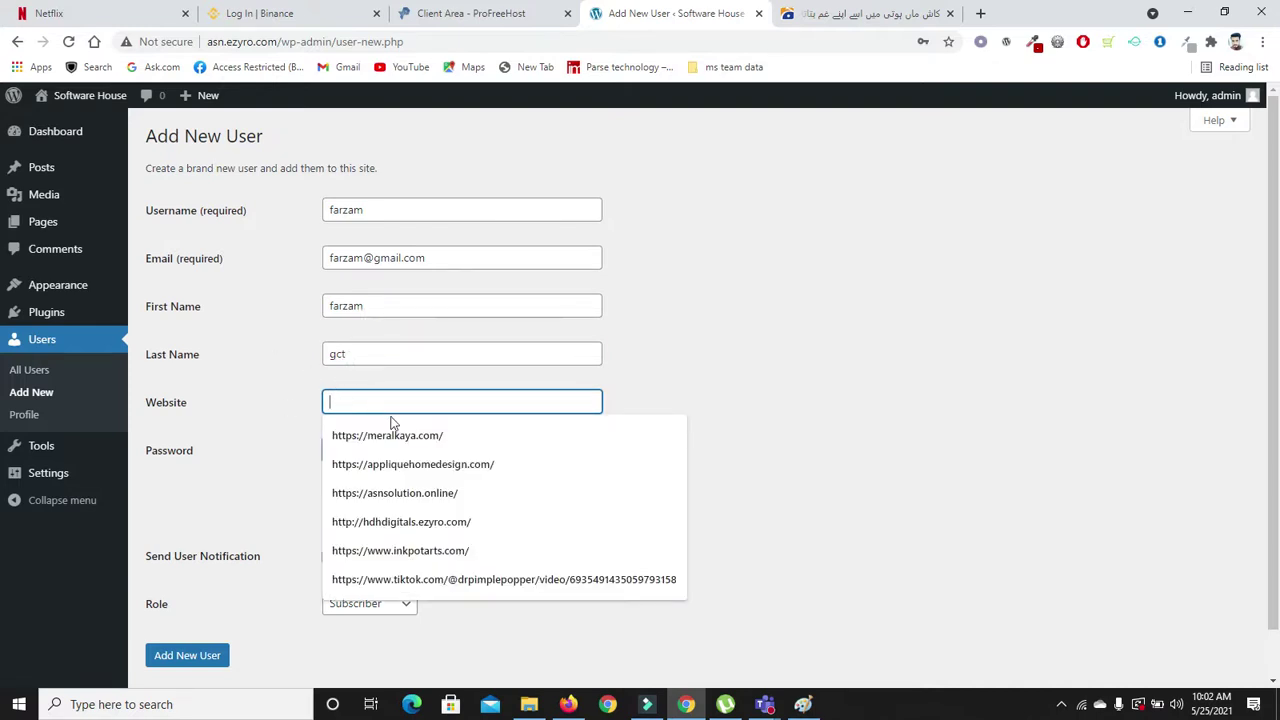
pyautogui.click(284, 375)
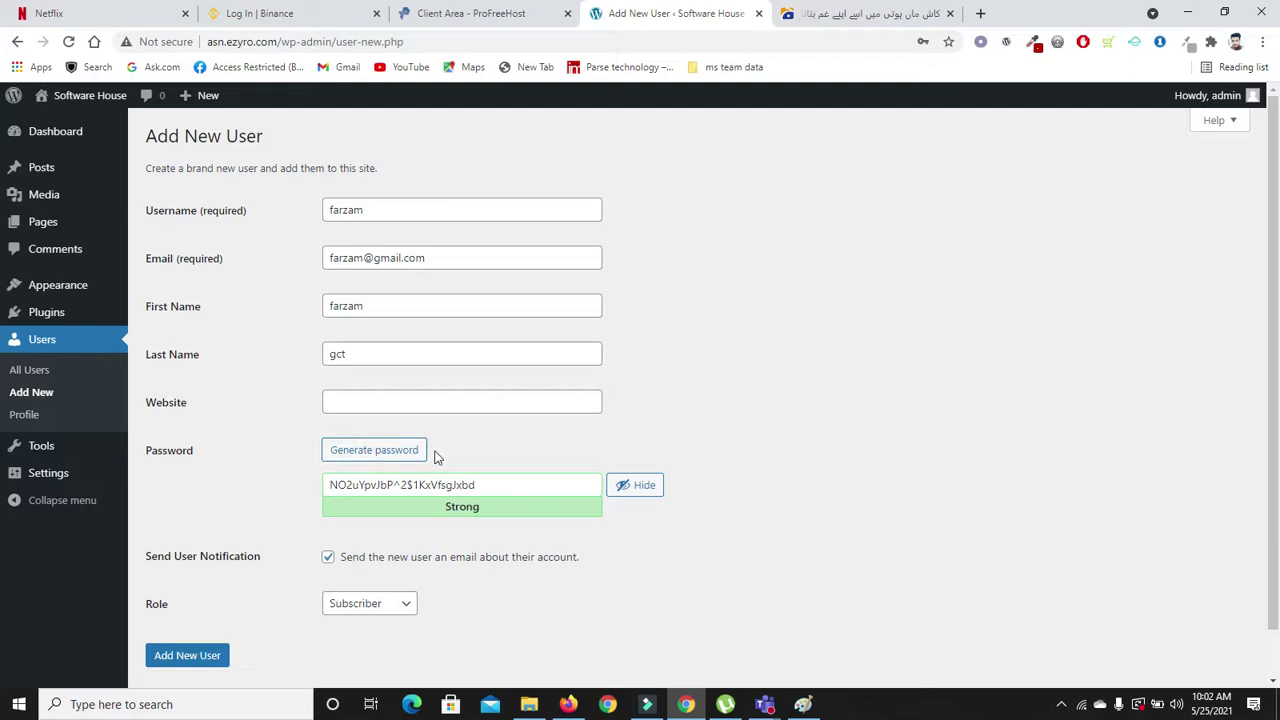
# Replace the generated password with a custom medium-strength password
pyautogui.doubleClick(492, 481)
pyautogui.press('BackSpace')
pyautogui.press('BackSpace')
pyautogui.press('BackSpace')
pyautogui.press('BackSpace')
pyautogui.press('BackSpace')
pyautogui.press('BackSpace')
pyautogui.press('BackSpace')
pyautogui.press('BackSpace')
pyautogui.press('BackSpace')
pyautogui.press('BackSpace')
pyautogui.press('BackSpace')
pyautogui.press('BackSpace')
pyautogui.press('BackSpace')
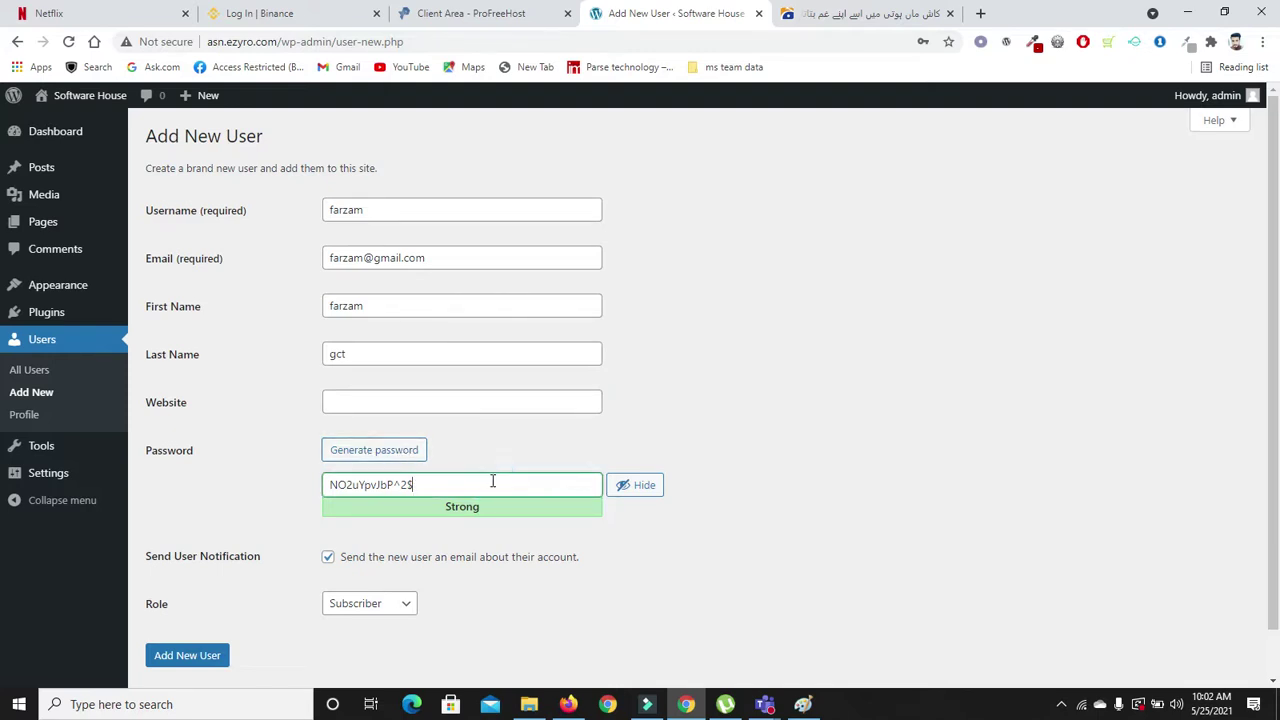
pyautogui.press('BackSpace')
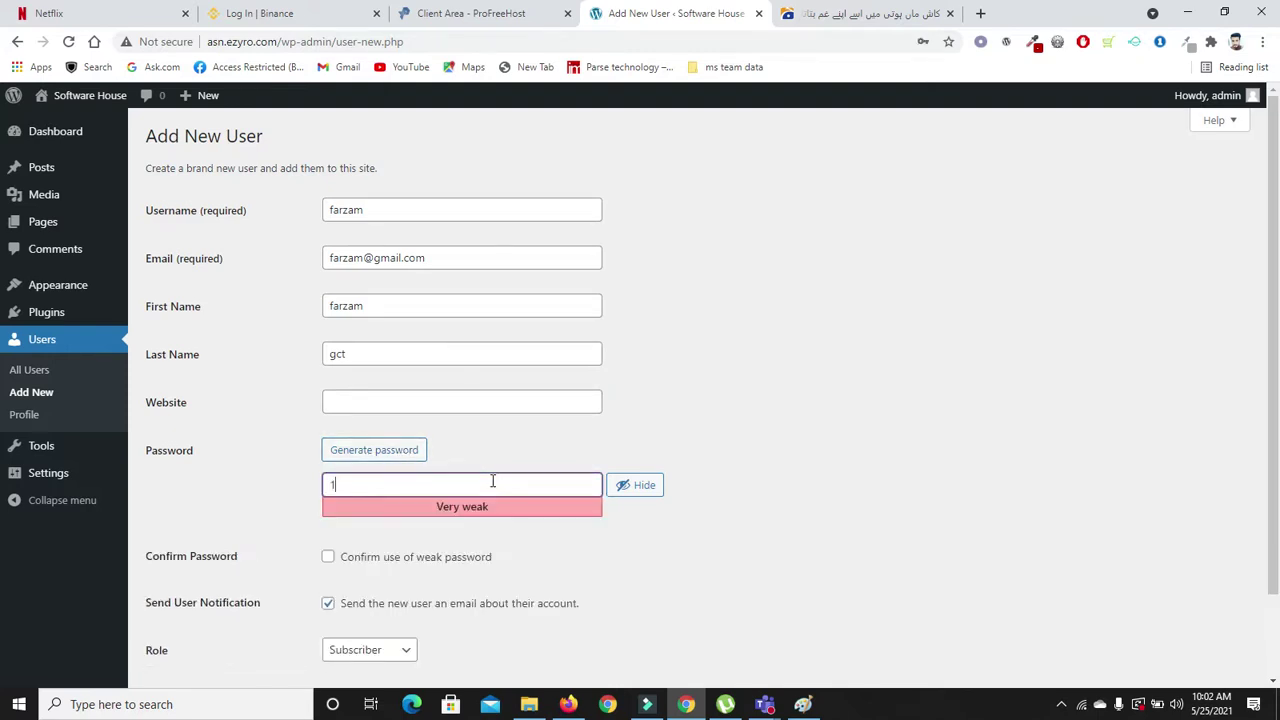
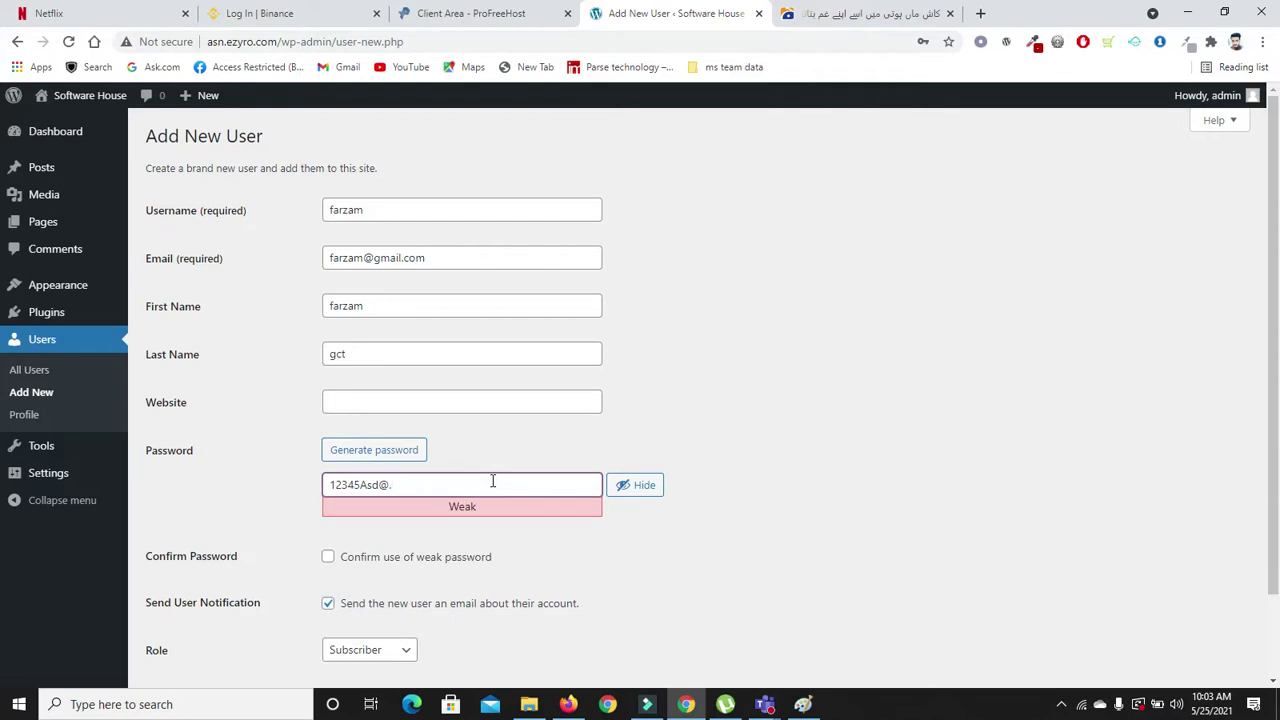
pyautogui.press('BackSpace')
pyautogui.press('BackSpace')
pyautogui.press('BackSpace')
pyautogui.press('BackSpace')
pyautogui.press('BackSpace')
pyautogui.press('BackSpace')
pyautogui.press('BackSpace')
pyautogui.press('BackSpace')
pyautogui.press('BackSpace')
pyautogui.press('BackSpace')
pyautogui.press('BackSpace')
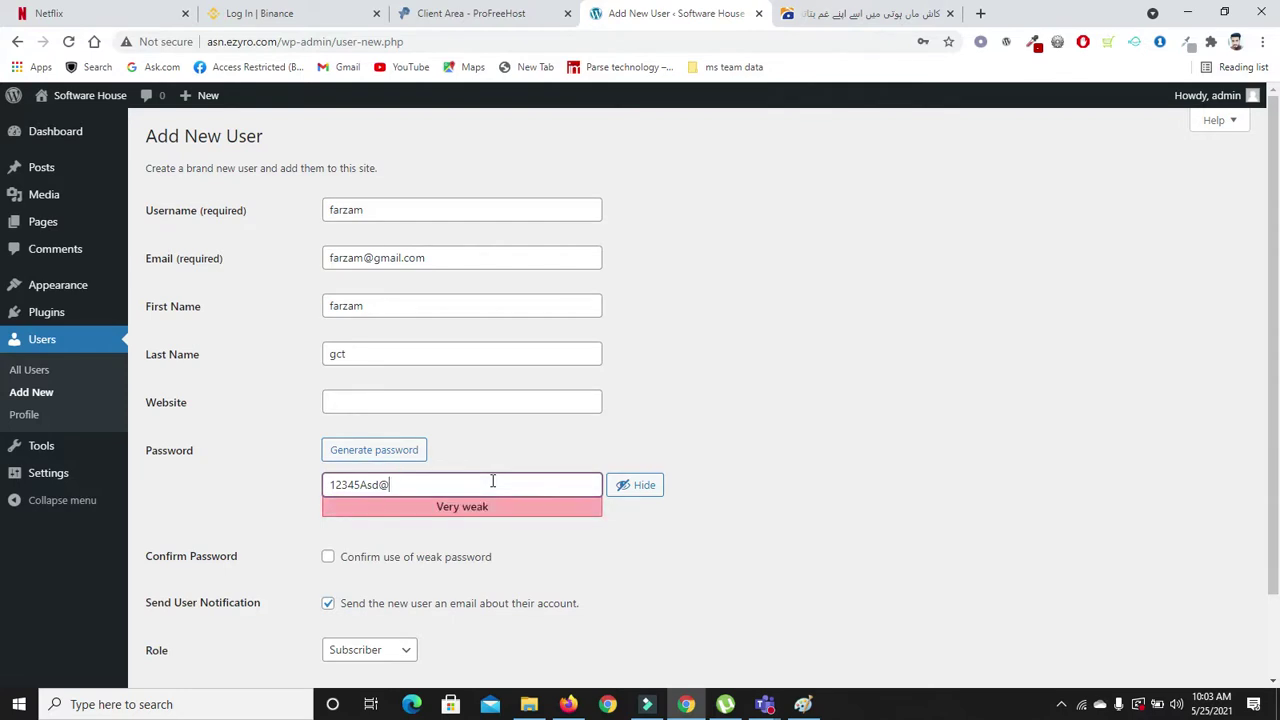
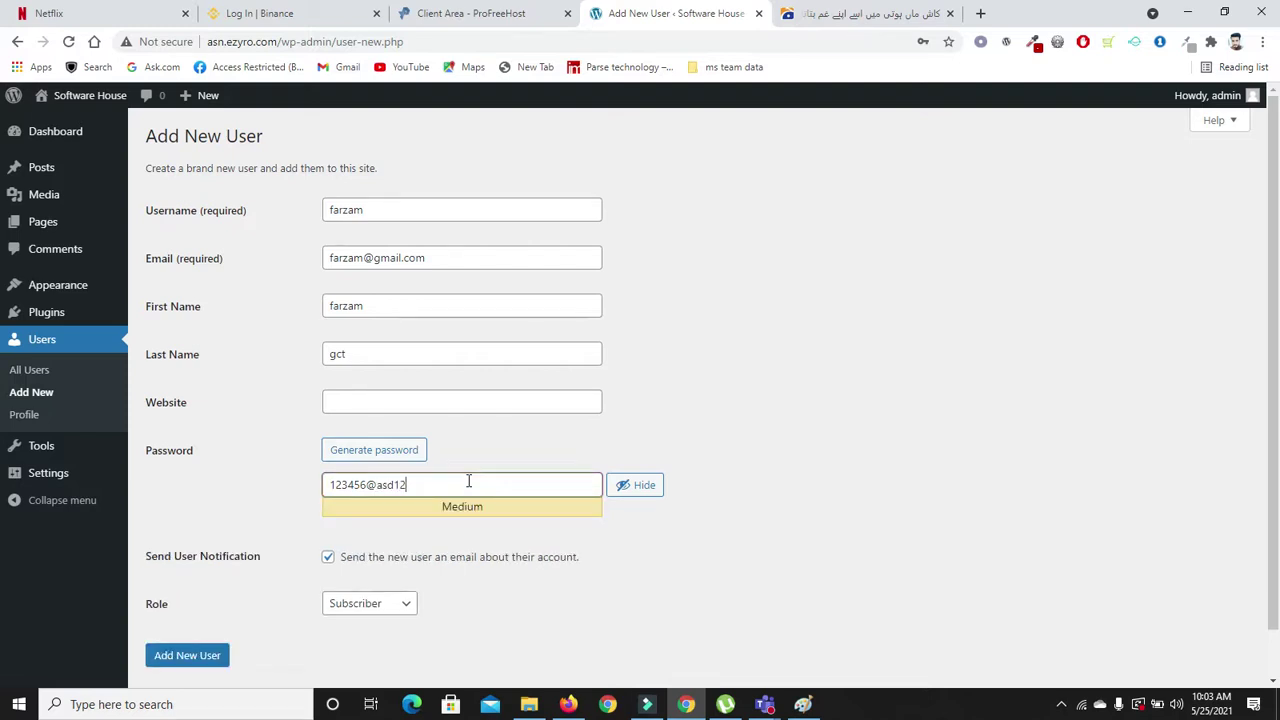
pyautogui.scroll(-1, 1024, 343)
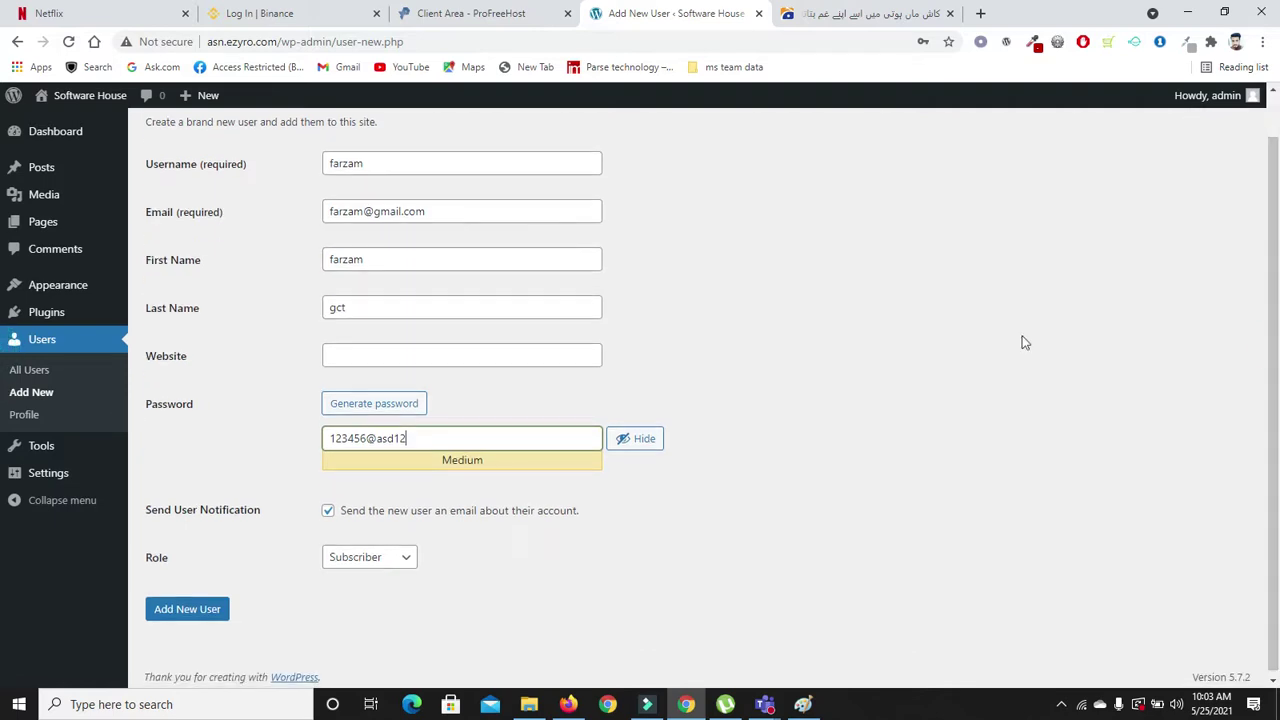
# After trying Author and Contributor, set the new user's role to Editor
pyautogui.click(349, 560)
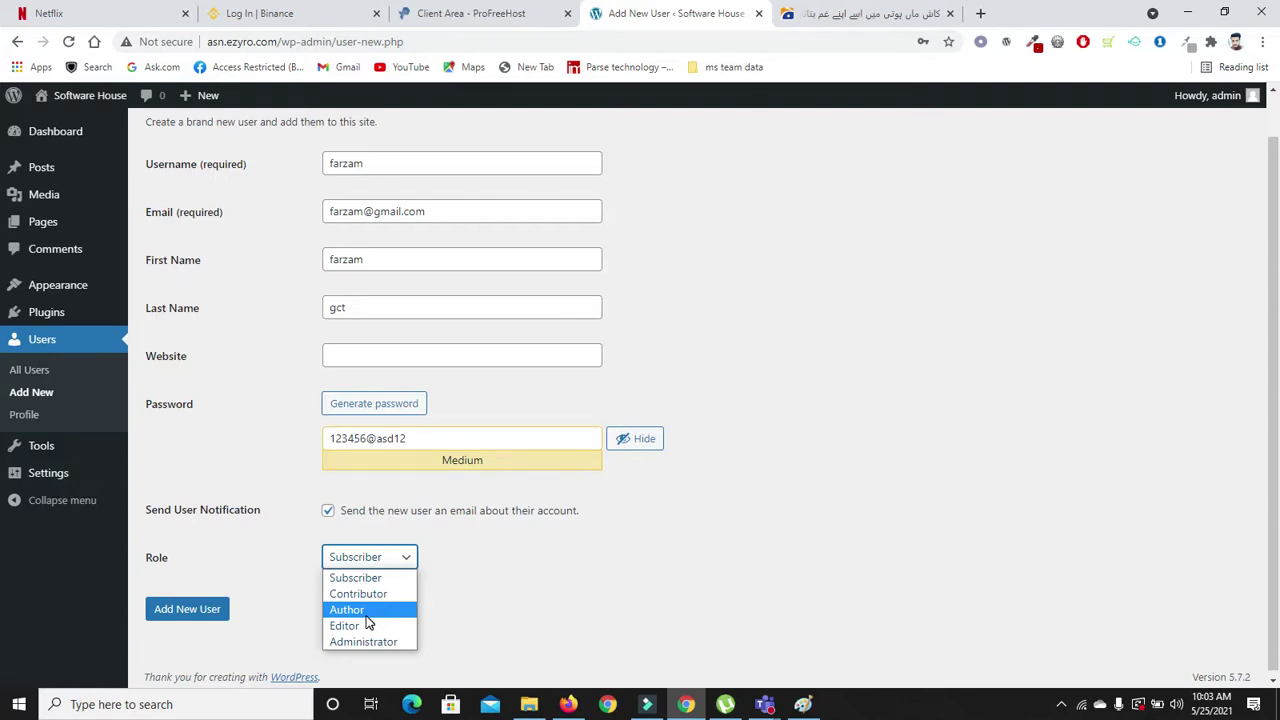
pyautogui.click(366, 615)
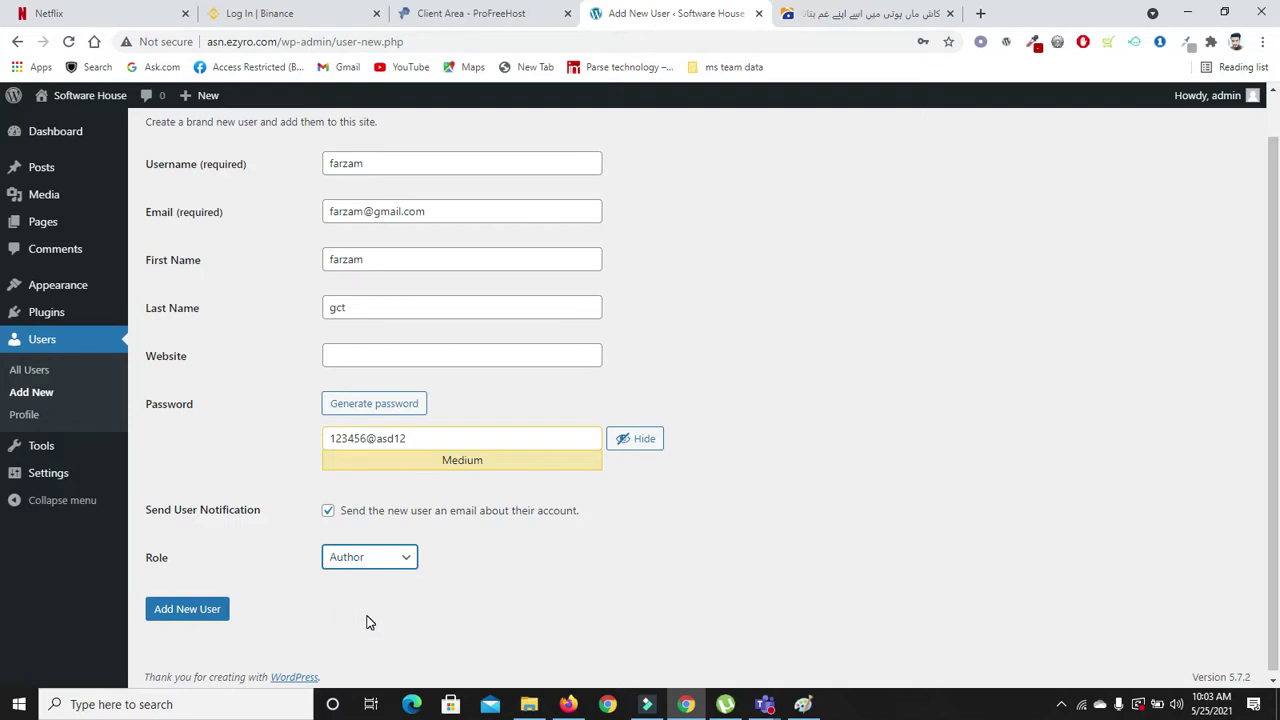
pyautogui.click(372, 565)
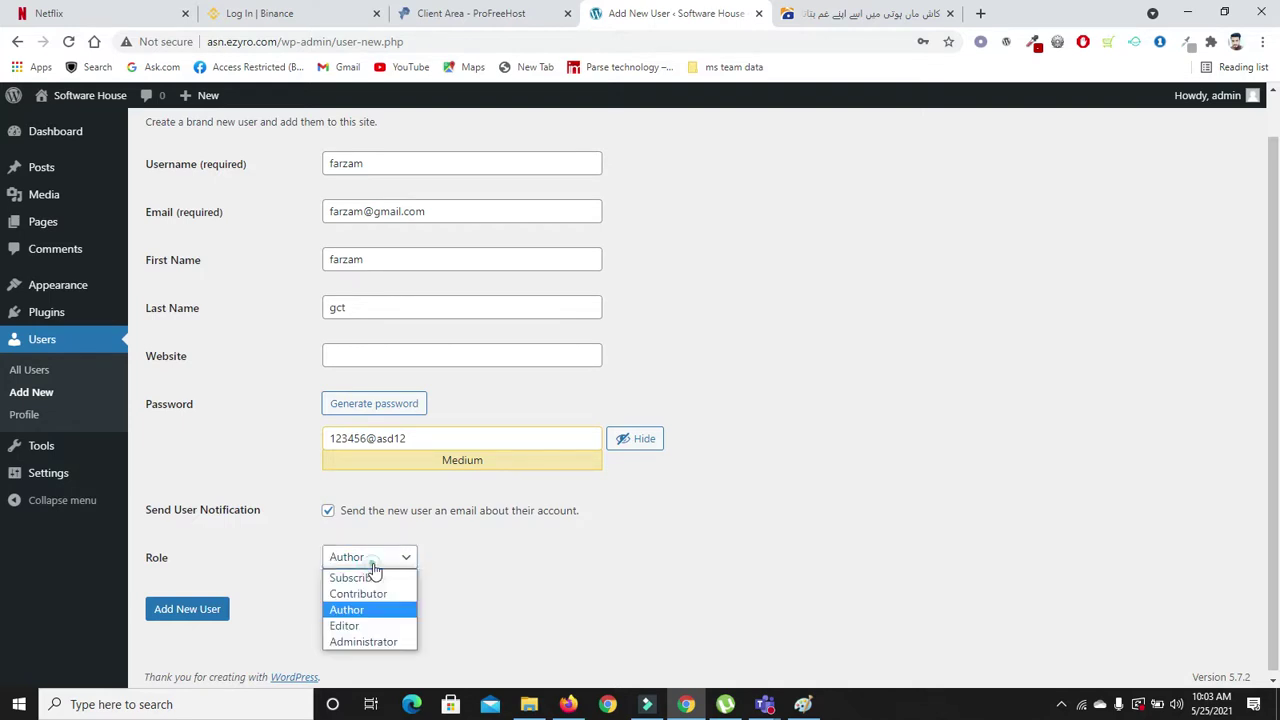
pyautogui.click(372, 565)
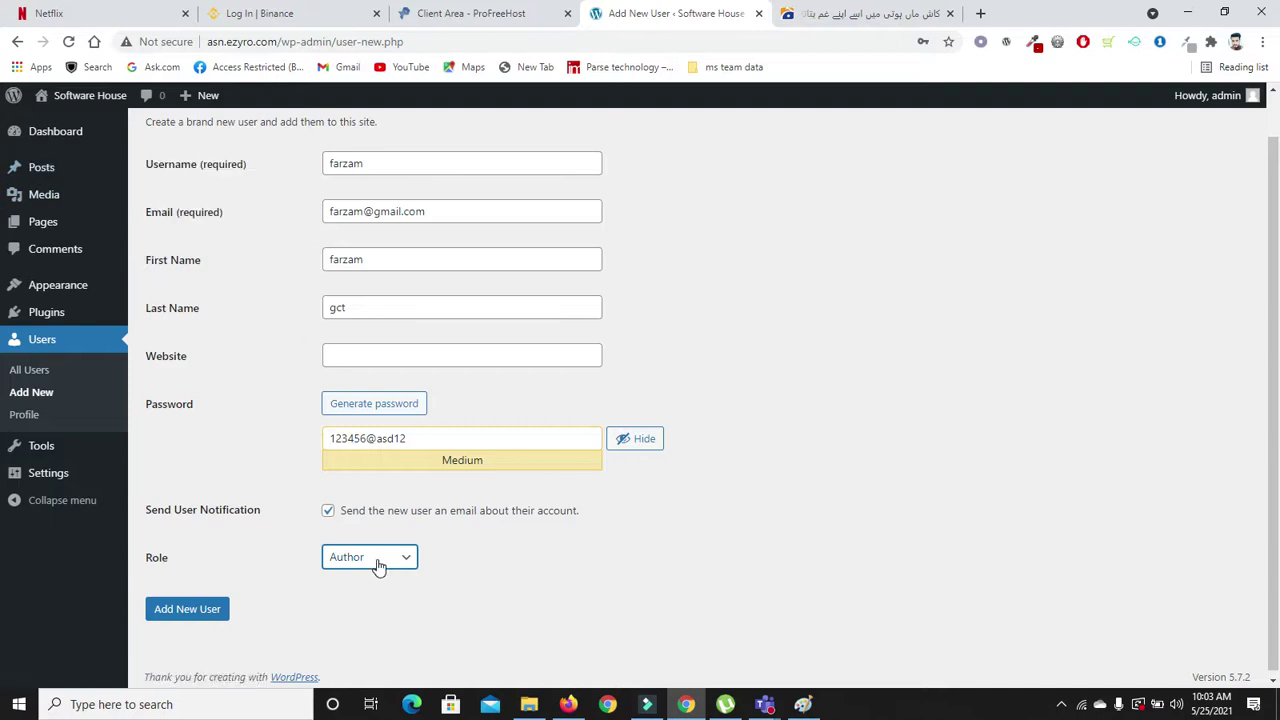
pyautogui.click(378, 565)
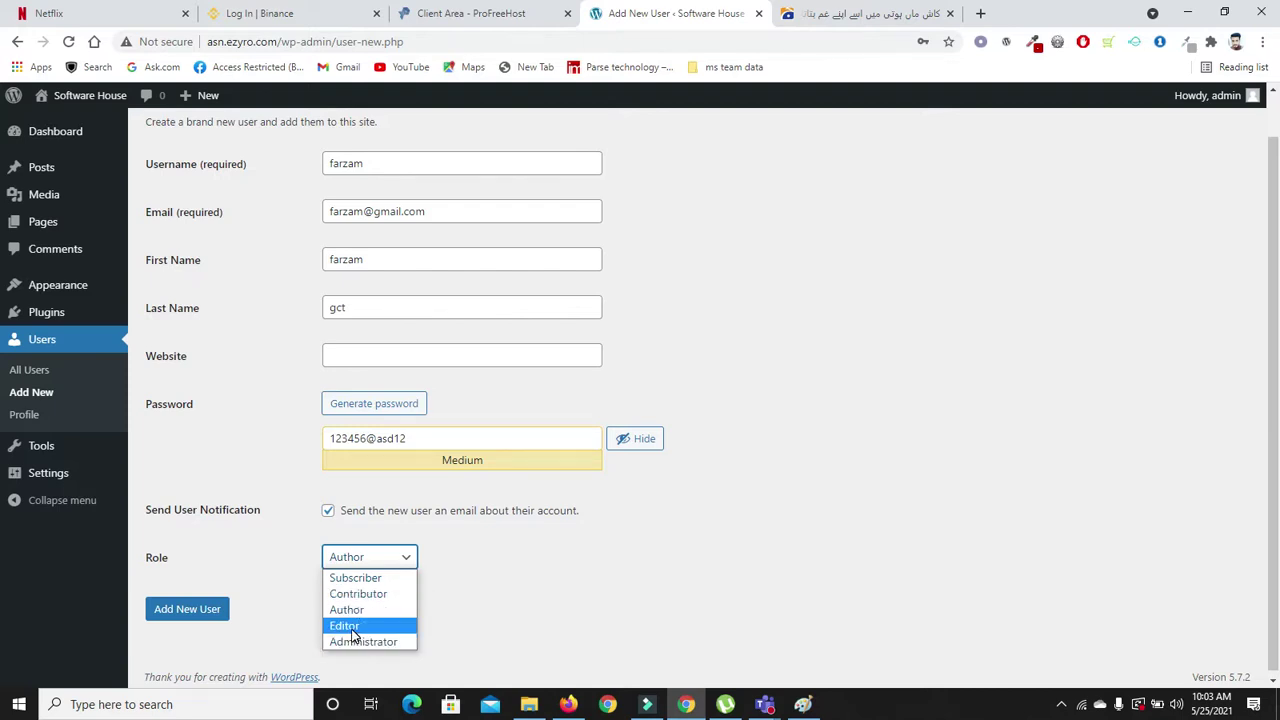
pyautogui.moveTo(88, 283)
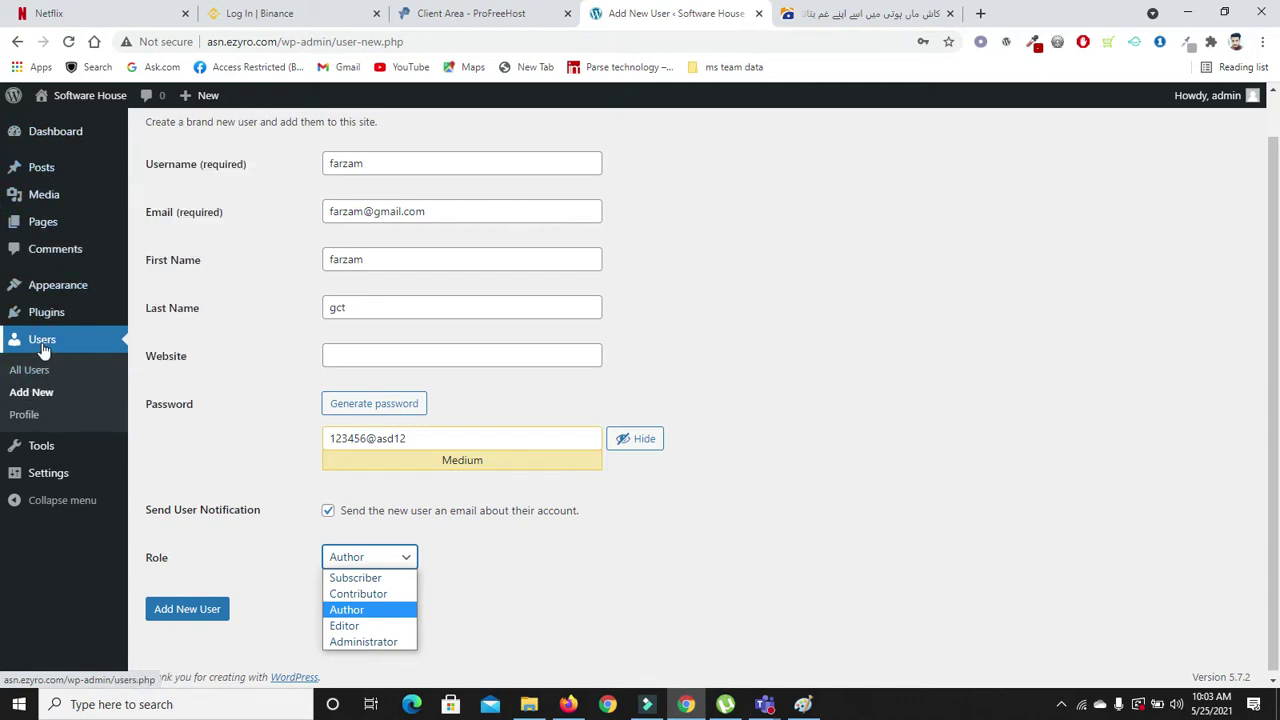
pyautogui.moveTo(45, 305)
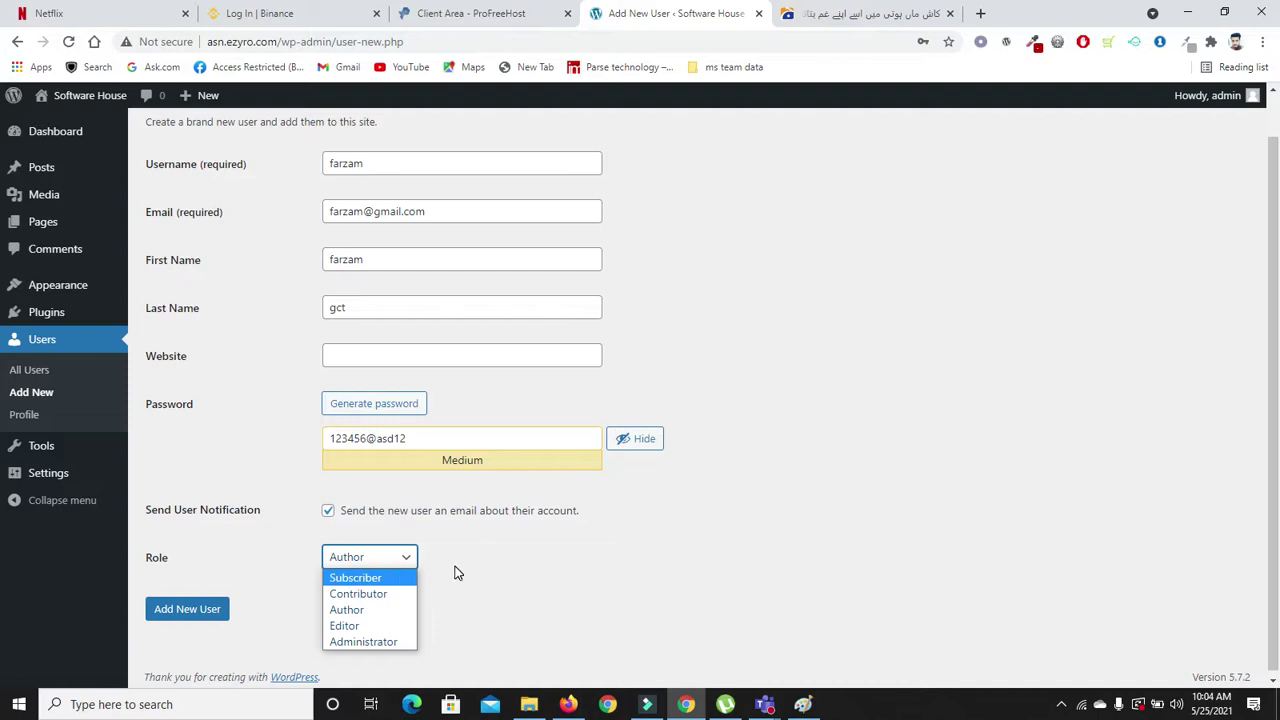
pyautogui.click(355, 624)
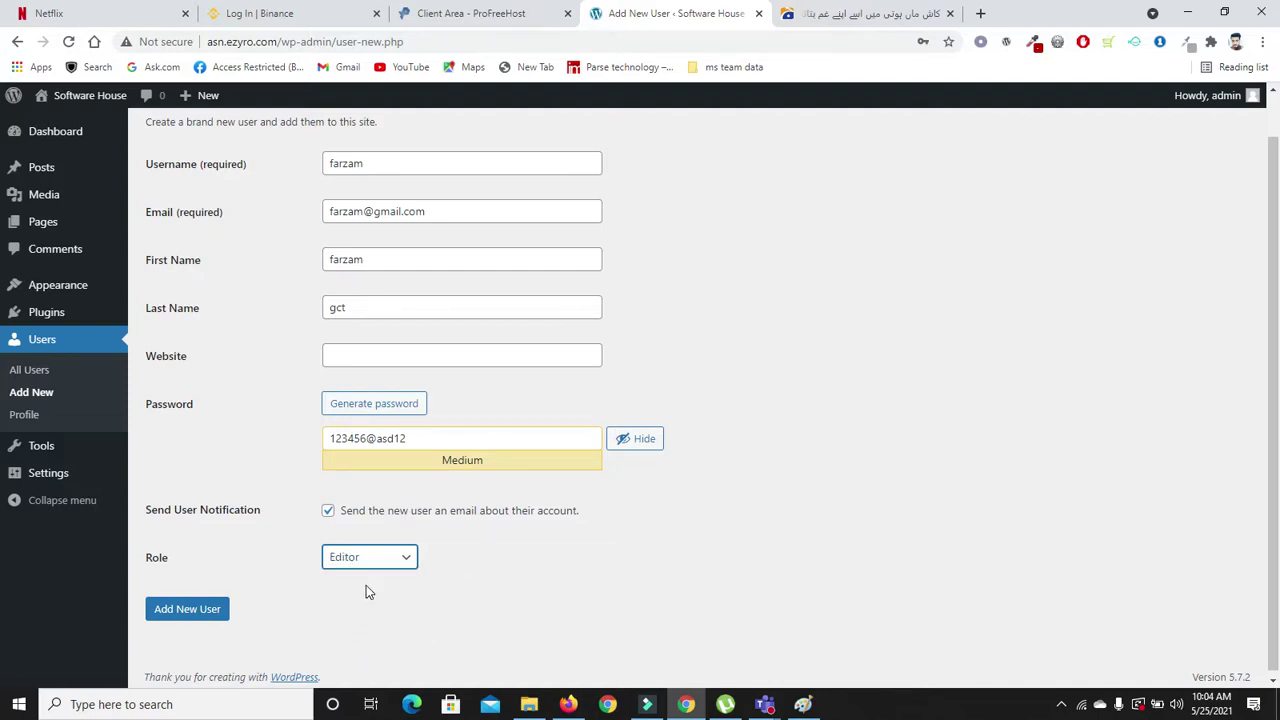
pyautogui.click(373, 565)
pyautogui.click(367, 593)
pyautogui.click(366, 560)
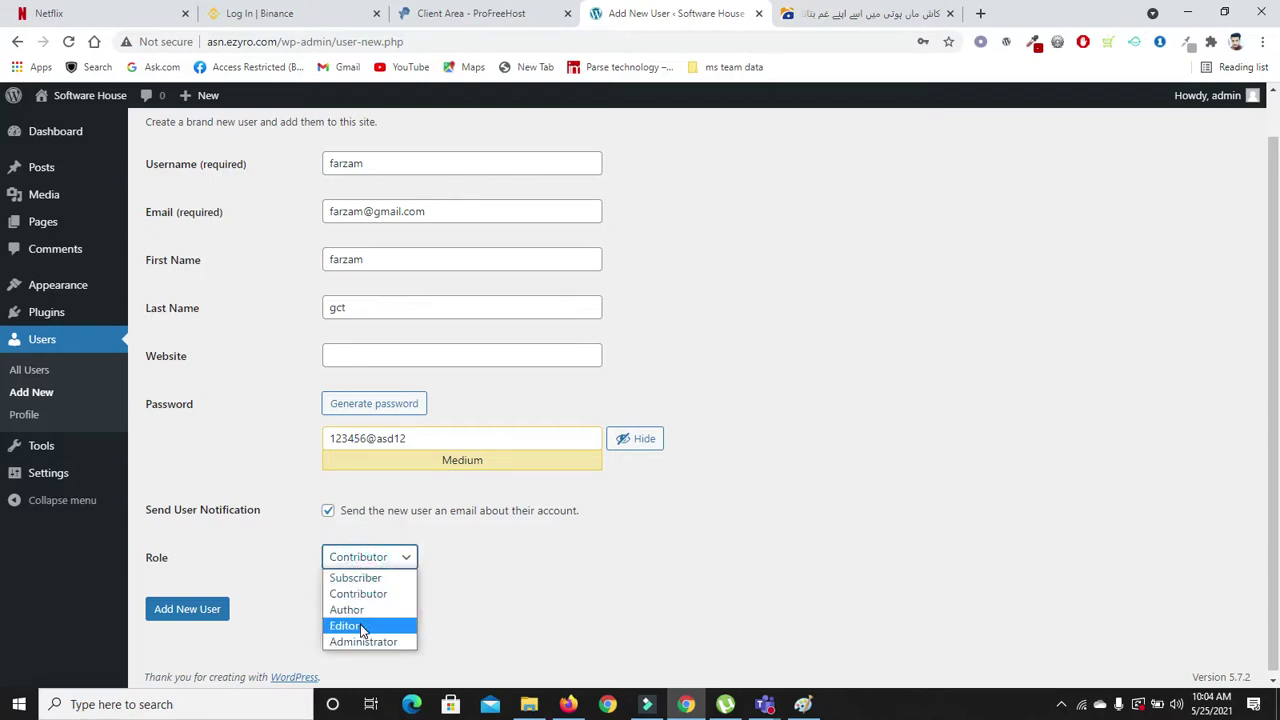
pyautogui.click(360, 626)
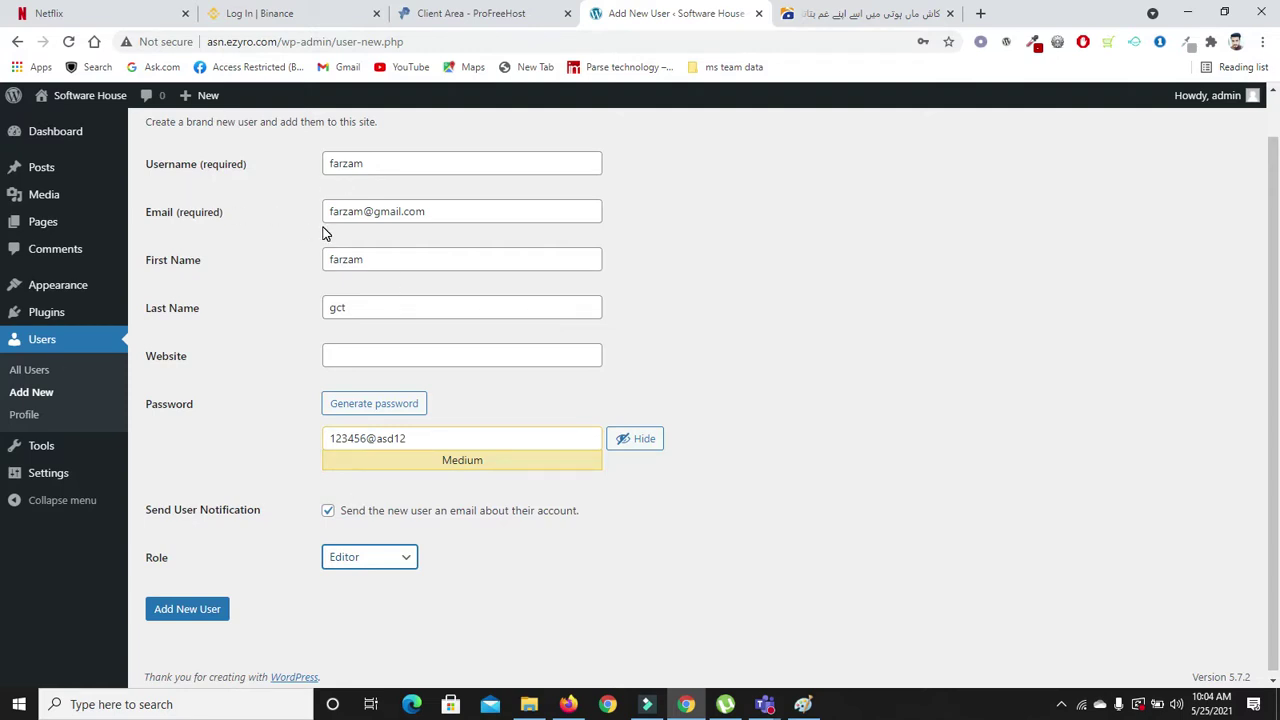
# Submit the new Editor user, resubmitting after the error, then view All Users
pyautogui.click(194, 612)
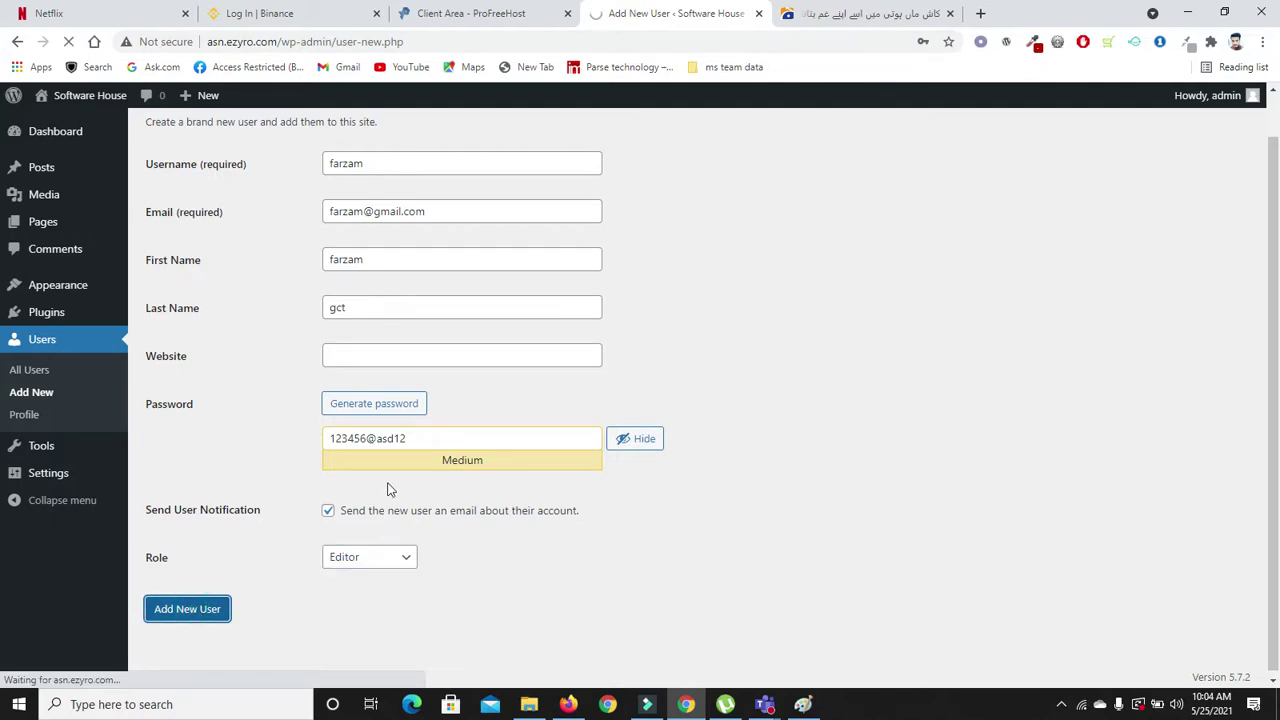
pyautogui.moveTo(410, 438); pyautogui.dragTo(316, 440)
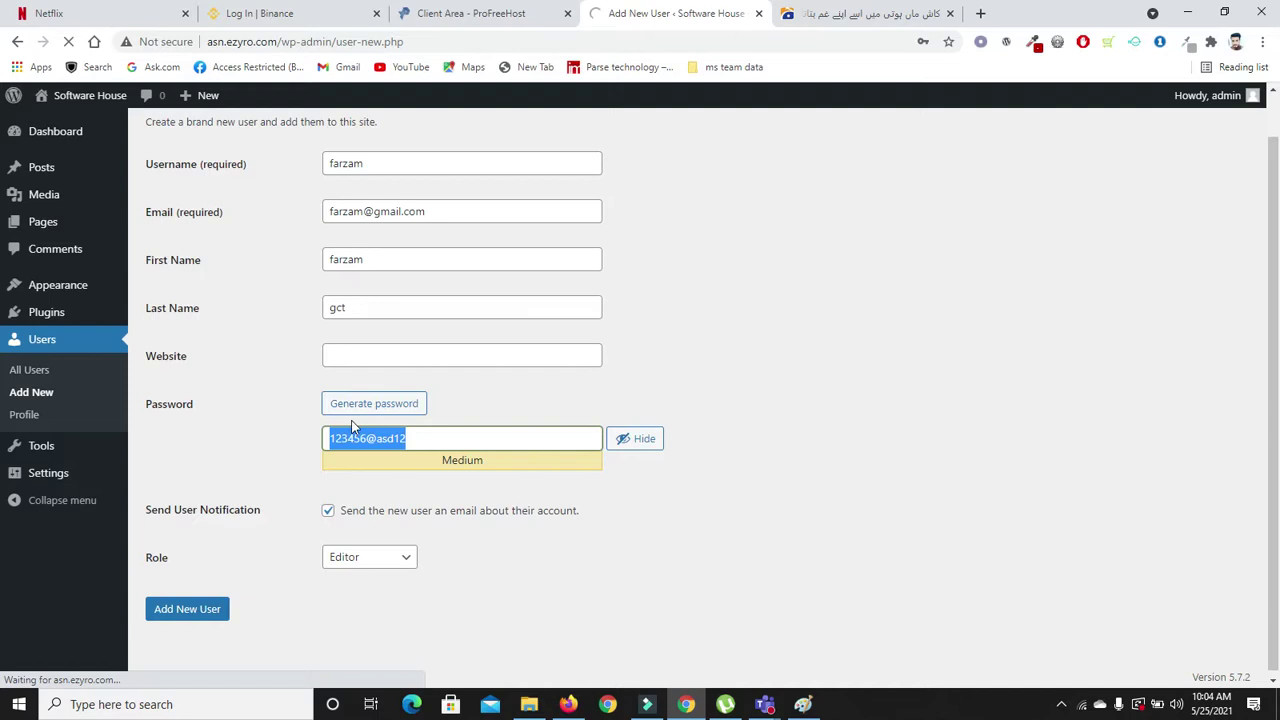
pyautogui.click(200, 607)
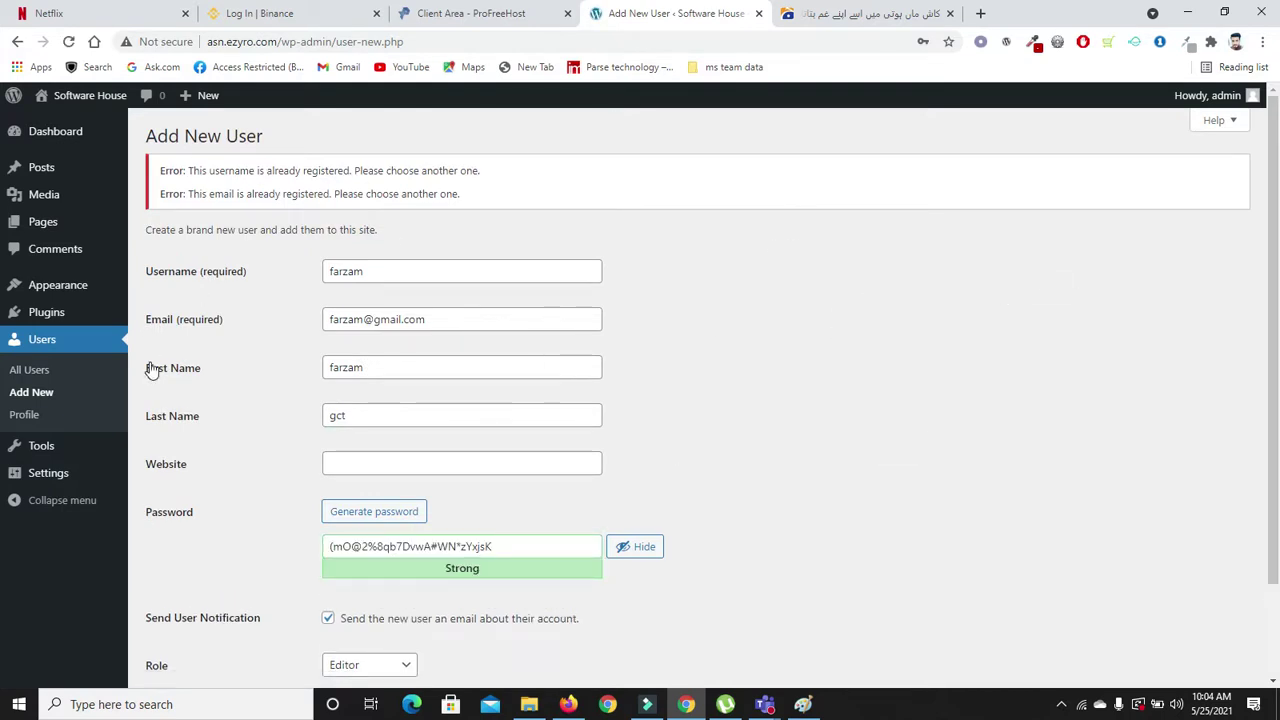
pyautogui.click(55, 345)
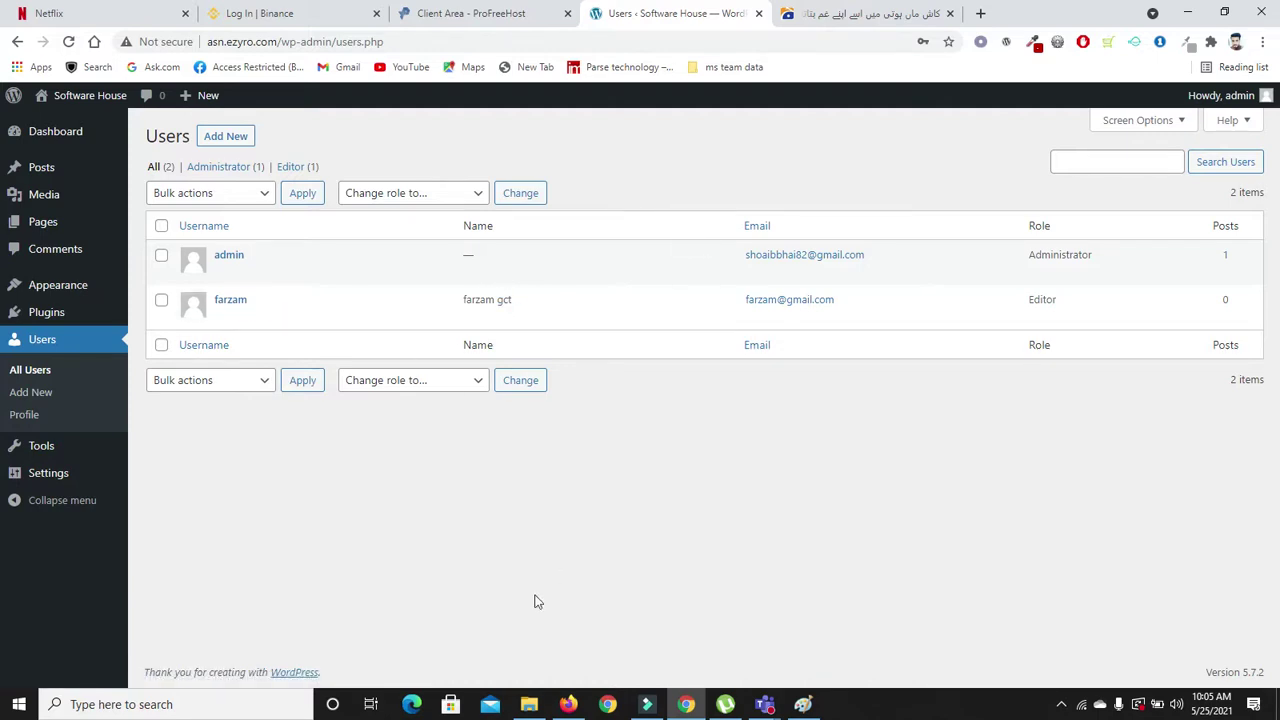
# Load the asn.ezyro.com home page in Firefox
pyautogui.click(568, 704)
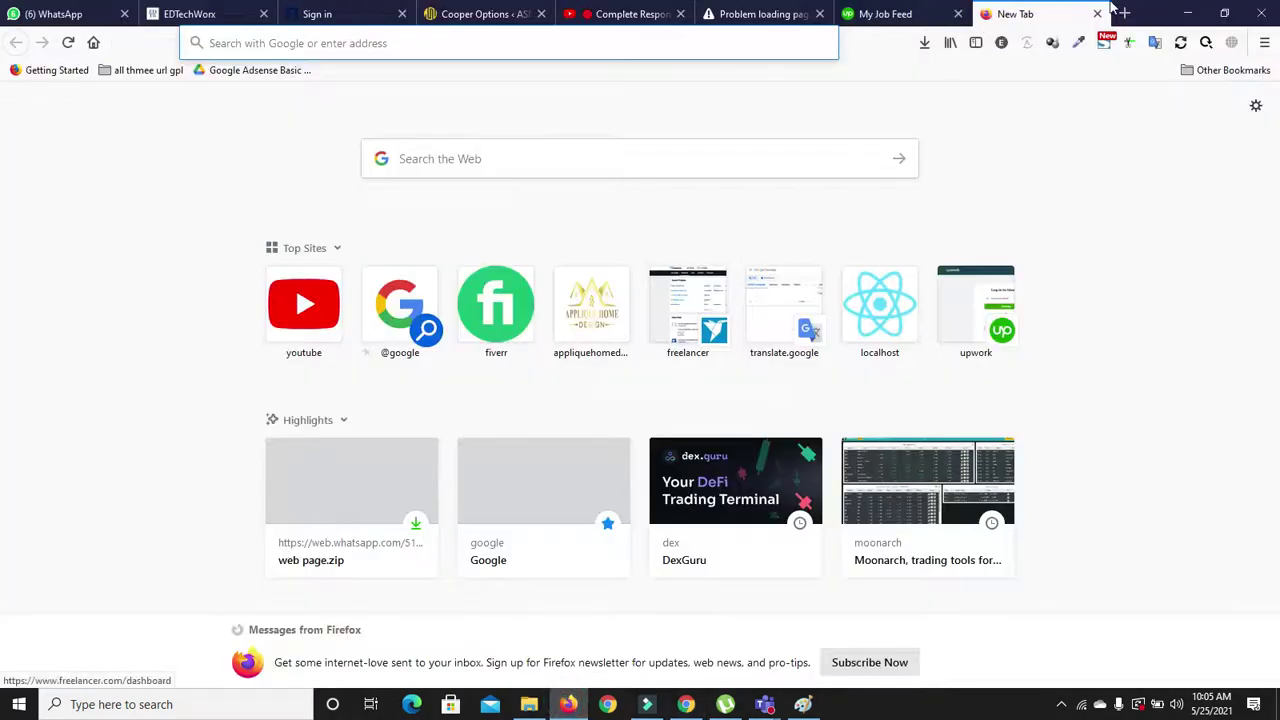
pyautogui.click(725, 46)
pyautogui.write('asn.')
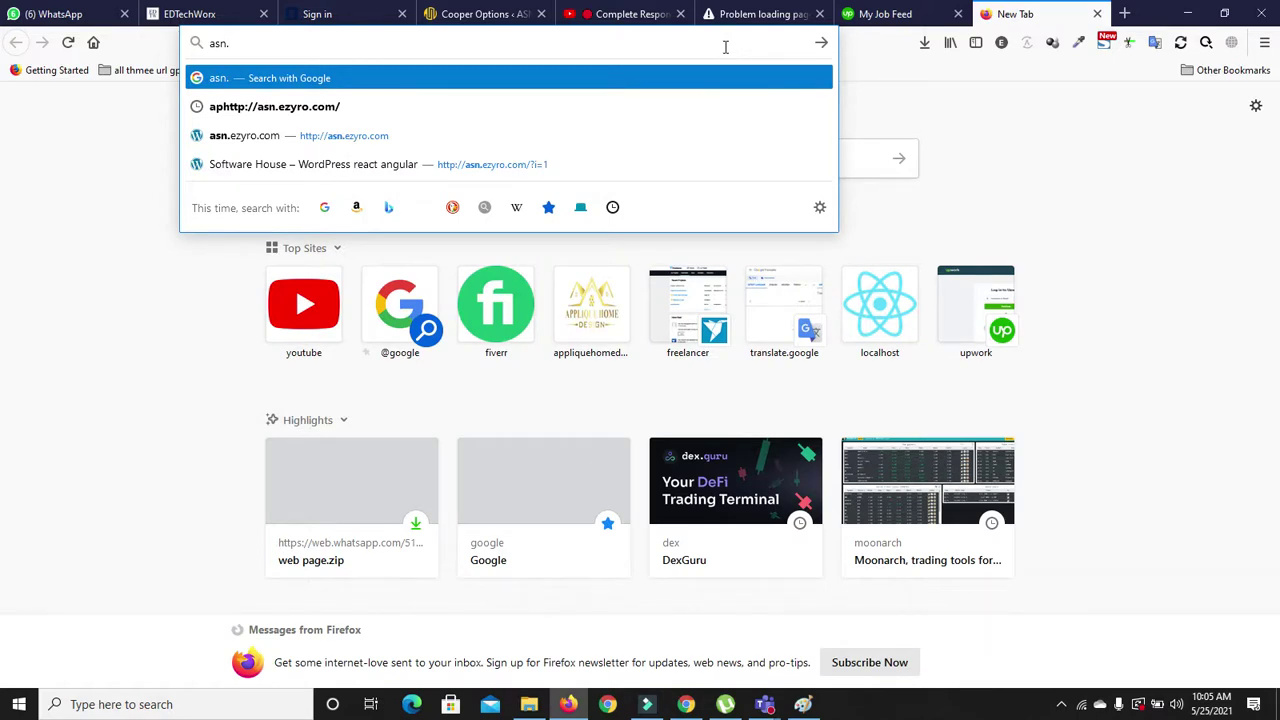
pyautogui.write('ez')
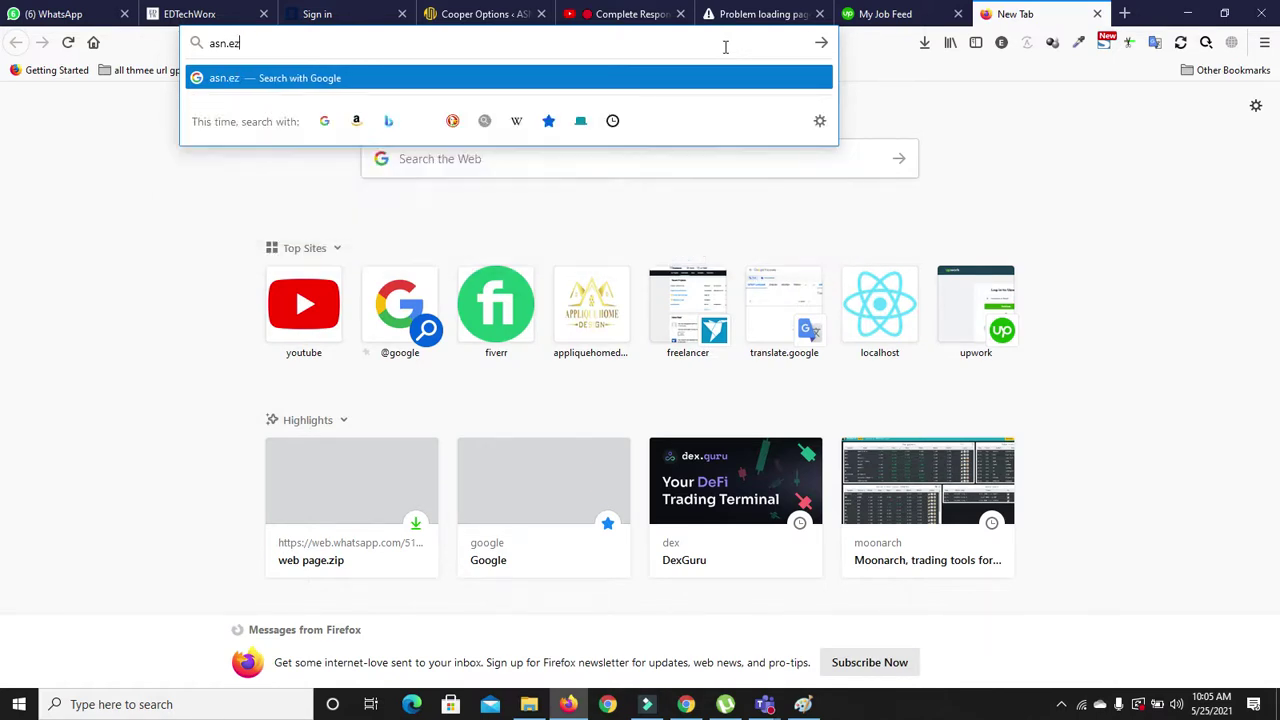
pyautogui.write('yro.com')
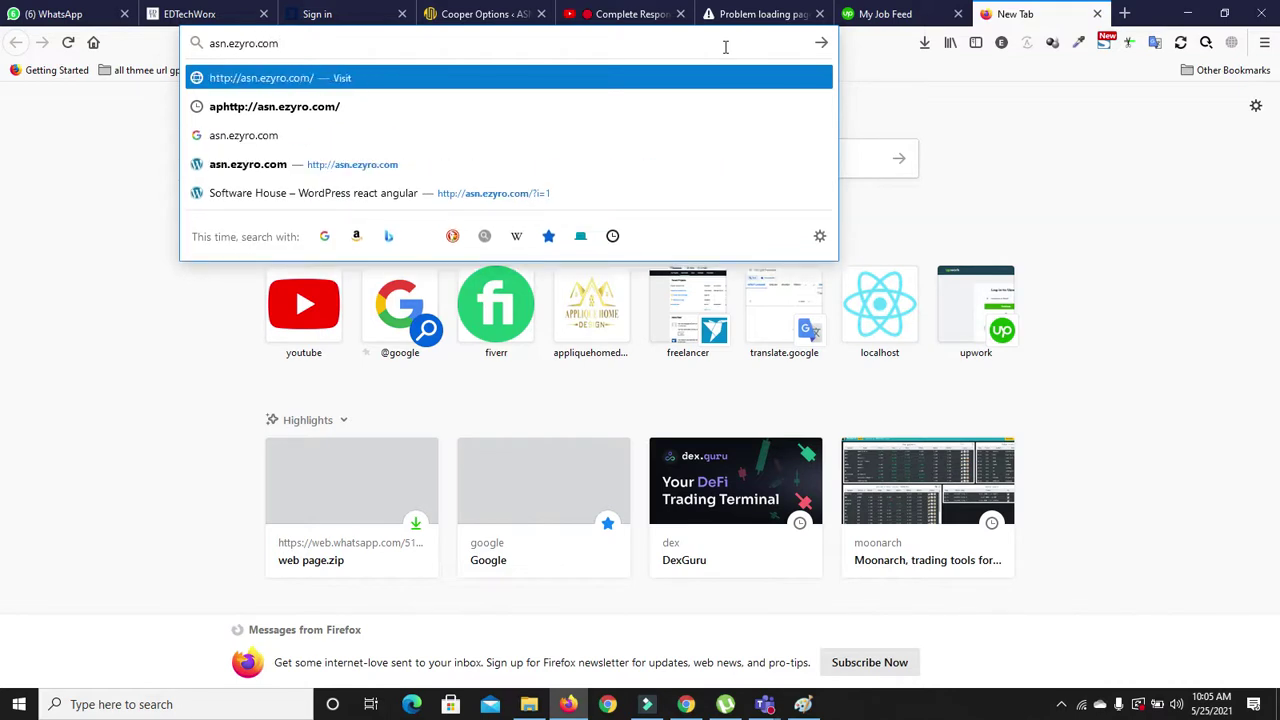
pyautogui.press('Return')
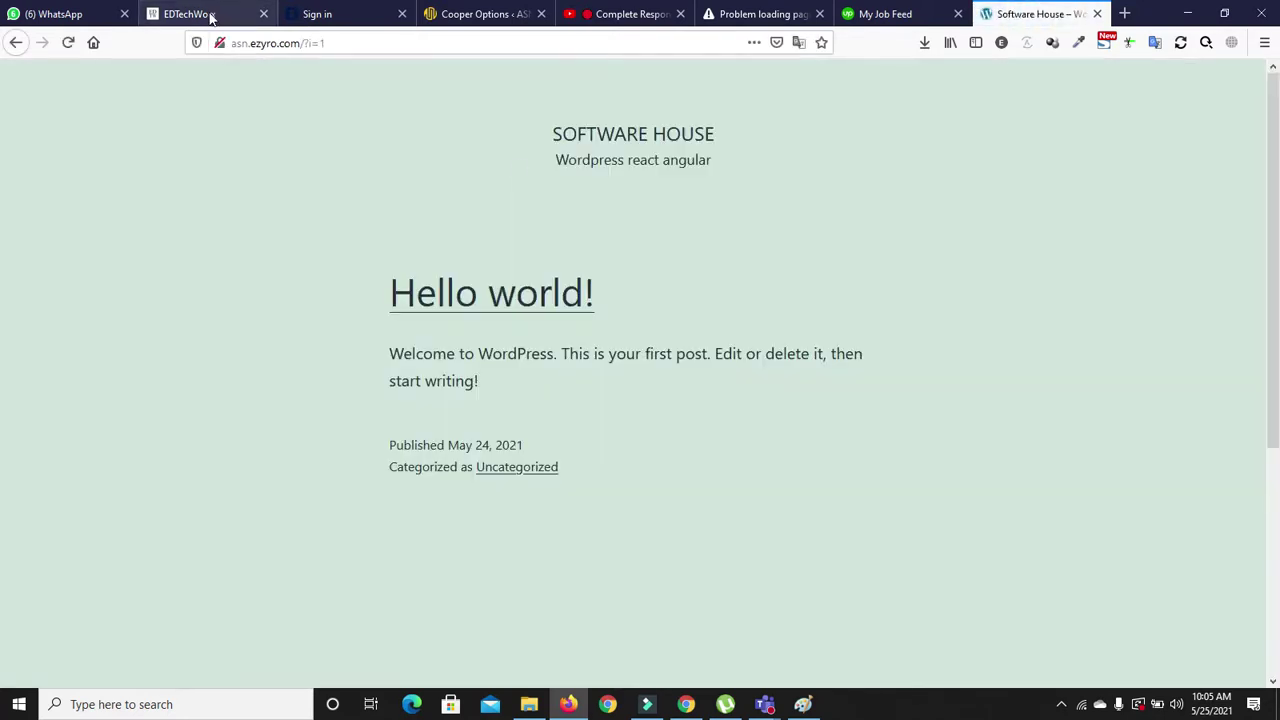
# Go to asn.ezyro.com/wp-admin to reach the WordPress login page
pyautogui.doubleClick(318, 42)
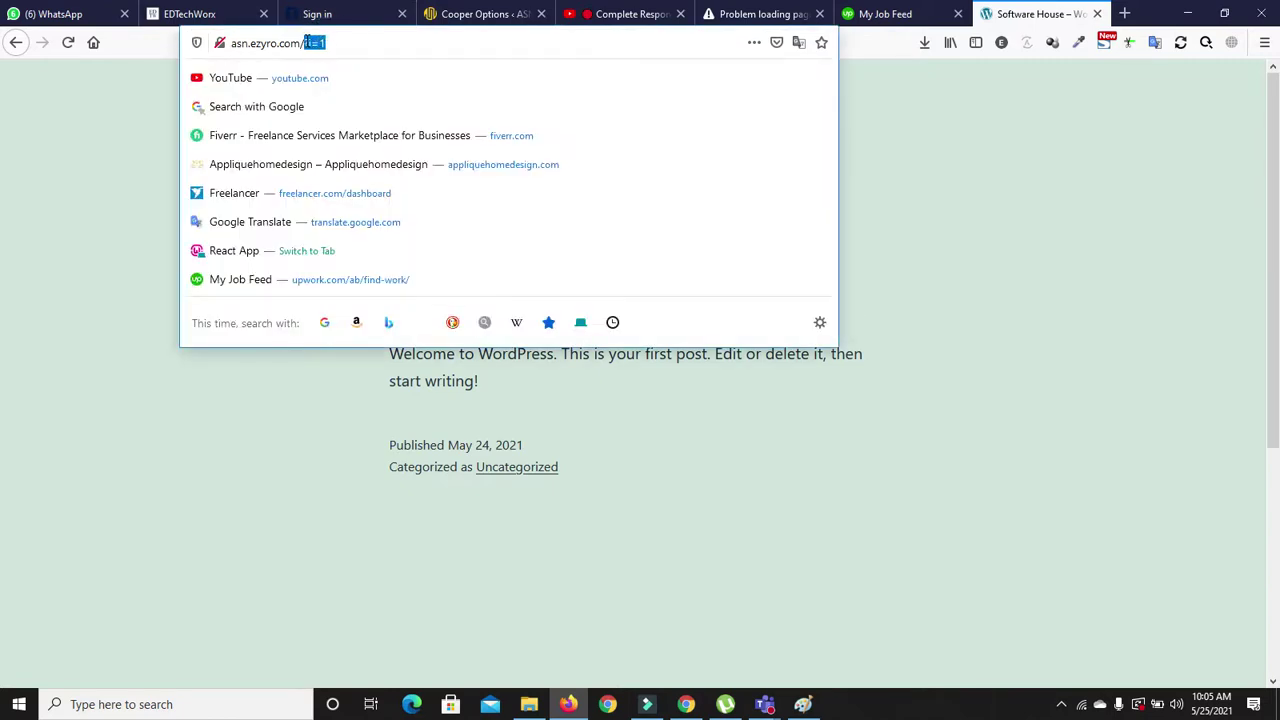
pyautogui.press('BackSpace')
pyautogui.write('w')
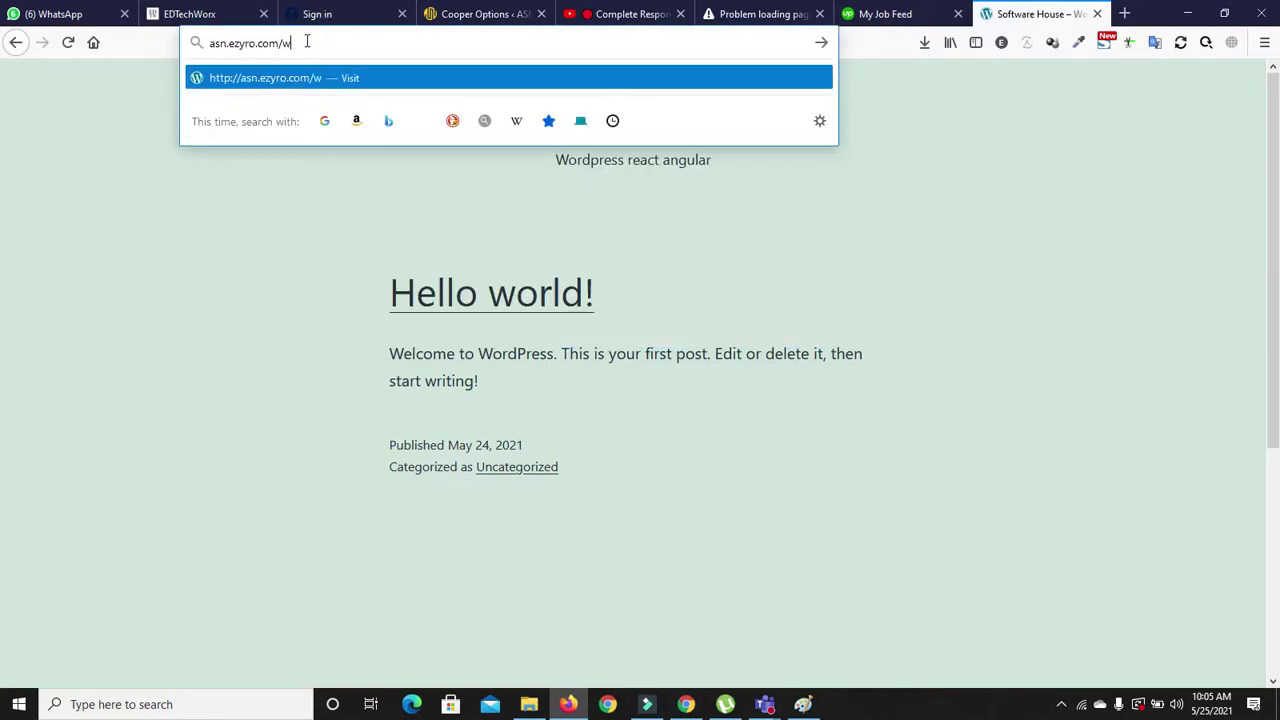
pyautogui.write('p-admin')
pyautogui.press('Return')
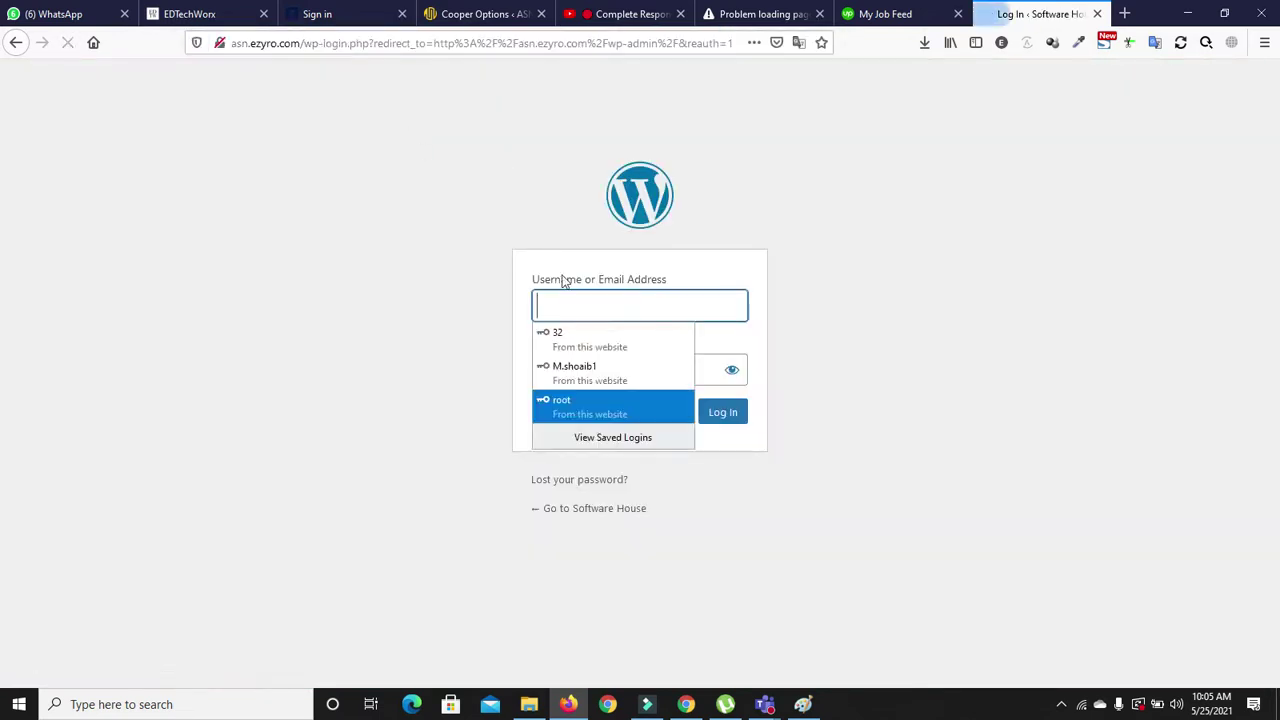
pyautogui.click(569, 304)
# Log in with the new Editor user's username and password
pyautogui.write('farzam')
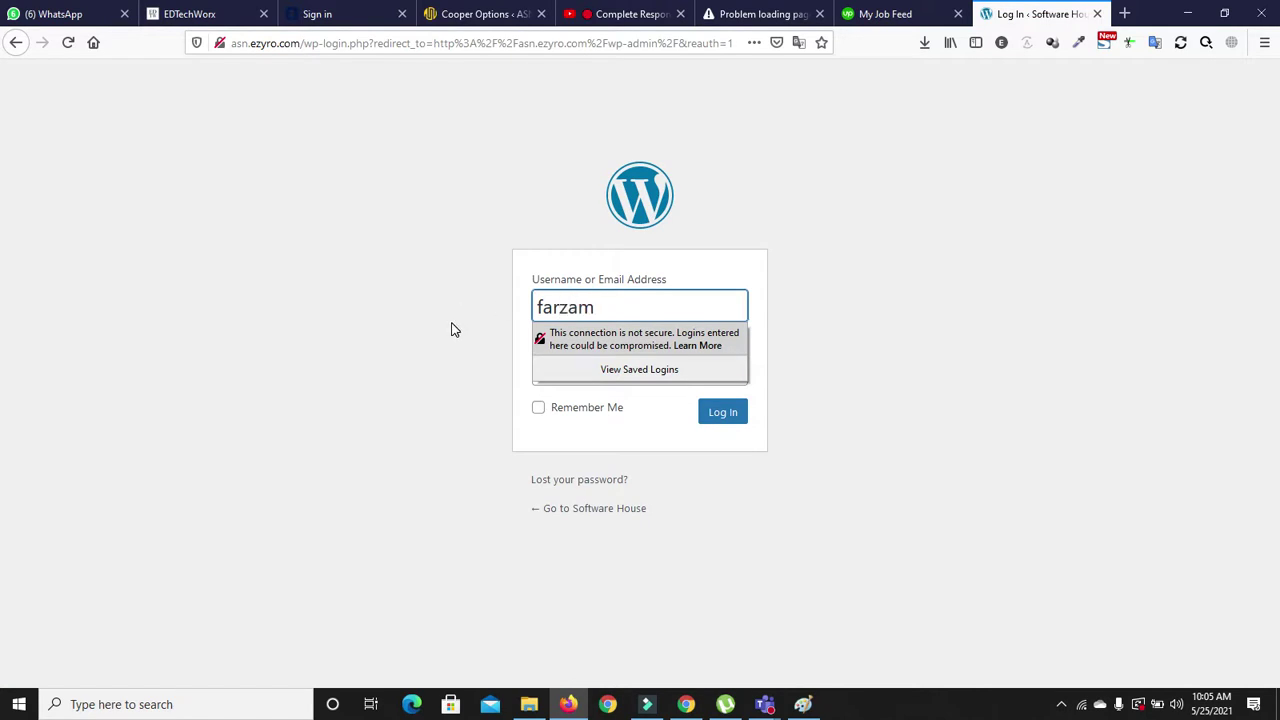
pyautogui.click(541, 366)
pyautogui.hotkey('ctrl', 'v')
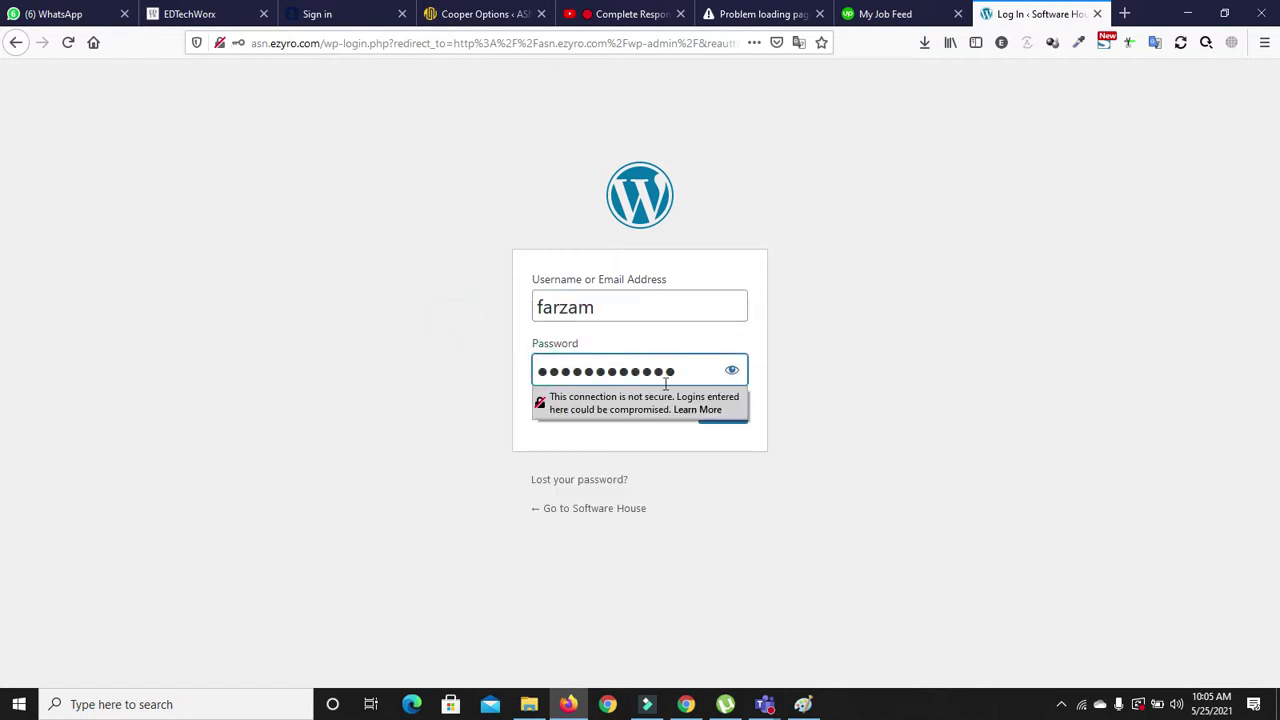
pyautogui.click(732, 370)
pyautogui.click(723, 418)
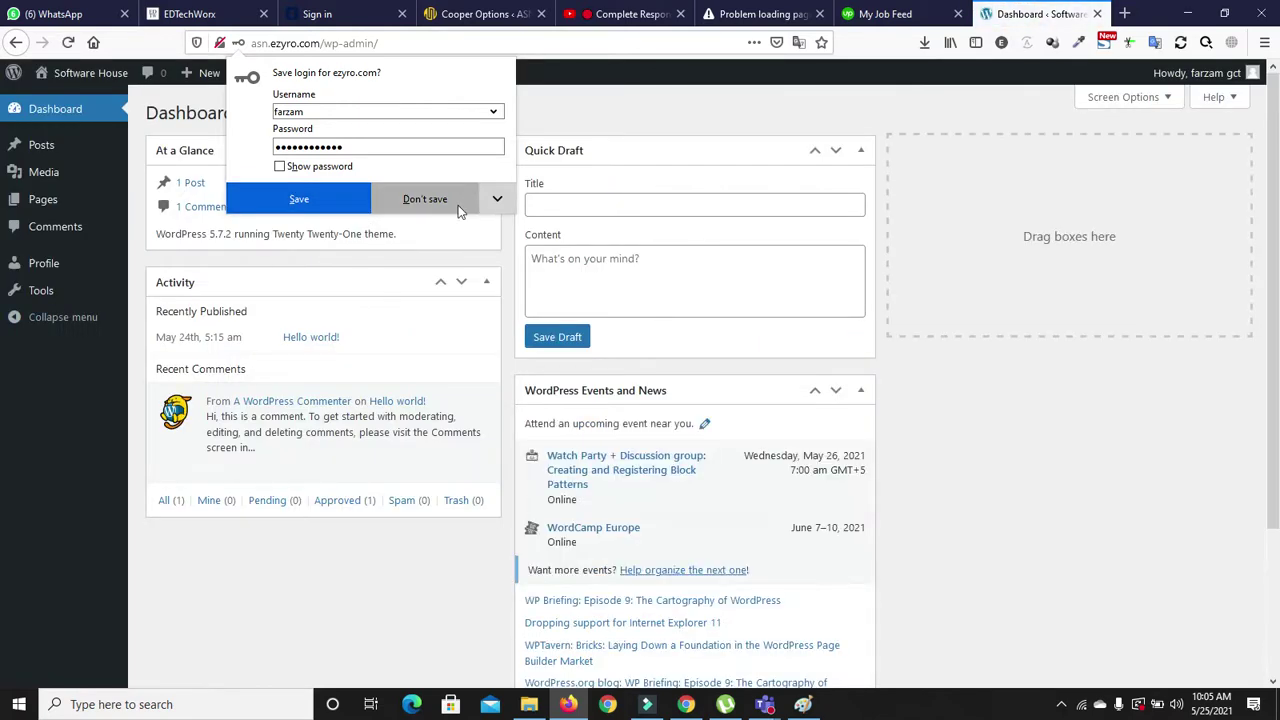
# Dismiss Firefox's save-login prompt and open the new user's Profile page
pyautogui.click(494, 200)
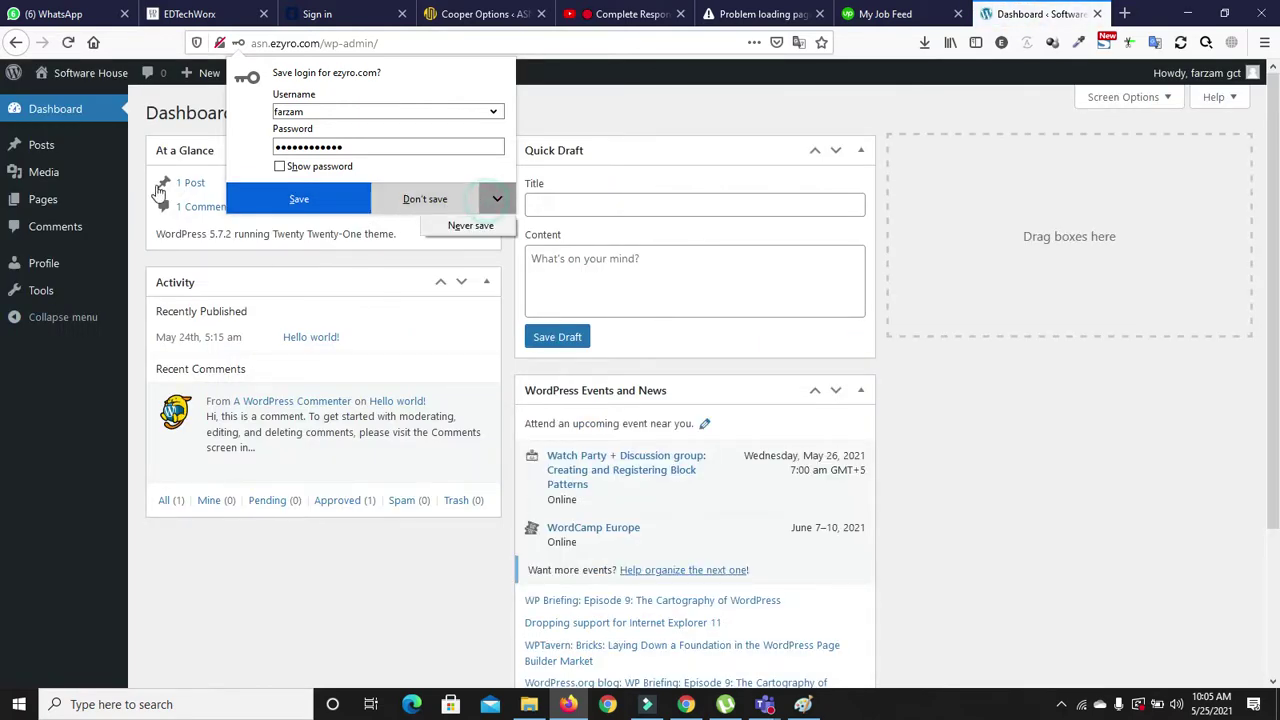
pyautogui.click(496, 199)
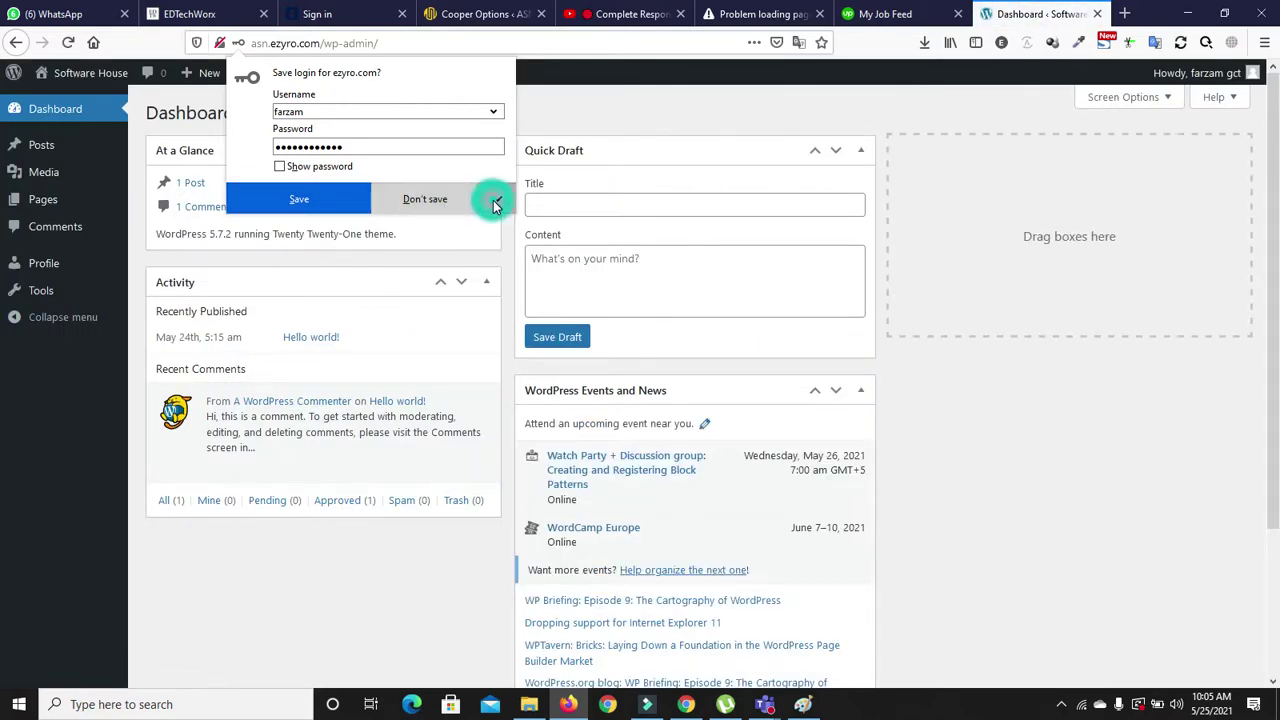
pyautogui.click(638, 106)
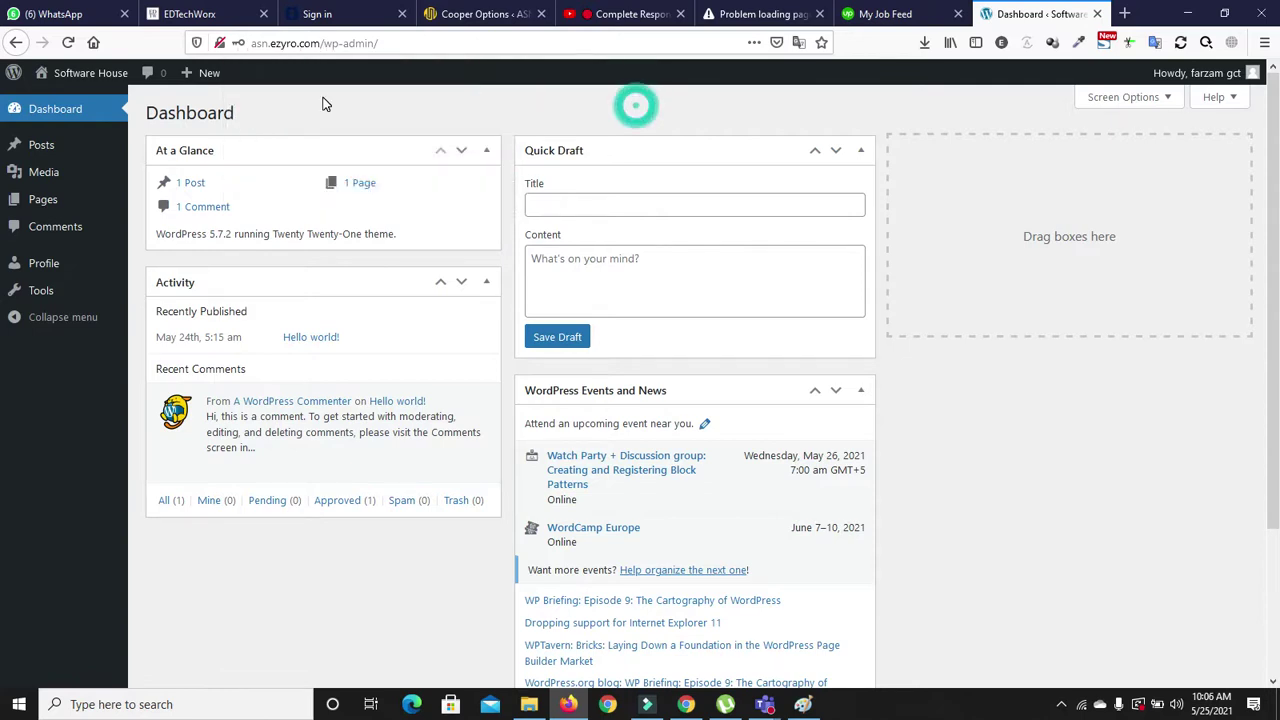
pyautogui.click(36, 268)
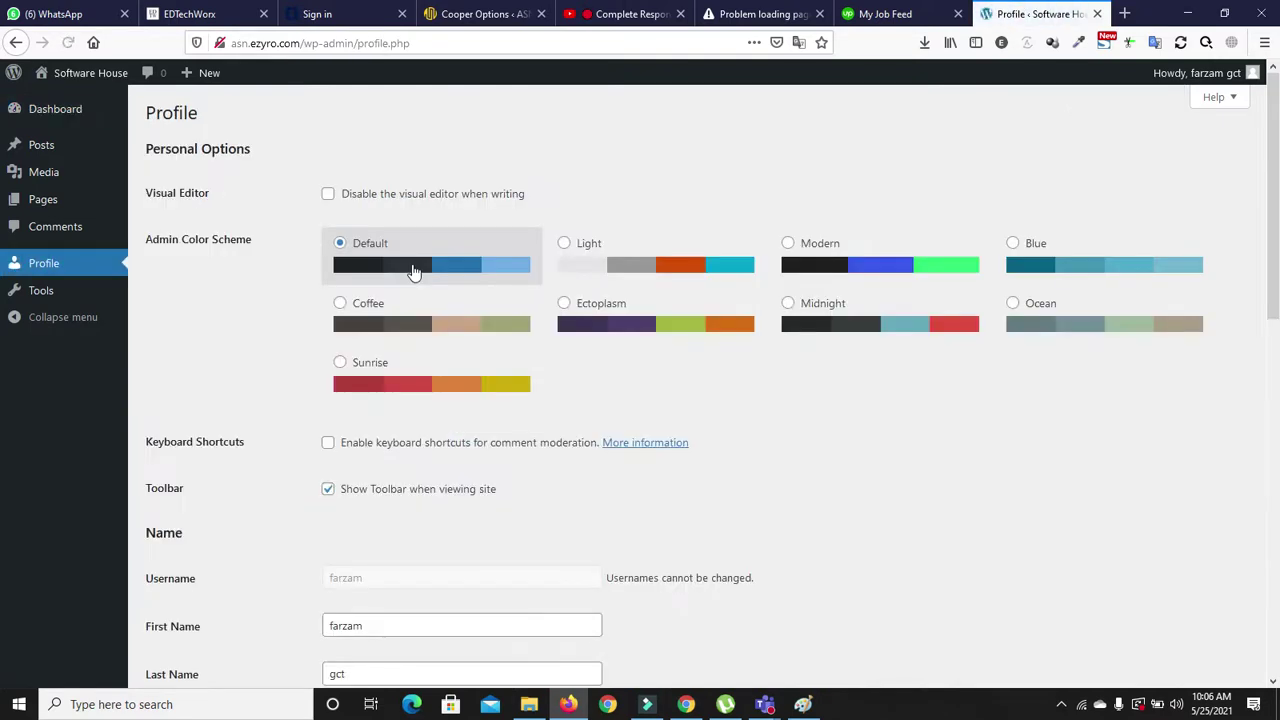
# Keep the current public display name on the editor's profile
pyautogui.moveTo(1272, 210); pyautogui.dragTo(1274, 497)
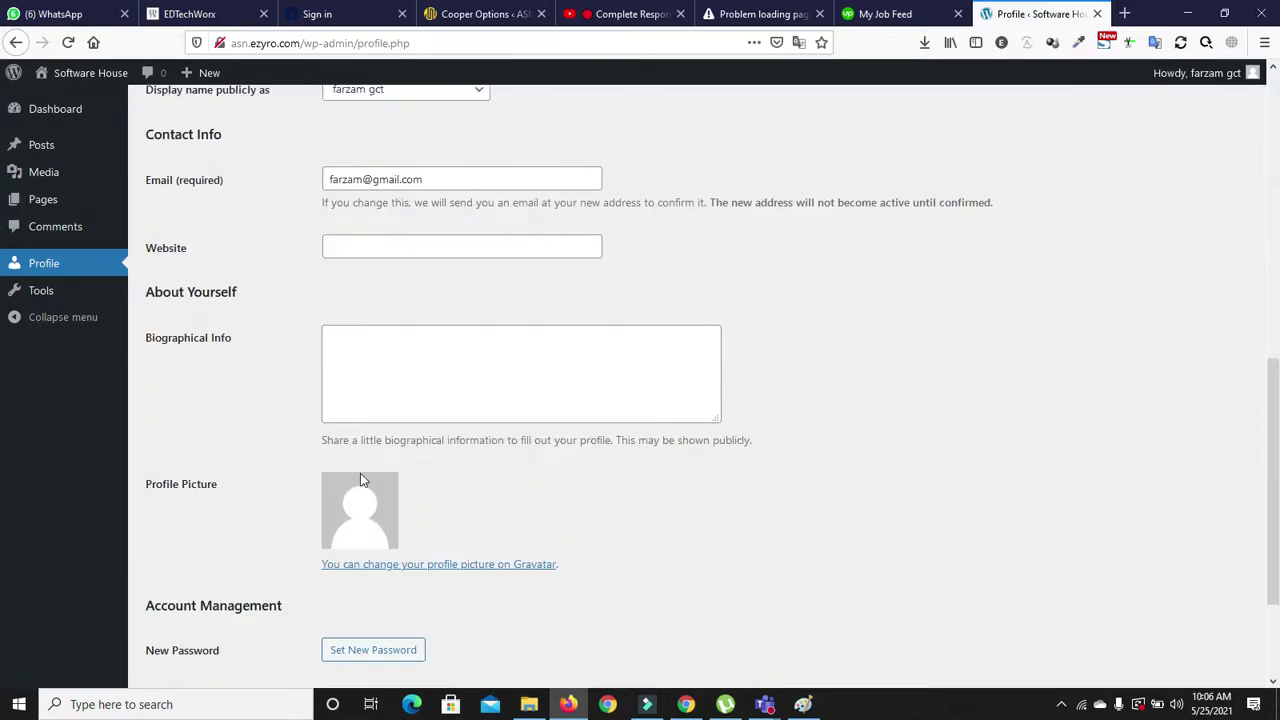
pyautogui.scroll(3, 6, 328)
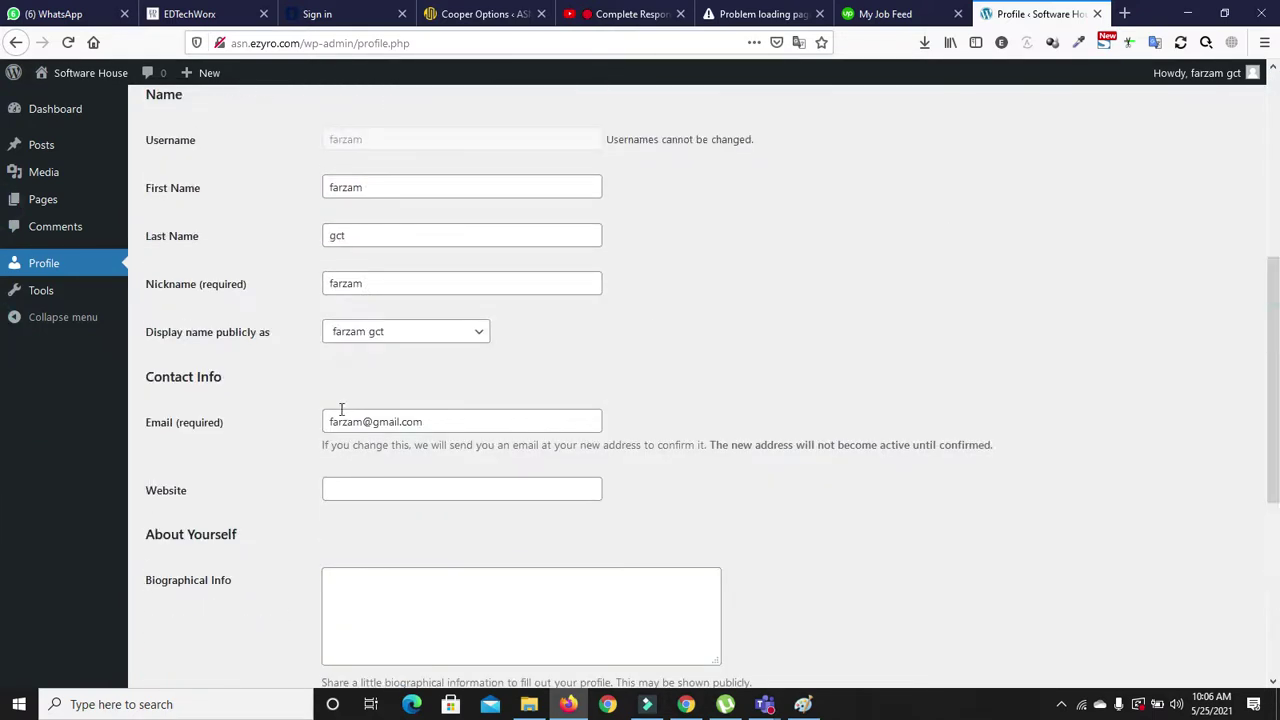
pyautogui.click(429, 332)
pyautogui.click(432, 336)
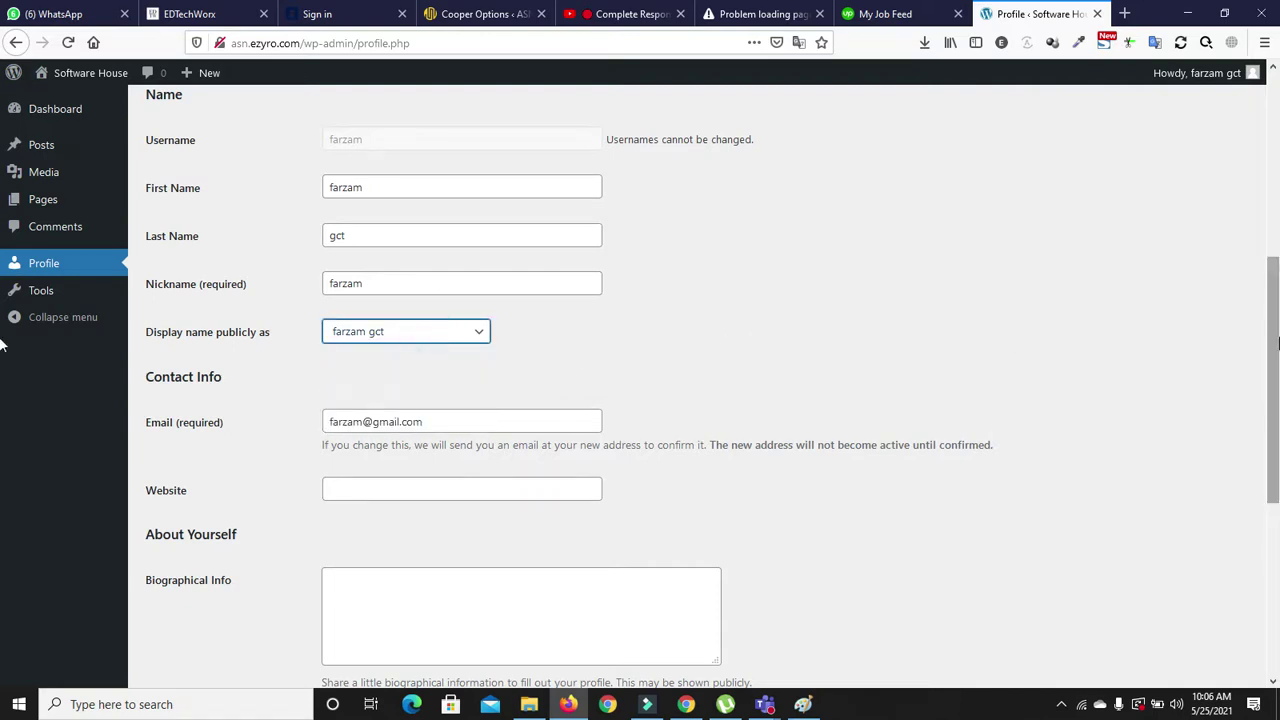
# Log out of the editor account from the Howdy menu
pyautogui.moveTo(1272, 340); pyautogui.dragTo(1250, 75)
pyautogui.moveTo(1213, 78)
pyautogui.click(1145, 170)
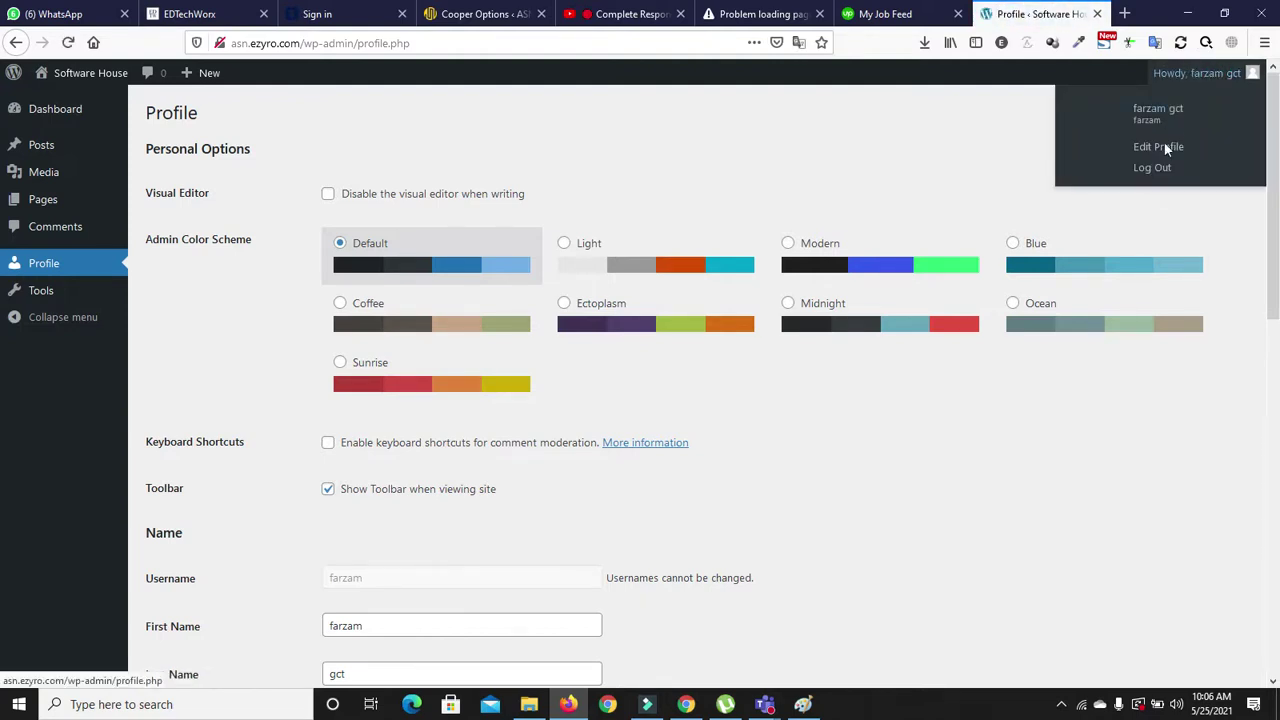
pyautogui.click(1153, 172)
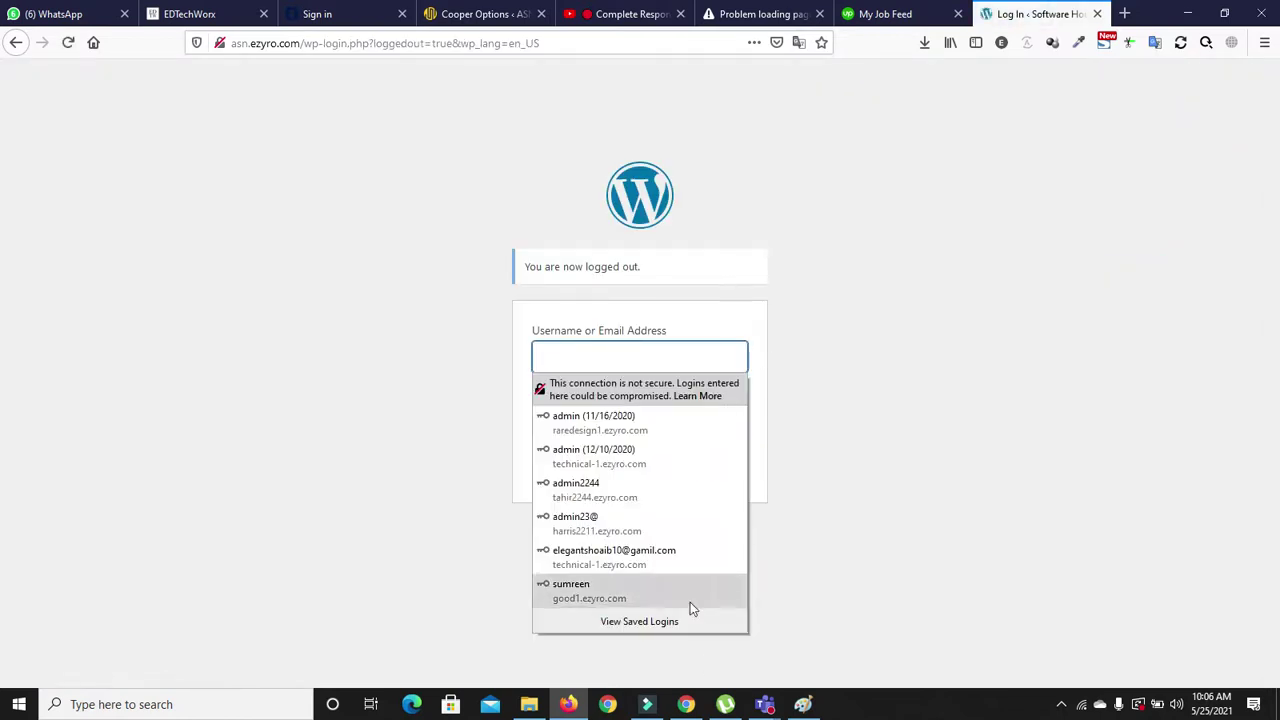
# Return to the admin Chrome window, note the Editor role, and open Tools > Available Tools
pyautogui.moveTo(686, 704)
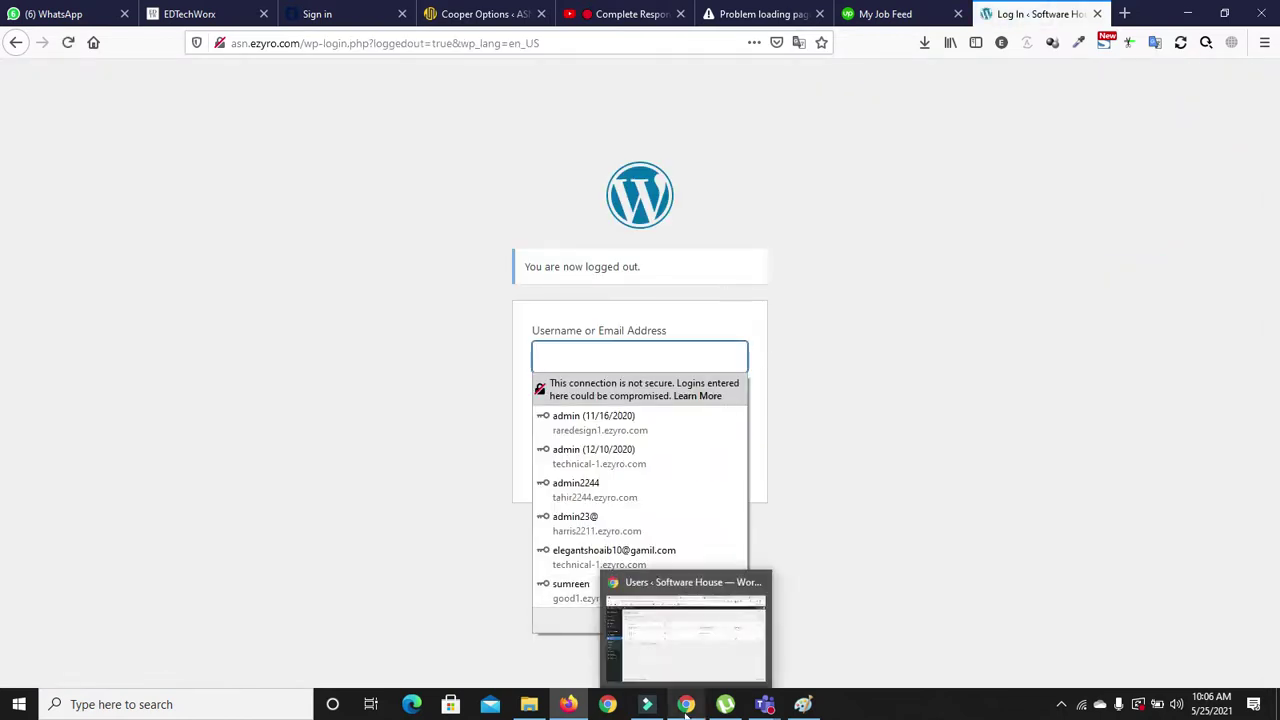
pyautogui.click(686, 630)
pyautogui.moveTo(334, 318)
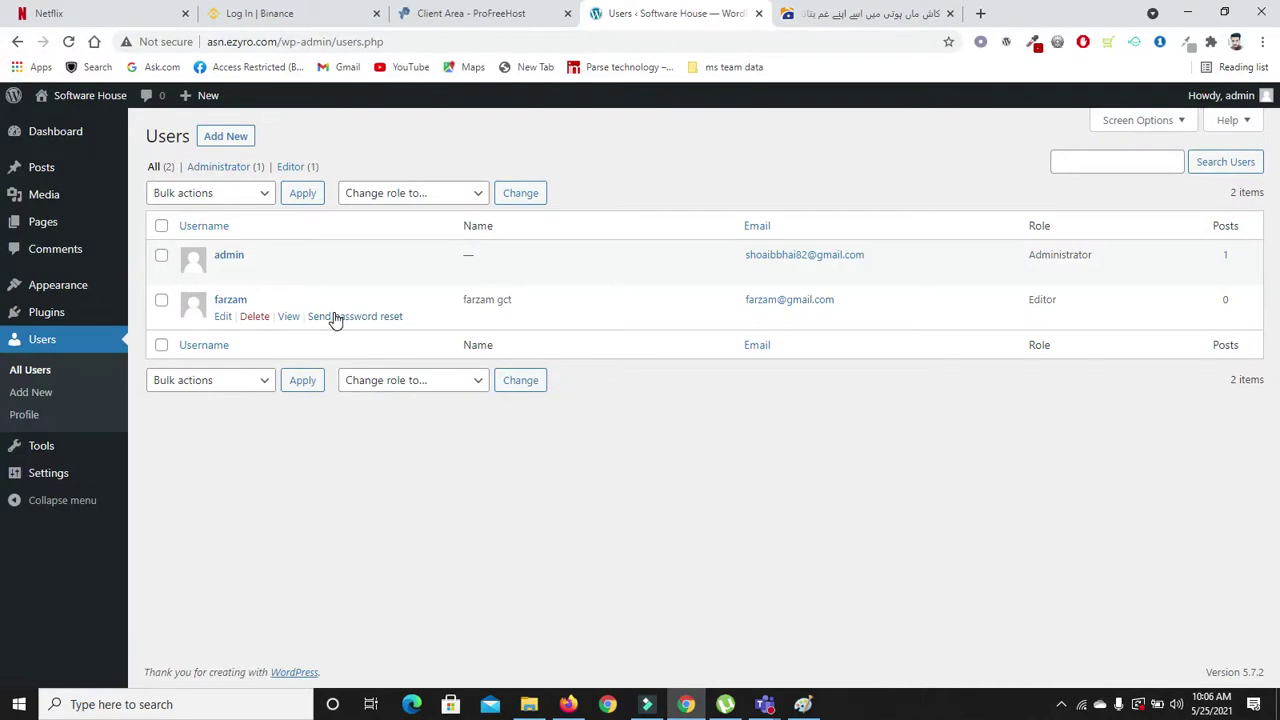
pyautogui.moveTo(1029, 299); pyautogui.dragTo(1060, 304)
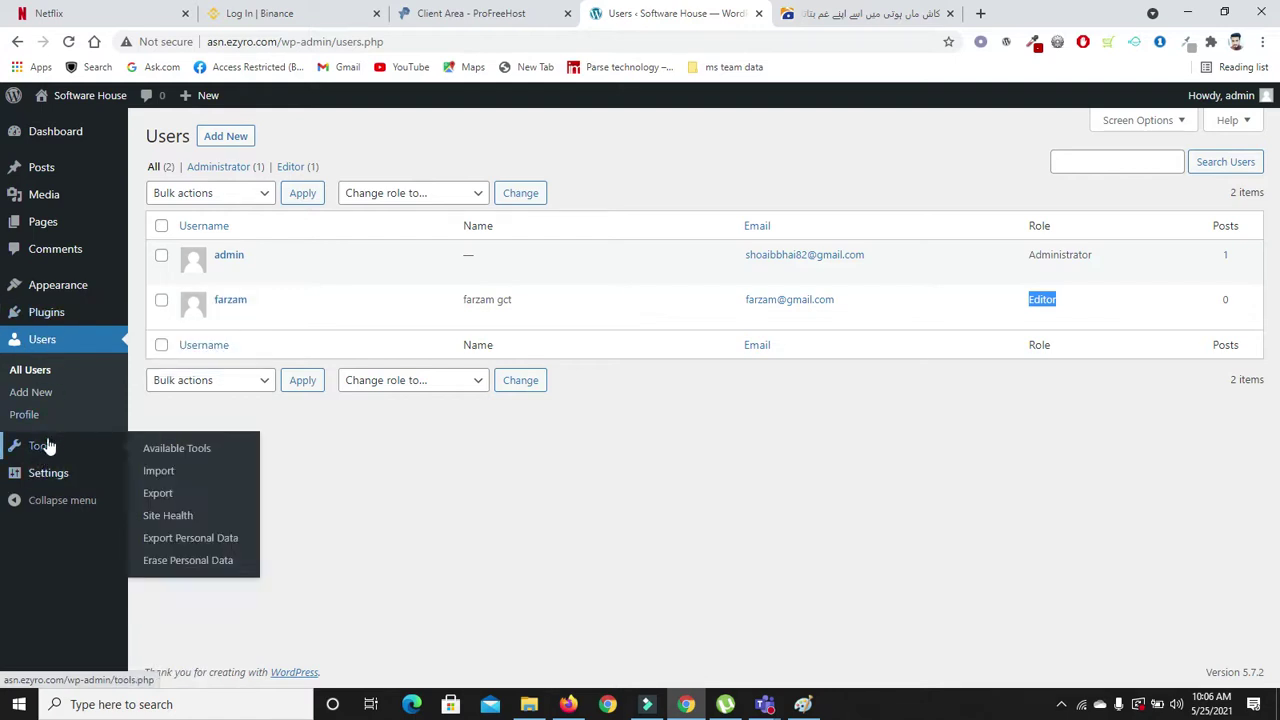
pyautogui.click(42, 446)
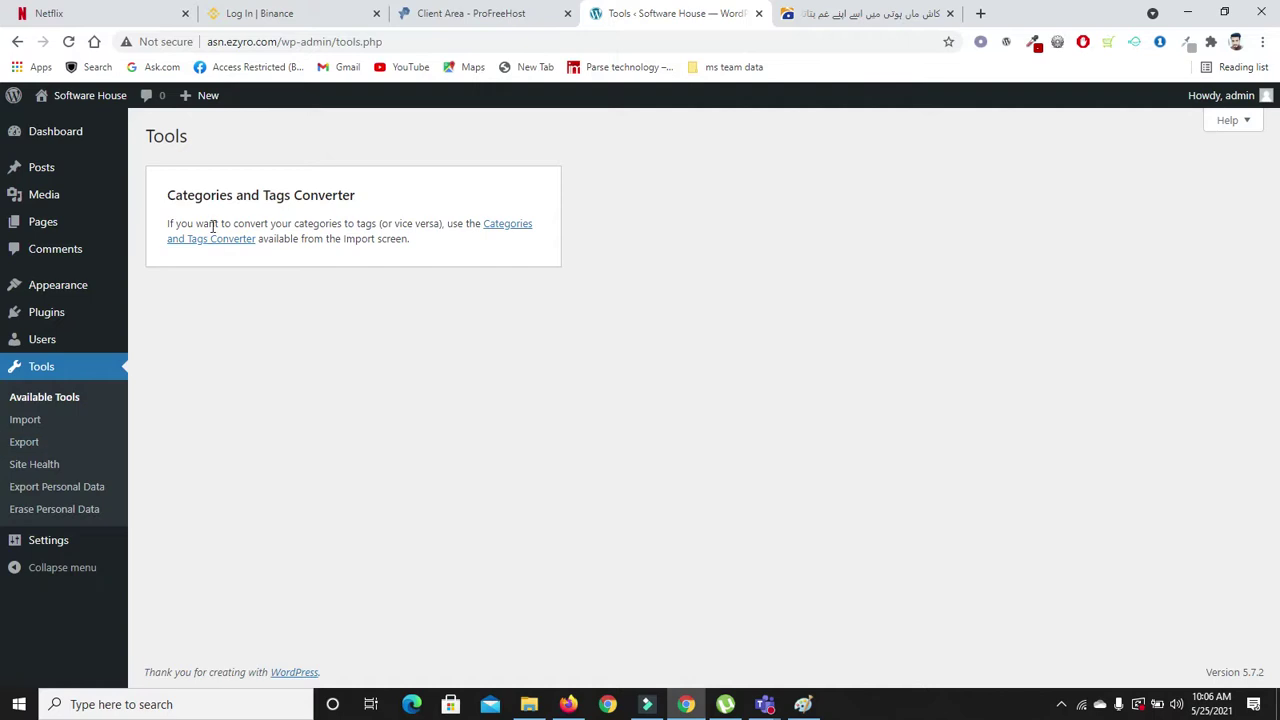
pyautogui.click(44, 400)
# View Tools > Import, then the Site Health status page
pyautogui.click(24, 423)
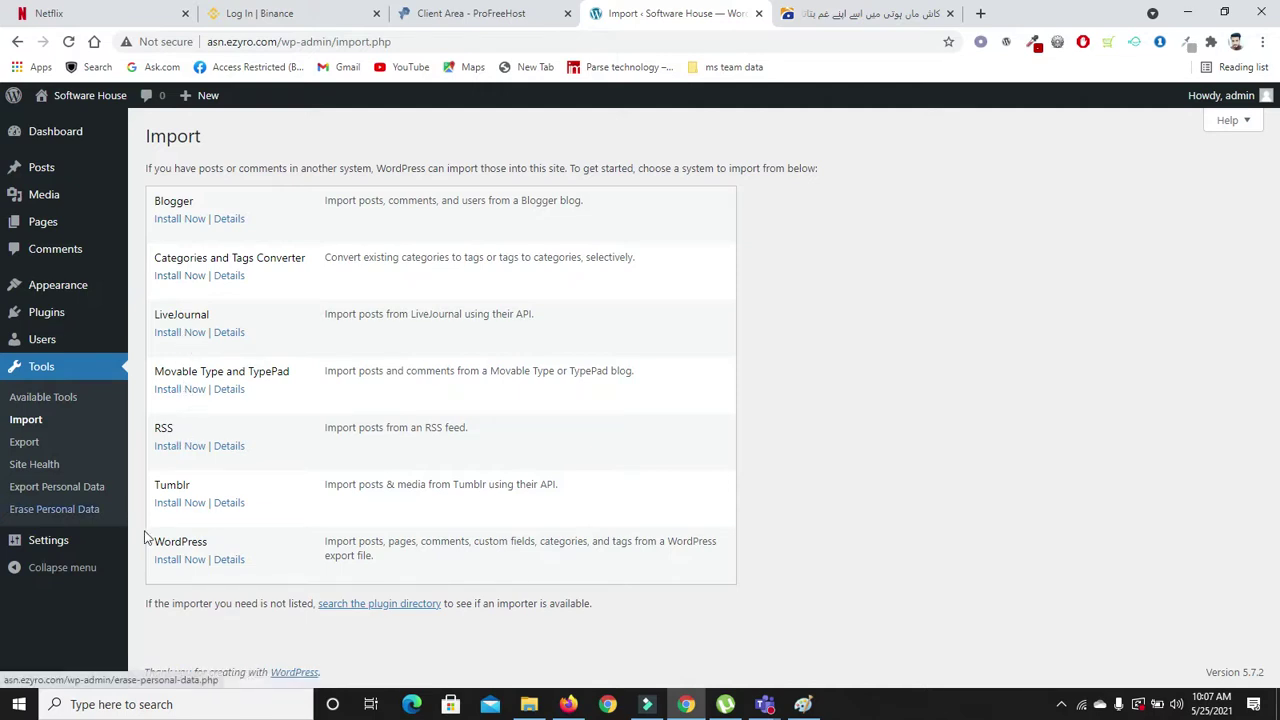
pyautogui.click(33, 467)
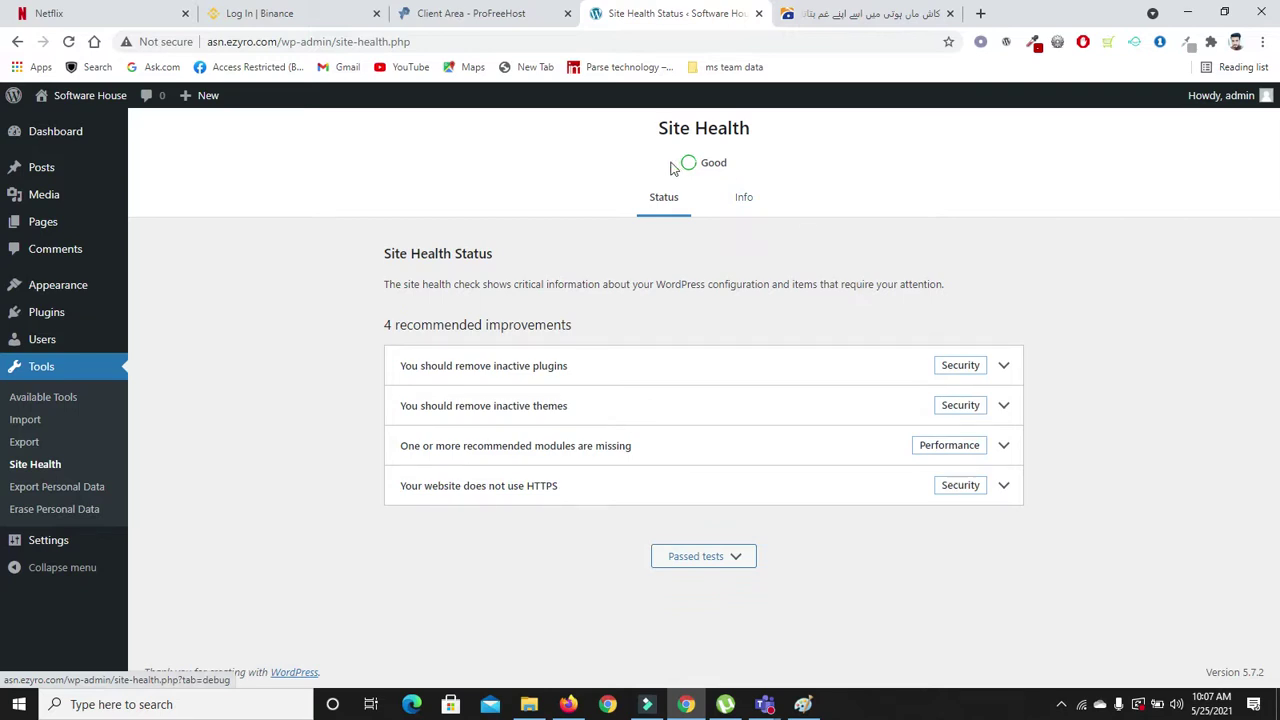
# Show the Site Health Info tab and scroll through its configuration sections
pyautogui.click(752, 202)
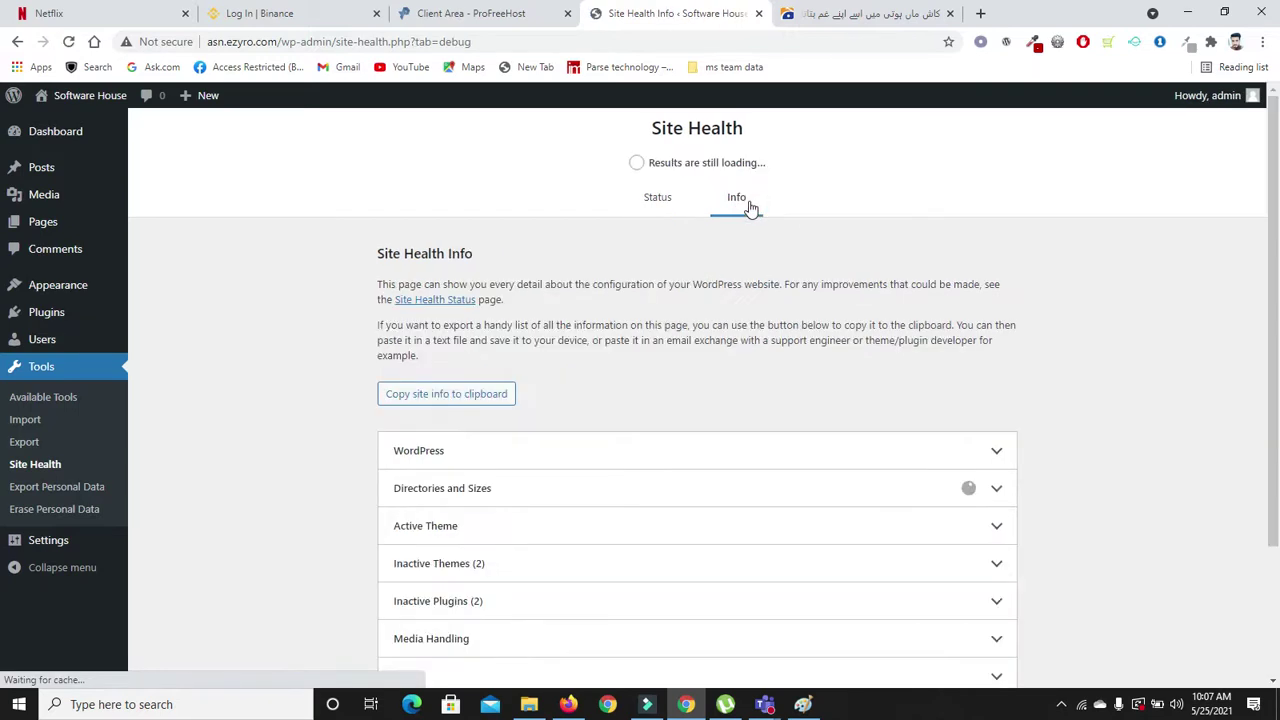
pyautogui.scroll(-2, 985, 287)
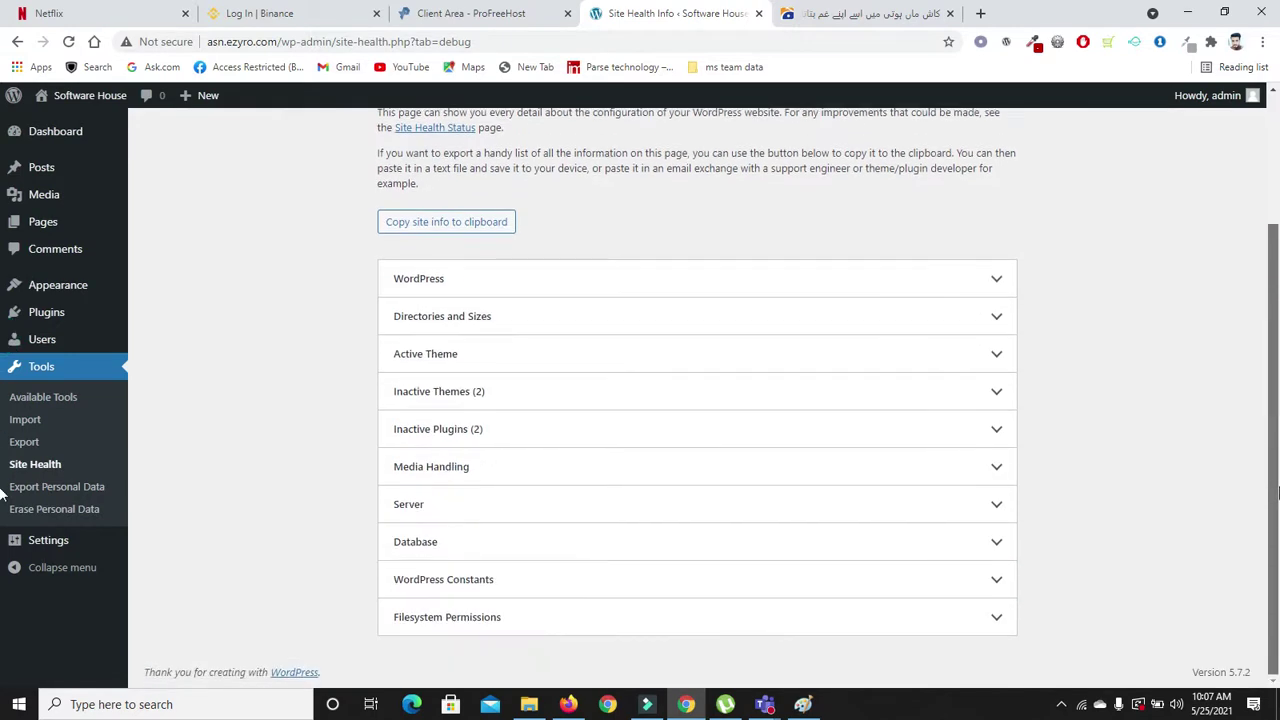
pyautogui.scroll(2, 966, 124)
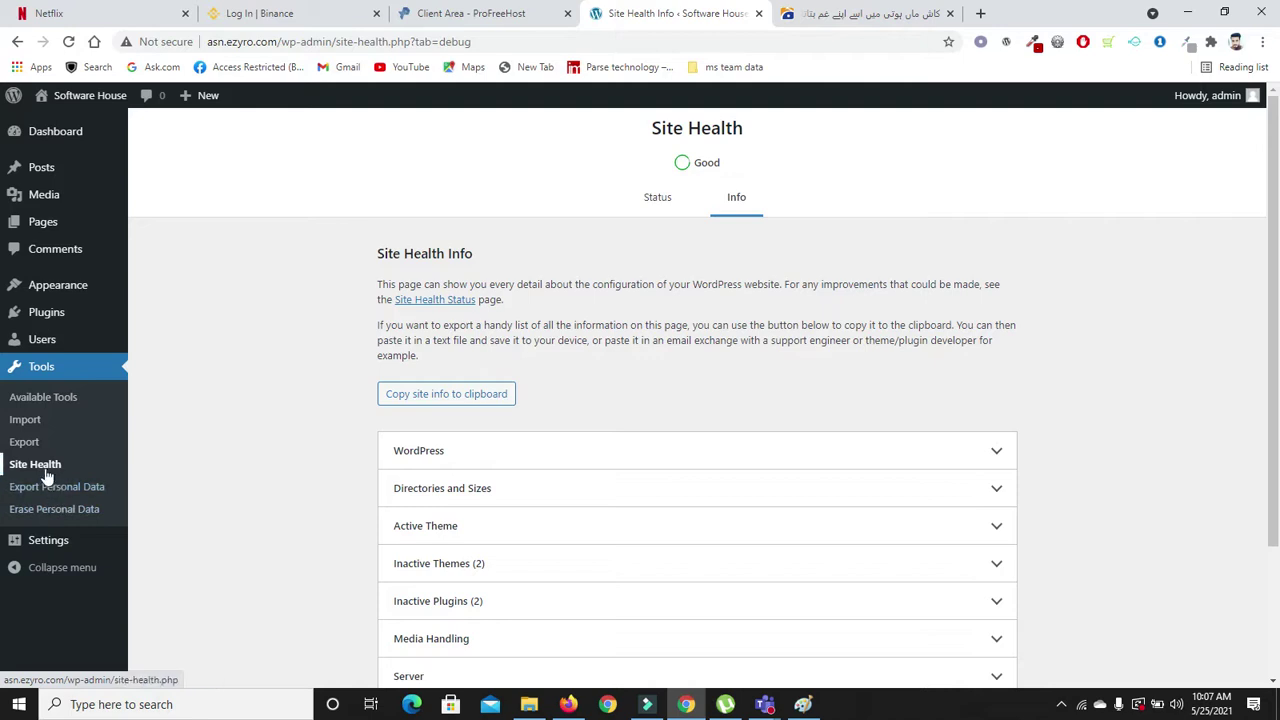
pyautogui.moveTo(50, 540)
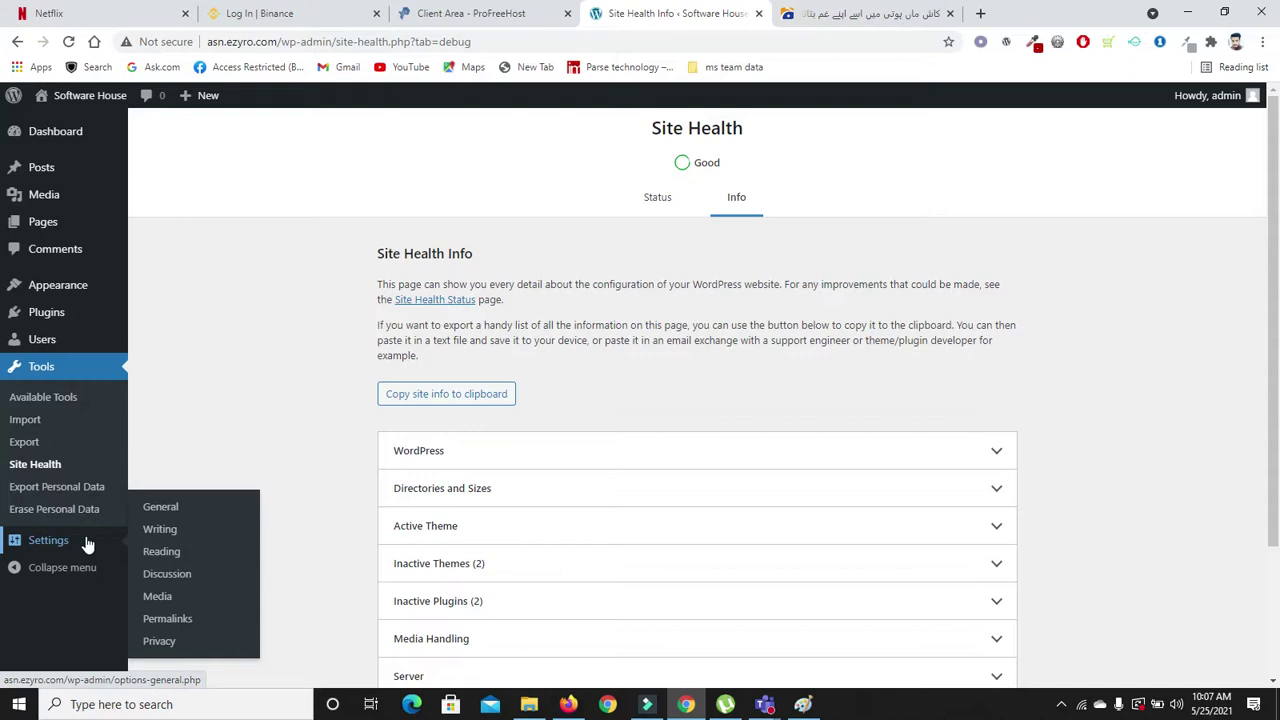
# Open General Settings and change the Site Title to ASN
pyautogui.click(165, 509)
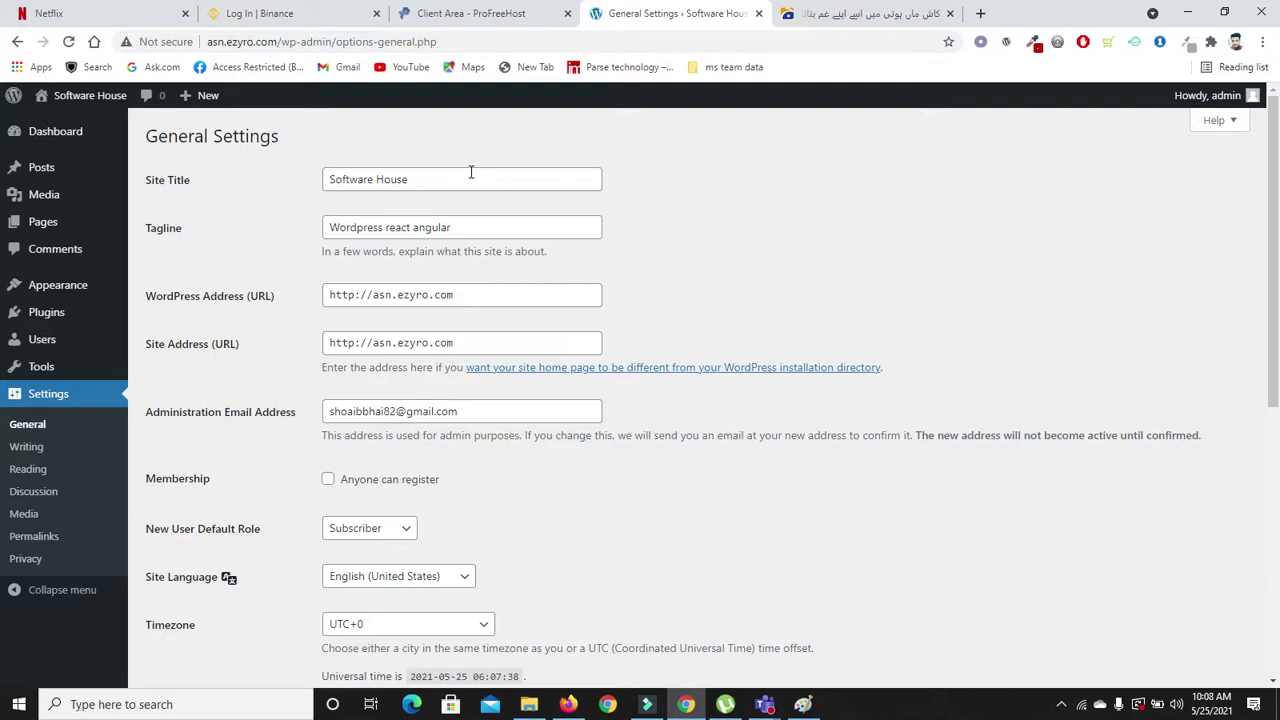
pyautogui.click(471, 173)
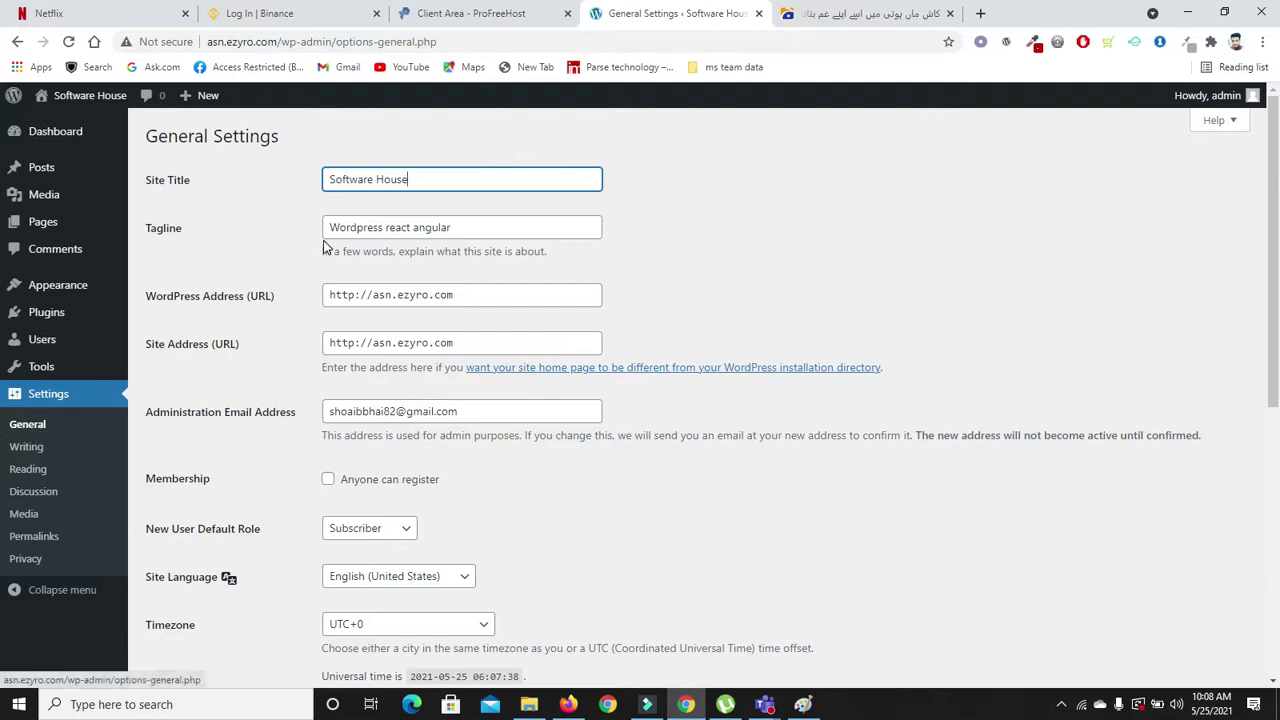
pyautogui.click(414, 178)
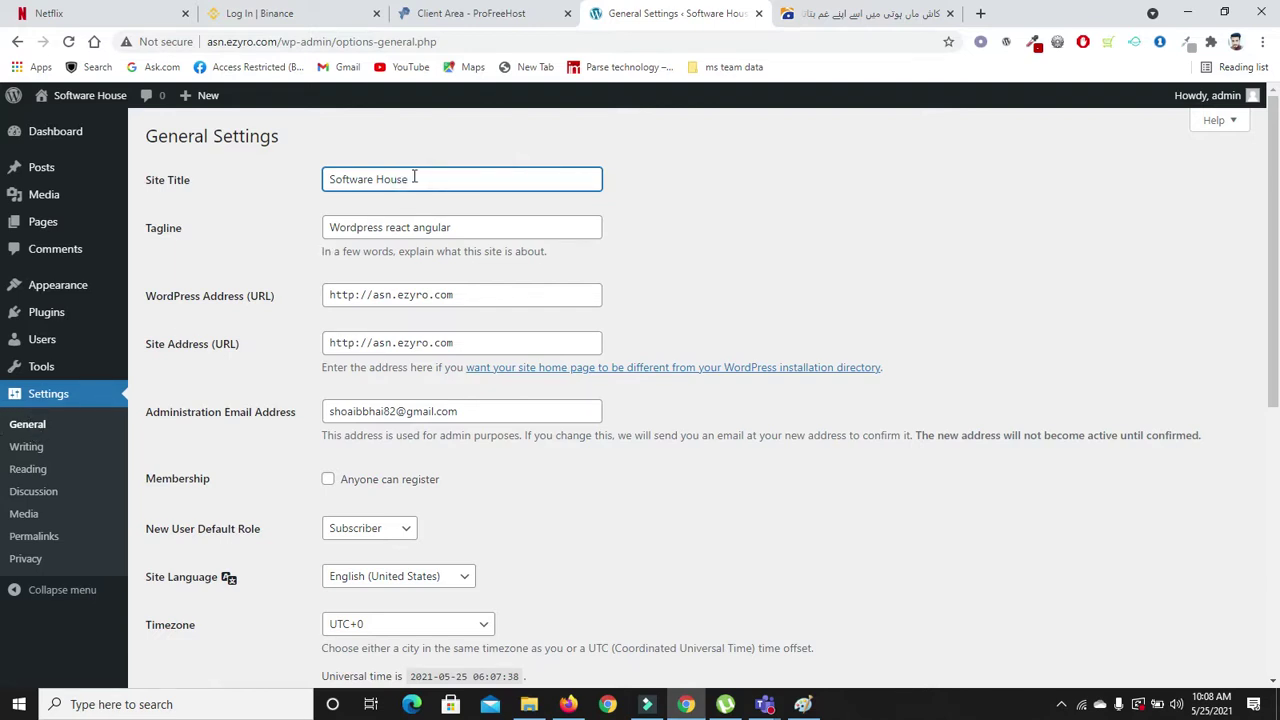
pyautogui.press('BackSpace')
pyautogui.press('BackSpace')
pyautogui.press('BackSpace')
pyautogui.press('BackSpace')
pyautogui.press('BackSpace')
pyautogui.press('BackSpace')
pyautogui.press('BackSpace')
pyautogui.press('BackSpace')
pyautogui.press('BackSpace')
pyautogui.press('BackSpace')
pyautogui.press('BackSpace')
pyautogui.press('BackSpace')
pyautogui.press('BackSpace')
pyautogui.press('BackSpace')
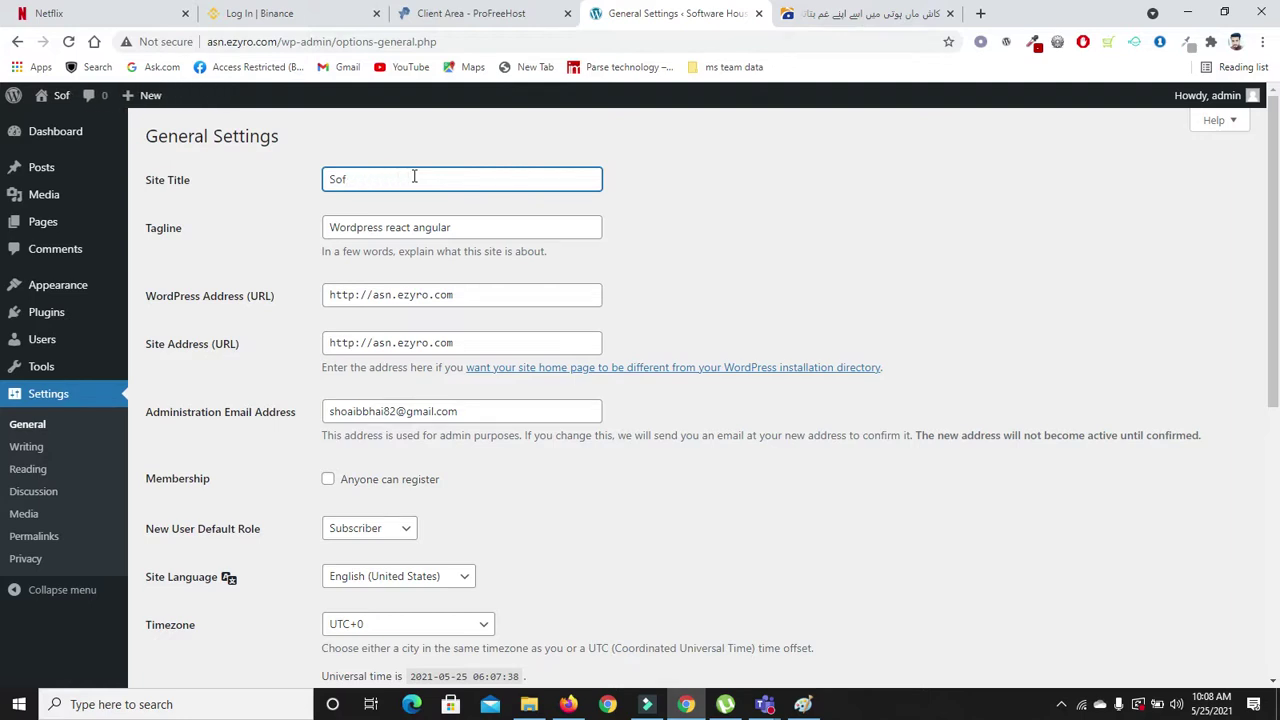
pyautogui.write('Asn')
pyautogui.press('BackSpace')
pyautogui.press('BackSpace')
pyautogui.write('SN')
# Correct the tagline to 'Wordpress React Angular JS'
pyautogui.click(390, 227)
pyautogui.press('BackSpace')
pyautogui.write('R')
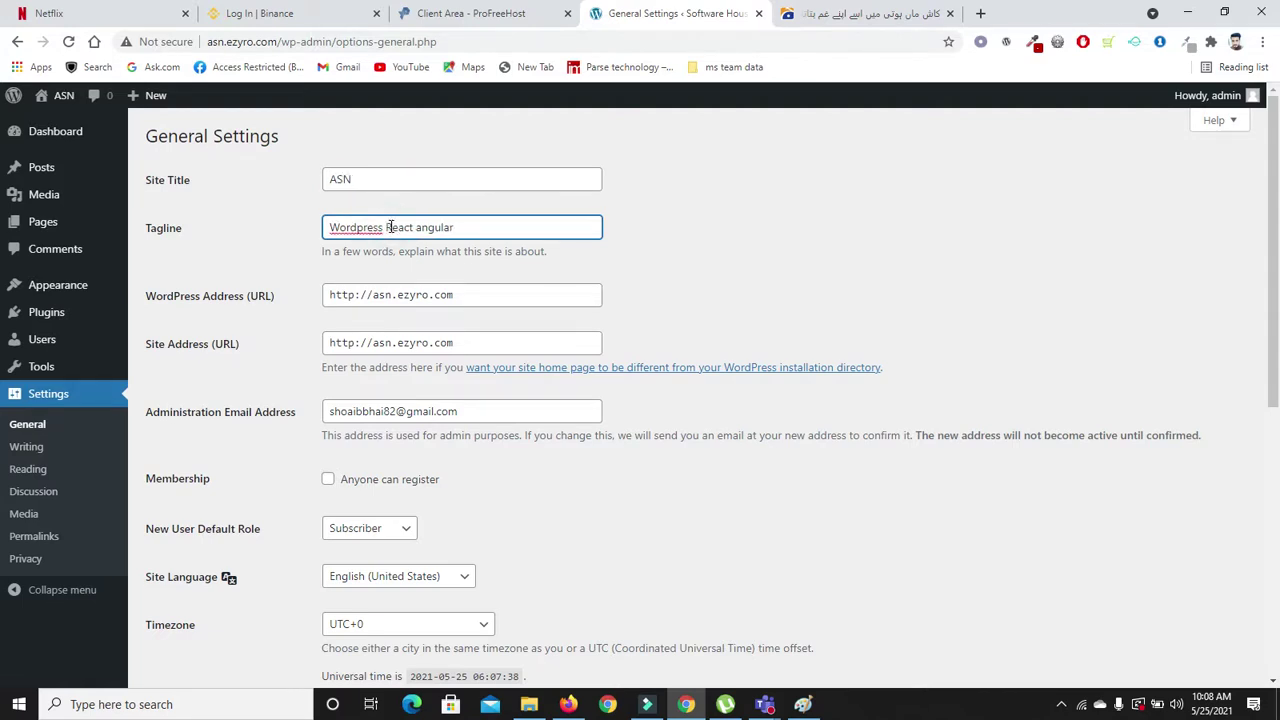
pyautogui.click(423, 227)
pyautogui.press('BackSpace')
pyautogui.write('A')
pyautogui.press('BackSpace')
pyautogui.press('BackSpace')
pyautogui.write('s')
pyautogui.moveTo(334, 294)
pyautogui.mouseDown()
pyautogui.moveTo(478, 290)
pyautogui.moveTo(330, 291)
pyautogui.mouseUp()
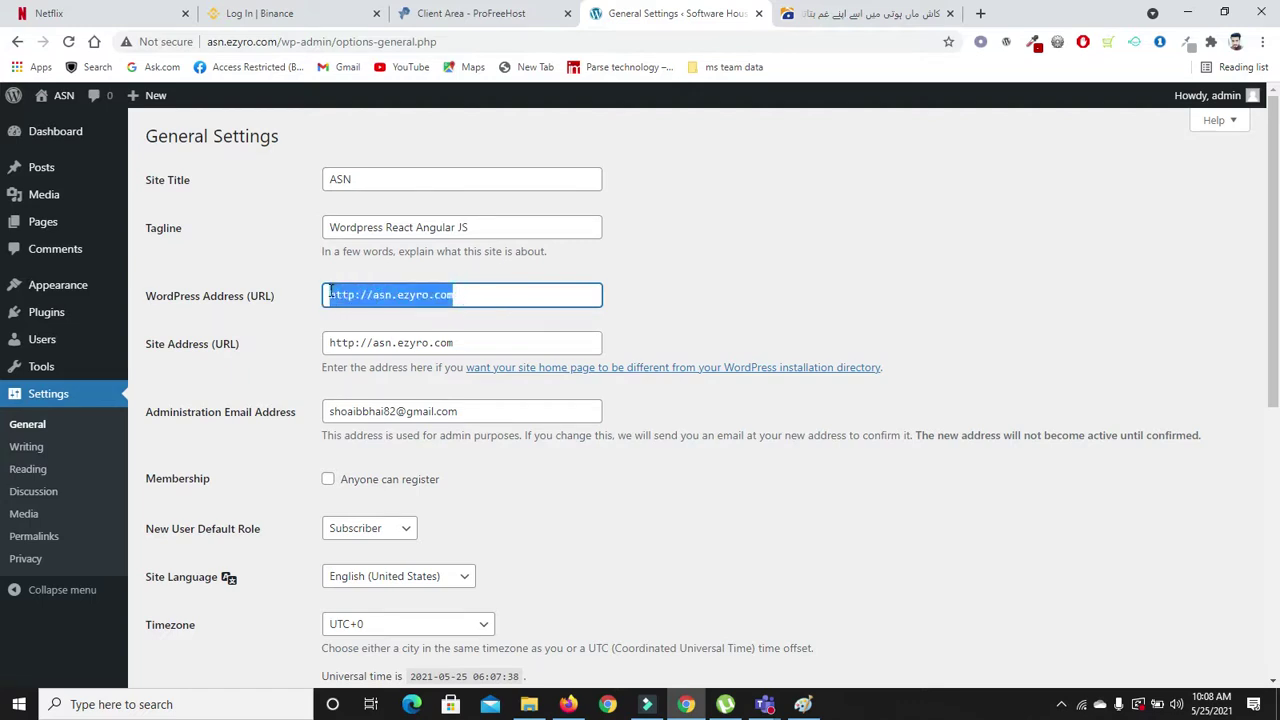
pyautogui.moveTo(456, 344); pyautogui.dragTo(300, 331)
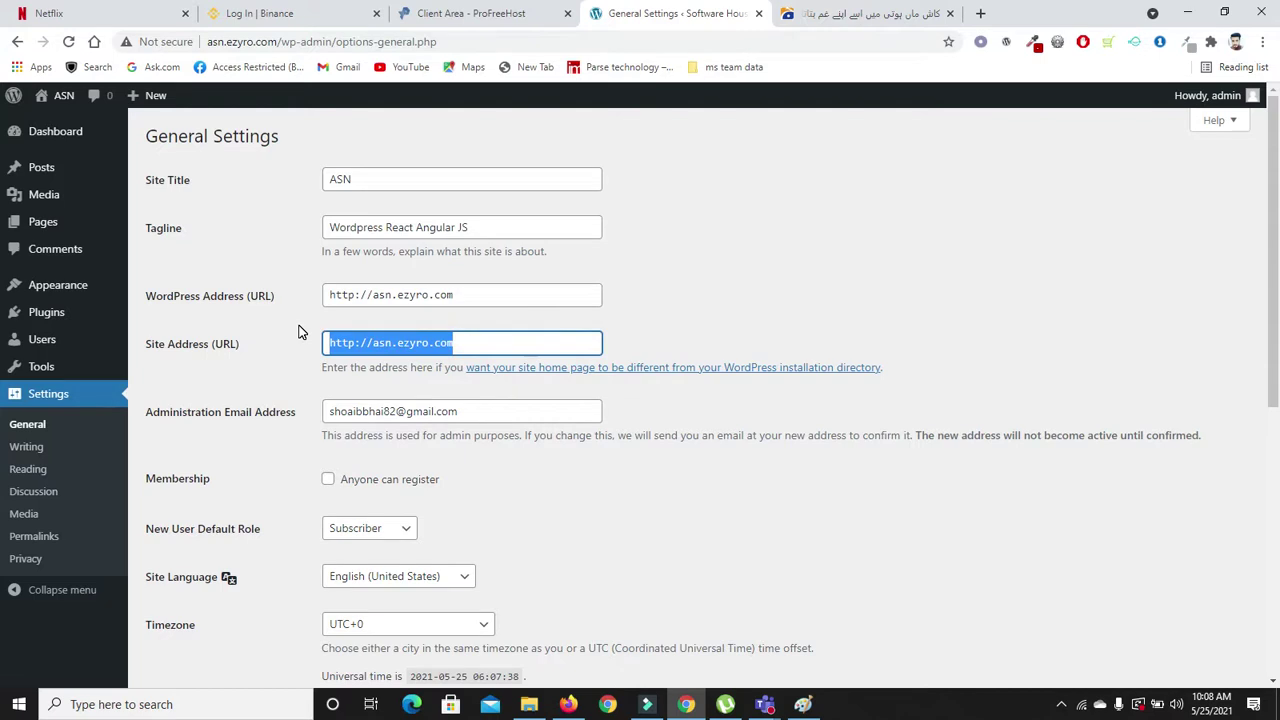
pyautogui.click(470, 345)
pyautogui.moveTo(374, 340); pyautogui.dragTo(474, 340)
pyautogui.moveTo(372, 294); pyautogui.dragTo(467, 291)
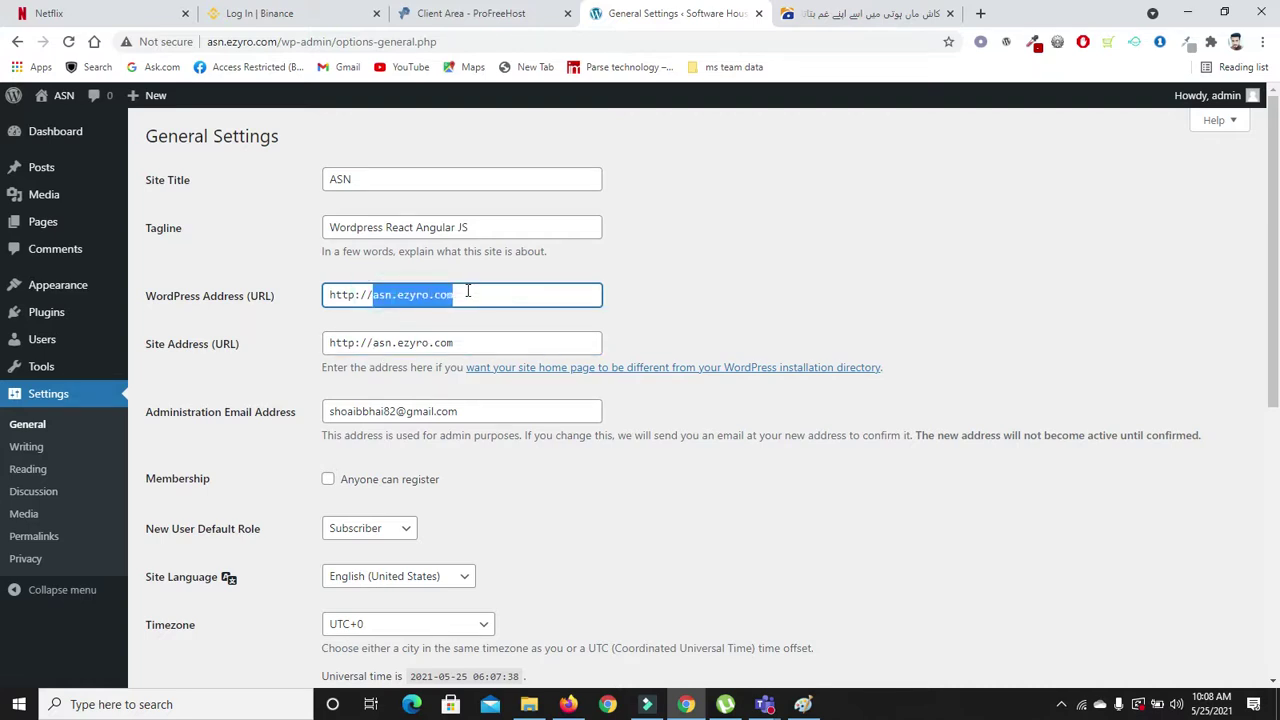
pyautogui.click(432, 296)
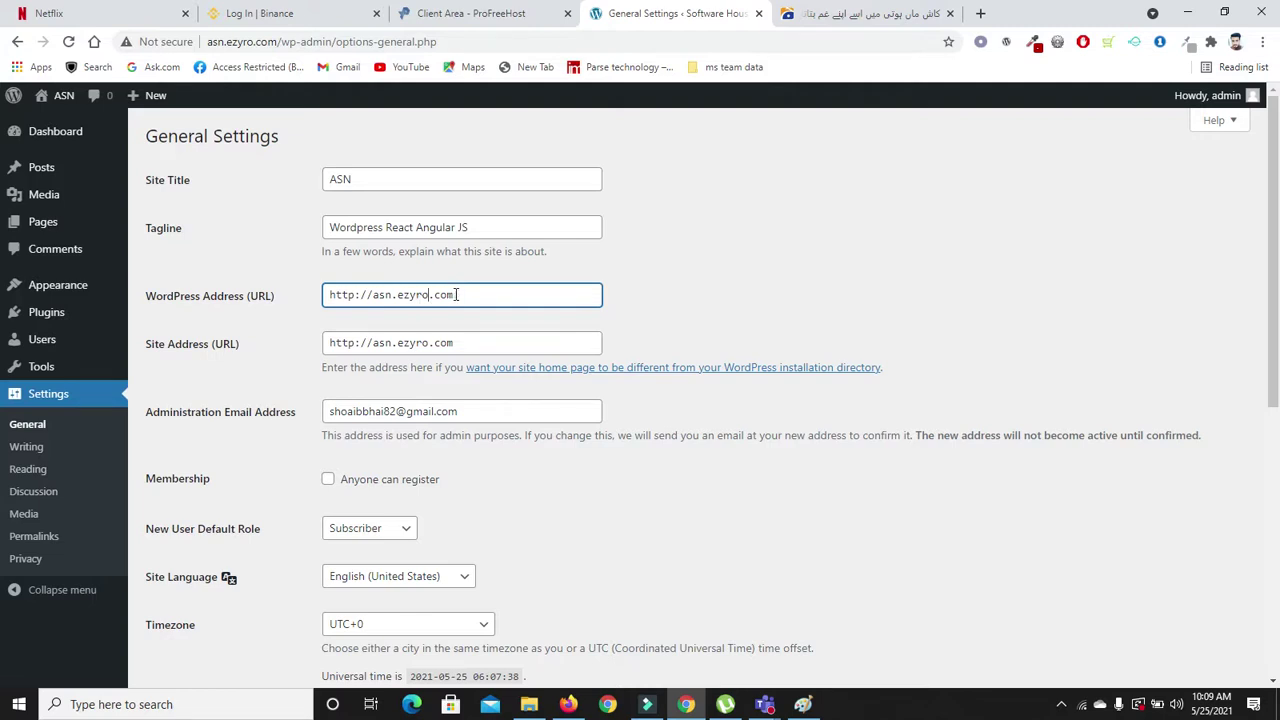
pyautogui.moveTo(466, 294); pyautogui.dragTo(326, 294)
pyautogui.moveTo(486, 340); pyautogui.dragTo(200, 334)
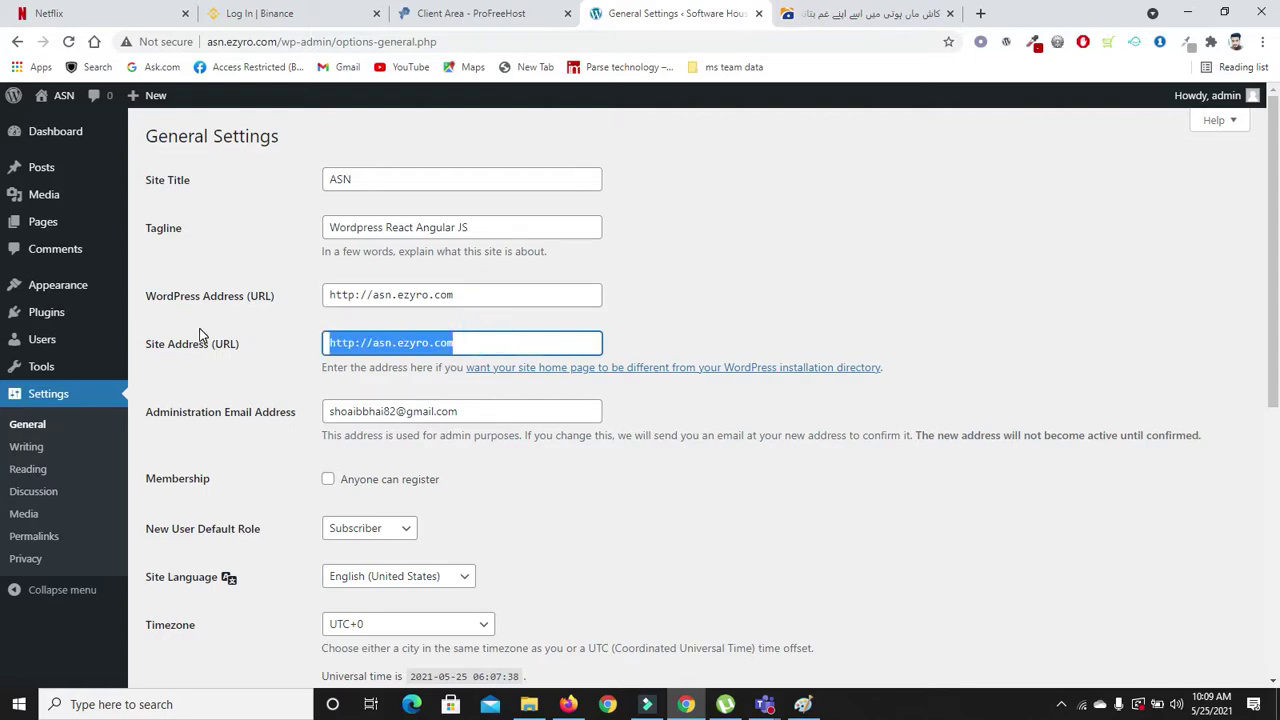
pyautogui.scroll(-2, 1069, 249)
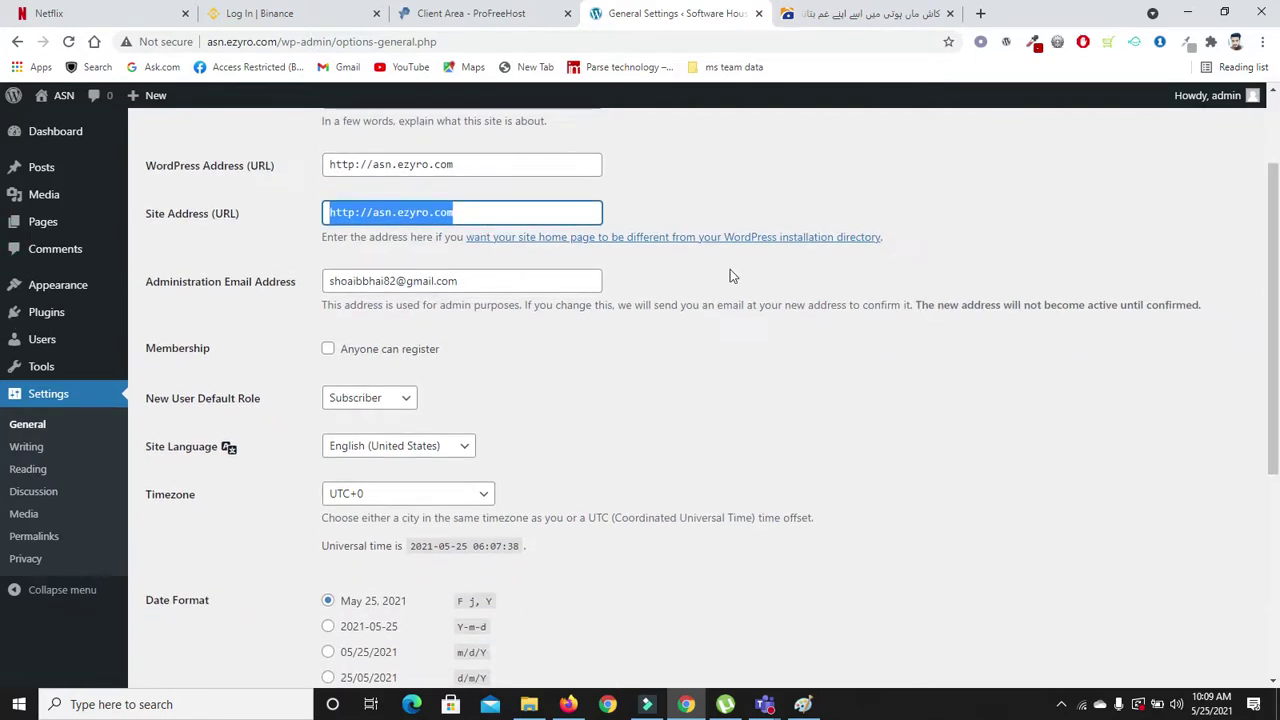
pyautogui.click(538, 281)
pyautogui.tripleClick(517, 280)
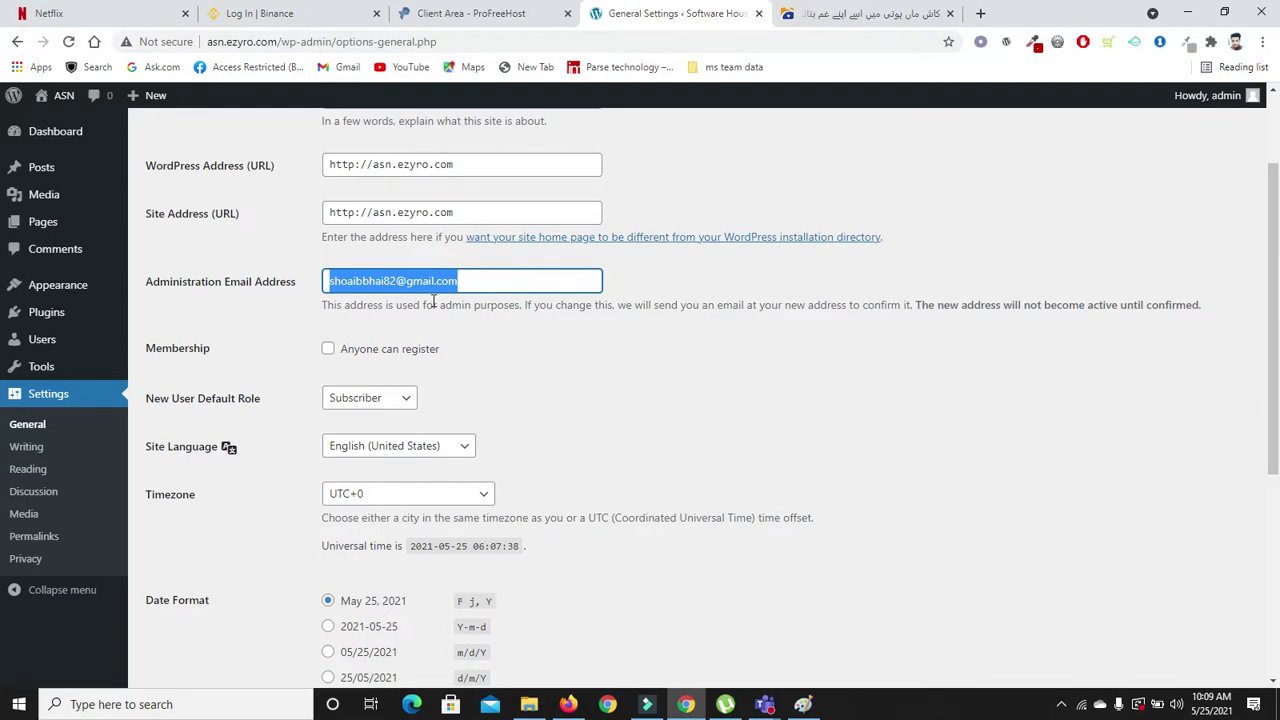
pyautogui.click(466, 286)
pyautogui.moveTo(466, 286); pyautogui.dragTo(270, 287)
pyautogui.click(460, 284)
pyautogui.doubleClick(464, 284)
pyautogui.scroll(-2, 1136, 254)
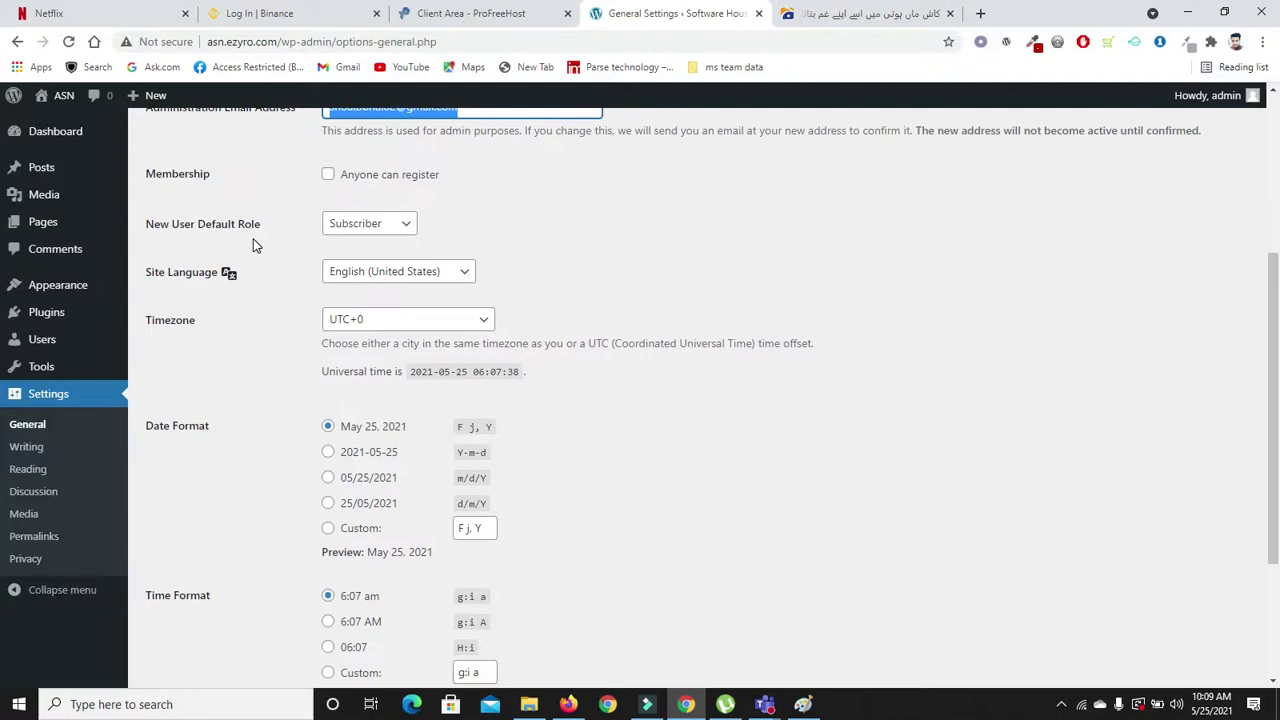
pyautogui.click(370, 225)
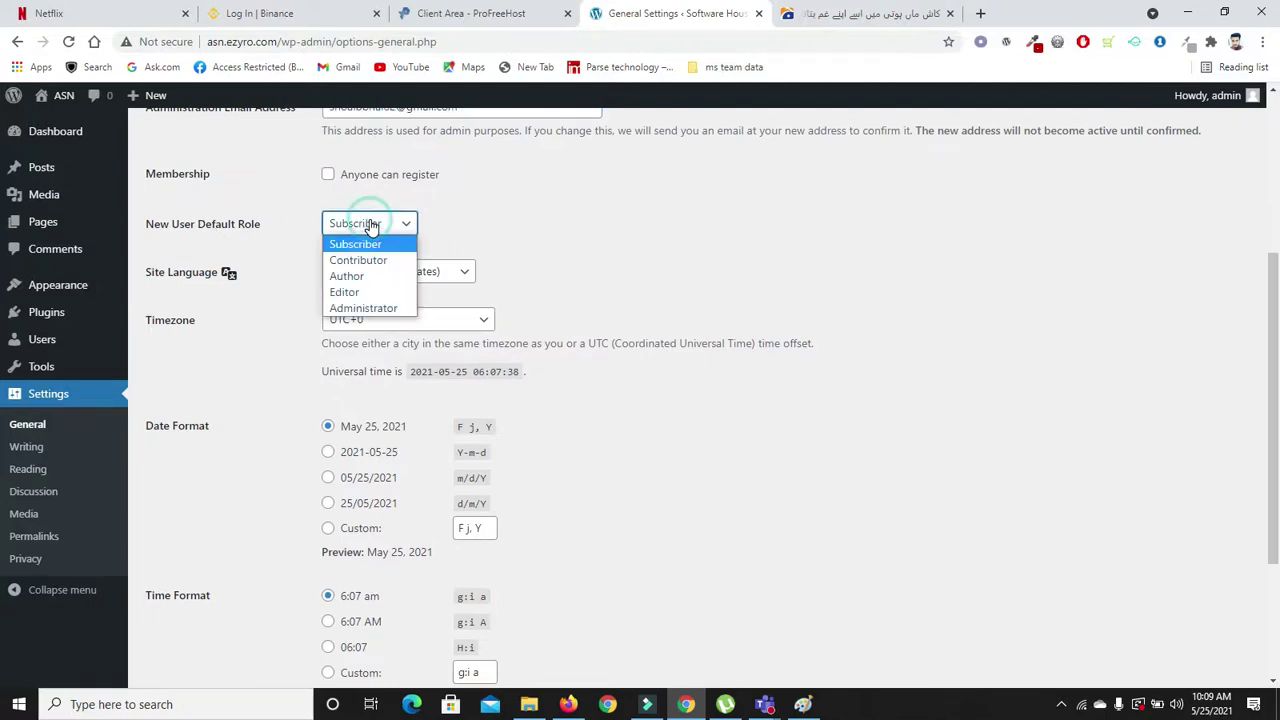
pyautogui.click(370, 225)
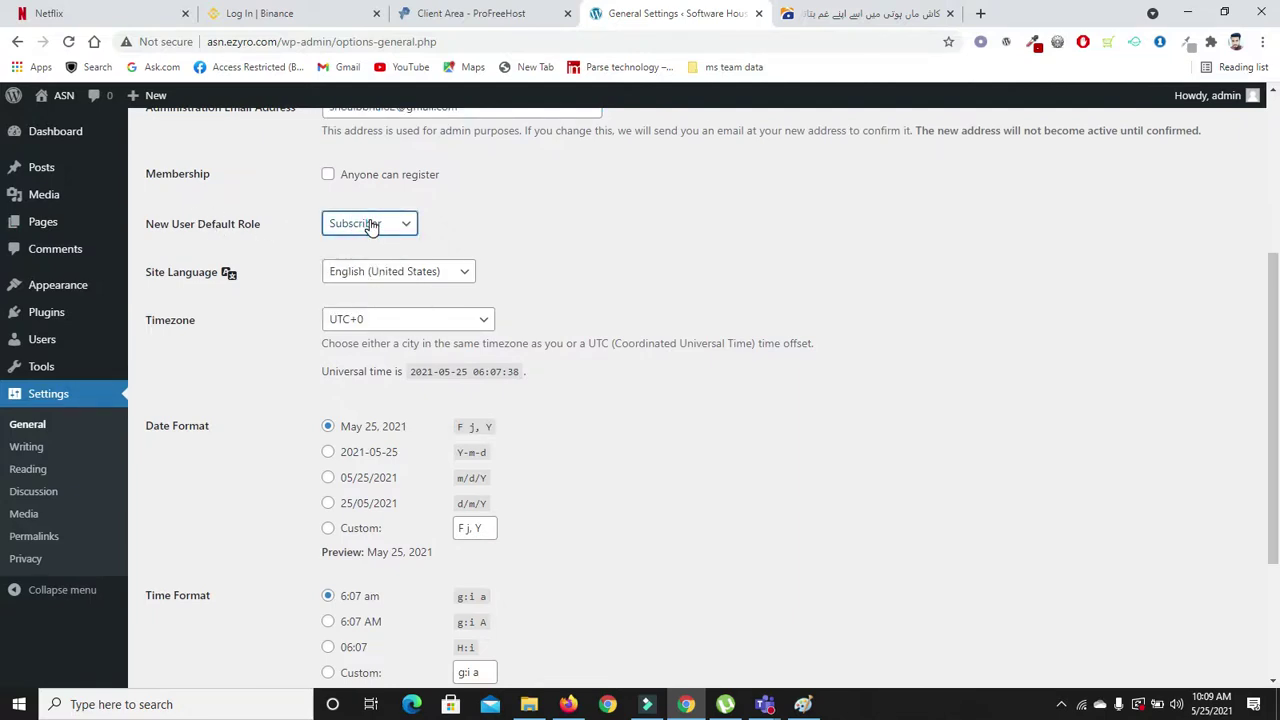
pyautogui.click(370, 225)
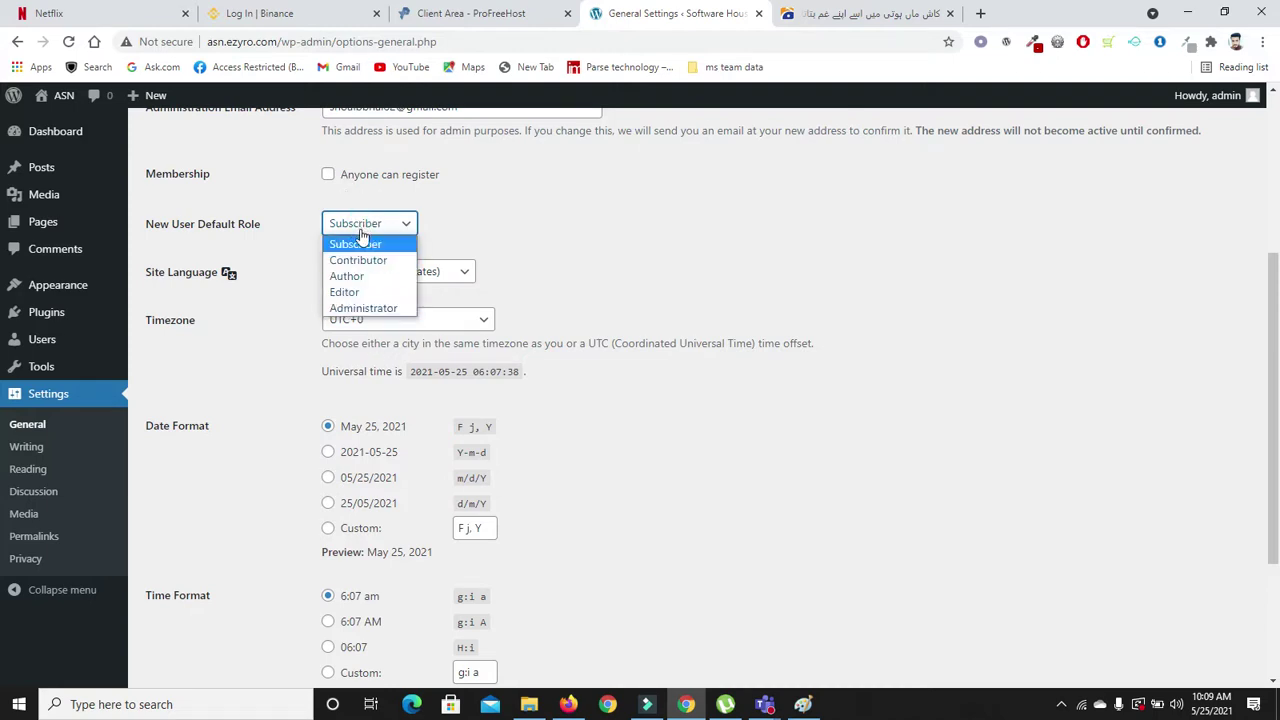
pyautogui.click(366, 245)
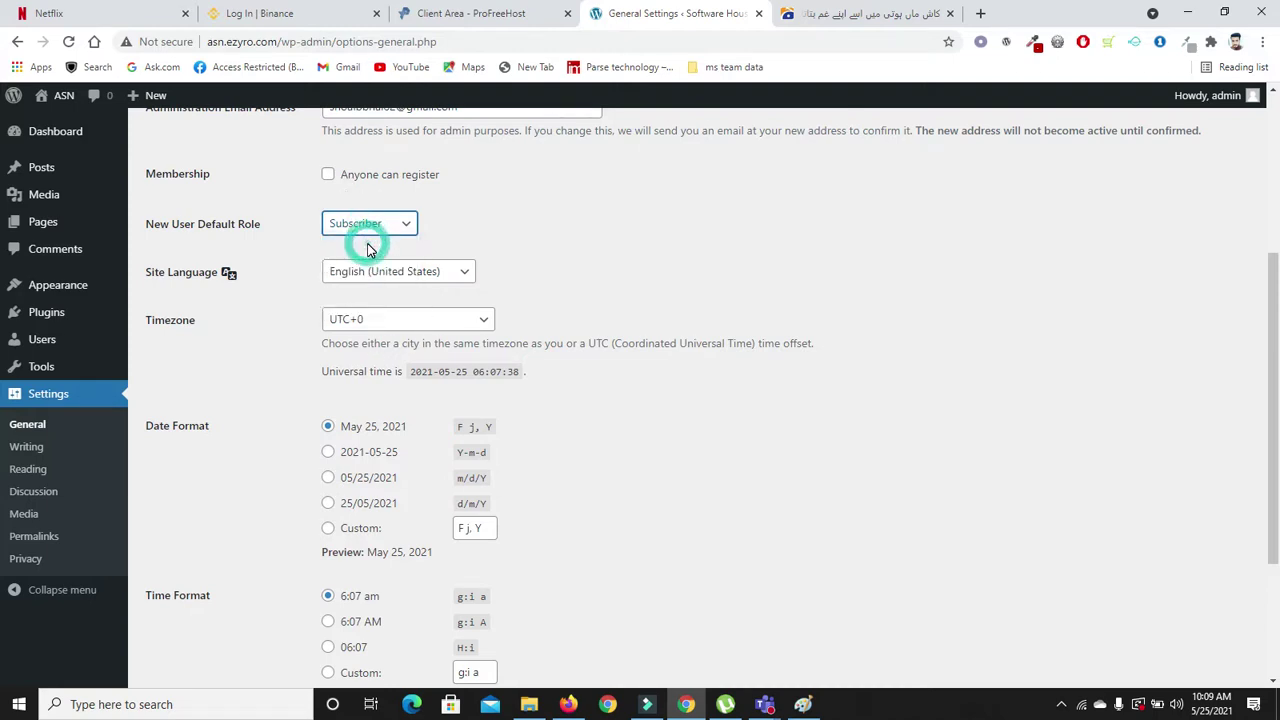
pyautogui.click(440, 274)
pyautogui.click(443, 274)
pyautogui.click(447, 325)
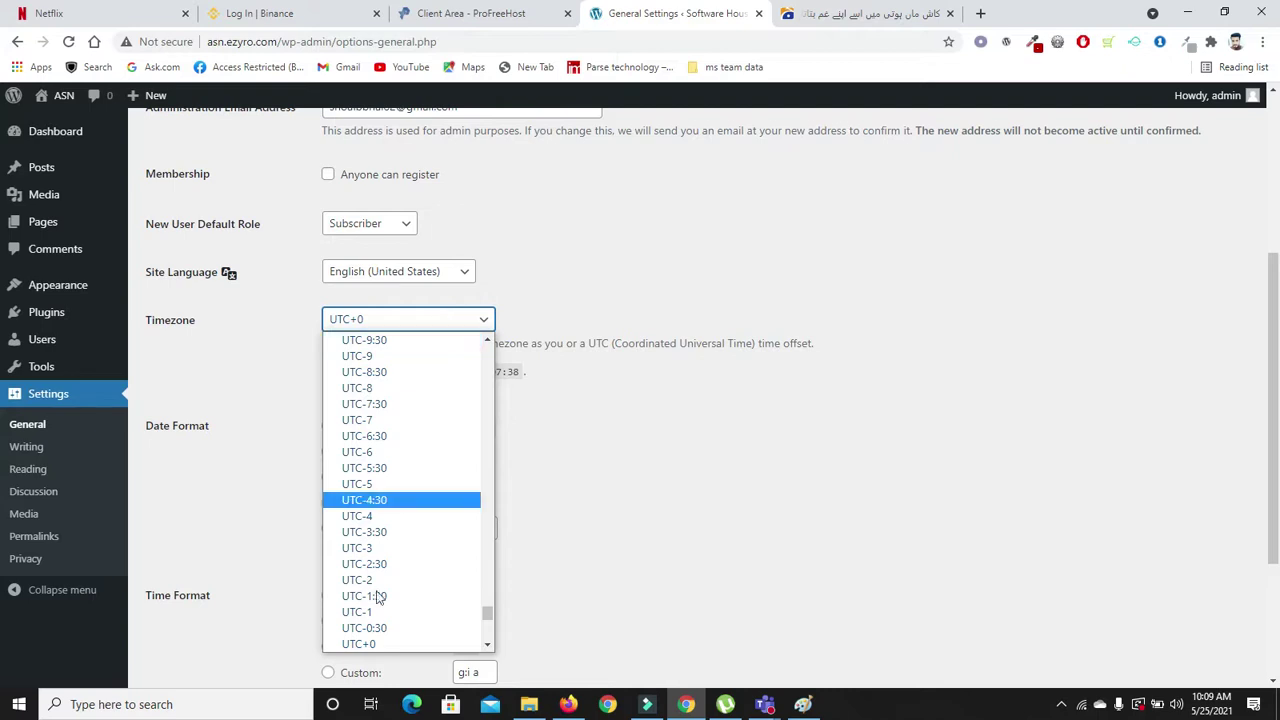
pyautogui.click(358, 645)
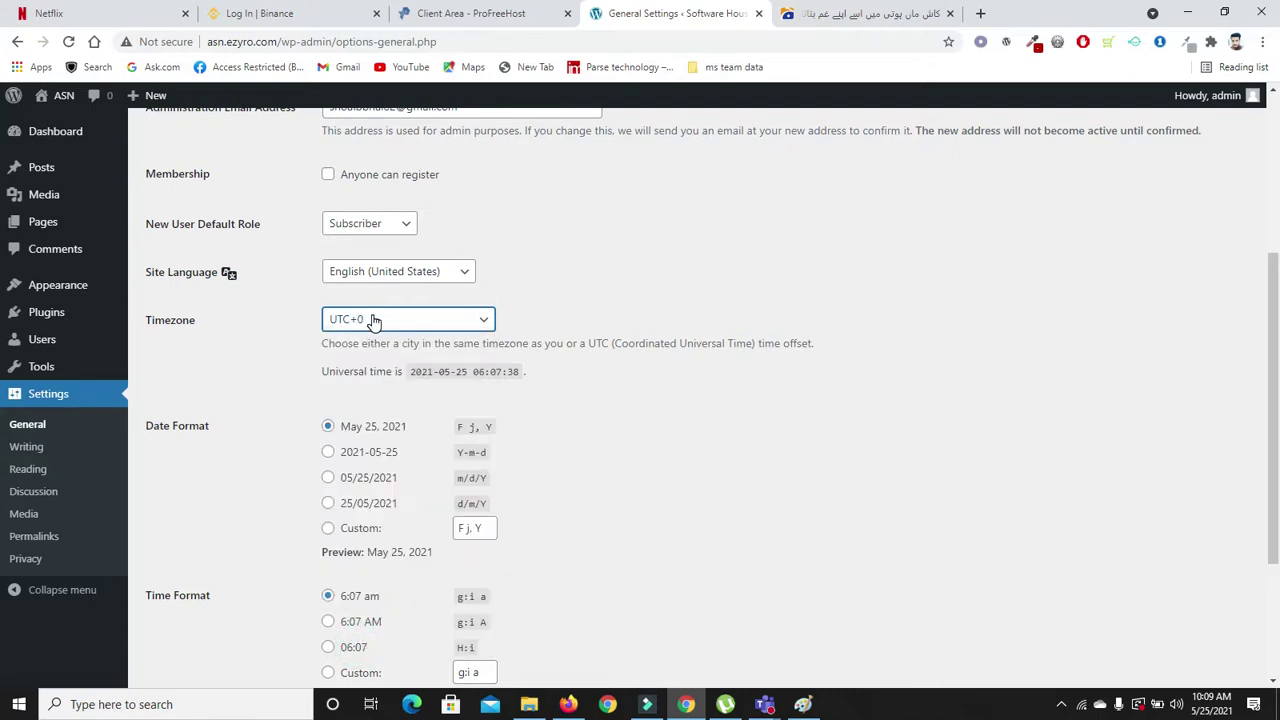
pyautogui.moveTo(1277, 337); pyautogui.dragTo(1277, 417)
pyautogui.scroll(-1, 634, 300)
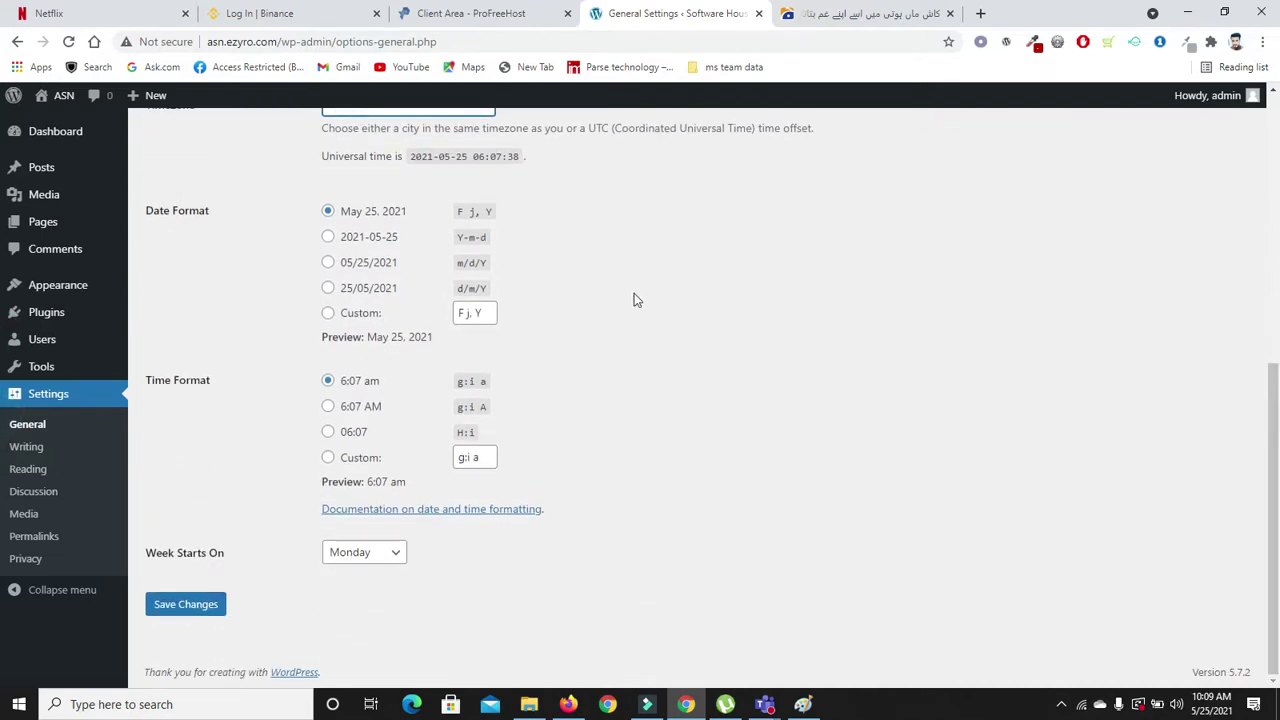
# Try the 05/25/2021 date format, then revert to May 25, 2021
pyautogui.click(327, 212)
pyautogui.click(327, 262)
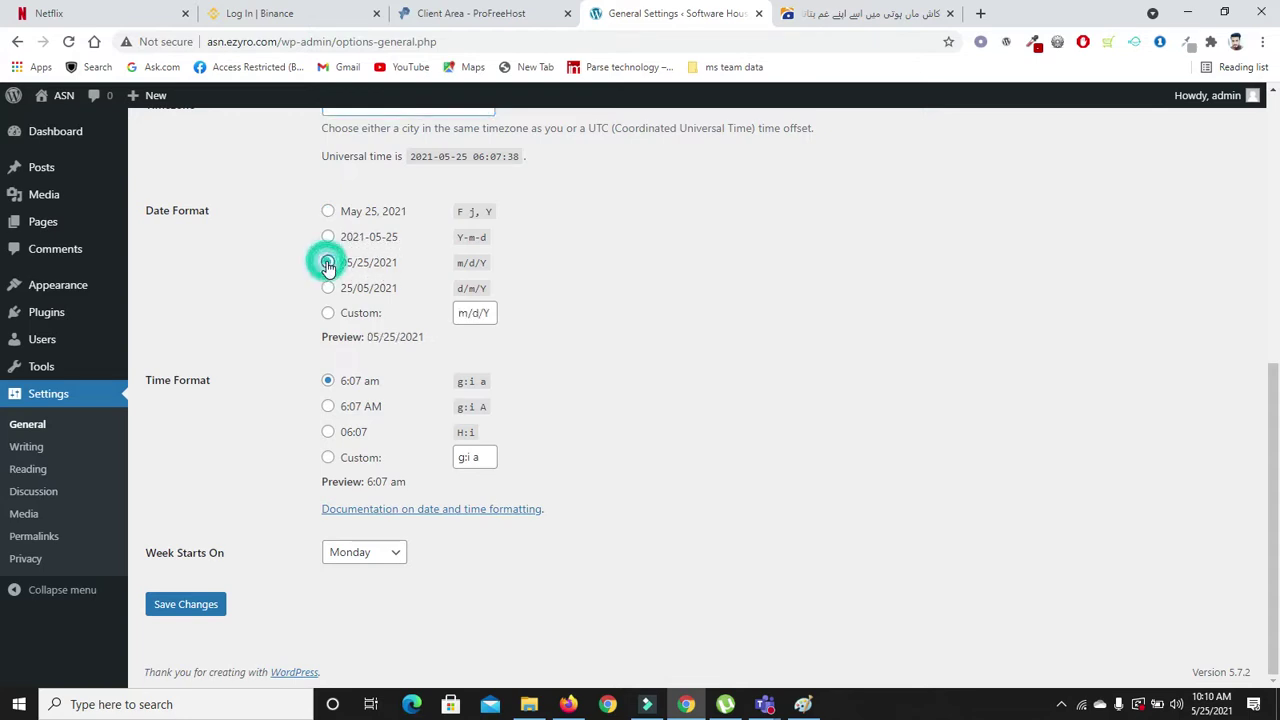
pyautogui.click(330, 215)
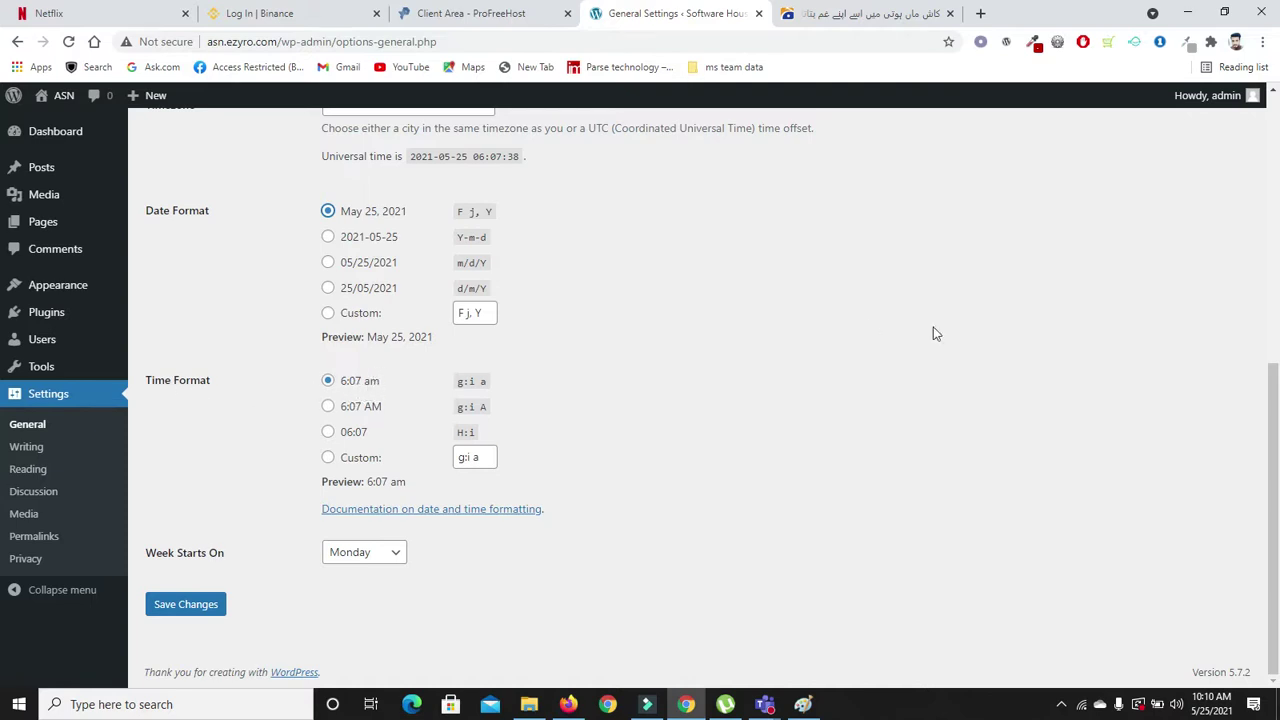
# Set the timezone to Karachi and save the General Settings
pyautogui.scroll(1, 752, 153)
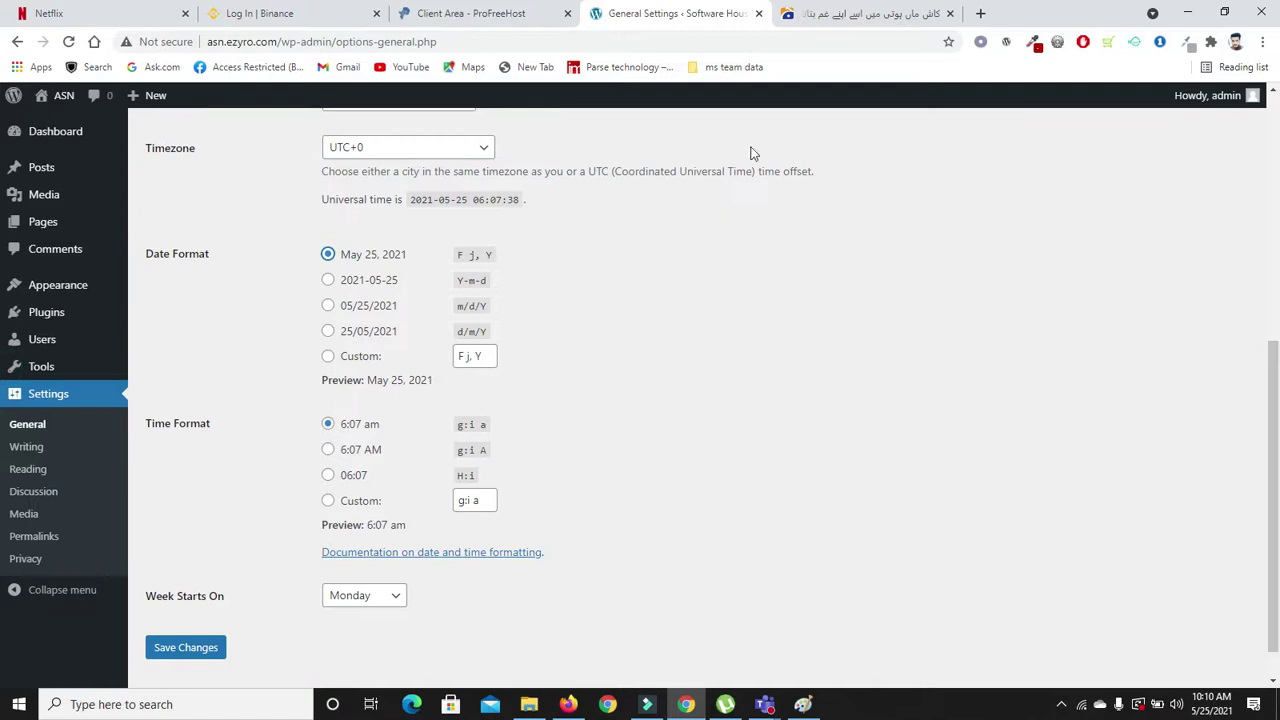
pyautogui.click(394, 152)
pyautogui.click(486, 187)
pyautogui.click(486, 187)
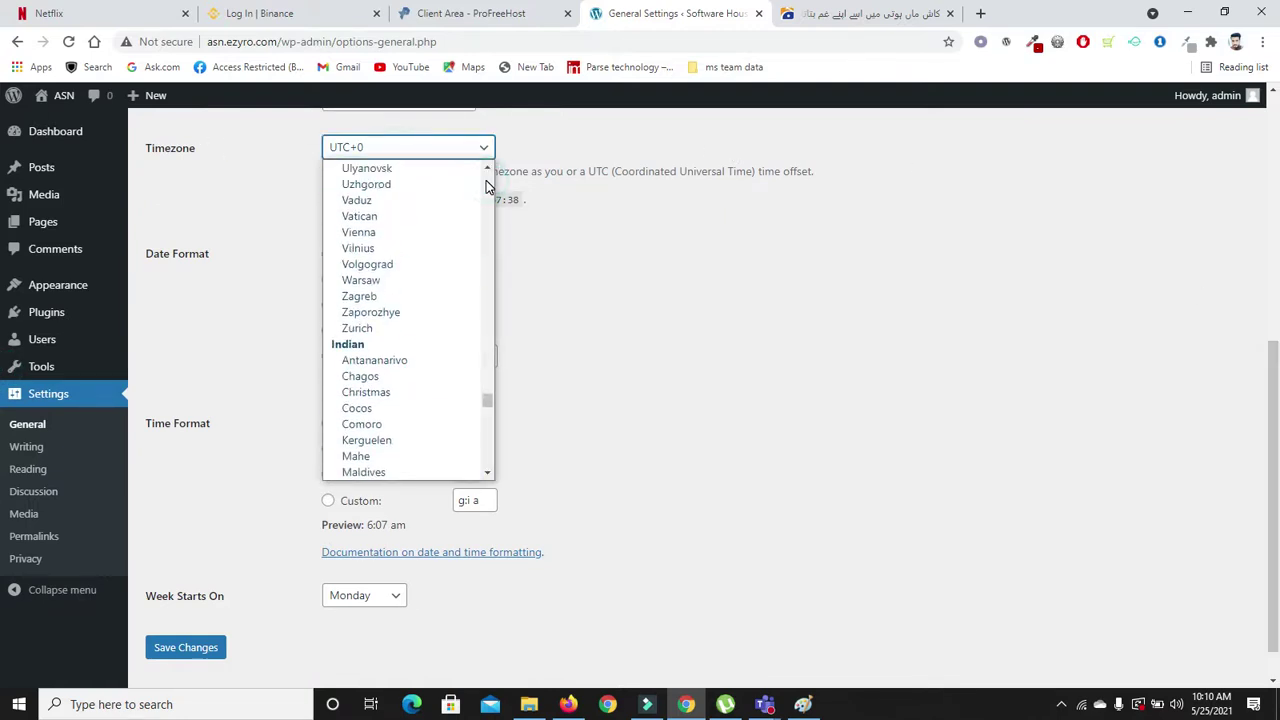
pyautogui.click(488, 397)
pyautogui.moveTo(488, 390); pyautogui.dragTo(489, 328)
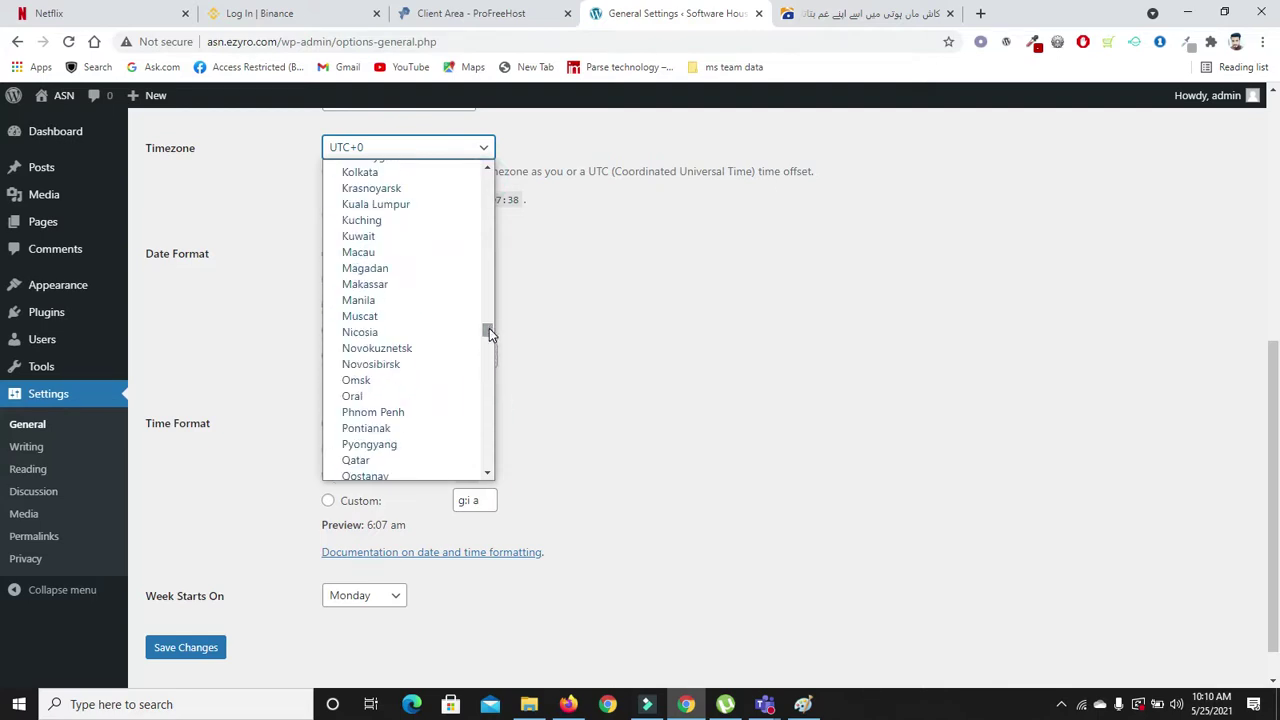
pyautogui.click(391, 145)
pyautogui.click(414, 150)
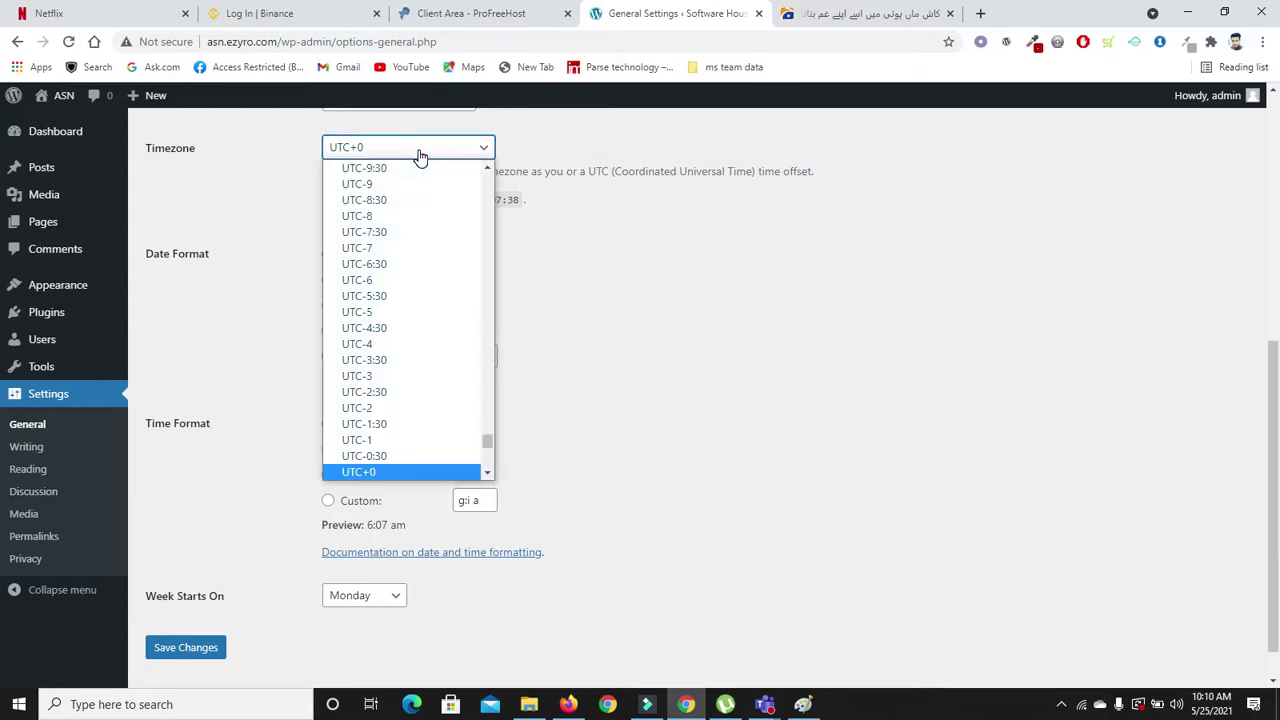
pyautogui.moveTo(487, 440); pyautogui.dragTo(520, 40)
pyautogui.moveTo(487, 180); pyautogui.dragTo(486, 325)
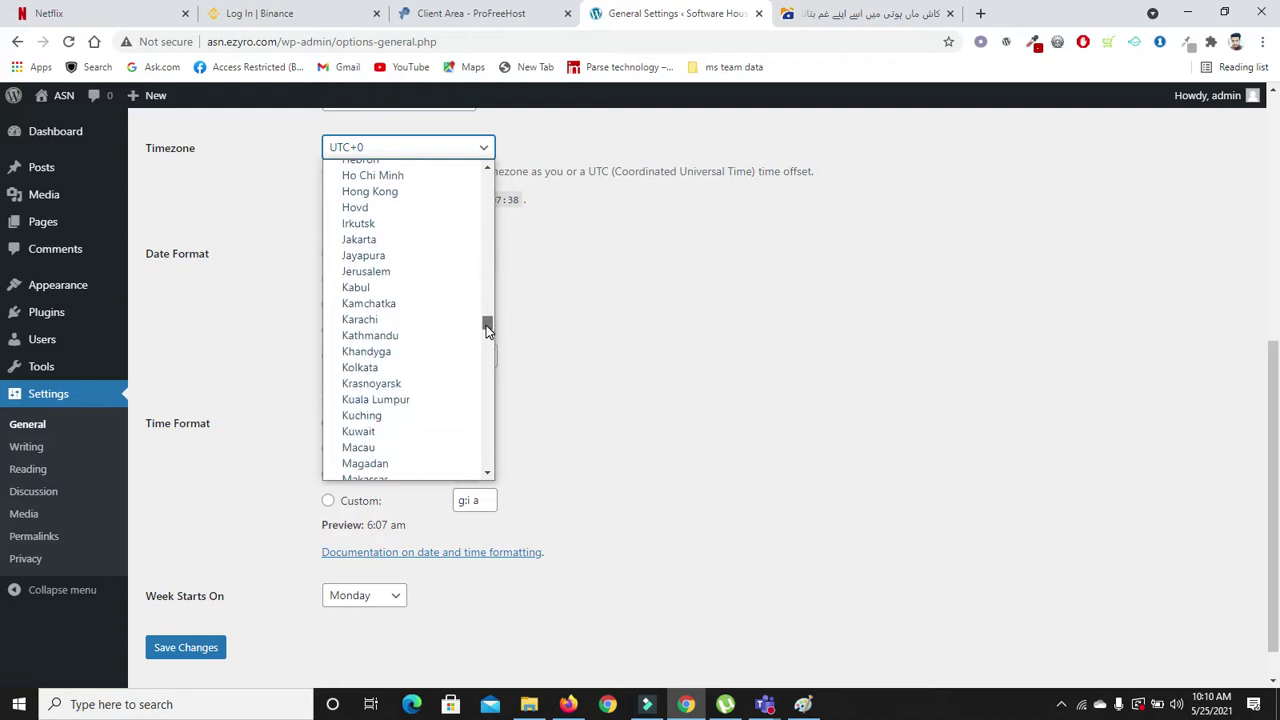
pyautogui.click(390, 330)
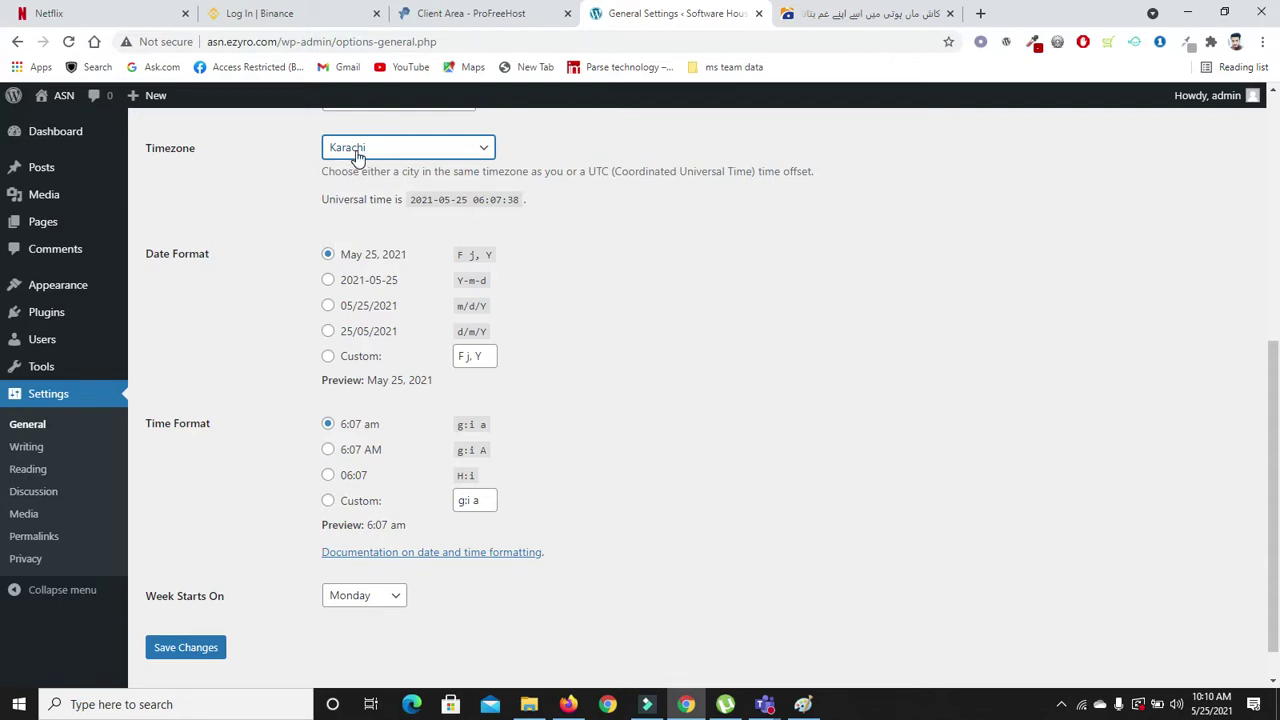
pyautogui.click(187, 652)
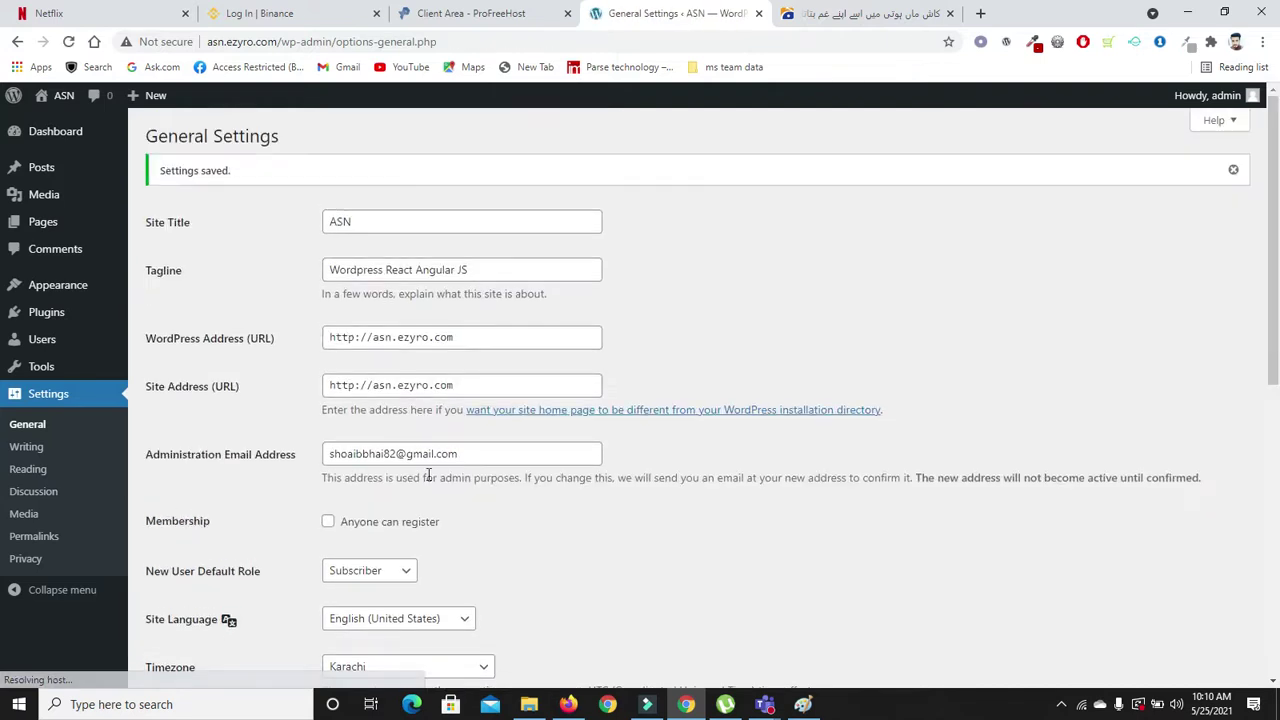
# Review the saved settings, leave the week starting on Monday, and go to Writing settings
pyautogui.moveTo(1272, 240); pyautogui.dragTo(1272, 485)
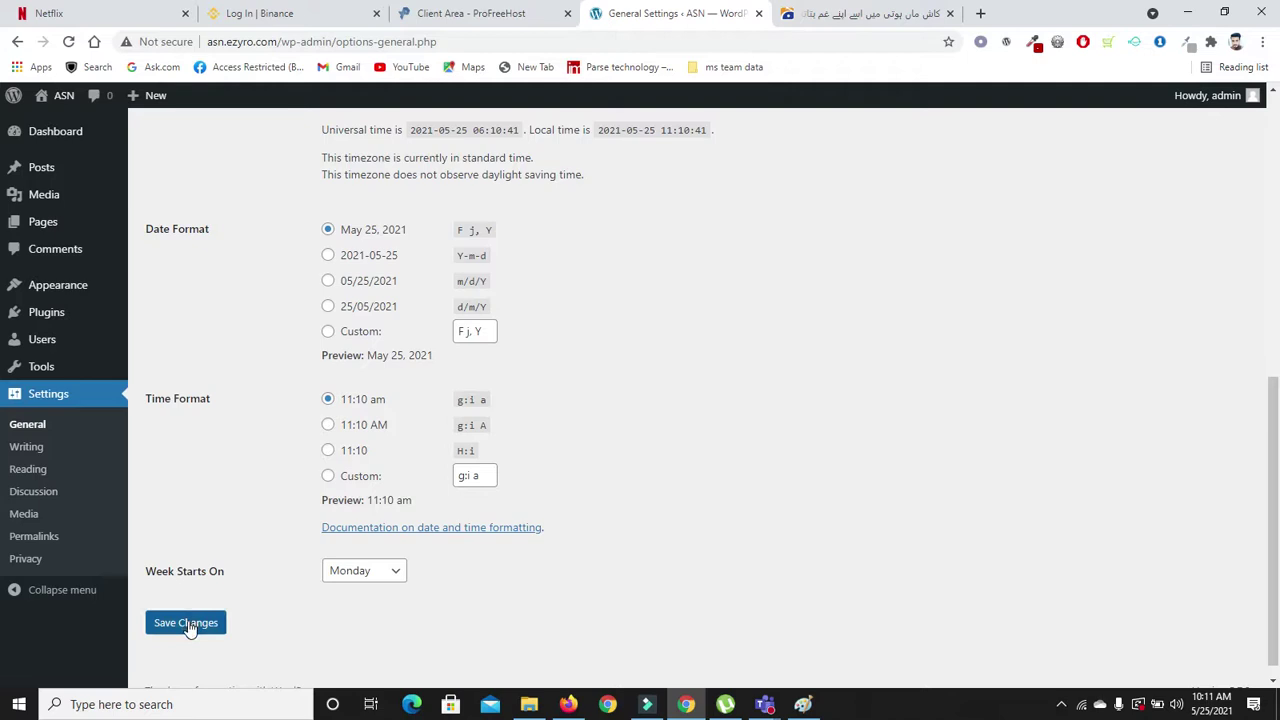
pyautogui.click(355, 573)
pyautogui.click(355, 573)
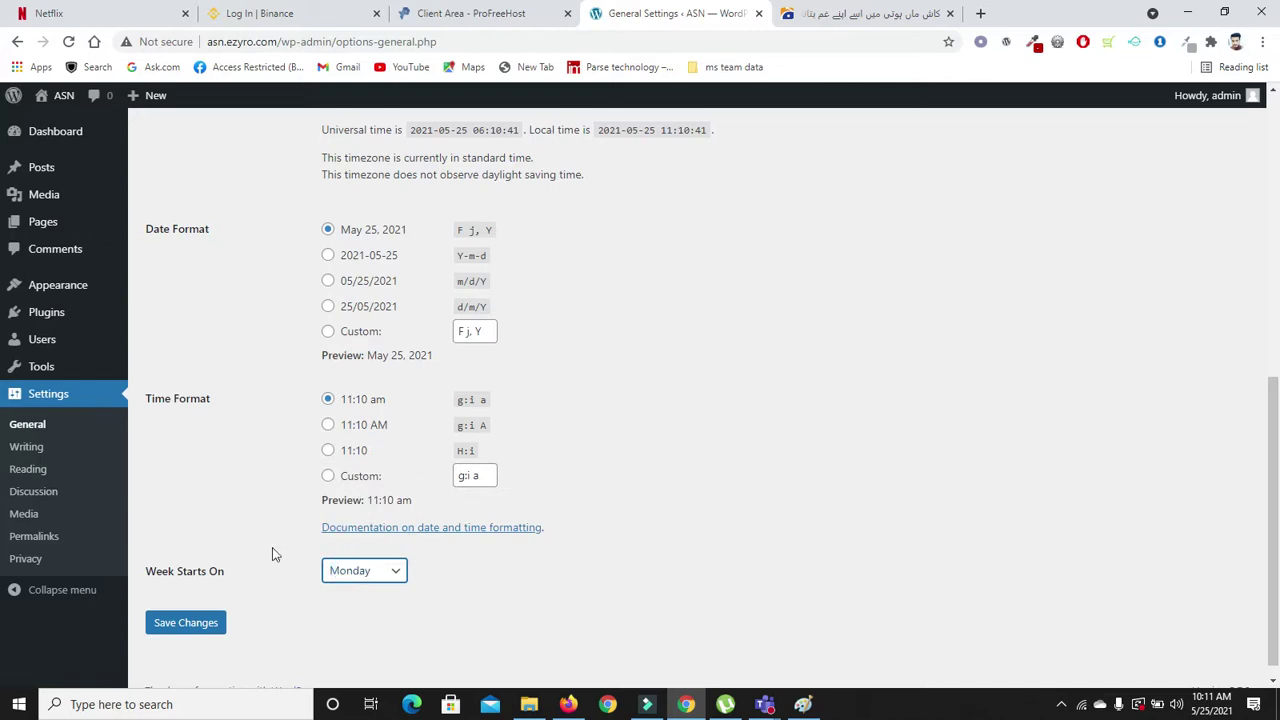
pyautogui.click(28, 456)
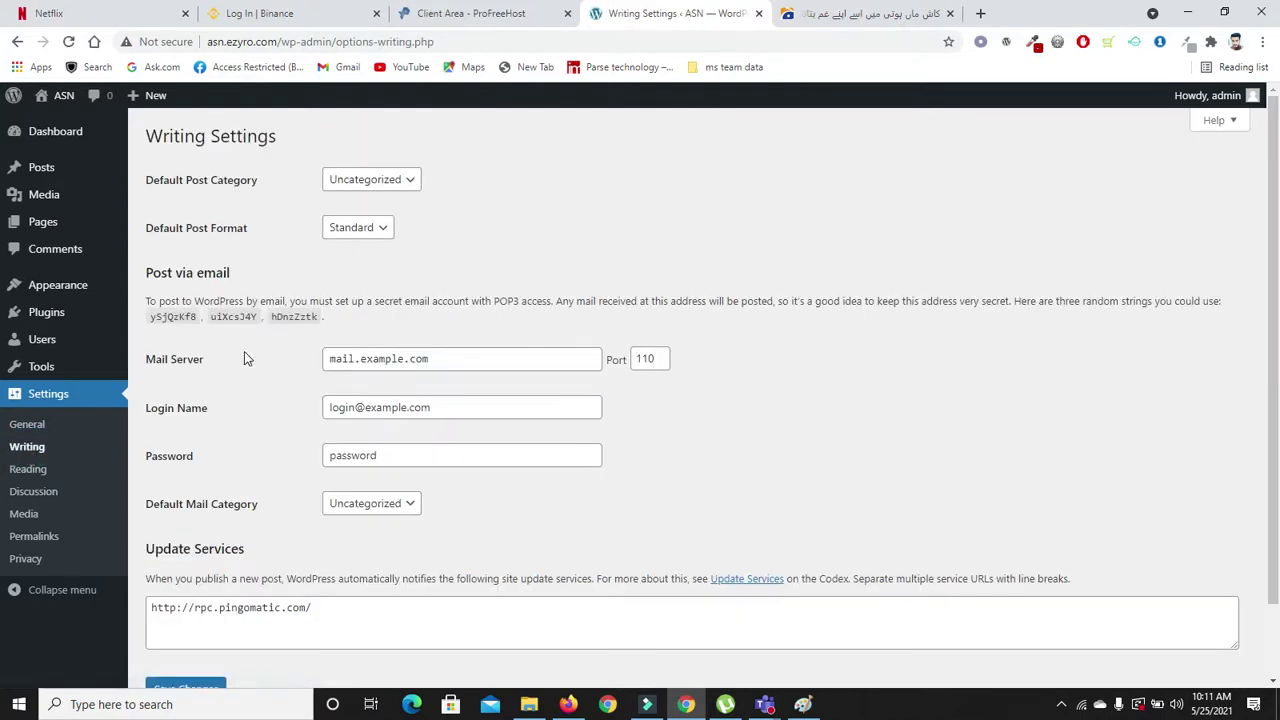
# Check the Default Post Category and Post Format lists, keeping Uncategorized and Standard
pyautogui.click(386, 180)
pyautogui.click(396, 178)
pyautogui.click(368, 230)
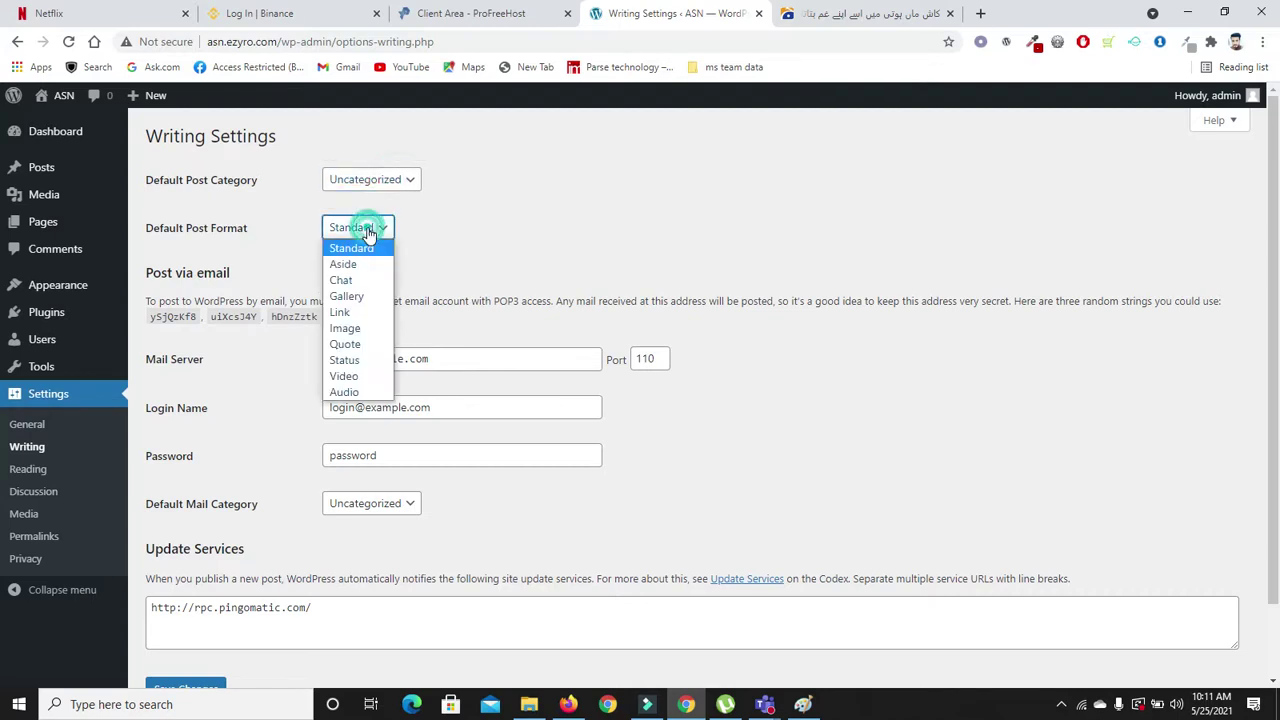
pyautogui.click(368, 230)
pyautogui.click(368, 230)
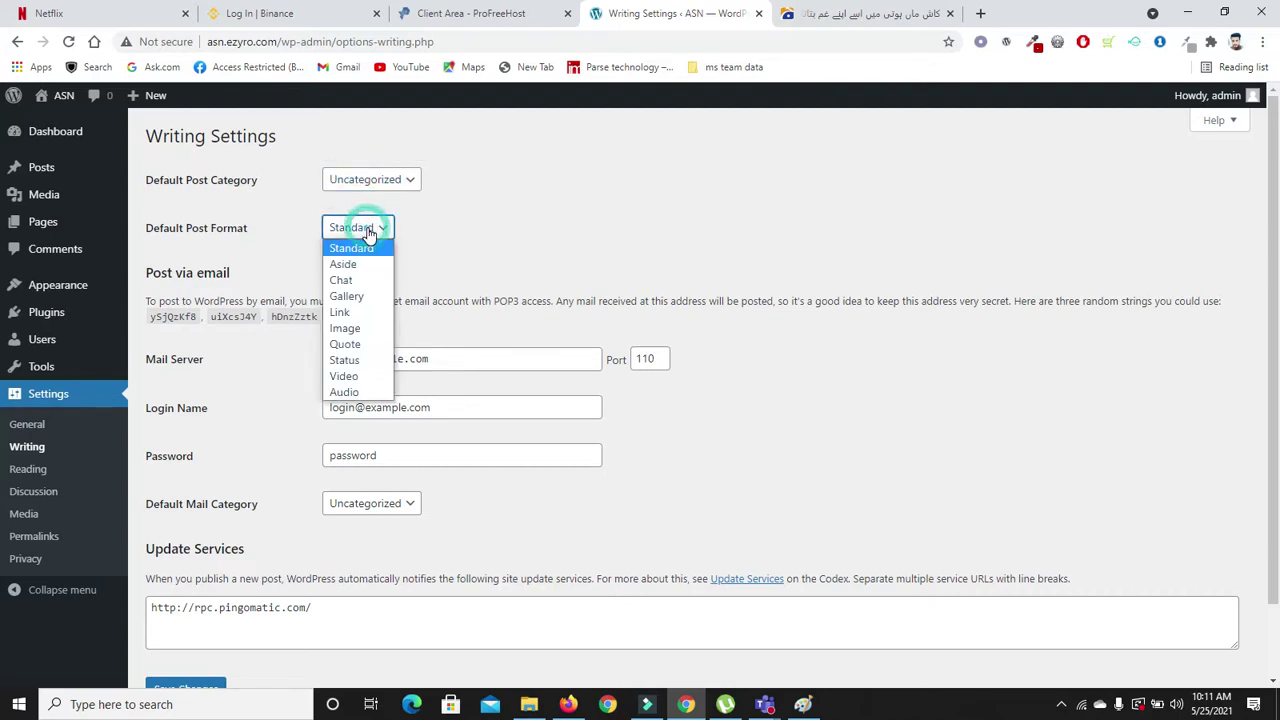
pyautogui.click(368, 230)
pyautogui.click(368, 230)
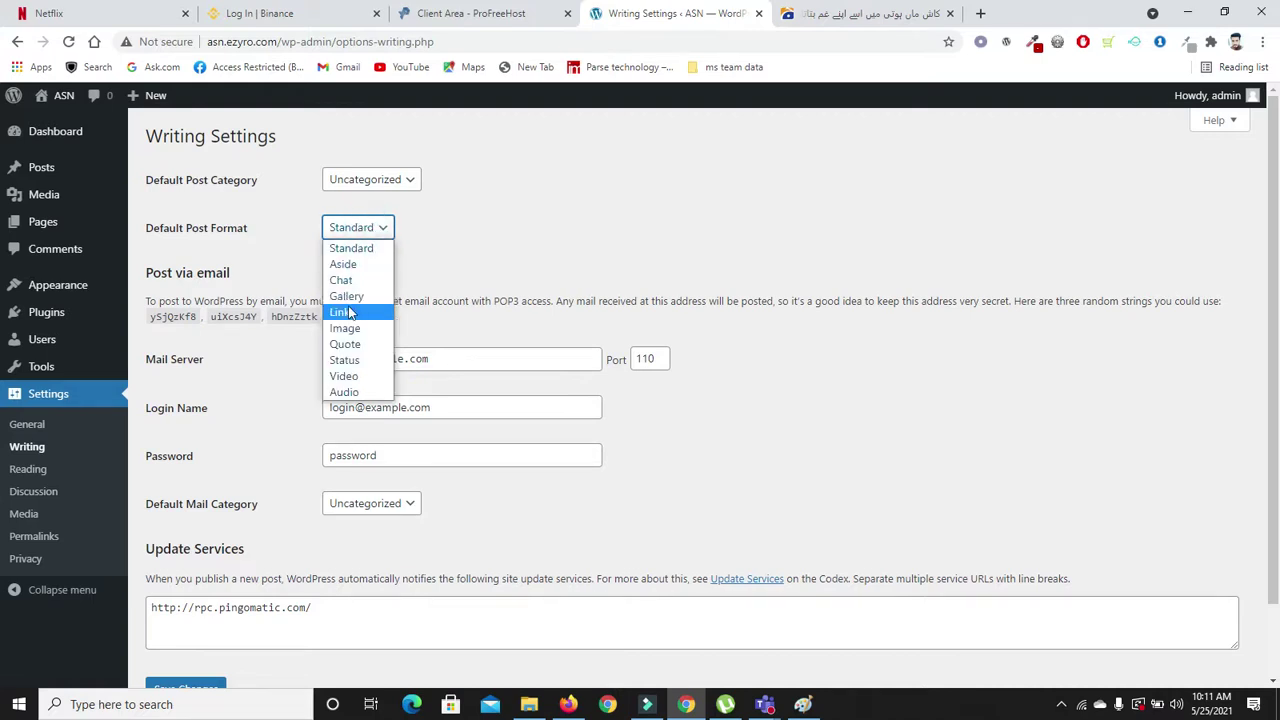
pyautogui.click(350, 249)
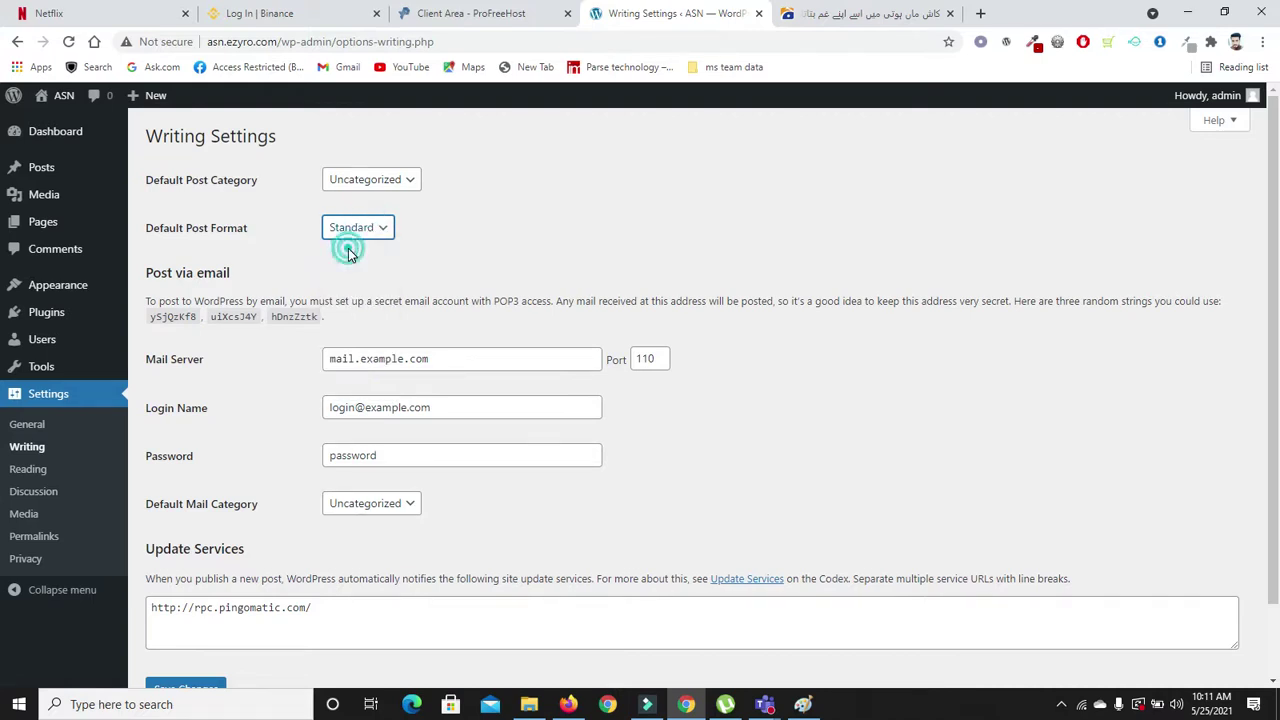
pyautogui.scroll(-1, 616, 341)
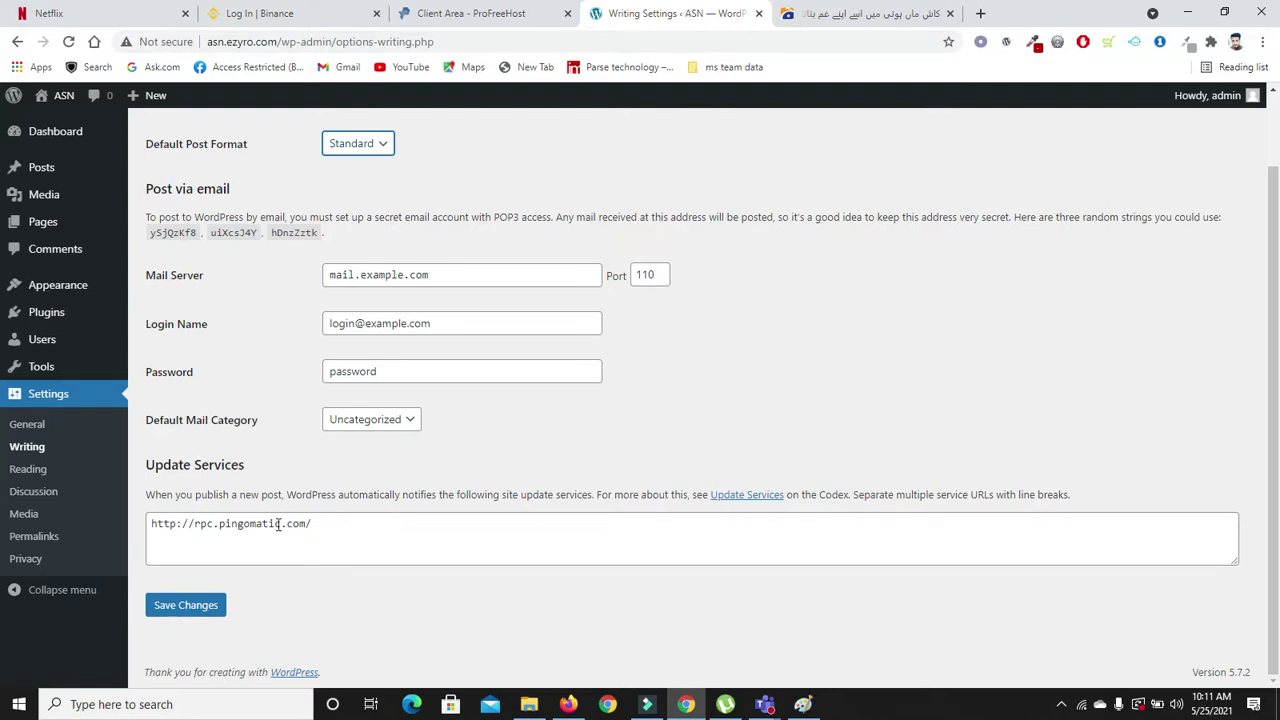
# Open Reading settings with the homepage showing the latest posts
pyautogui.click(27, 470)
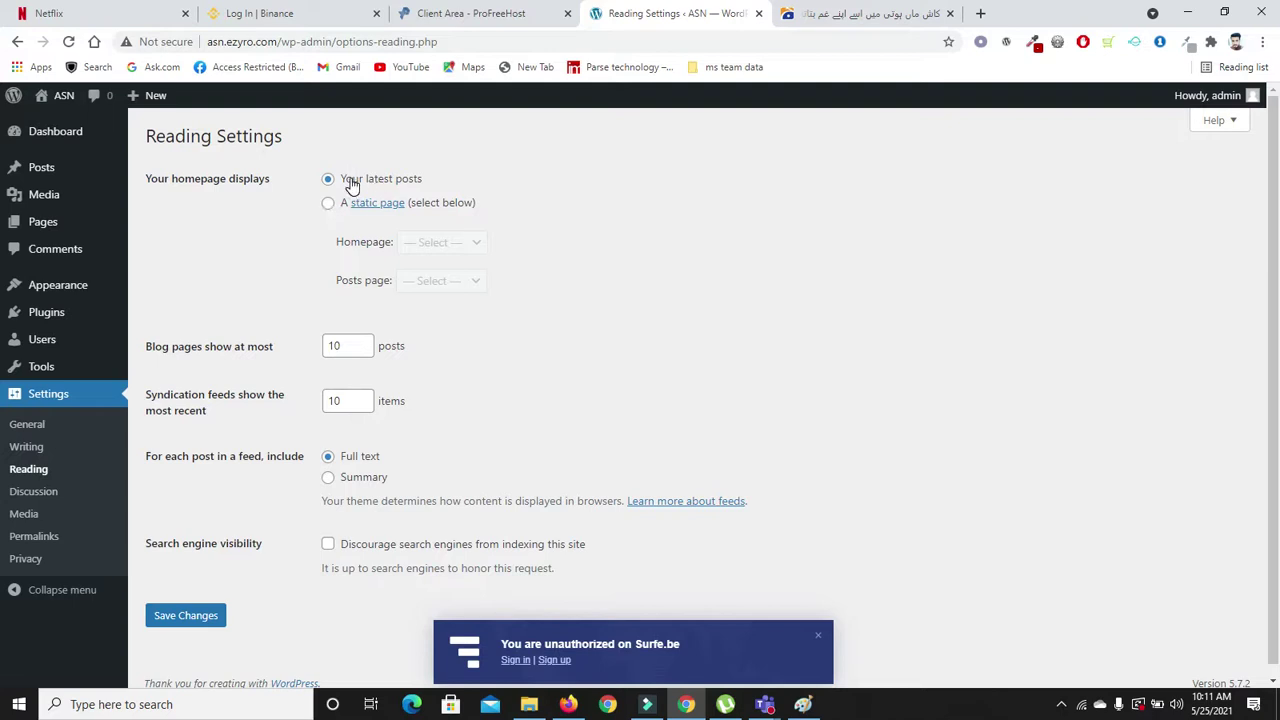
pyautogui.click(441, 178)
pyautogui.moveTo(441, 178); pyautogui.dragTo(344, 183)
pyautogui.click(327, 177)
# Try a static Sample Page homepage, revert to latest posts, and dismiss the Surfe.be popup
pyautogui.click(330, 203)
pyautogui.click(466, 246)
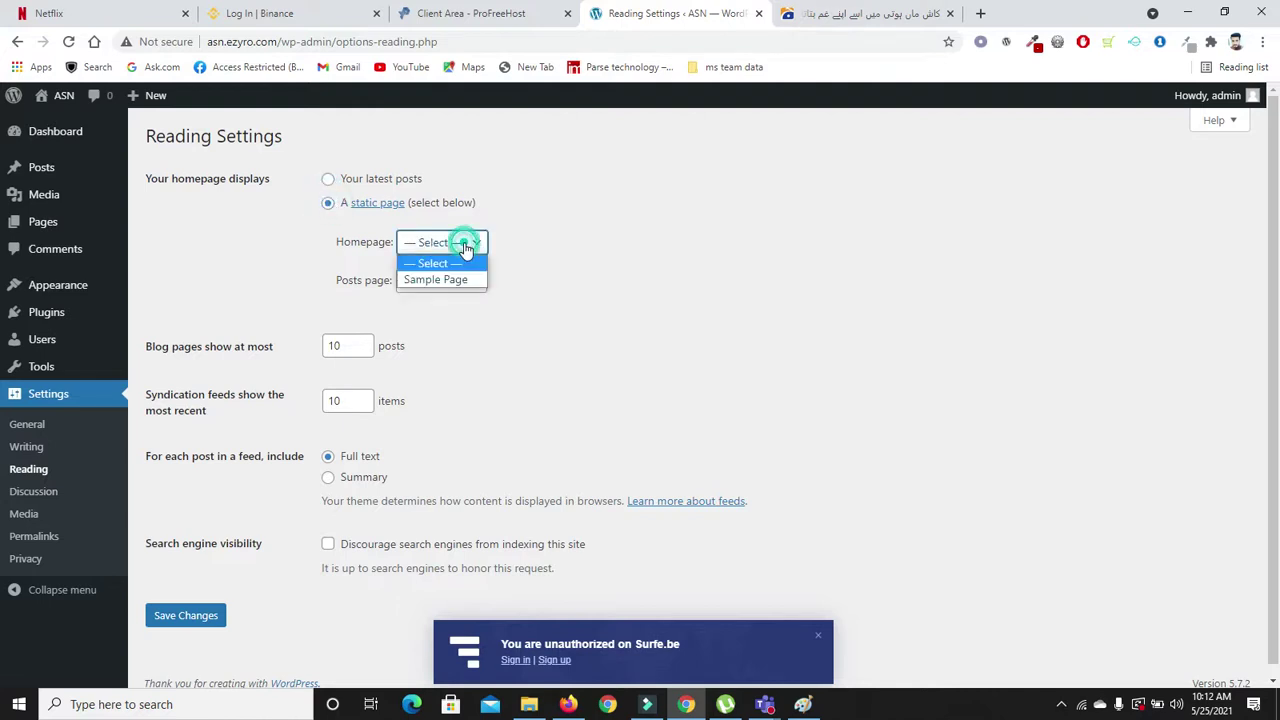
pyautogui.click(464, 283)
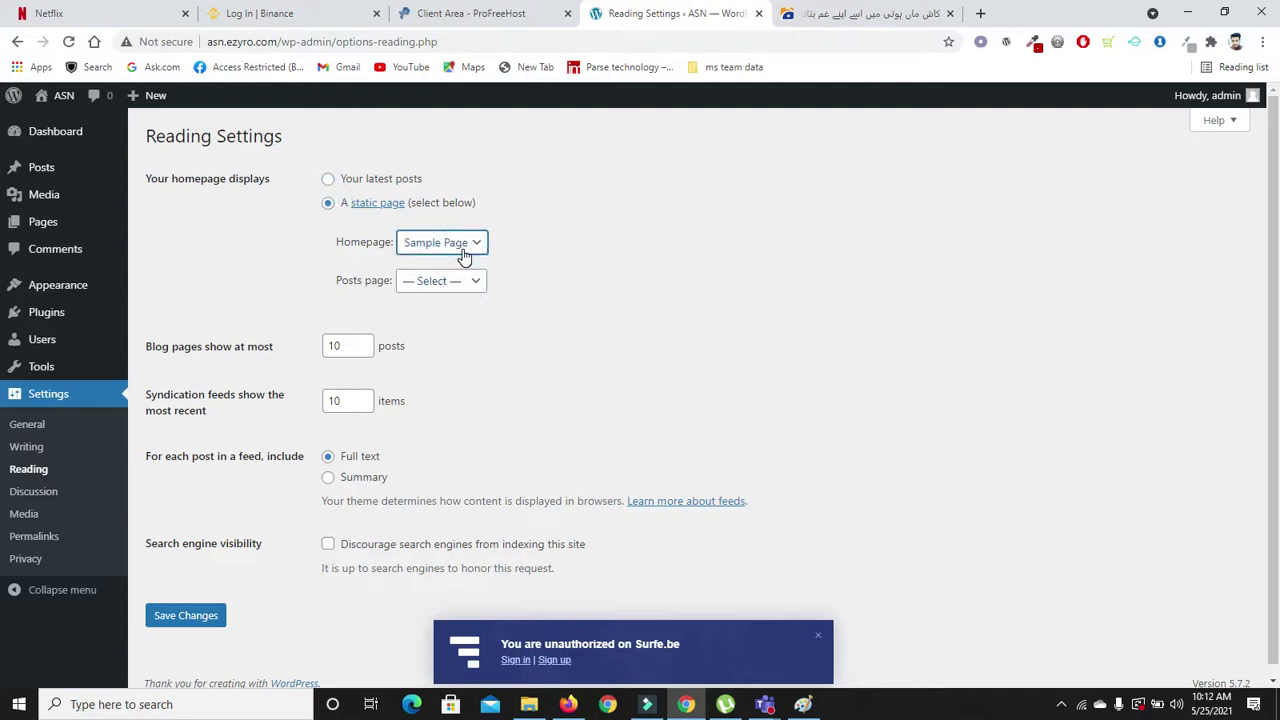
pyautogui.click(328, 180)
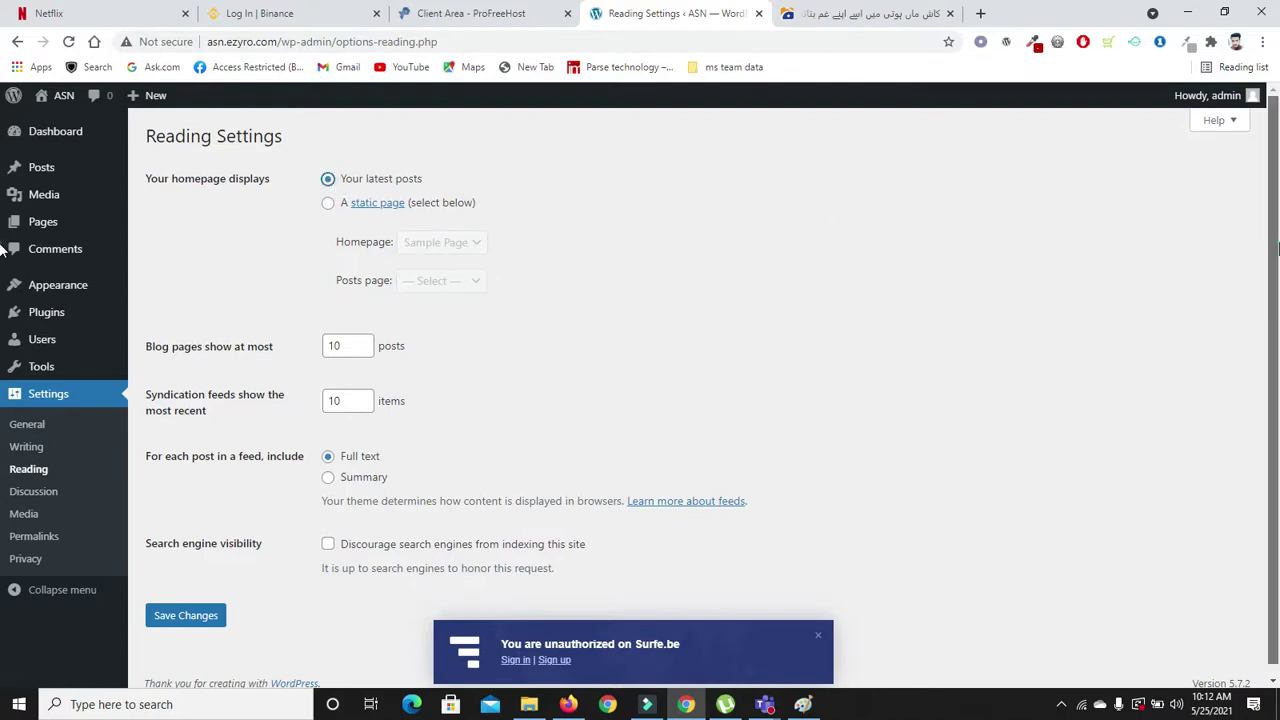
pyautogui.scroll(-1, 1006, 498)
pyautogui.click(816, 639)
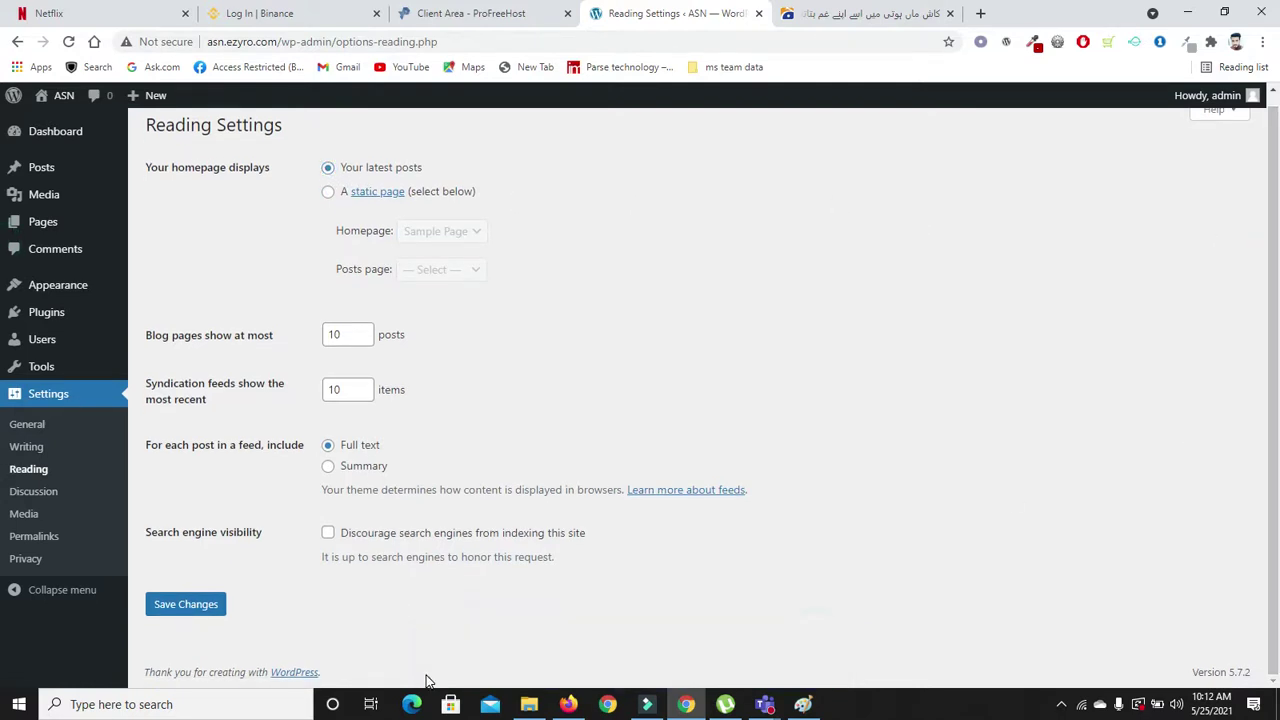
pyautogui.click(26, 494)
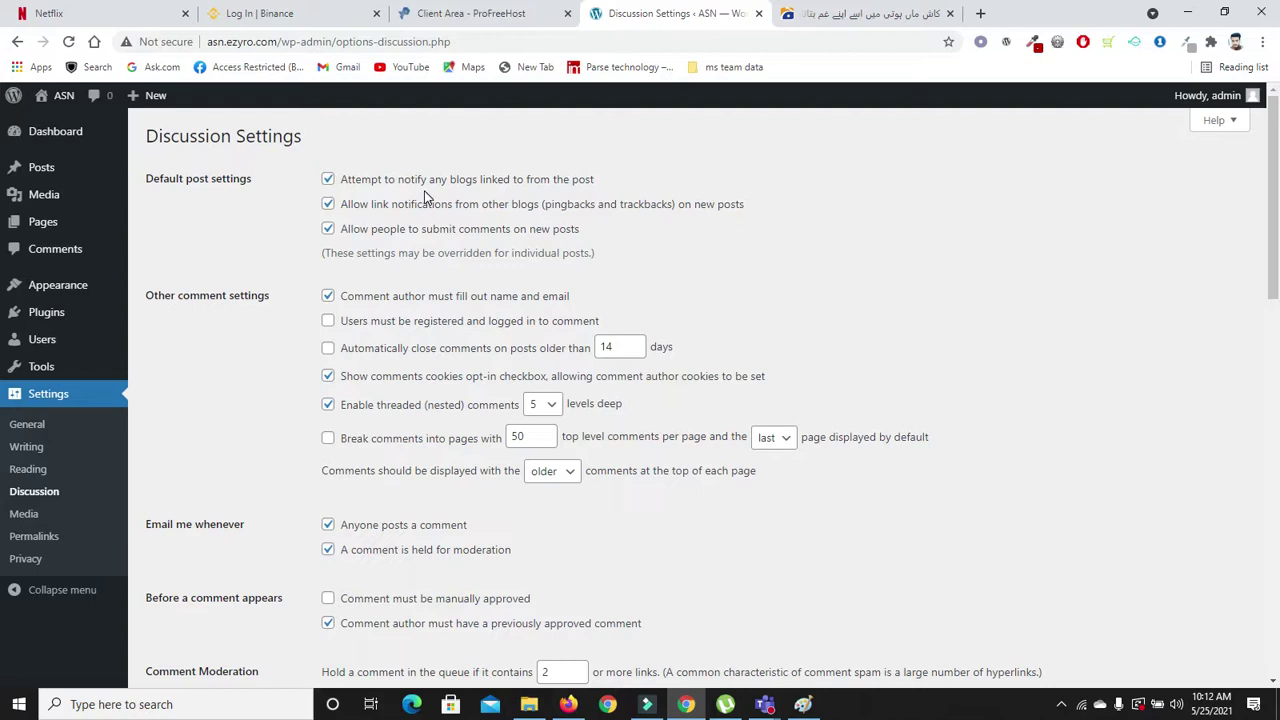
# Stop requiring commenters' name and email, and require commenters to be registered and logged in
pyautogui.scroll(-1, 520, 400)
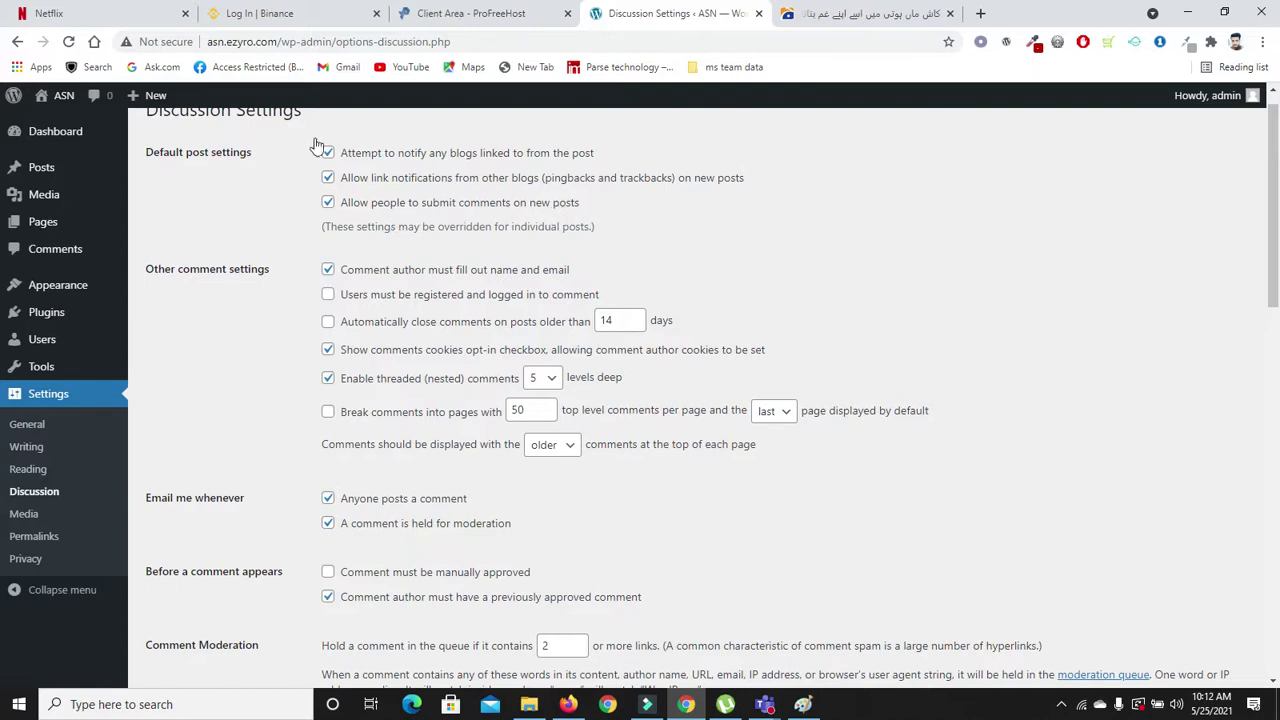
pyautogui.click(328, 204)
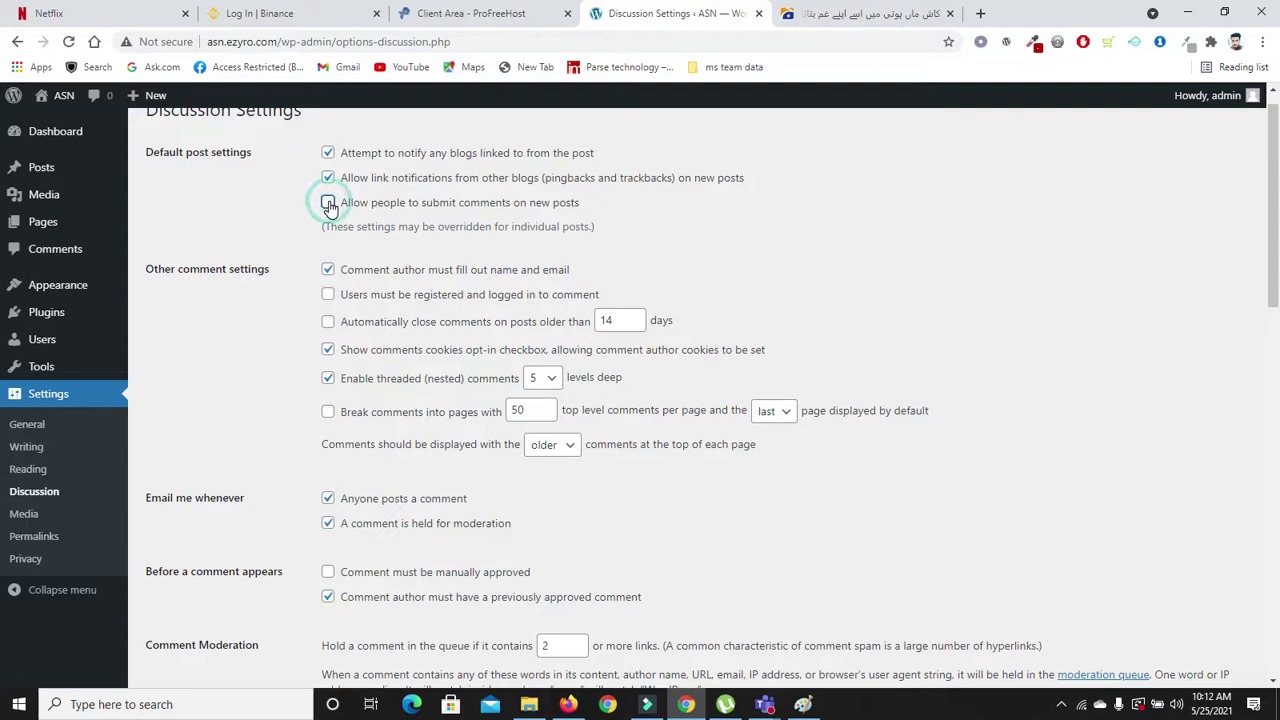
pyautogui.click(328, 204)
pyautogui.click(326, 268)
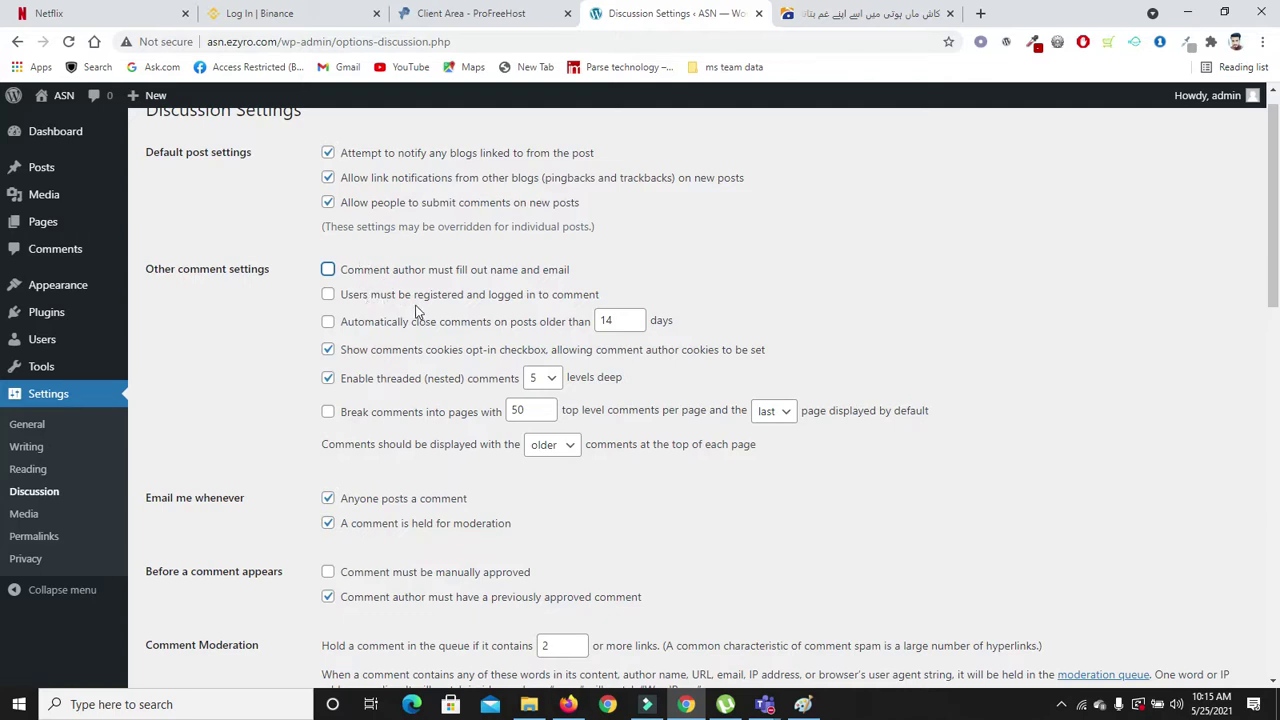
pyautogui.click(327, 296)
pyautogui.click(614, 325)
pyautogui.click(764, 704)
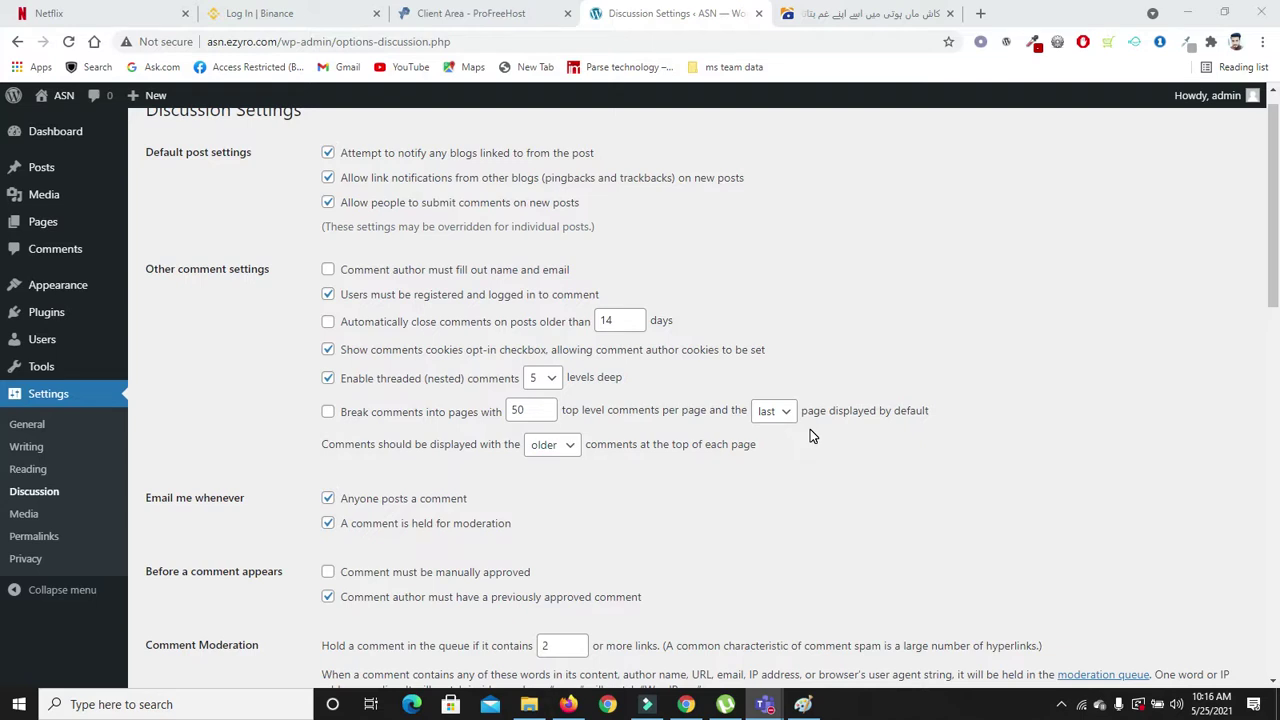
# Set comments to show newer ones at the top of each page and save Discussion settings
pyautogui.scroll(-2, 1150, 244)
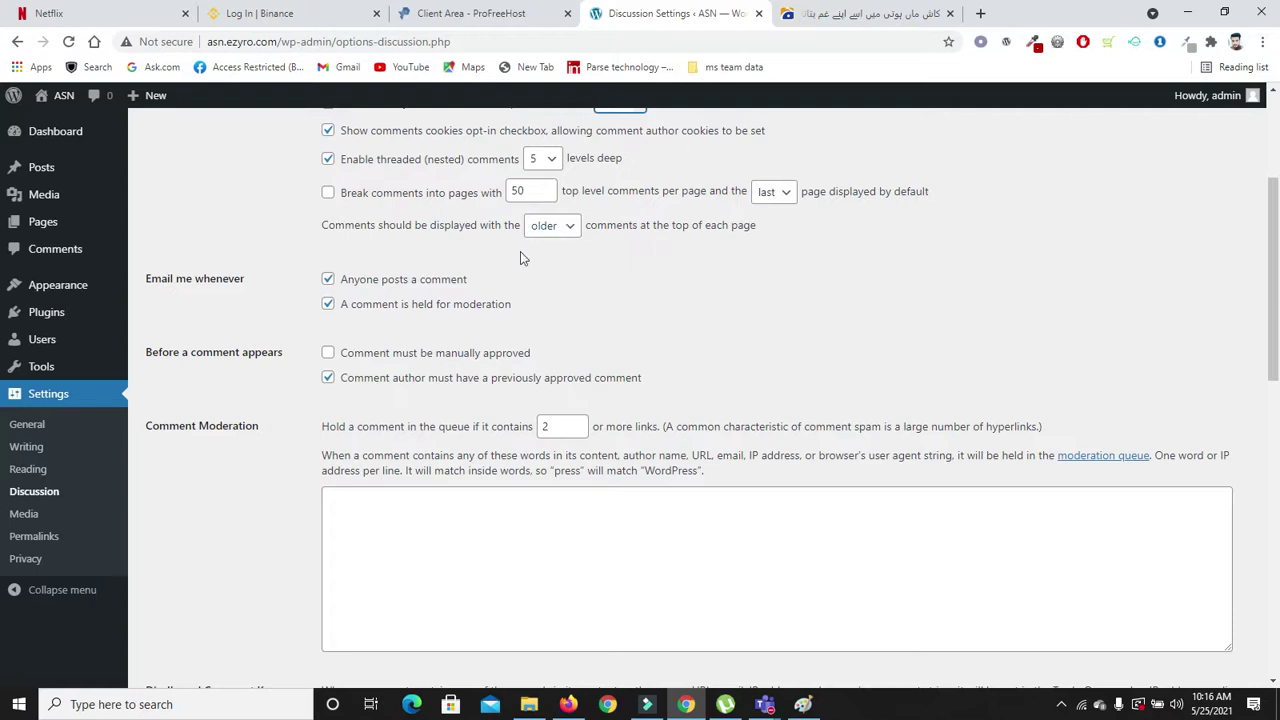
pyautogui.click(550, 226)
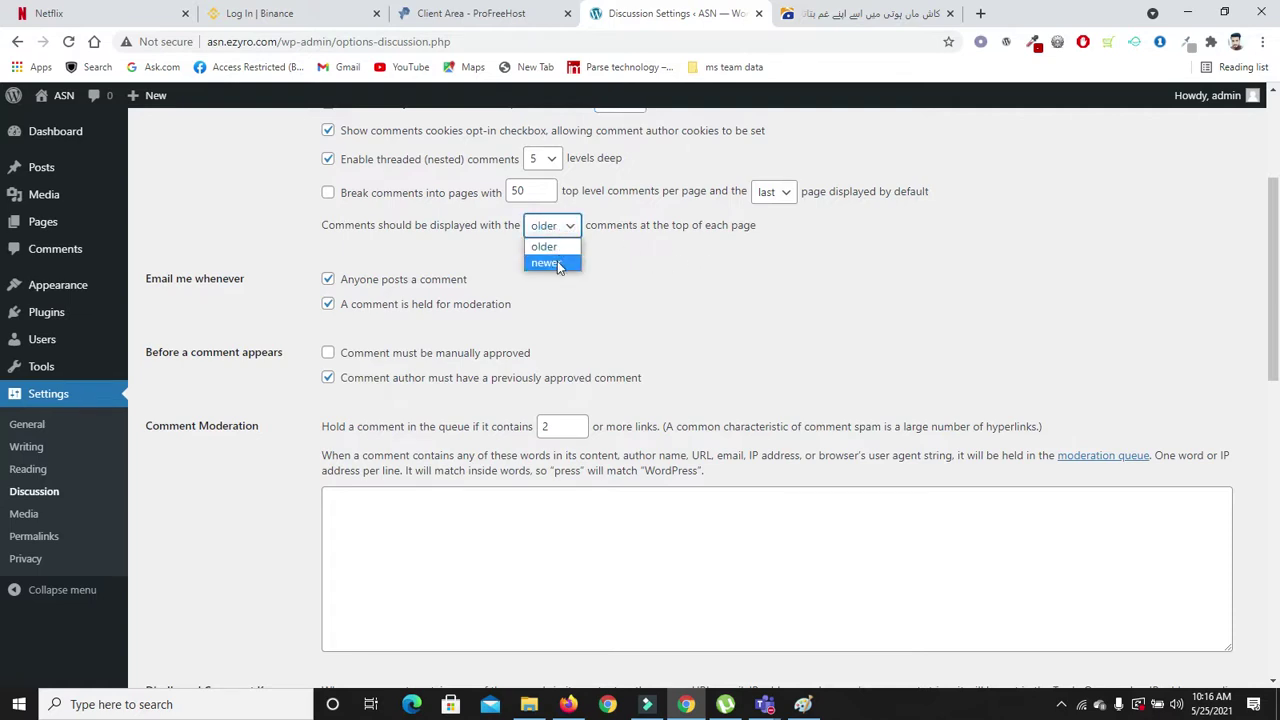
pyautogui.click(557, 262)
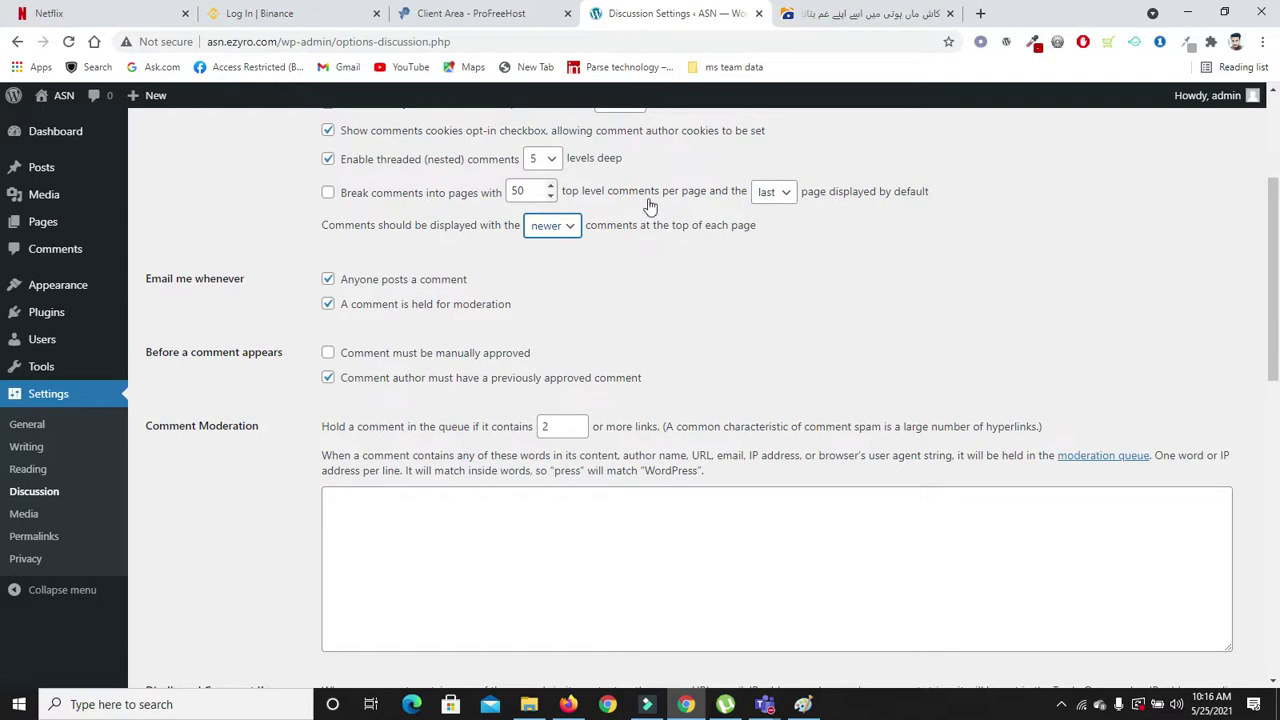
pyautogui.scroll(-2, 783, 145)
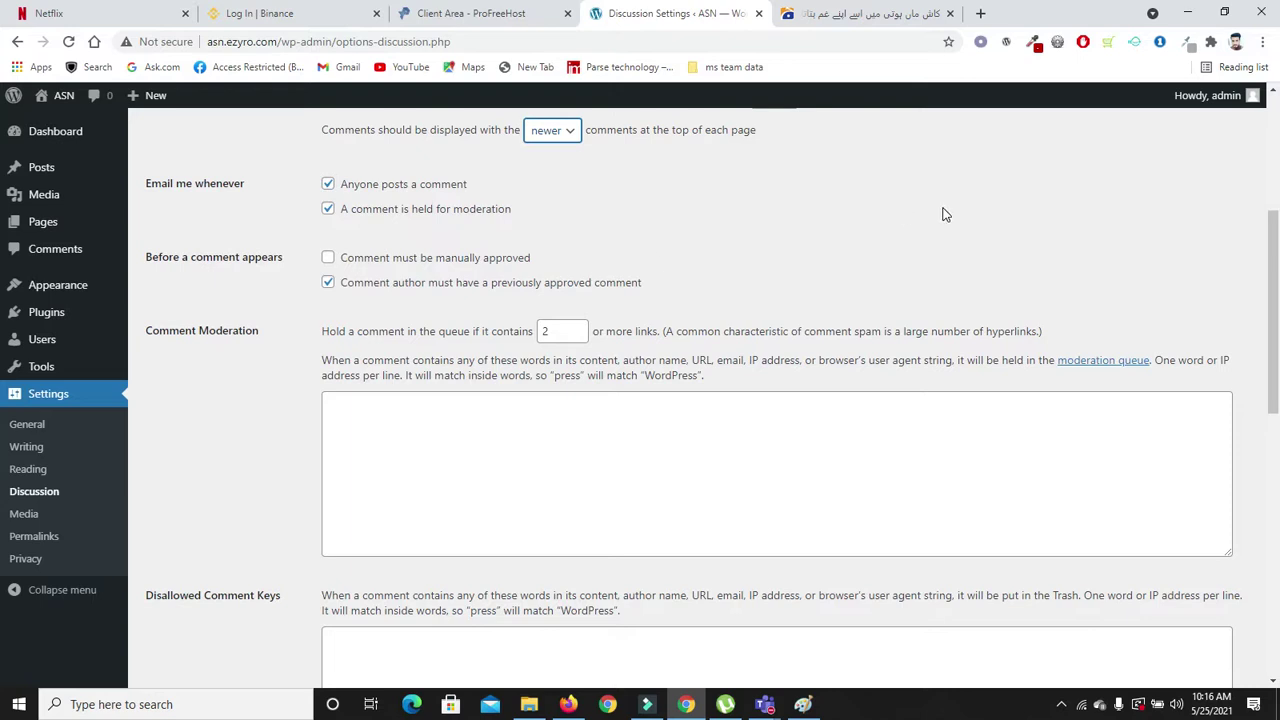
pyautogui.moveTo(1271, 258); pyautogui.dragTo(1277, 305)
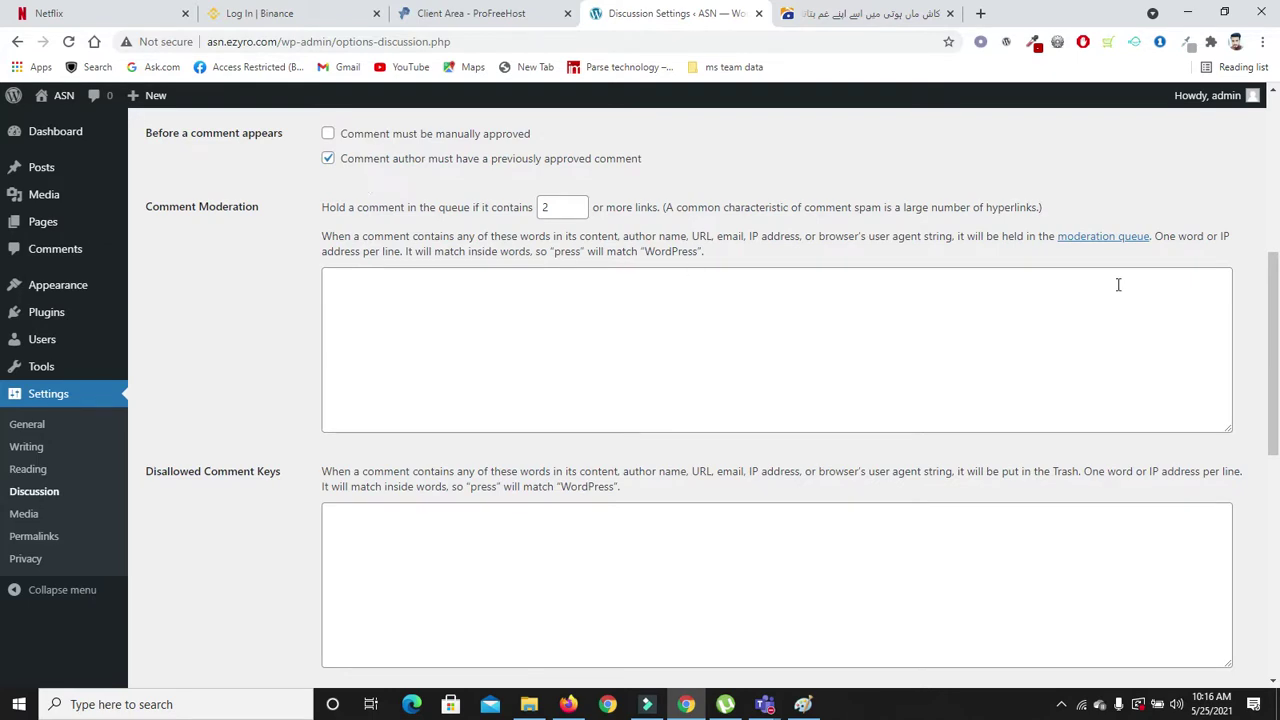
pyautogui.scroll(-1, 1276, 297)
pyautogui.moveTo(1276, 297); pyautogui.dragTo(1270, 505)
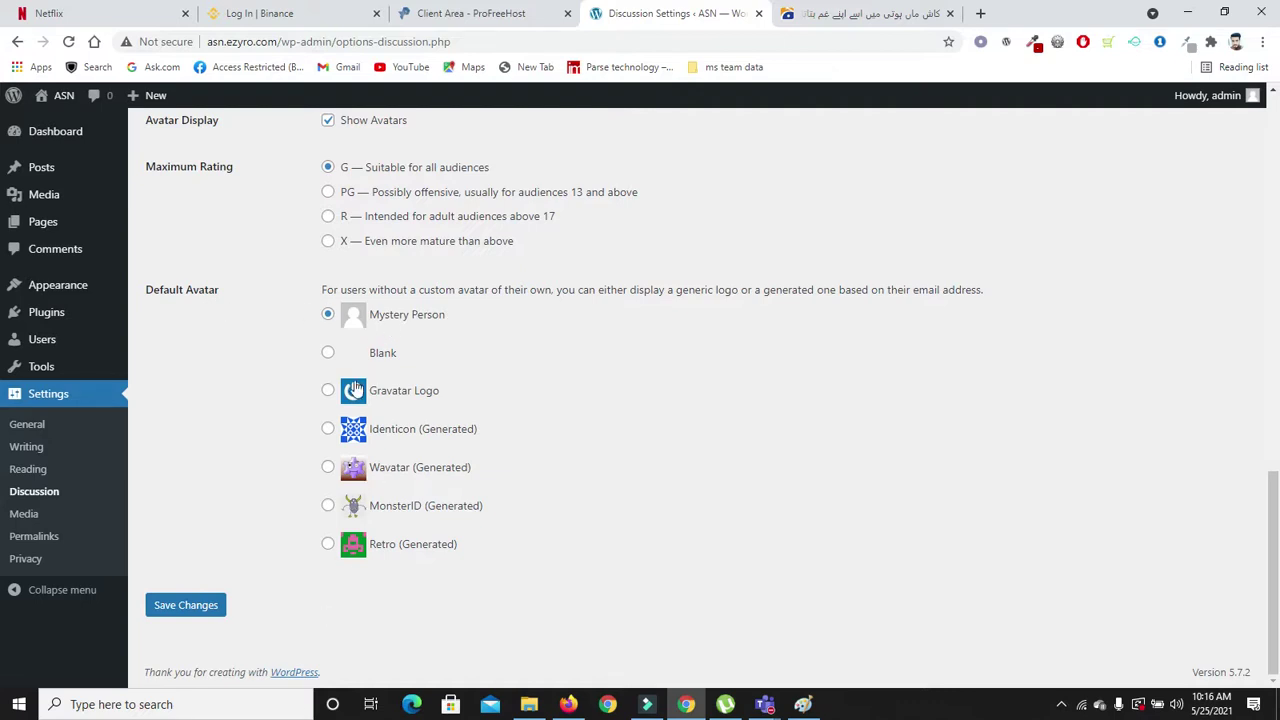
pyautogui.click(194, 619)
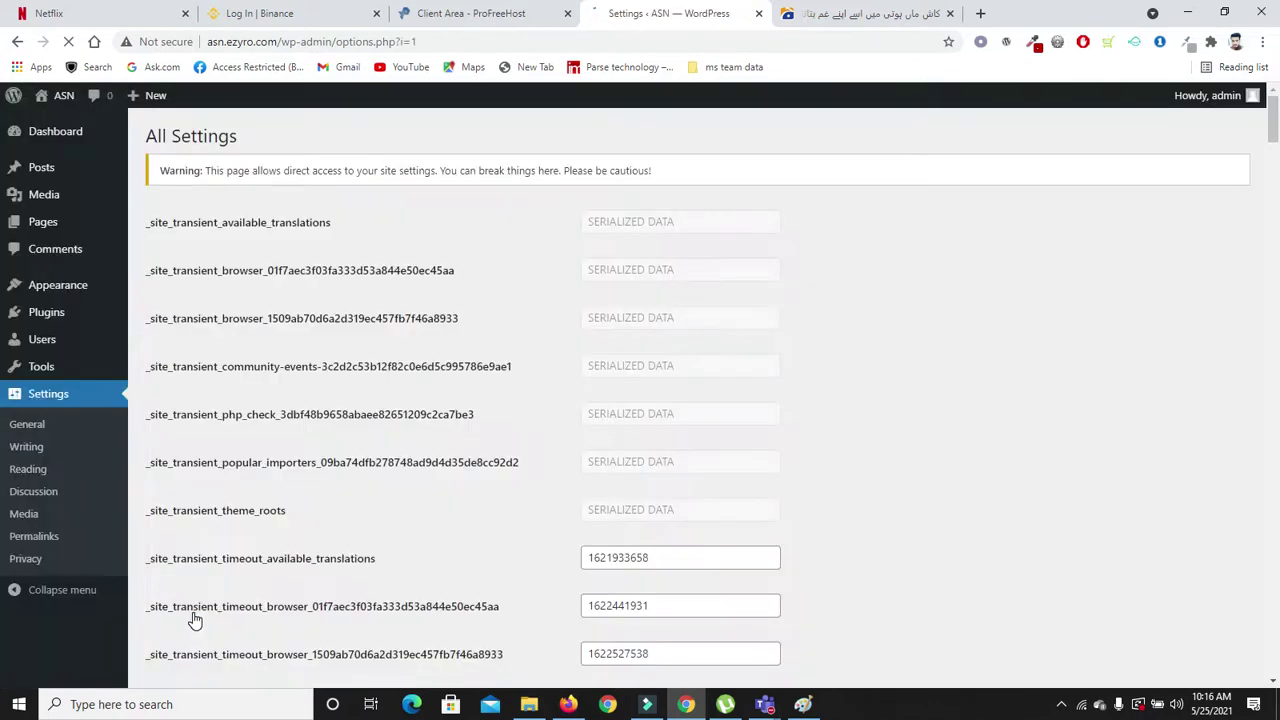
# Open Media settings and review the thumbnail and medium image size values
pyautogui.click(28, 518)
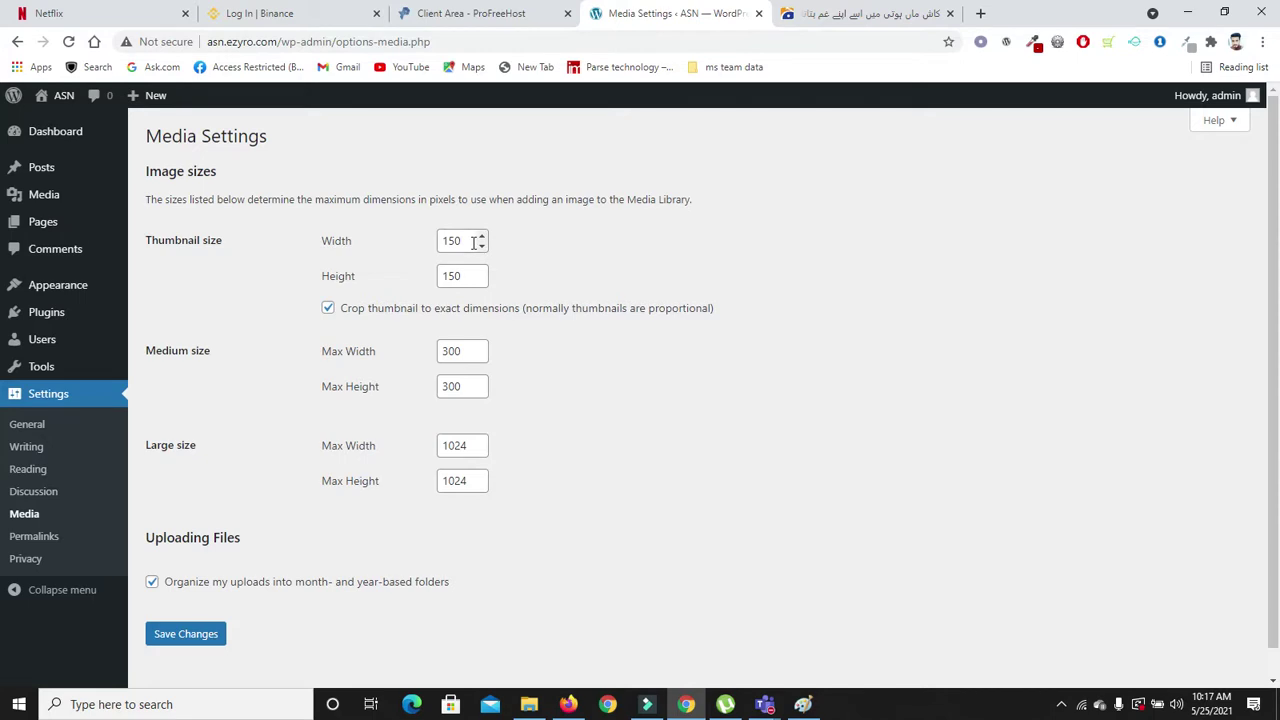
pyautogui.doubleClick(450, 240)
pyautogui.doubleClick(450, 277)
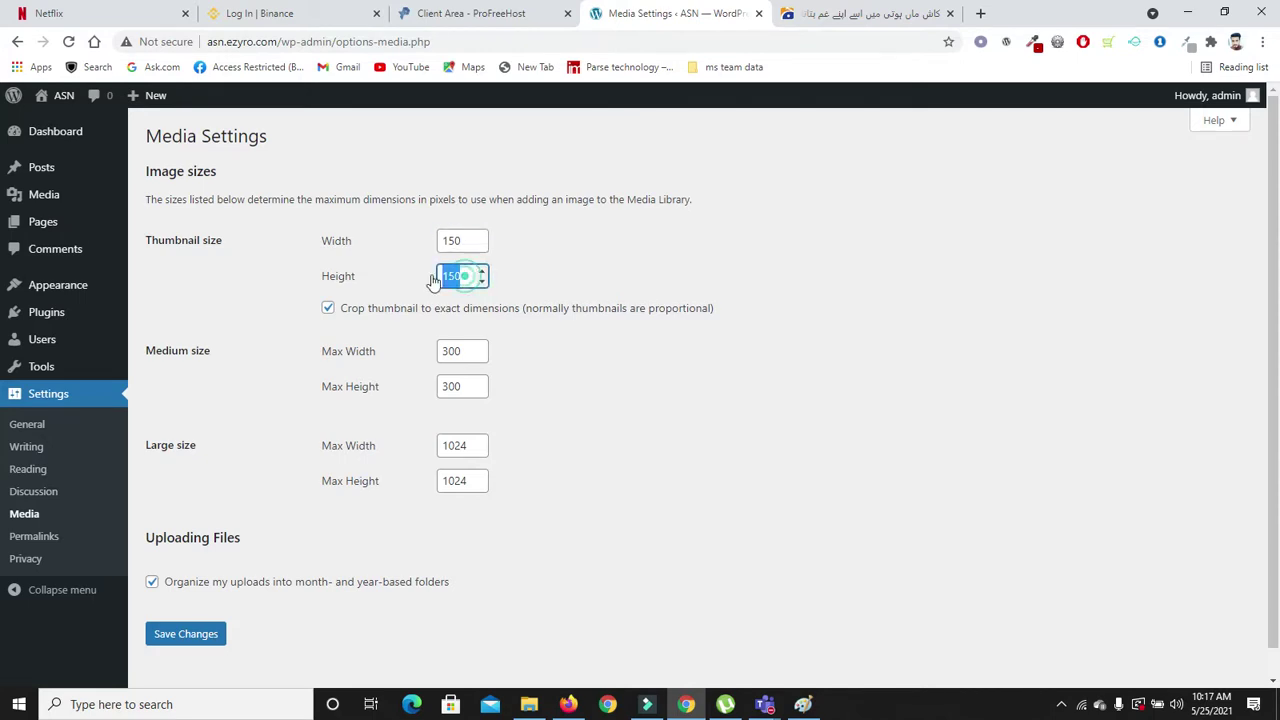
pyautogui.doubleClick(460, 351)
pyautogui.doubleClick(455, 387)
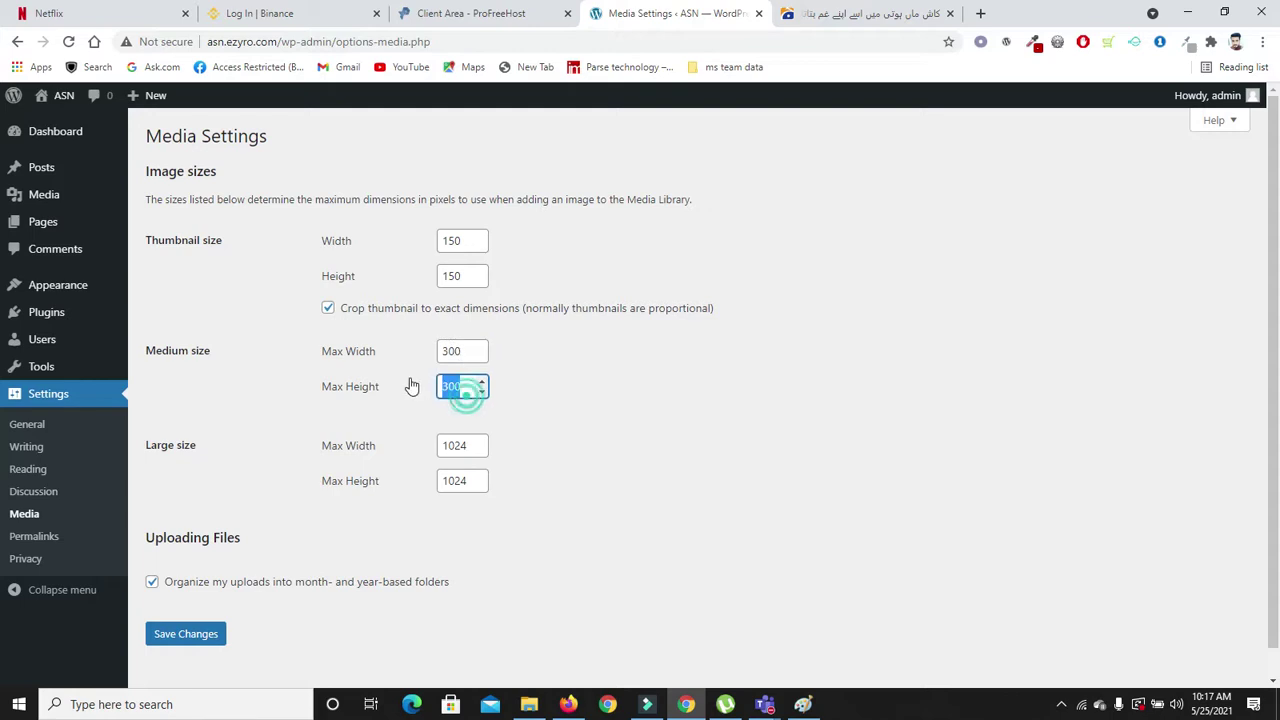
pyautogui.doubleClick(458, 241)
pyautogui.click(463, 277)
pyautogui.moveTo(463, 277); pyautogui.dragTo(443, 277)
# Check the medium and large size fields without changing them, then open Permalink Settings
pyautogui.moveTo(472, 349); pyautogui.dragTo(440, 349)
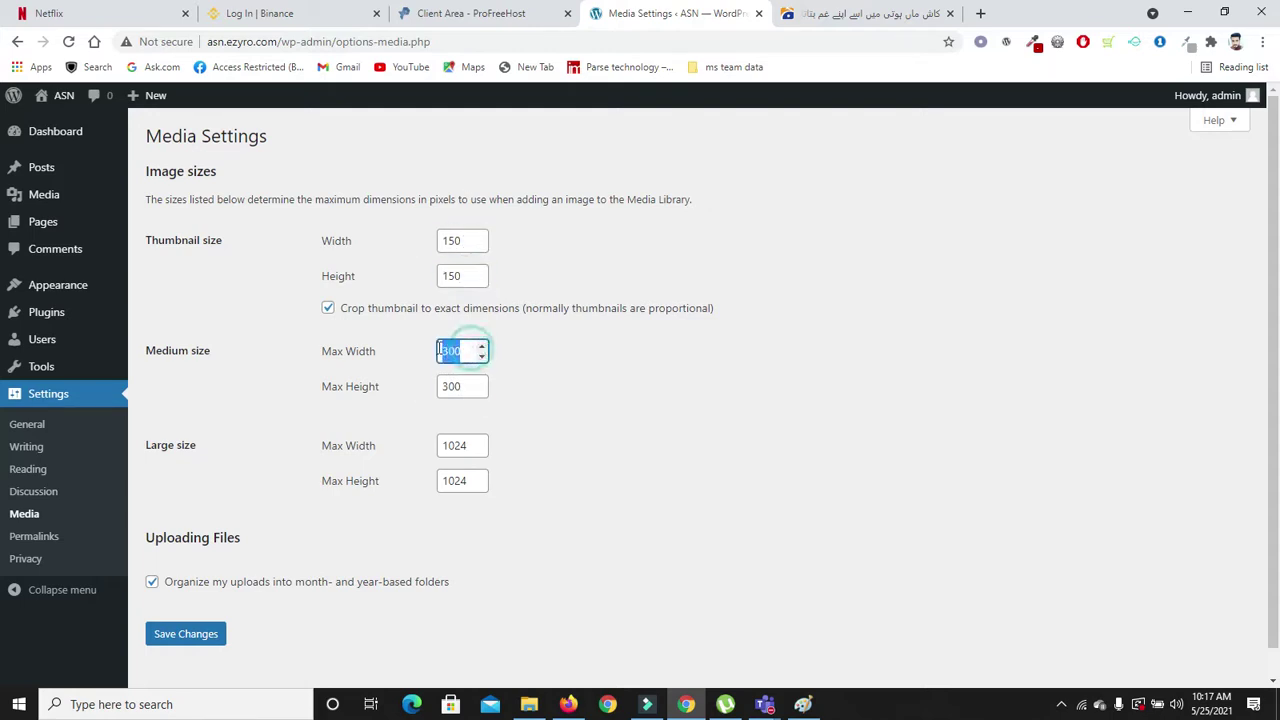
pyautogui.click(457, 384)
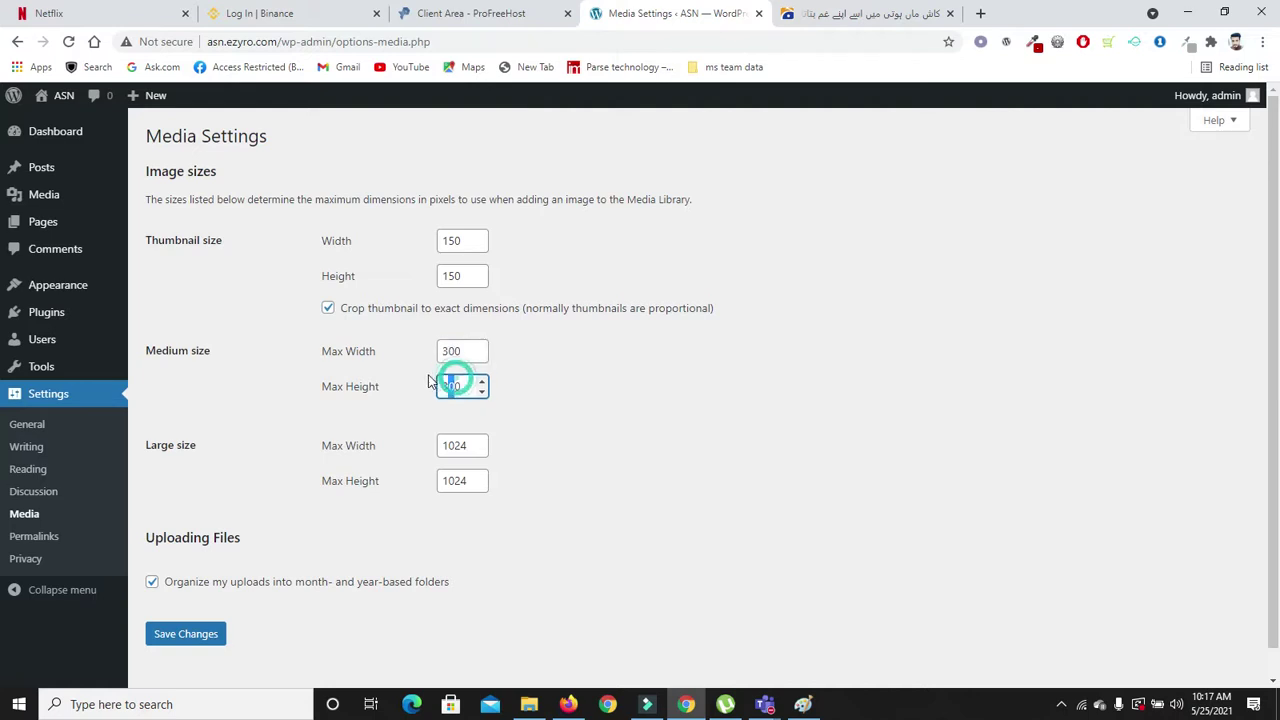
pyautogui.click(474, 445)
pyautogui.doubleClick(474, 445)
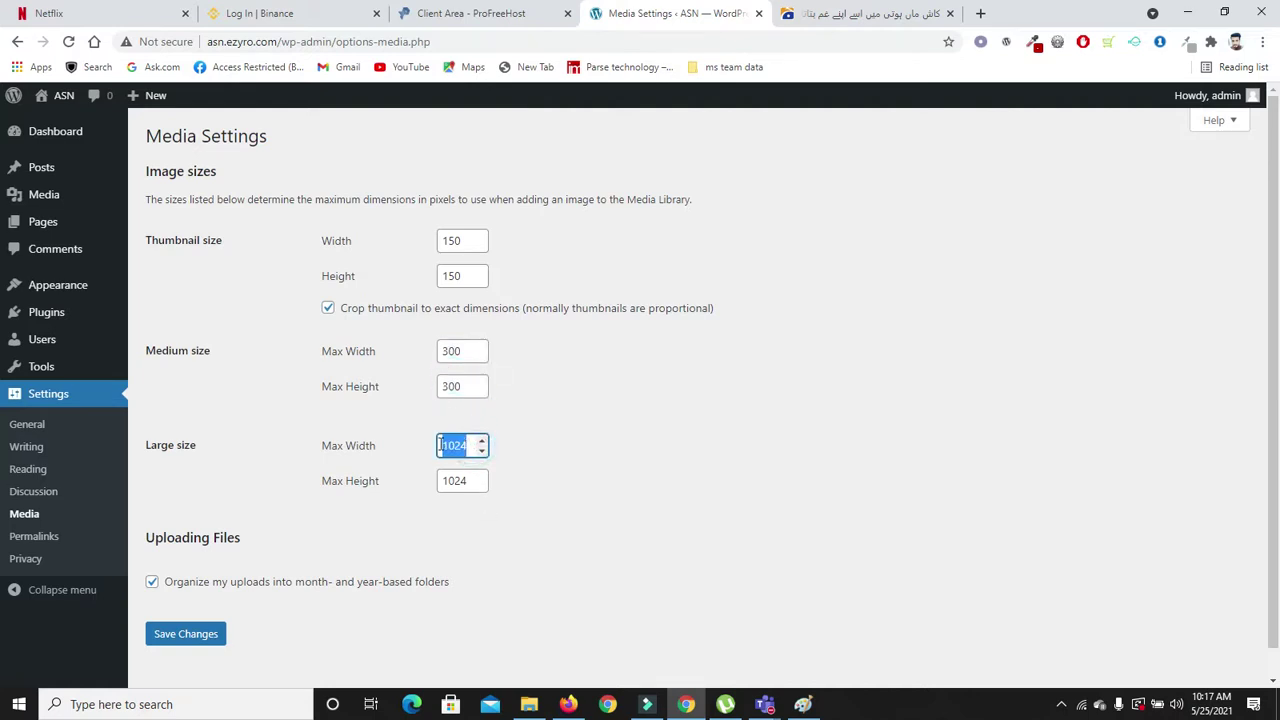
pyautogui.click(481, 476)
pyautogui.click(481, 476)
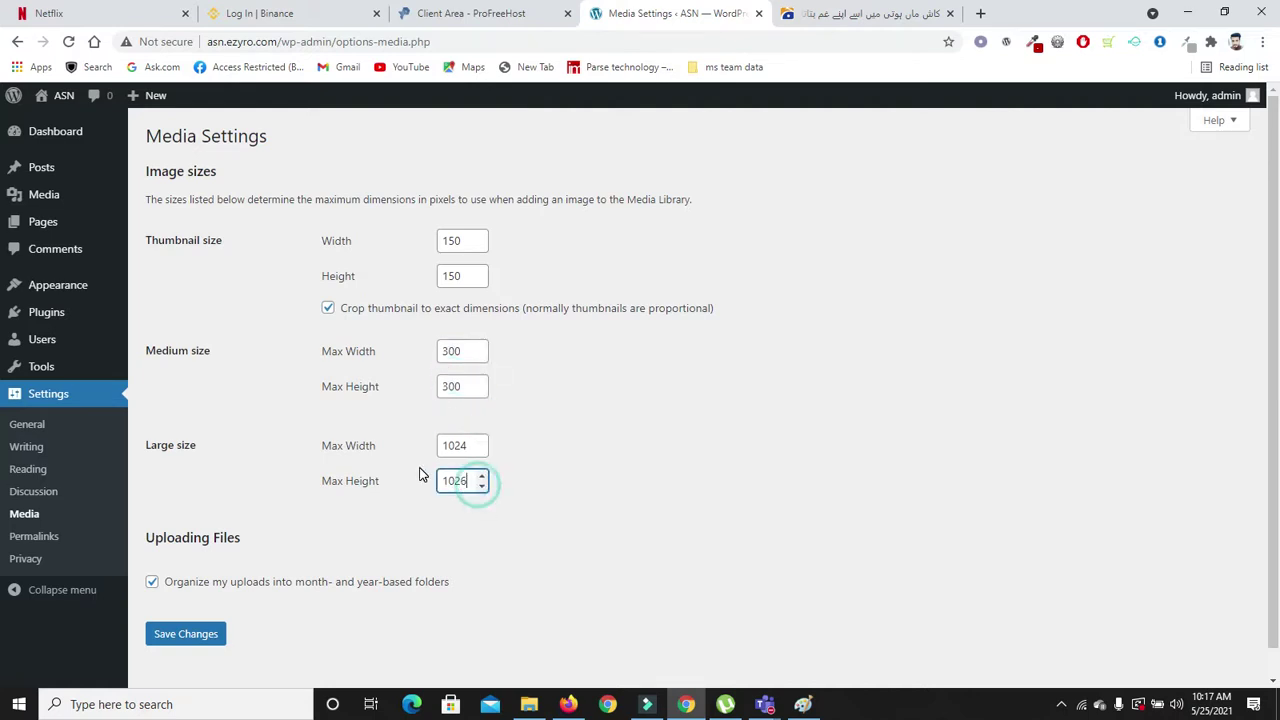
pyautogui.click(481, 487)
pyautogui.click(32, 540)
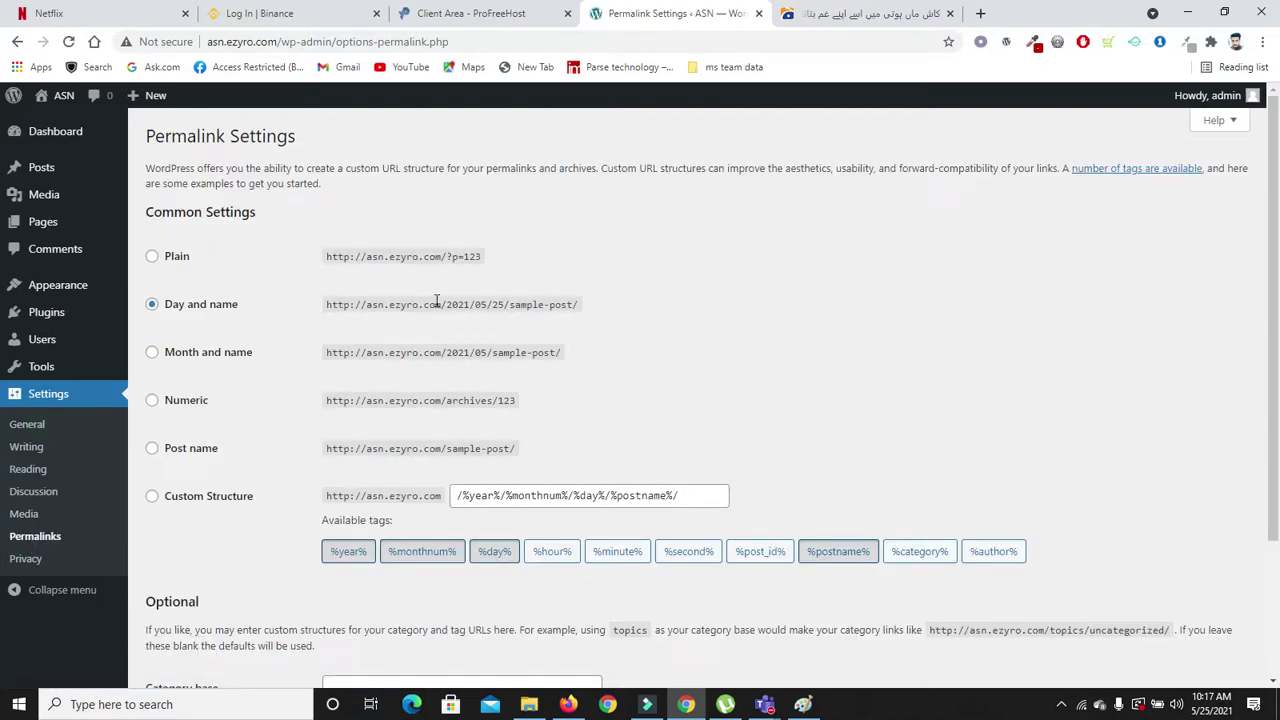
pyautogui.click(838, 16)
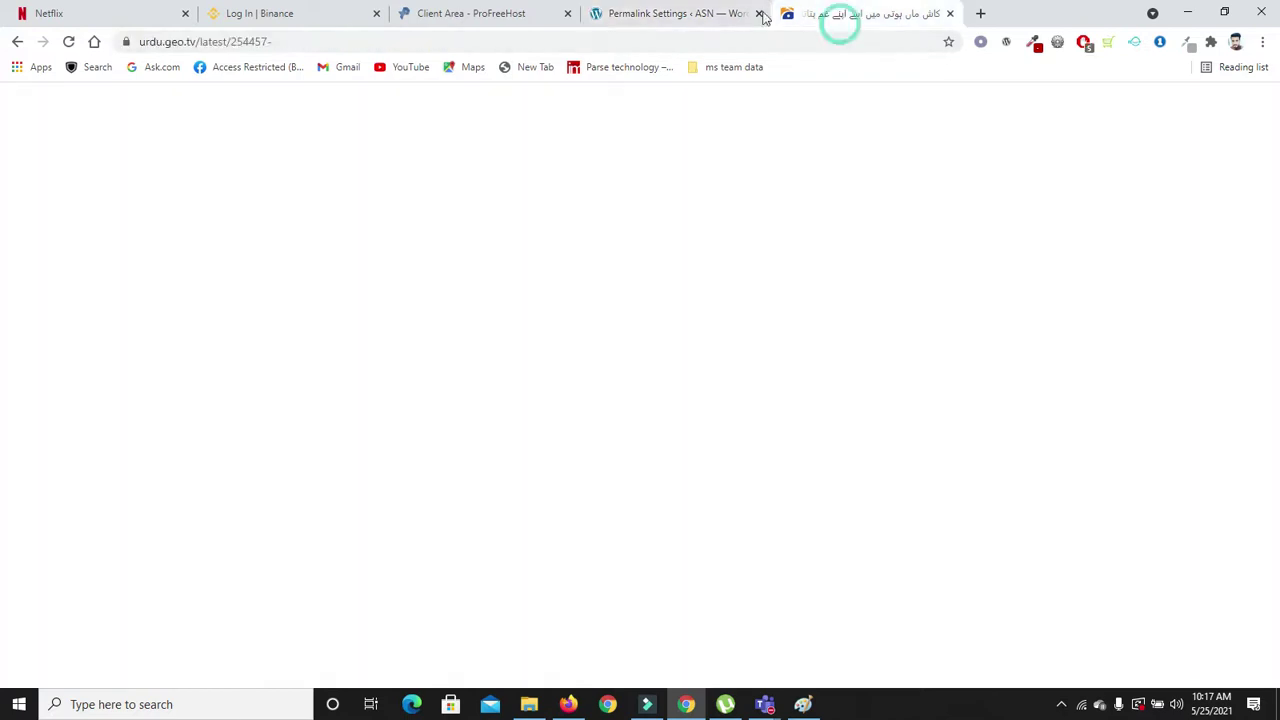
pyautogui.moveTo(200, 41); pyautogui.dragTo(314, 40)
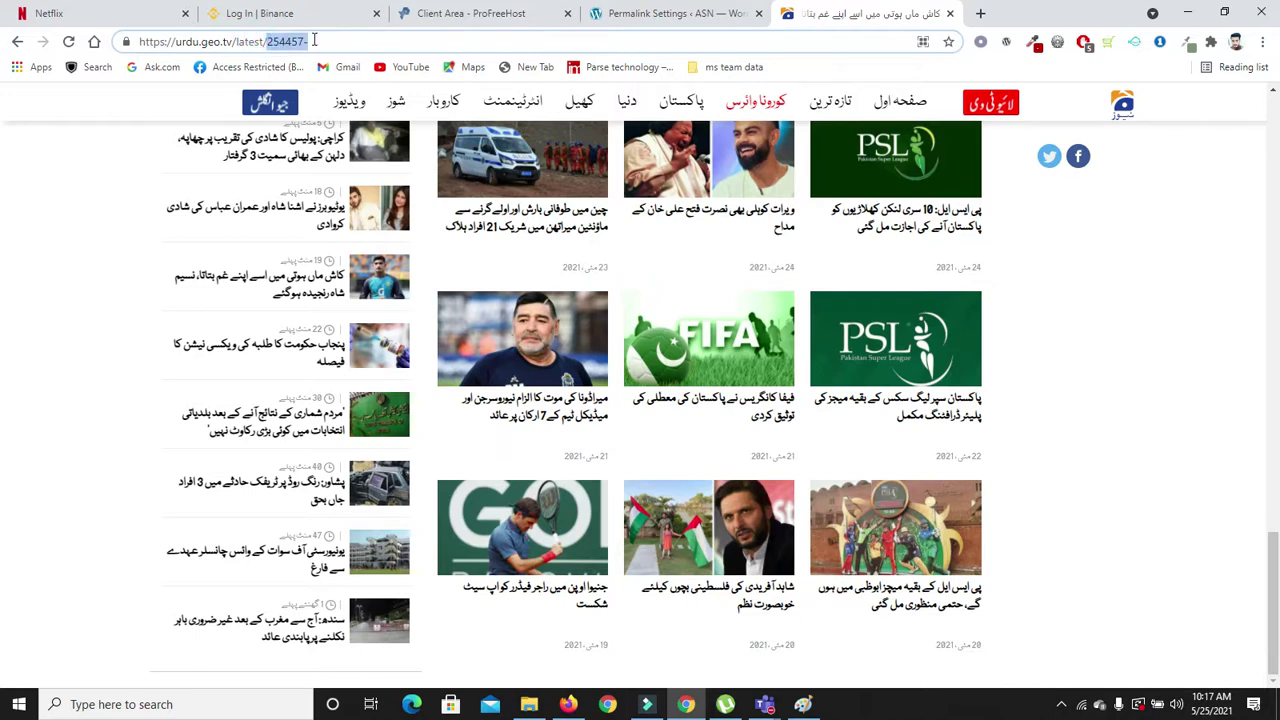
pyautogui.click(1277, 200)
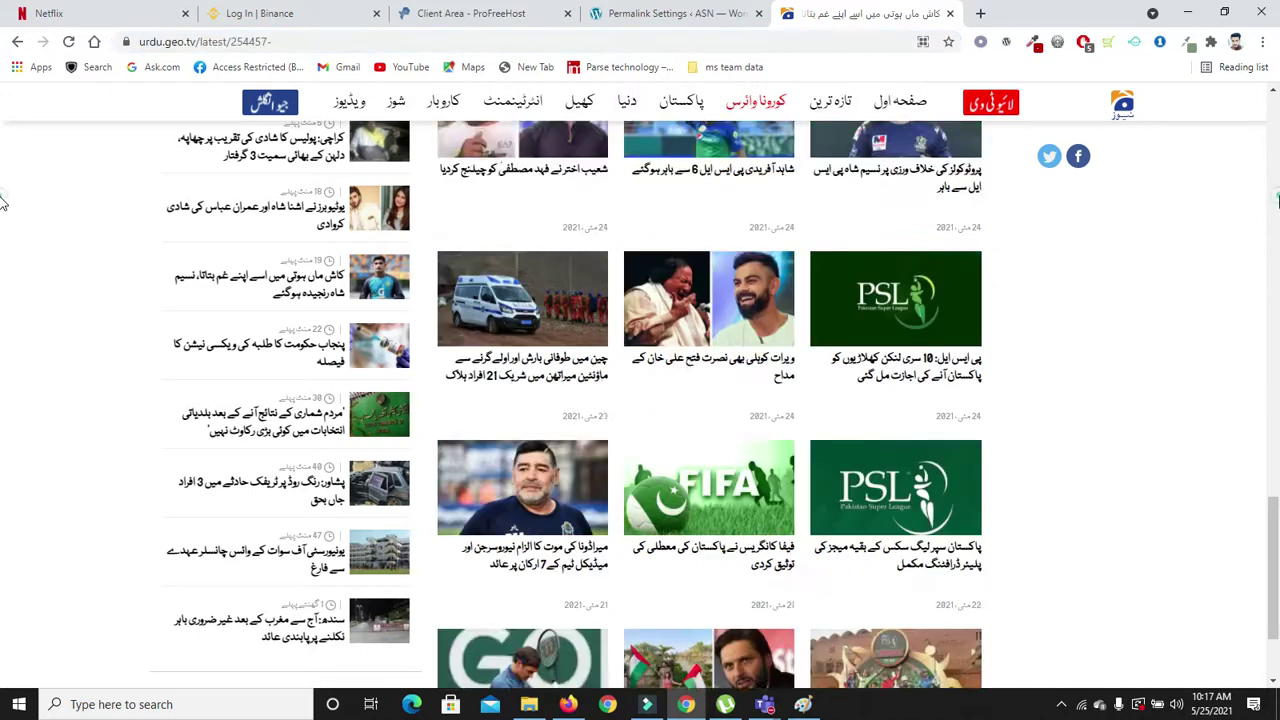
pyautogui.scroll(3, 887, 258)
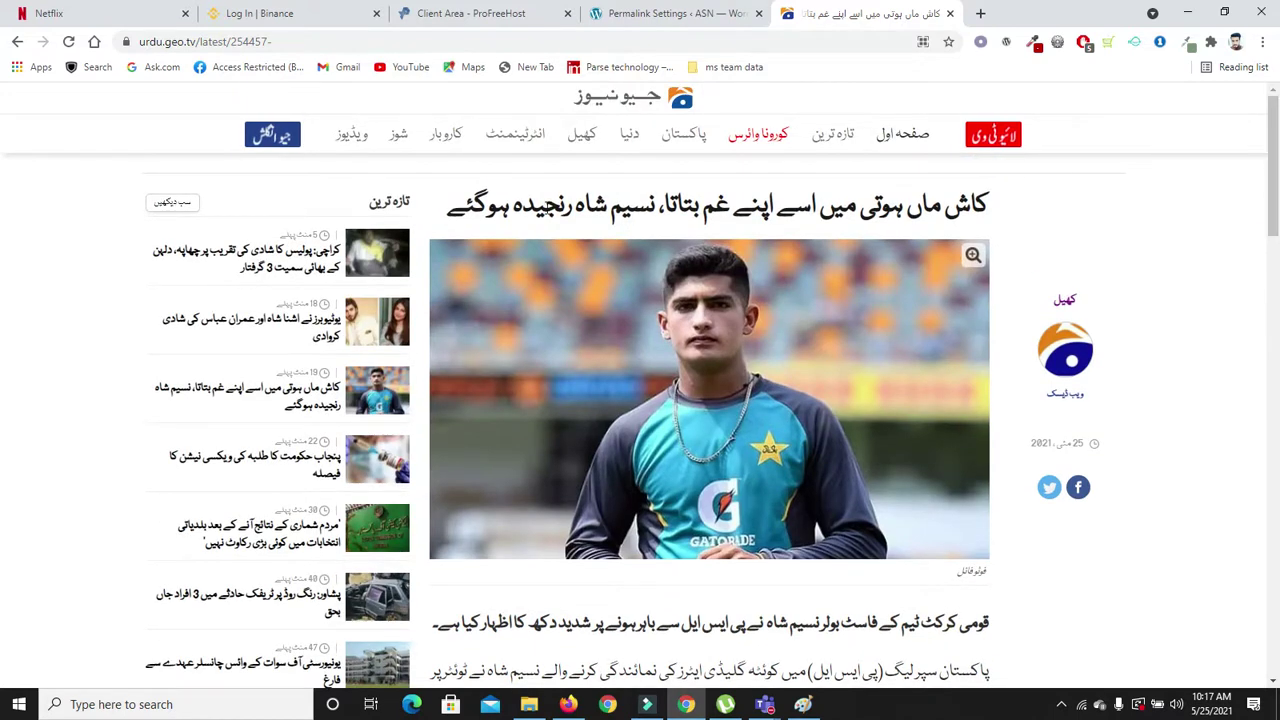
pyautogui.click(234, 42)
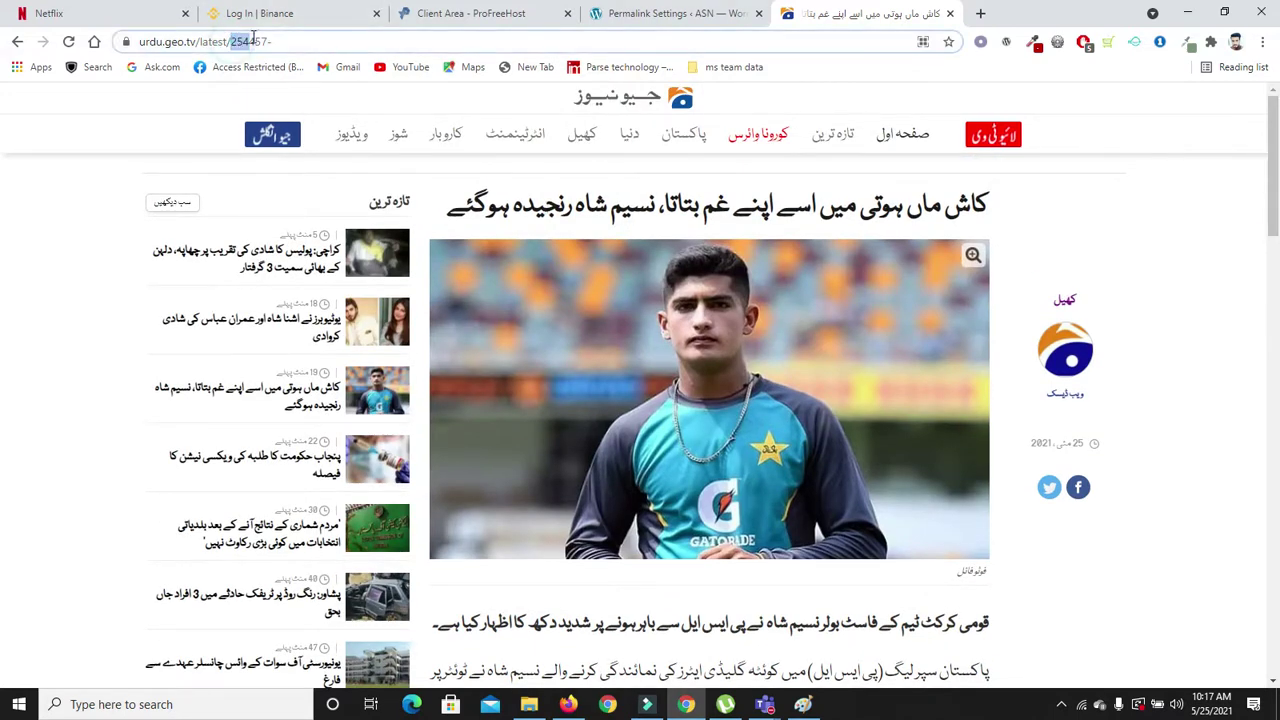
pyautogui.doubleClick(273, 42)
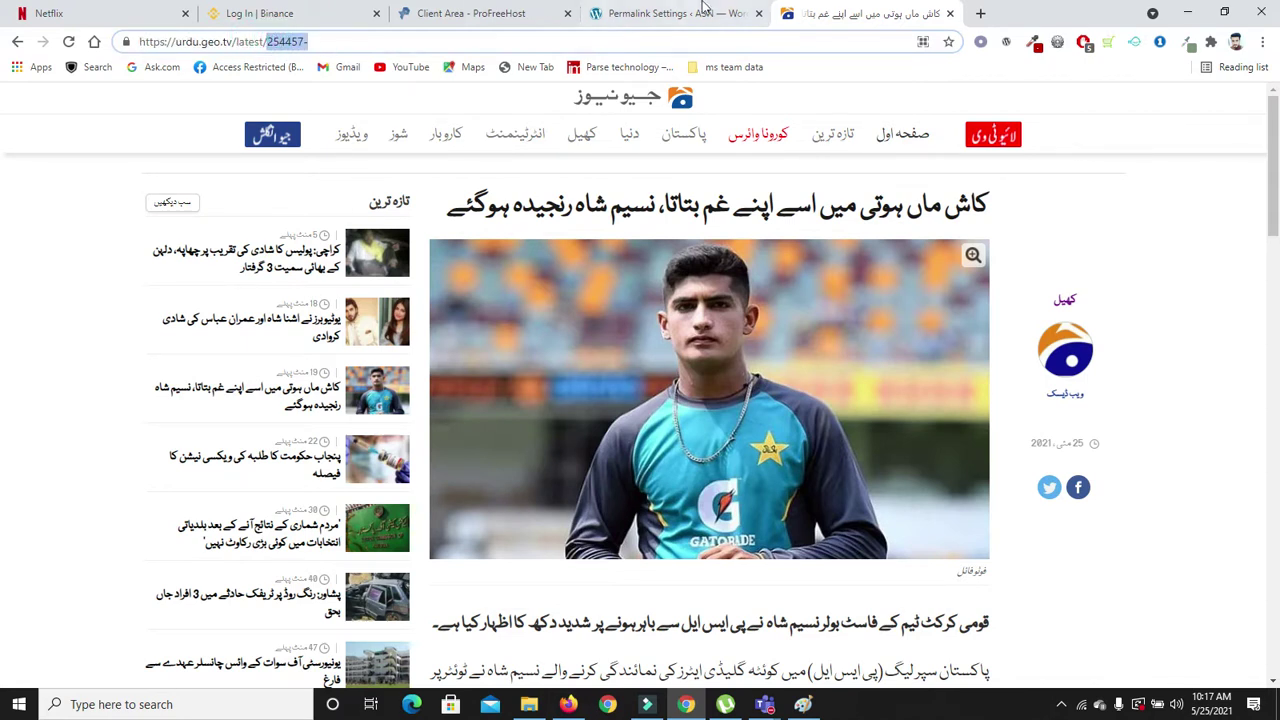
pyautogui.click(666, 13)
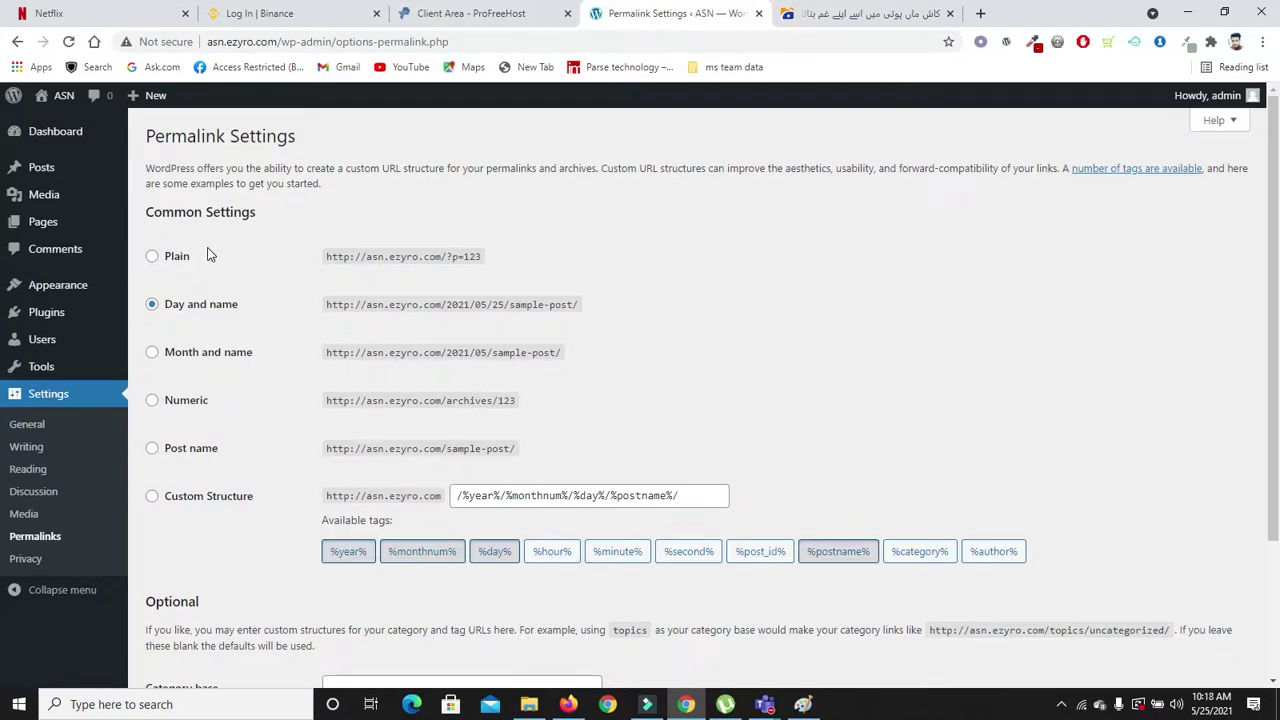
# Choose the Post name permalink structure, save it, and go to Privacy settings
pyautogui.click(153, 259)
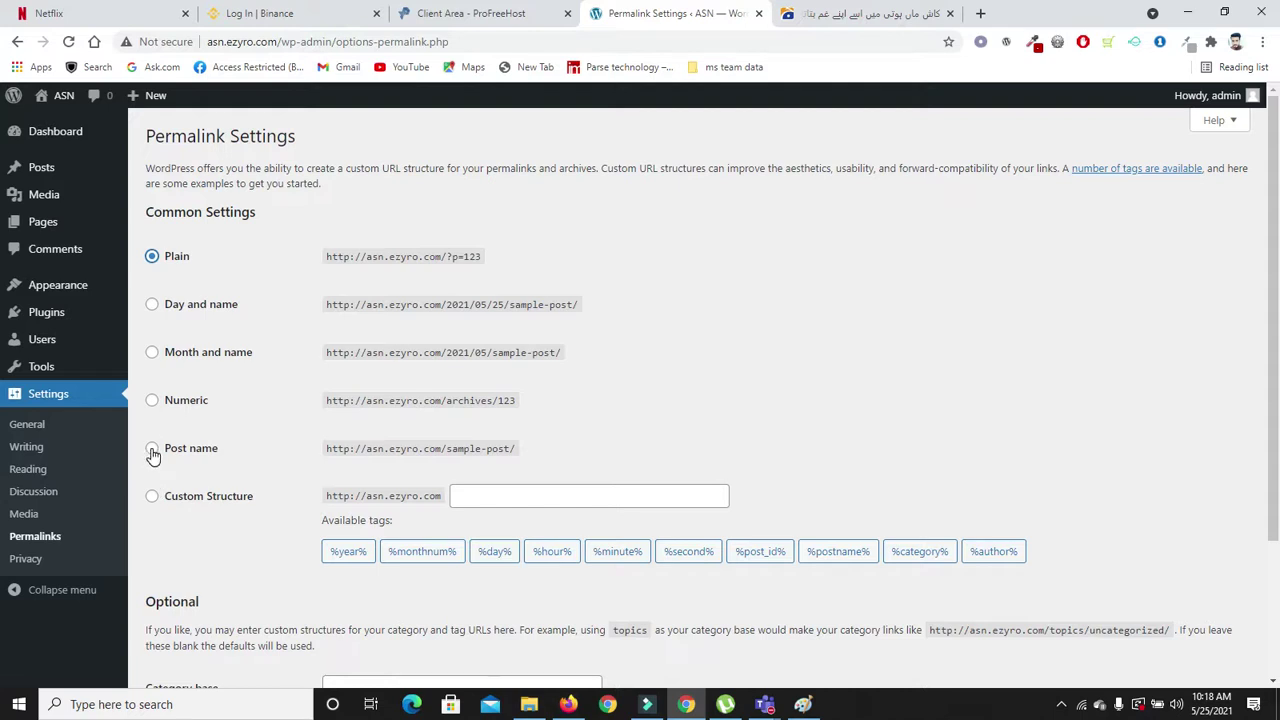
pyautogui.click(152, 450)
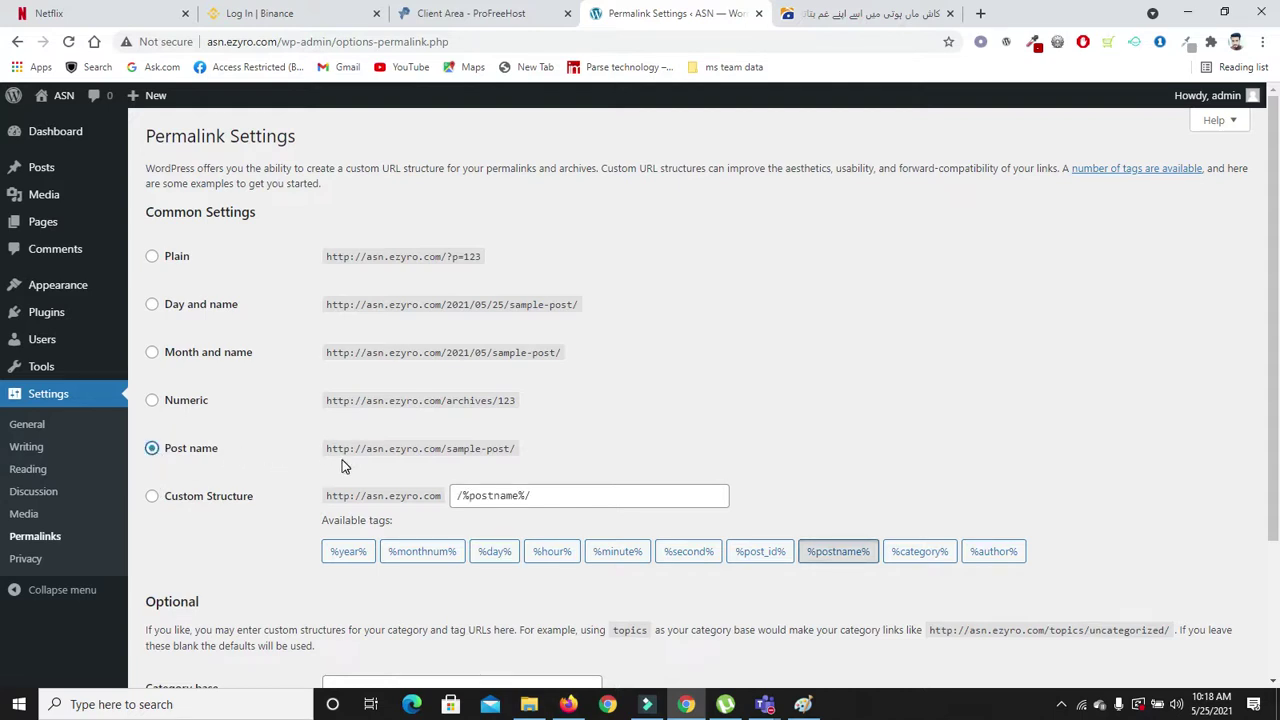
pyautogui.moveTo(318, 449); pyautogui.dragTo(537, 460)
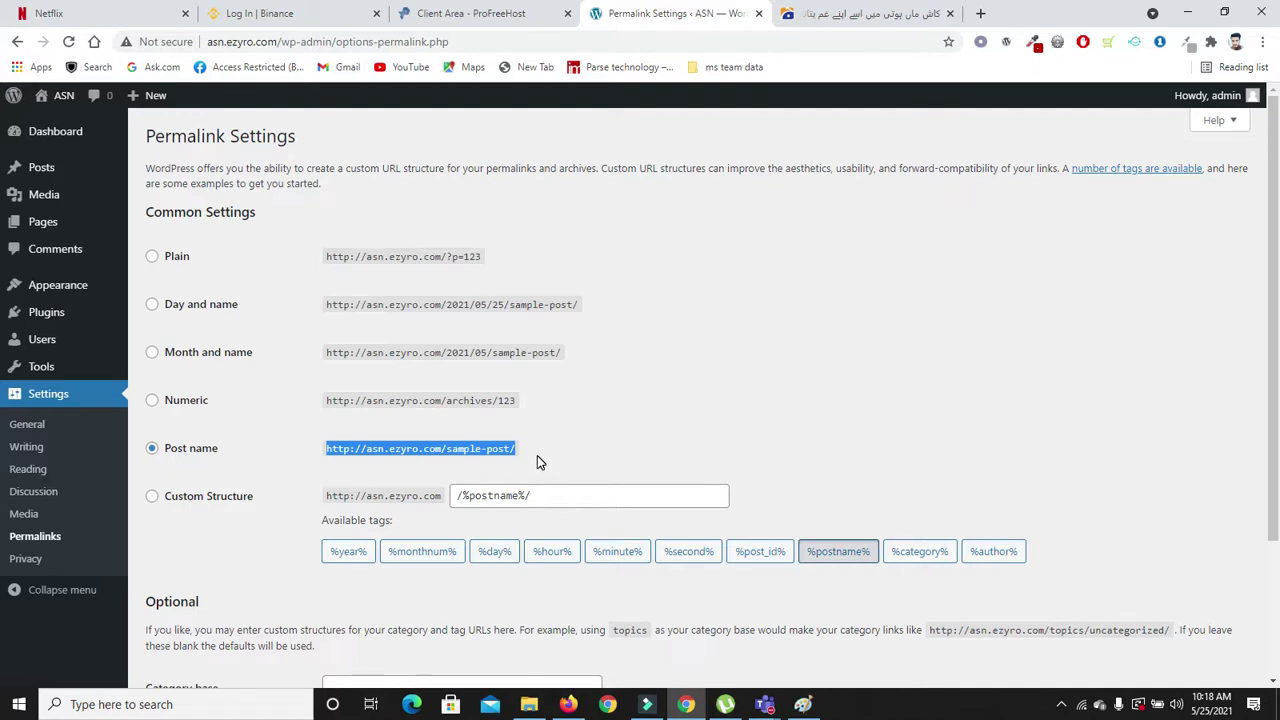
pyautogui.moveTo(1024, 337); pyautogui.dragTo(728, 435)
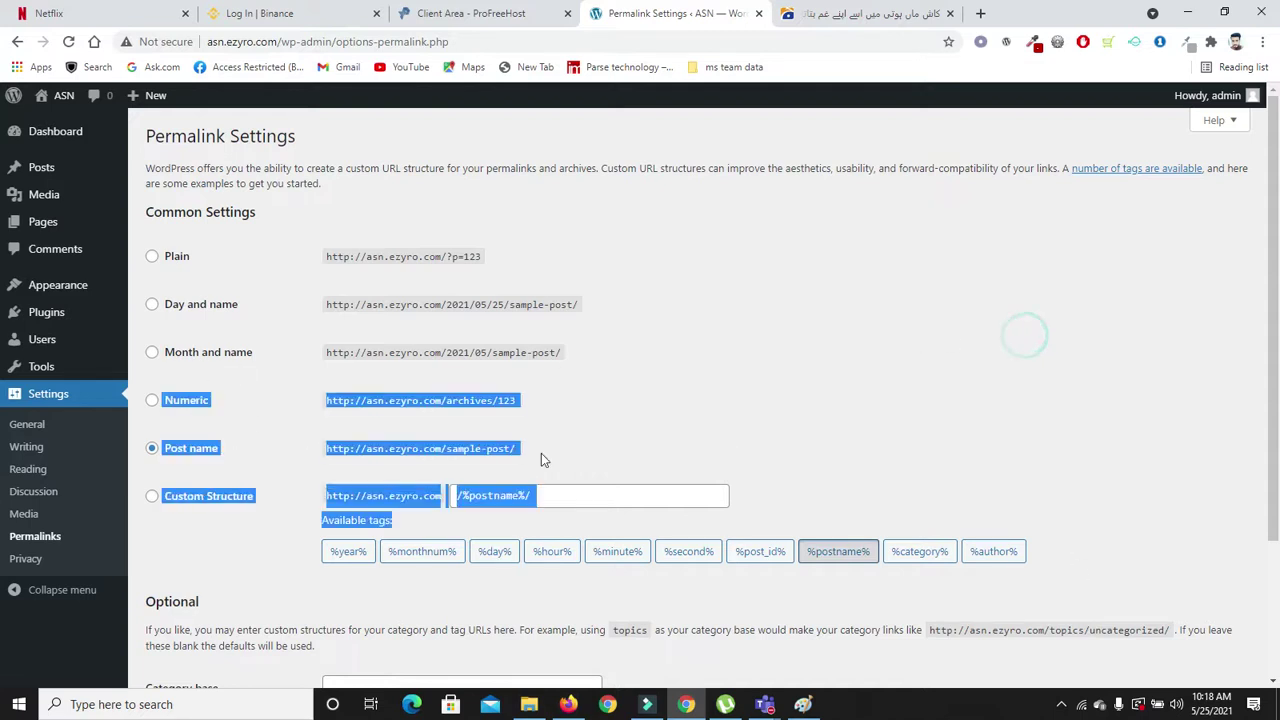
pyautogui.click(492, 294)
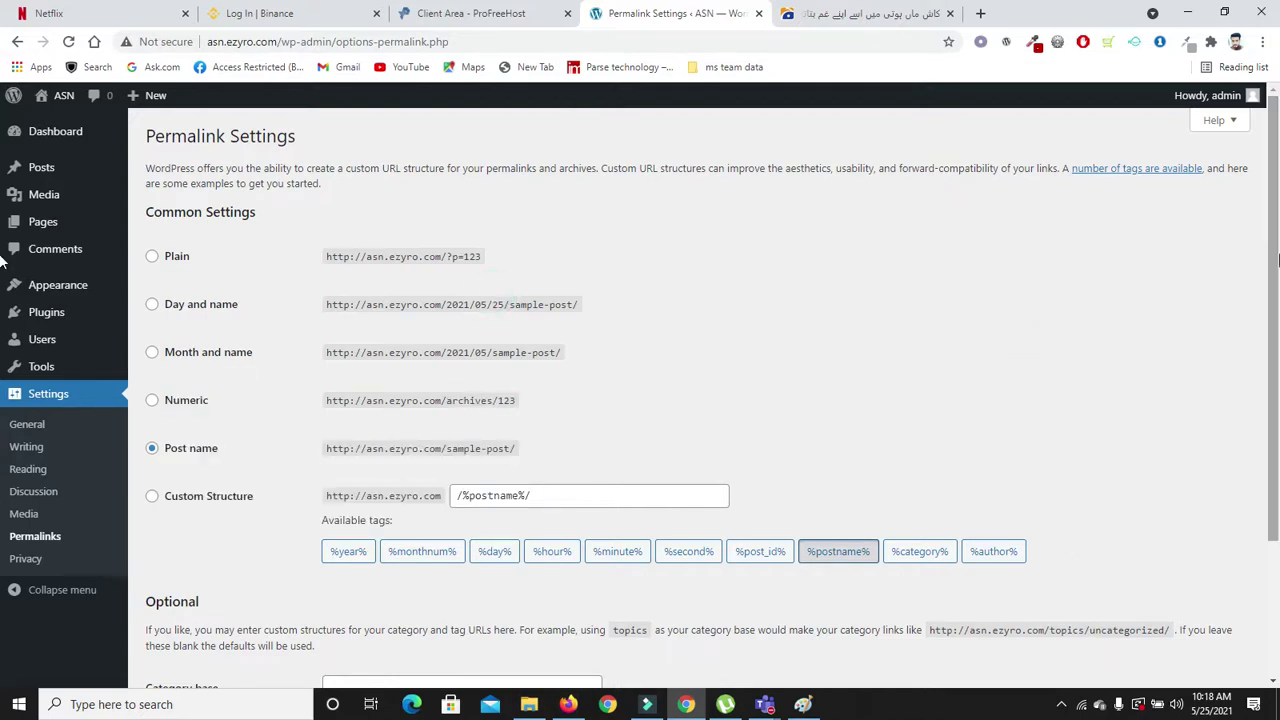
pyautogui.scroll(-2, 1278, 260)
pyautogui.click(190, 660)
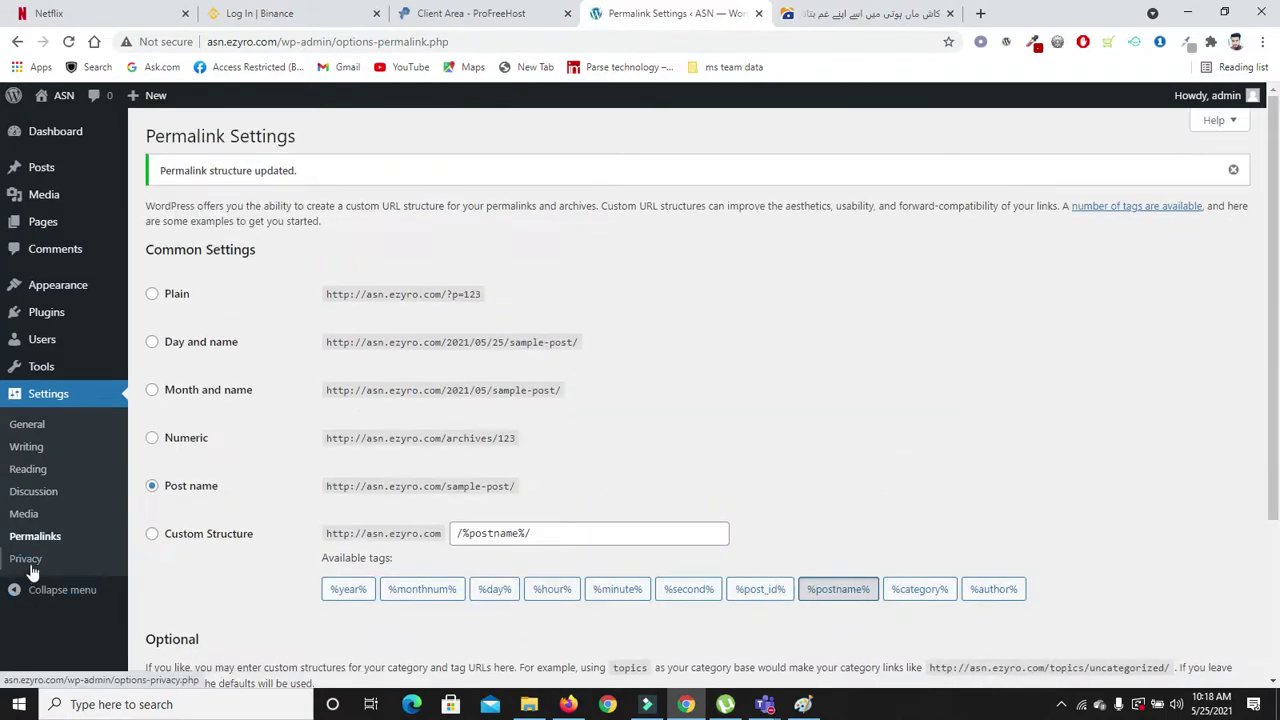
pyautogui.click(28, 562)
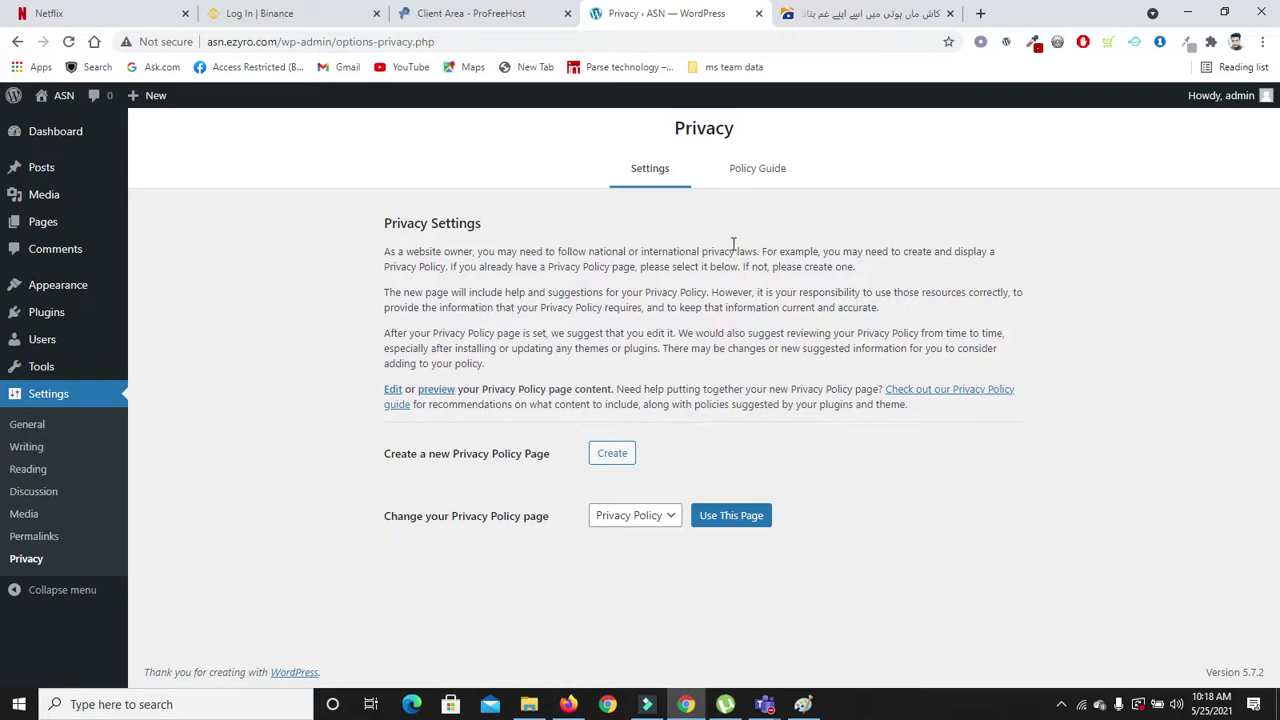
# Review the Policy Guide, keep Privacy Policy as the selected page, and create a new policy page
pyautogui.click(745, 170)
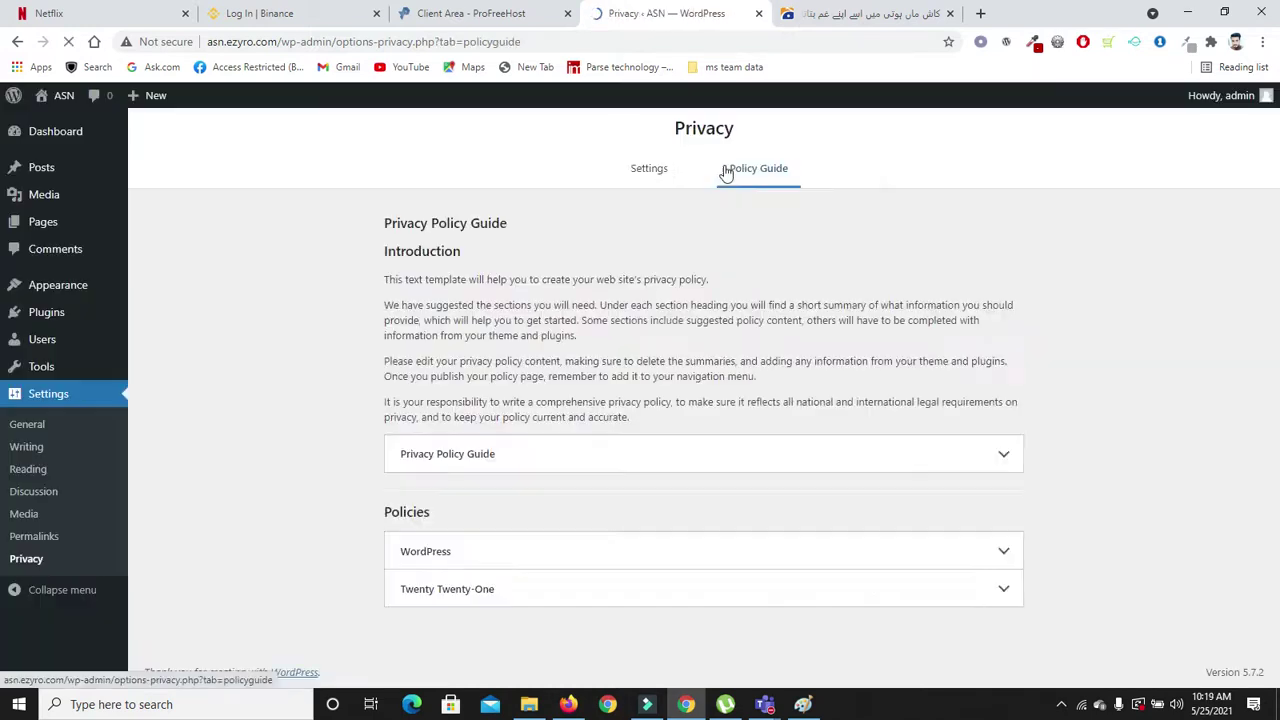
pyautogui.click(663, 171)
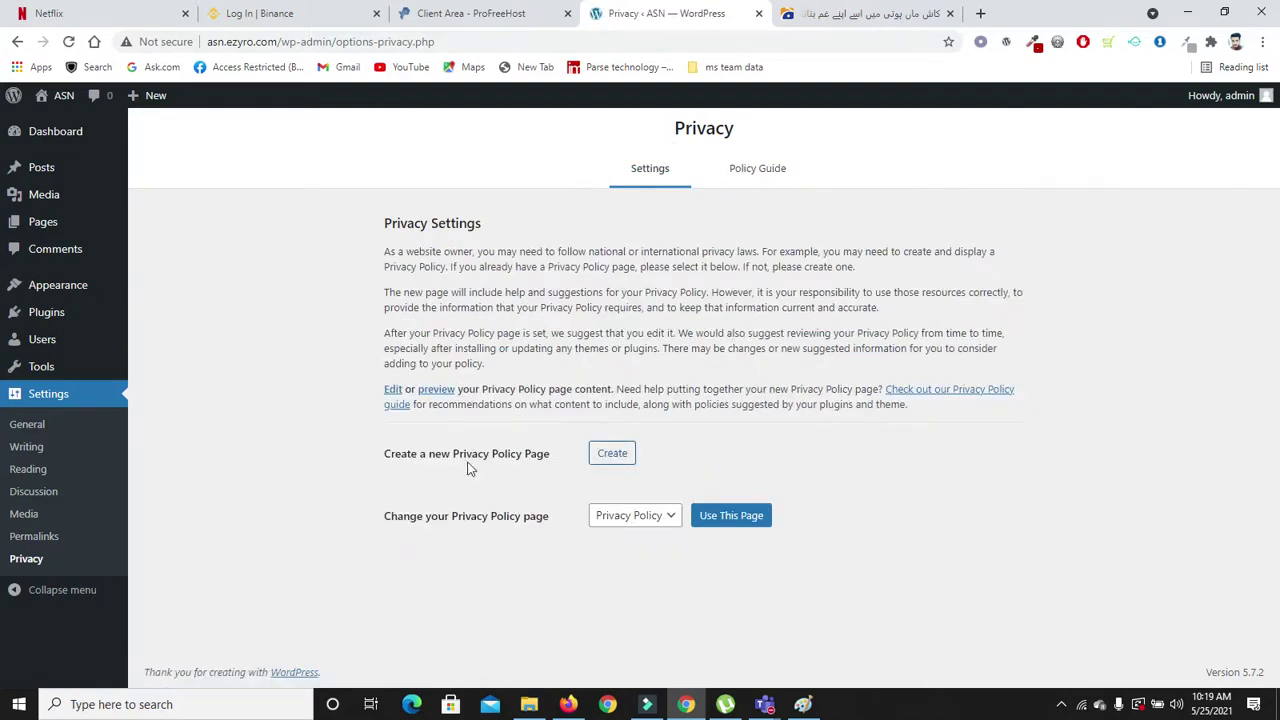
pyautogui.click(665, 515)
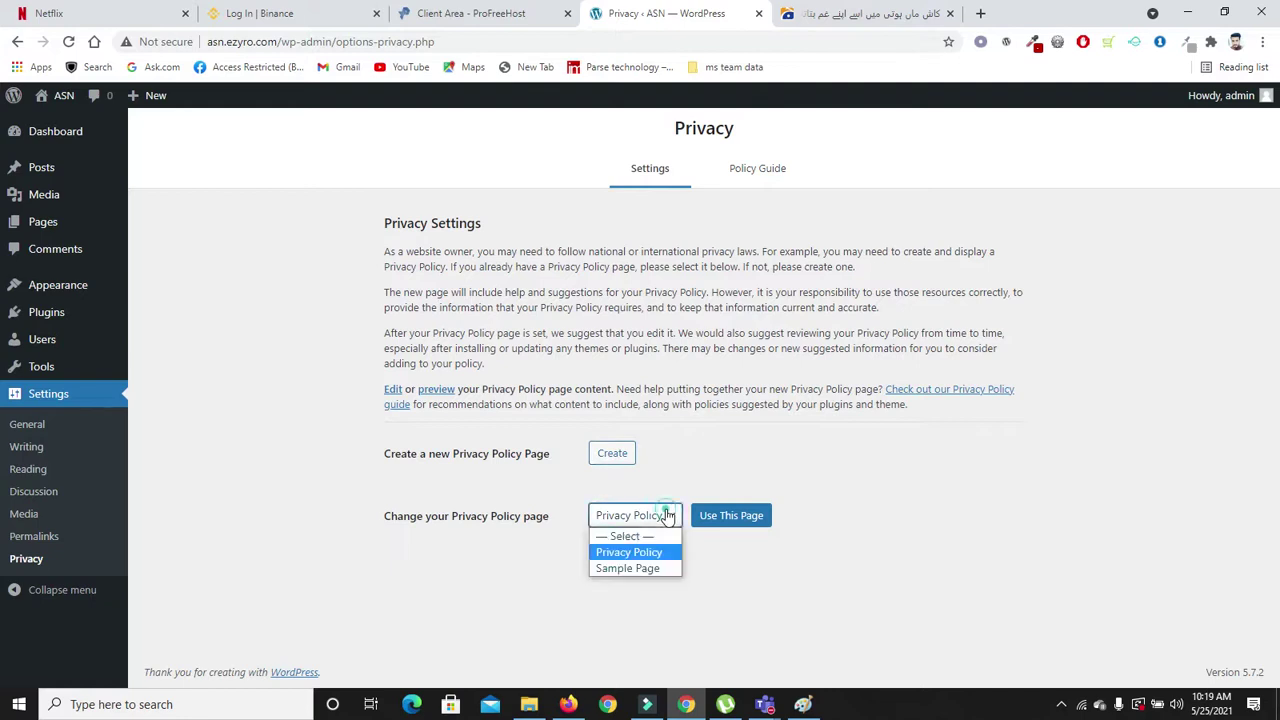
pyautogui.click(666, 515)
pyautogui.click(666, 518)
pyautogui.click(666, 518)
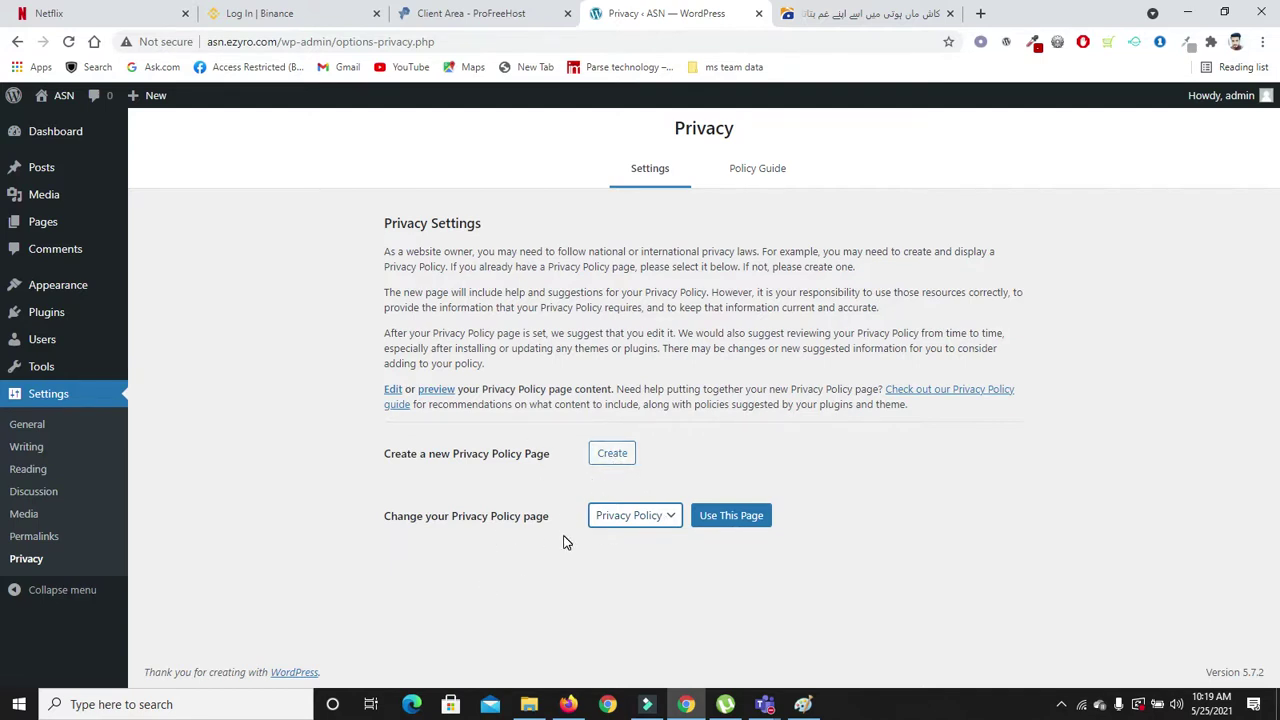
pyautogui.click(612, 455)
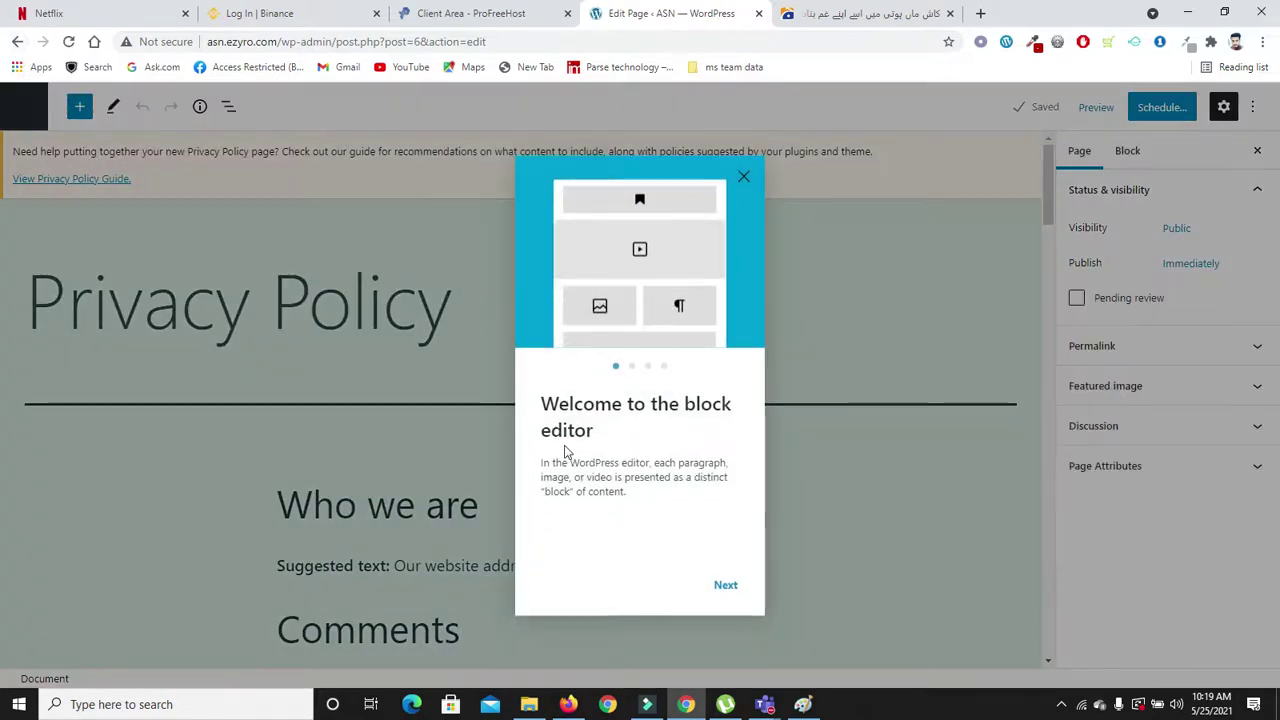
# Dismiss the block editor welcome guide and return to Privacy Settings
pyautogui.click(727, 586)
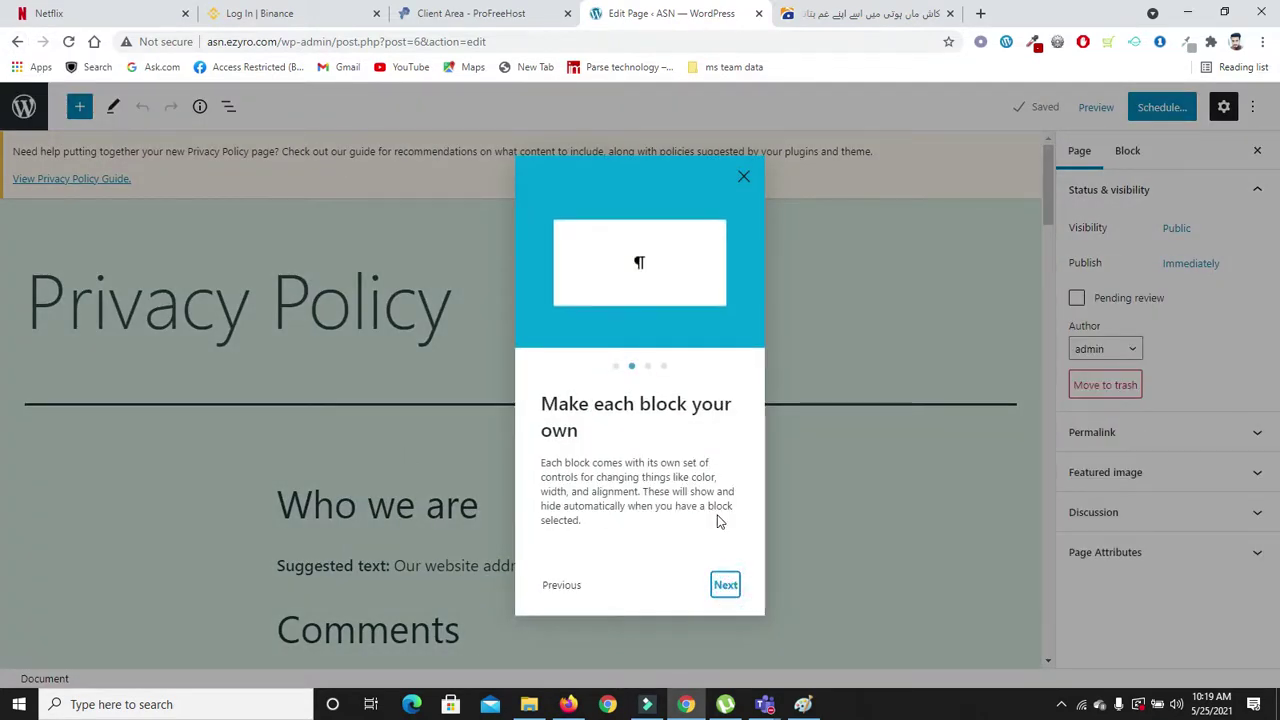
pyautogui.click(727, 586)
pyautogui.click(725, 586)
pyautogui.click(720, 585)
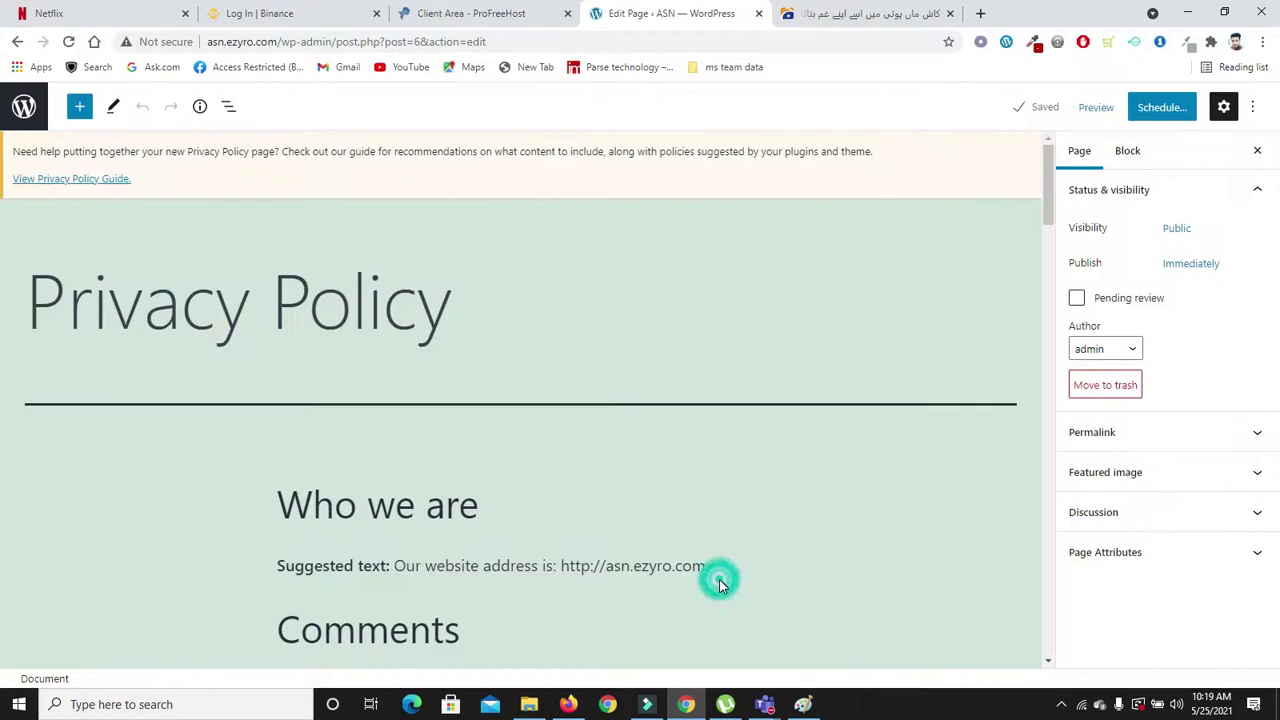
pyautogui.click(17, 41)
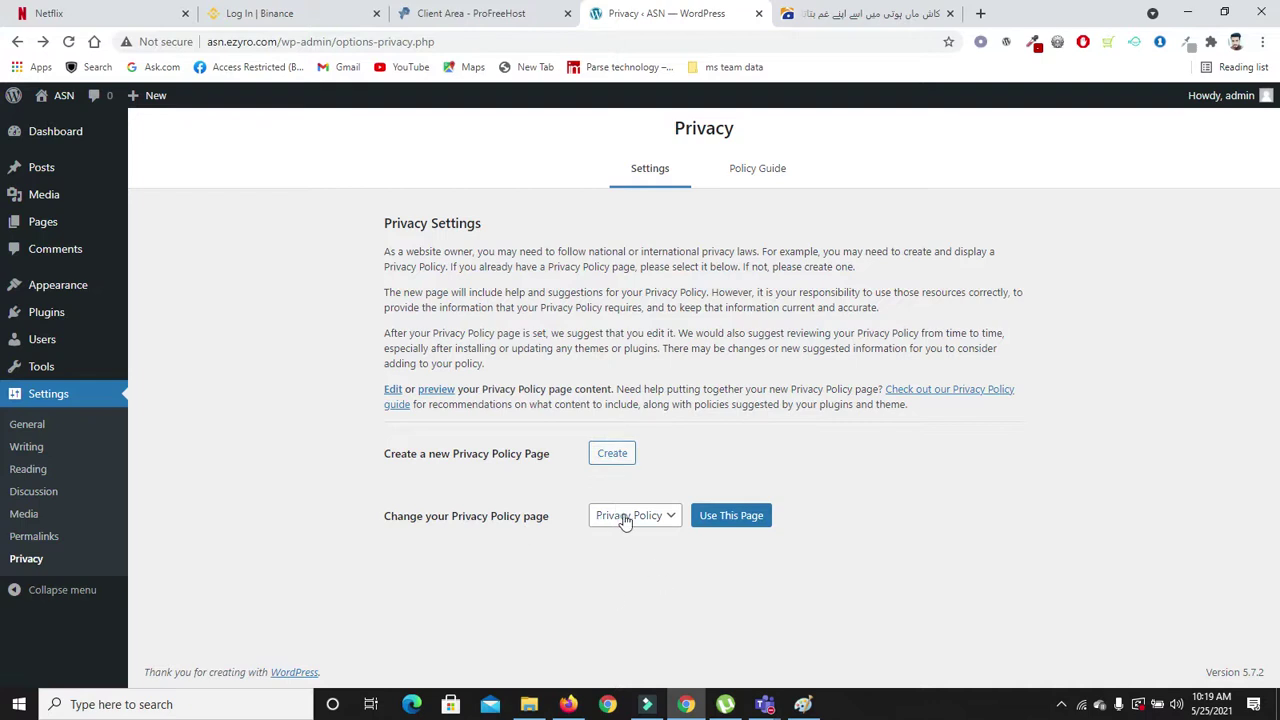
# Leave Privacy Policy as the policy page, visit Tools, then open the Users list
pyautogui.click(676, 517)
pyautogui.click(677, 515)
pyautogui.click(679, 520)
pyautogui.click(678, 517)
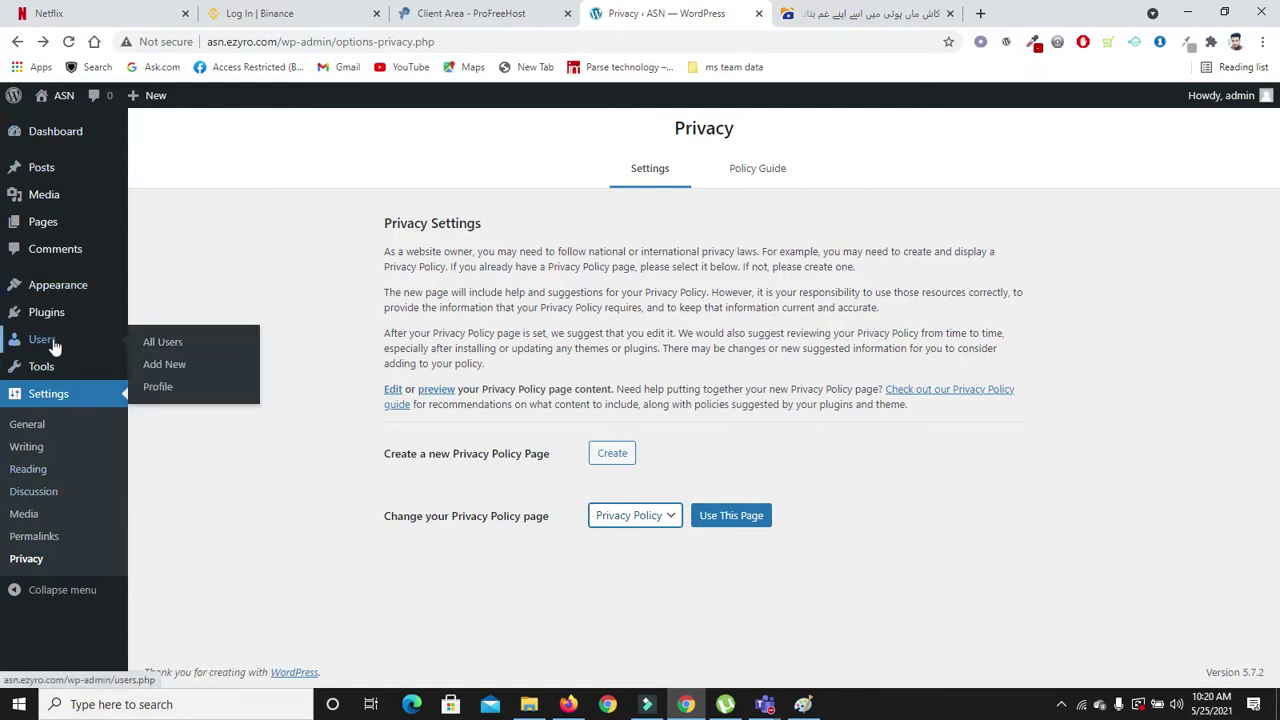
pyautogui.moveTo(52, 366)
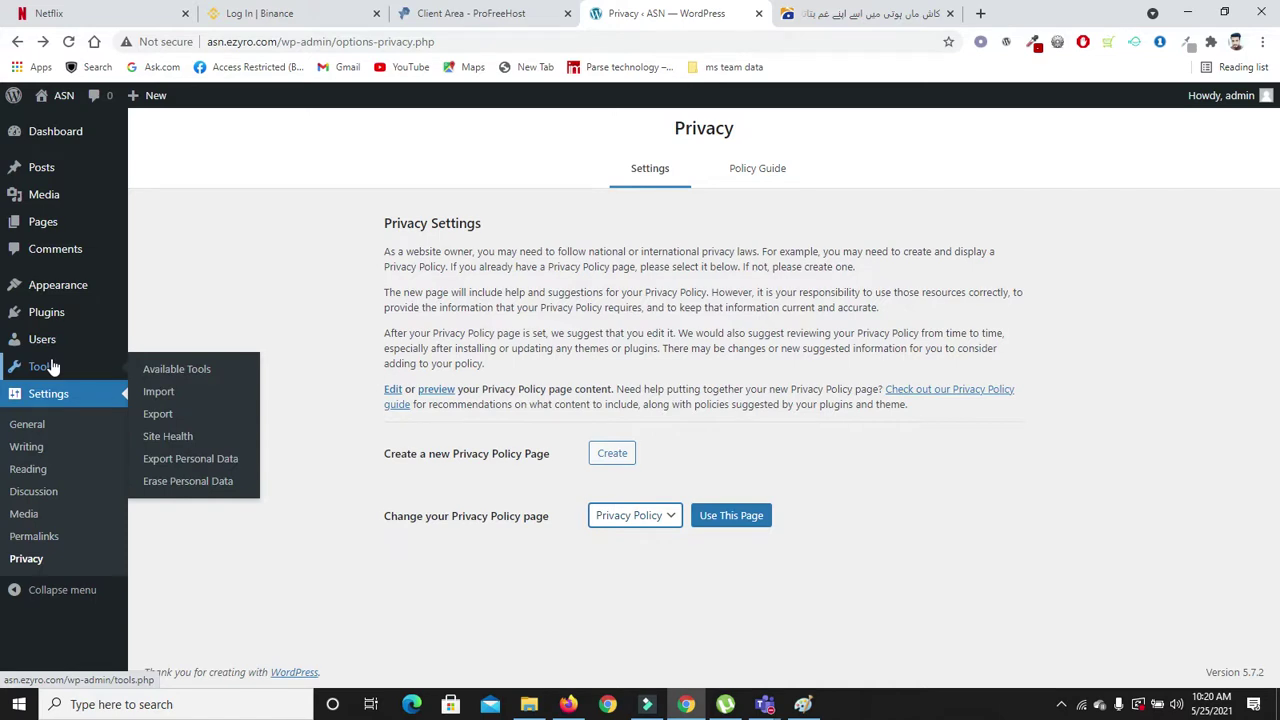
pyautogui.click(42, 369)
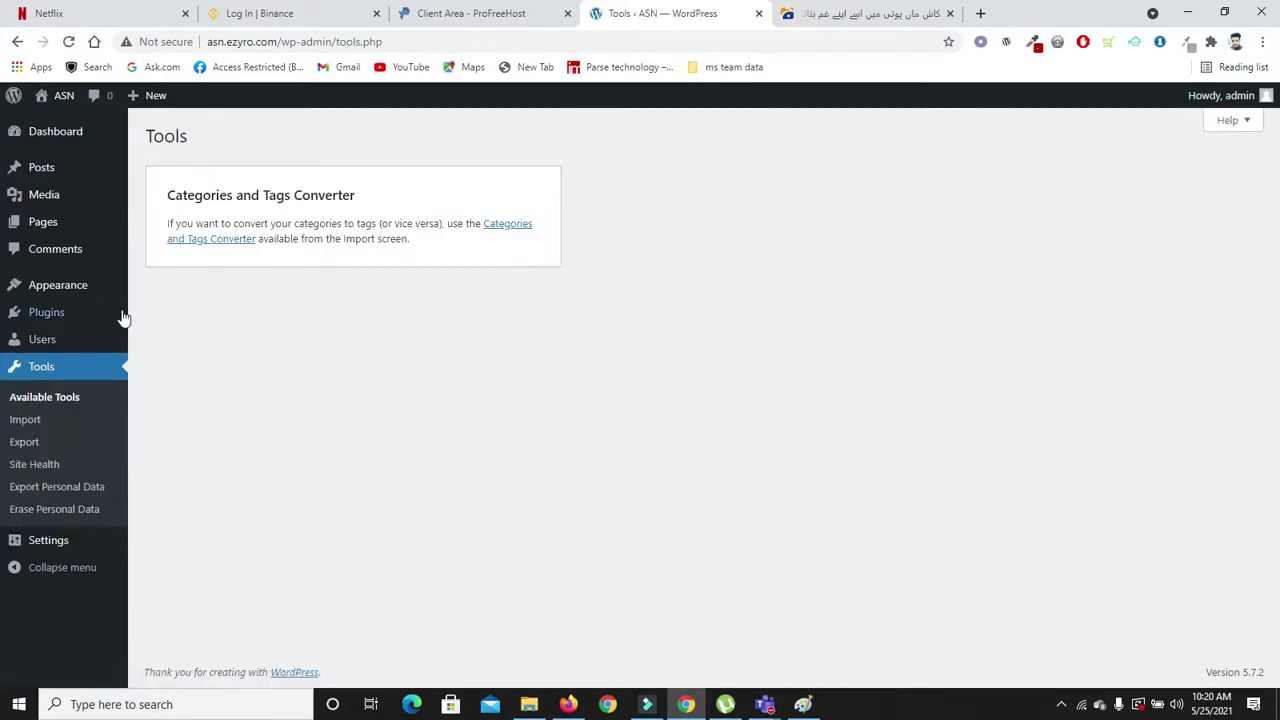
pyautogui.click(22, 345)
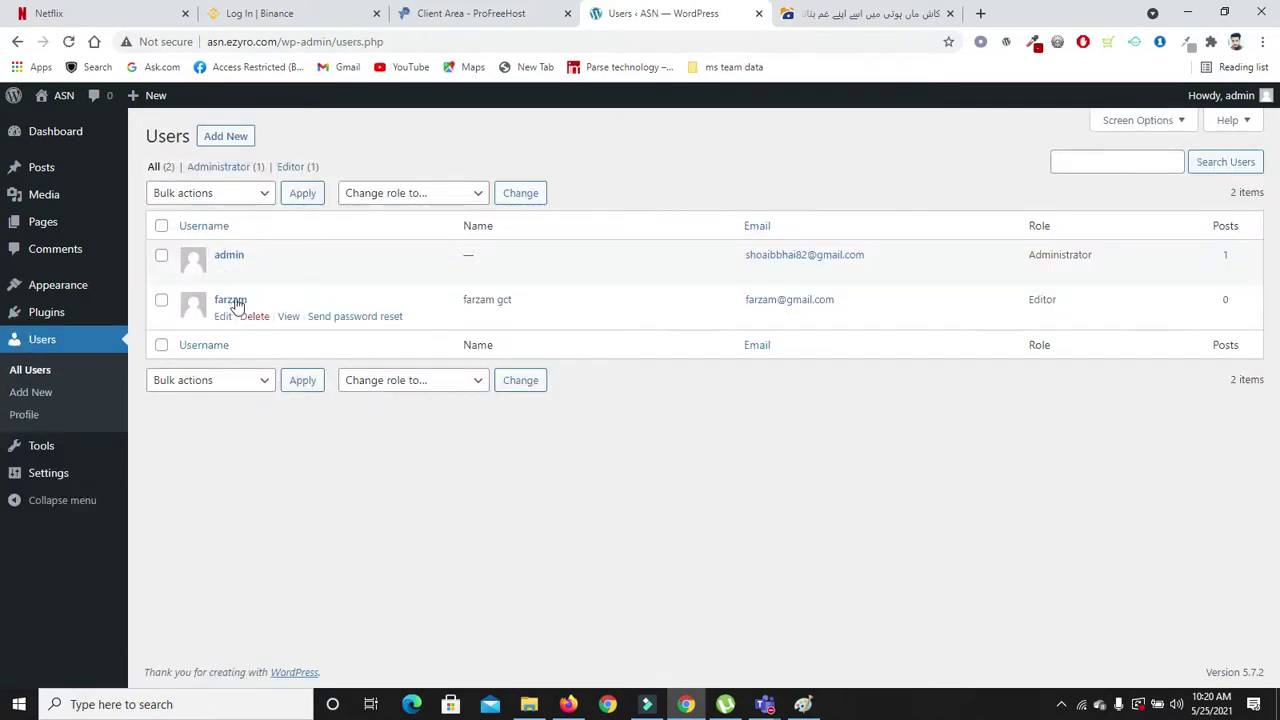
# On the Editor user's profile, preview several colour schemes and settle on Modern
pyautogui.click(225, 315)
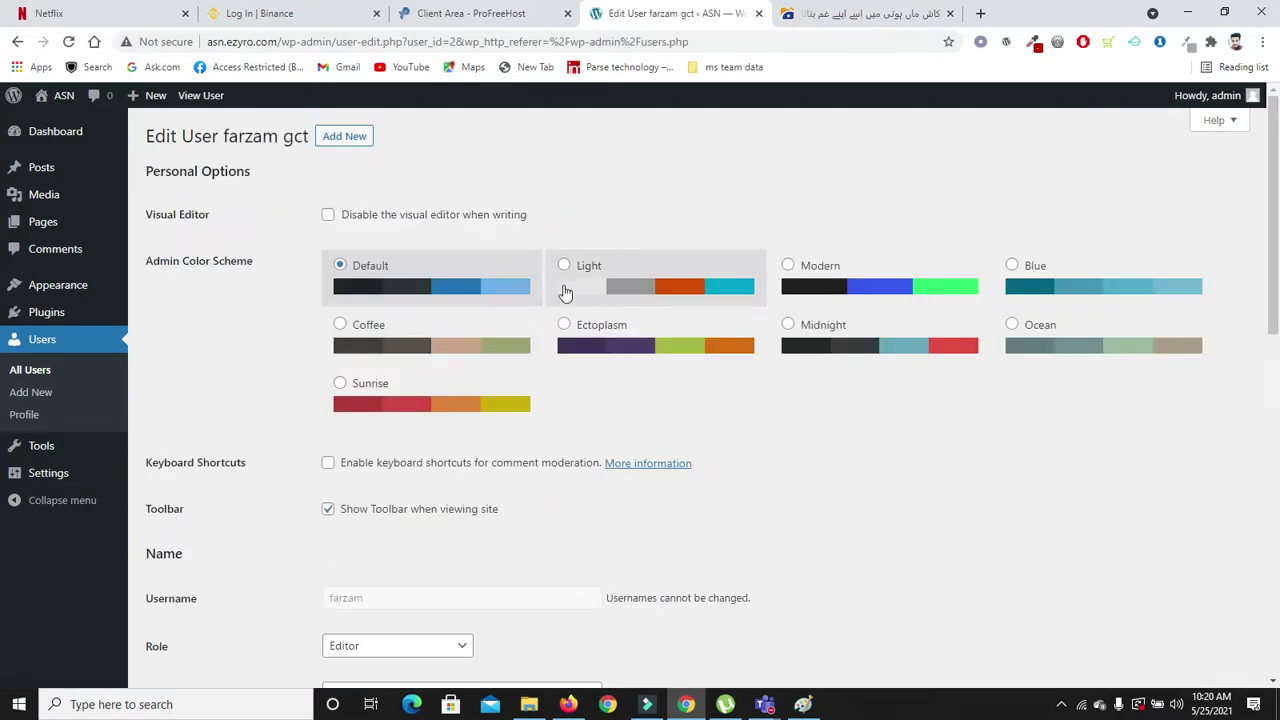
pyautogui.click(565, 267)
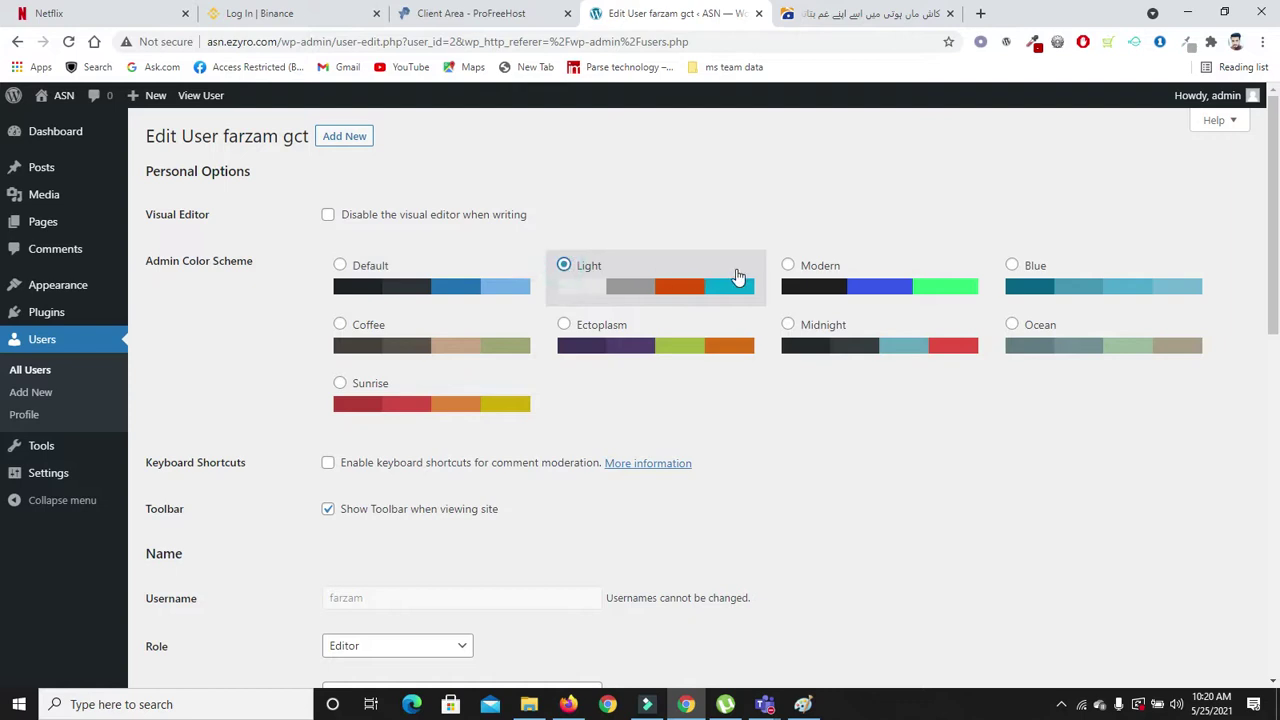
pyautogui.click(787, 266)
pyautogui.click(1009, 266)
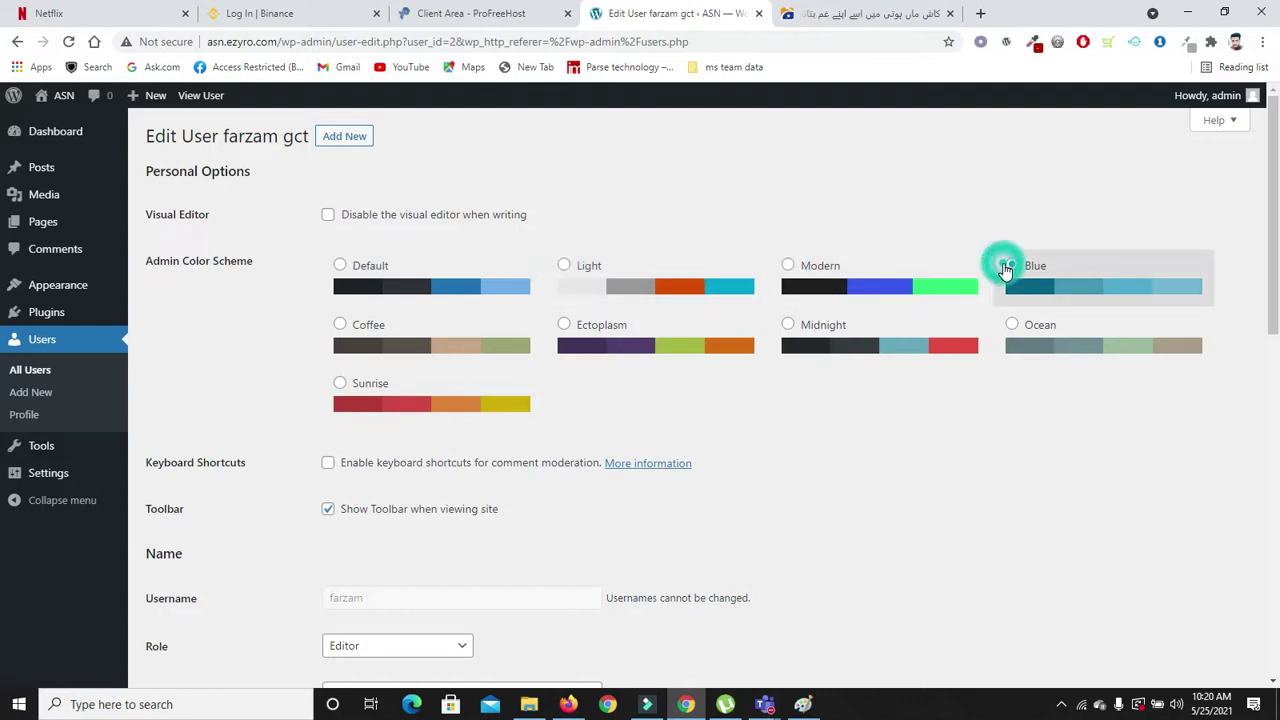
pyautogui.click(1013, 322)
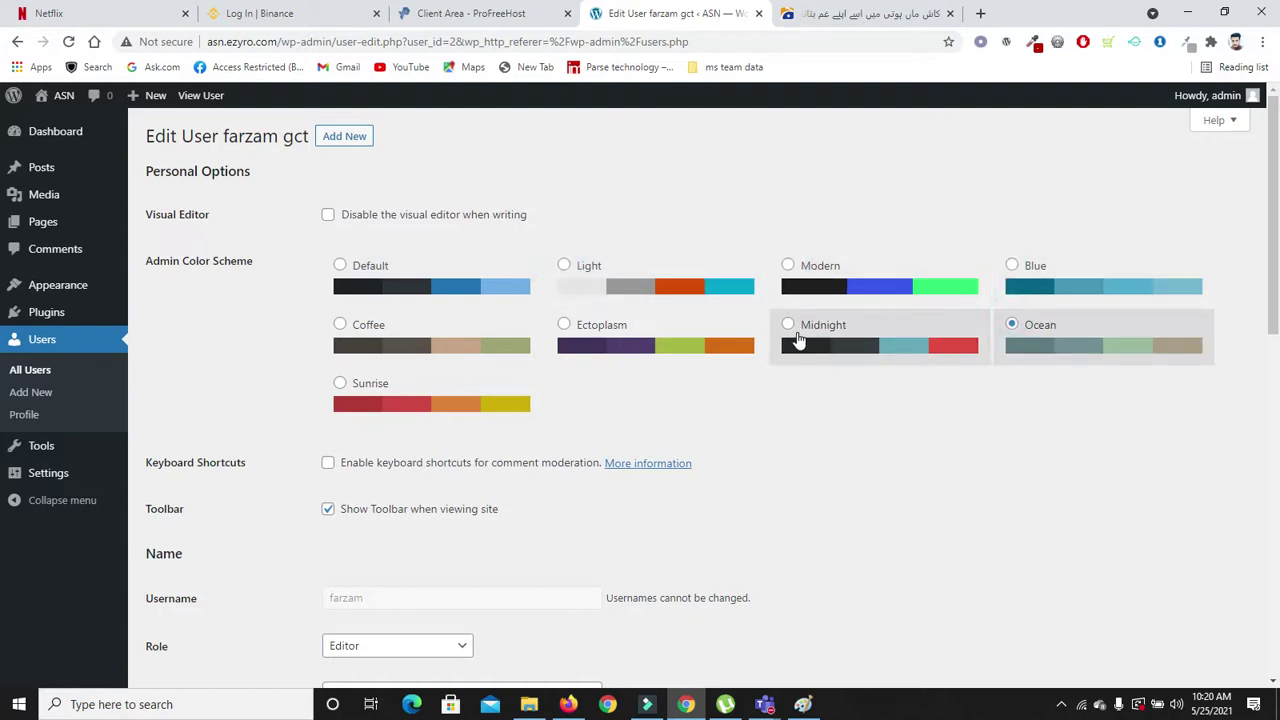
pyautogui.click(788, 326)
pyautogui.click(570, 330)
pyautogui.click(341, 327)
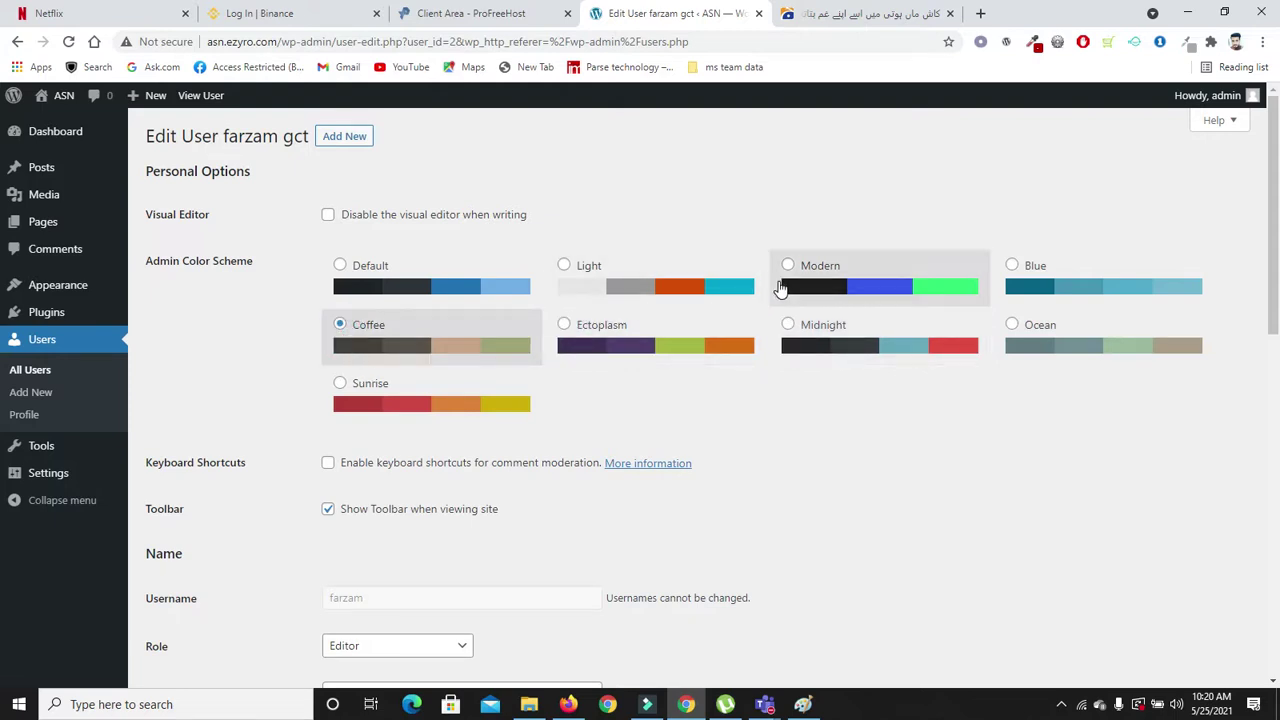
pyautogui.click(785, 268)
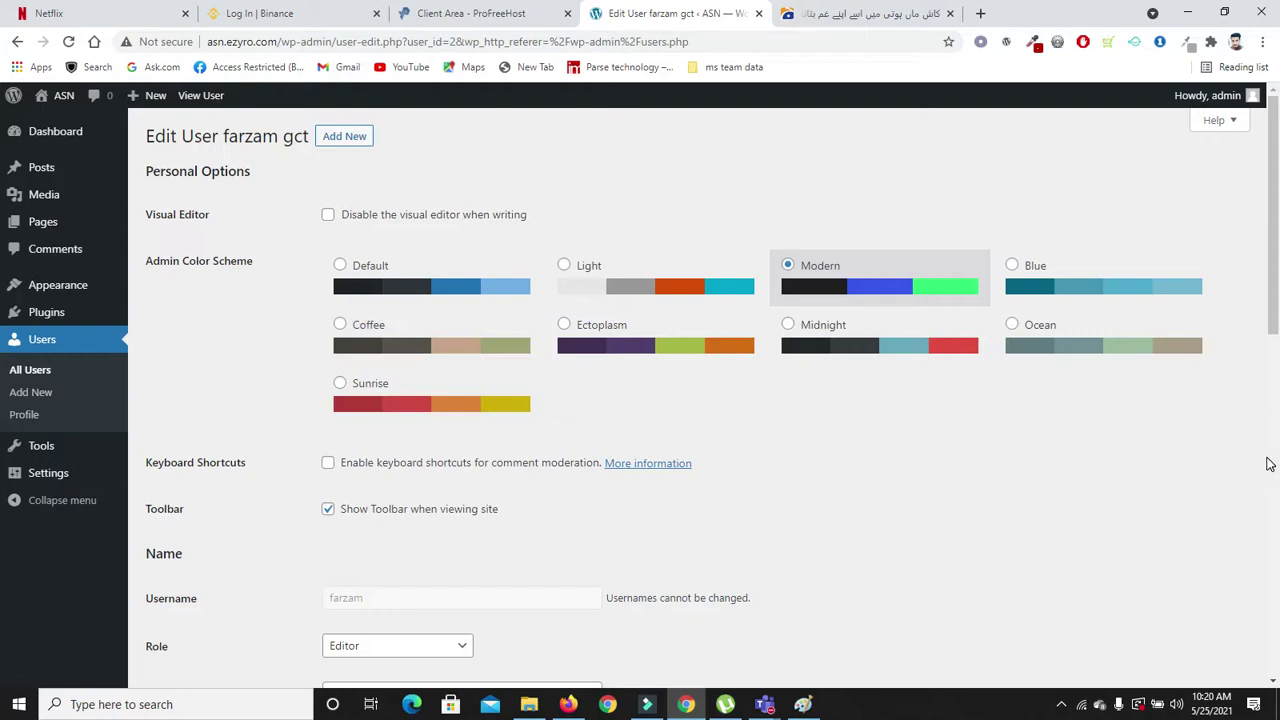
# Save the profile with Update User, then toggle comment moderation keyboard shortcuts on and off
pyautogui.click(1272, 487)
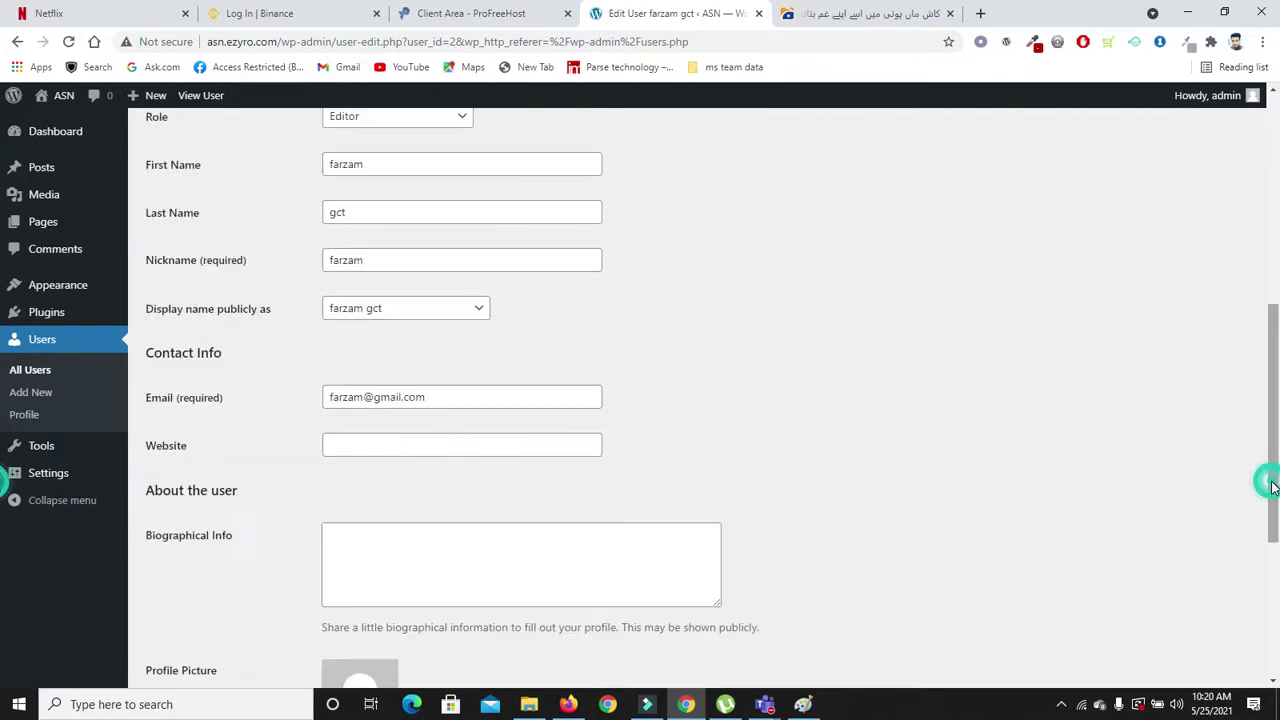
pyautogui.click(1273, 648)
pyautogui.click(185, 610)
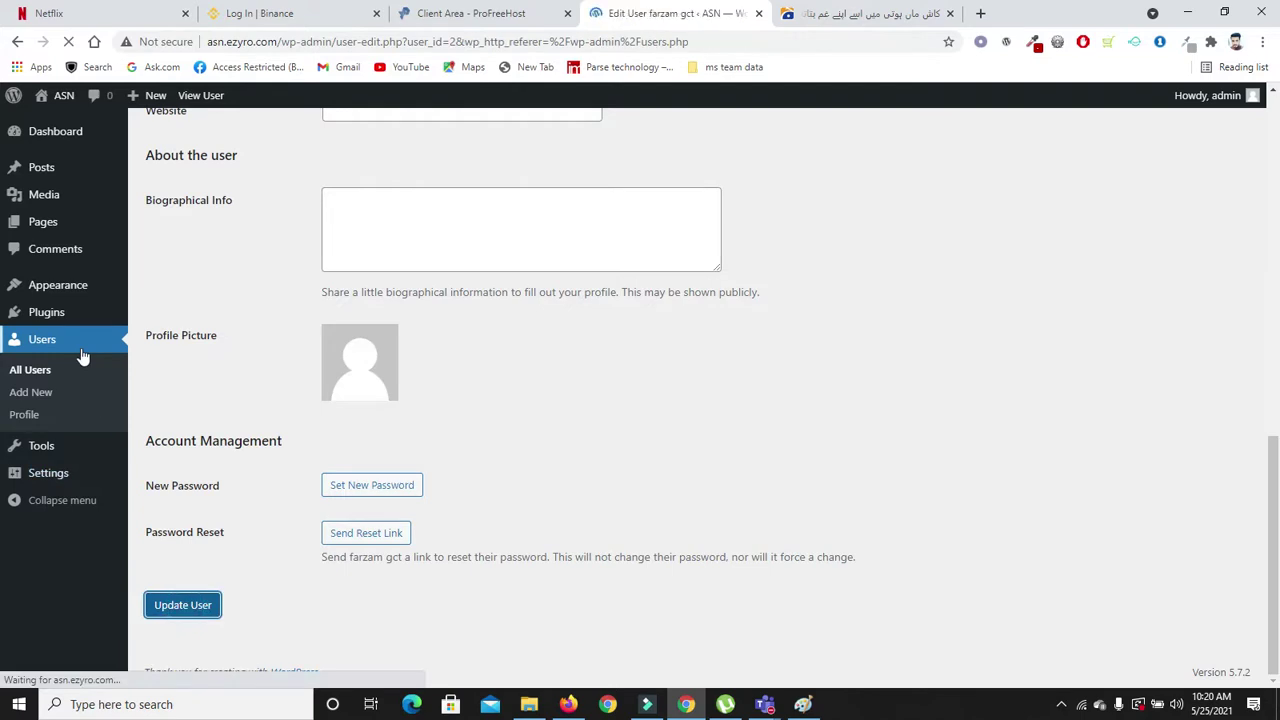
pyautogui.moveTo(125, 285)
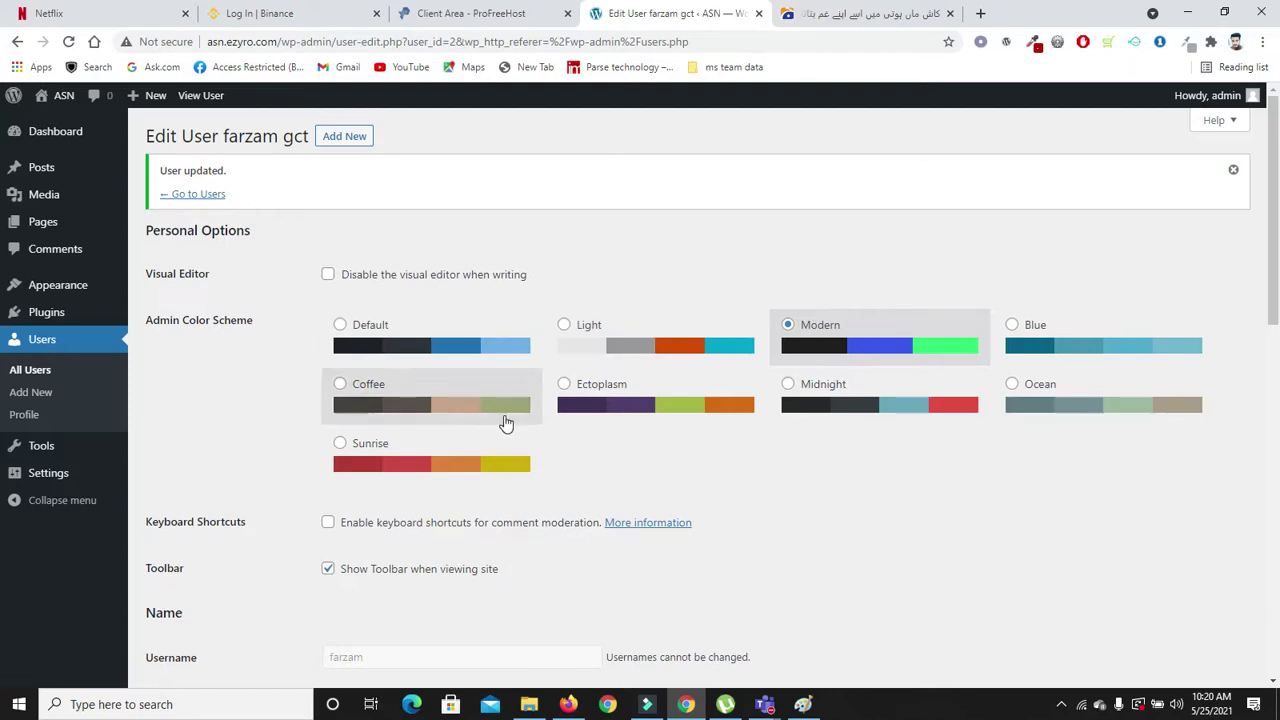
pyautogui.click(328, 521)
pyautogui.click(328, 521)
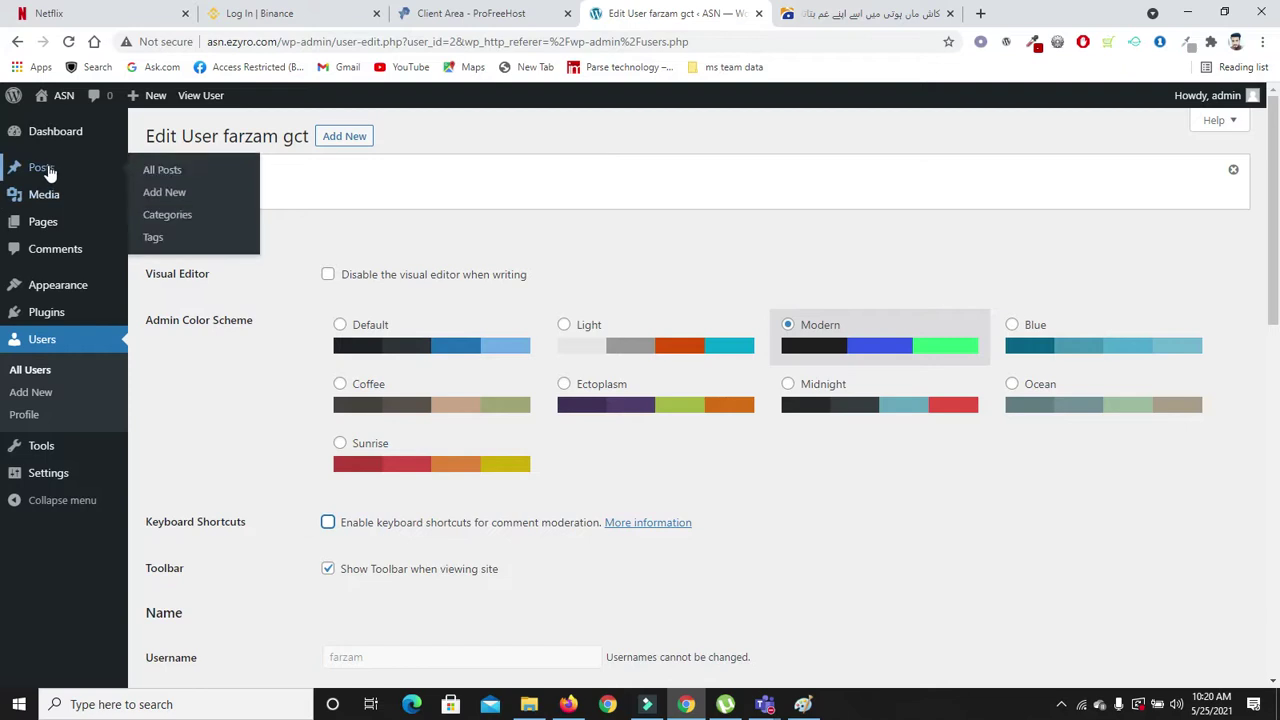
# Visit the Dashboard and Themes pages, then open the Posts list
pyautogui.click(50, 135)
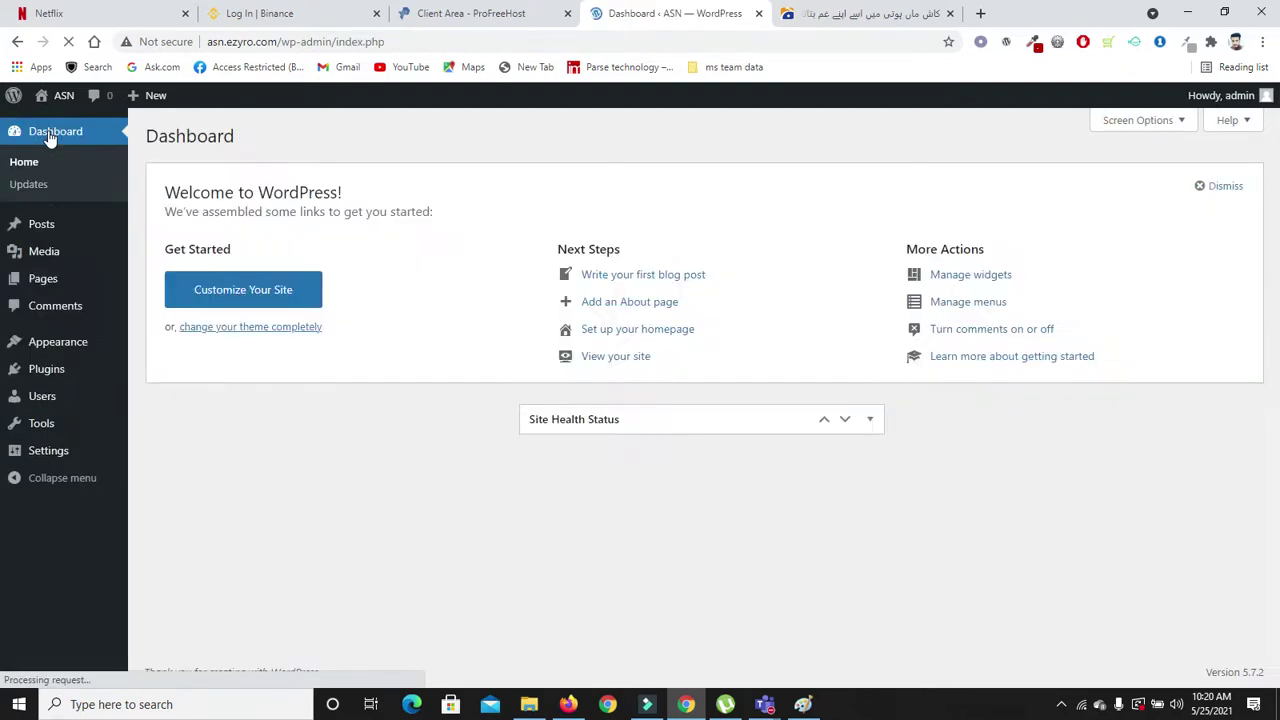
pyautogui.moveTo(38, 288)
pyautogui.click(47, 350)
pyautogui.moveTo(42, 172)
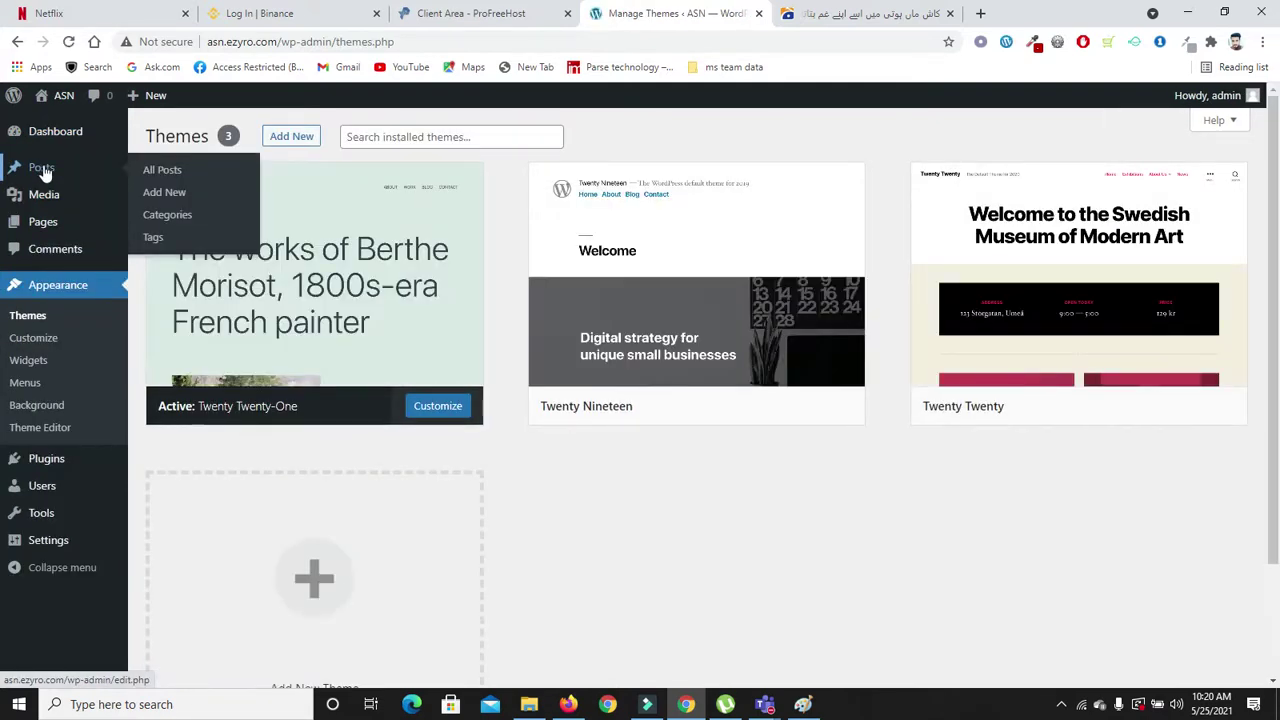
pyautogui.click(42, 170)
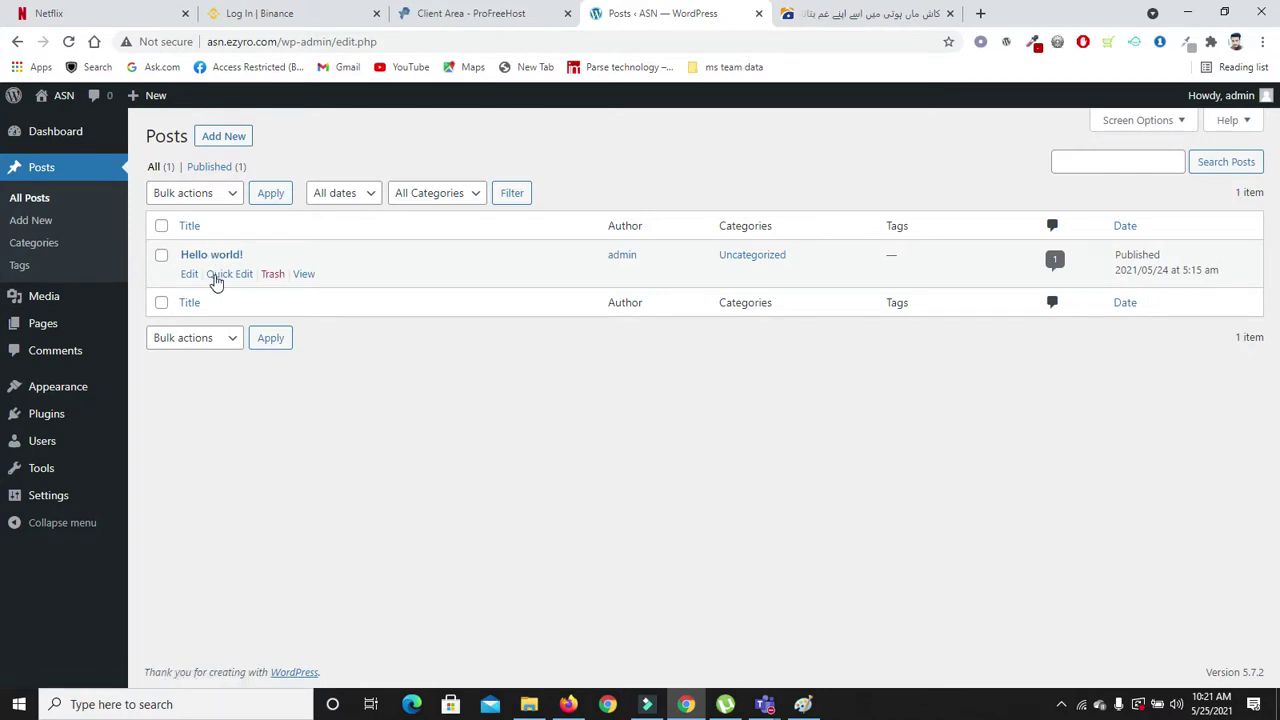
# View Hello world! in a new tab, scroll through it, and close that tab
pyautogui.rightClick(303, 276)
pyautogui.click(323, 284)
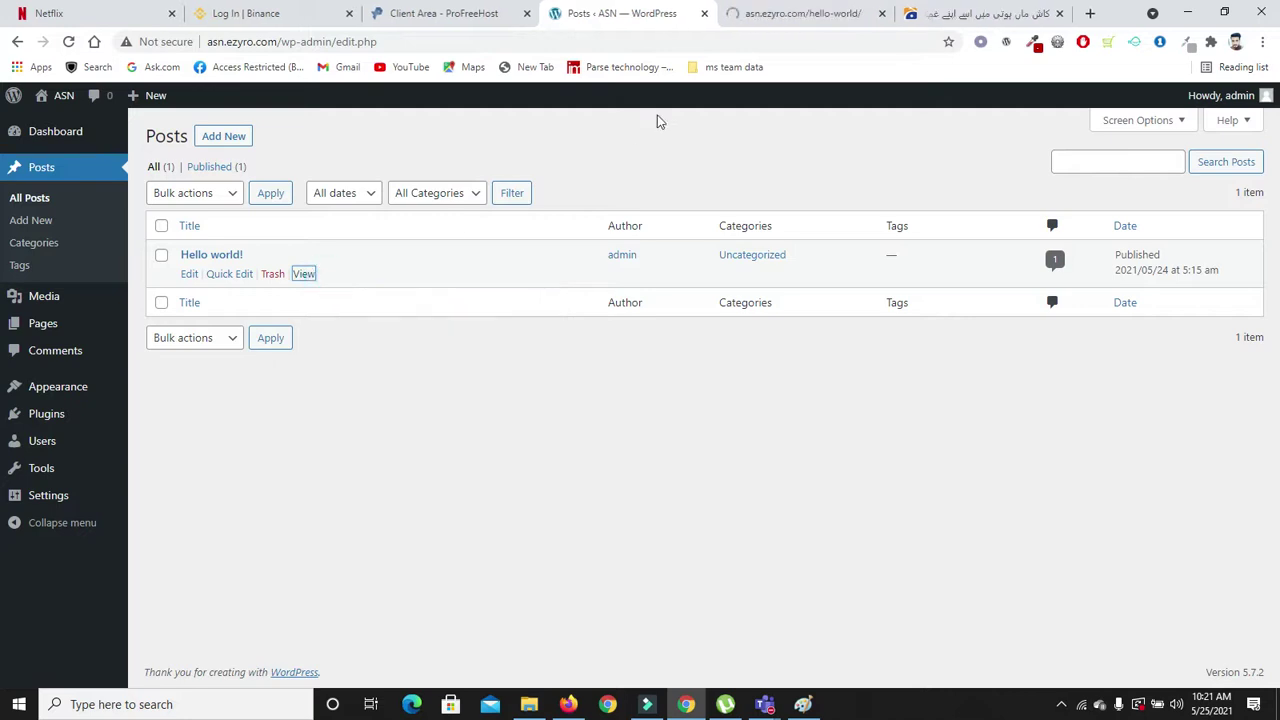
pyautogui.click(785, 16)
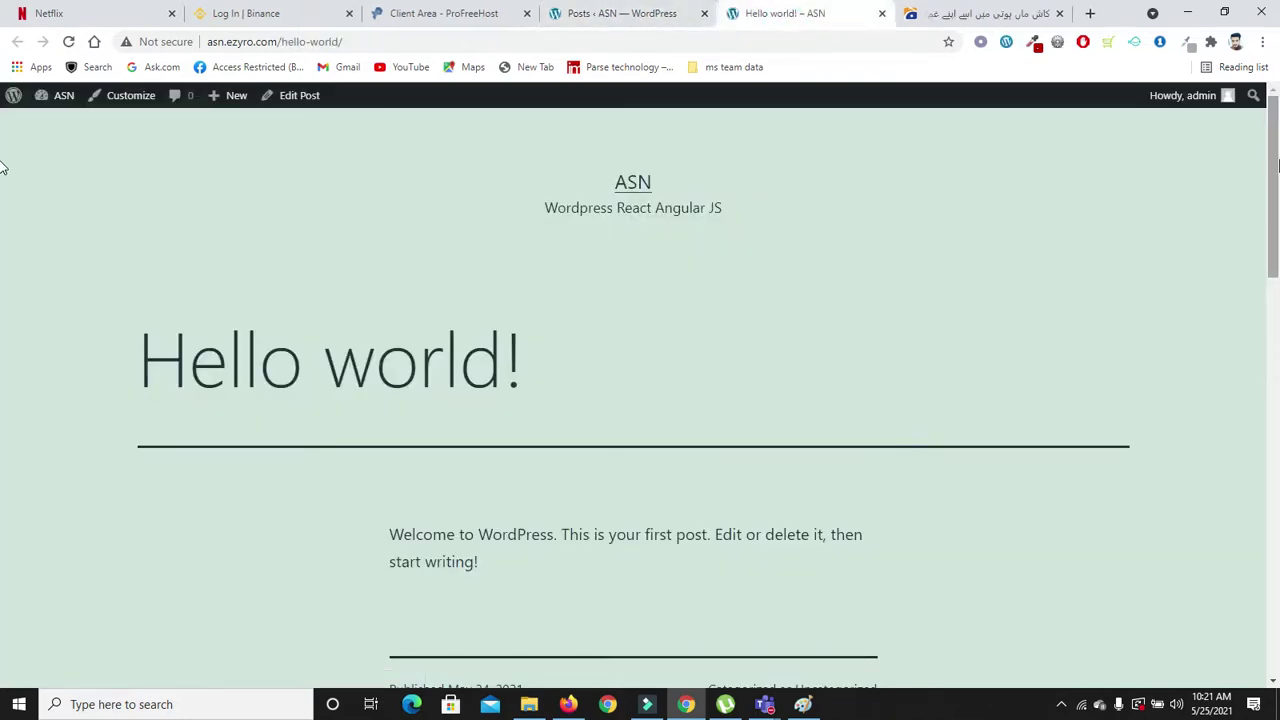
pyautogui.scroll(-10, 2, 240)
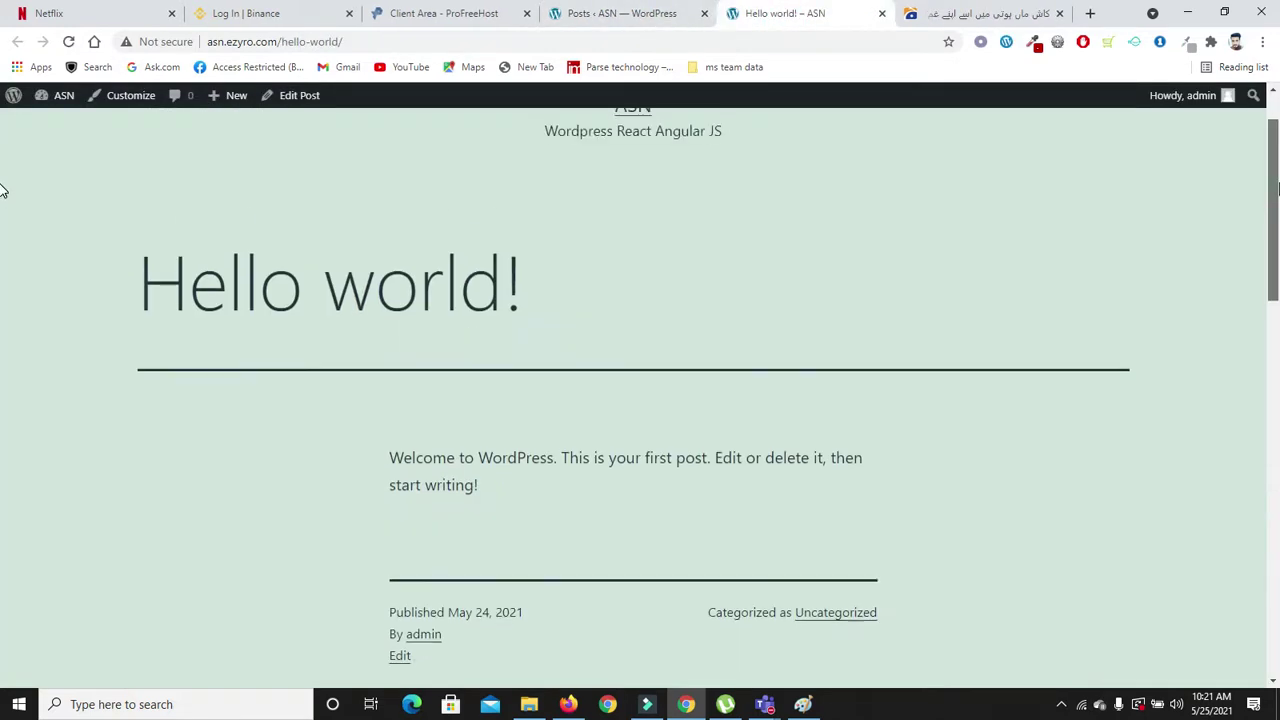
pyautogui.scroll(-8, 1, 186)
pyautogui.moveTo(1276, 378); pyautogui.dragTo(1237, 129)
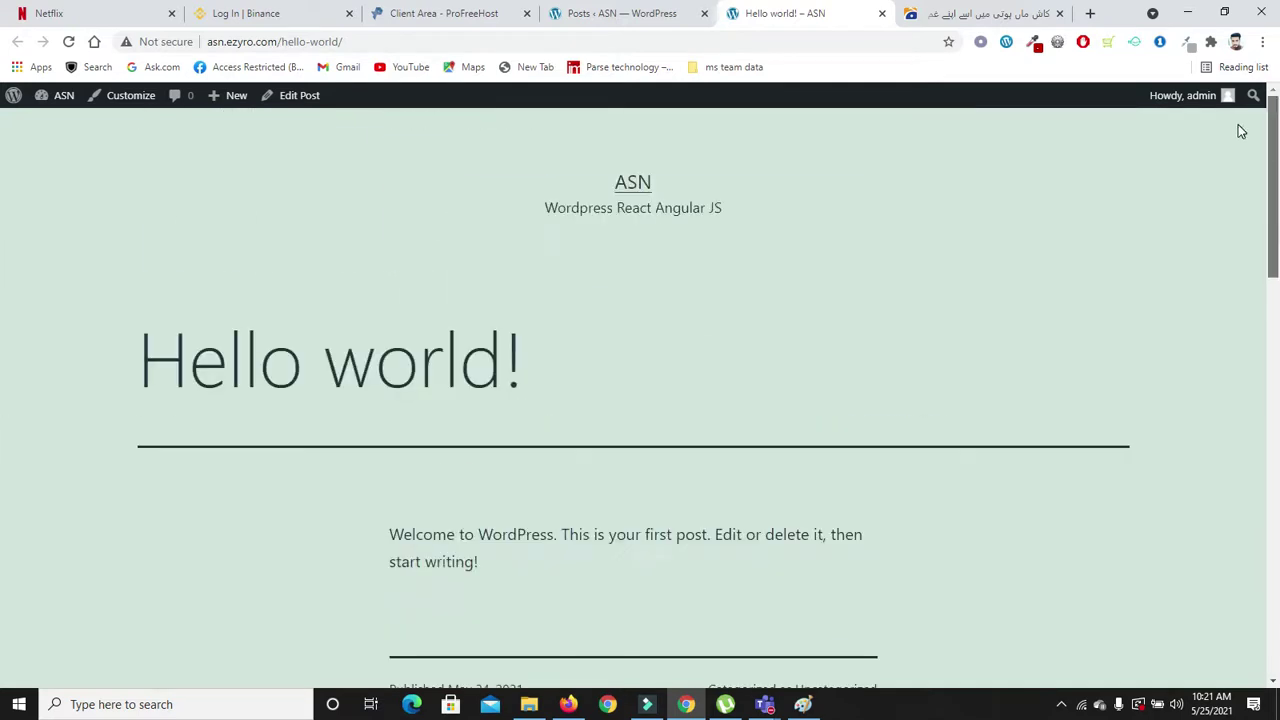
pyautogui.click(880, 14)
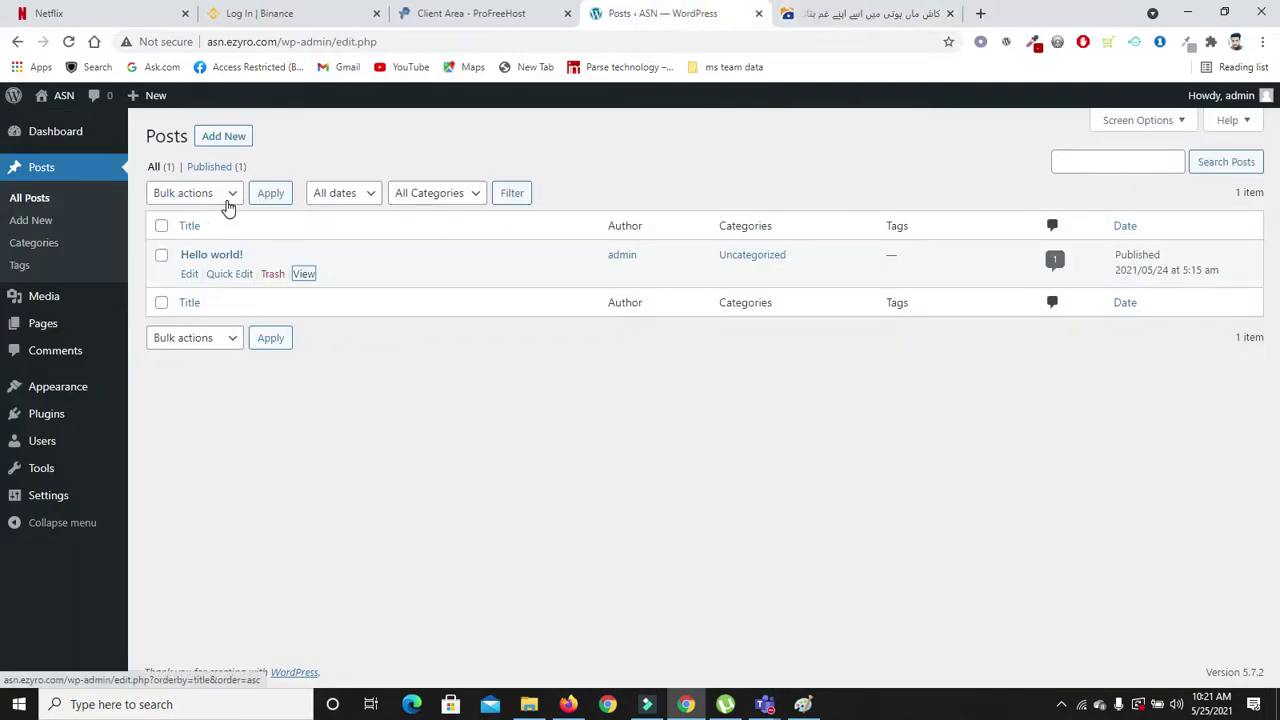
# Start a new post and type a draft title ending in 'new mobile'
pyautogui.click(231, 140)
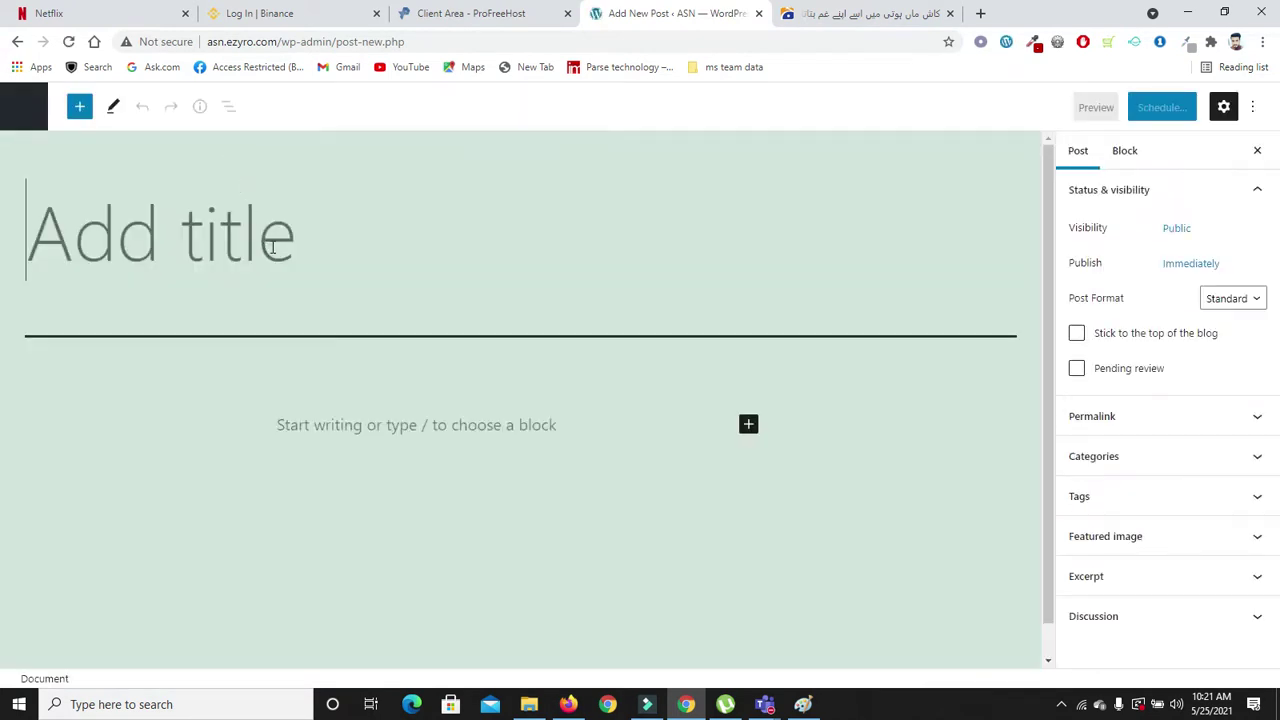
pyautogui.click(272, 244)
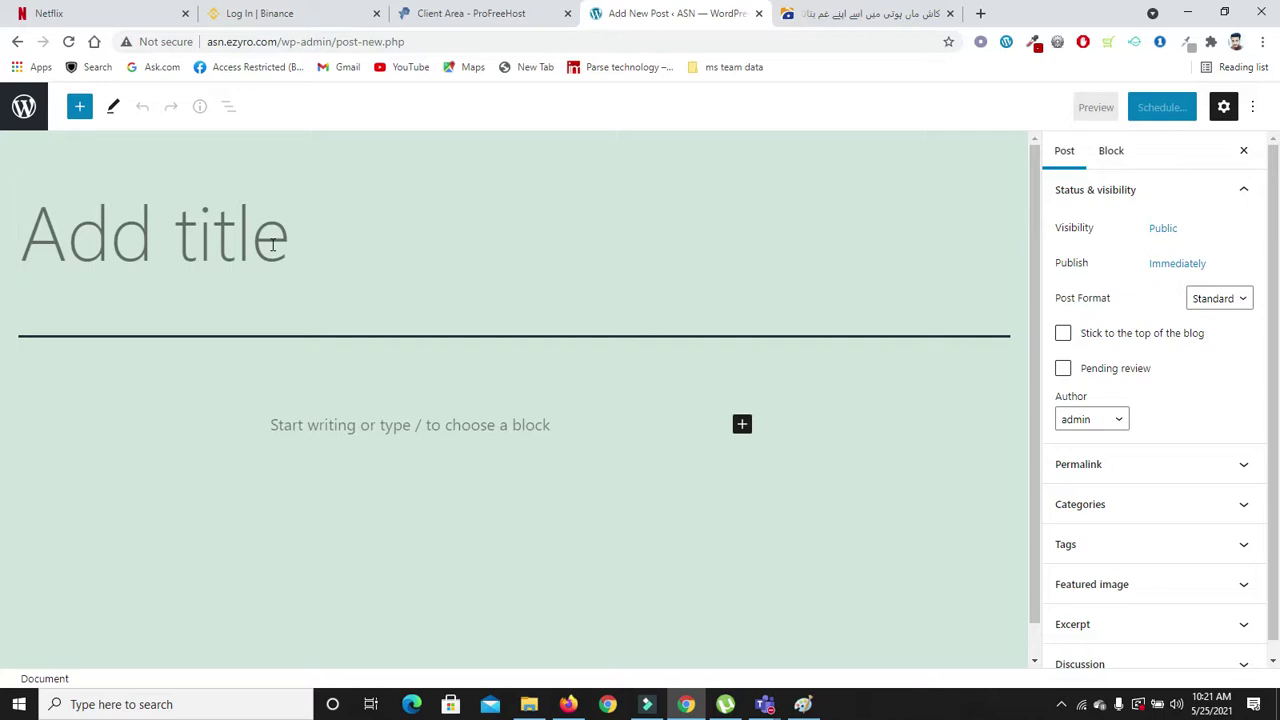
pyautogui.click(272, 245)
pyautogui.write('suma')
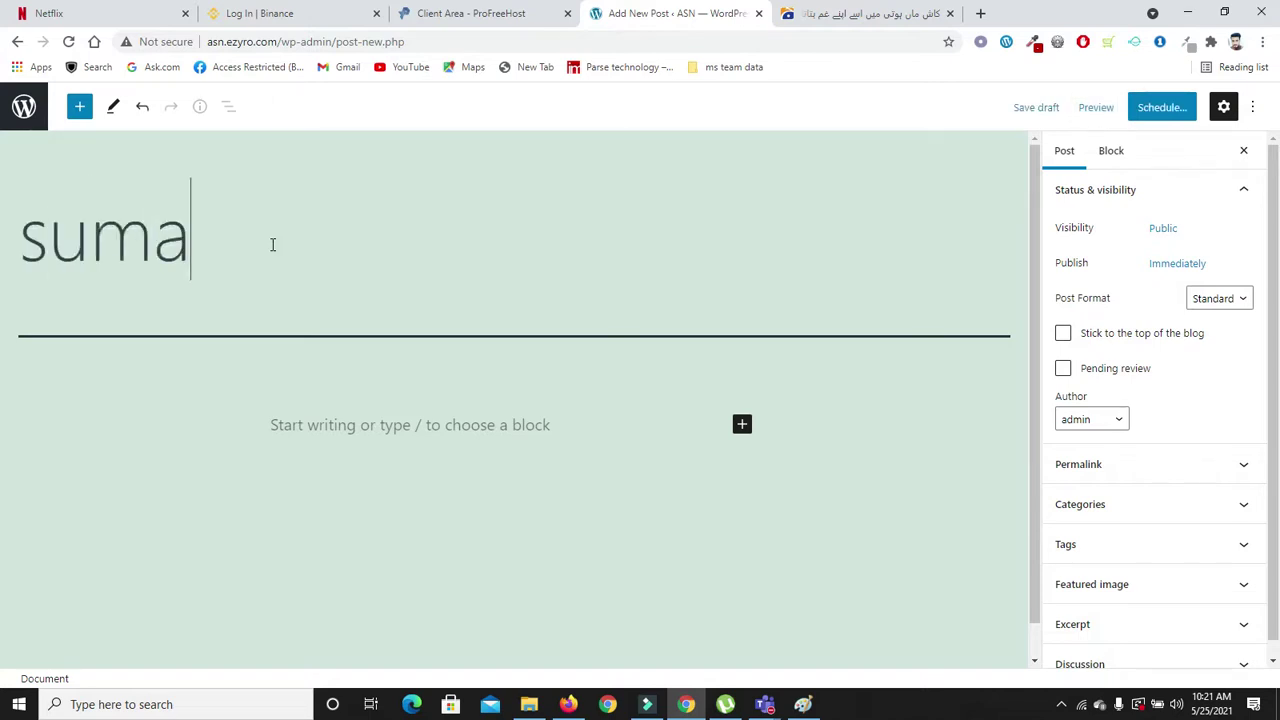
pyautogui.press('BackSpace')
pyautogui.write('suman')
pyautogui.press('BackSpace')
pyautogui.press('BackSpace')
pyautogui.press('BackSpace')
pyautogui.write('n')
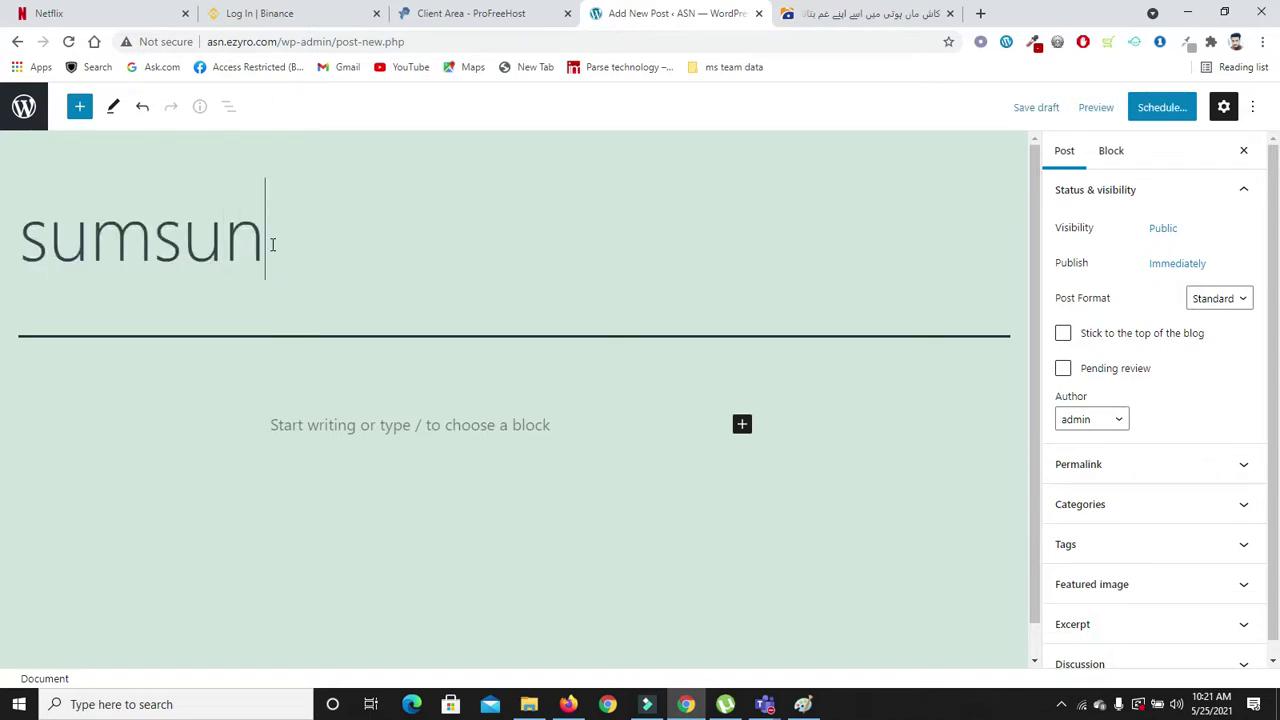
pyautogui.write('g new ')
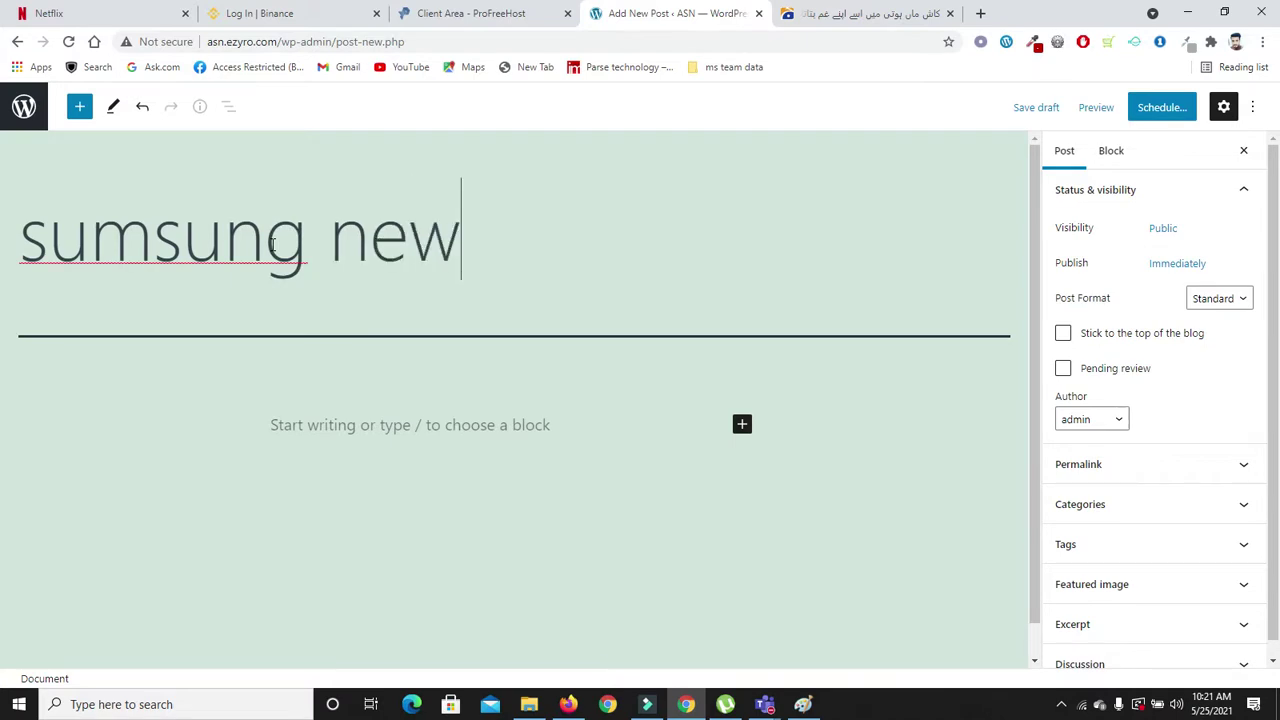
pyautogui.write('mobile')
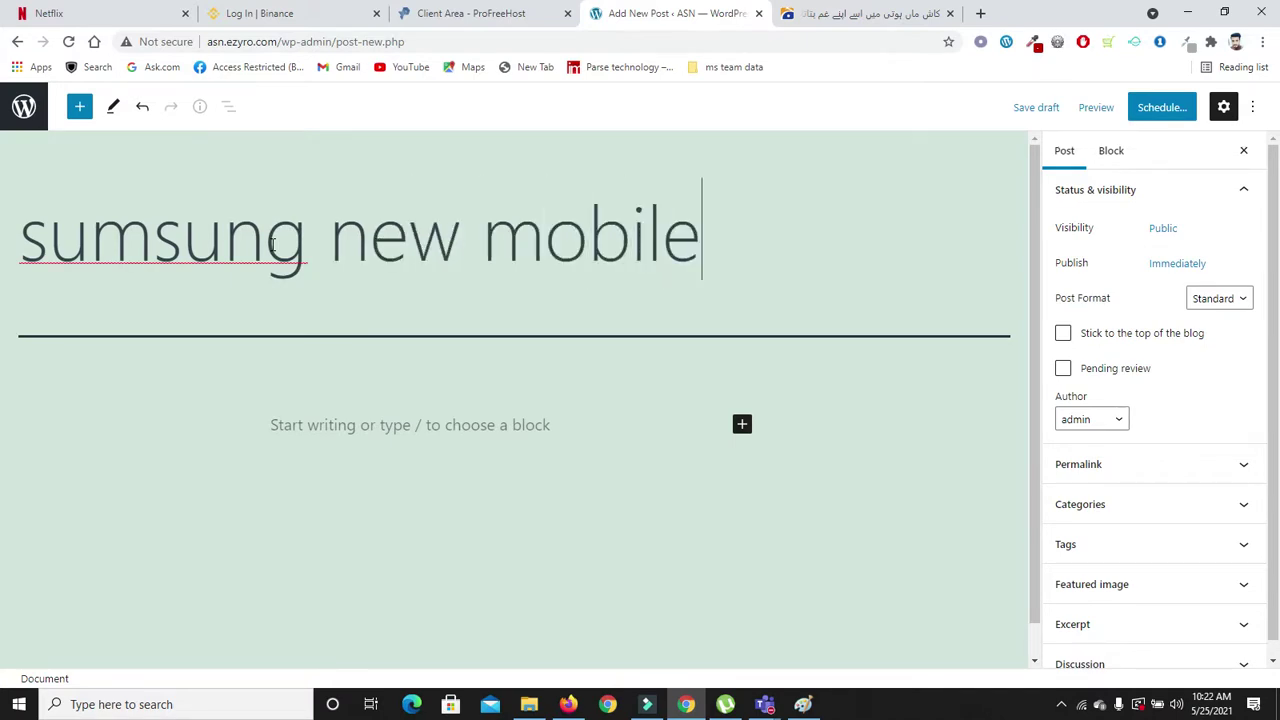
# Correct the misspelled word to Samsung and delete 'new mobile' from the title
pyautogui.click(88, 260)
pyautogui.rightClick(80, 260)
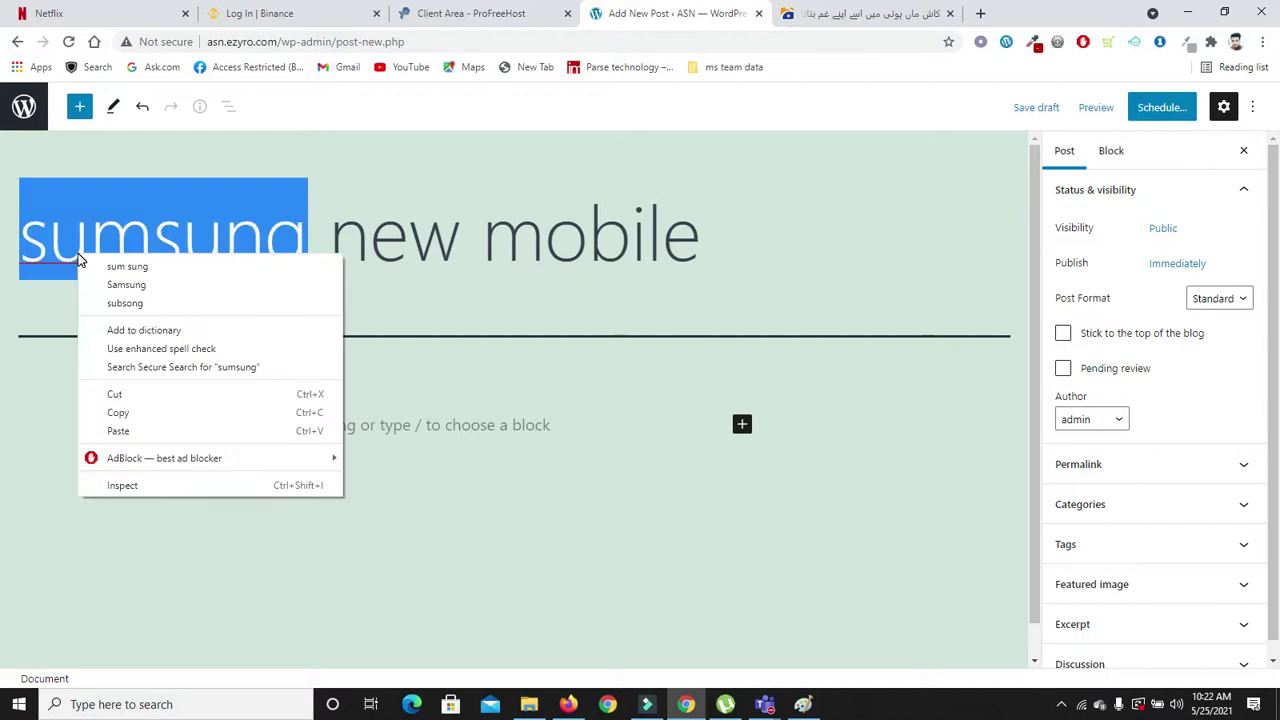
pyautogui.click(117, 284)
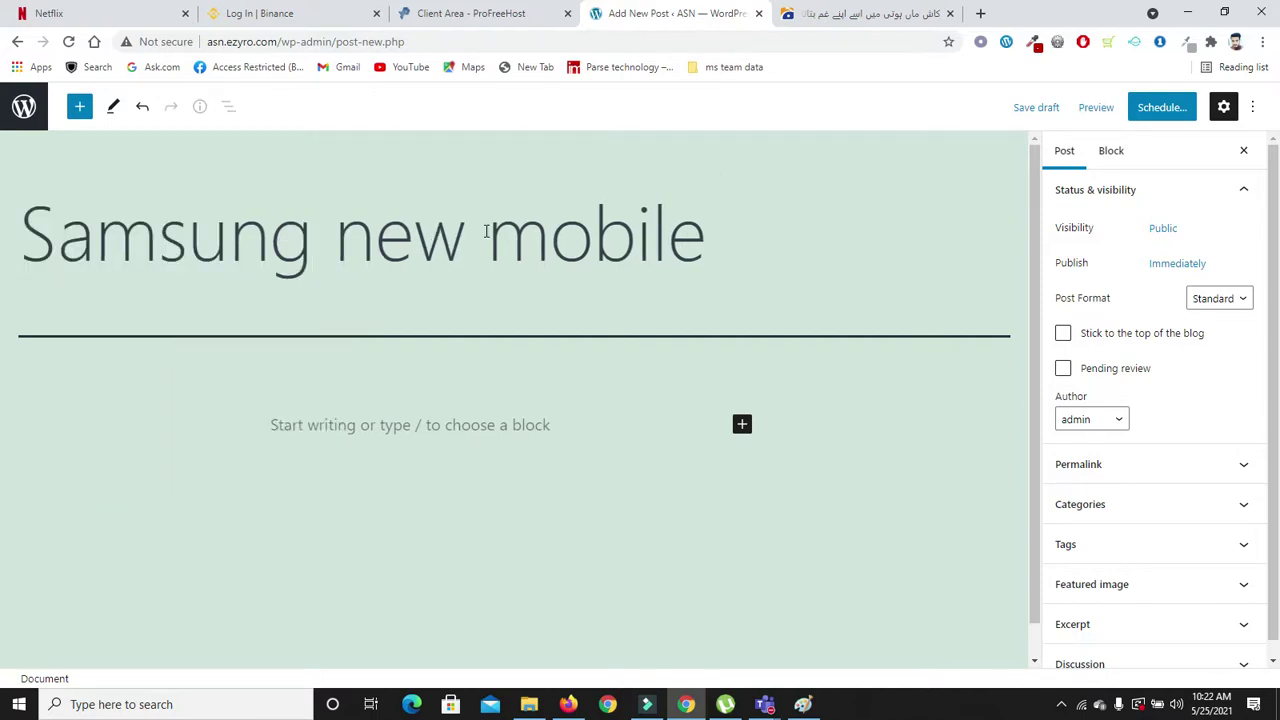
pyautogui.moveTo(720, 230); pyautogui.dragTo(336, 208)
pyautogui.press('BackSpace')
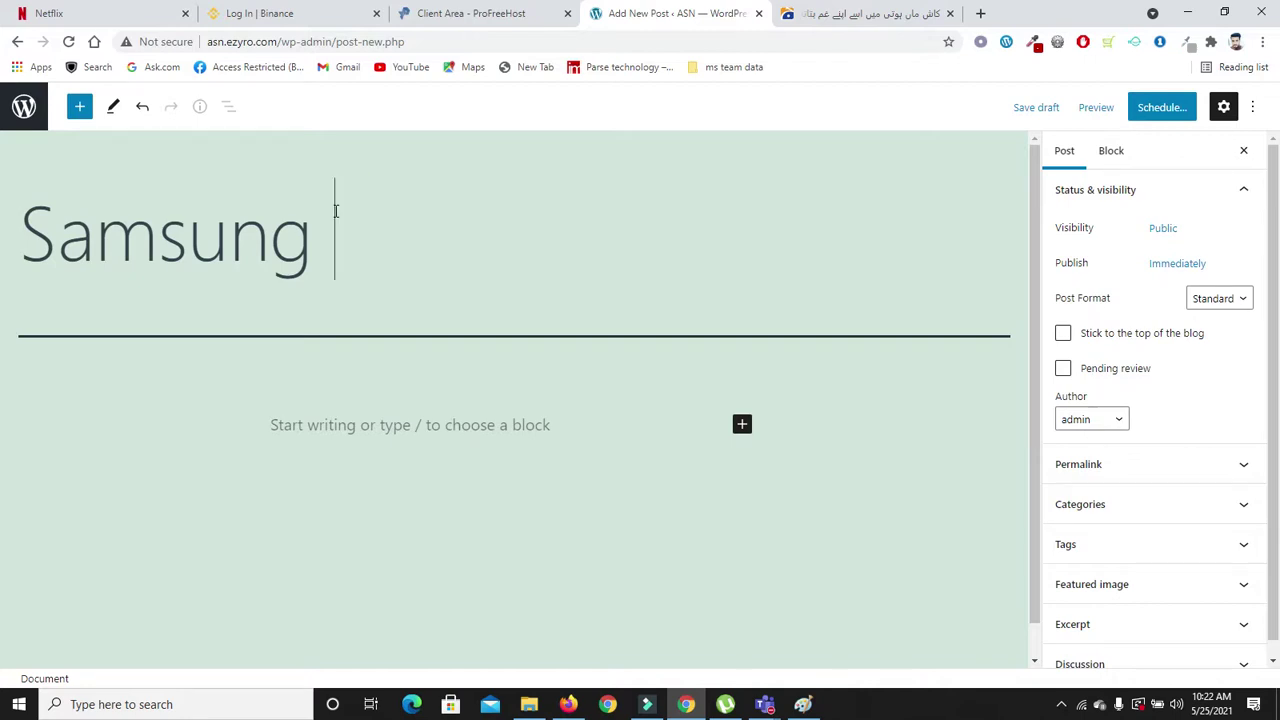
# Finish the title as 'Samsung A20'
pyautogui.write("'5")
pyautogui.press('BackSpace')
pyautogui.press('BackSpace')
pyautogui.write('a20')
pyautogui.click(370, 232)
pyautogui.press('BackSpace')
pyautogui.write('A')
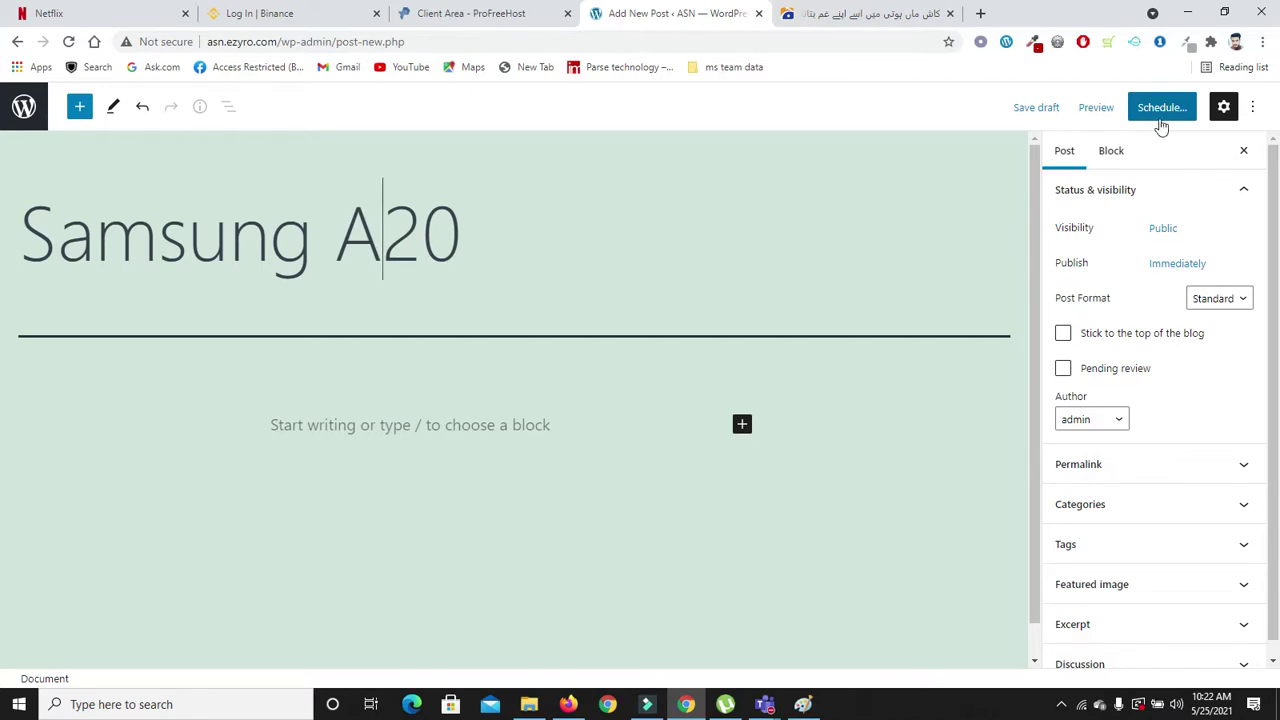
# Publish the Samsung A20 post, close the confirmation panel, and return to the Posts list
pyautogui.click(1155, 118)
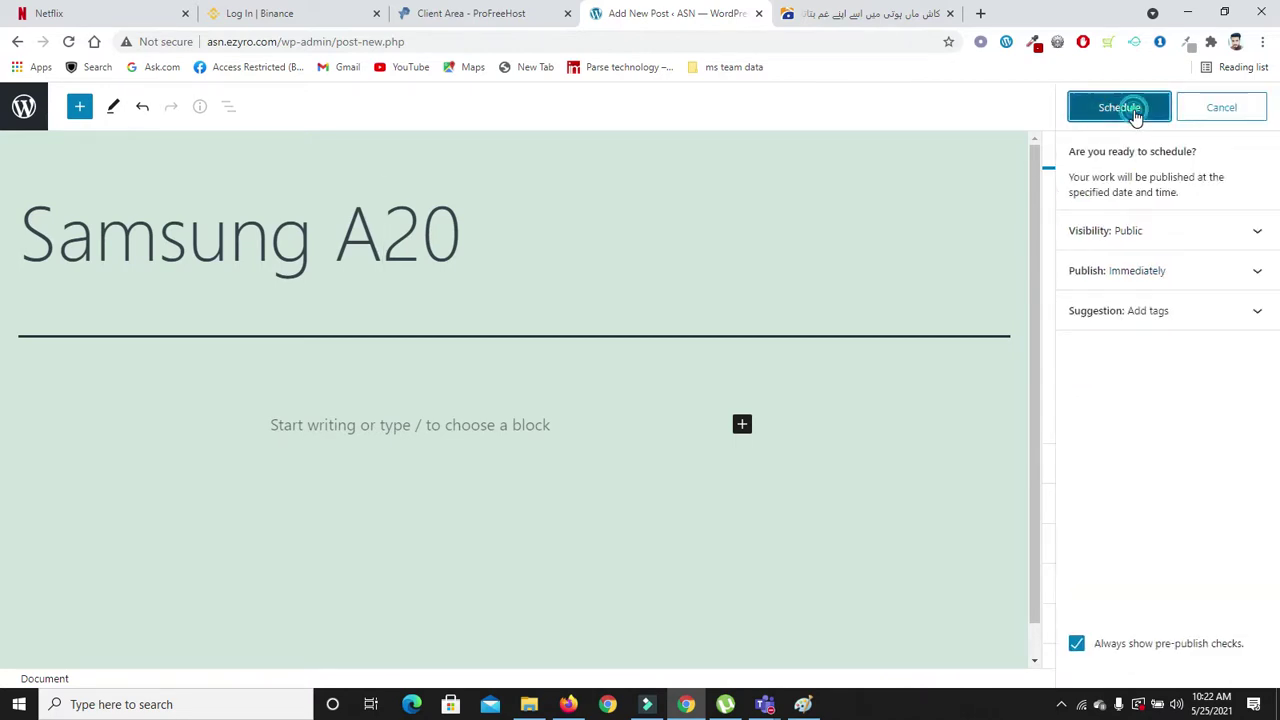
pyautogui.click(1132, 112)
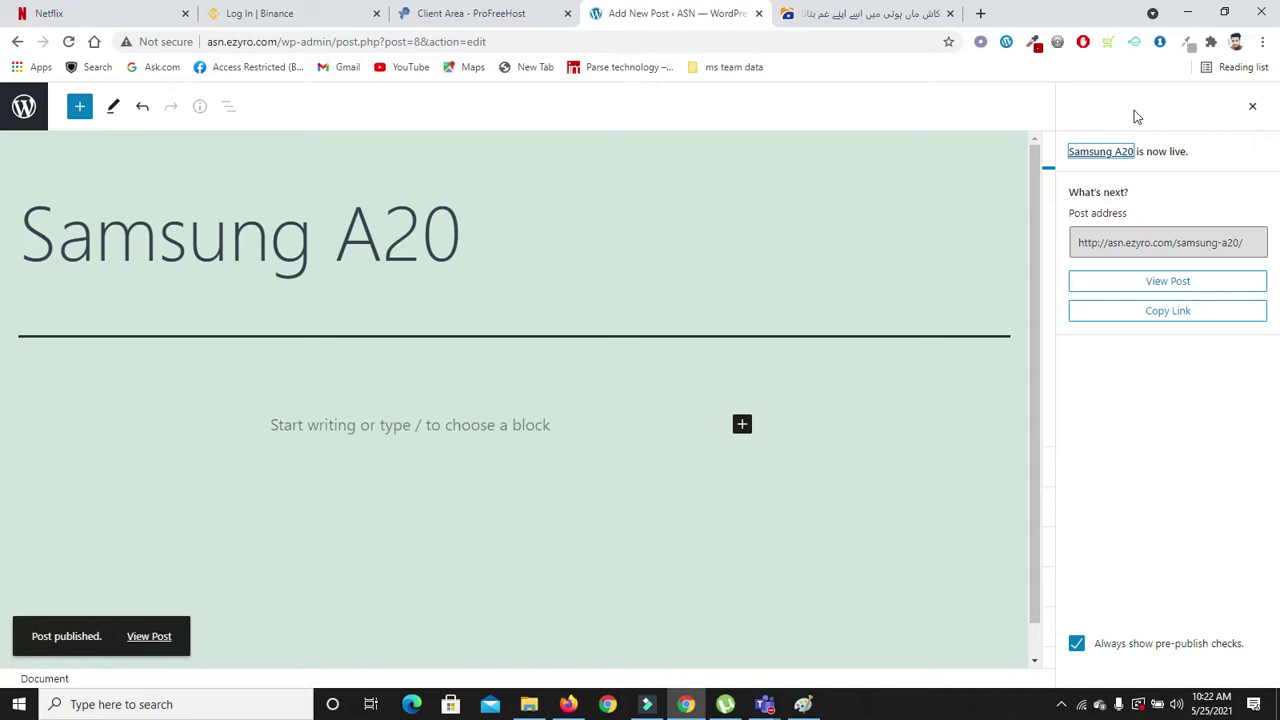
pyautogui.click(1165, 118)
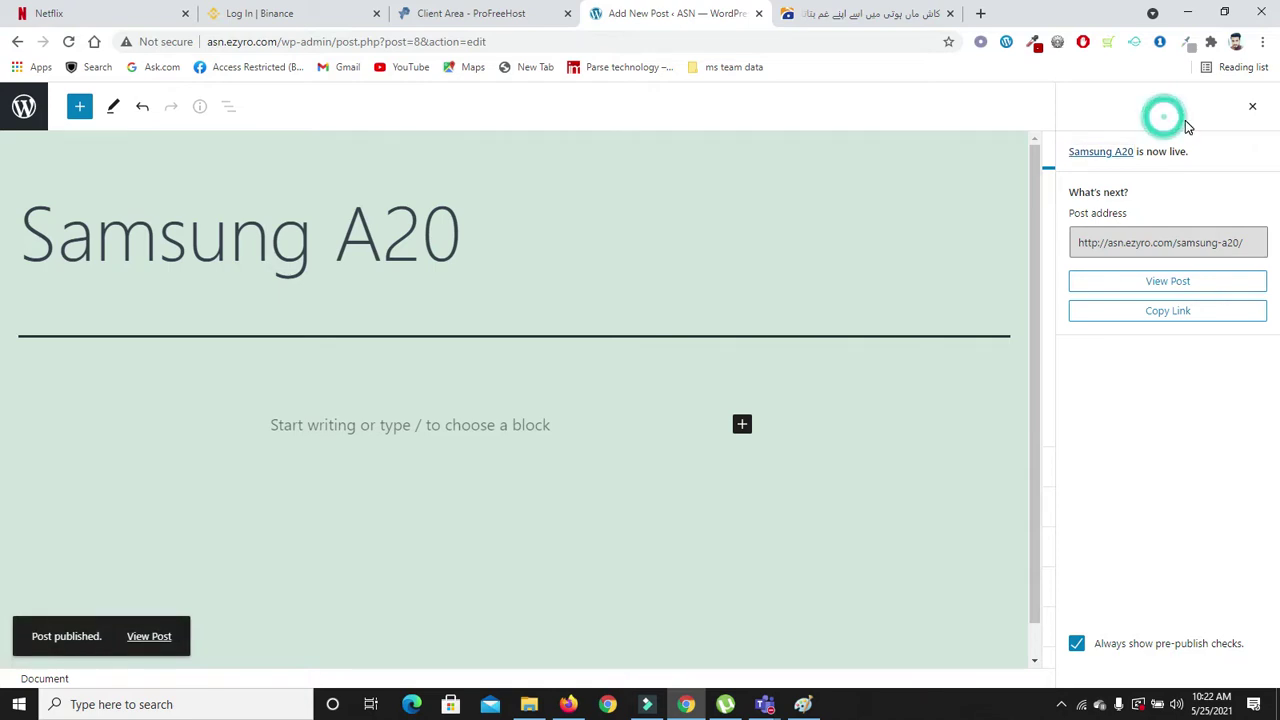
pyautogui.click(1250, 110)
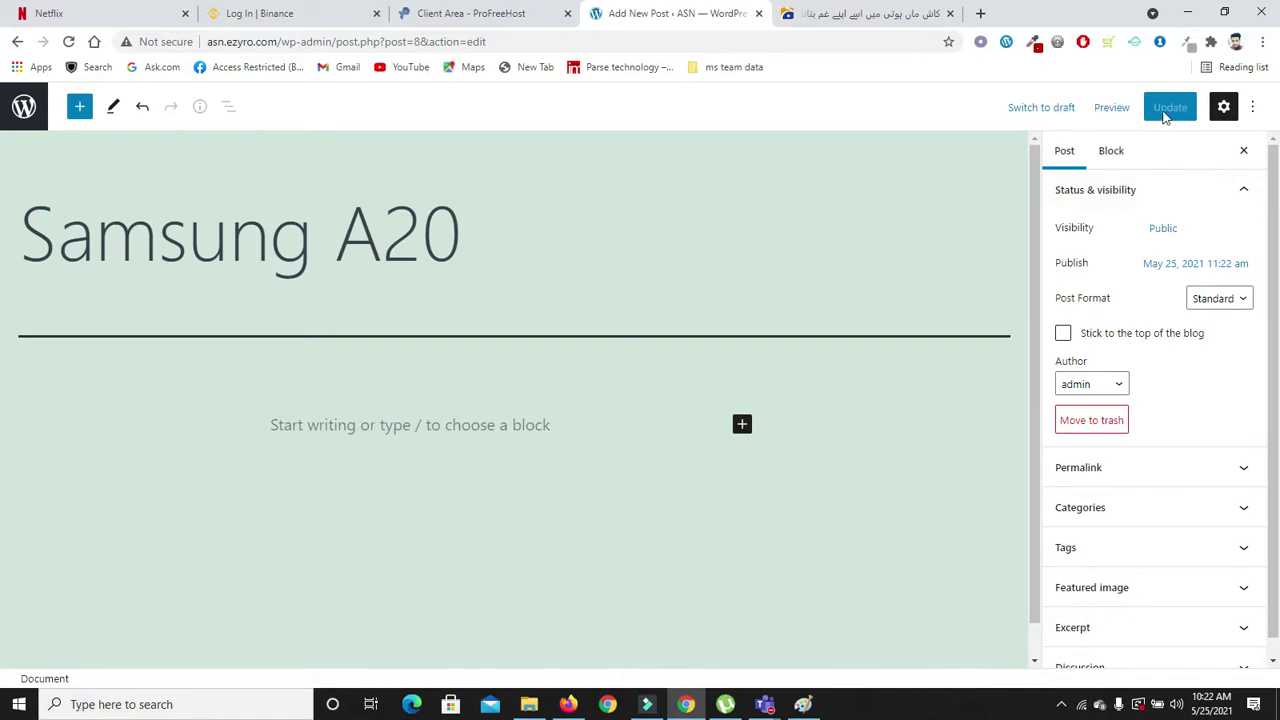
pyautogui.moveTo(1034, 166); pyautogui.dragTo(1108, 109)
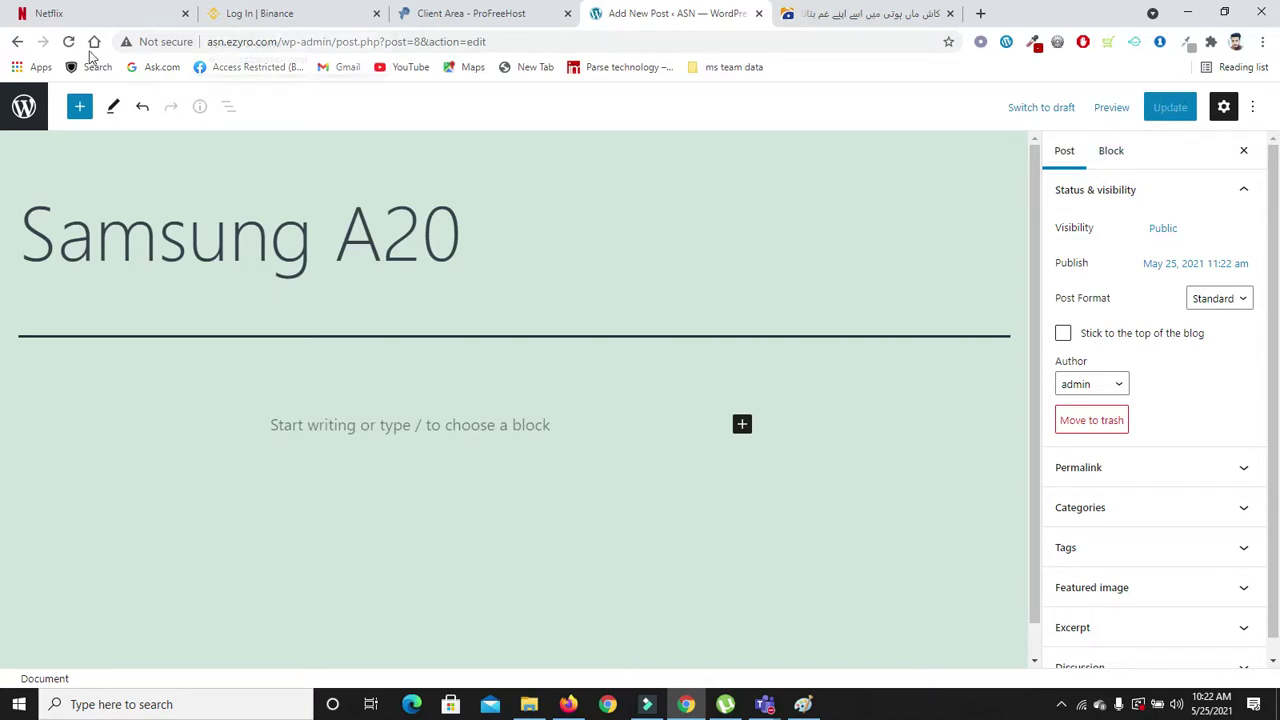
pyautogui.click(17, 42)
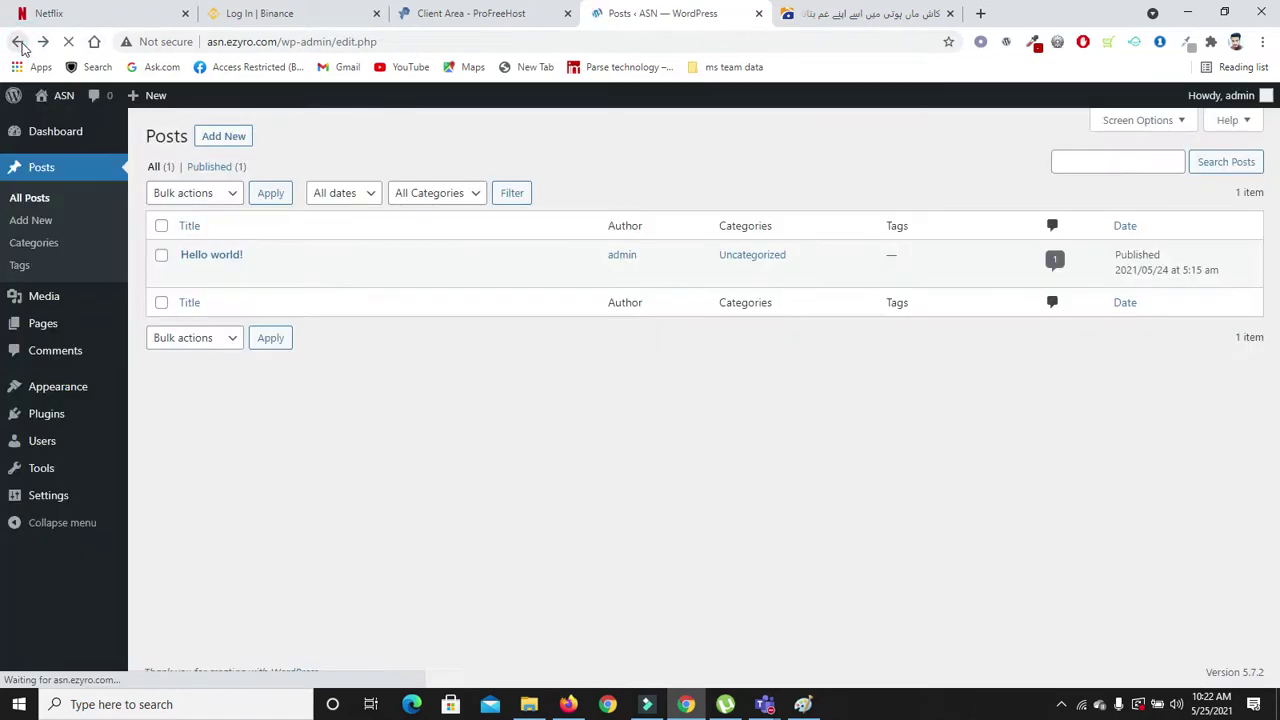
# Refresh the Posts list and open the published Samsung A20 post in a new tab
pyautogui.click(68, 43)
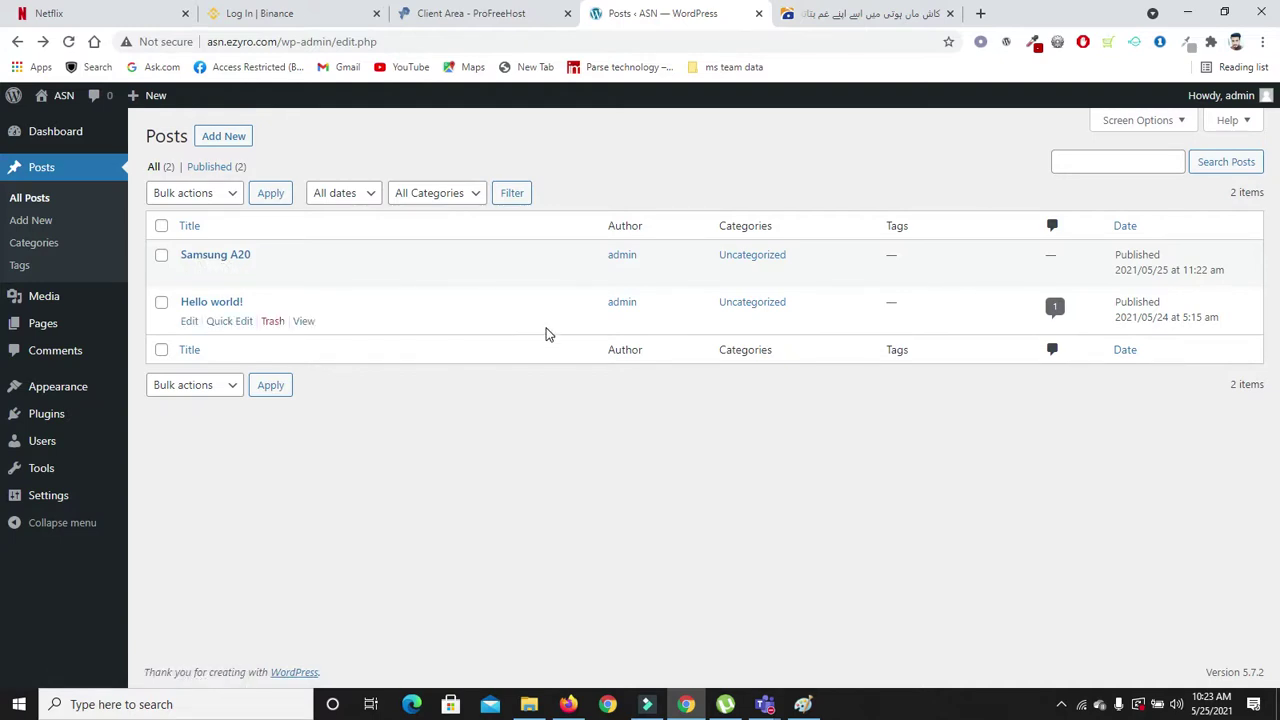
pyautogui.moveTo(1117, 255); pyautogui.dragTo(1167, 260)
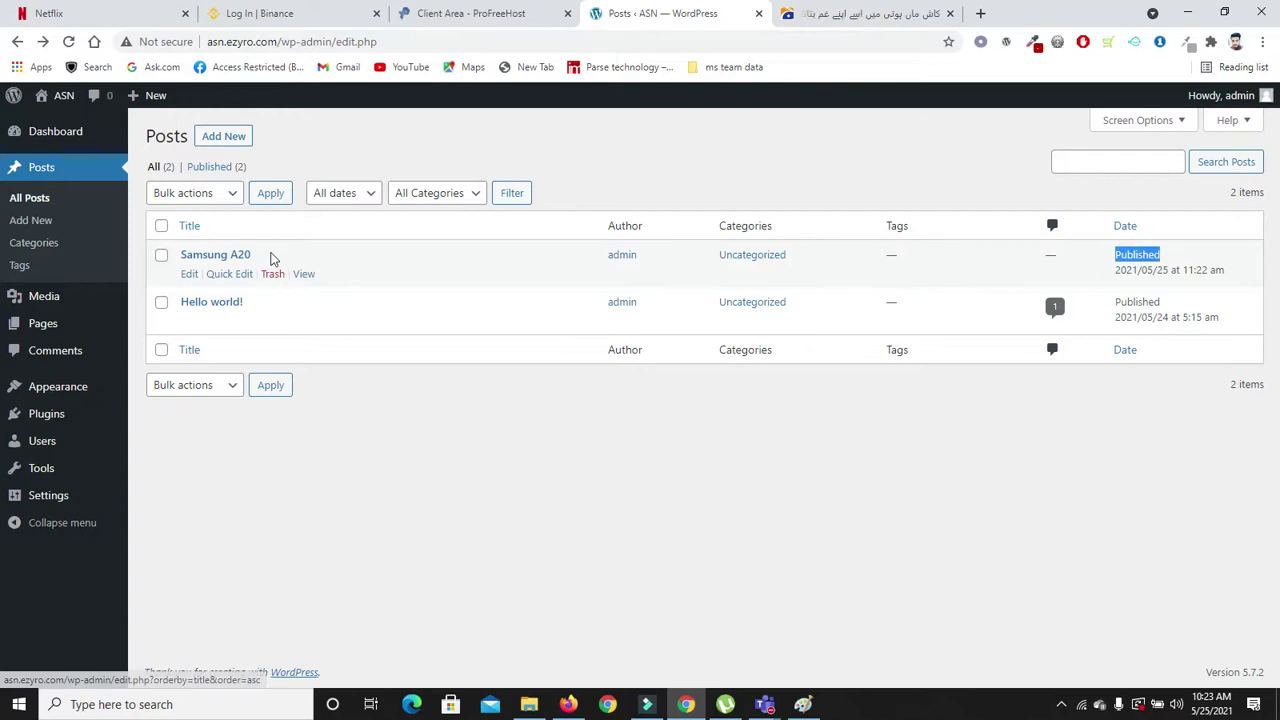
pyautogui.rightClick(303, 274)
pyautogui.click(333, 284)
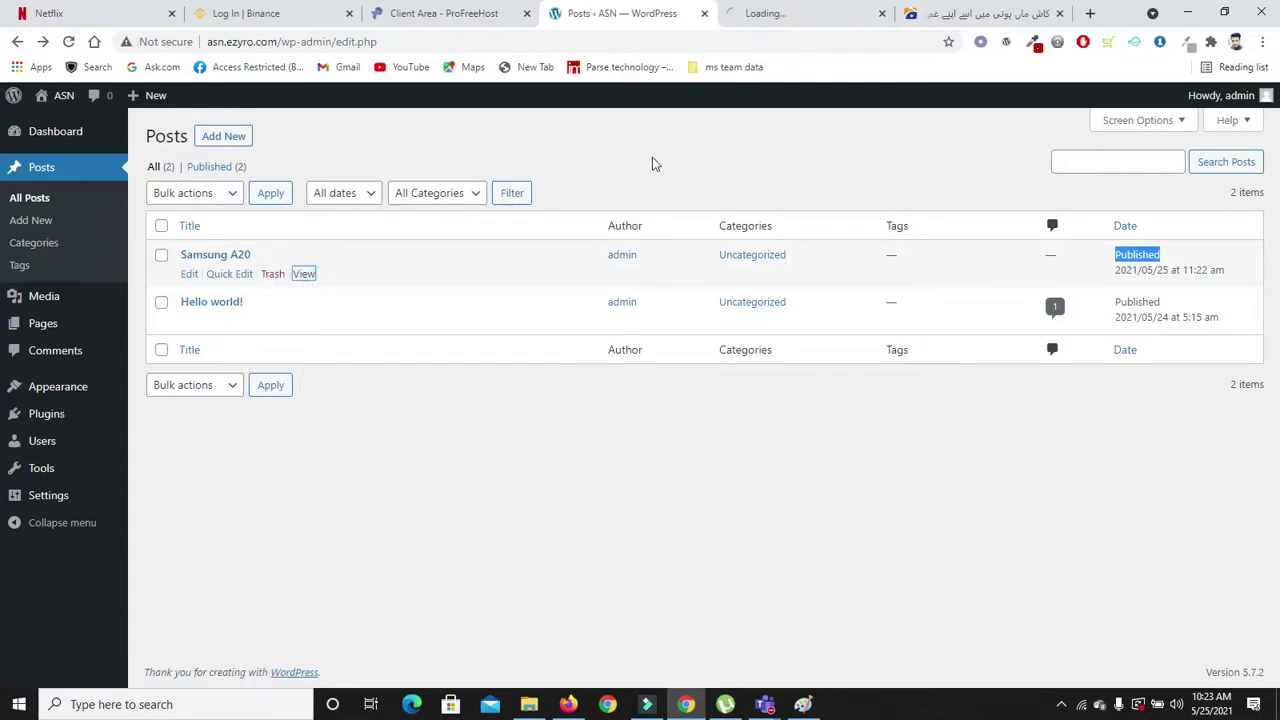
# Close the Urdu news tab, check the live Samsung A20 page, and return to Posts
pyautogui.click(1059, 14)
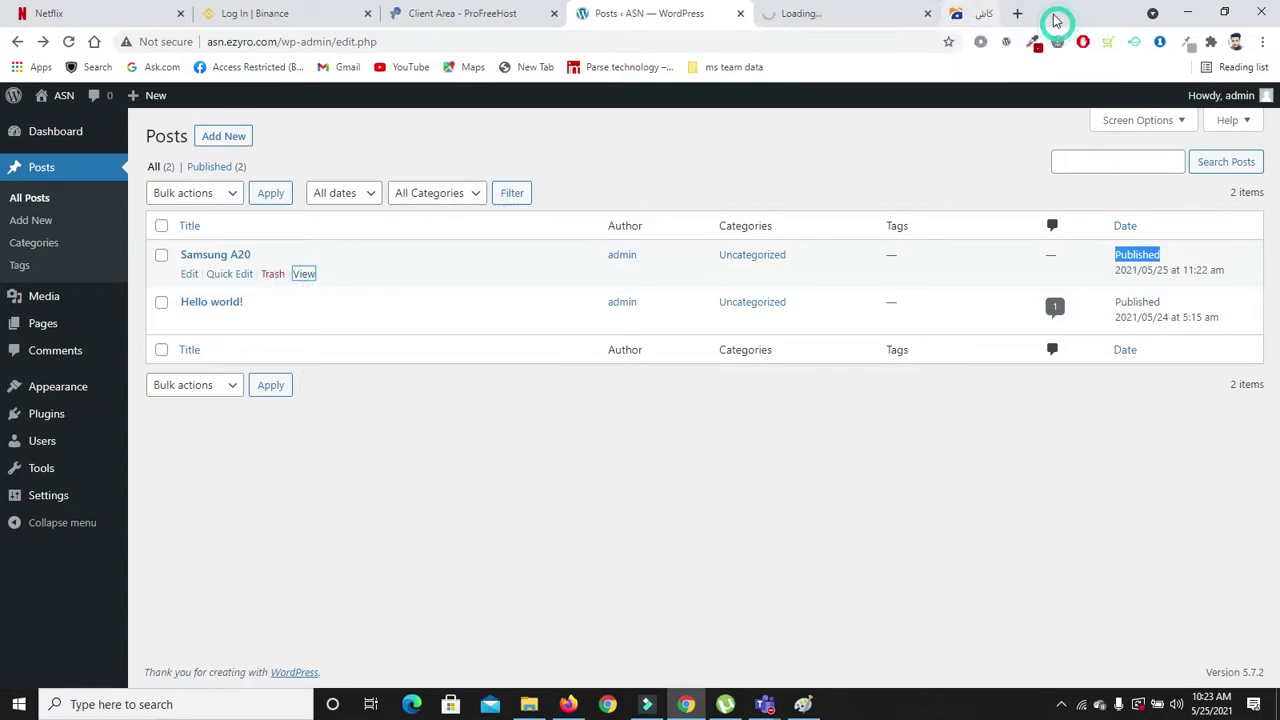
pyautogui.click(880, 15)
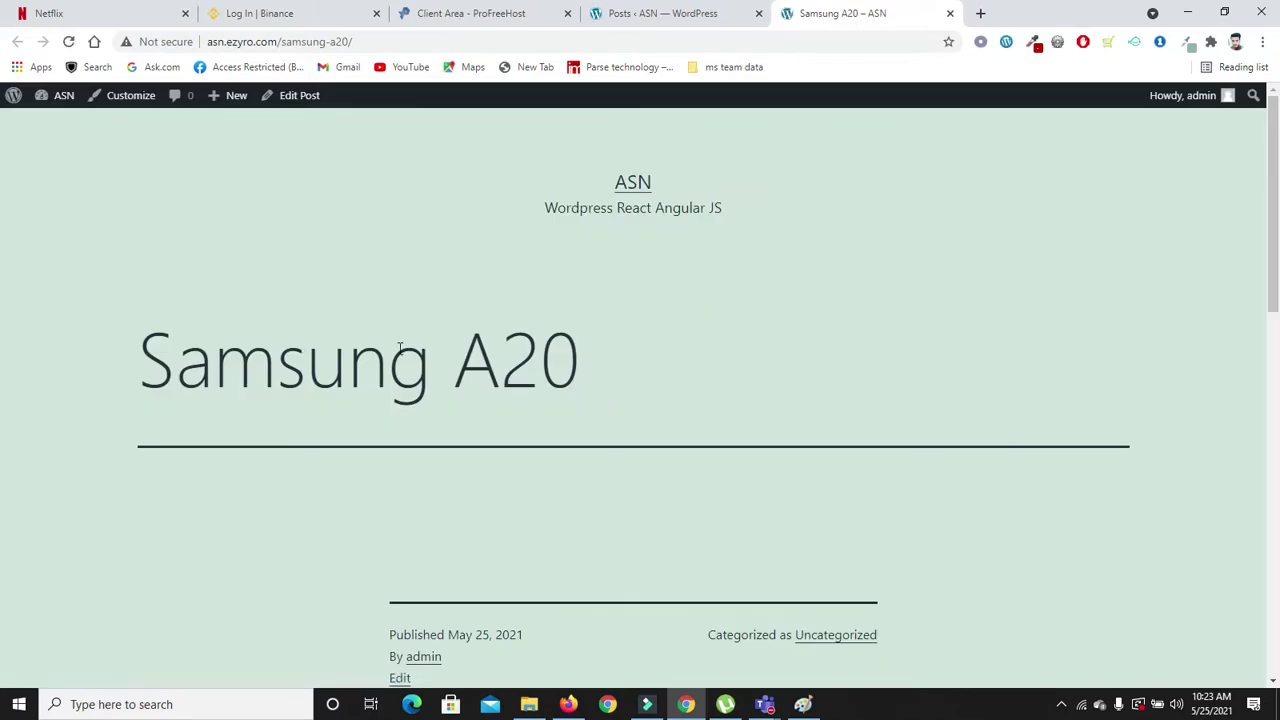
pyautogui.moveTo(138, 358); pyautogui.dragTo(598, 370)
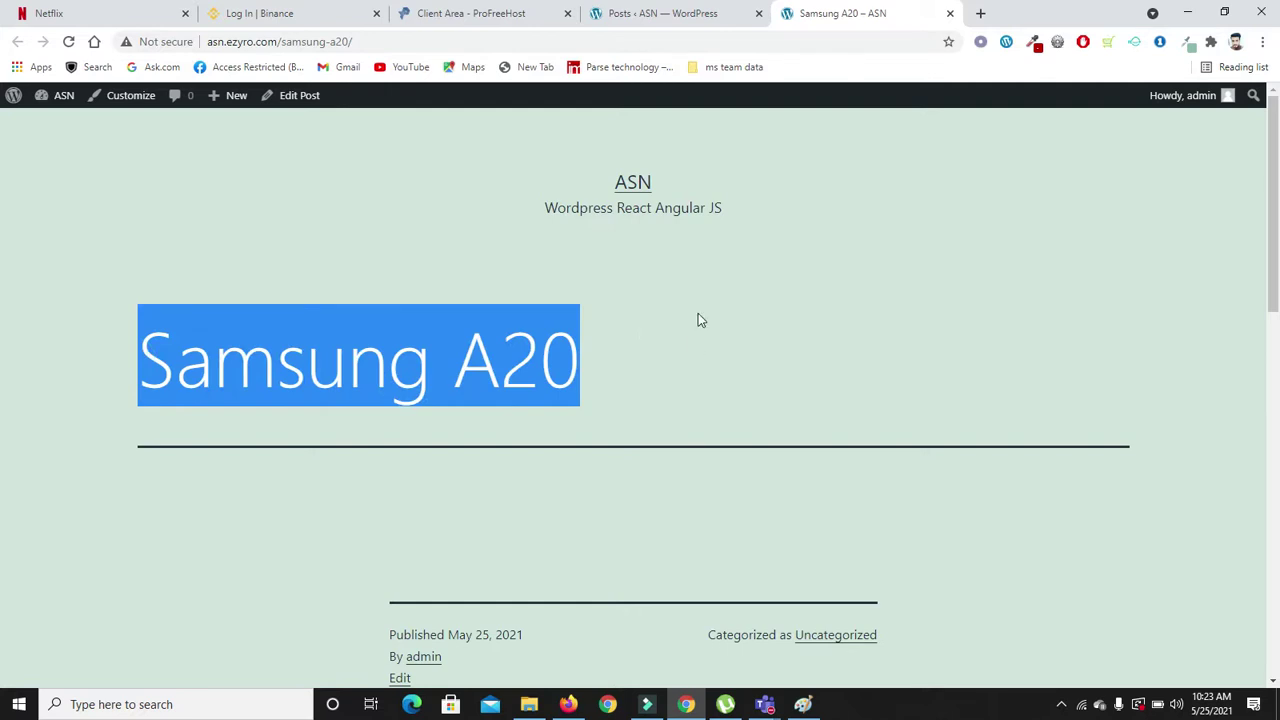
pyautogui.scroll(-4, 3, 245)
pyautogui.scroll(4, 3, 224)
pyautogui.click(665, 13)
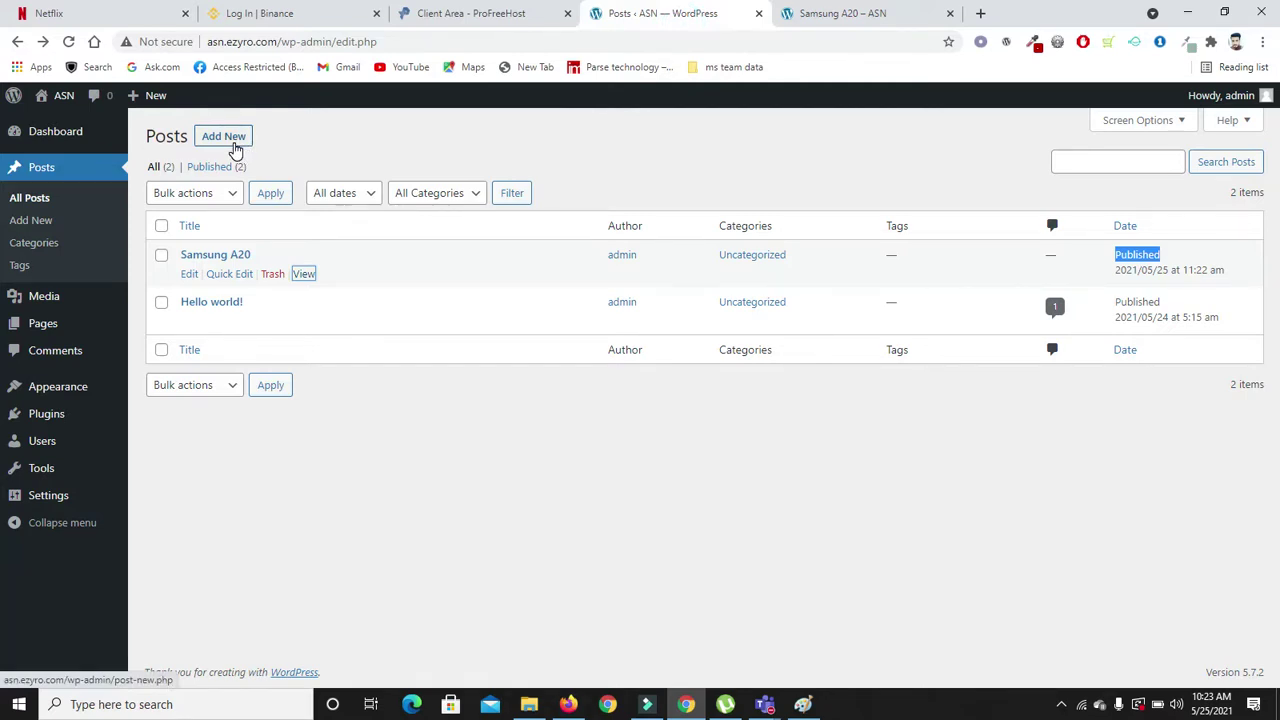
# Reopen Samsung A20 in the editor and insert a Heading block from the full block library
pyautogui.click(189, 277)
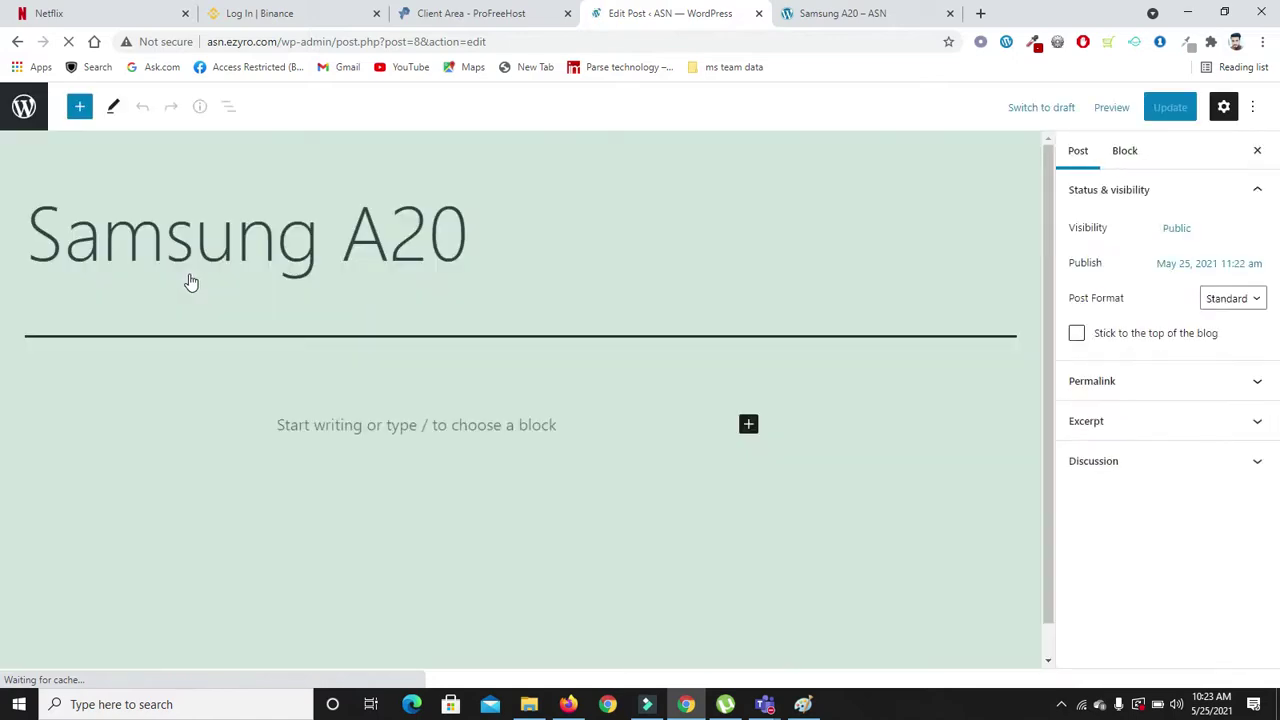
pyautogui.moveTo(1031, 215); pyautogui.dragTo(1033, 285)
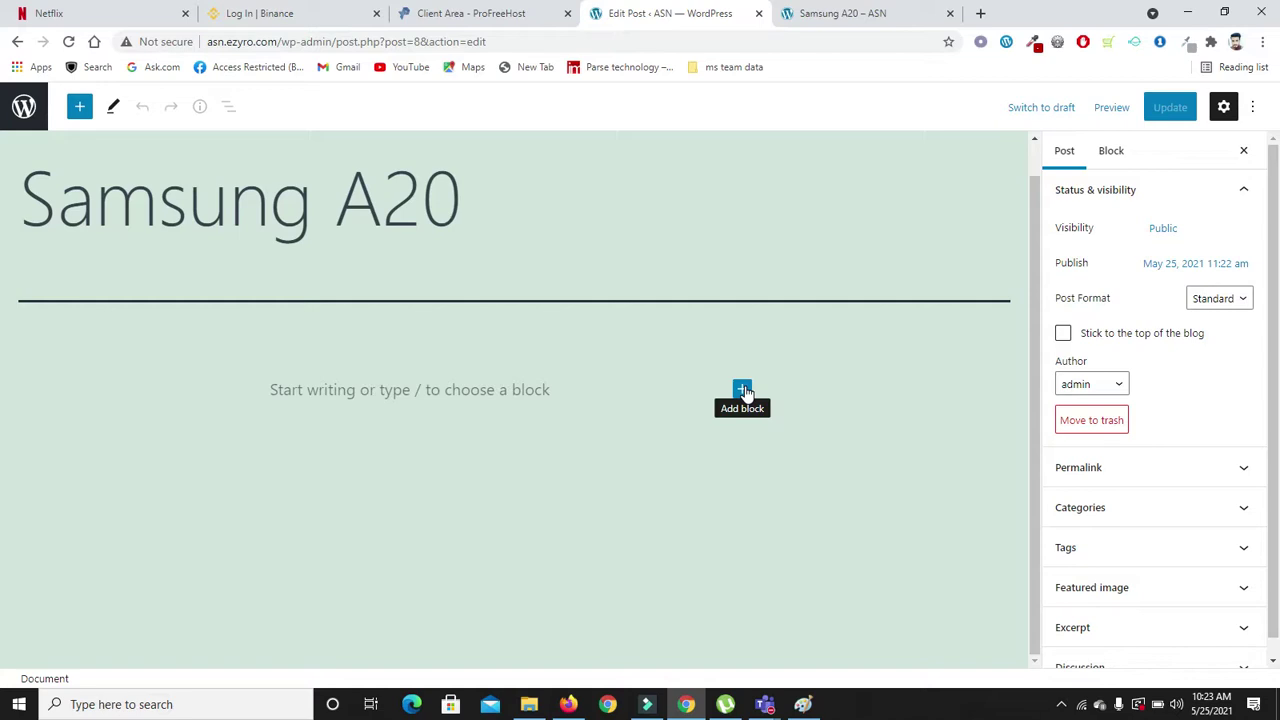
pyautogui.click(743, 390)
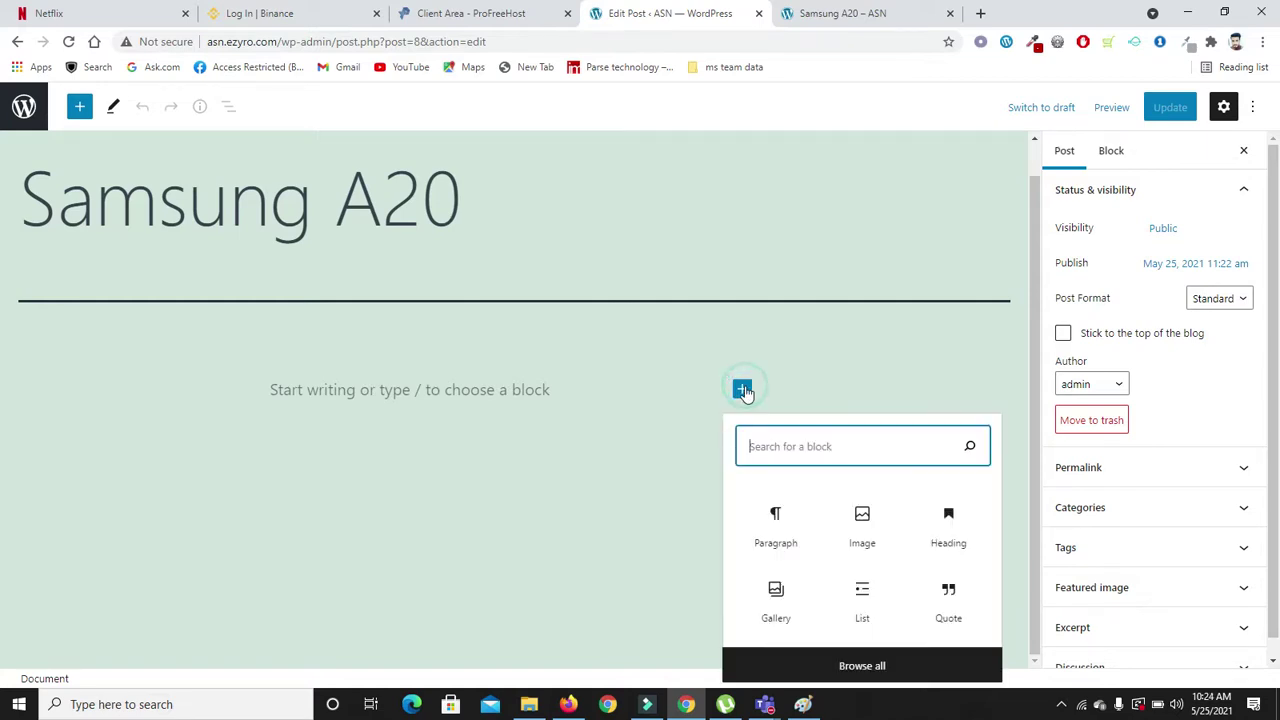
pyautogui.click(1030, 346)
pyautogui.click(741, 392)
pyautogui.click(860, 667)
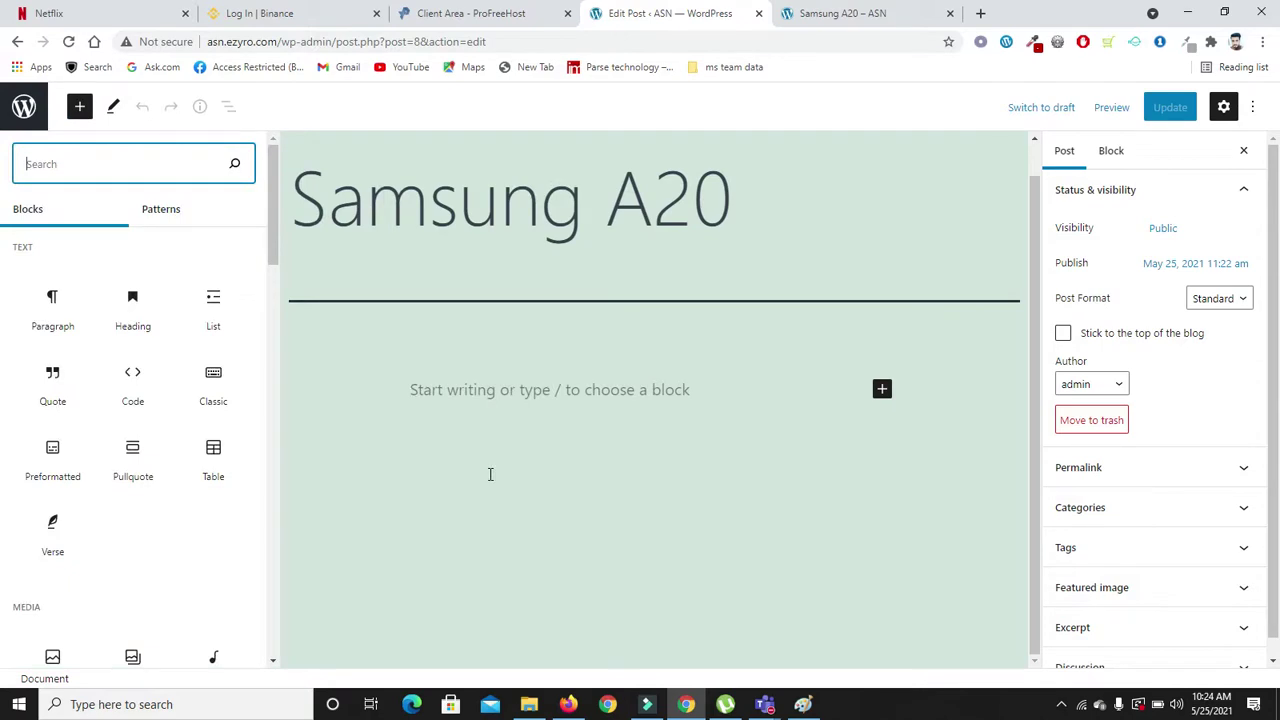
pyautogui.moveTo(266, 205); pyautogui.dragTo(249, 646)
pyautogui.scroll(2, 262, 427)
pyautogui.scroll(15, 262, 427)
pyautogui.moveTo(31, 338)
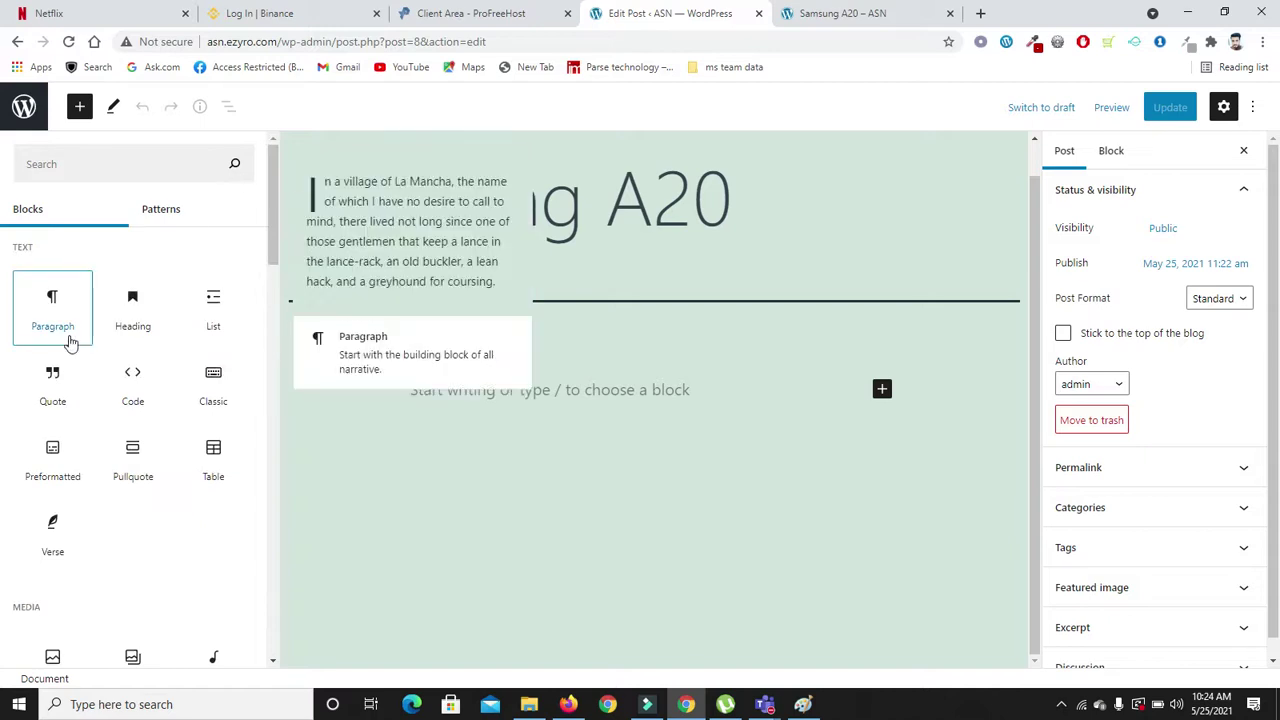
pyautogui.click(132, 311)
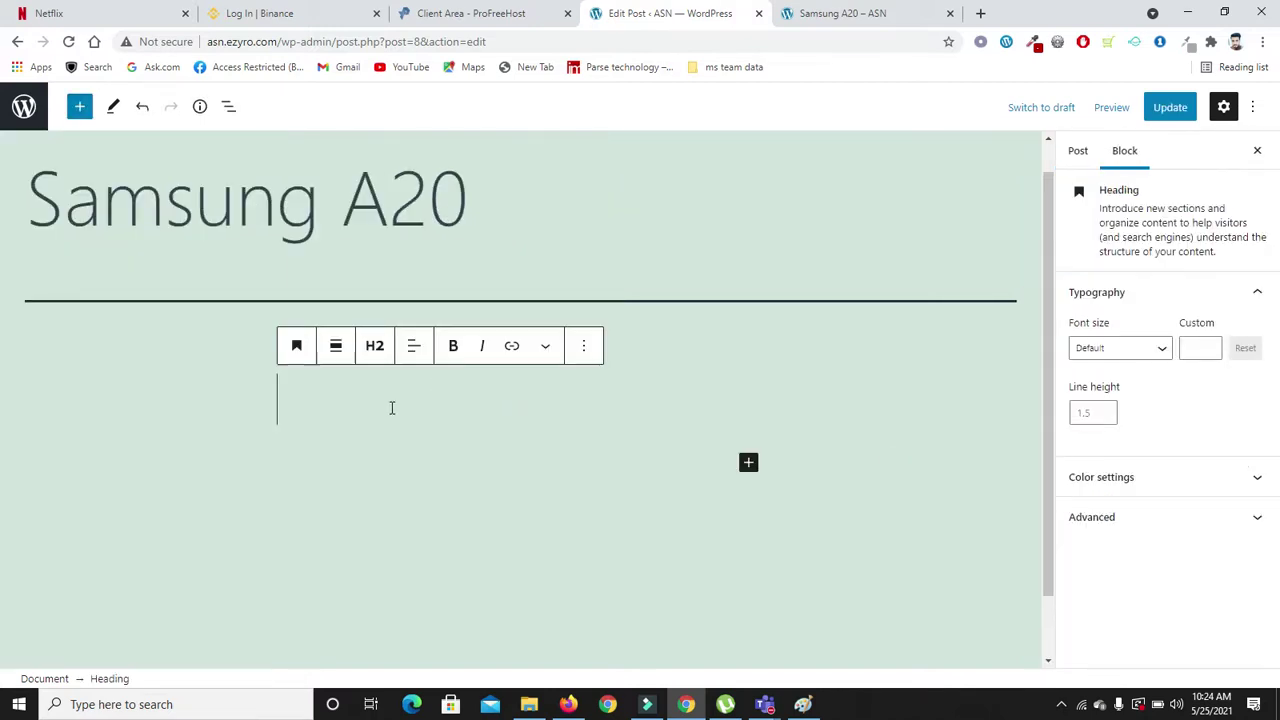
# Search Google for 'lorem ipsum' in a new browser tab
pyautogui.click(306, 405)
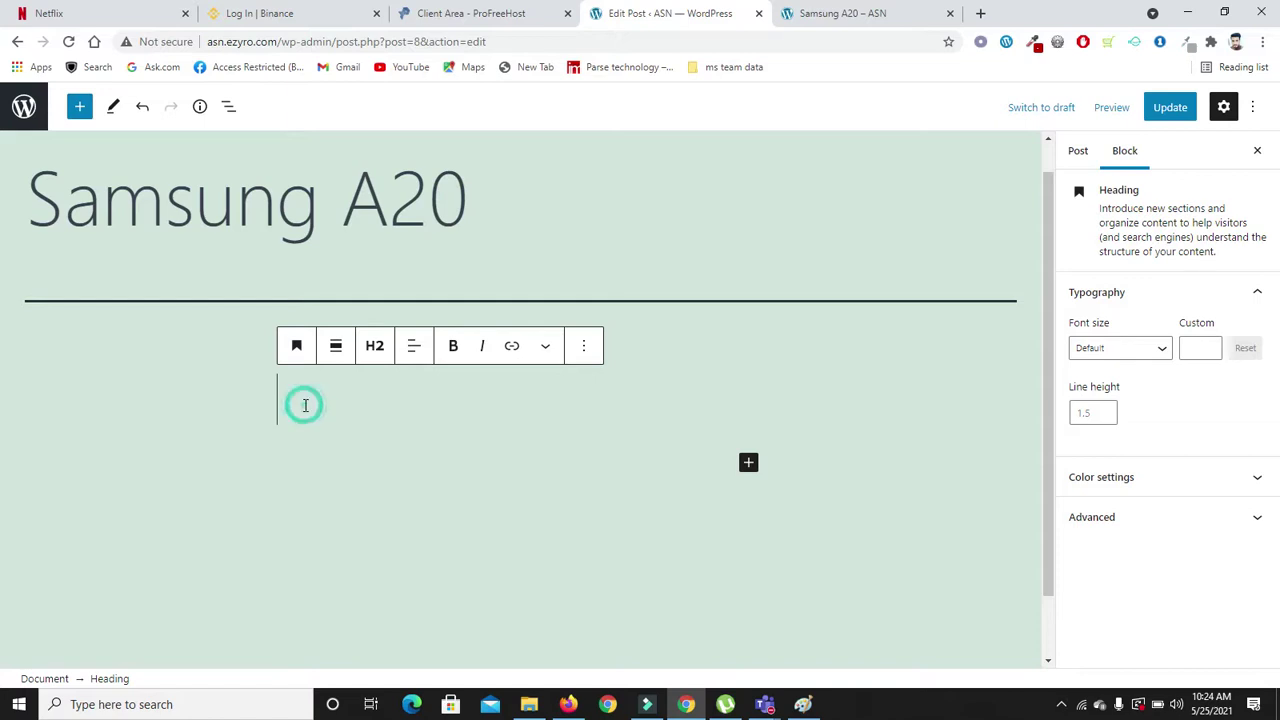
pyautogui.click(980, 14)
pyautogui.click(851, 37)
pyautogui.write('google.com')
pyautogui.press('Return')
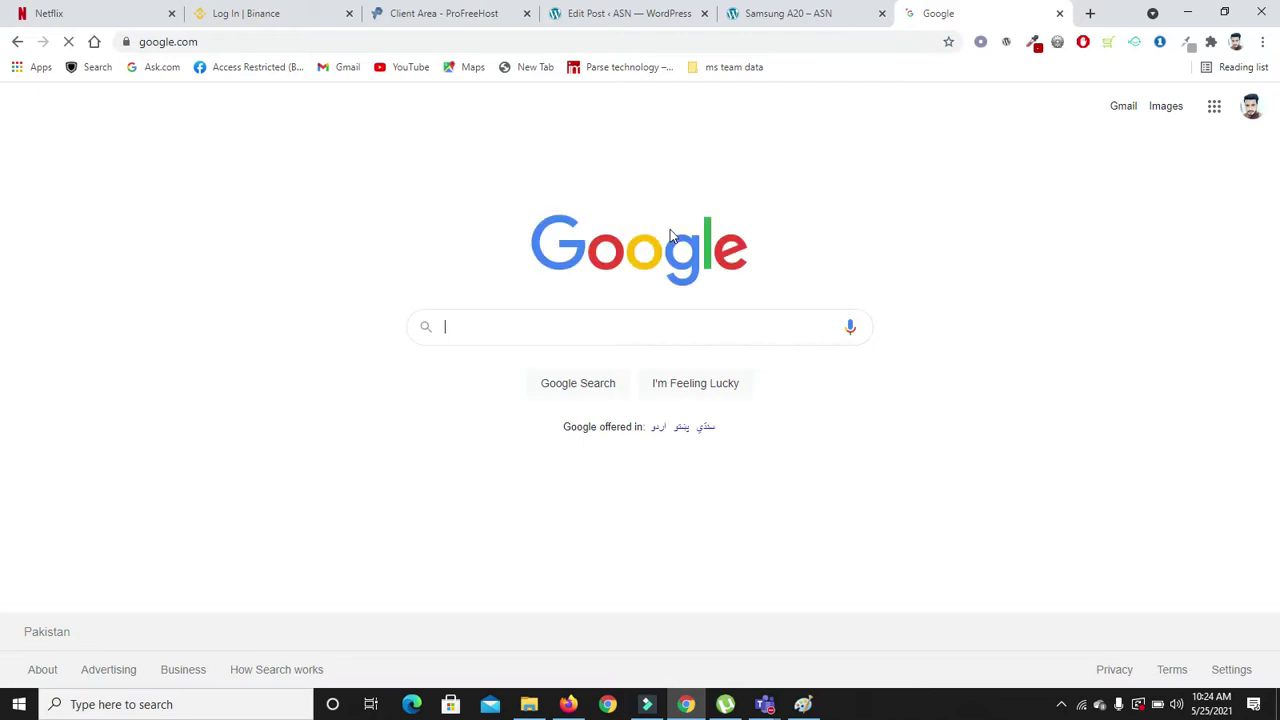
pyautogui.write('lo')
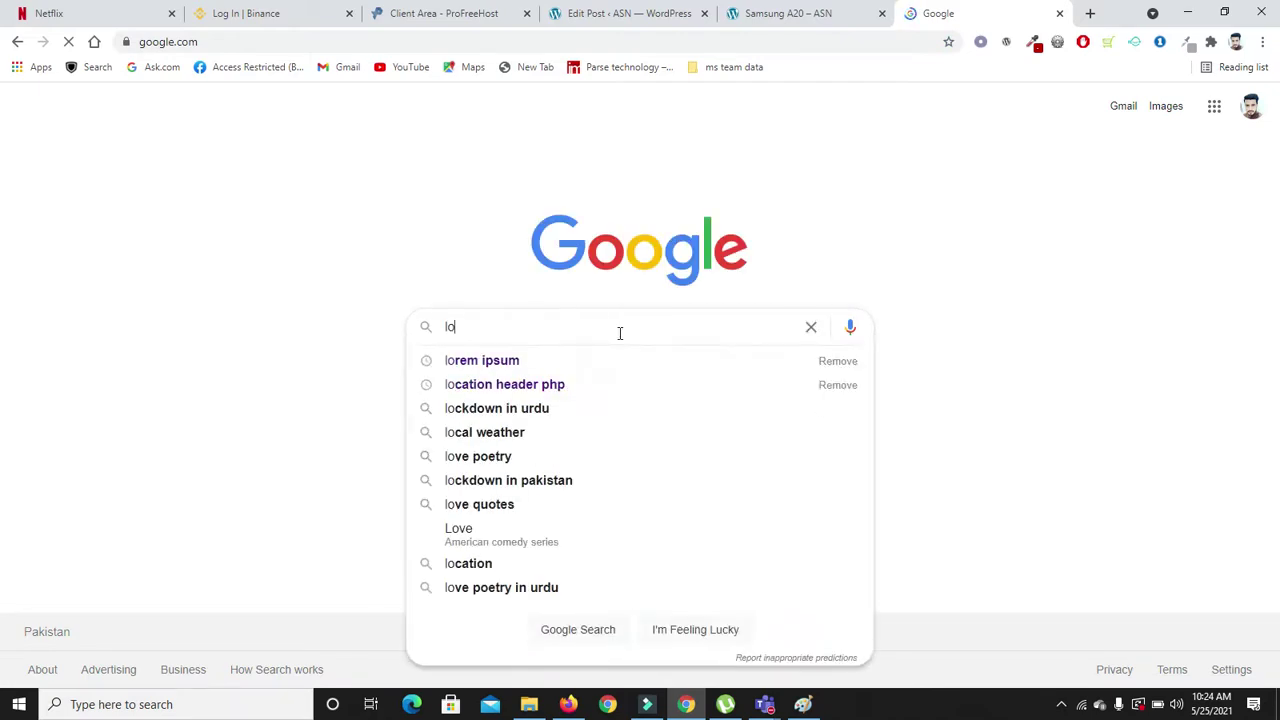
pyautogui.click(551, 359)
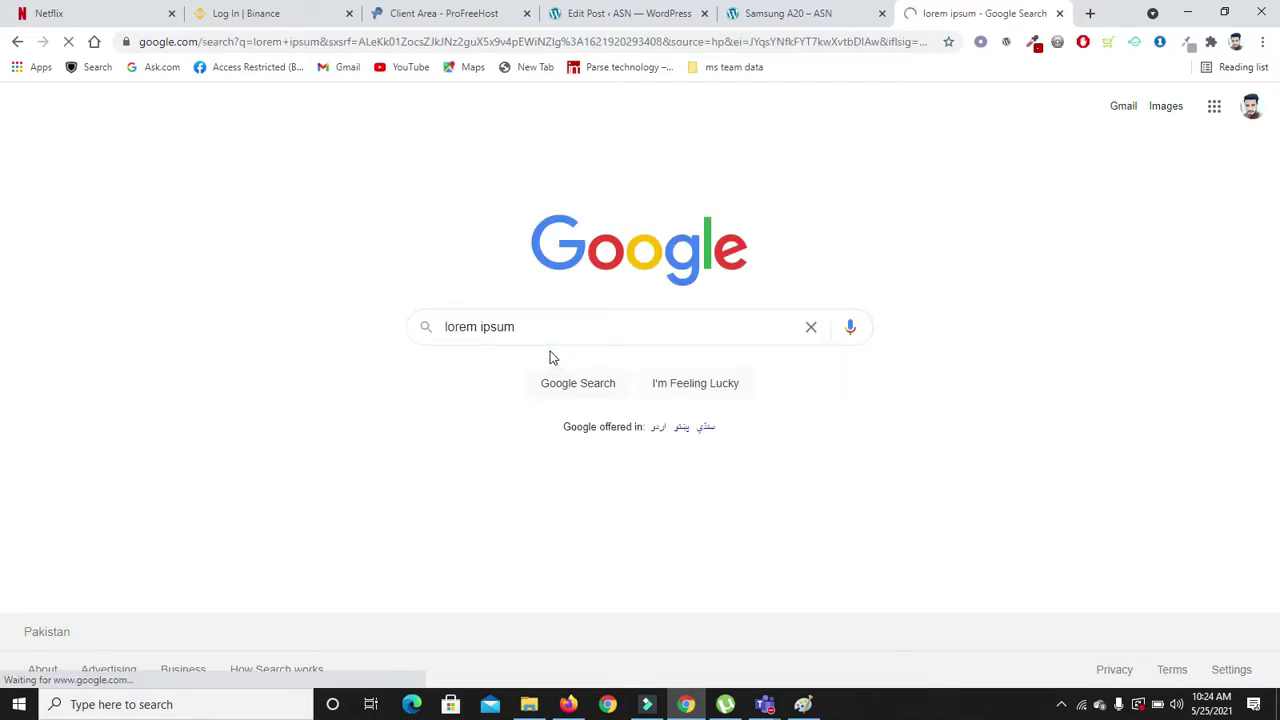
# Open the lipsum.com result, take its 'What is Lorem Ipsum?' heading, and close the published-post tab
pyautogui.click(281, 260)
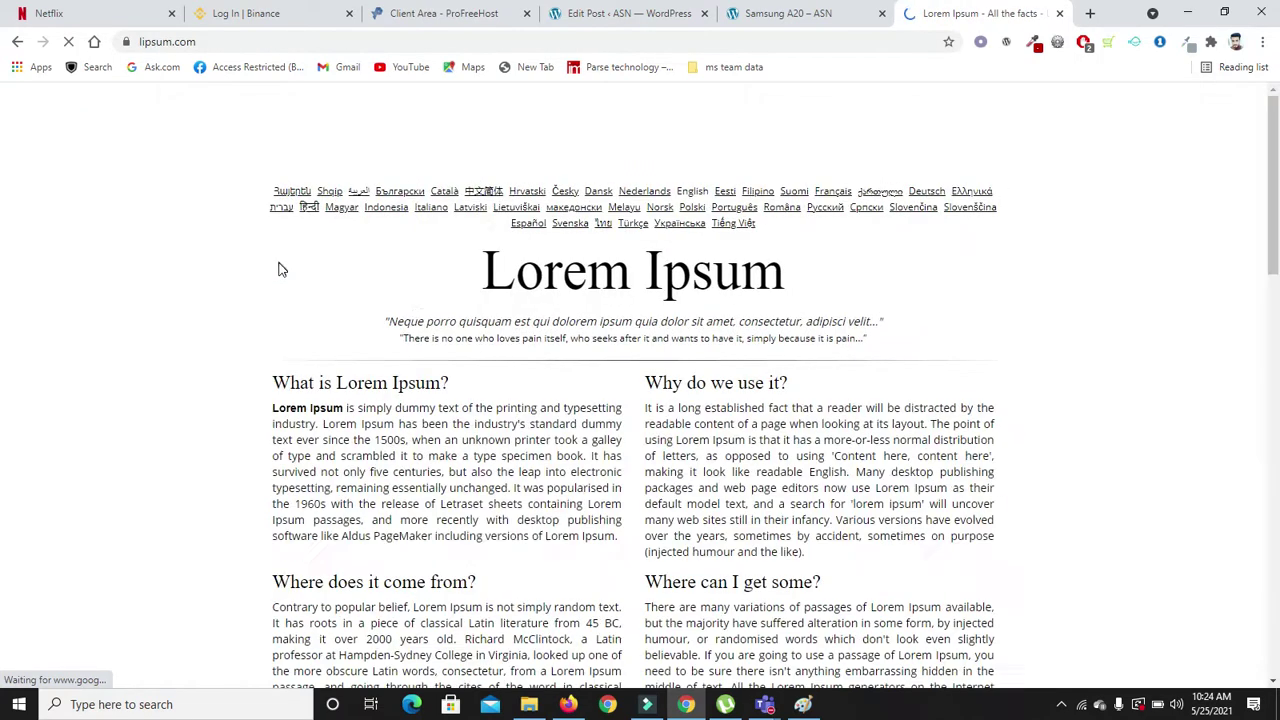
pyautogui.moveTo(272, 382)
pyautogui.mouseDown()
pyautogui.moveTo(436, 378)
pyautogui.moveTo(258, 387)
pyautogui.moveTo(272, 379)
pyautogui.mouseUp()
pyautogui.hotkey('ctrl', 'c')
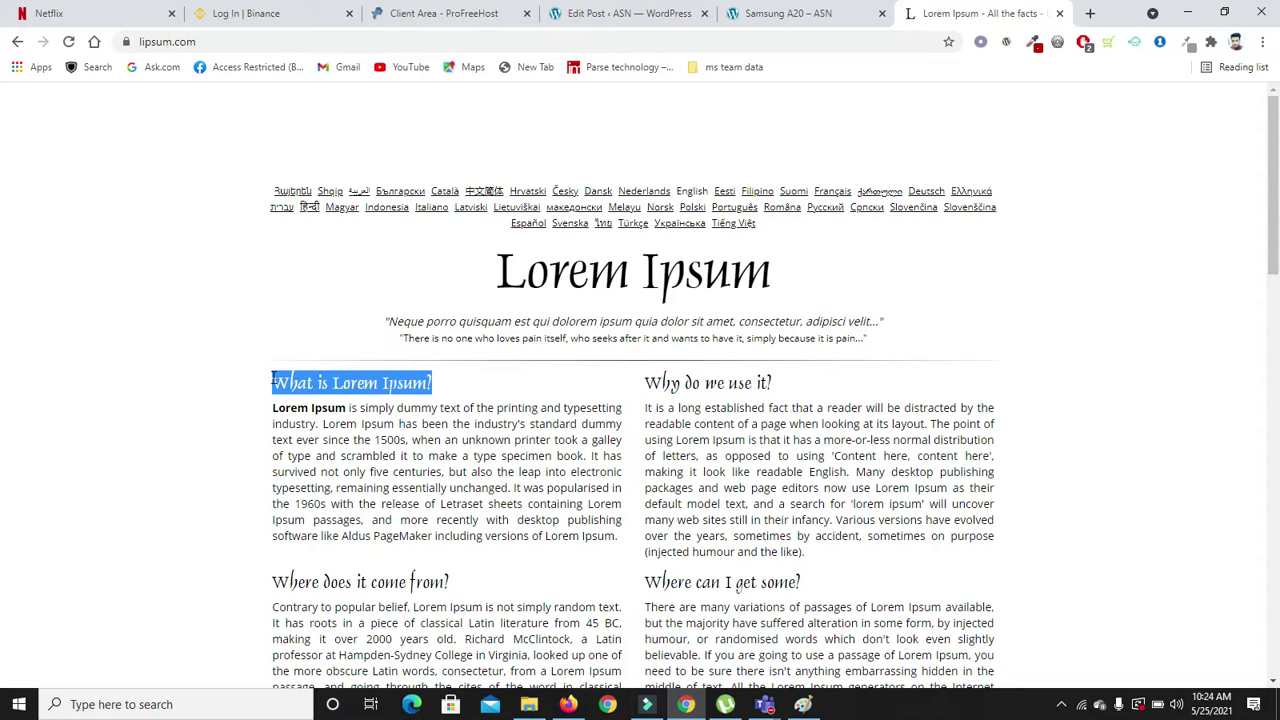
pyautogui.click(755, 13)
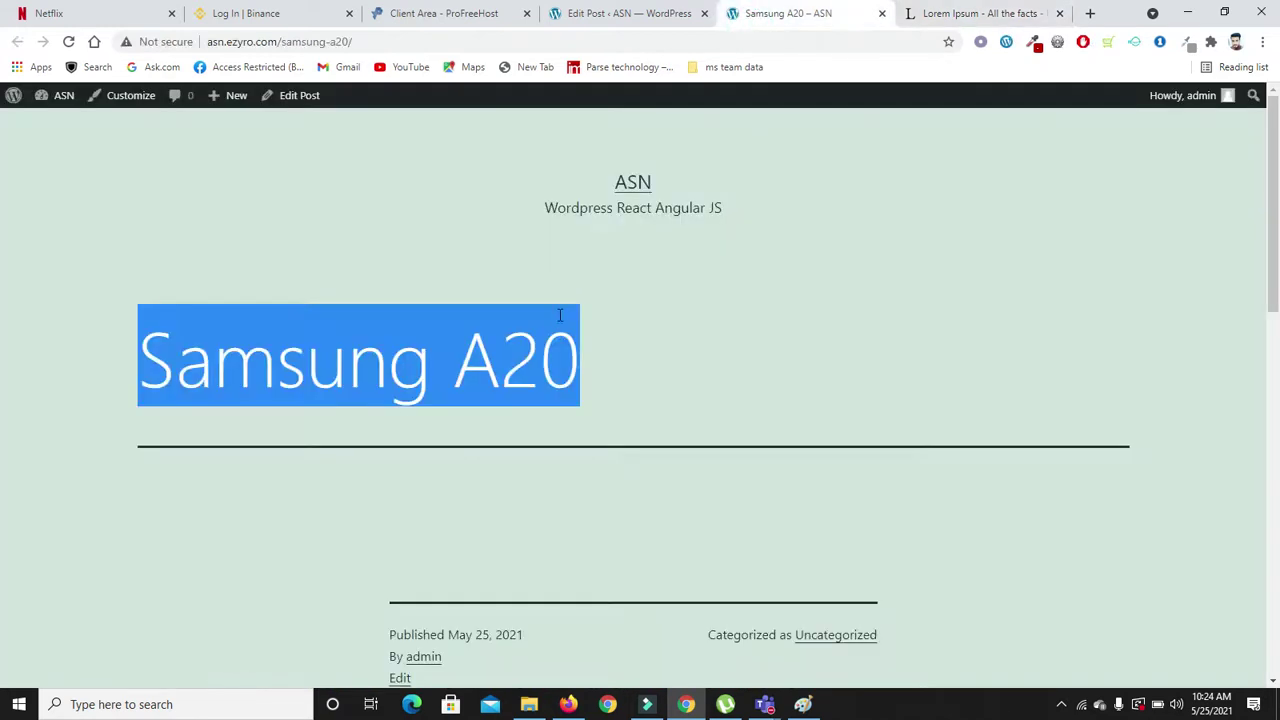
pyautogui.click(882, 13)
# Paste 'What is Lorem Ipsum?' into the empty heading block
pyautogui.click(633, 13)
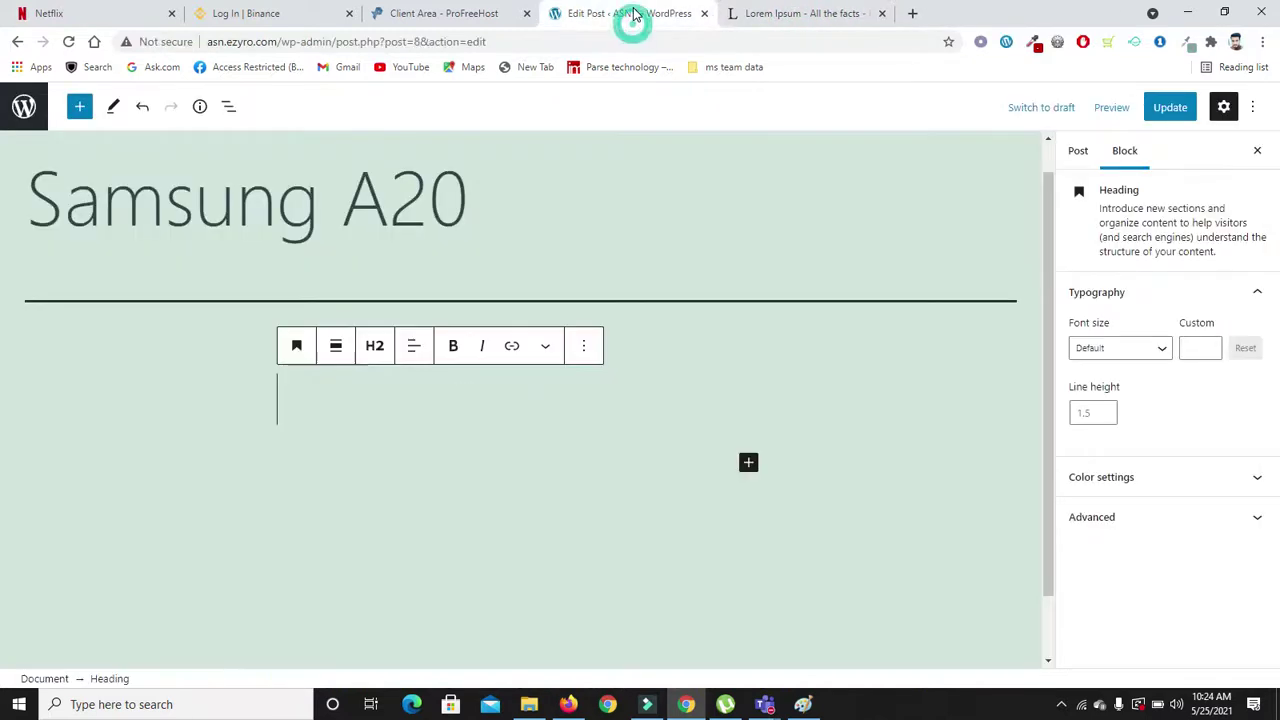
pyautogui.click(295, 401)
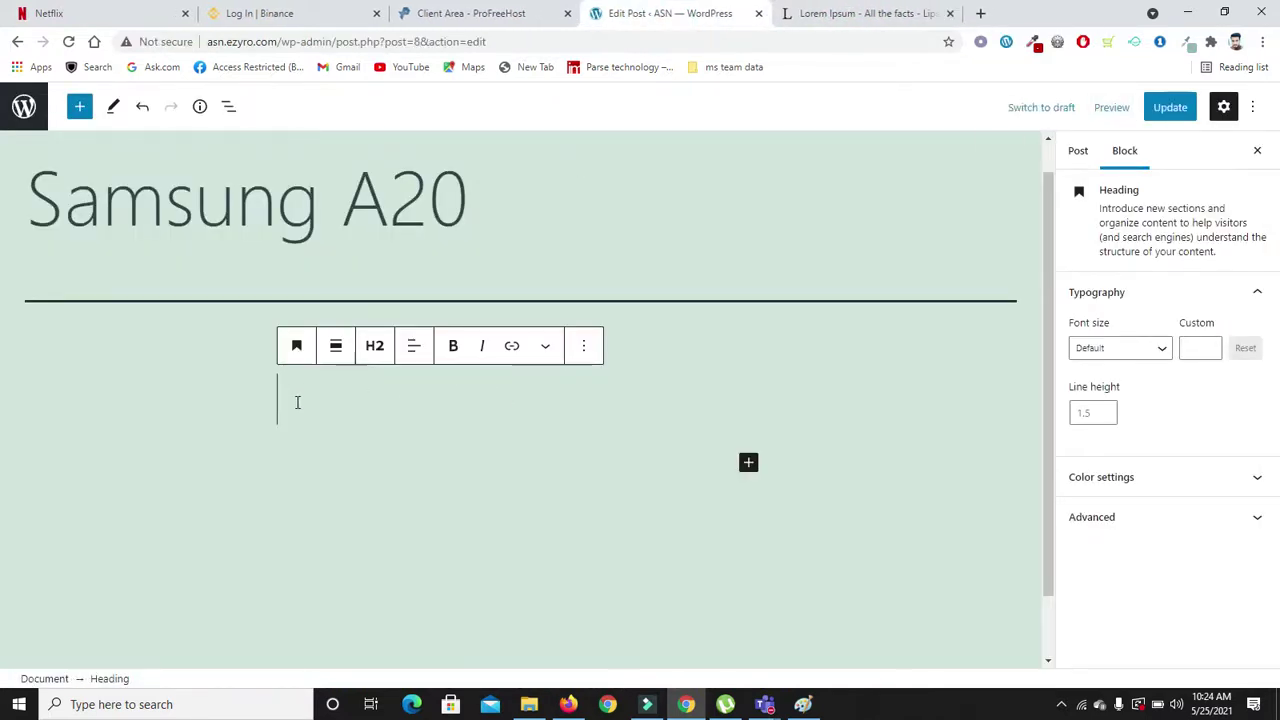
pyautogui.hotkey('ctrl', 'v')
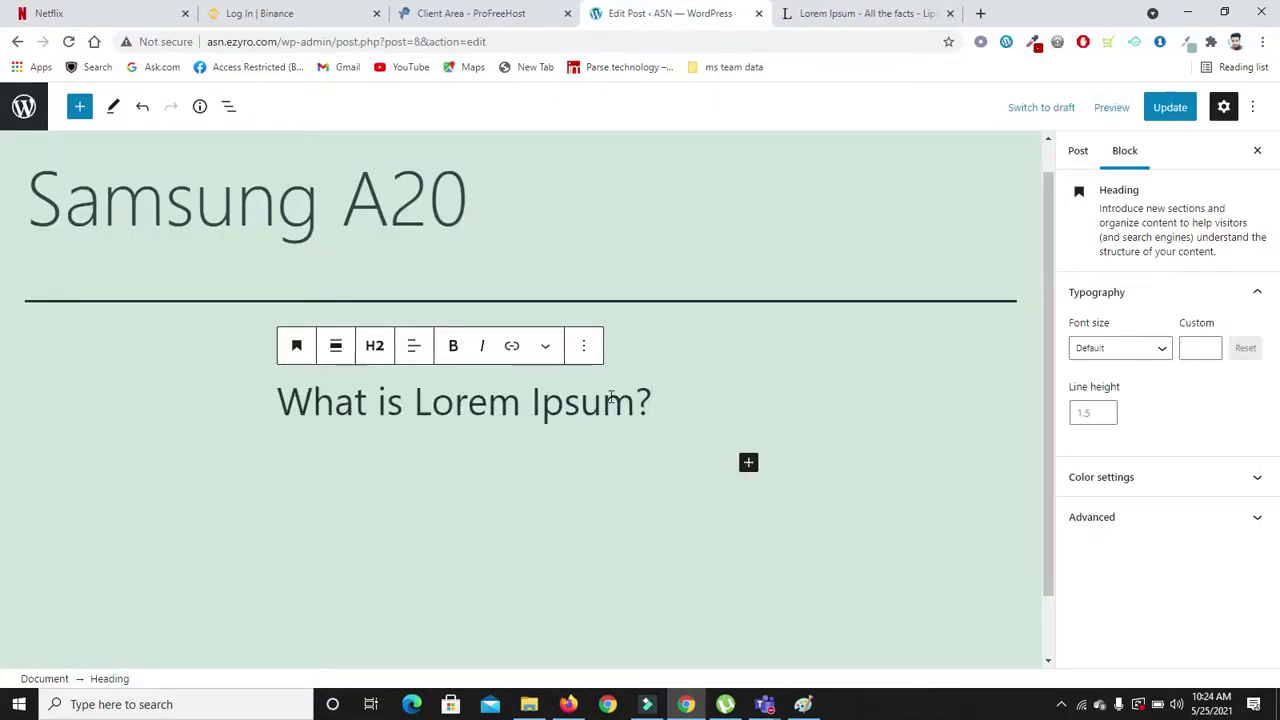
pyautogui.moveTo(655, 401); pyautogui.dragTo(280, 407)
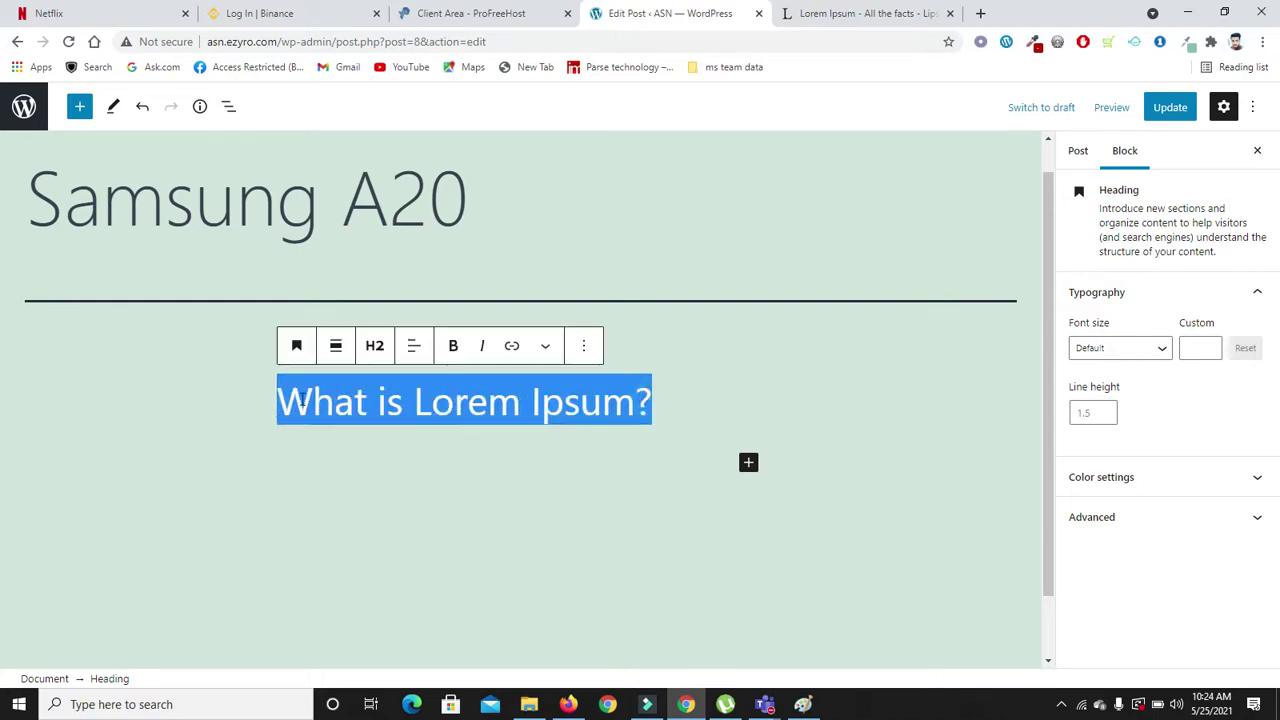
# Try heading levels H3 through H6, settle on H2, and start a paragraph below
pyautogui.click(375, 347)
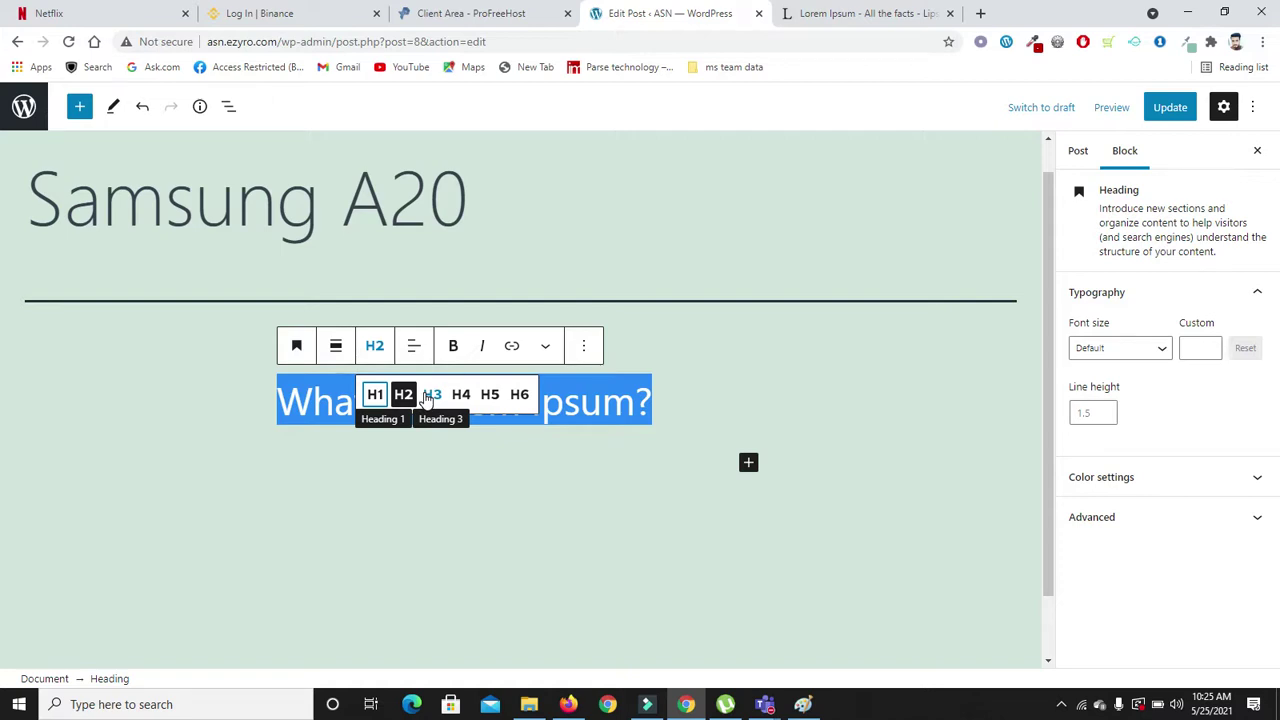
pyautogui.click(433, 396)
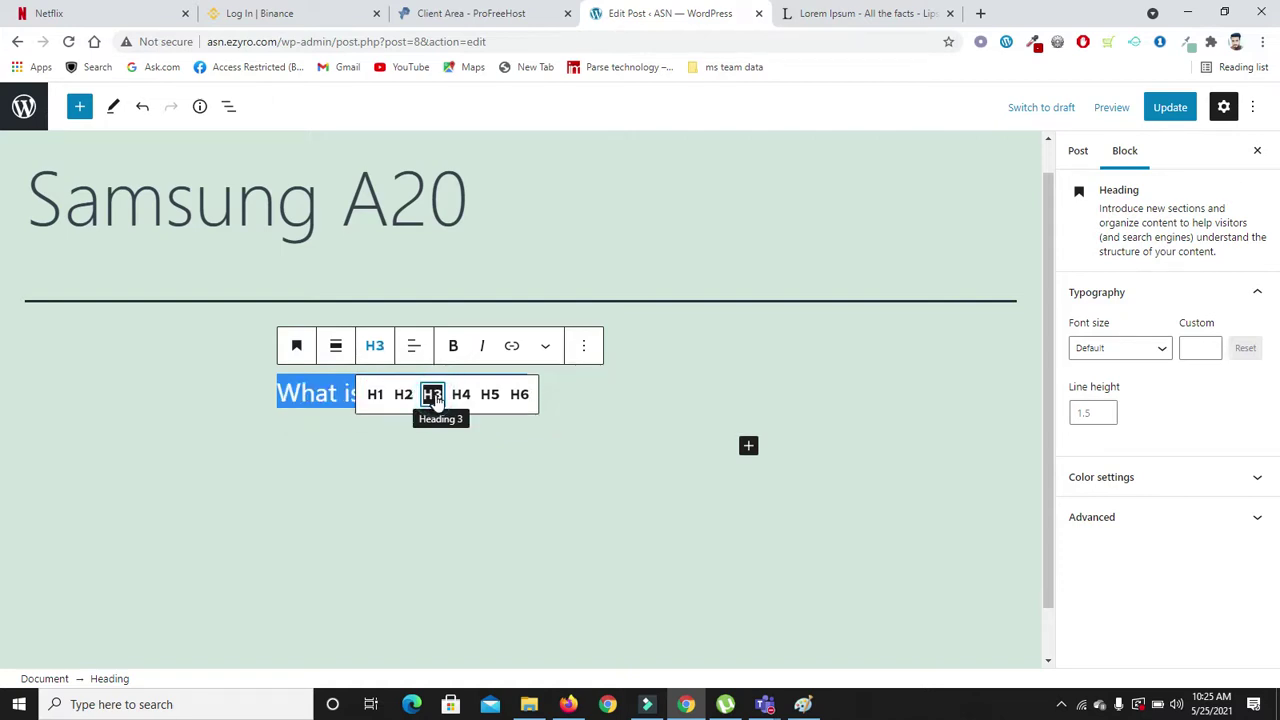
pyautogui.click(461, 395)
pyautogui.click(490, 395)
pyautogui.click(519, 395)
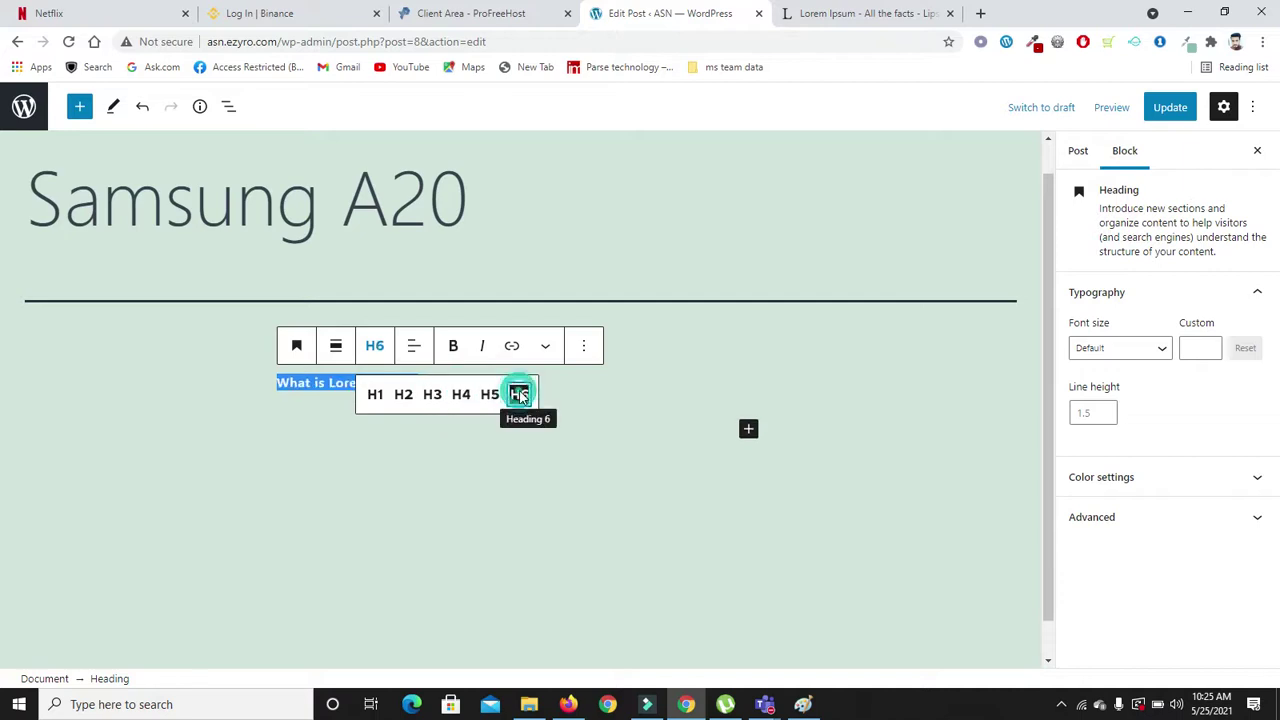
pyautogui.click(405, 396)
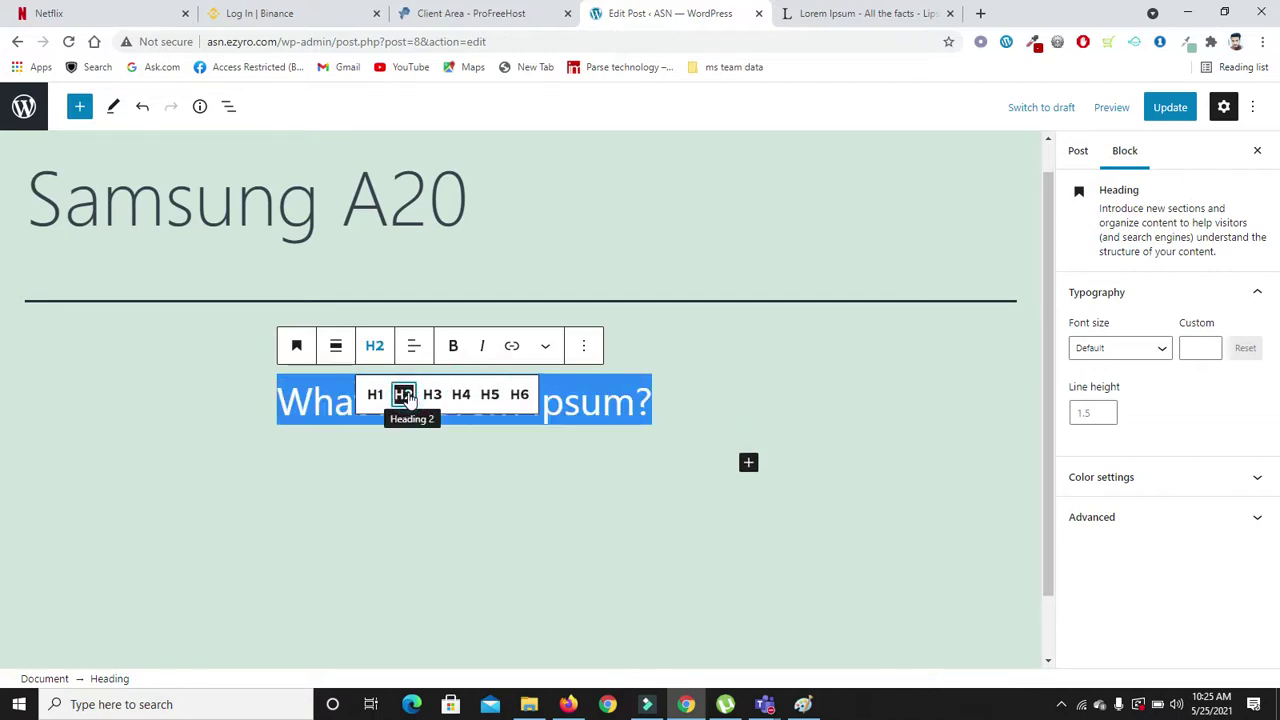
pyautogui.click(423, 453)
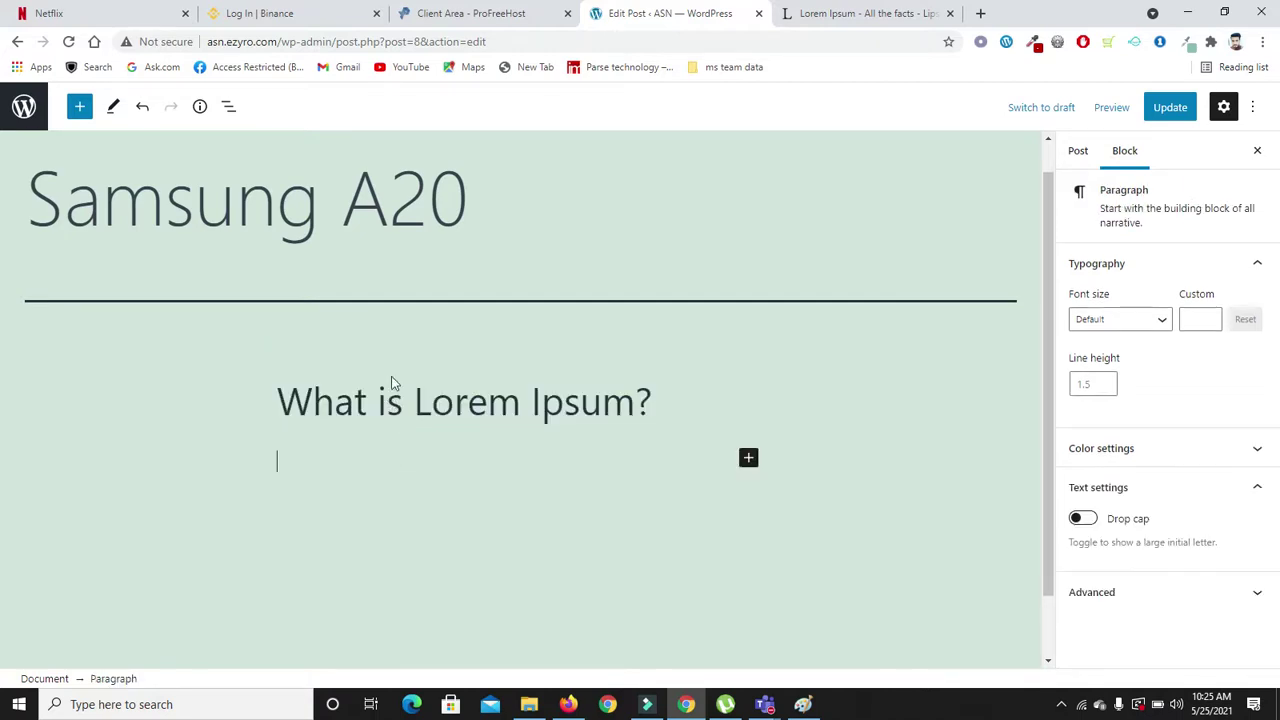
# Make the heading text bold, trying italic and then removing it
pyautogui.click(371, 400)
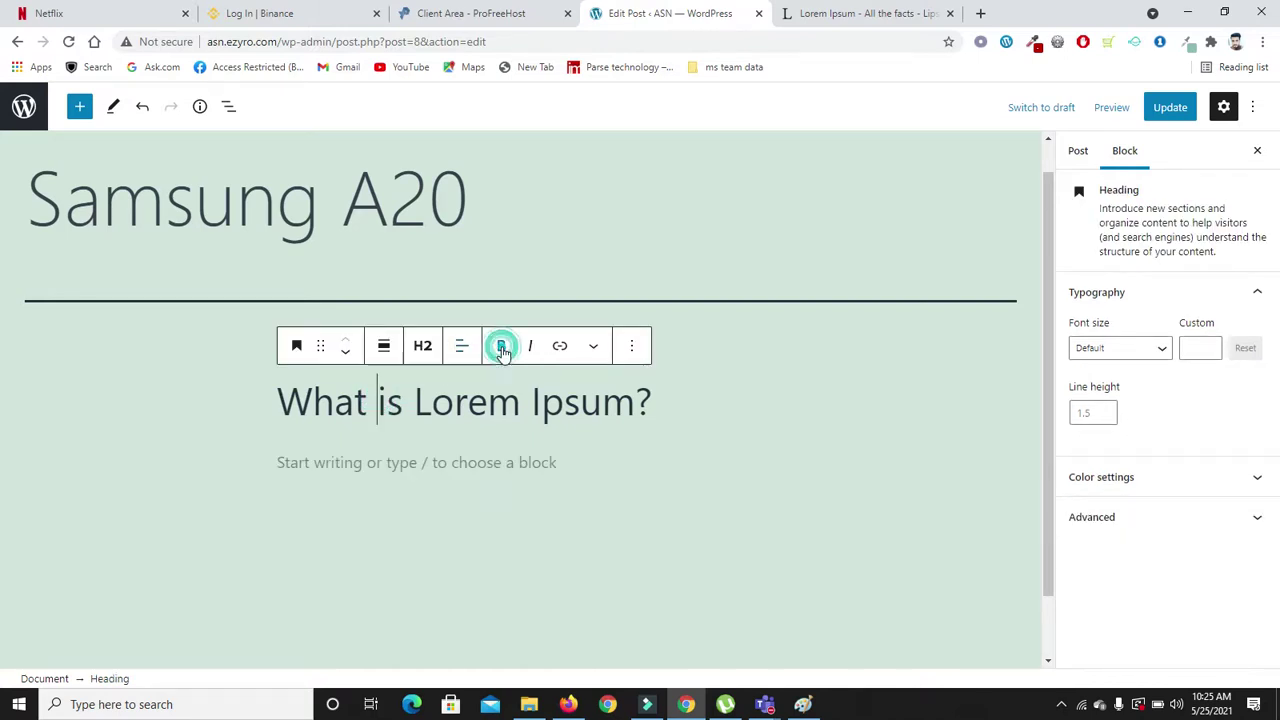
pyautogui.click(283, 390)
pyautogui.moveTo(283, 390); pyautogui.dragTo(680, 397)
pyautogui.click(501, 347)
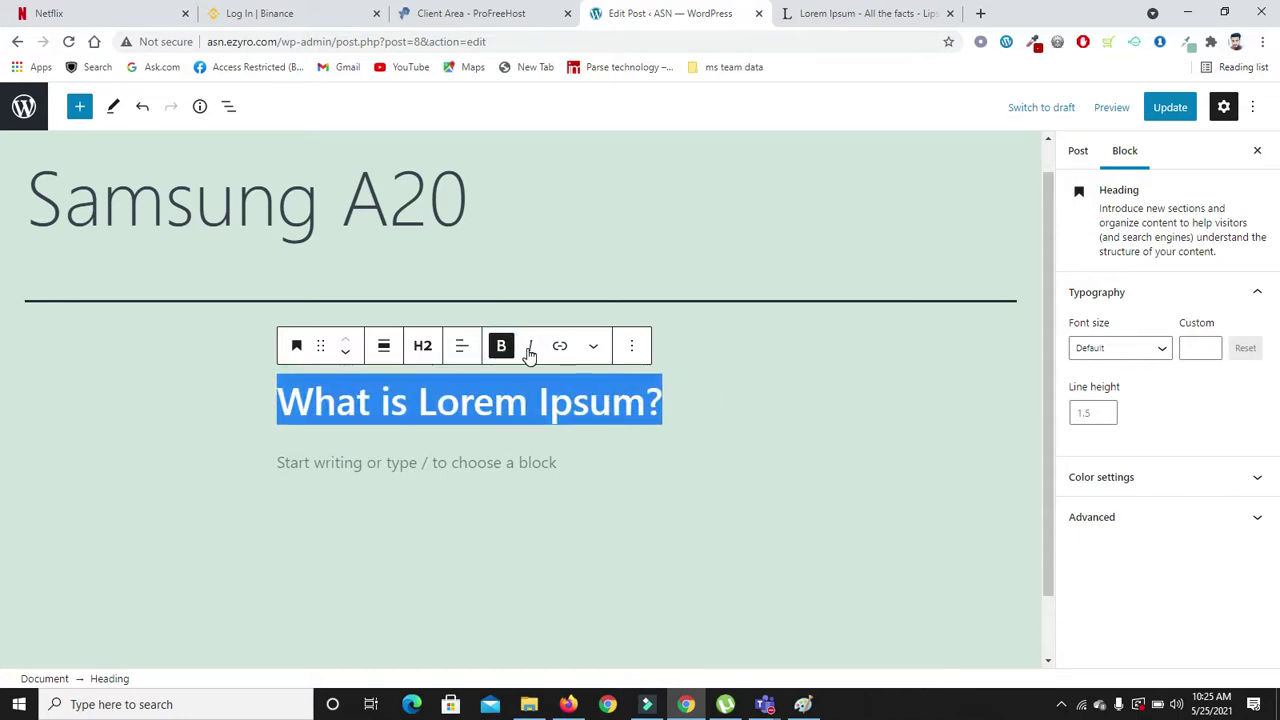
pyautogui.click(532, 350)
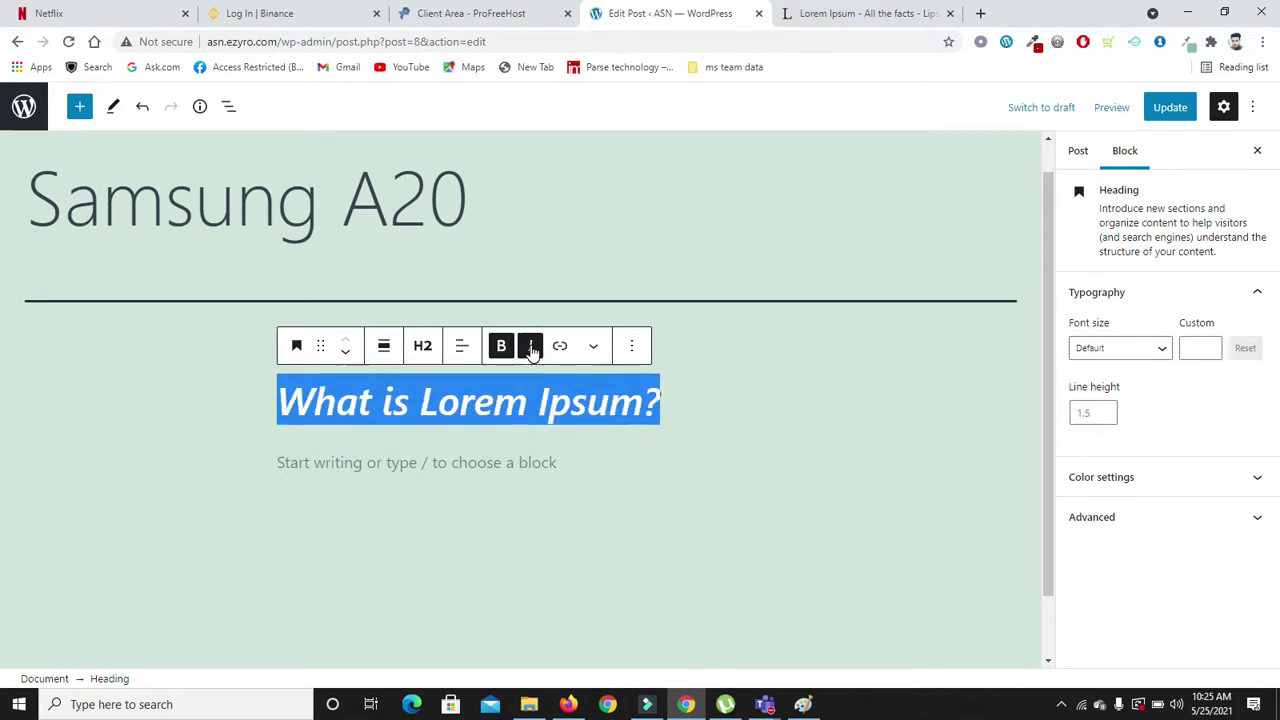
pyautogui.click(532, 350)
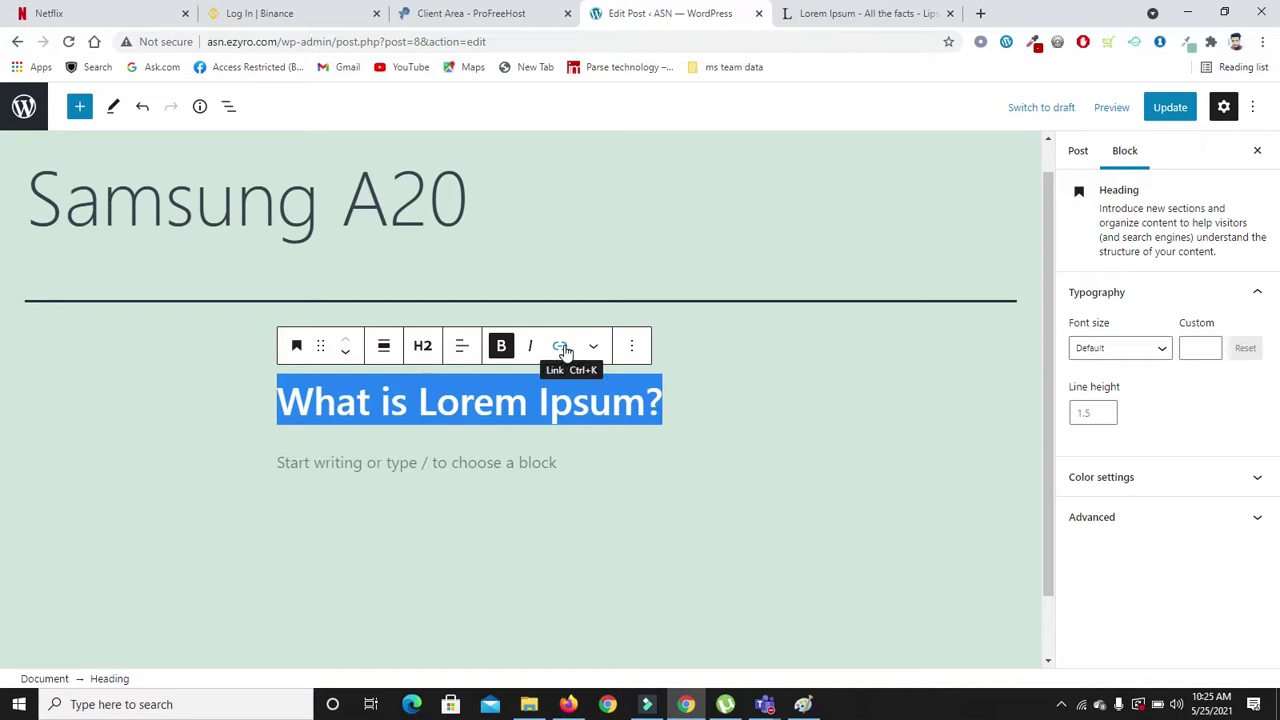
pyautogui.click(561, 348)
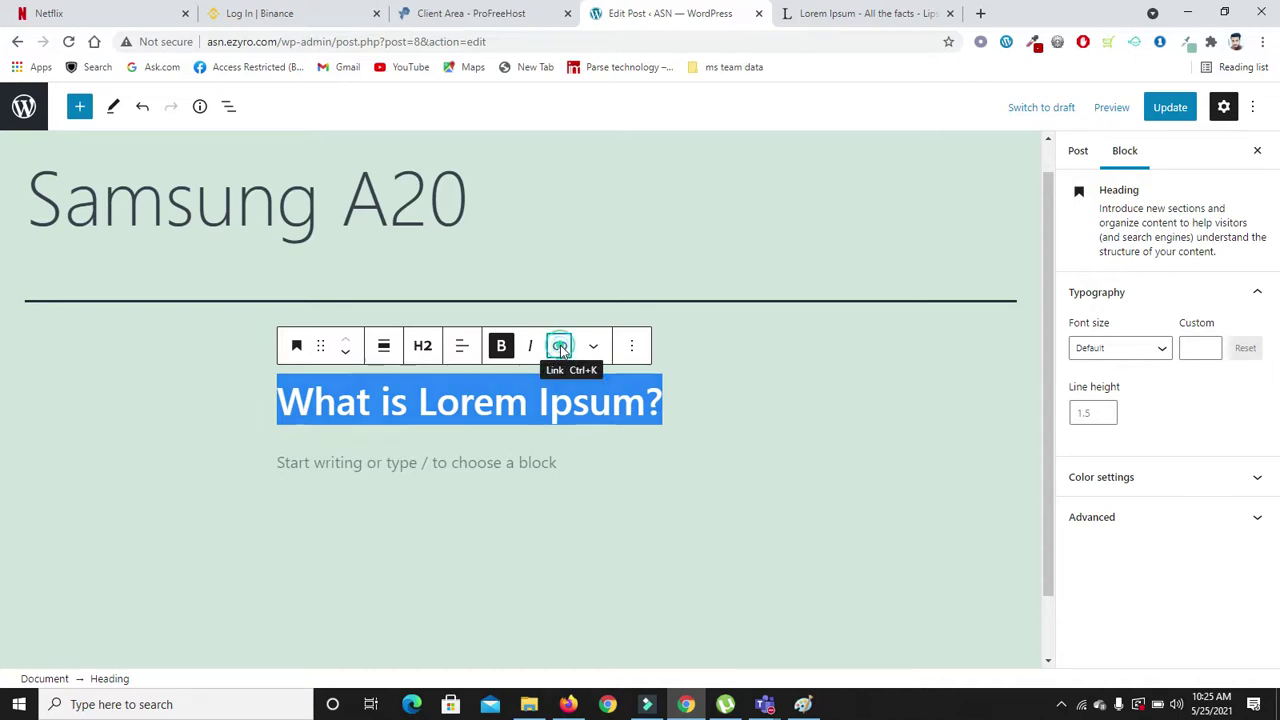
pyautogui.click(504, 466)
pyautogui.write('www.')
pyautogui.write('gog')
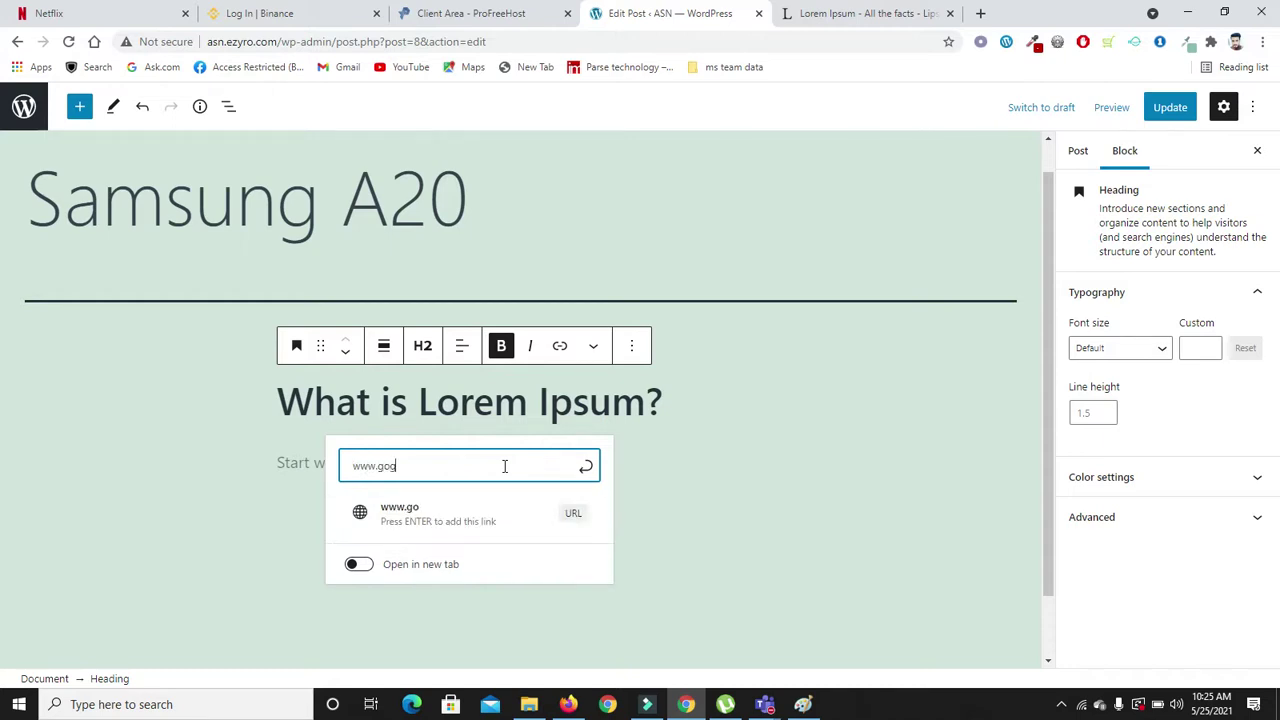
pyautogui.write('o')
pyautogui.write('le.com')
pyautogui.click(585, 466)
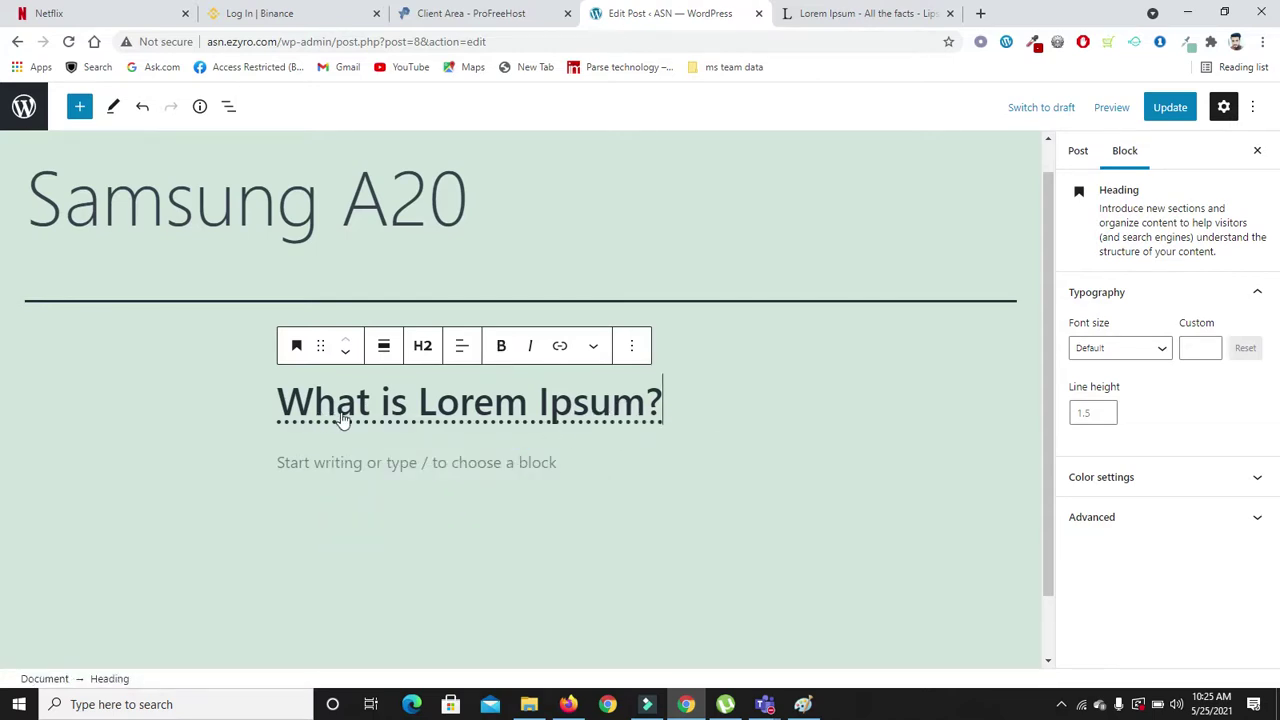
# Clear the heading's link address and remove the link
pyautogui.click(272, 401)
pyautogui.moveTo(370, 408); pyautogui.dragTo(671, 409)
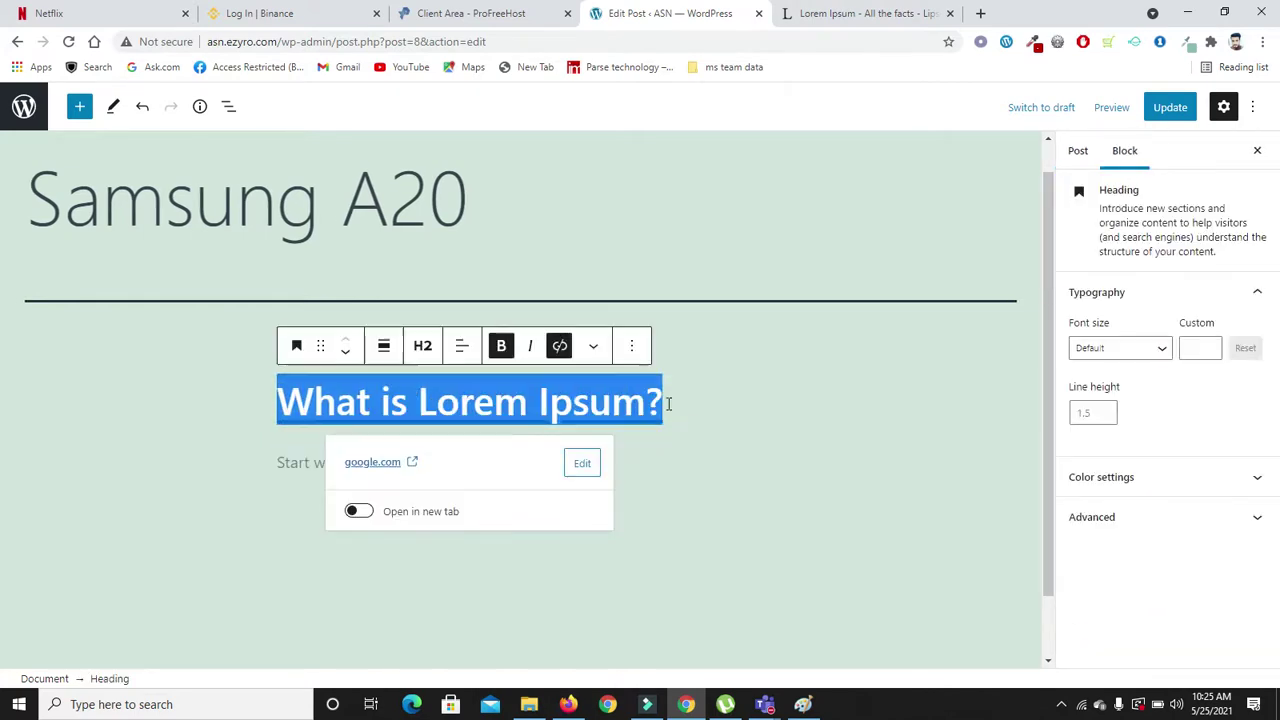
pyautogui.click(584, 462)
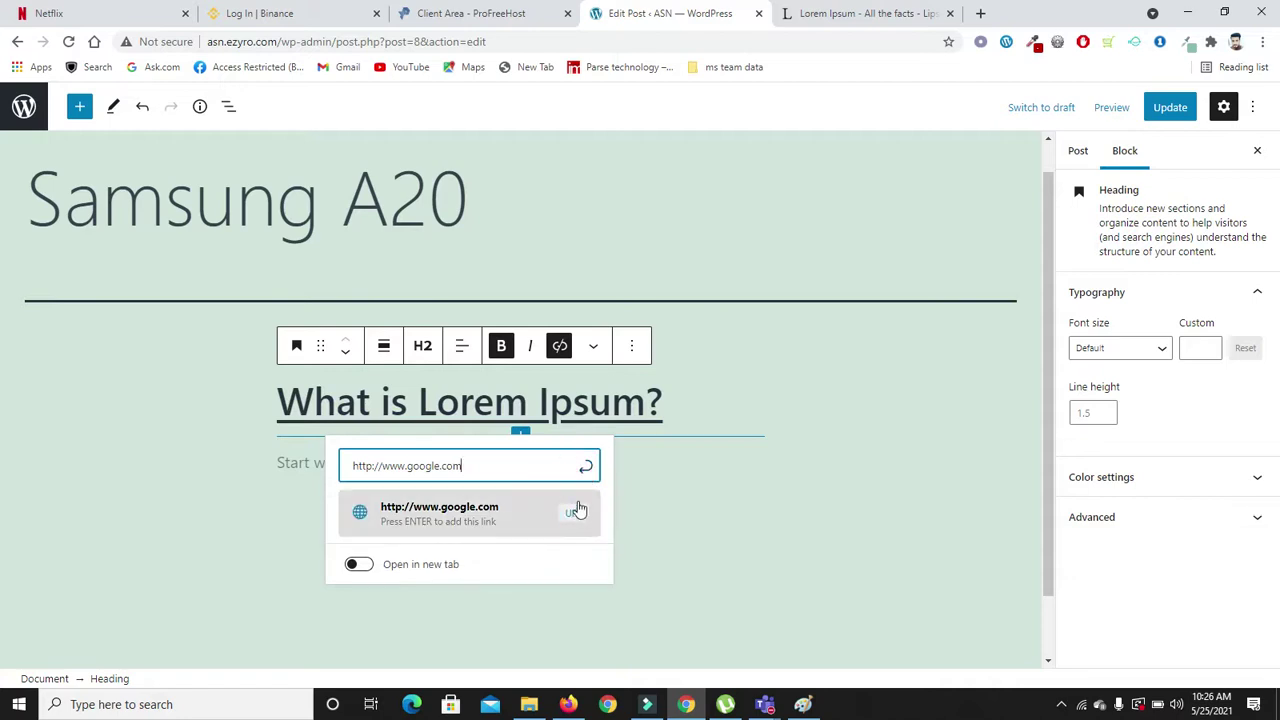
pyautogui.tripleClick(529, 461)
pyautogui.press('BackSpace')
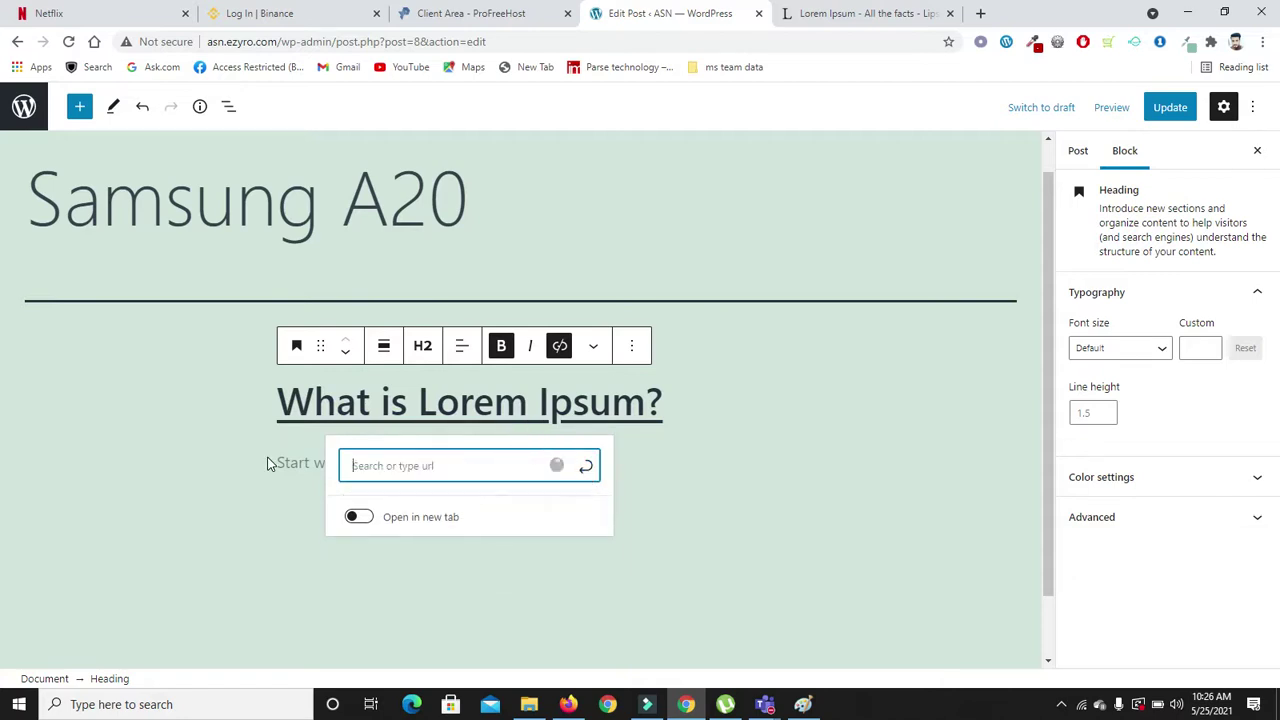
pyautogui.click(560, 348)
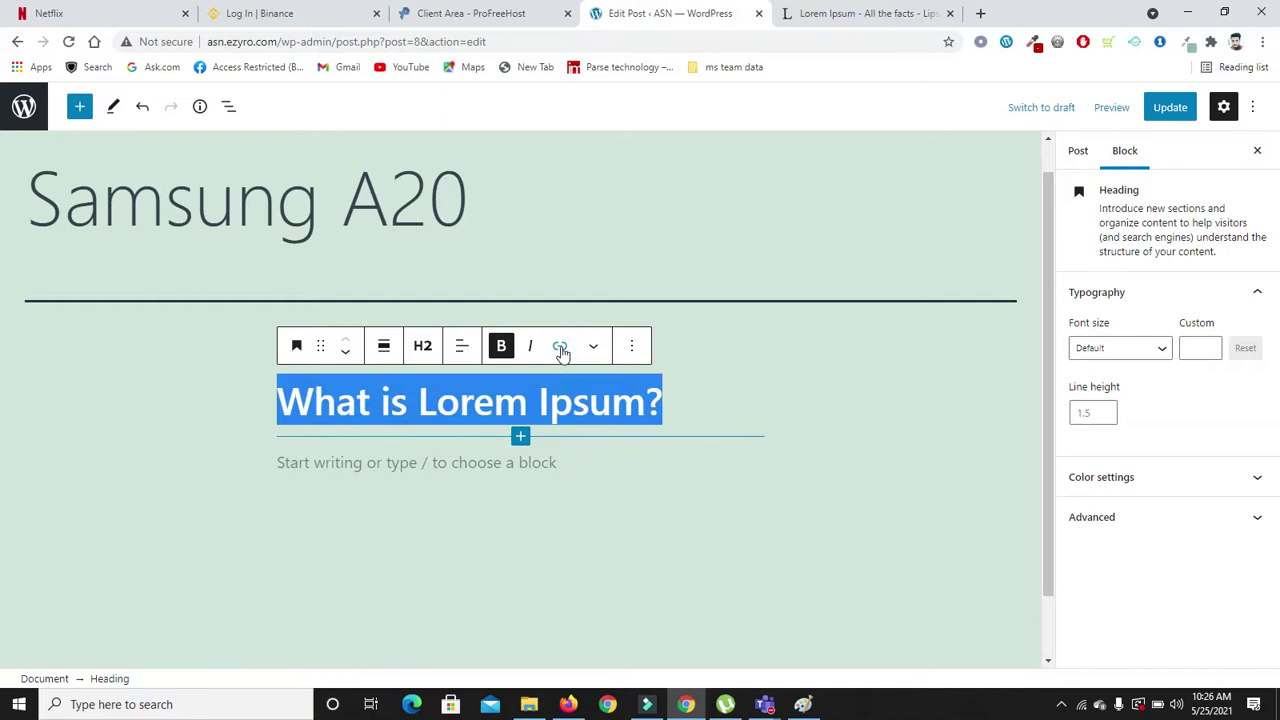
# Set the 'What is Lorem Ipsum?' heading to Full width alignment with centred text
pyautogui.click(597, 463)
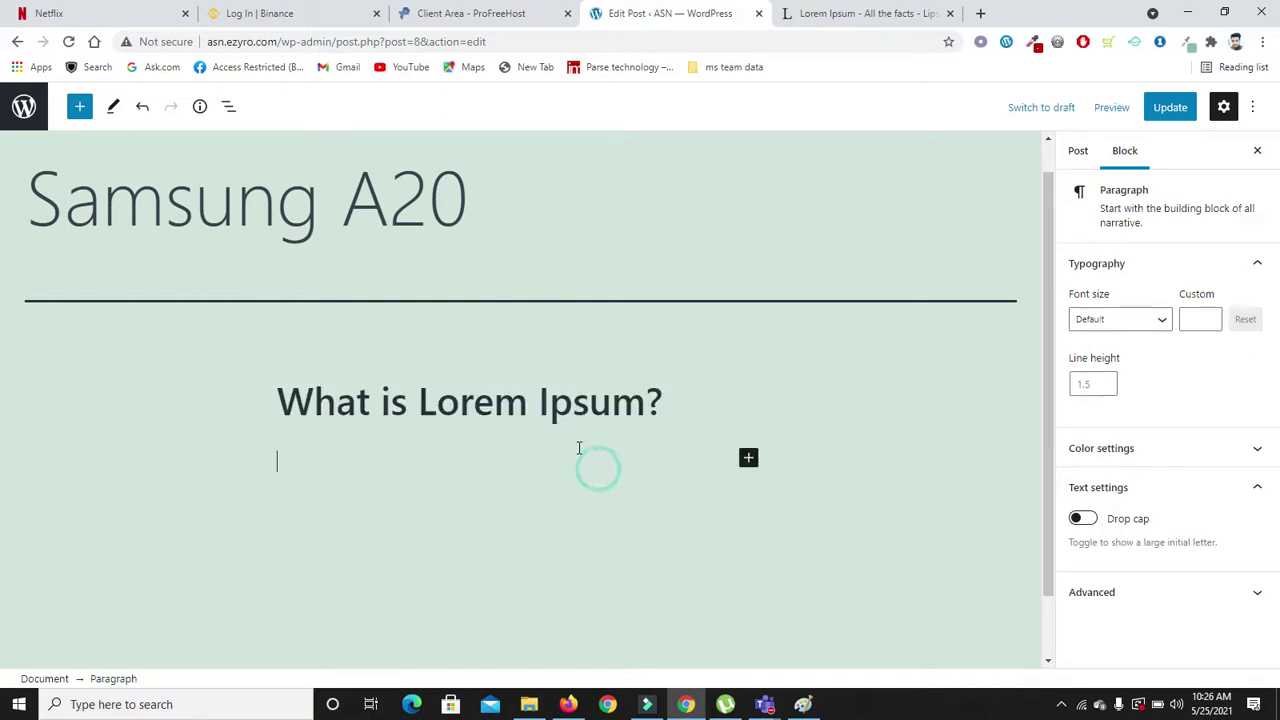
pyautogui.tripleClick(551, 403)
pyautogui.moveTo(279, 401); pyautogui.dragTo(697, 420)
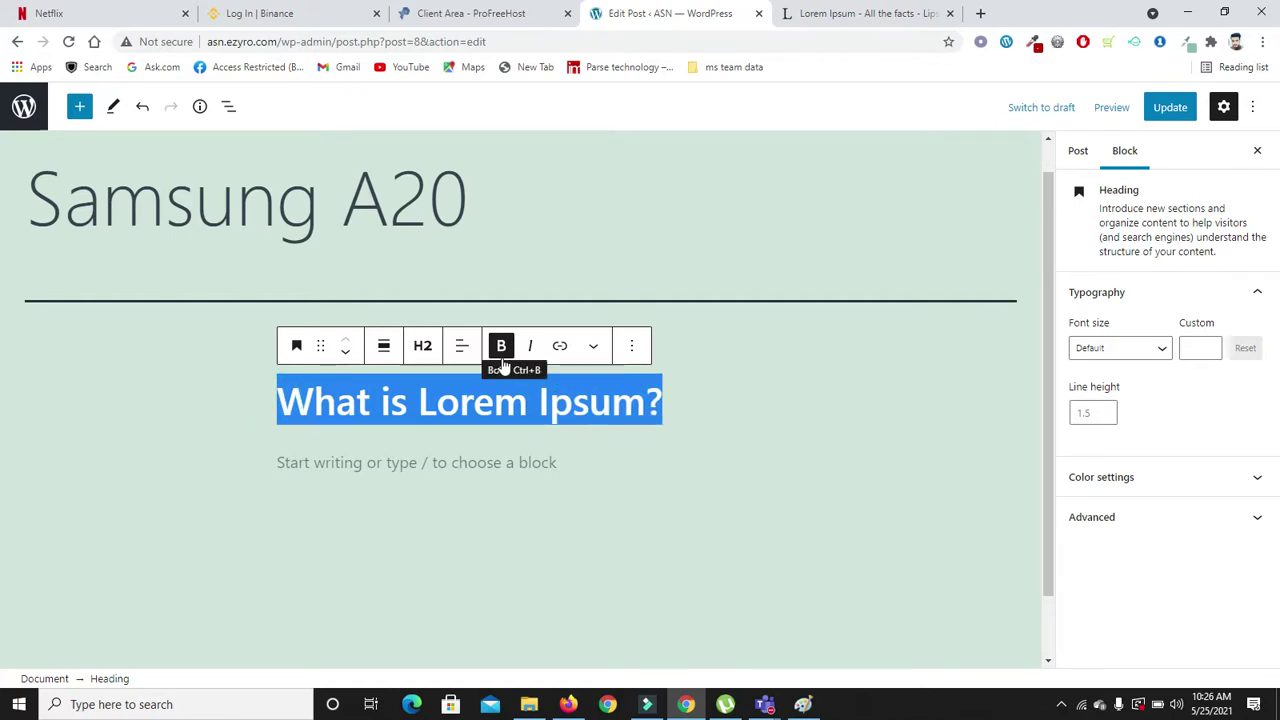
pyautogui.click(384, 347)
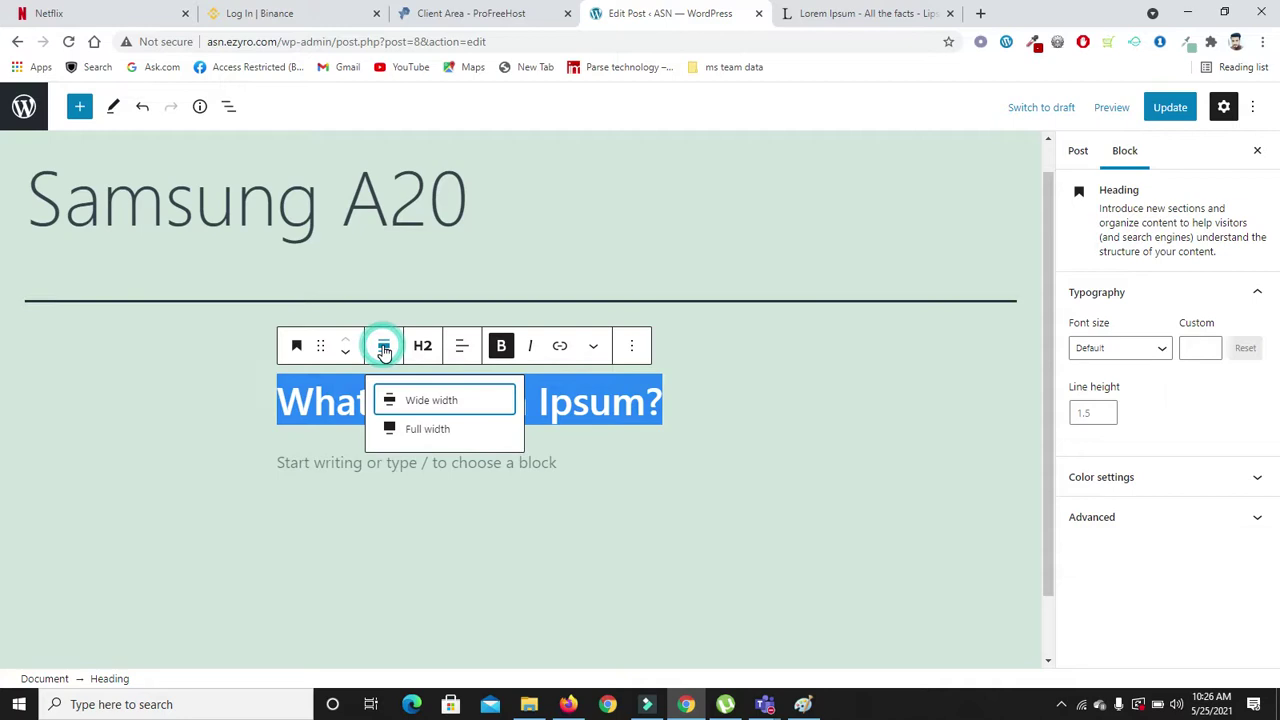
pyautogui.click(444, 430)
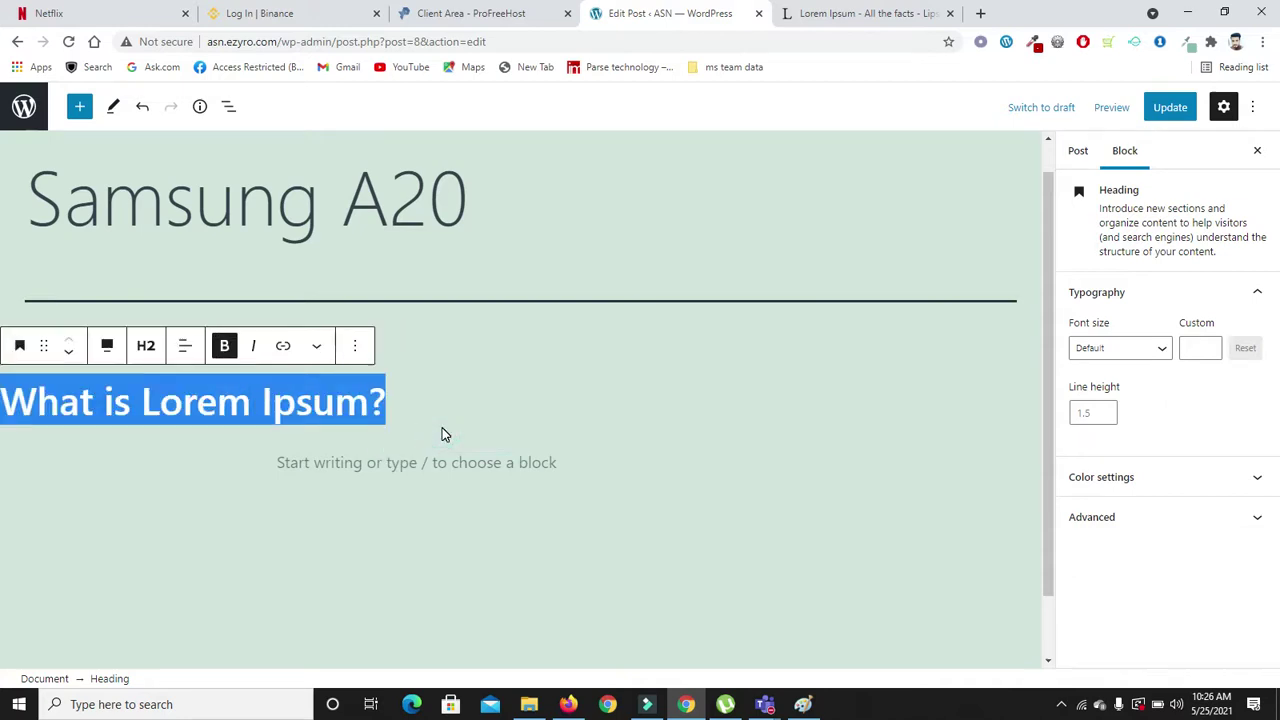
pyautogui.click(184, 345)
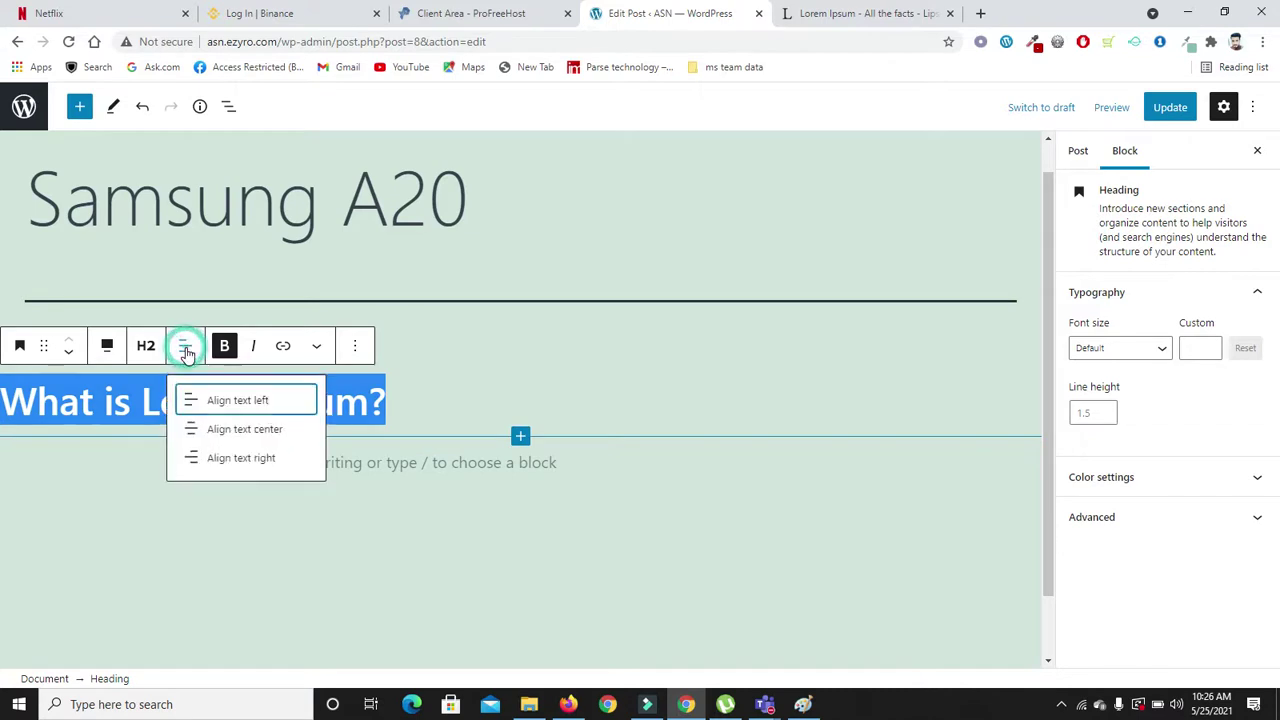
pyautogui.click(210, 429)
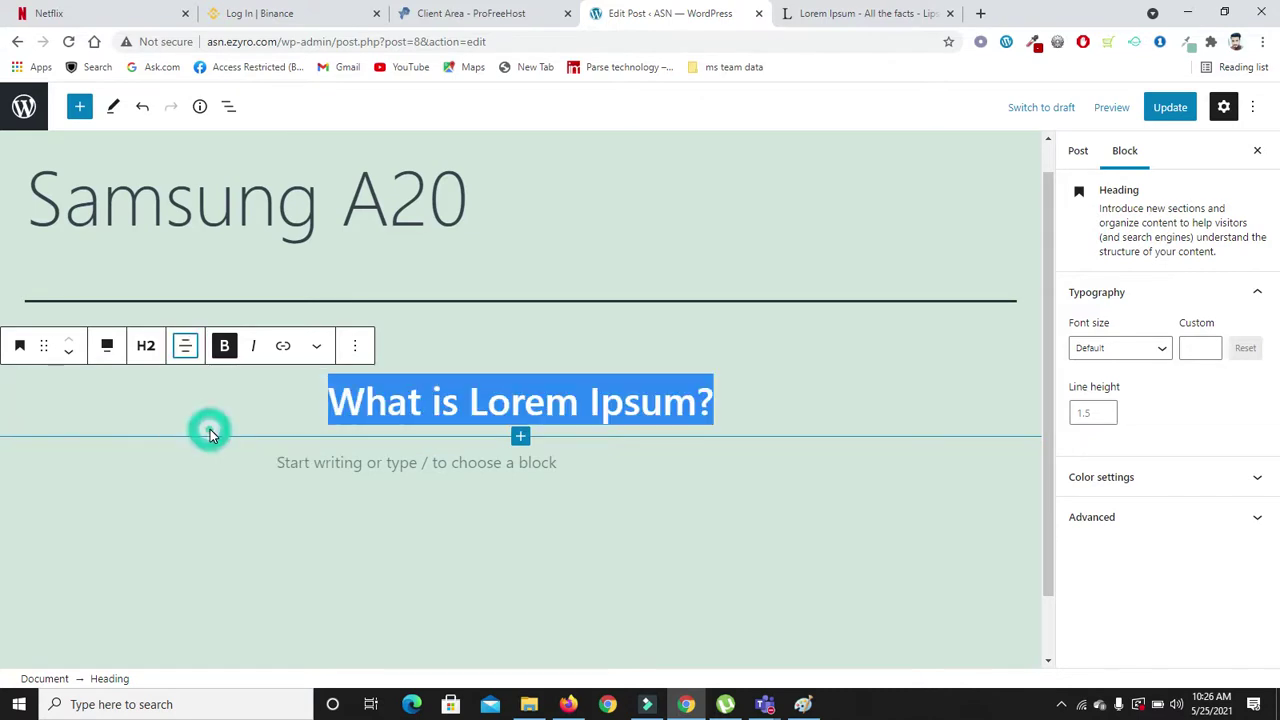
pyautogui.click(432, 504)
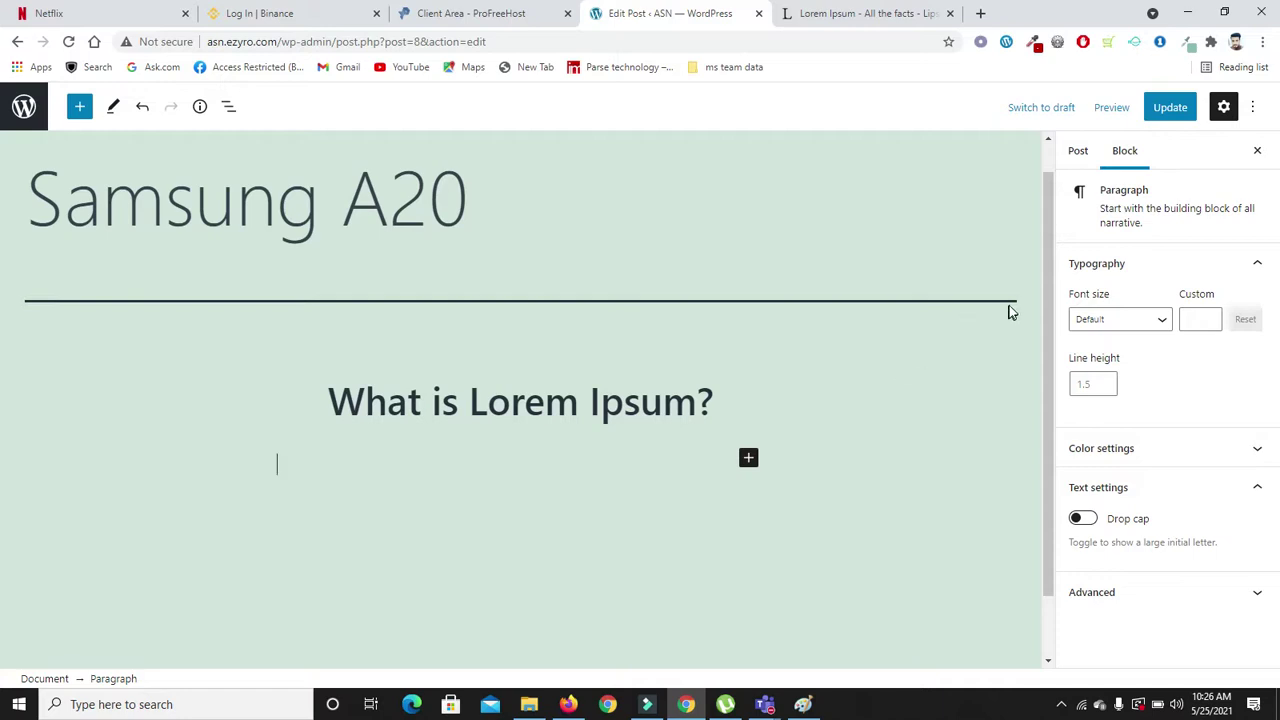
# Insert an empty Paragraph block below the heading
pyautogui.moveTo(1048, 294); pyautogui.dragTo(1048, 350)
pyautogui.click(436, 386)
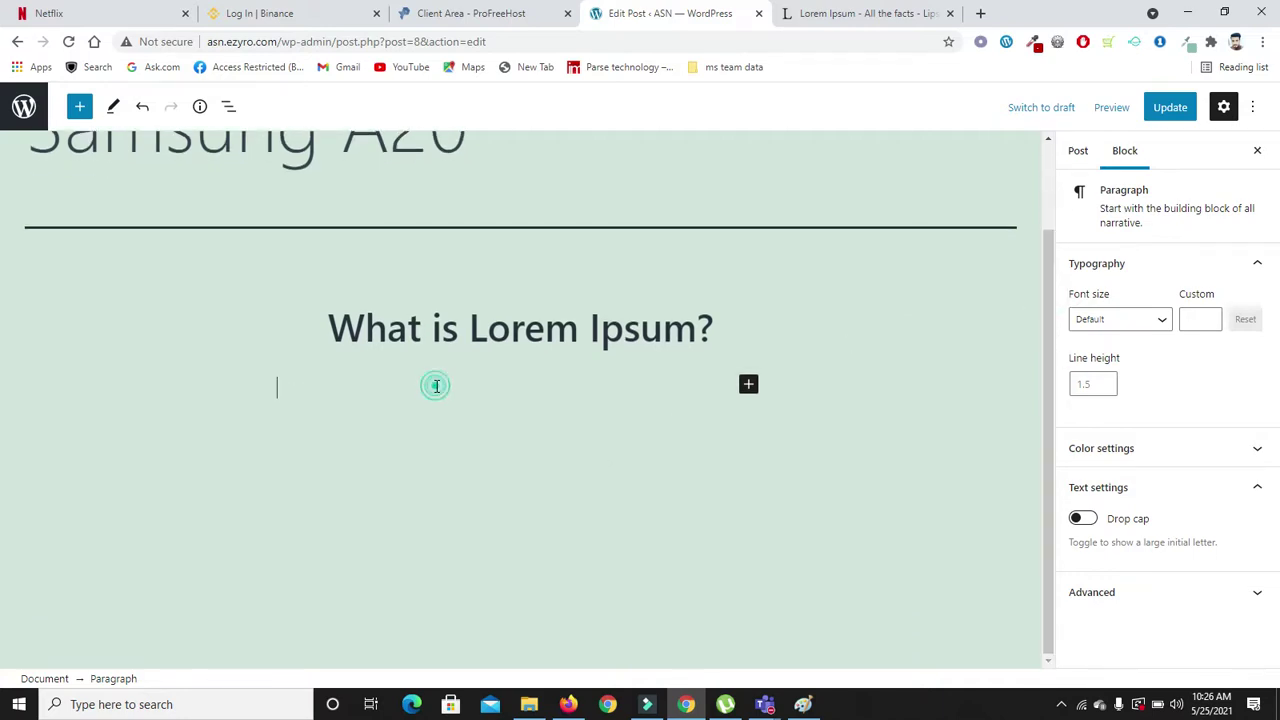
pyautogui.click(748, 385)
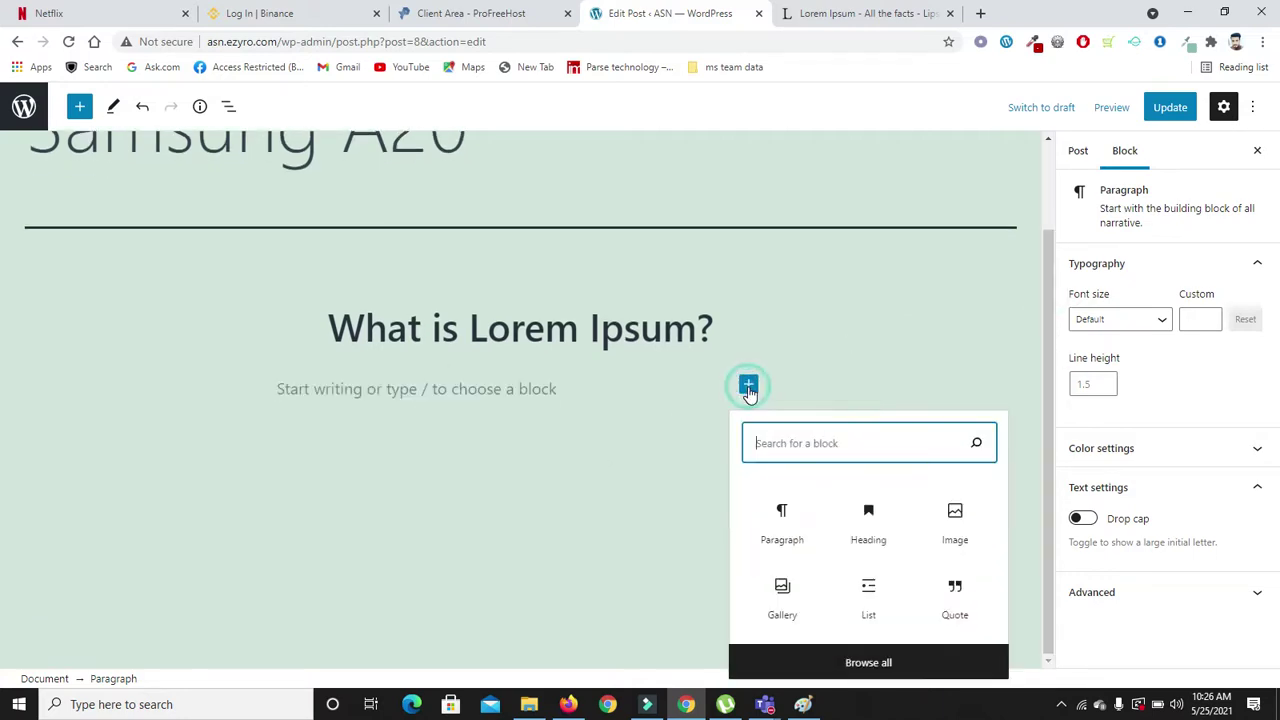
pyautogui.click(788, 530)
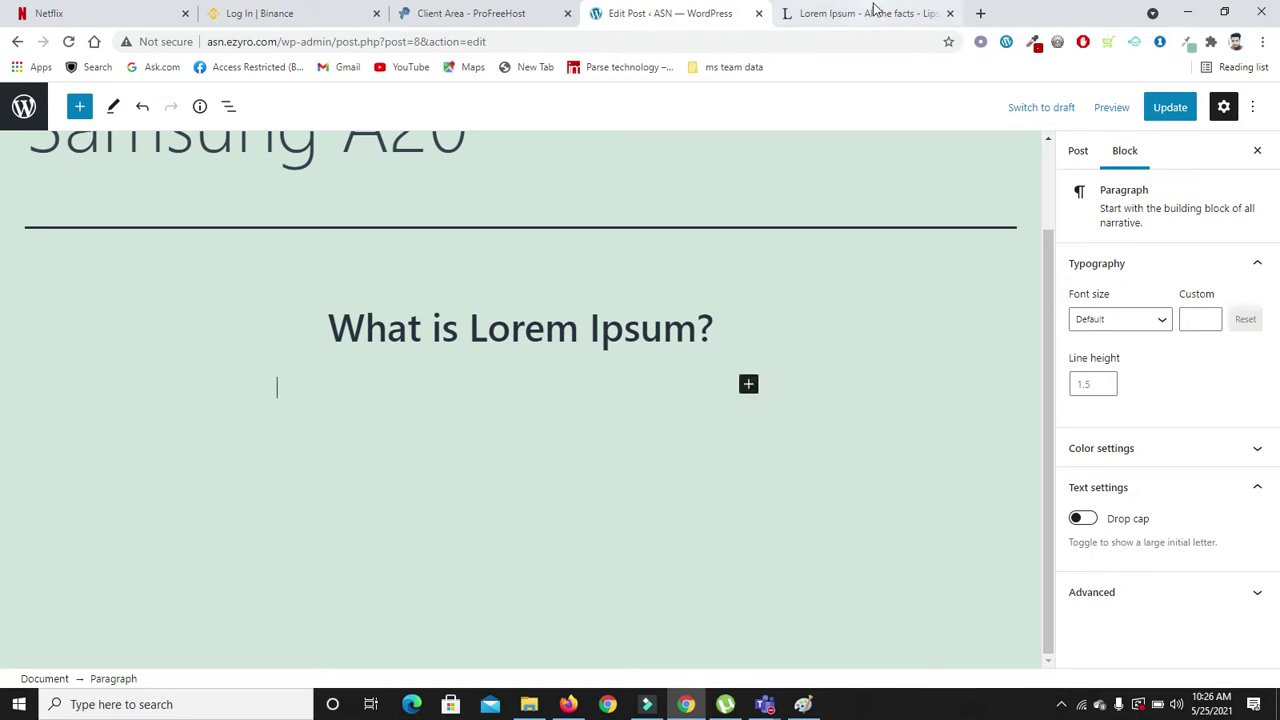
# Copy the first Lorem Ipsum paragraph from lipsum.com and paste it into the paragraph
pyautogui.click(870, 12)
pyautogui.moveTo(273, 410); pyautogui.dragTo(607, 534)
pyautogui.hotkey('ctrl', 'c')
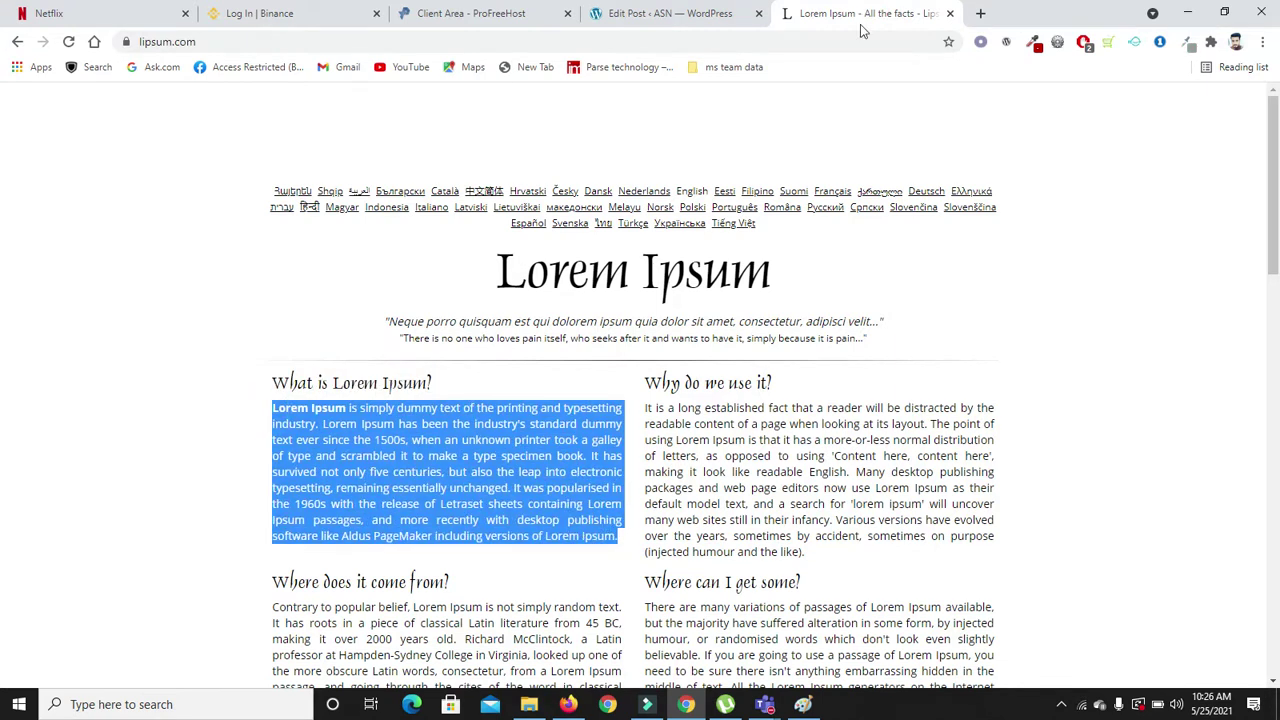
pyautogui.click(680, 13)
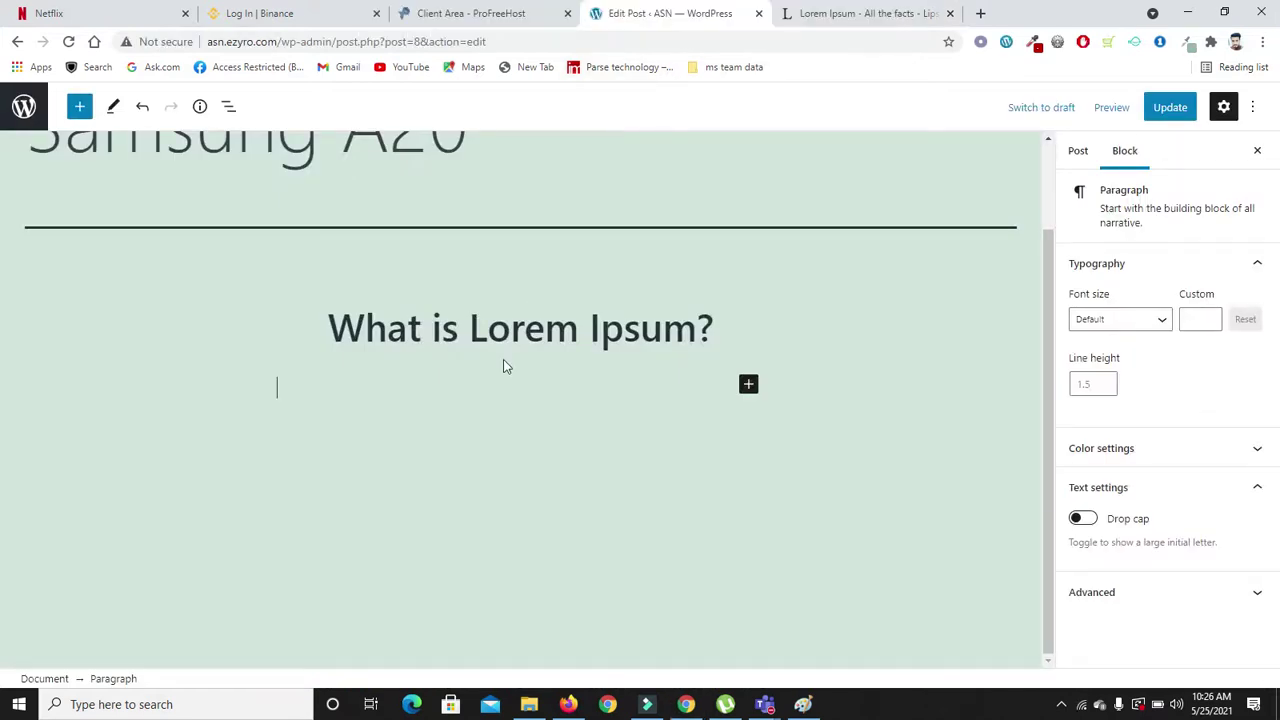
pyautogui.click(279, 395)
pyautogui.hotkey('ctrl', 'v')
# Try centre alignment on the paragraph, then set it to align left
pyautogui.moveTo(1044, 396); pyautogui.dragTo(1033, 293)
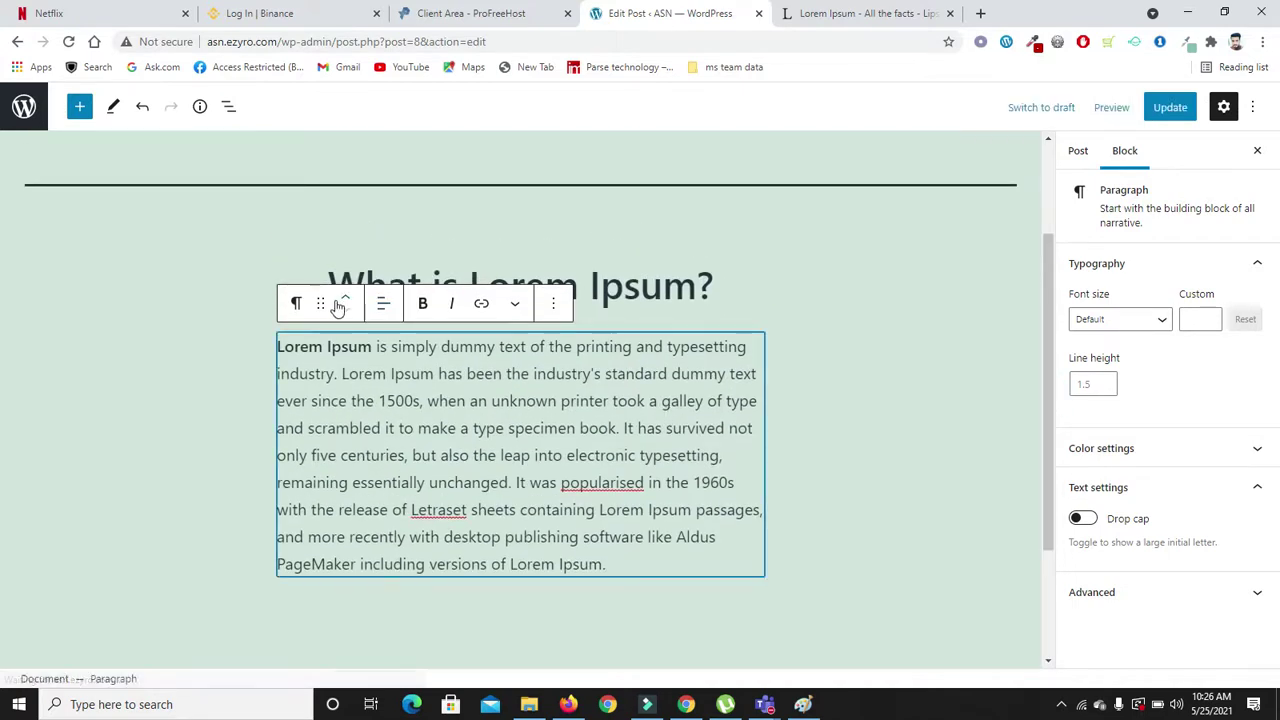
pyautogui.click(385, 305)
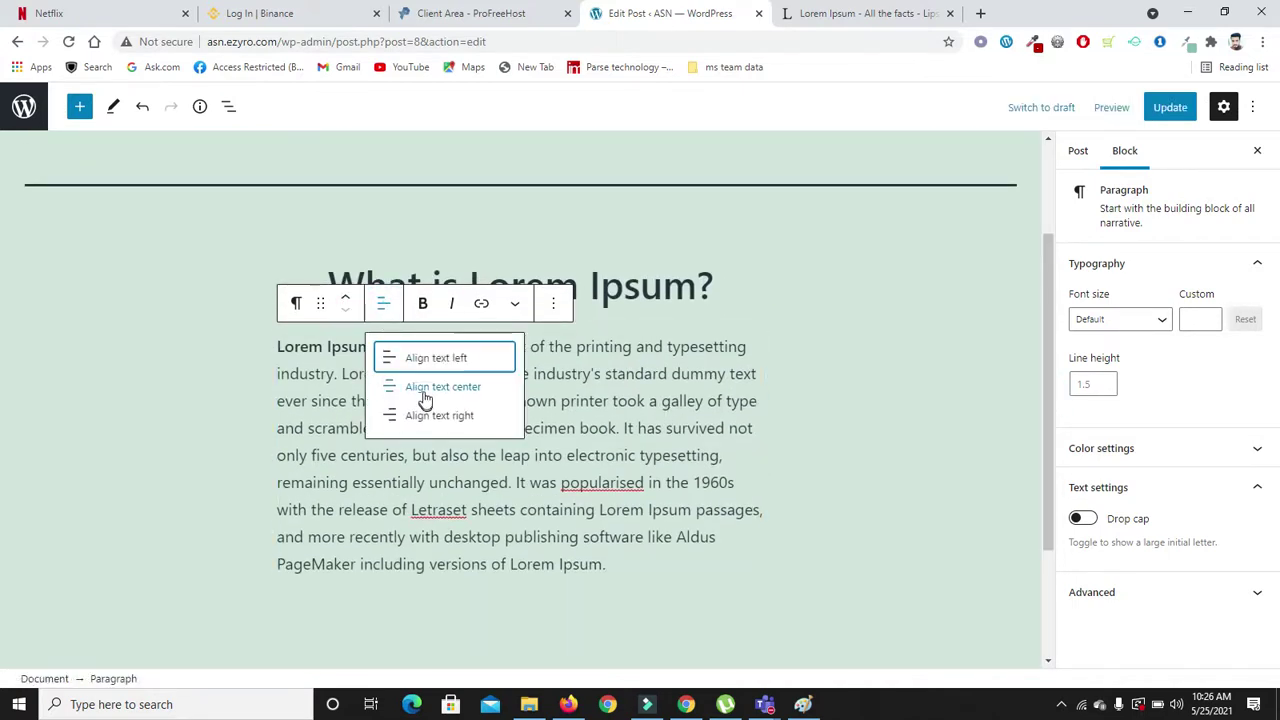
pyautogui.click(424, 385)
pyautogui.click(383, 305)
pyautogui.click(394, 357)
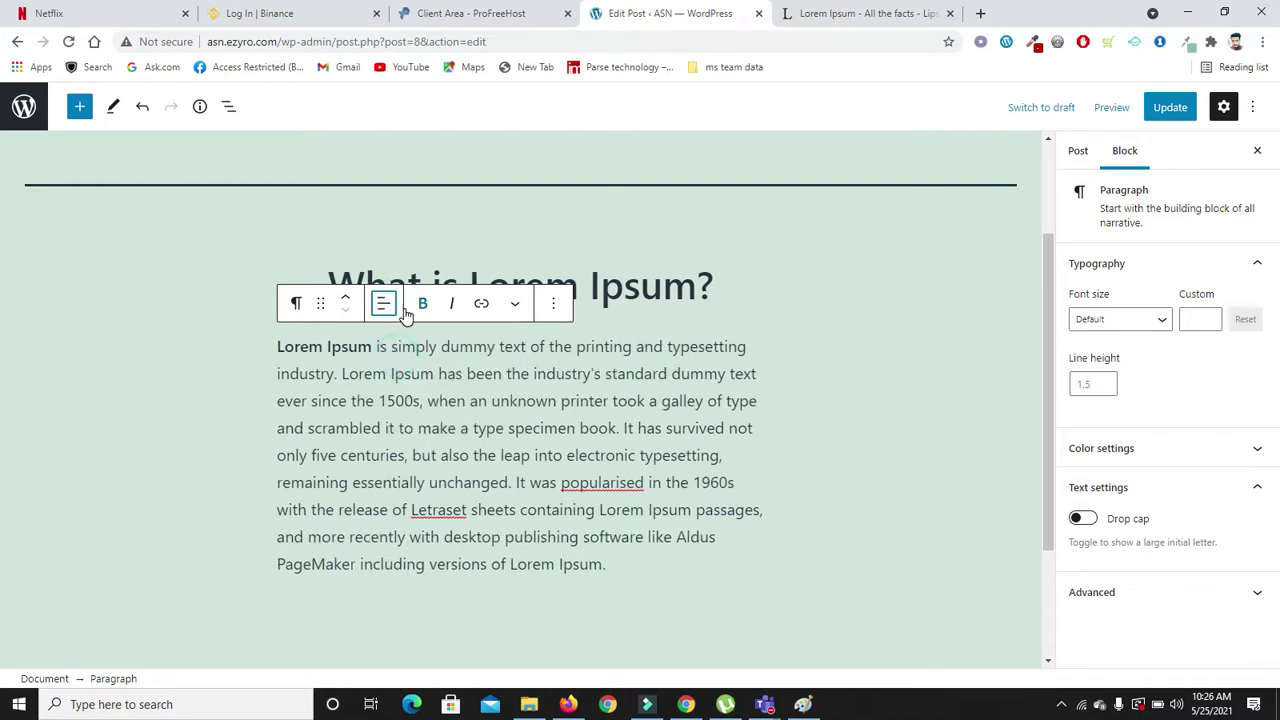
pyautogui.click(516, 305)
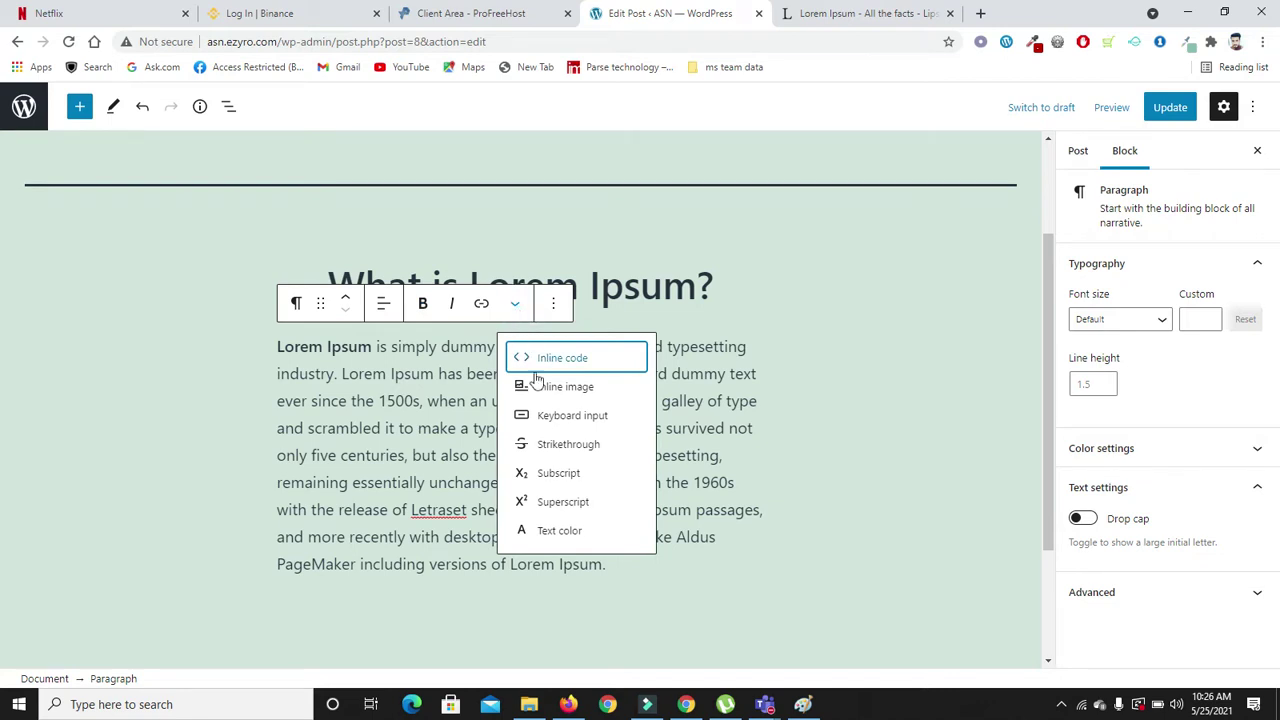
# Dismiss the formatting and block option menus and bring up the paragraph's transform choices
pyautogui.click(515, 303)
pyautogui.click(551, 305)
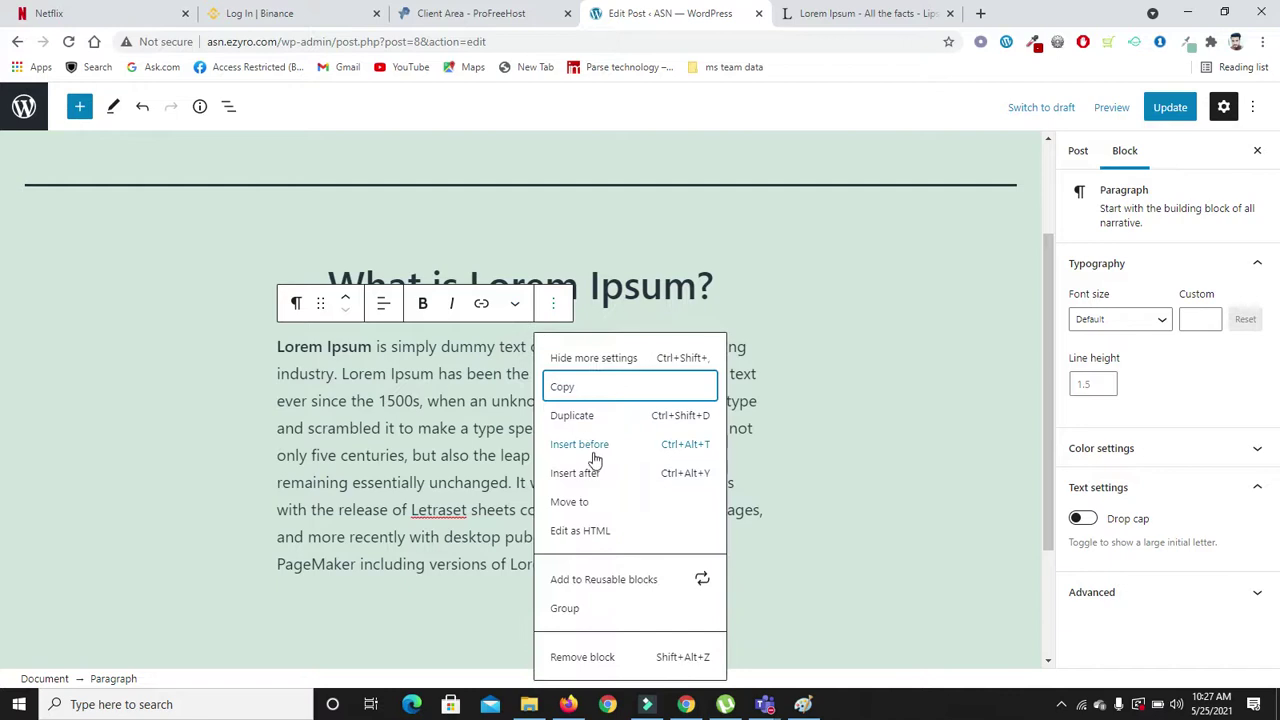
pyautogui.click(565, 307)
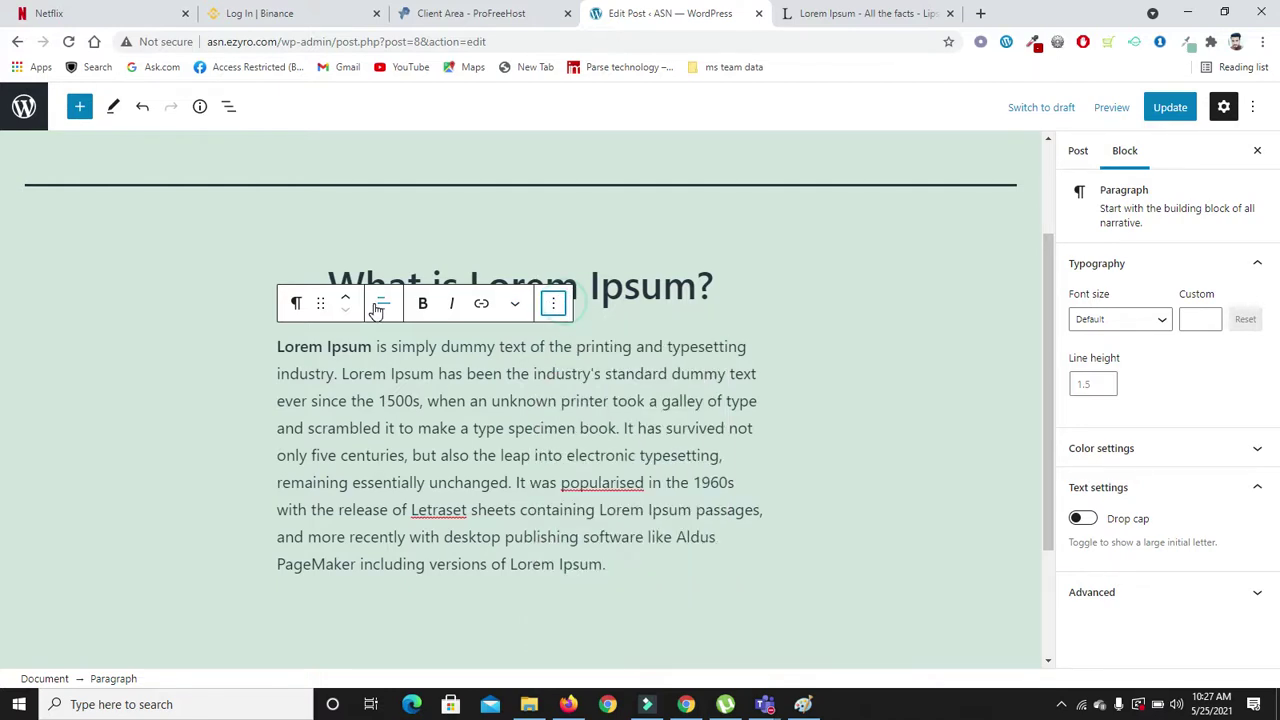
pyautogui.click(296, 305)
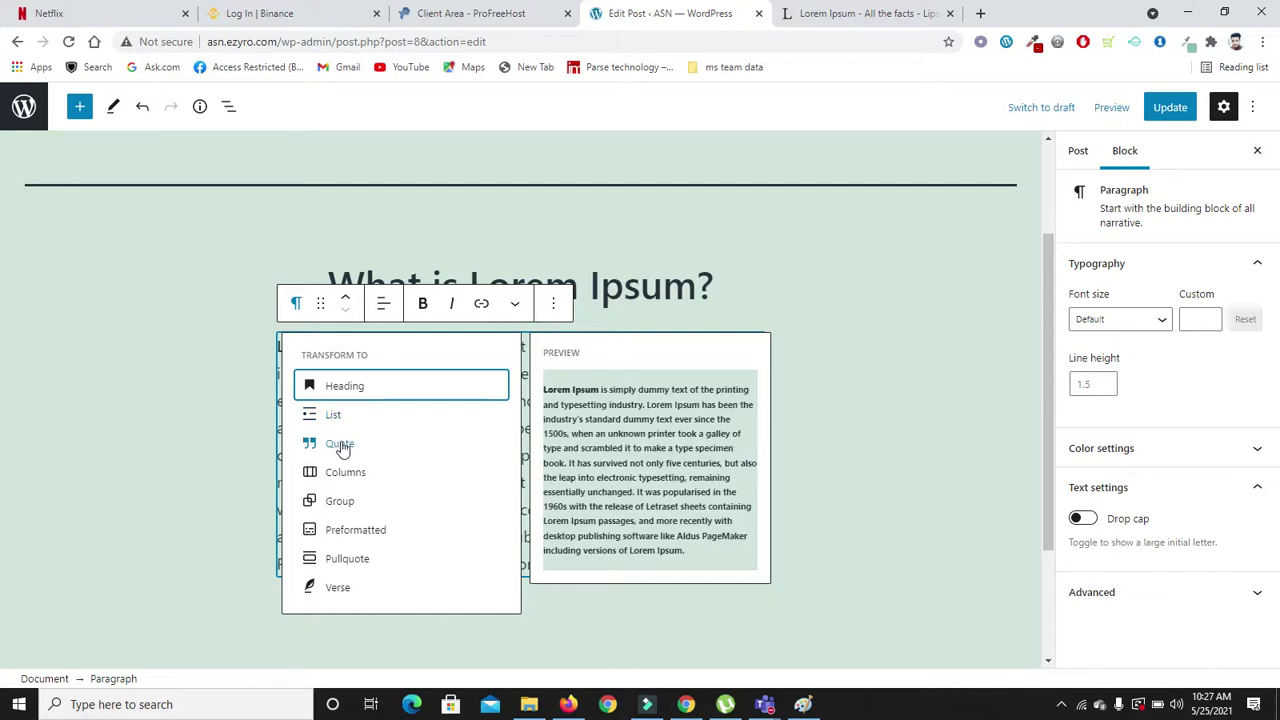
# Transform the Lorem Ipsum paragraph into a Quote block
pyautogui.click(342, 446)
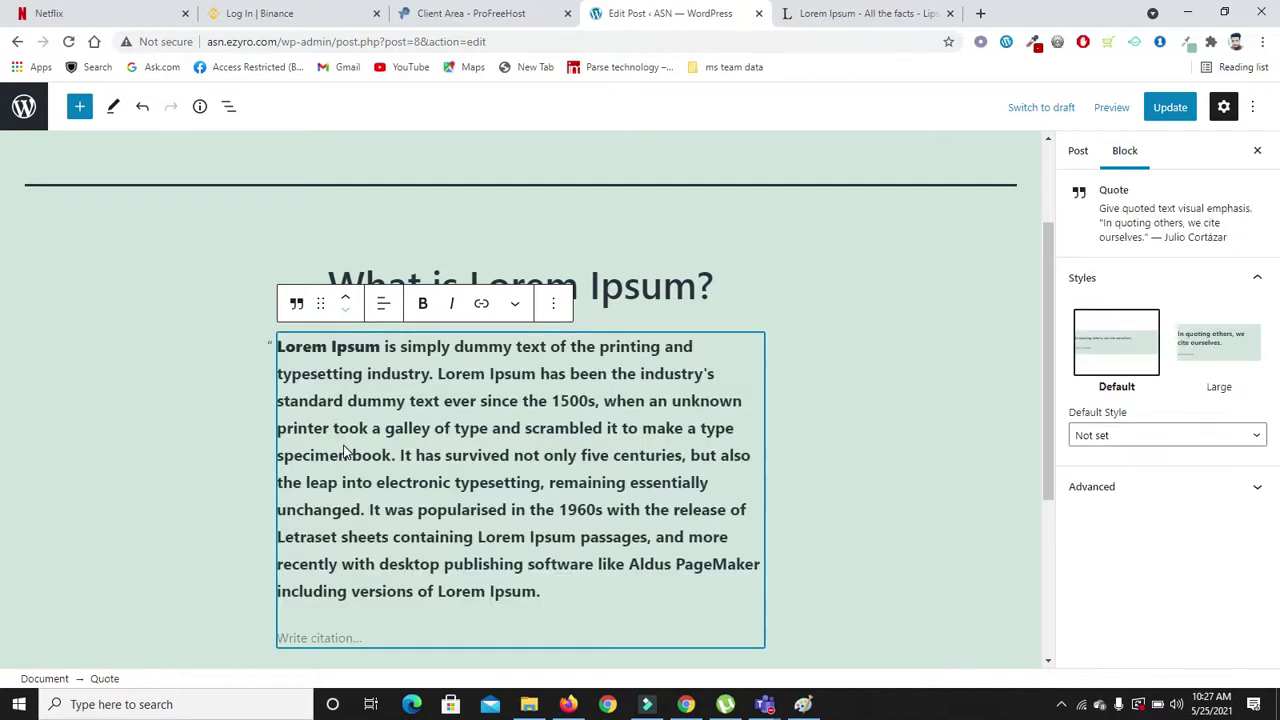
pyautogui.moveTo(276, 345); pyautogui.dragTo(377, 345)
pyautogui.click(214, 349)
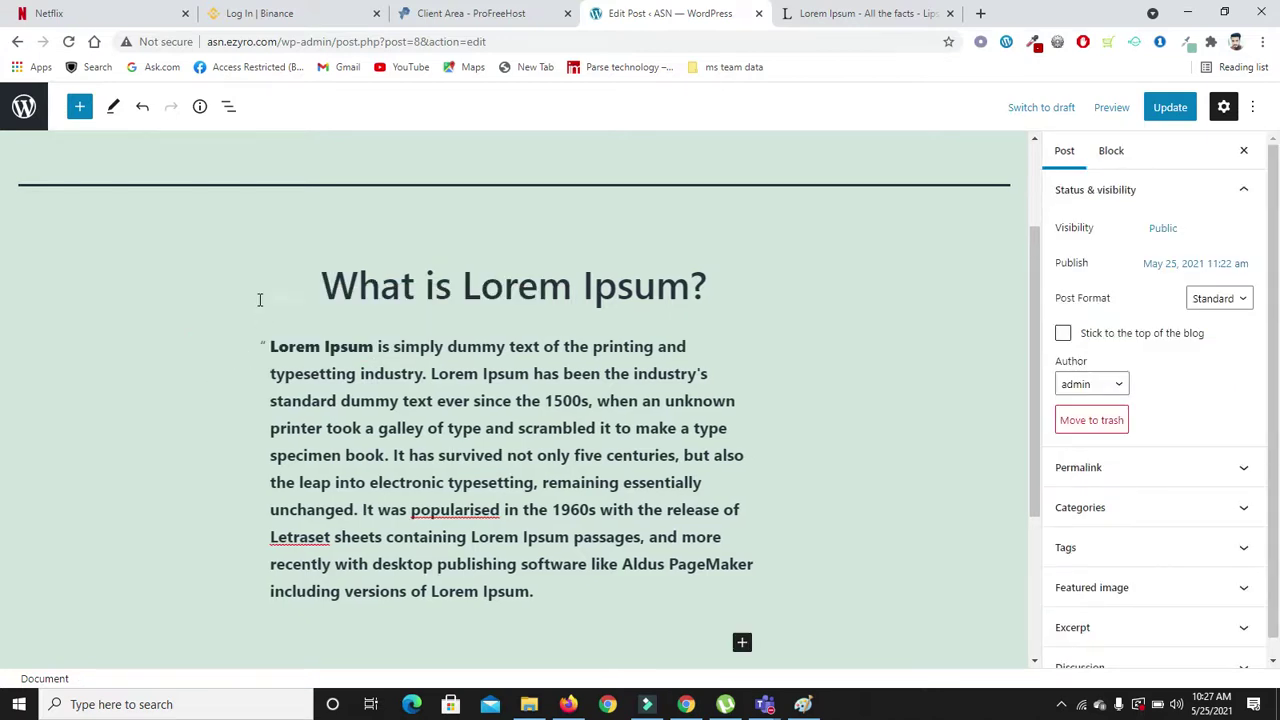
pyautogui.click(267, 346)
pyautogui.click(266, 346)
pyautogui.moveTo(270, 346); pyautogui.dragTo(556, 600)
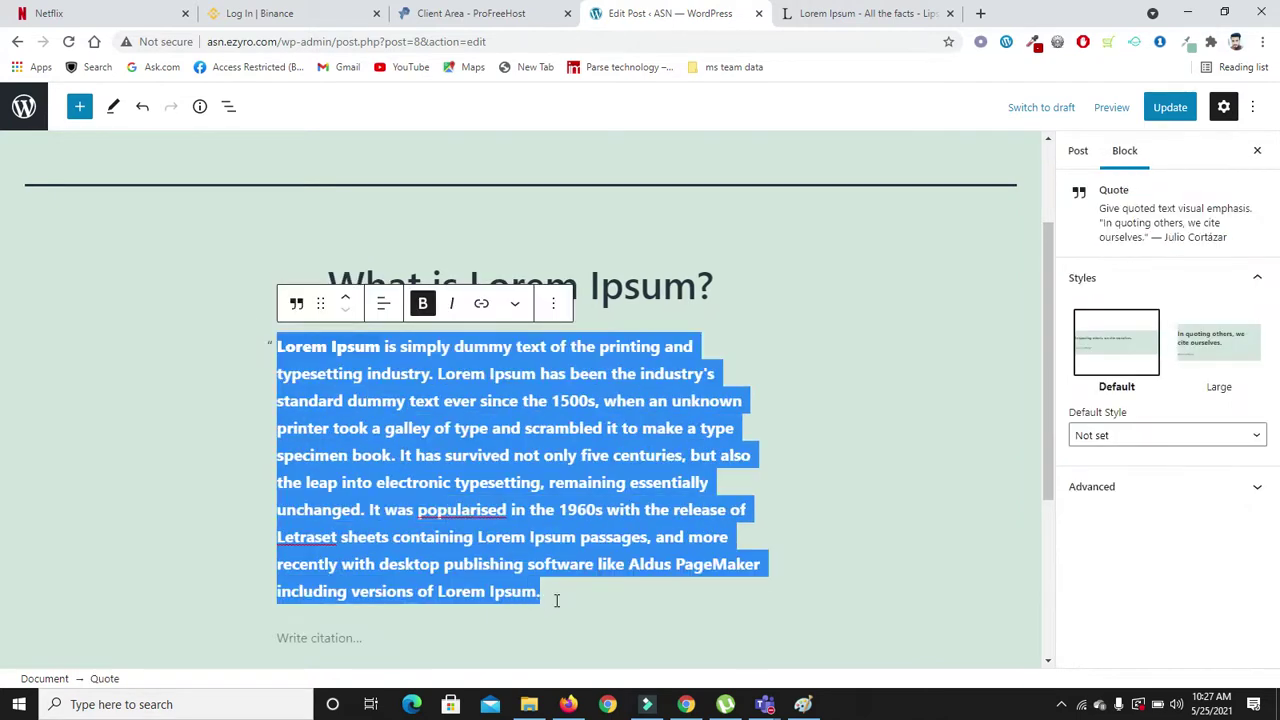
# Convert the quote back into a plain Paragraph block
pyautogui.click(299, 305)
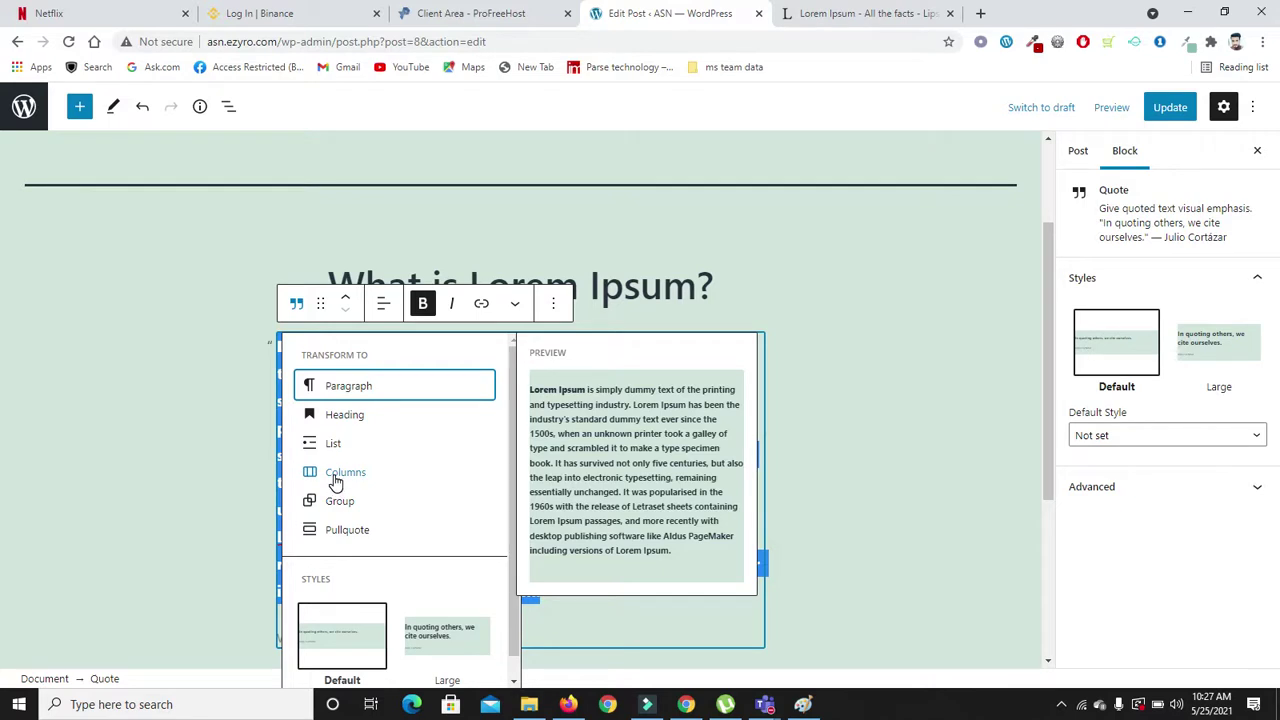
pyautogui.scroll(-1, 430, 610)
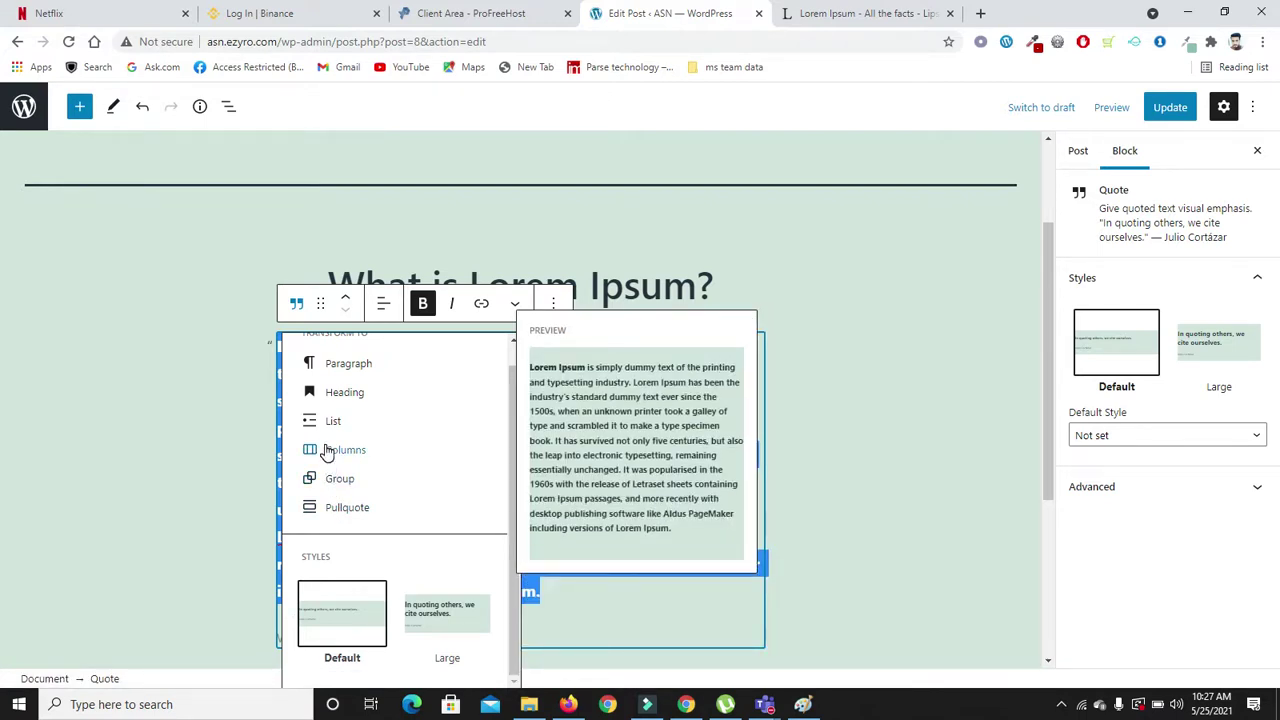
pyautogui.click(219, 378)
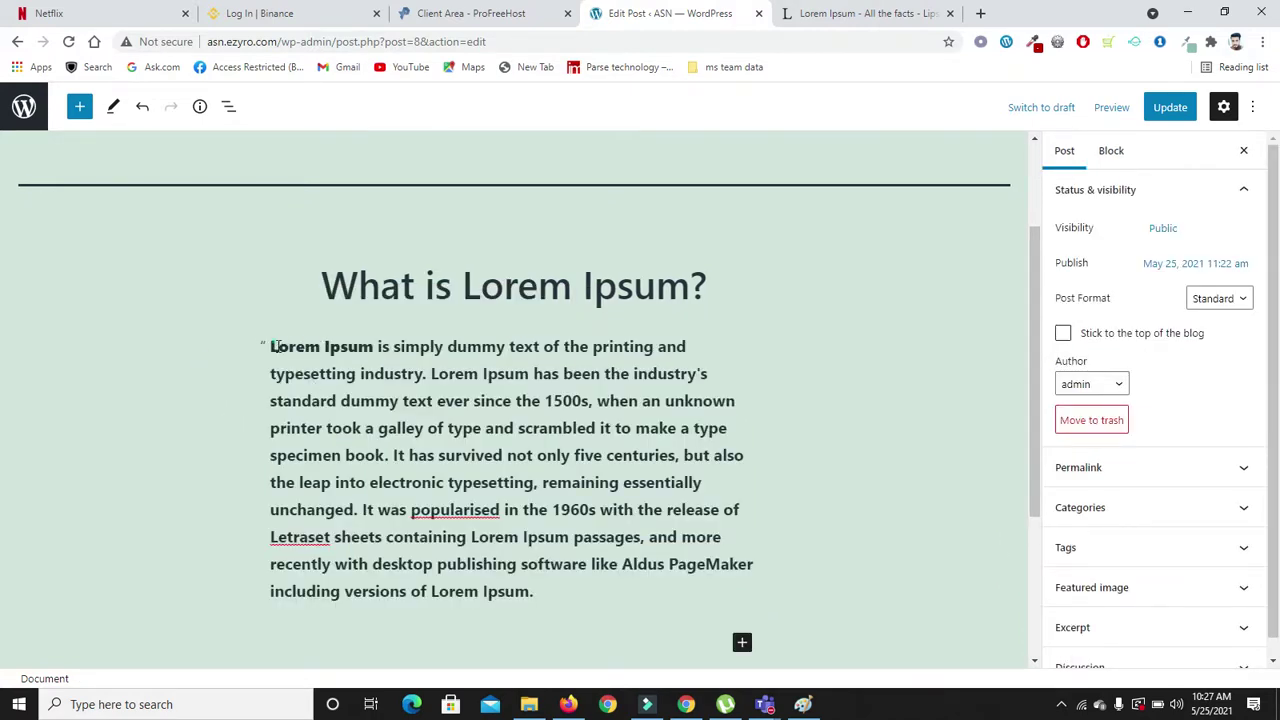
pyautogui.moveTo(272, 343); pyautogui.dragTo(541, 593)
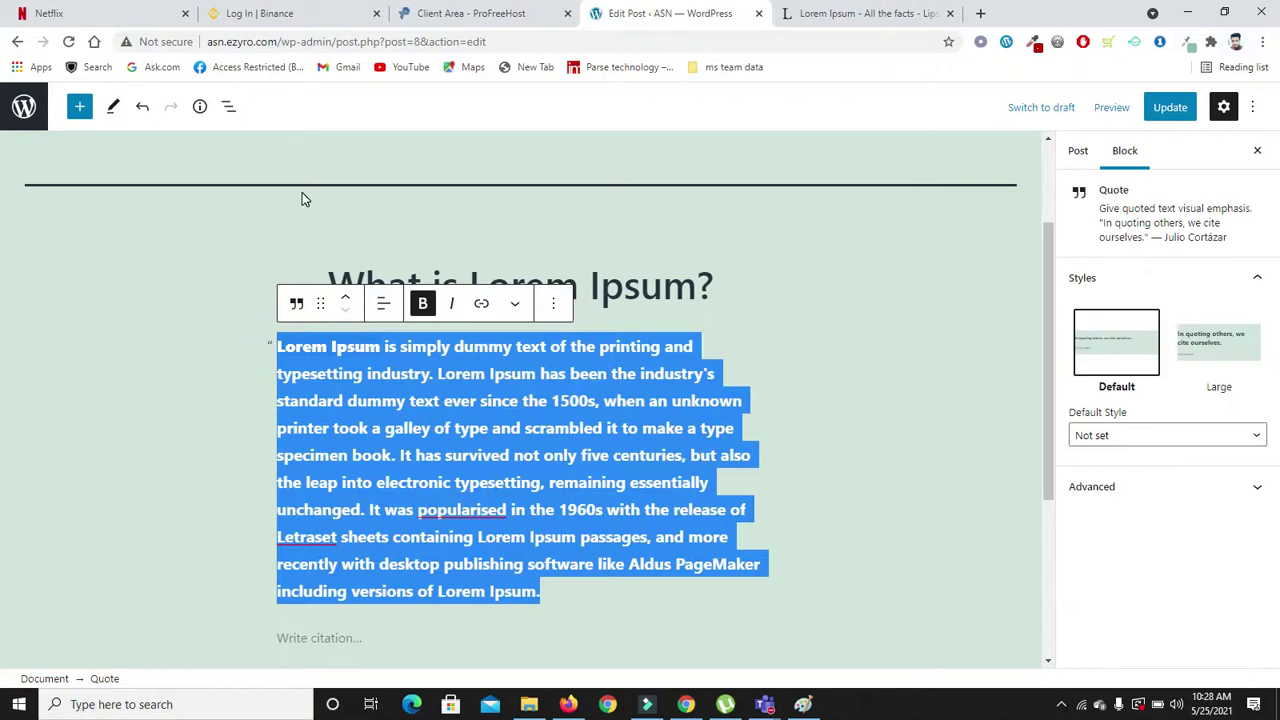
pyautogui.click(296, 303)
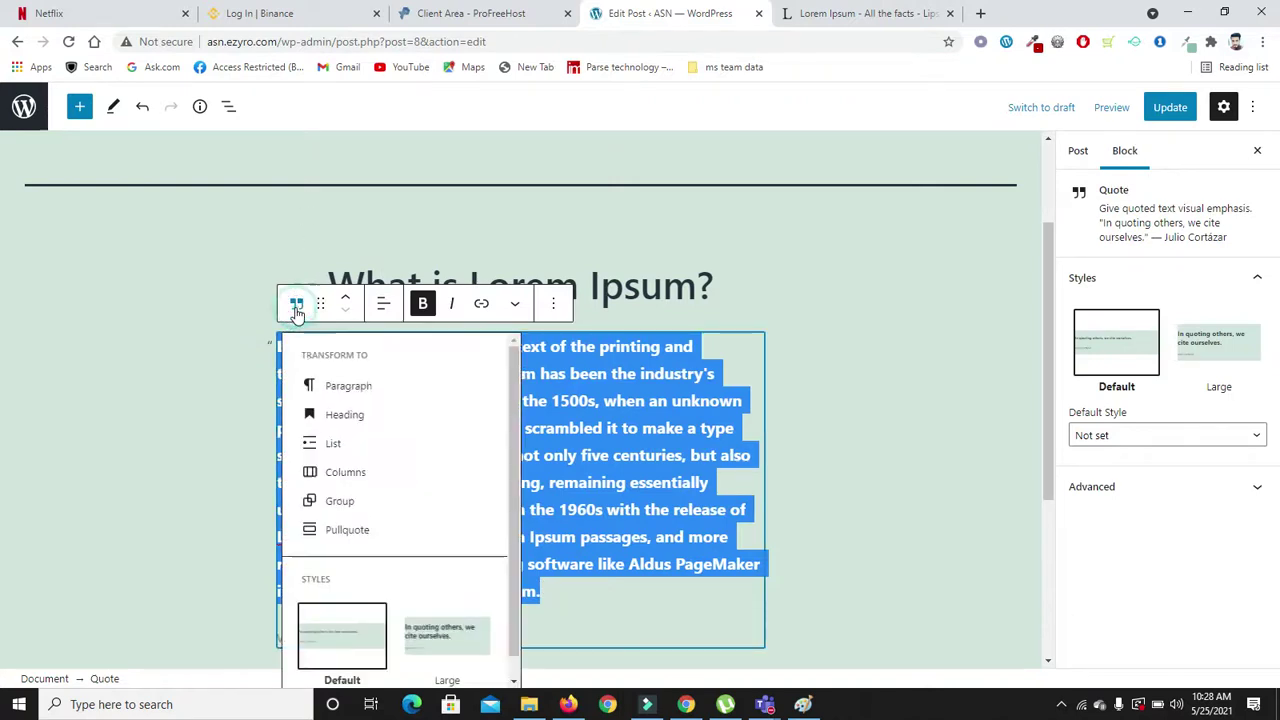
pyautogui.click(345, 387)
pyautogui.click(114, 343)
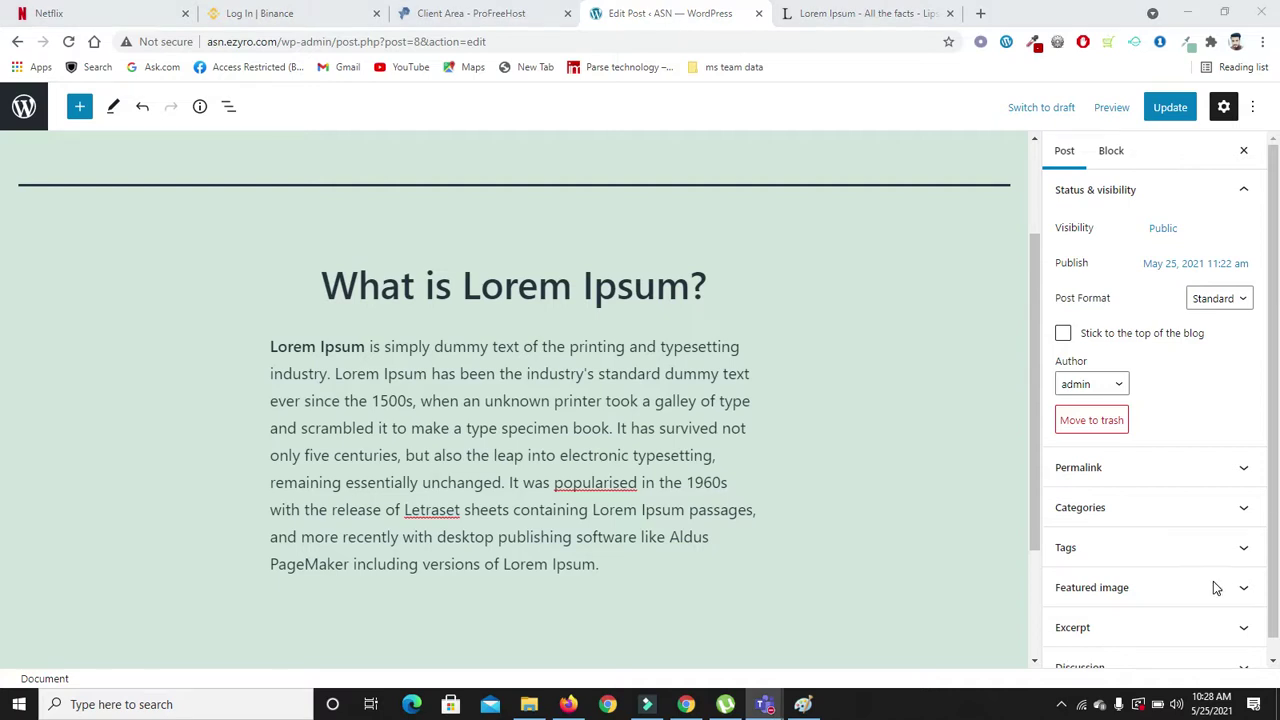
pyautogui.scroll(-1, 1274, 418)
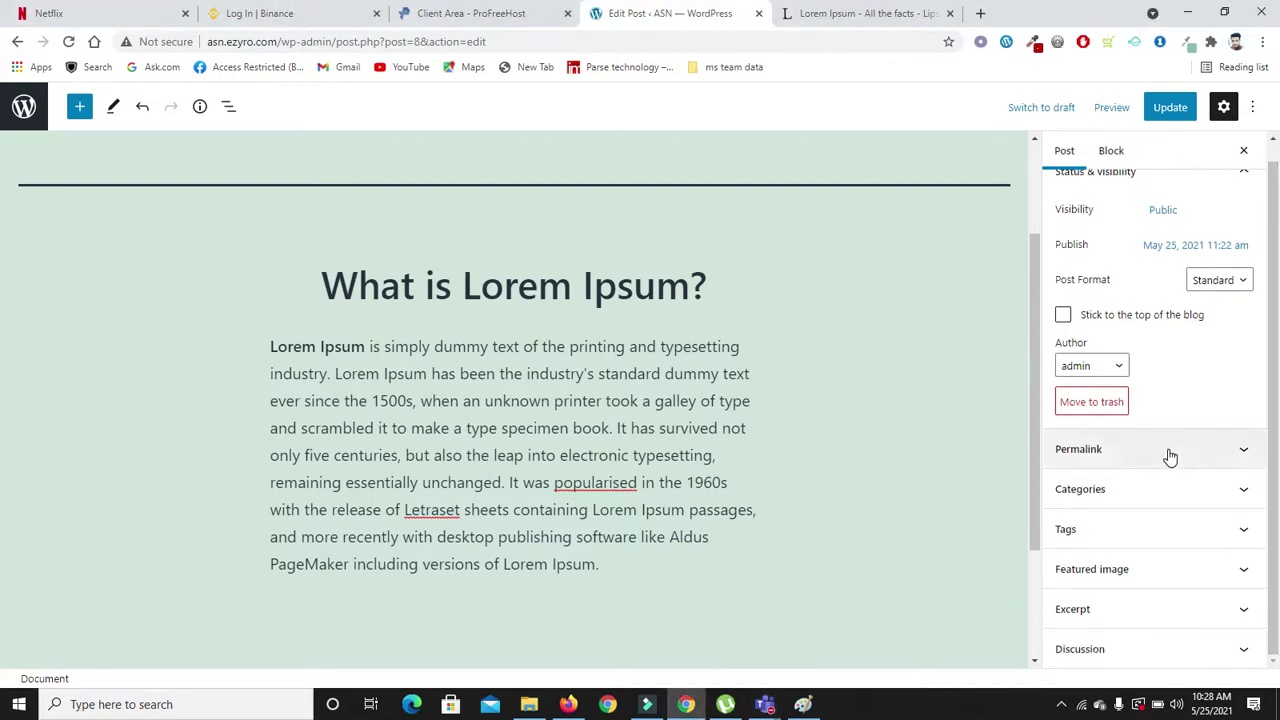
# Show the block settings and select the Lorem Ipsum paragraph's text
pyautogui.click(1106, 156)
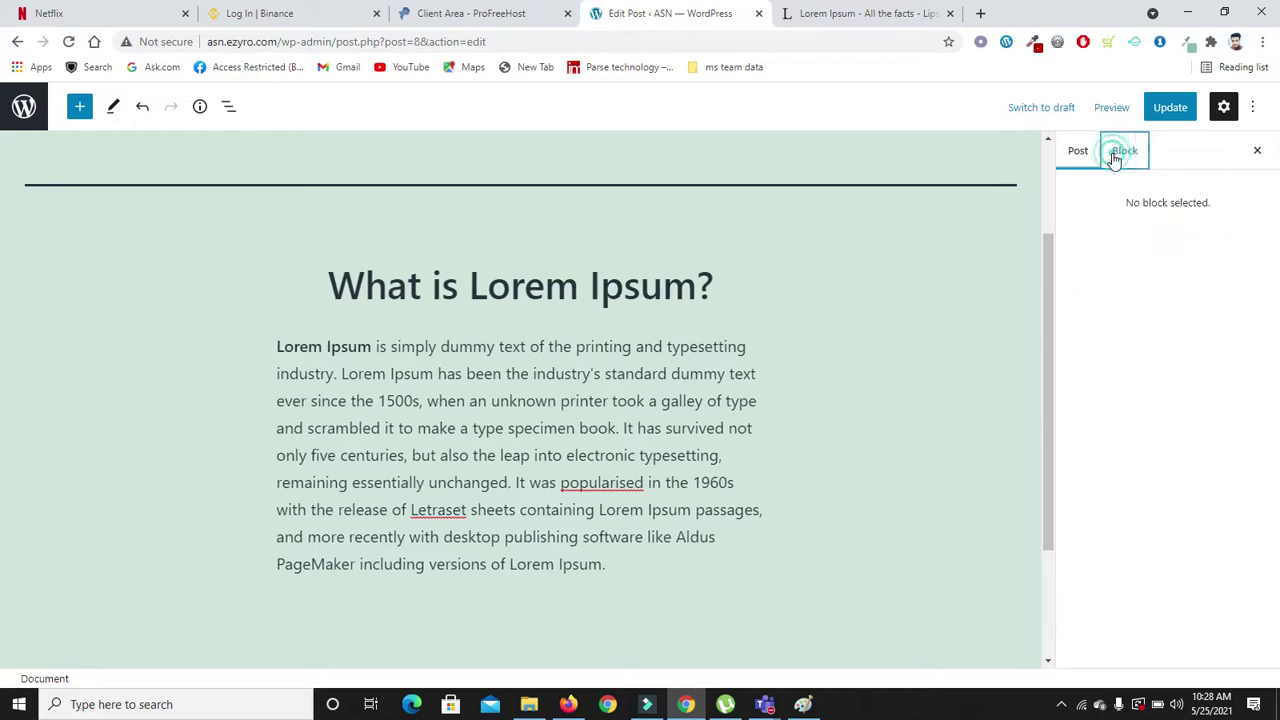
pyautogui.click(630, 428)
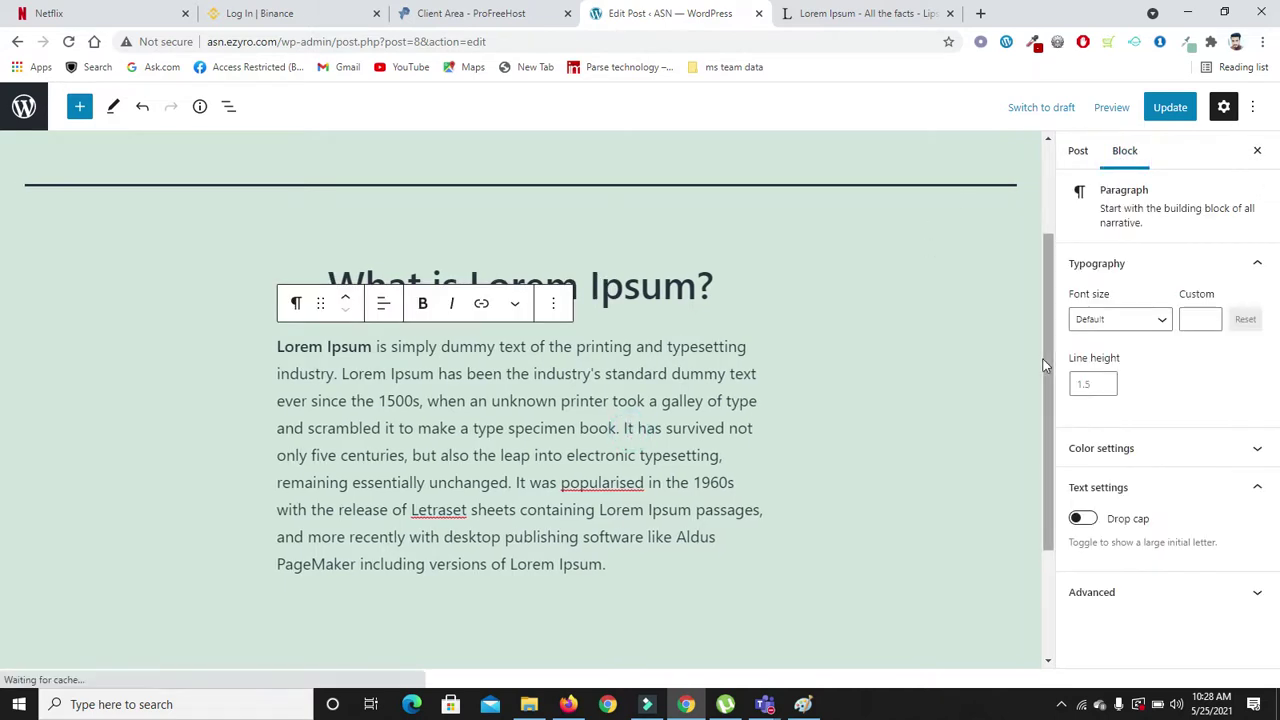
pyautogui.moveTo(623, 568); pyautogui.dragTo(253, 327)
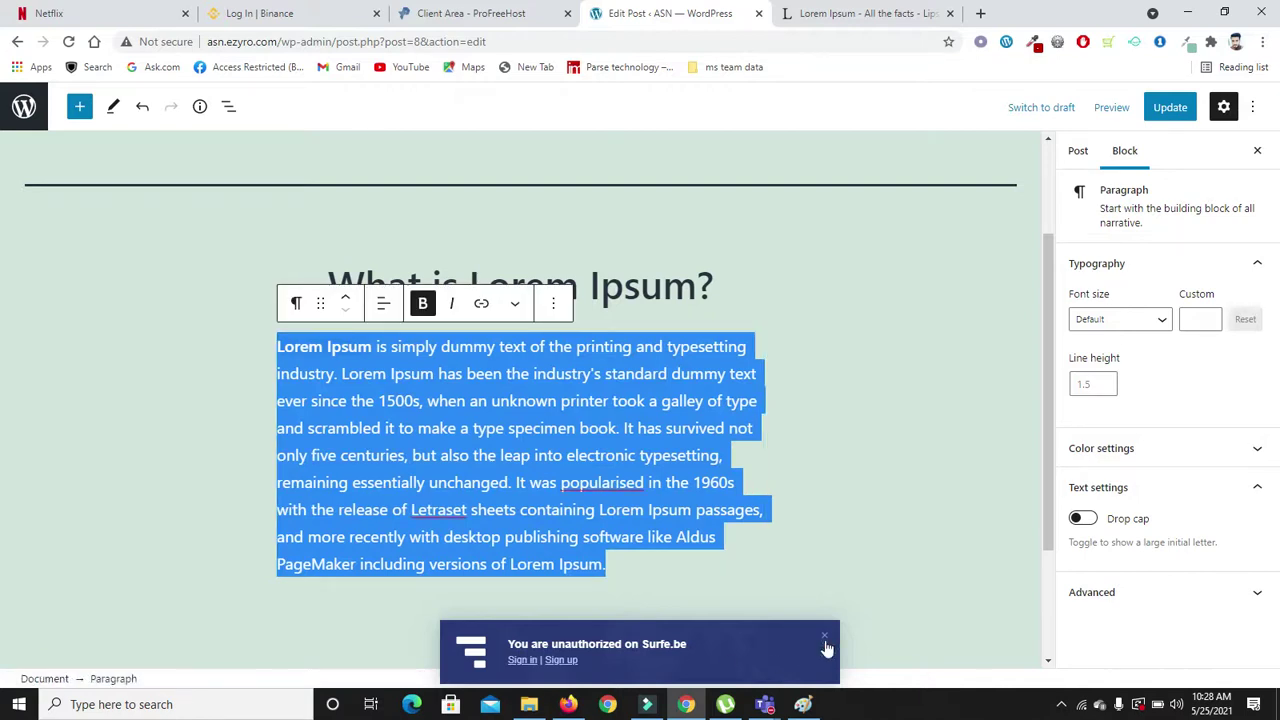
pyautogui.click(824, 636)
pyautogui.click(525, 421)
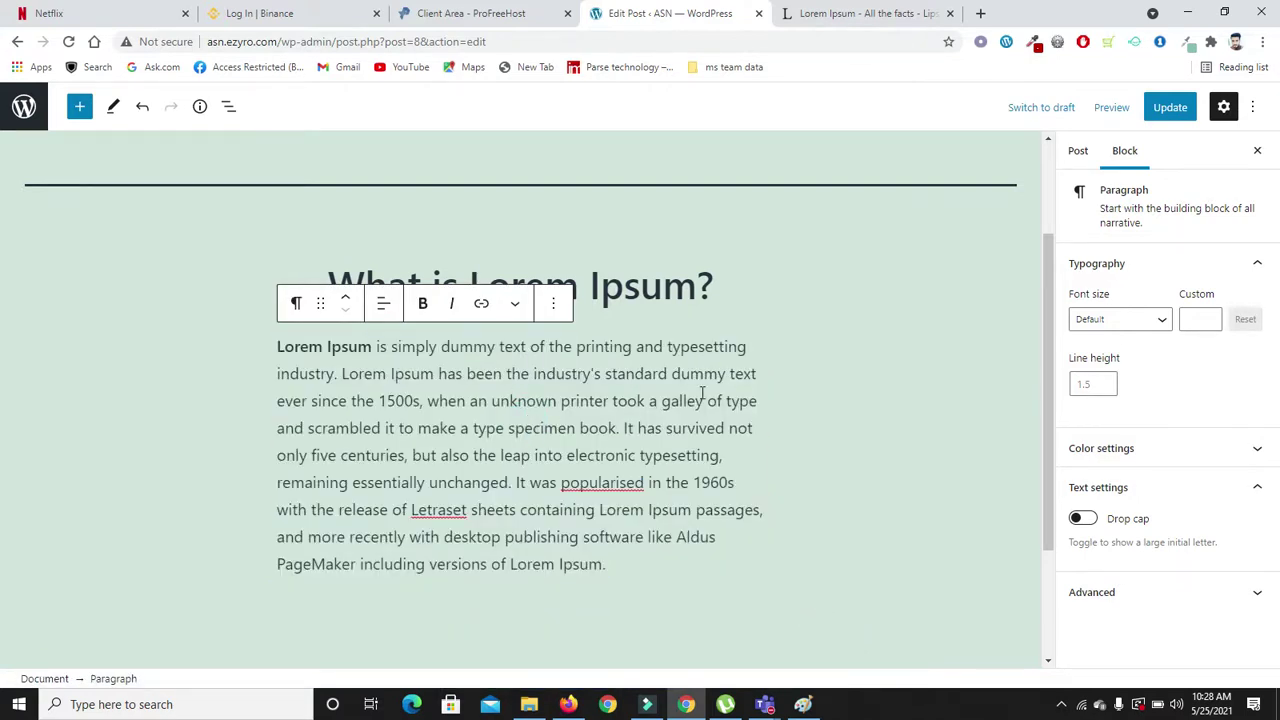
pyautogui.moveTo(609, 571); pyautogui.dragTo(268, 343)
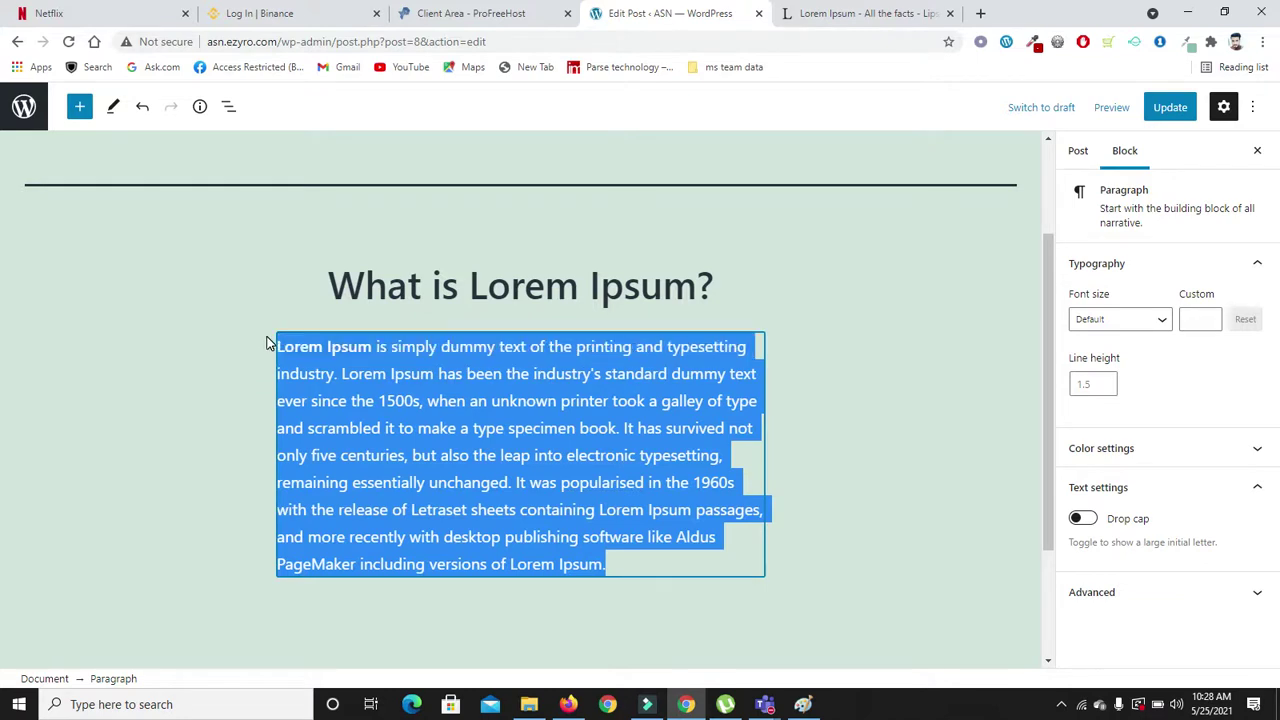
# Try Small, Normal and Huge font sizes, then return the paragraph to Default
pyautogui.click(1159, 321)
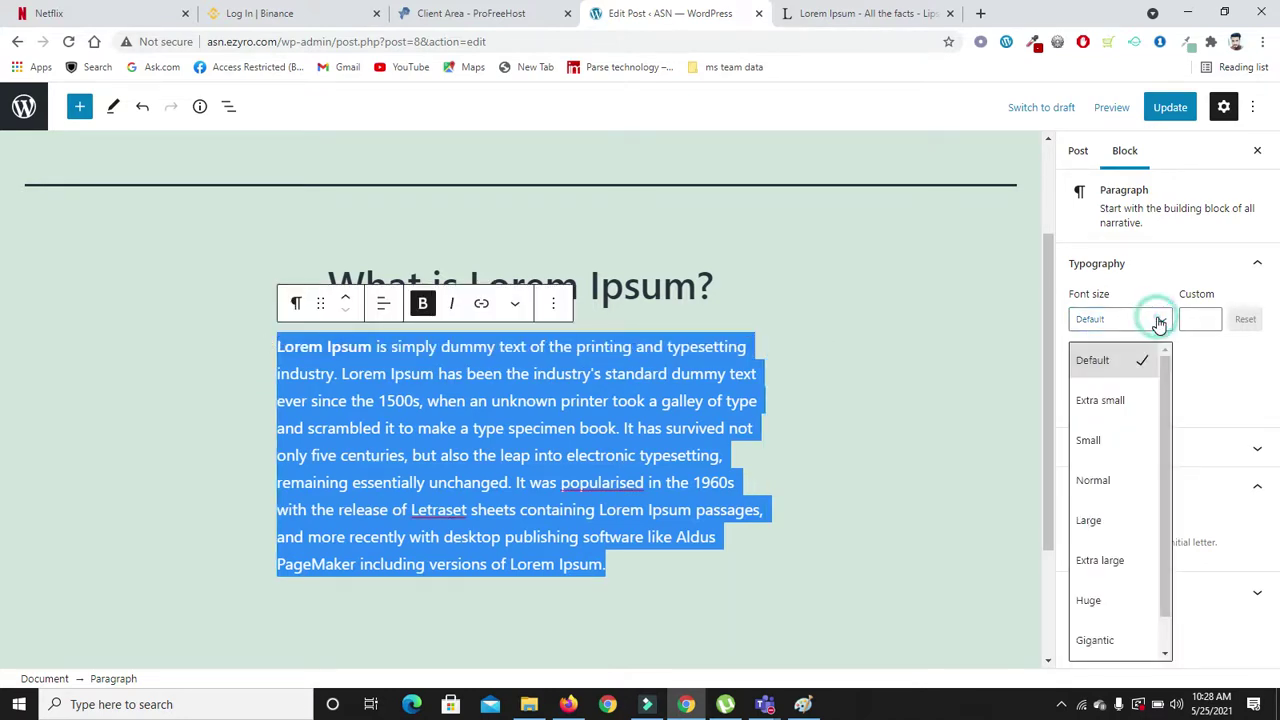
pyautogui.click(1100, 440)
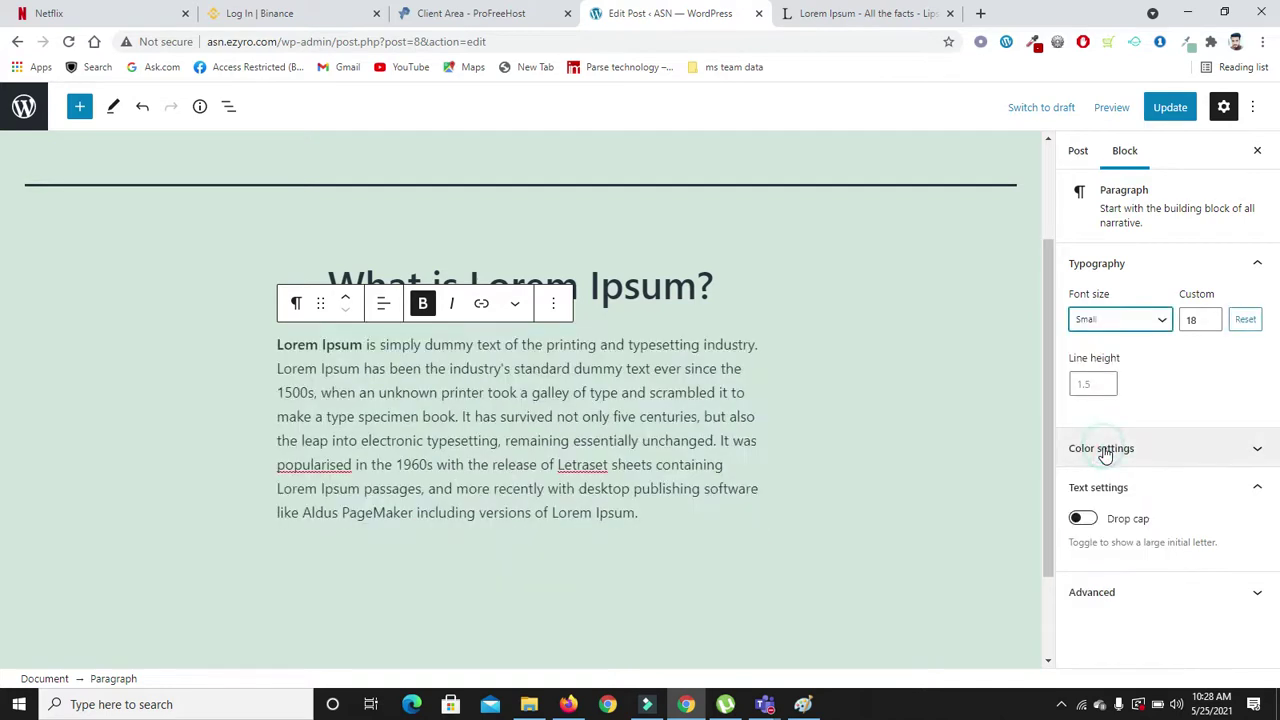
pyautogui.click(1112, 319)
pyautogui.click(1126, 488)
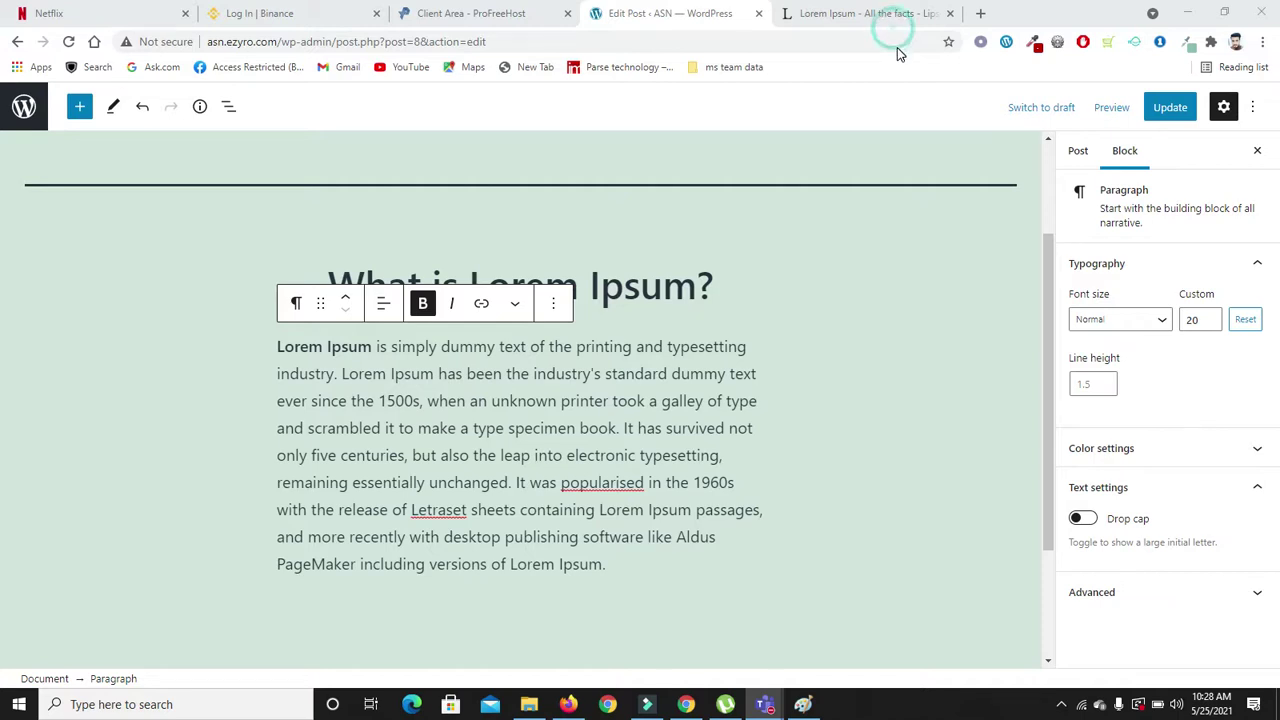
pyautogui.click(1166, 318)
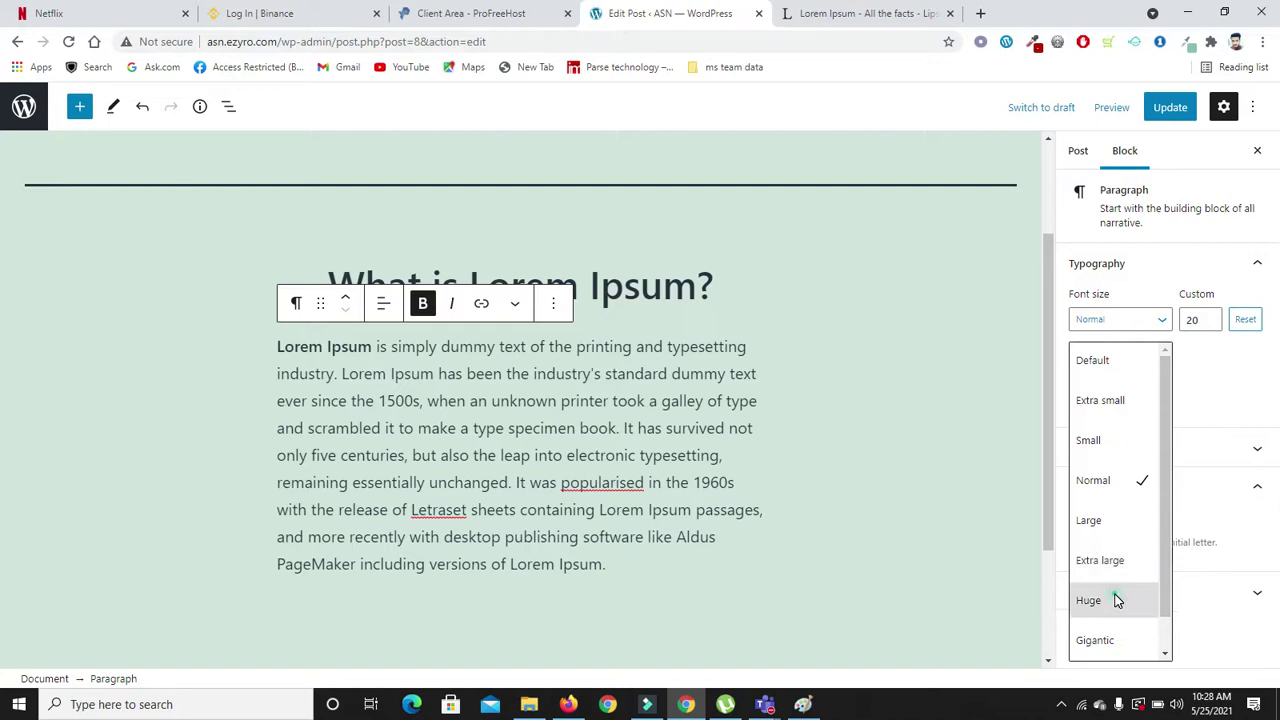
pyautogui.click(1117, 600)
pyautogui.click(1145, 322)
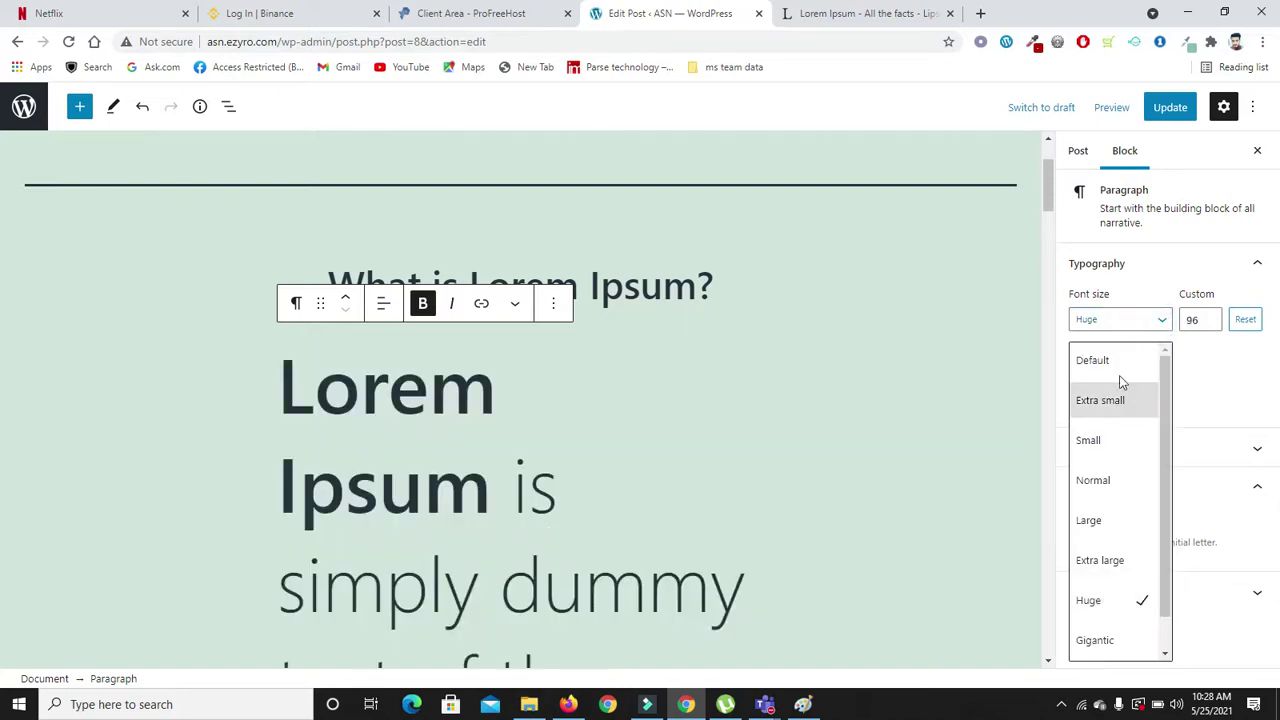
pyautogui.click(1111, 362)
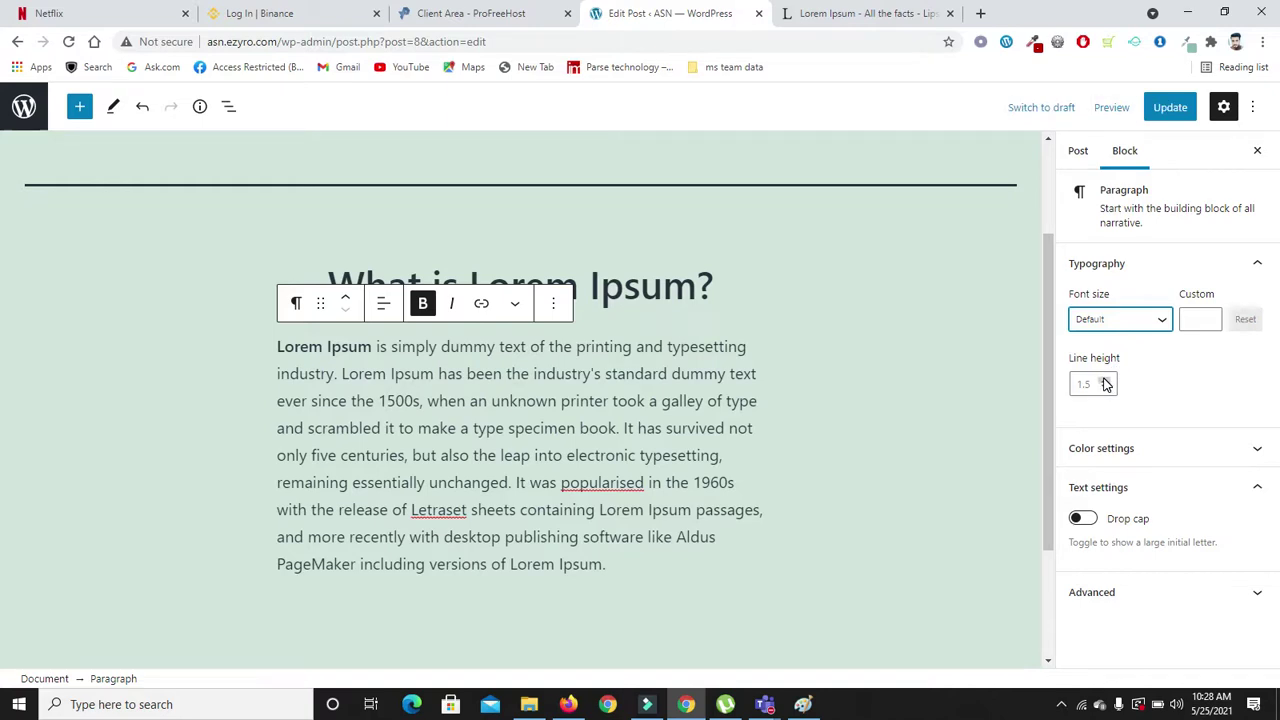
# Adjust the paragraph's line height to 1.7
pyautogui.click(1105, 381)
pyautogui.click(1105, 381)
pyautogui.click(1105, 381)
pyautogui.click(1105, 381)
pyautogui.click(1105, 381)
pyautogui.click(1105, 381)
pyautogui.click(1105, 383)
pyautogui.click(1105, 388)
pyautogui.click(1105, 388)
pyautogui.click(1105, 388)
pyautogui.click(1105, 388)
pyautogui.click(1105, 388)
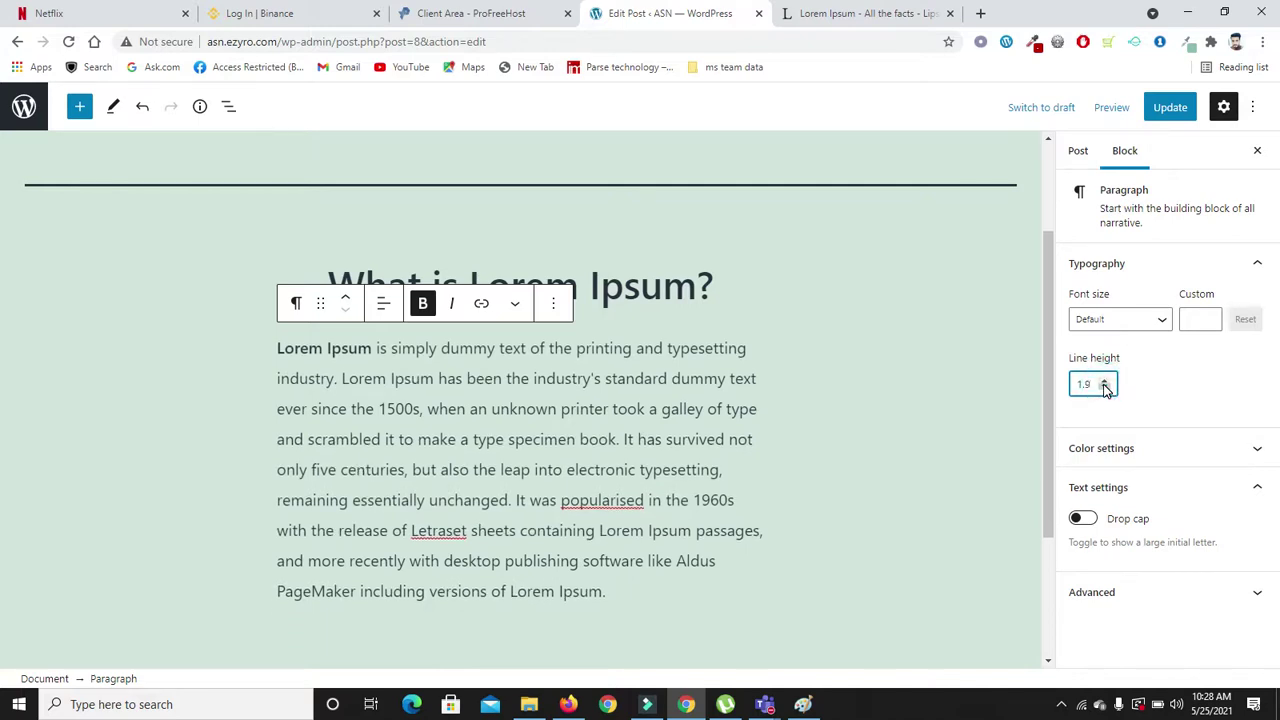
pyautogui.click(1105, 388)
pyautogui.click(1105, 388)
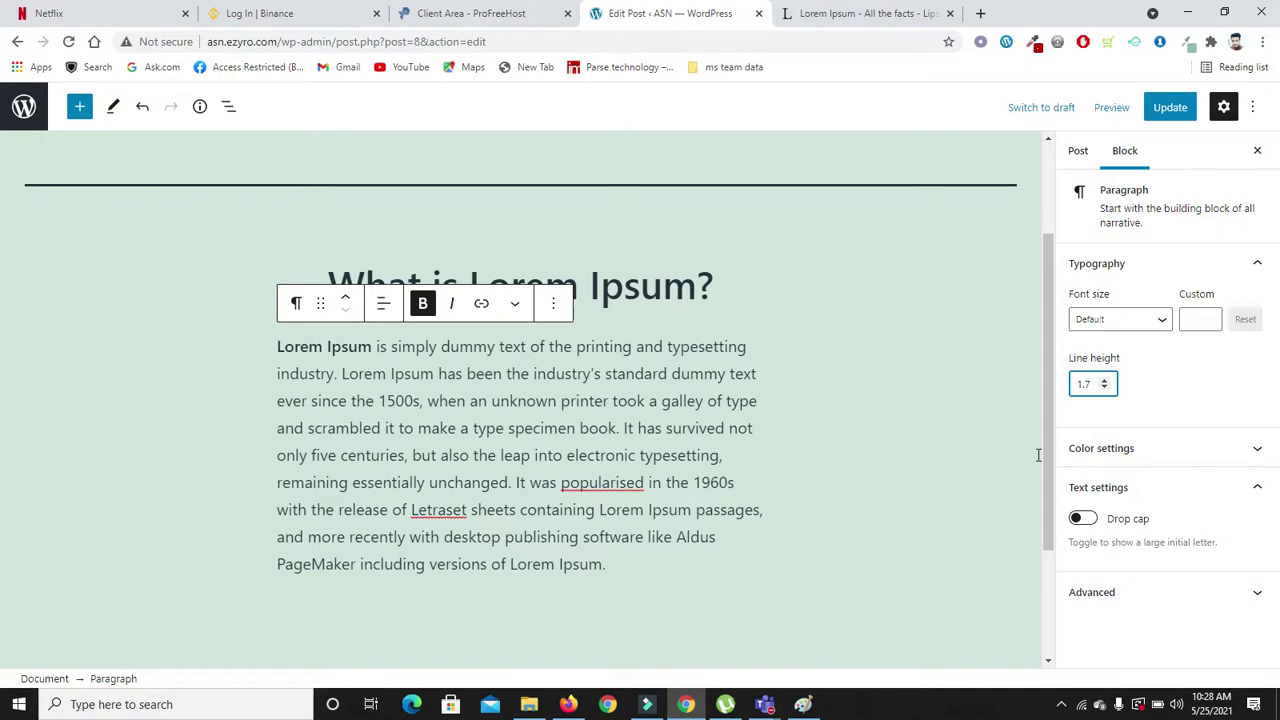
# Expand the paragraph's Color settings to show text and background options
pyautogui.click(1168, 450)
pyautogui.scroll(-1, 1272, 370)
pyautogui.scroll(-1, 1272, 418)
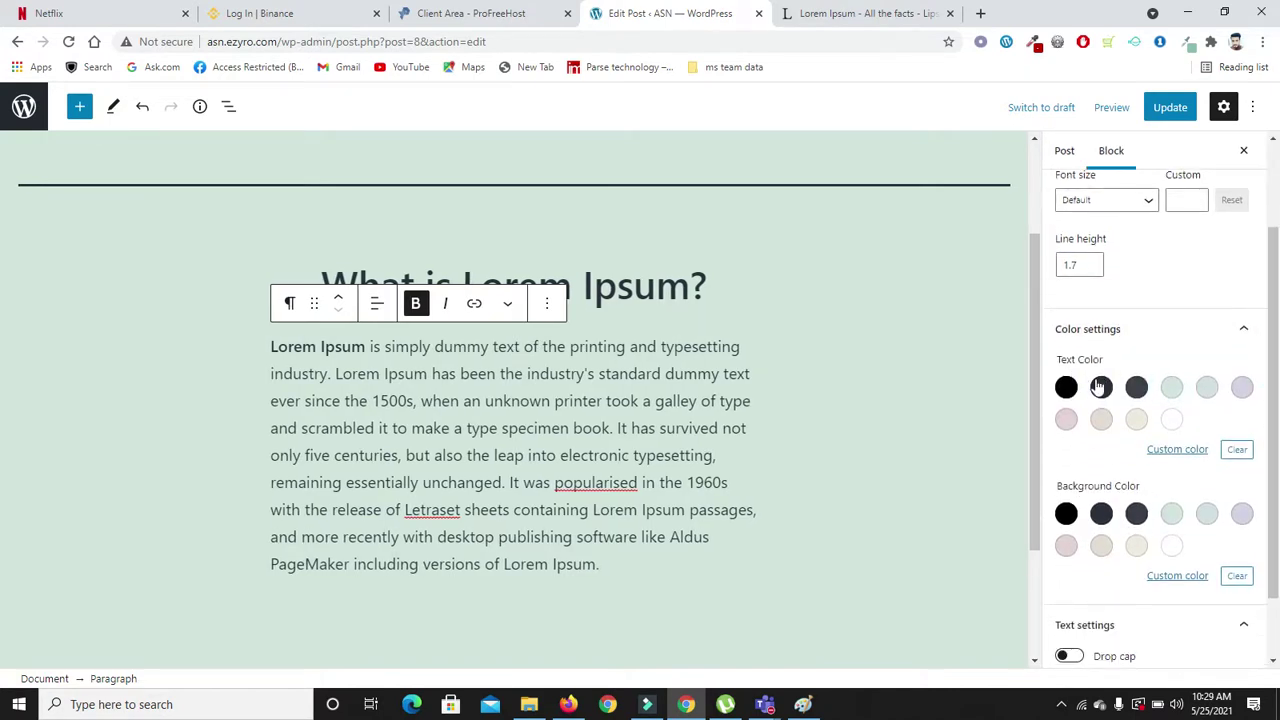
# Try several palette colours for the paragraph text, settling on white
pyautogui.moveTo(1103, 360); pyautogui.dragTo(1055, 366)
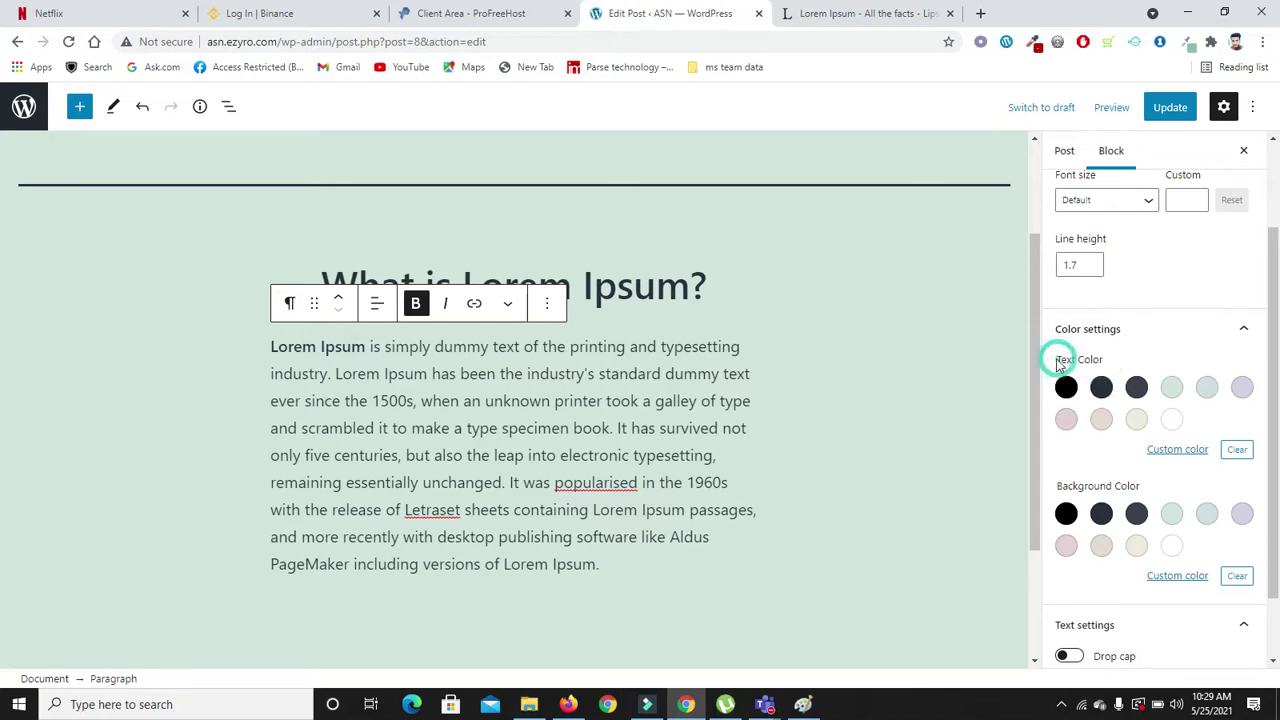
pyautogui.click(1117, 355)
pyautogui.click(1137, 387)
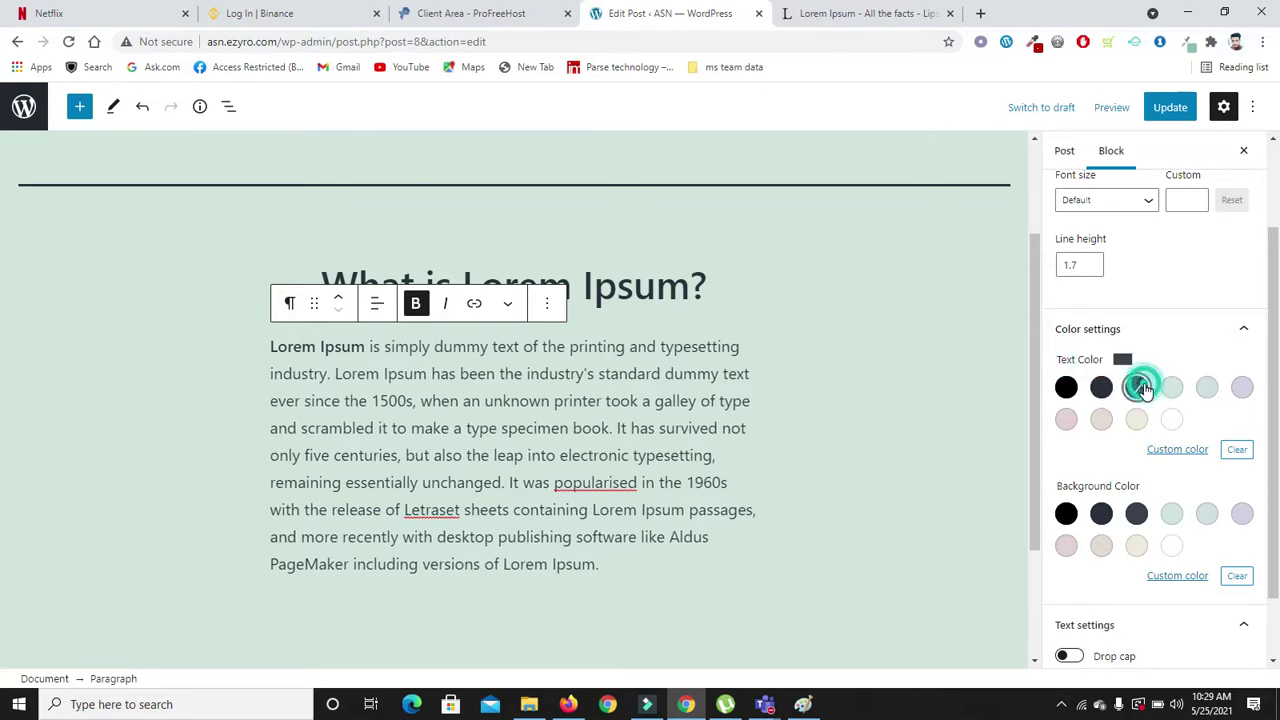
pyautogui.click(1171, 387)
pyautogui.click(1206, 387)
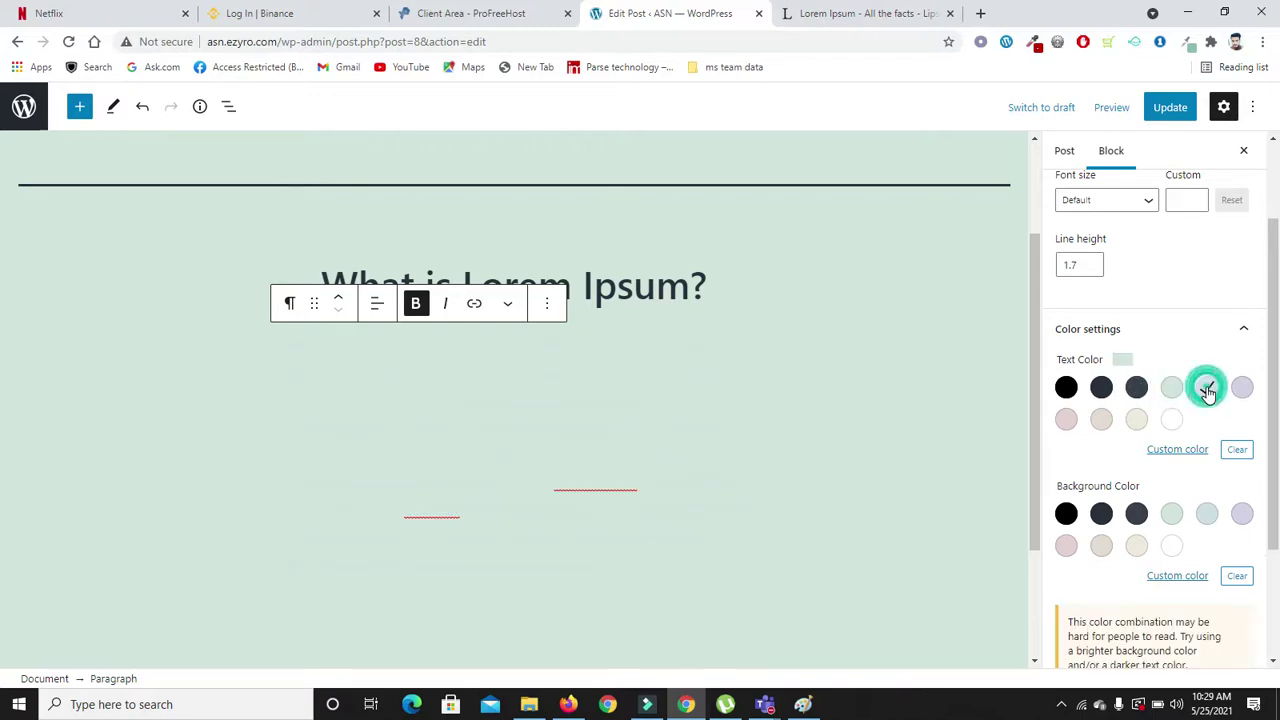
pyautogui.click(1241, 387)
pyautogui.click(1170, 420)
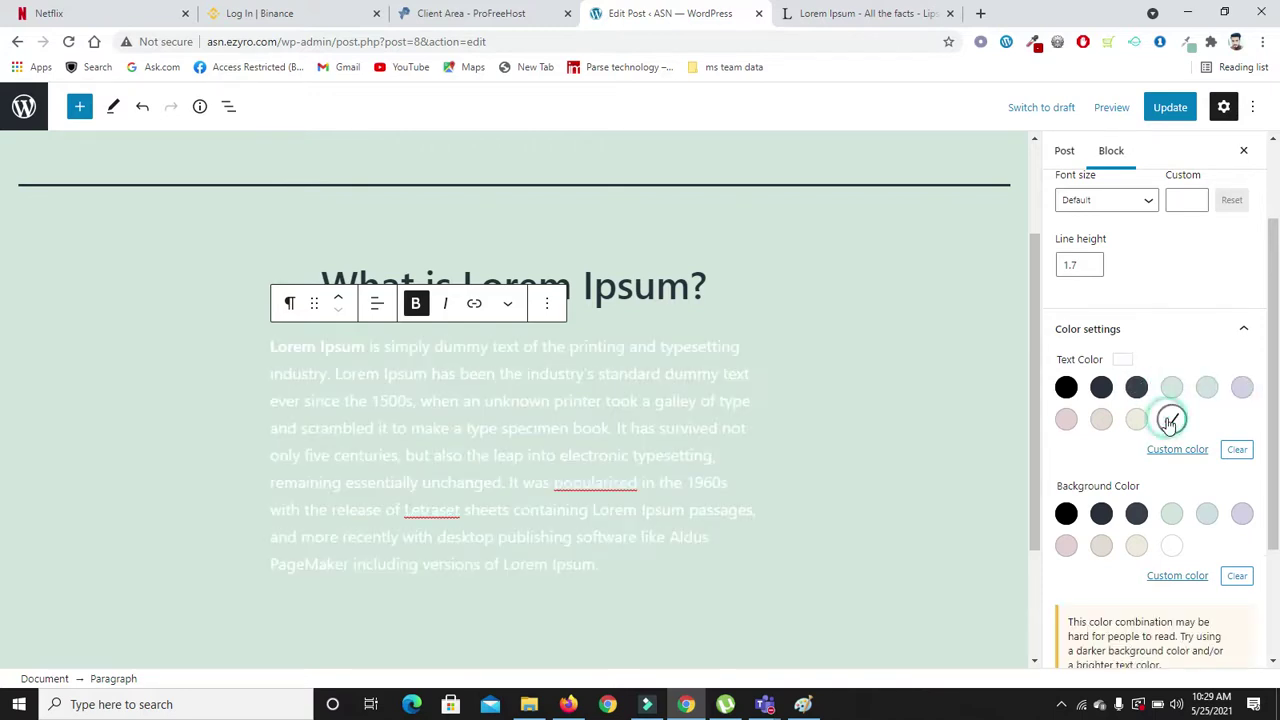
pyautogui.click(1135, 420)
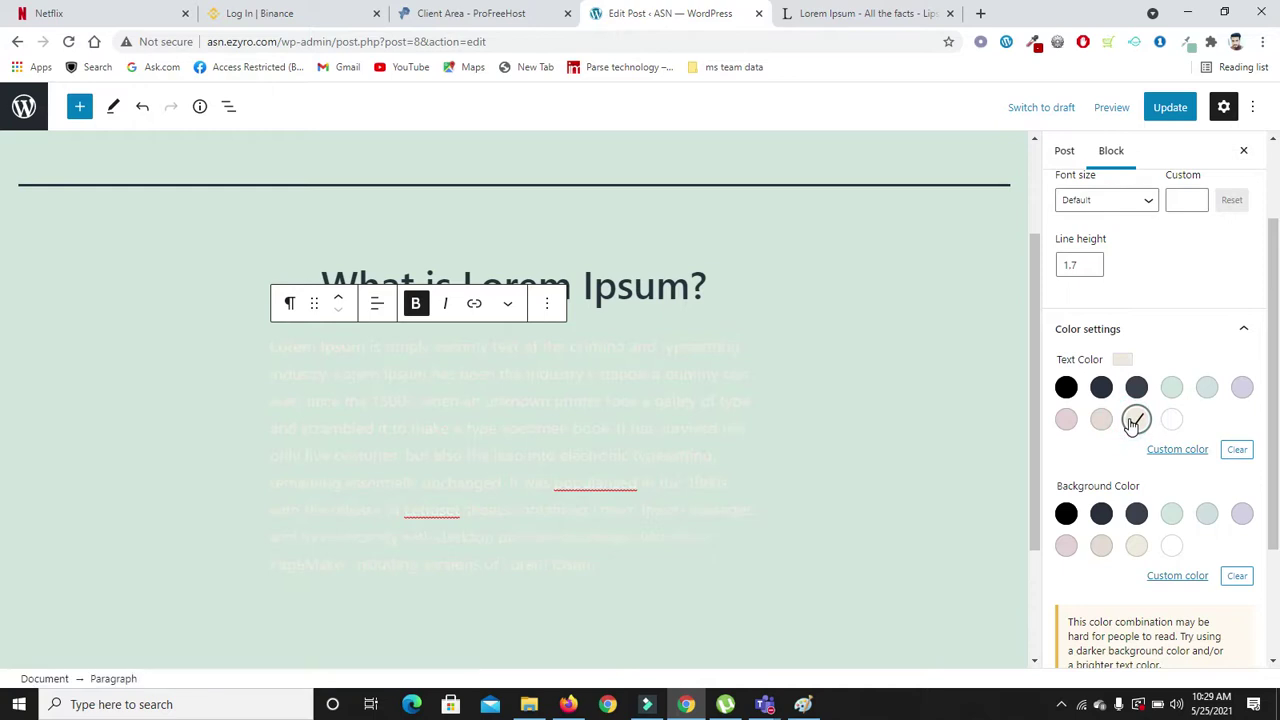
pyautogui.click(1171, 420)
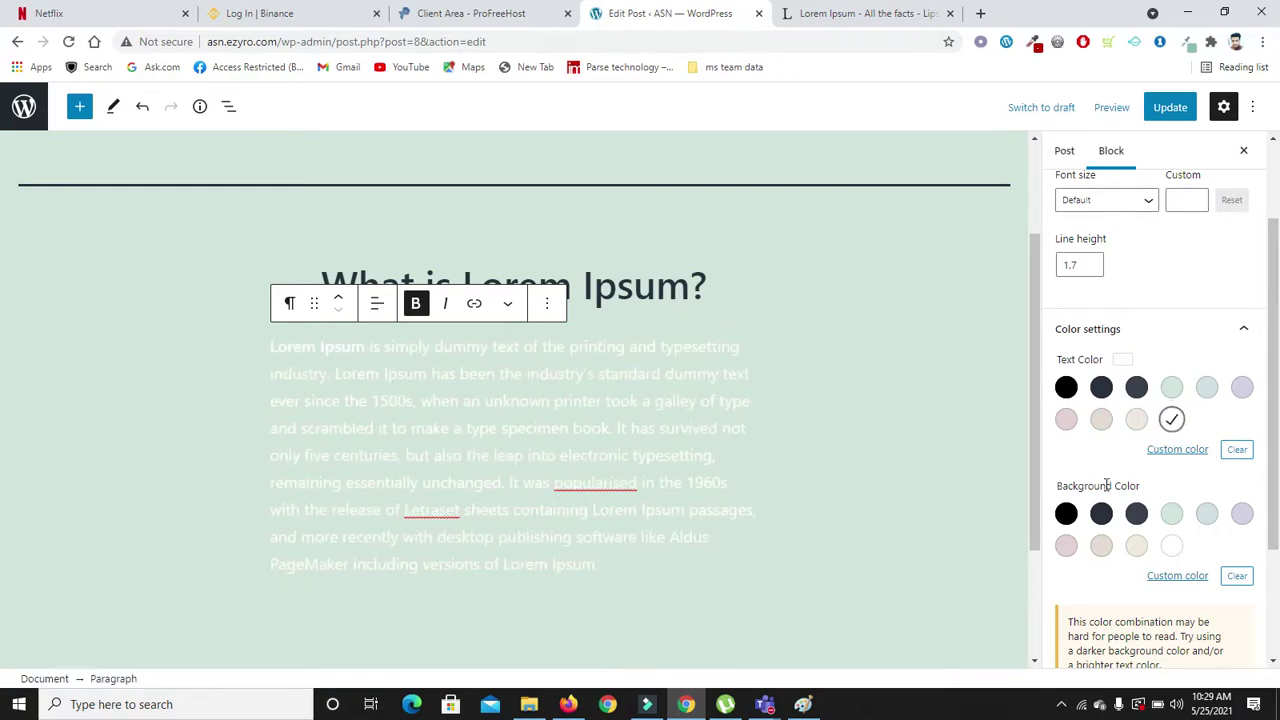
# Give the paragraph a black background and try pink, green, blue-grey and lavender text
pyautogui.moveTo(1140, 487); pyautogui.dragTo(1063, 489)
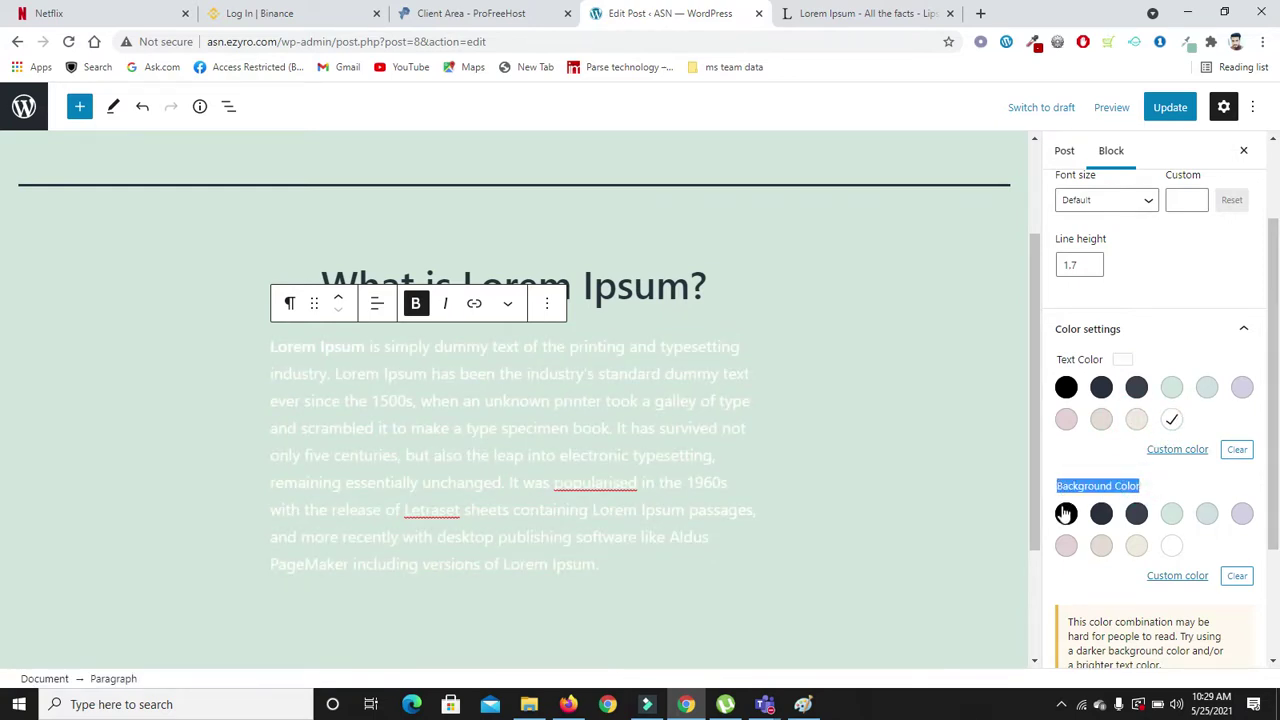
pyautogui.click(1066, 513)
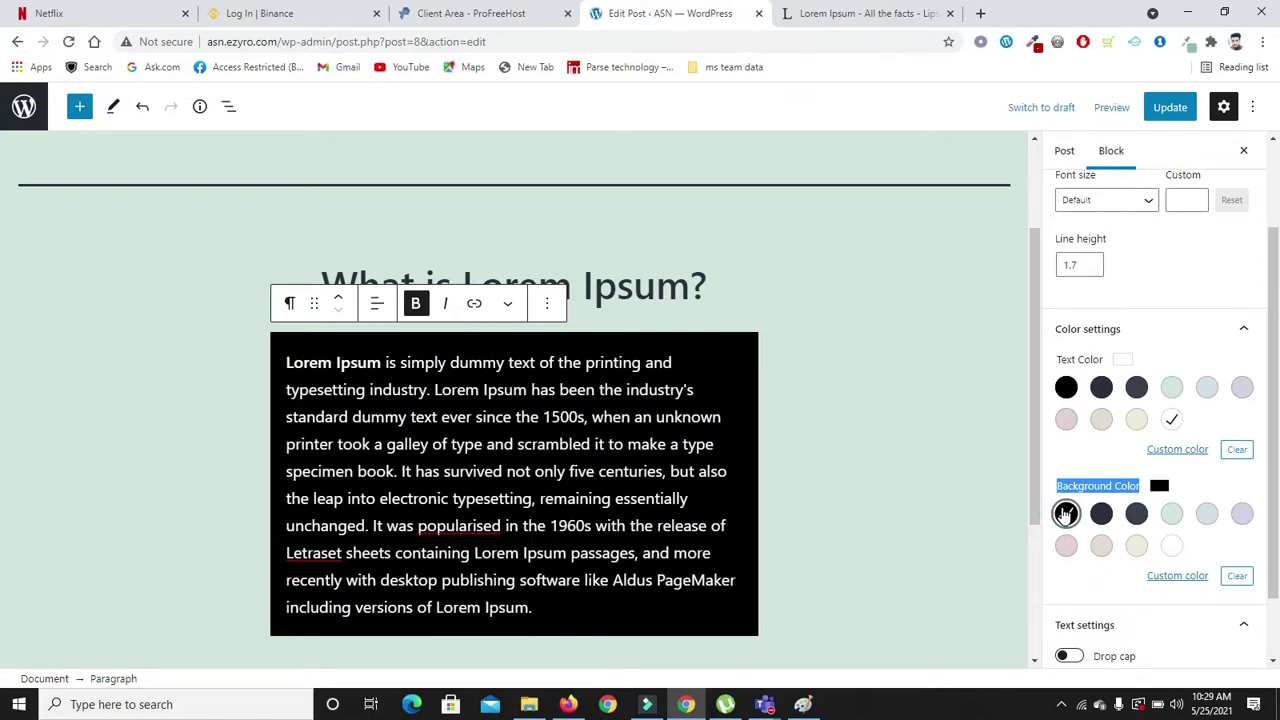
pyautogui.click(1067, 422)
pyautogui.click(1172, 388)
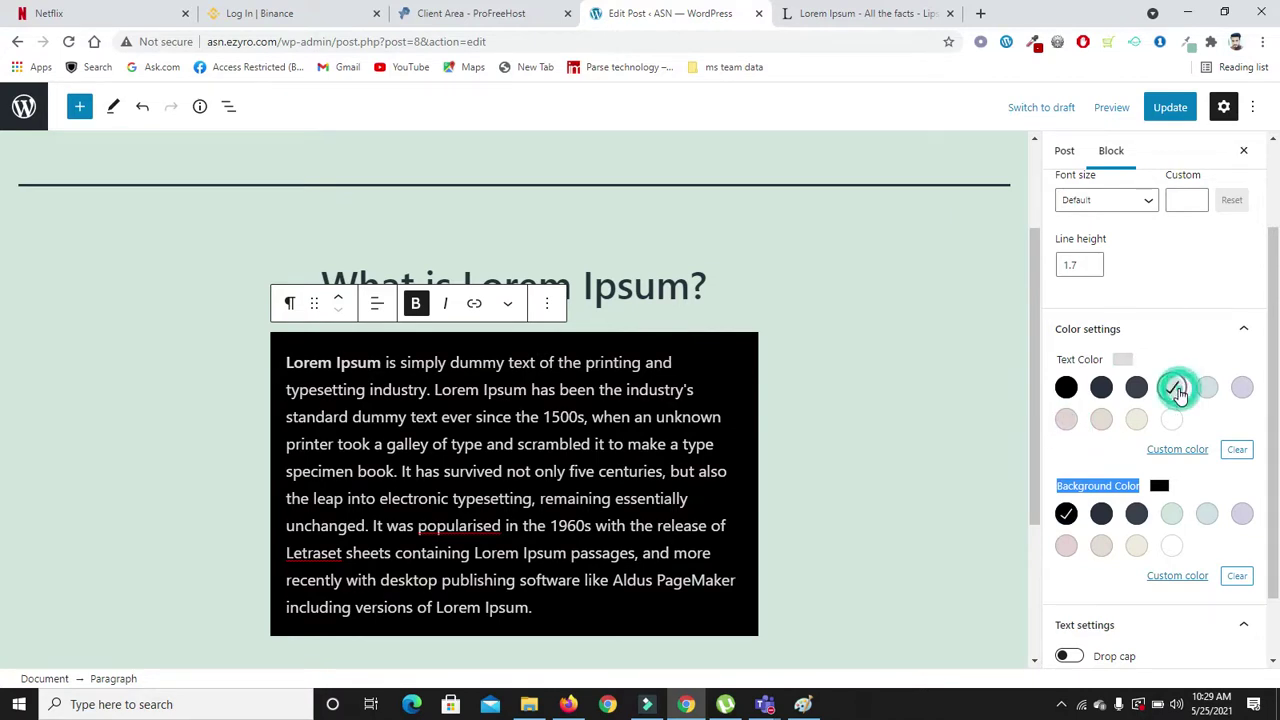
pyautogui.click(1208, 388)
pyautogui.click(1241, 388)
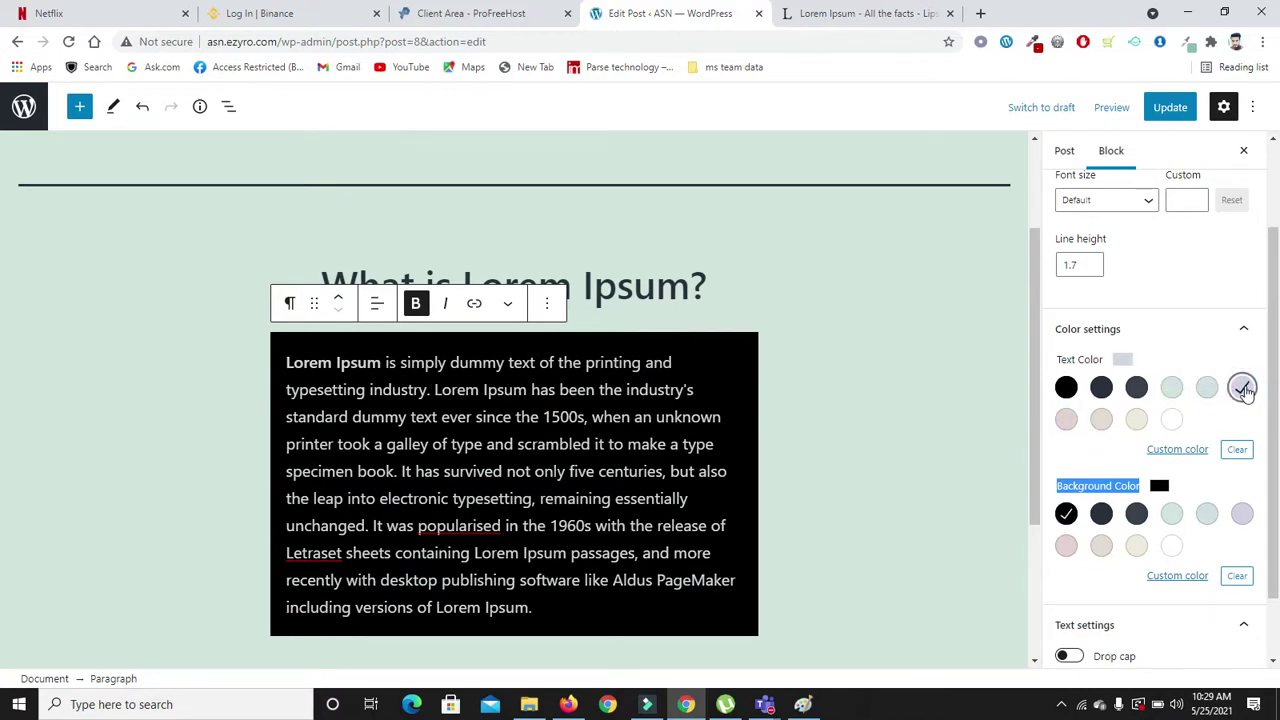
pyautogui.click(1122, 362)
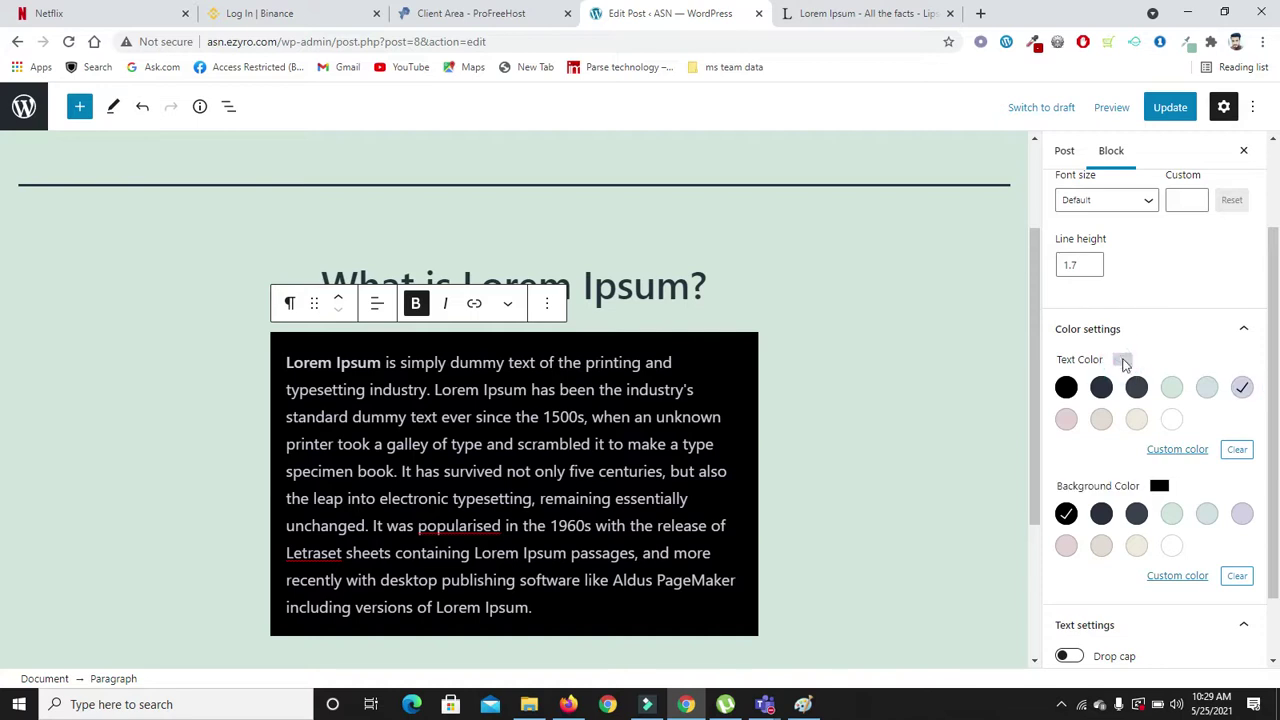
# Pick a custom near-white text colour (#f9f6f9) in the colour picker
pyautogui.click(1179, 451)
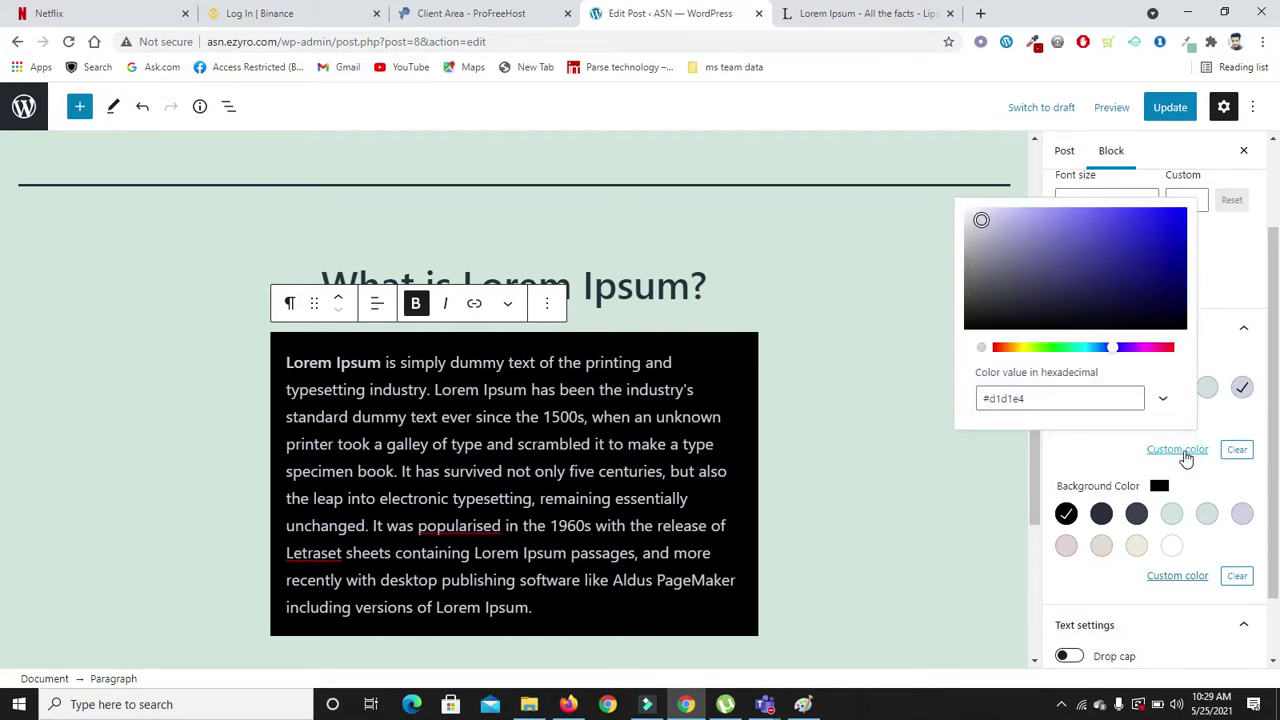
pyautogui.moveTo(1113, 352); pyautogui.dragTo(1123, 251)
pyautogui.click(1176, 217)
pyautogui.click(1139, 347)
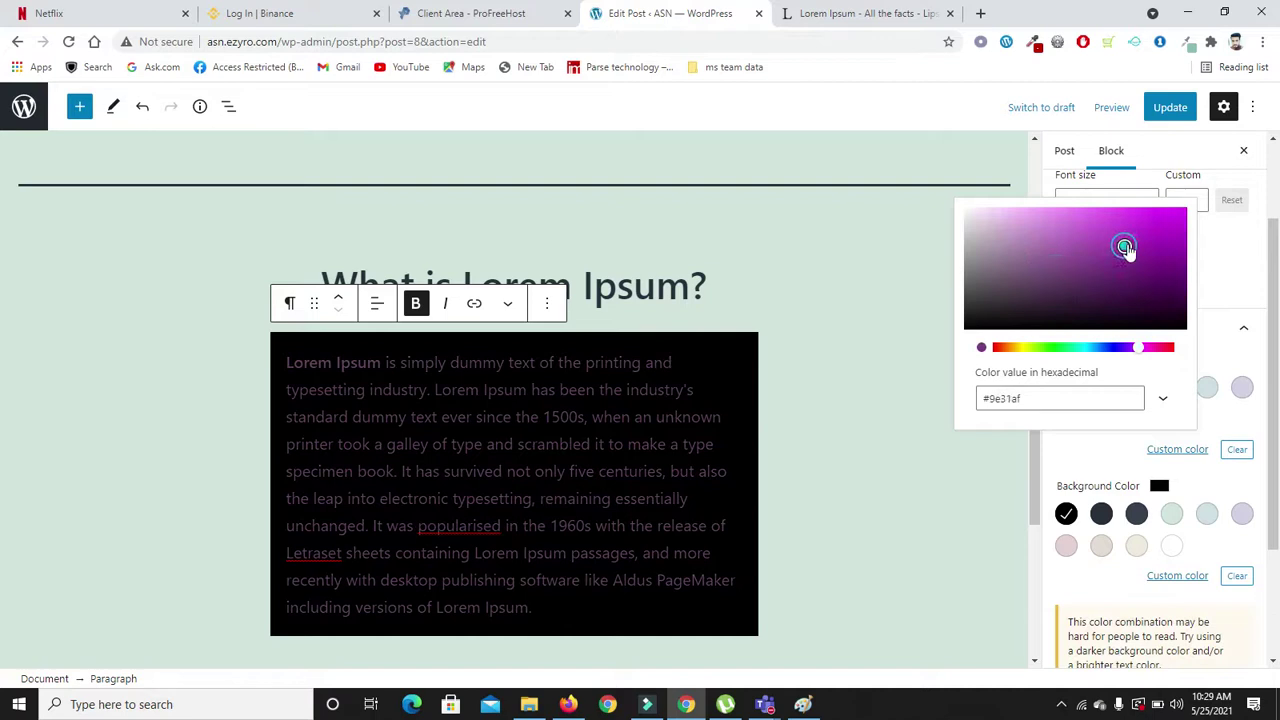
pyautogui.moveTo(1150, 296); pyautogui.dragTo(966, 210)
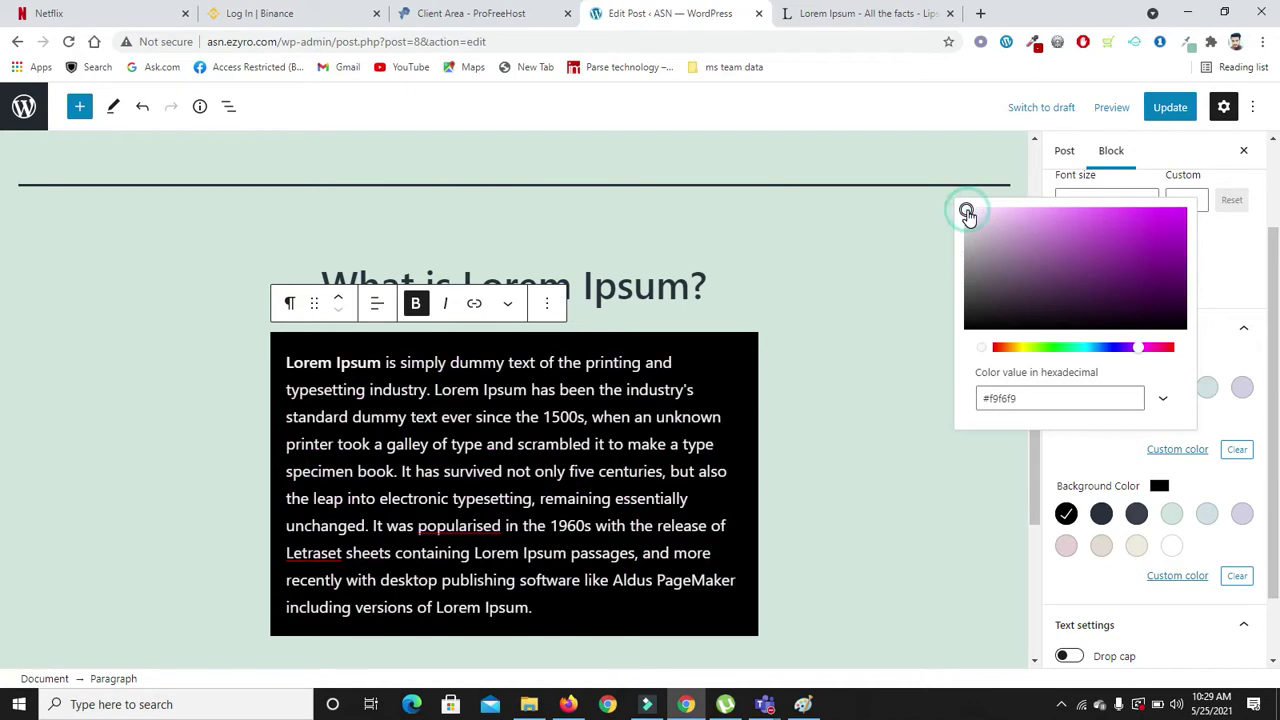
pyautogui.click(1109, 459)
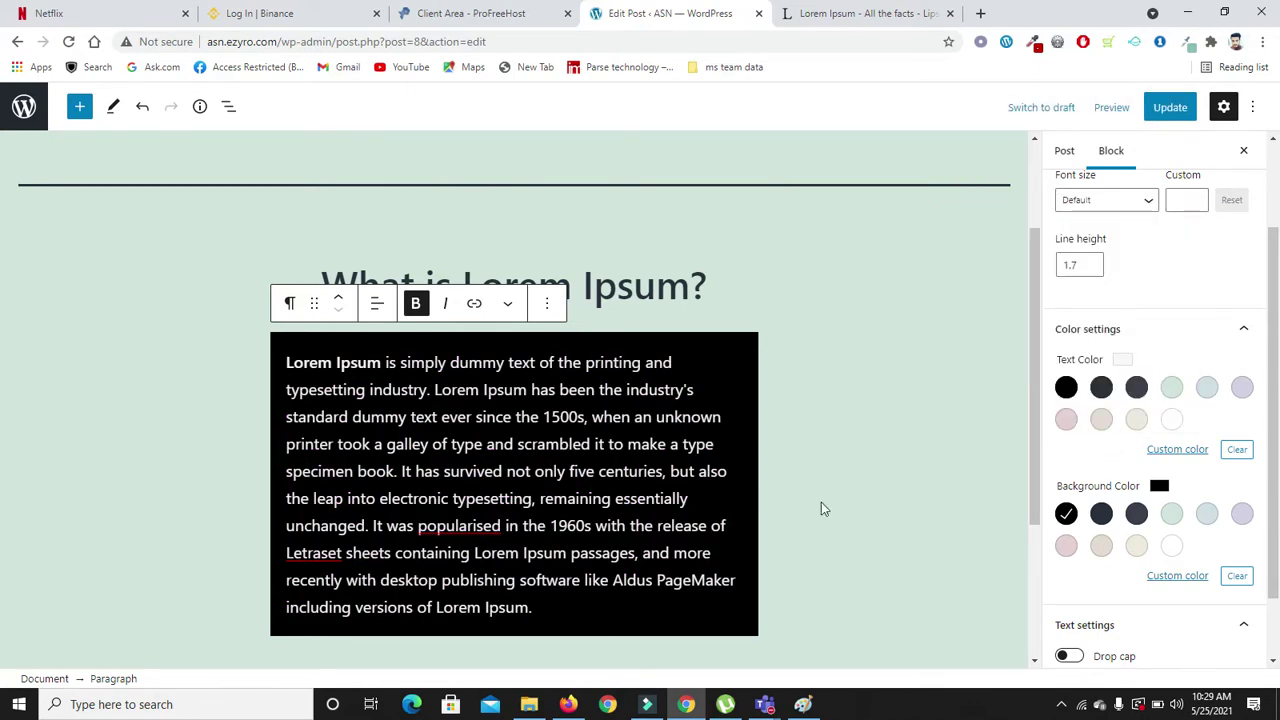
# Collapse the paragraph's Typography and Color settings panels
pyautogui.moveTo(1034, 337); pyautogui.dragTo(5, 471)
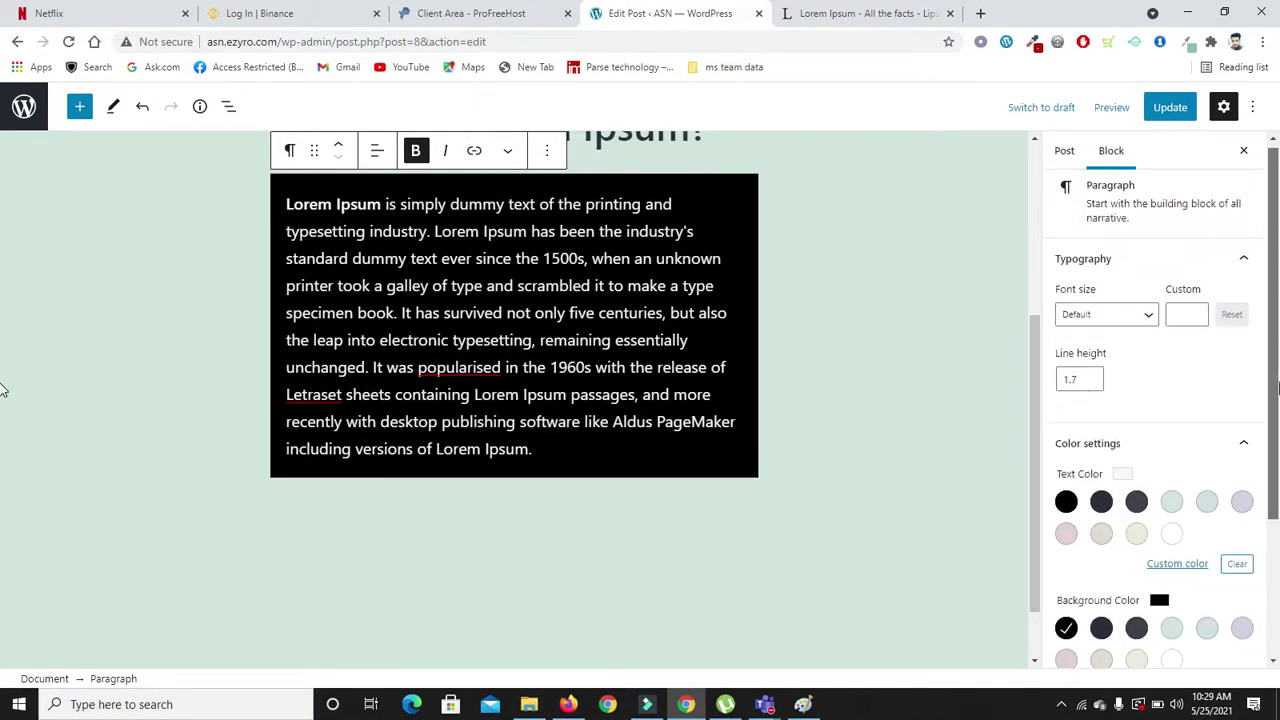
pyautogui.click(1243, 247)
pyautogui.click(1243, 285)
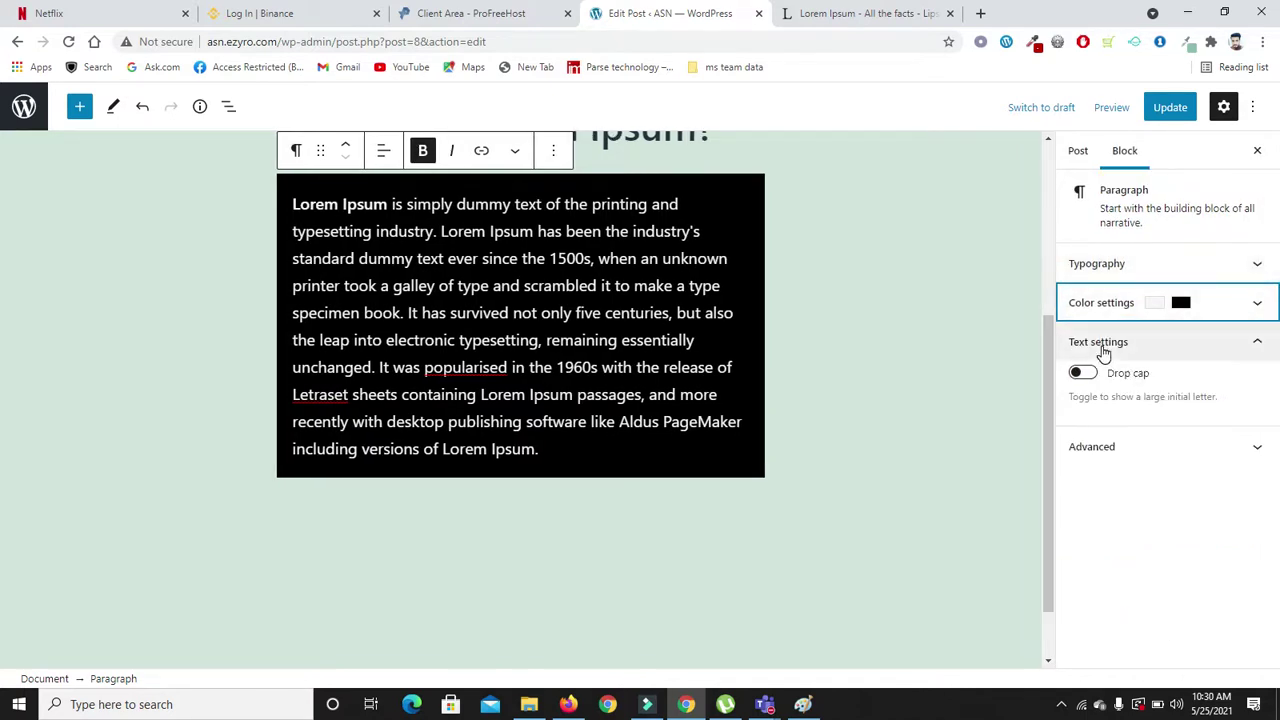
# Turn on Drop cap so the paragraph opens with a large L
pyautogui.click(1083, 373)
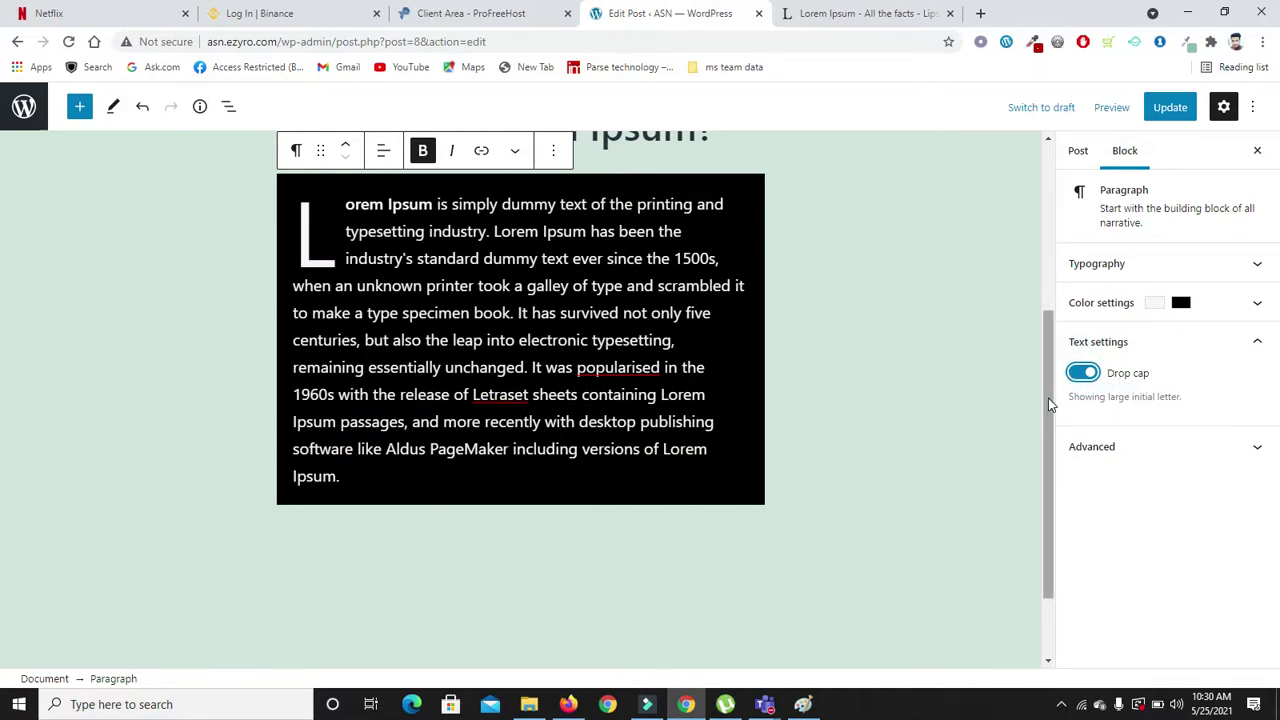
pyautogui.scroll(2, 1048, 398)
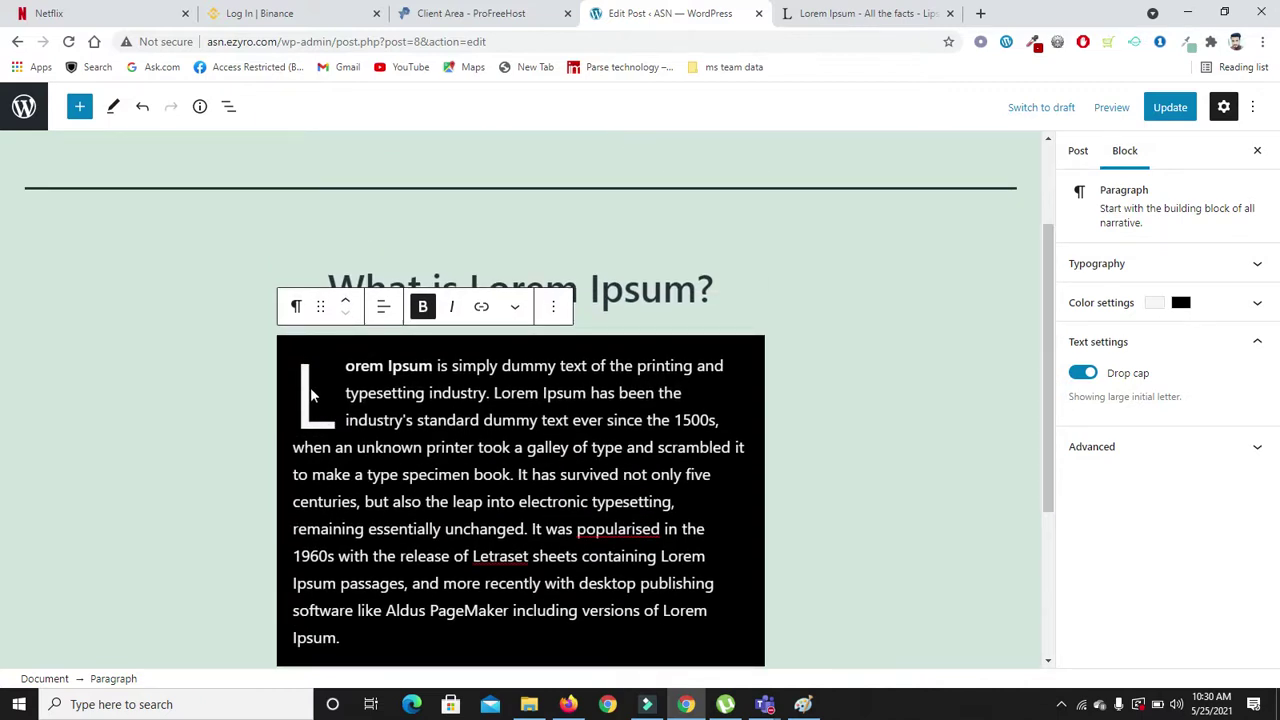
pyautogui.click(745, 479)
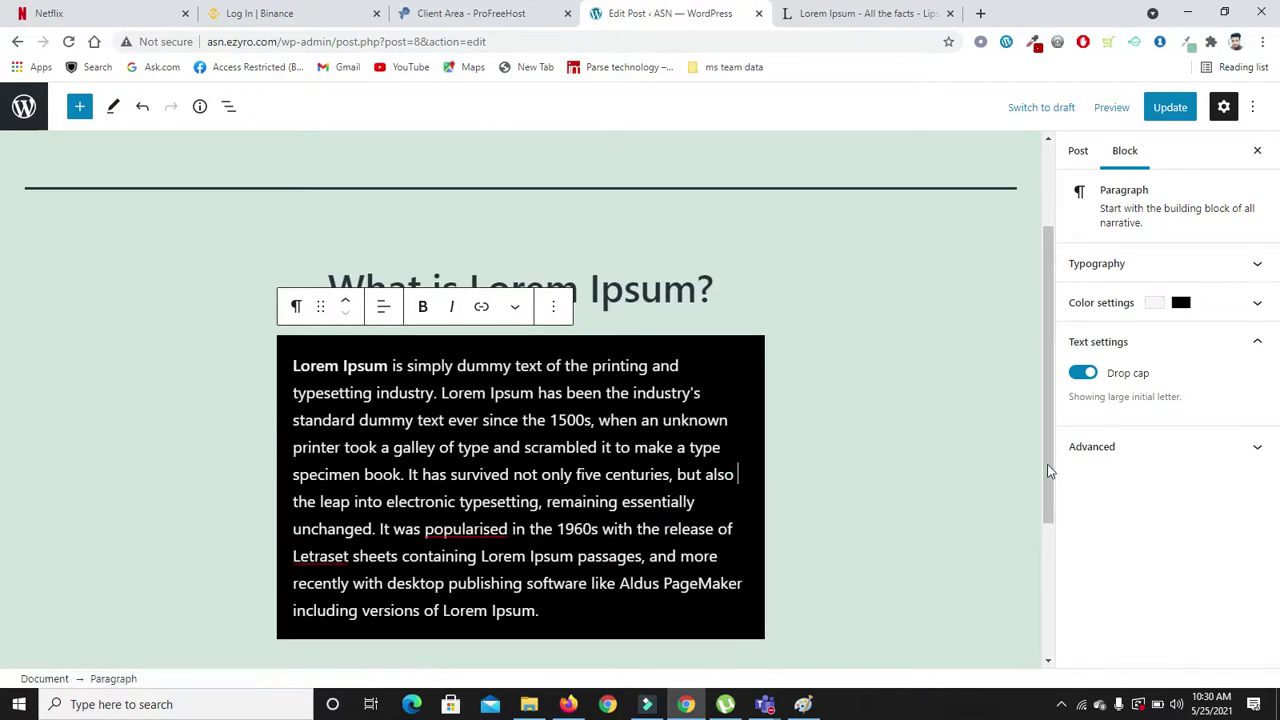
pyautogui.scroll(-2, 1046, 417)
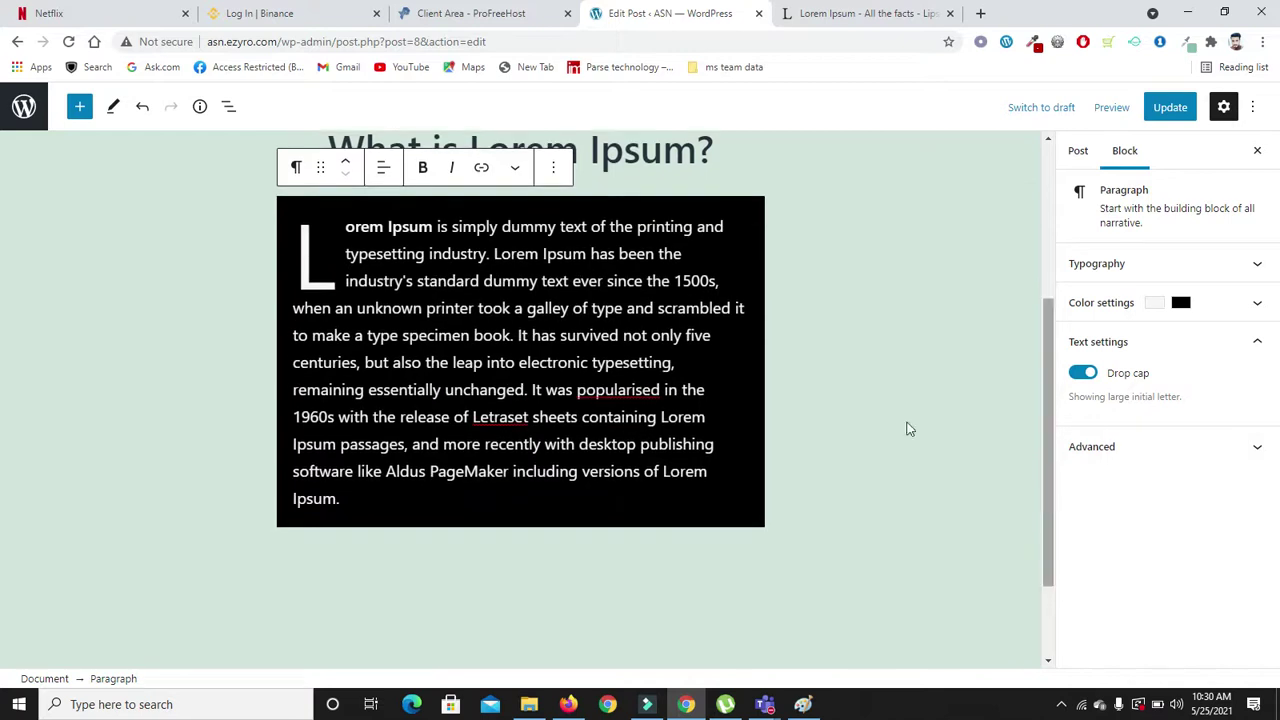
pyautogui.click(350, 505)
pyautogui.moveTo(350, 505); pyautogui.dragTo(277, 194)
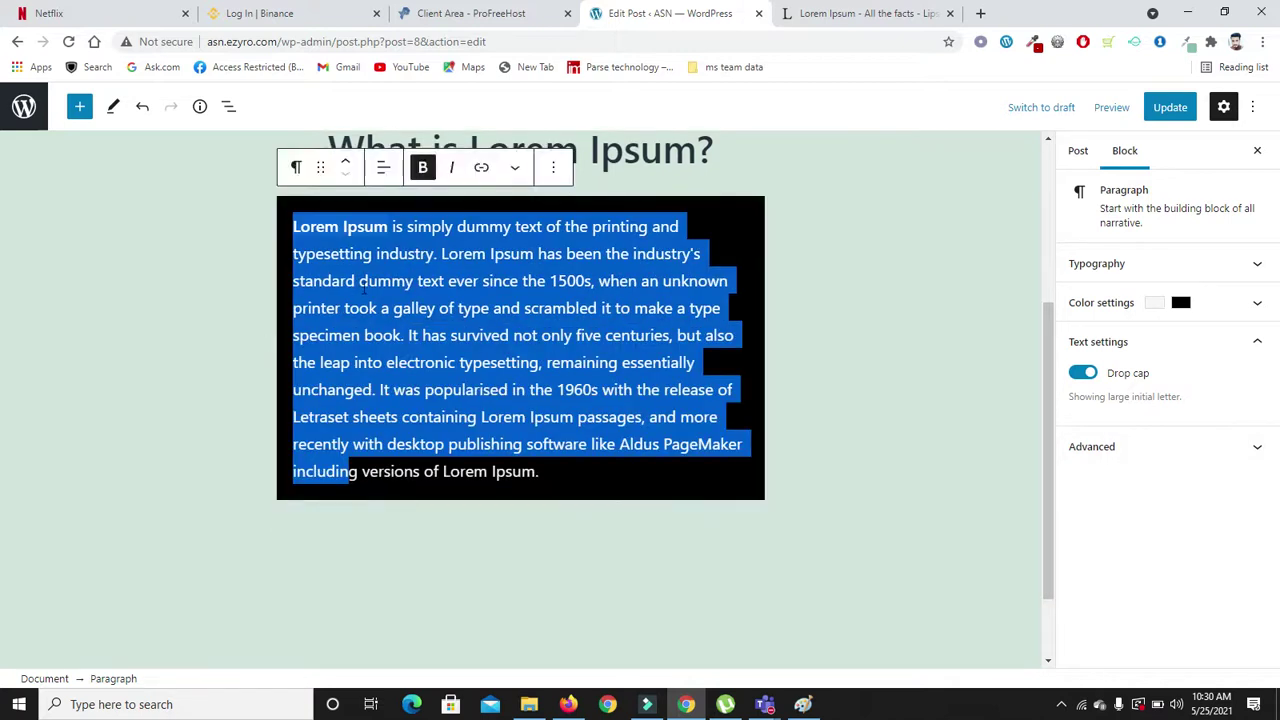
pyautogui.click(360, 286)
pyautogui.moveTo(559, 474); pyautogui.dragTo(292, 222)
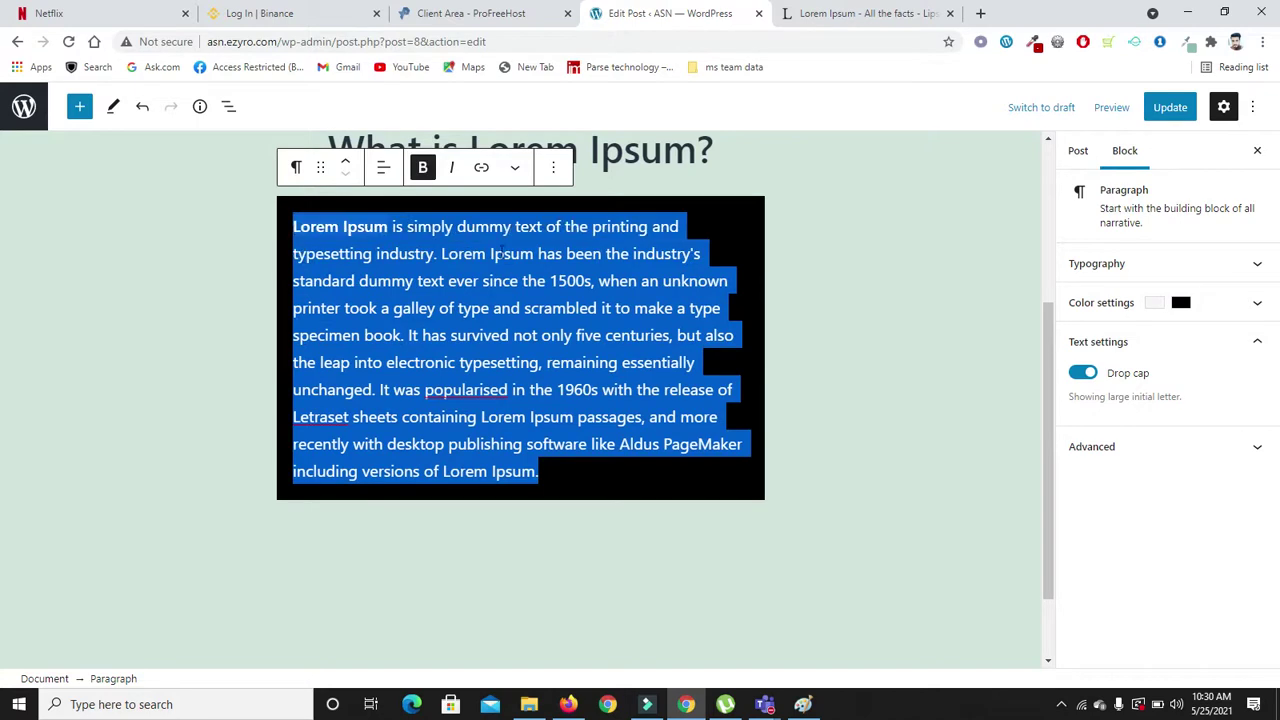
# Expand Advanced settings and look at the HTML anchor and CSS class fields
pyautogui.click(1248, 462)
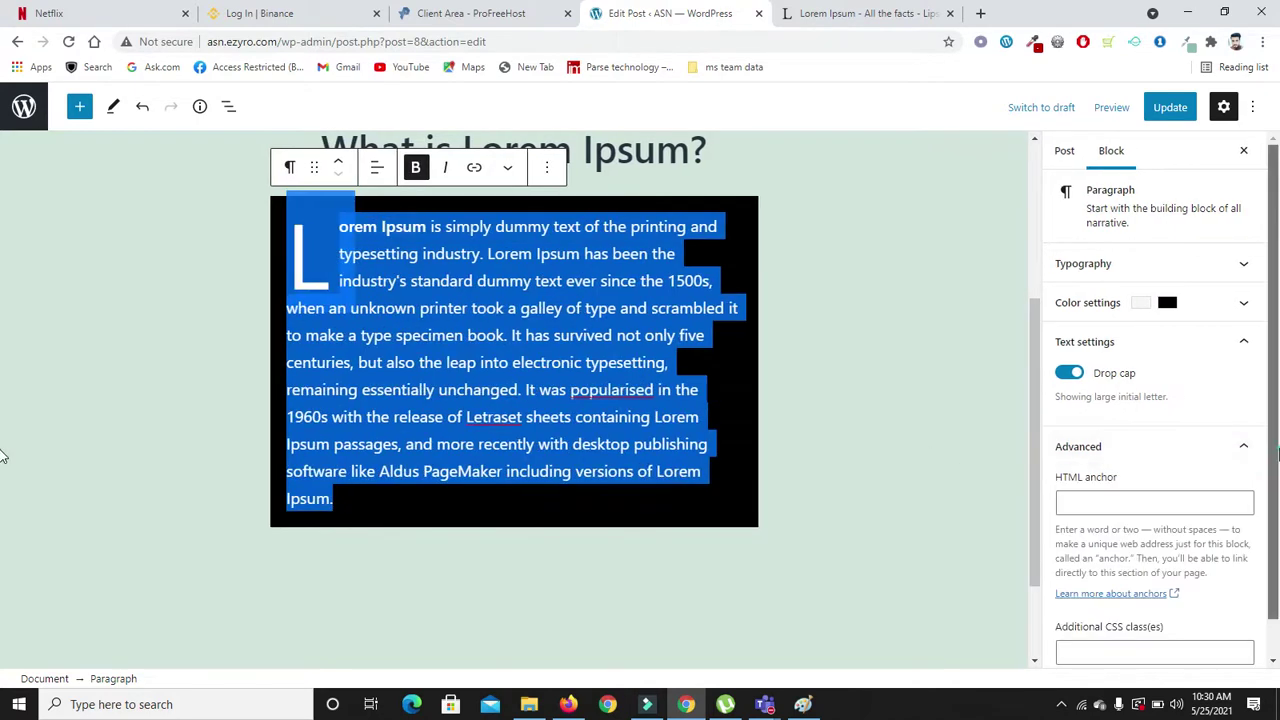
pyautogui.click(1124, 614)
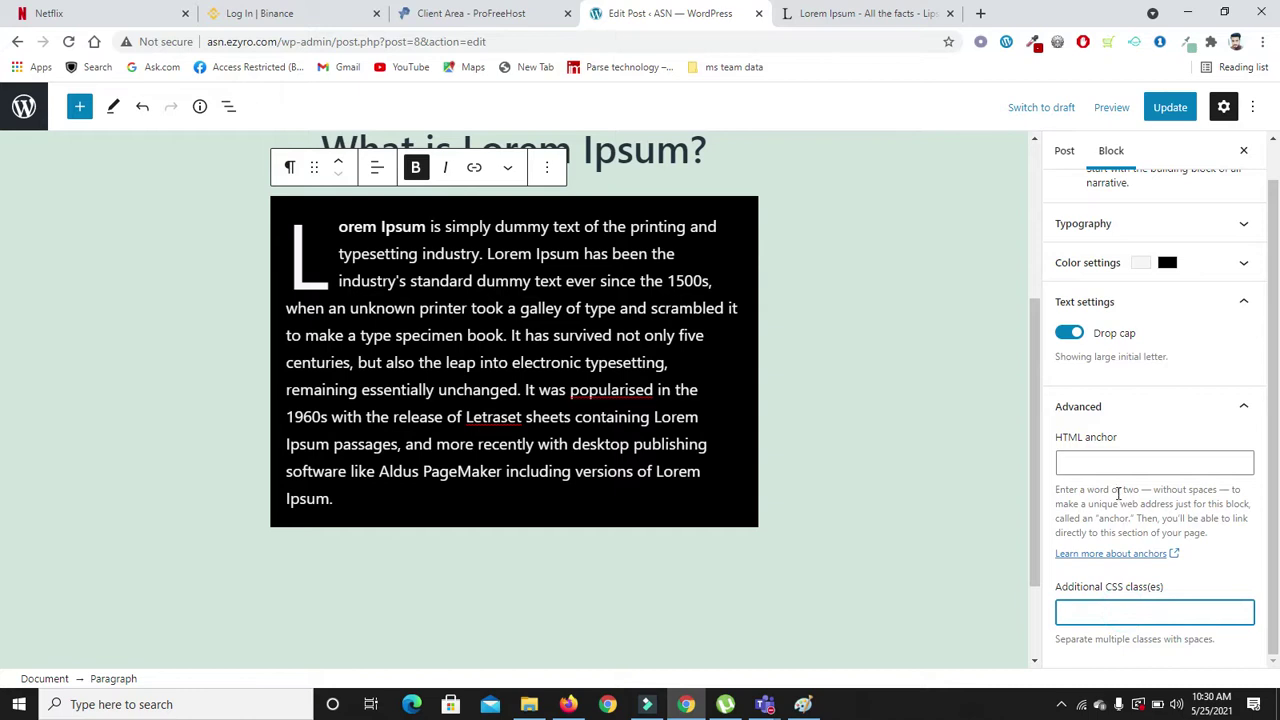
pyautogui.click(1090, 463)
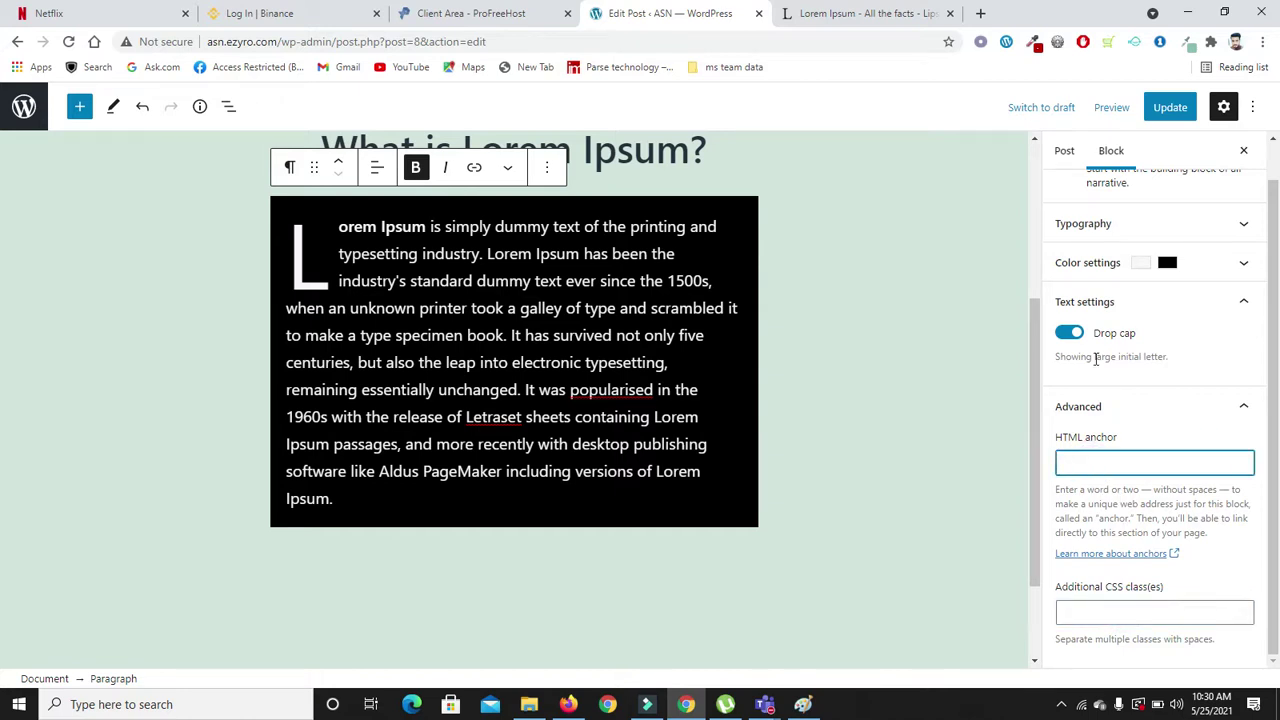
# Put the caret at the paragraph's end and press Enter for a new empty block
pyautogui.click(843, 358)
pyautogui.scroll(-1, 1035, 357)
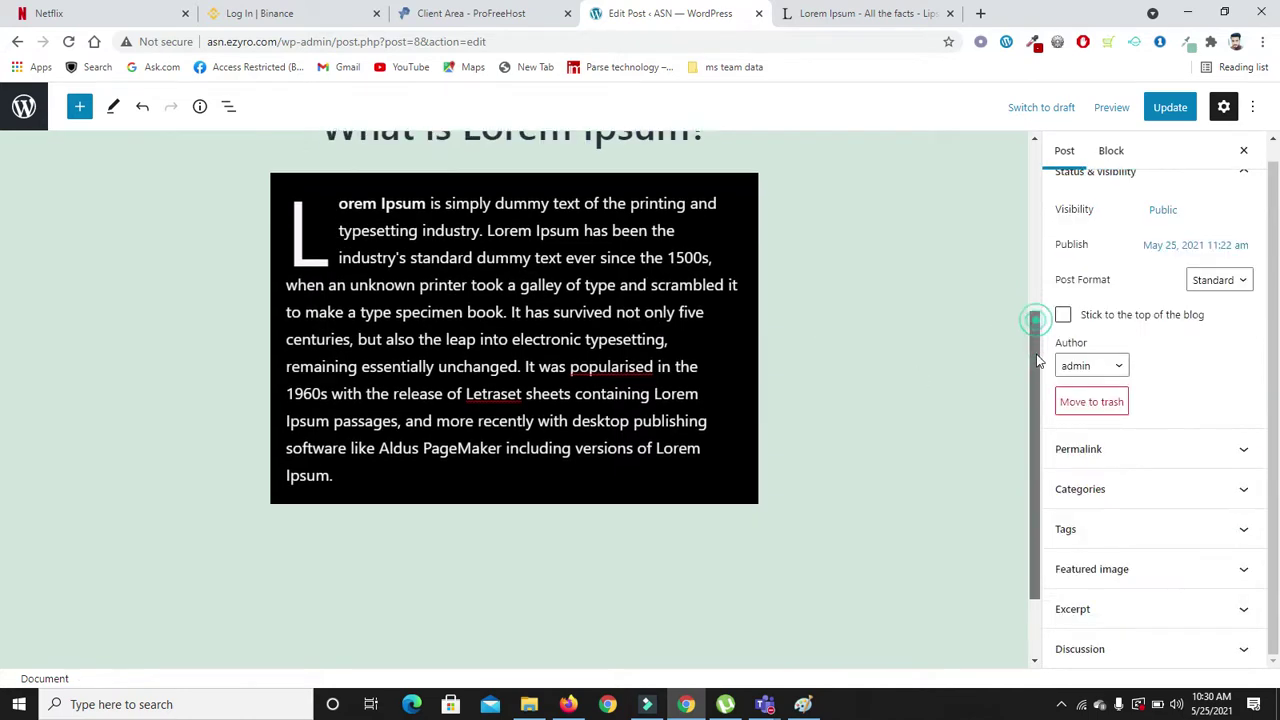
pyautogui.click(870, 440)
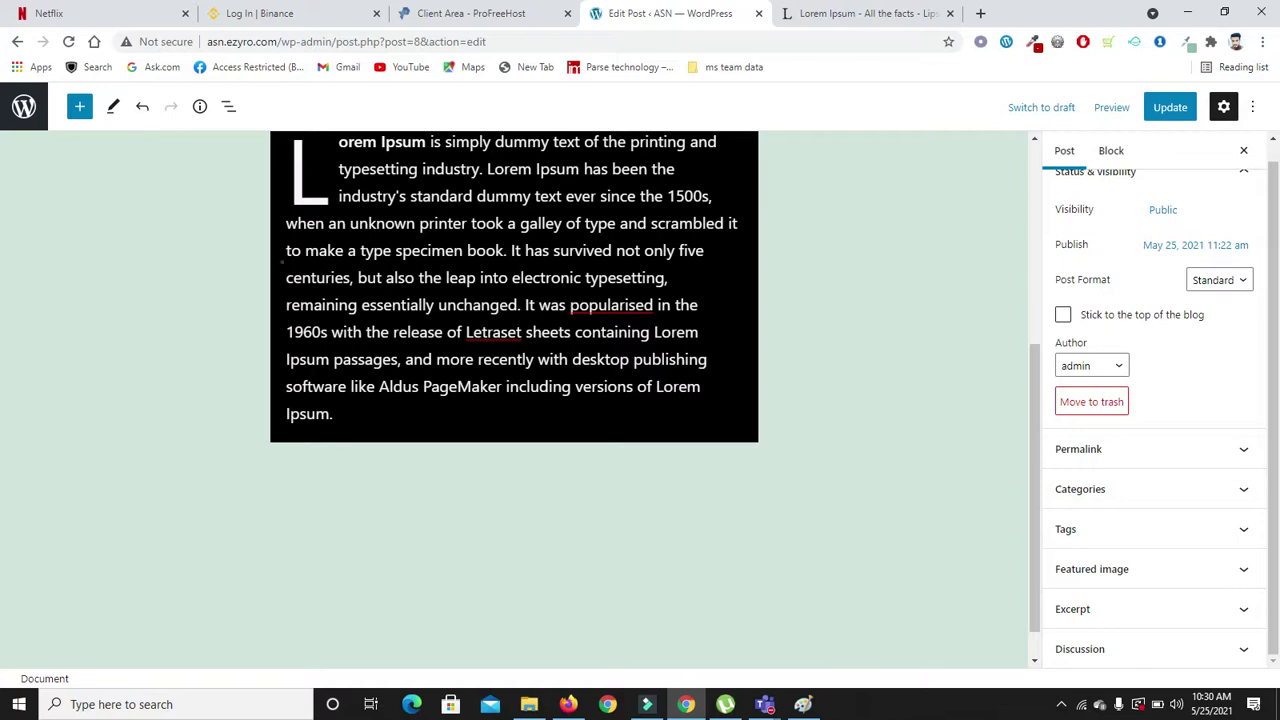
pyautogui.click(283, 262)
pyautogui.click(579, 367)
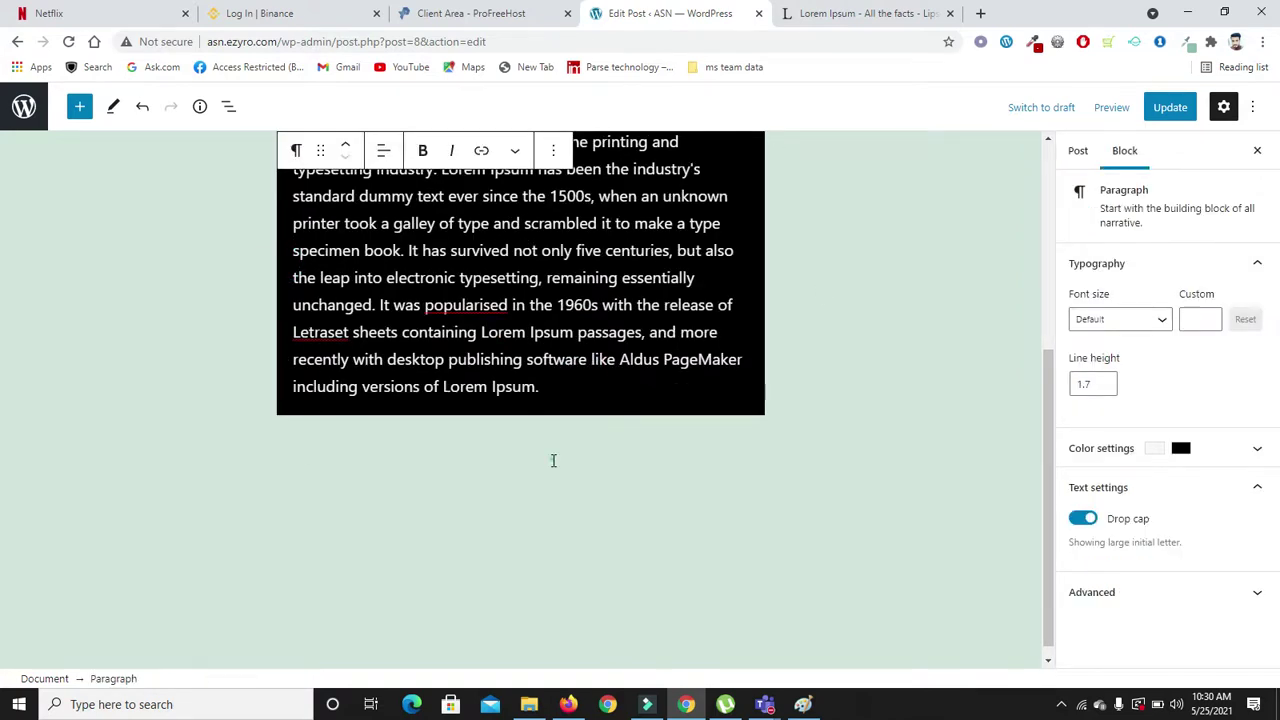
pyautogui.click(1049, 367)
pyautogui.click(1078, 151)
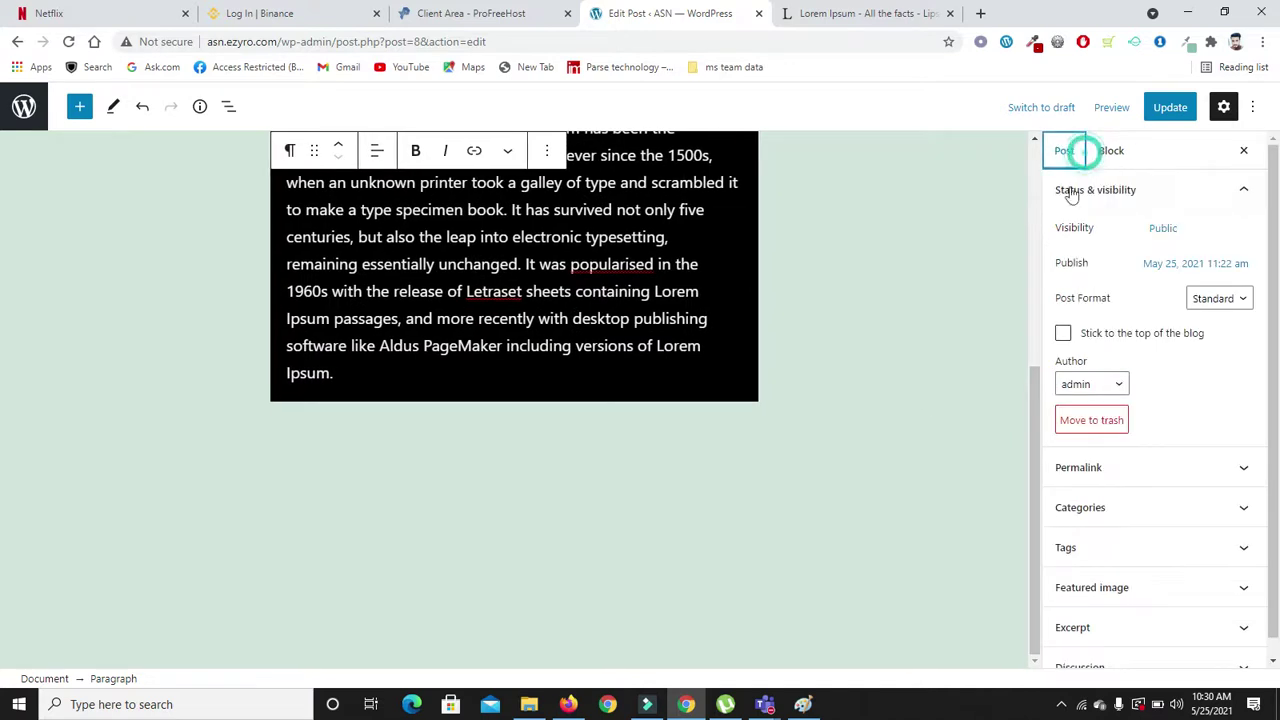
pyautogui.click(697, 524)
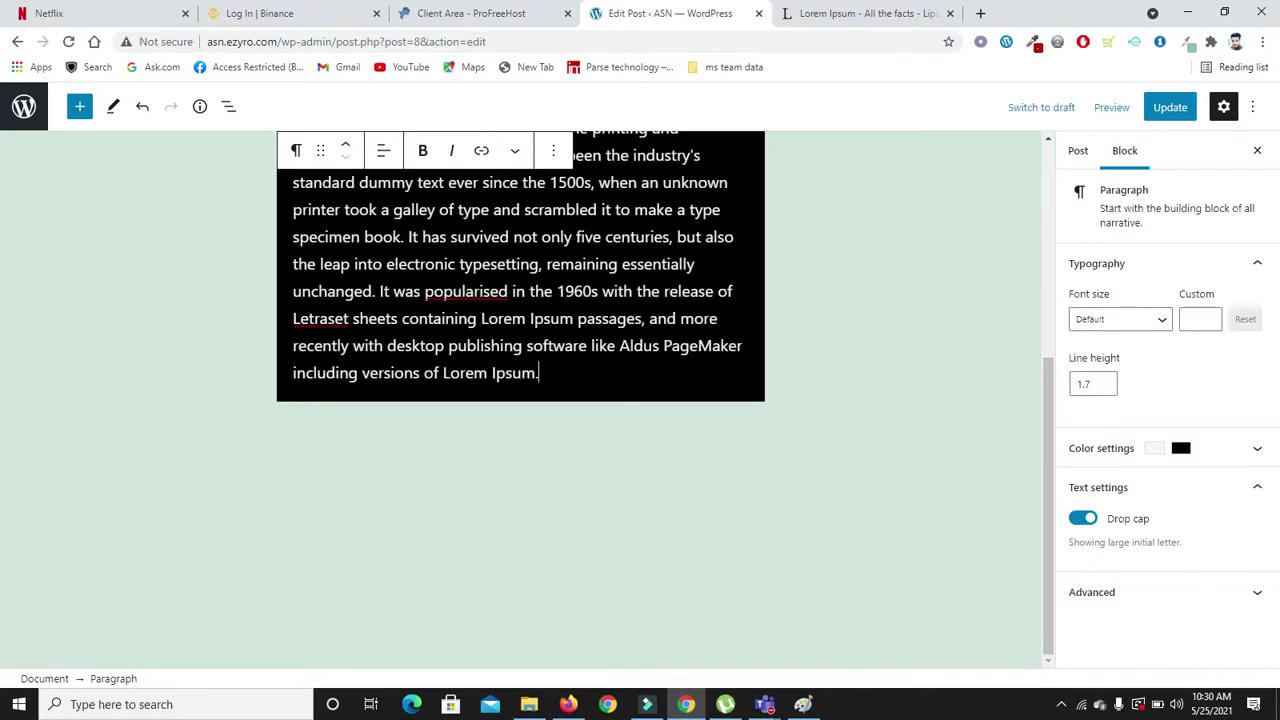
pyautogui.press('Return')
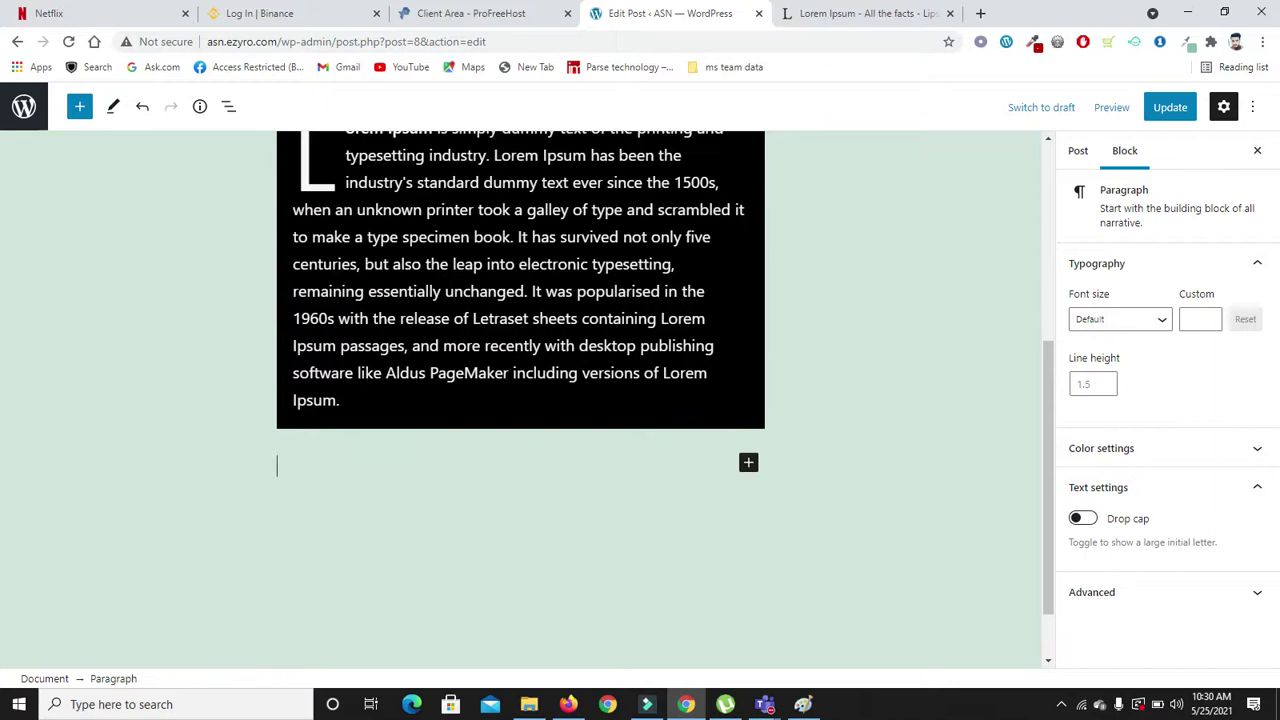
# Insert a Table block below the paragraph from the Browse all block list
pyautogui.click(748, 466)
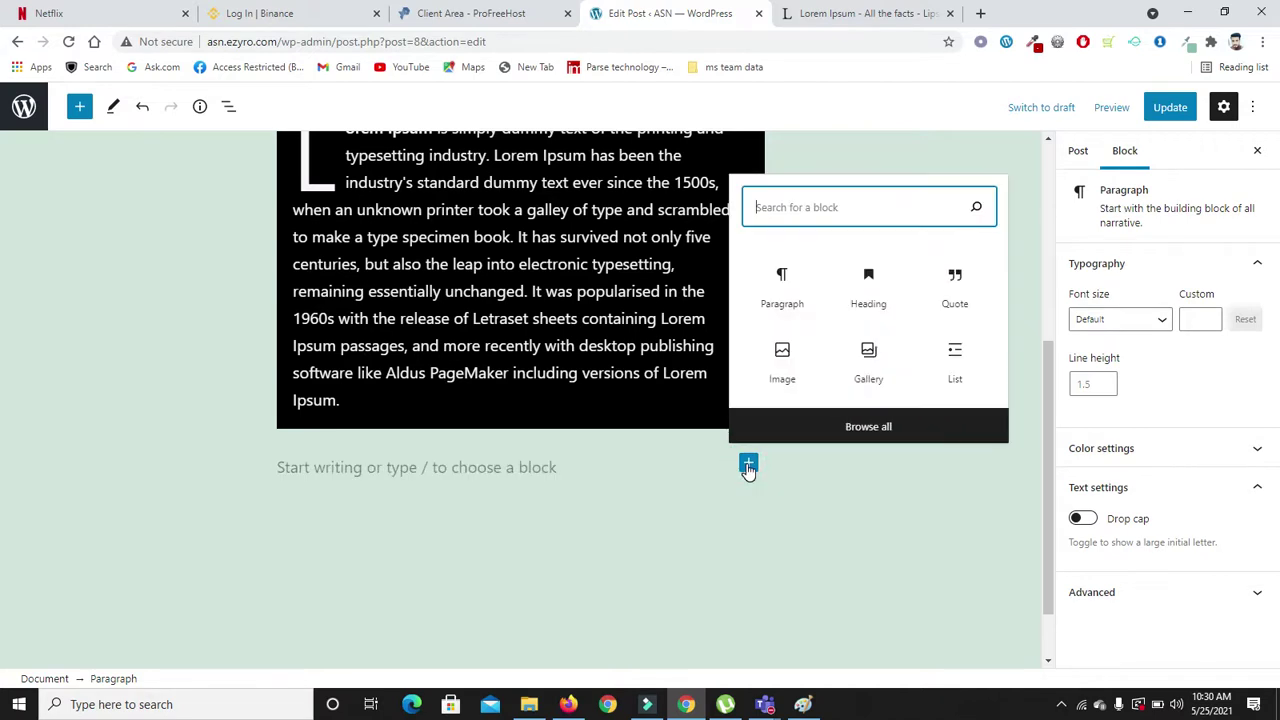
pyautogui.click(914, 425)
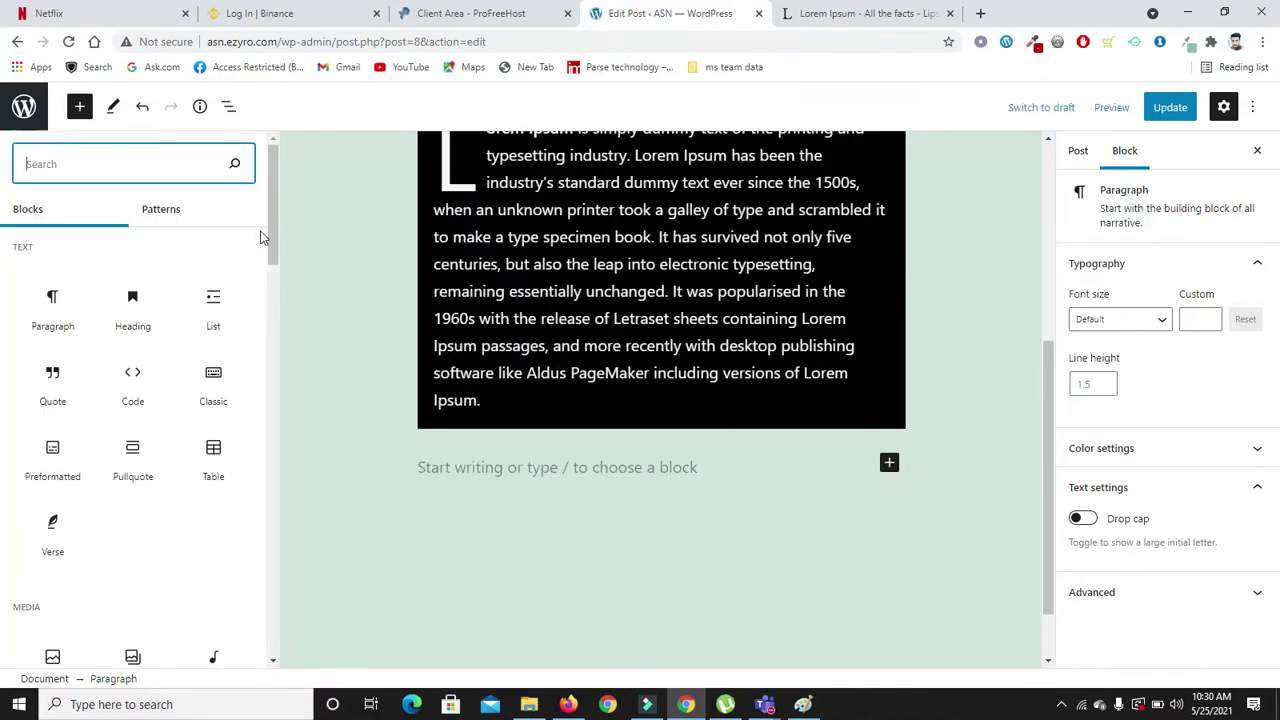
pyautogui.moveTo(270, 226); pyautogui.dragTo(271, 243)
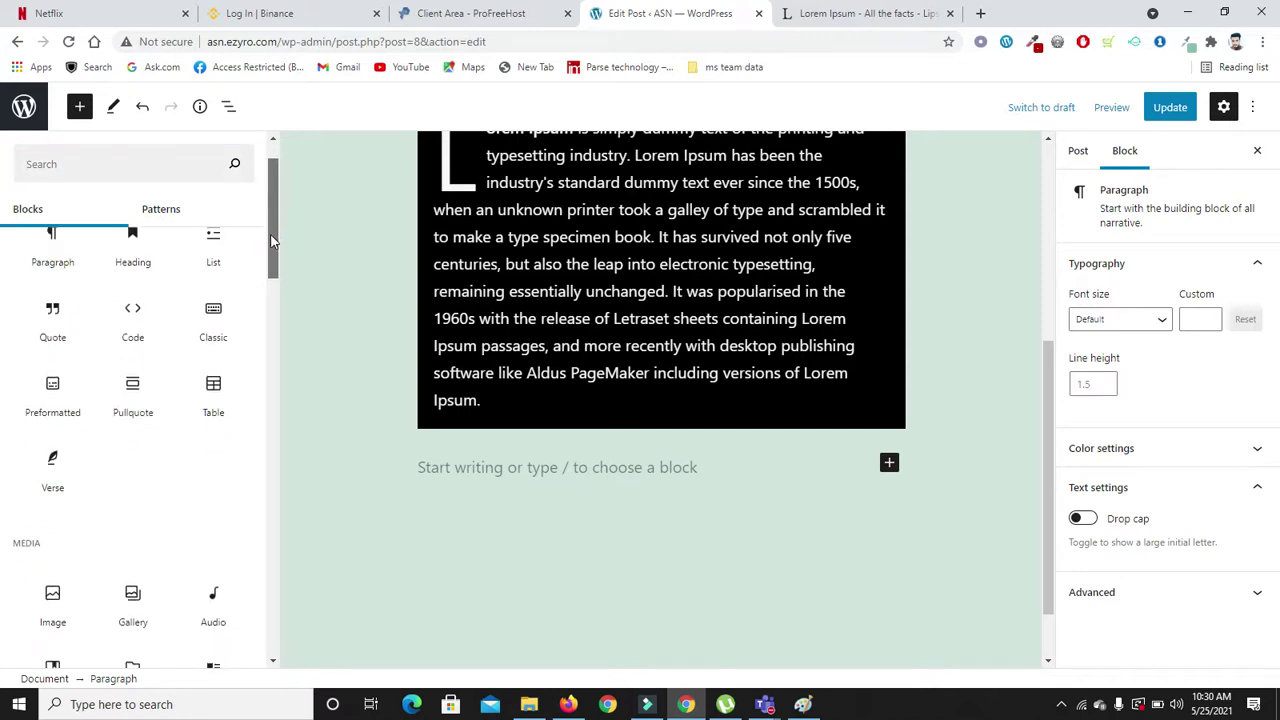
pyautogui.click(213, 388)
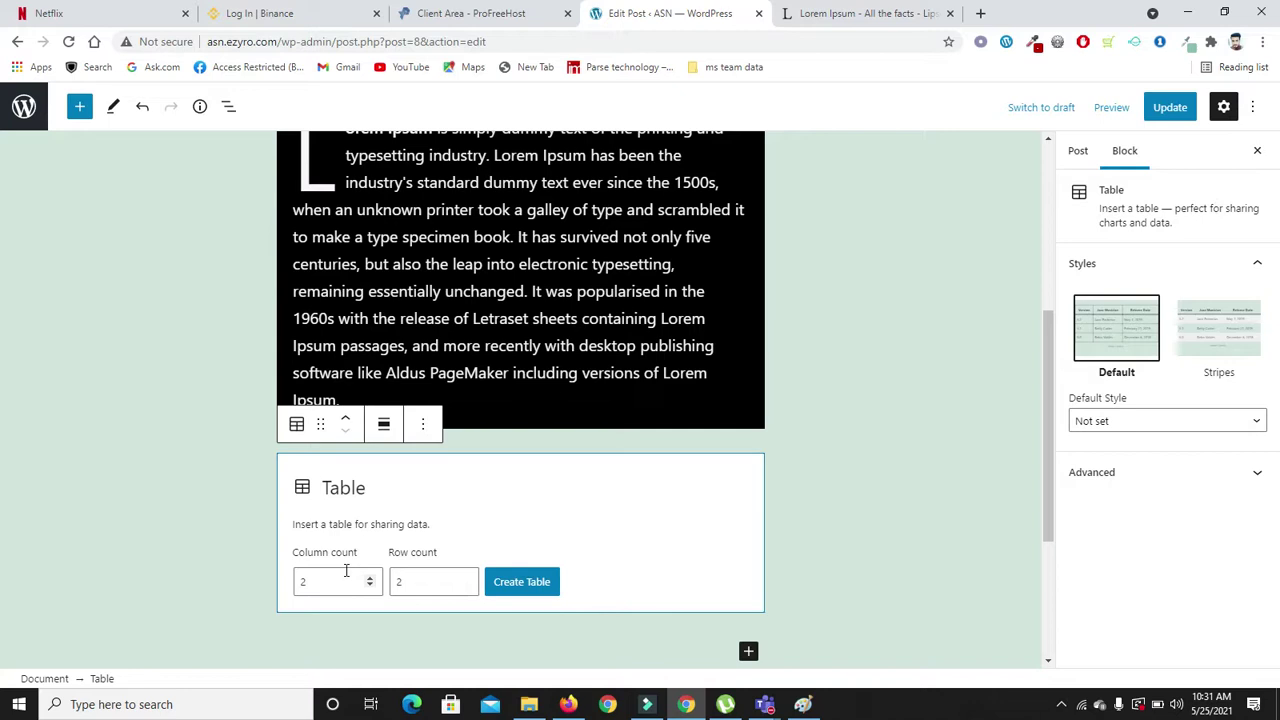
# Create the table with 5 columns and 3 rows
pyautogui.click(467, 578)
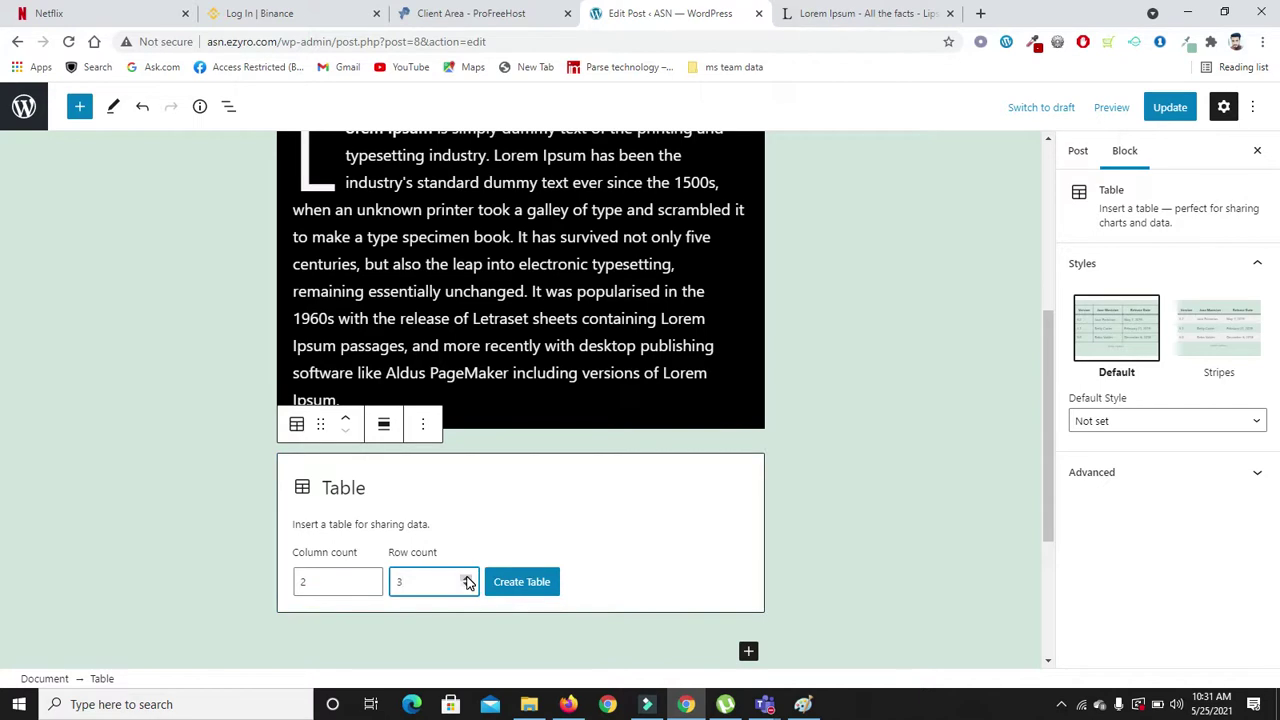
pyautogui.click(369, 578)
pyautogui.click(369, 578)
pyautogui.click(369, 578)
pyautogui.click(501, 582)
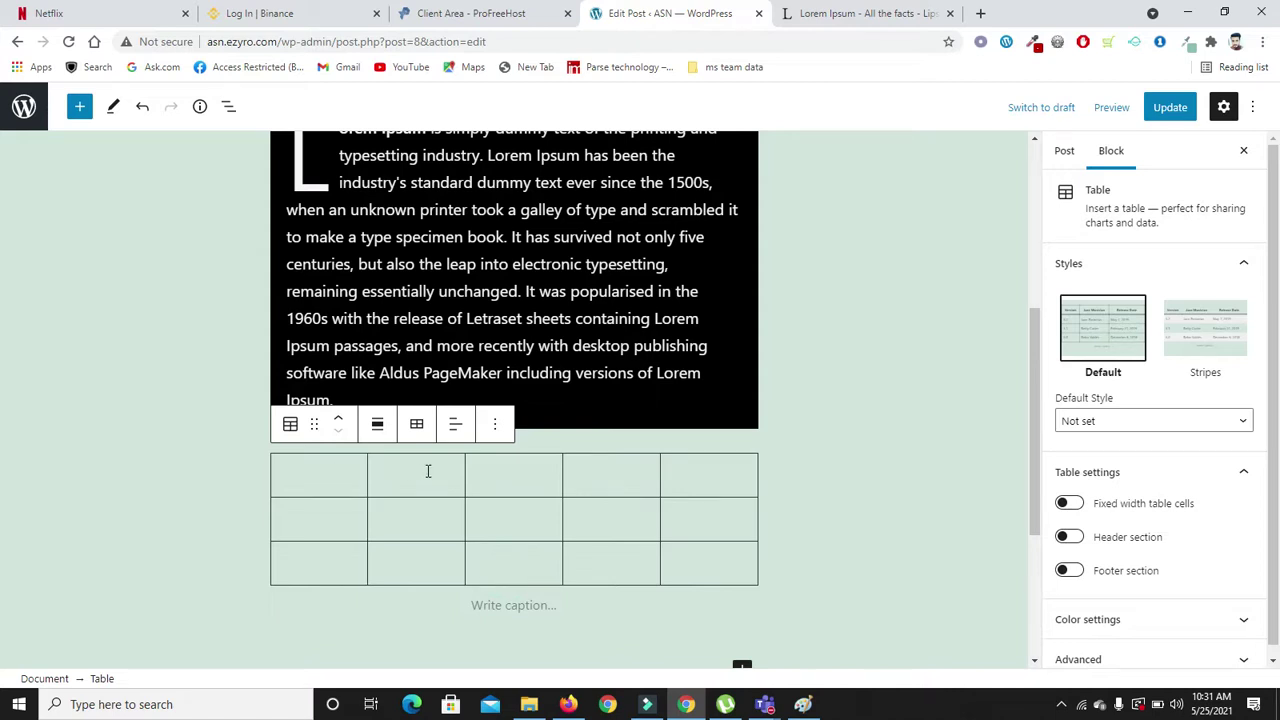
# Type Roll no, Name and F-Nmae into the first three cells of row one
pyautogui.click(302, 475)
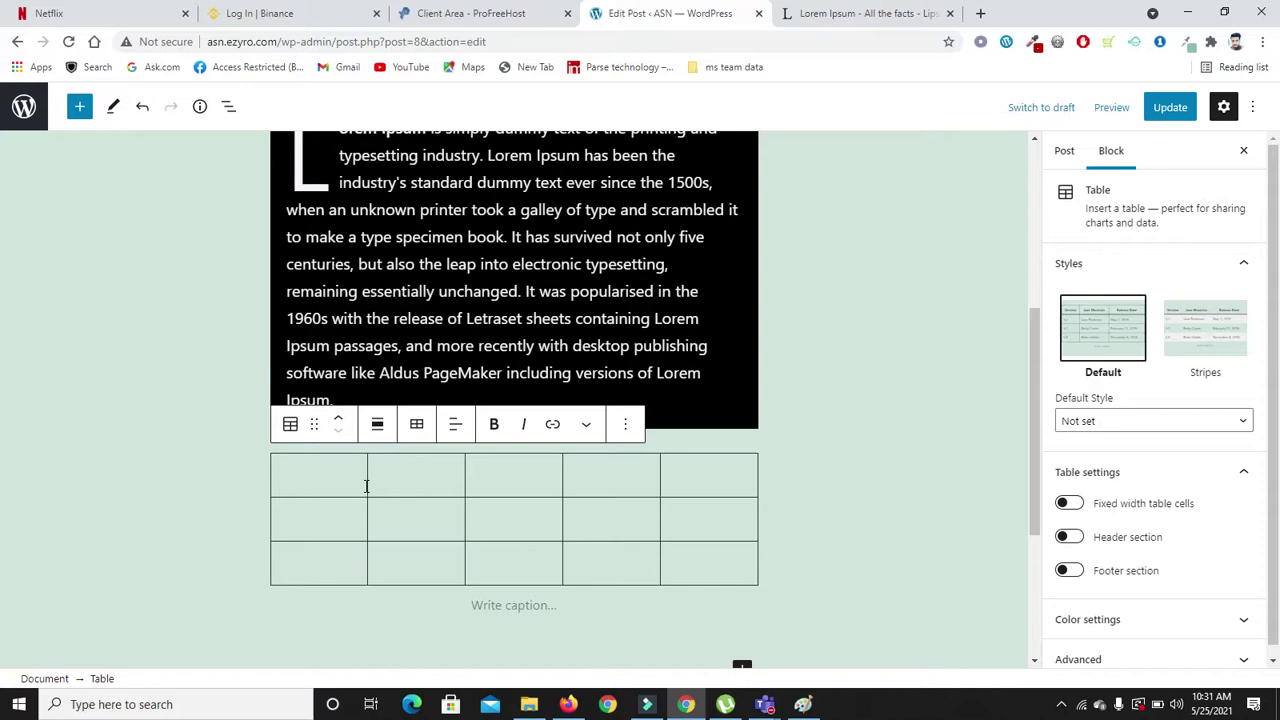
pyautogui.write('nam')
pyautogui.press('BackSpace')
pyautogui.press('BackSpace')
pyautogui.press('BackSpace')
pyautogui.write('Roll no')
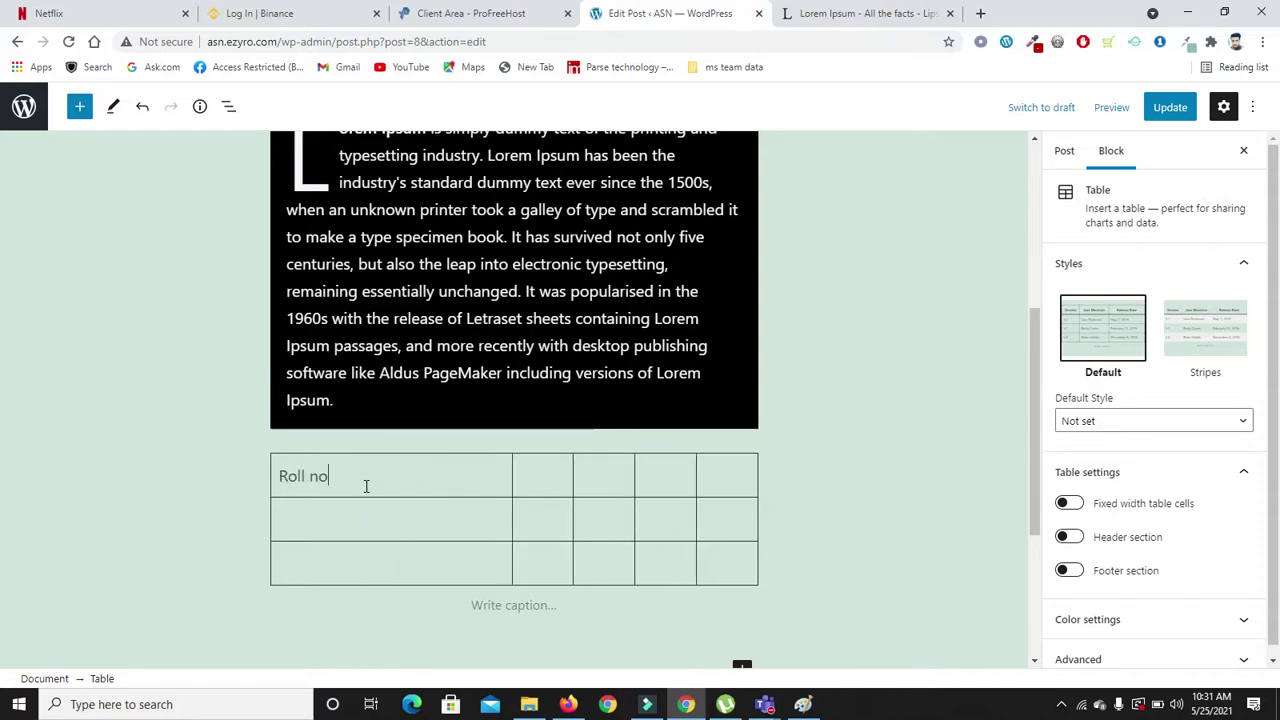
pyautogui.click(563, 474)
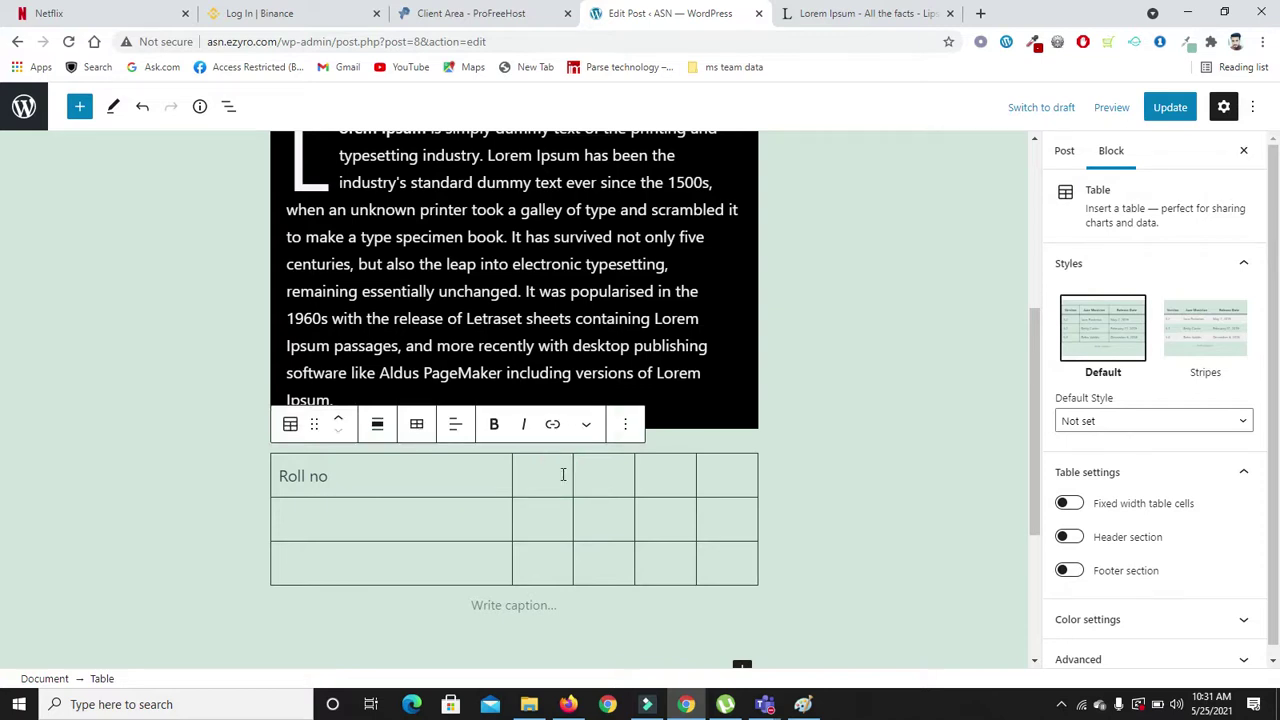
pyautogui.write('Name')
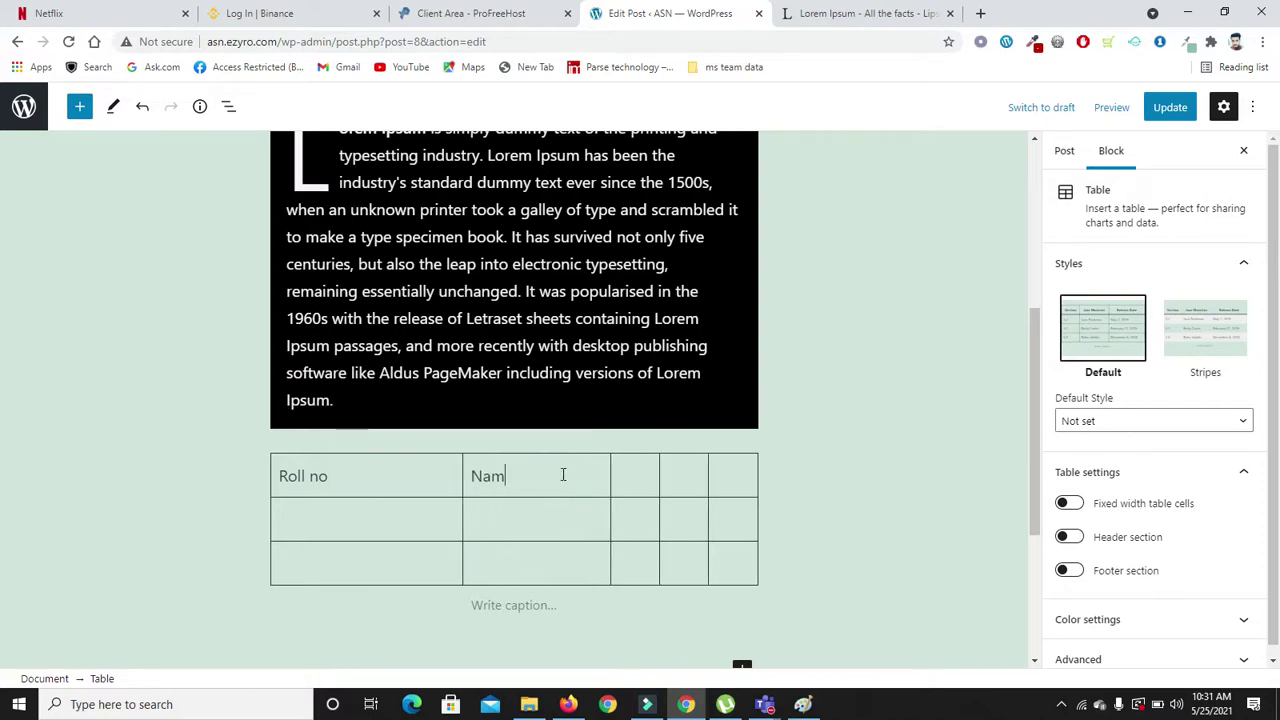
pyautogui.click(636, 478)
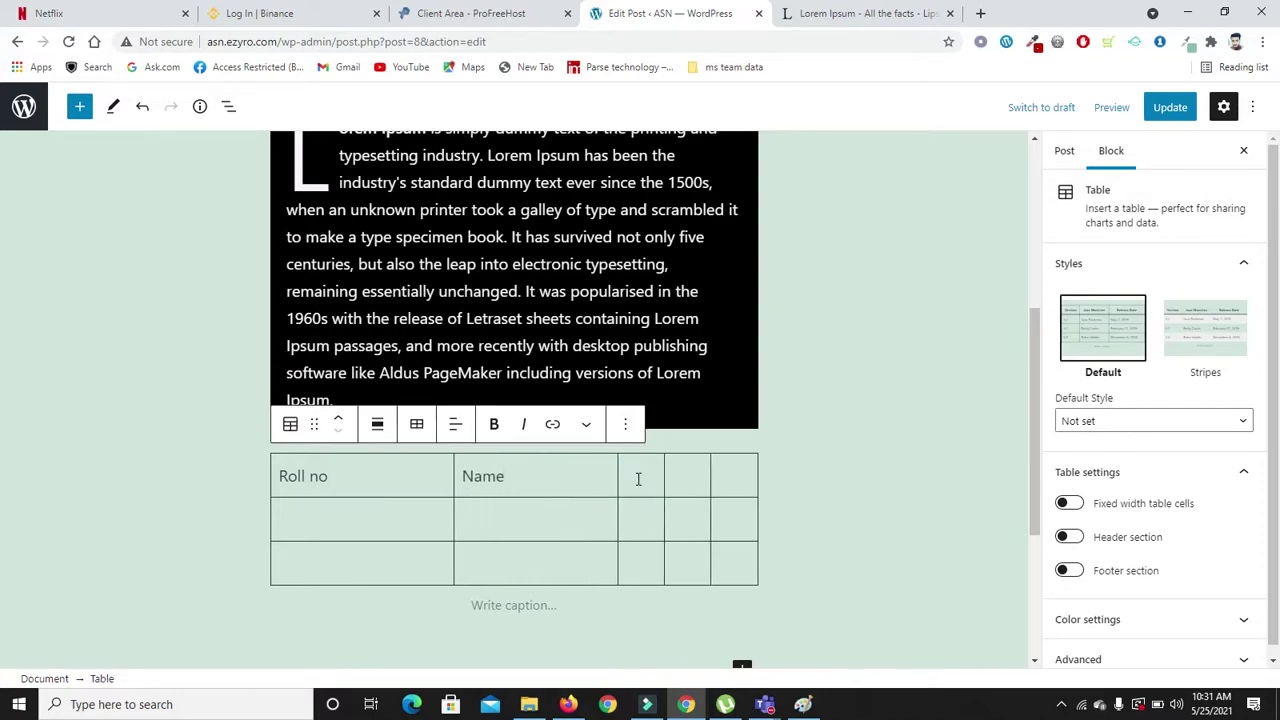
pyautogui.write('F-Nmae')
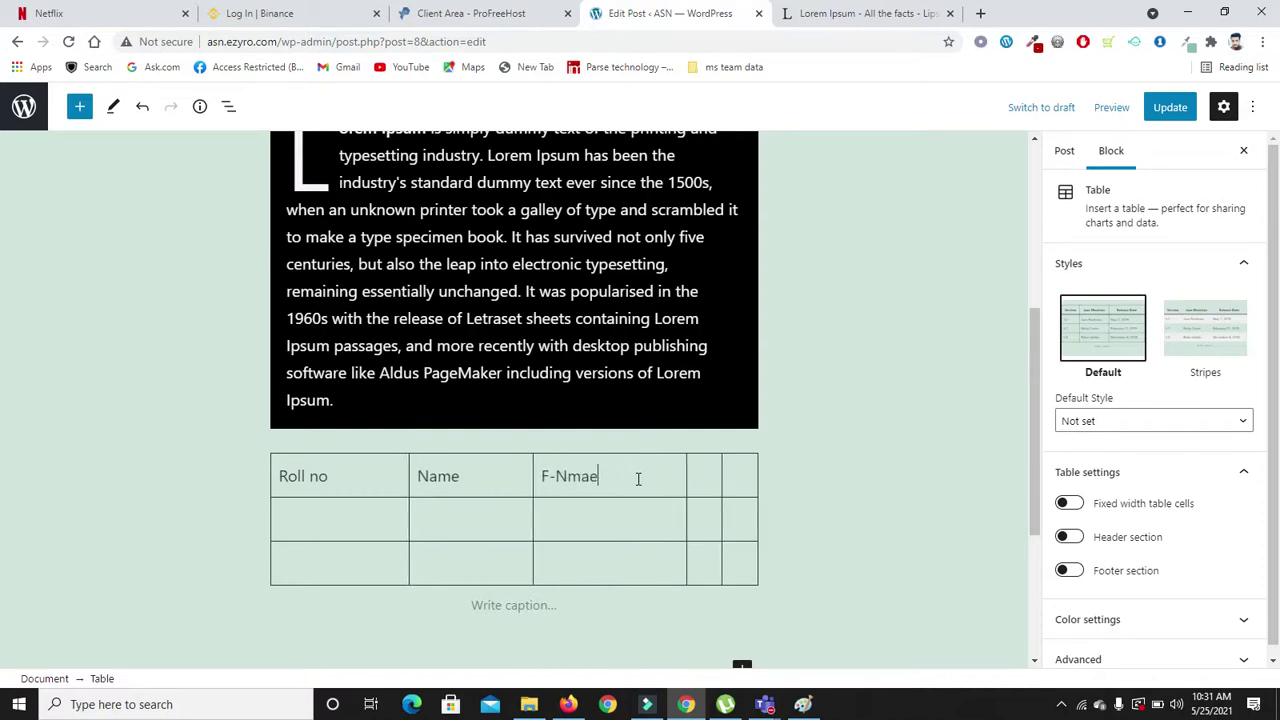
# Enter Grade and Age in the fourth and fifth cells of the first row
pyautogui.click(690, 477)
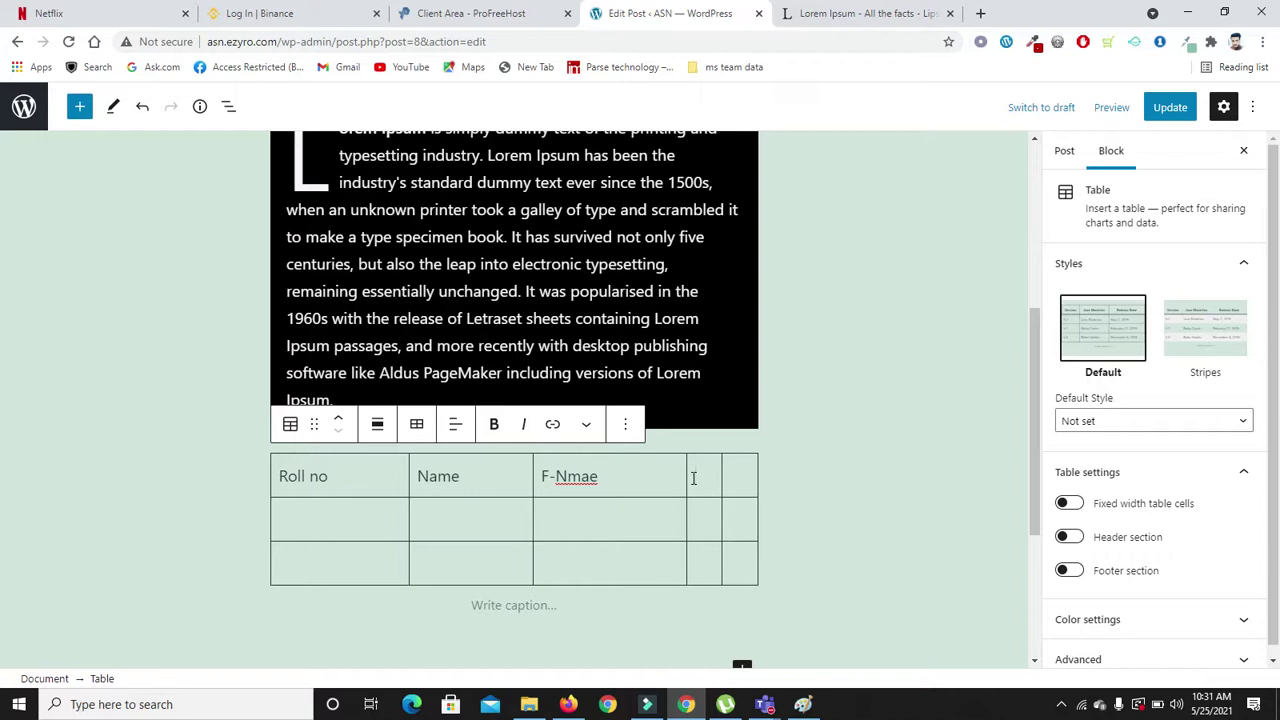
pyautogui.write('Grade')
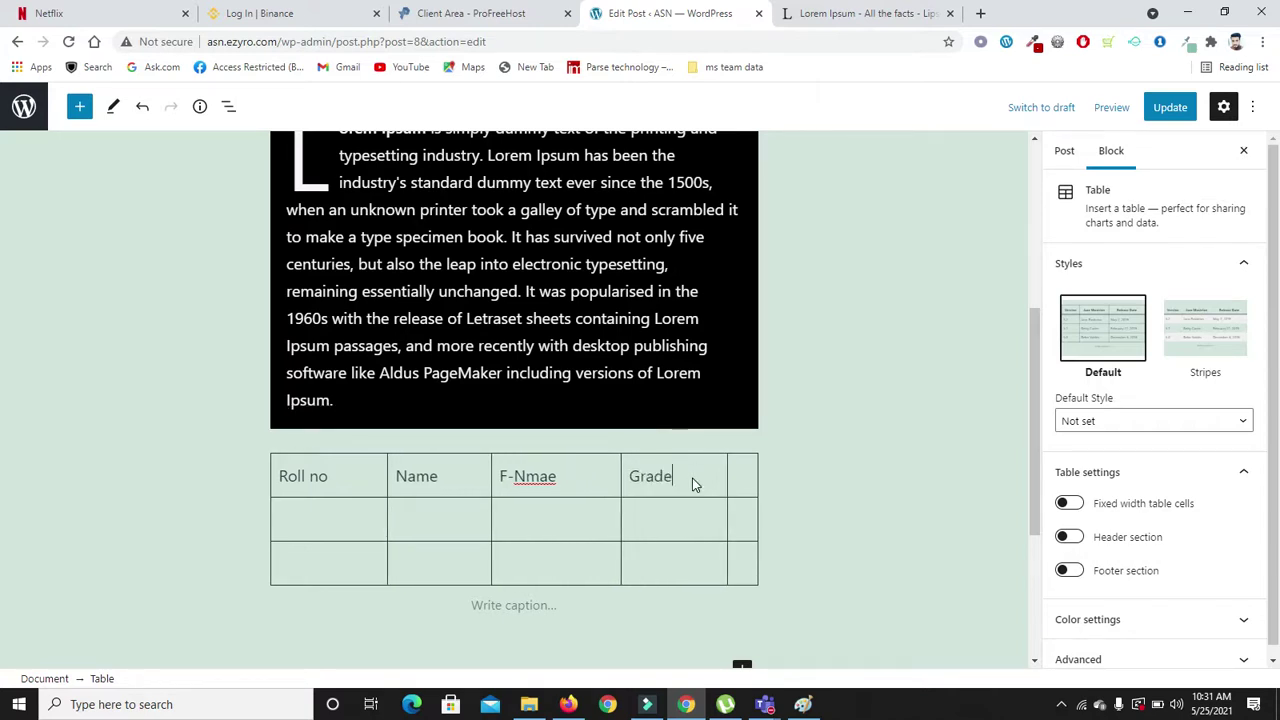
pyautogui.press('Tab')
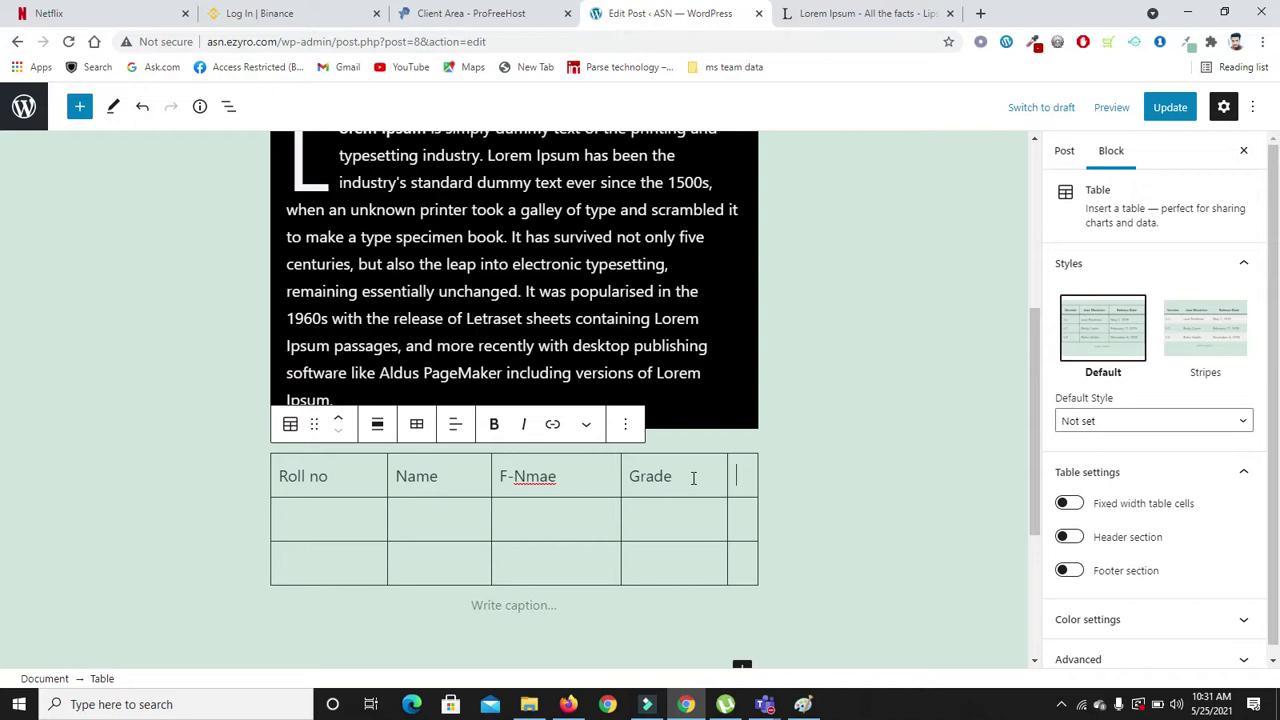
pyautogui.write('age')
pyautogui.click(703, 476)
pyautogui.press('BackSpace')
pyautogui.write('Age')
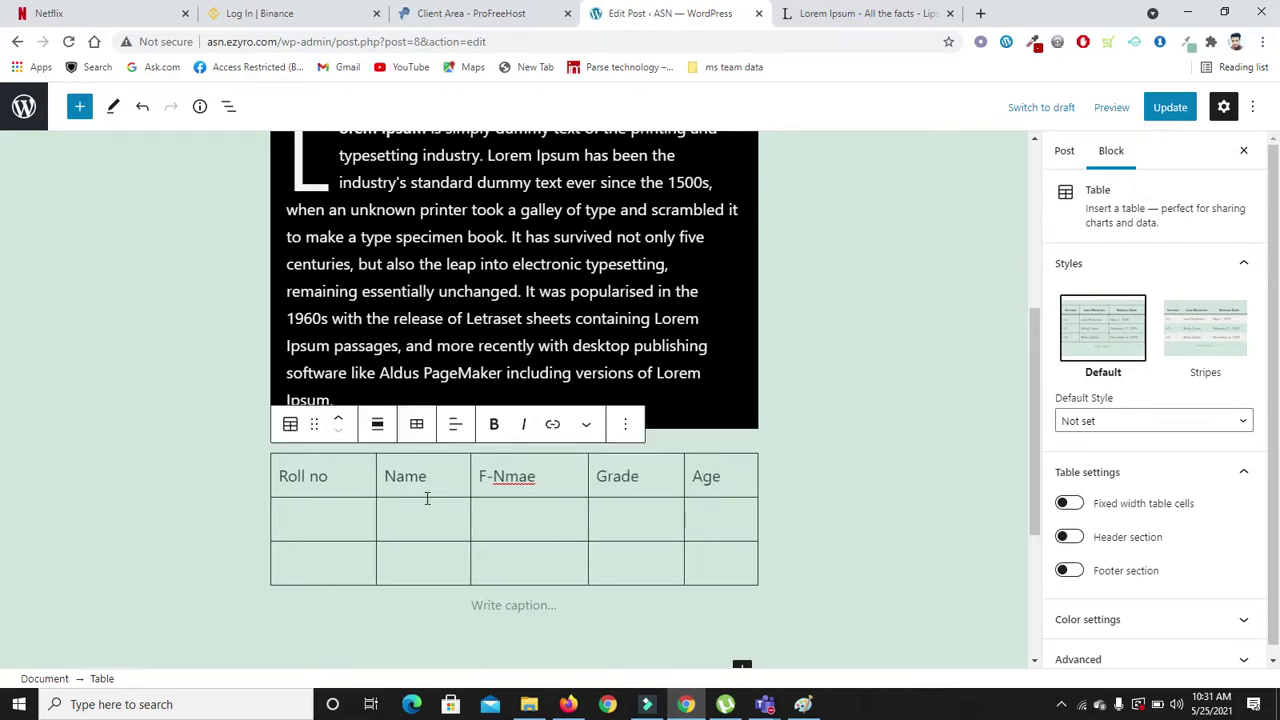
pyautogui.click(327, 521)
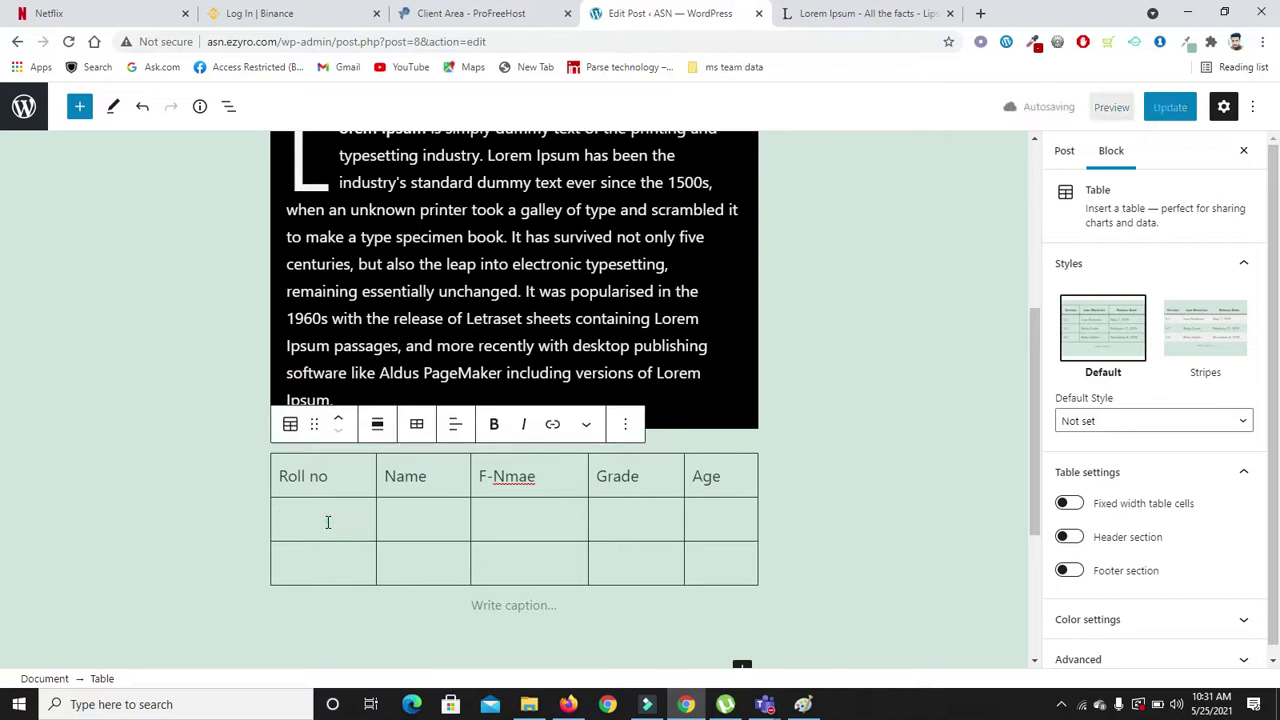
# Enter roll numbers 1 and 2, then fill row one's name, gct, grade 239 and age
pyautogui.write('1')
pyautogui.click(326, 566)
pyautogui.write('2')
pyautogui.click(417, 515)
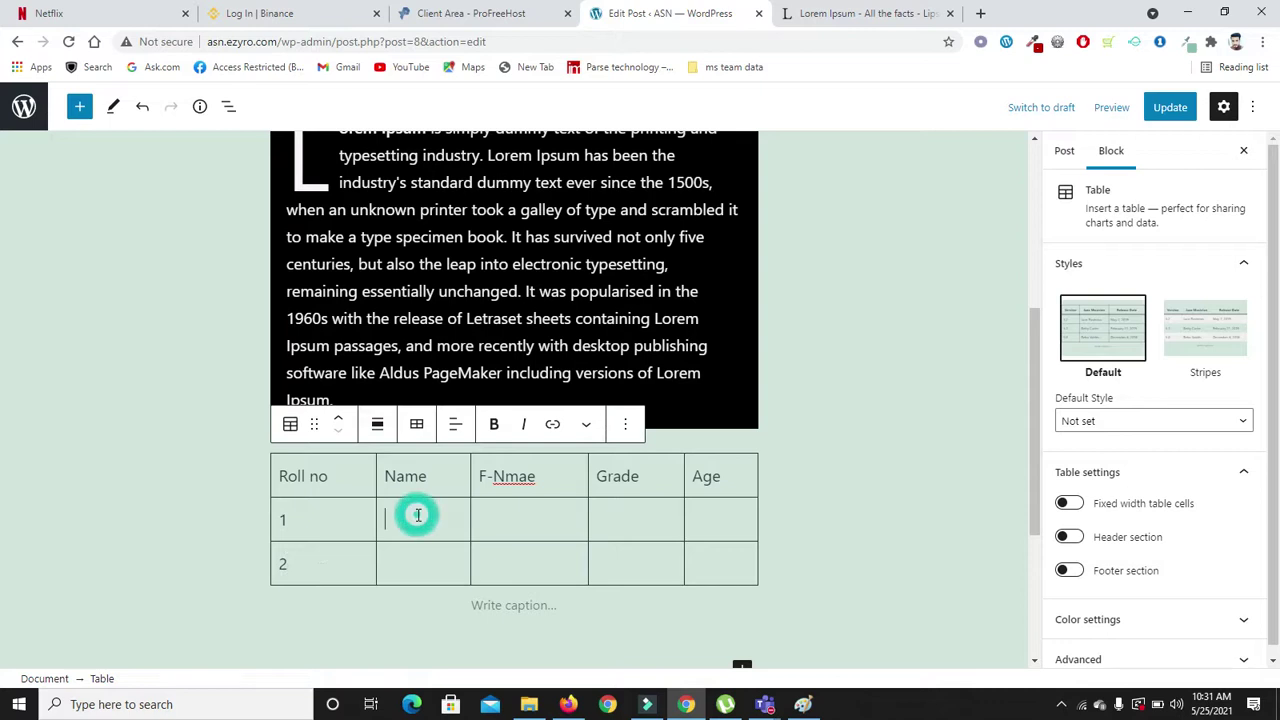
pyautogui.write('ahmad')
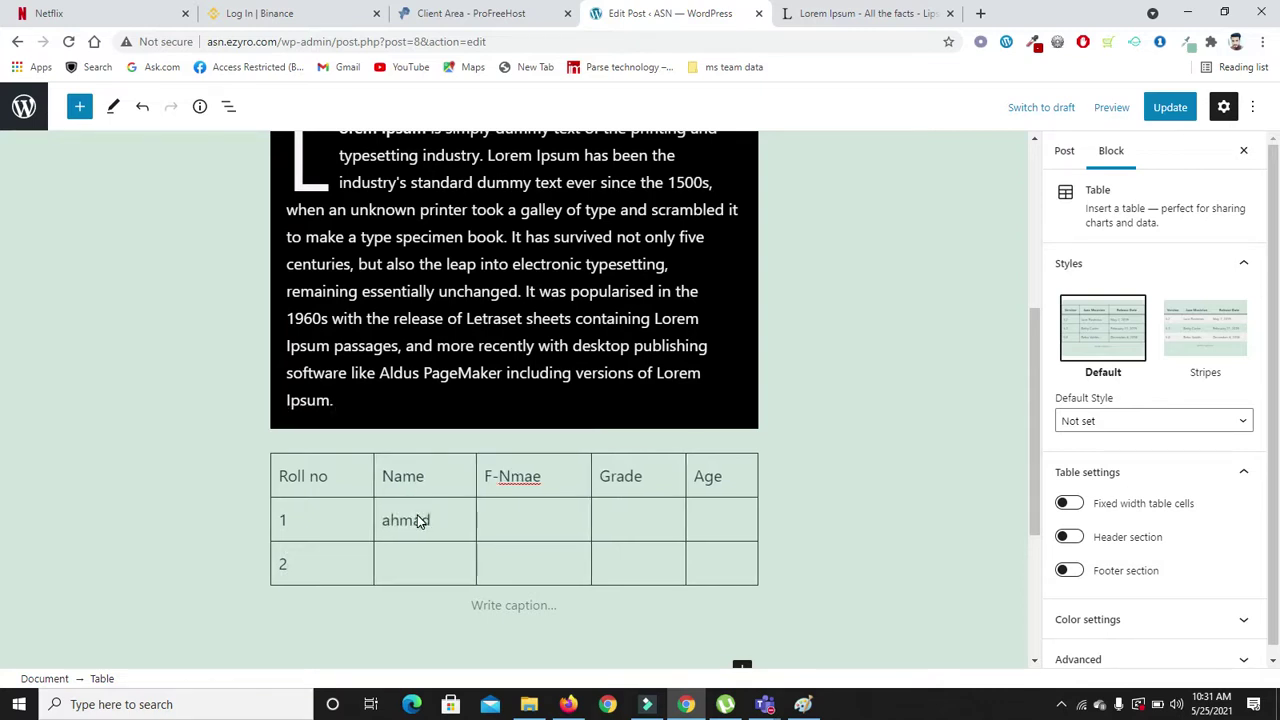
pyautogui.press('Tab')
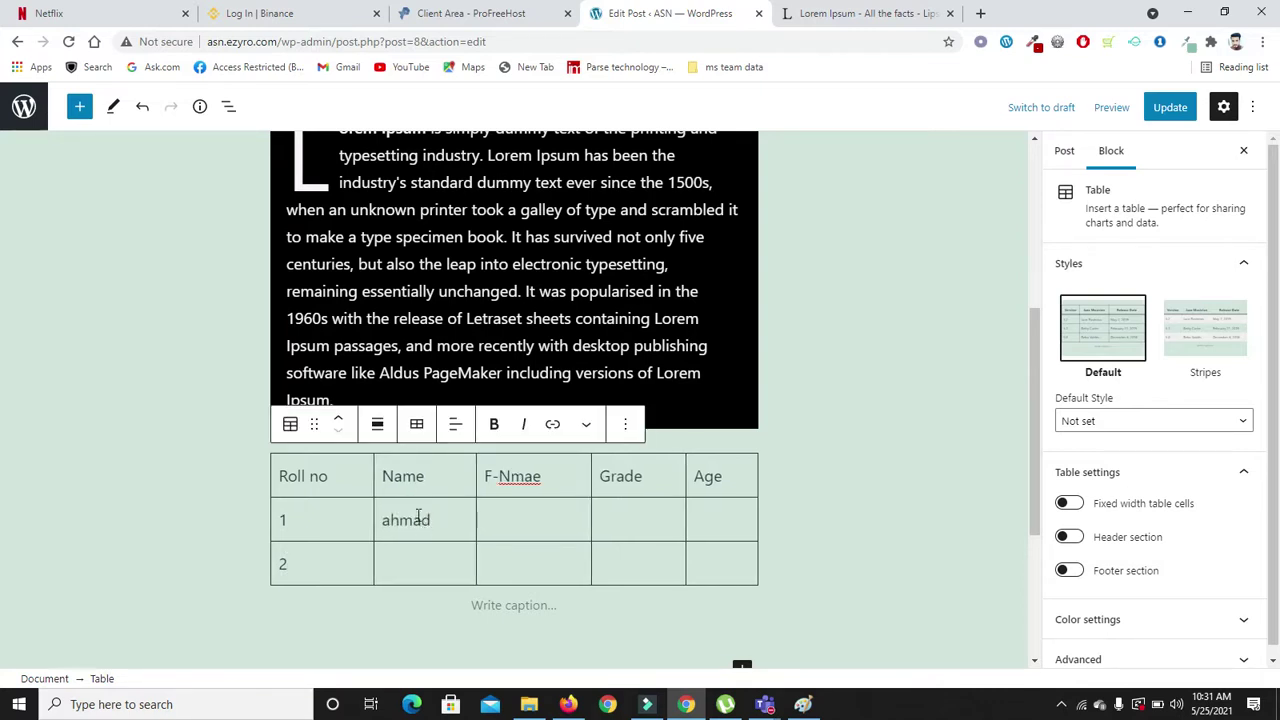
pyautogui.write('gct')
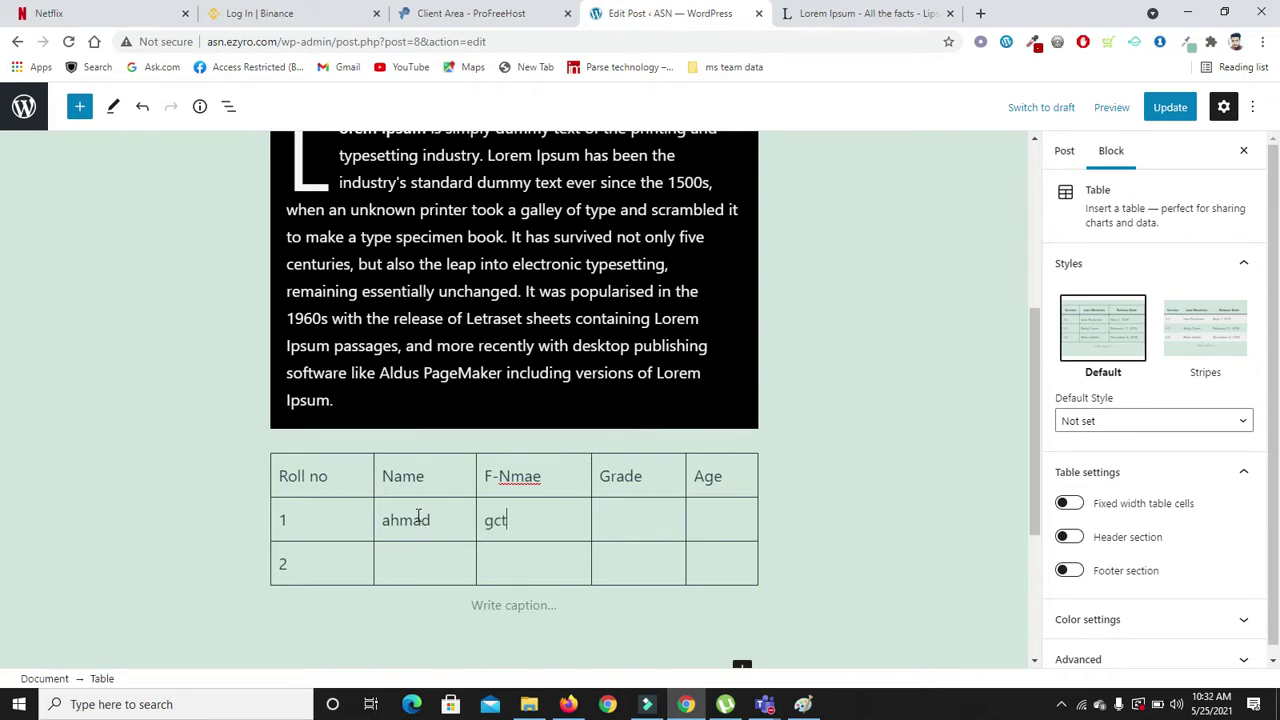
pyautogui.press('Tab')
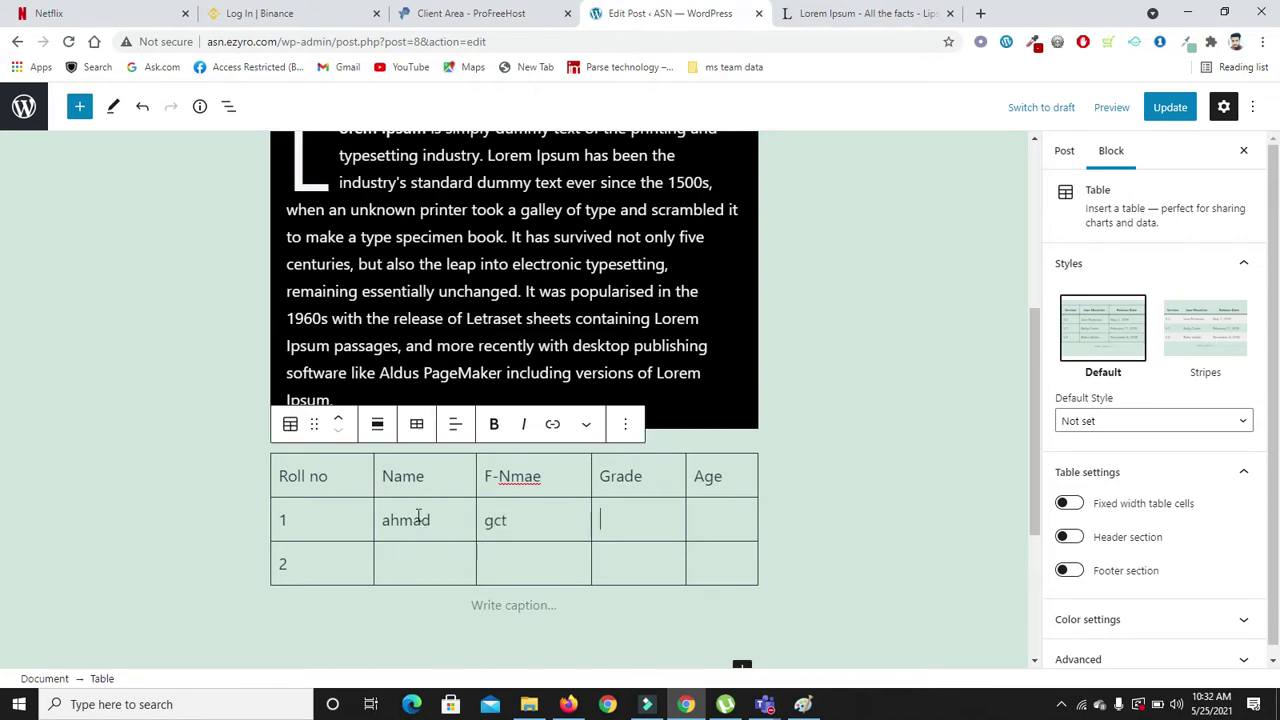
pyautogui.write('239')
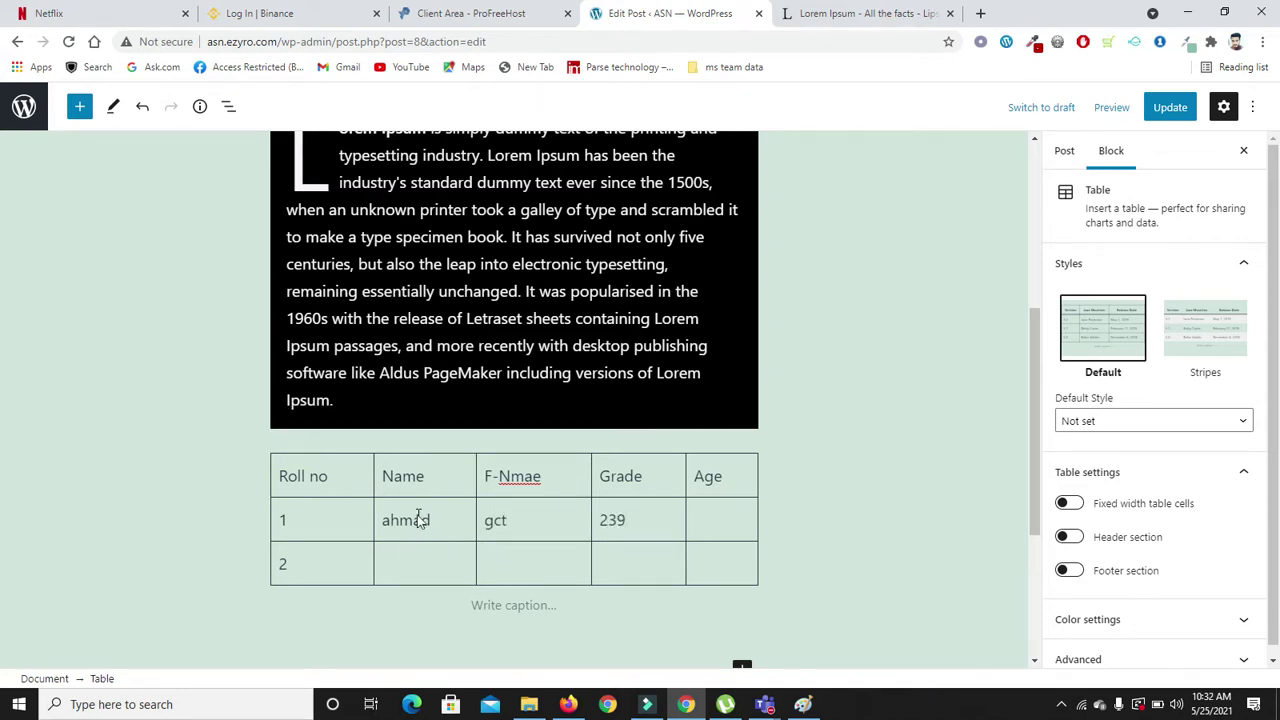
pyautogui.press('Tab')
pyautogui.write('129')
# Fill row two with a student name, gct, grade 233 and age 25
pyautogui.press('Tab')
pyautogui.click(391, 510)
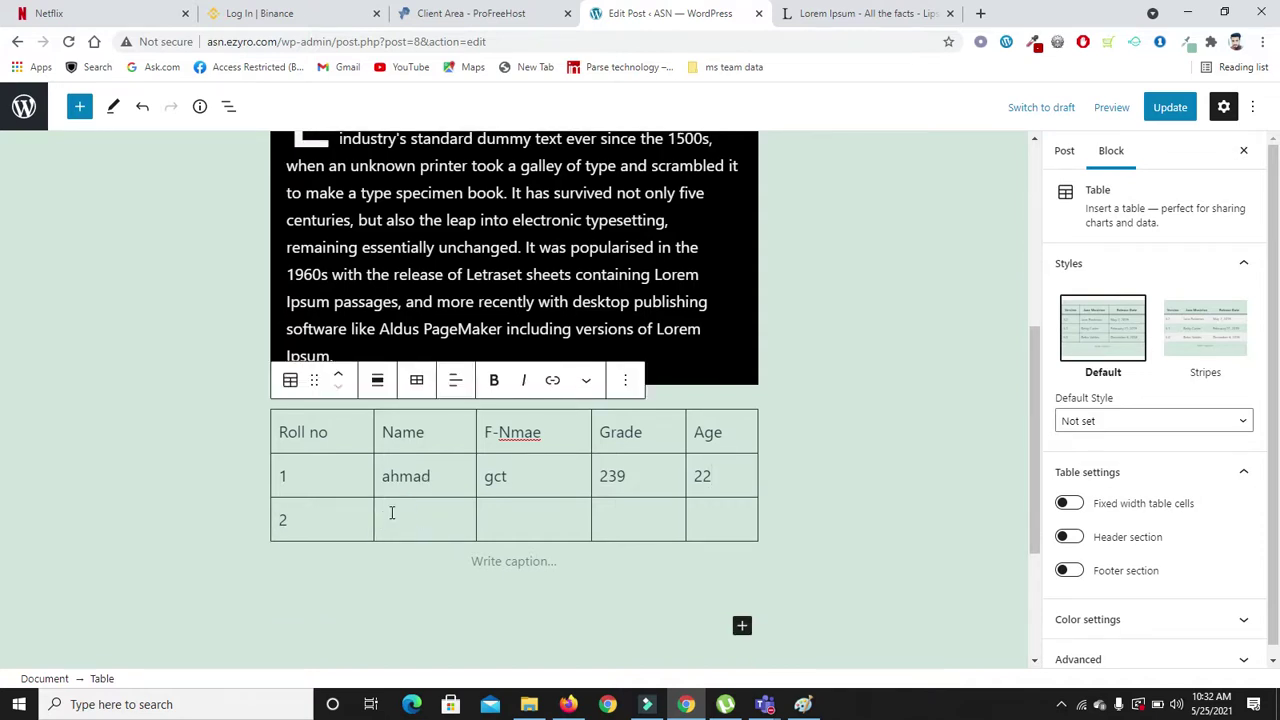
pyautogui.write('ah')
pyautogui.press('Tab')
pyautogui.write('gct')
pyautogui.press('Tab')
pyautogui.write('233')
pyautogui.press('Tab')
pyautogui.write('25')
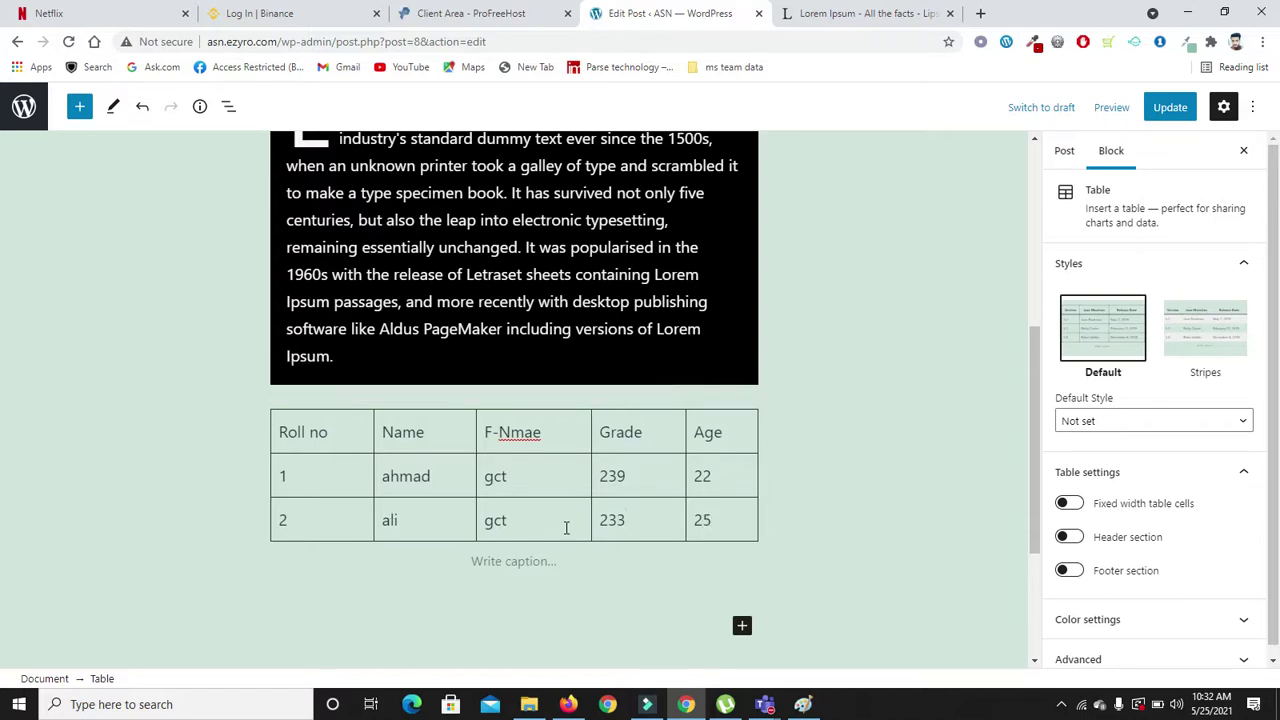
pyautogui.click(810, 497)
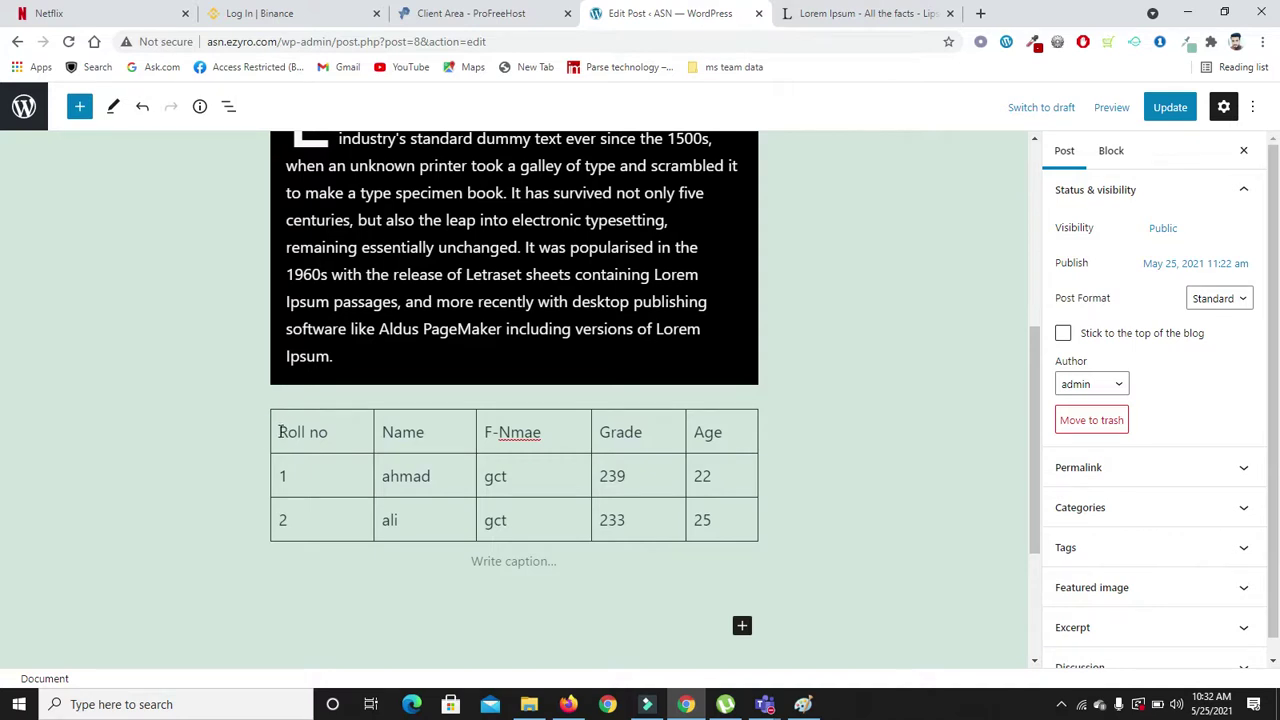
pyautogui.moveTo(280, 431); pyautogui.dragTo(360, 434)
pyautogui.moveTo(686, 437); pyautogui.dragTo(751, 434)
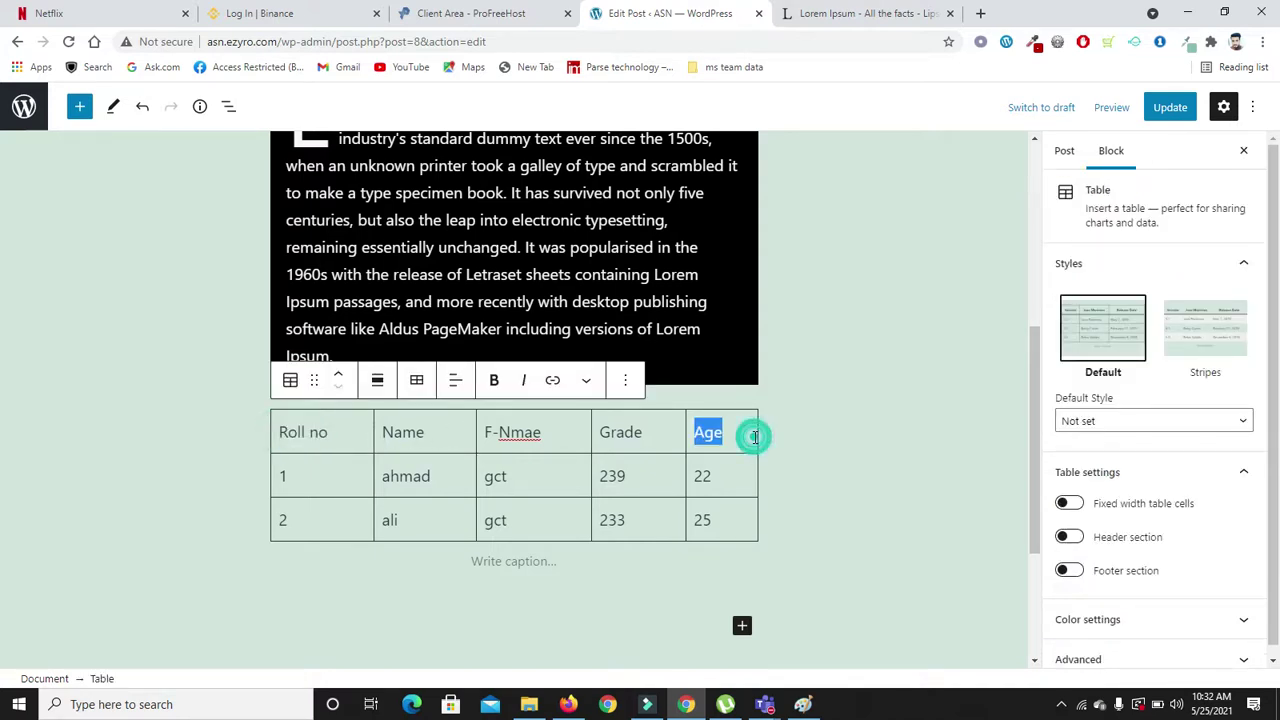
pyautogui.click(416, 388)
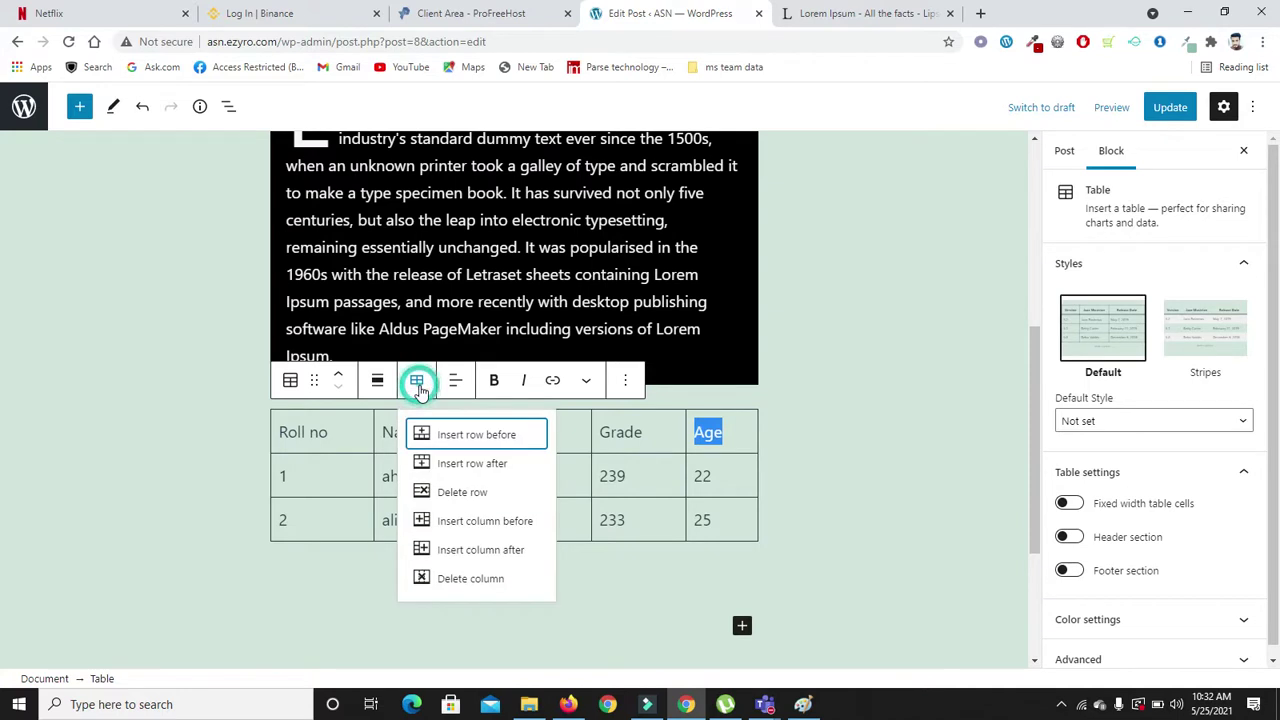
pyautogui.click(465, 437)
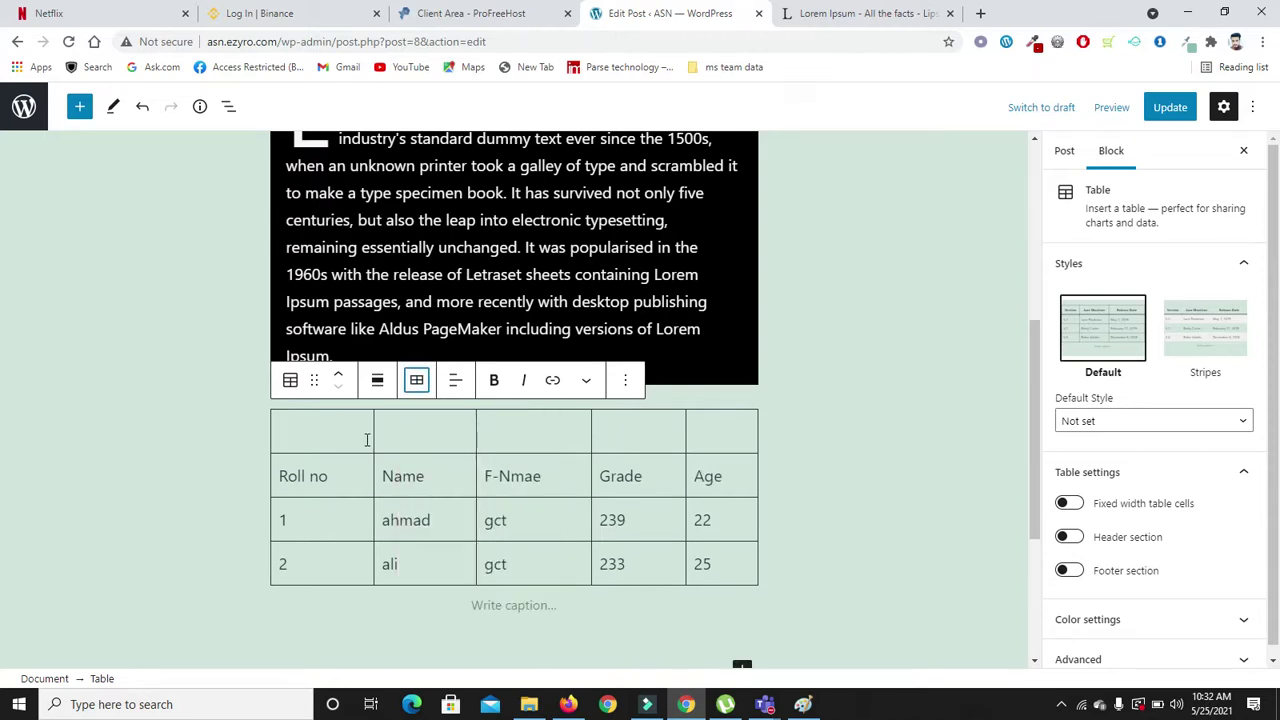
pyautogui.hotkey('ctrl', 'z')
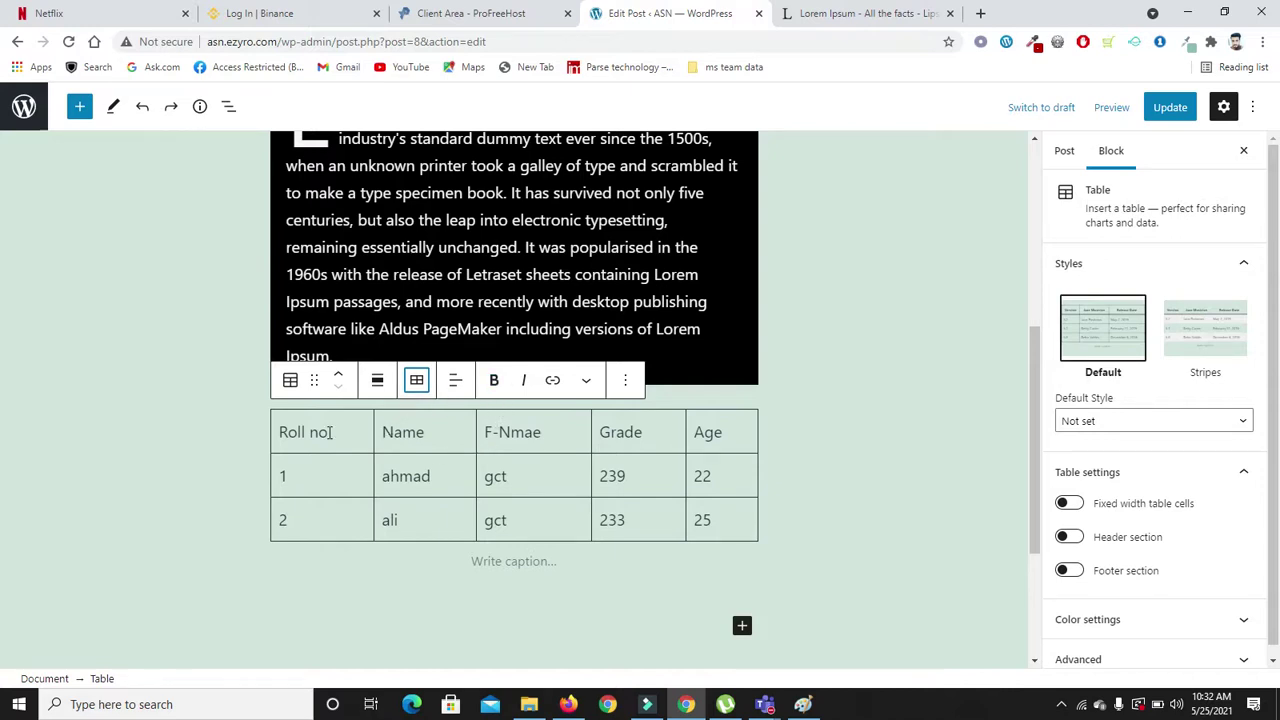
pyautogui.moveTo(281, 431); pyautogui.dragTo(328, 431)
pyautogui.click(290, 380)
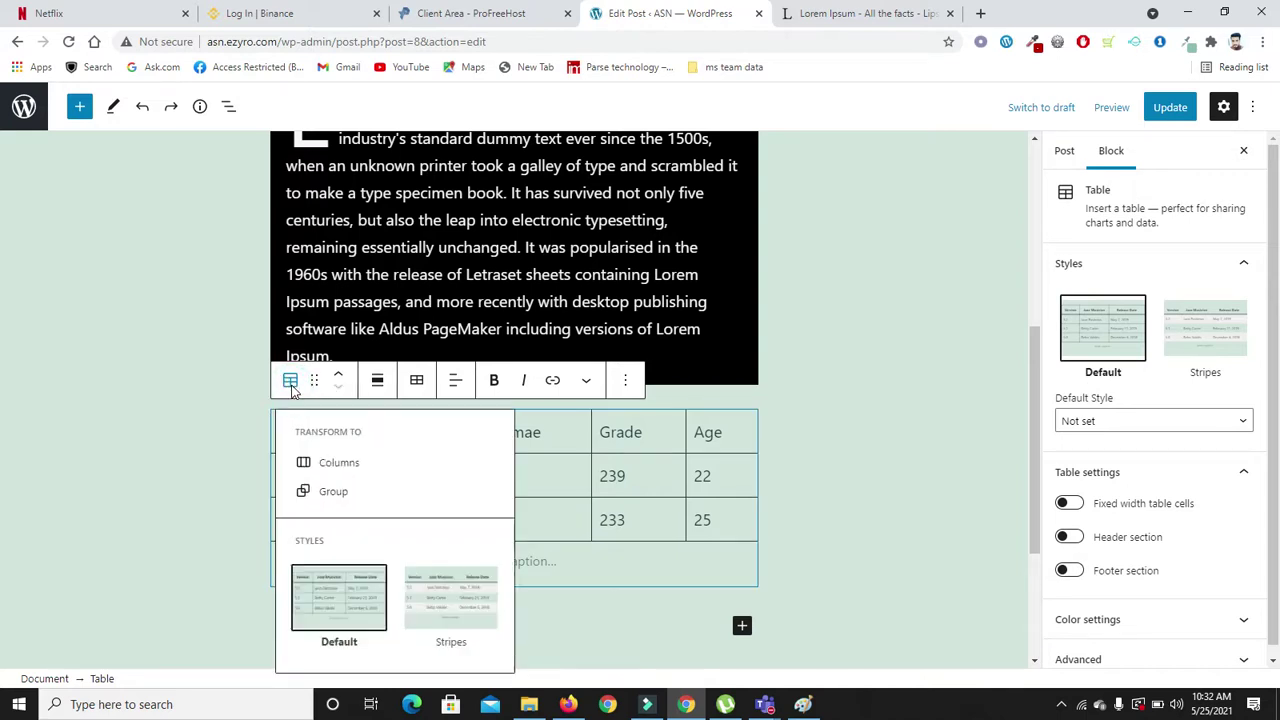
pyautogui.moveTo(428, 586)
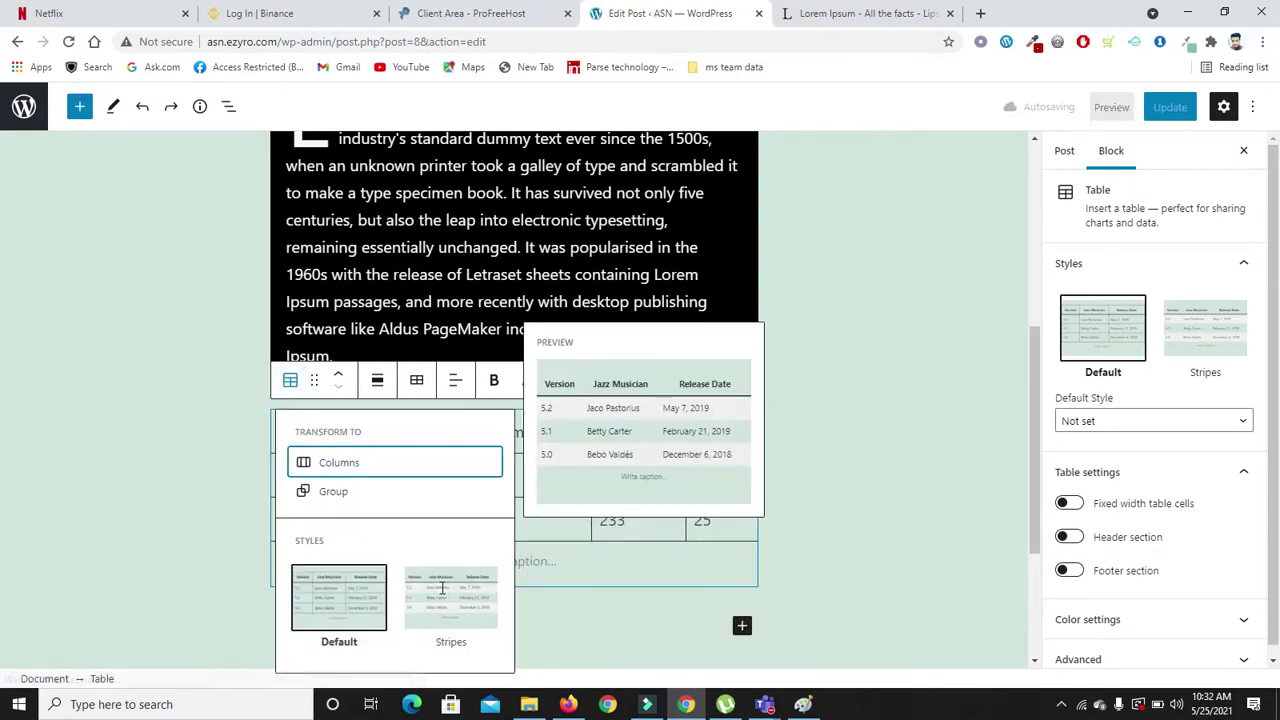
pyautogui.click(445, 601)
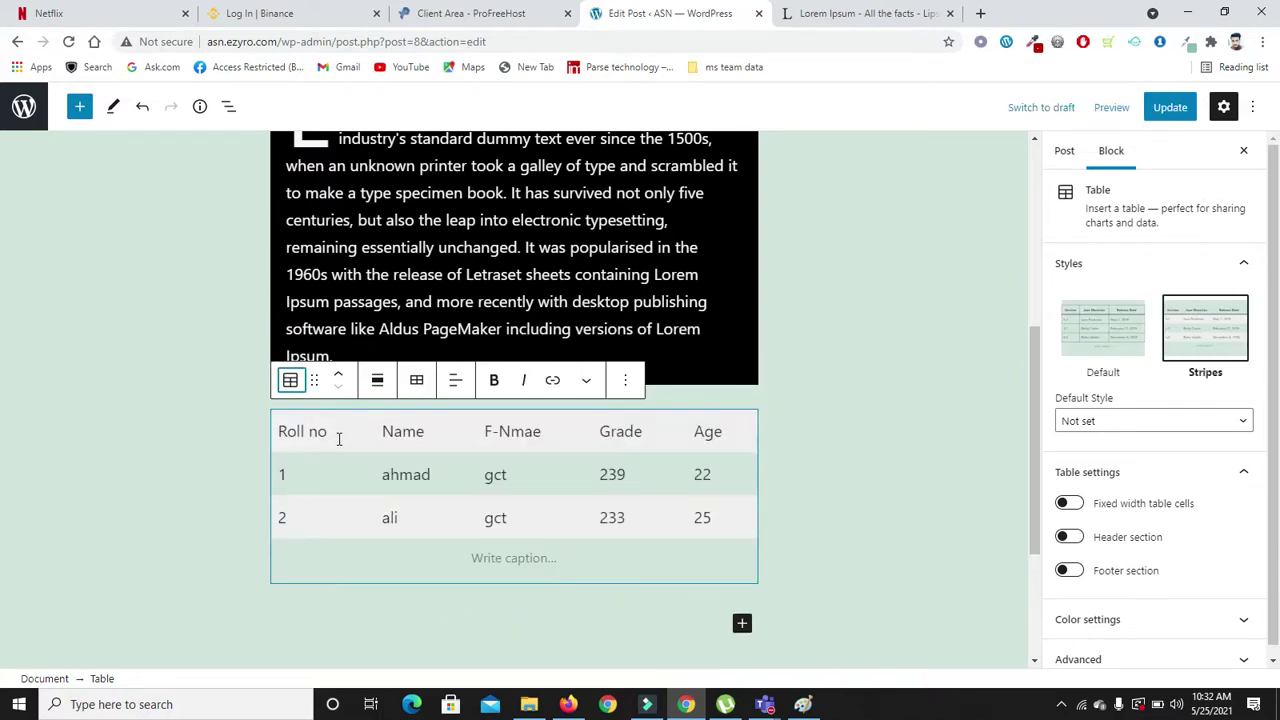
pyautogui.hotkey('ctrl', 'z')
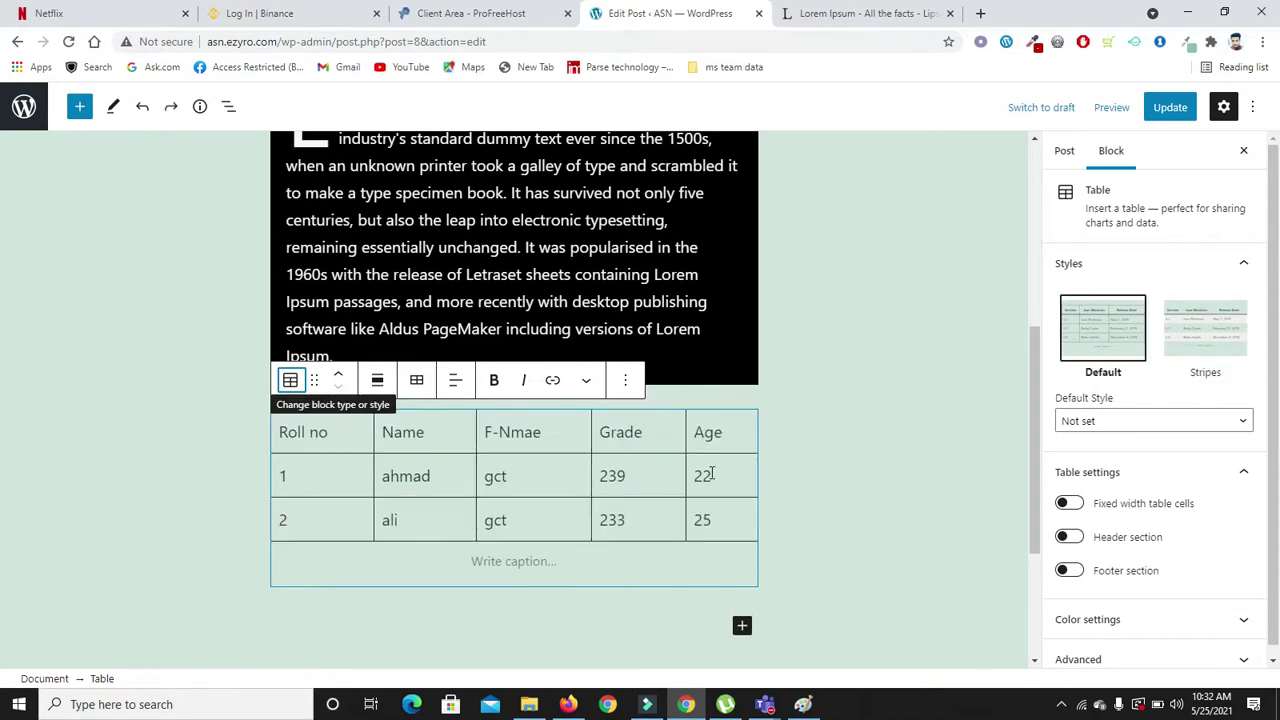
pyautogui.scroll(-1, 1230, 522)
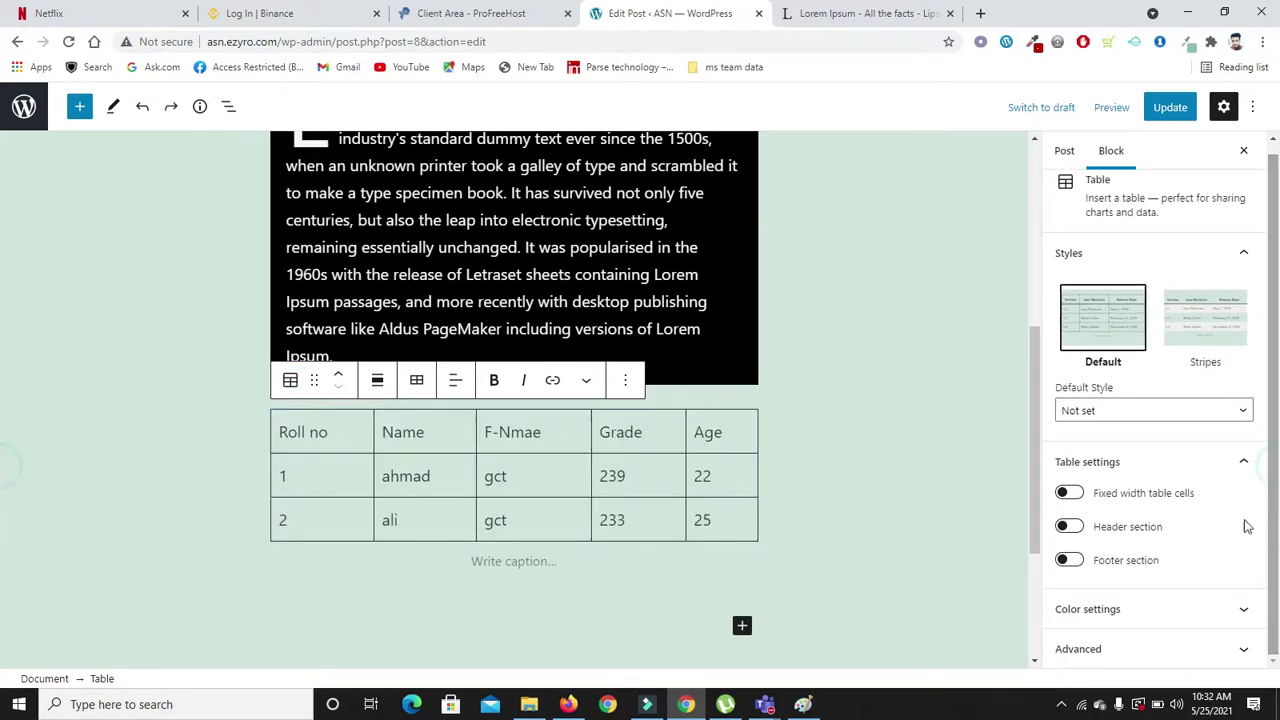
# Add a table header section and type Roll no, name and f-name into it
pyautogui.click(1078, 527)
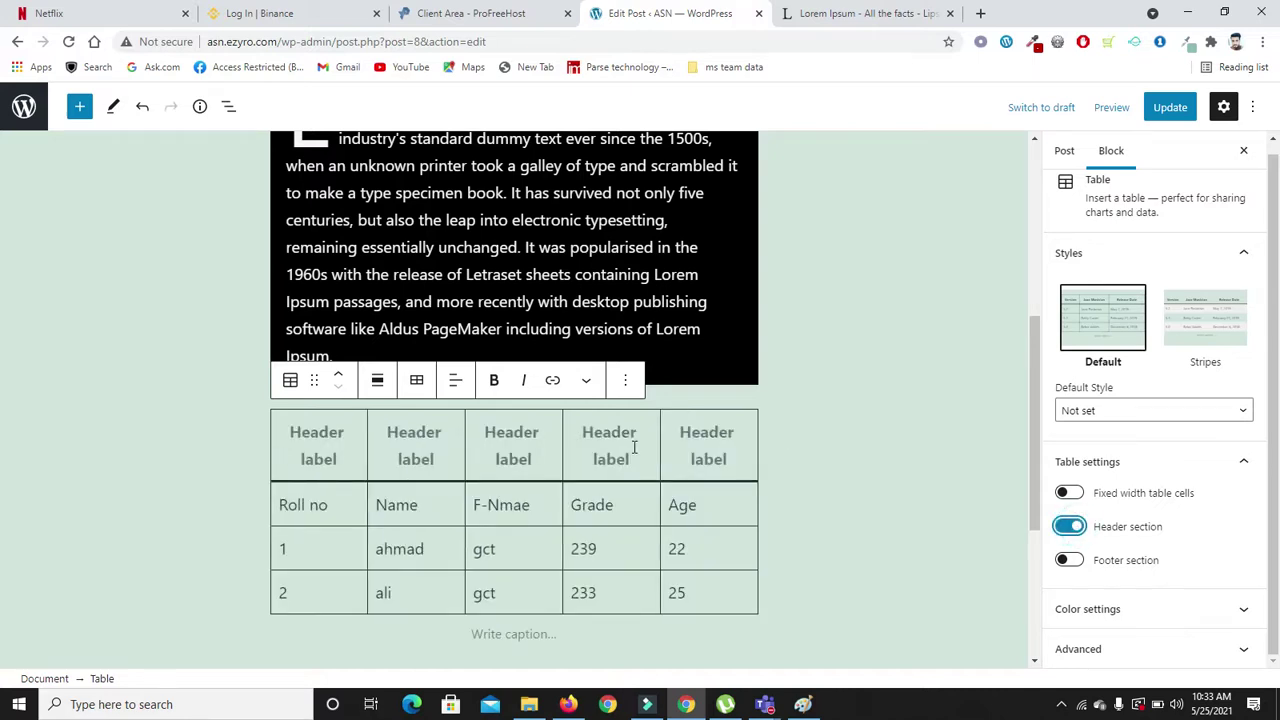
pyautogui.click(358, 447)
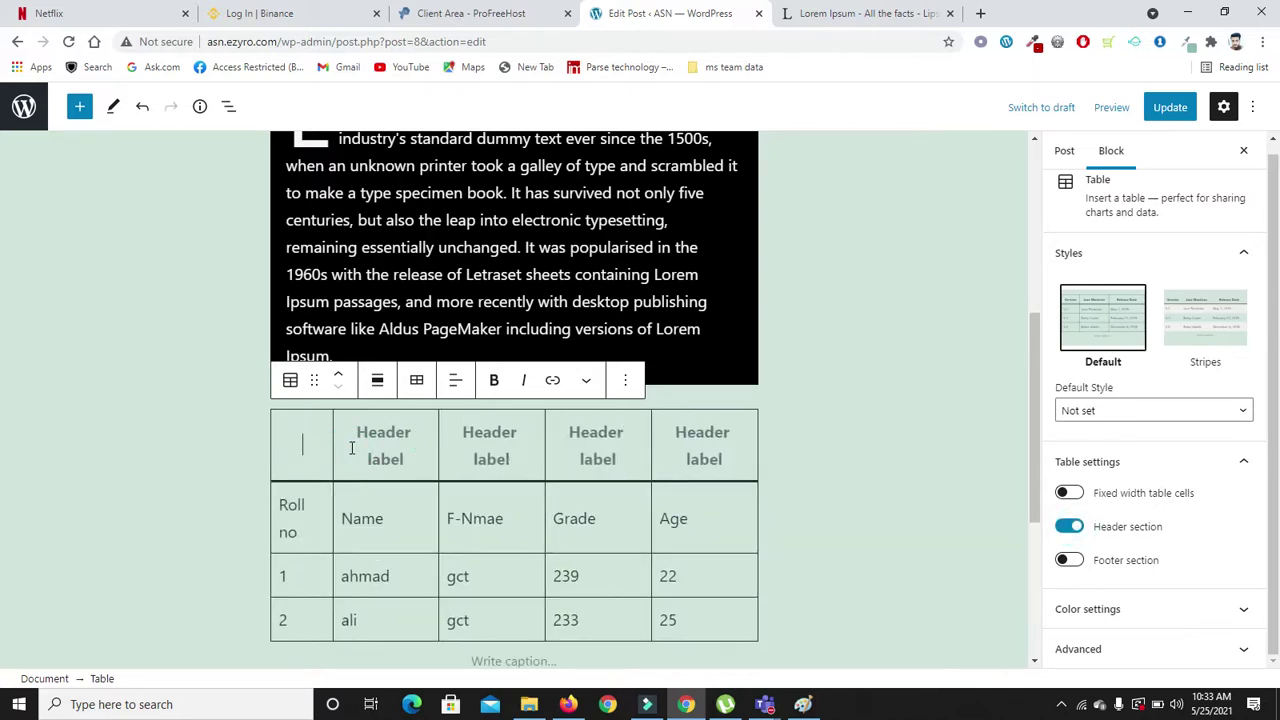
pyautogui.write('Roll no')
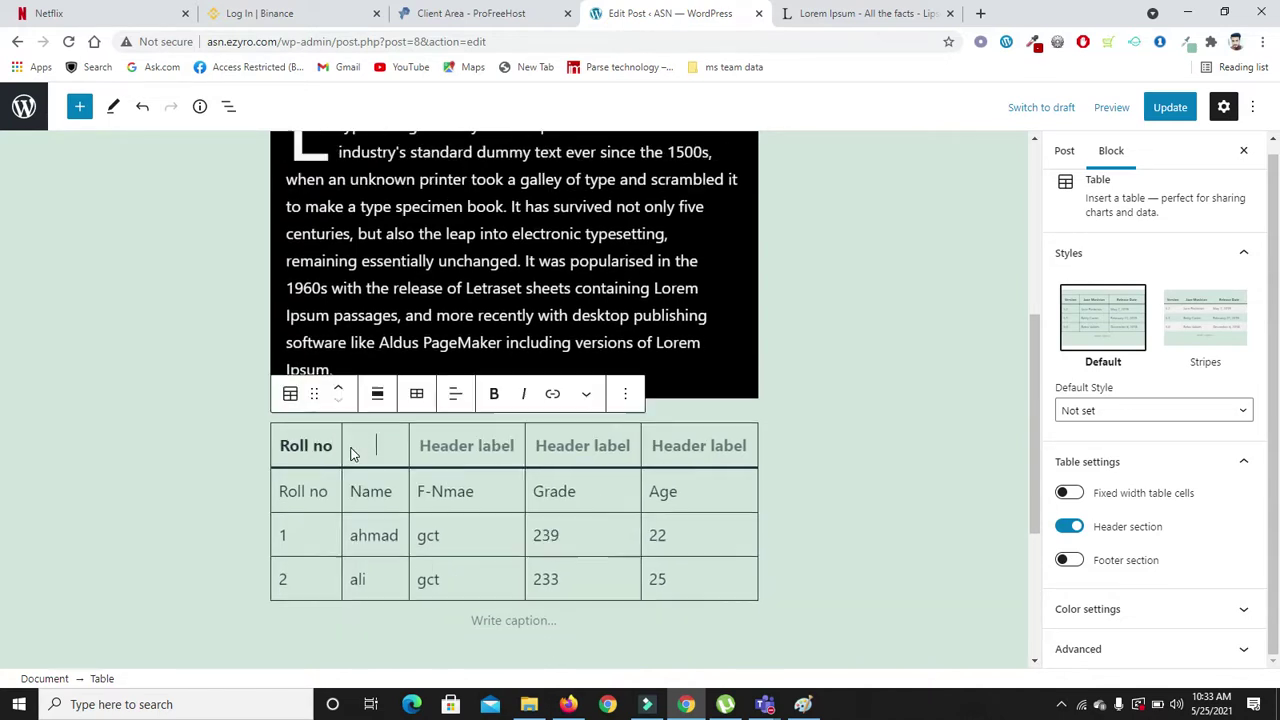
pyautogui.press('Tab')
pyautogui.write('name')
pyautogui.press('Tab')
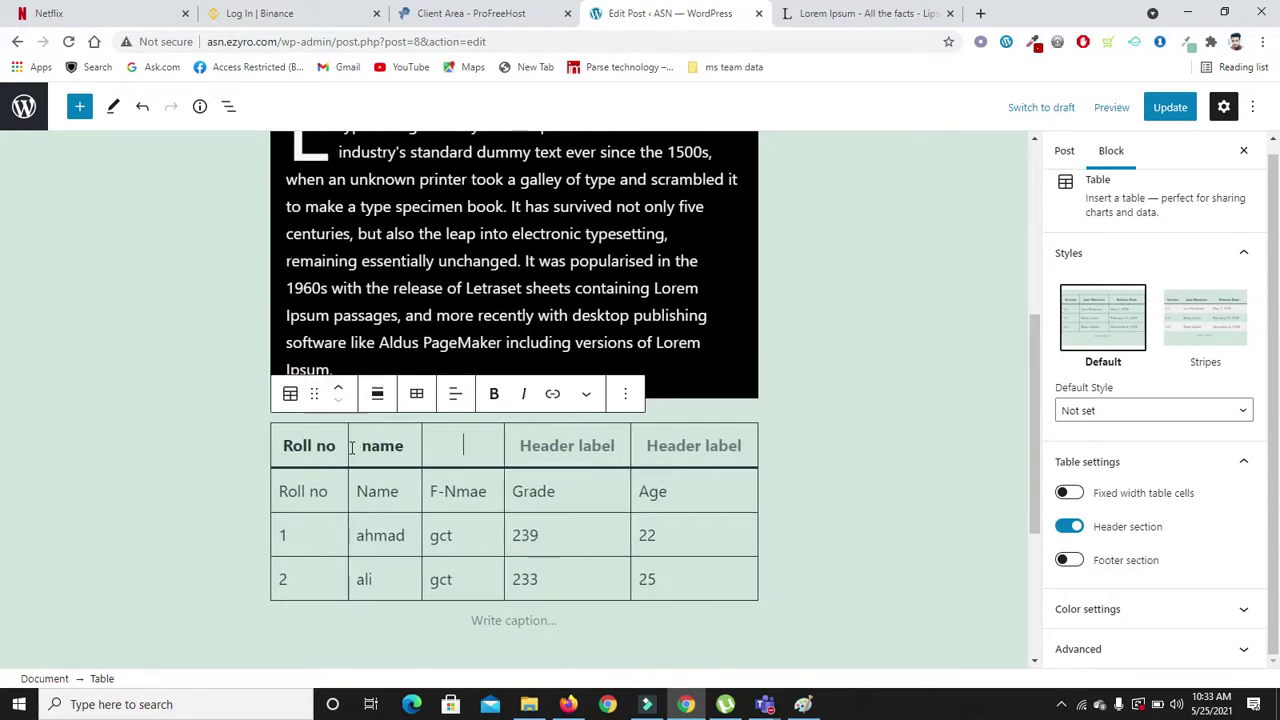
pyautogui.write('f-name')
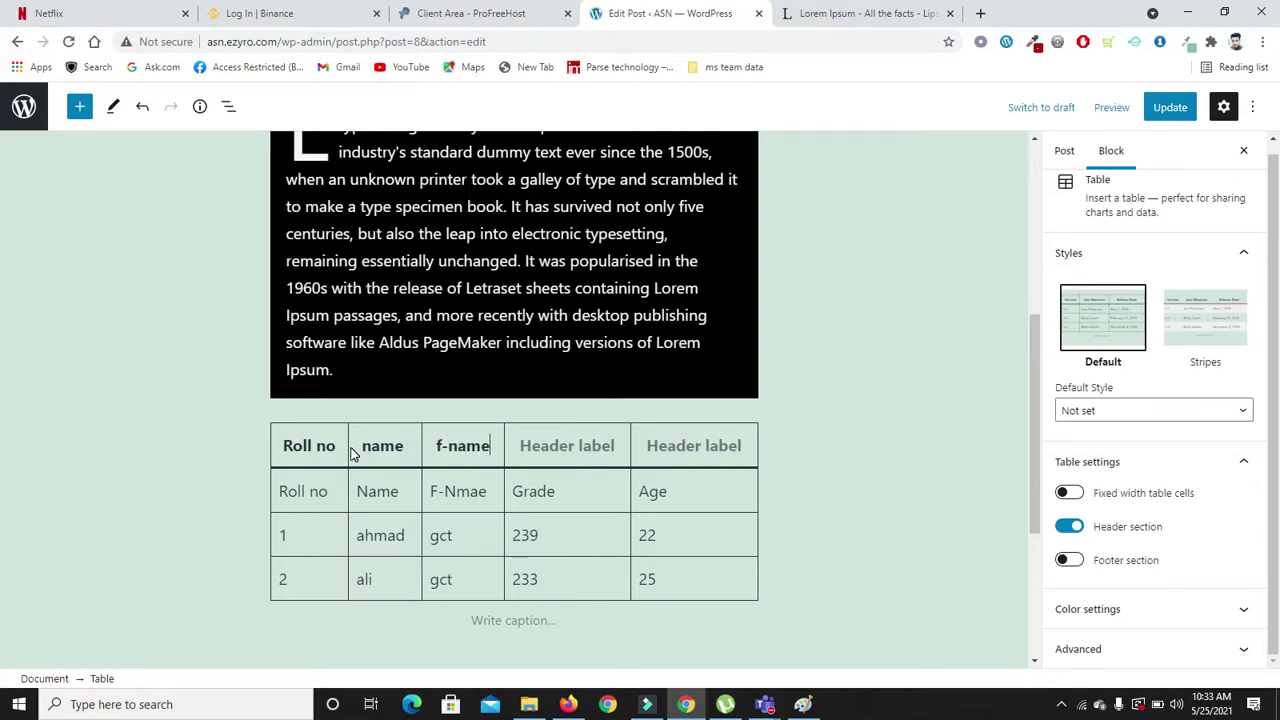
# Enter the Grade and Age headers, then toggle the table footer on and off
pyautogui.press('Tab')
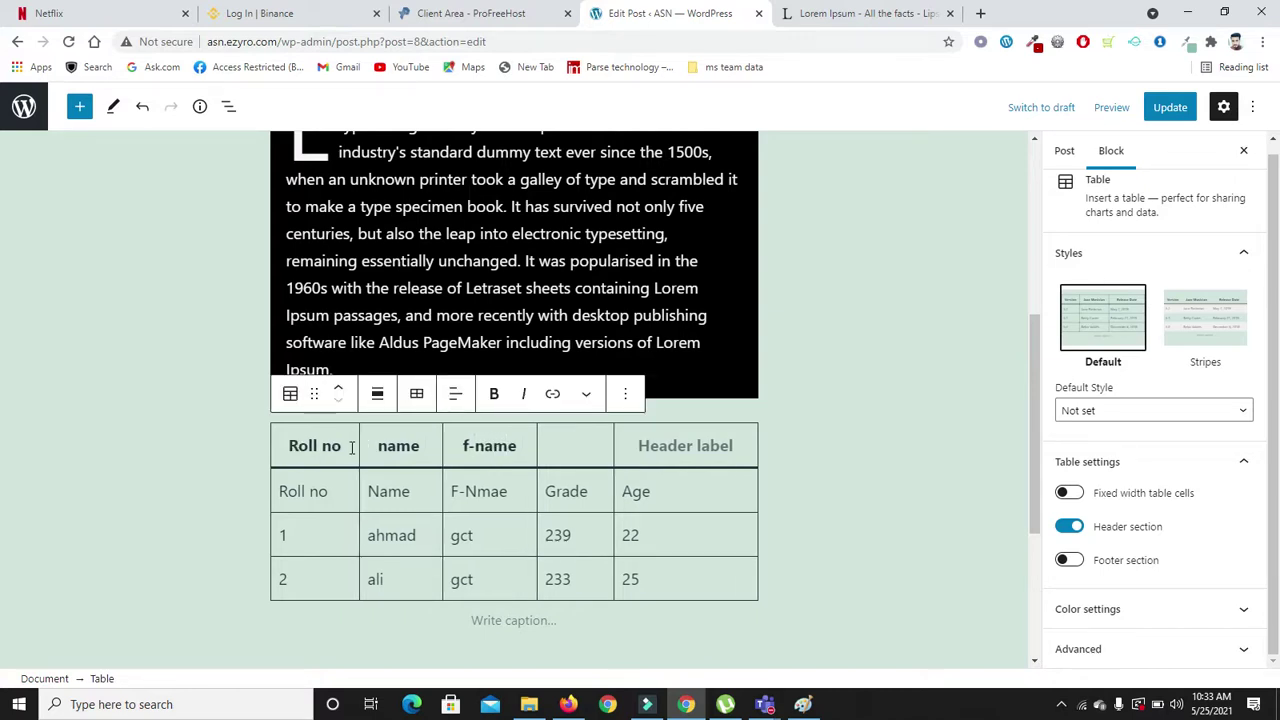
pyautogui.write('Gr')
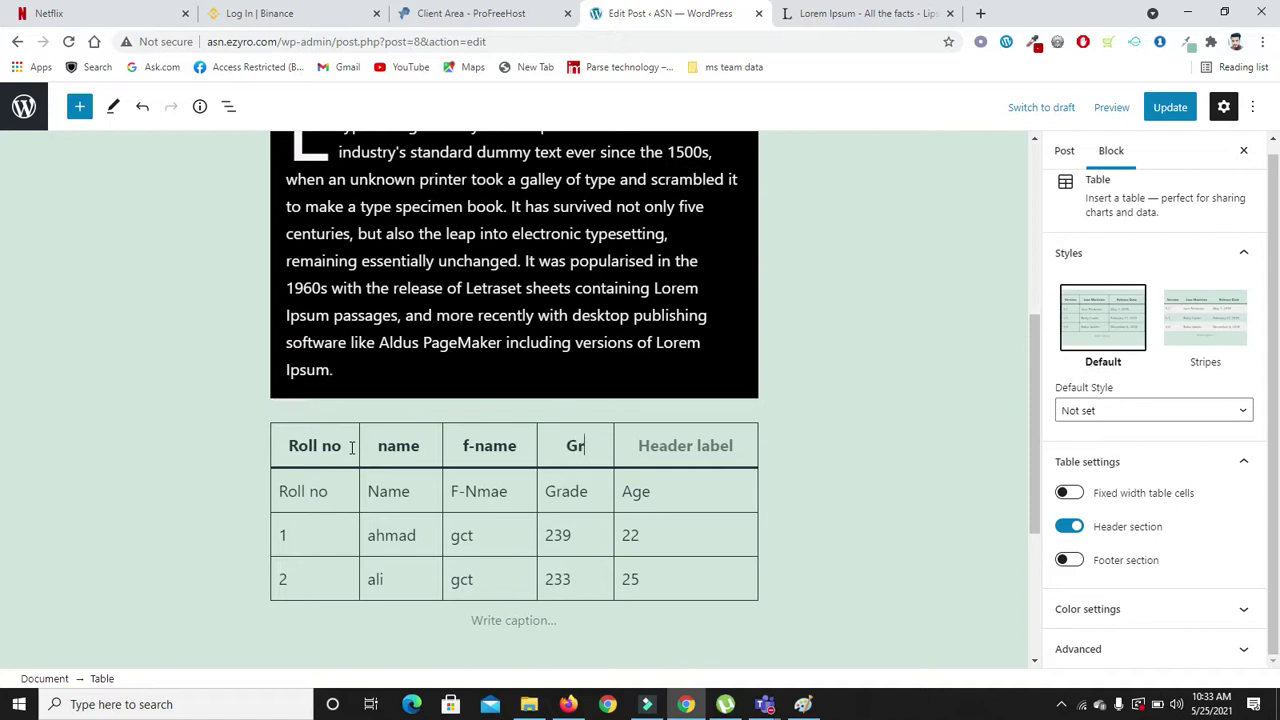
pyautogui.write('ade')
pyautogui.press('Tab')
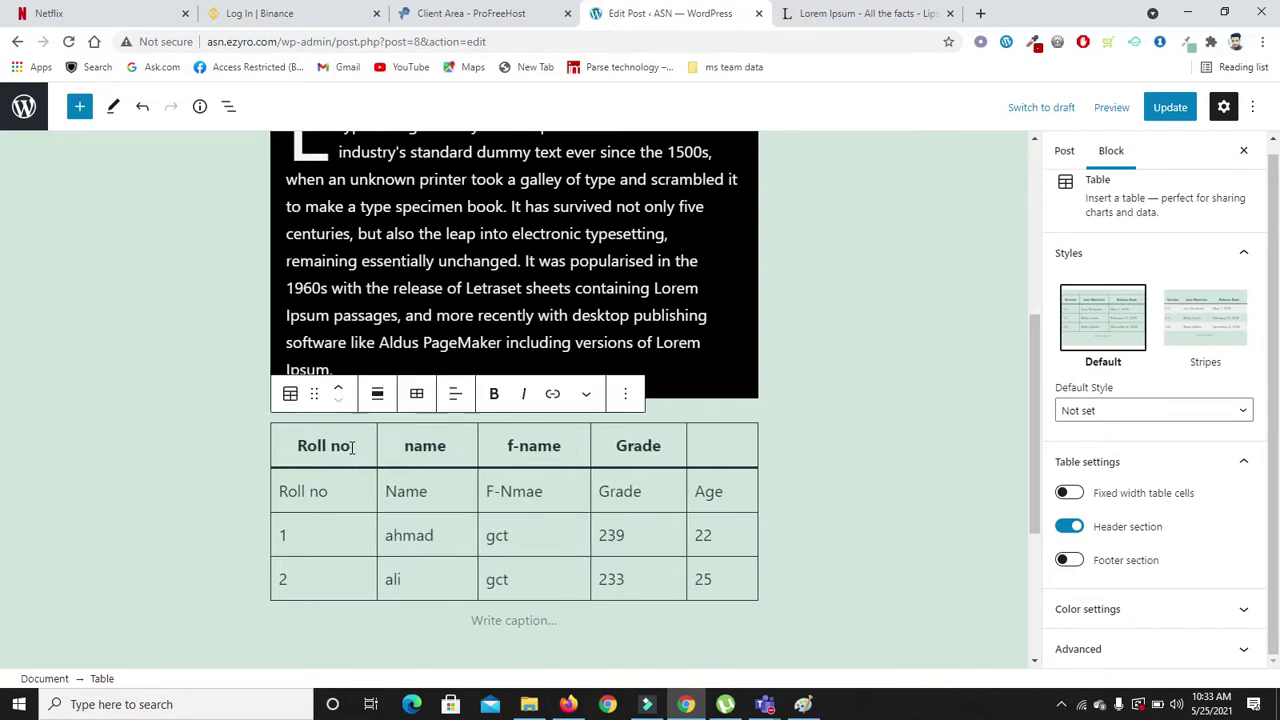
pyautogui.write('Age')
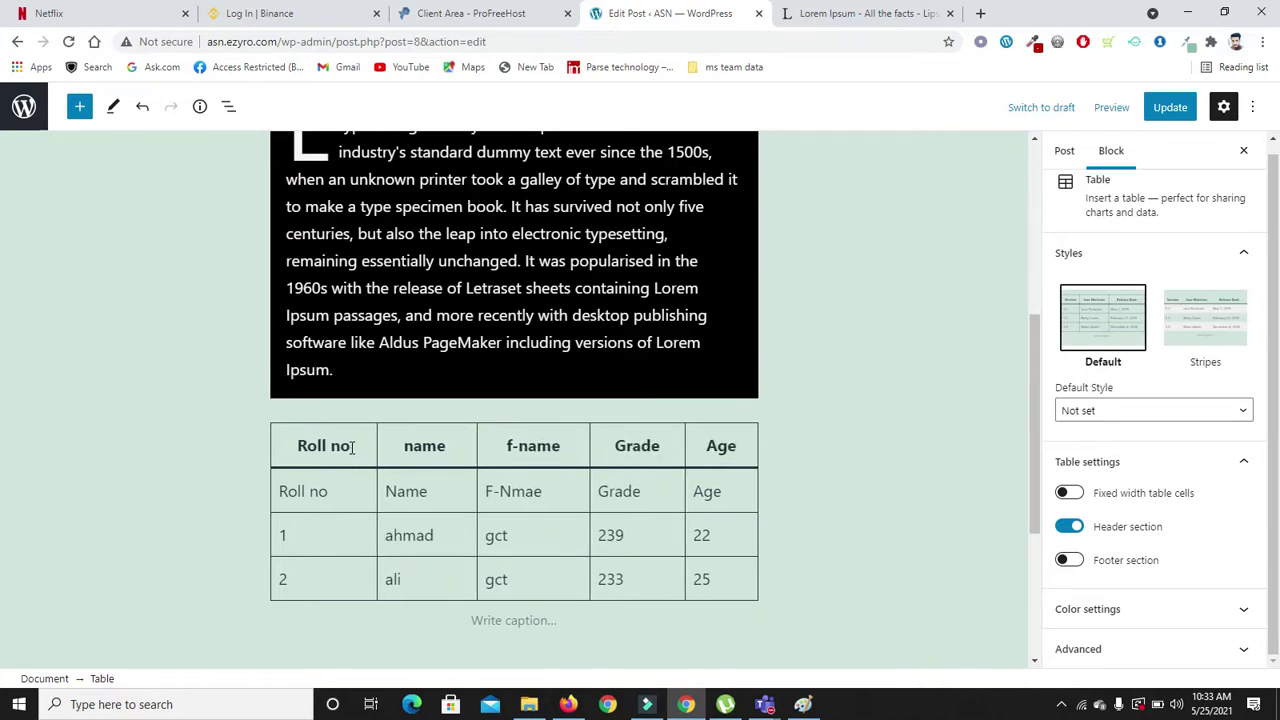
pyautogui.moveTo(330, 491); pyautogui.dragTo(280, 491)
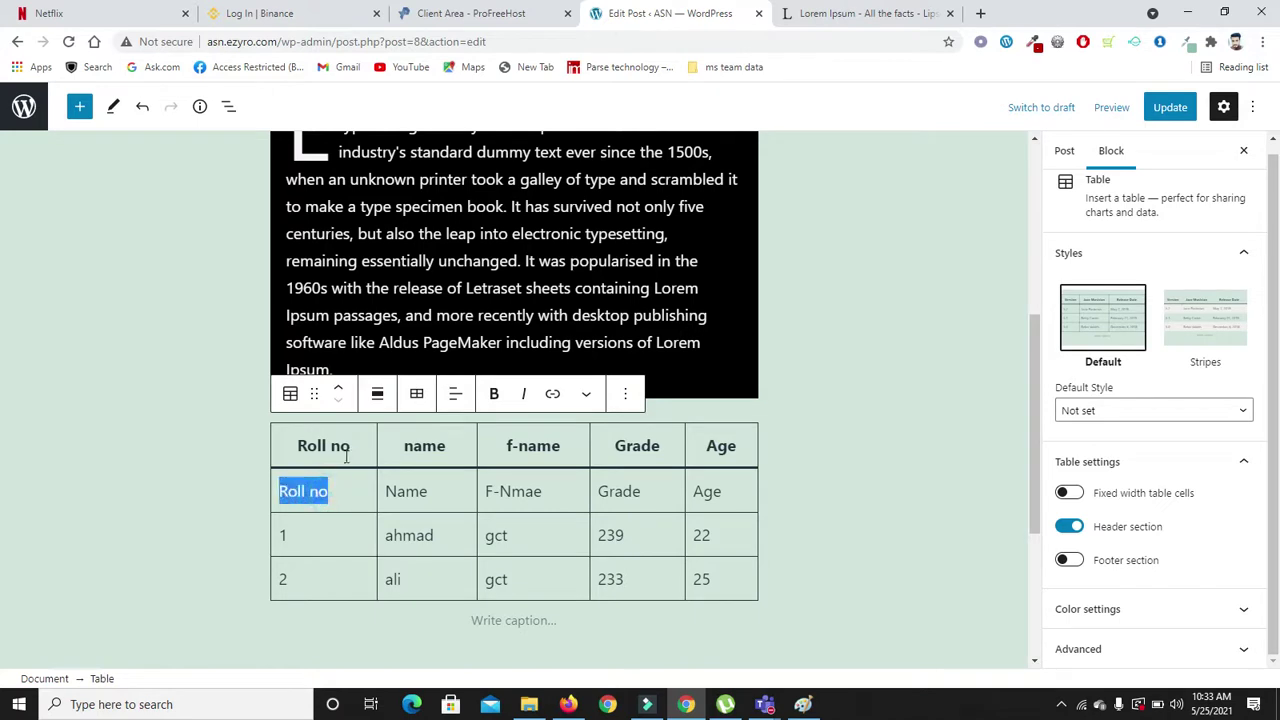
pyautogui.click(1072, 561)
pyautogui.click(1070, 560)
# Enable Fixed width table cells, try the Default table style, then reset it to Not set
pyautogui.click(1067, 494)
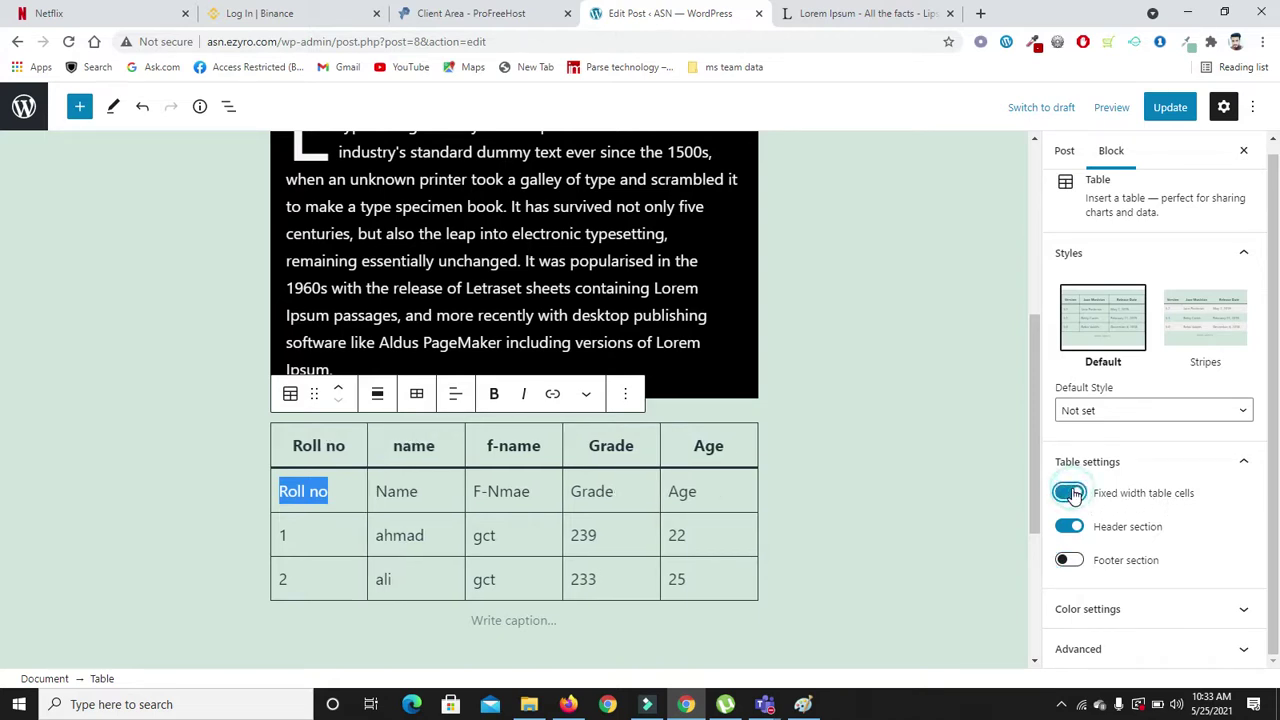
pyautogui.click(1064, 494)
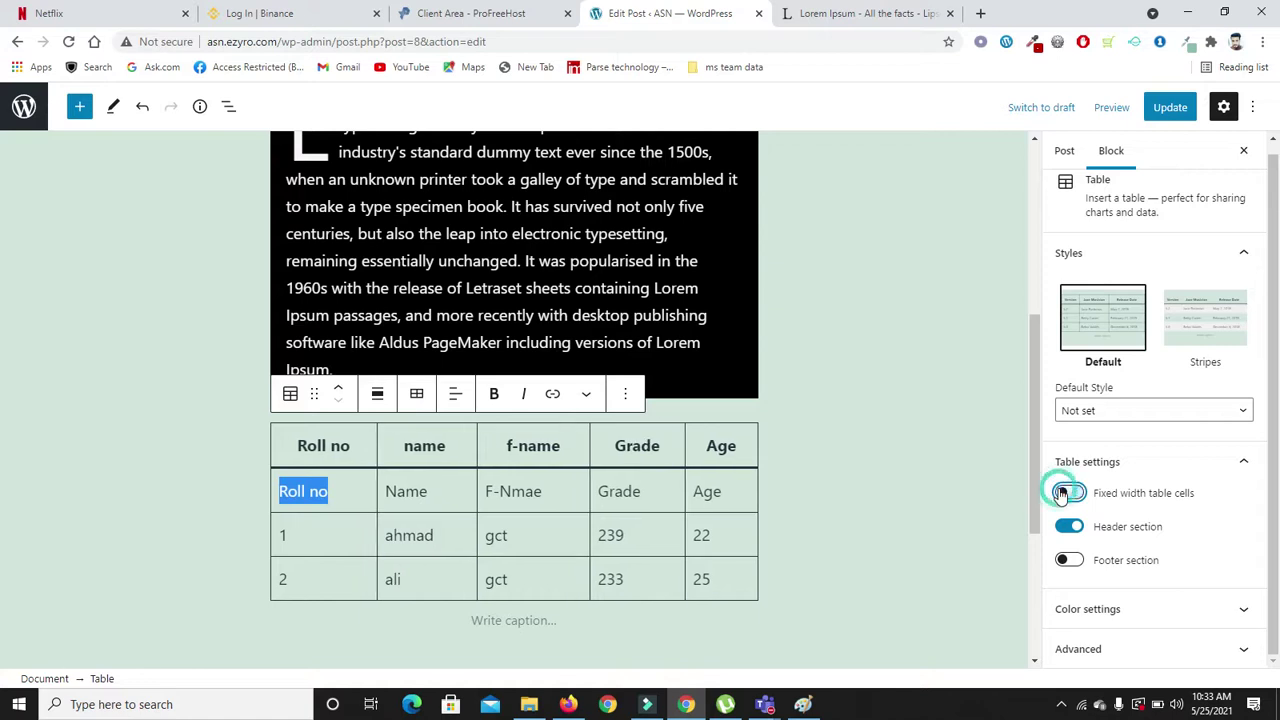
pyautogui.click(1068, 492)
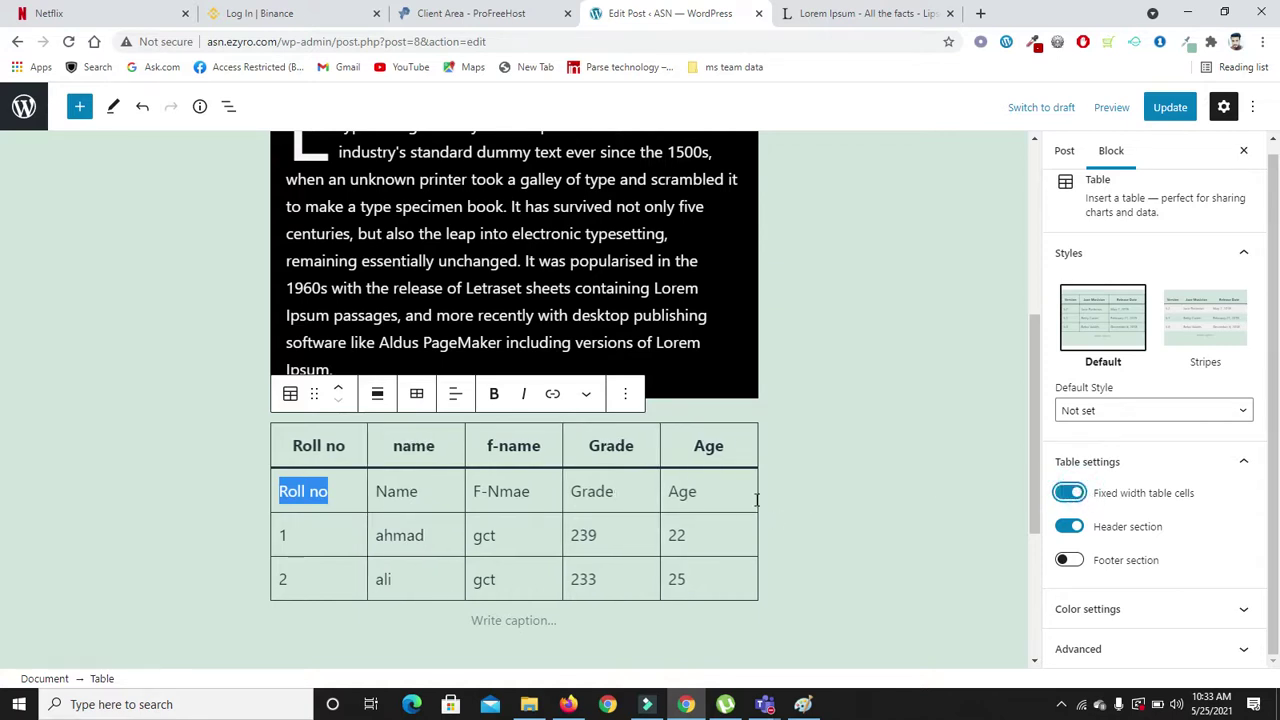
pyautogui.click(1110, 410)
pyautogui.click(1108, 443)
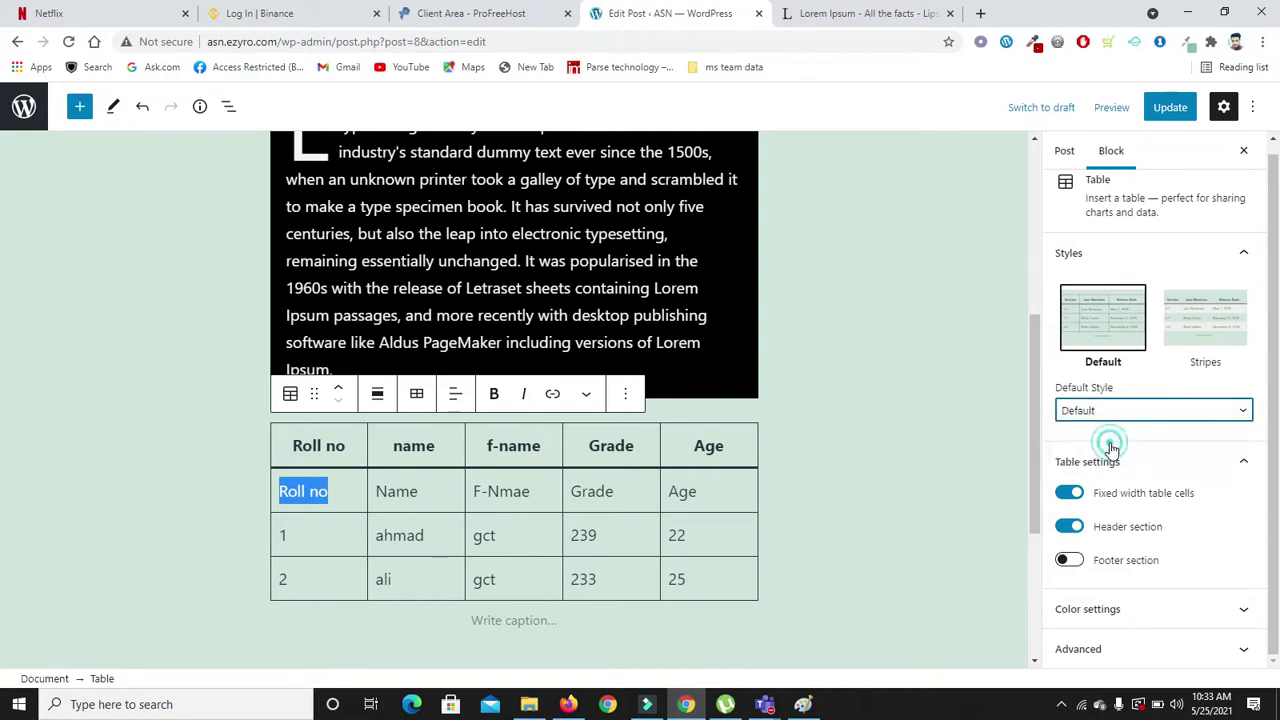
pyautogui.click(1108, 409)
pyautogui.click(1106, 431)
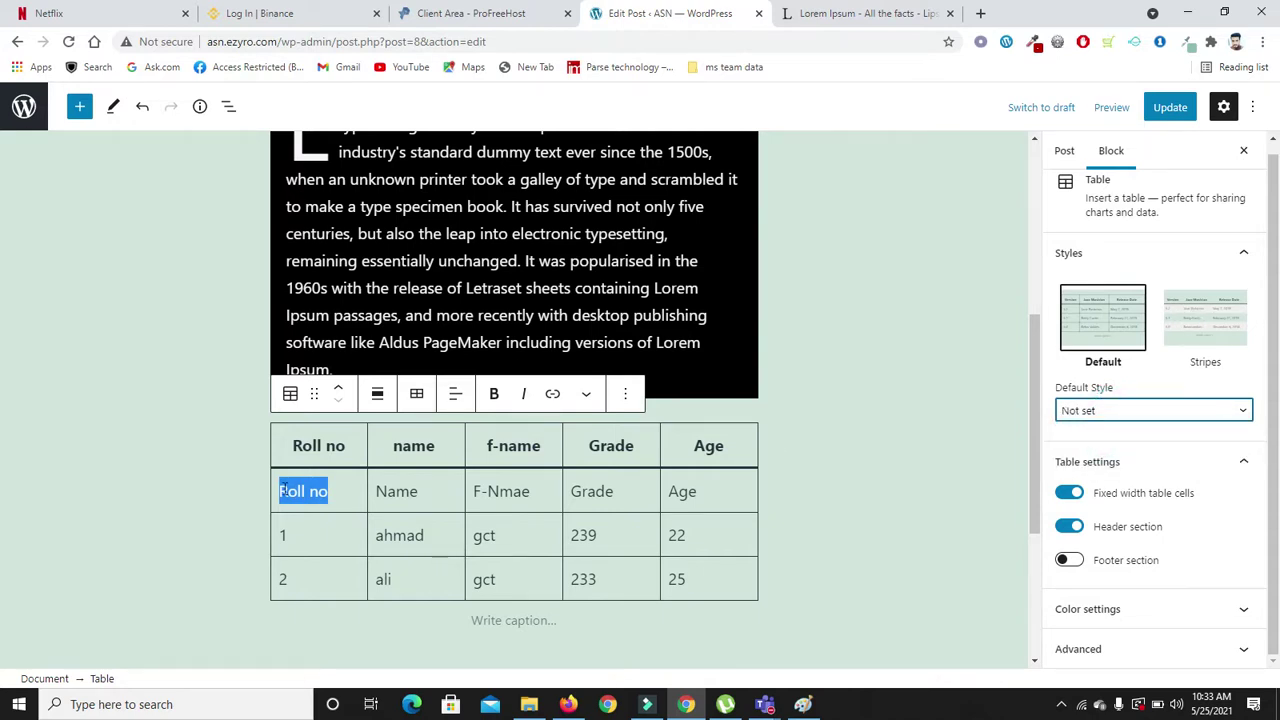
# Retype the first body row's cells with 0, gct and 233
pyautogui.click(331, 486)
pyautogui.press('BackSpace')
pyautogui.press('BackSpace')
pyautogui.press('BackSpace')
pyautogui.press('BackSpace')
pyautogui.press('BackSpace')
pyautogui.press('BackSpace')
pyautogui.press('BackSpace')
pyautogui.write('0')
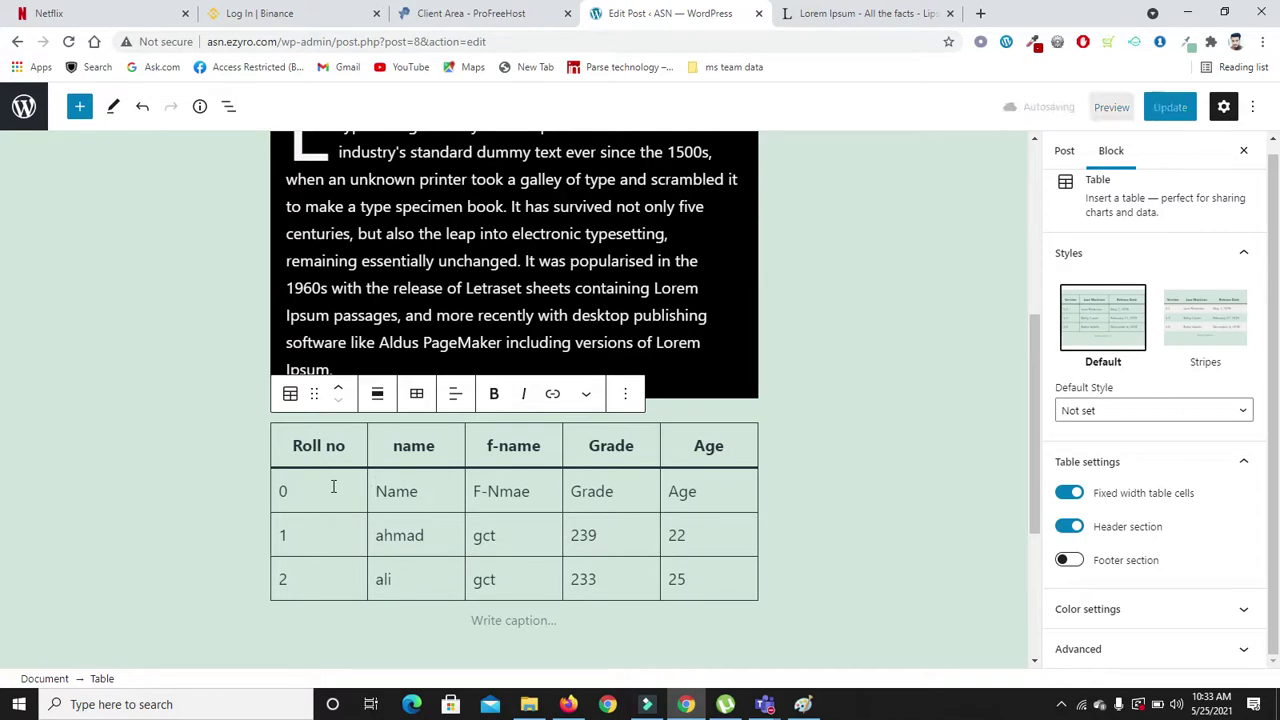
pyautogui.press('Tab')
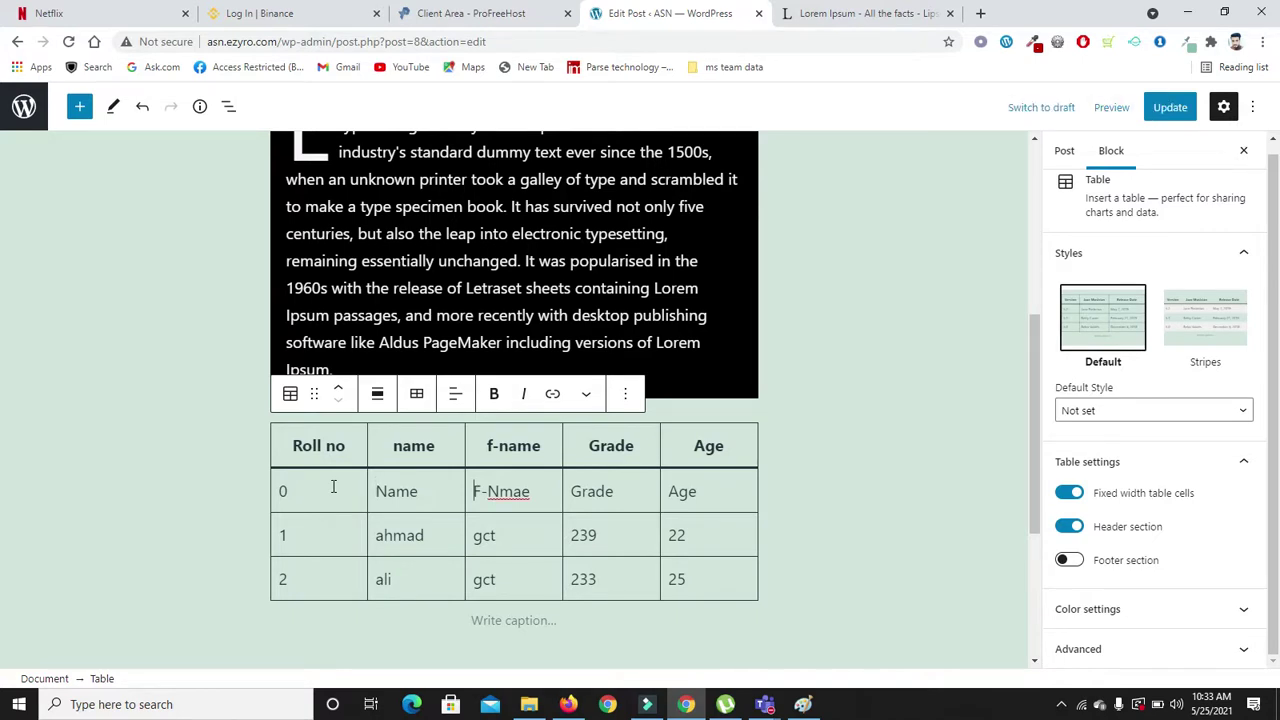
pyautogui.press('Delete')
pyautogui.press('Delete')
pyautogui.press('Delete')
pyautogui.press('Delete')
pyautogui.press('Delete')
pyautogui.press('Delete')
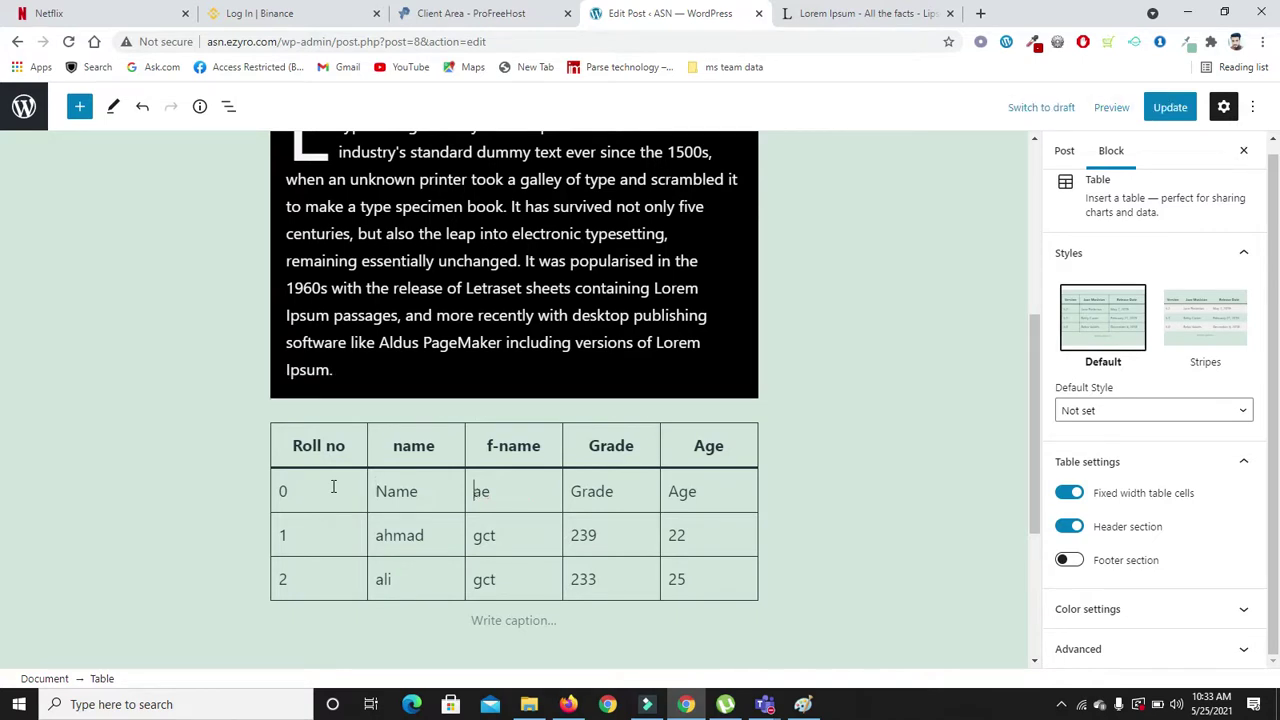
pyautogui.write('gct')
pyautogui.press('Tab')
pyautogui.press('Tab')
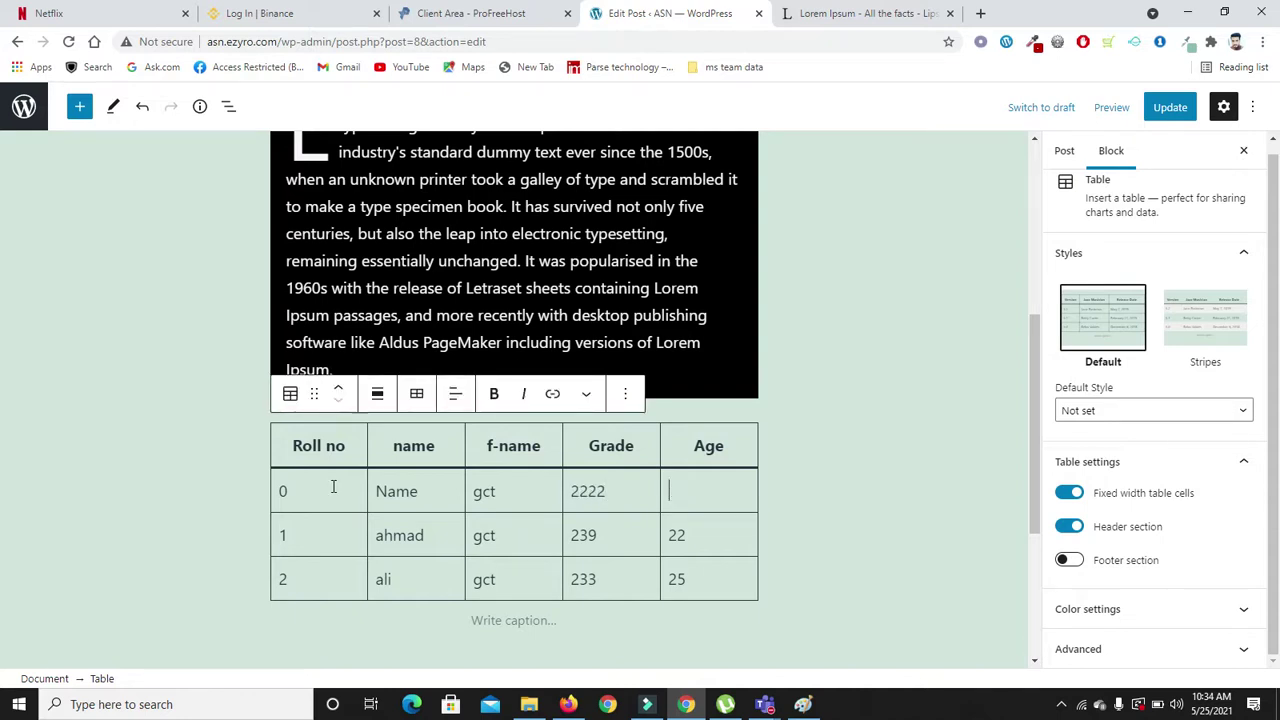
pyautogui.write('233')
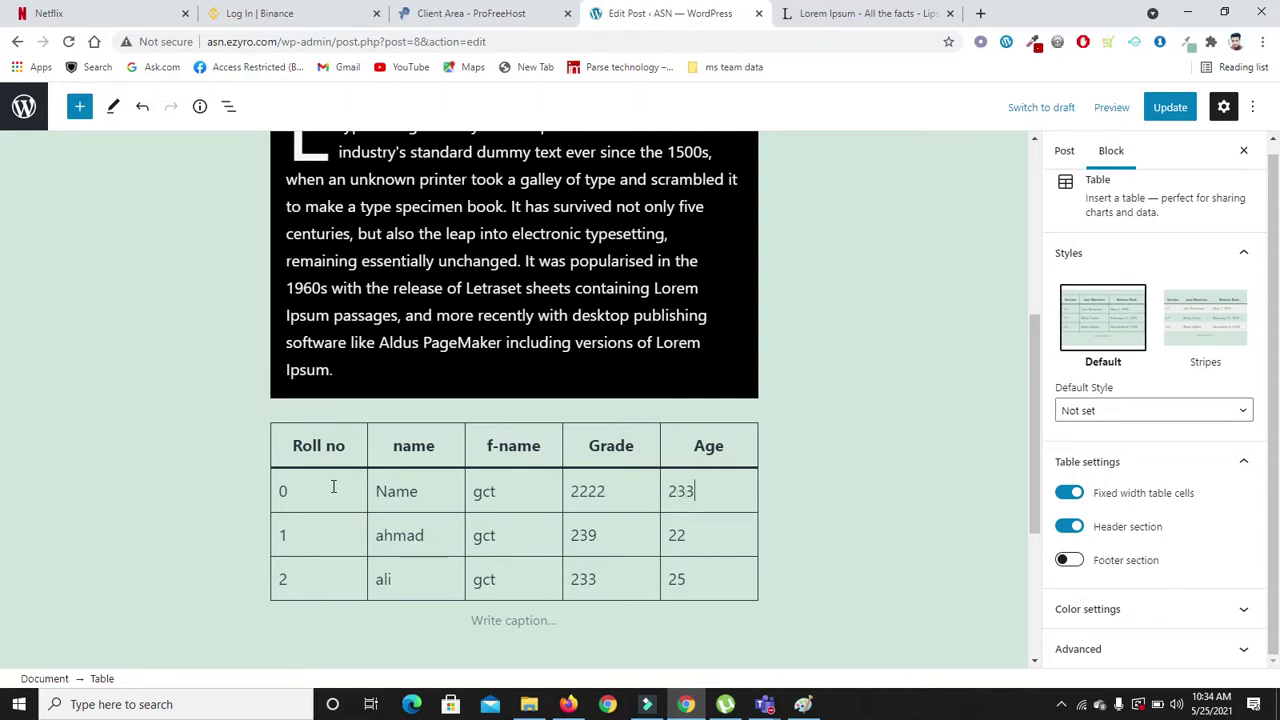
# Centre-align the Roll no and name columns of the student table
pyautogui.click(866, 509)
pyautogui.moveTo(287, 451); pyautogui.dragTo(213, 427)
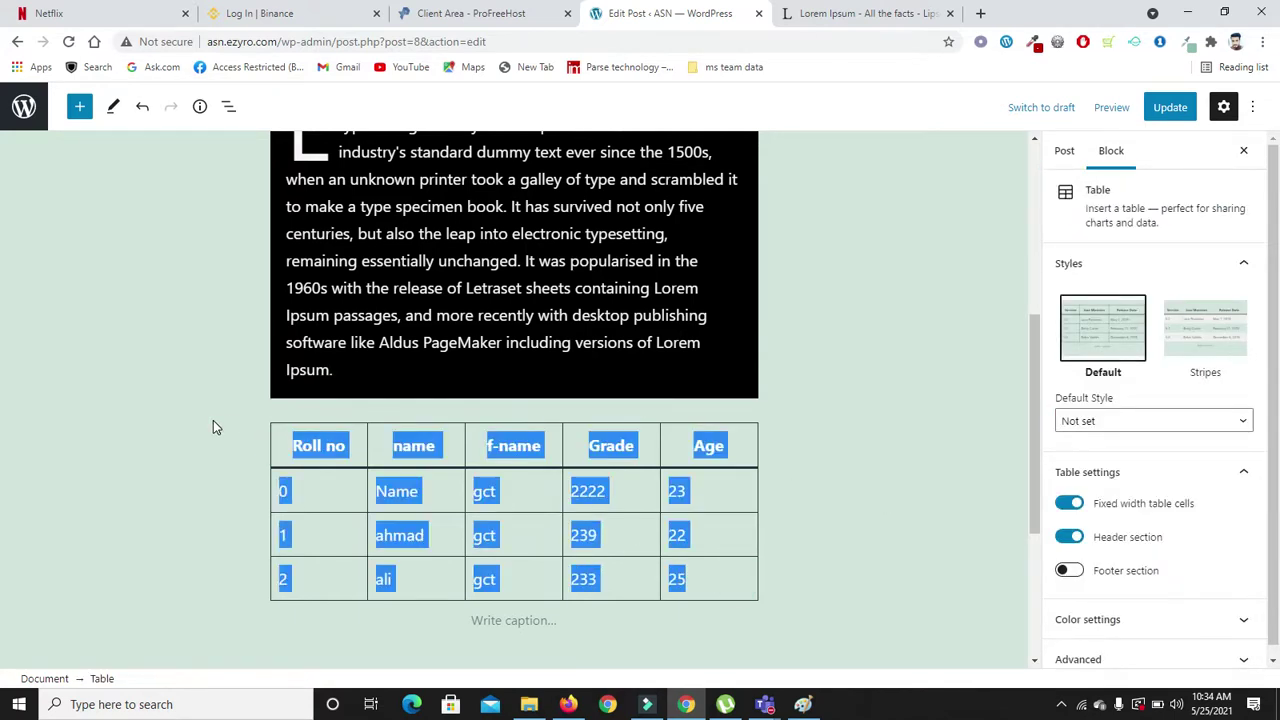
pyautogui.click(268, 438)
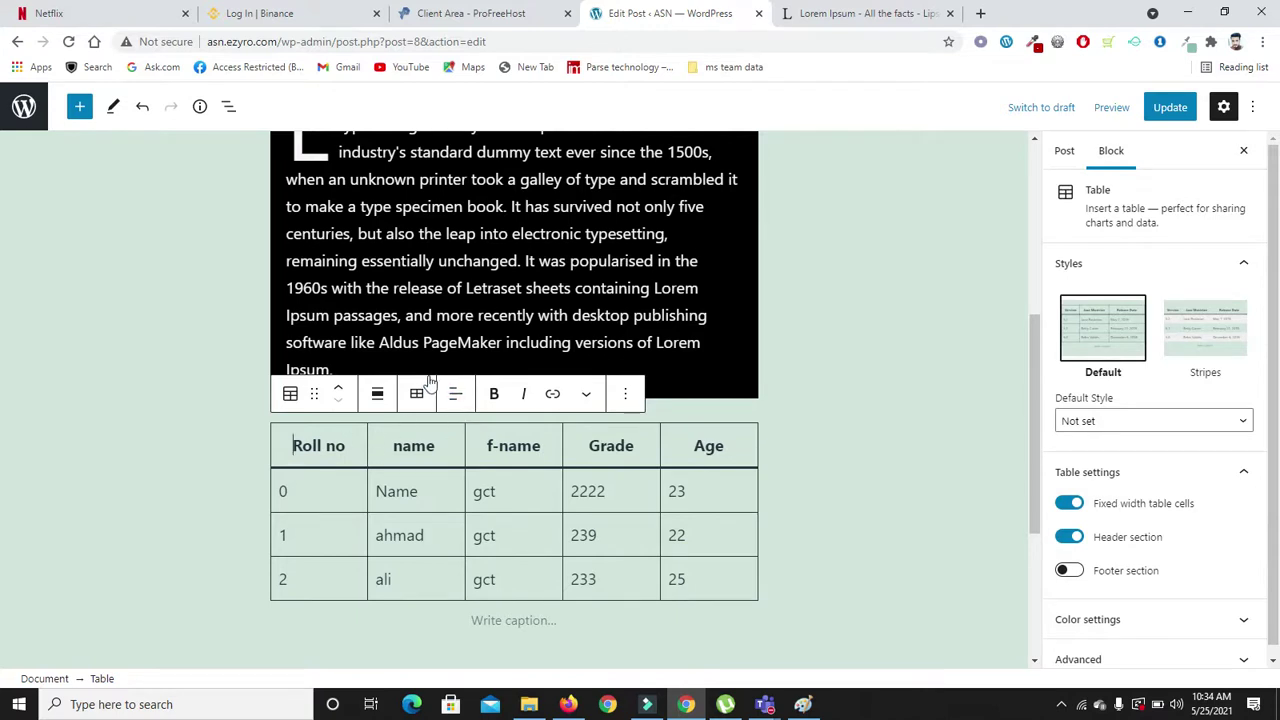
pyautogui.click(456, 394)
pyautogui.click(486, 476)
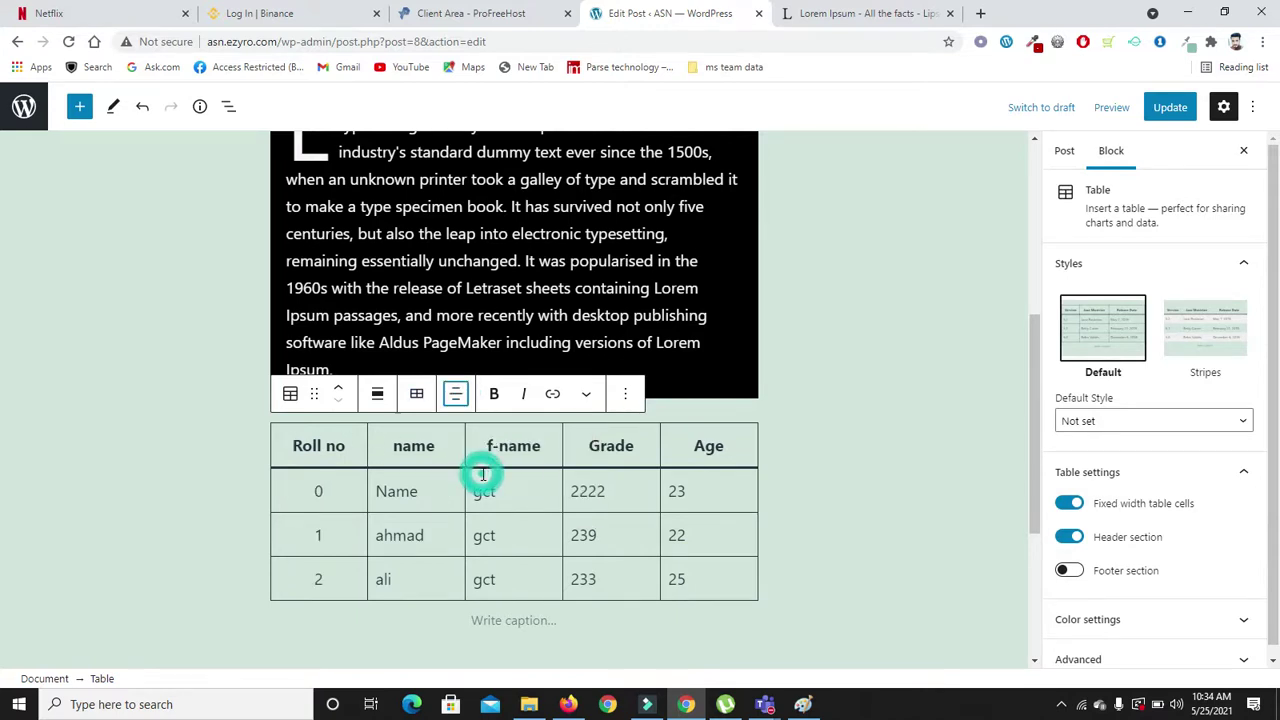
pyautogui.doubleClick(398, 445)
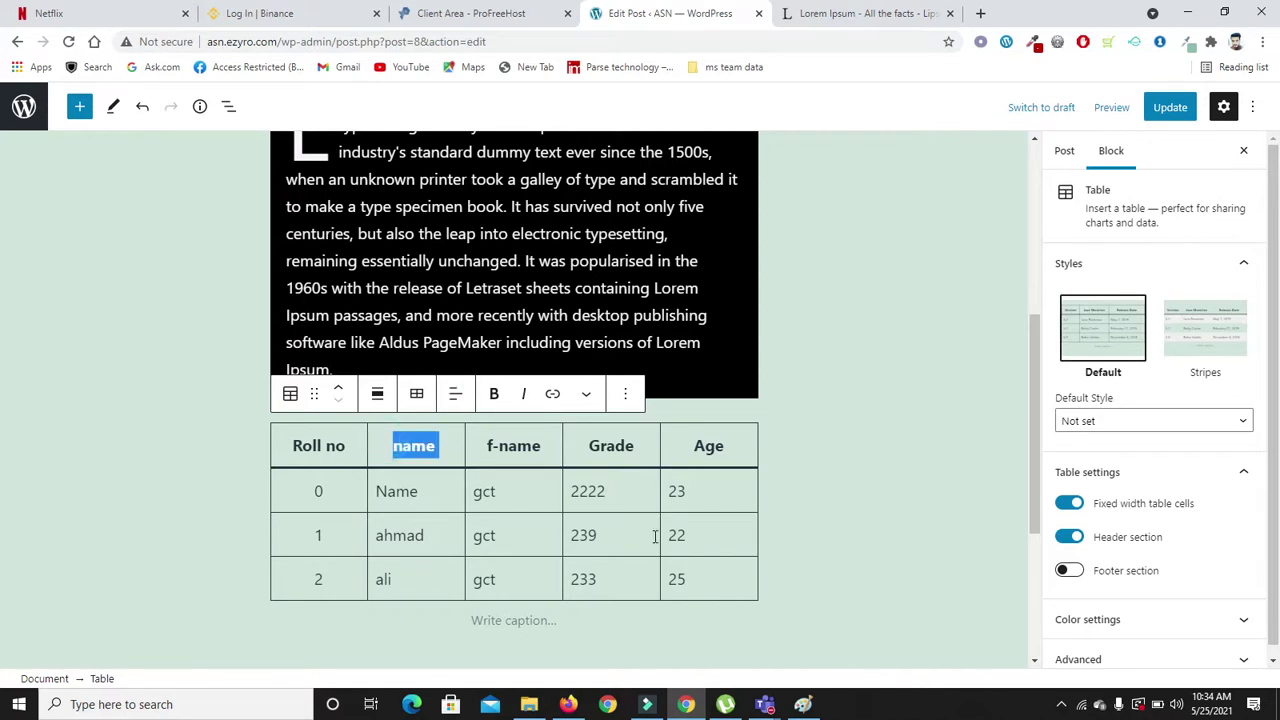
pyautogui.click(458, 398)
pyautogui.click(479, 474)
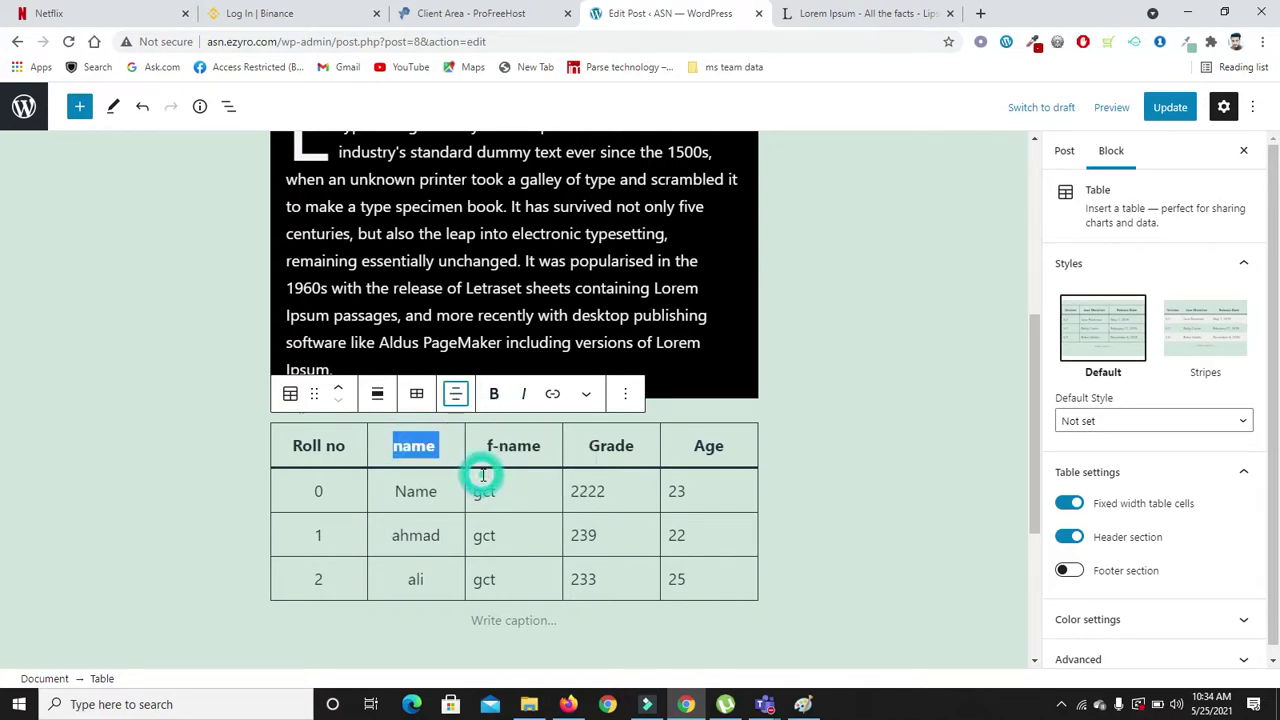
# Centre-align the f-name, Grade and Age columns, then deselect the table
pyautogui.click(508, 448)
pyautogui.click(452, 396)
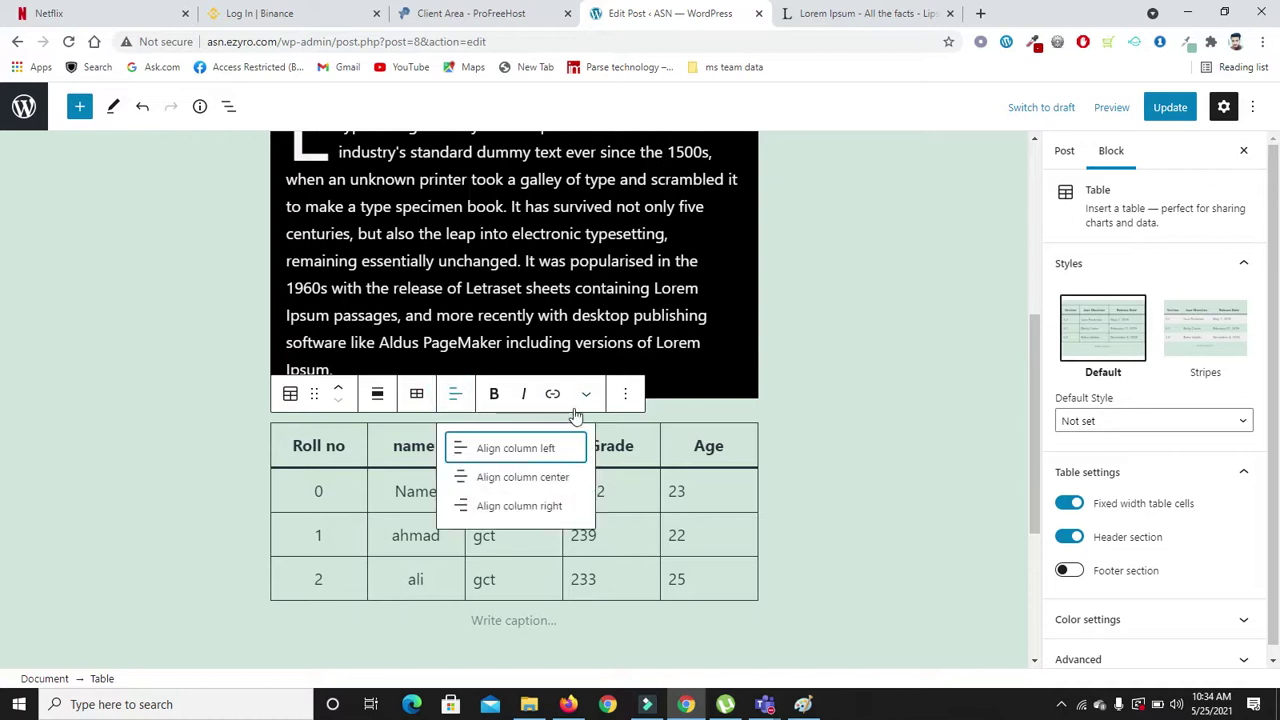
pyautogui.click(515, 478)
pyautogui.click(600, 447)
pyautogui.click(457, 396)
pyautogui.click(515, 478)
pyautogui.click(690, 446)
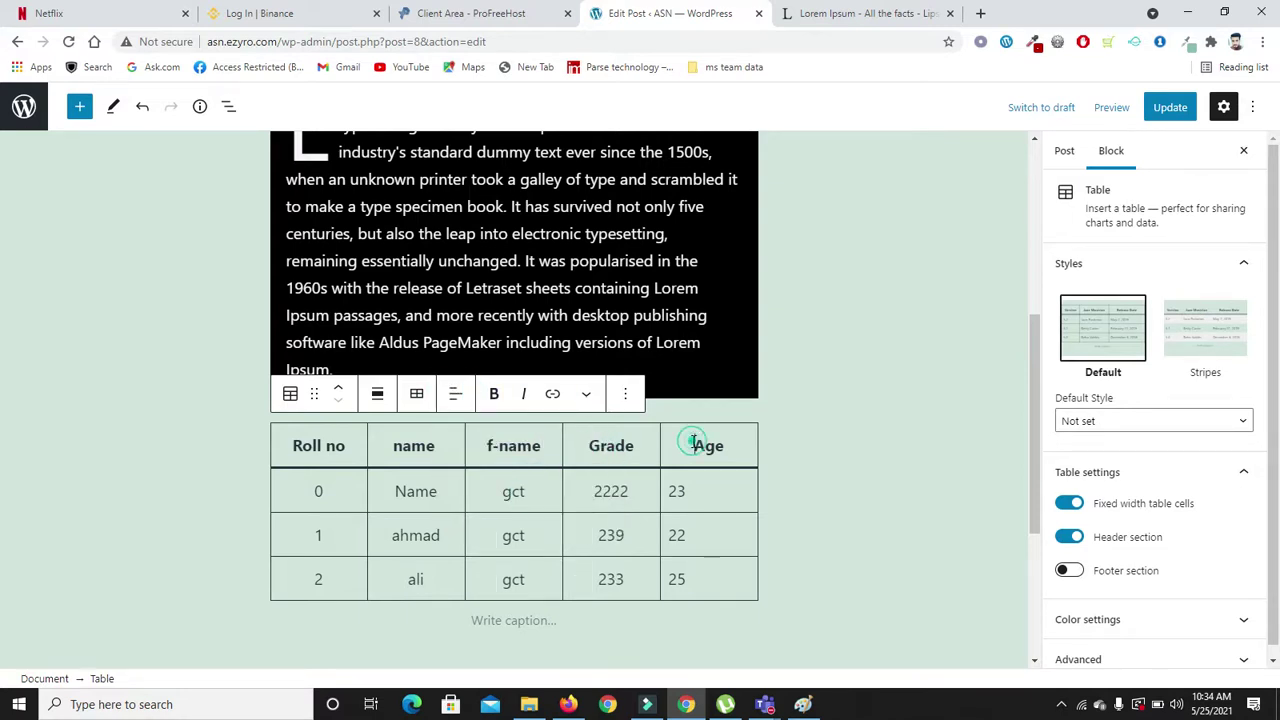
pyautogui.click(457, 394)
pyautogui.click(503, 480)
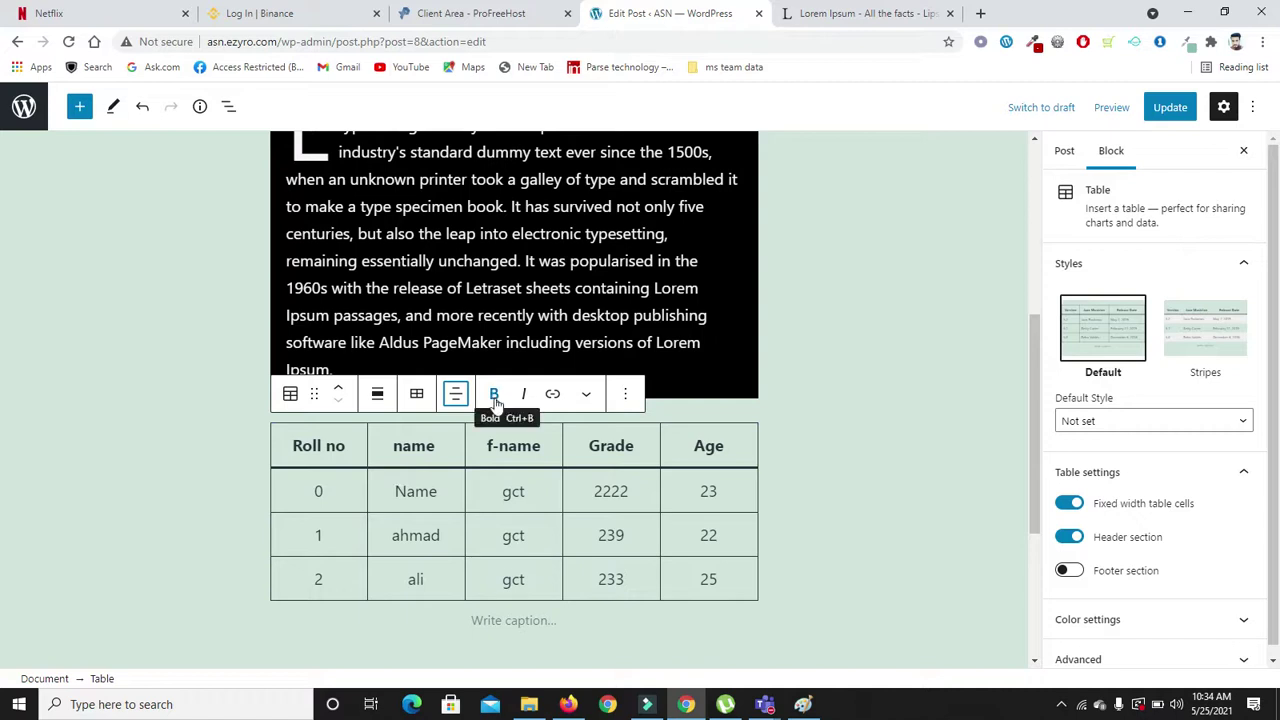
pyautogui.click(934, 480)
pyautogui.moveTo(1036, 315); pyautogui.dragTo(1036, 425)
# Insert a Columns block after the table by searching 'col' in the block library
pyautogui.click(740, 432)
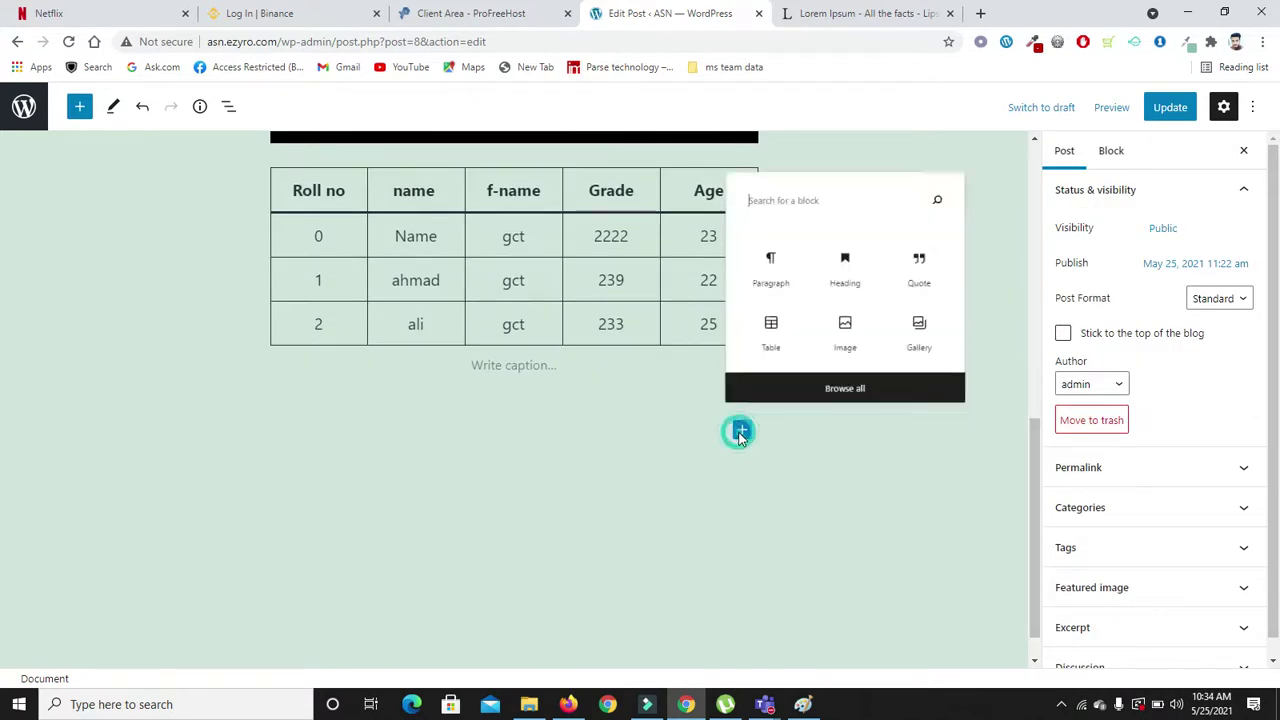
pyautogui.click(886, 387)
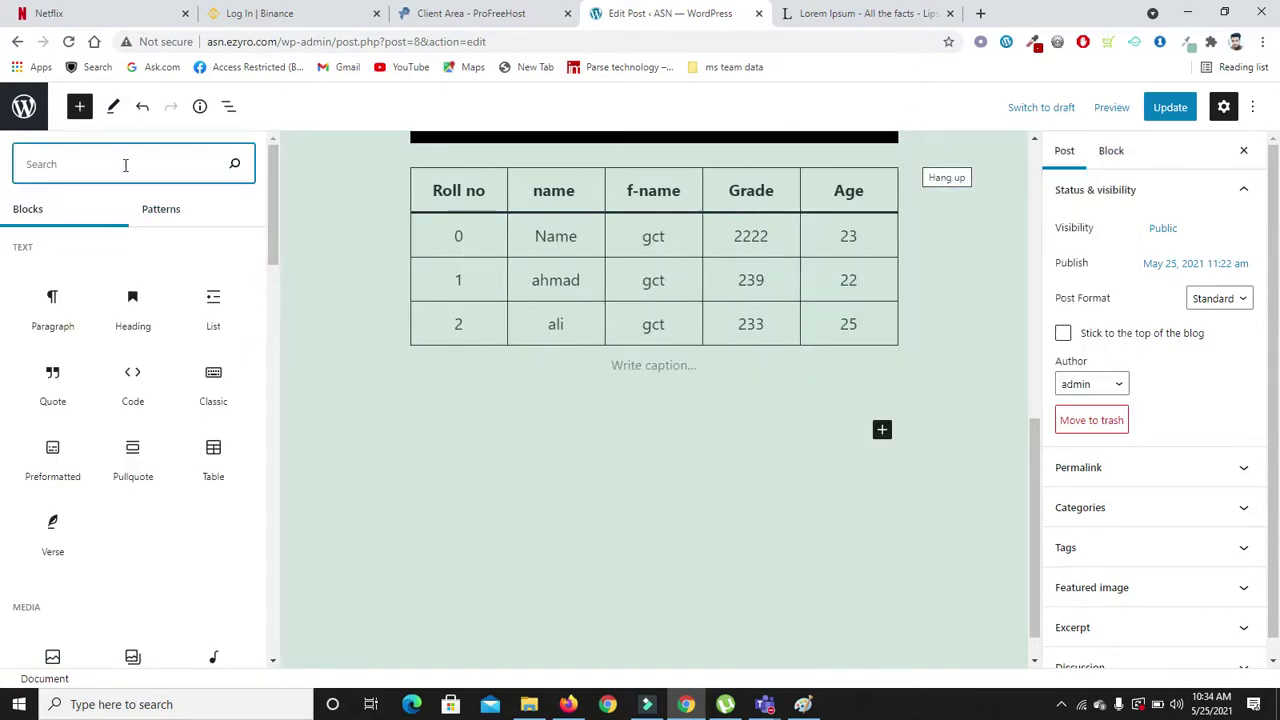
pyautogui.write('col')
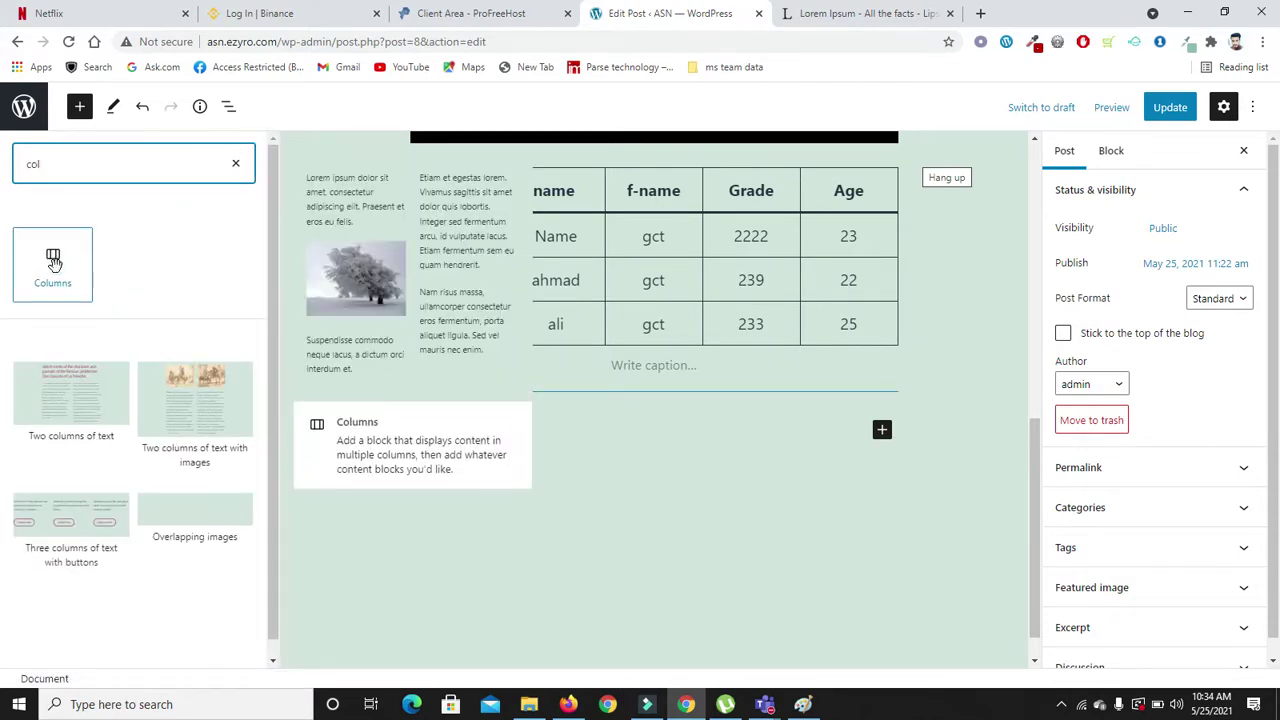
pyautogui.click(54, 260)
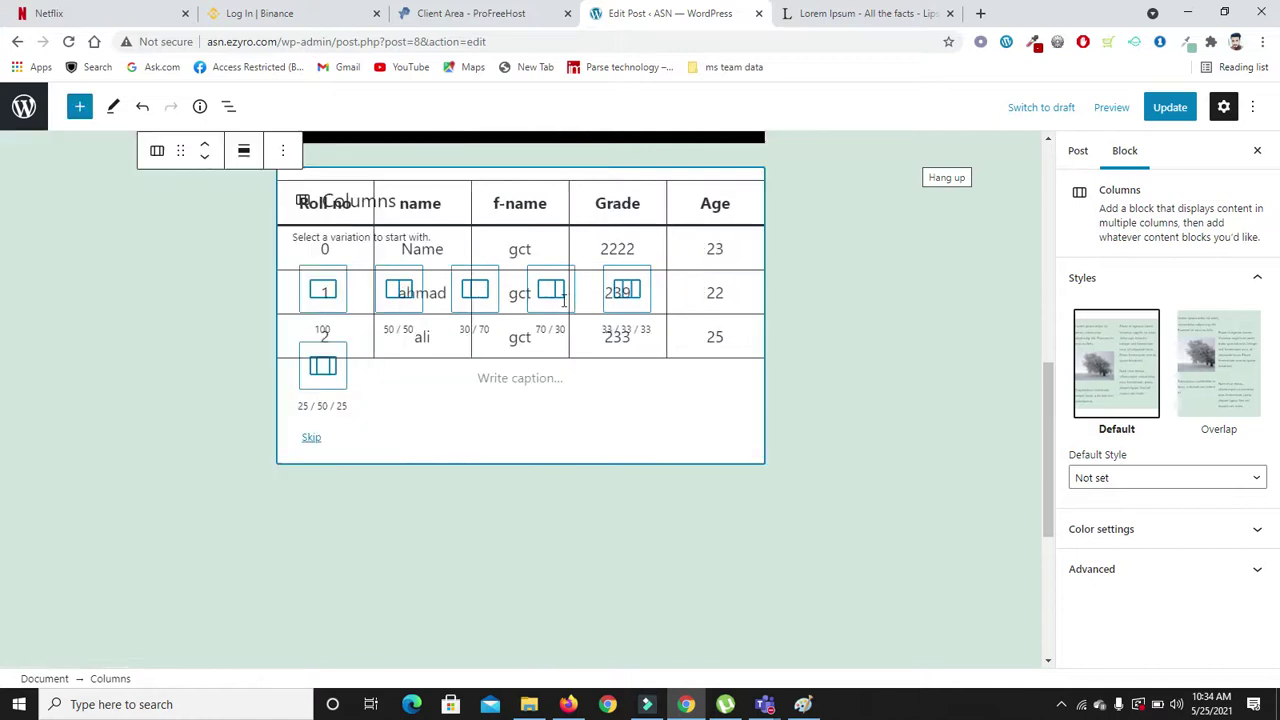
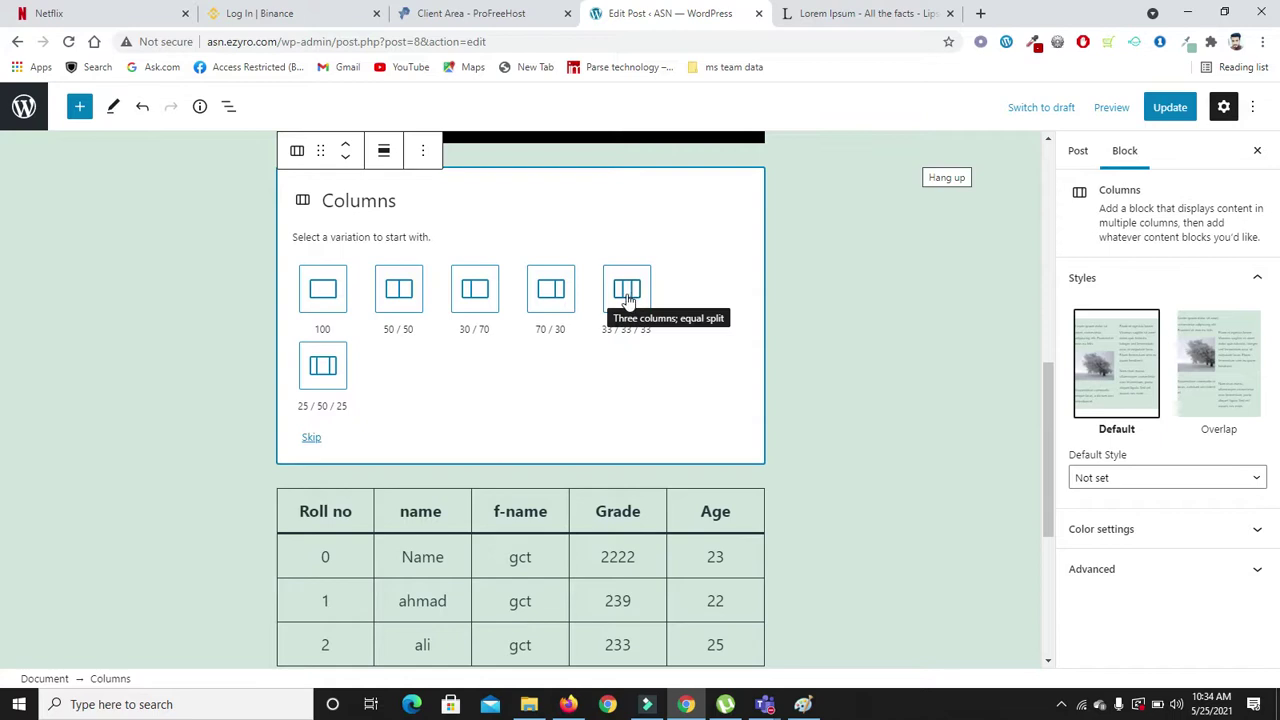
# Choose the 33 / 33 / 33 variation to give the Columns block three equal columns
pyautogui.moveTo(604, 331)
pyautogui.mouseDown()
pyautogui.moveTo(662, 332)
pyautogui.moveTo(603, 333)
pyautogui.mouseUp()
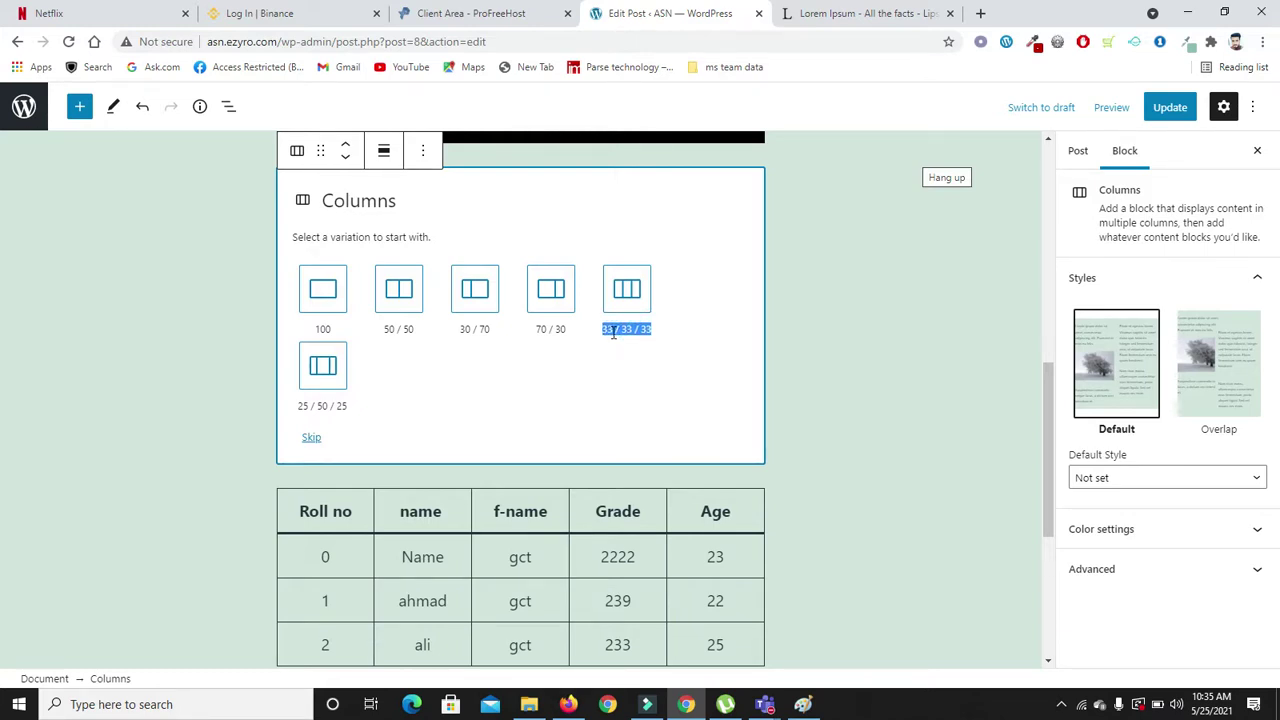
pyautogui.moveTo(565, 328); pyautogui.dragTo(459, 330)
pyautogui.moveTo(298, 406); pyautogui.dragTo(344, 404)
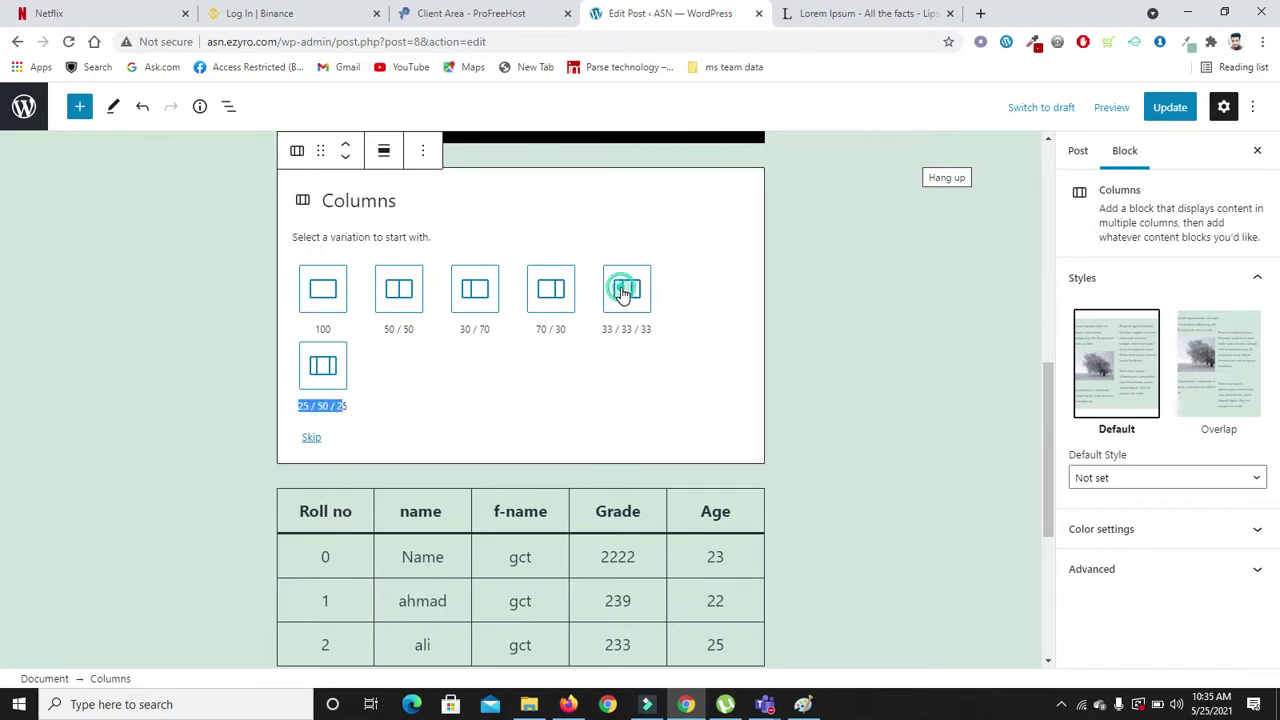
pyautogui.click(625, 289)
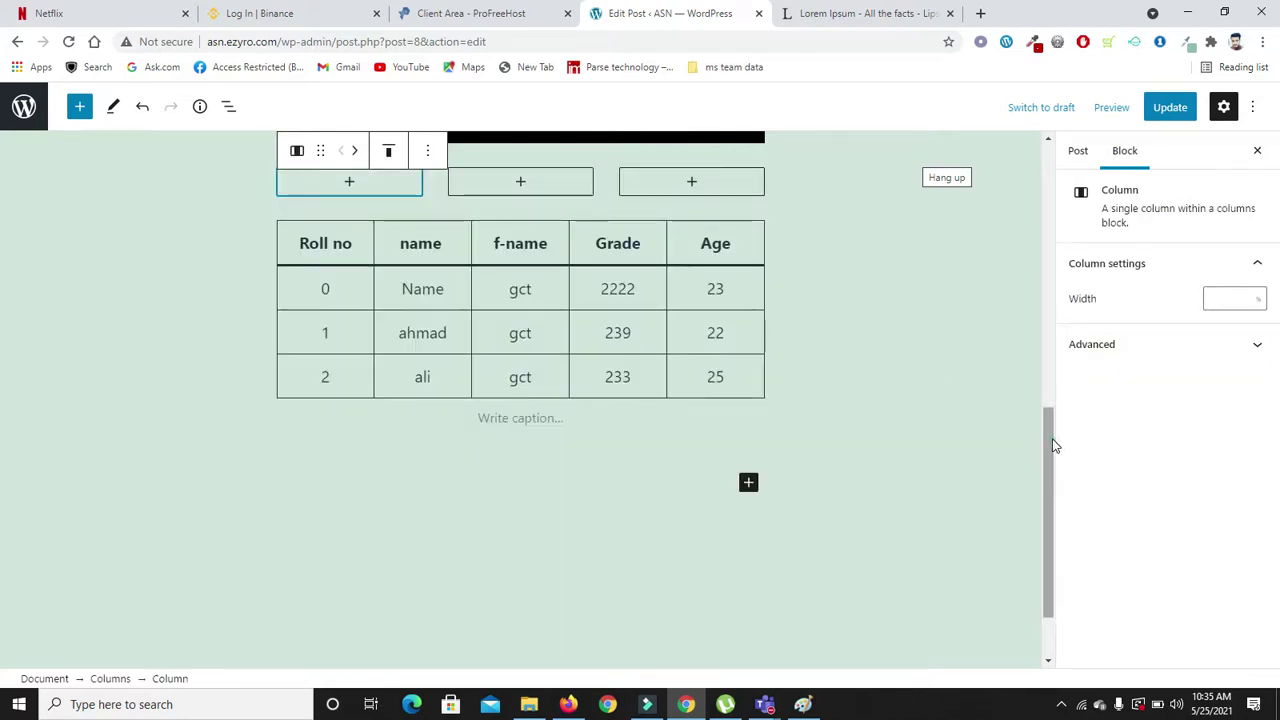
pyautogui.scroll(1, 1030, 400)
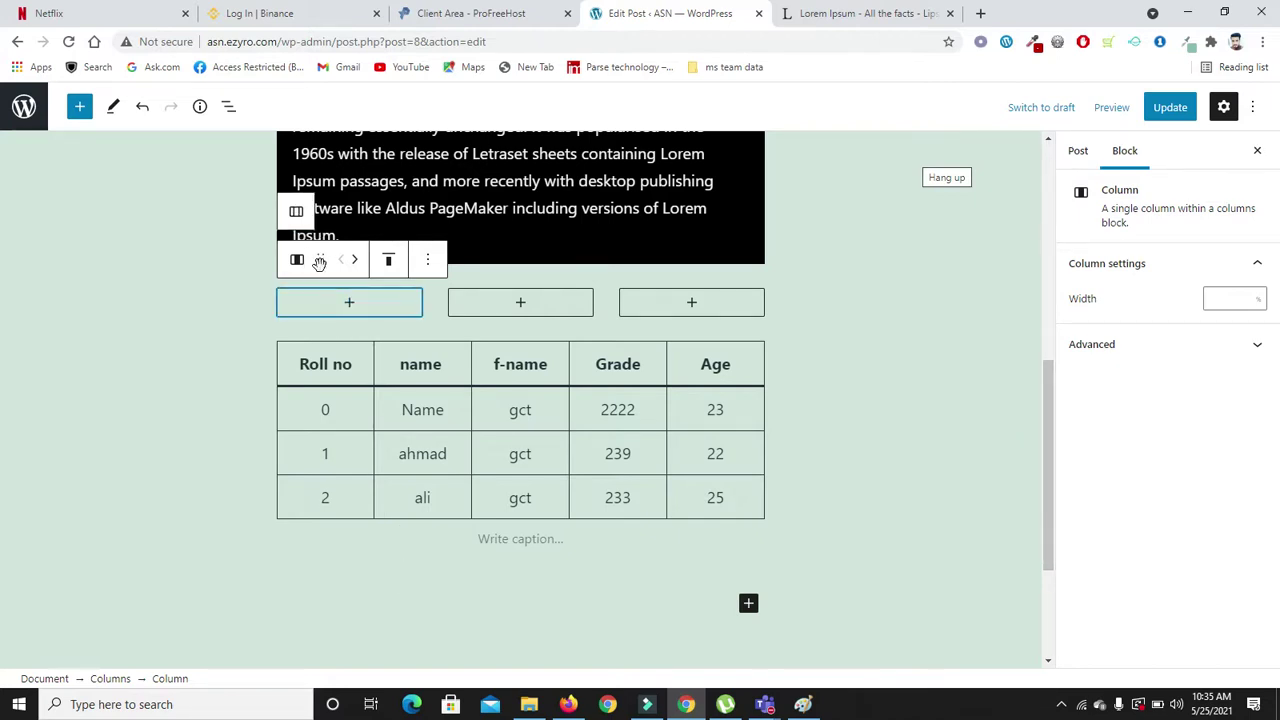
pyautogui.click(242, 316)
pyautogui.click(345, 305)
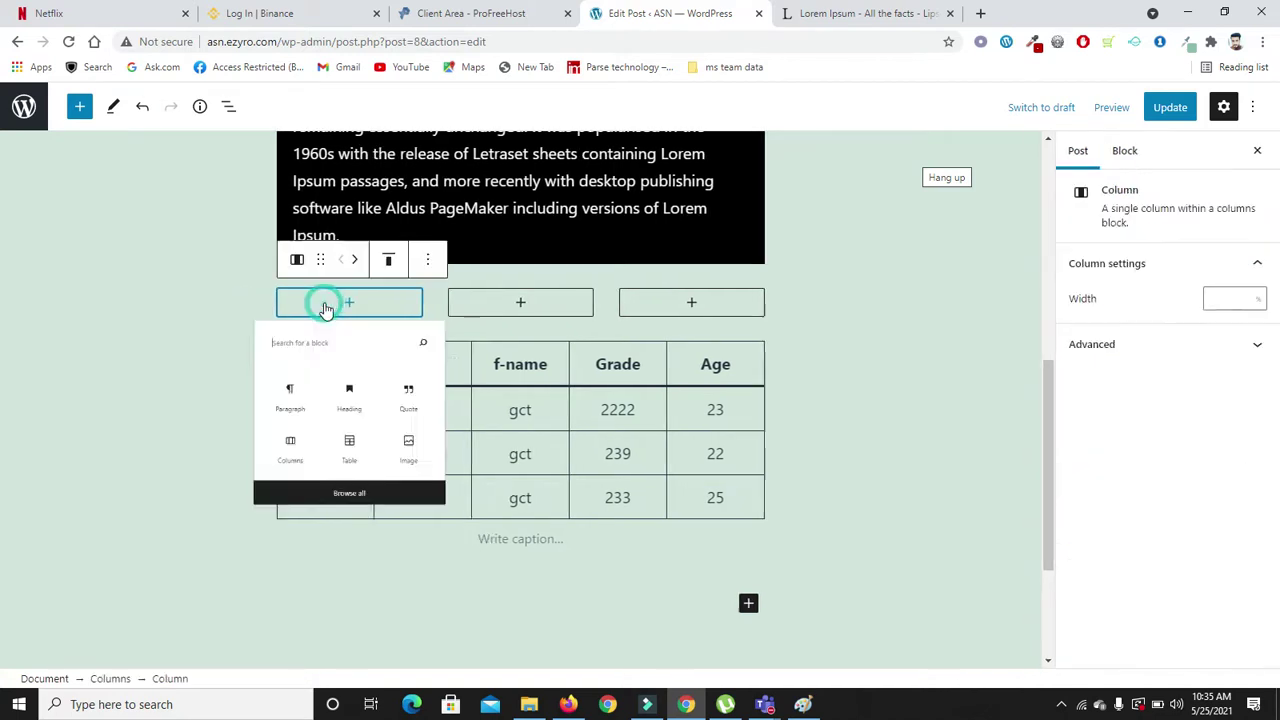
pyautogui.press('Escape')
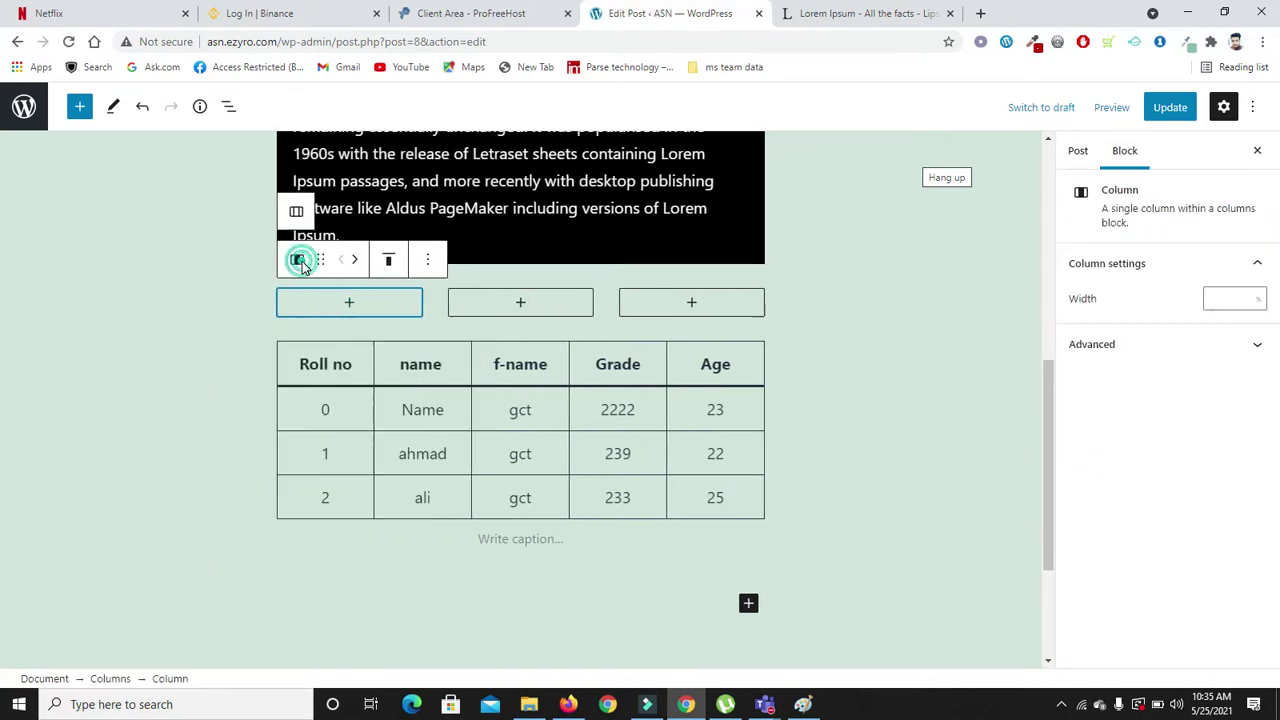
pyautogui.click(783, 289)
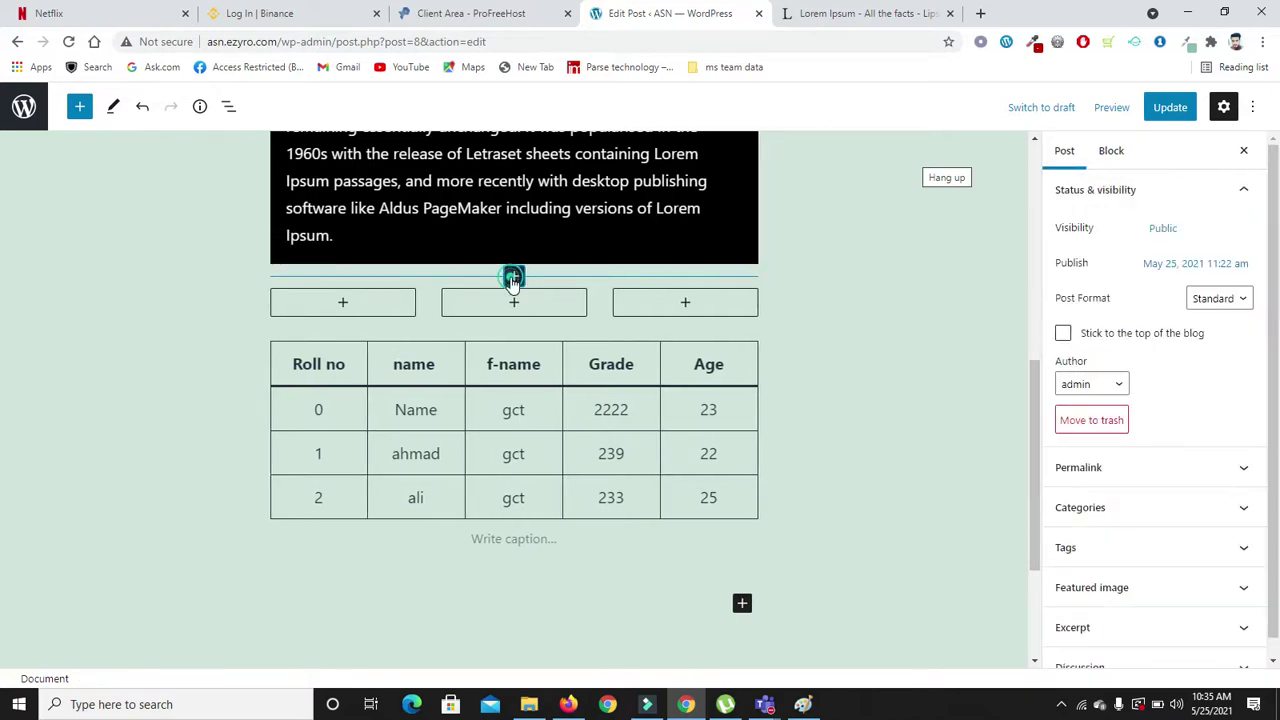
pyautogui.click(342, 302)
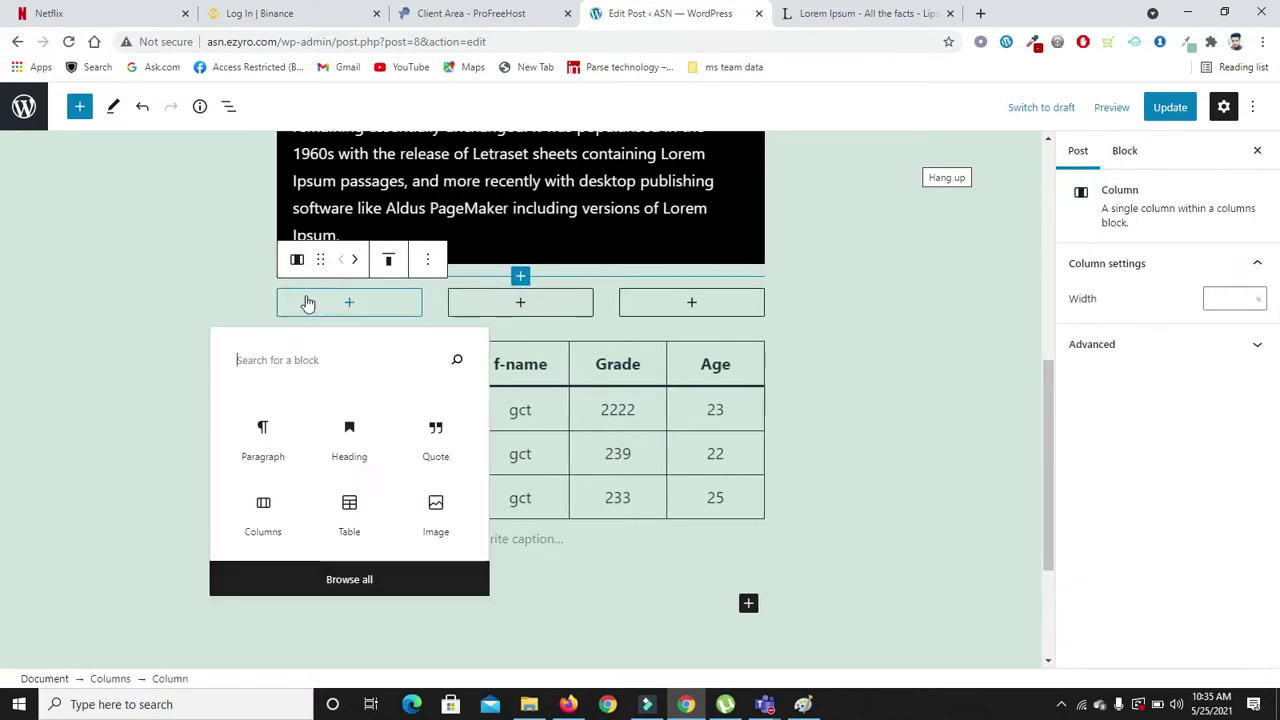
pyautogui.click(244, 297)
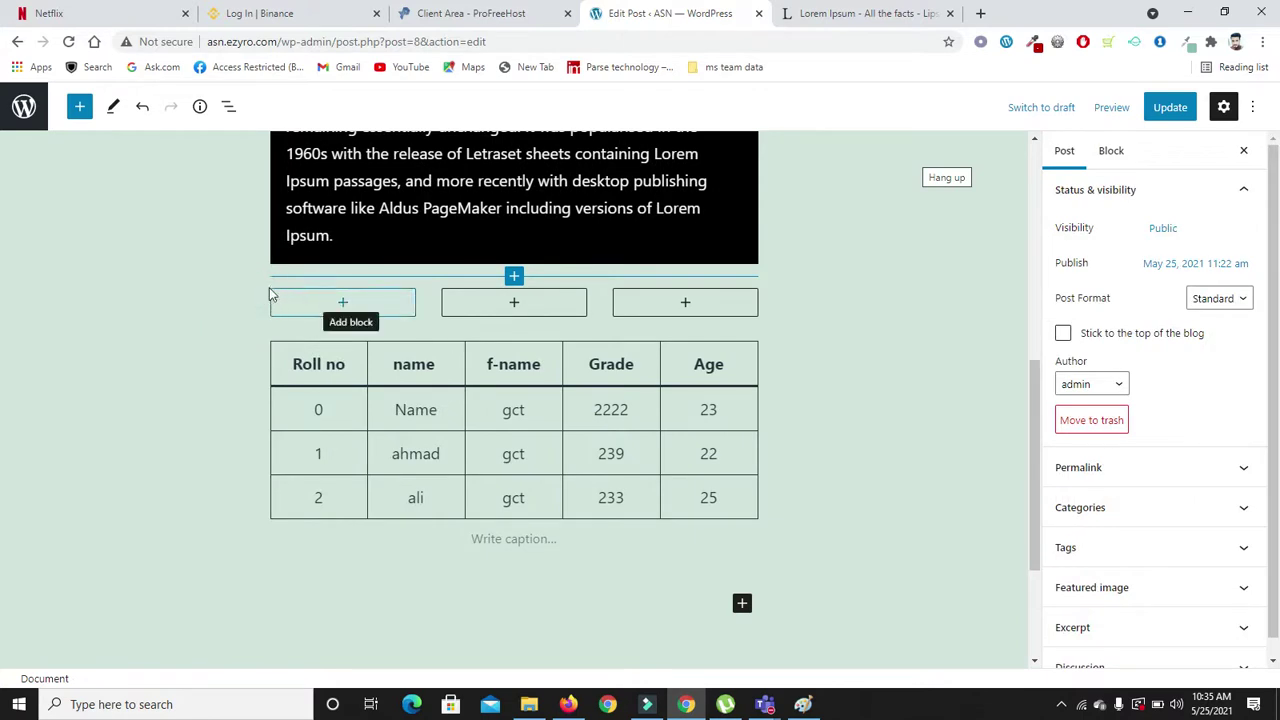
pyautogui.click(281, 303)
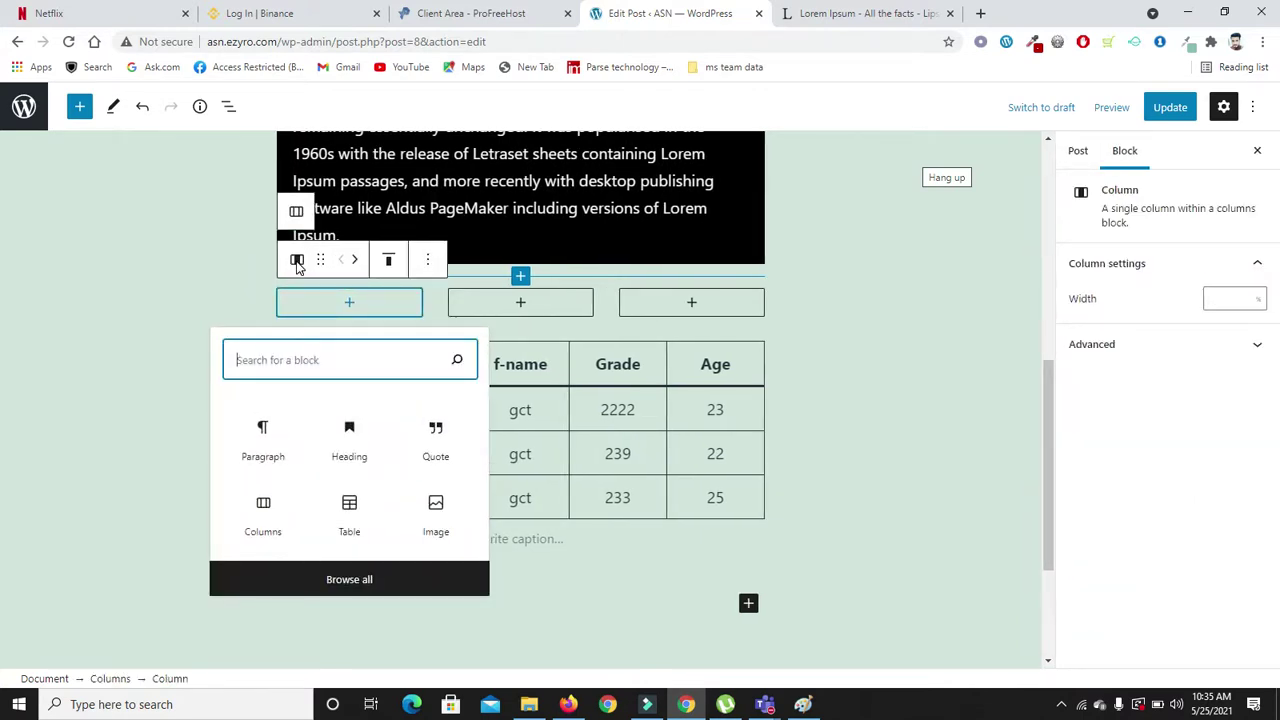
pyautogui.click(296, 261)
pyautogui.moveTo(321, 259); pyautogui.dragTo(308, 357)
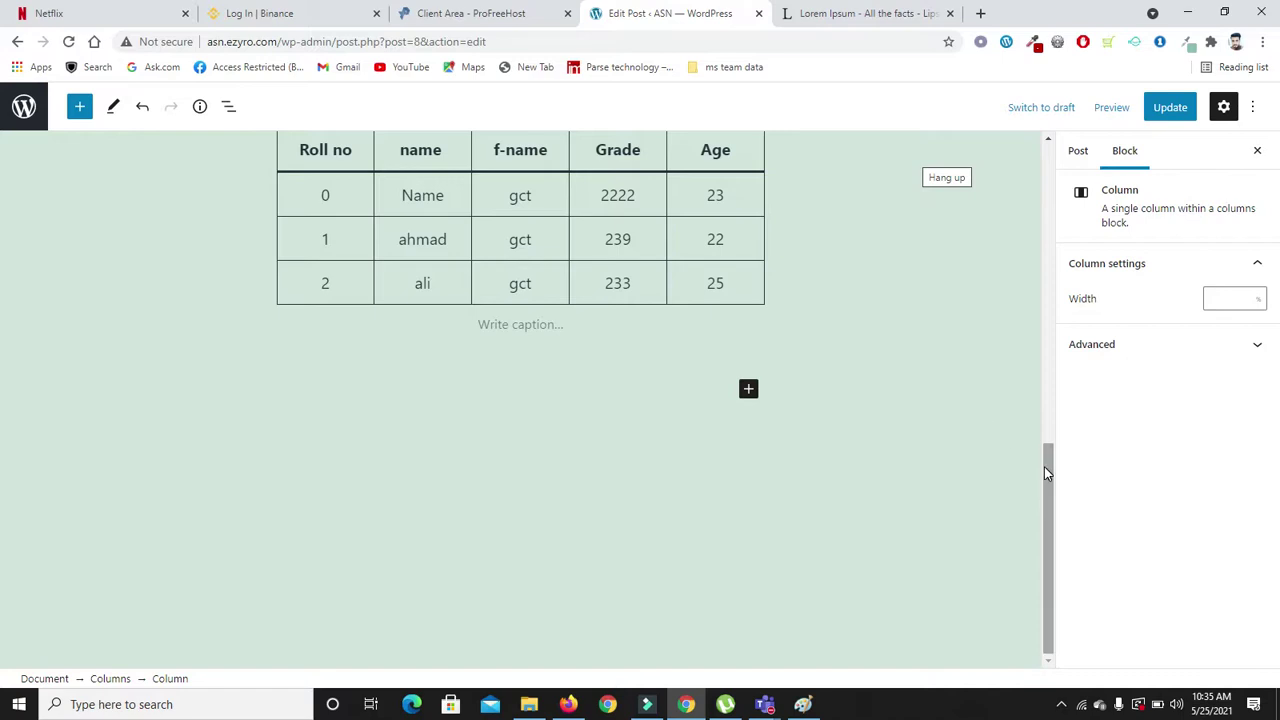
pyautogui.scroll(3, 1044, 466)
pyautogui.moveTo(320, 320); pyautogui.dragTo(352, 360)
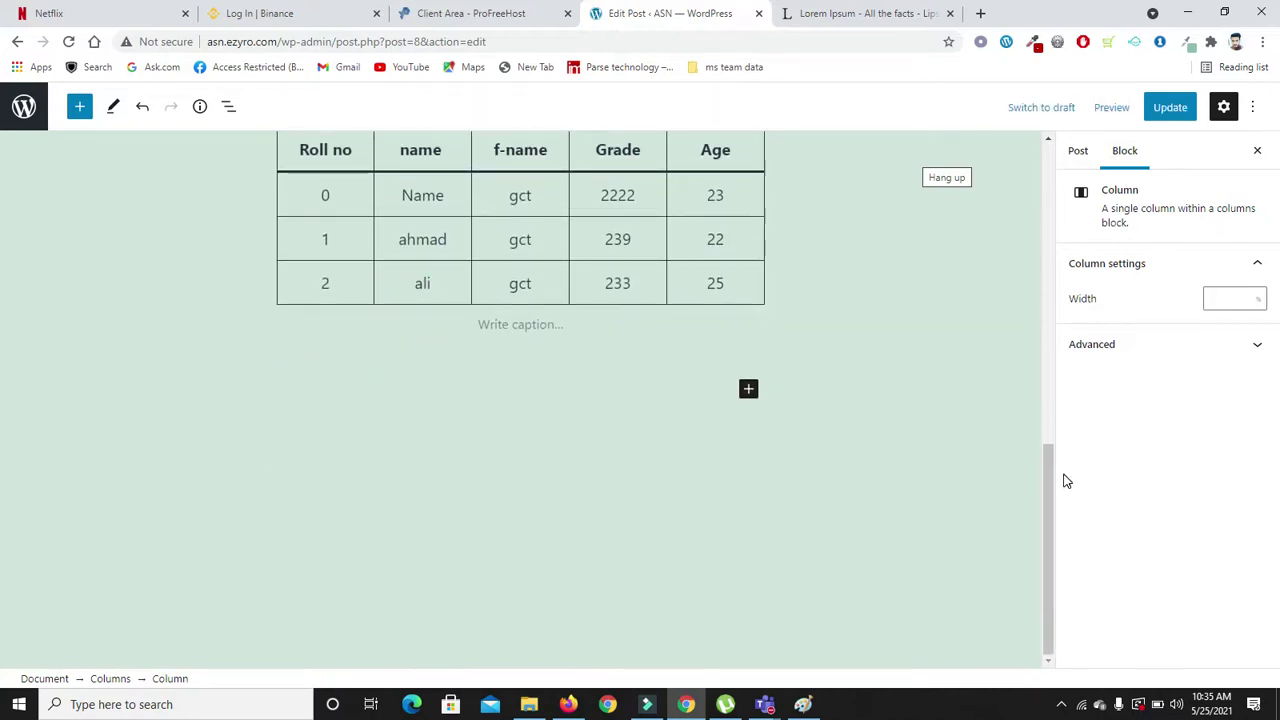
pyautogui.scroll(2, 1040, 404)
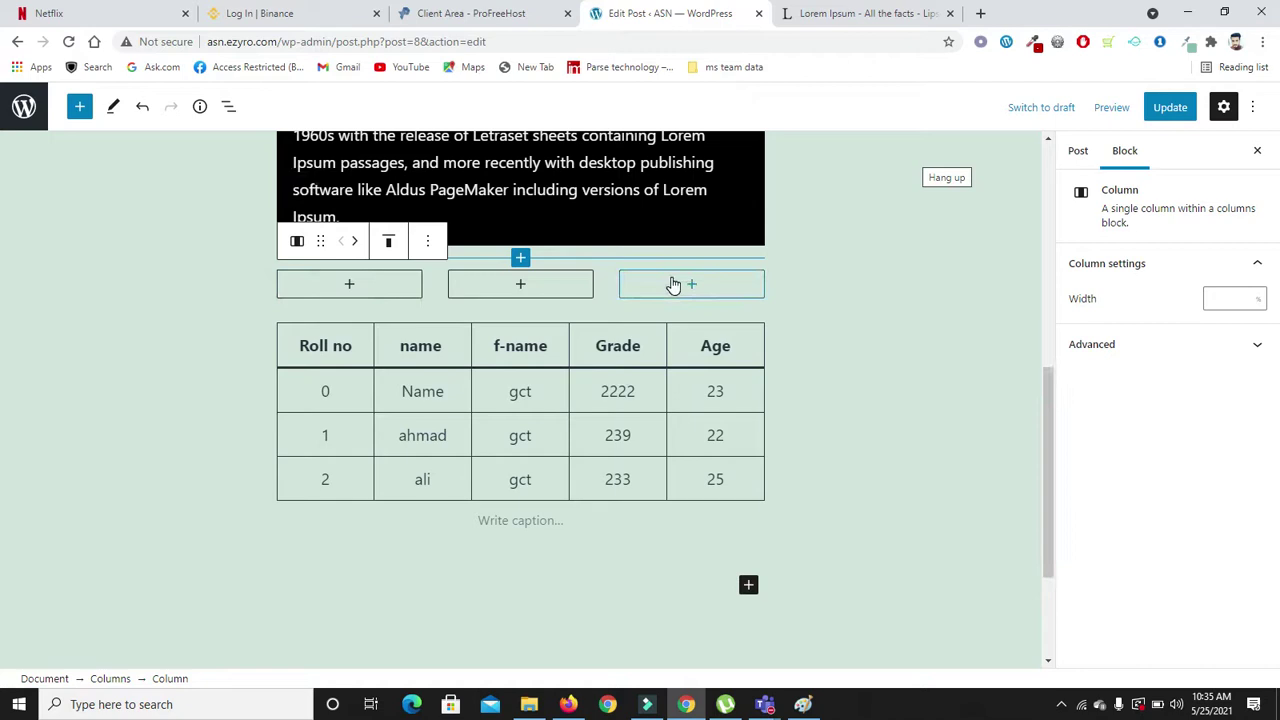
pyautogui.click(689, 284)
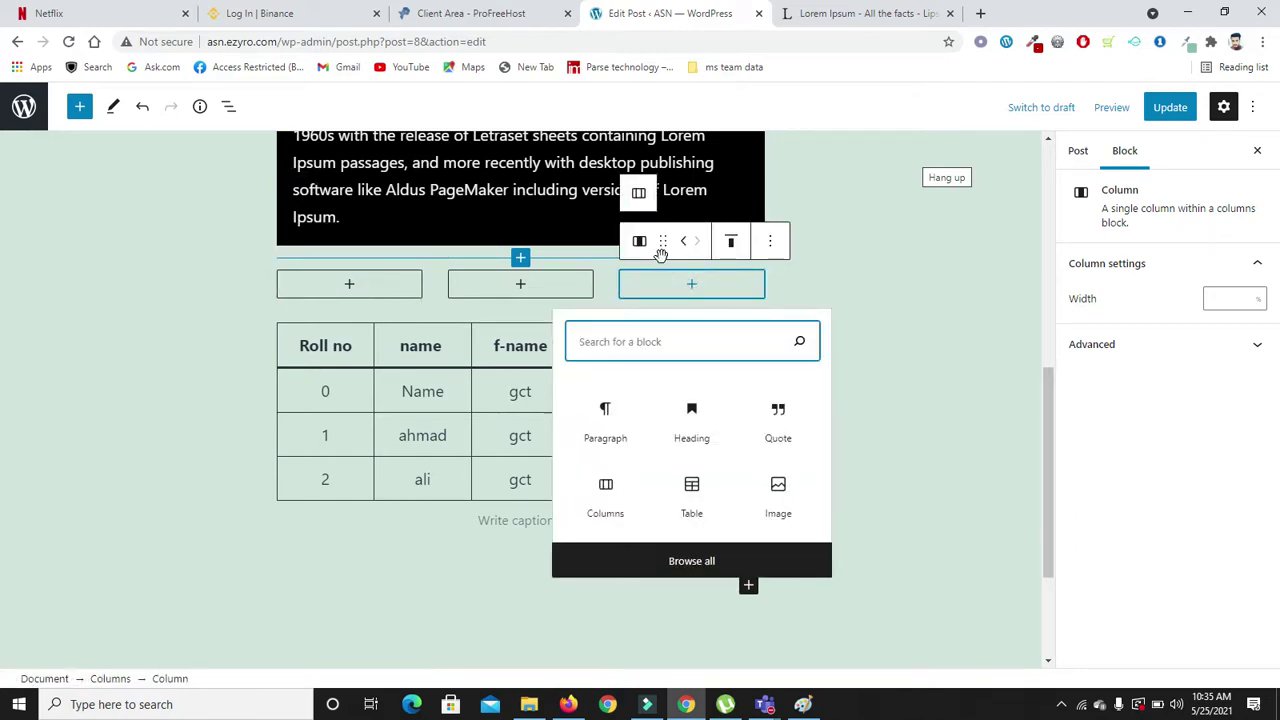
pyautogui.click(518, 265)
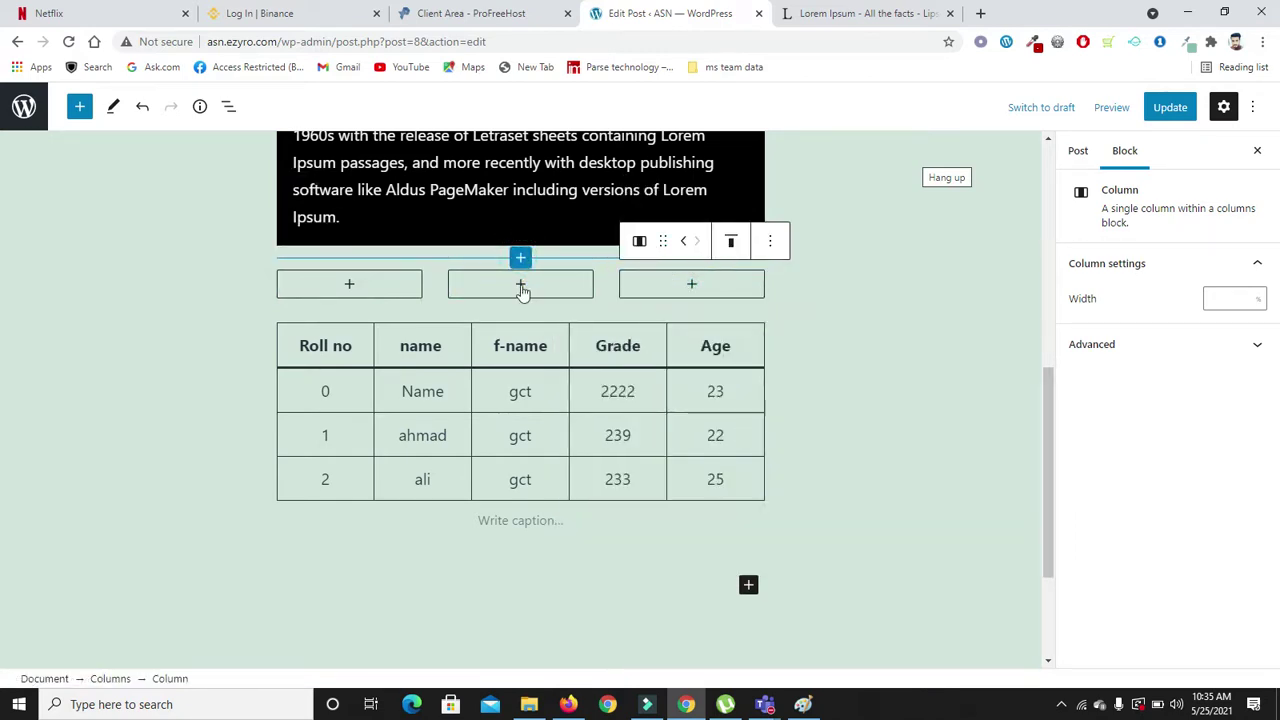
pyautogui.click(466, 277)
pyautogui.click(249, 257)
pyautogui.click(272, 278)
pyautogui.click(297, 287)
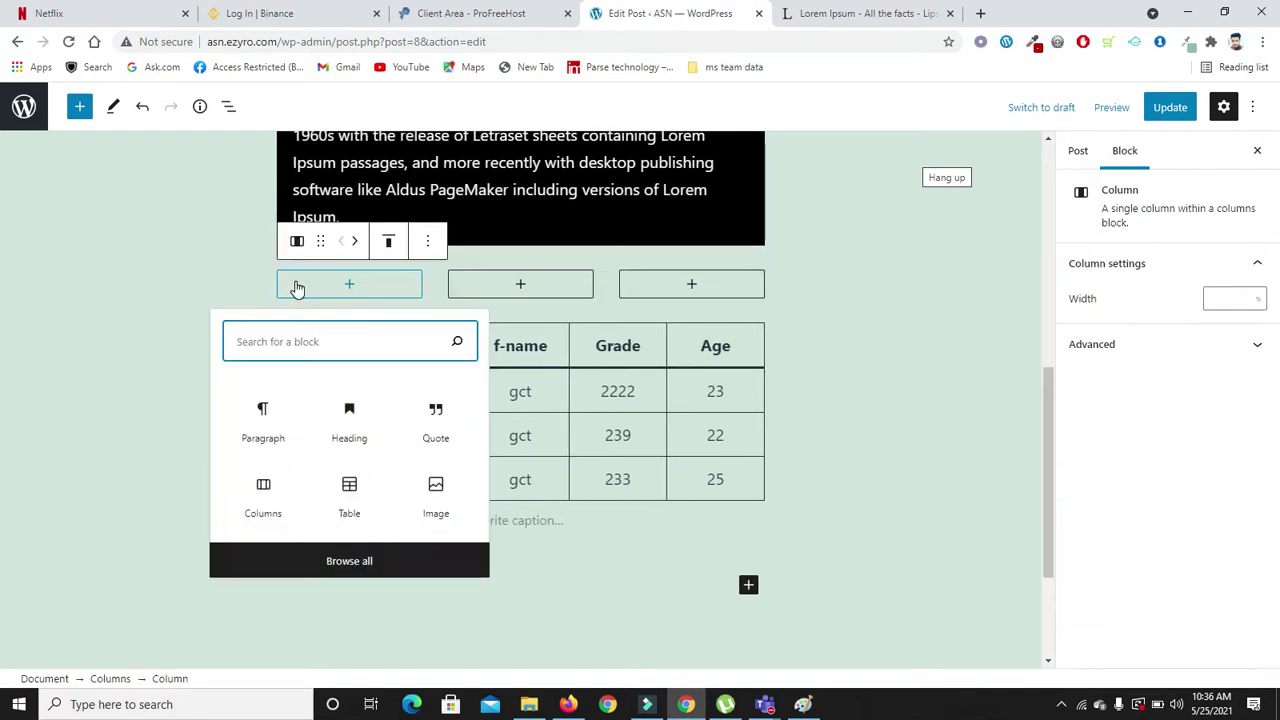
pyautogui.click(302, 280)
pyautogui.click(276, 283)
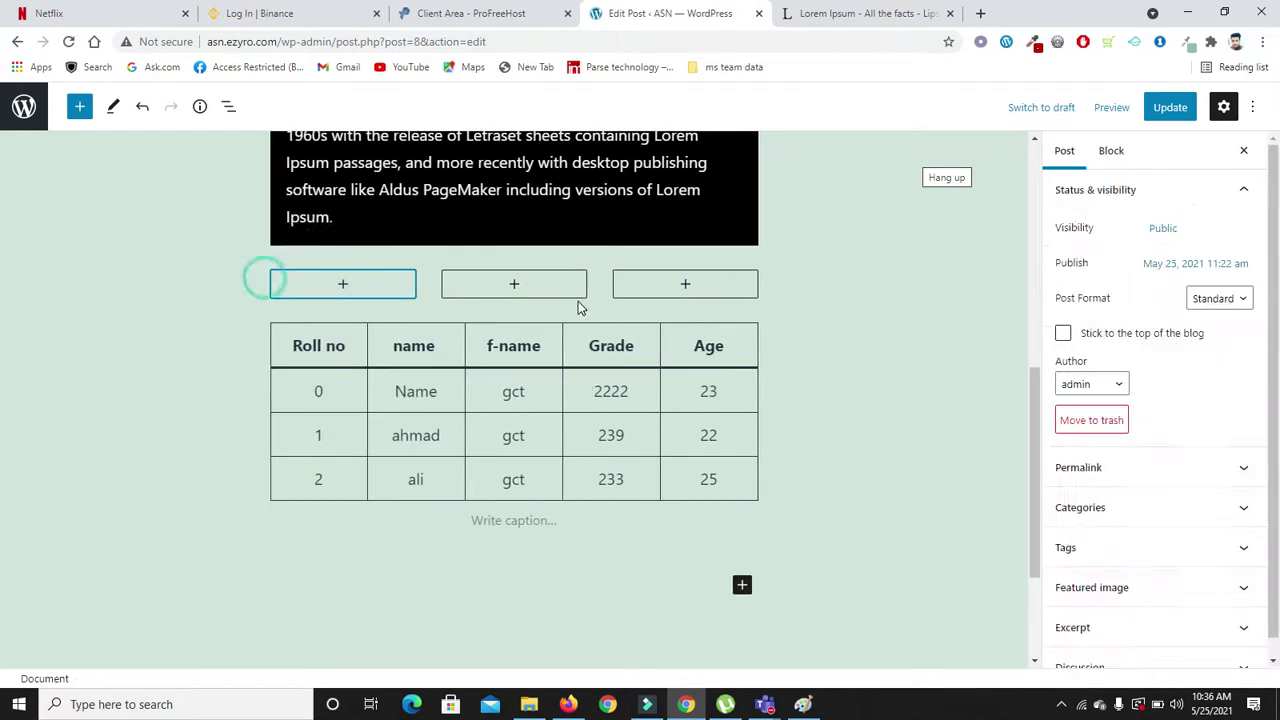
pyautogui.click(780, 291)
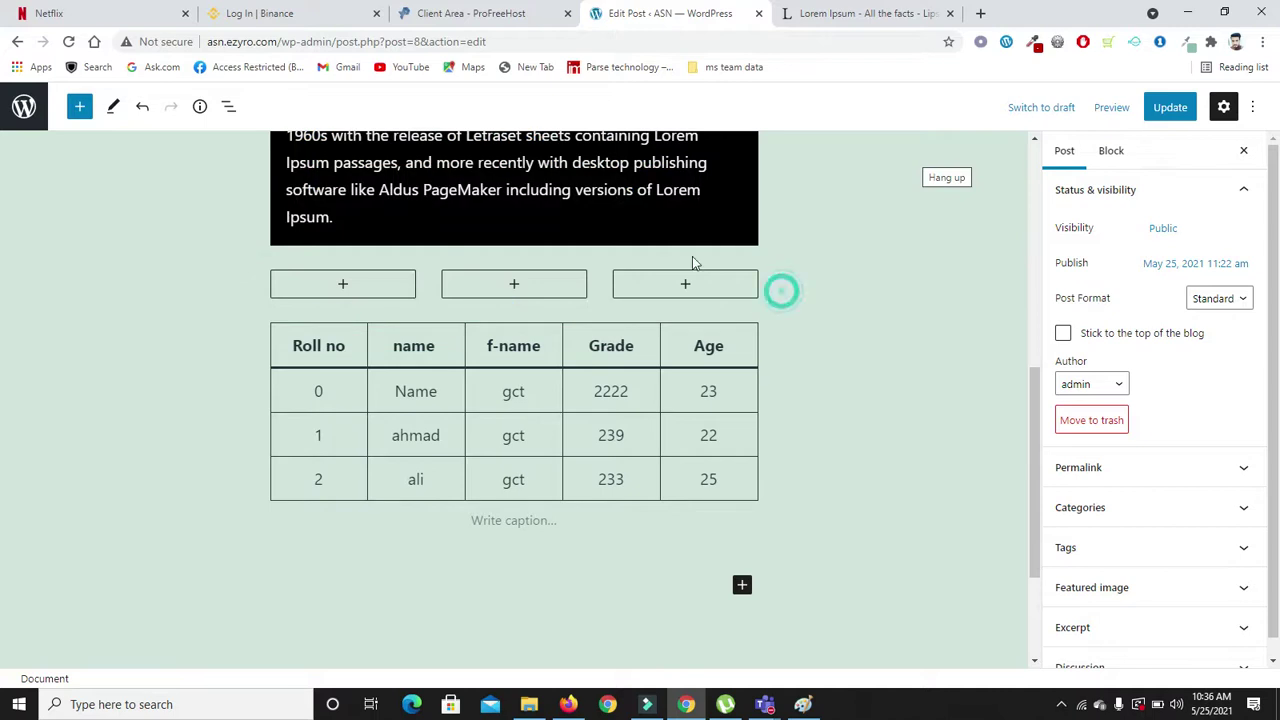
pyautogui.click(627, 288)
pyautogui.click(520, 258)
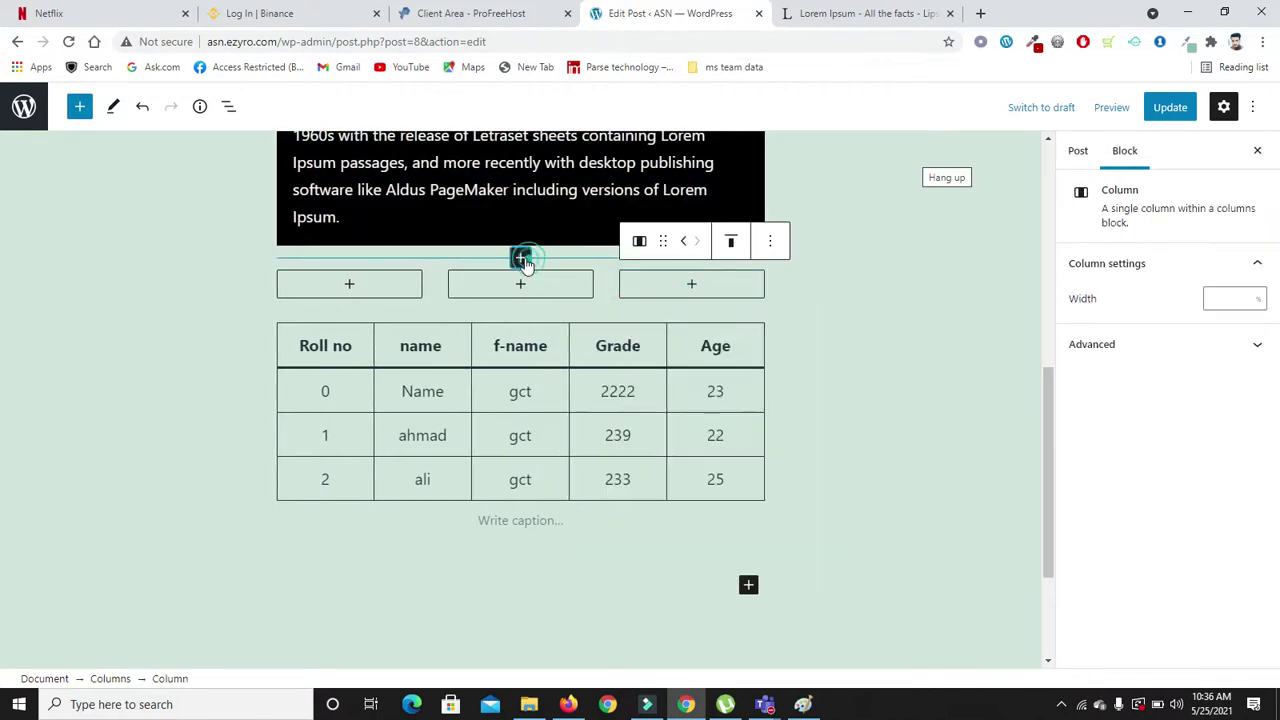
pyautogui.click(240, 286)
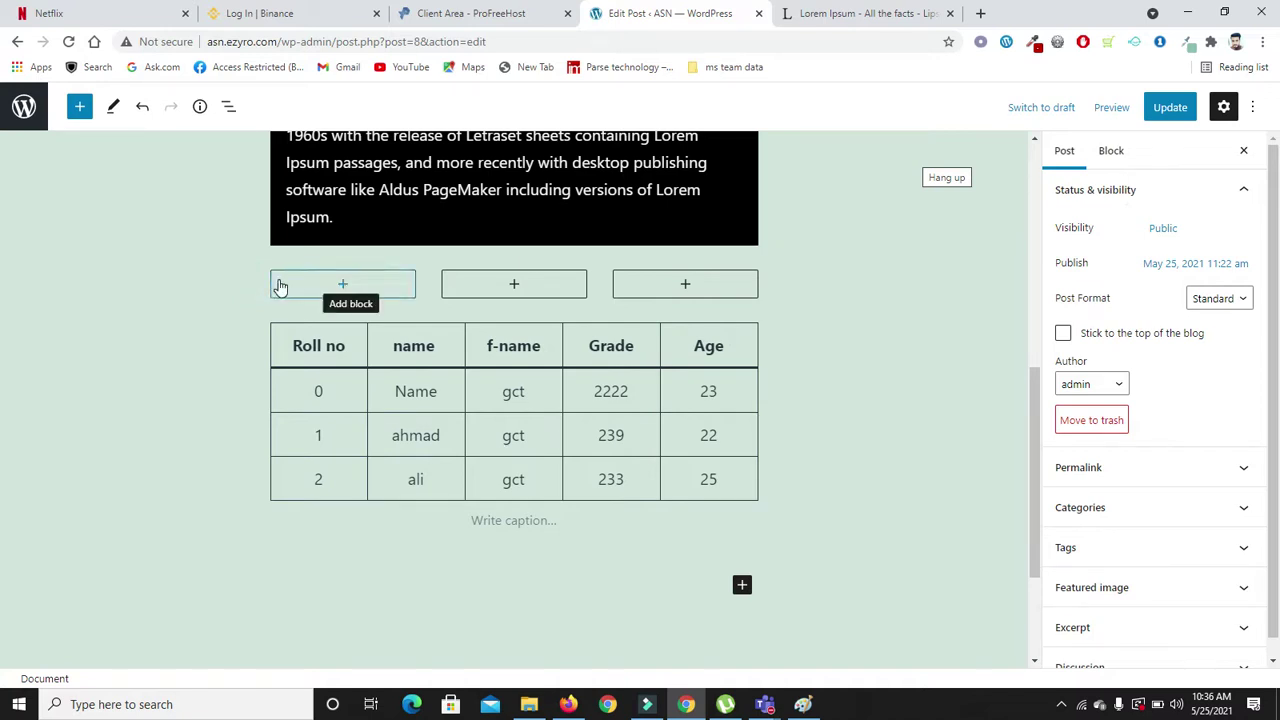
pyautogui.click(281, 287)
pyautogui.click(500, 285)
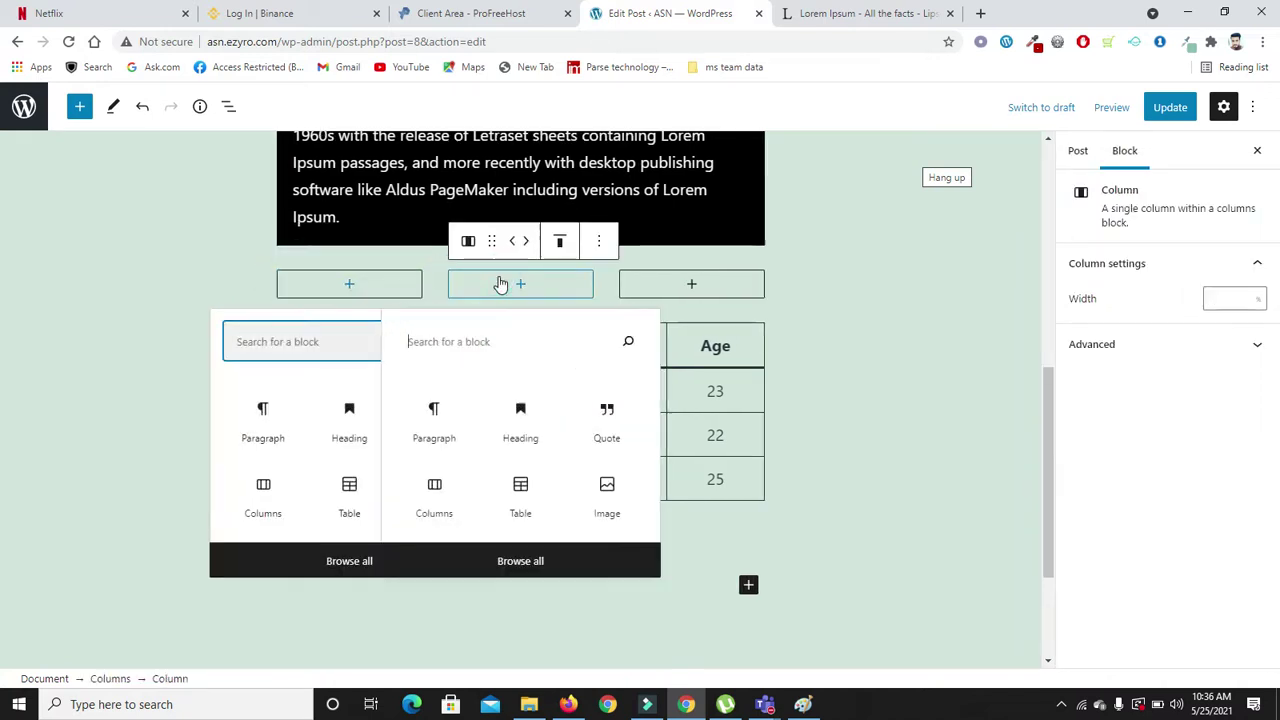
pyautogui.click(645, 287)
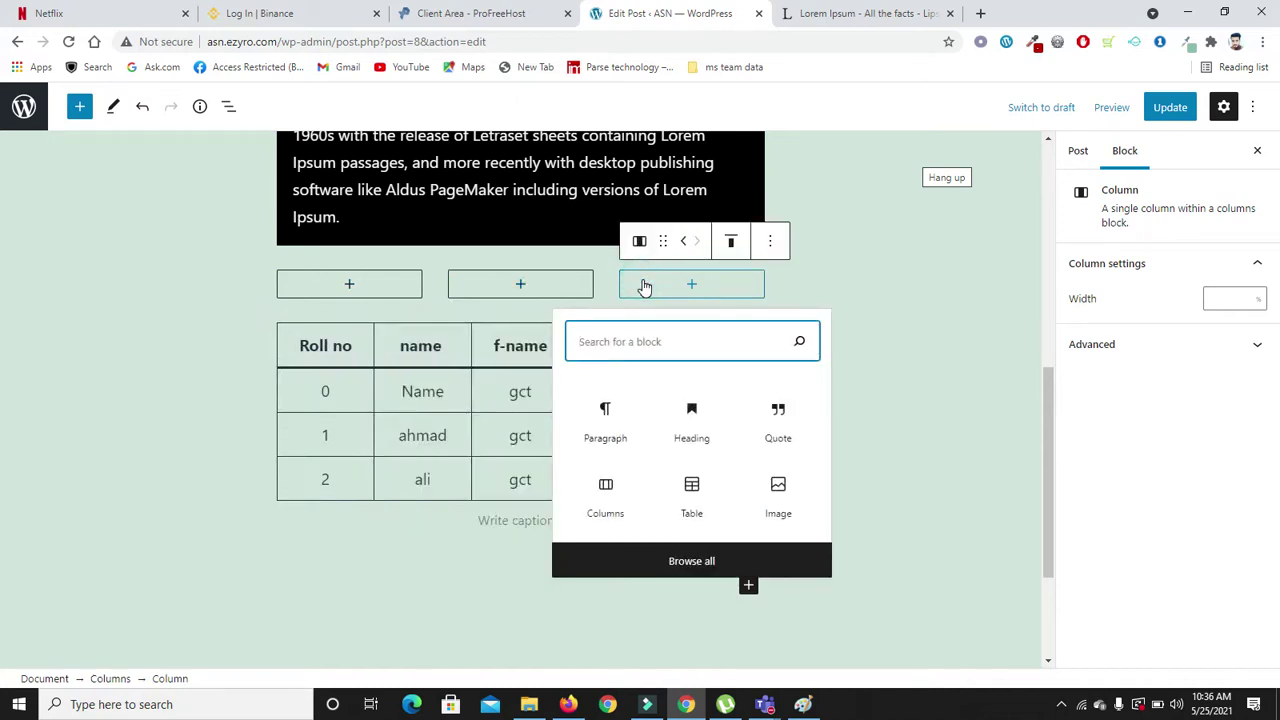
pyautogui.moveTo(632, 245)
pyautogui.click(200, 303)
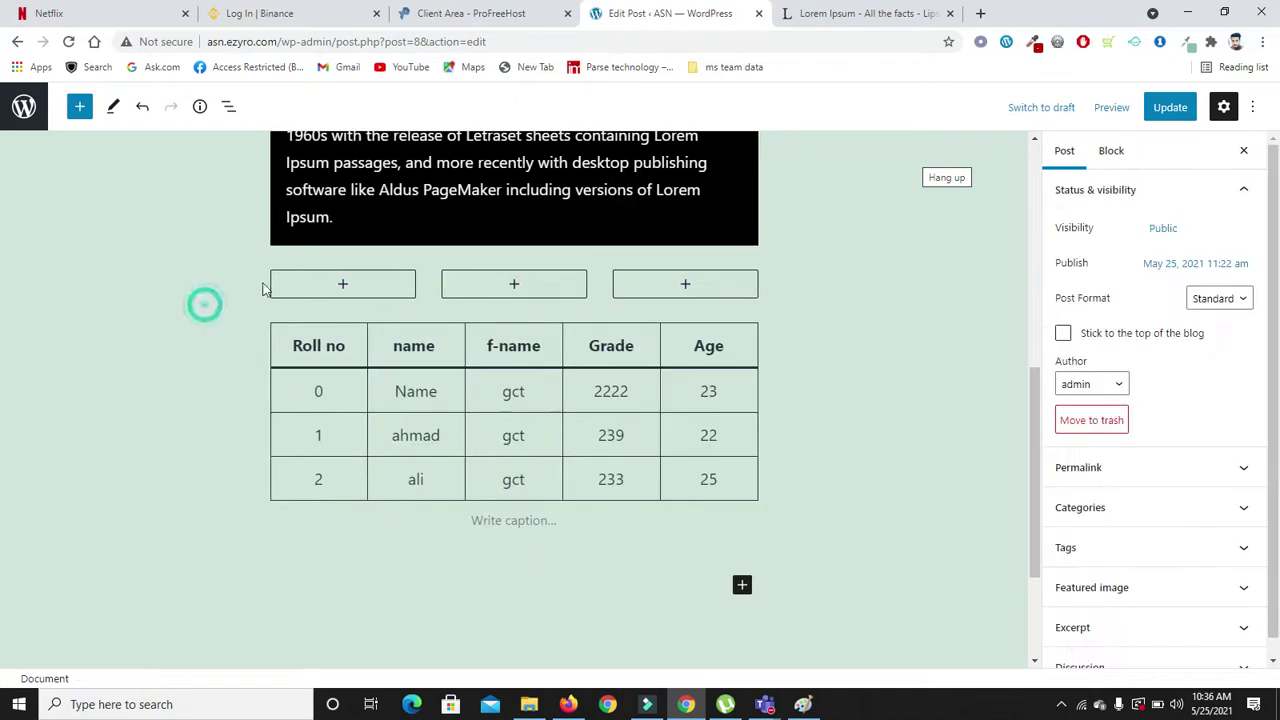
pyautogui.click(266, 271)
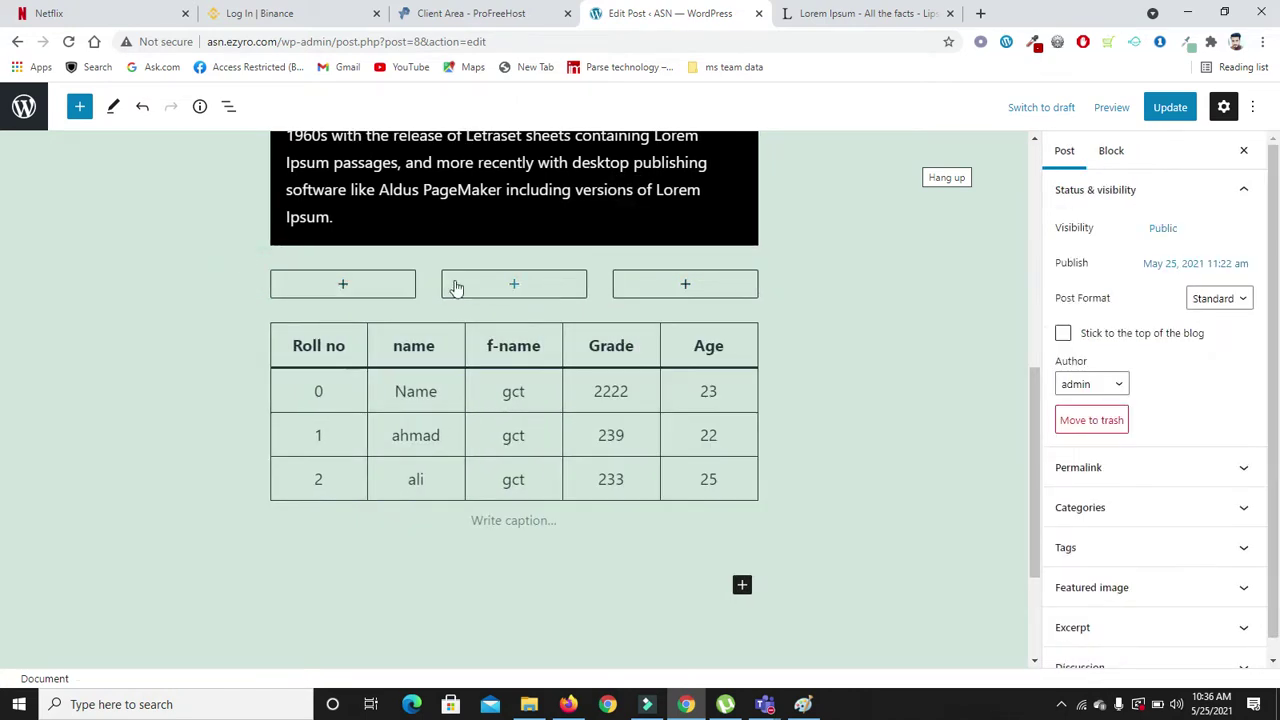
pyautogui.click(286, 276)
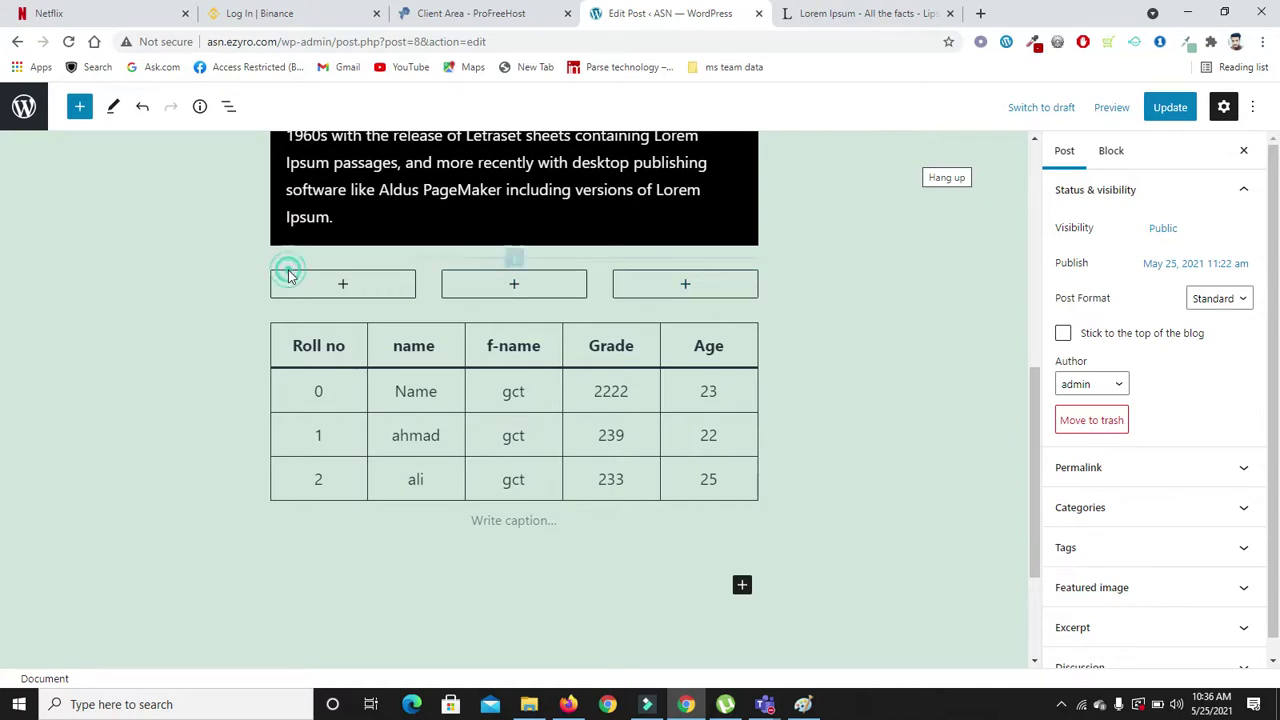
pyautogui.click(150, 398)
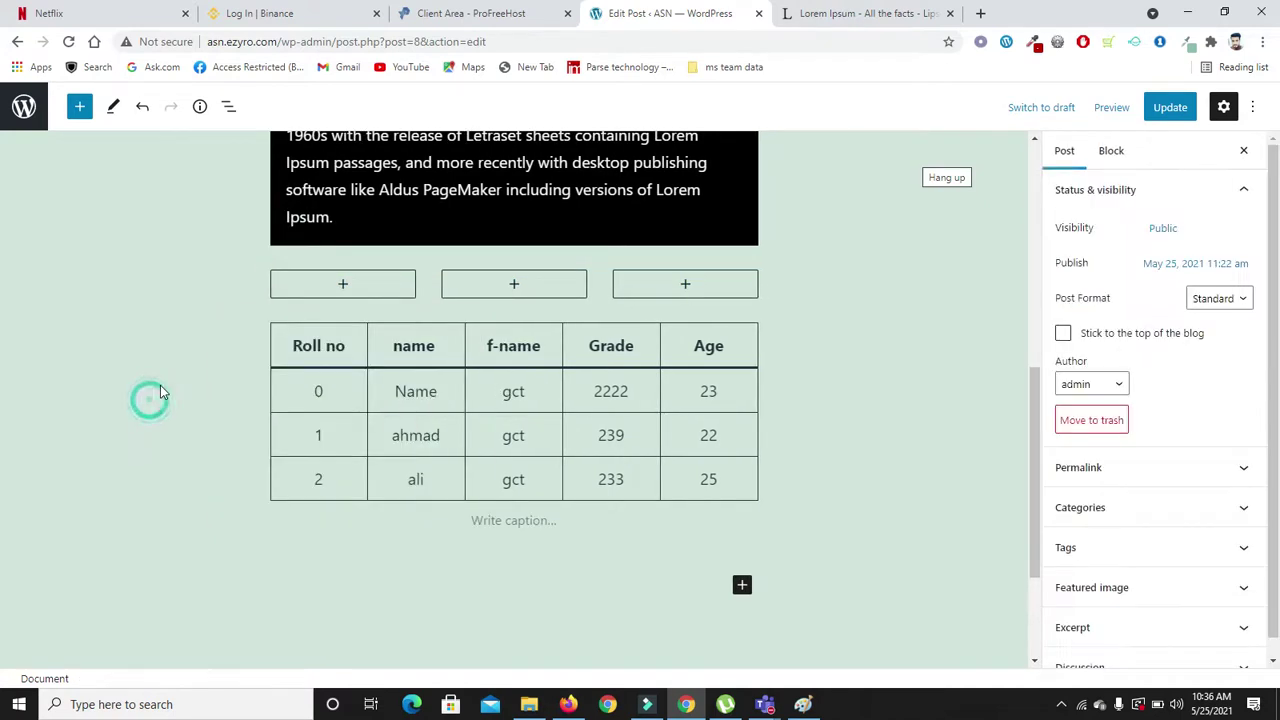
pyautogui.click(314, 345)
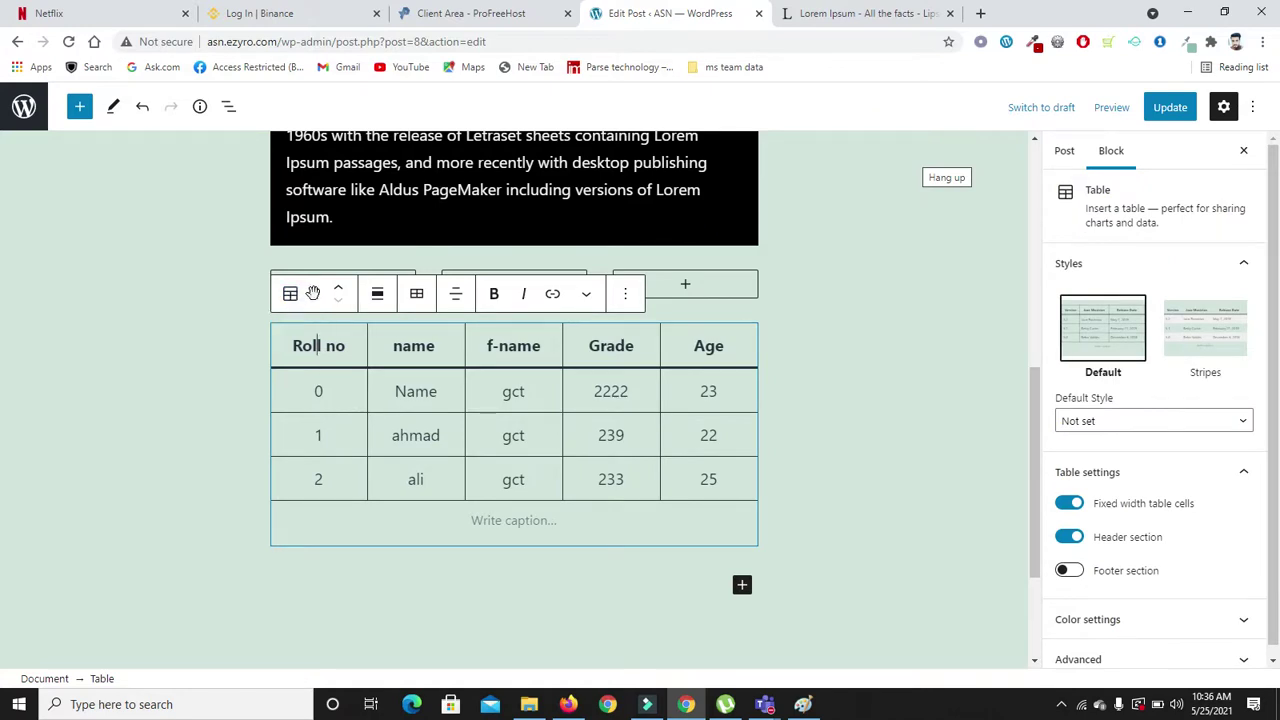
# Move the roll-number table up so it sits above the three empty columns
pyautogui.click(626, 293)
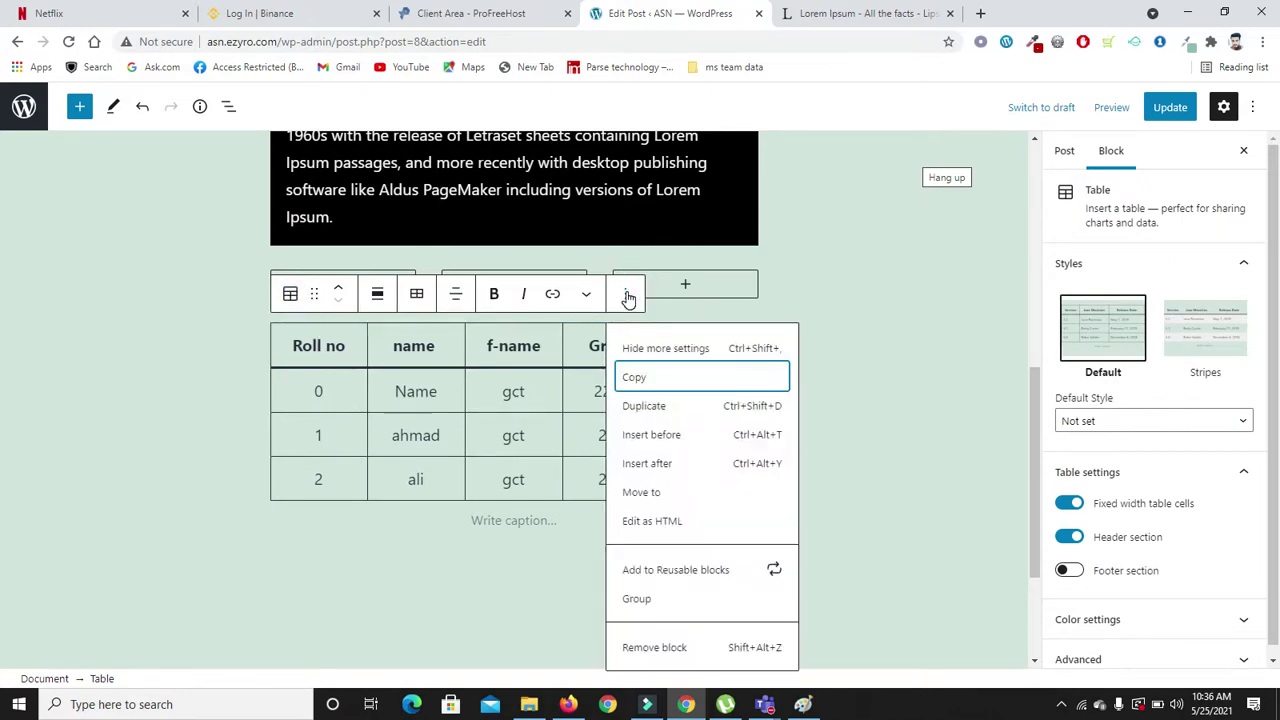
pyautogui.click(626, 293)
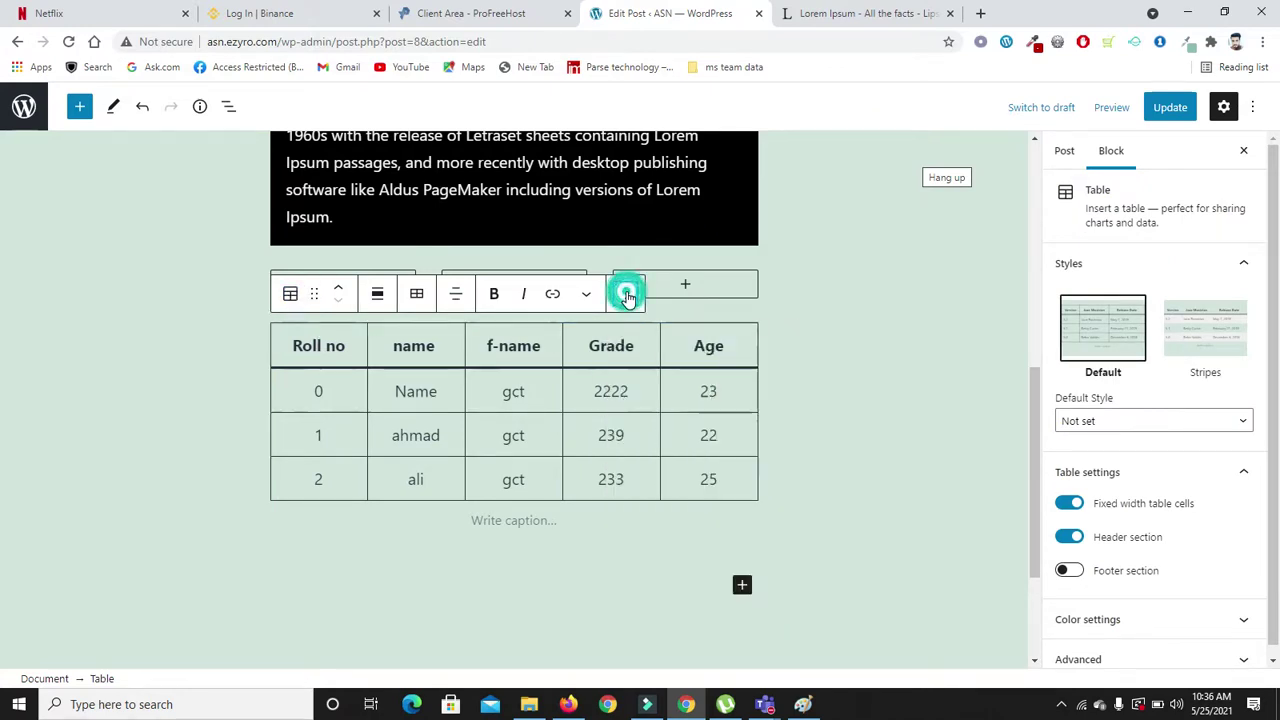
pyautogui.click(341, 293)
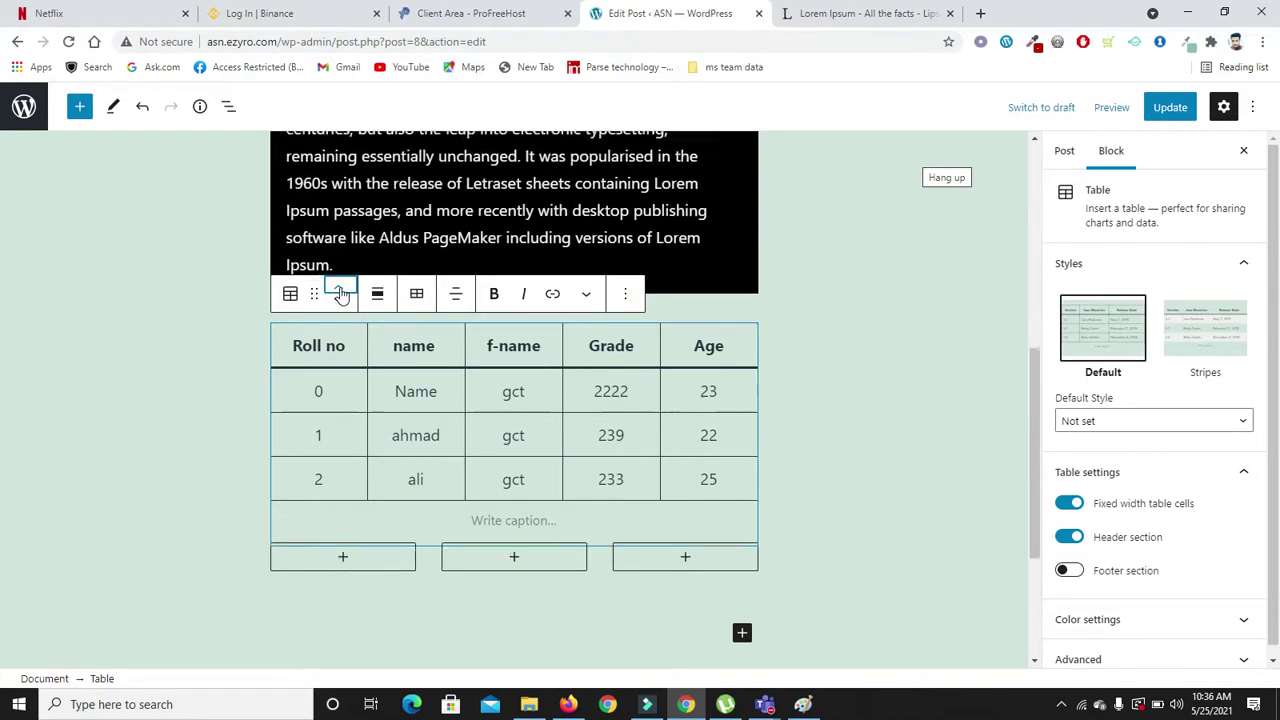
pyautogui.click(339, 291)
pyautogui.click(339, 291)
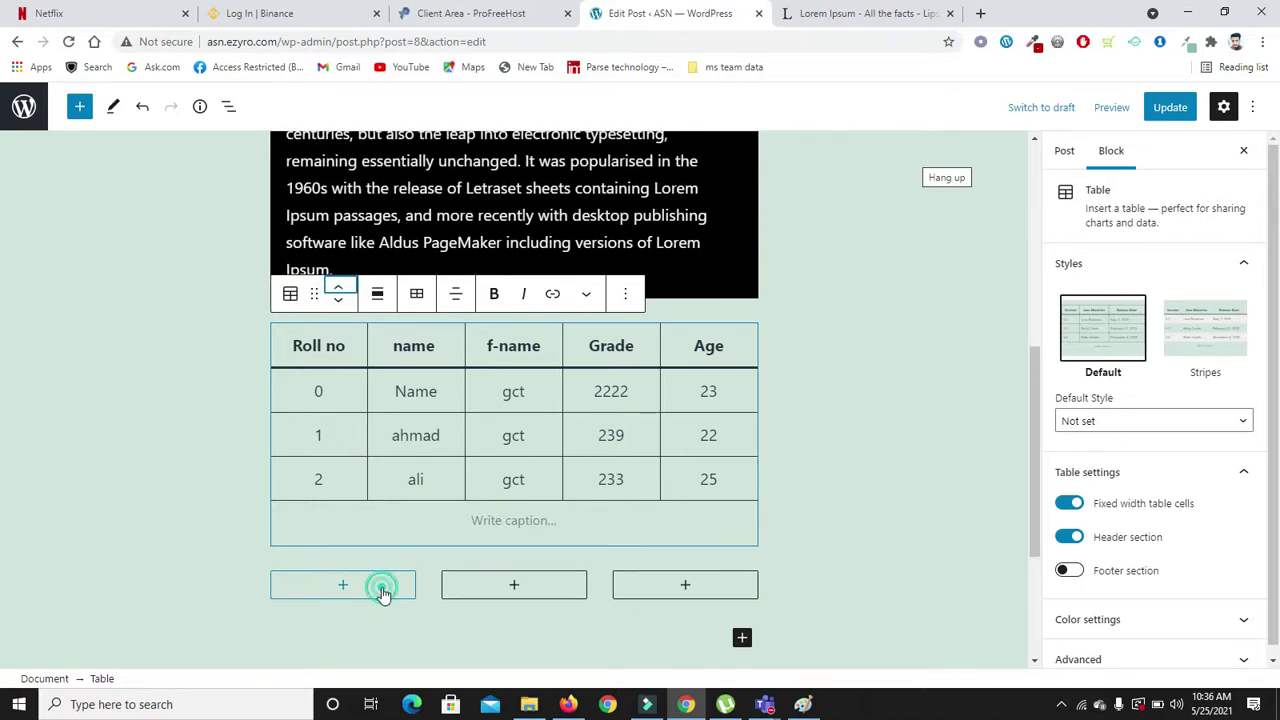
pyautogui.click(386, 586)
pyautogui.click(1022, 454)
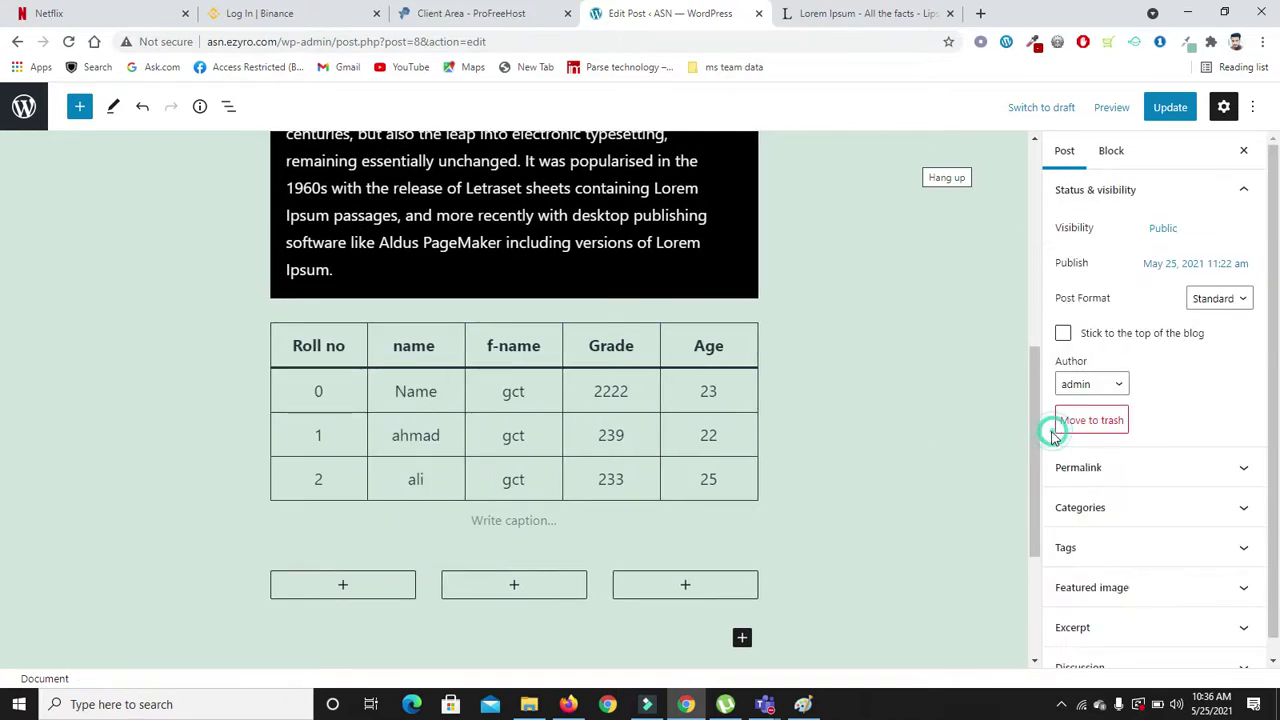
pyautogui.moveTo(1034, 434); pyautogui.dragTo(1037, 520)
# Move the table above the Lorem Ipsum block and back below, then add a block to the first column
pyautogui.click(378, 508)
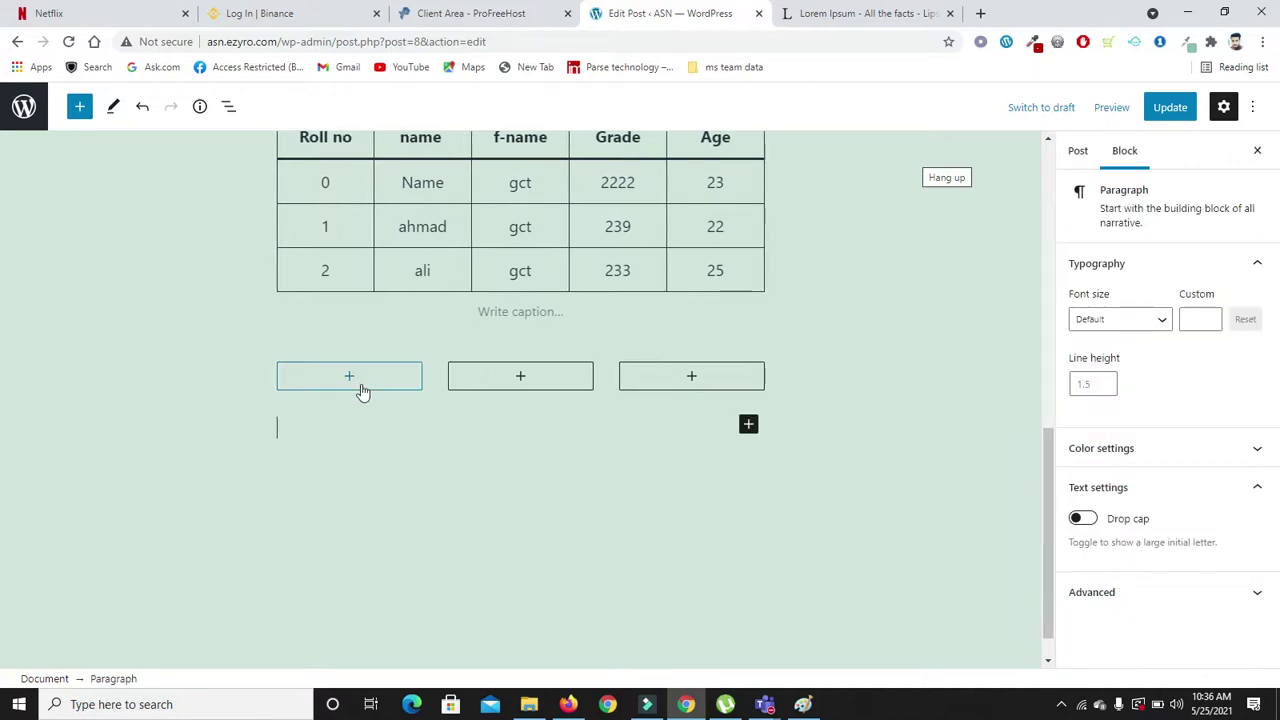
pyautogui.moveTo(1044, 439); pyautogui.dragTo(1045, 364)
pyautogui.click(329, 316)
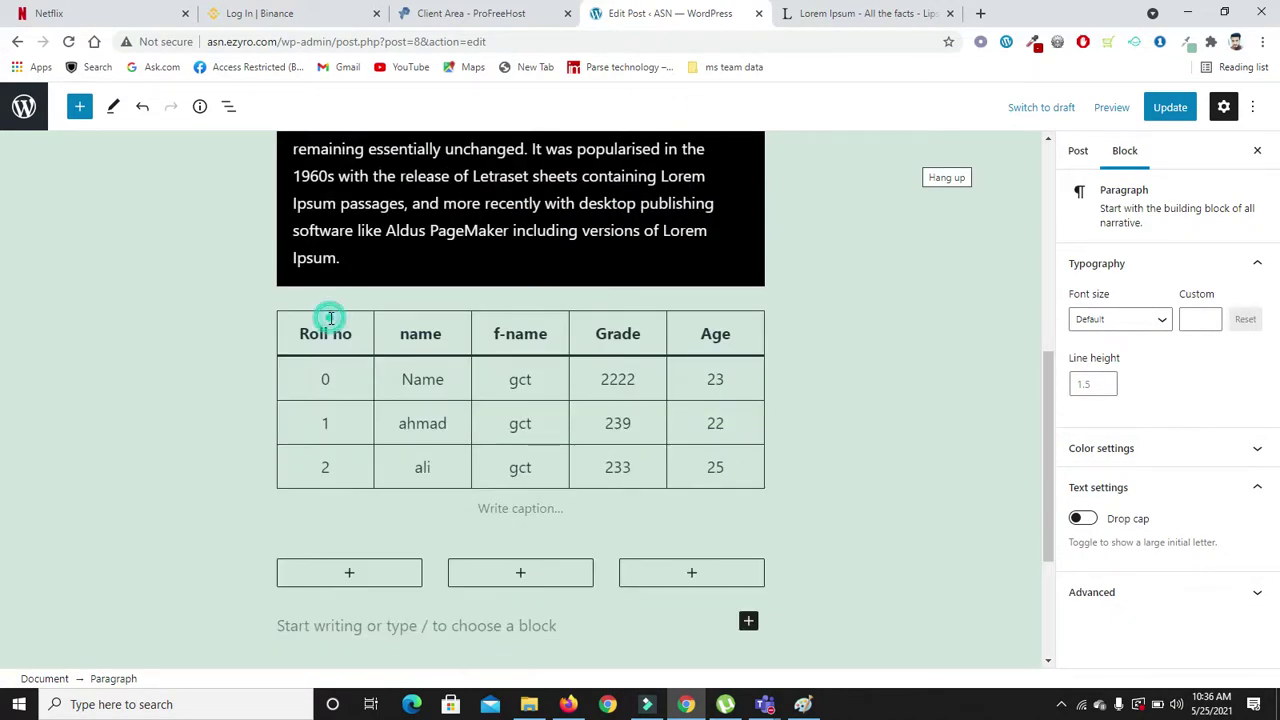
pyautogui.click(338, 276)
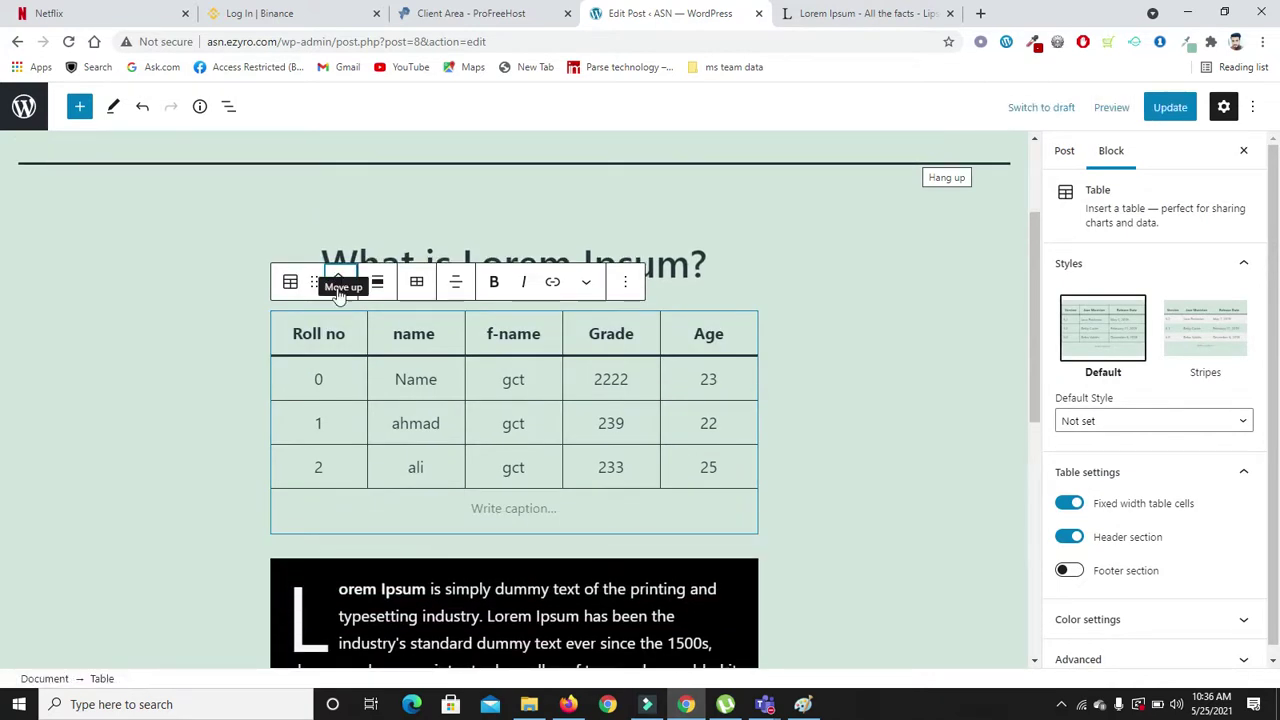
pyautogui.click(338, 292)
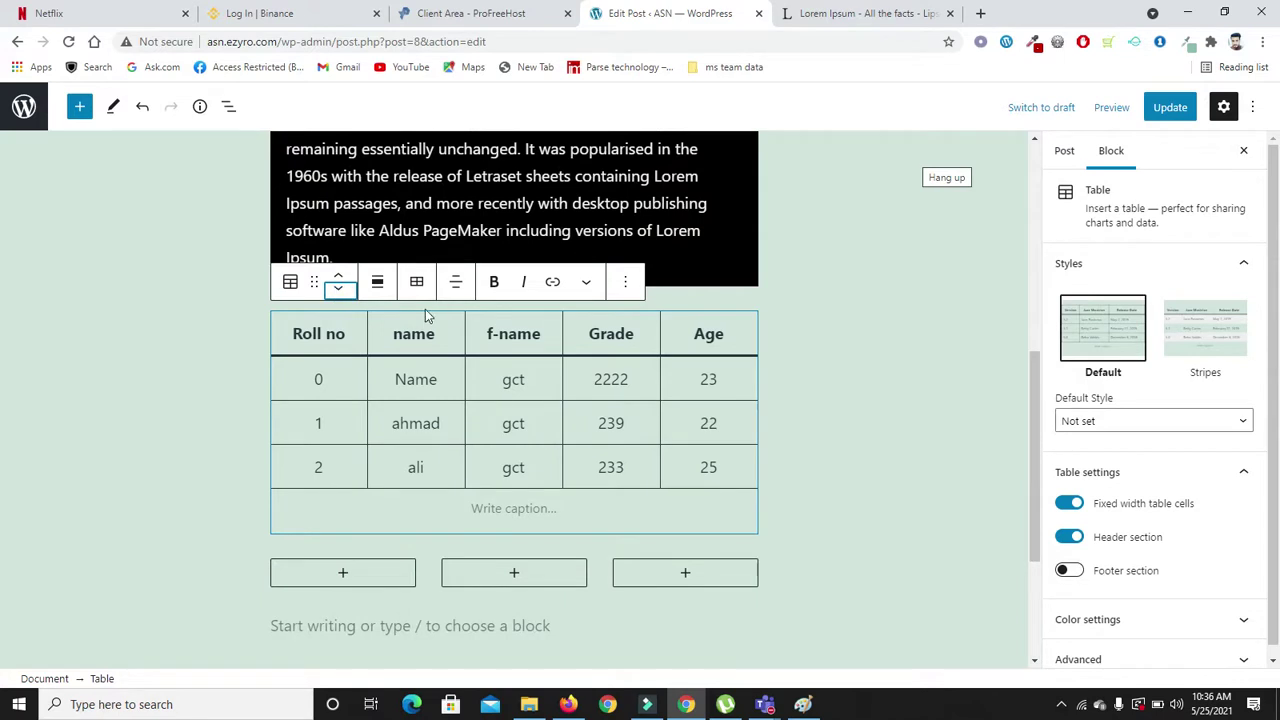
pyautogui.scroll(-1, 1032, 406)
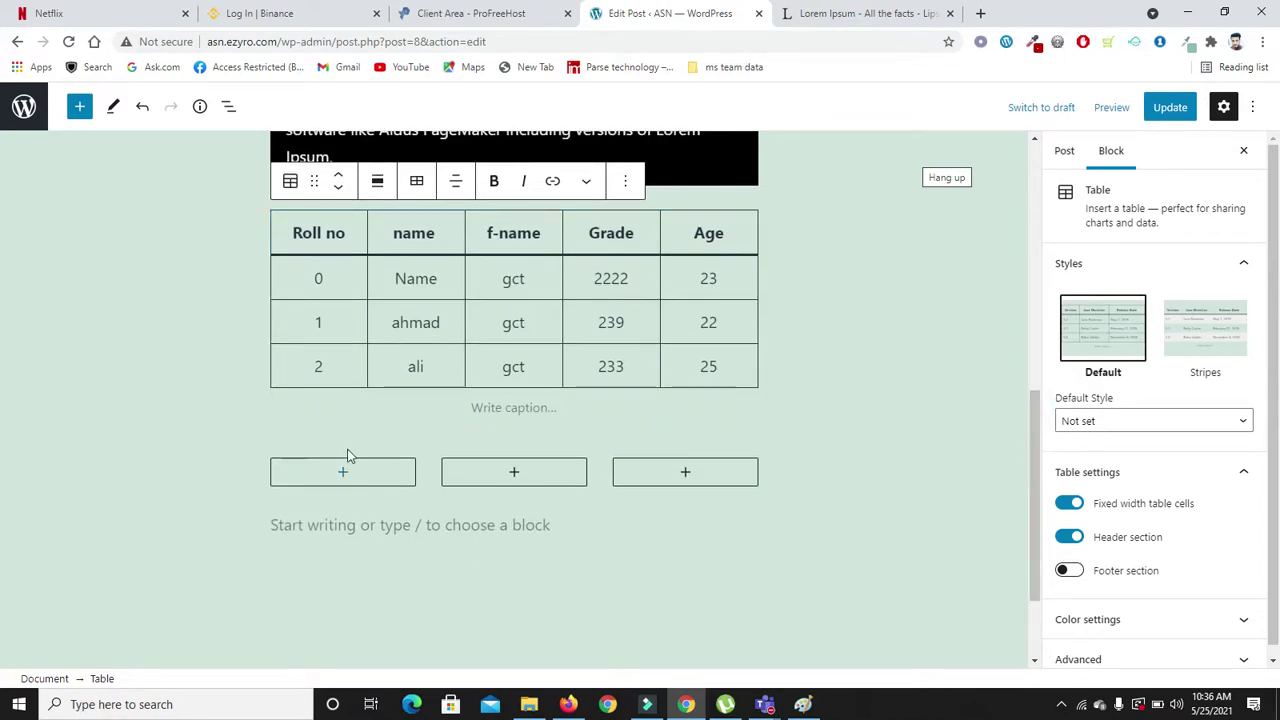
pyautogui.click(1028, 443)
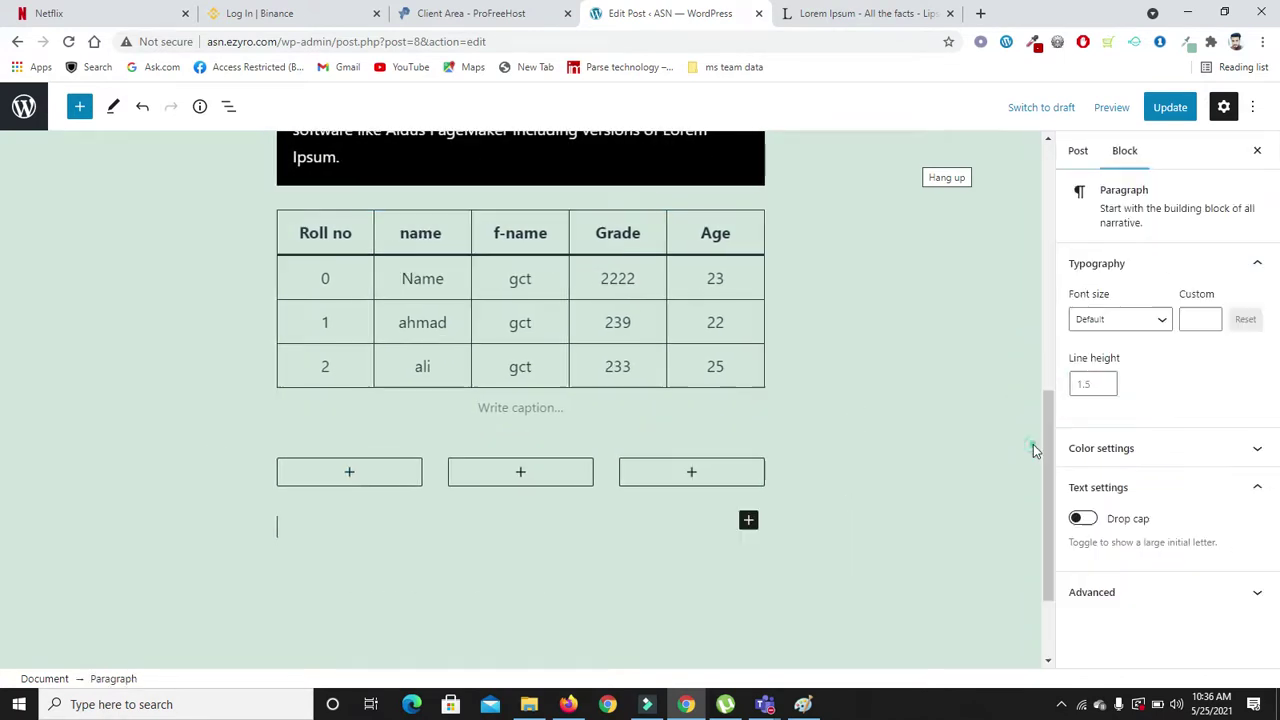
pyautogui.click(312, 474)
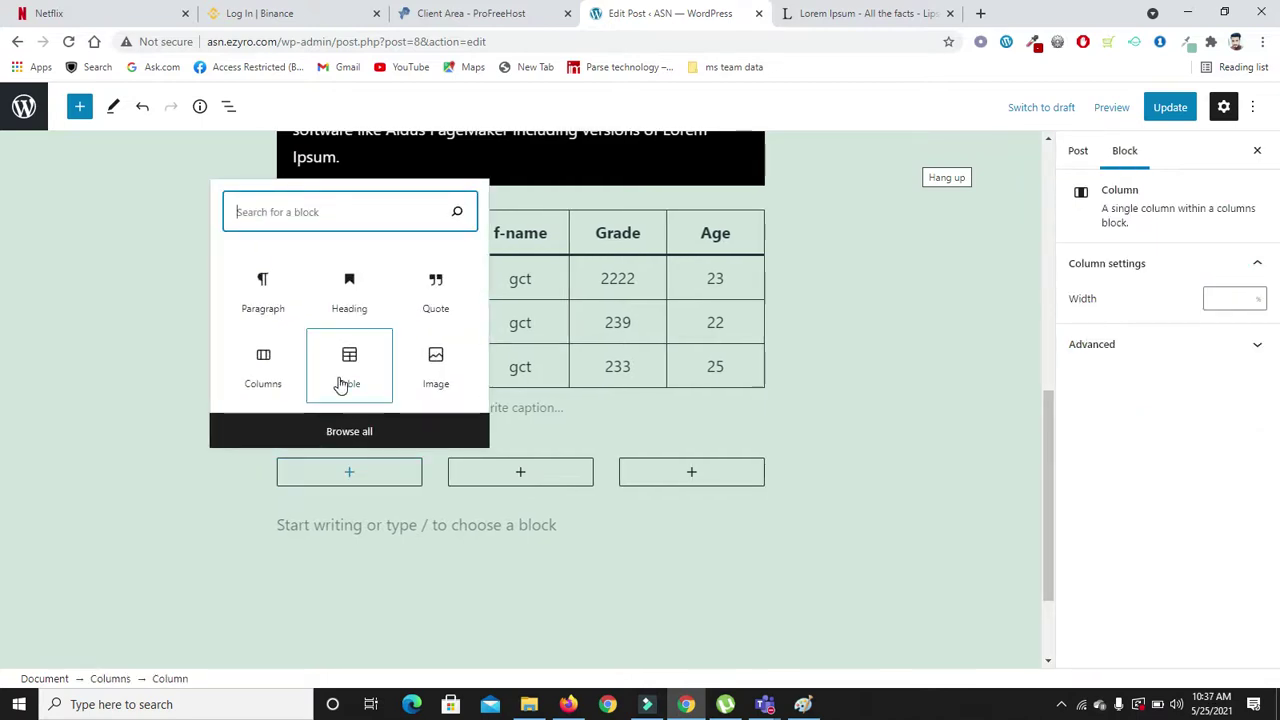
# Insert an Image block and upload pexels-photo-3183150 from the final quailty folder
pyautogui.click(440, 358)
pyautogui.moveTo(1051, 500); pyautogui.dragTo(1034, 392)
pyautogui.click(346, 413)
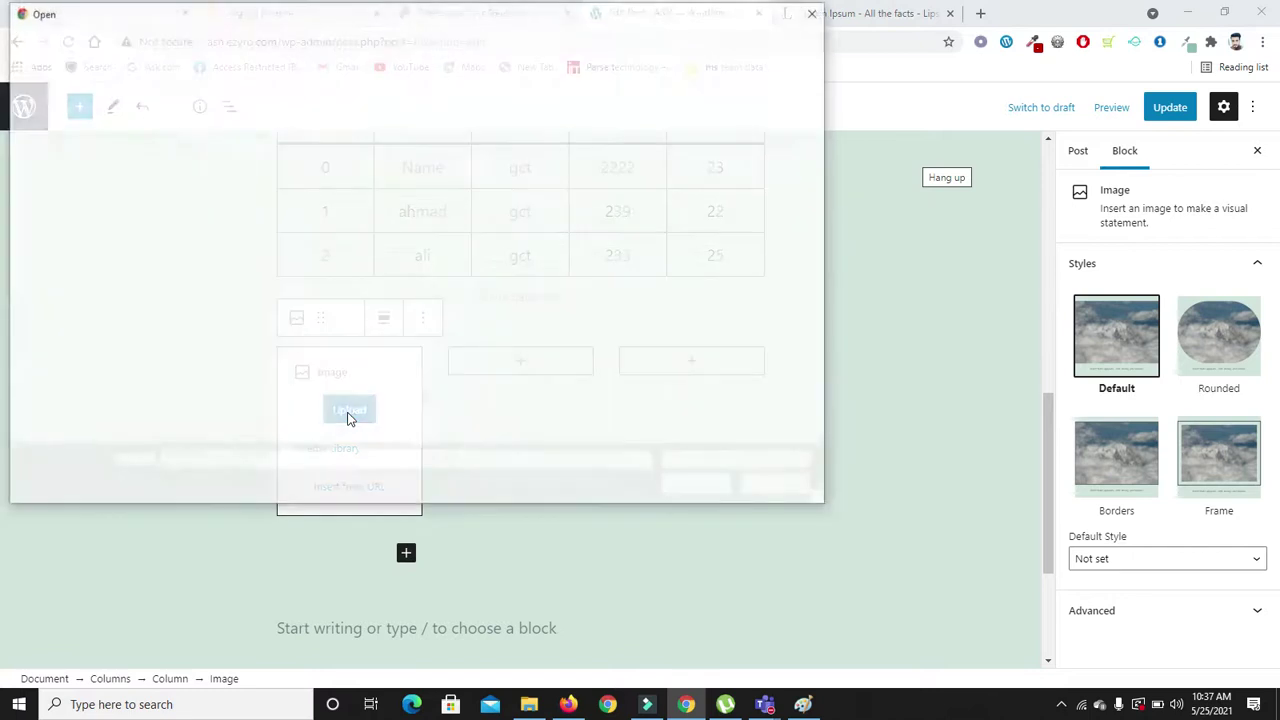
pyautogui.click(74, 149)
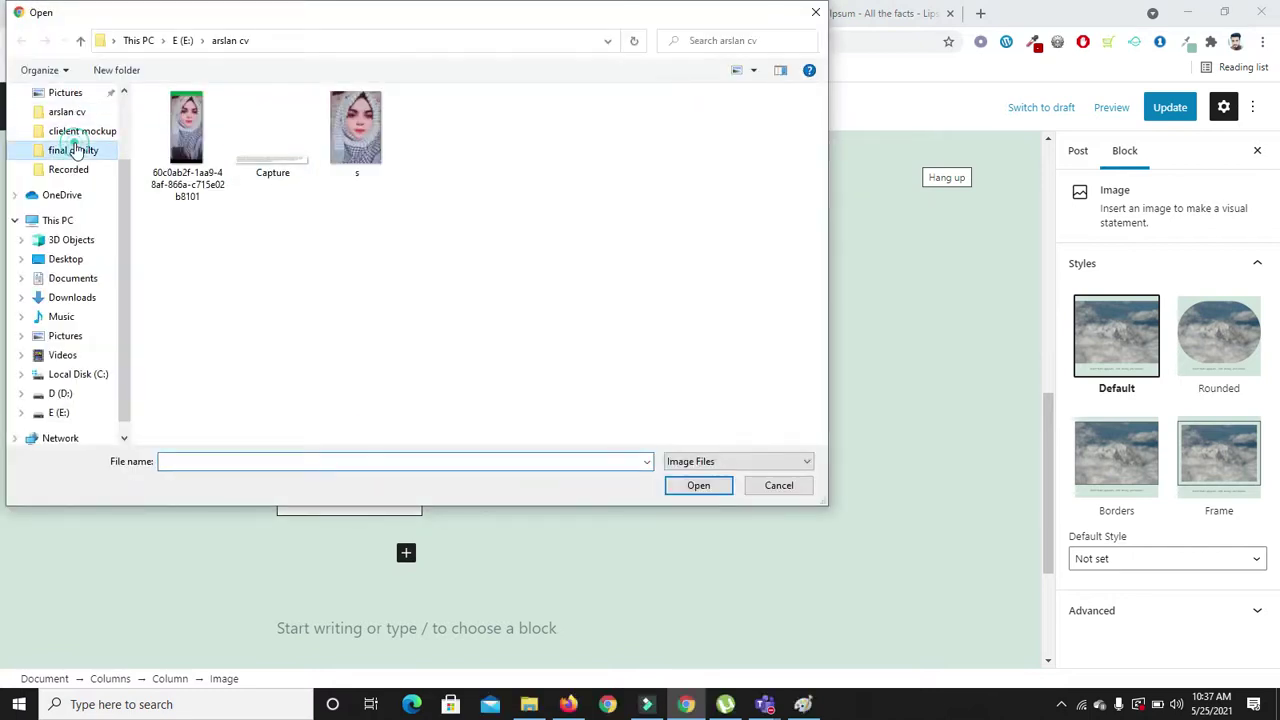
pyautogui.click(445, 158)
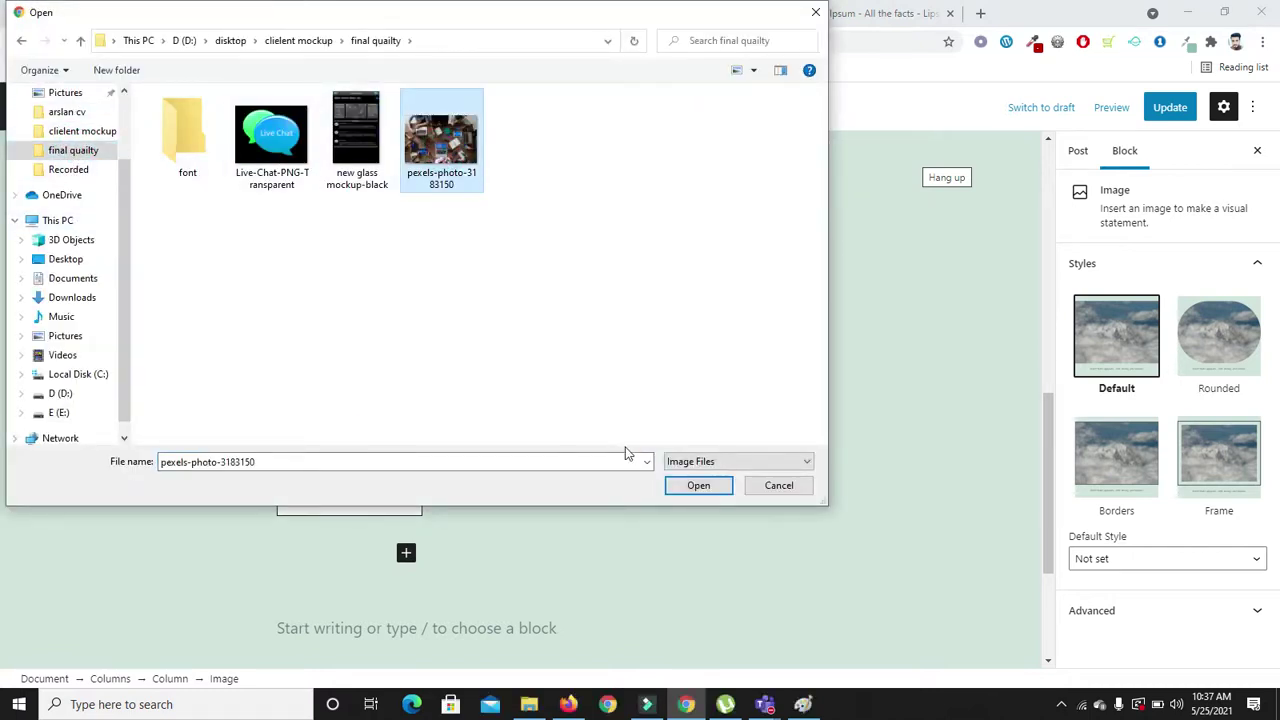
pyautogui.click(697, 485)
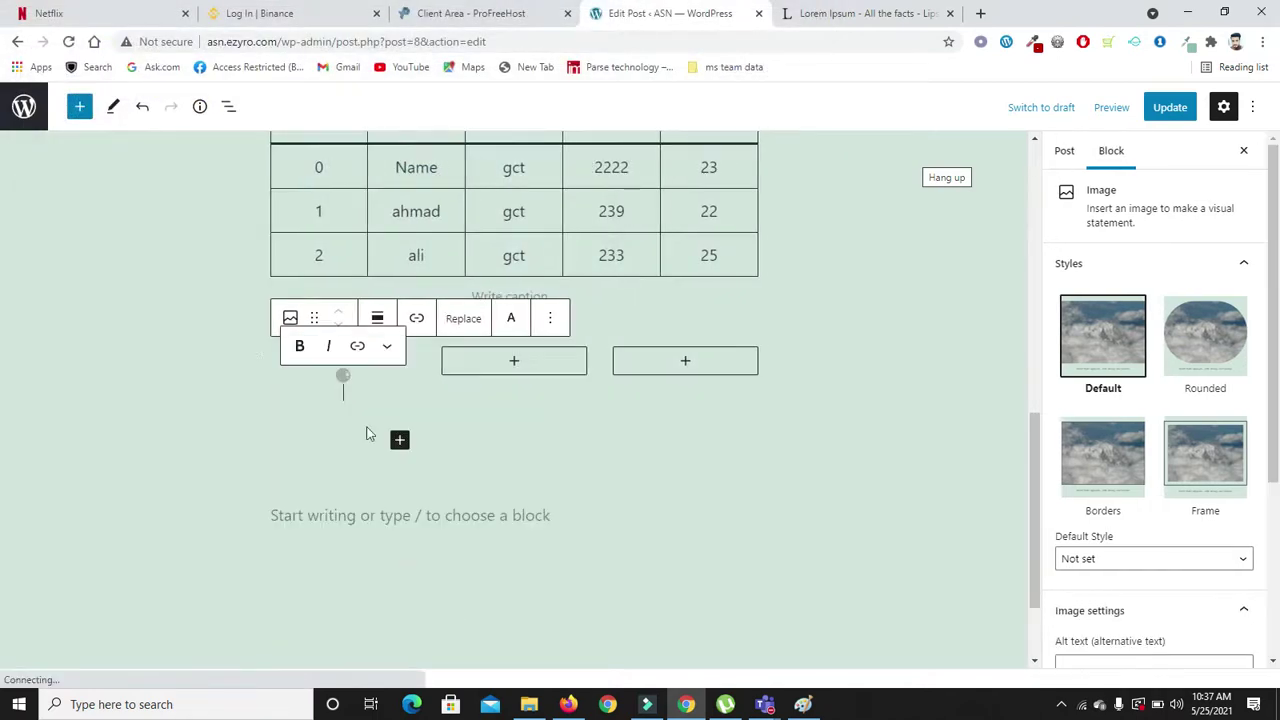
# Try the Frame, Borders and Rounded image styles, then return to Default
pyautogui.scroll(-1, 305, 417)
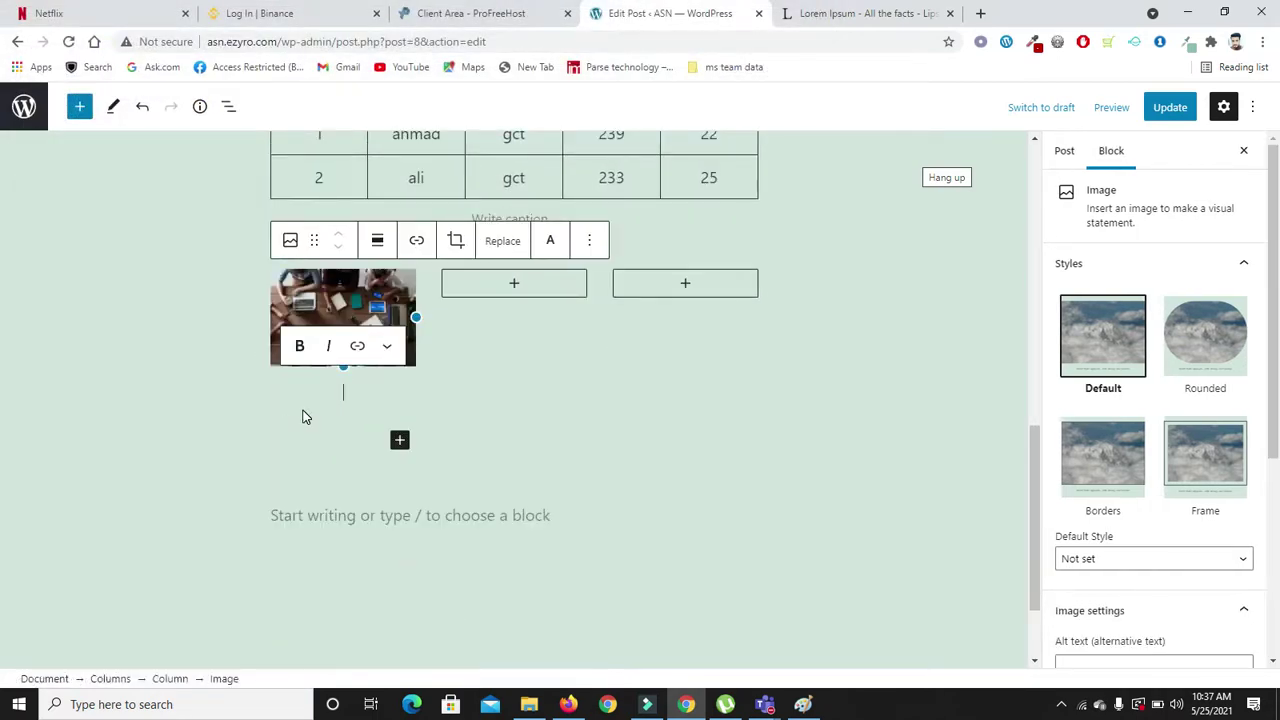
pyautogui.click(1212, 462)
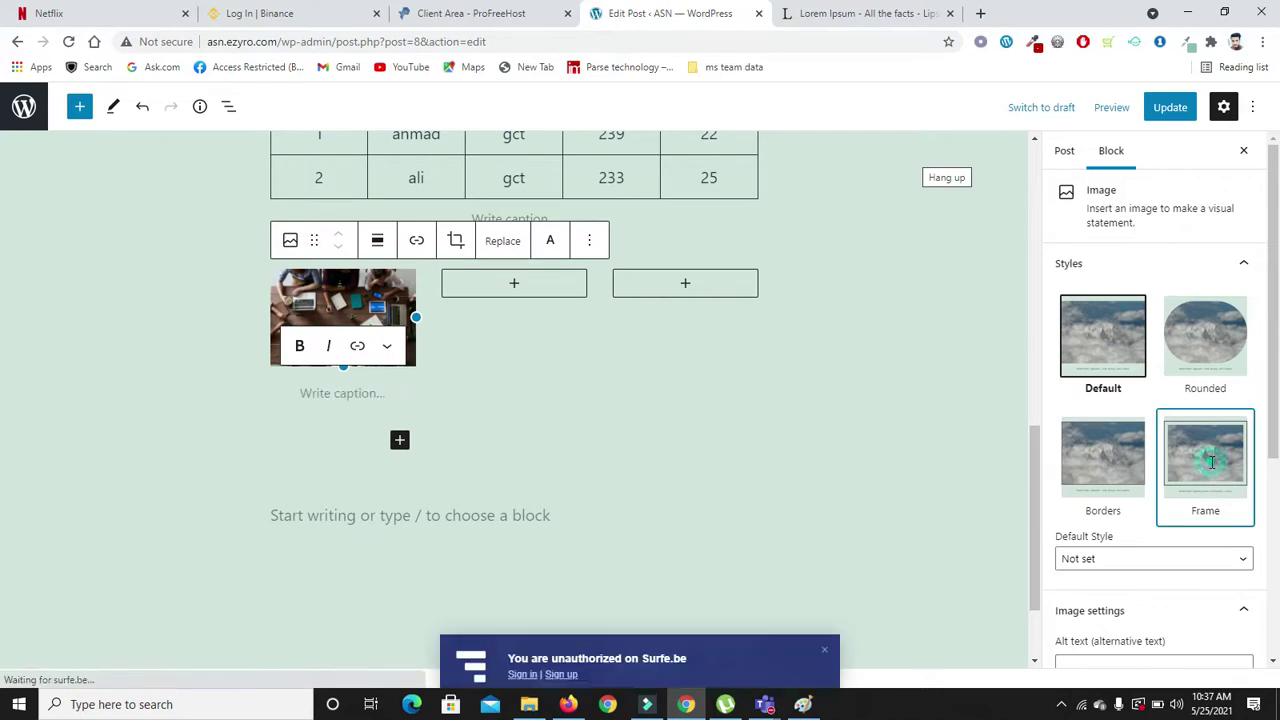
pyautogui.click(1108, 472)
pyautogui.click(1188, 357)
pyautogui.click(1075, 340)
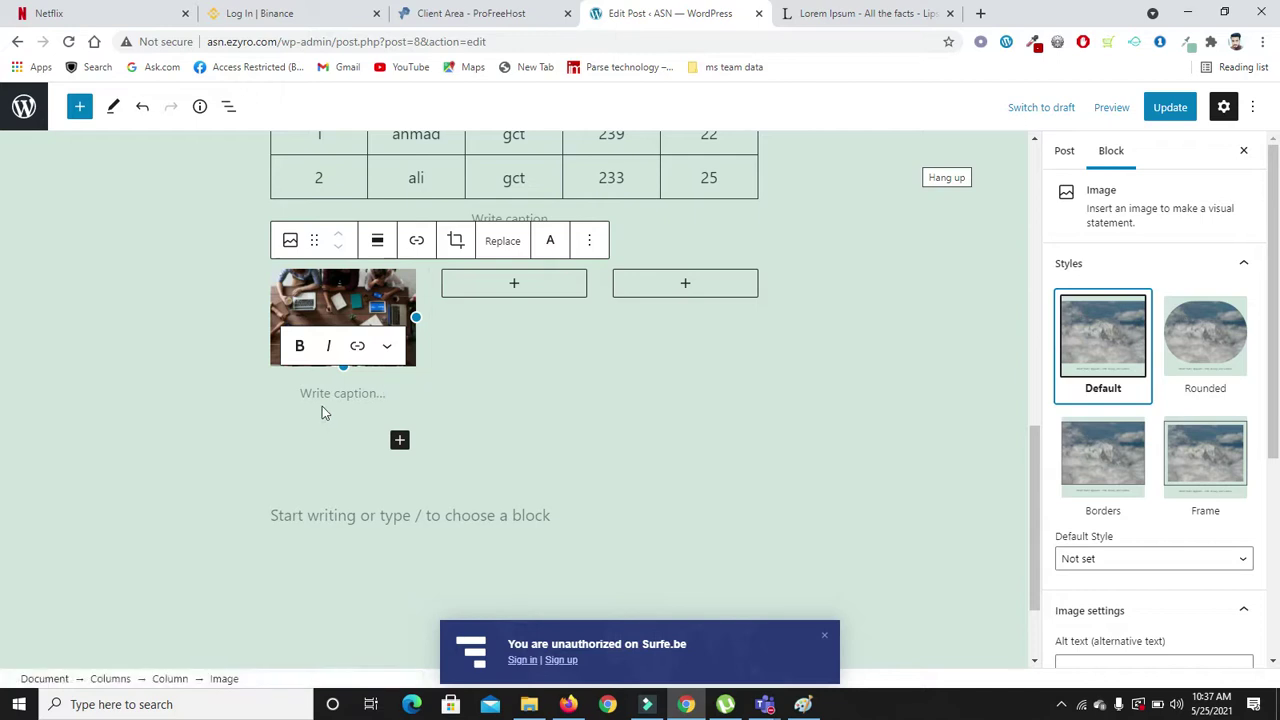
pyautogui.click(486, 372)
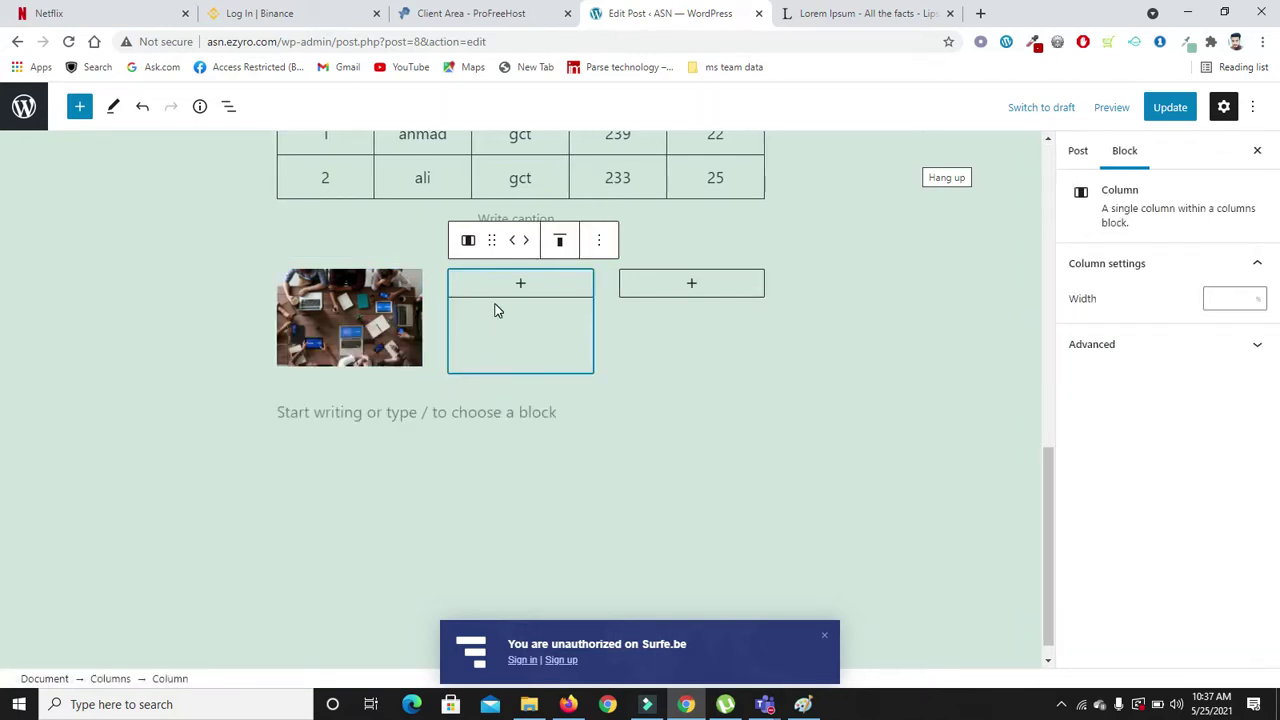
pyautogui.click(383, 325)
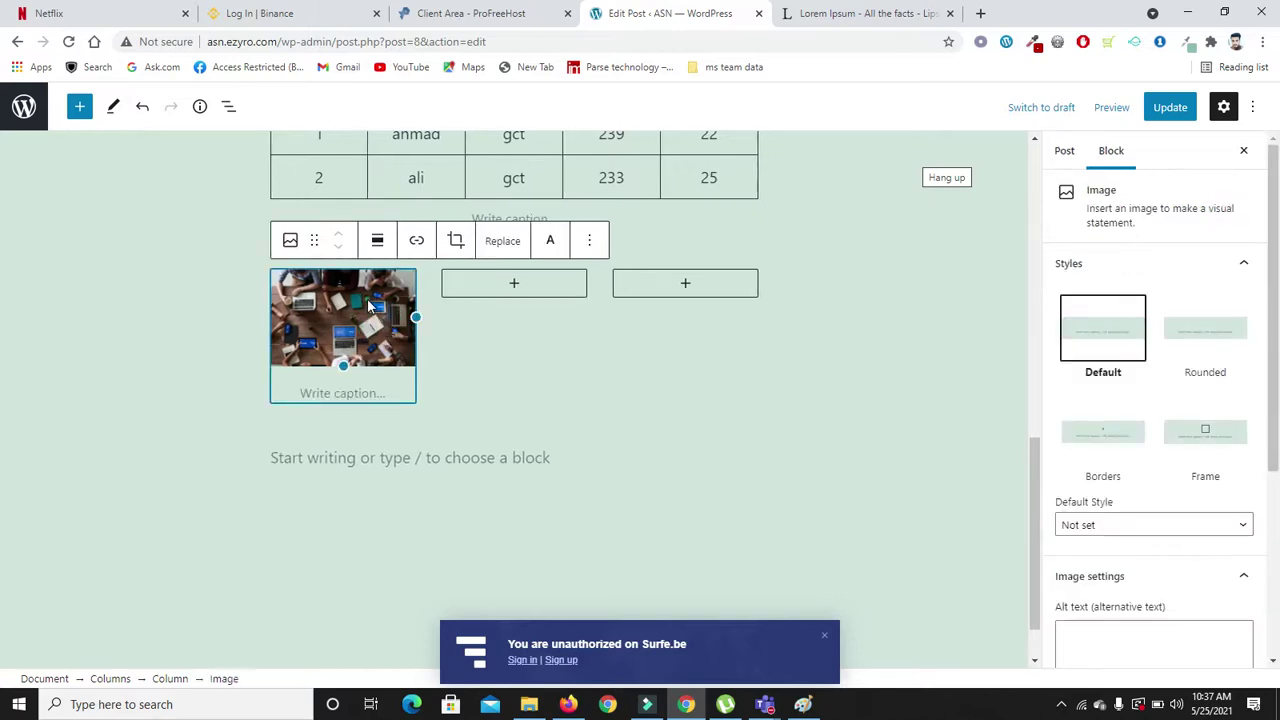
# Duplicate the desk photo block from its More options menu
pyautogui.click(590, 241)
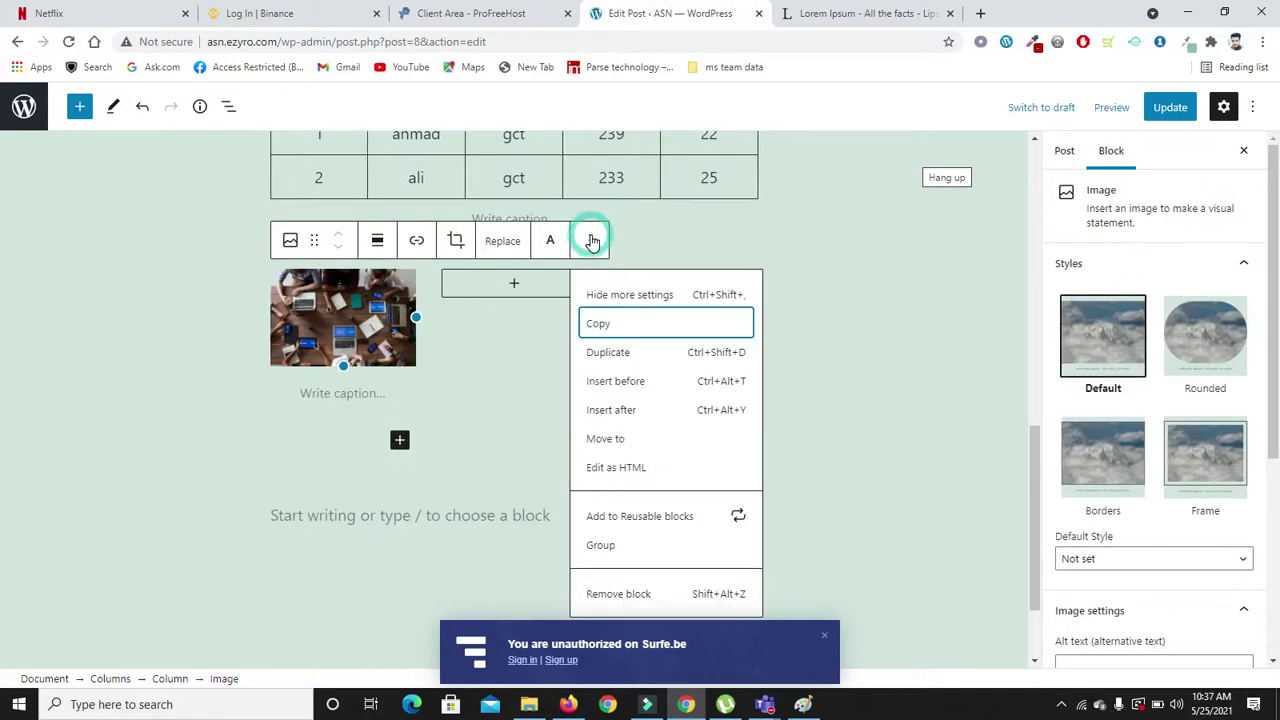
pyautogui.click(608, 354)
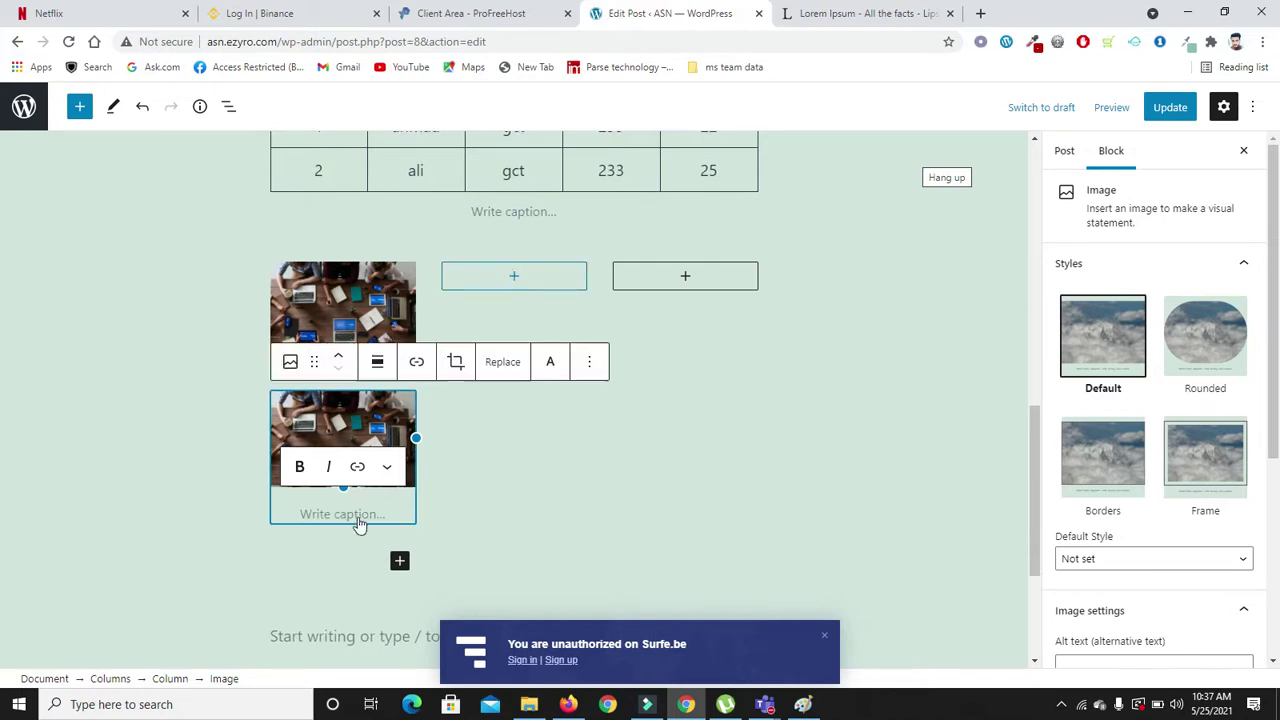
pyautogui.click(505, 435)
pyautogui.click(366, 442)
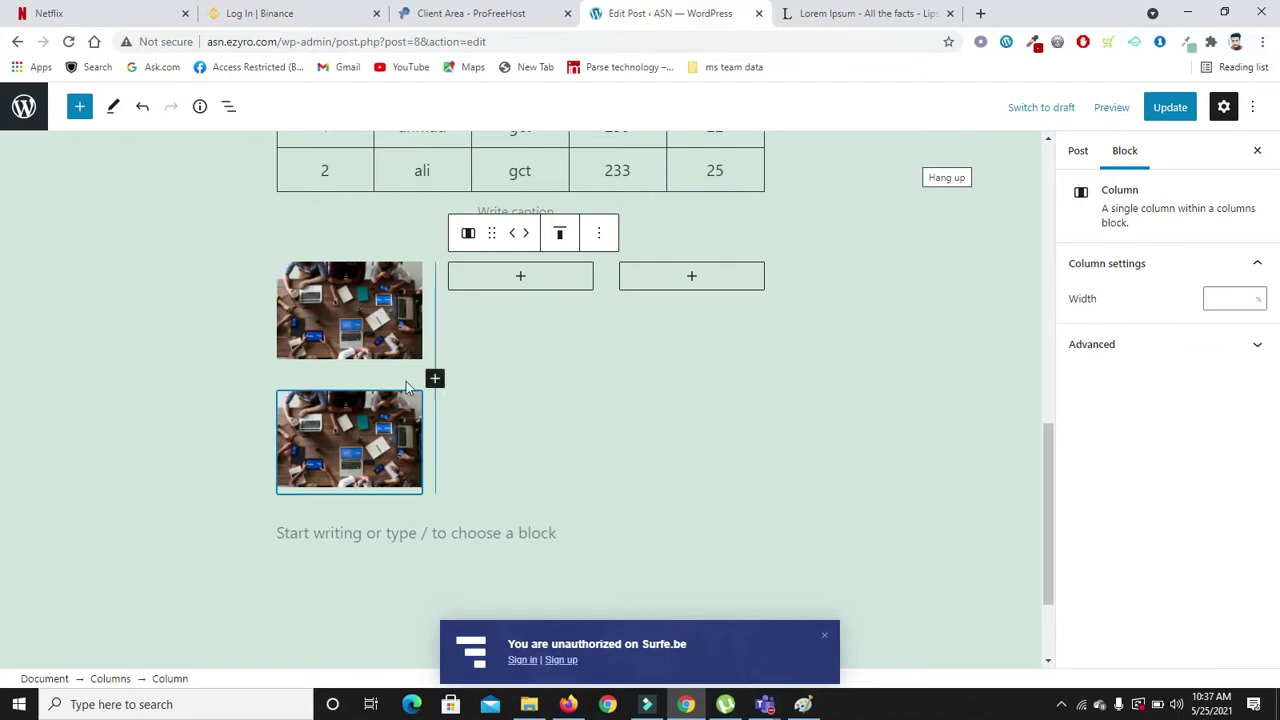
pyautogui.click(355, 425)
pyautogui.click(366, 430)
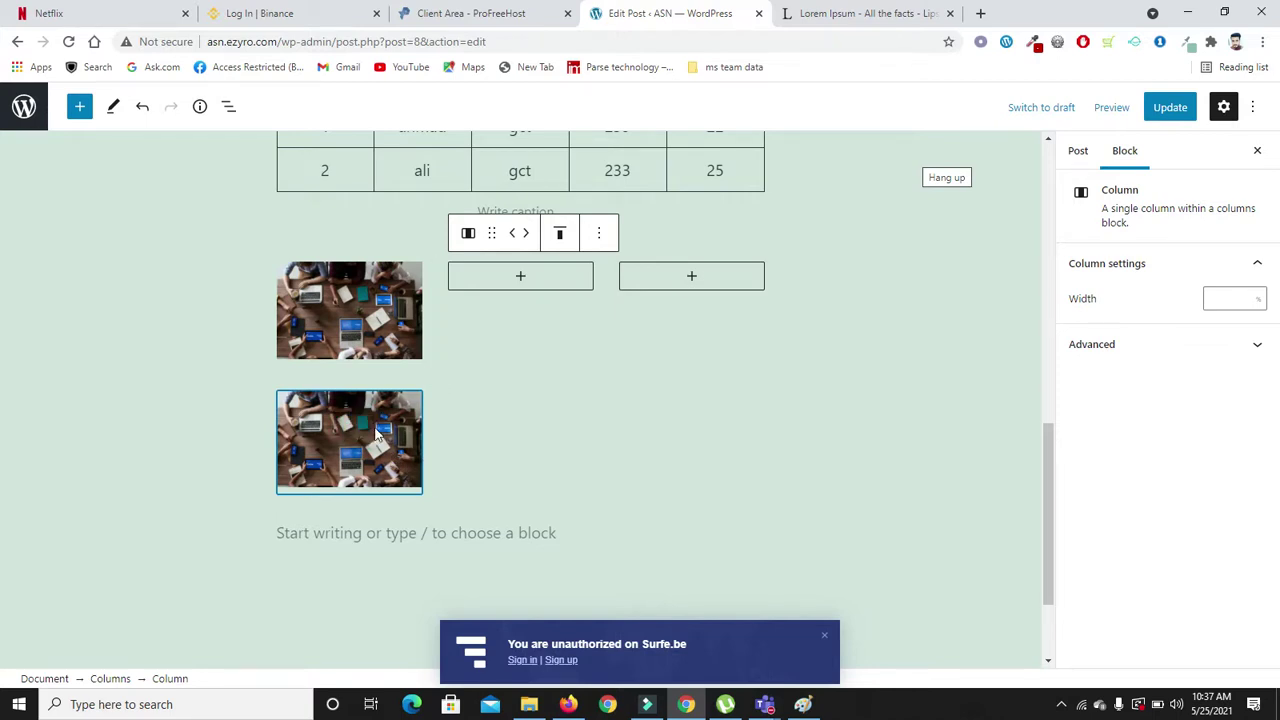
# Drag the duplicated photo into the empty middle column
pyautogui.click(527, 236)
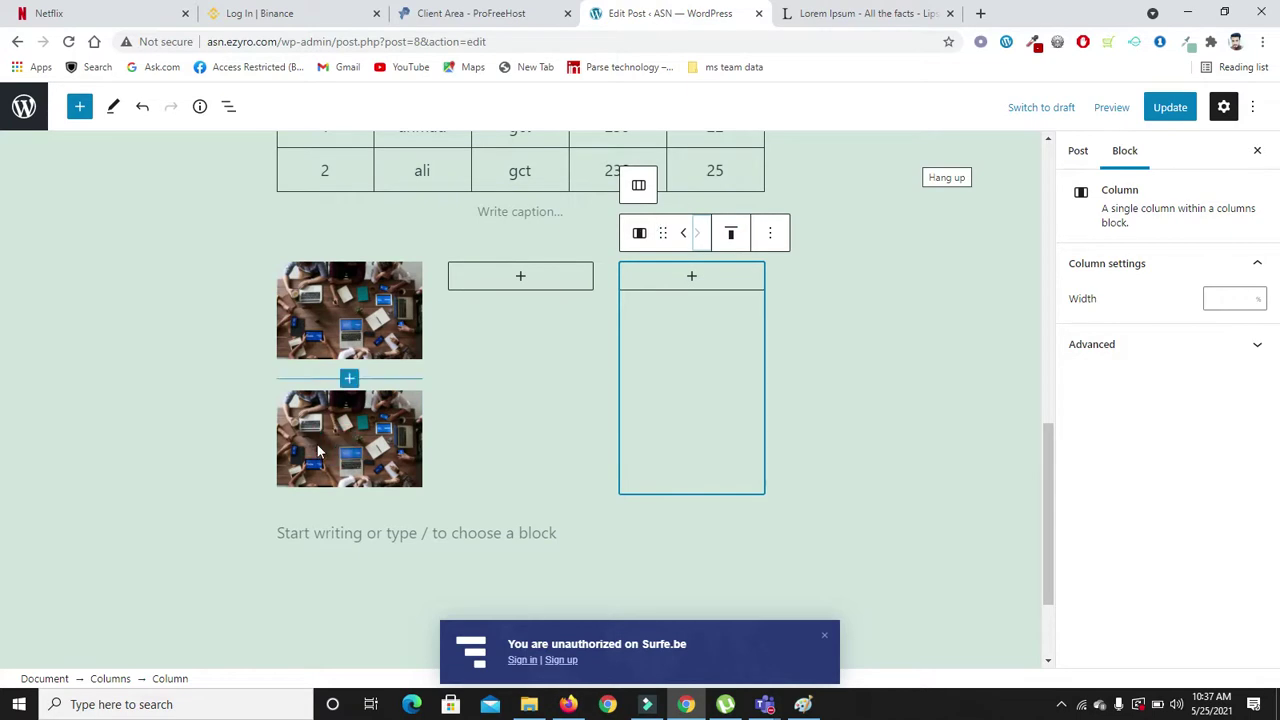
pyautogui.click(318, 450)
pyautogui.click(205, 466)
pyautogui.click(334, 449)
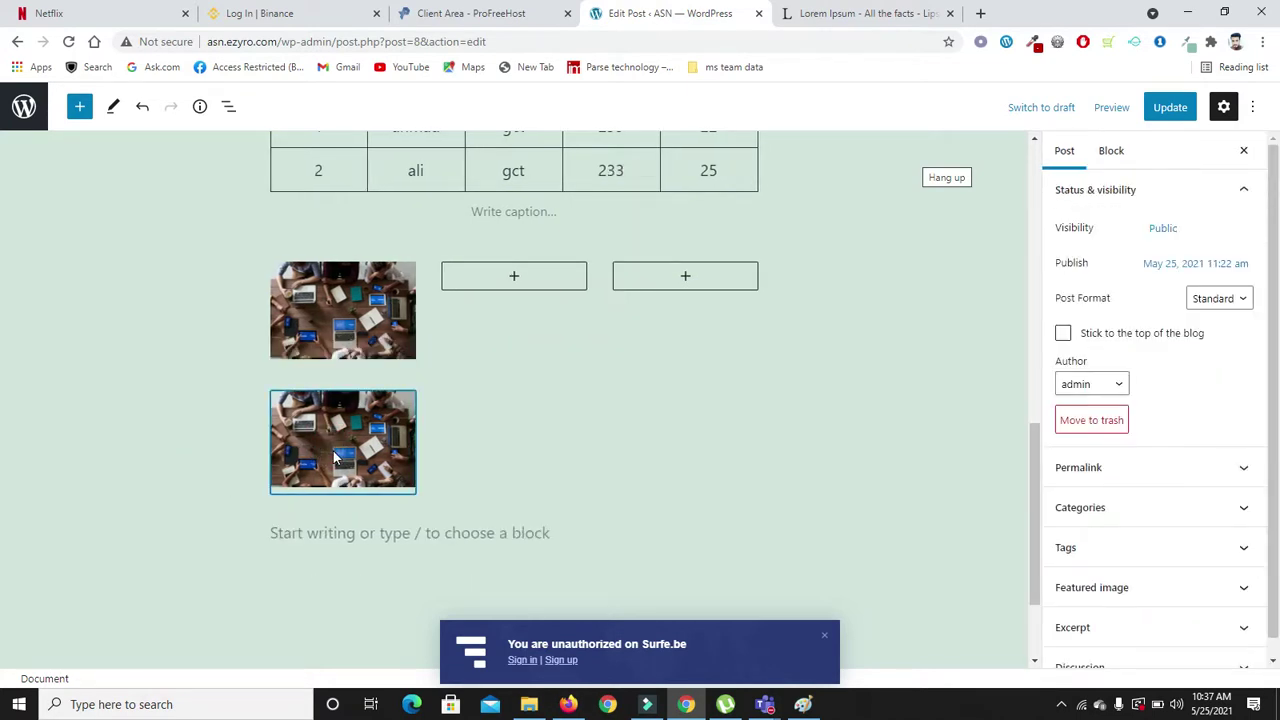
pyautogui.click(336, 449)
pyautogui.click(376, 437)
pyautogui.moveTo(376, 437); pyautogui.dragTo(517, 278)
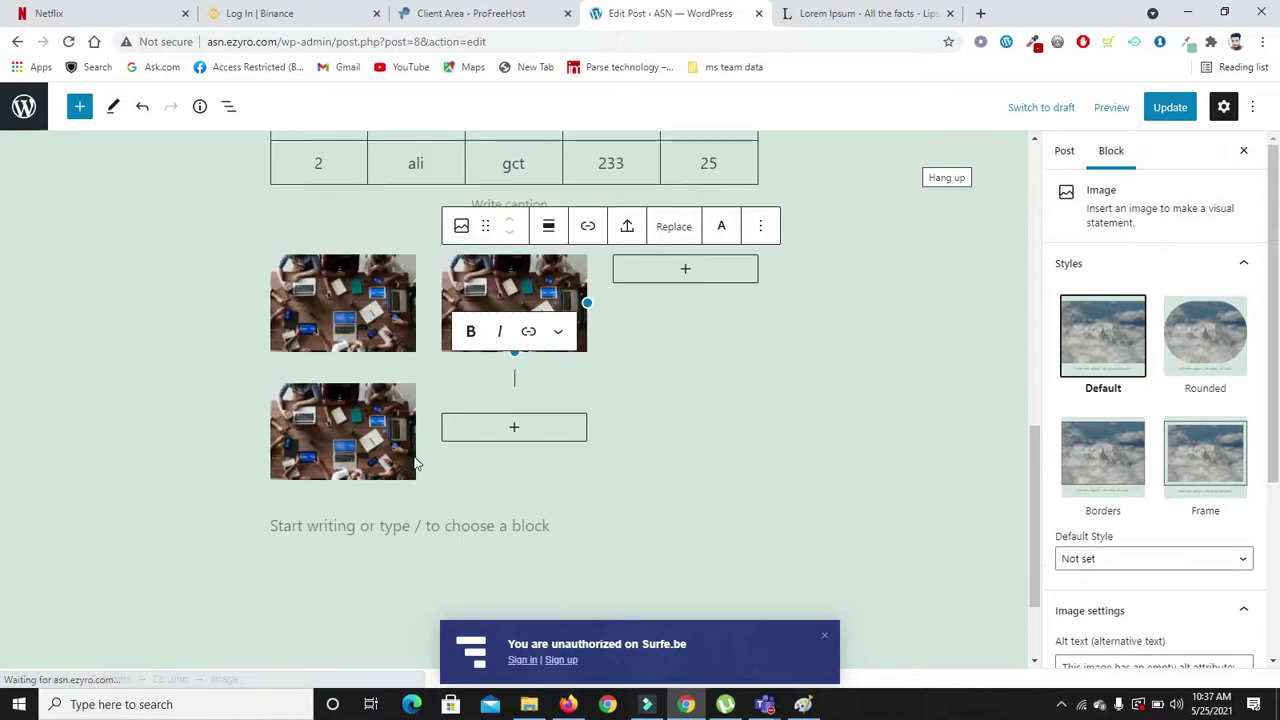
pyautogui.click(322, 458)
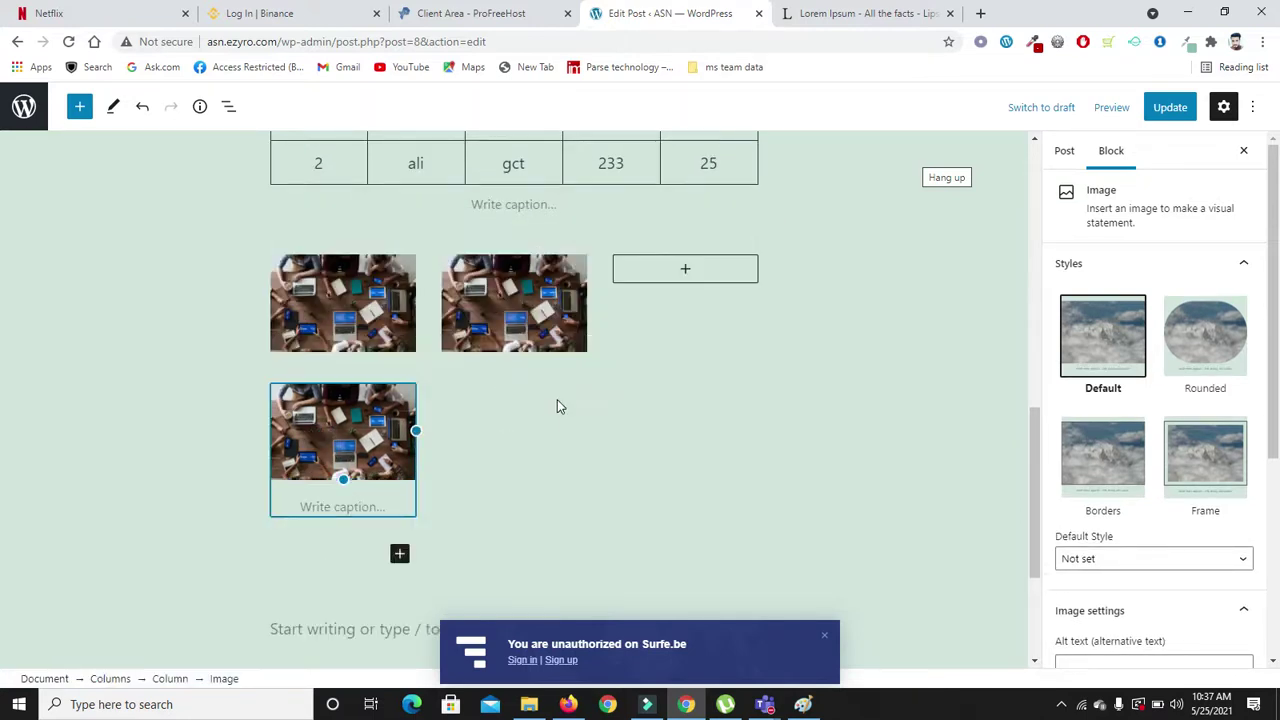
pyautogui.moveTo(392, 428)
pyautogui.moveTo(597, 368)
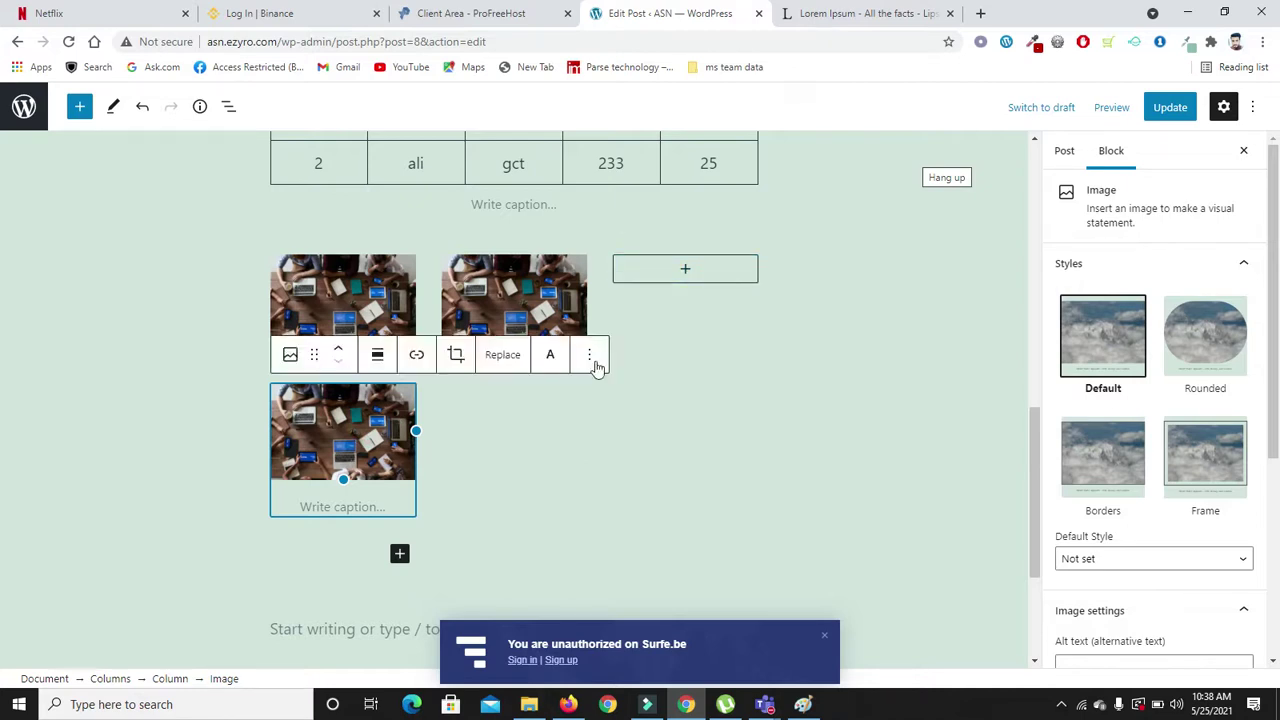
# Drag the extra photo copy into the empty third column
pyautogui.click(354, 430)
pyautogui.click(160, 479)
pyautogui.moveTo(350, 428); pyautogui.dragTo(692, 266)
# Remove the leftover photo below the row via More options > Remove block
pyautogui.scroll(1, 370, 432)
pyautogui.click(370, 432)
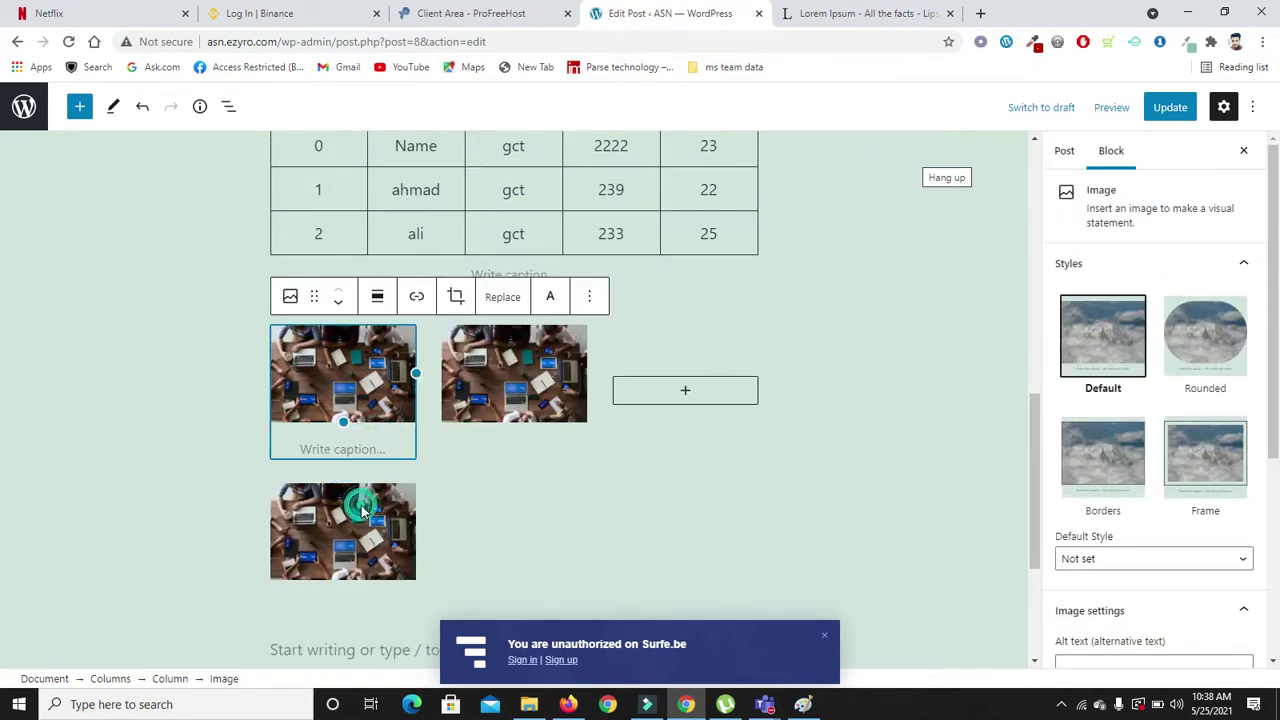
pyautogui.click(363, 508)
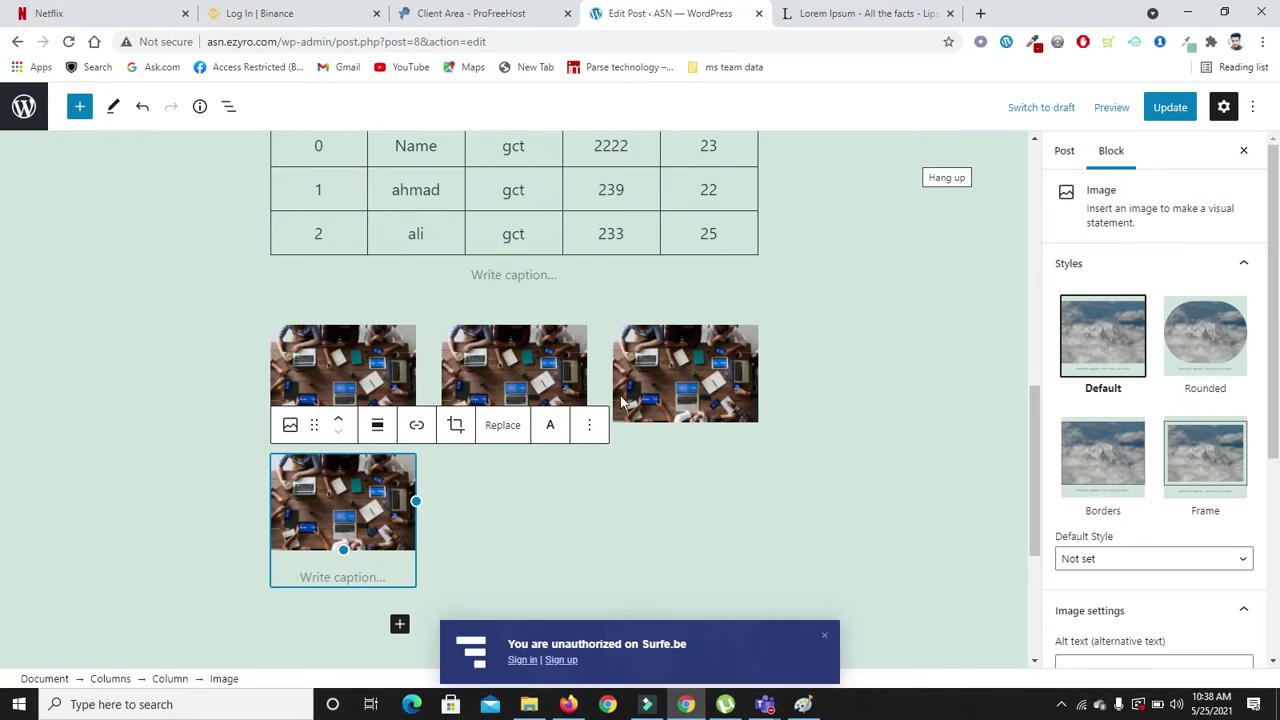
pyautogui.click(589, 424)
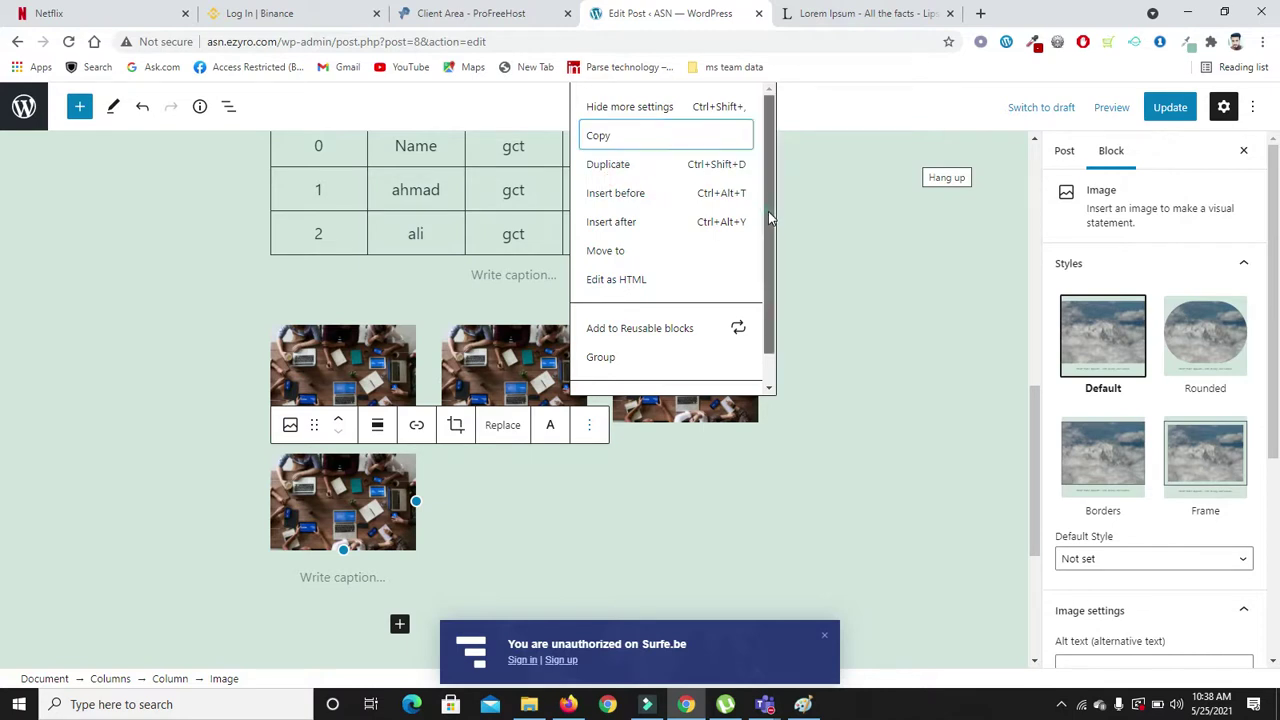
pyautogui.scroll(-1, 762, 210)
pyautogui.click(643, 375)
pyautogui.click(1003, 401)
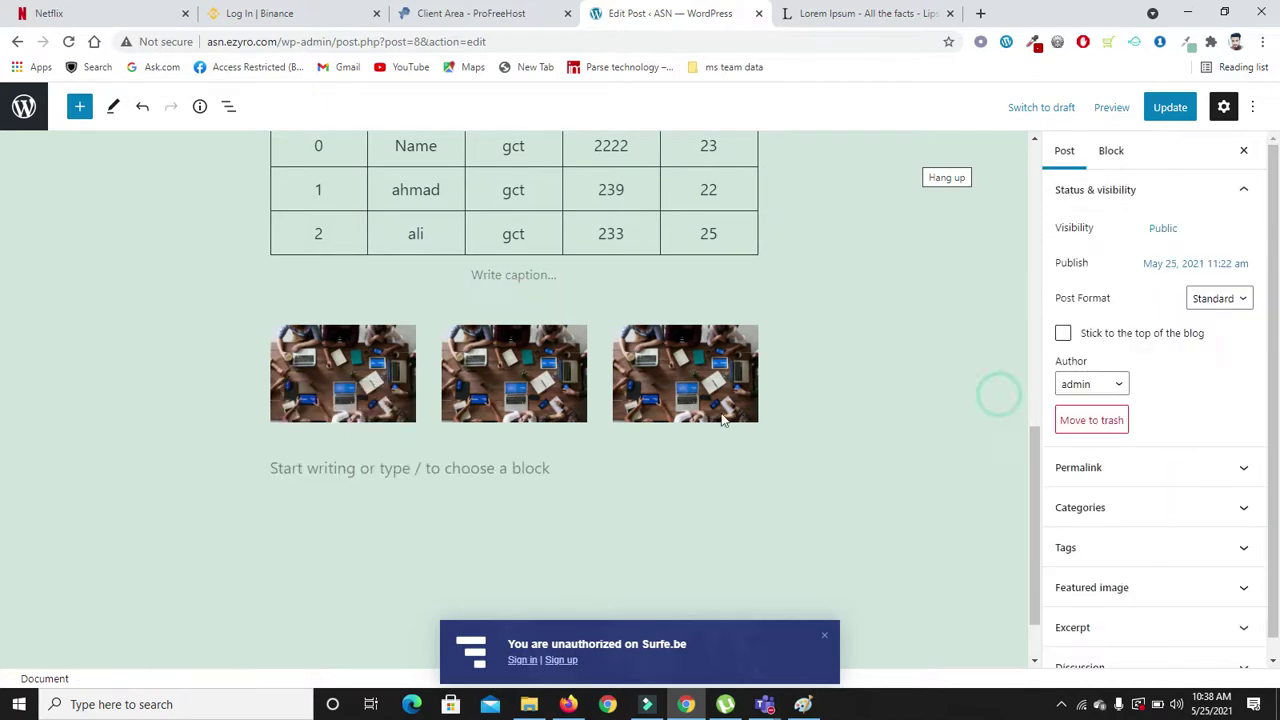
# Resize the first photo slightly, then undo the change
pyautogui.click(378, 396)
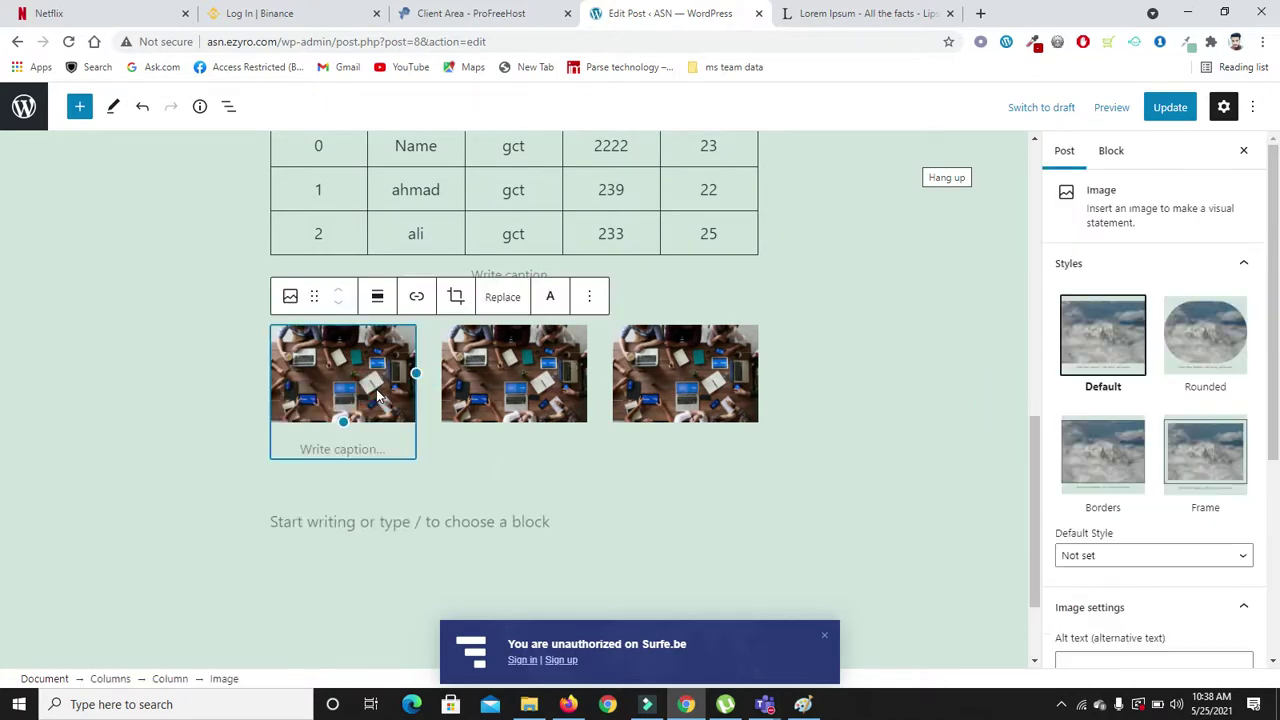
pyautogui.moveTo(417, 373)
pyautogui.mouseDown()
pyautogui.moveTo(431, 375)
pyautogui.moveTo(417, 370)
pyautogui.mouseUp()
pyautogui.click(227, 514)
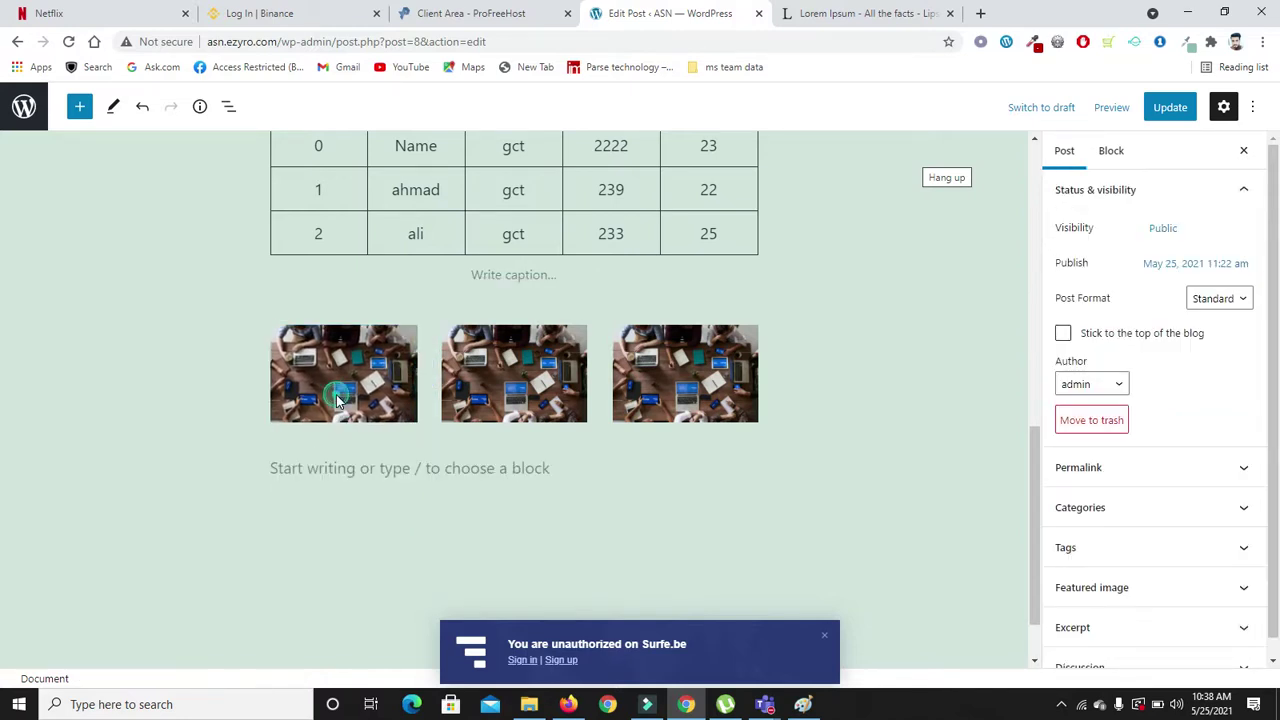
pyautogui.hotkey('ctrl', 'z')
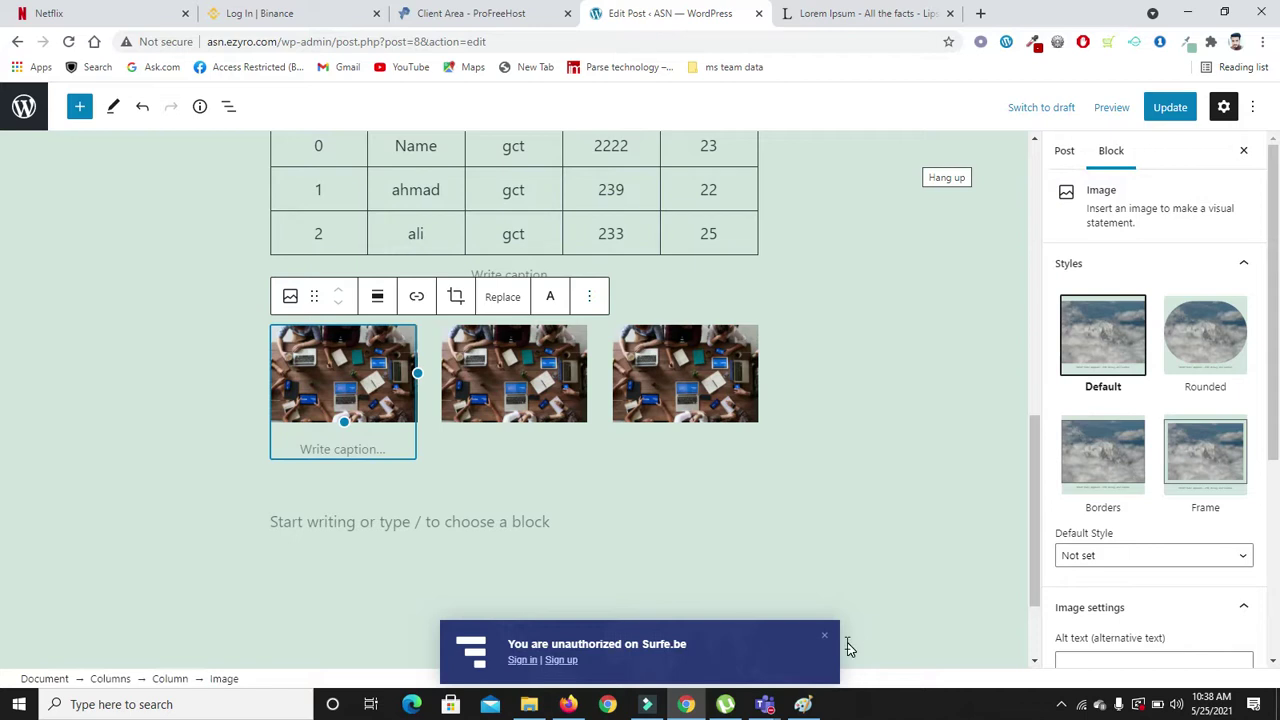
# Dismiss the Surfe.be popup and open the block picker on the empty paragraph below the gallery
pyautogui.click(824, 636)
pyautogui.moveTo(1033, 496); pyautogui.dragTo(1032, 563)
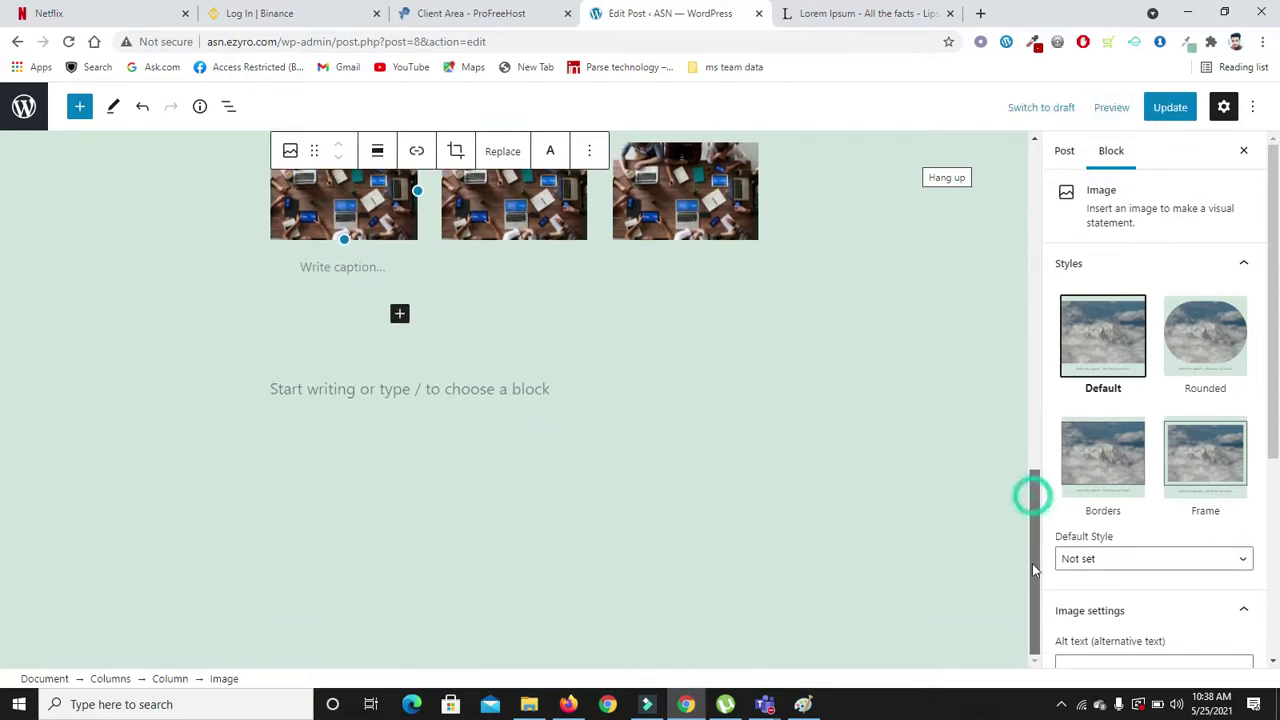
pyautogui.click(399, 317)
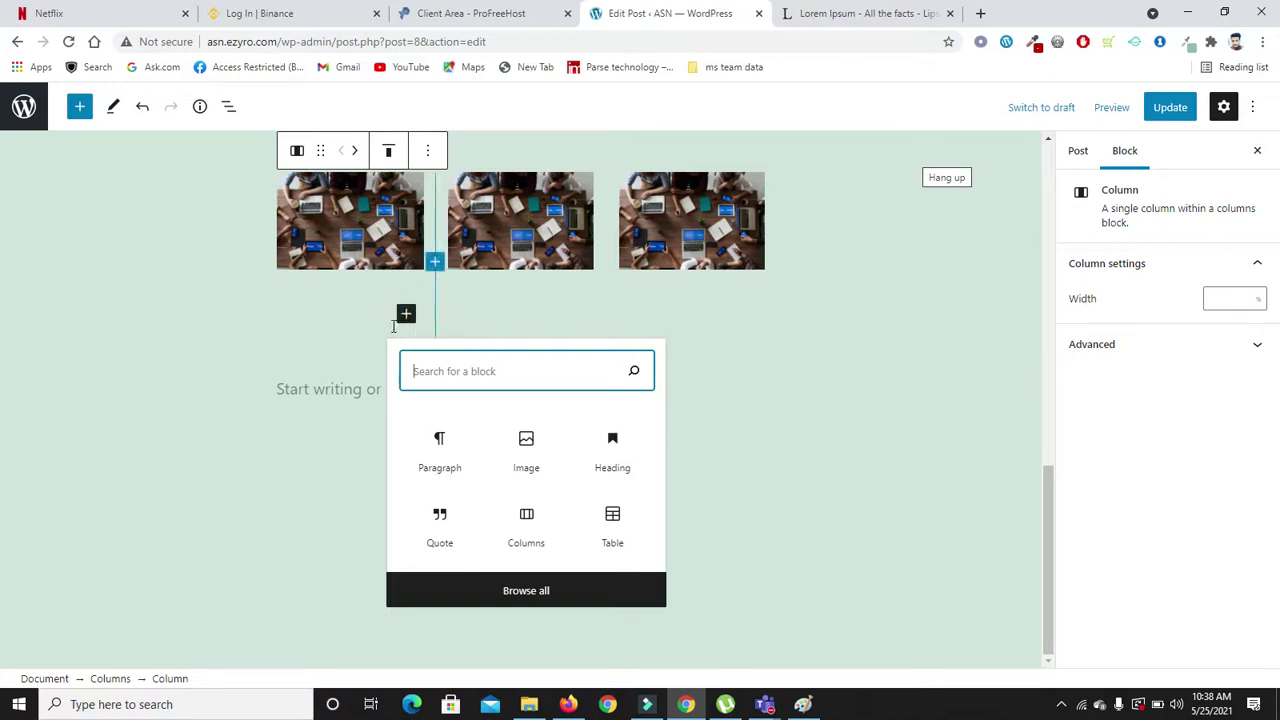
pyautogui.click(340, 397)
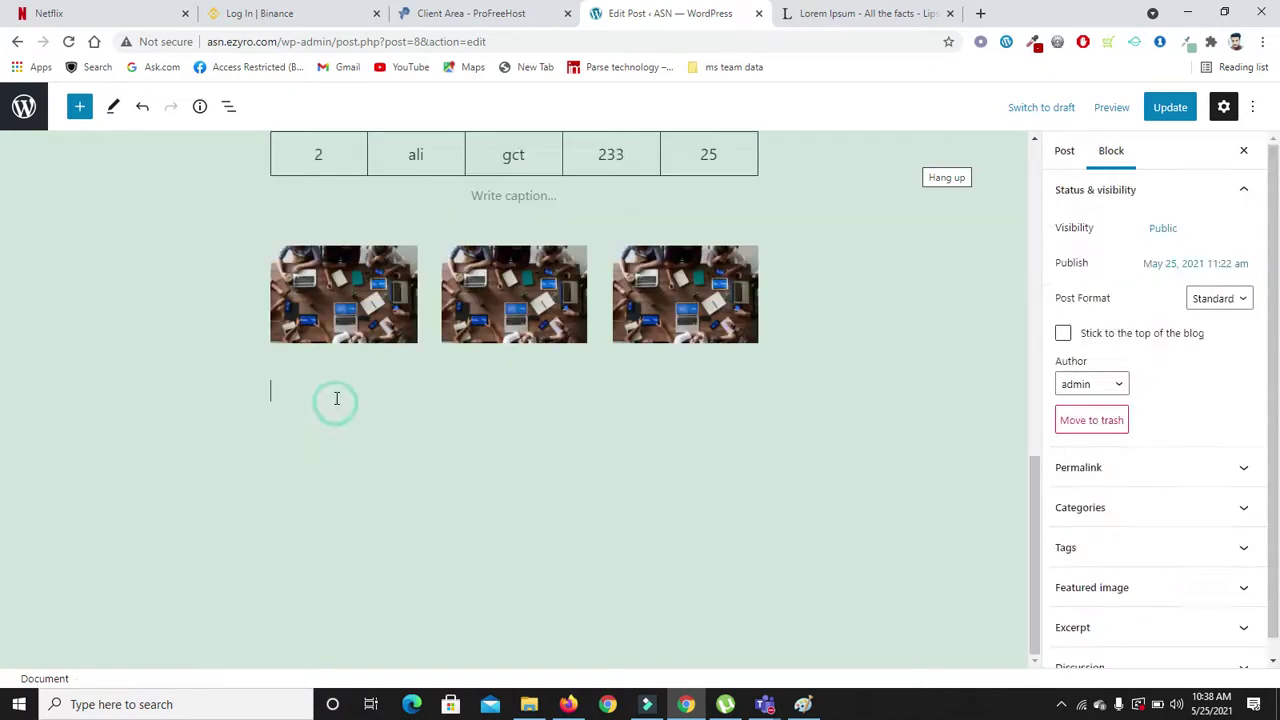
pyautogui.click(336, 395)
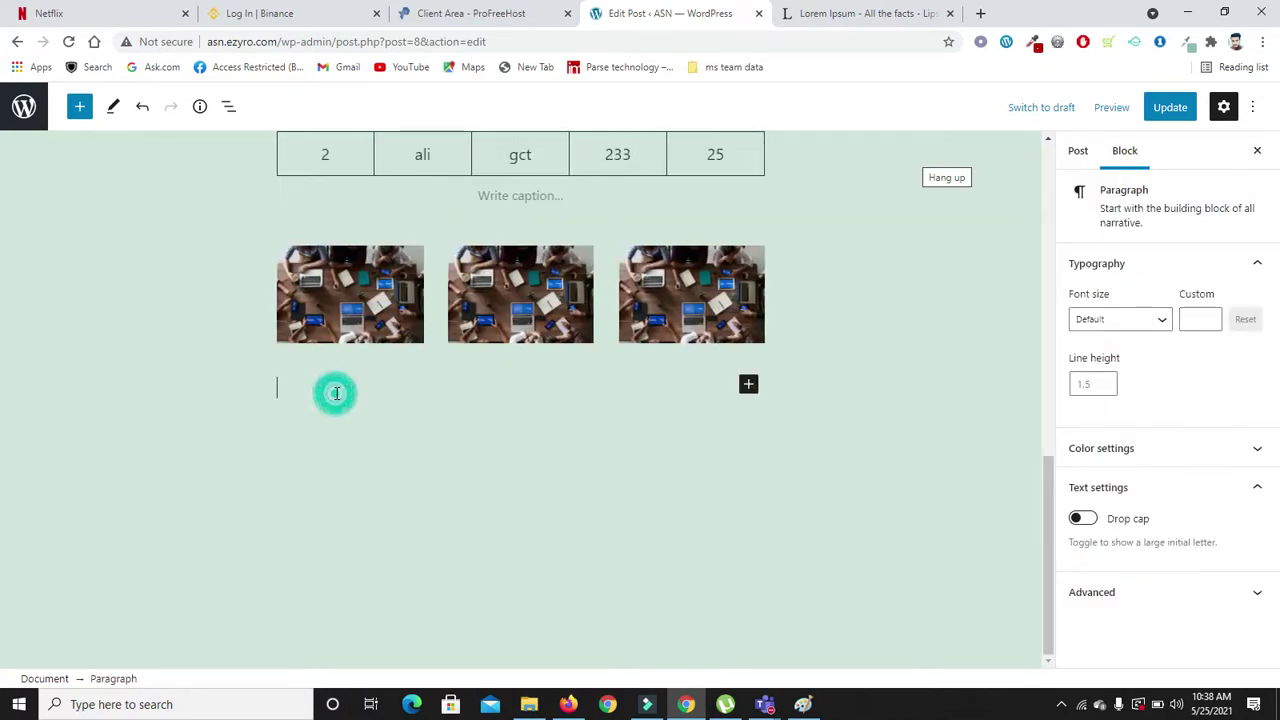
pyautogui.click(748, 385)
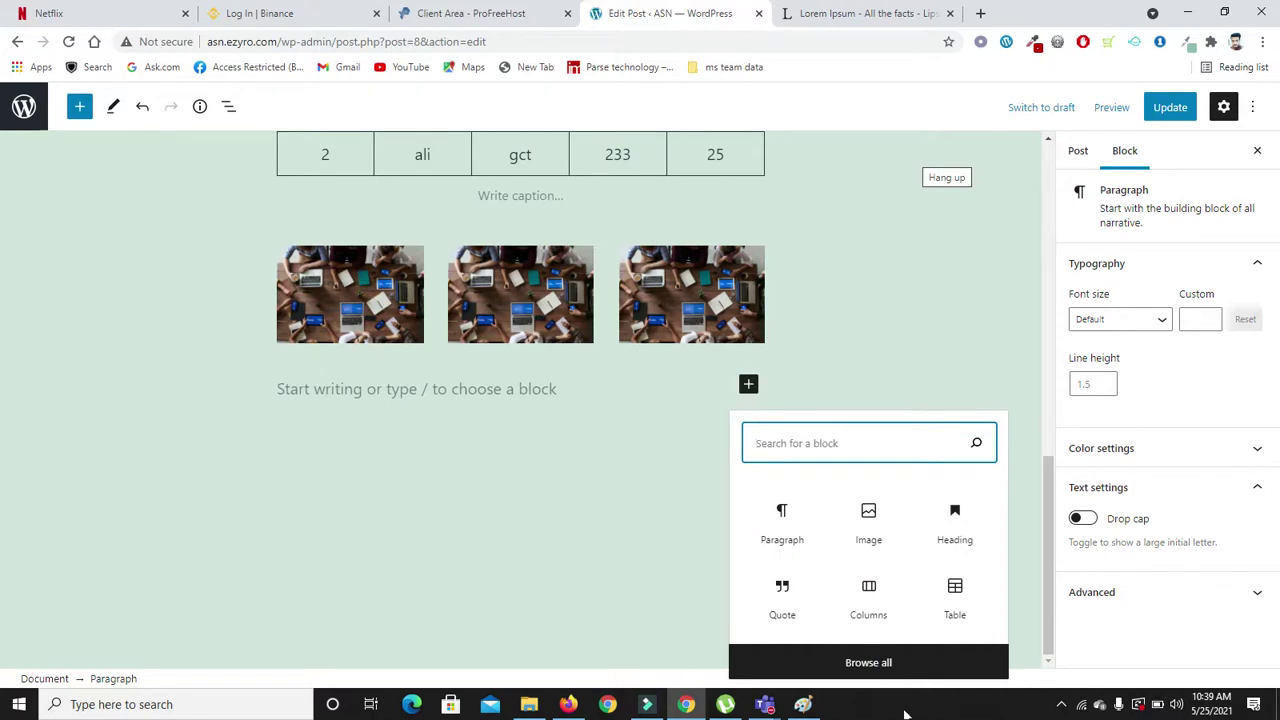
# Insert a Spacer block from the full library's Design section below the photo row
pyautogui.click(860, 662)
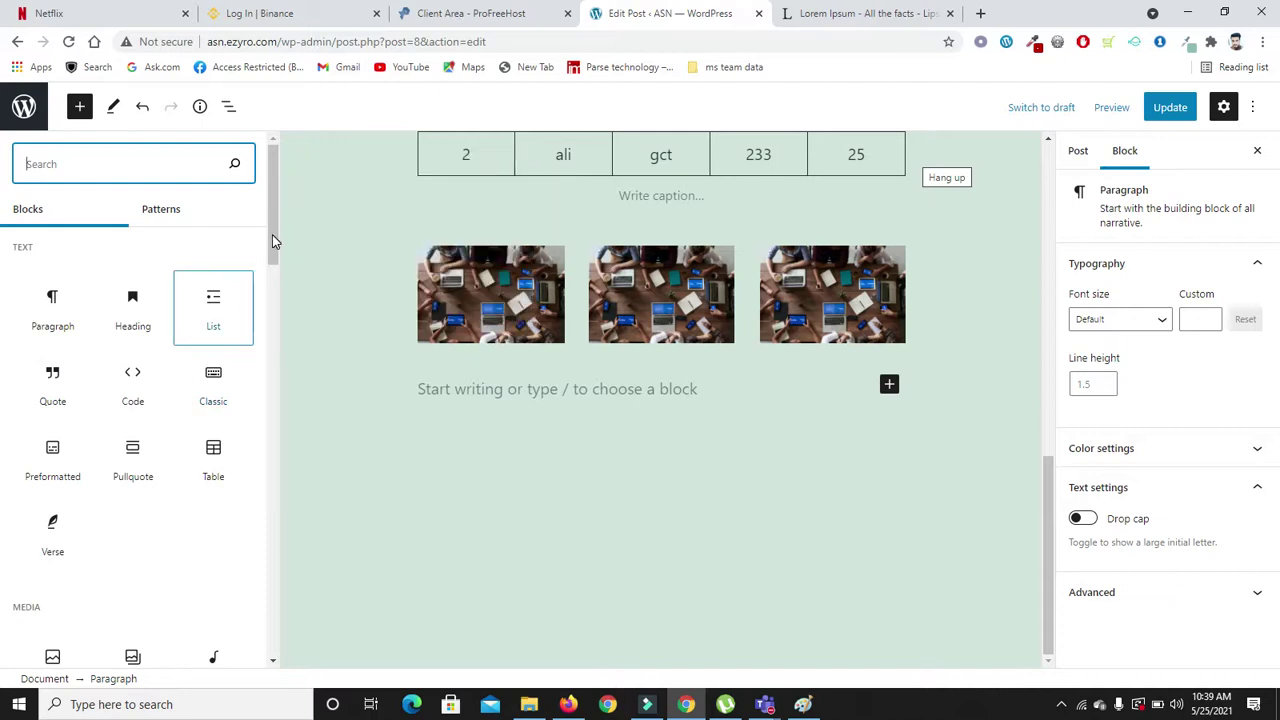
pyautogui.moveTo(272, 234); pyautogui.dragTo(265, 299)
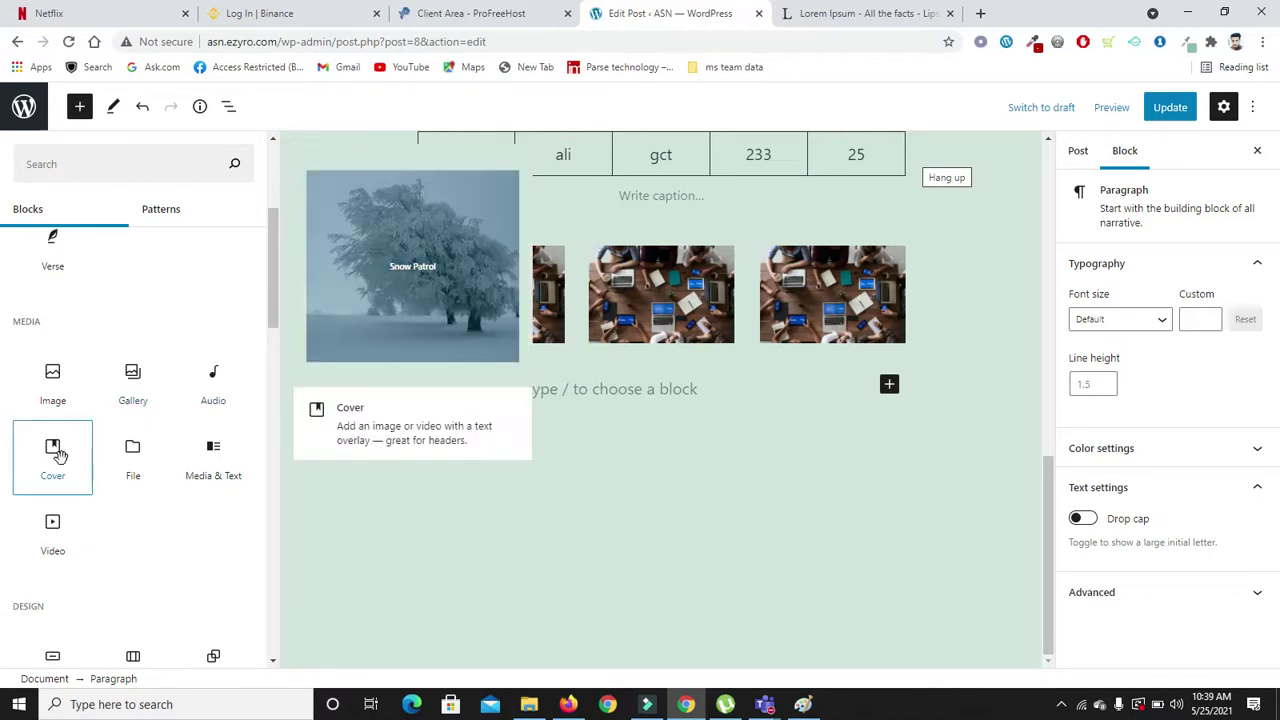
pyautogui.moveTo(274, 300); pyautogui.dragTo(269, 362)
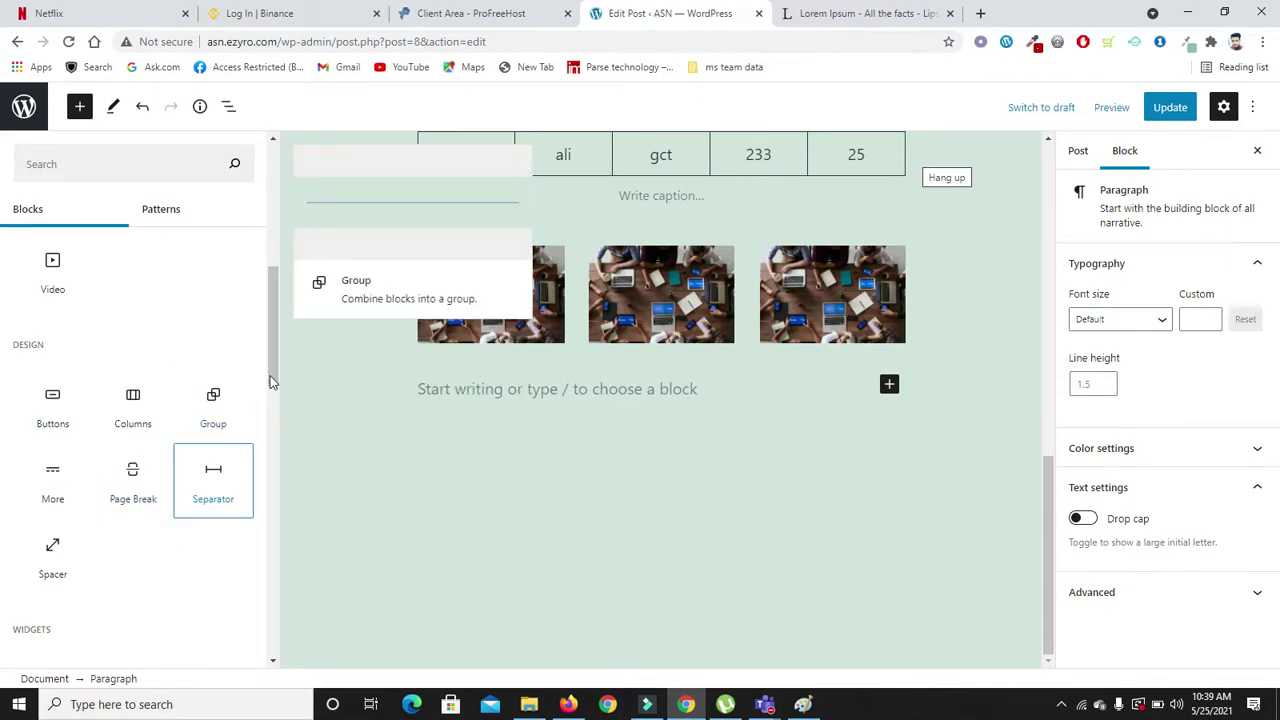
pyautogui.scroll(-1, 271, 363)
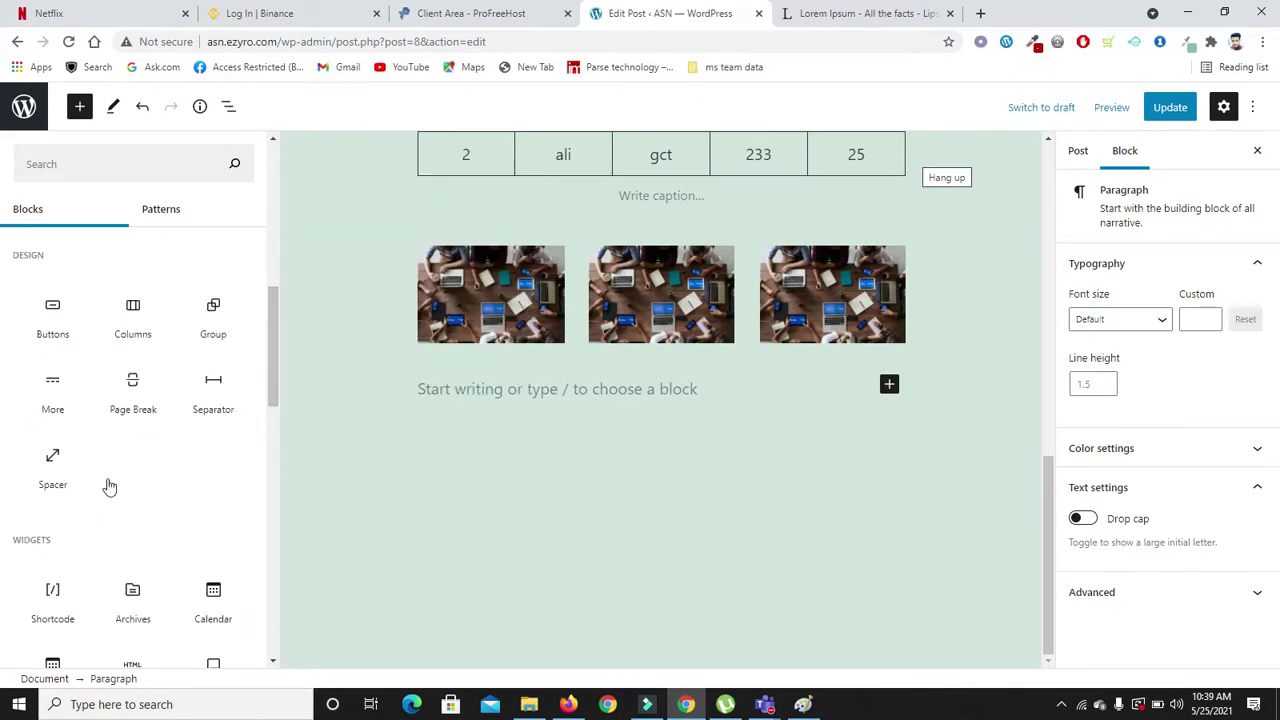
pyautogui.click(51, 461)
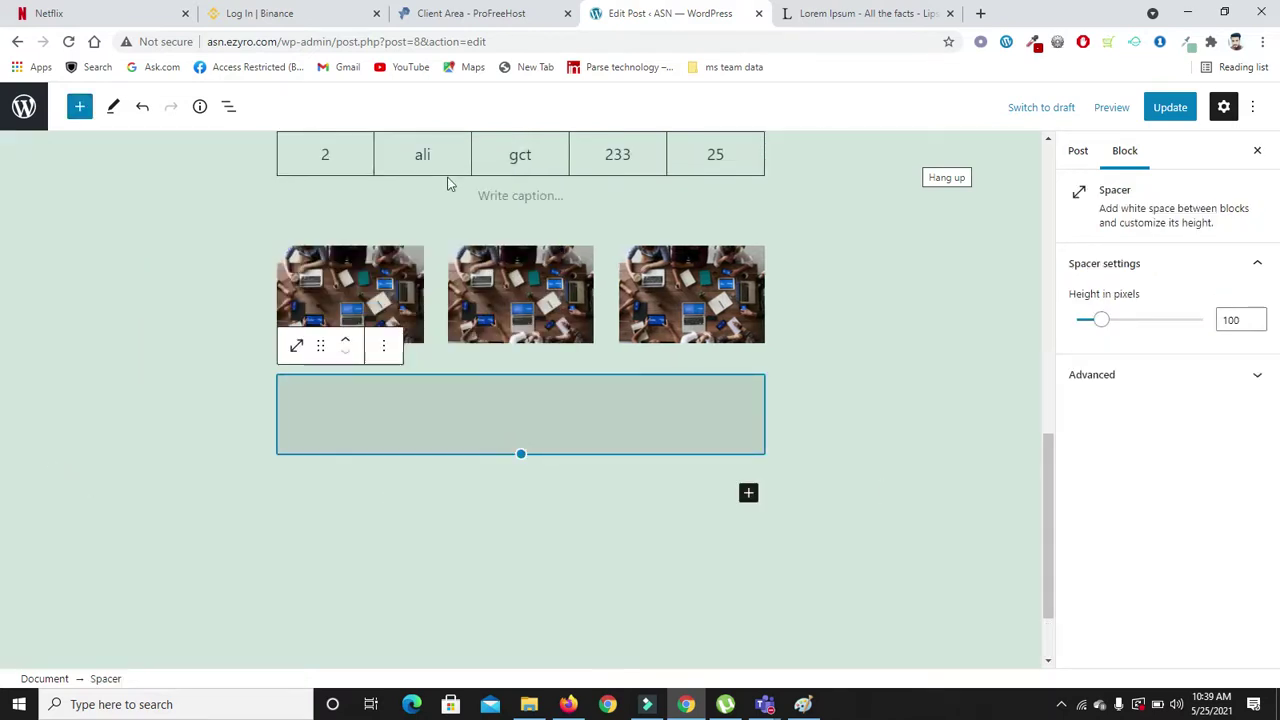
# Move the spacer above the photo row and reduce its height to 50 pixels
pyautogui.click(344, 341)
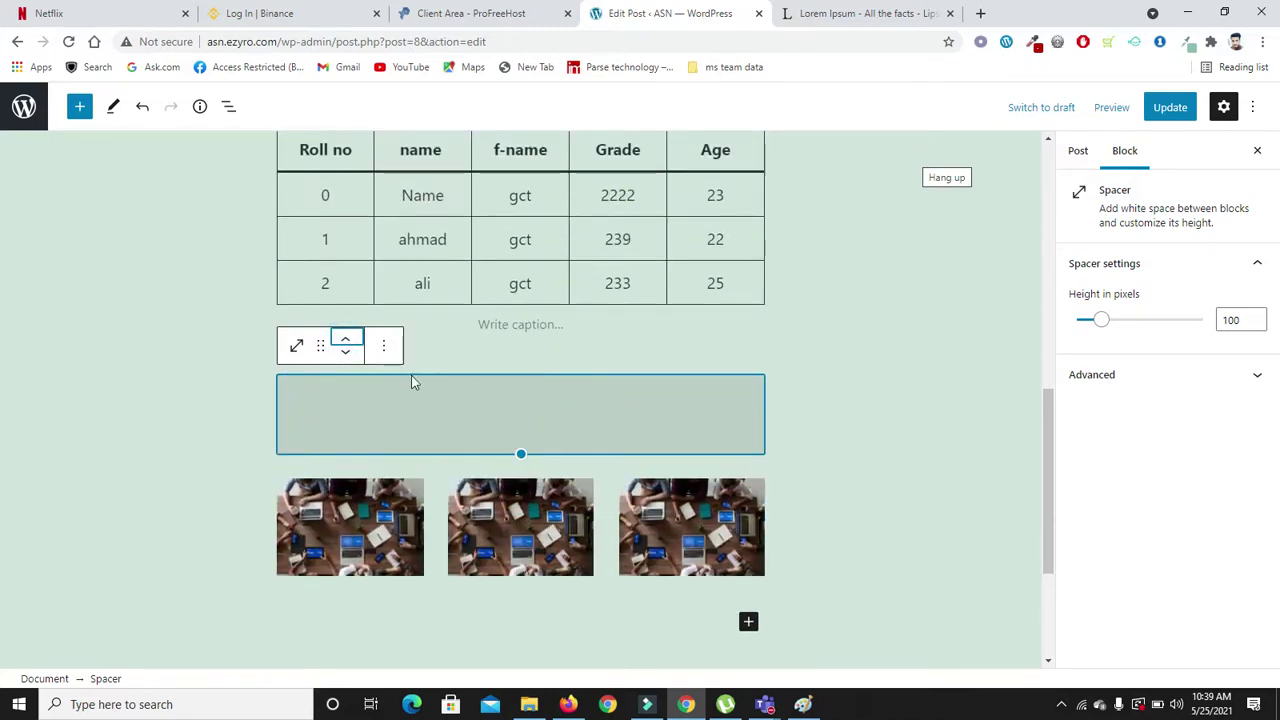
pyautogui.click(296, 346)
pyautogui.click(296, 346)
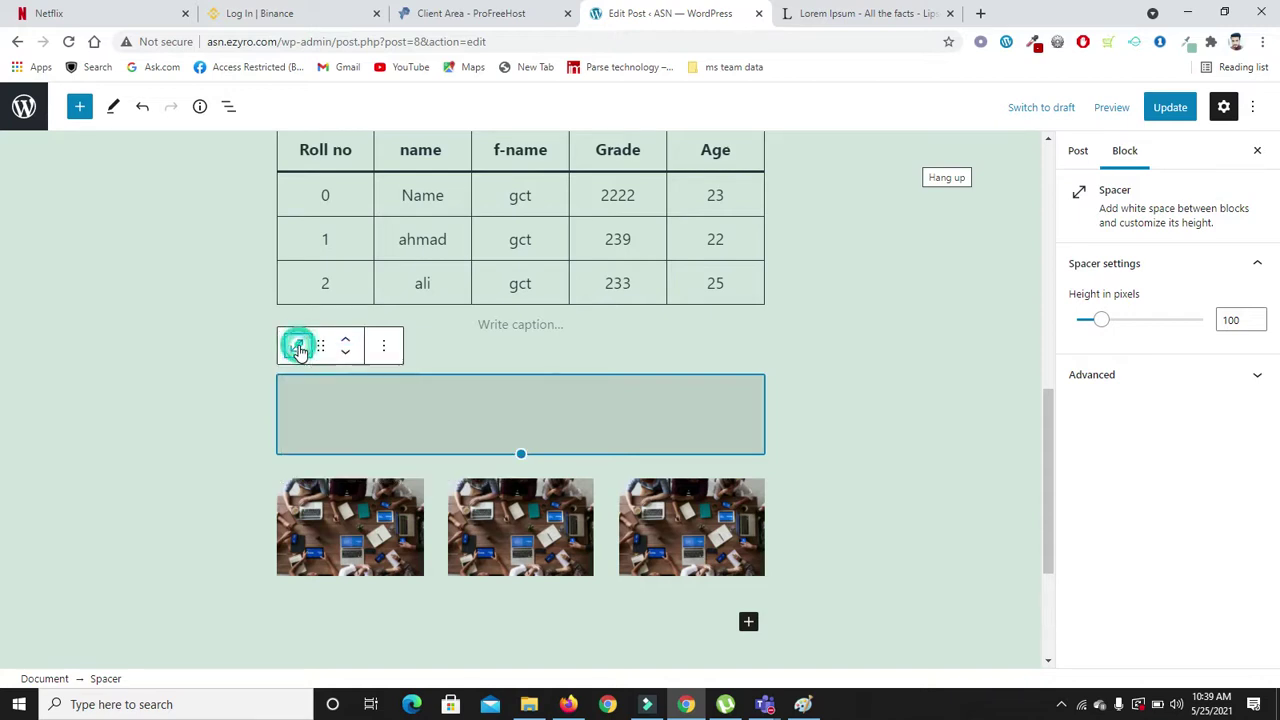
pyautogui.click(384, 347)
pyautogui.click(384, 346)
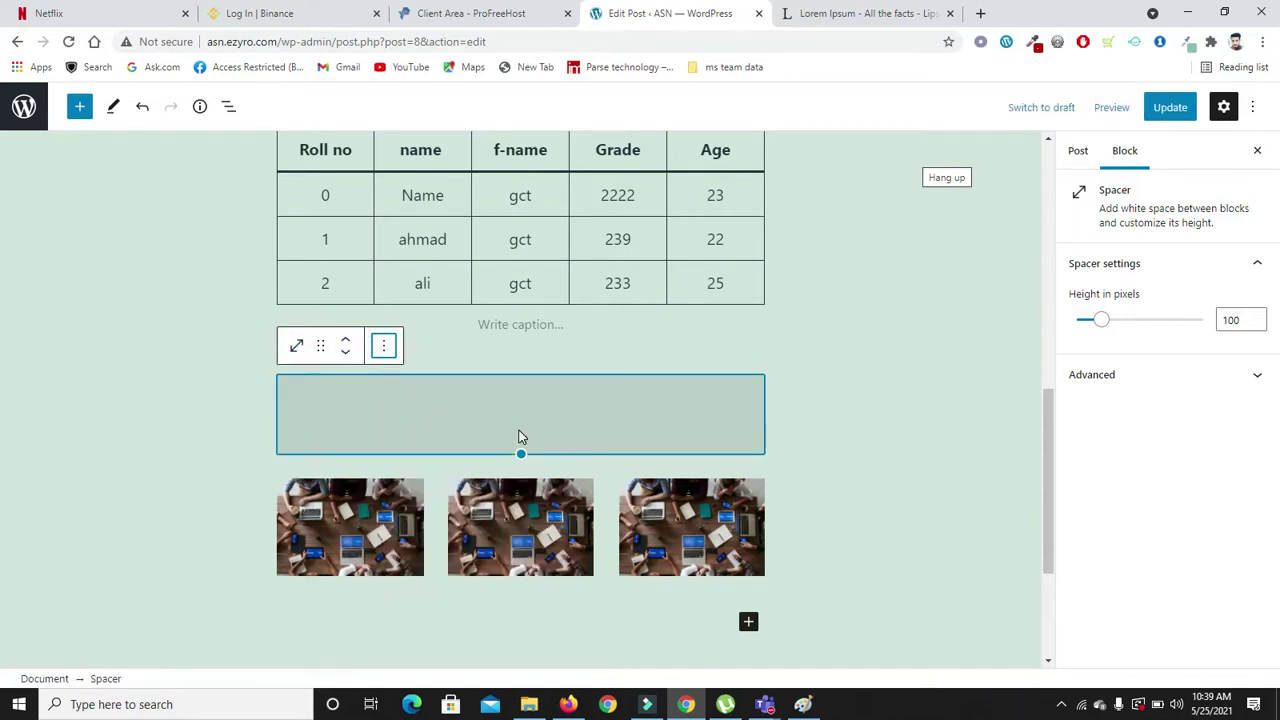
pyautogui.moveTo(518, 453); pyautogui.dragTo(516, 412)
pyautogui.moveTo(1049, 416); pyautogui.dragTo(1047, 438)
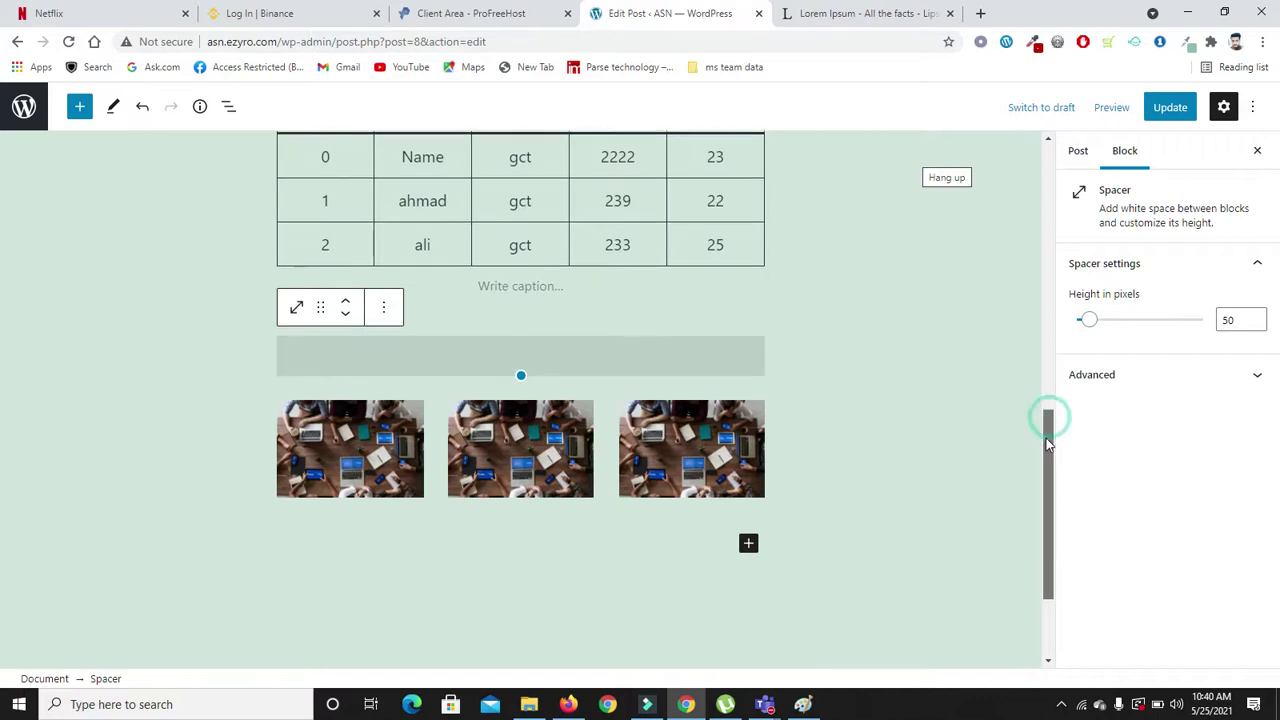
pyautogui.moveTo(1088, 322); pyautogui.dragTo(1090, 320)
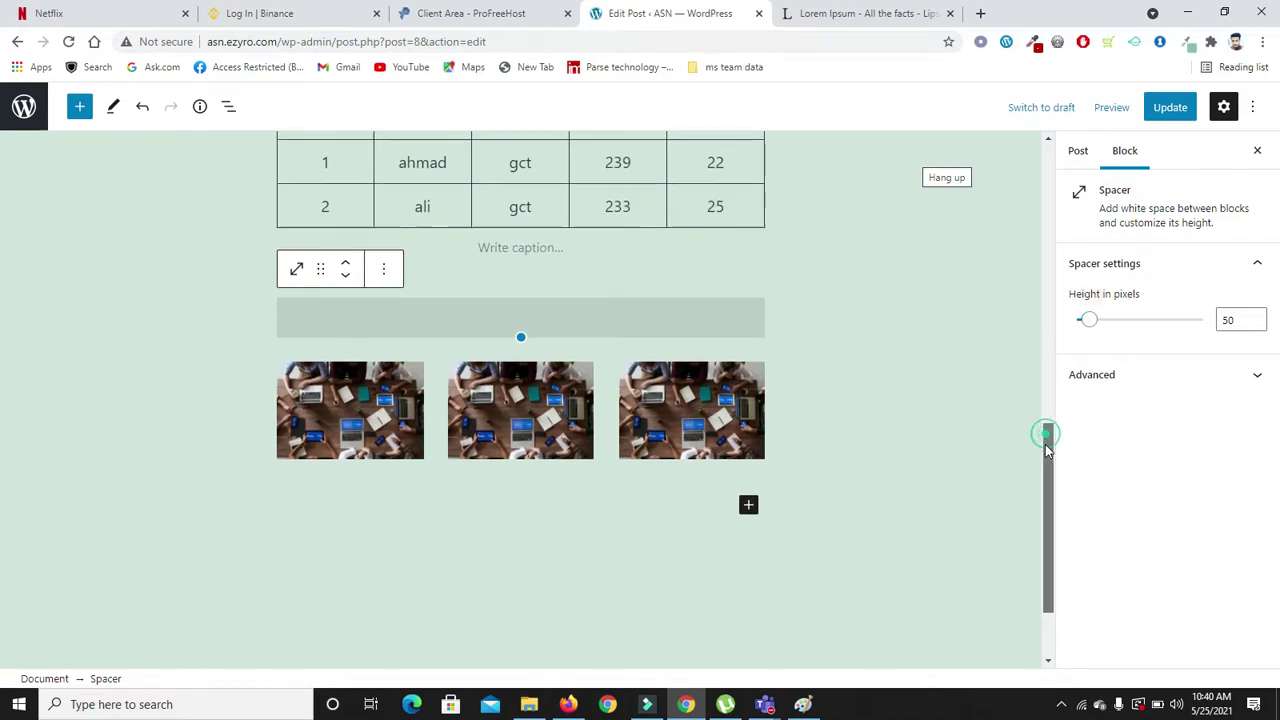
pyautogui.scroll(-1, 1046, 434)
# Add a second spacer below the photos via a 'spac' search and size it to 50 pixels
pyautogui.click(750, 400)
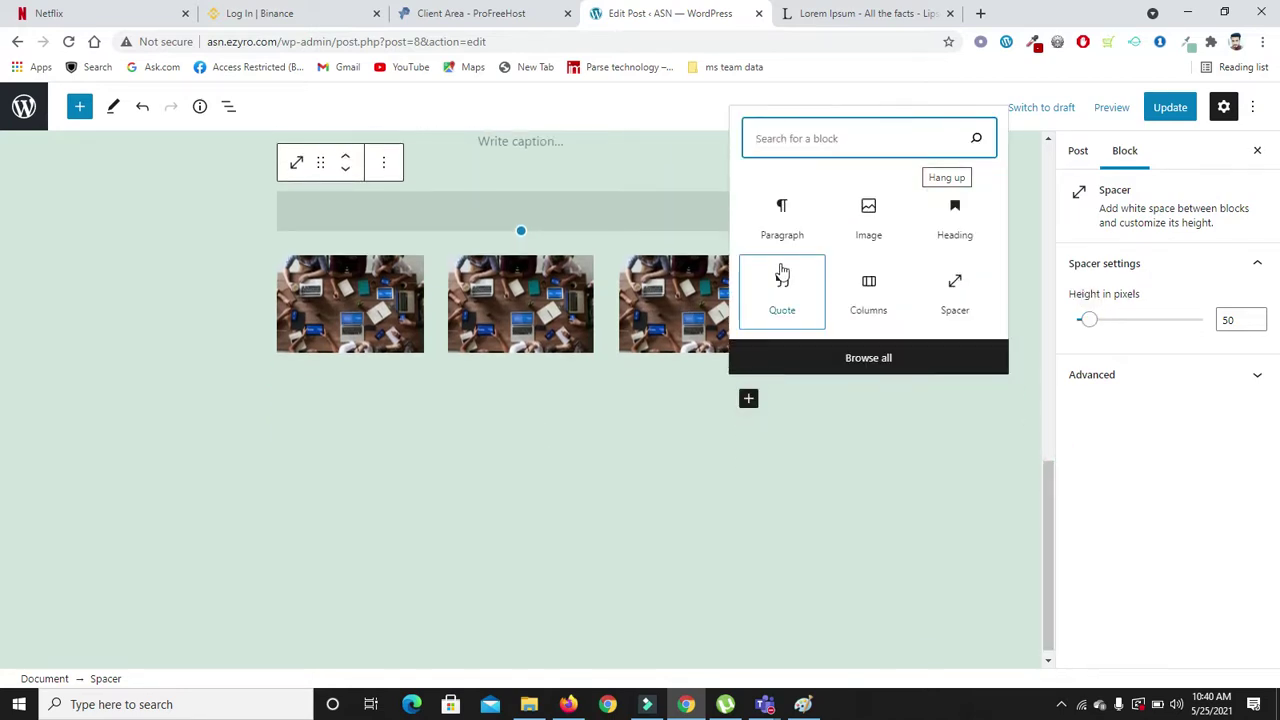
pyautogui.click(751, 141)
pyautogui.write('spac')
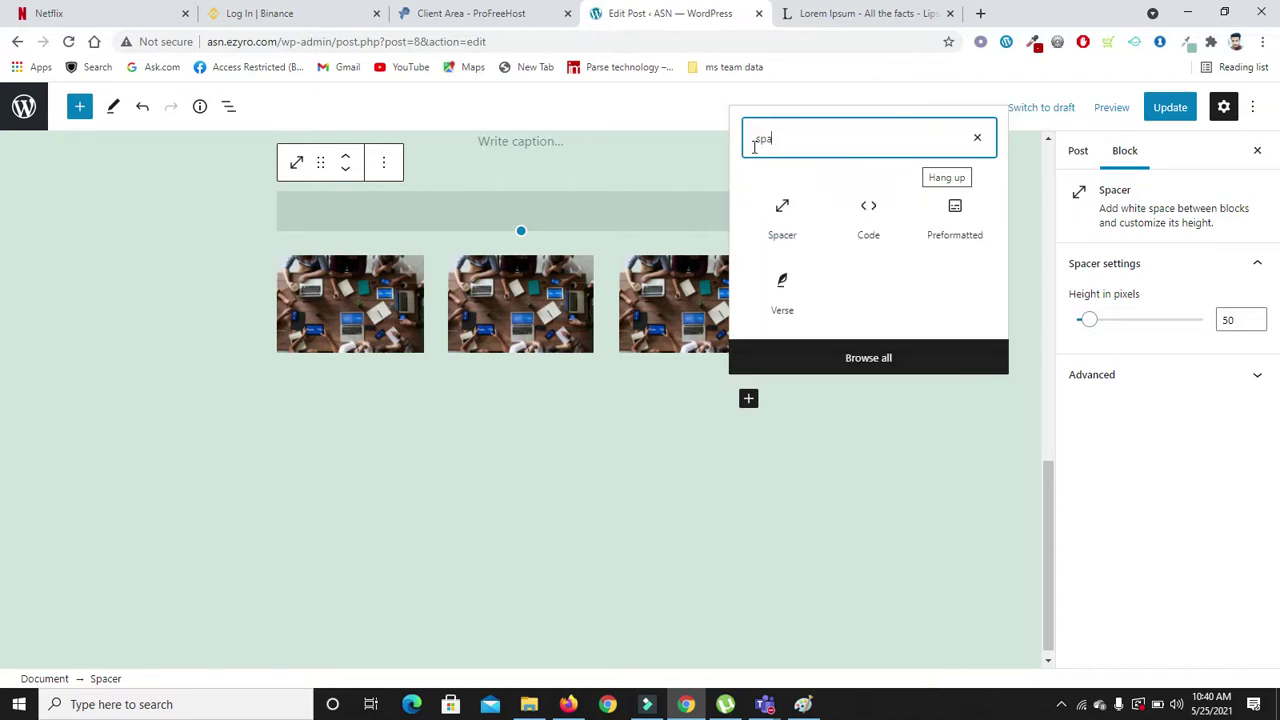
pyautogui.click(784, 241)
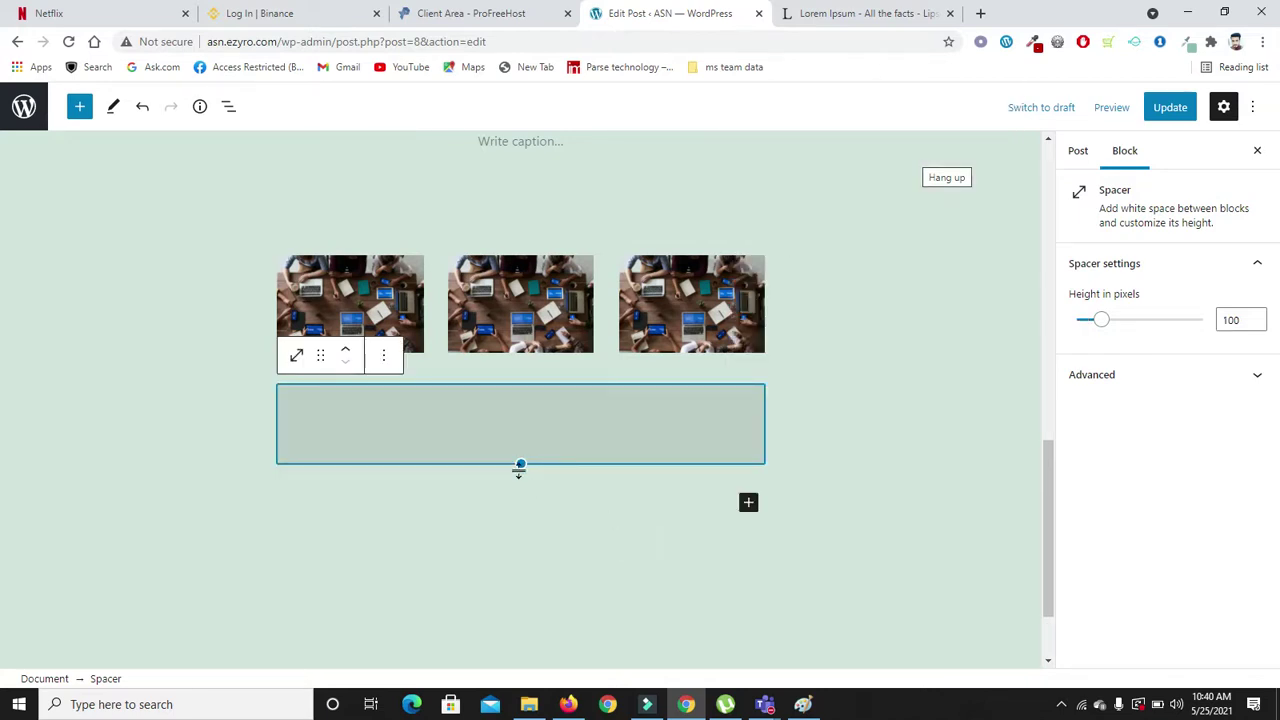
pyautogui.moveTo(520, 466); pyautogui.dragTo(517, 421)
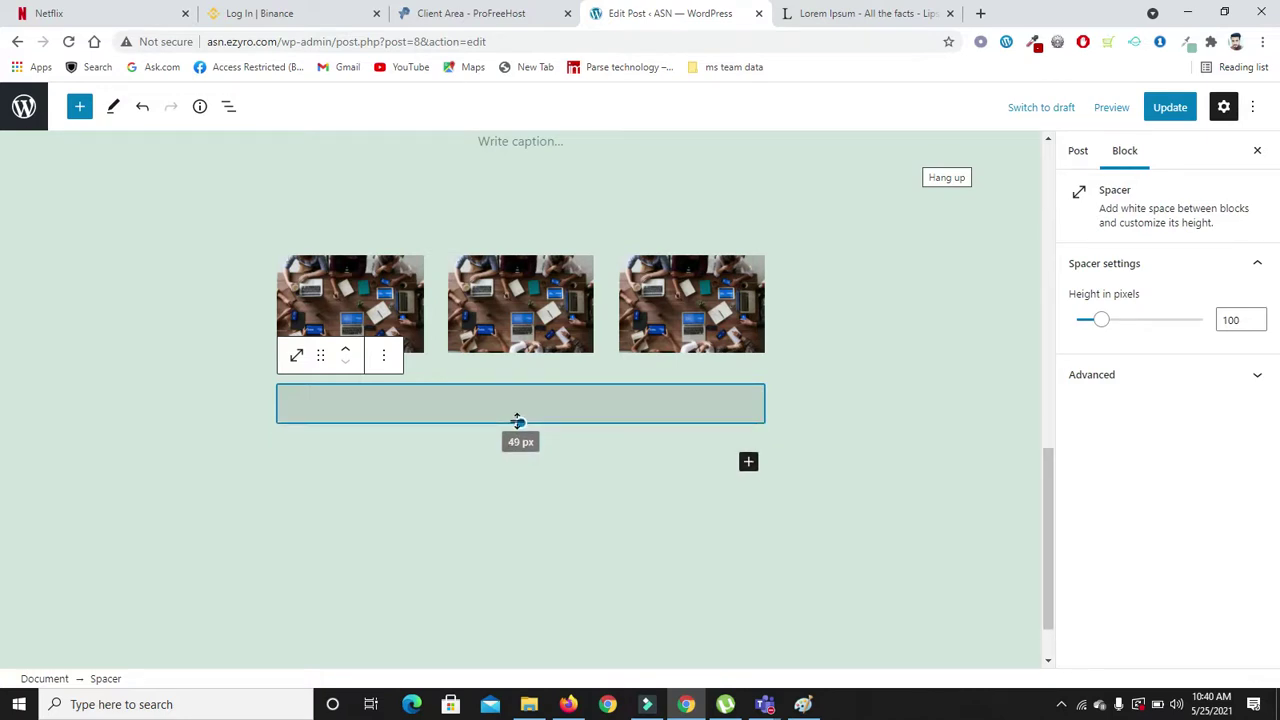
pyautogui.moveTo(517, 421); pyautogui.dragTo(517, 422)
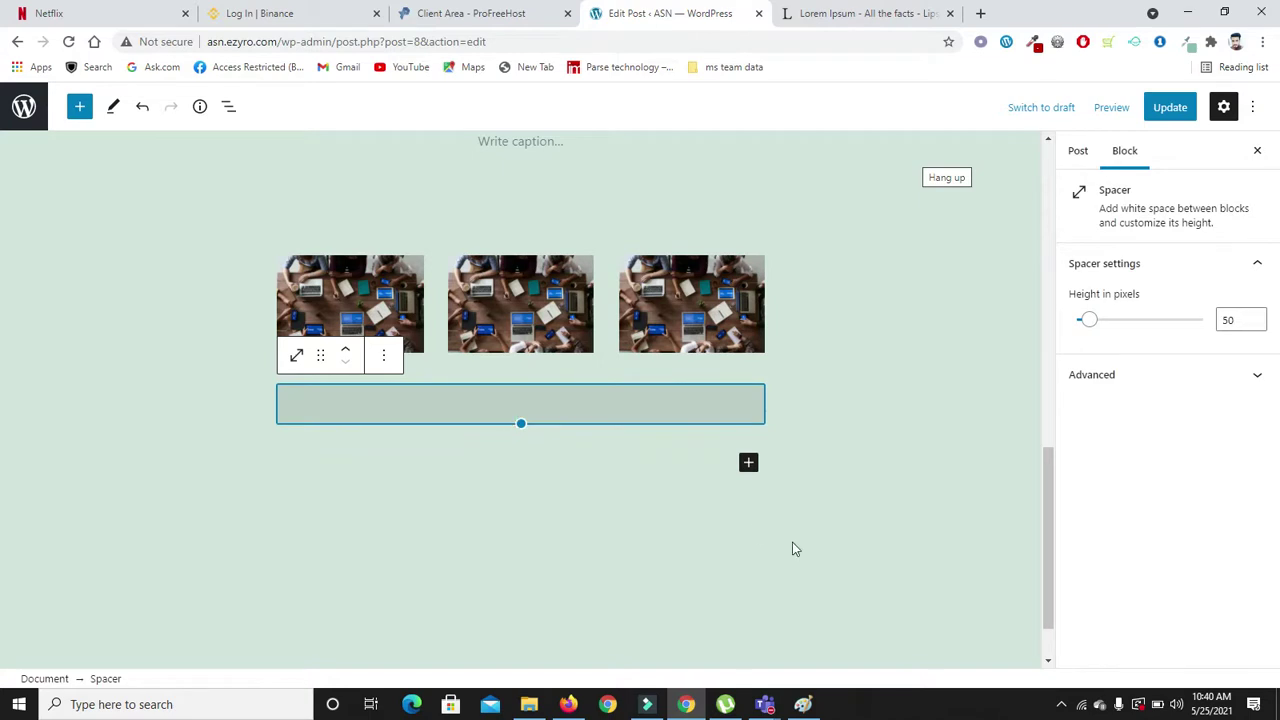
pyautogui.click(748, 462)
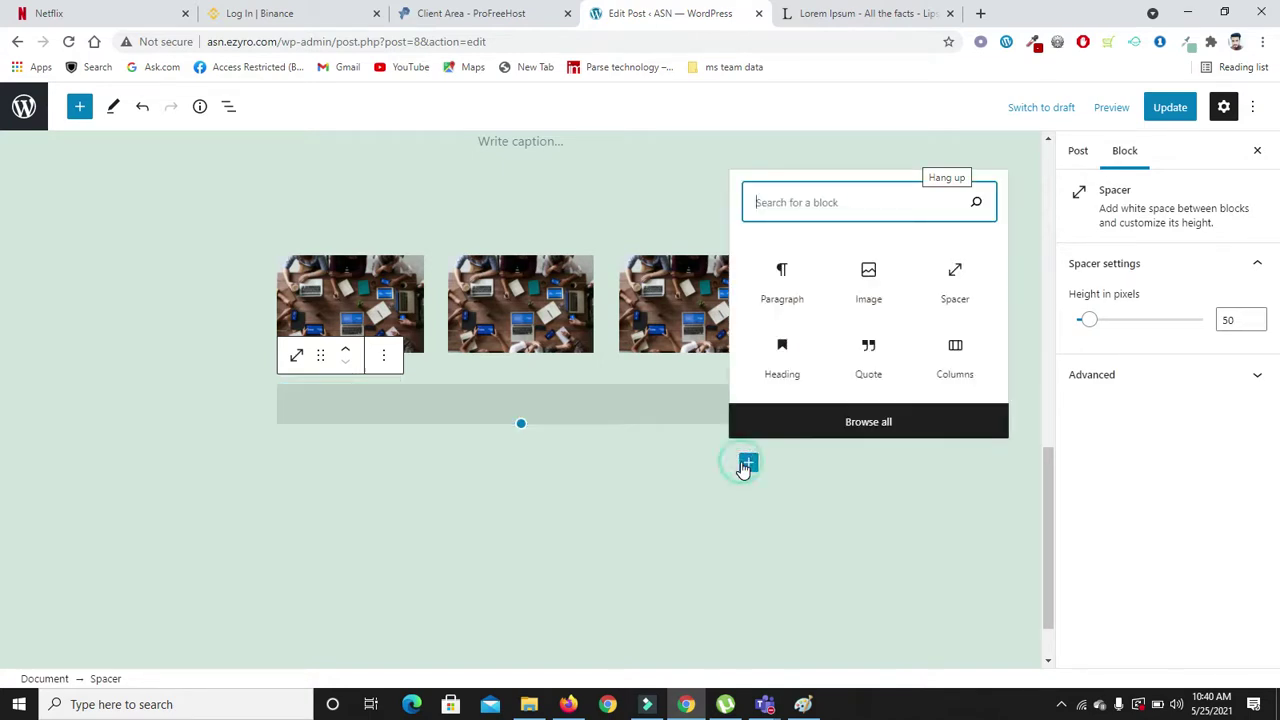
pyautogui.click(886, 421)
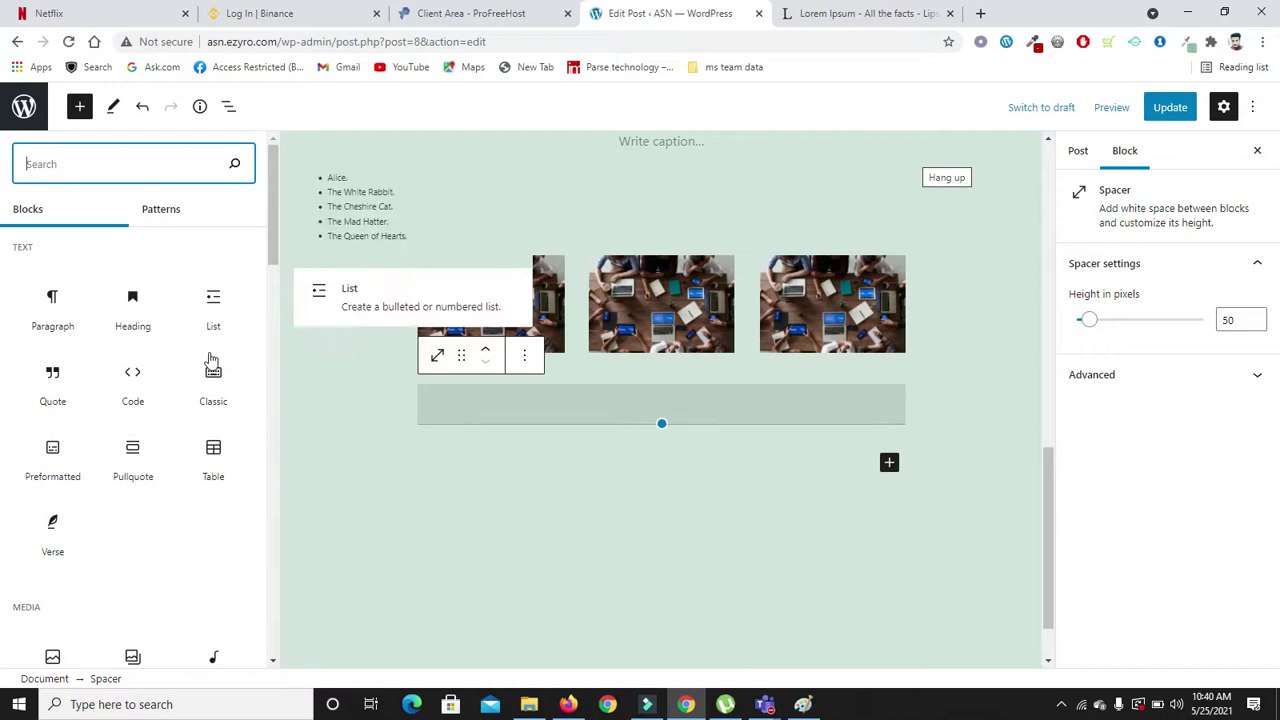
# Switch the block library to Patterns and scroll through the Twenty Twenty-One pattern previews
pyautogui.moveTo(273, 222); pyautogui.dragTo(216, 133)
pyautogui.click(152, 211)
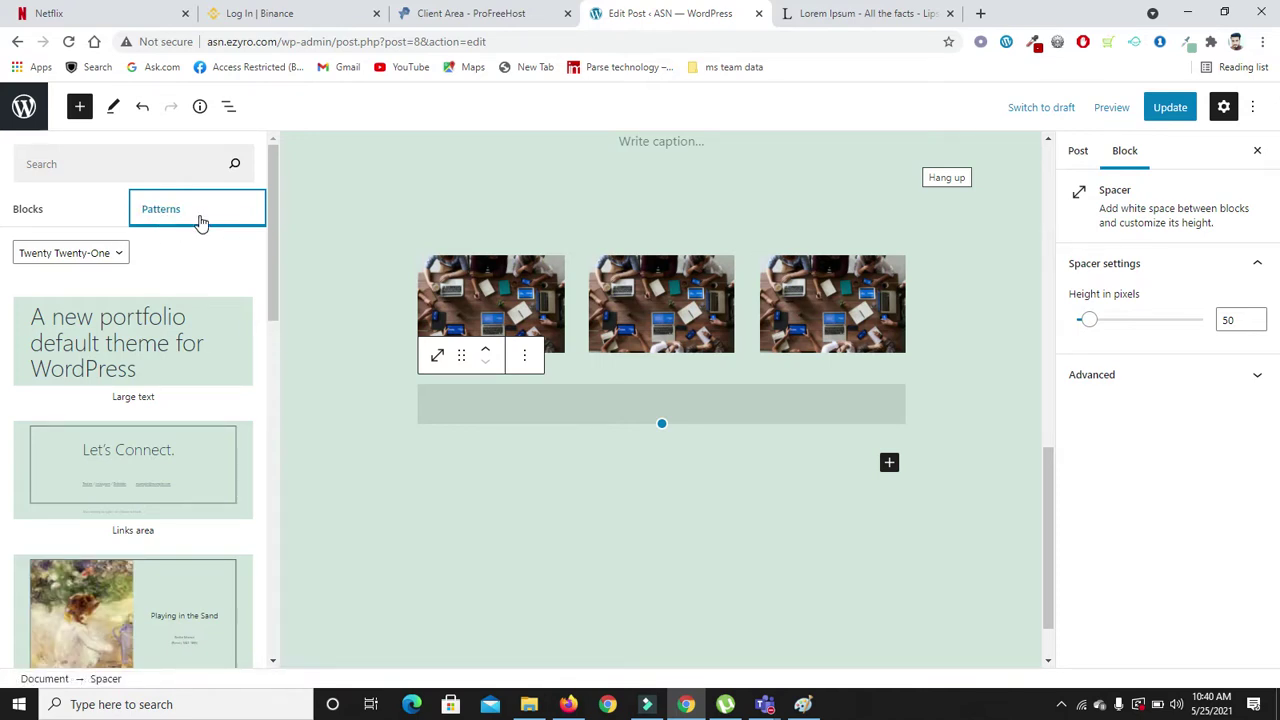
pyautogui.click(43, 210)
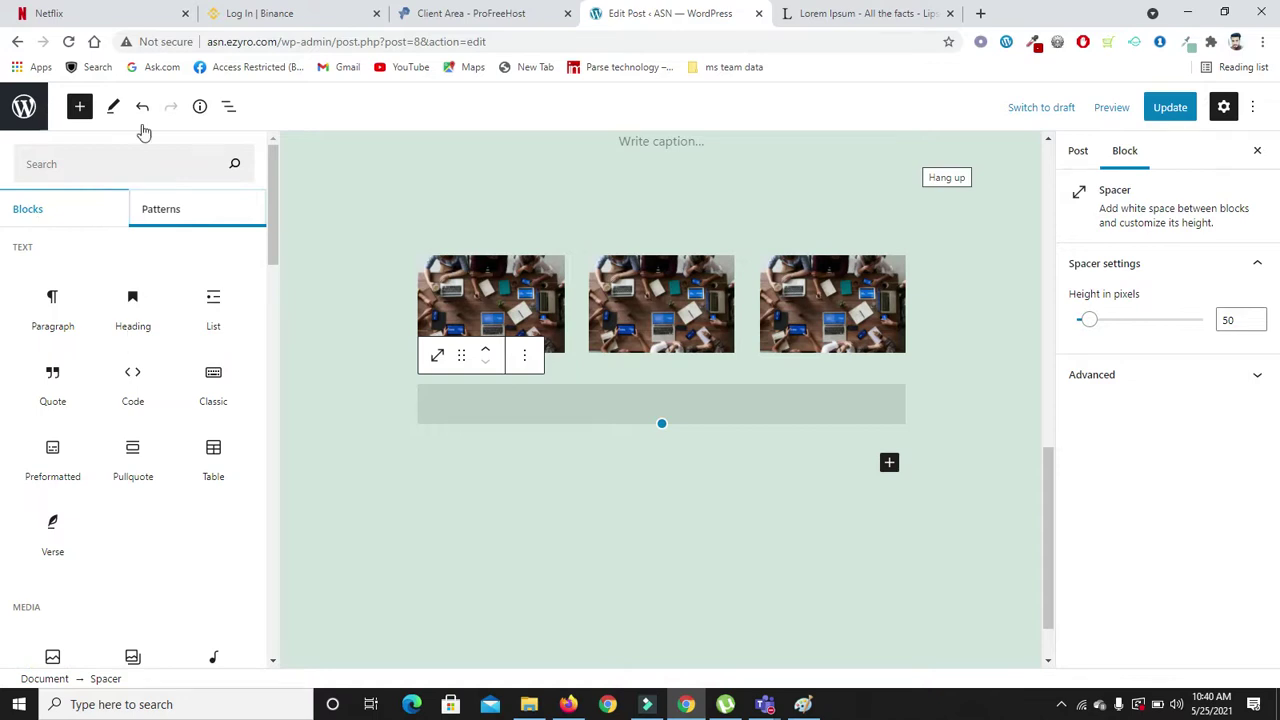
pyautogui.click(177, 208)
pyautogui.moveTo(275, 224); pyautogui.dragTo(269, 622)
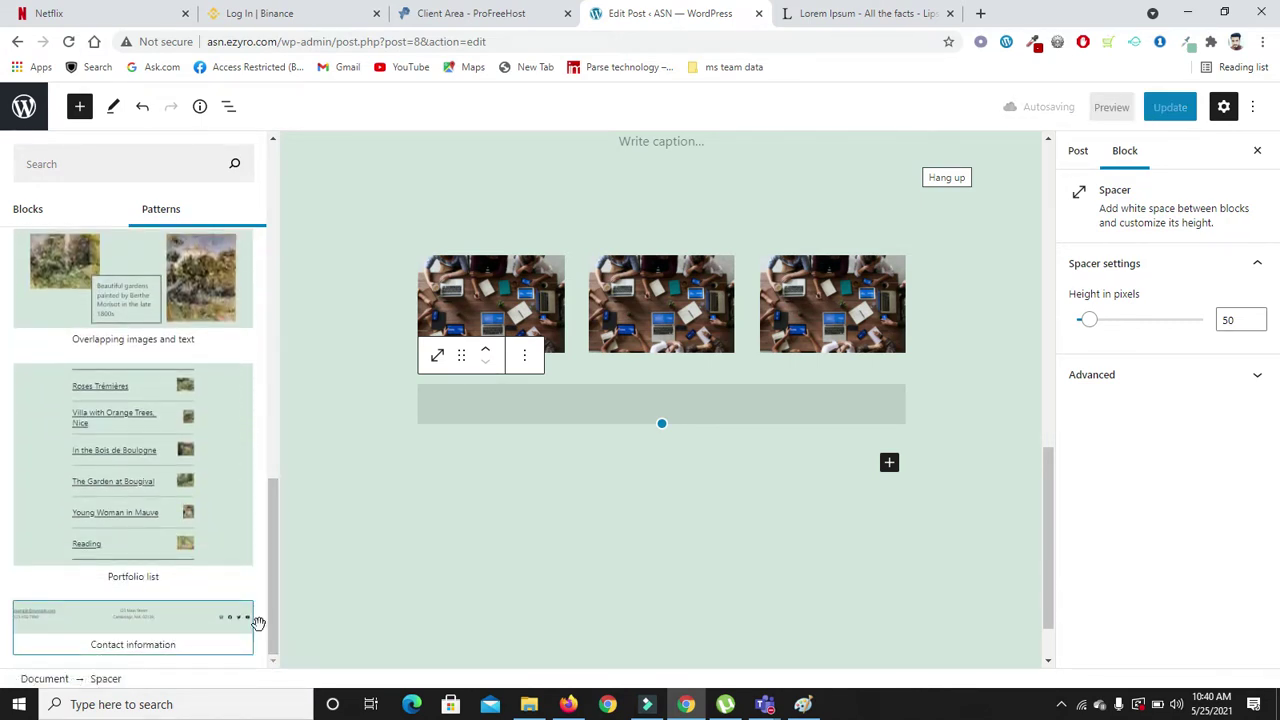
pyautogui.moveTo(274, 617); pyautogui.dragTo(261, 345)
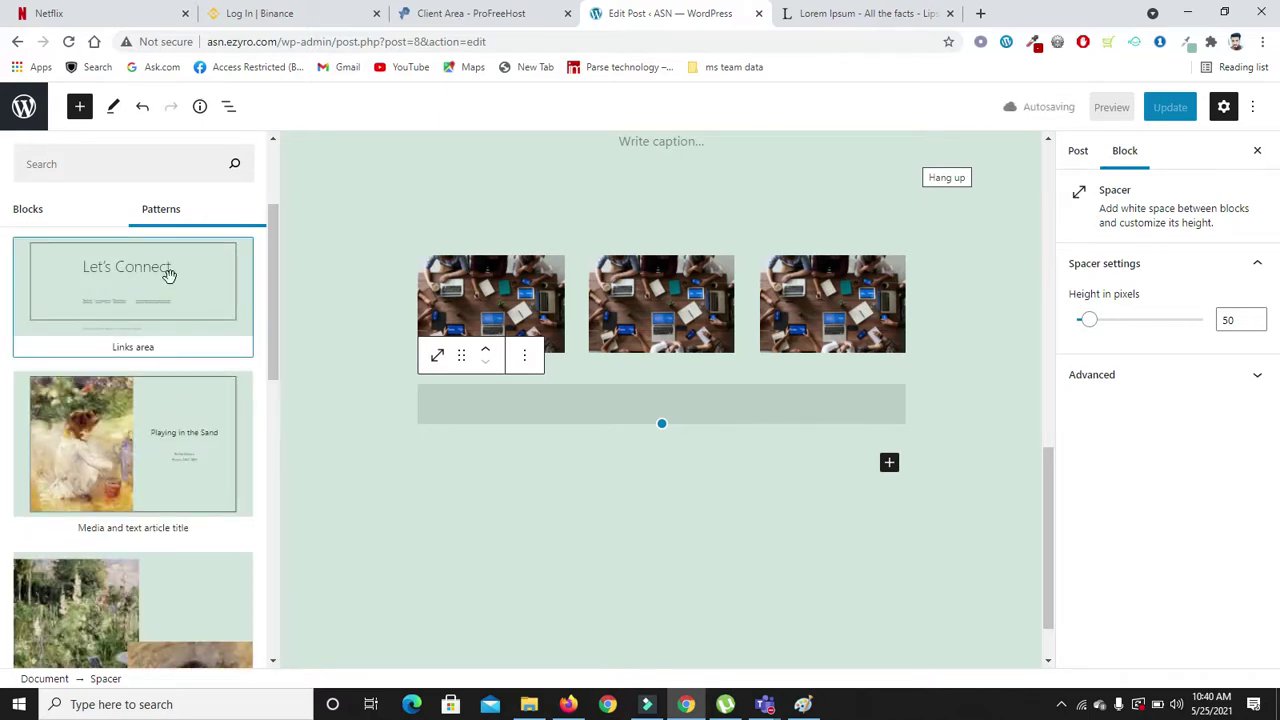
# Insert the Media & Text pattern with the Playing in the Sand painting, keeping the media on the left
pyautogui.click(100, 443)
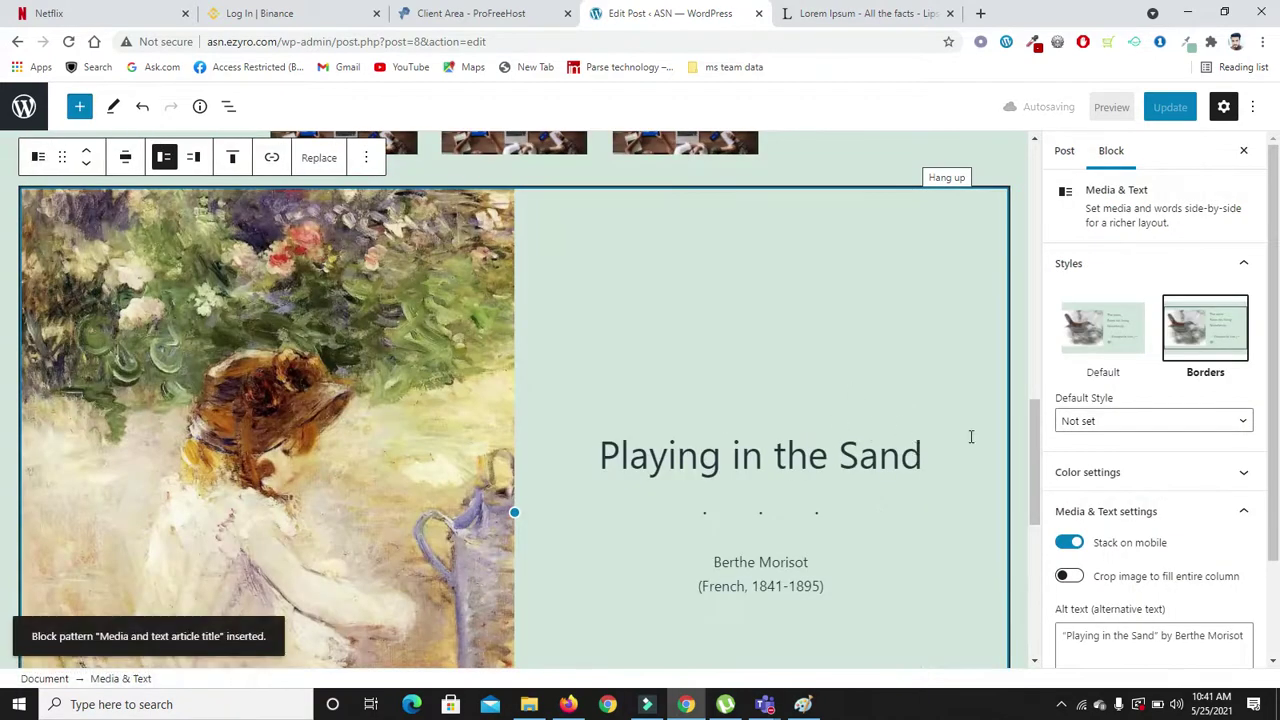
pyautogui.moveTo(1036, 448); pyautogui.dragTo(1034, 388)
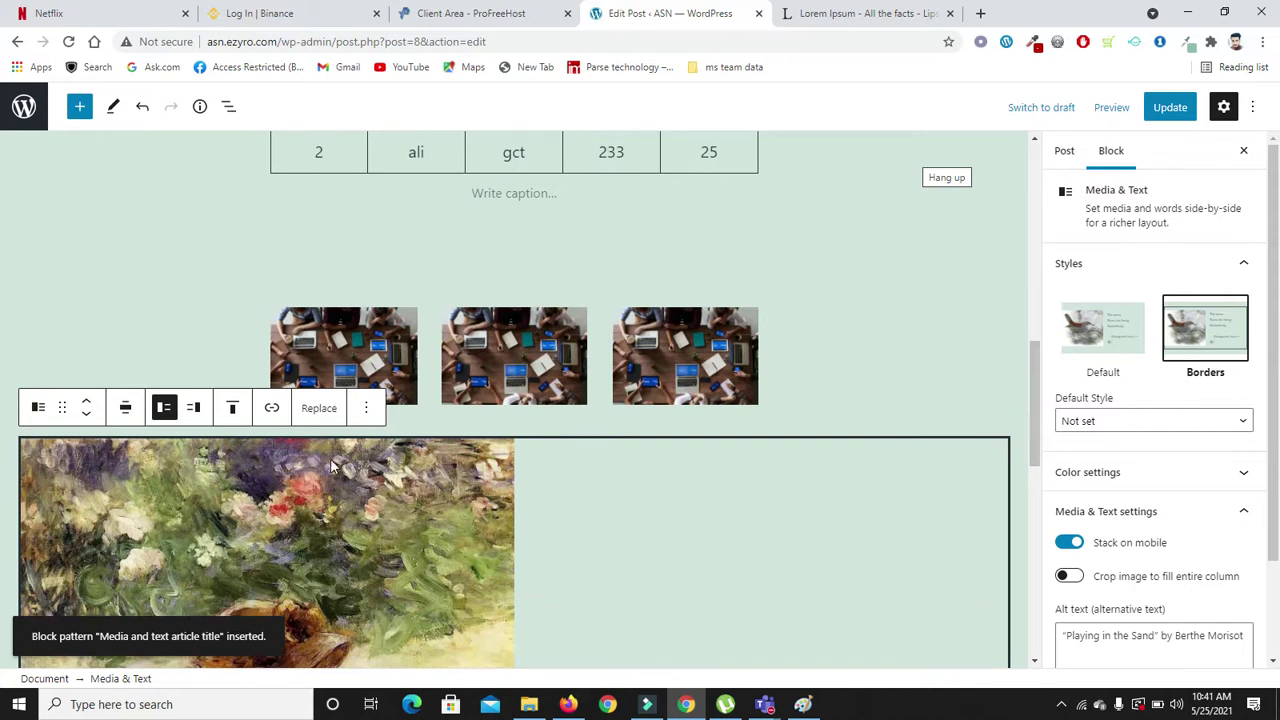
pyautogui.click(366, 407)
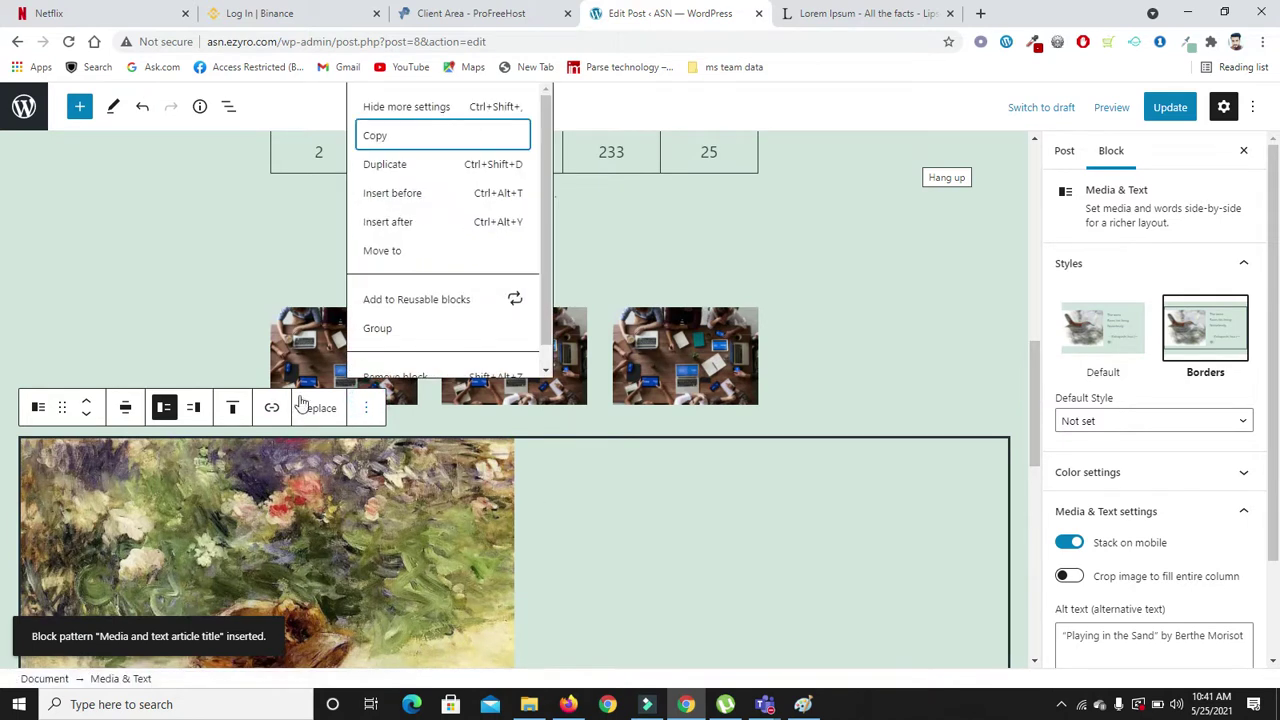
pyautogui.click(195, 410)
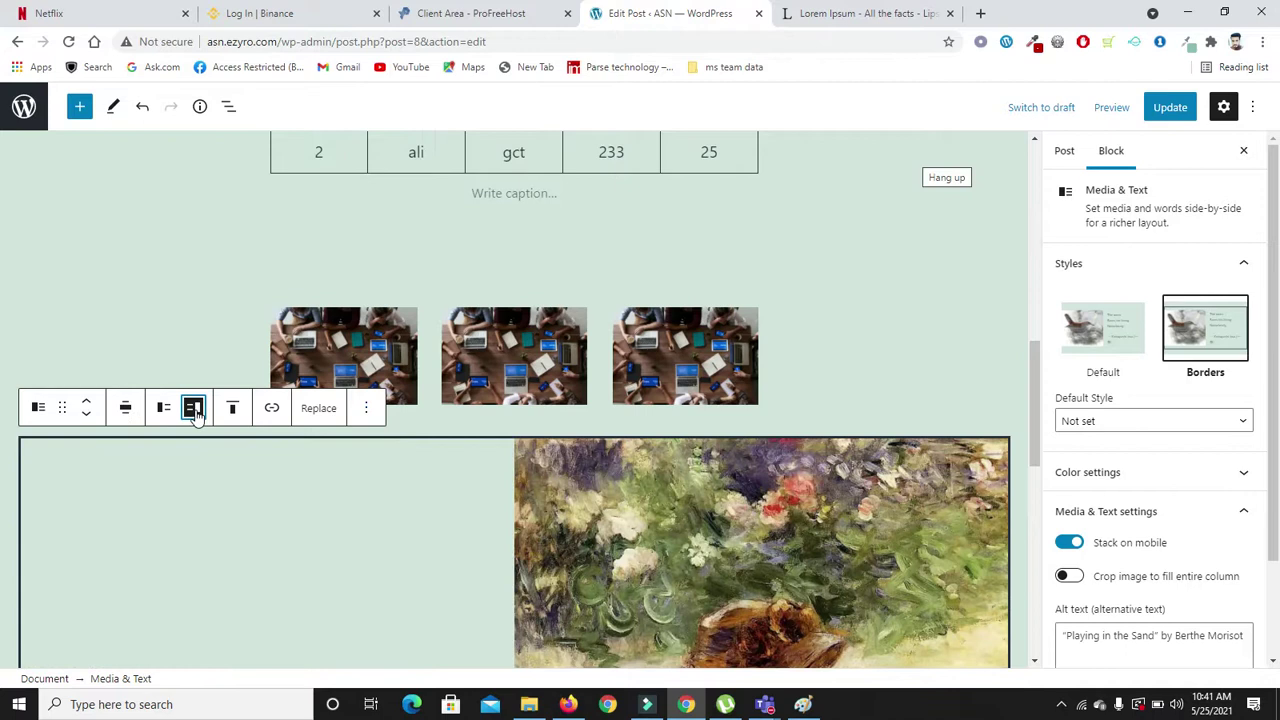
pyautogui.click(164, 407)
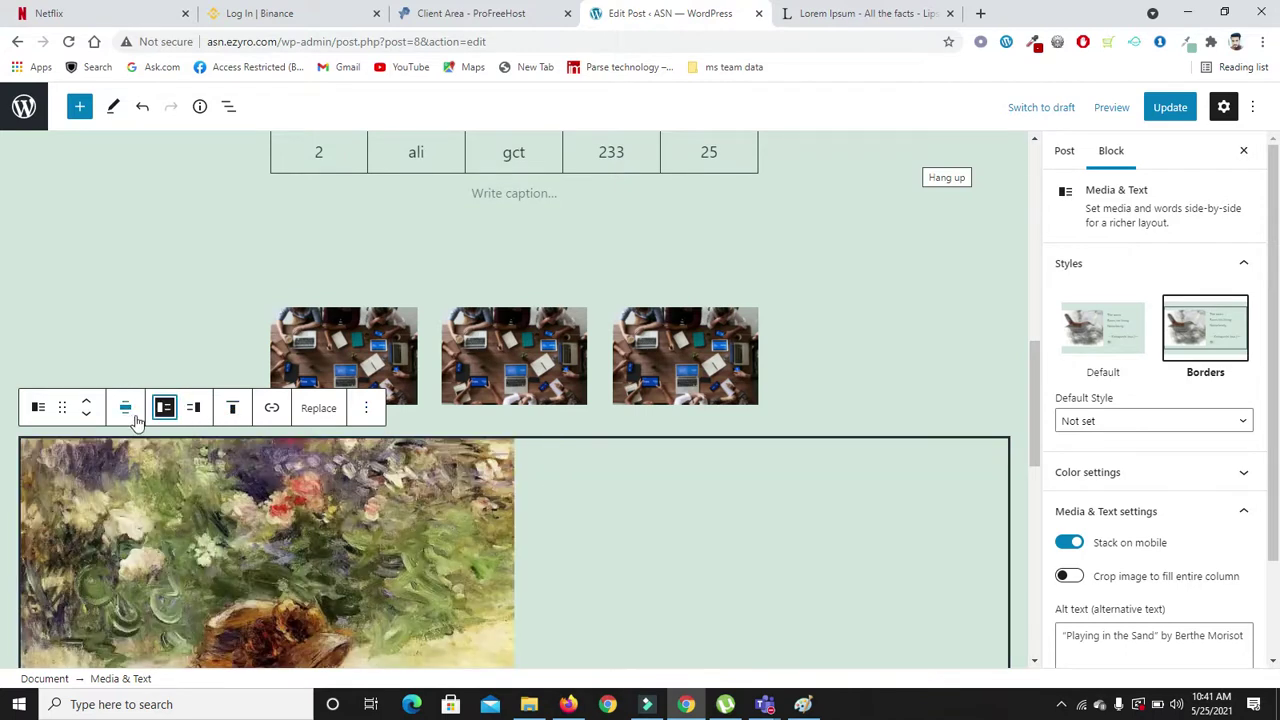
pyautogui.moveTo(1037, 388); pyautogui.dragTo(1036, 449)
pyautogui.click(200, 151)
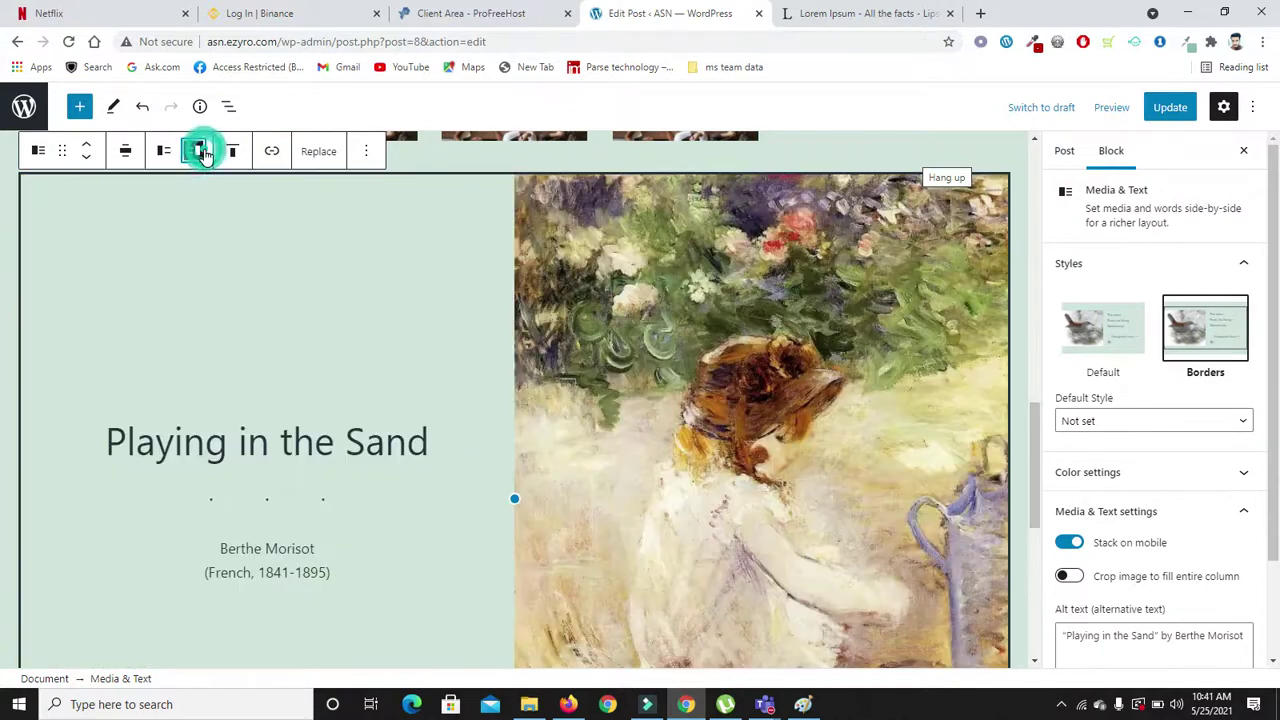
pyautogui.click(164, 151)
# Set the block to Wide width after trying Full, and open a block picker beneath it
pyautogui.click(217, 152)
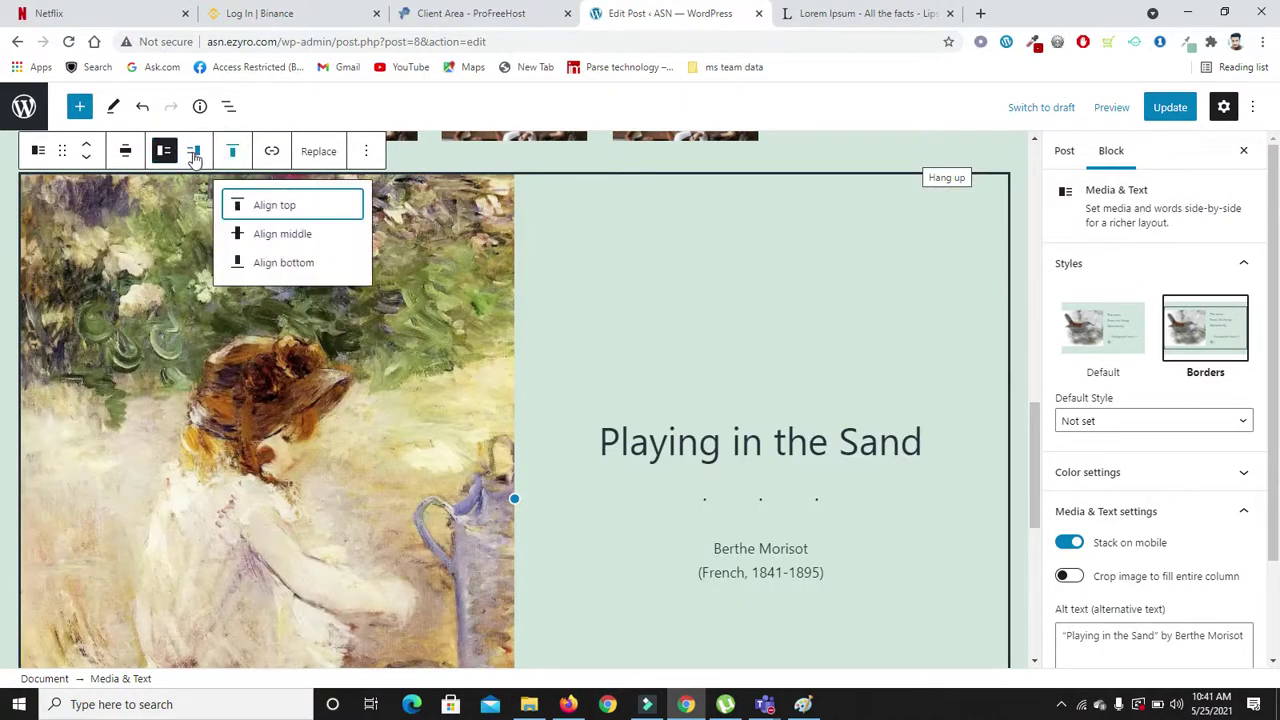
pyautogui.click(125, 151)
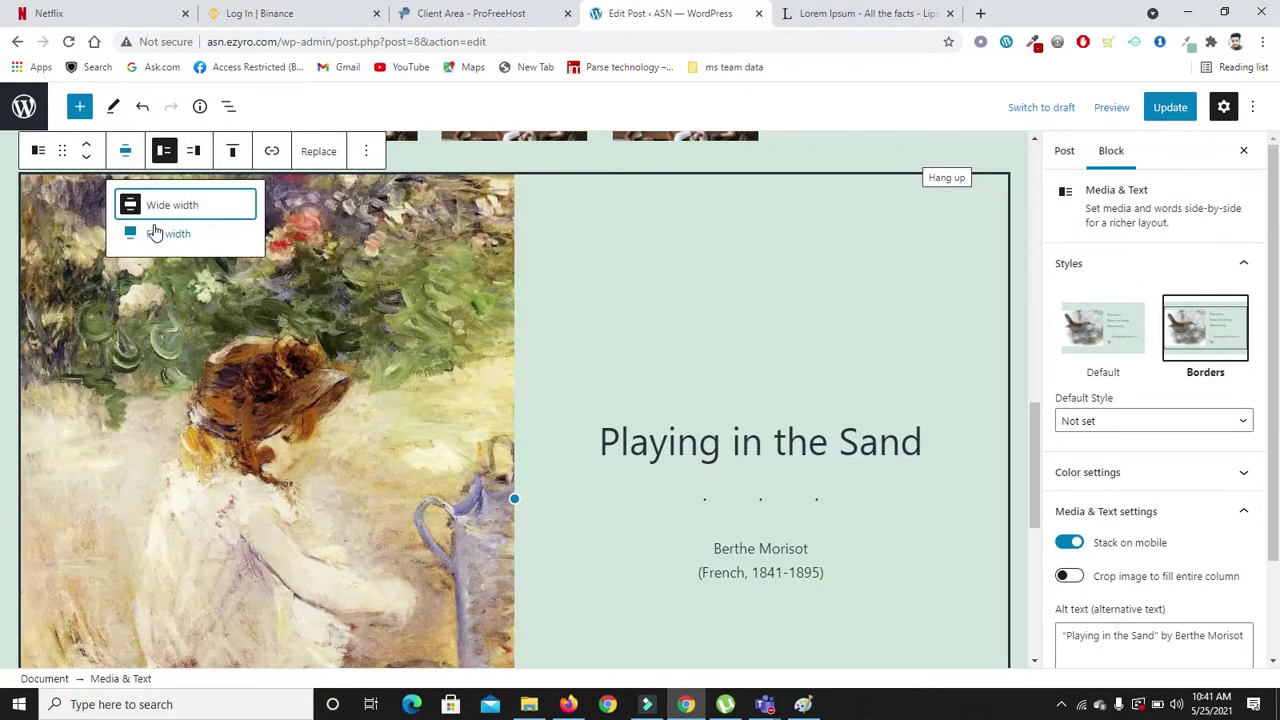
pyautogui.click(154, 204)
pyautogui.click(128, 156)
pyautogui.click(157, 234)
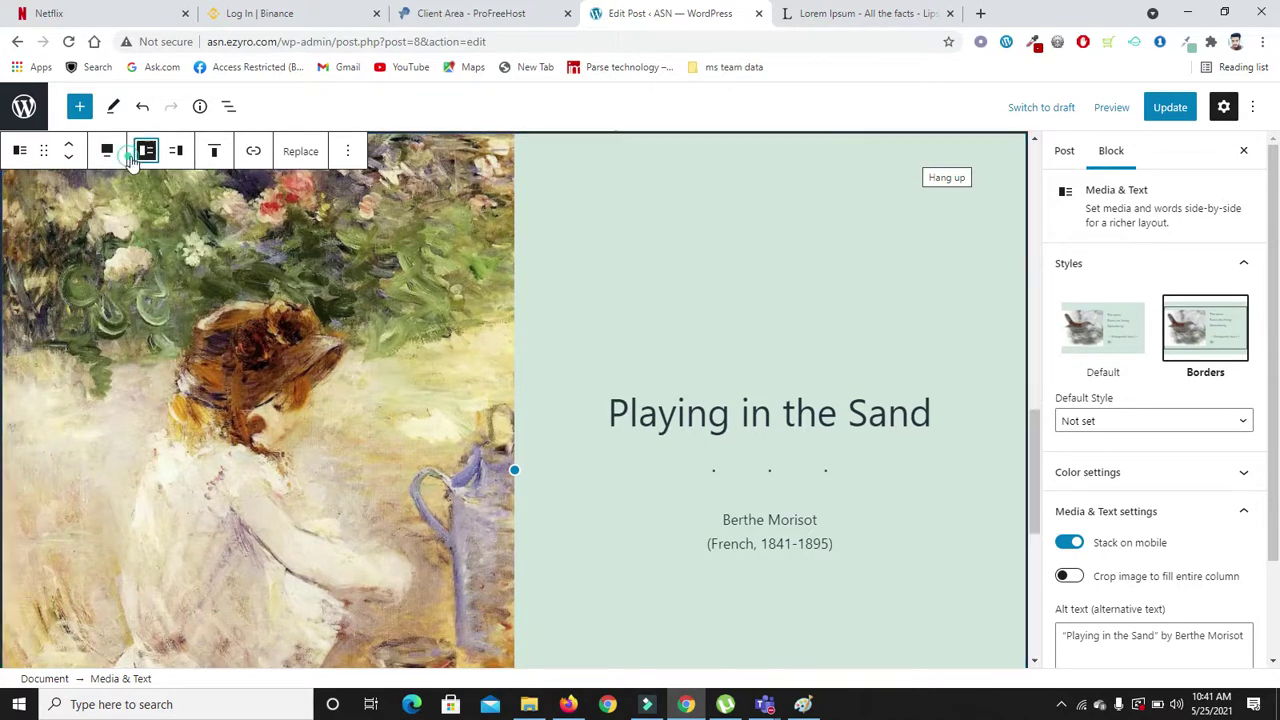
pyautogui.click(107, 151)
pyautogui.click(134, 207)
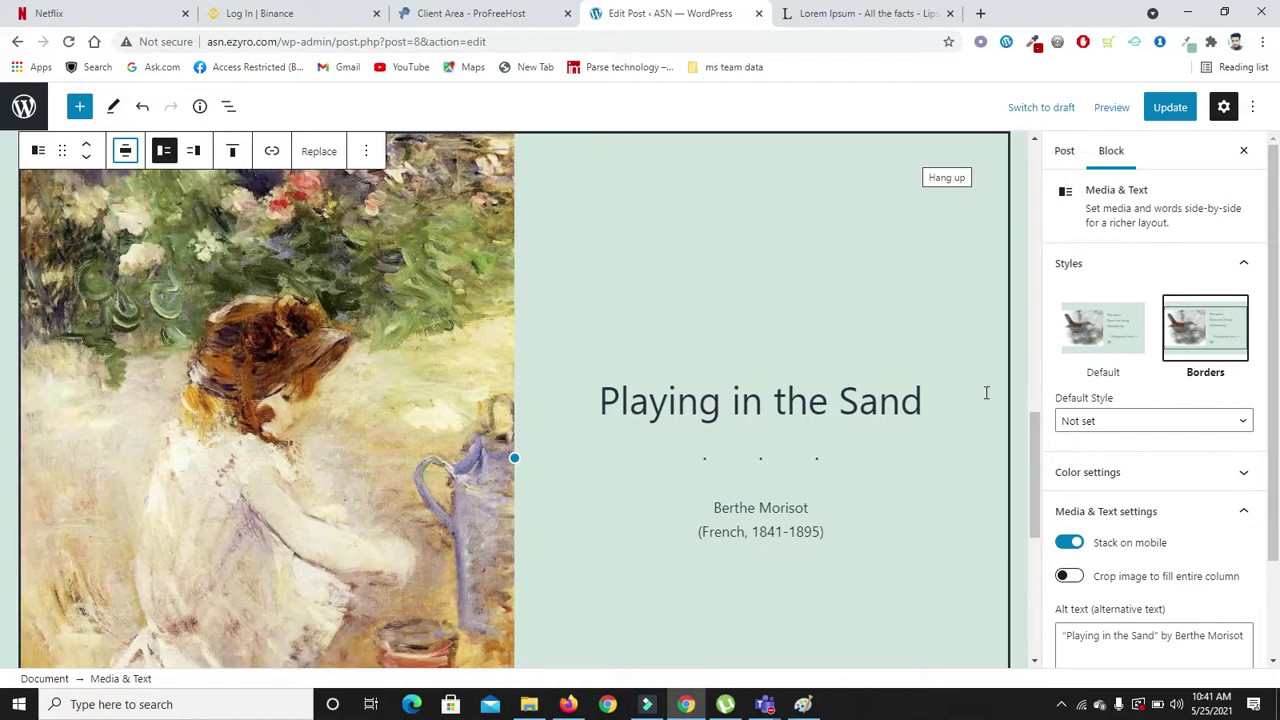
pyautogui.moveTo(1037, 428); pyautogui.dragTo(1037, 543)
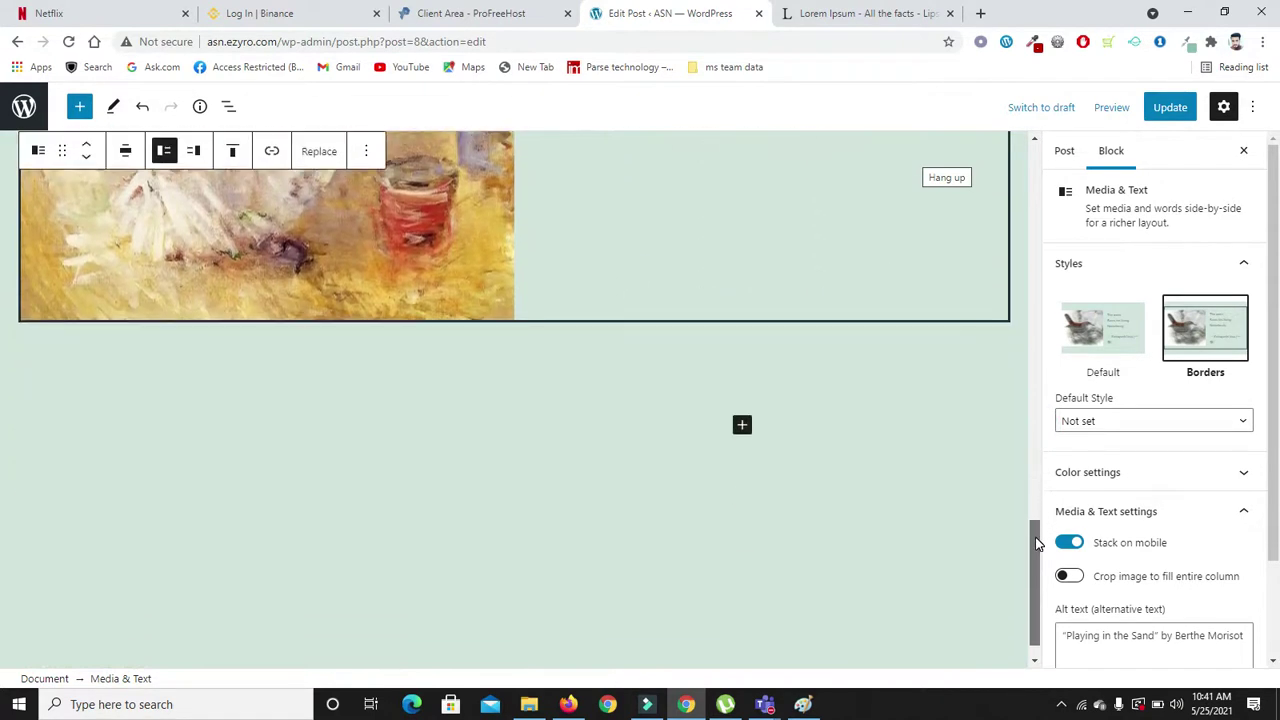
pyautogui.click(742, 422)
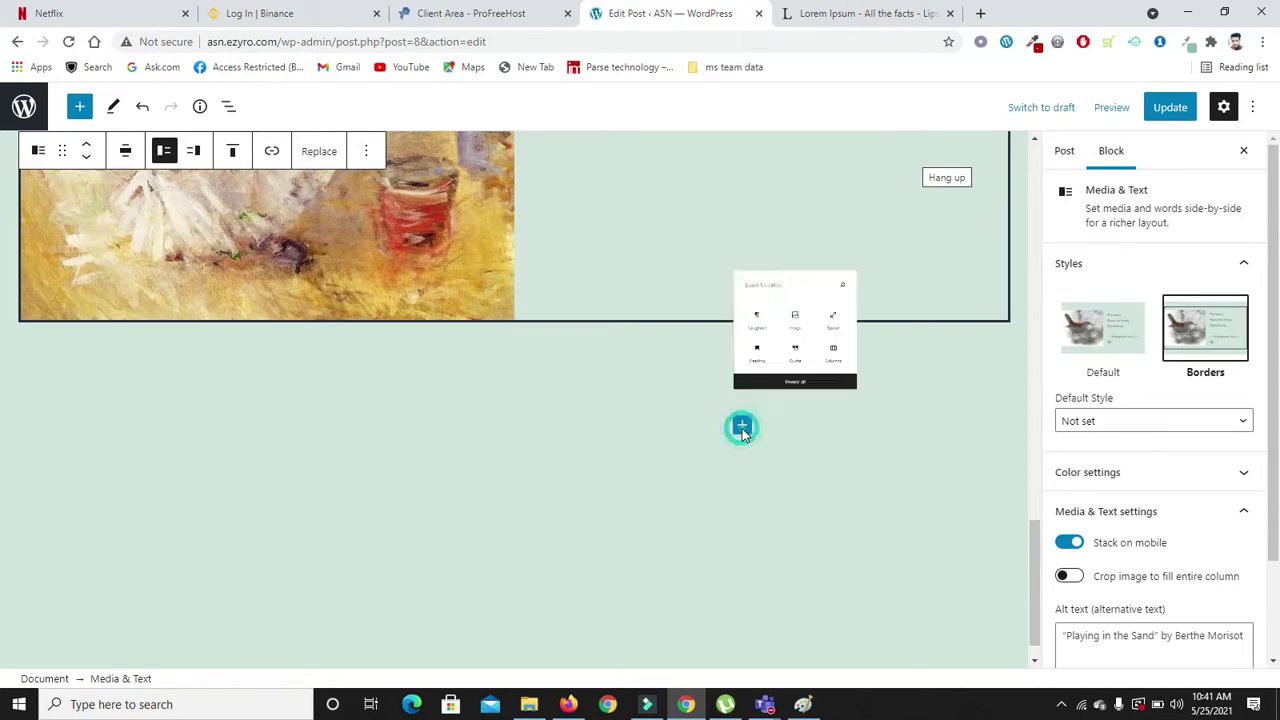
# Insert the Contact information pattern from the Patterns library below the painting
pyautogui.click(864, 392)
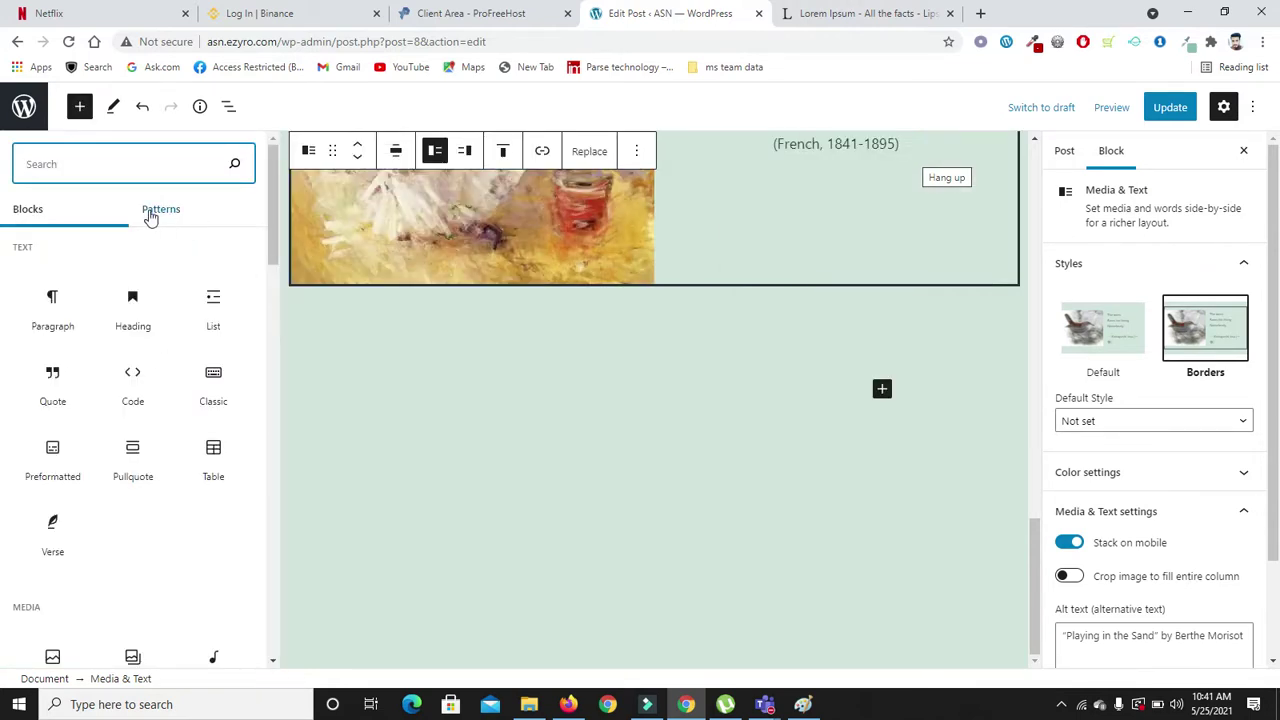
pyautogui.click(152, 212)
pyautogui.moveTo(275, 225); pyautogui.dragTo(260, 707)
pyautogui.moveTo(271, 563); pyautogui.dragTo(268, 675)
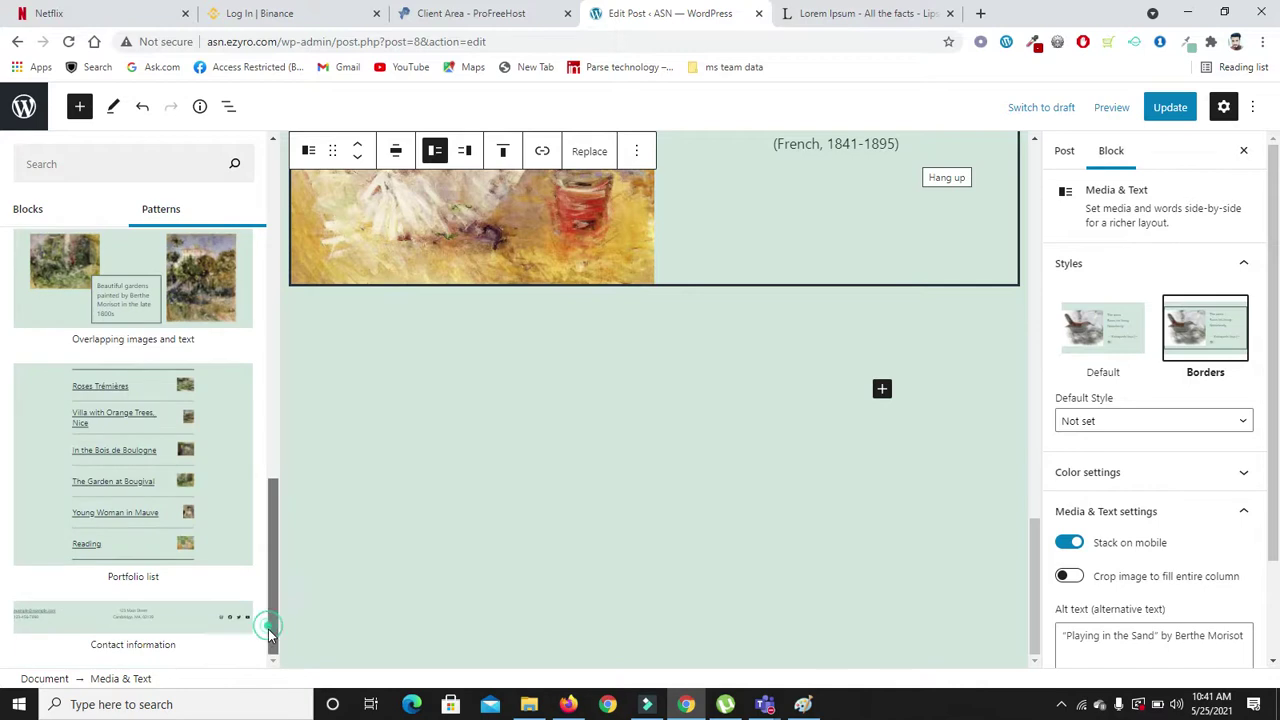
pyautogui.click(181, 624)
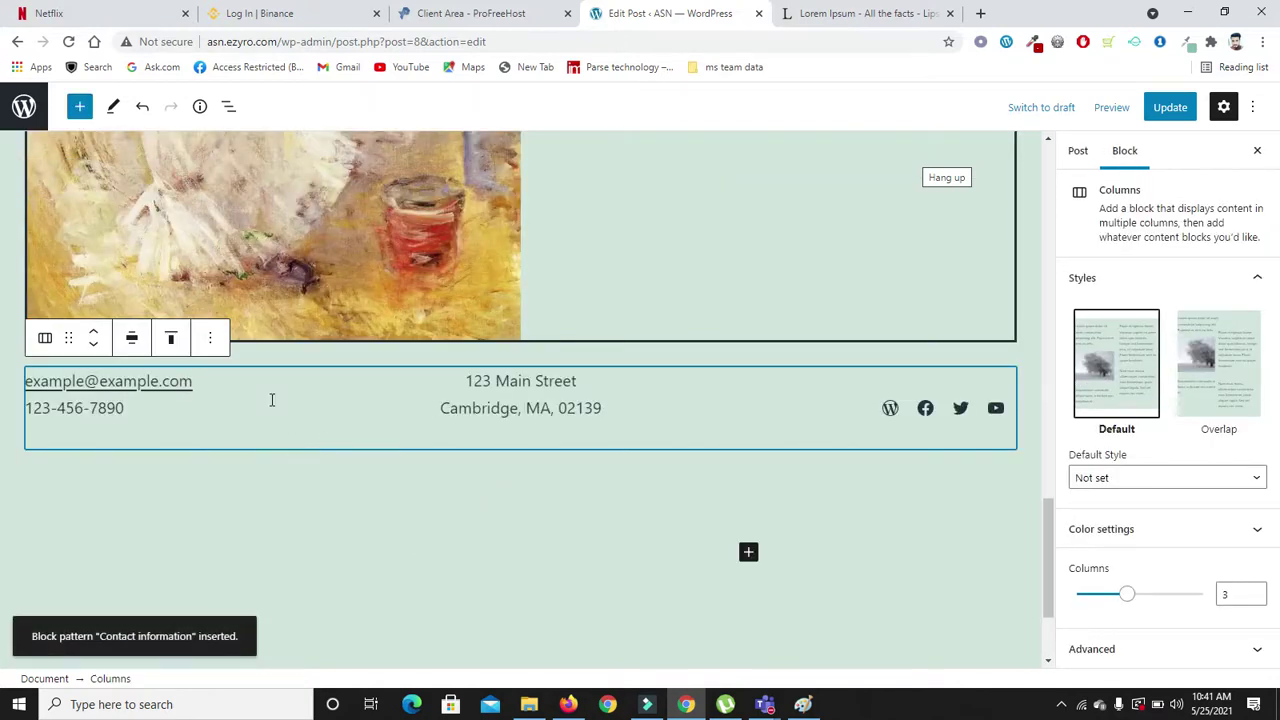
# Replace the sample address with 'gct sahiwal' and add a centered 'Techincal Design' line below
pyautogui.click(566, 418)
pyautogui.moveTo(600, 410); pyautogui.dragTo(453, 391)
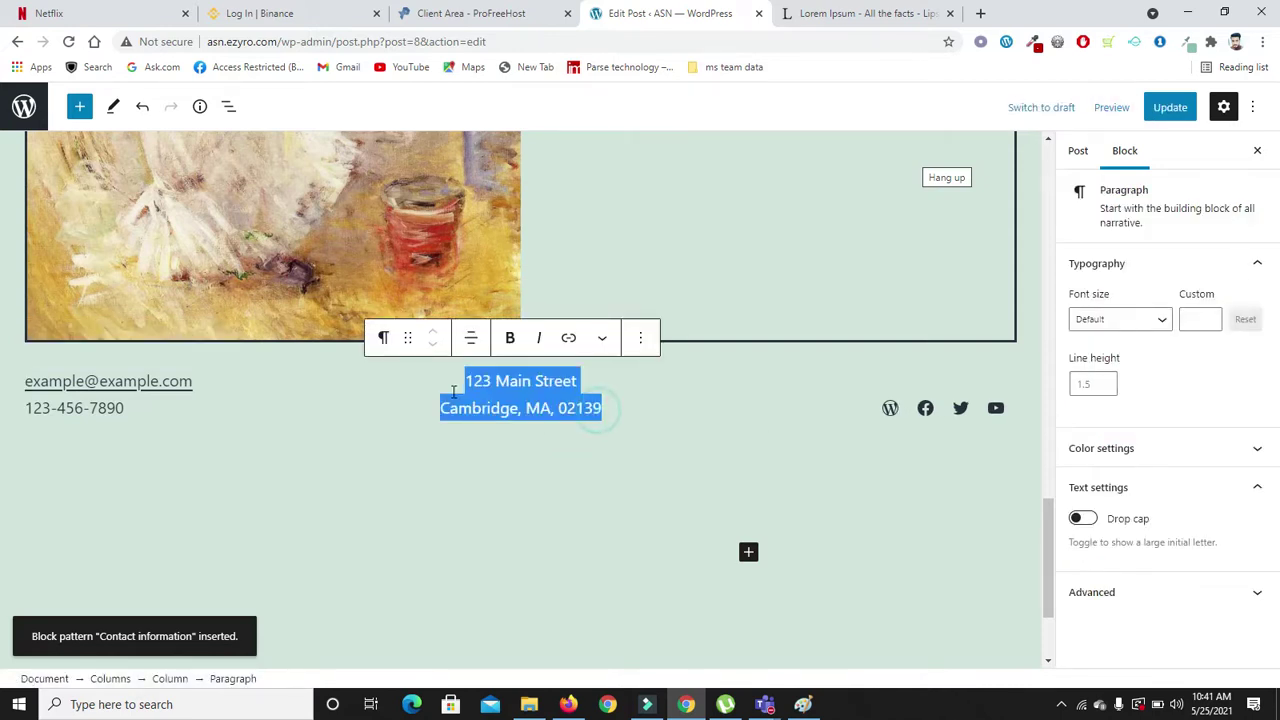
pyautogui.press('BackSpace')
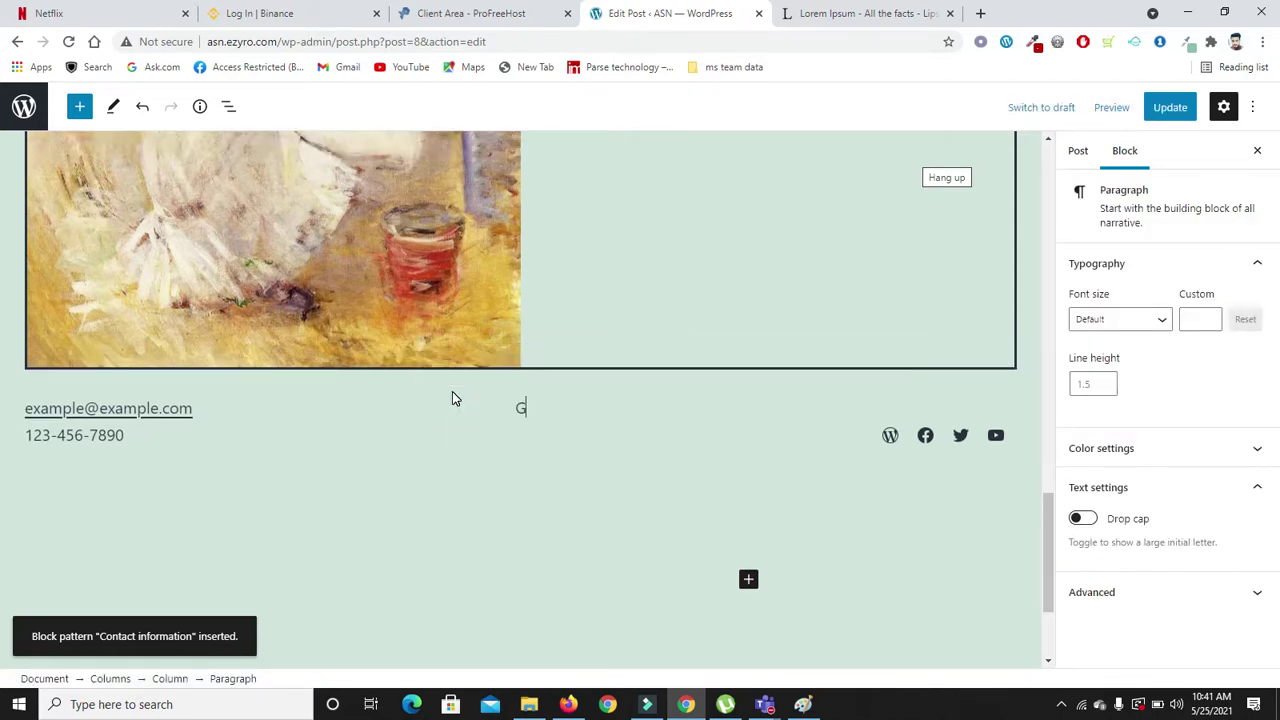
pyautogui.write('gct ')
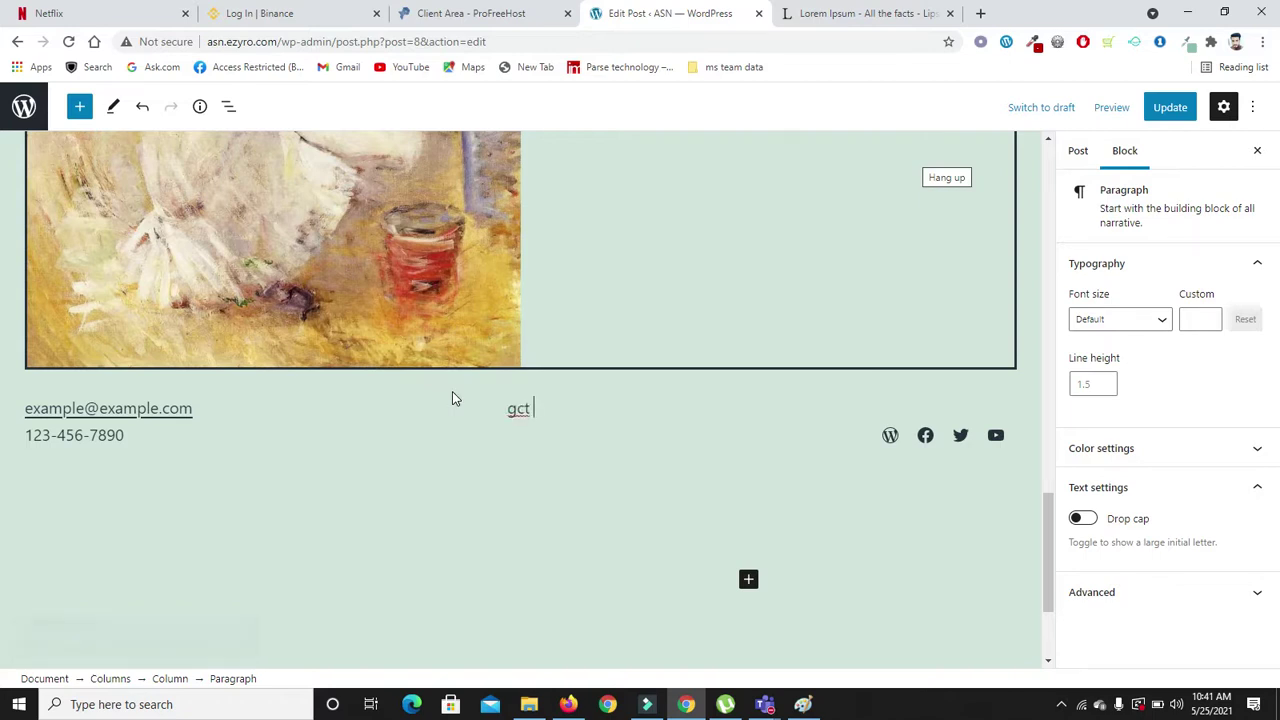
pyautogui.write('sahiwal')
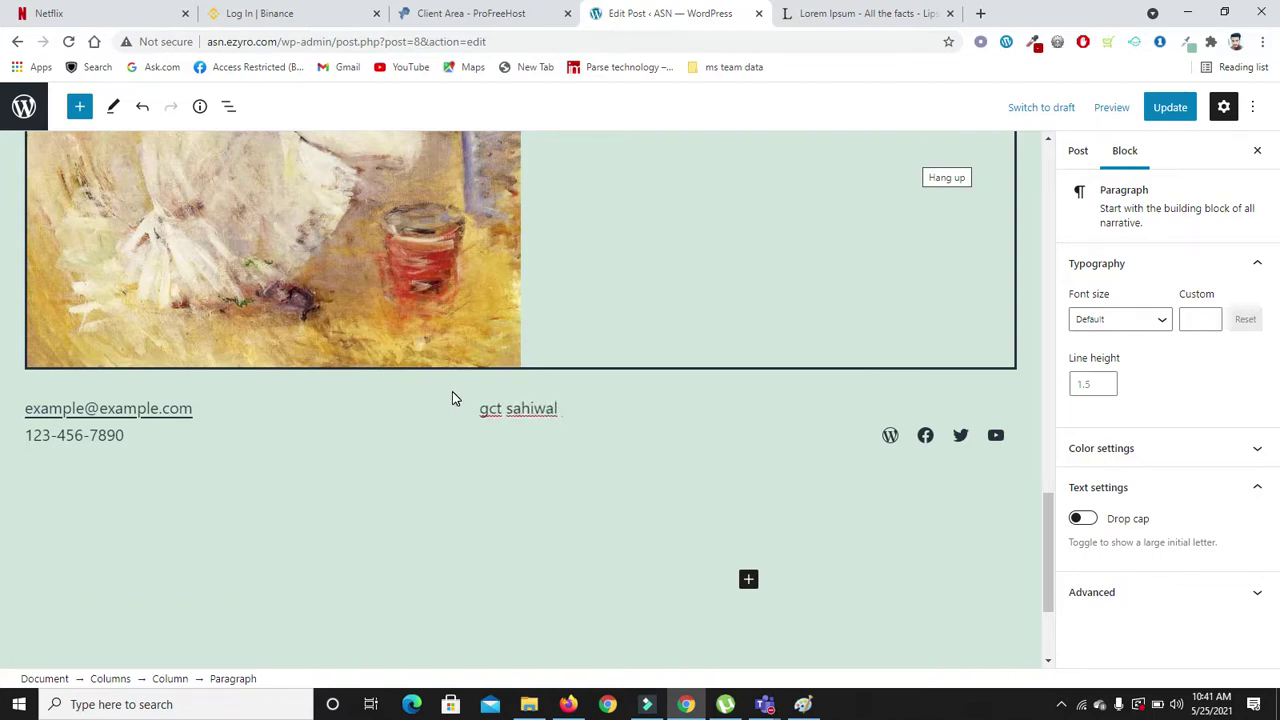
pyautogui.press('Return')
pyautogui.write('Techin')
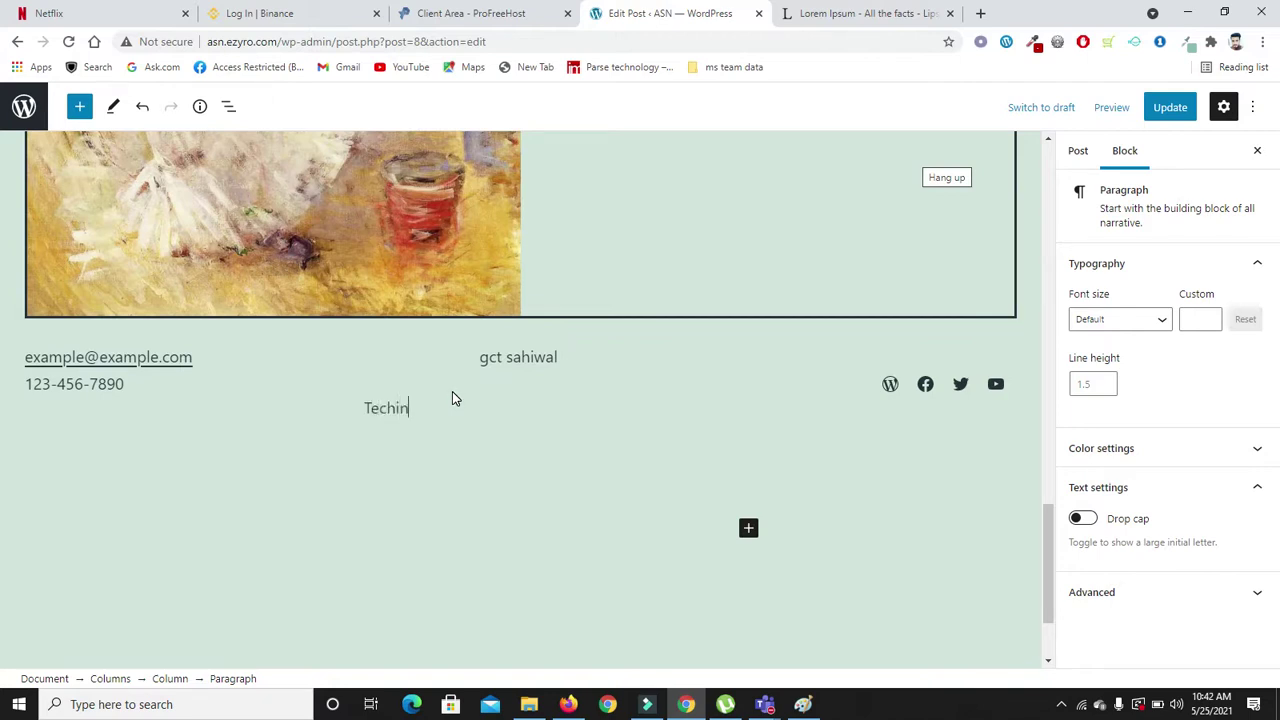
pyautogui.write('clal Desing')
pyautogui.press('BackSpace')
pyautogui.press('BackSpace')
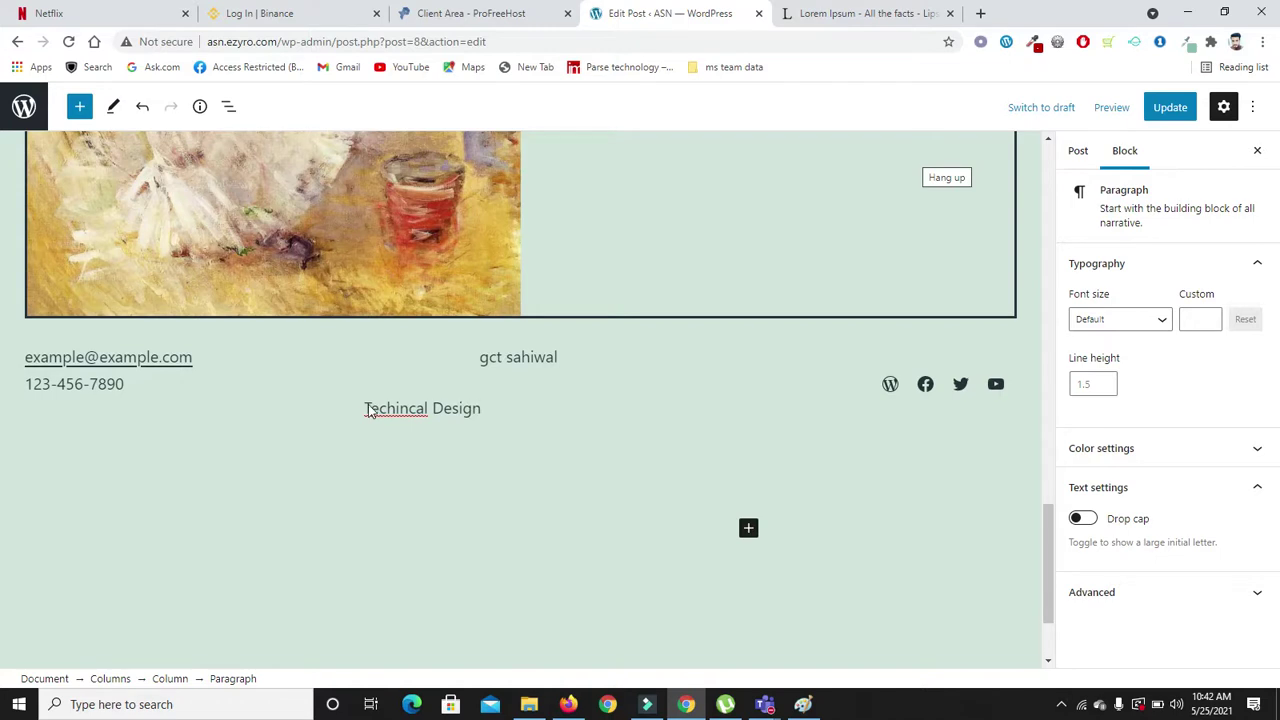
pyautogui.click(470, 364)
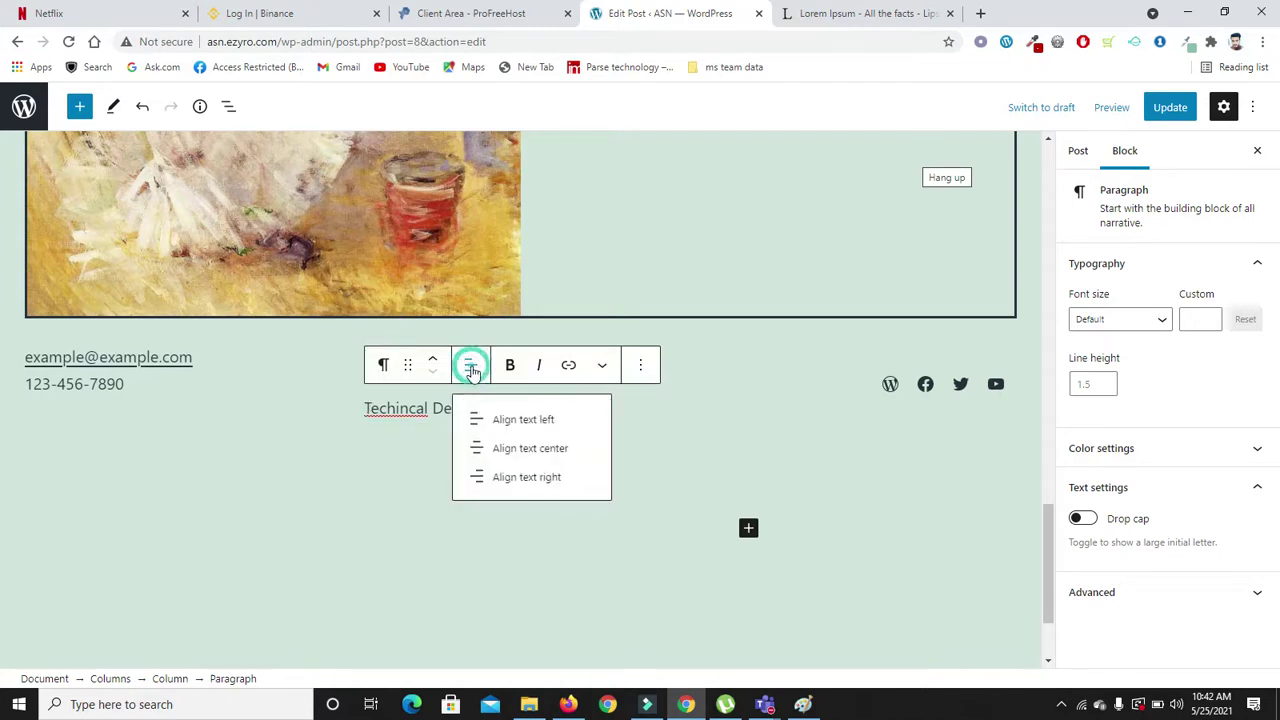
pyautogui.click(508, 452)
pyautogui.click(511, 460)
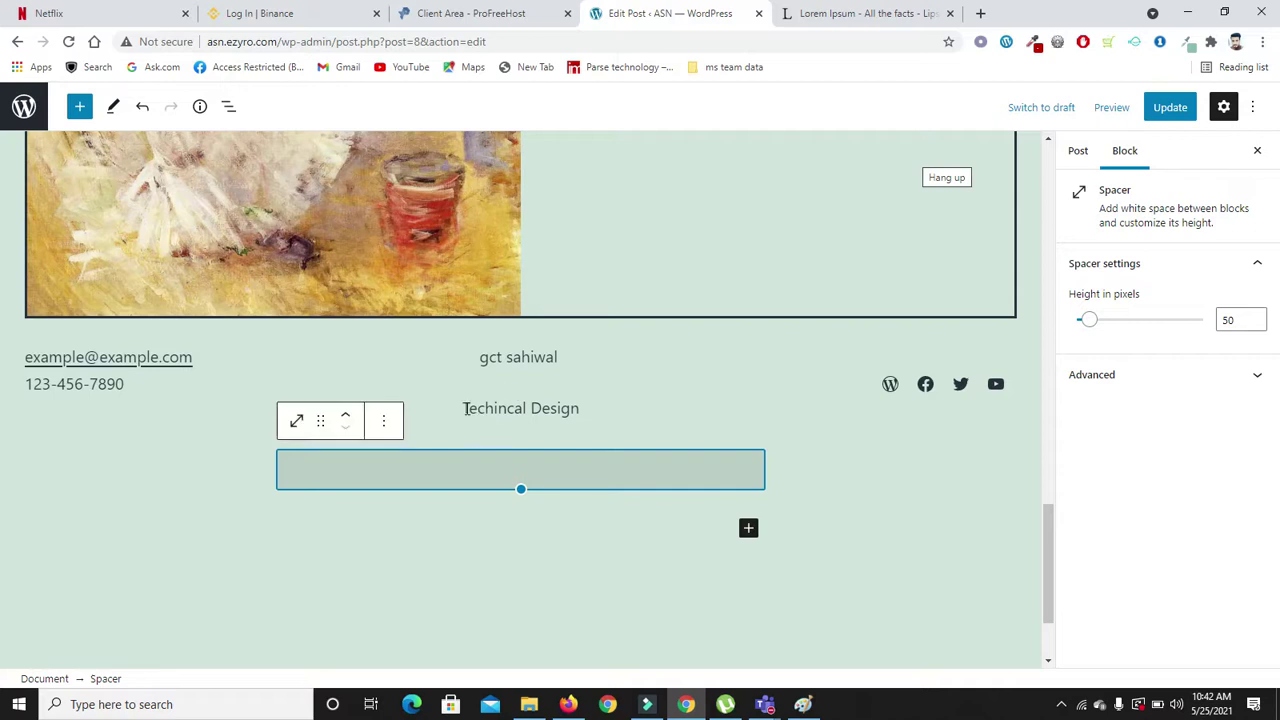
pyautogui.click(122, 364)
pyautogui.click(46, 370)
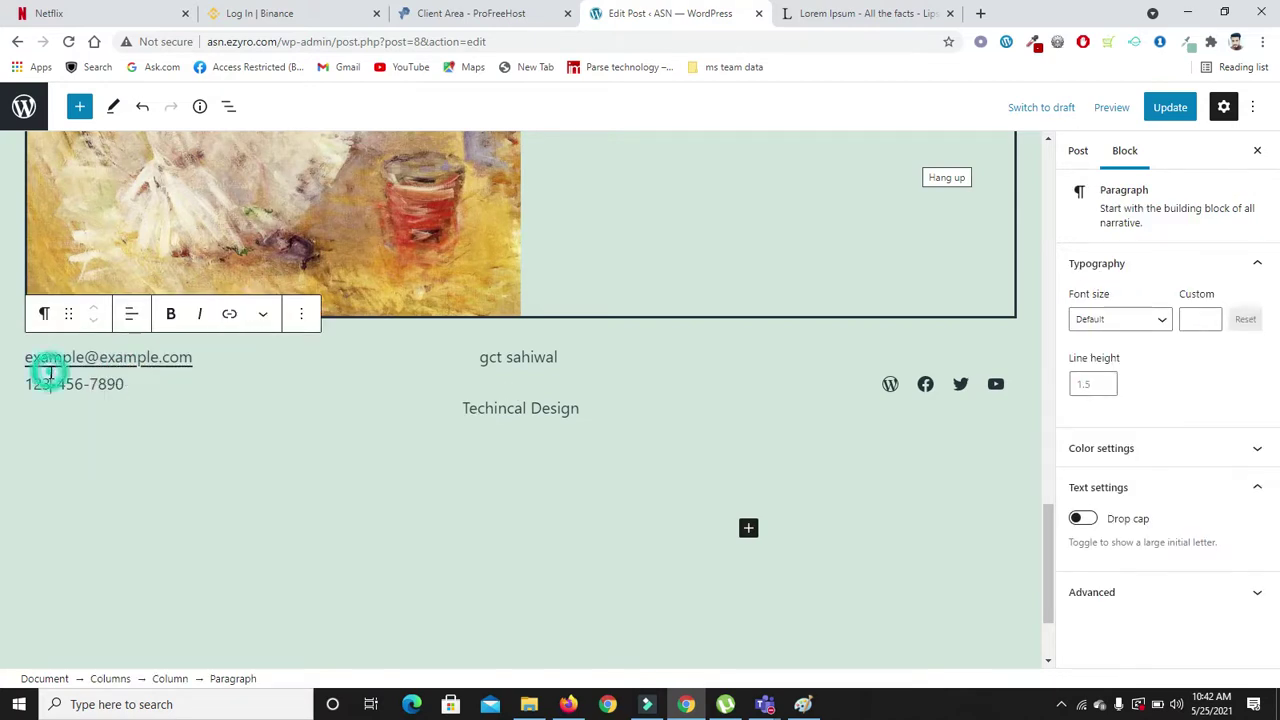
pyautogui.click(880, 384)
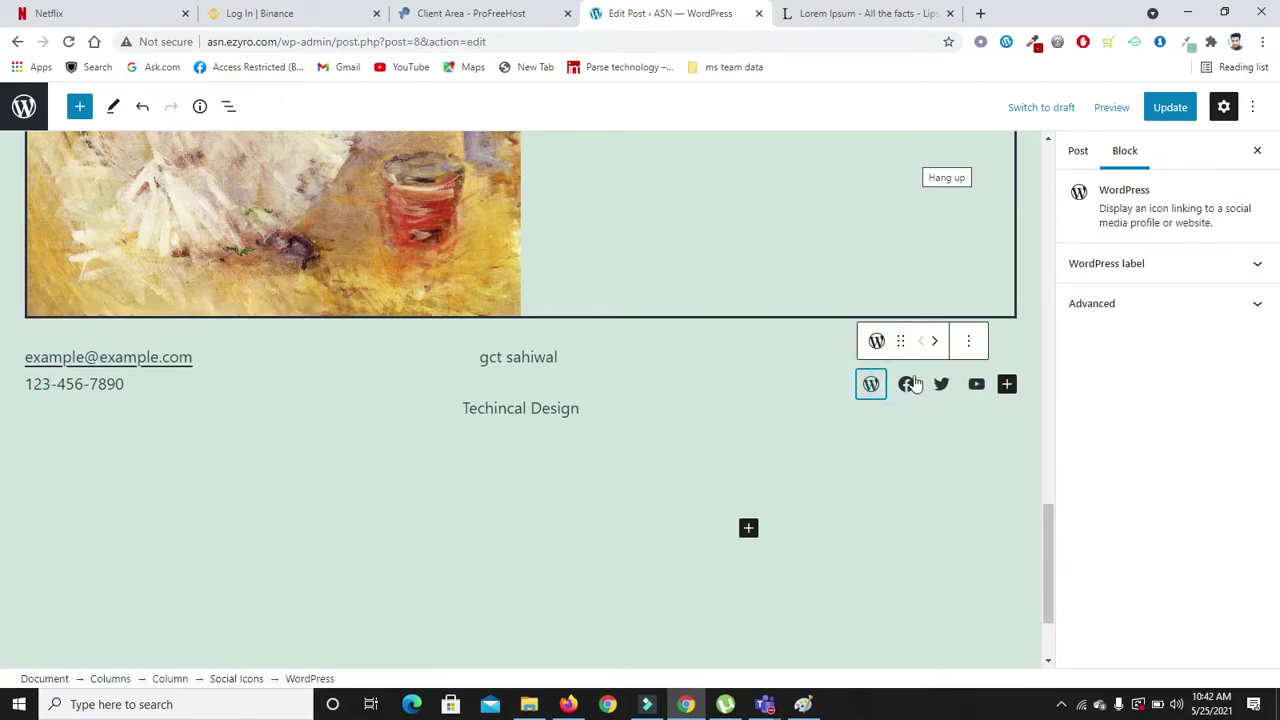
pyautogui.moveTo(880, 347)
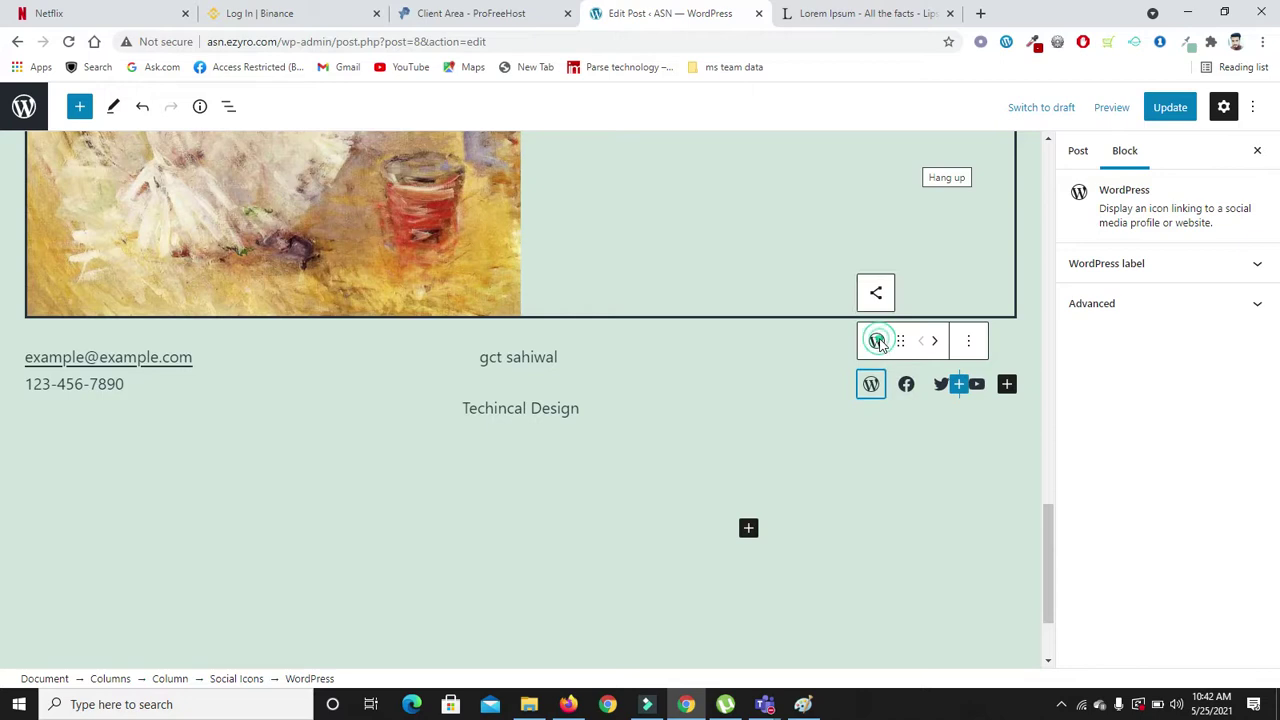
pyautogui.click(877, 341)
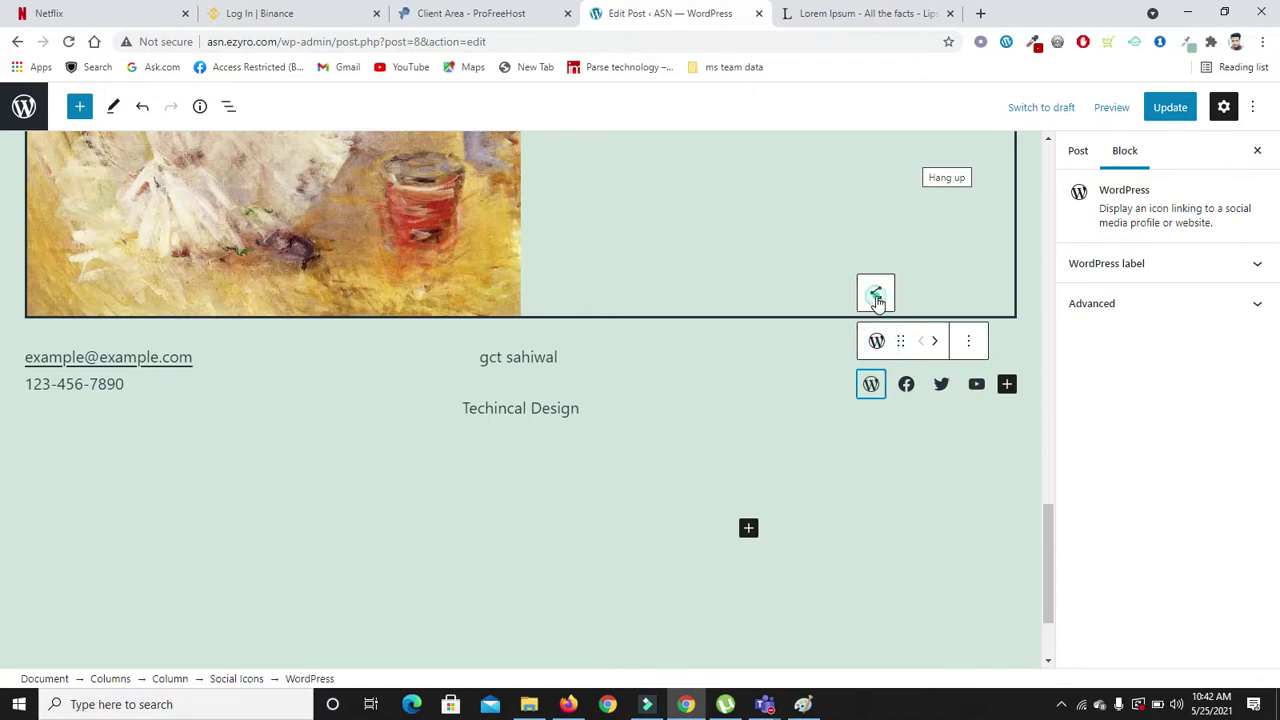
pyautogui.click(876, 295)
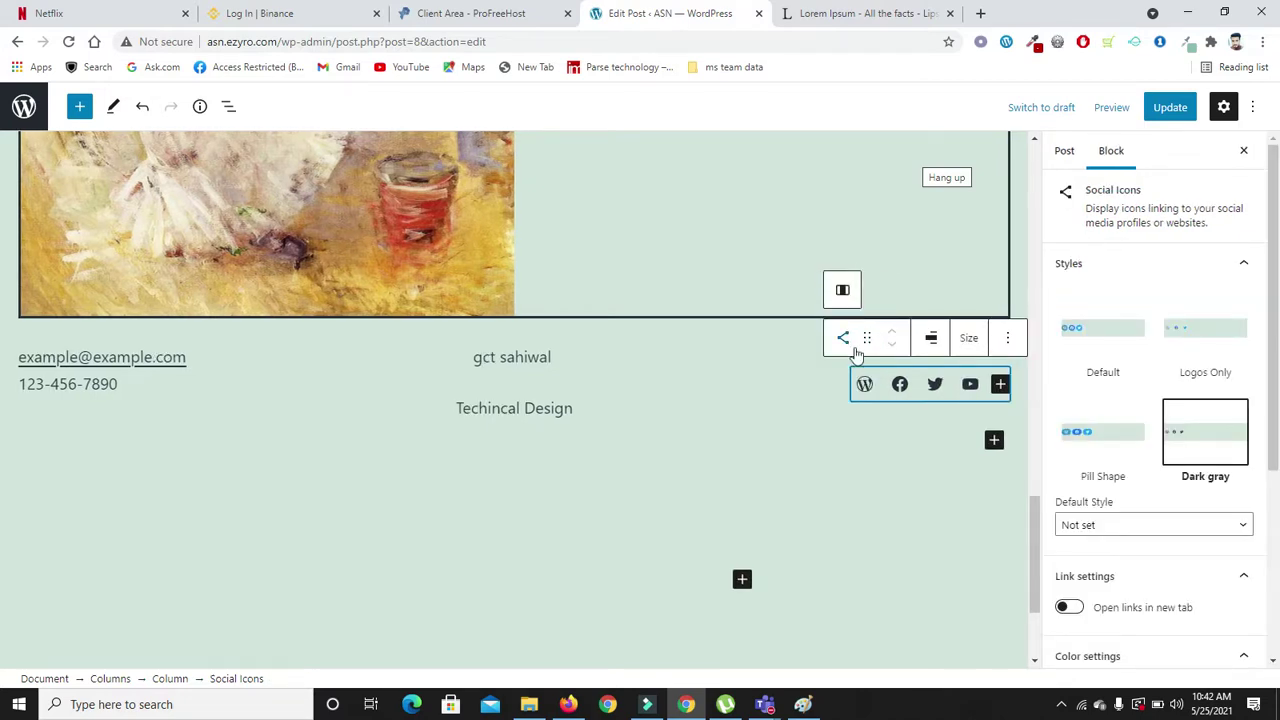
pyautogui.click(866, 387)
pyautogui.click(872, 389)
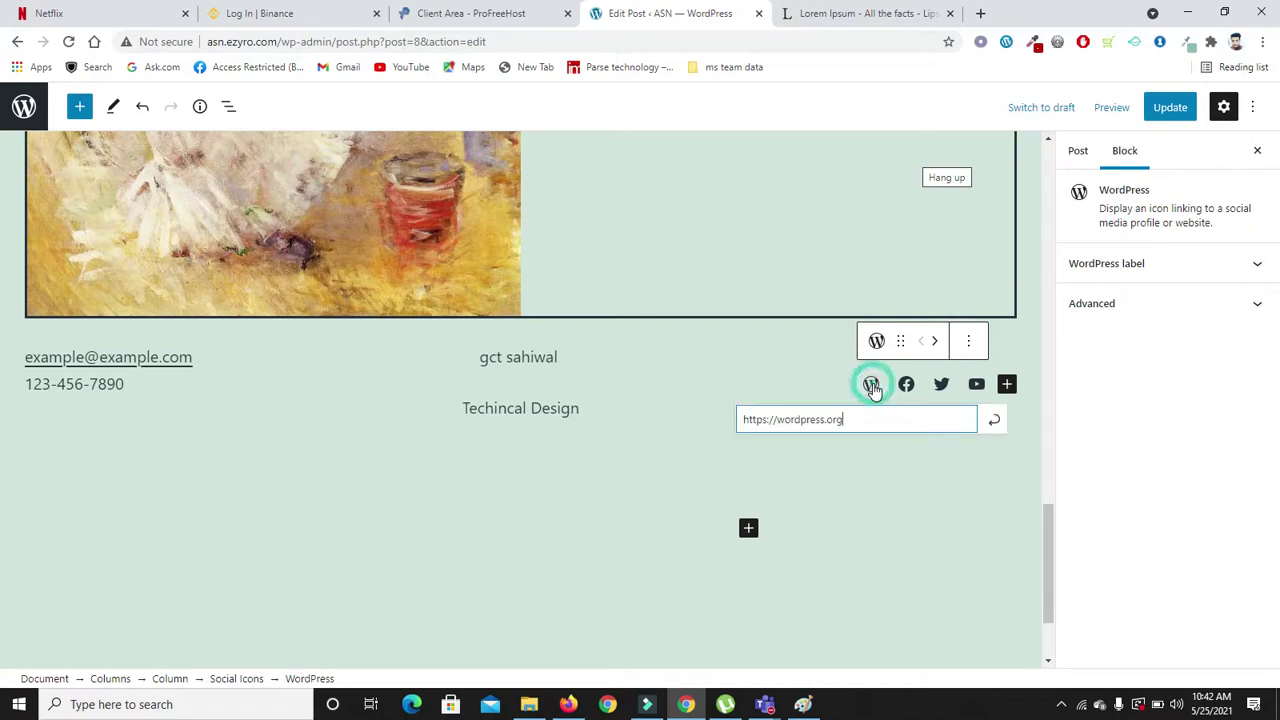
pyautogui.click(871, 385)
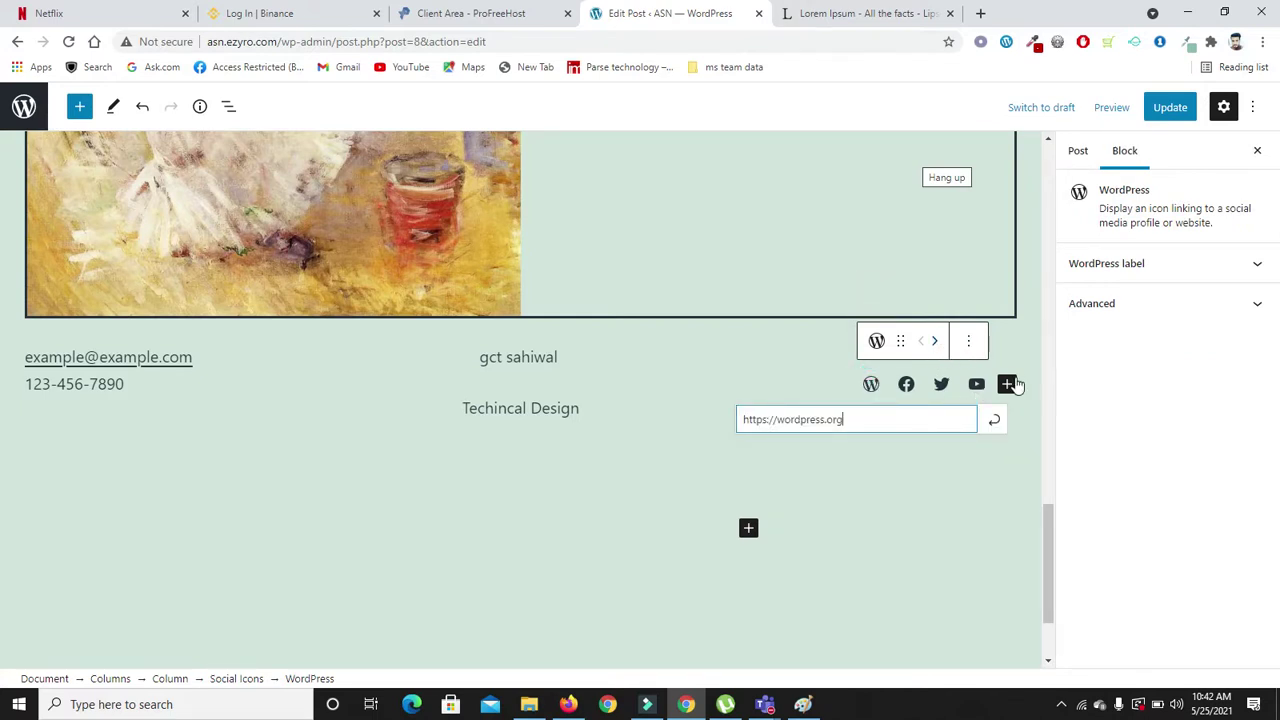
pyautogui.click(874, 386)
pyautogui.click(970, 345)
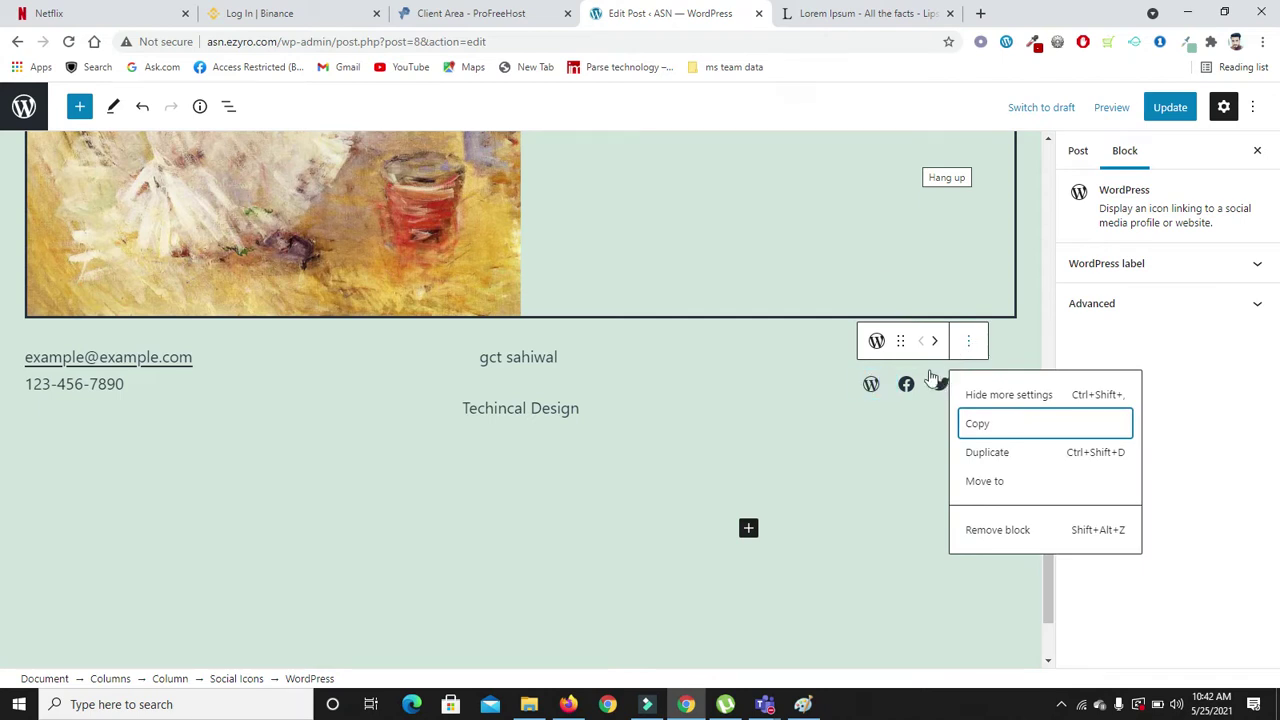
pyautogui.click(900, 340)
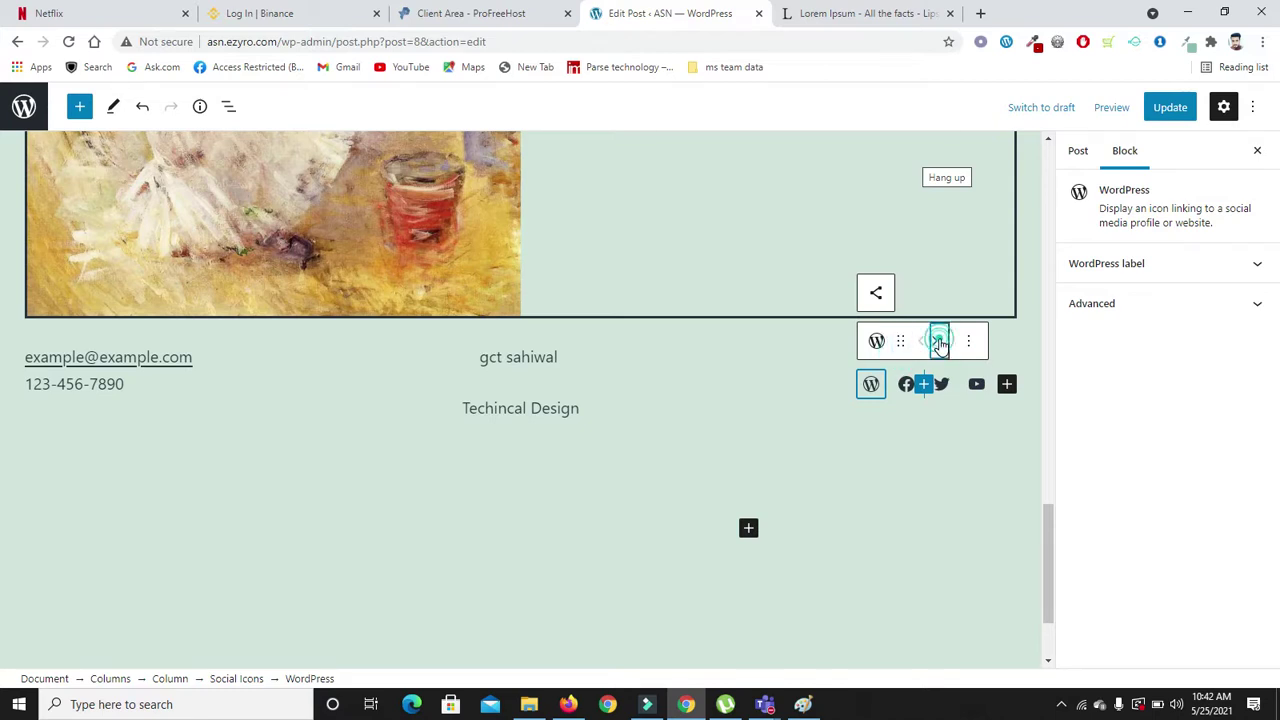
pyautogui.click(934, 342)
pyautogui.click(955, 344)
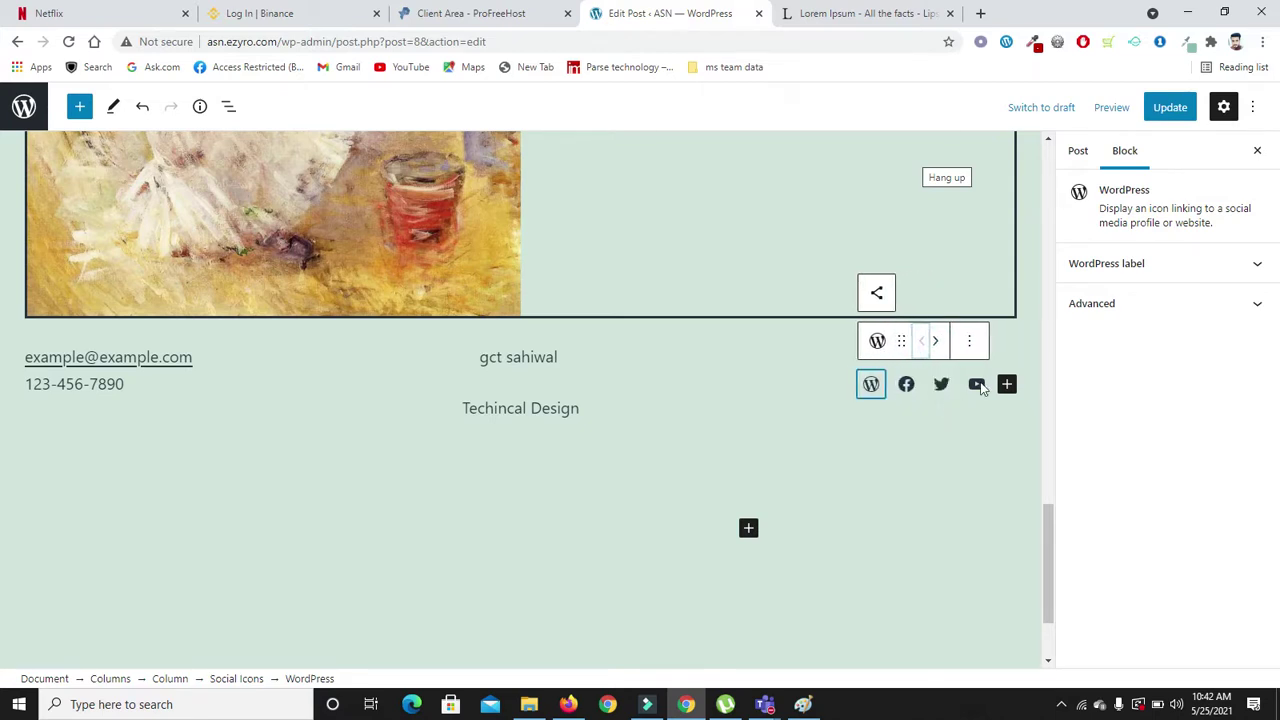
# Add a second Twitter icon to the footer's social icons
pyautogui.click(1005, 385)
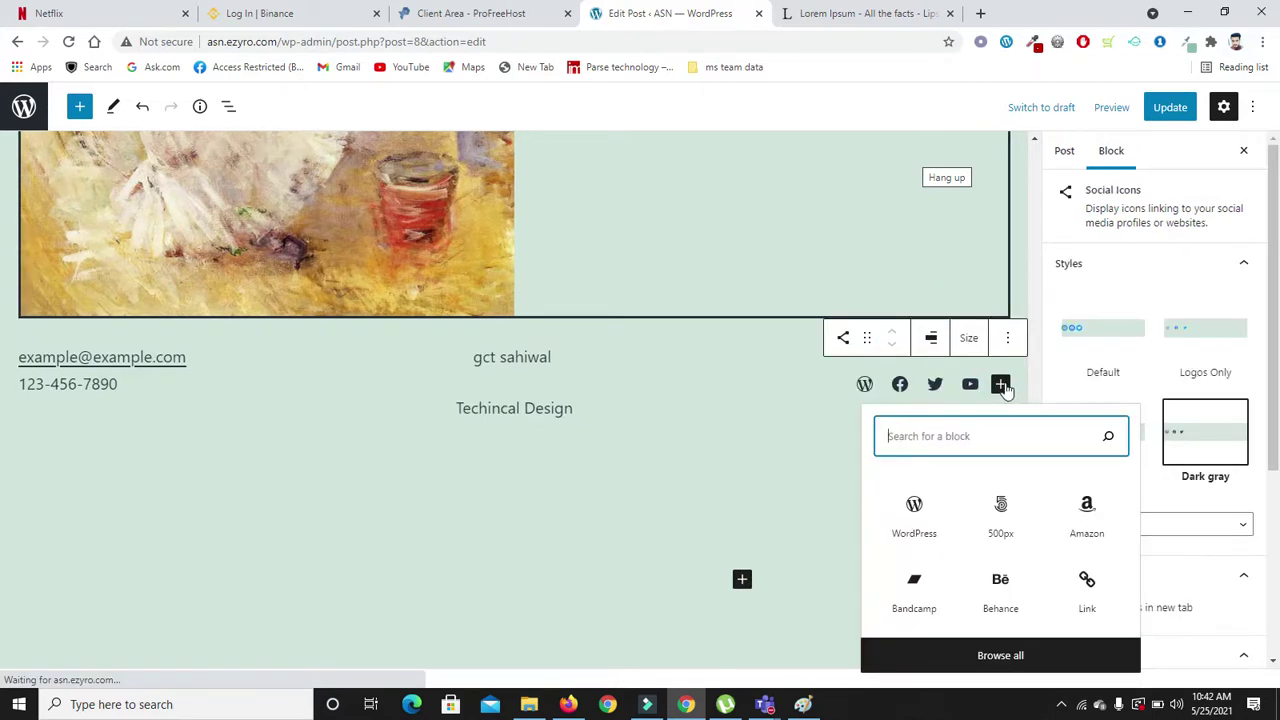
pyautogui.click(1000, 386)
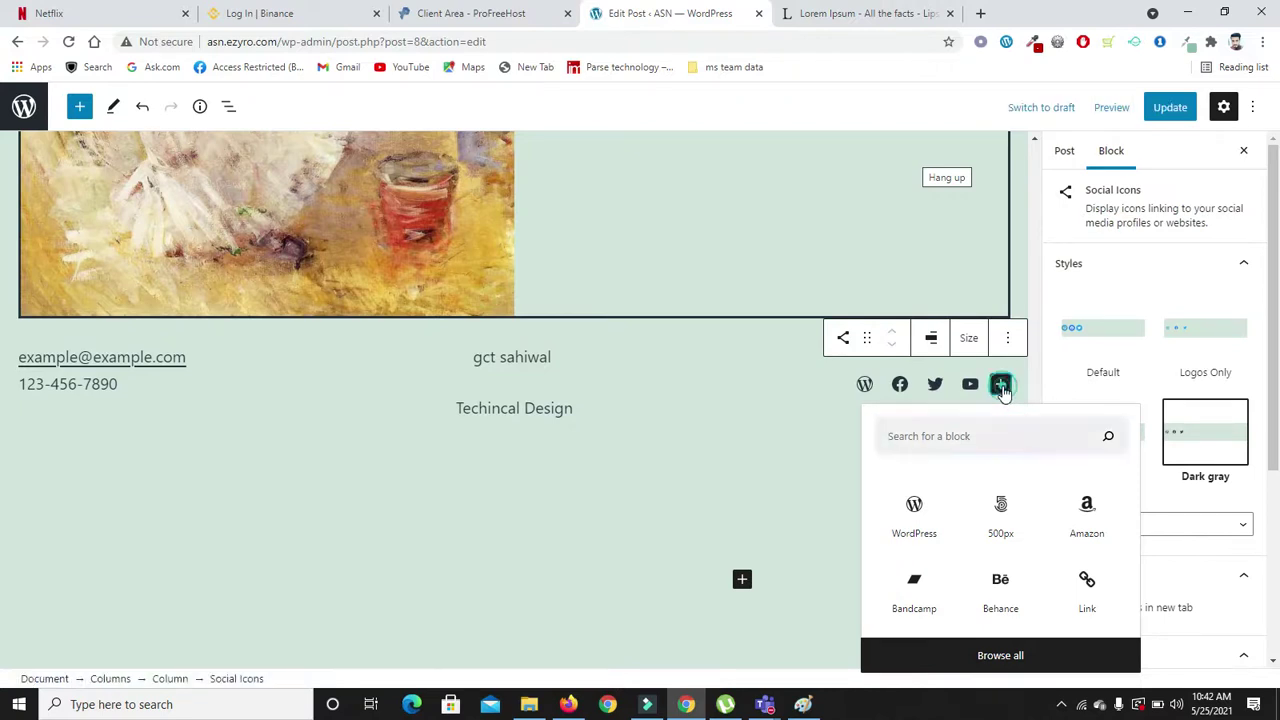
pyautogui.click(1000, 386)
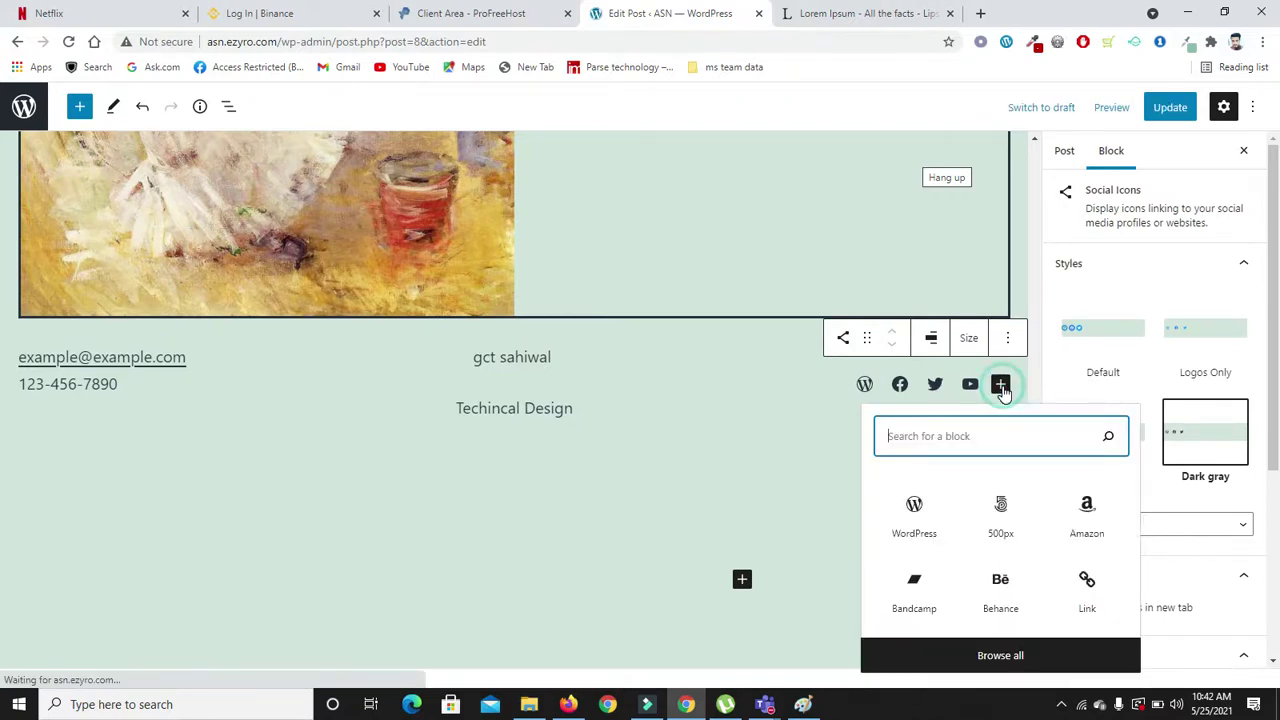
pyautogui.click(1010, 655)
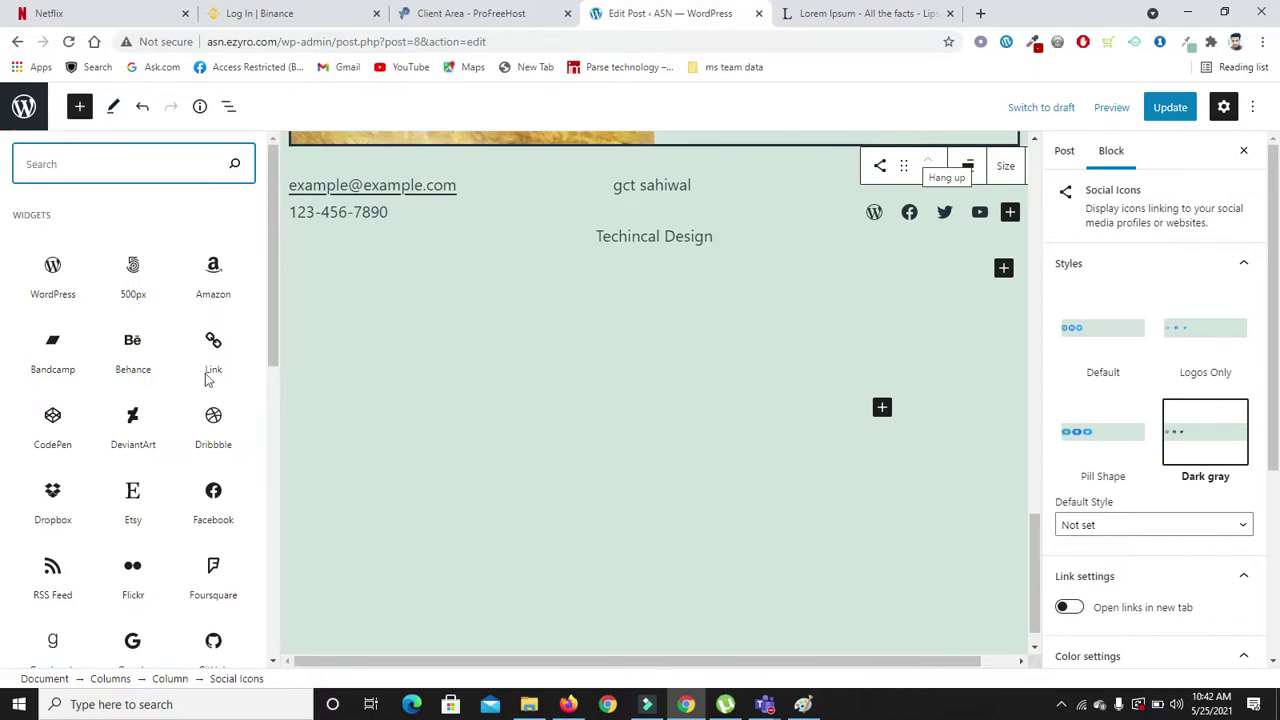
pyautogui.moveTo(272, 305); pyautogui.dragTo(200, 508)
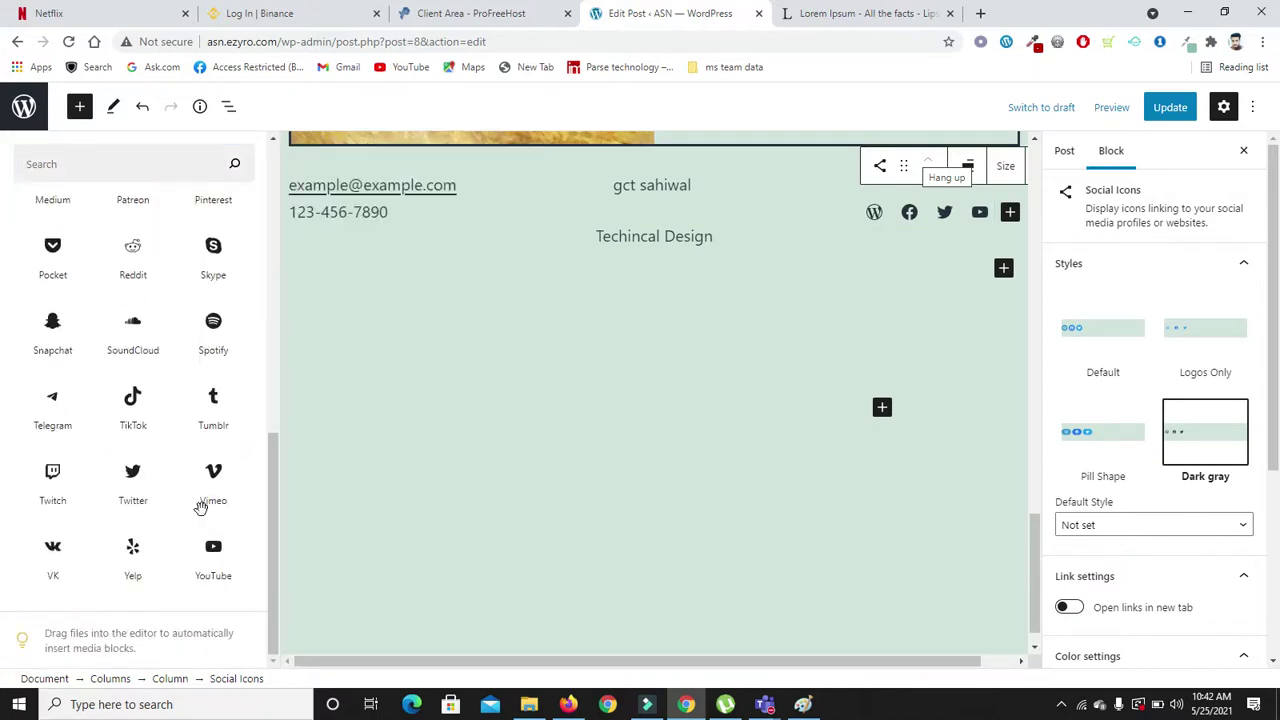
pyautogui.click(148, 482)
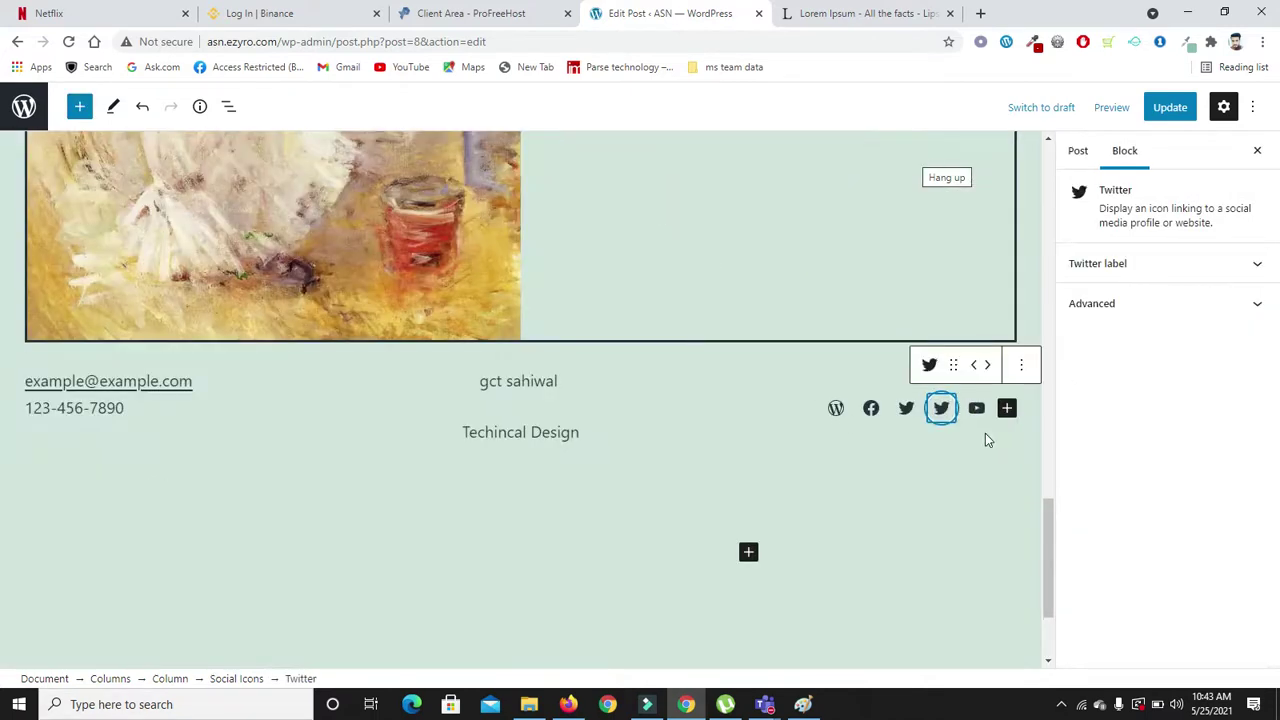
# Remove the WordPress icon and add a Behance icon to the row
pyautogui.click(838, 410)
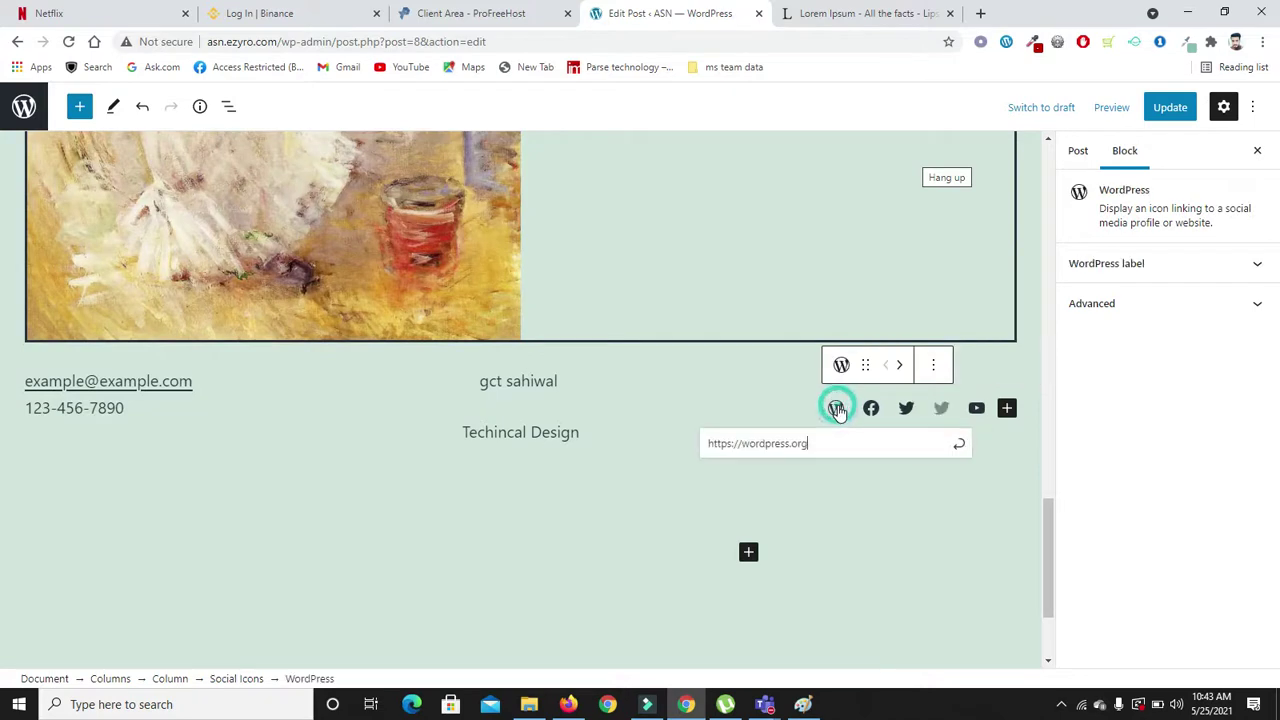
pyautogui.click(930, 367)
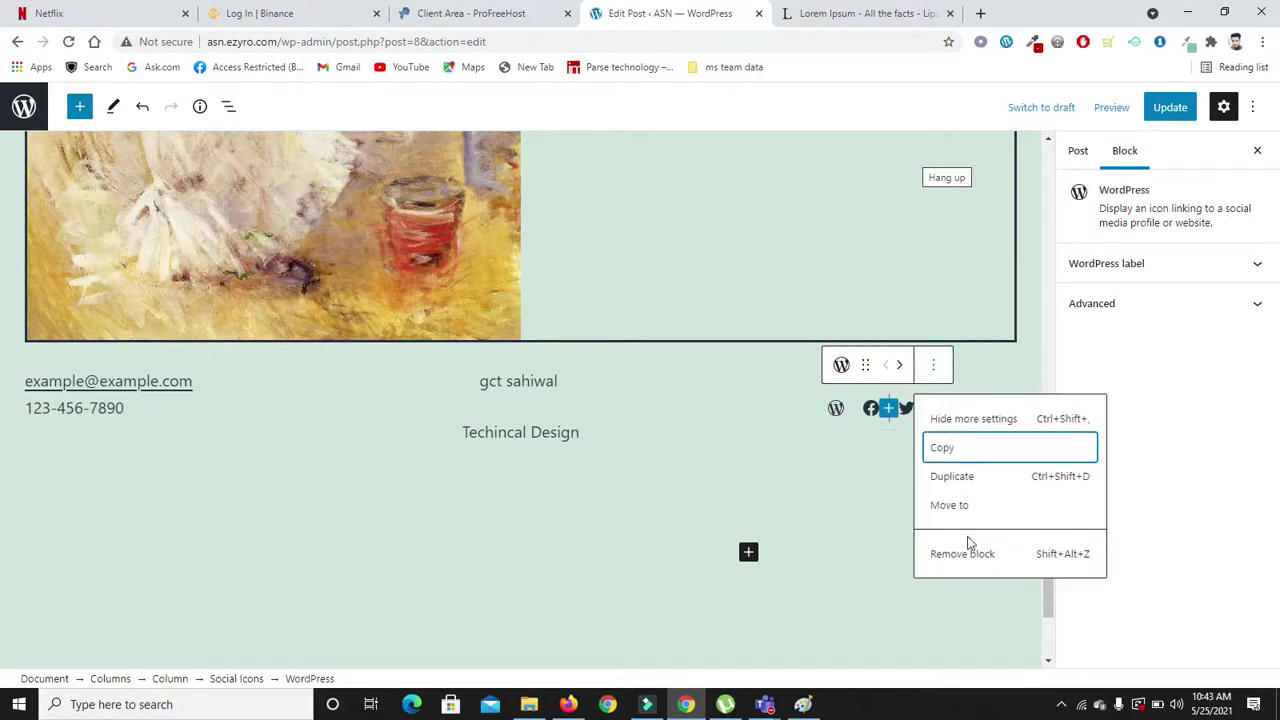
pyautogui.click(966, 552)
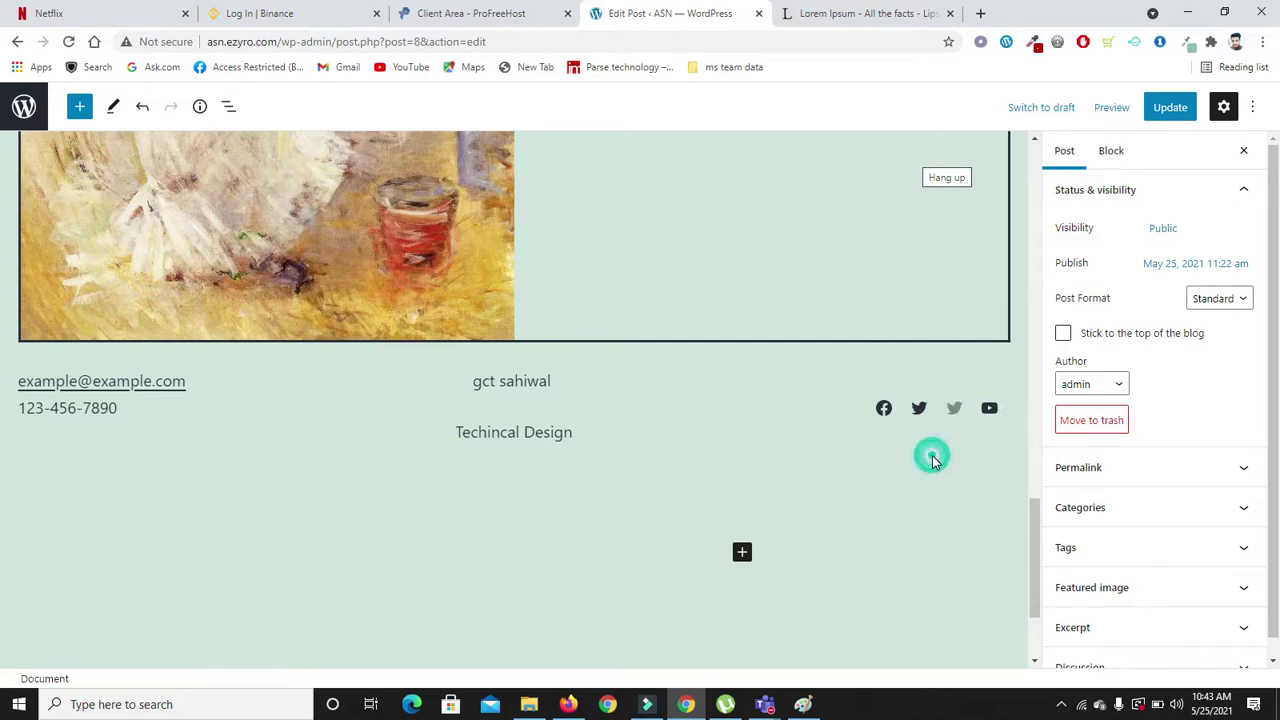
pyautogui.click(932, 458)
pyautogui.click(977, 408)
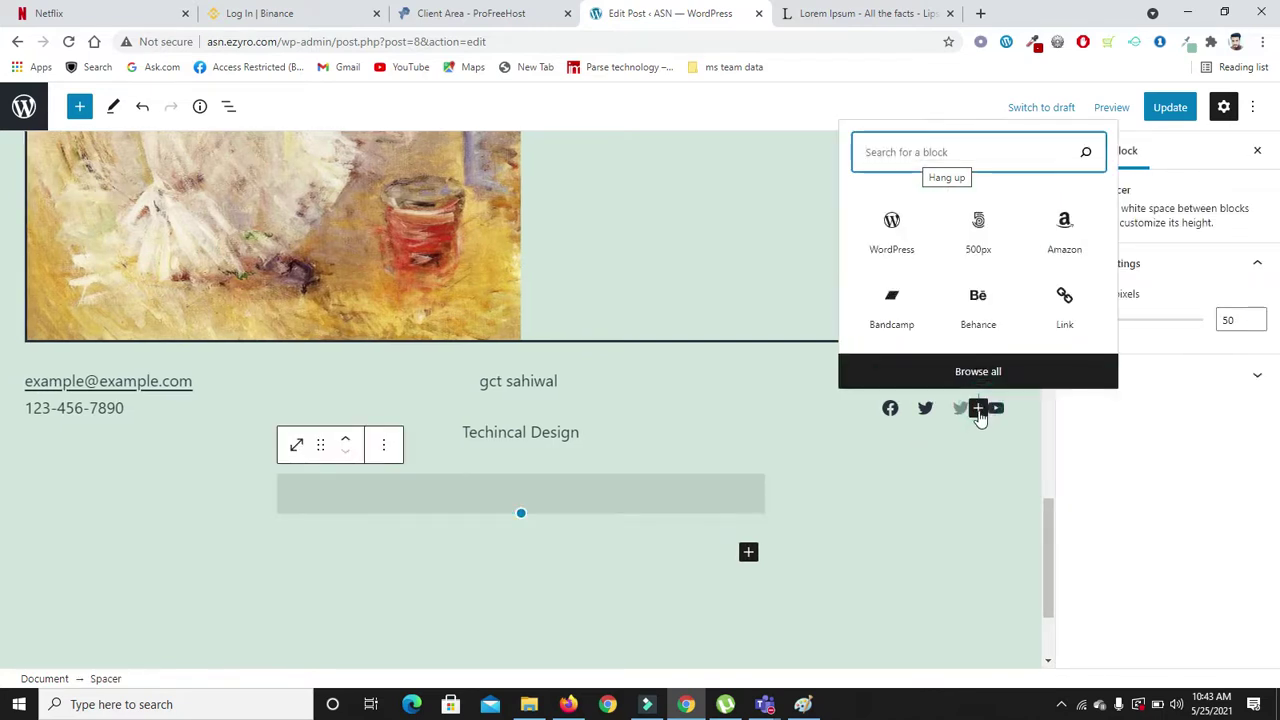
pyautogui.click(958, 310)
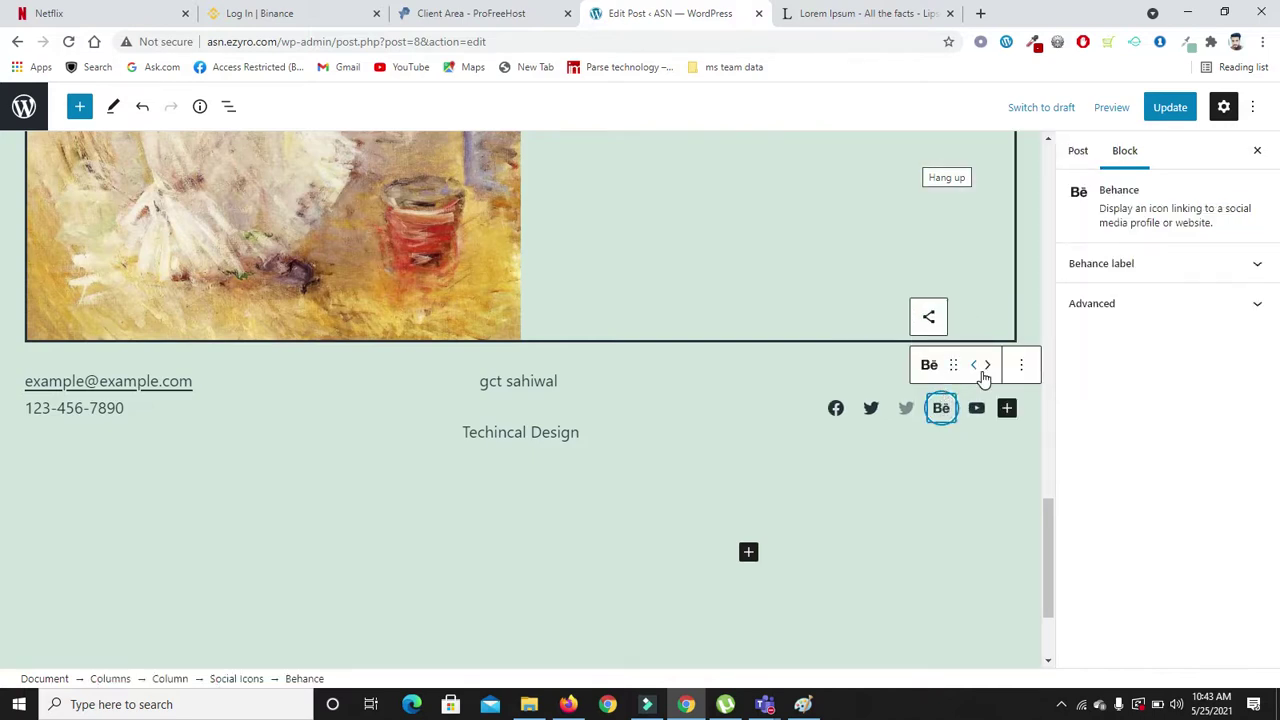
# Add a Spacer block and a new empty paragraph below the footer text
pyautogui.click(993, 450)
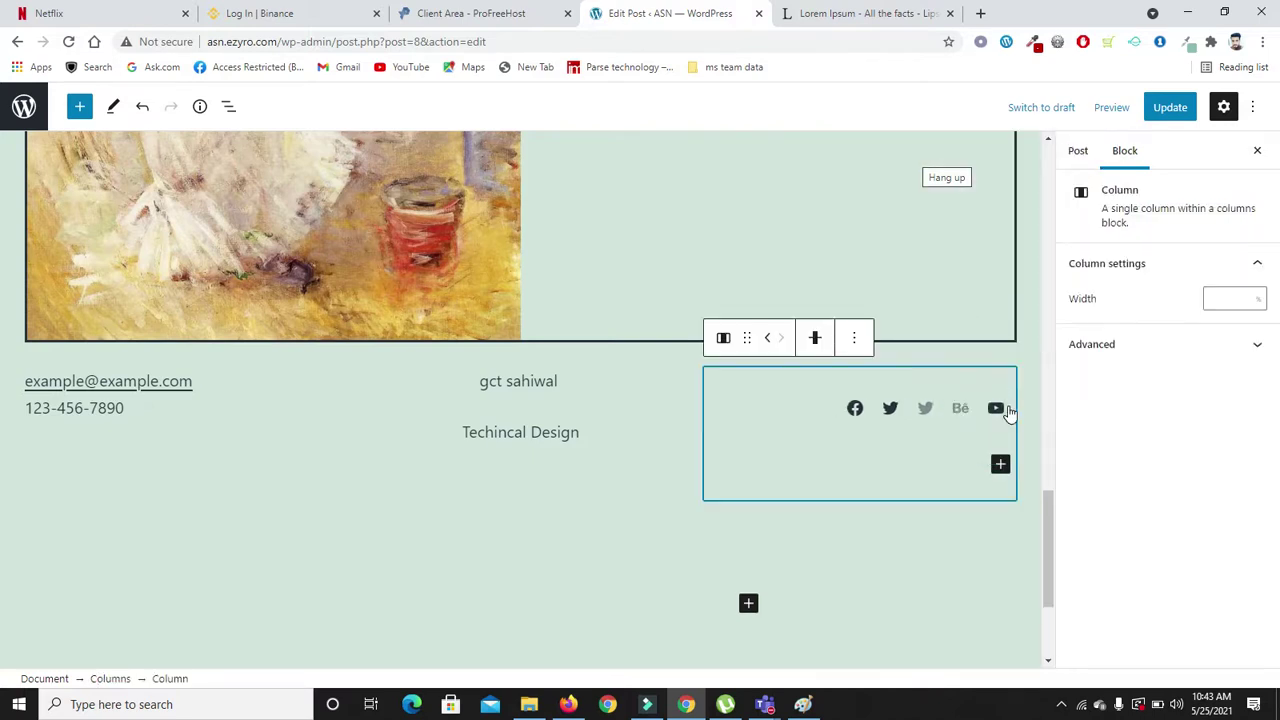
pyautogui.click(1000, 463)
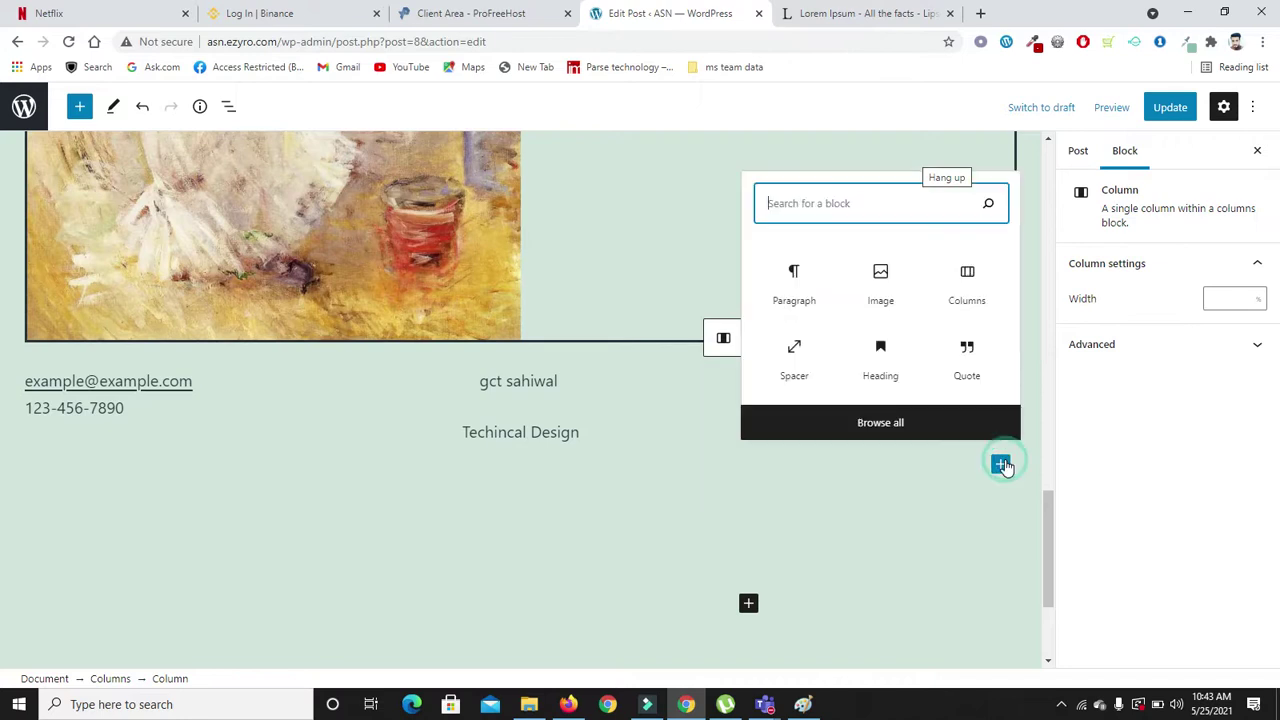
pyautogui.click(903, 519)
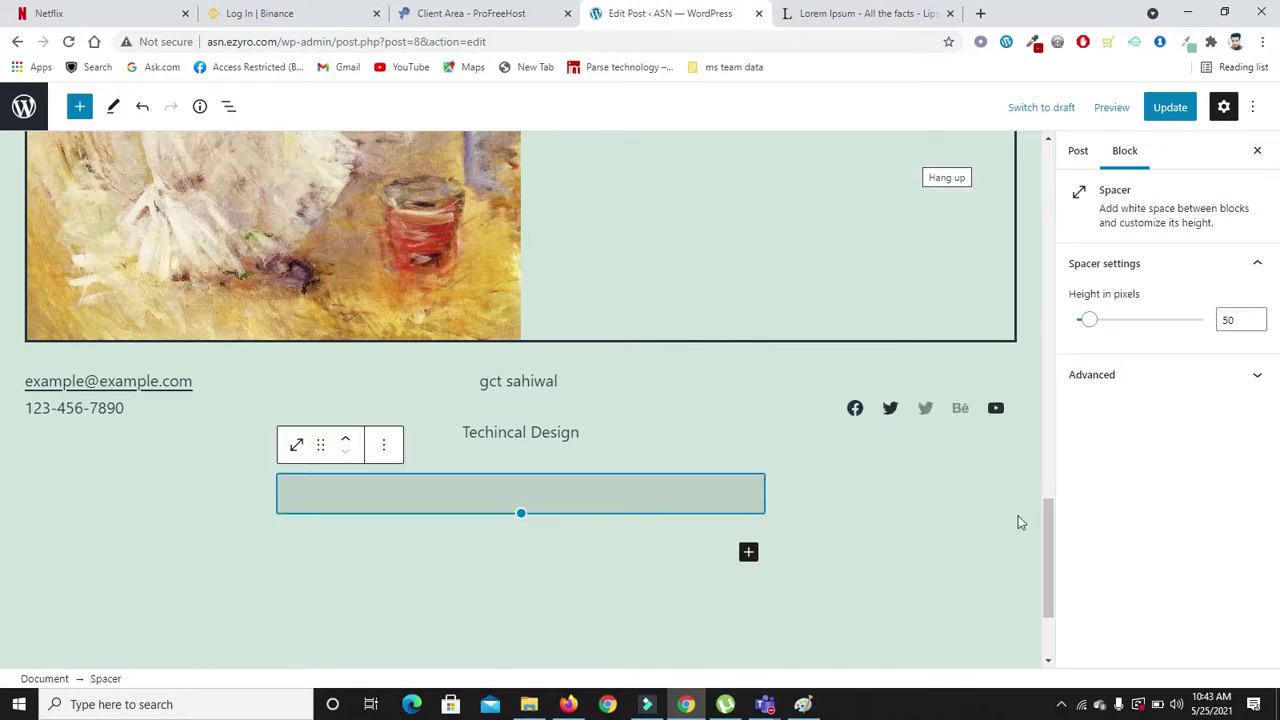
pyautogui.moveTo(1043, 514); pyautogui.dragTo(1046, 550)
pyautogui.click(568, 409)
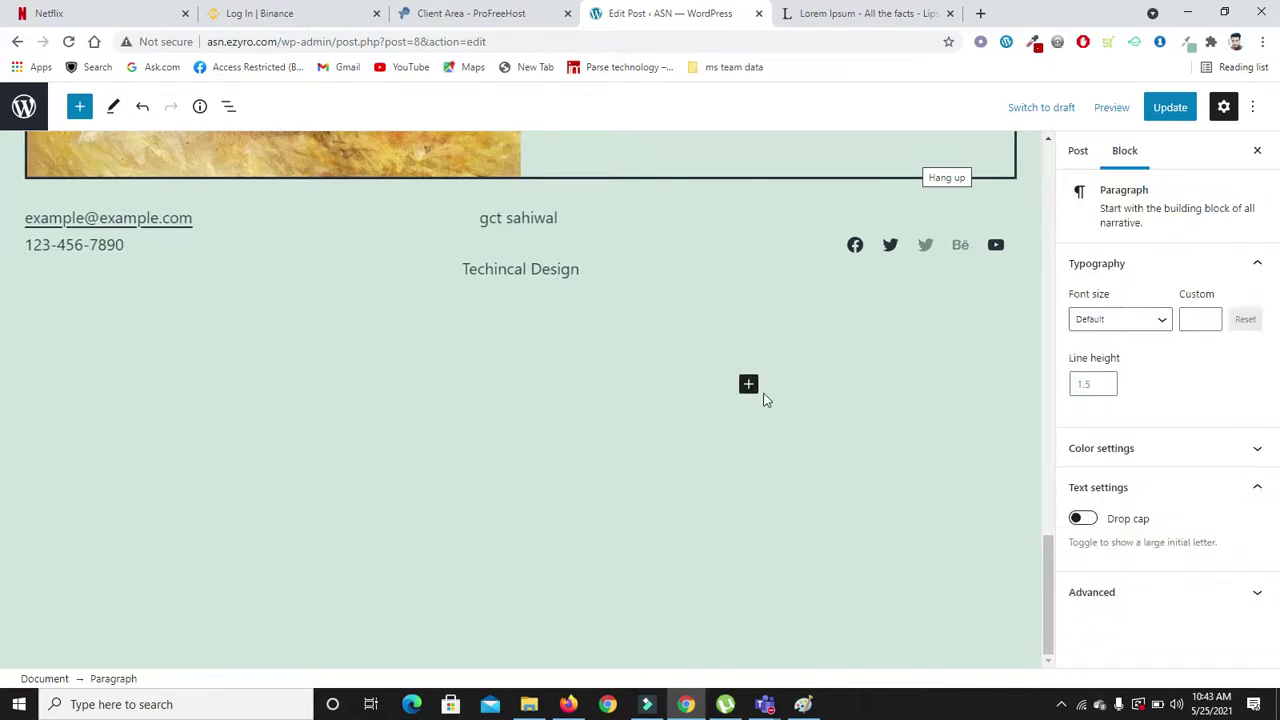
# Insert a Social Icons block via an 'icon' search and add 500px, Link and Bandcamp icons
pyautogui.click(749, 385)
pyautogui.click(828, 442)
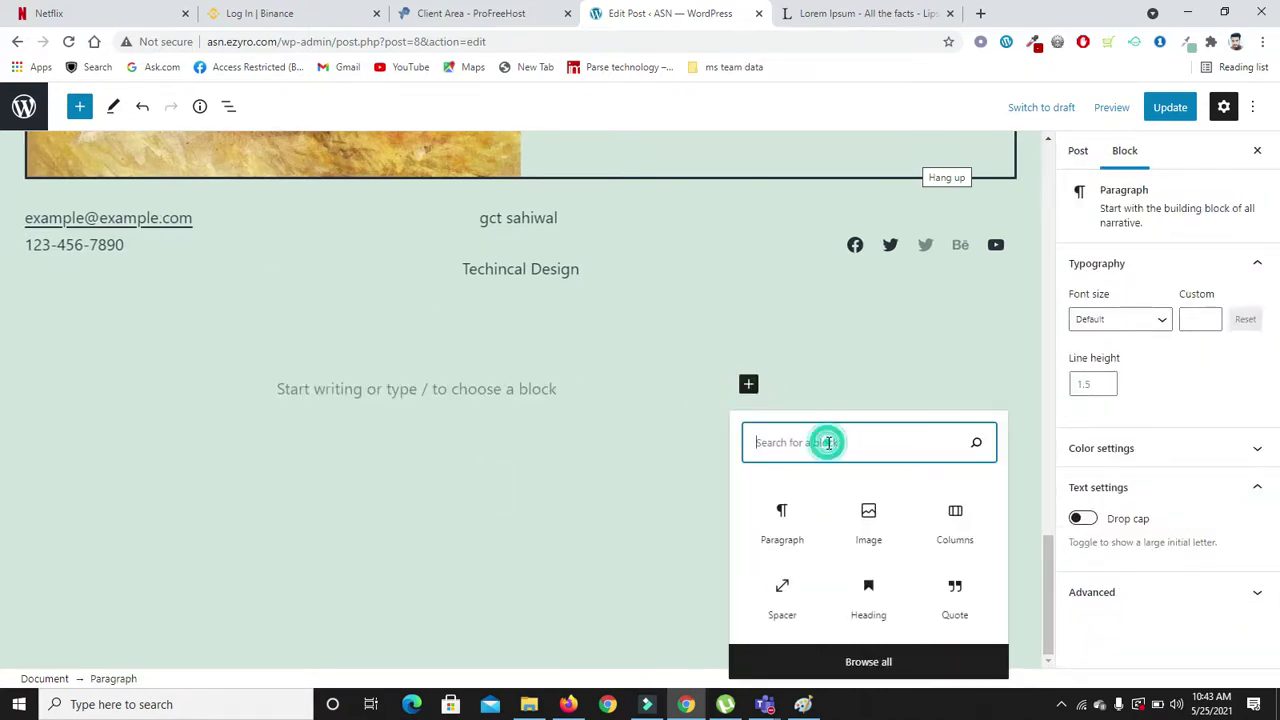
pyautogui.write('icon')
pyautogui.click(778, 510)
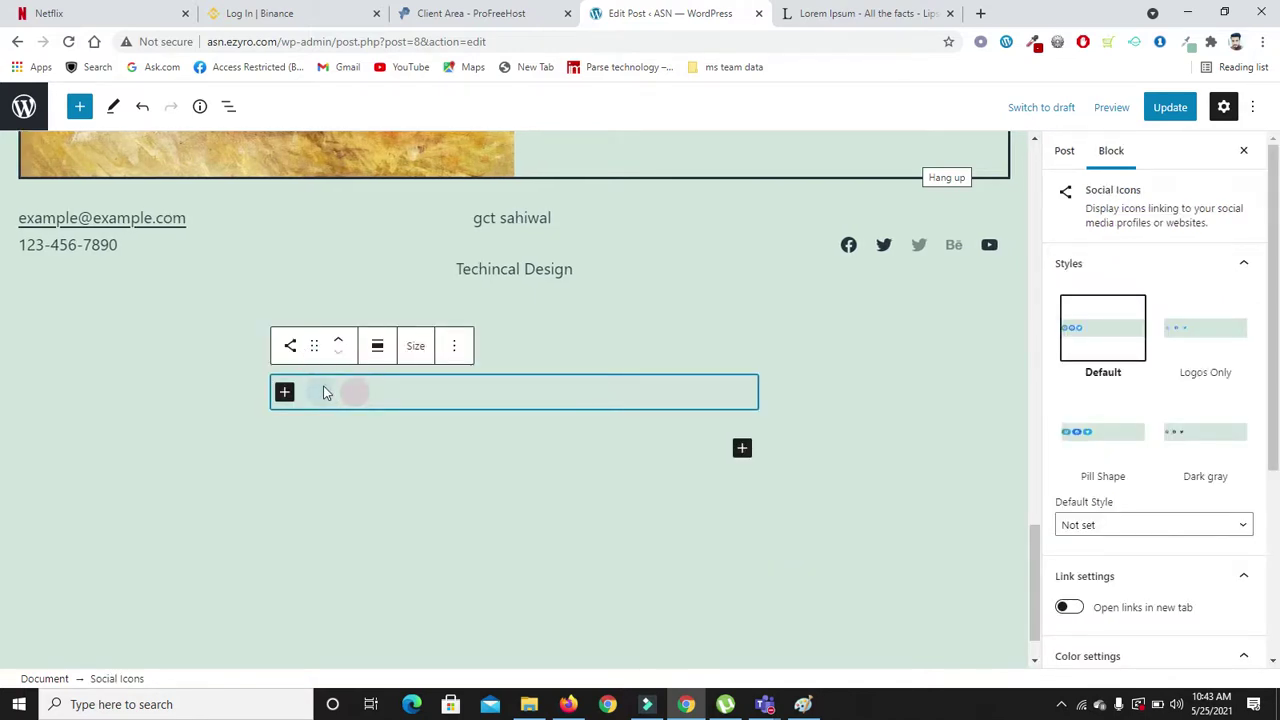
pyautogui.click(285, 392)
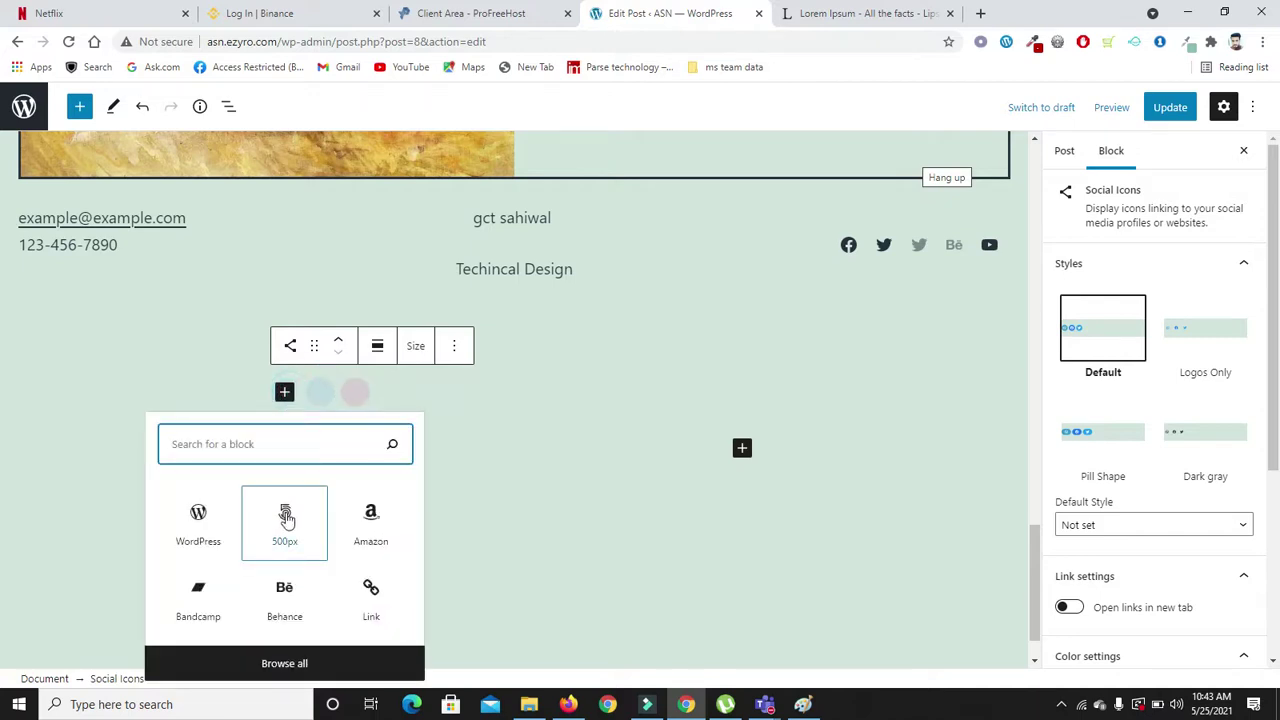
pyautogui.click(285, 515)
pyautogui.click(314, 392)
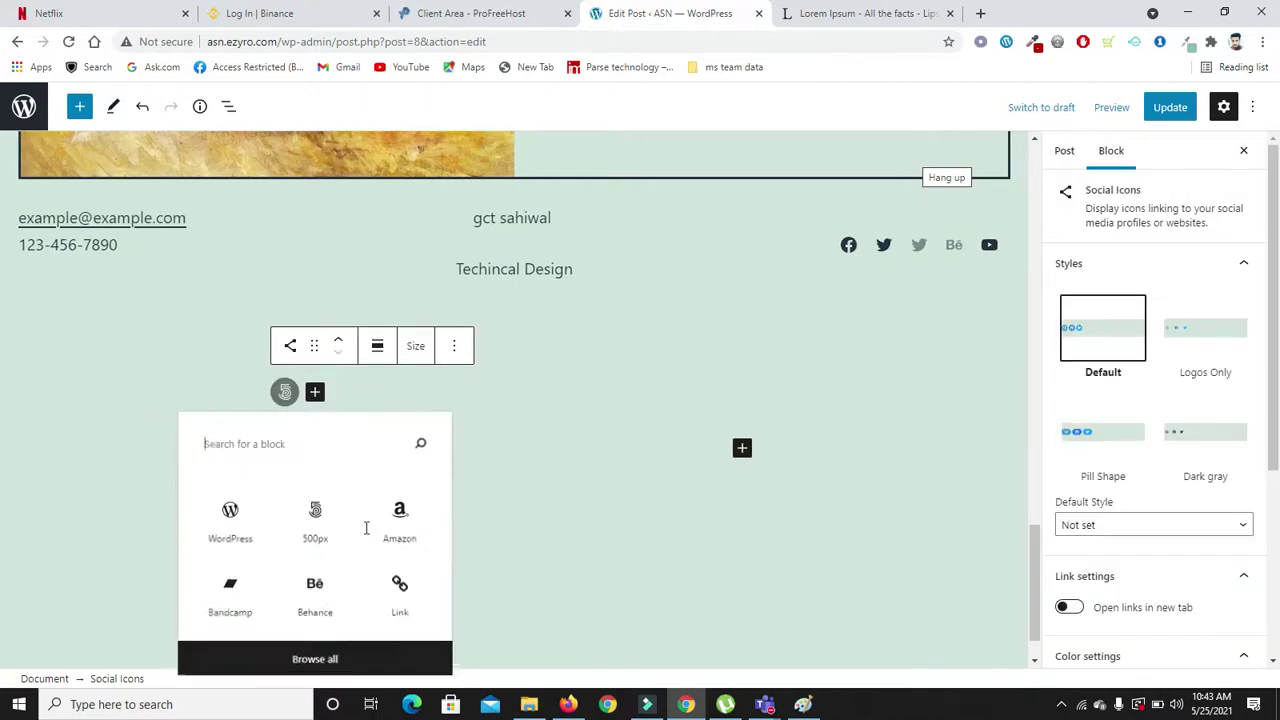
pyautogui.click(400, 595)
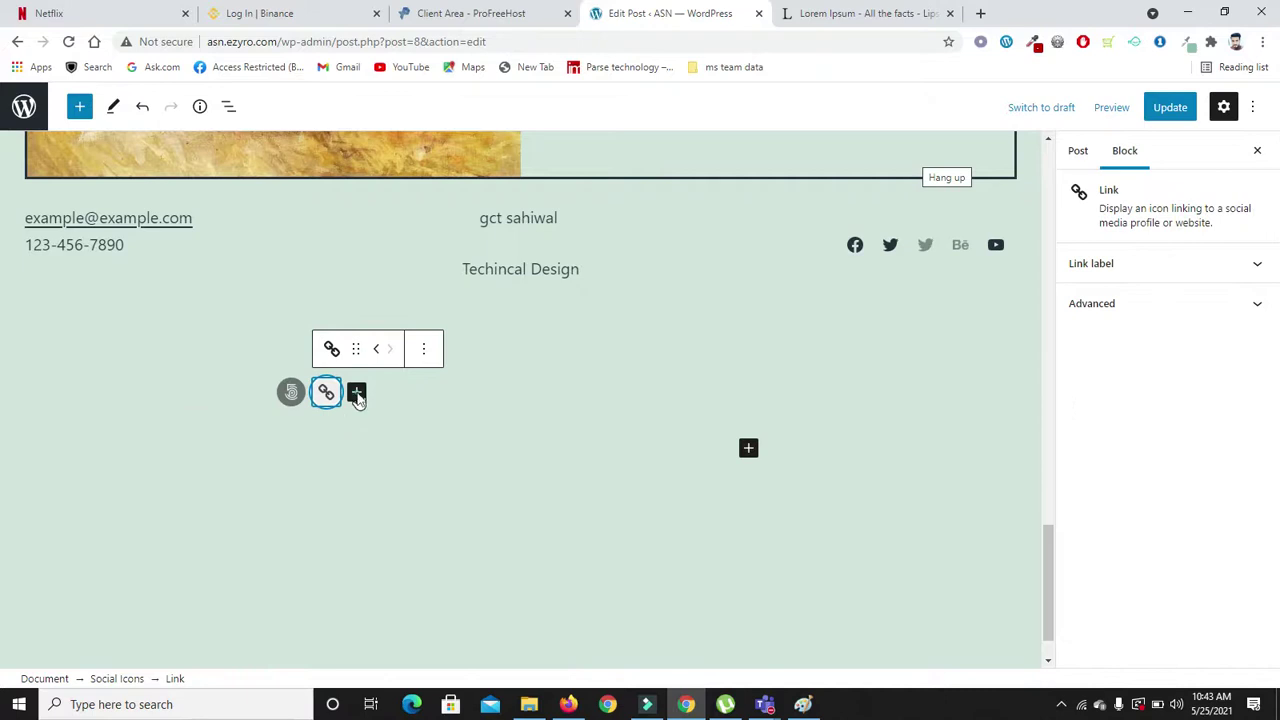
pyautogui.click(357, 394)
pyautogui.click(253, 604)
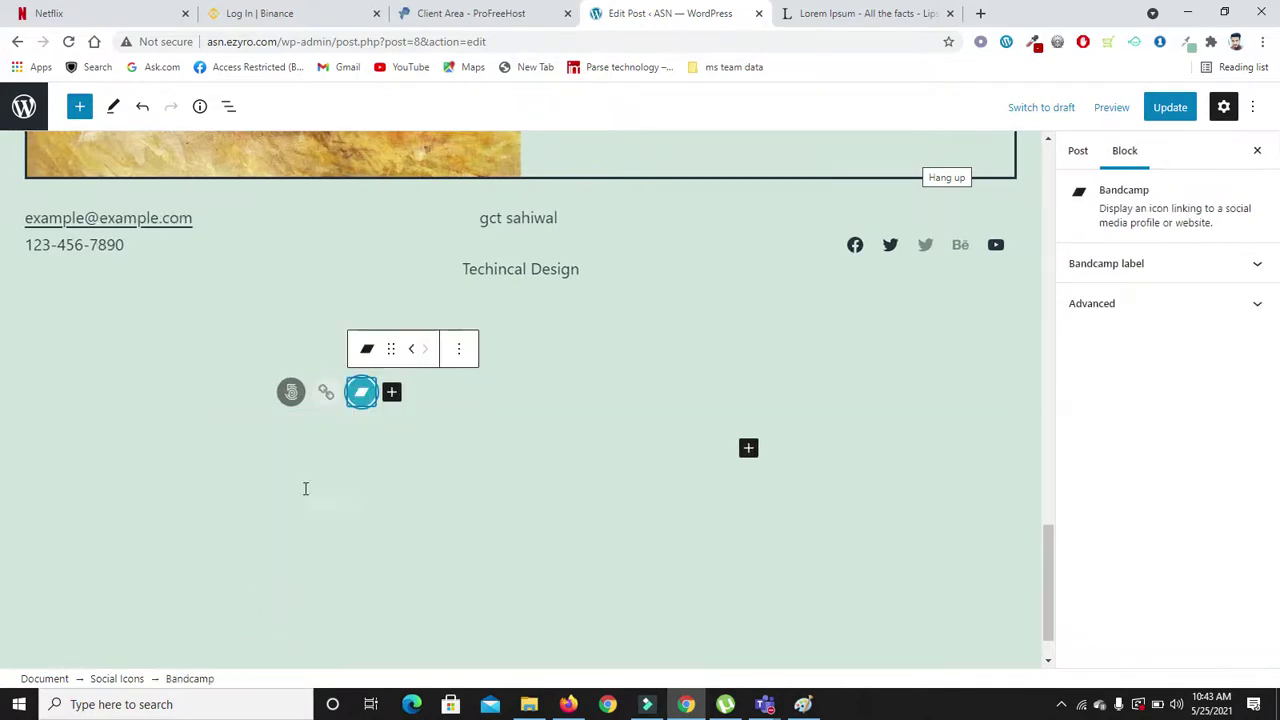
# Add Facebook and Twitter icons to the new Social Icons block
pyautogui.click(403, 394)
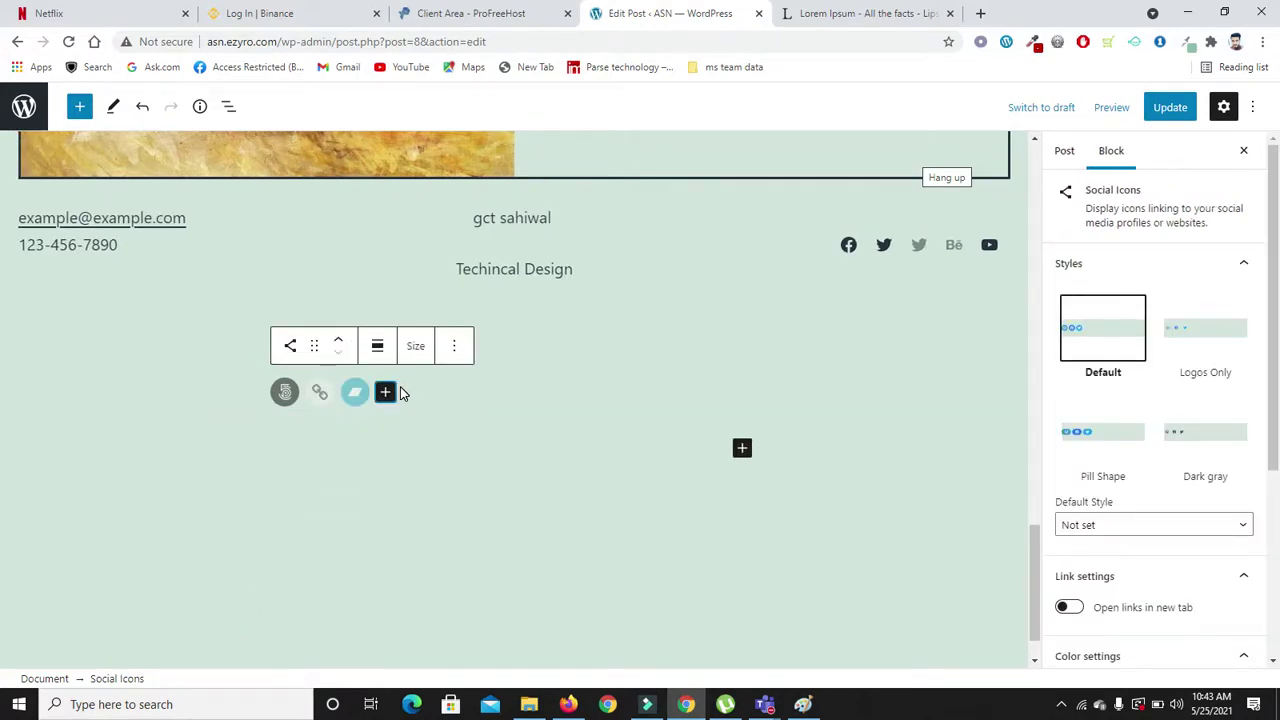
pyautogui.click(387, 392)
pyautogui.write('face')
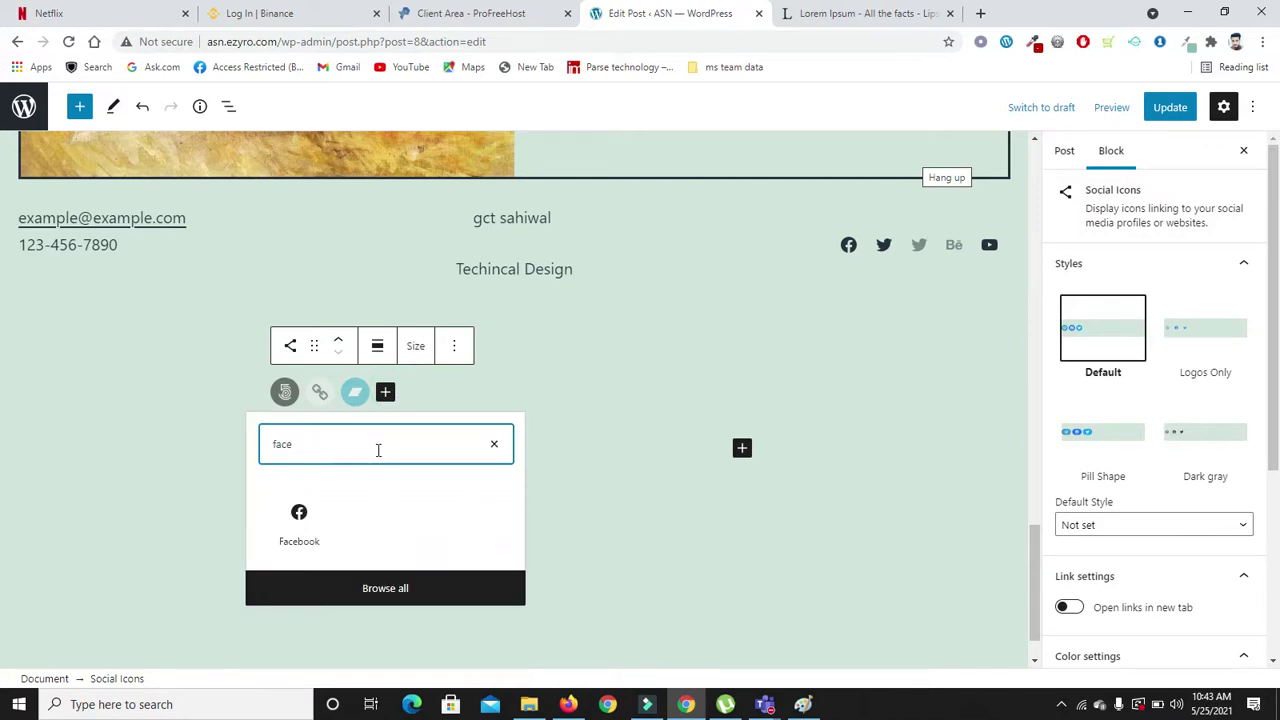
pyautogui.click(296, 517)
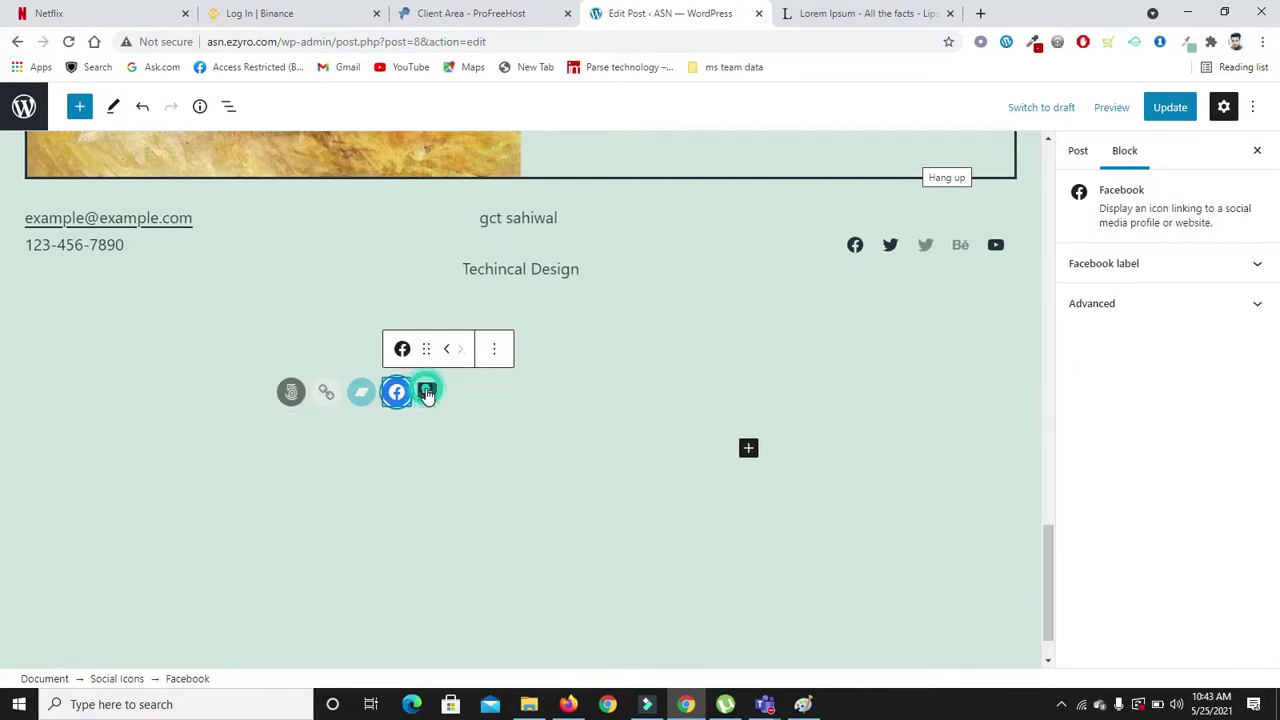
pyautogui.click(427, 392)
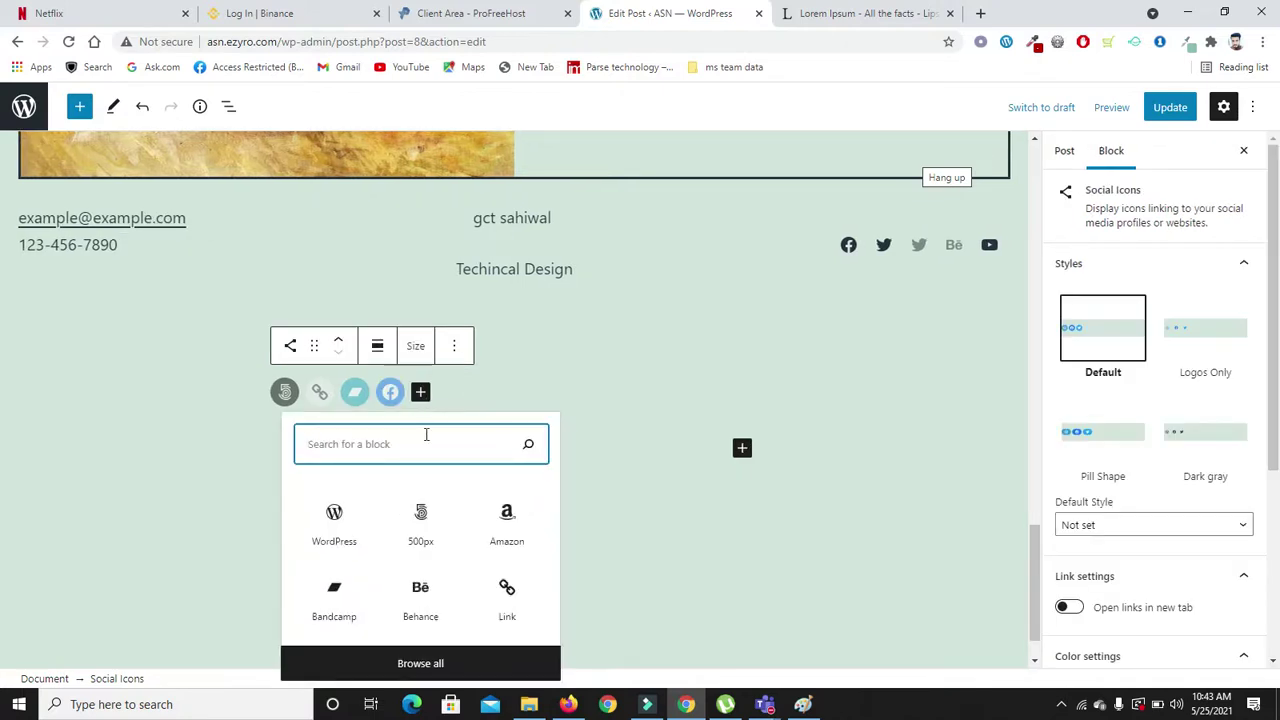
pyautogui.write('tw')
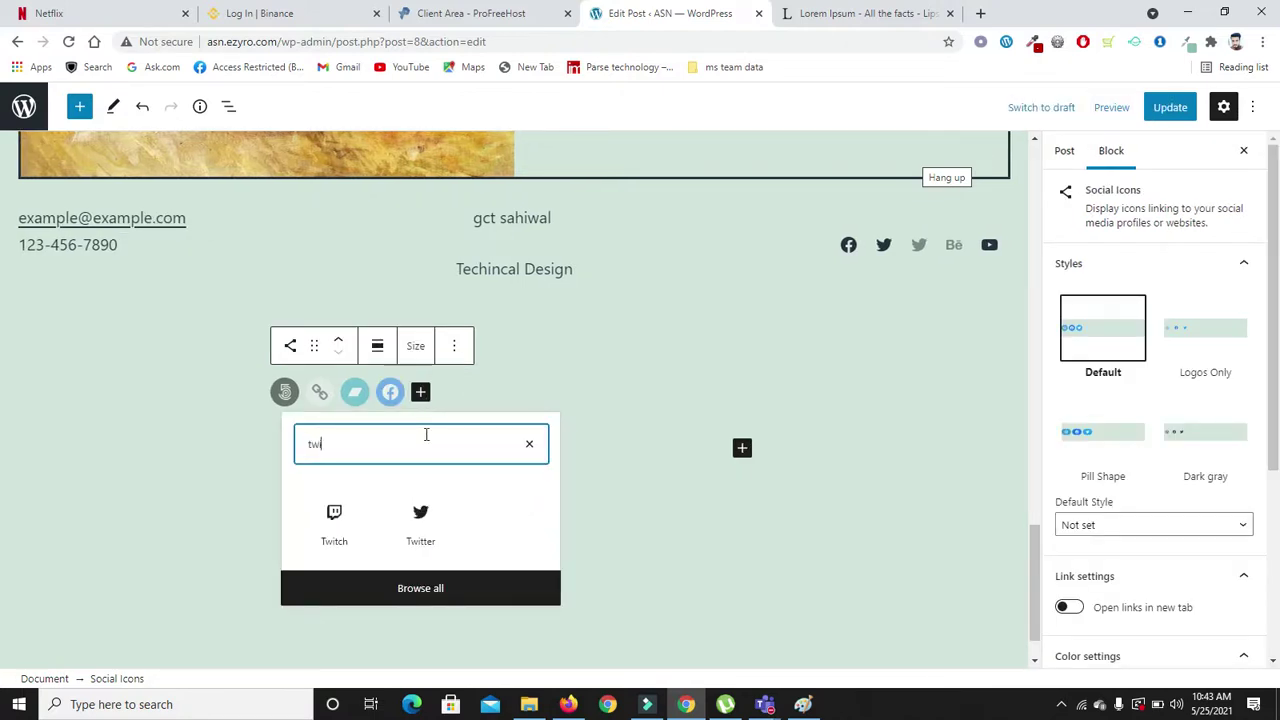
pyautogui.write('i')
pyautogui.click(419, 527)
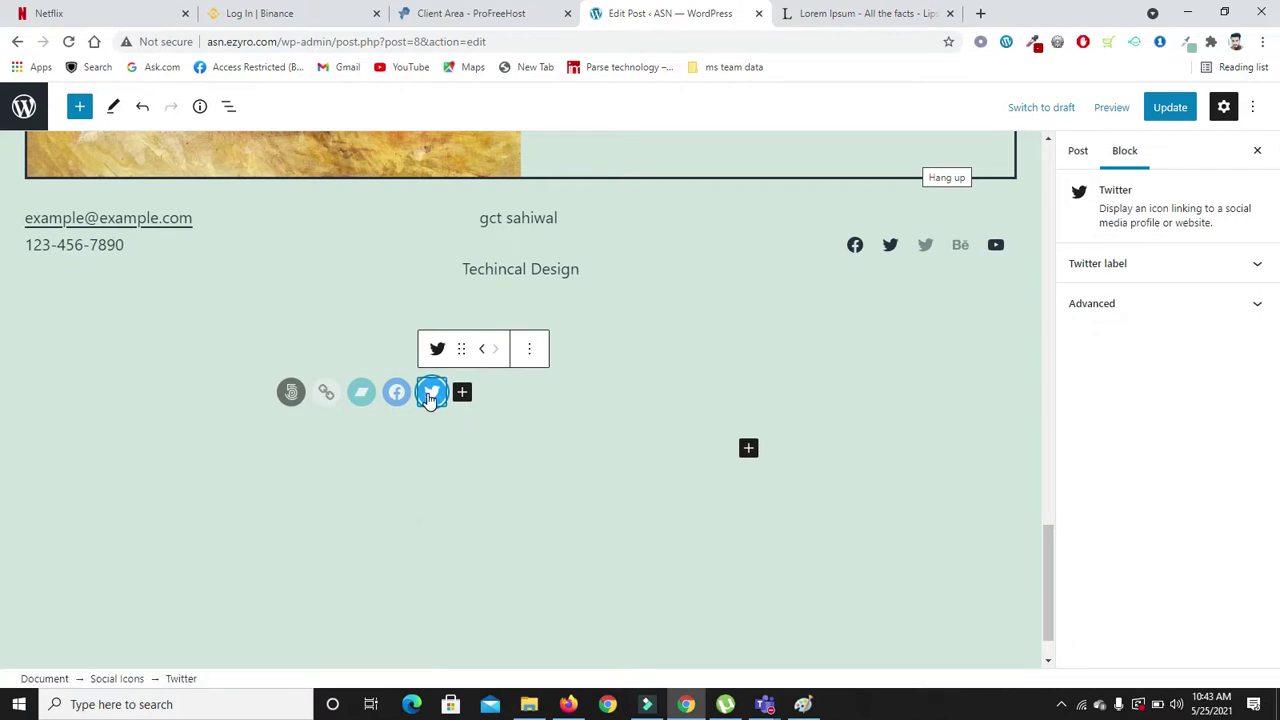
pyautogui.click(431, 397)
pyautogui.click(338, 450)
# Inspect the 500px and Facebook icons' link, label and advanced settings without changing them
pyautogui.click(292, 391)
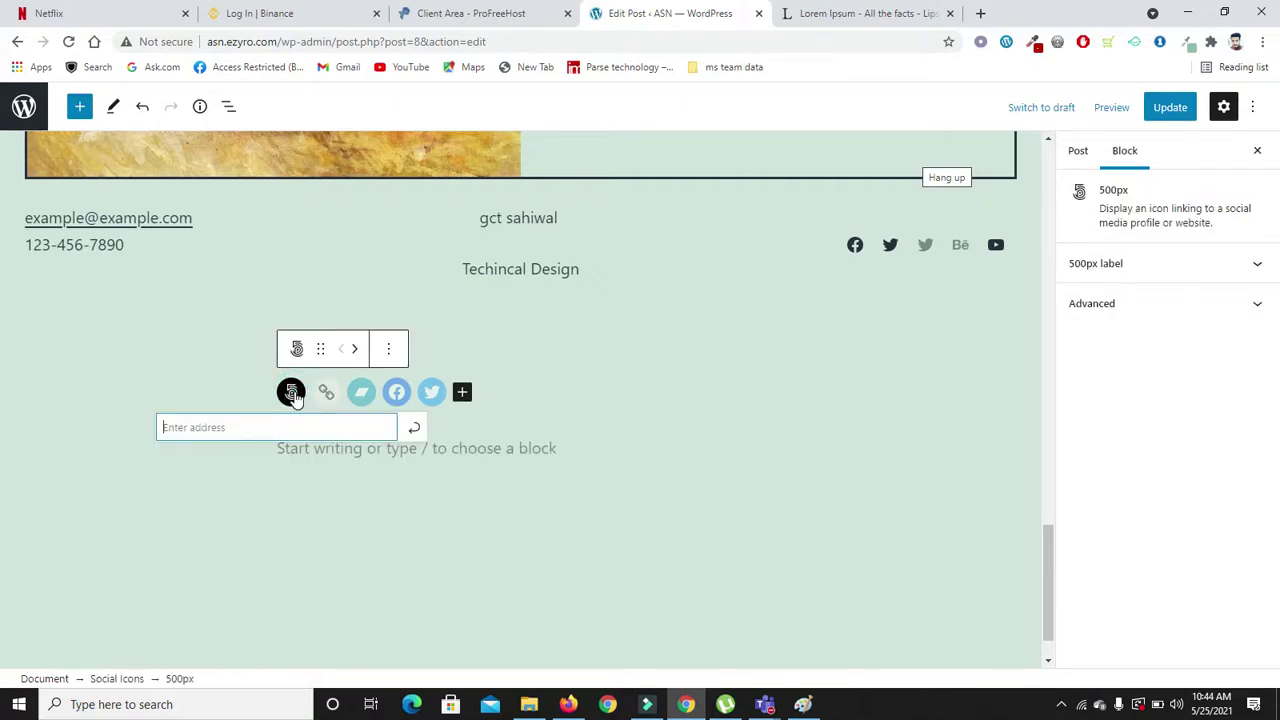
pyautogui.click(1160, 263)
pyautogui.click(1150, 314)
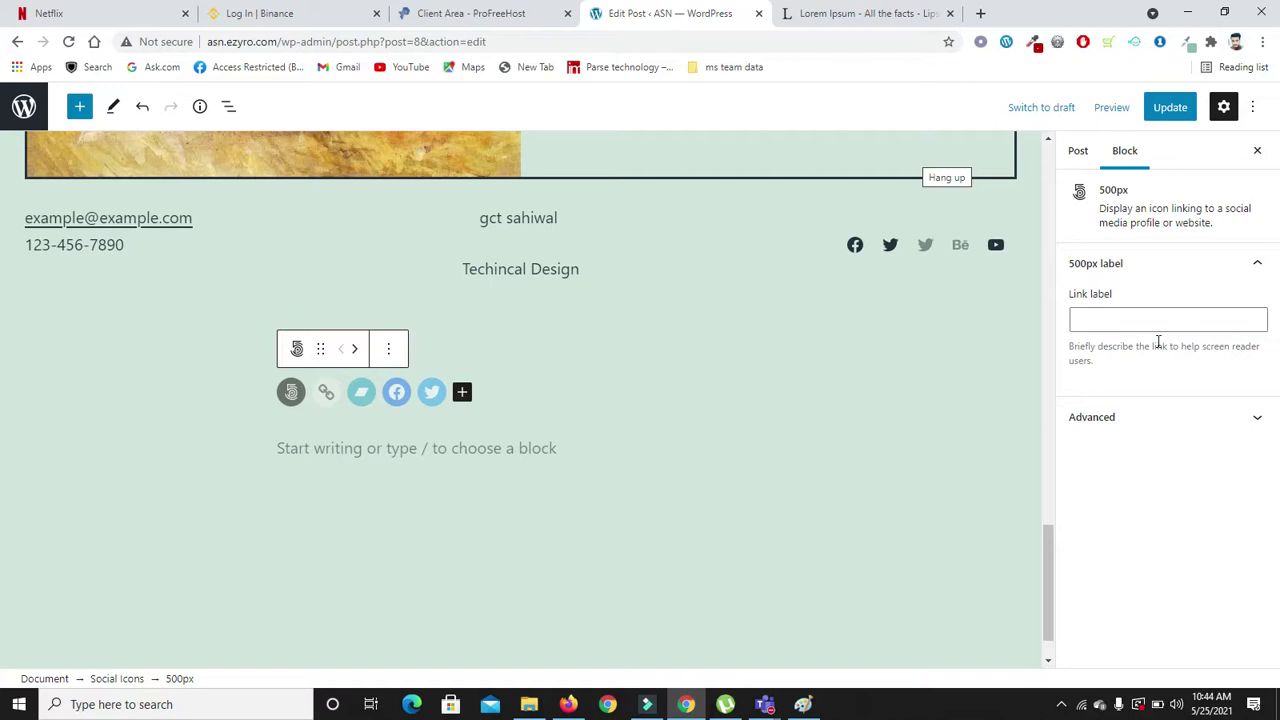
pyautogui.click(1138, 263)
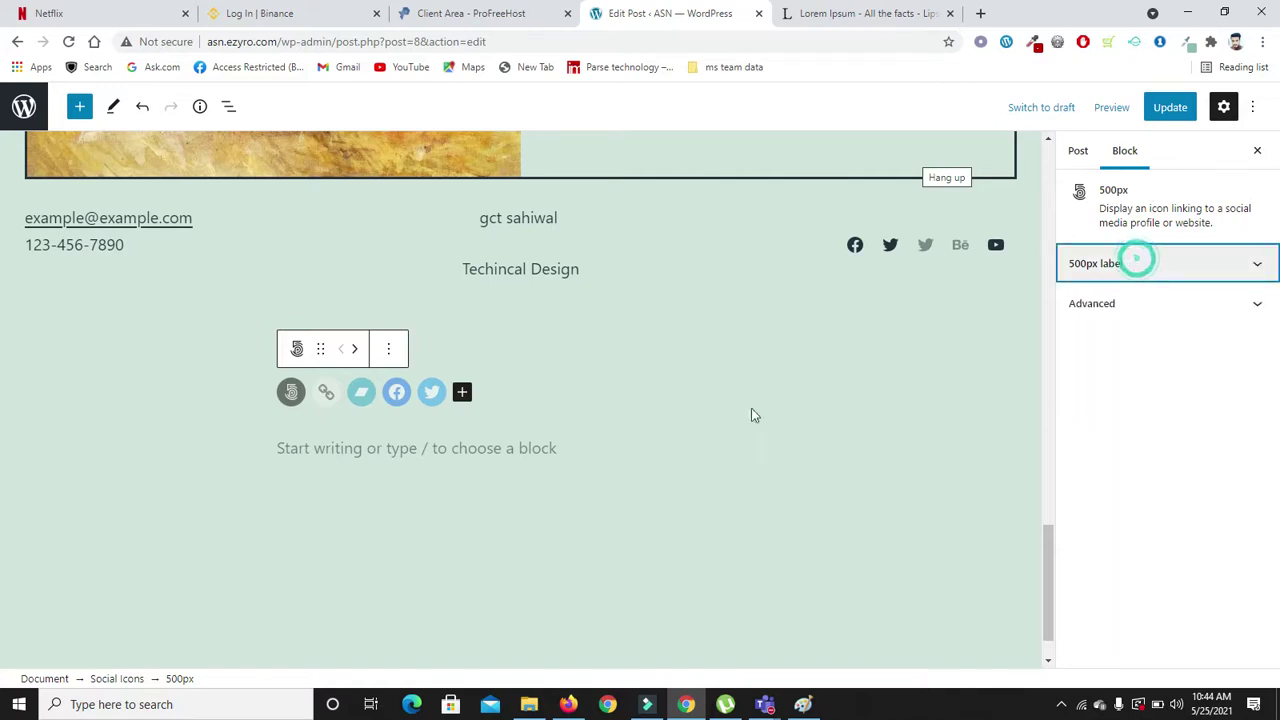
pyautogui.click(397, 393)
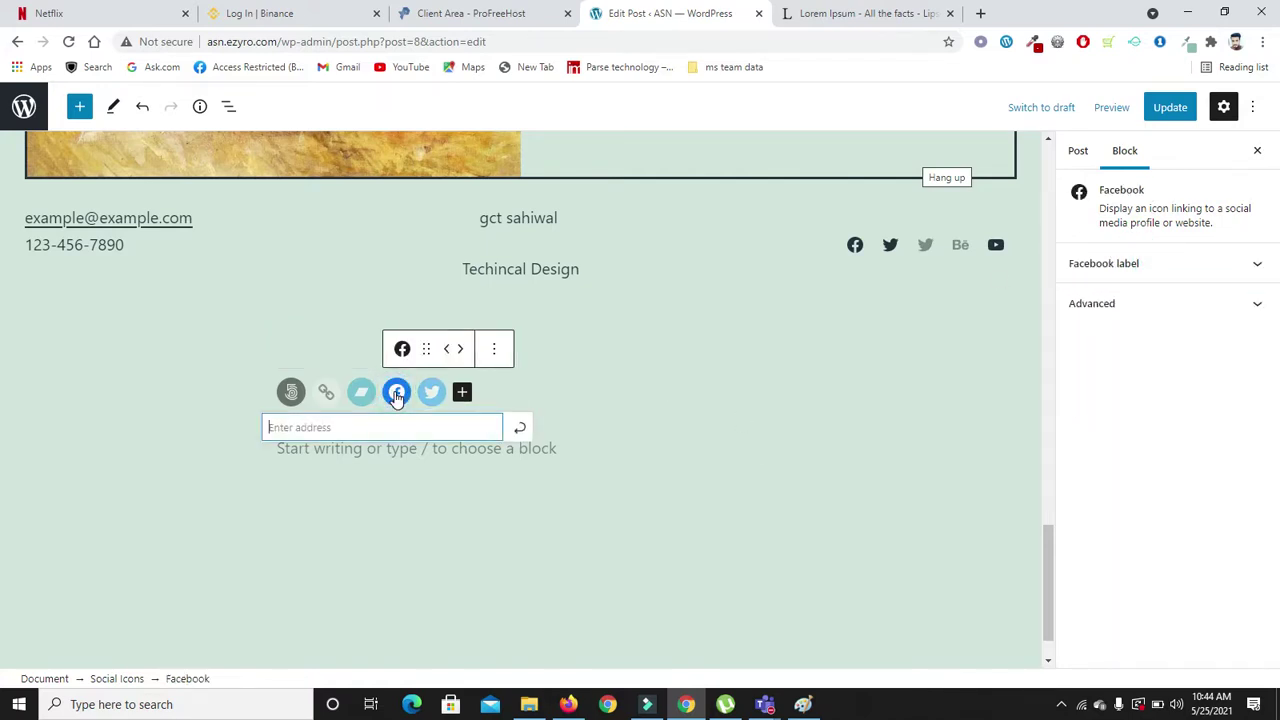
pyautogui.click(425, 348)
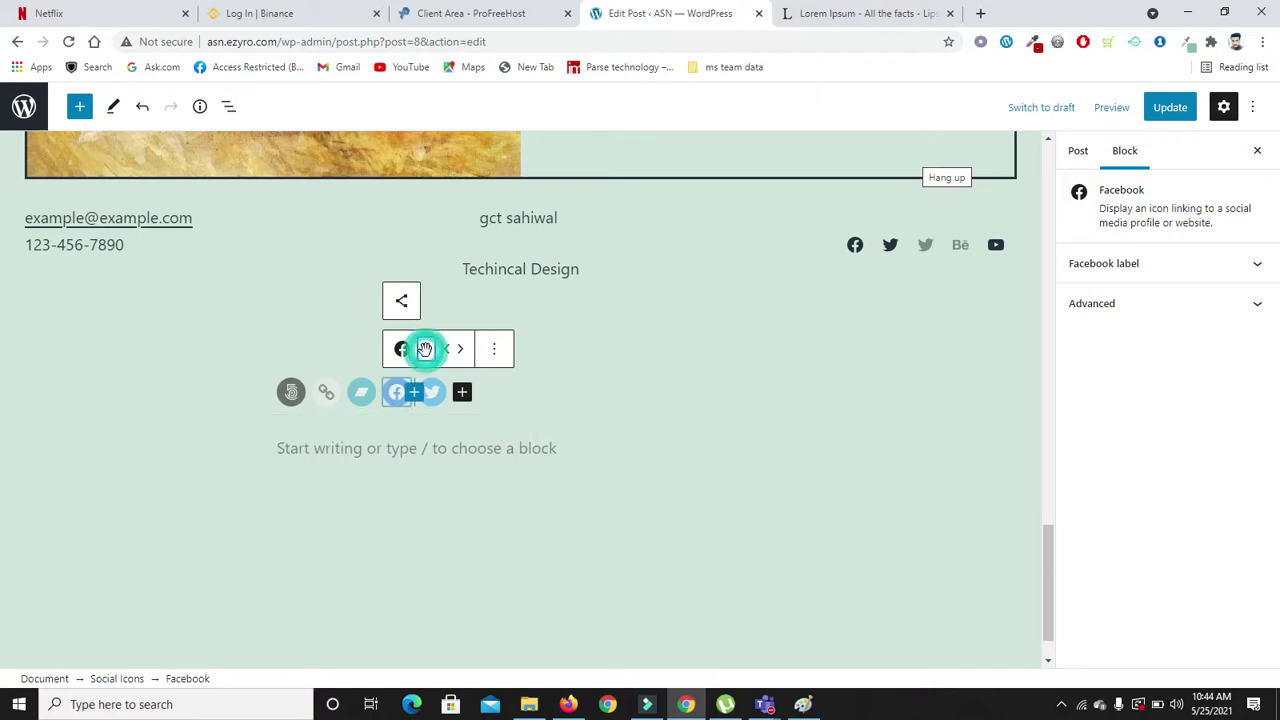
pyautogui.click(494, 349)
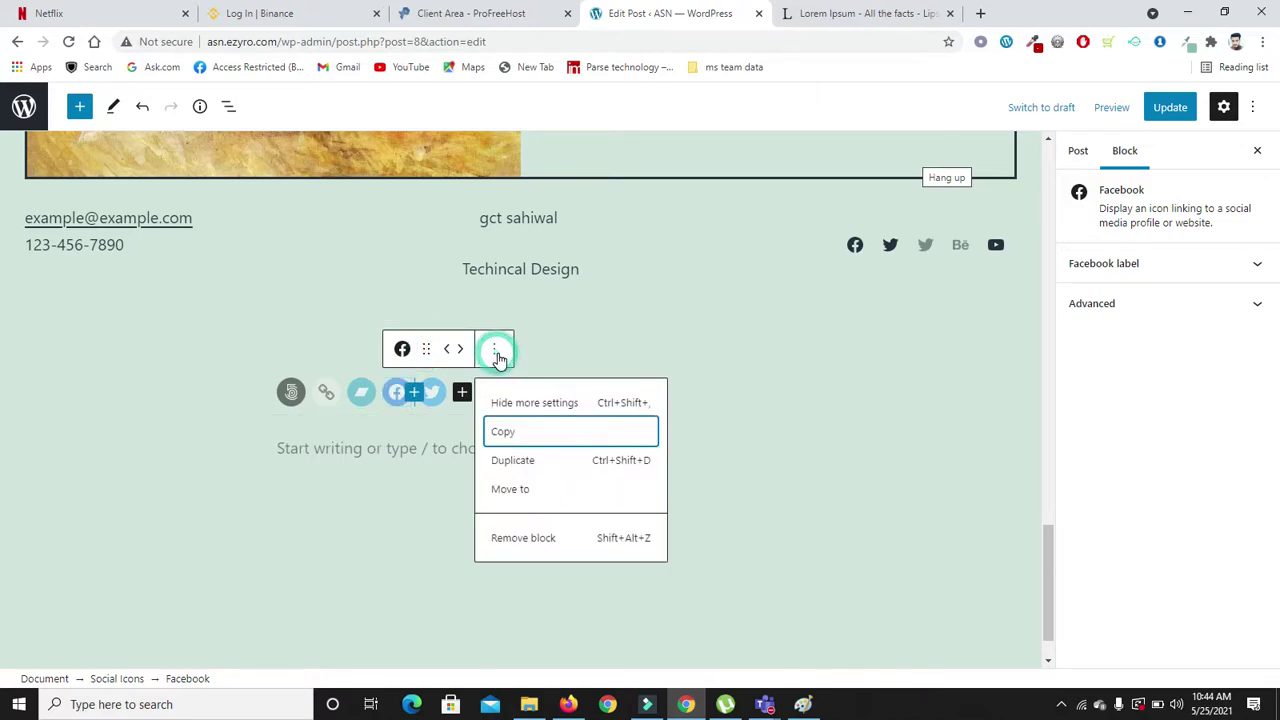
pyautogui.click(496, 352)
pyautogui.click(1189, 299)
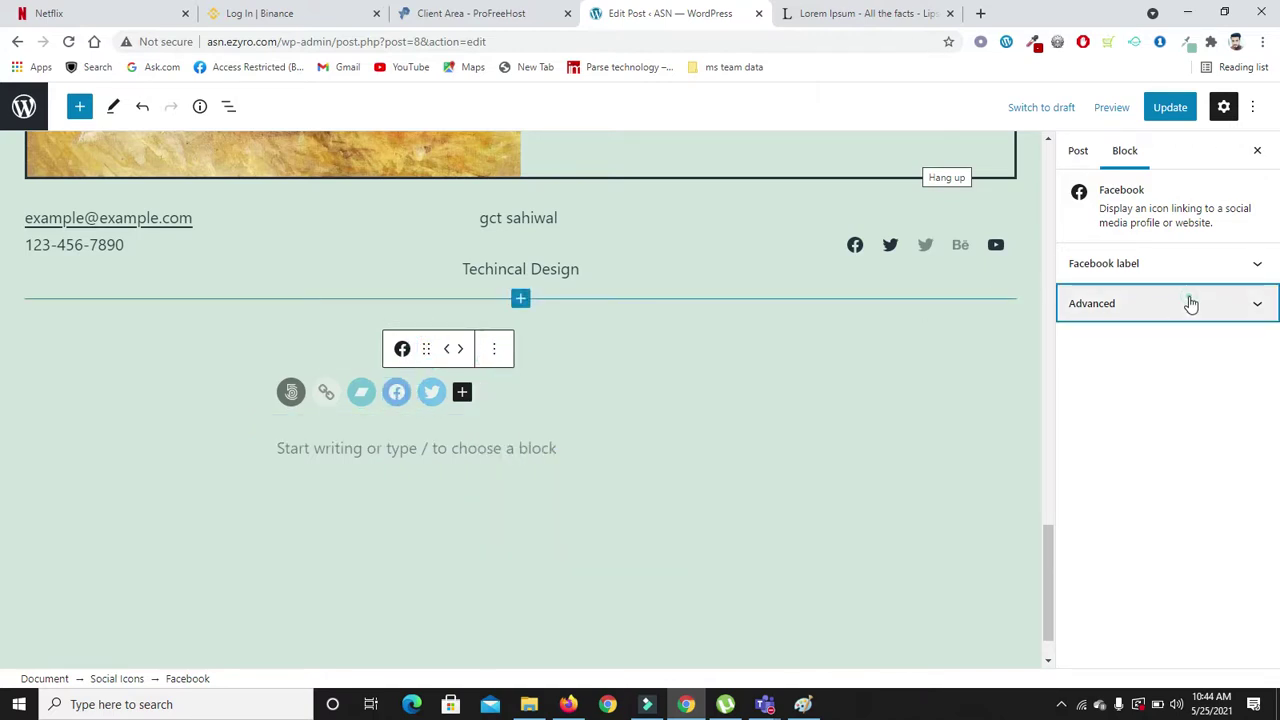
pyautogui.click(1189, 297)
pyautogui.click(1188, 275)
pyautogui.click(1182, 266)
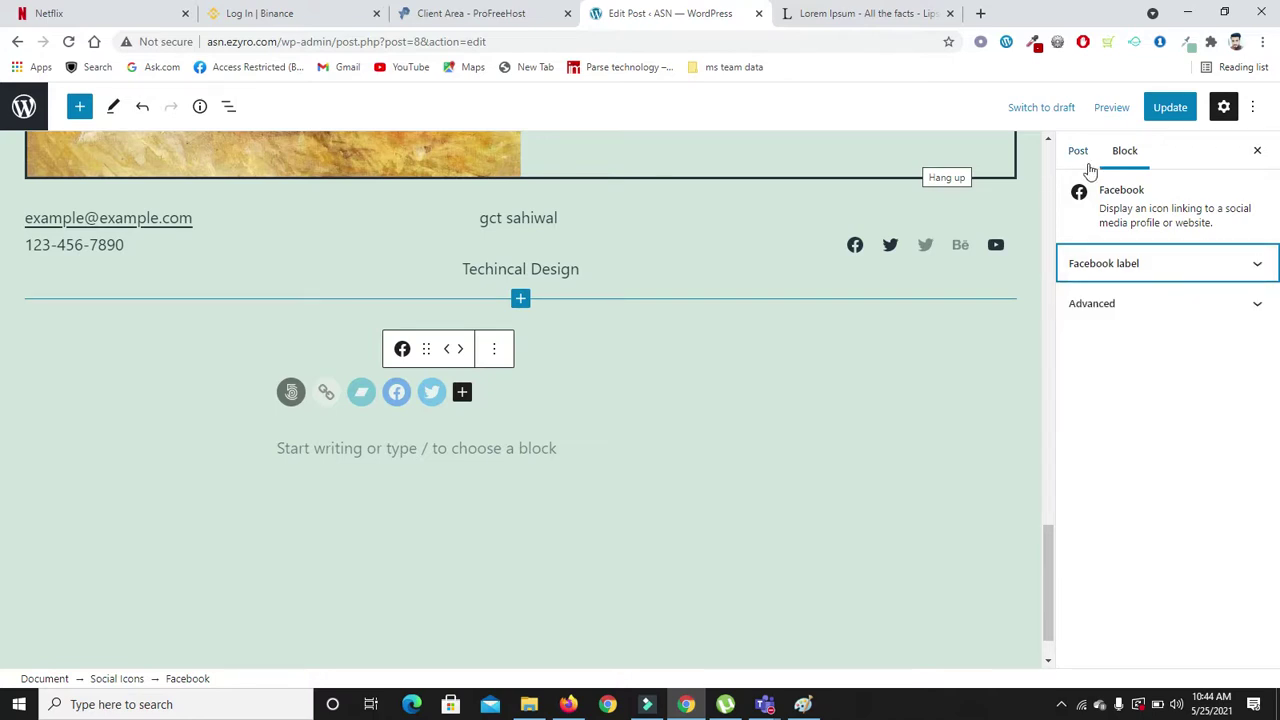
pyautogui.click(1082, 160)
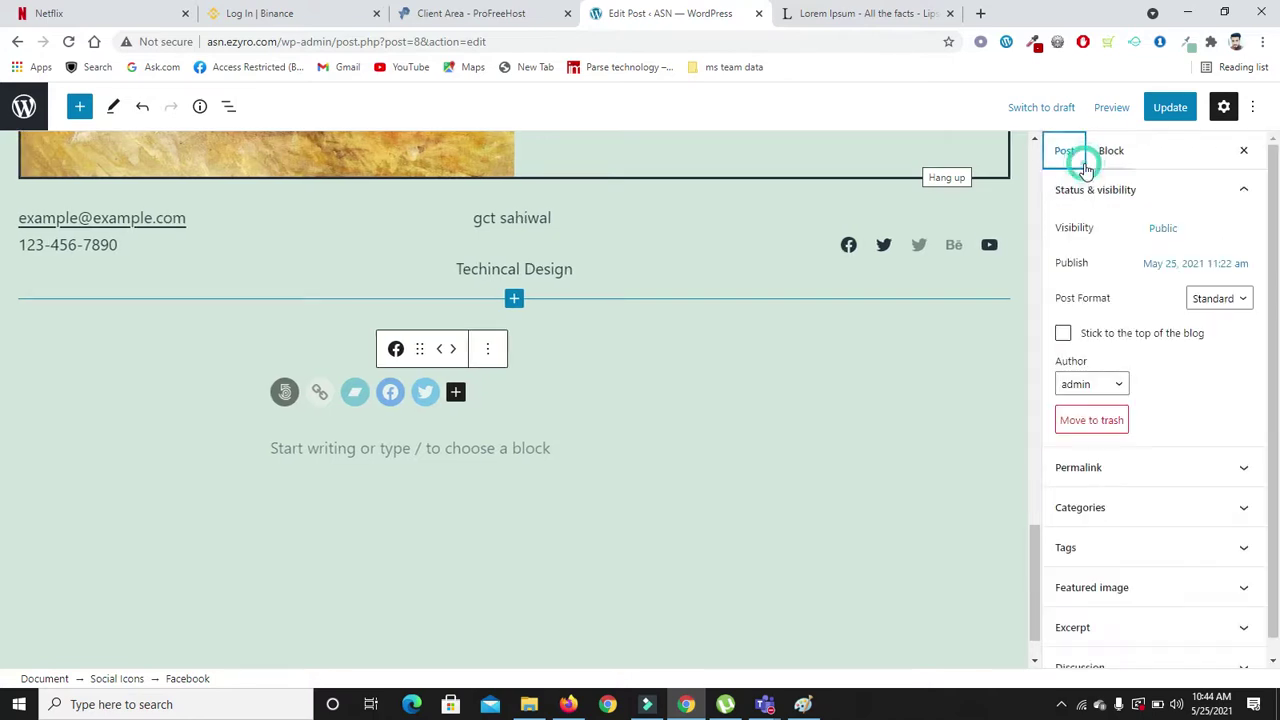
# Close the link popover and select the Social Icons block above the empty paragraph
pyautogui.click(390, 391)
pyautogui.click(675, 518)
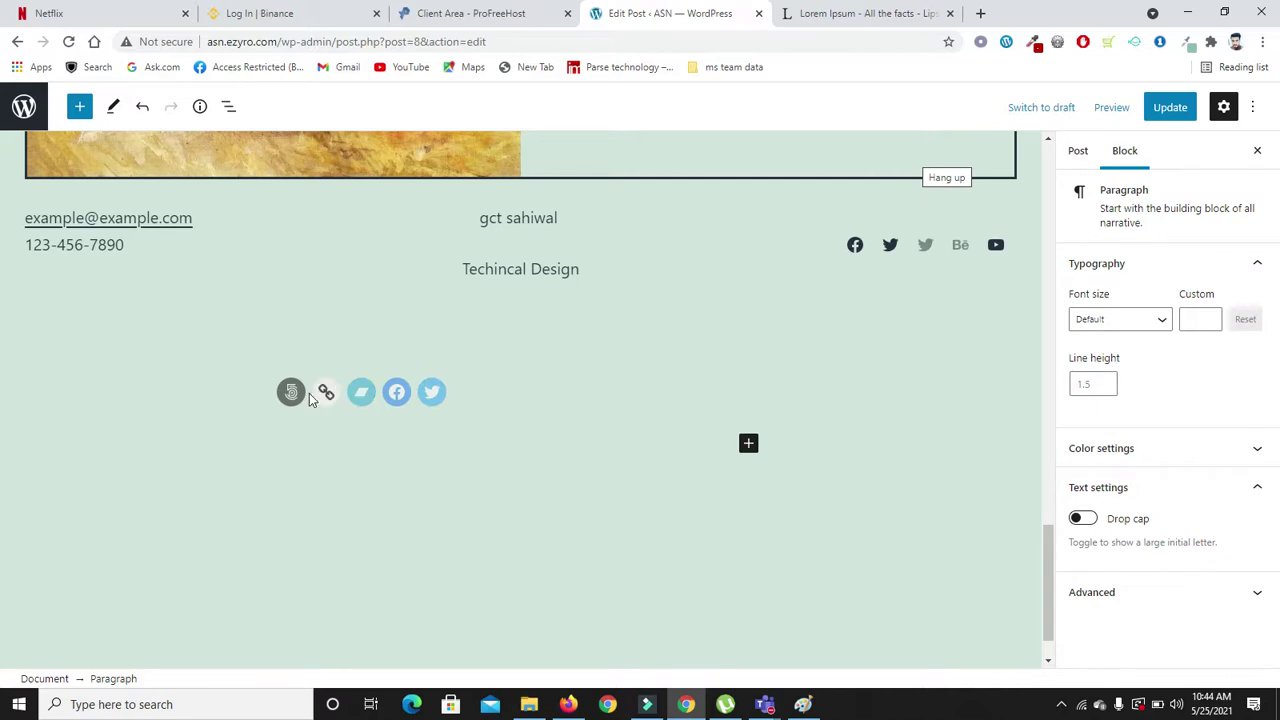
pyautogui.click(255, 381)
pyautogui.click(316, 382)
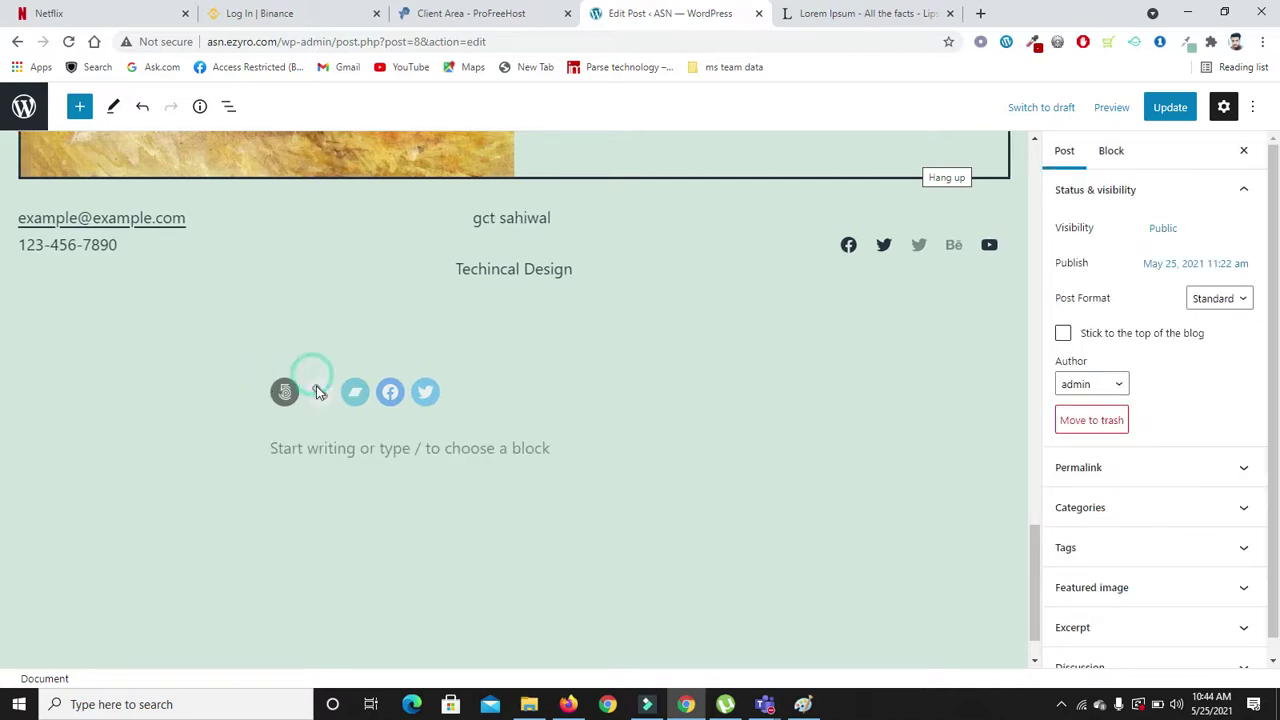
pyautogui.click(195, 352)
pyautogui.moveTo(380, 410); pyautogui.dragTo(514, 428)
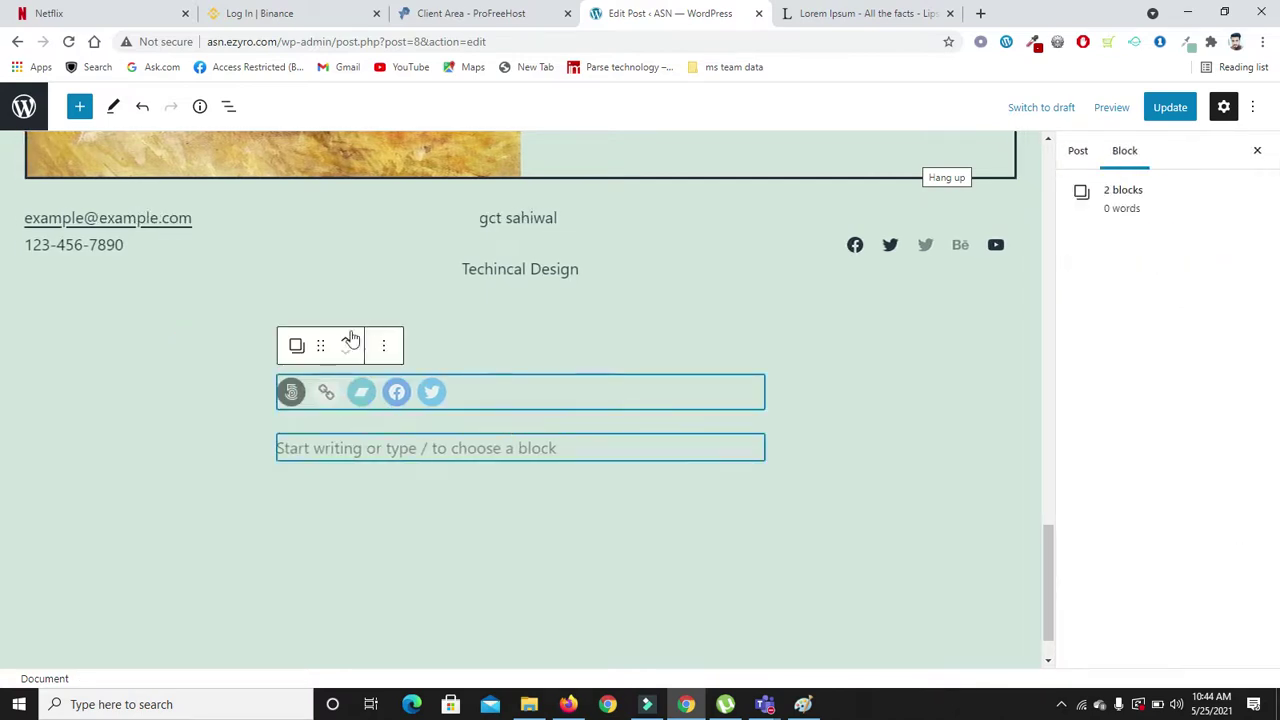
pyautogui.click(221, 393)
pyautogui.click(157, 338)
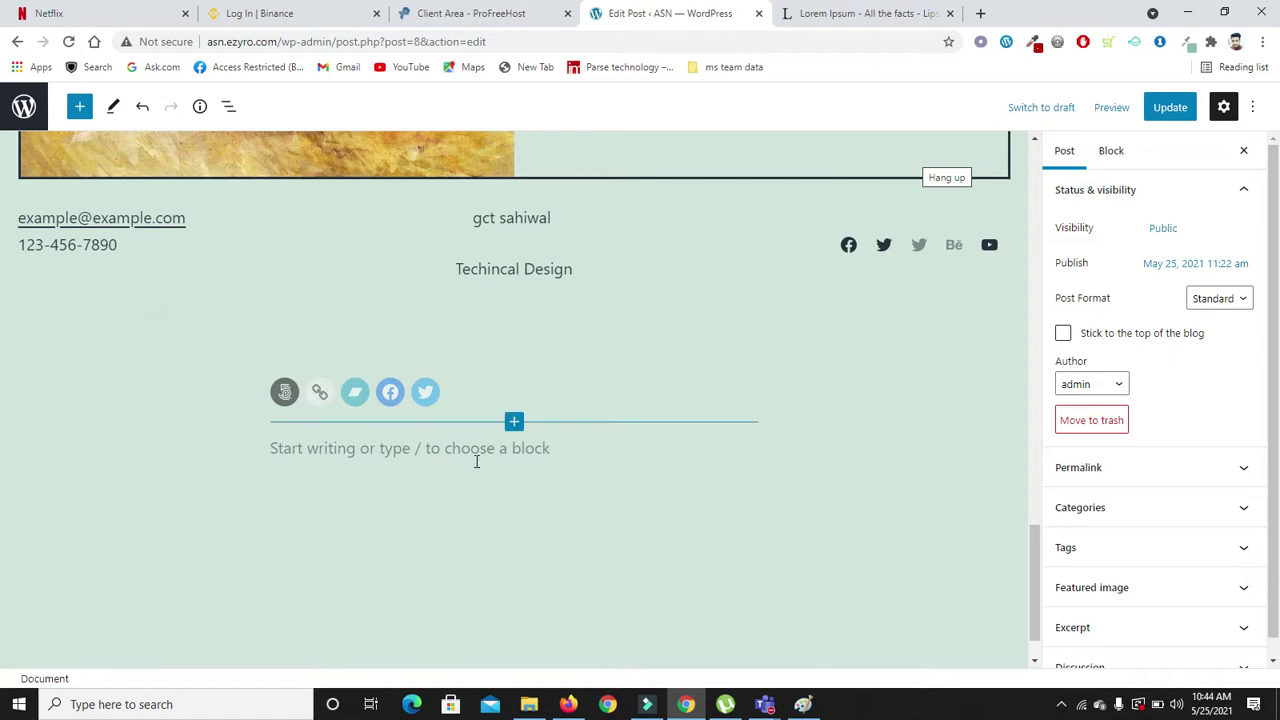
pyautogui.moveTo(200, 331); pyautogui.dragTo(434, 437)
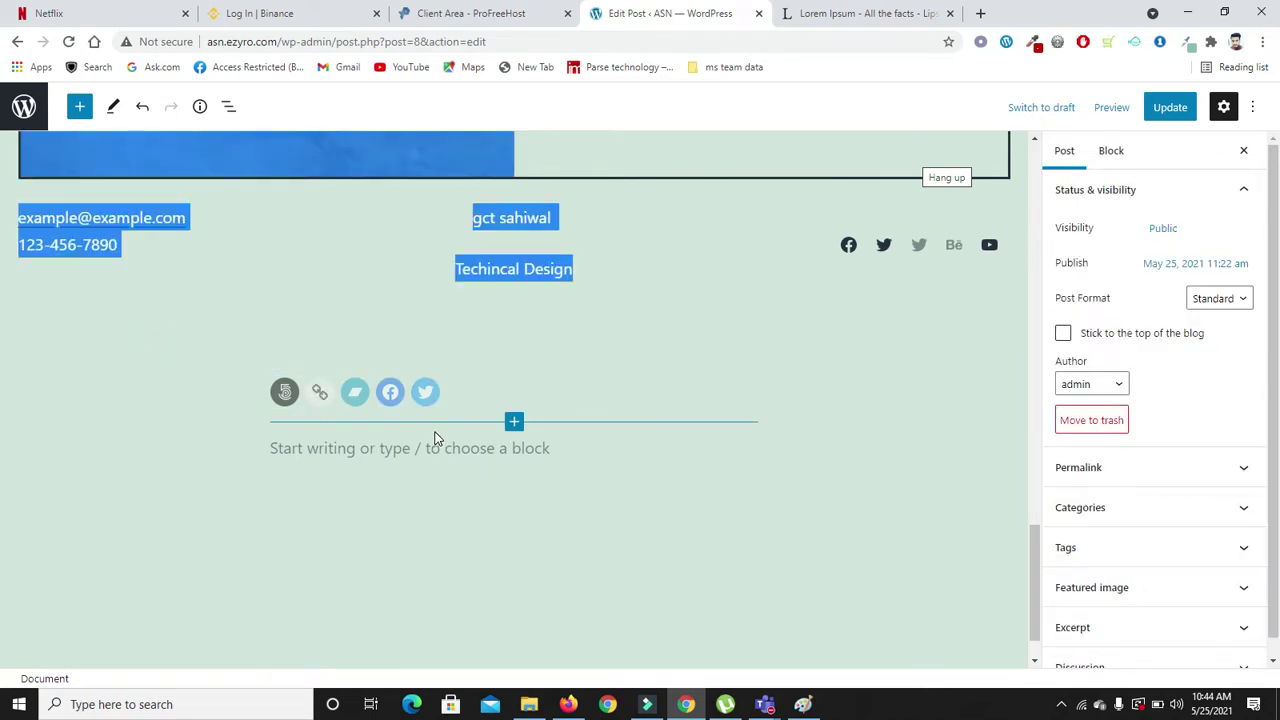
pyautogui.click(427, 402)
pyautogui.click(586, 391)
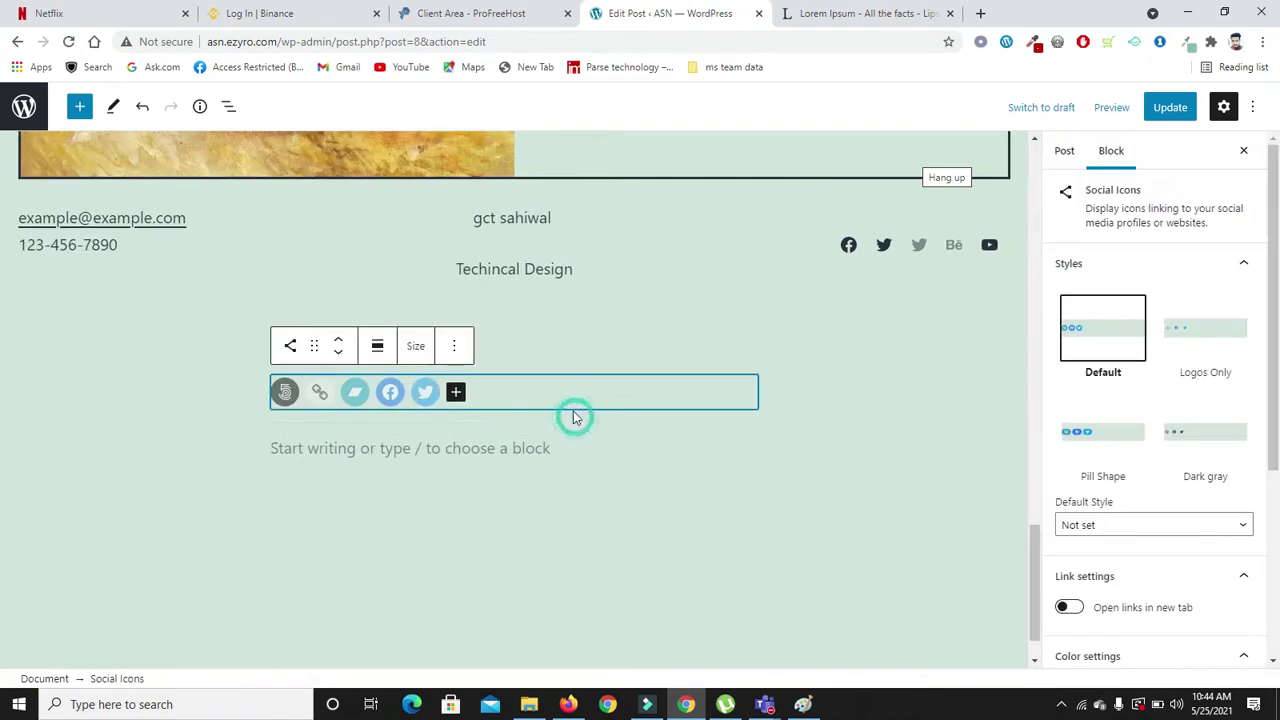
# Center the 500px, Link, Bandcamp, Facebook and Twitter icons and set their size to Large
pyautogui.click(575, 420)
pyautogui.click(621, 401)
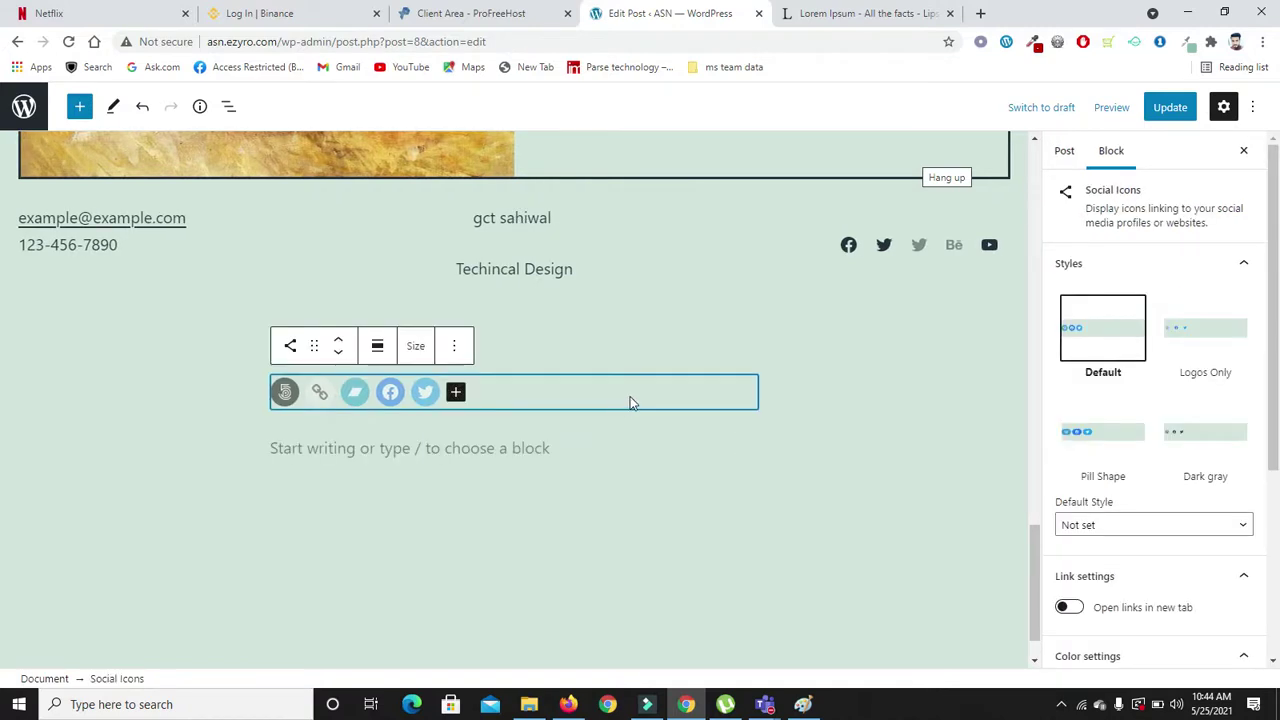
pyautogui.click(376, 346)
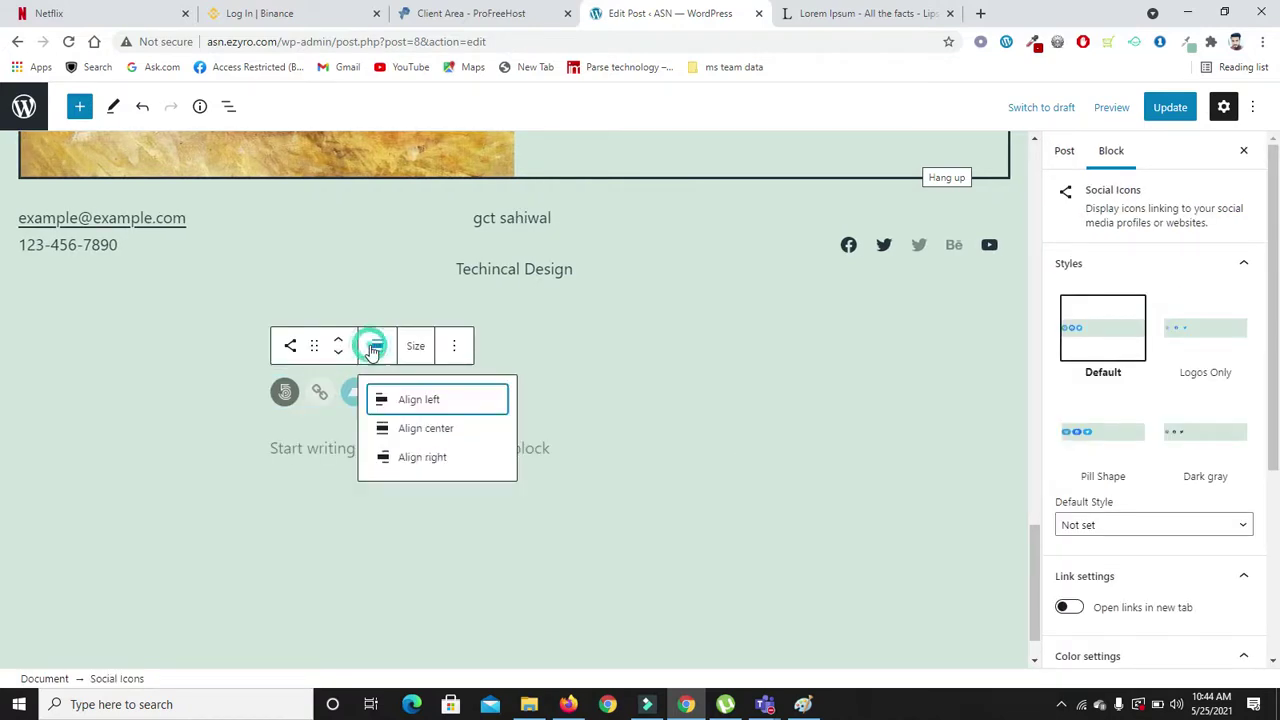
pyautogui.click(406, 428)
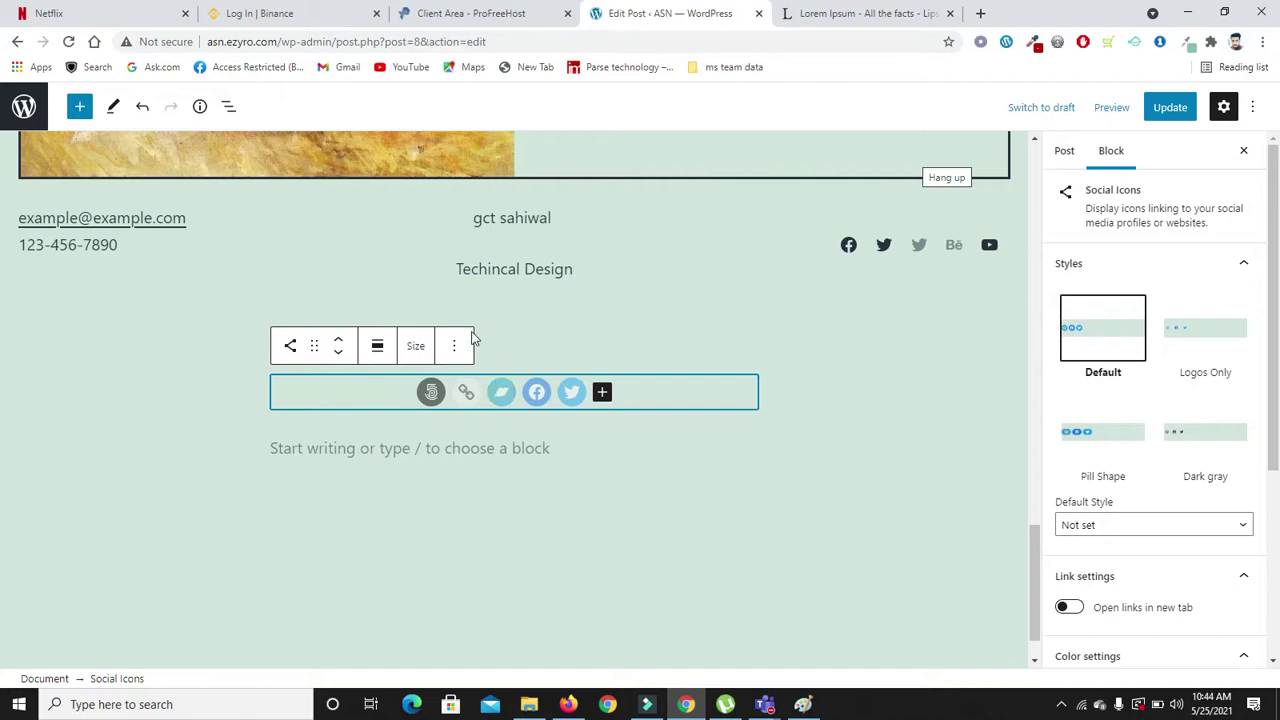
pyautogui.click(415, 347)
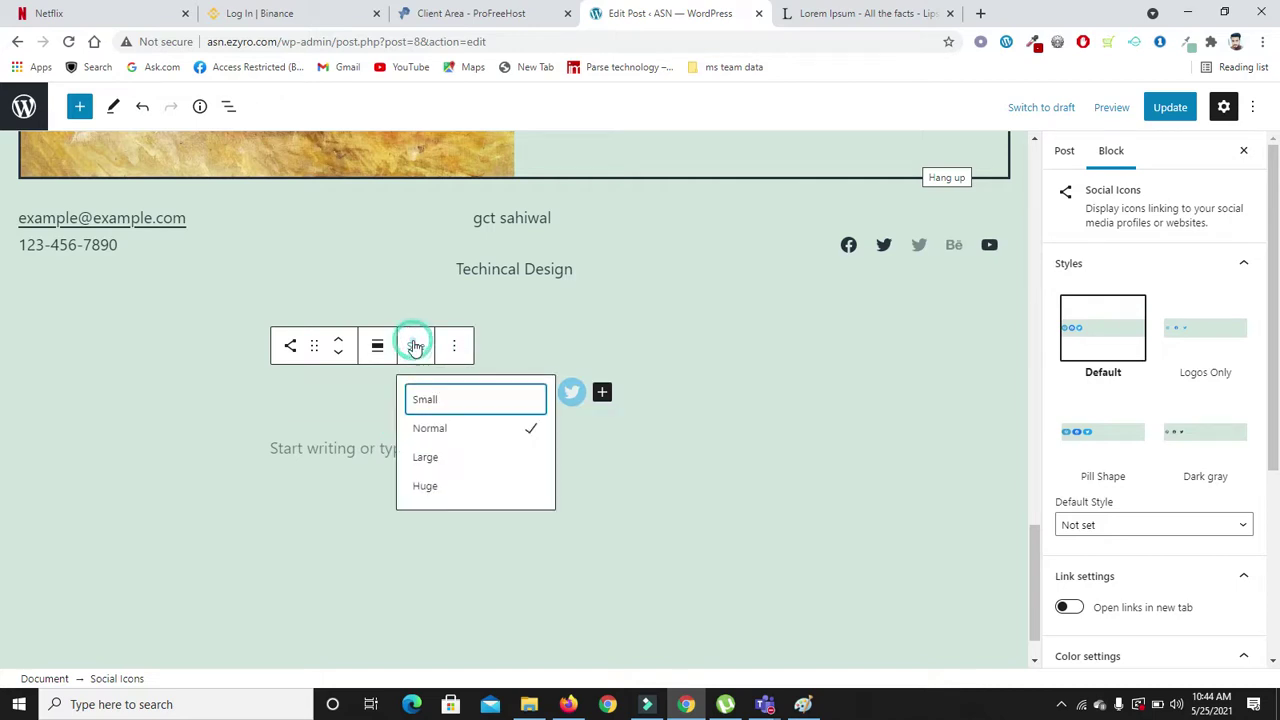
pyautogui.click(431, 462)
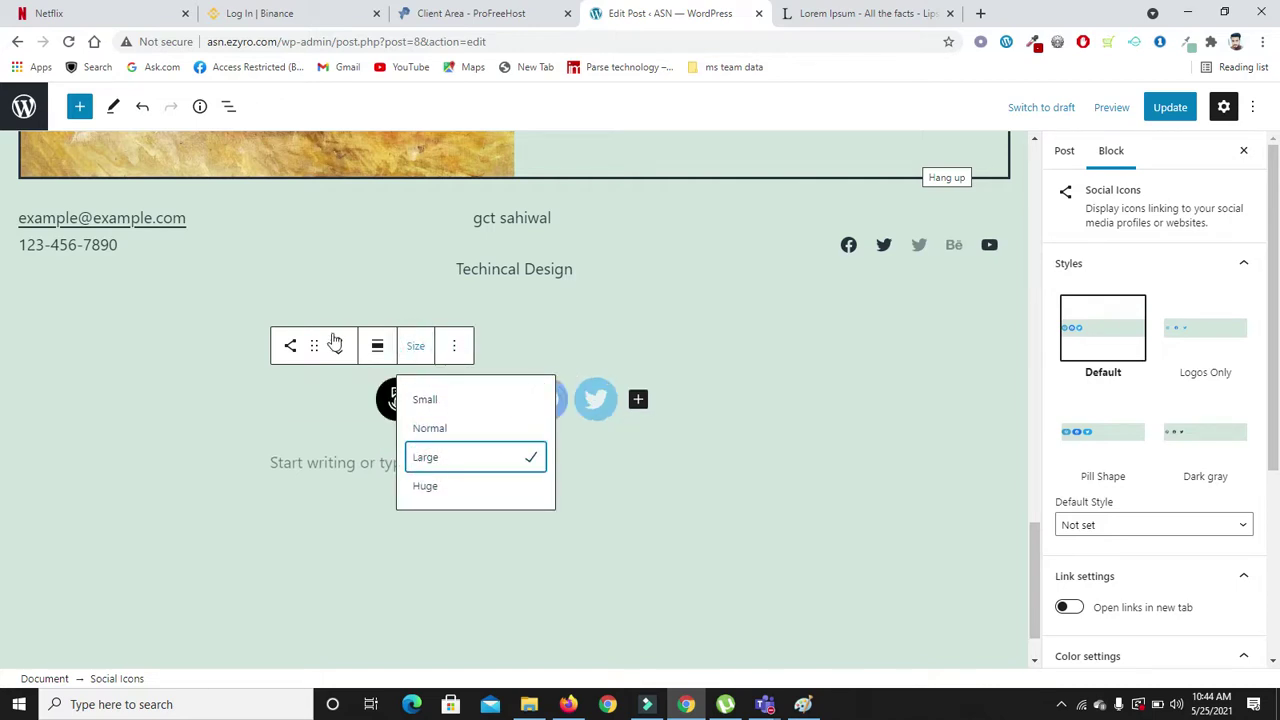
pyautogui.click(455, 350)
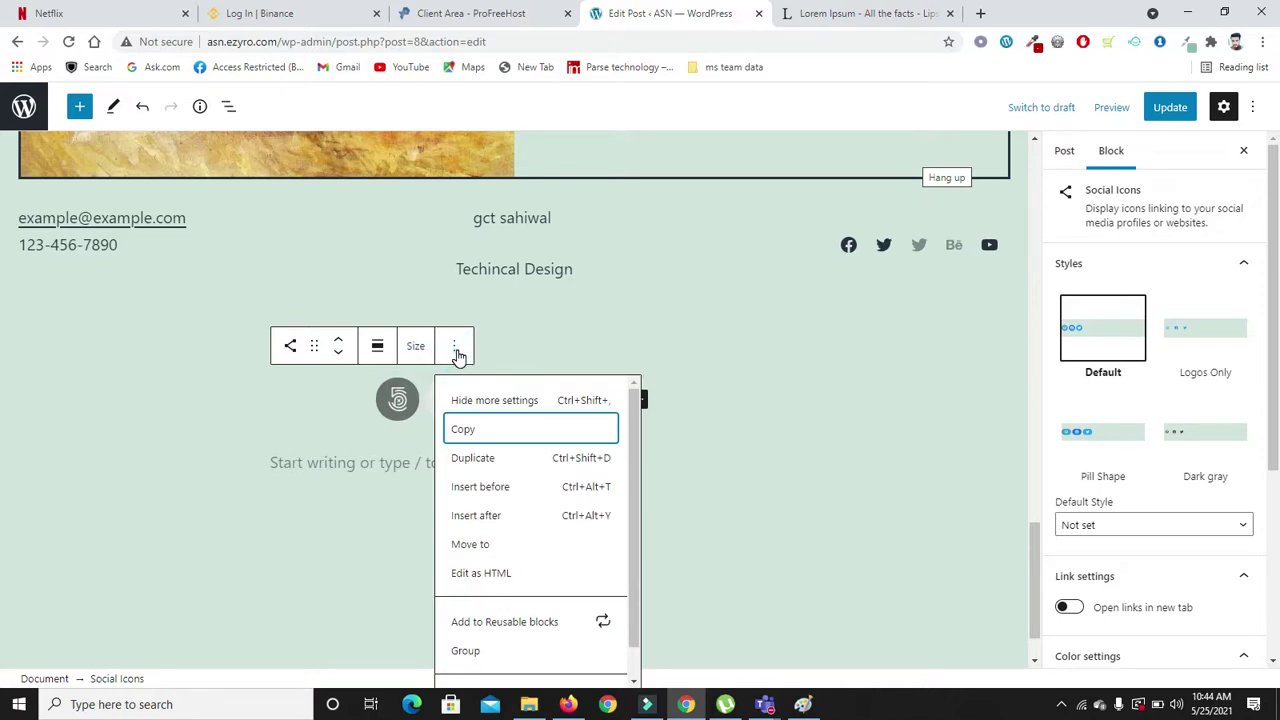
pyautogui.click(455, 348)
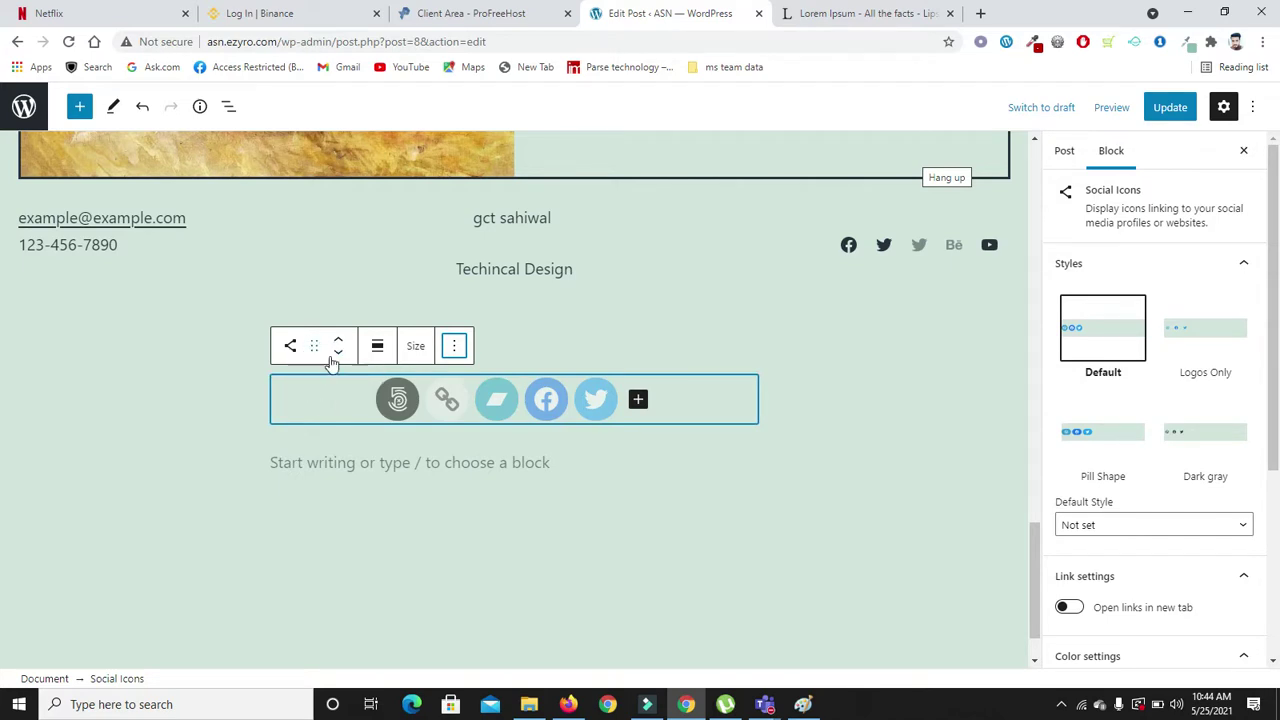
pyautogui.click(903, 566)
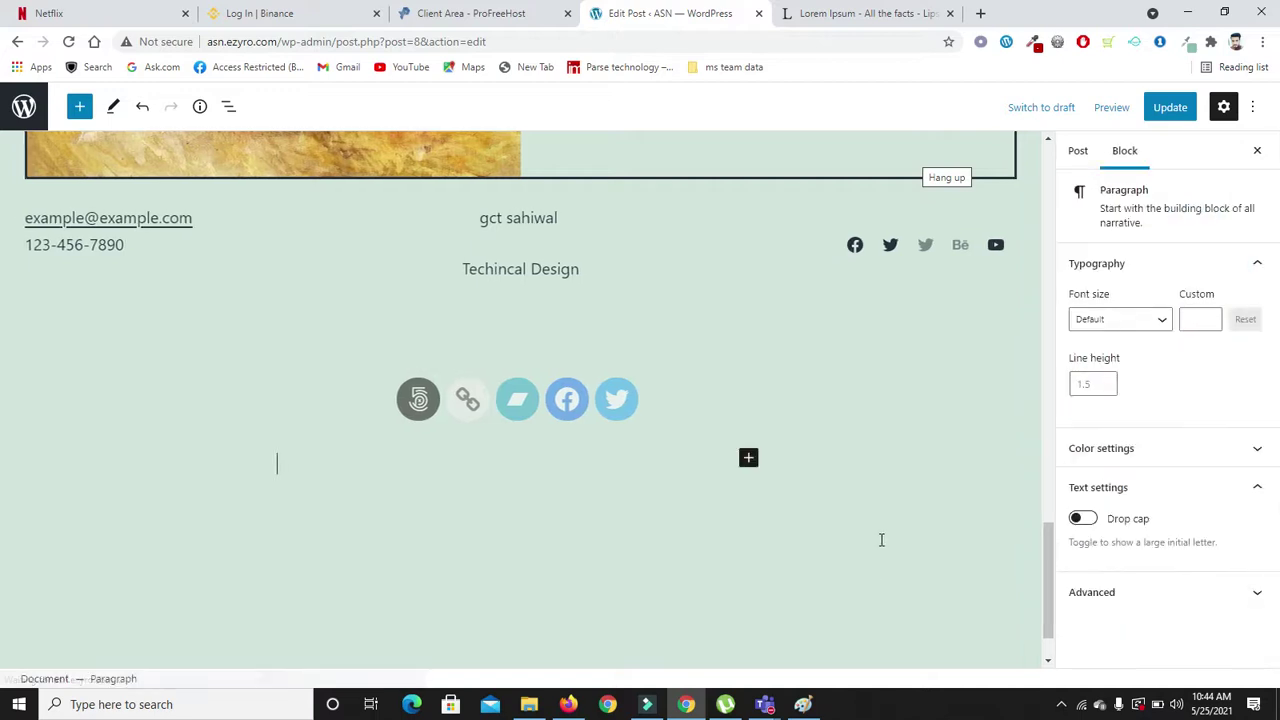
# Update the post and preview it in a new tab
pyautogui.click(1165, 118)
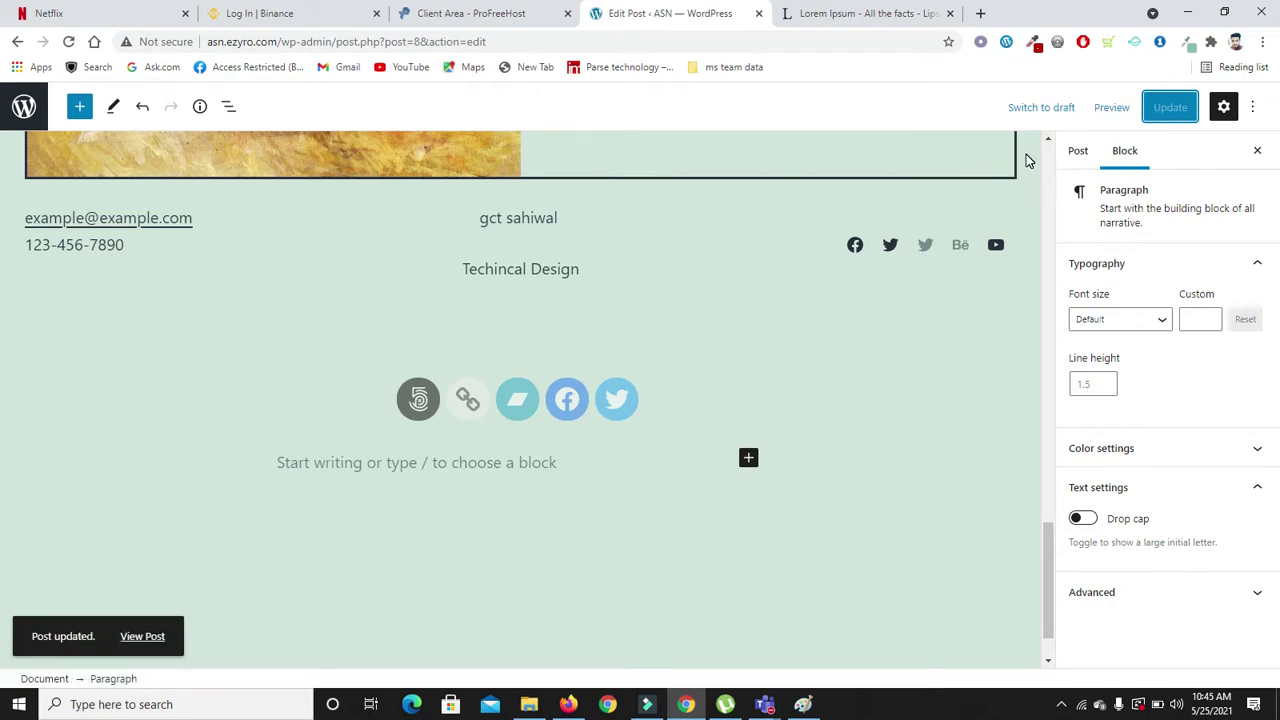
pyautogui.rightClick(1106, 113)
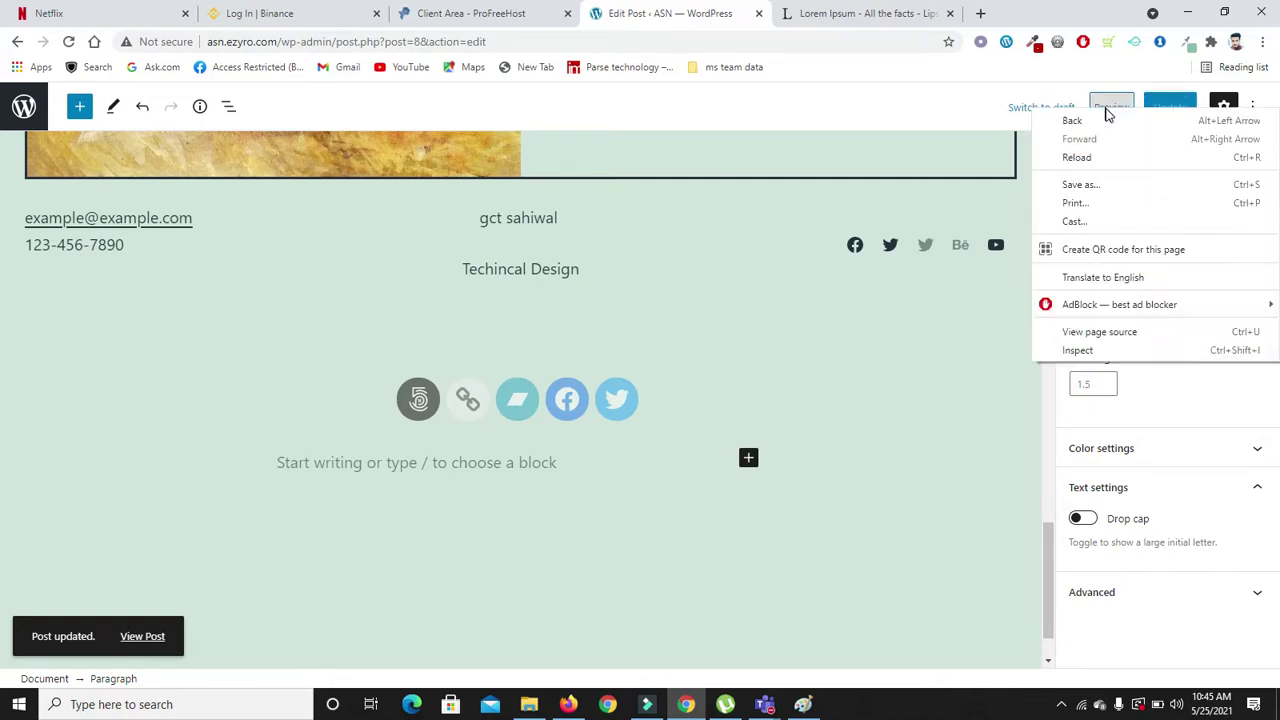
pyautogui.click(1109, 104)
pyautogui.click(1110, 104)
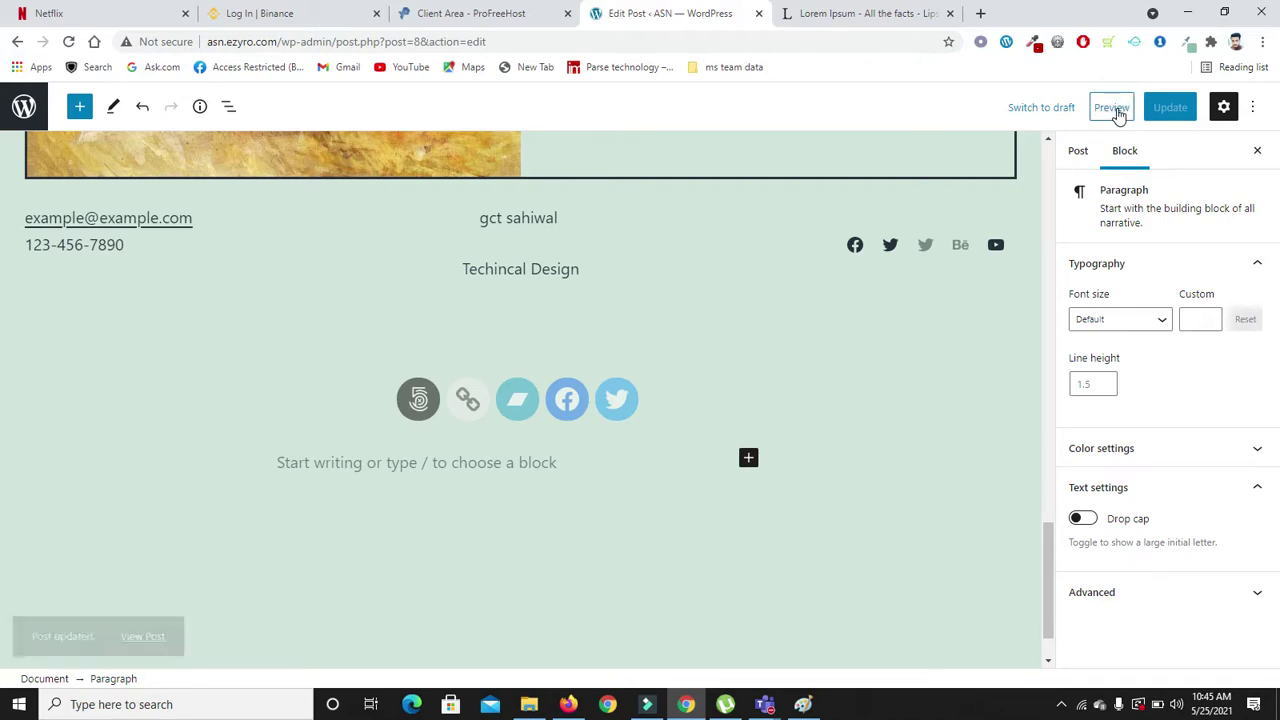
pyautogui.click(1114, 110)
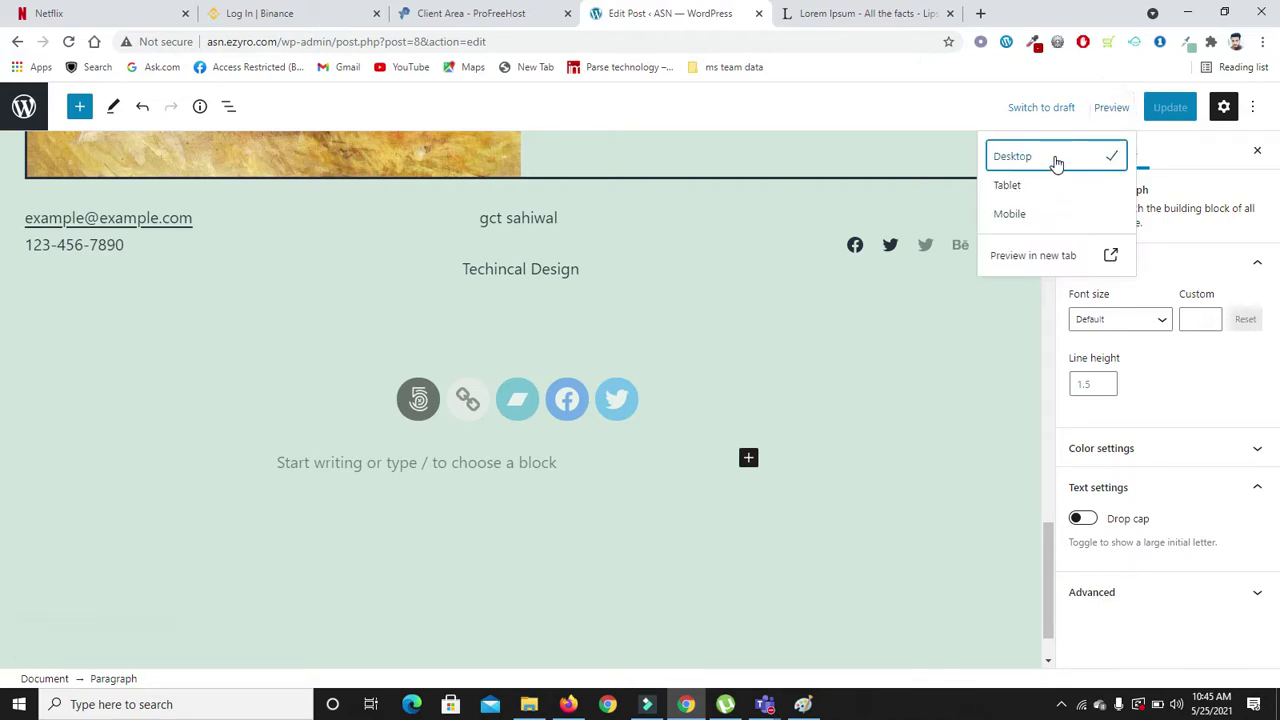
pyautogui.click(1067, 263)
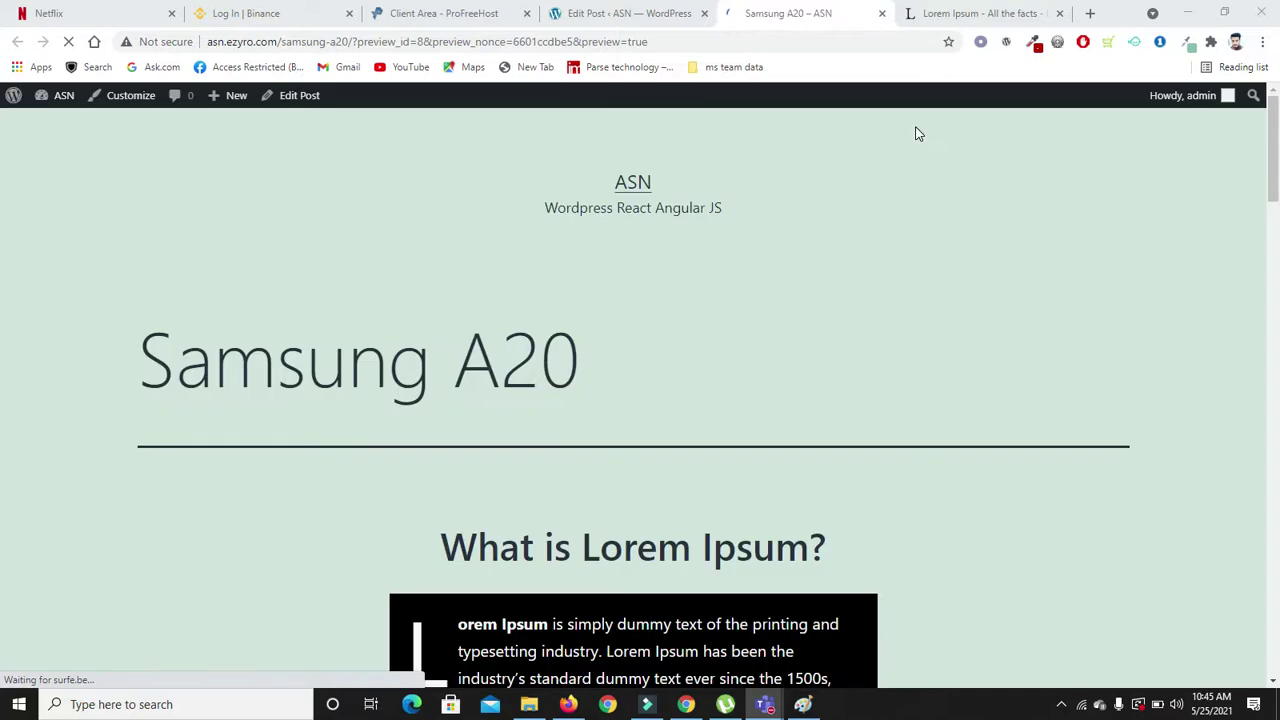
# Scroll through the Samsung A20 preview past the 'What is Lorem Ipsum?' heading
pyautogui.moveTo(149, 351); pyautogui.dragTo(686, 388)
pyautogui.scroll(-2, 3, 163)
pyautogui.scroll(-1, 748, 270)
pyautogui.moveTo(437, 222); pyautogui.dragTo(904, 223)
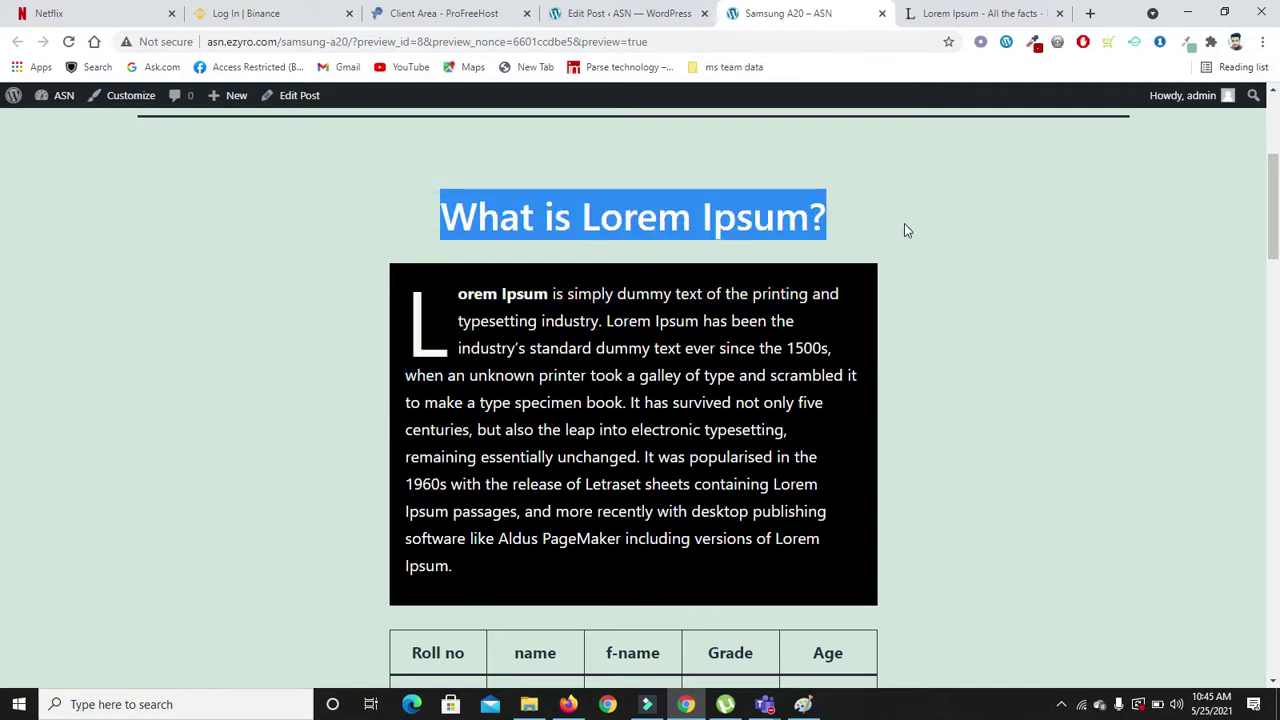
pyautogui.click(904, 222)
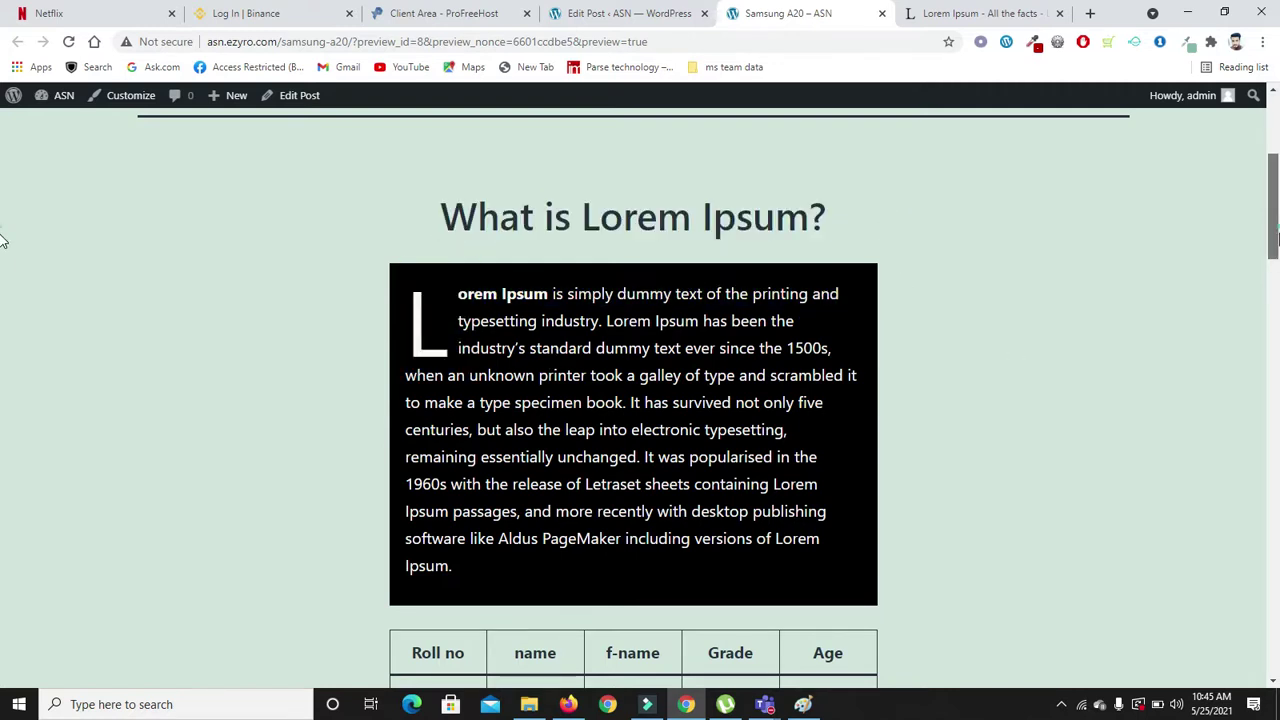
pyautogui.scroll(-2, 3, 260)
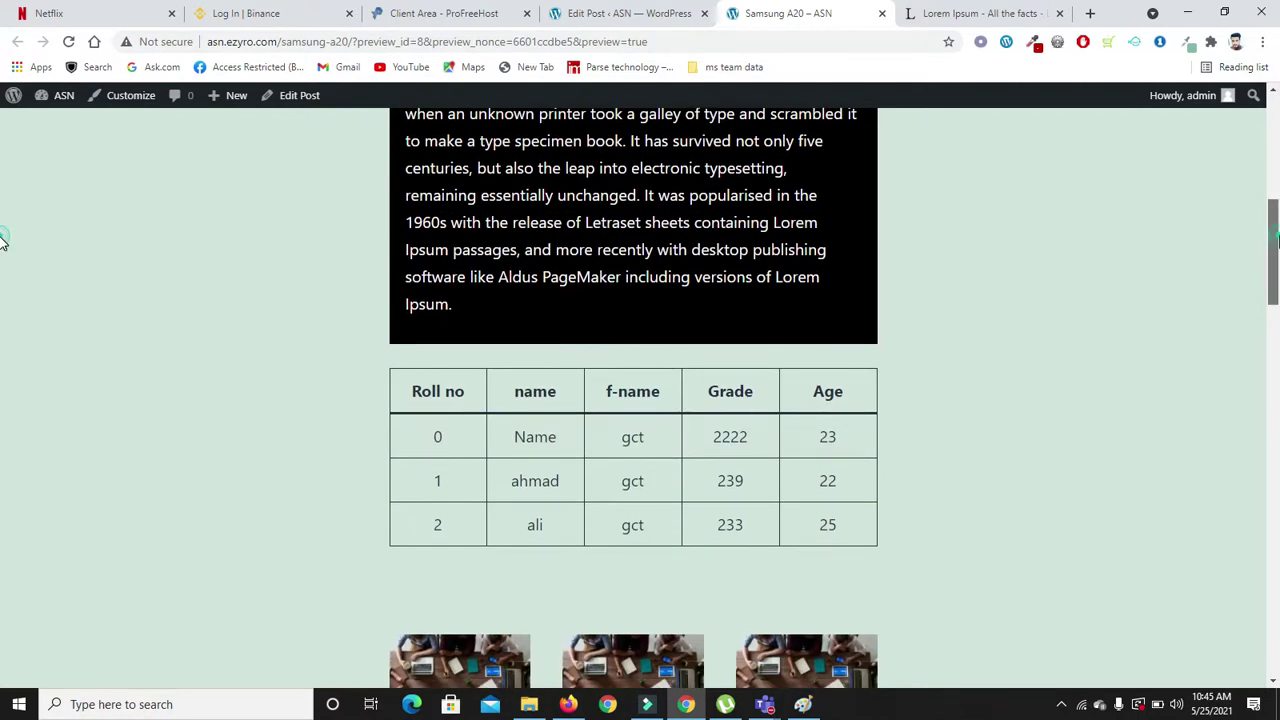
pyautogui.scroll(-3, 3, 234)
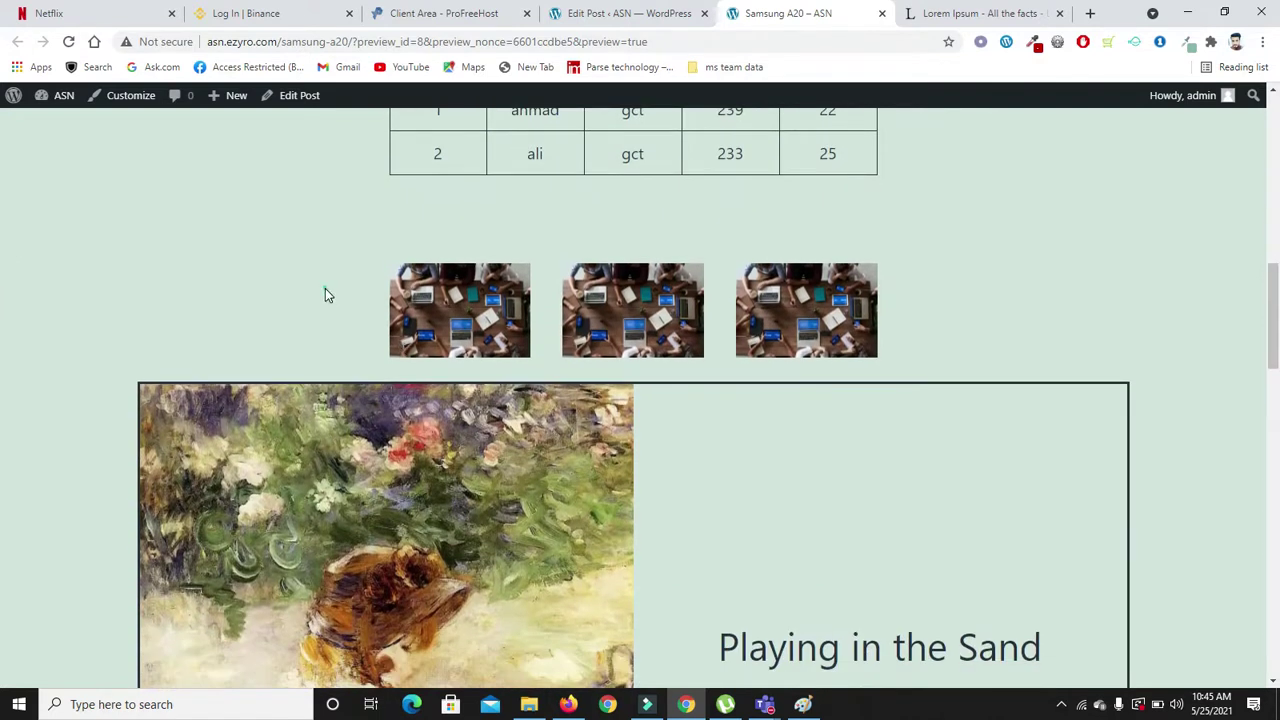
pyautogui.scroll(-3, 5, 306)
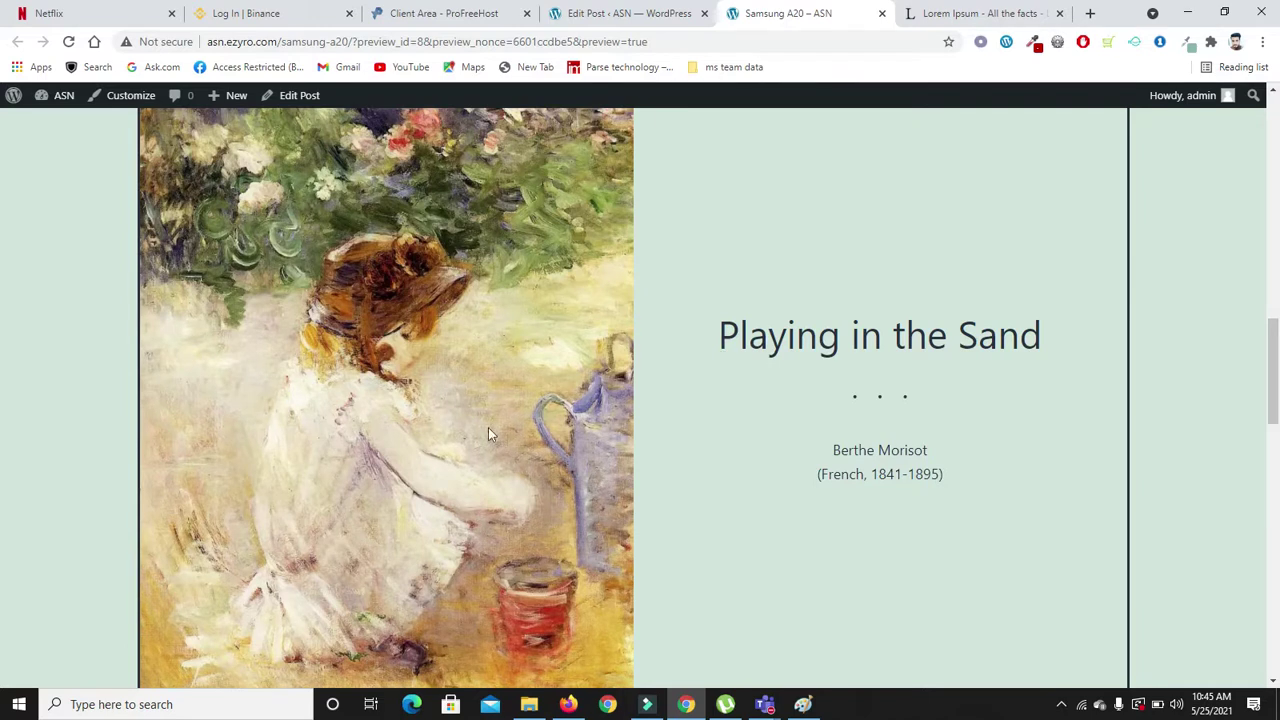
pyautogui.scroll(-1, 3, 425)
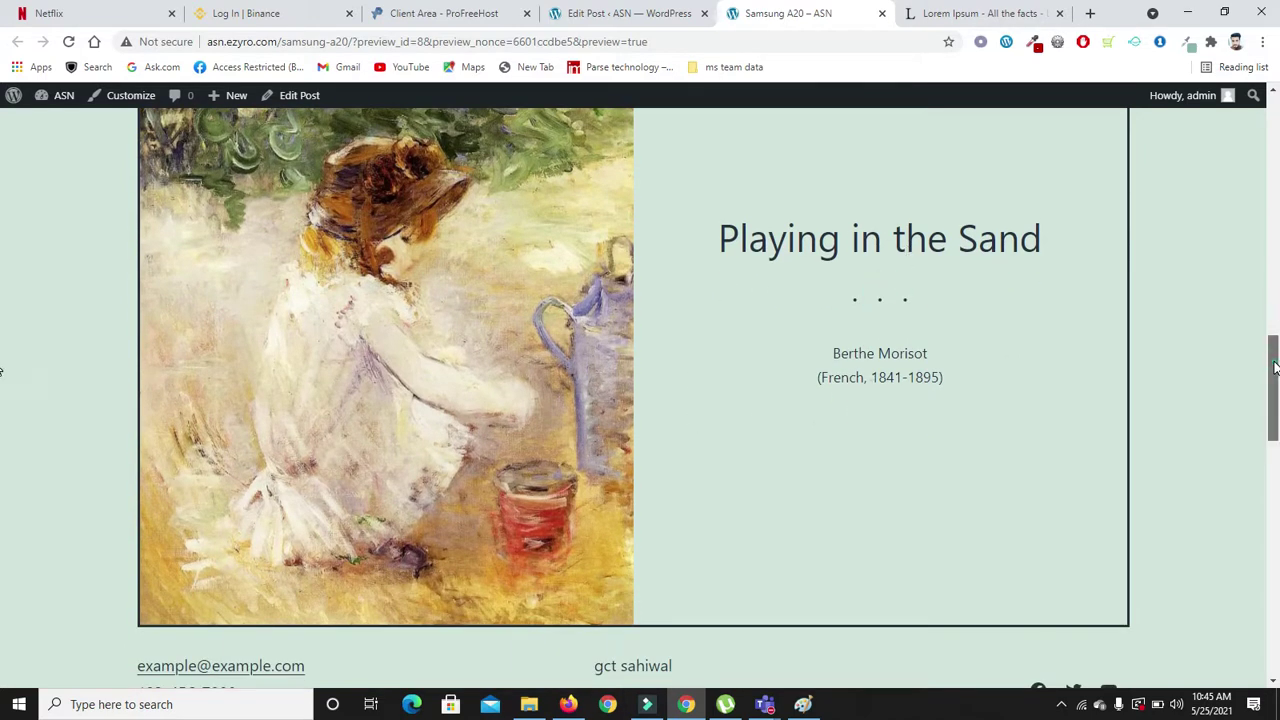
pyautogui.scroll(-3, 3, 425)
pyautogui.scroll(-2, 3, 430)
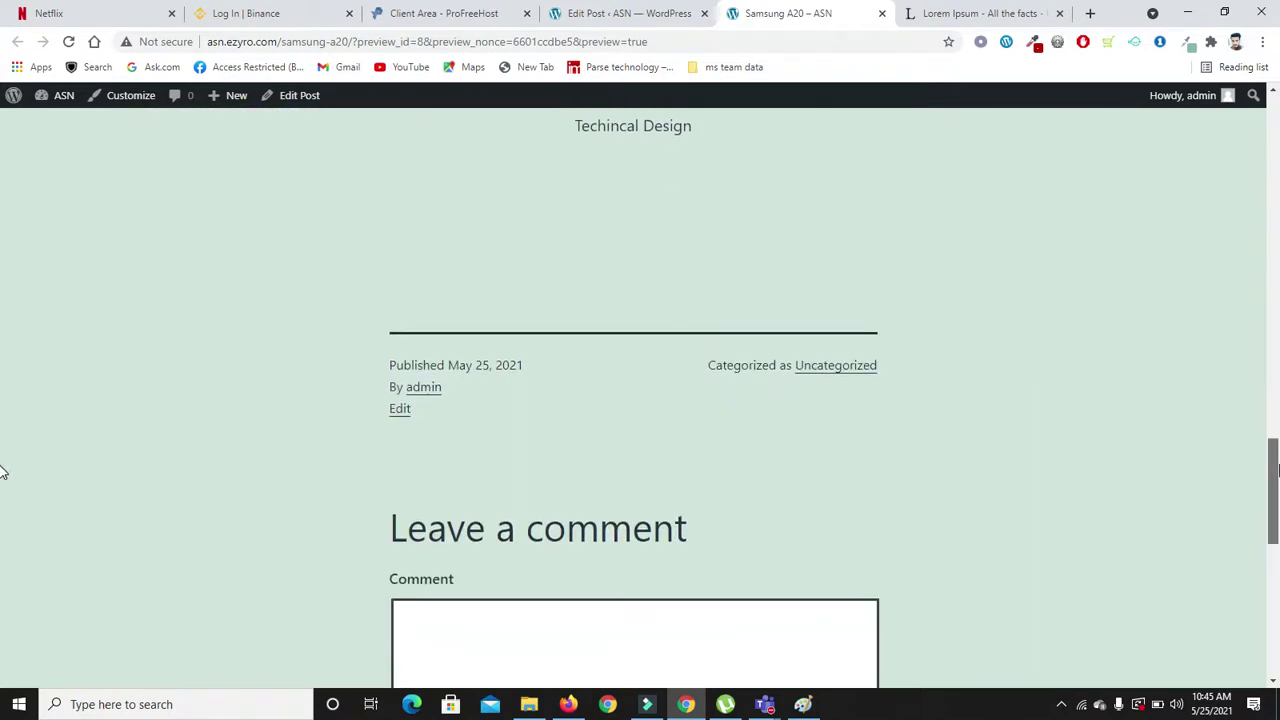
pyautogui.scroll(2, 3, 437)
pyautogui.scroll(1, 3, 437)
pyautogui.click(603, 345)
pyautogui.click(637, 498)
# Scroll down past the Published and author lines to the Leave a comment form's Comment box
pyautogui.scroll(-6, 2, 486)
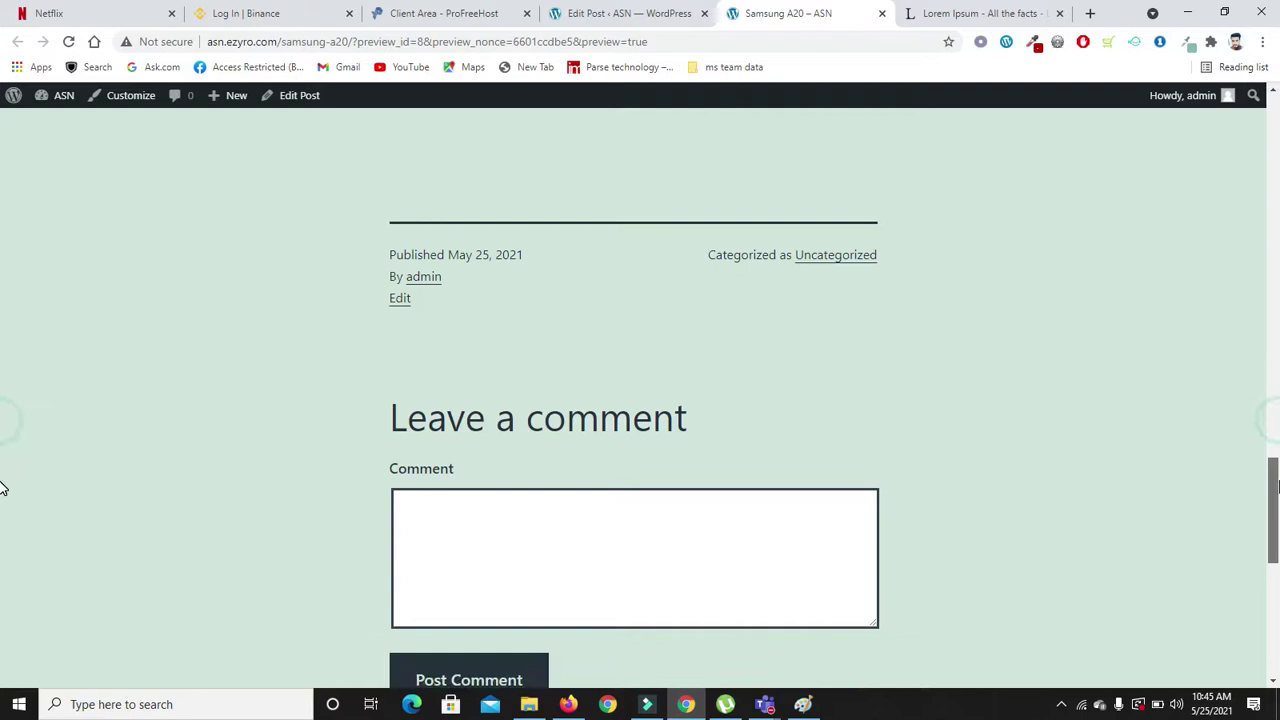
pyautogui.scroll(-4, 3, 537)
pyautogui.scroll(8, 1, 406)
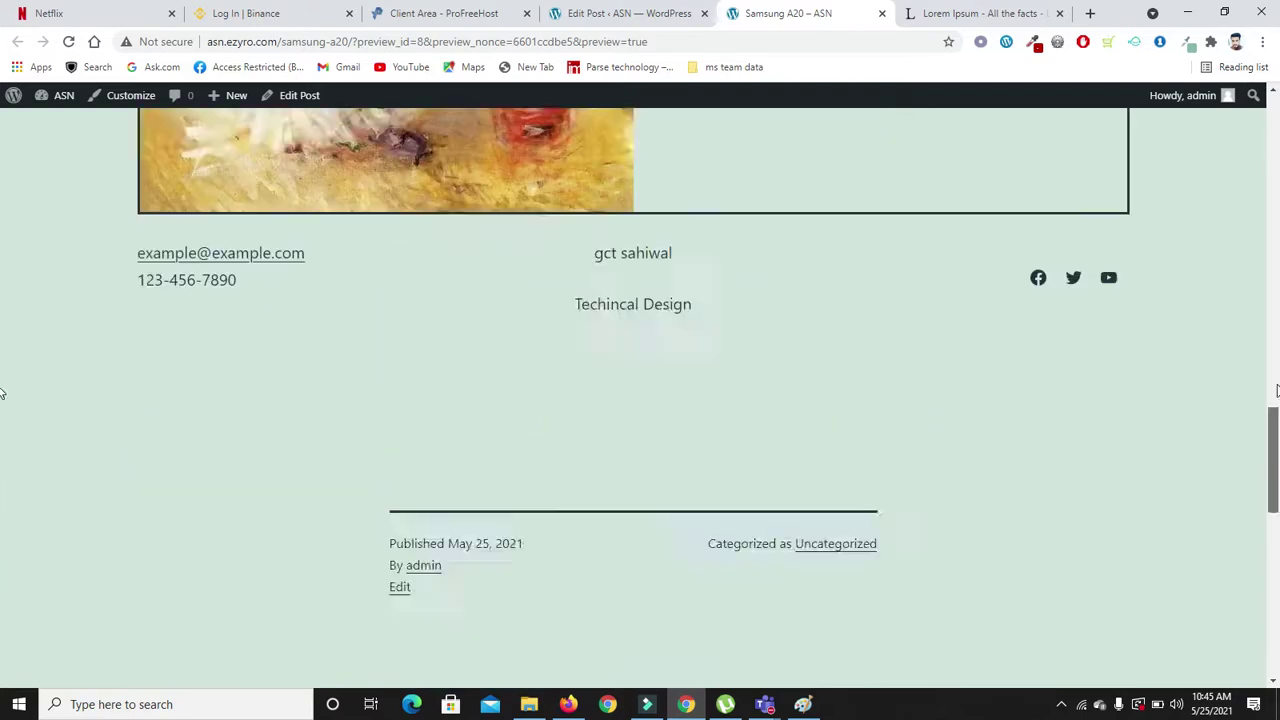
pyautogui.scroll(-3, 2, 400)
pyautogui.scroll(1, 2, 430)
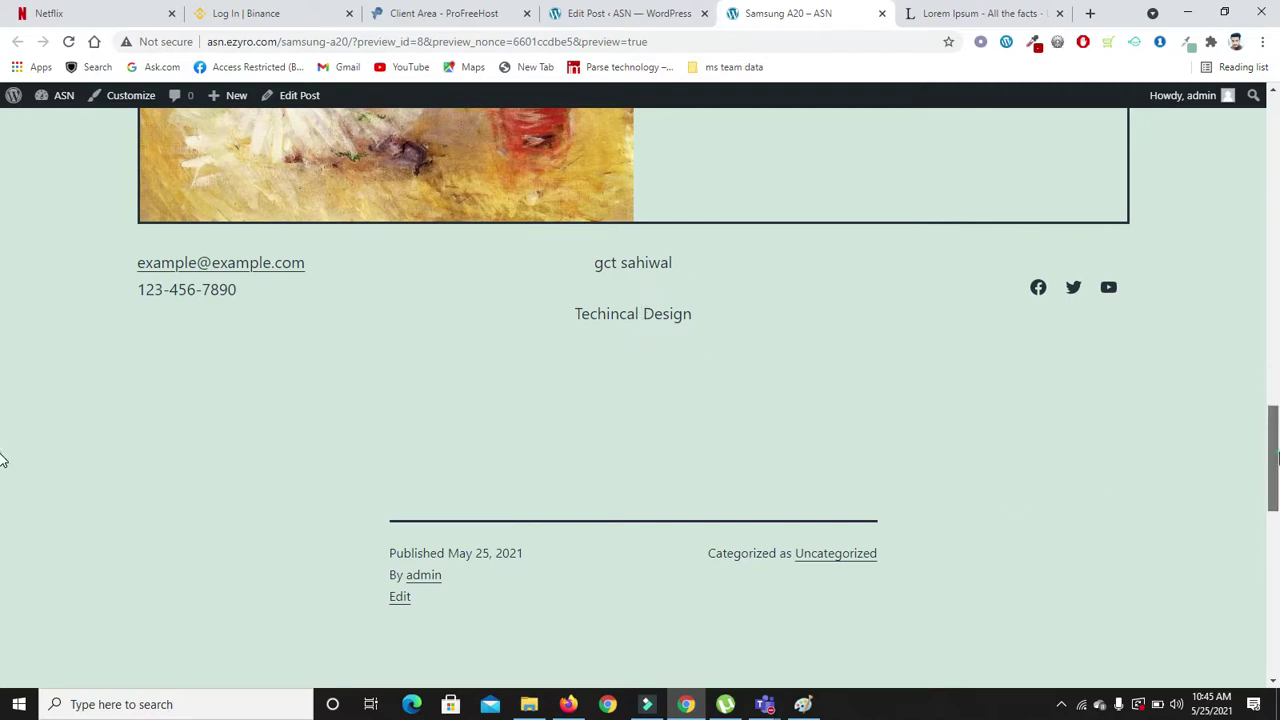
pyautogui.scroll(-2, 2, 457)
pyautogui.moveTo(412, 392); pyautogui.dragTo(389, 343)
pyautogui.moveTo(704, 357); pyautogui.dragTo(880, 363)
pyautogui.click(889, 354)
pyautogui.scroll(-1, 2, 478)
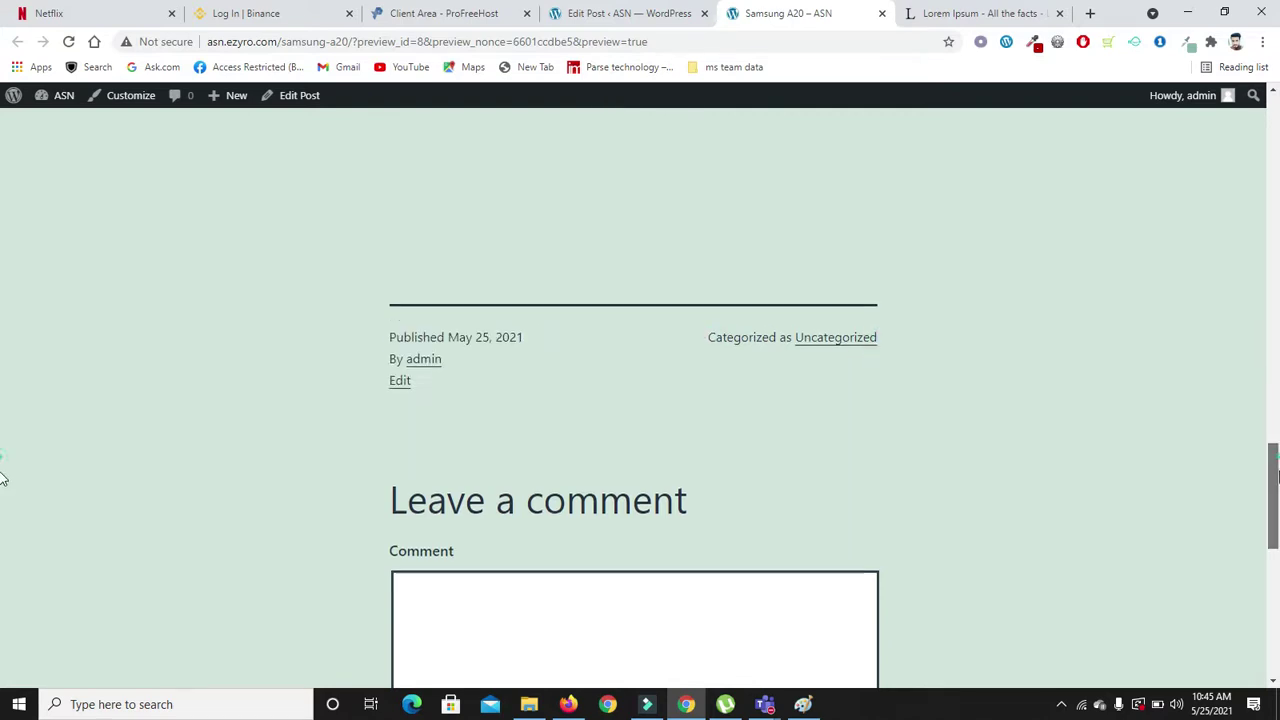
pyautogui.scroll(-4, 2, 478)
pyautogui.scroll(5, 2, 526)
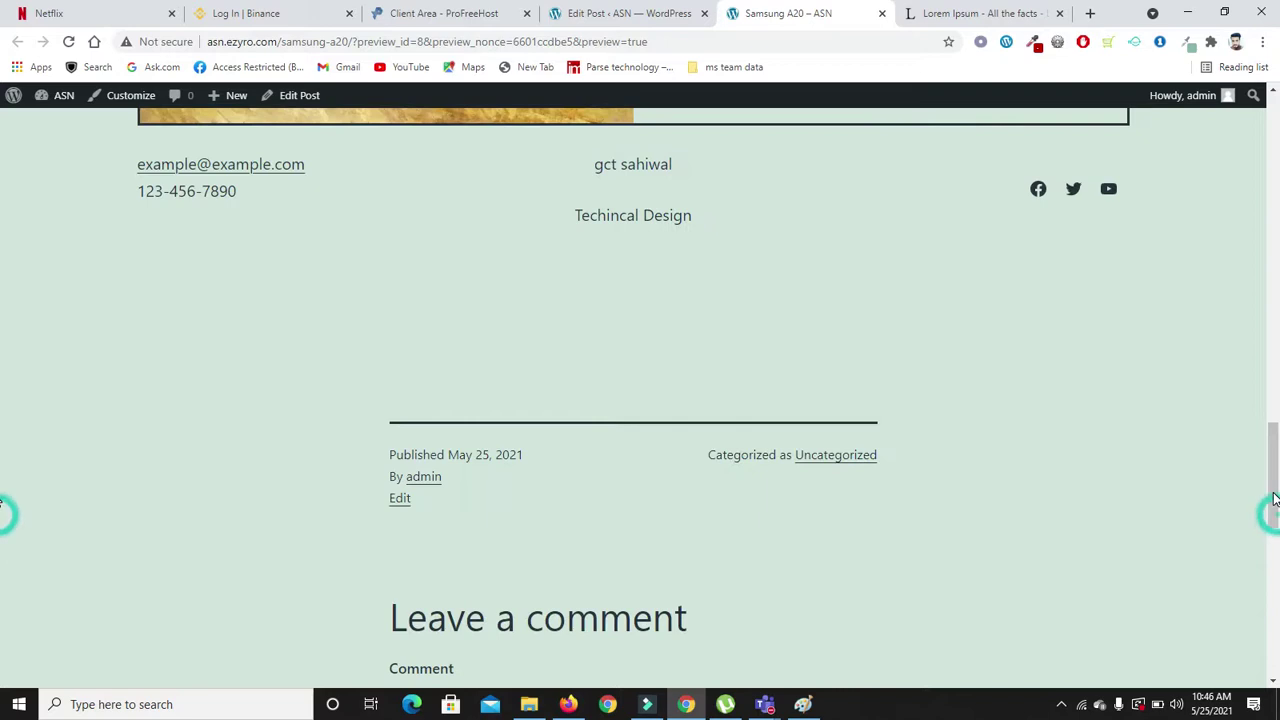
pyautogui.scroll(-5, 2, 540)
pyautogui.scroll(1, 3, 553)
pyautogui.click(546, 354)
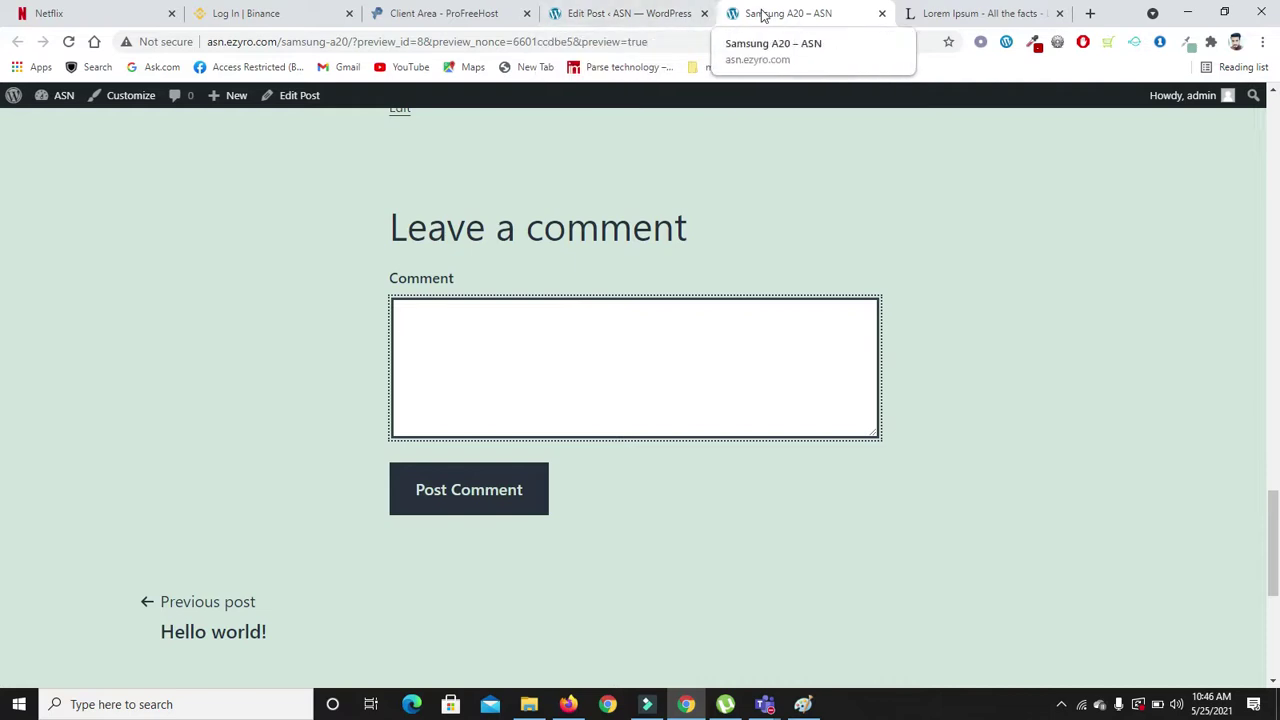
# In the editor, give the second Social Icons block the Logos Only style after trying other styles
pyautogui.click(630, 13)
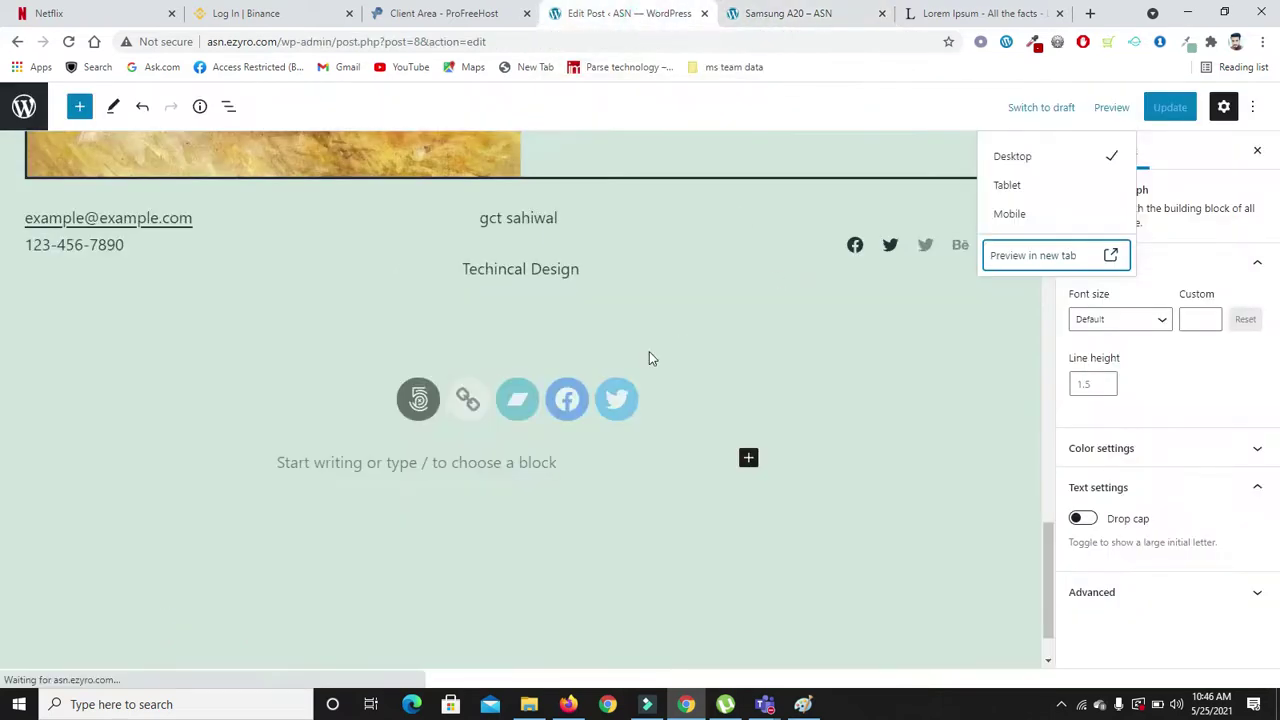
pyautogui.click(640, 384)
pyautogui.click(714, 405)
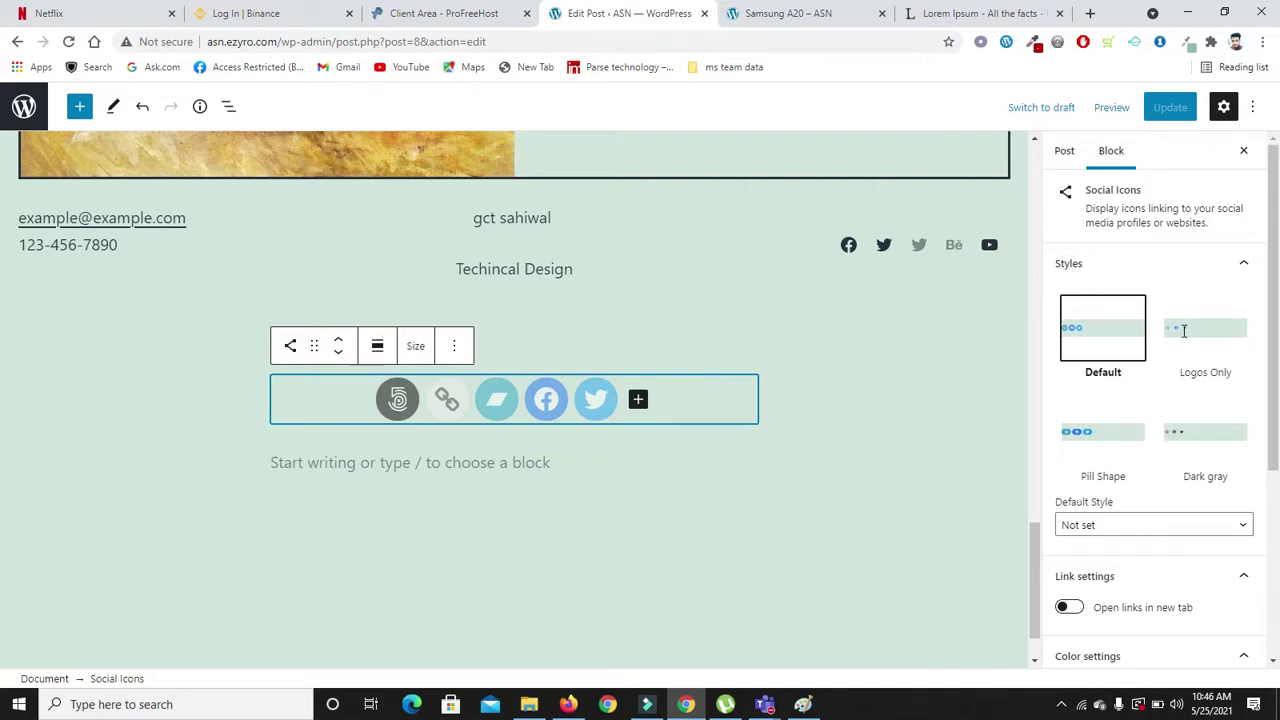
pyautogui.click(1192, 329)
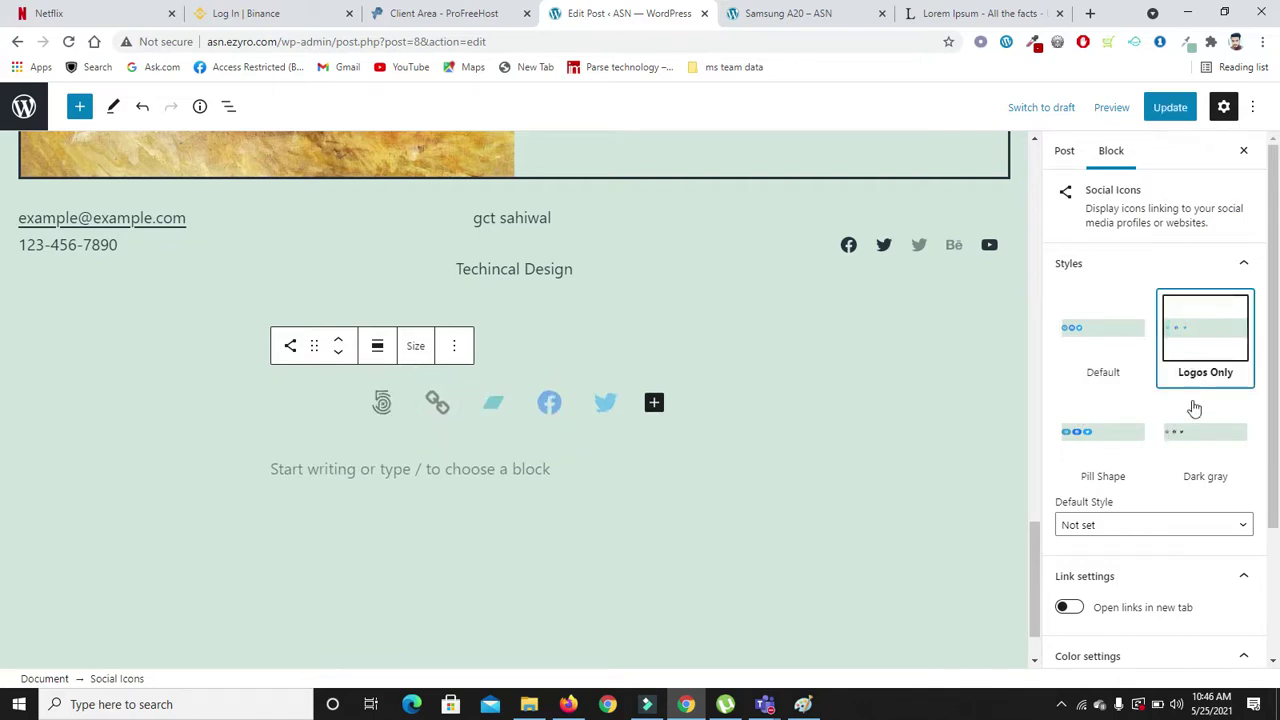
pyautogui.click(1196, 432)
pyautogui.click(1108, 431)
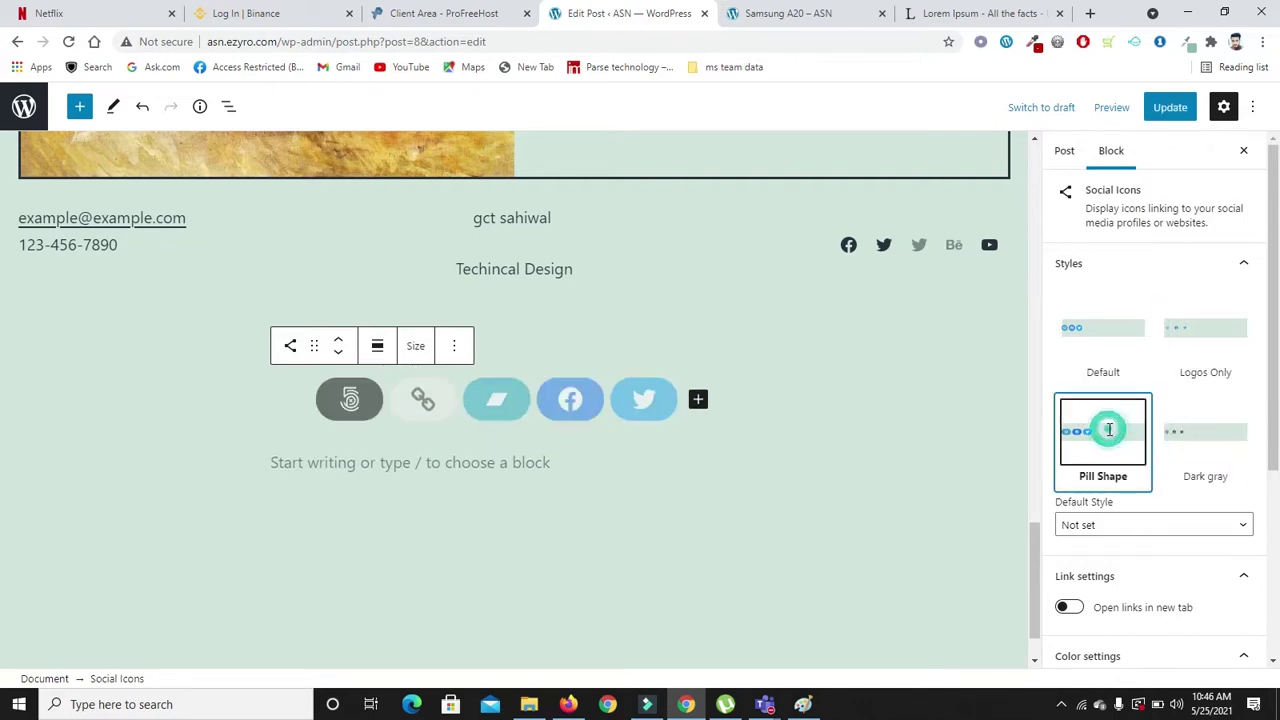
pyautogui.click(1100, 323)
pyautogui.click(1200, 322)
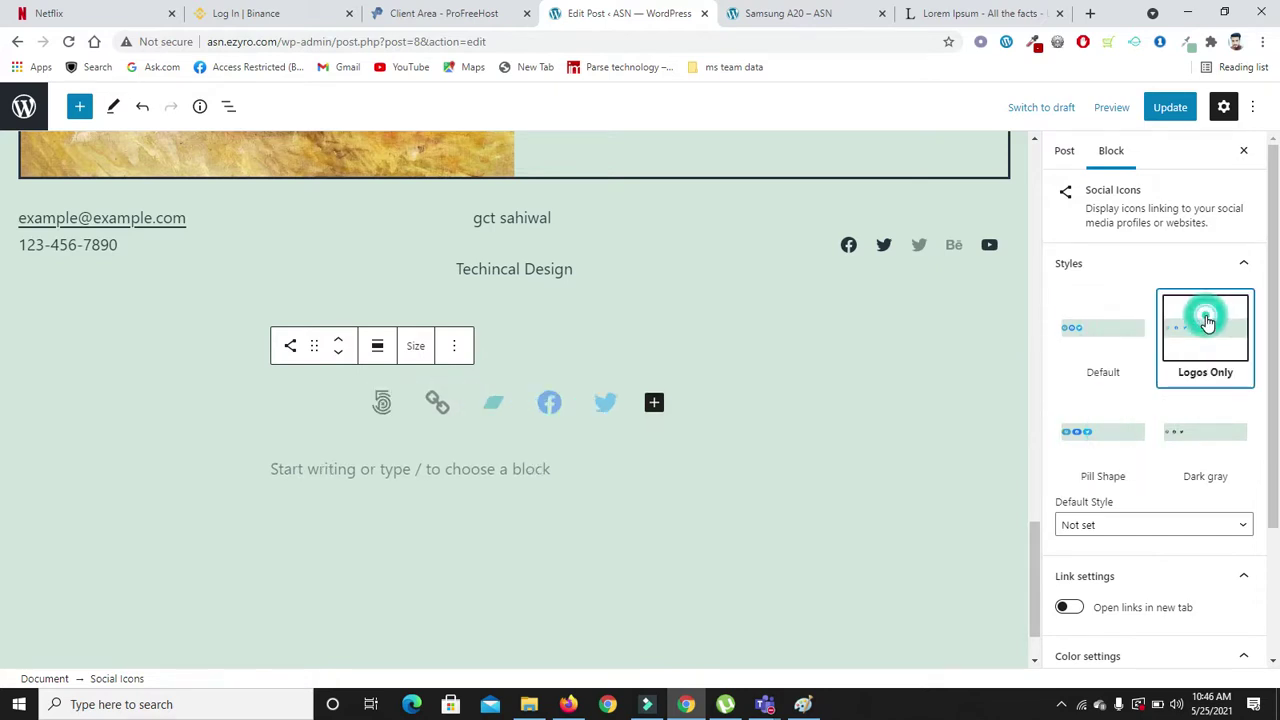
# Turn on 'Open links in new tab' for the social icons block
pyautogui.scroll(-2, 1278, 358)
pyautogui.click(1069, 443)
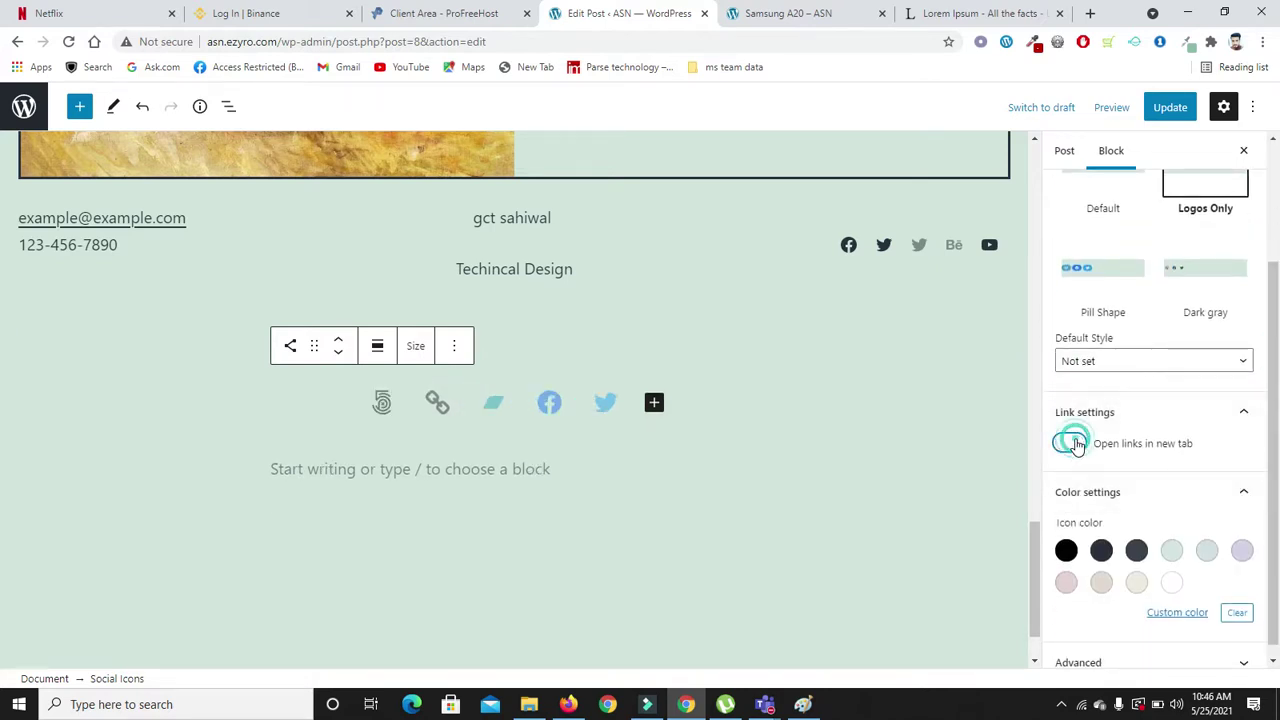
pyautogui.click(686, 398)
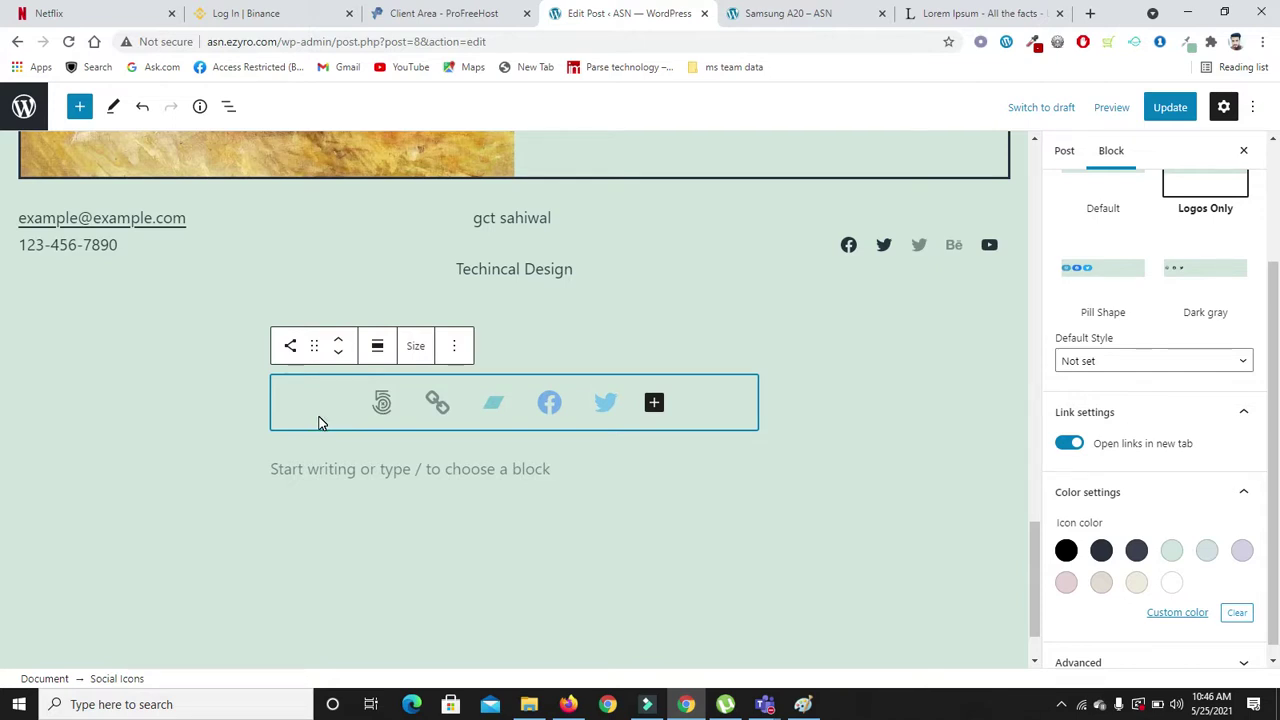
# Enter placeholder link addresses 'ww' for the 500px icon and 'eeee' for the Link icon
pyautogui.click(401, 410)
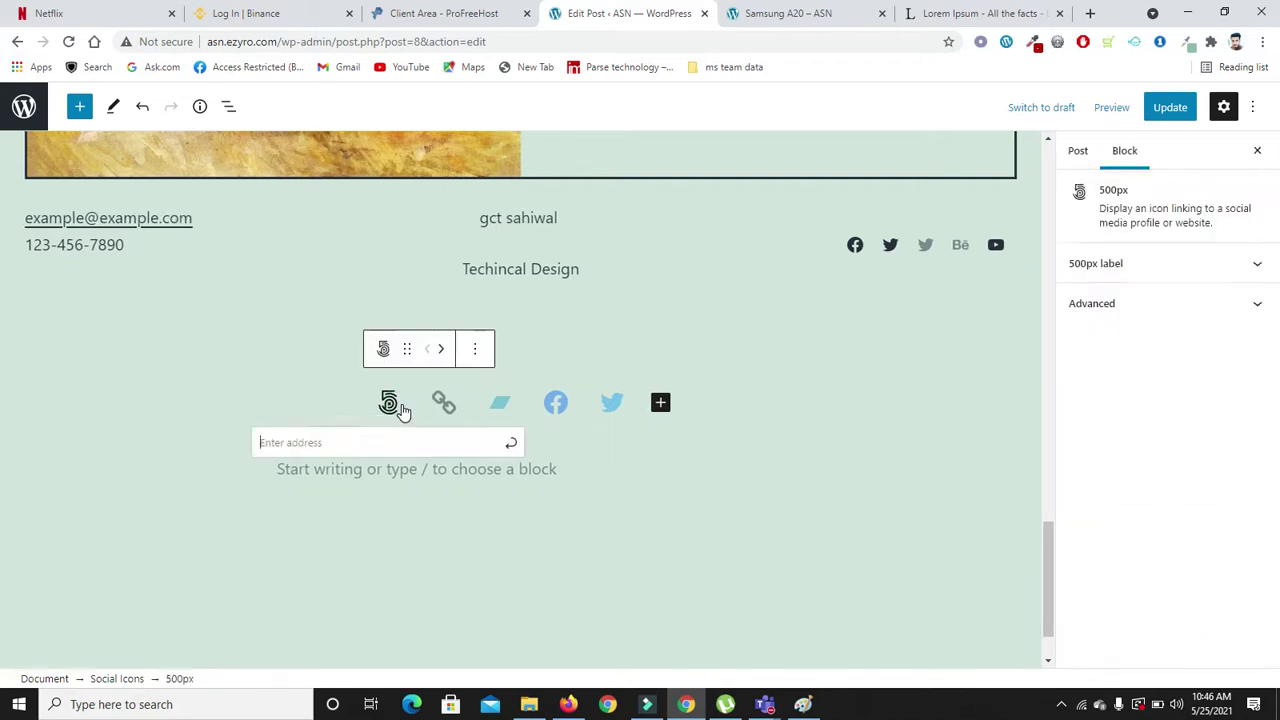
pyautogui.click(205, 353)
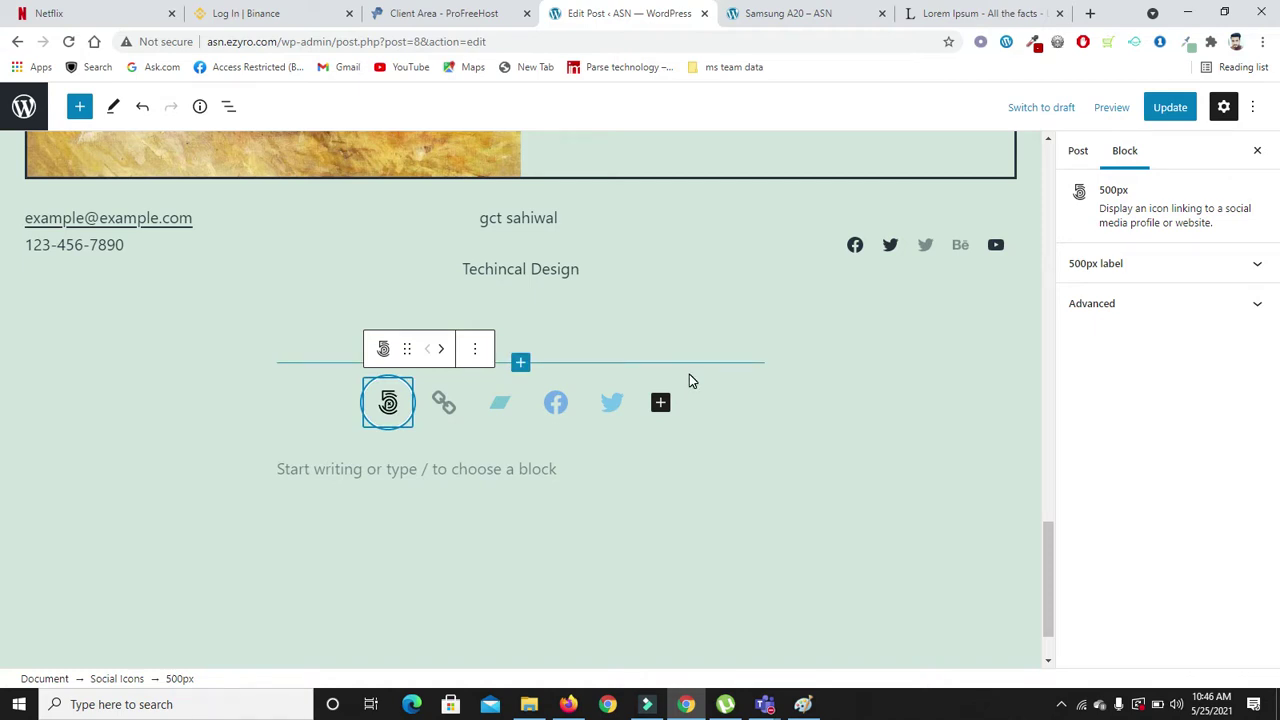
pyautogui.click(390, 405)
pyautogui.write('wwwww')
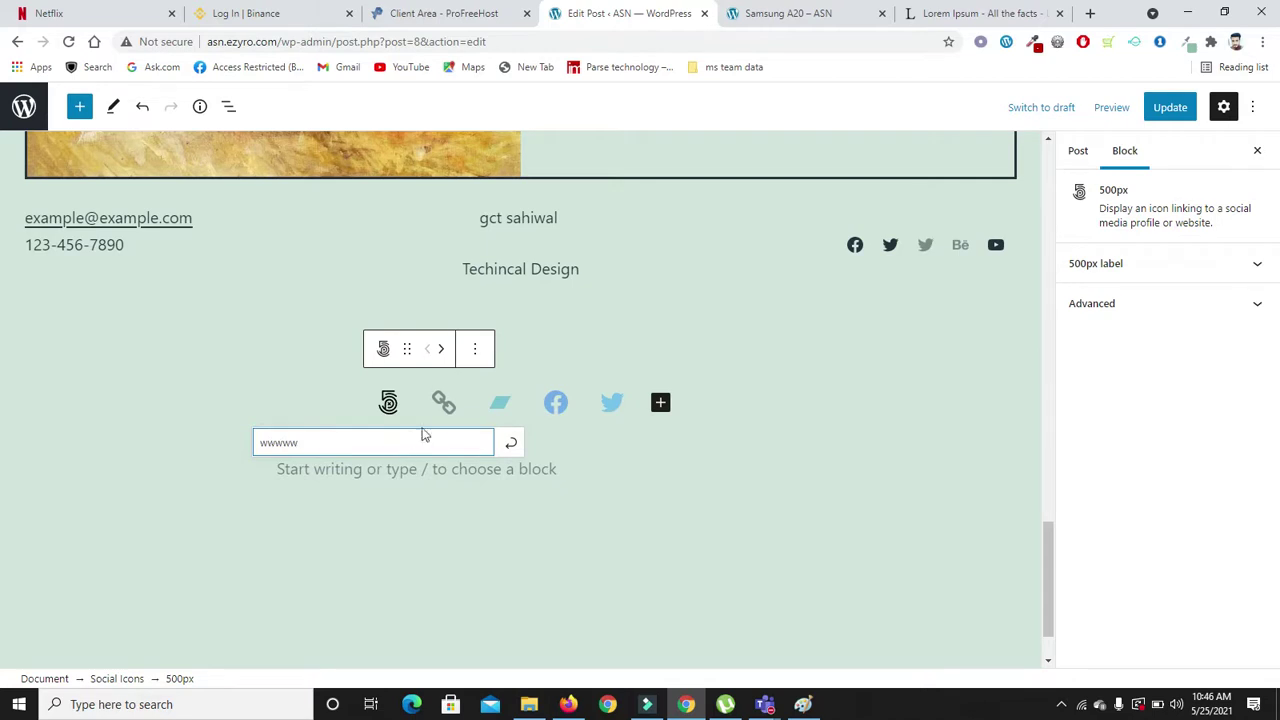
pyautogui.click(443, 403)
pyautogui.write('eeee')
# Give the Bandcamp, Facebook and Twitter icons placeholder addresses, then update the post
pyautogui.click(503, 403)
pyautogui.click(486, 437)
pyautogui.write('wwwww')
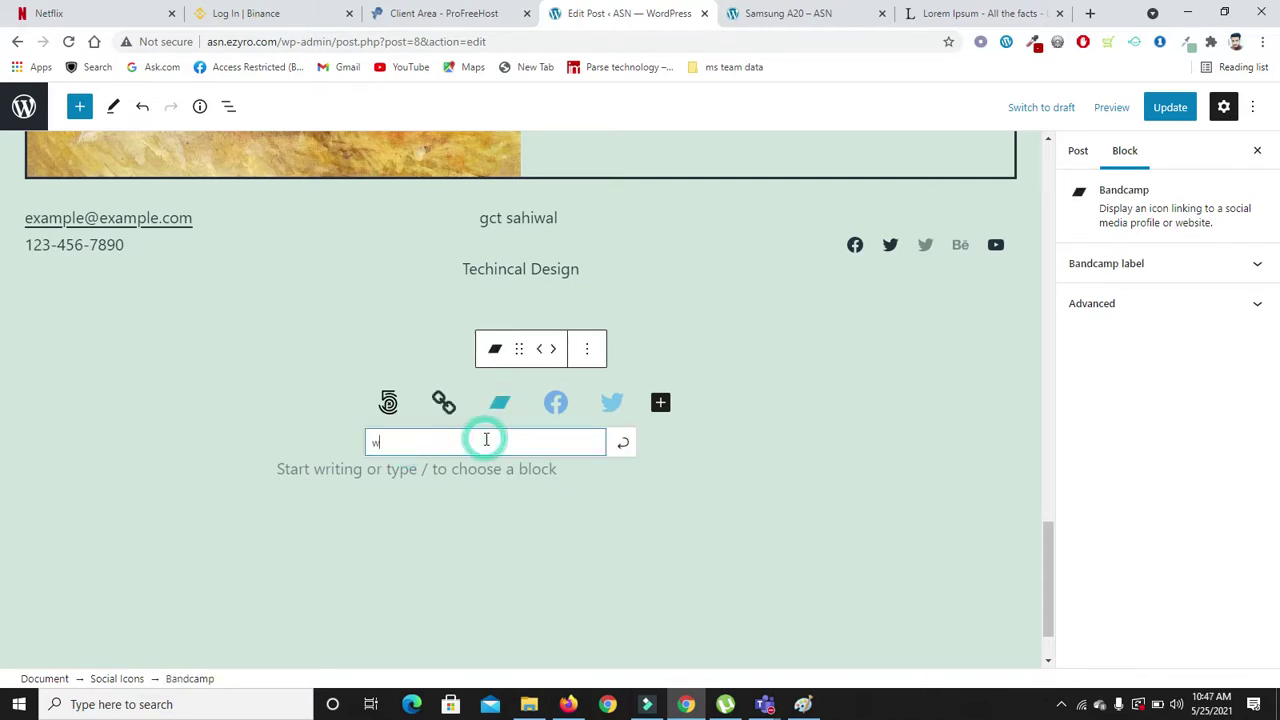
pyautogui.click(556, 402)
pyautogui.click(557, 443)
pyautogui.write('wwww')
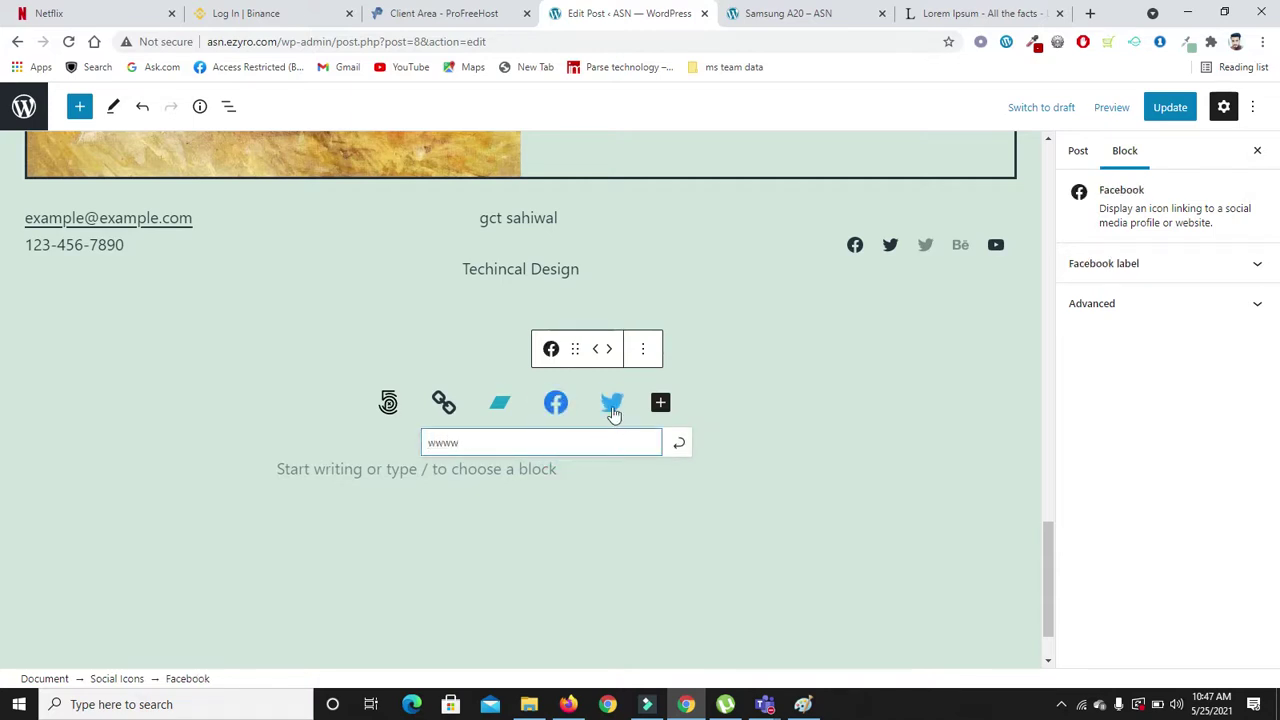
pyautogui.click(611, 402)
pyautogui.click(610, 432)
pyautogui.write('wwwww')
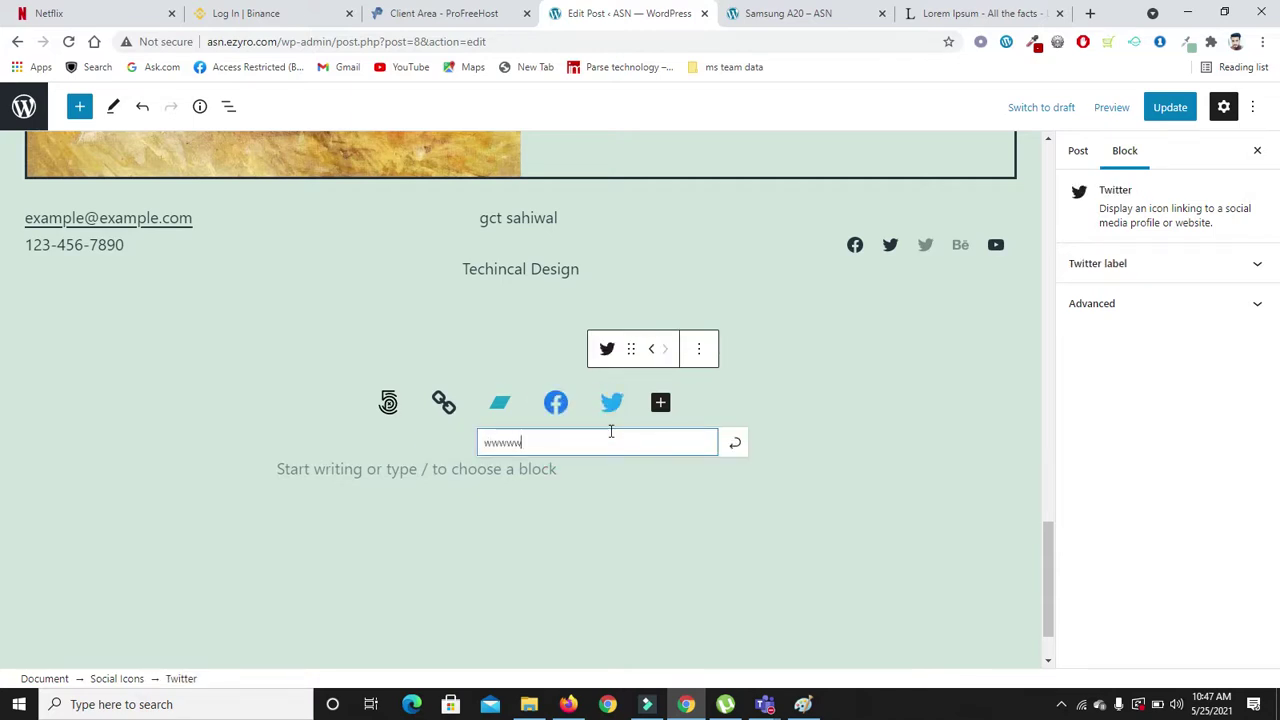
pyautogui.click(800, 413)
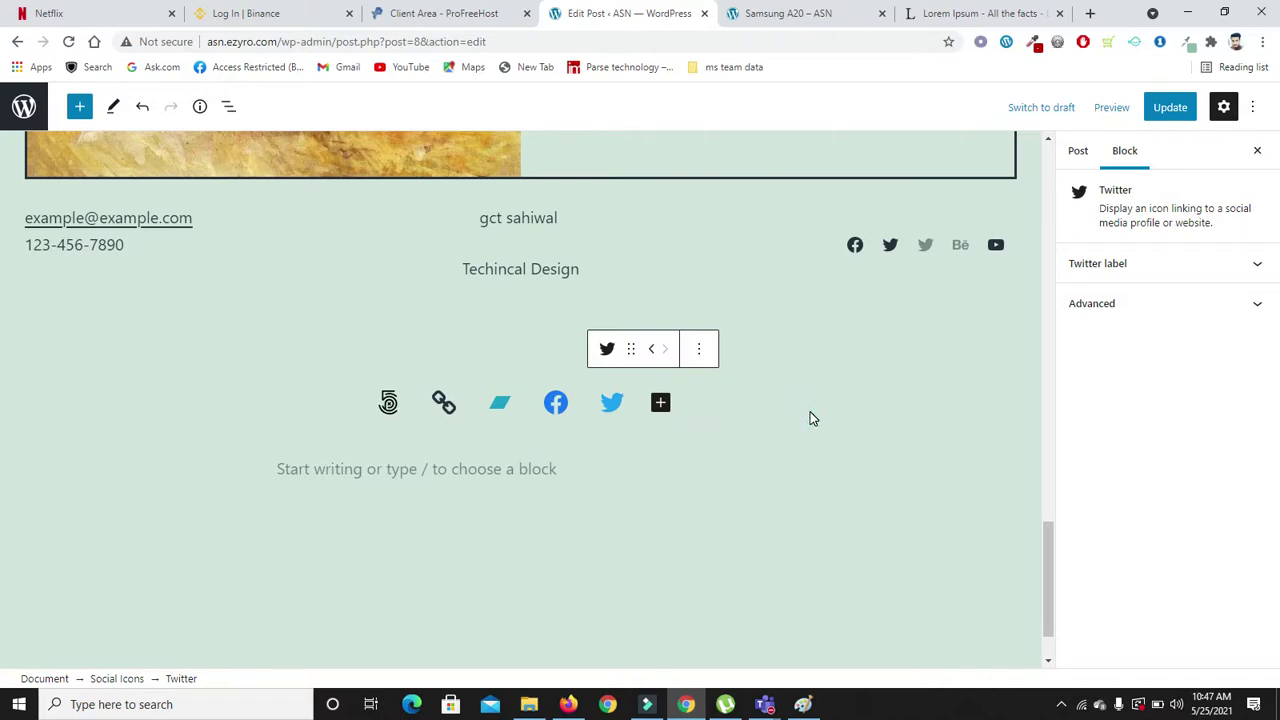
pyautogui.click(1160, 107)
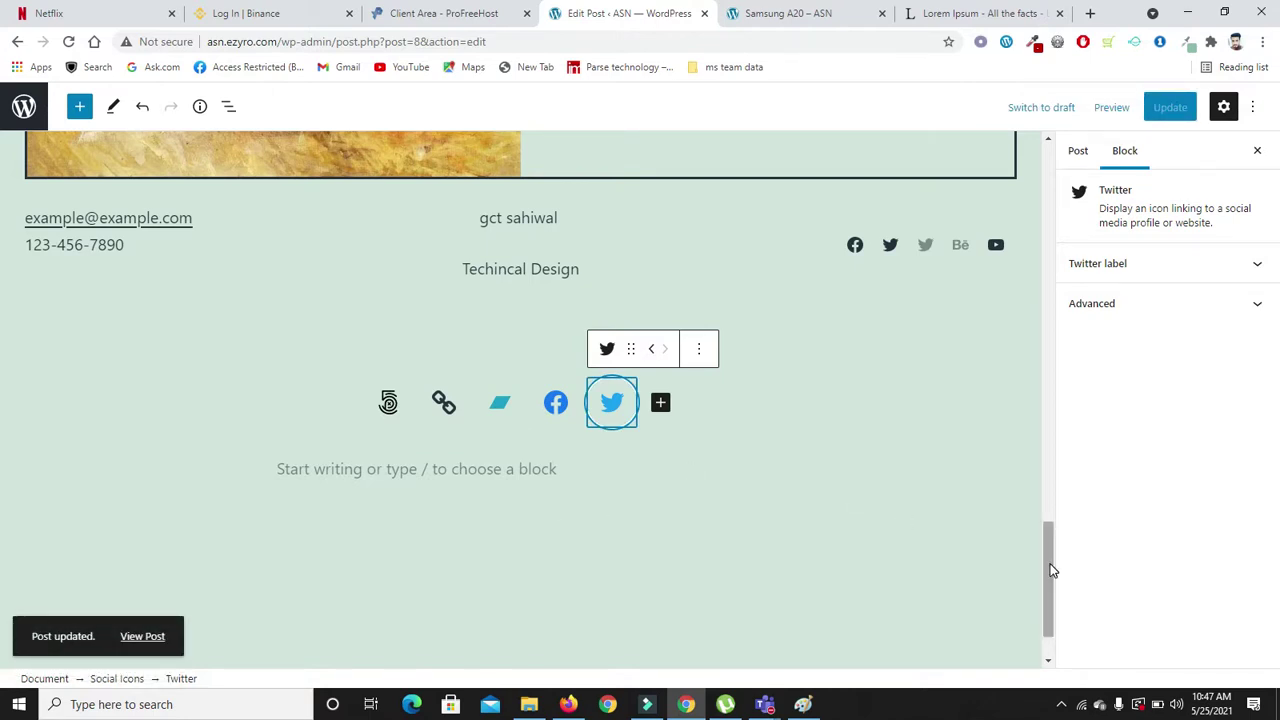
pyautogui.moveTo(1049, 566); pyautogui.dragTo(1049, 582)
pyautogui.click(540, 398)
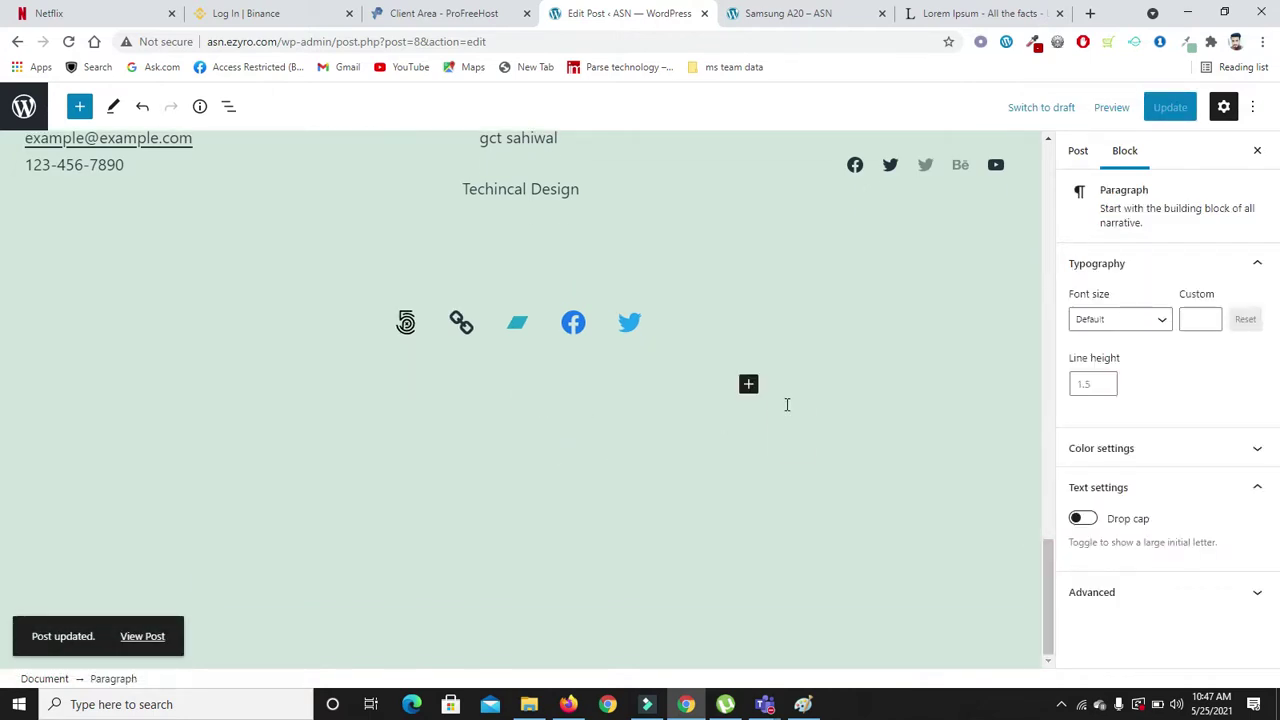
pyautogui.click(754, 395)
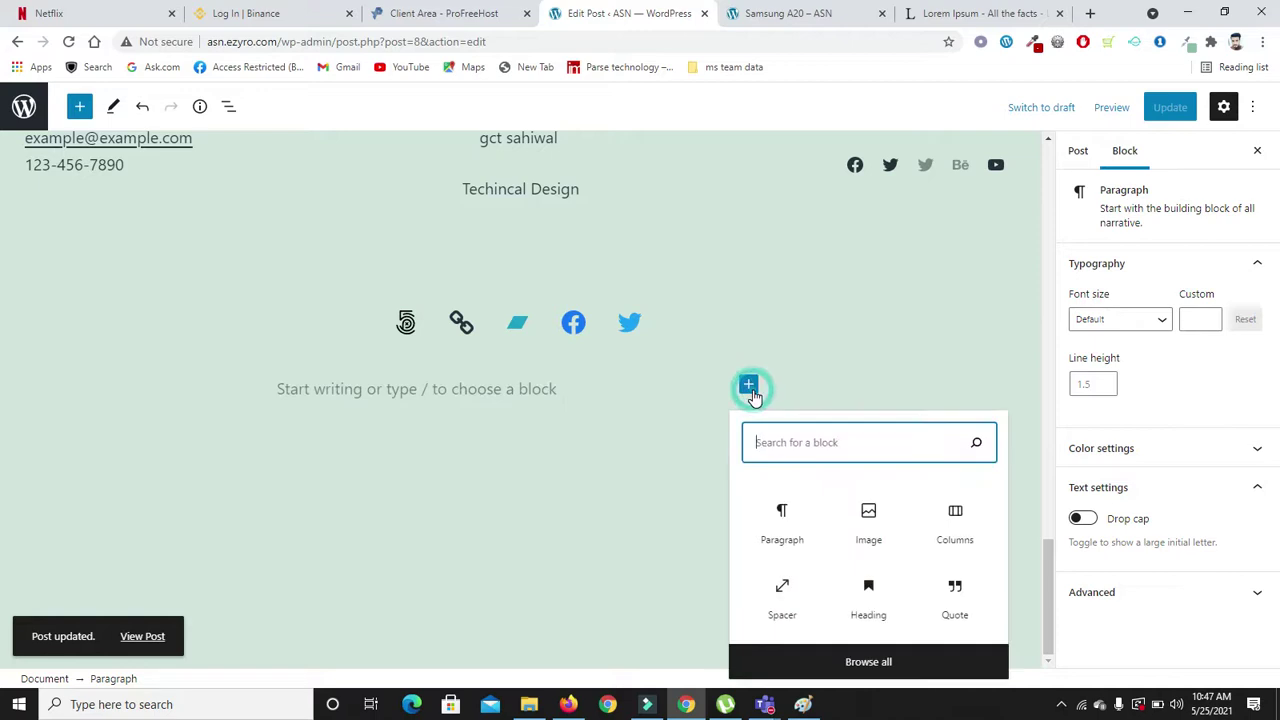
pyautogui.click(868, 662)
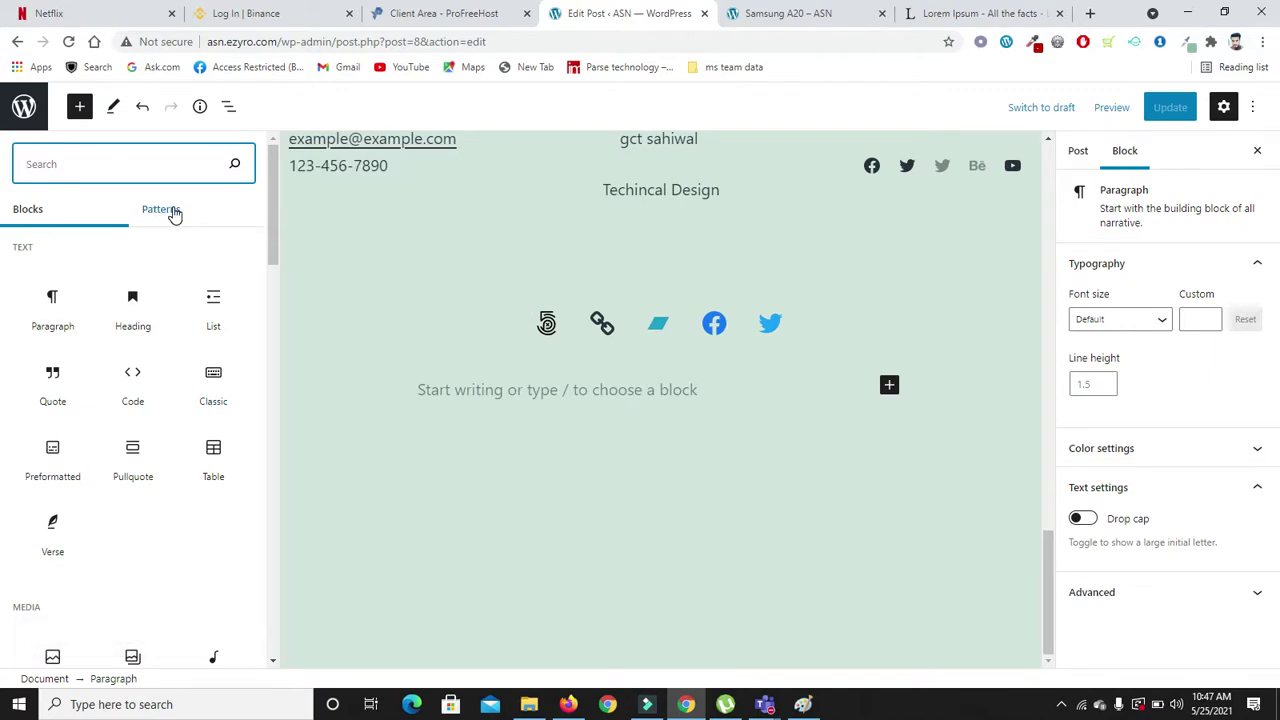
pyautogui.moveTo(272, 208); pyautogui.dragTo(323, 57)
pyautogui.click(1044, 425)
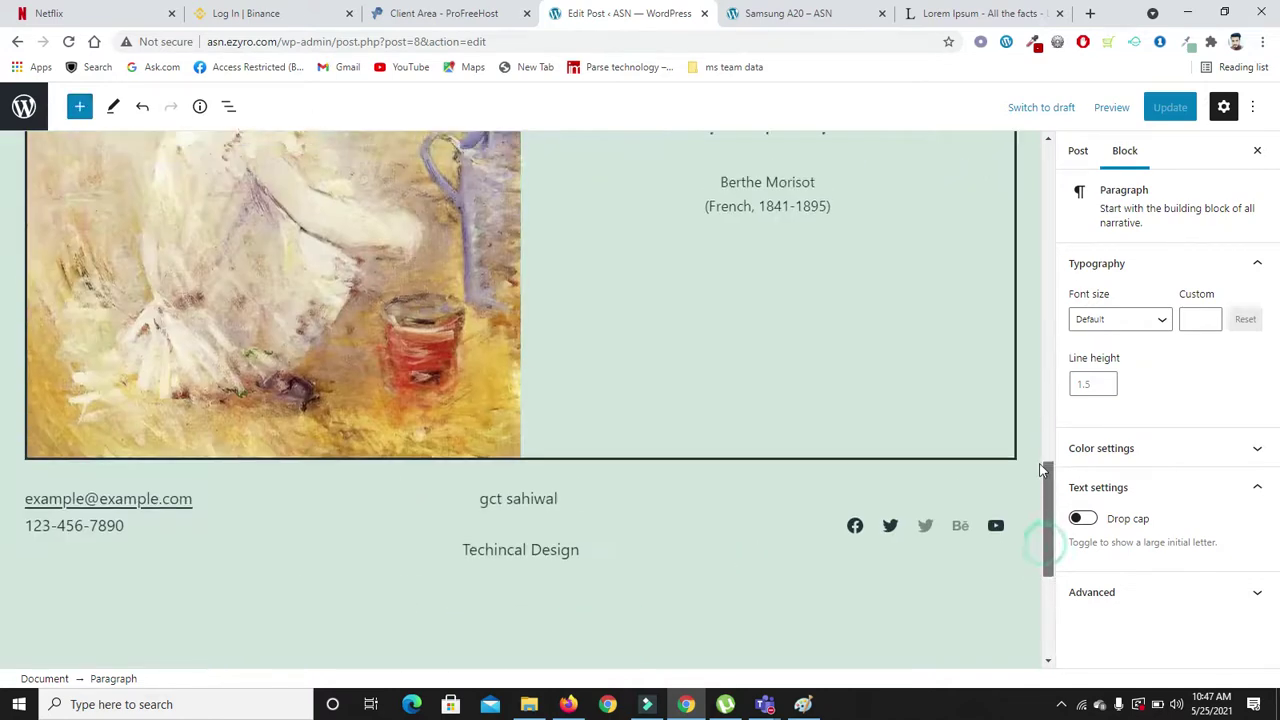
pyautogui.moveTo(1038, 413)
pyautogui.mouseDown()
pyautogui.moveTo(1040, 366)
pyautogui.moveTo(1038, 405)
pyautogui.mouseUp()
pyautogui.click(357, 400)
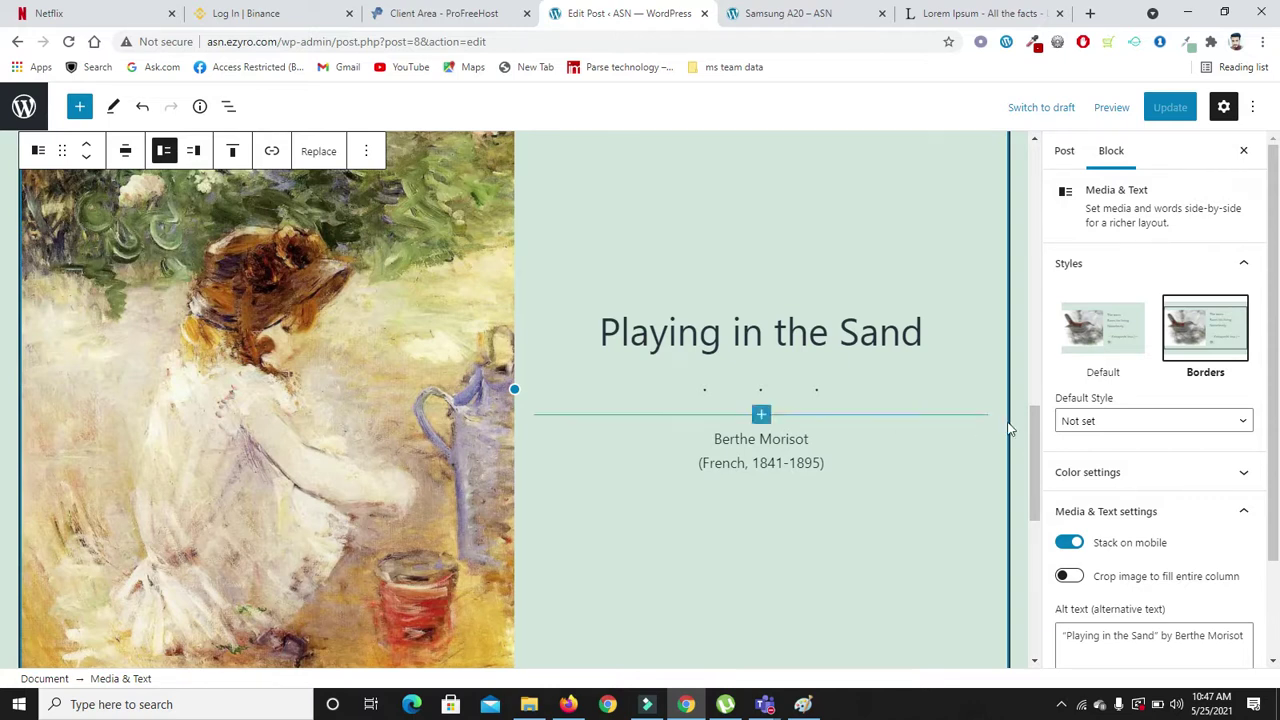
pyautogui.moveTo(1028, 429); pyautogui.dragTo(1034, 600)
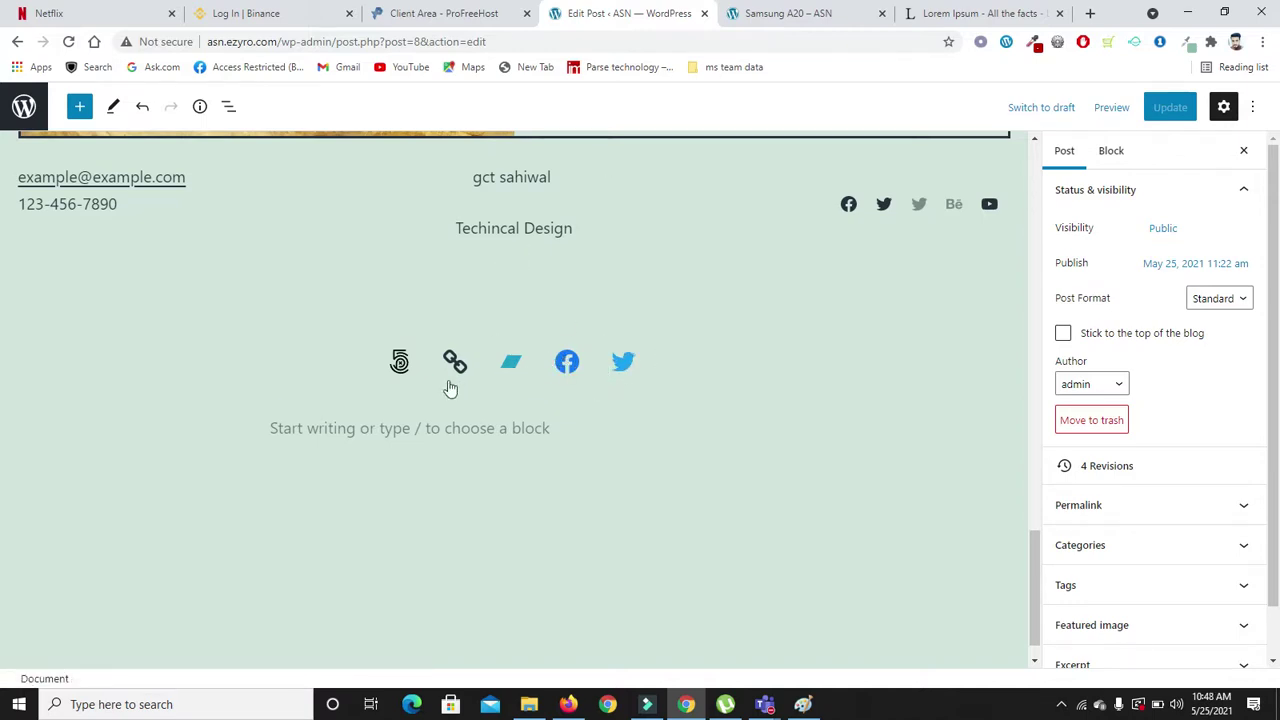
# Add an Instagram icon after Twitter by searching 'ins' in the block's appender
pyautogui.click(658, 365)
pyautogui.click(655, 364)
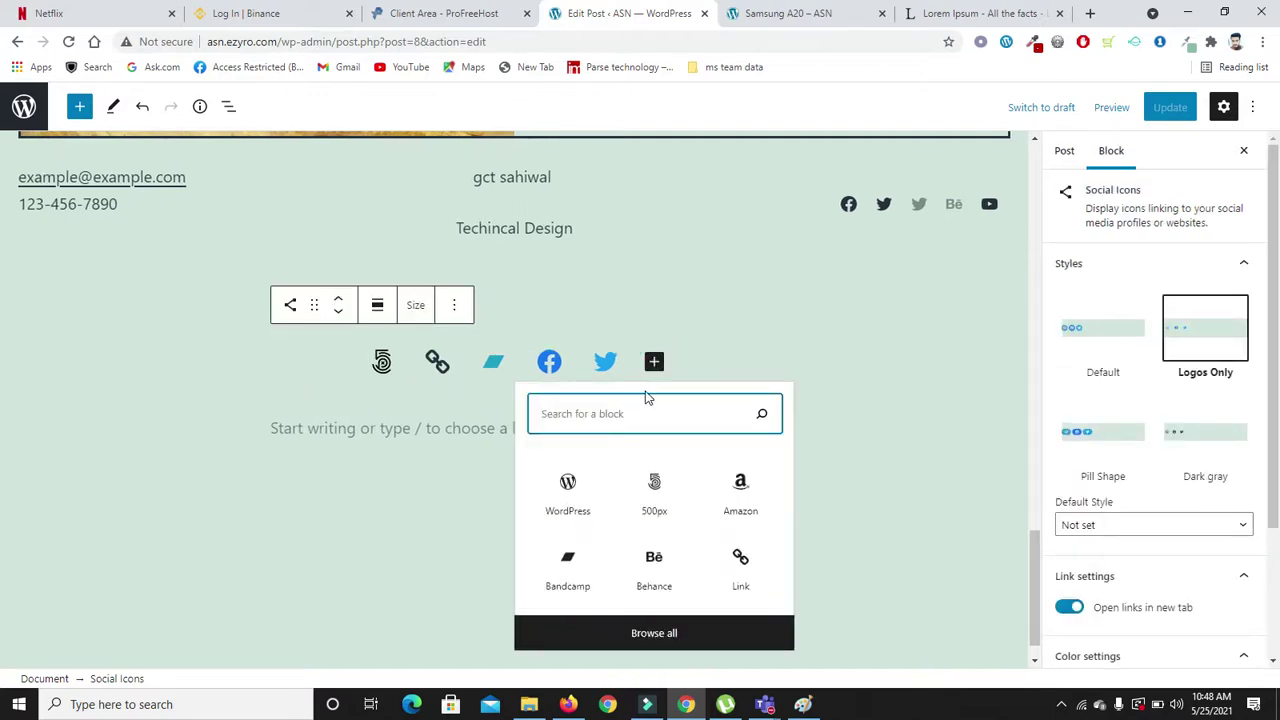
pyautogui.write('ins')
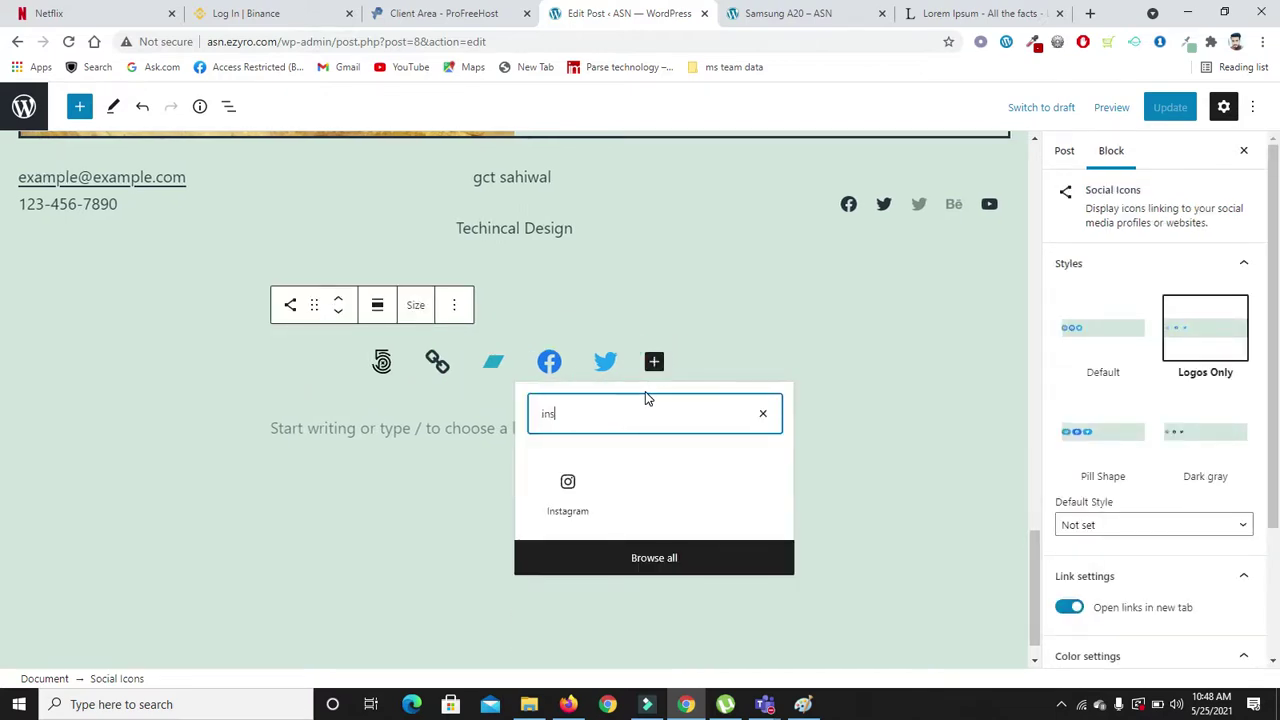
pyautogui.click(570, 480)
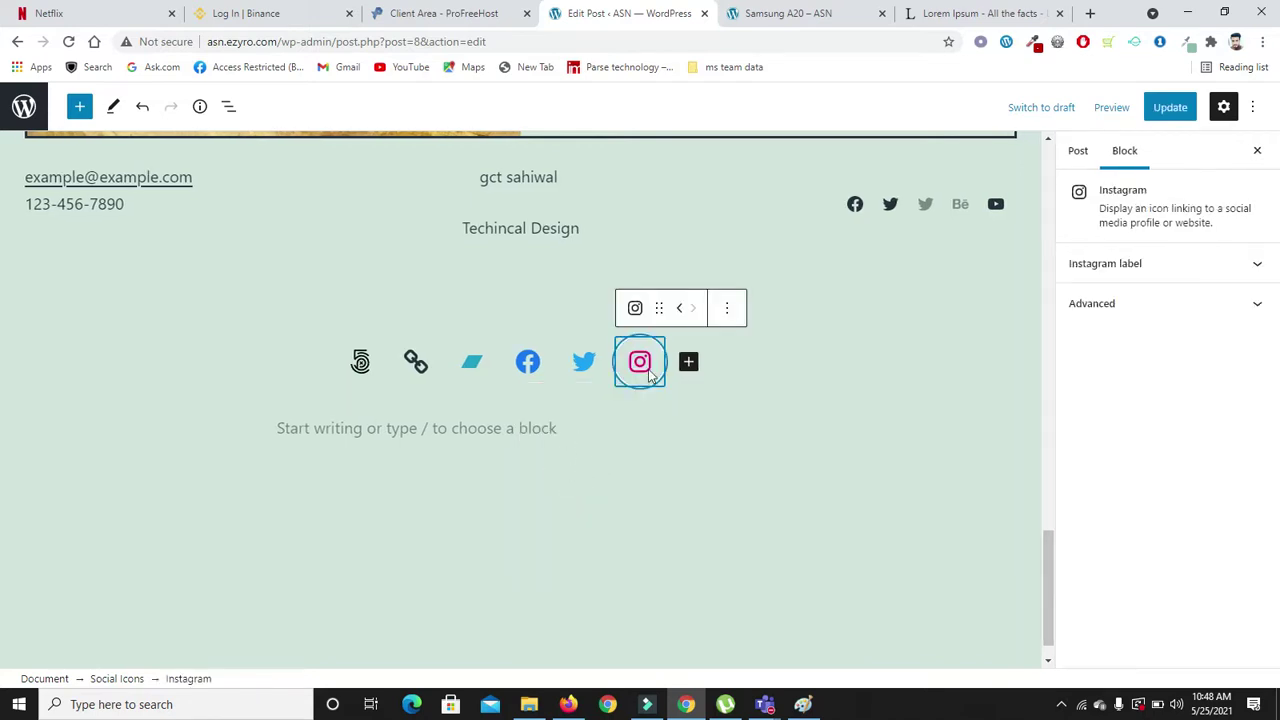
pyautogui.moveTo(654, 310)
pyautogui.moveTo(652, 314); pyautogui.dragTo(645, 325)
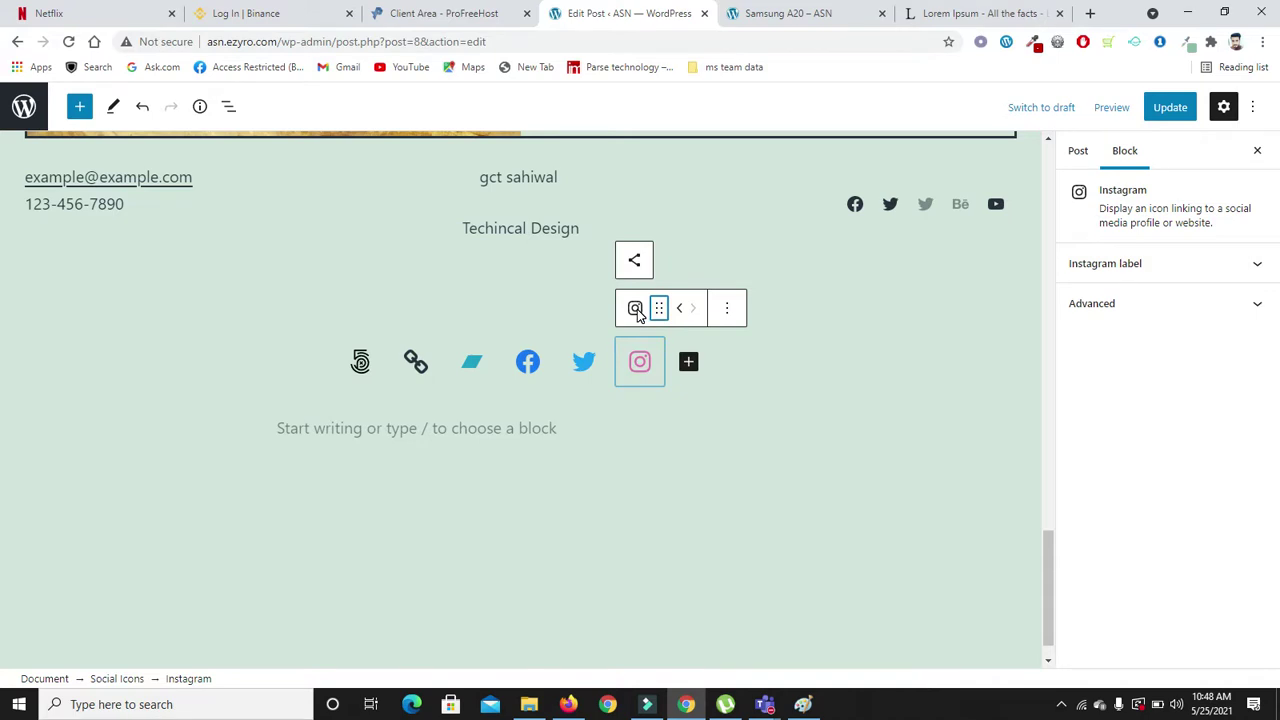
# Link the Instagram icon to the user's Instagram profile address and apply it
pyautogui.click(639, 361)
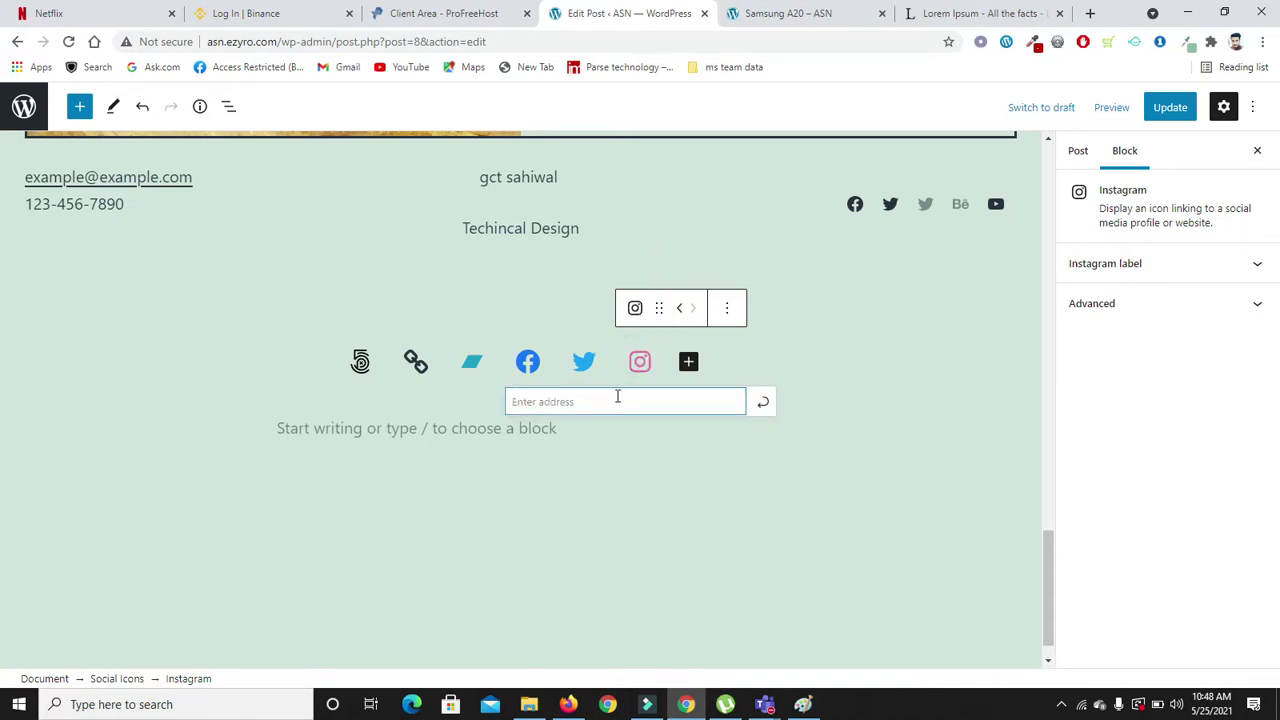
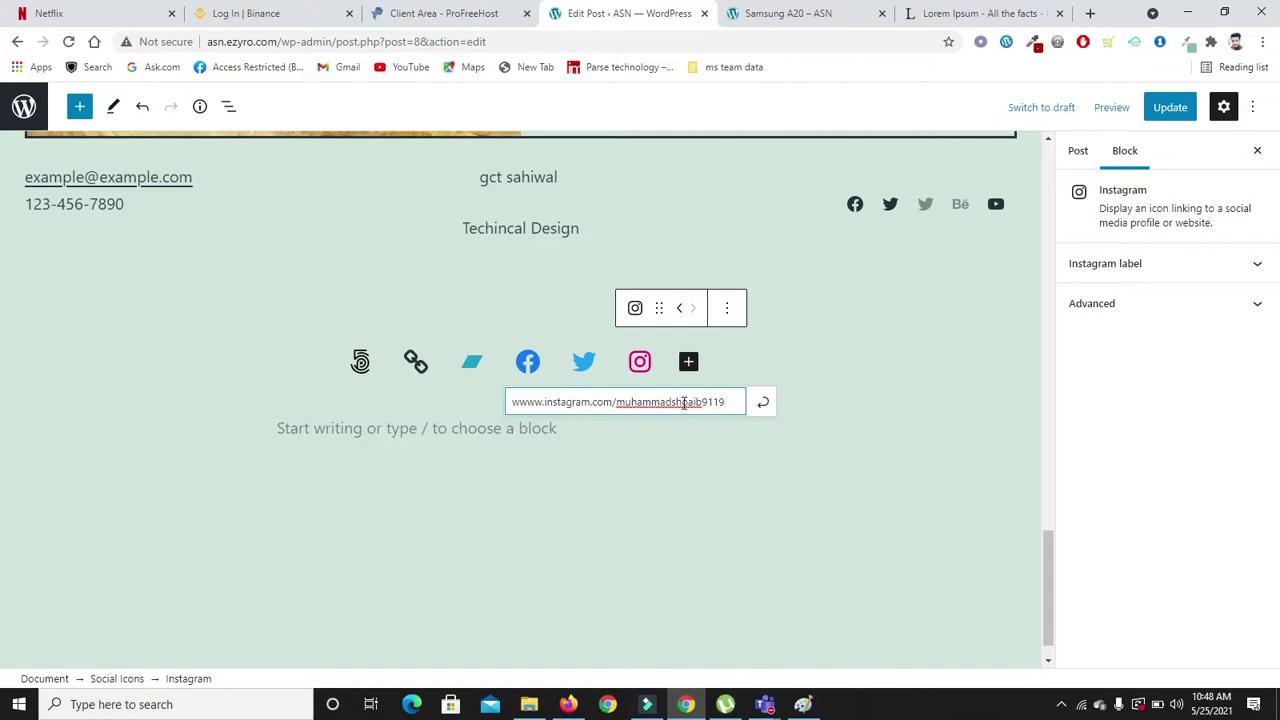
pyautogui.click(758, 402)
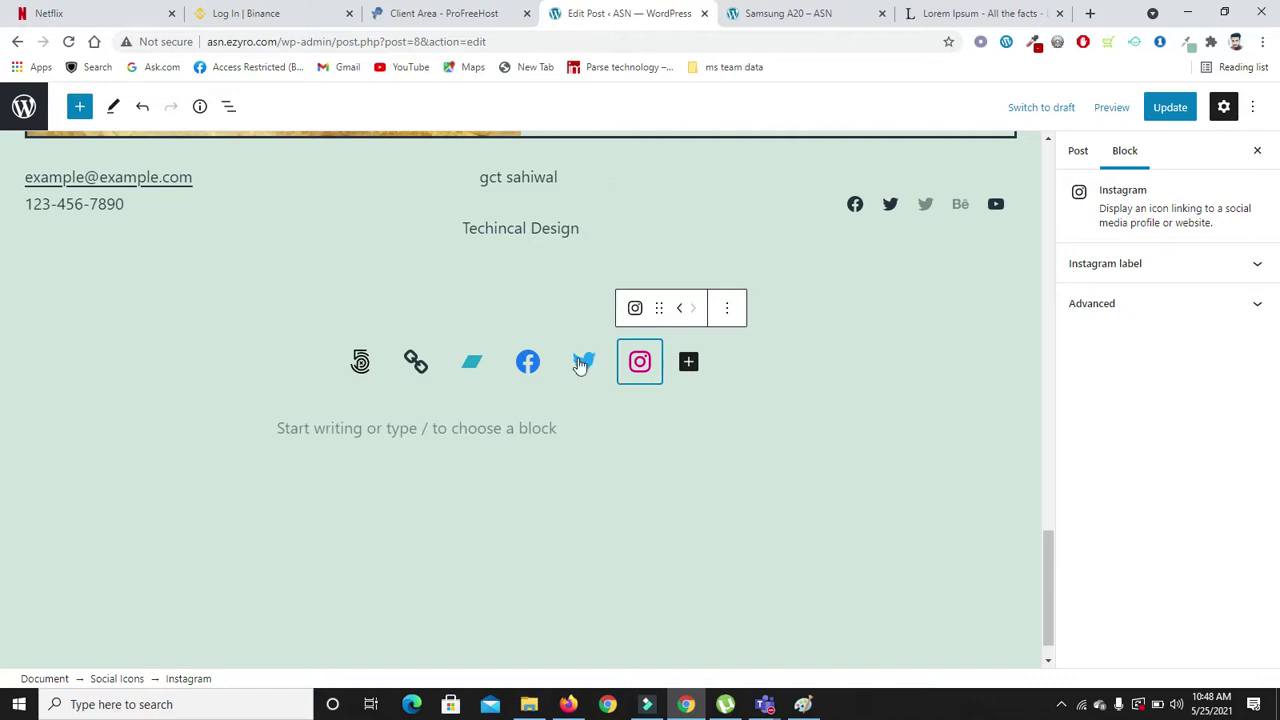
pyautogui.click(362, 366)
pyautogui.write('www')
pyautogui.click(354, 395)
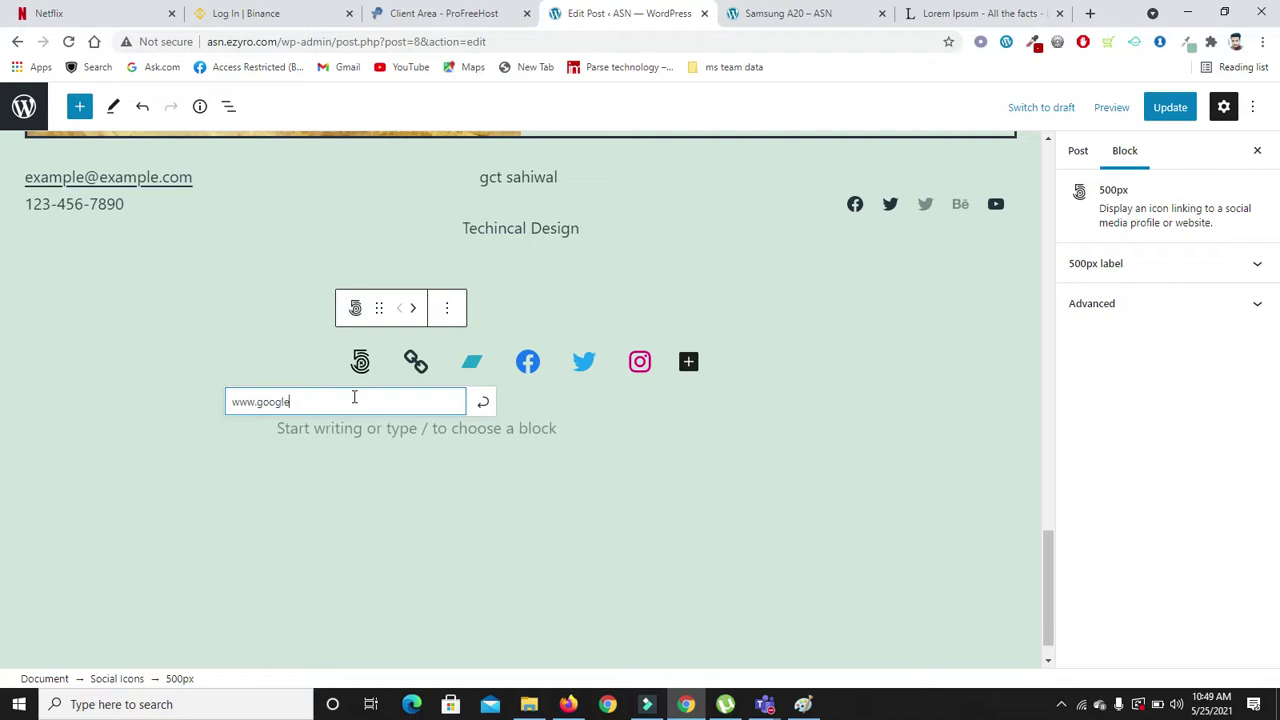
pyautogui.write('.google.com')
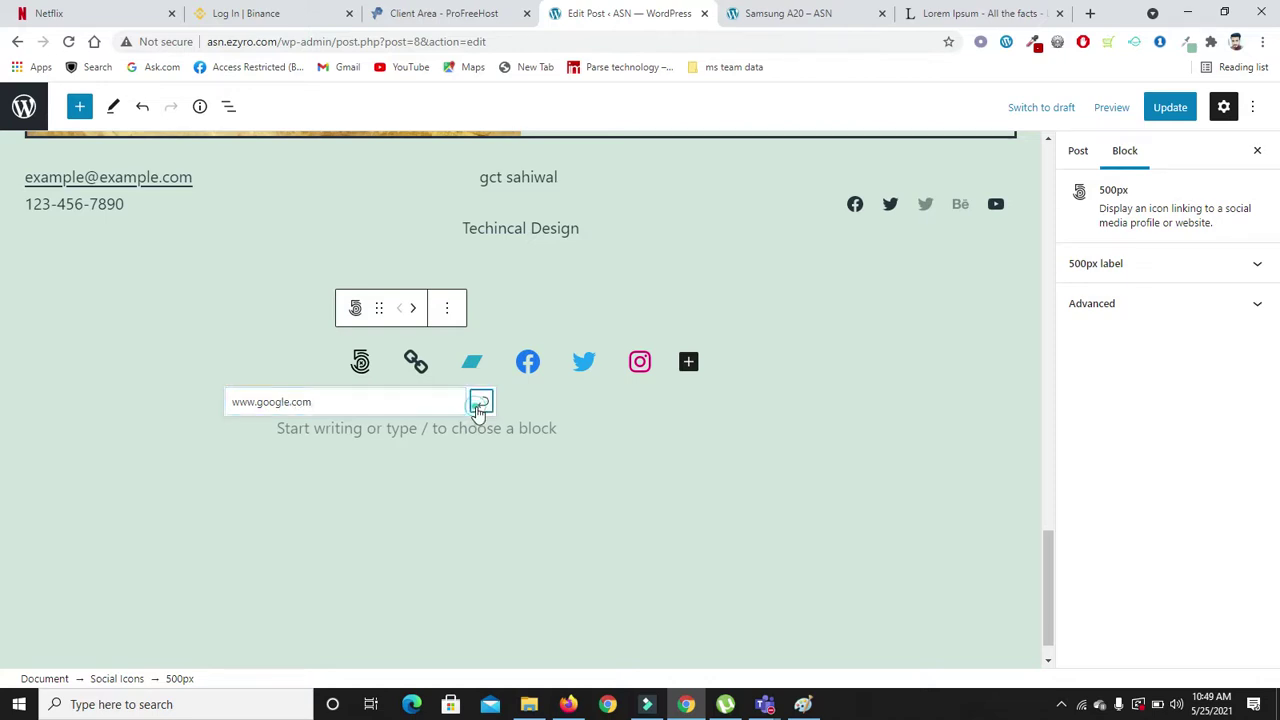
pyautogui.click(482, 401)
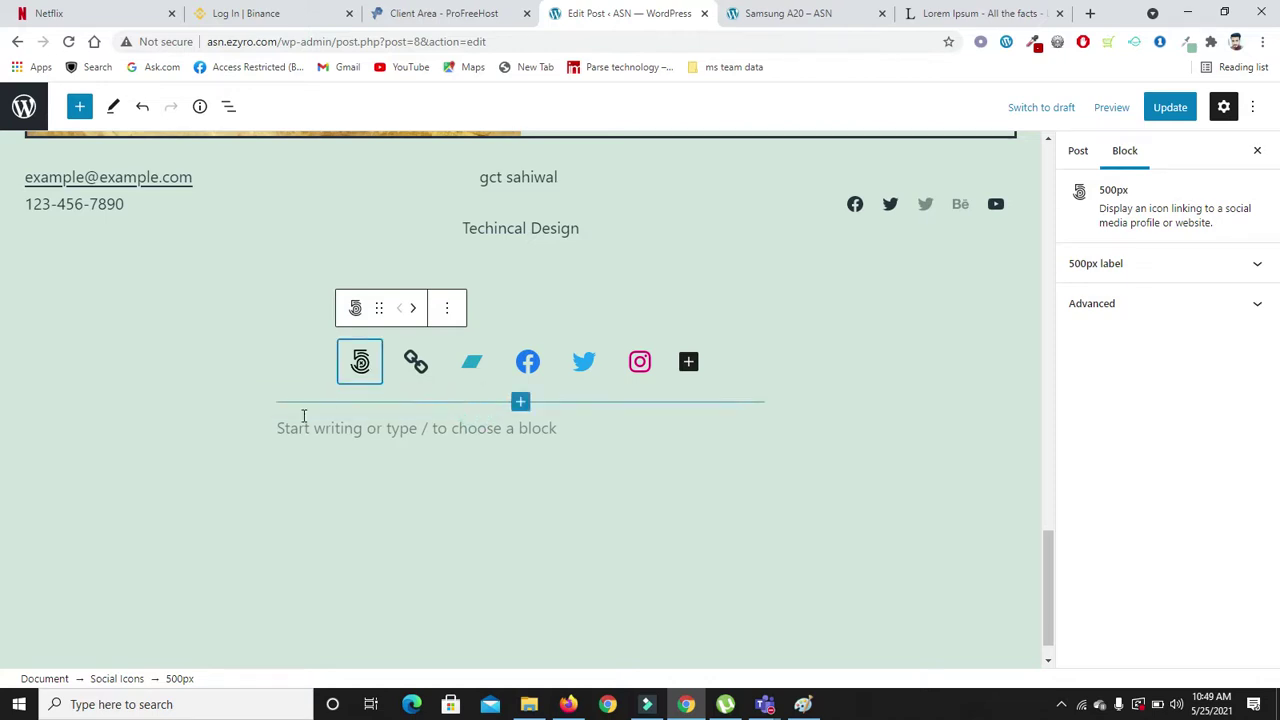
pyautogui.click(360, 366)
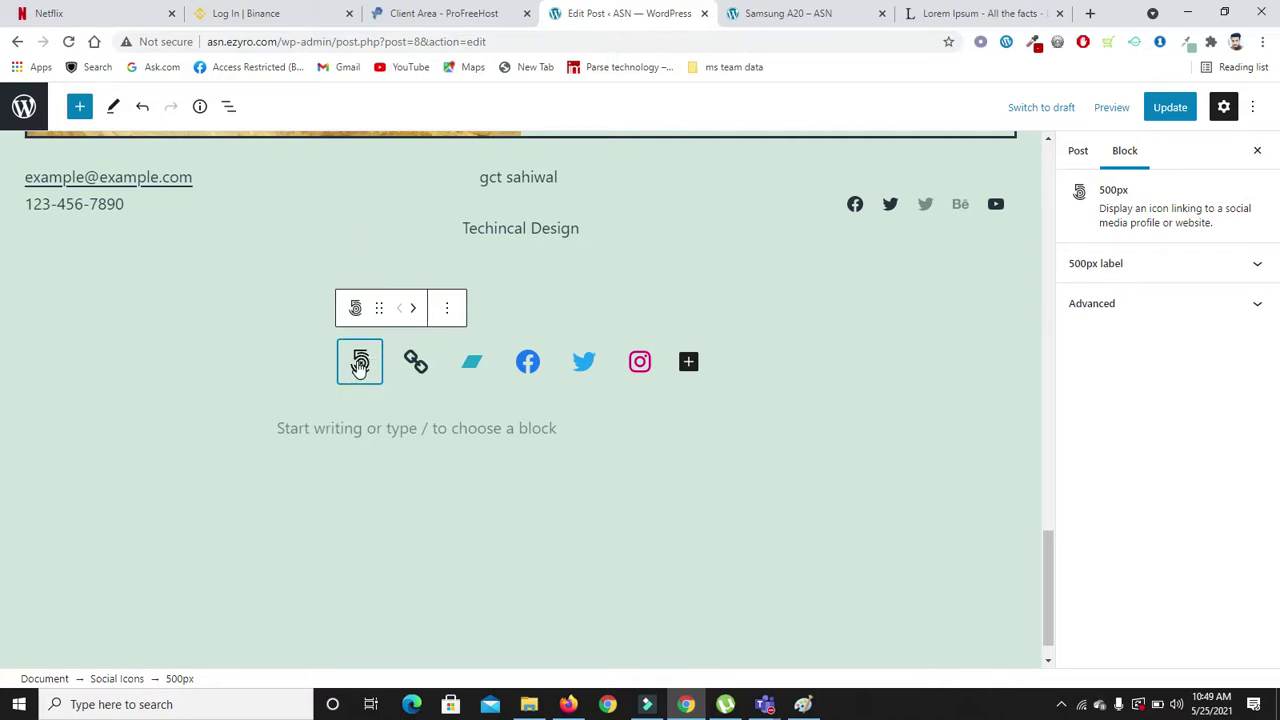
# Update the post, then select the empty paragraph below the social icons to add a block
pyautogui.click(1160, 106)
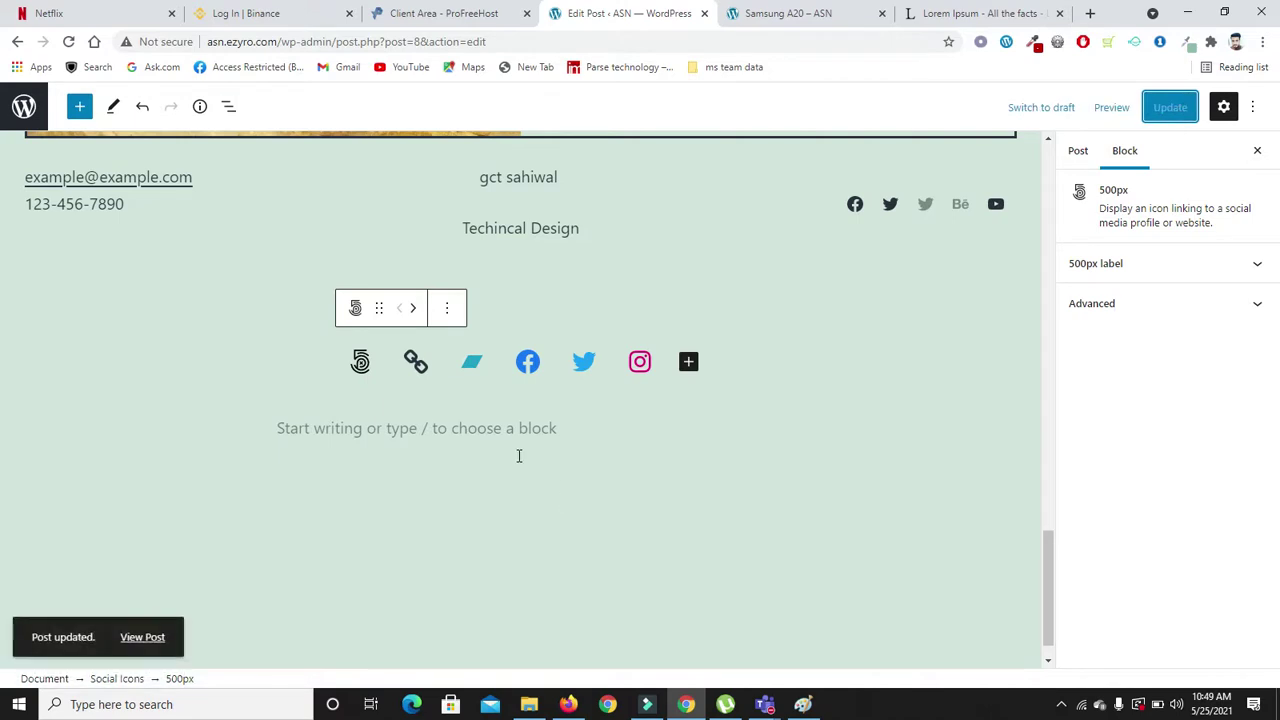
pyautogui.click(738, 442)
pyautogui.click(749, 424)
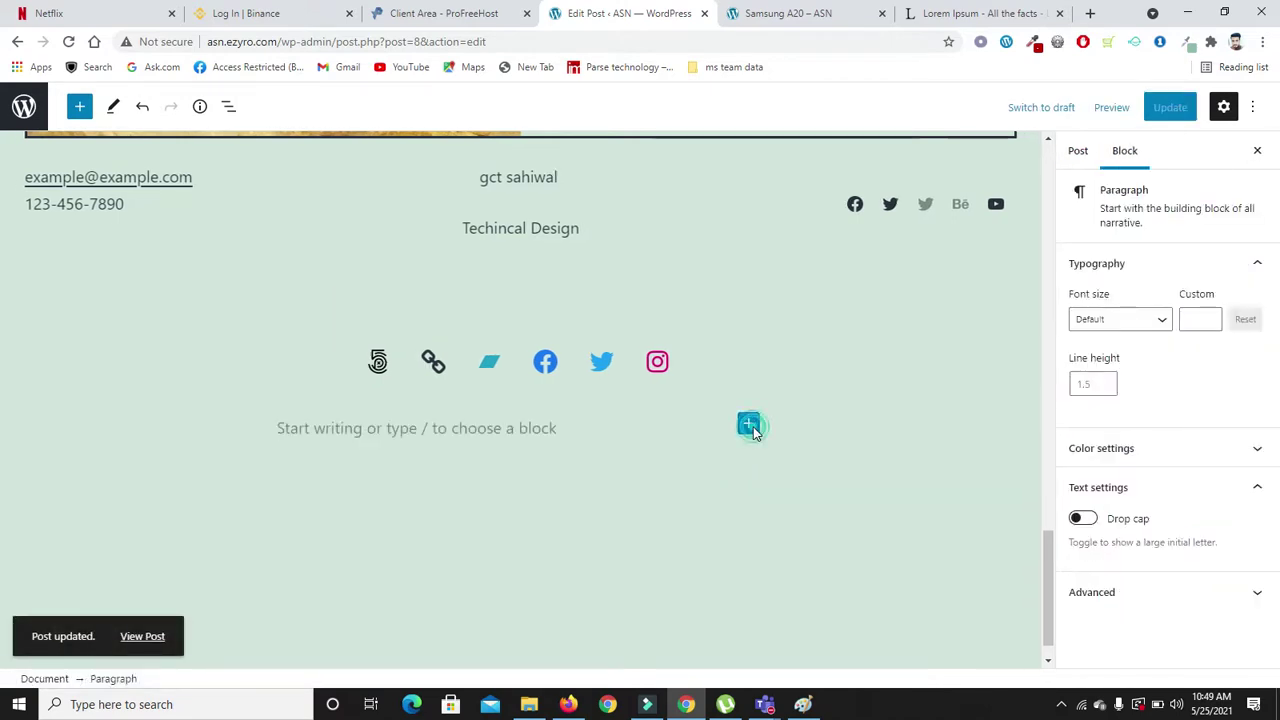
pyautogui.click(880, 390)
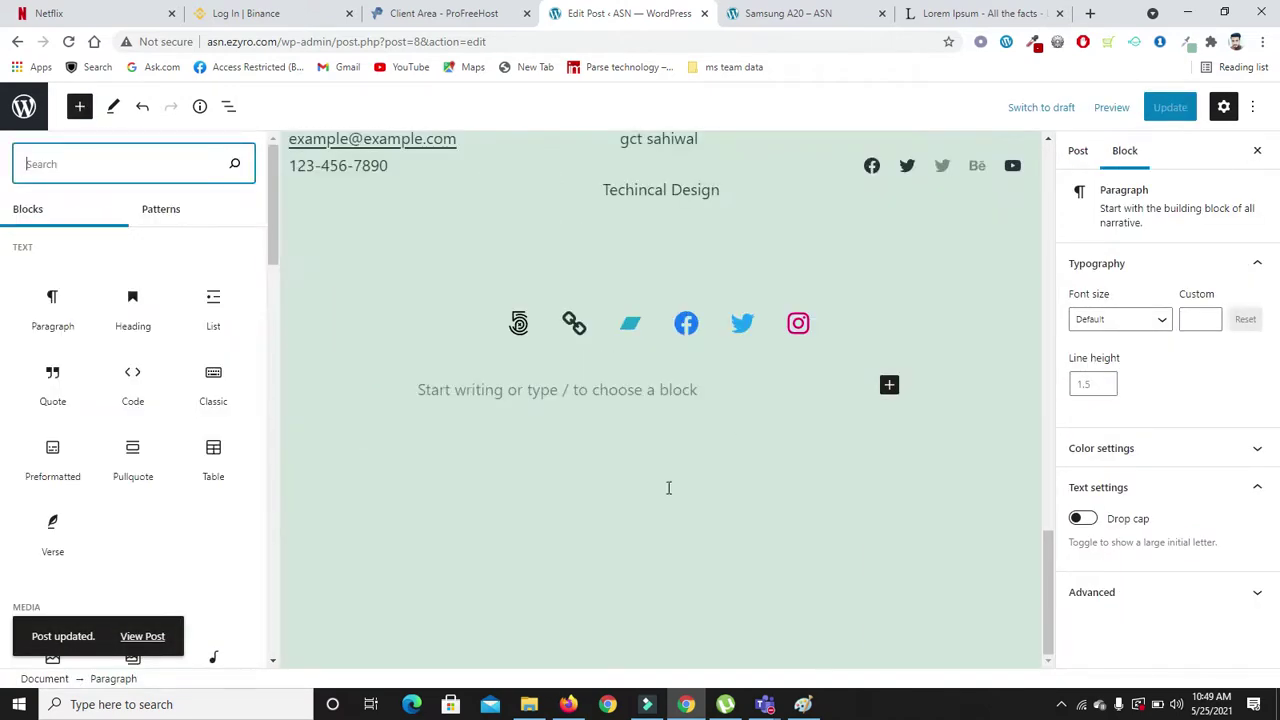
pyautogui.moveTo(271, 240); pyautogui.dragTo(240, 495)
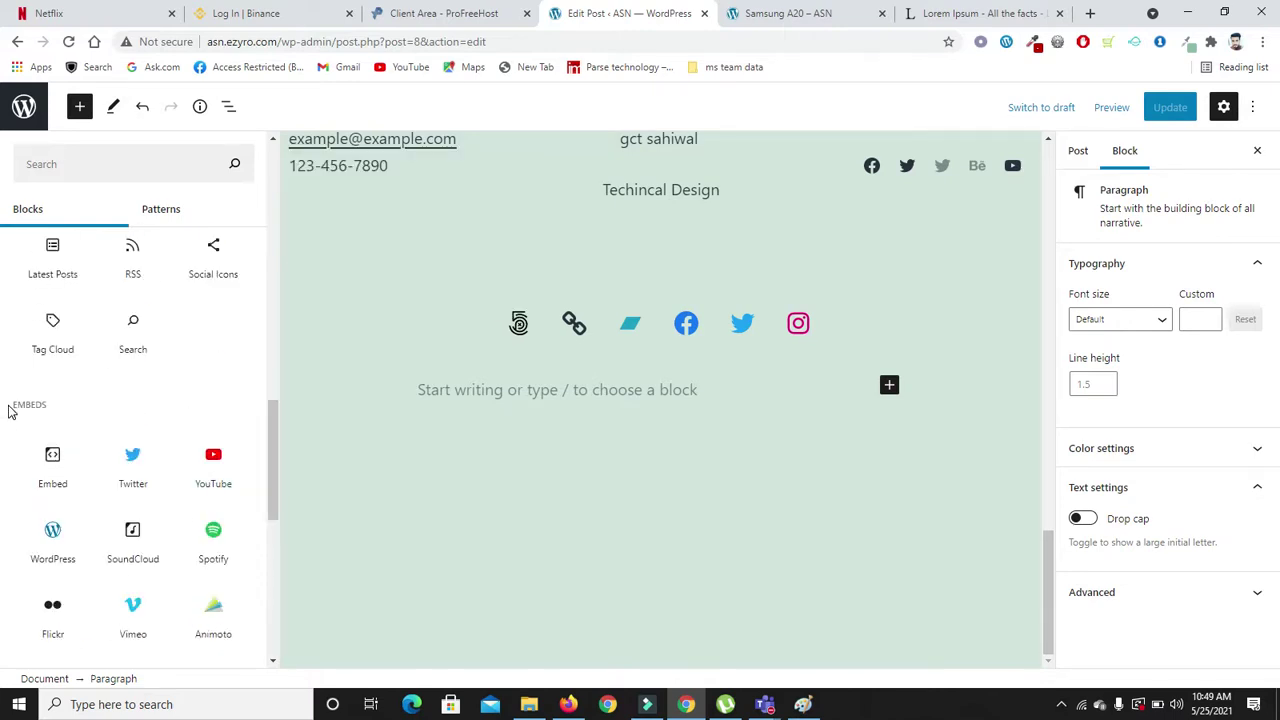
pyautogui.doubleClick(22, 404)
pyautogui.moveTo(274, 442); pyautogui.dragTo(271, 201)
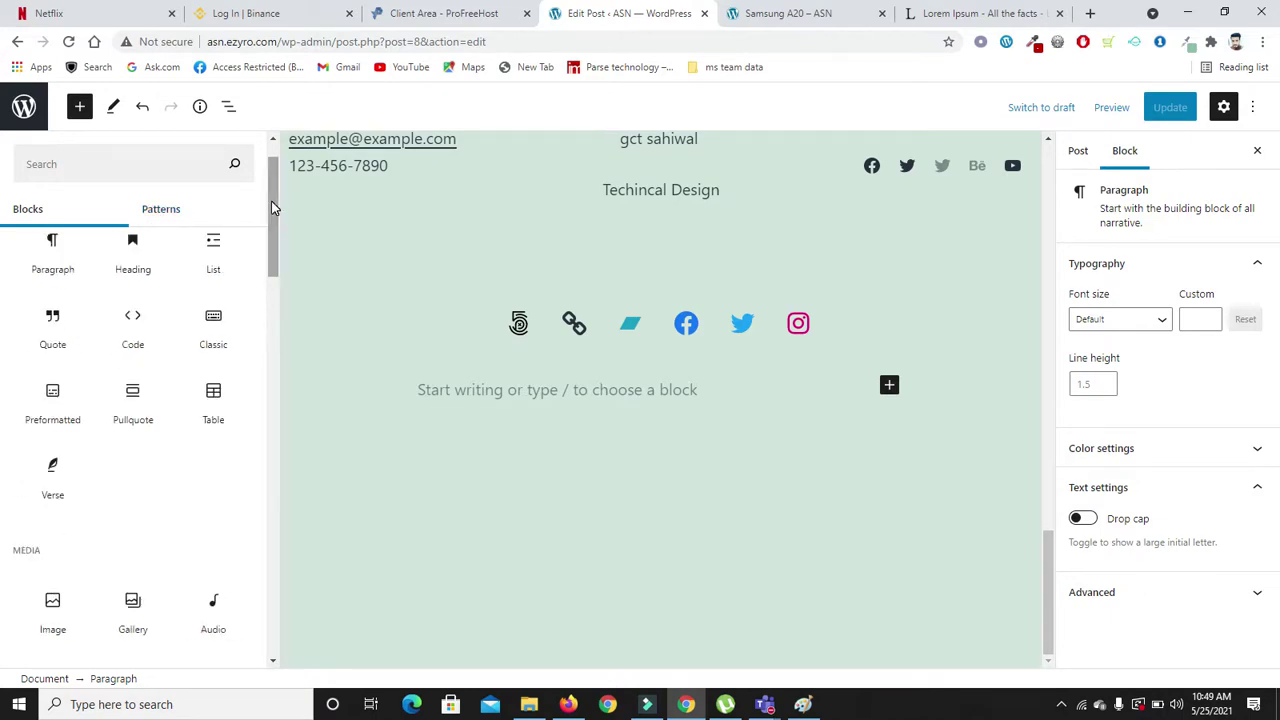
pyautogui.moveTo(1041, 533); pyautogui.dragTo(1044, 437)
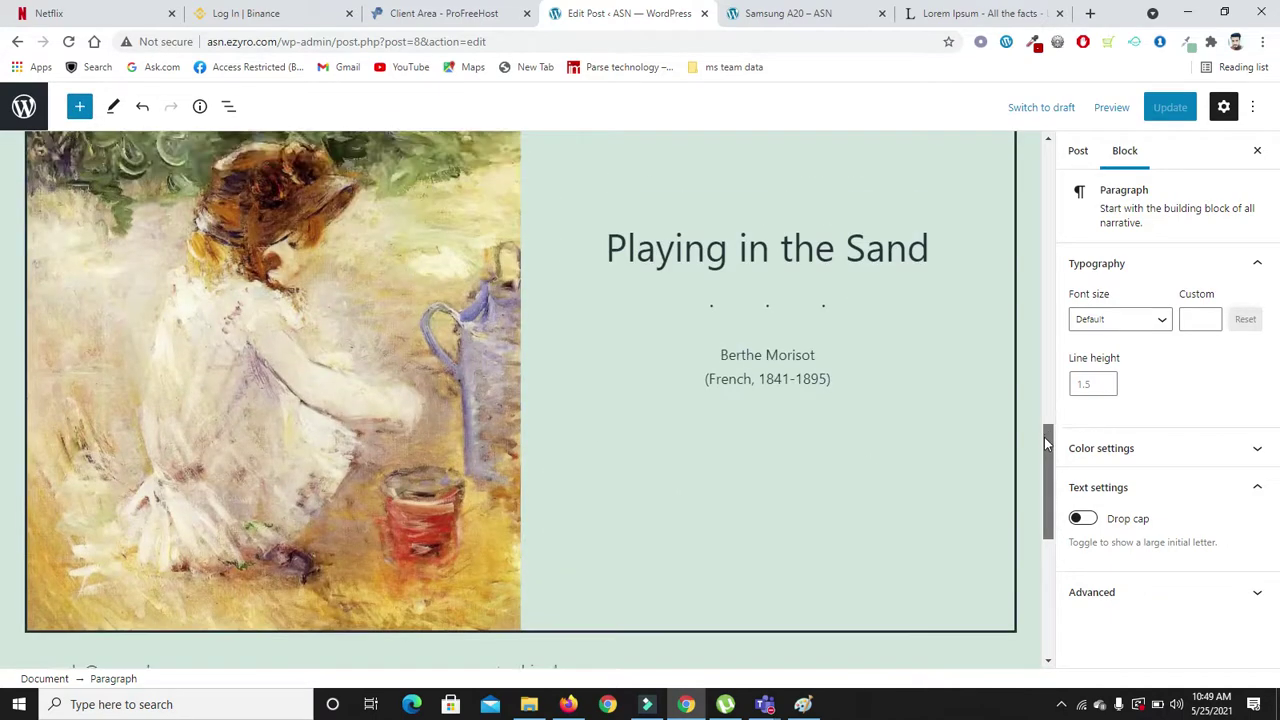
# Replace the Playing in the Sand block's image with pexels-photo-3183150 from the Media Library
pyautogui.click(320, 357)
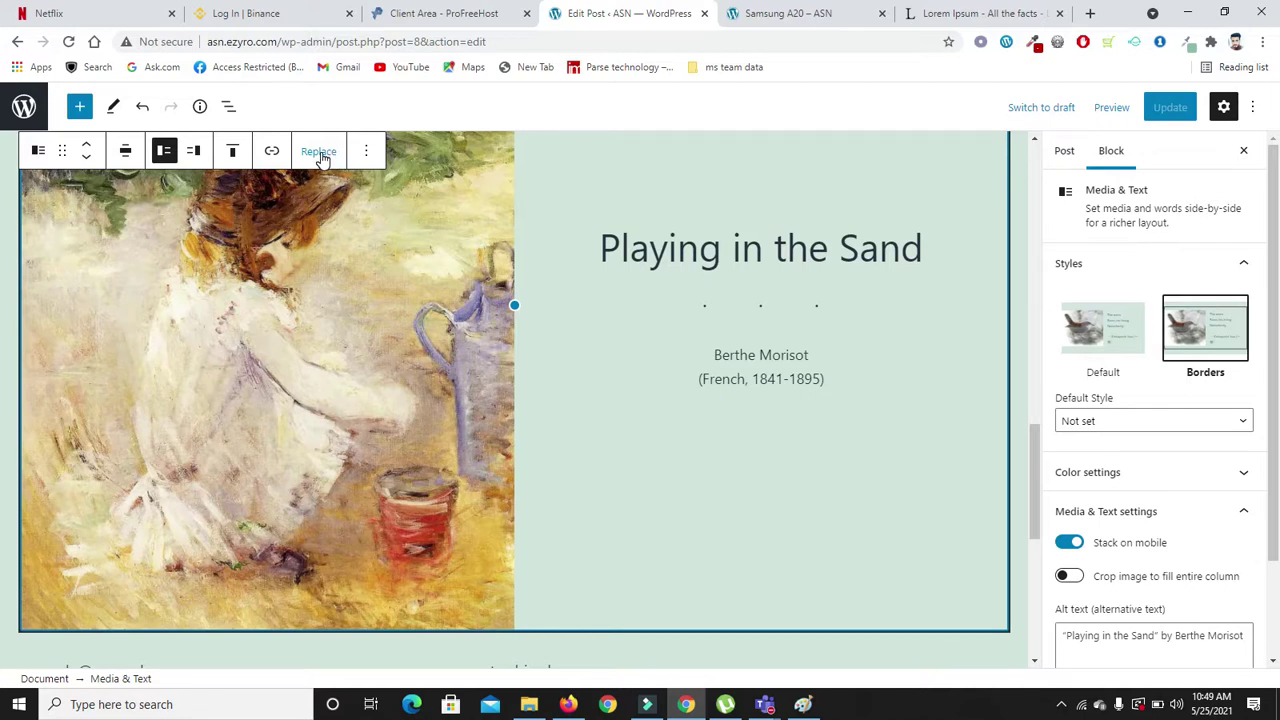
pyautogui.click(320, 157)
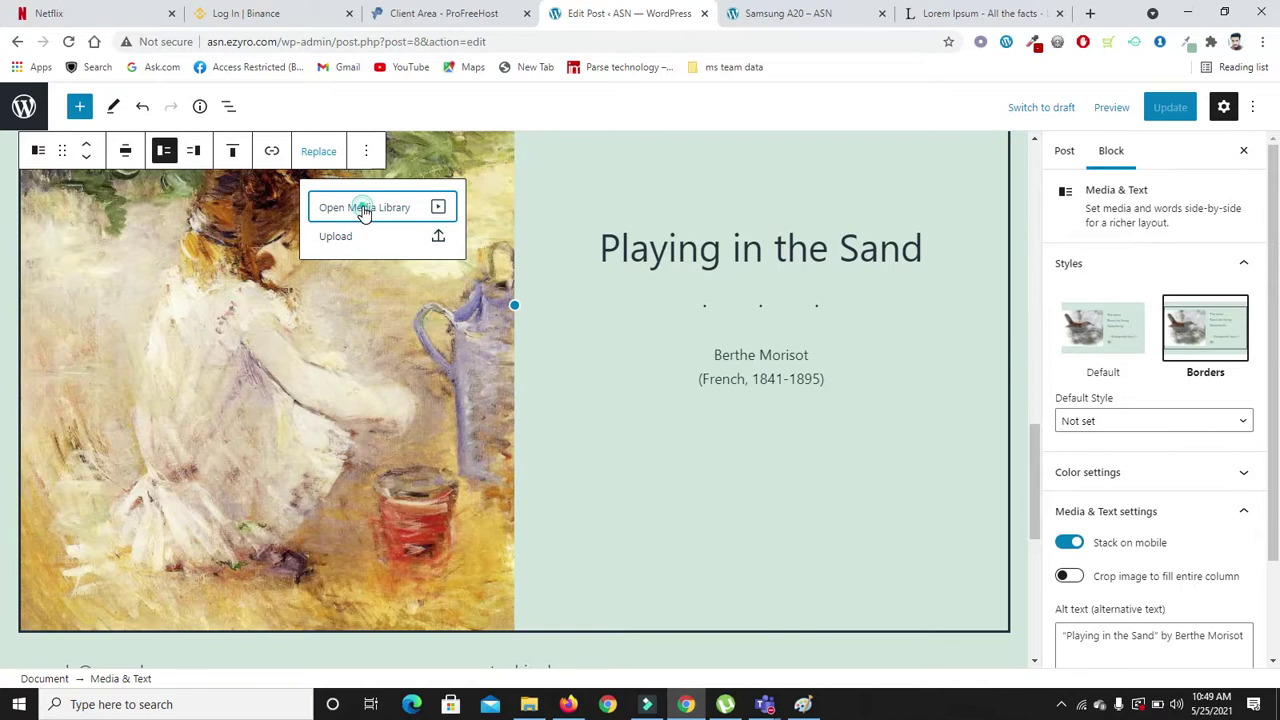
pyautogui.click(363, 209)
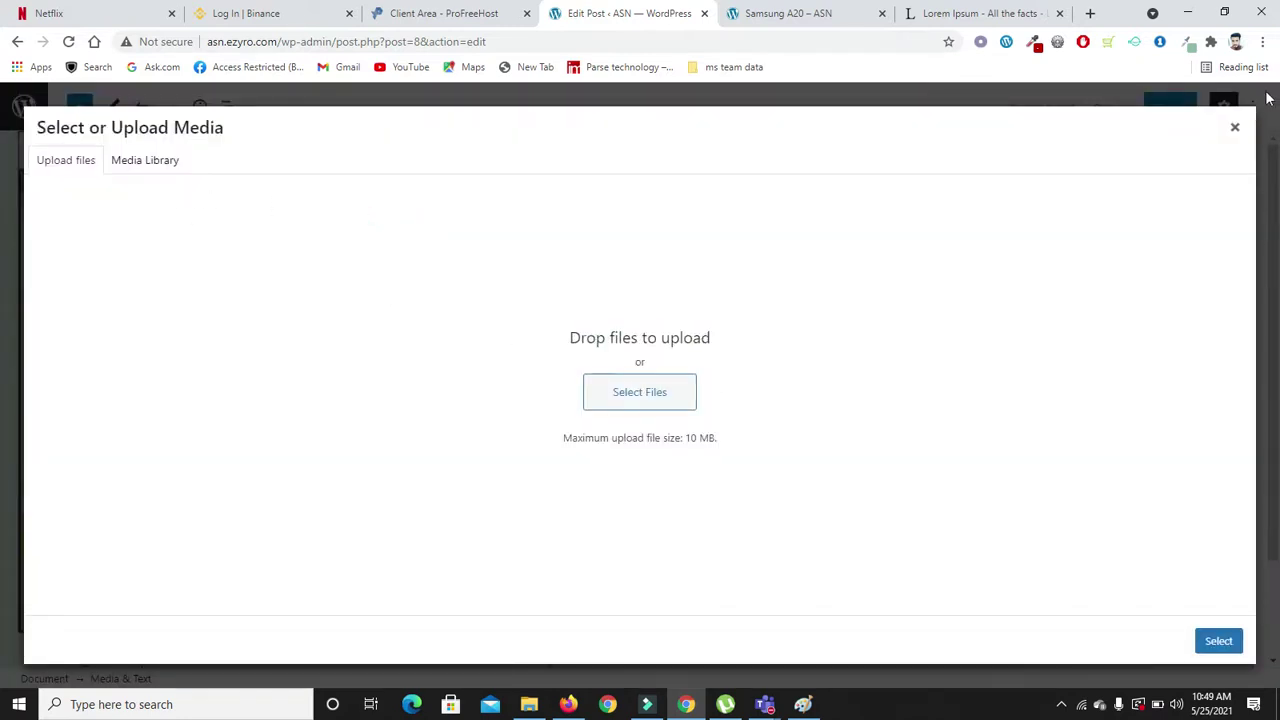
pyautogui.click(1234, 128)
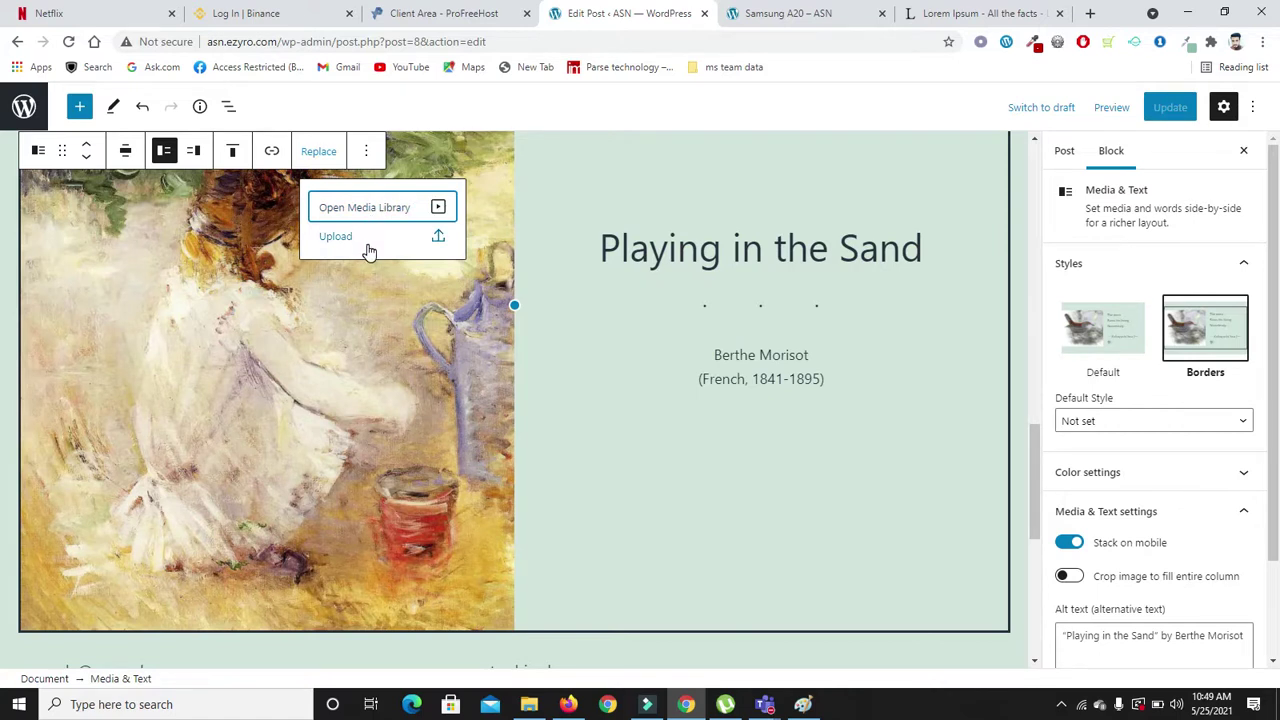
pyautogui.click(406, 209)
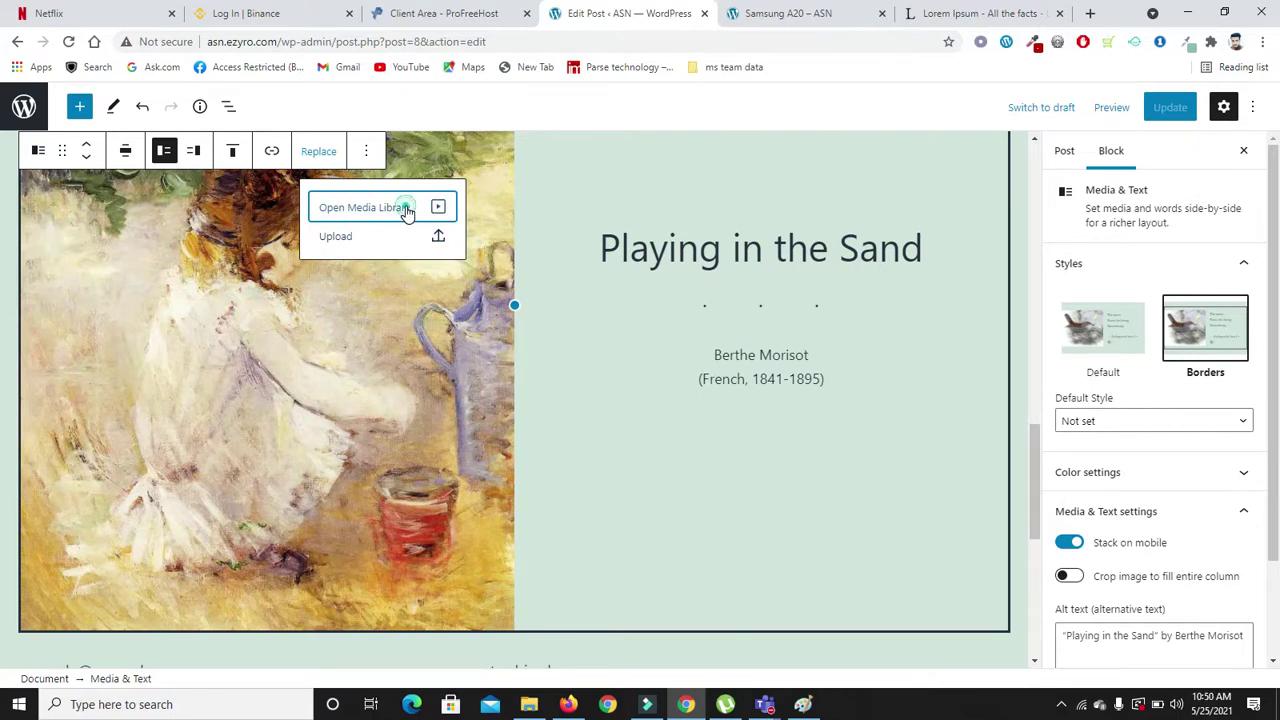
pyautogui.click(162, 164)
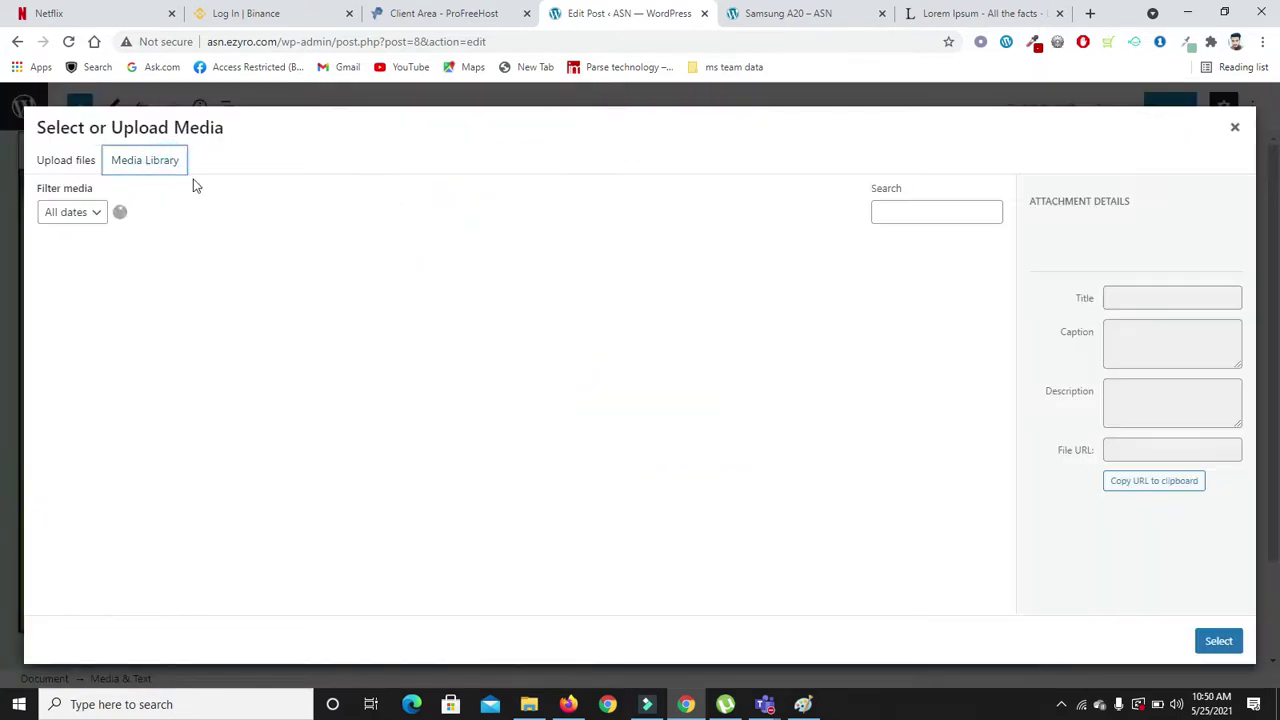
pyautogui.click(118, 282)
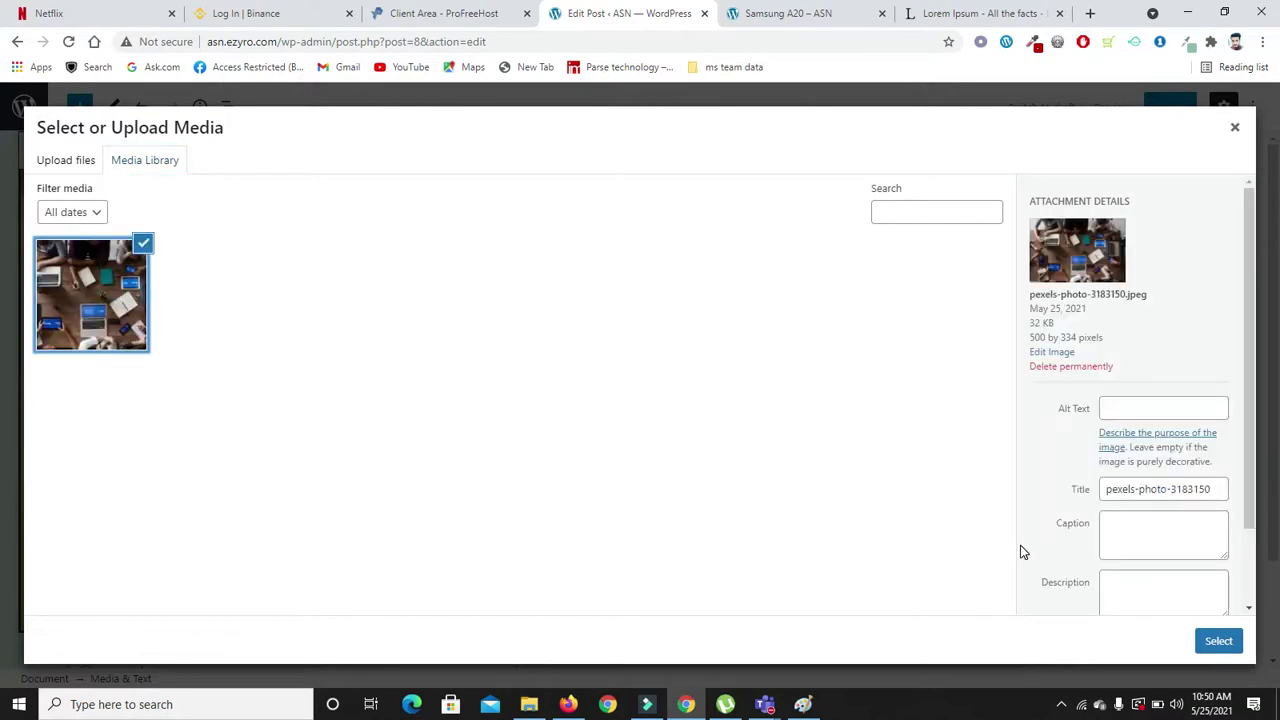
pyautogui.click(1197, 641)
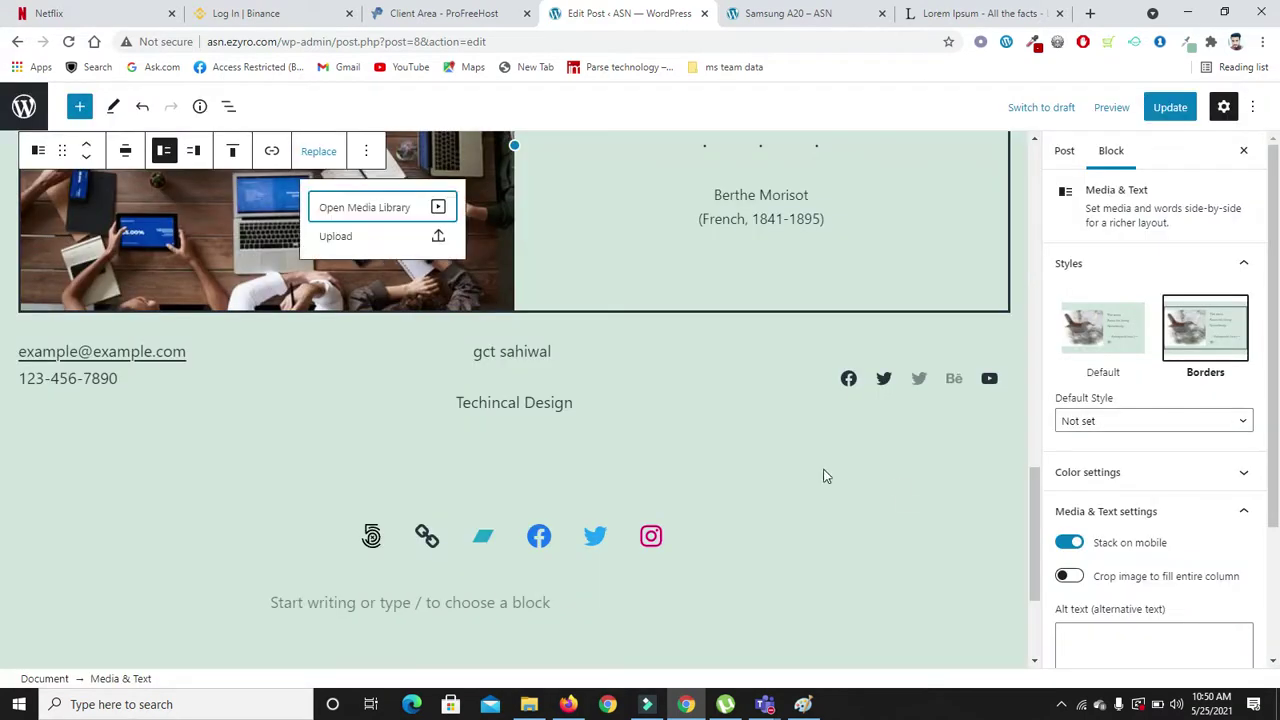
# Widen the image column of the Media & Text block
pyautogui.moveTo(1036, 514); pyautogui.dragTo(1026, 459)
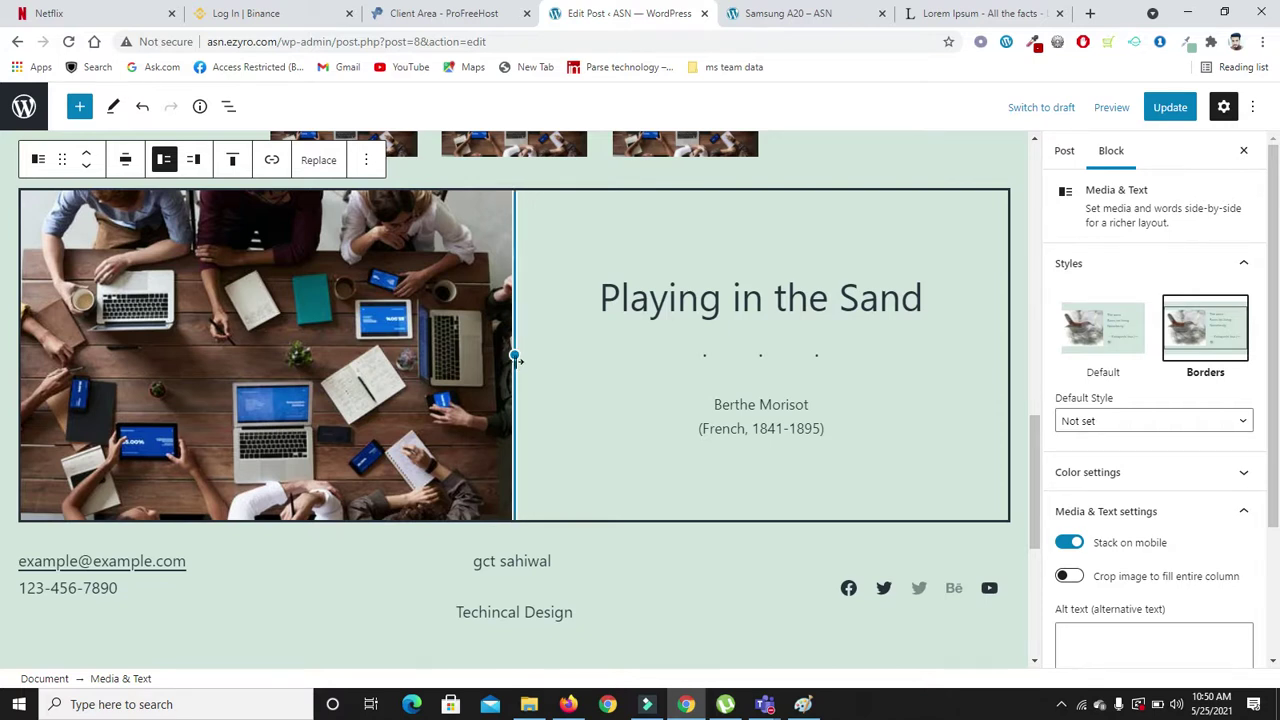
pyautogui.moveTo(515, 355); pyautogui.dragTo(524, 317)
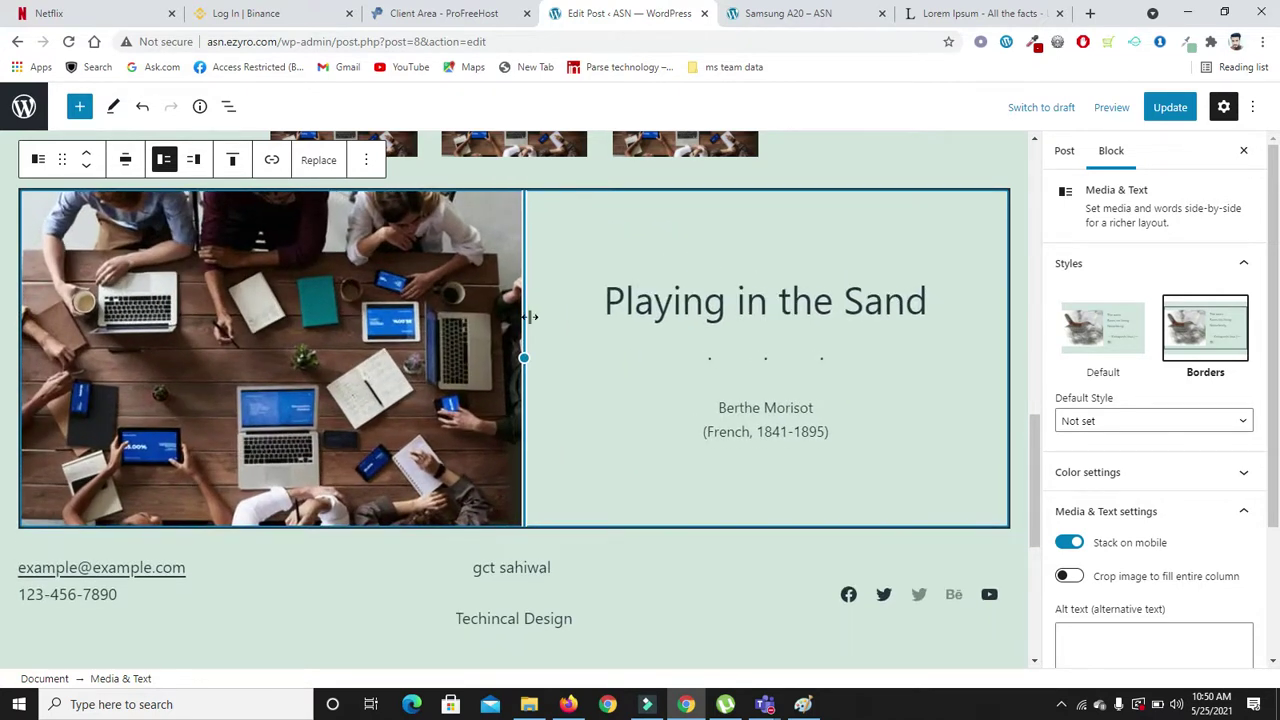
pyautogui.scroll(-4, 980, 460)
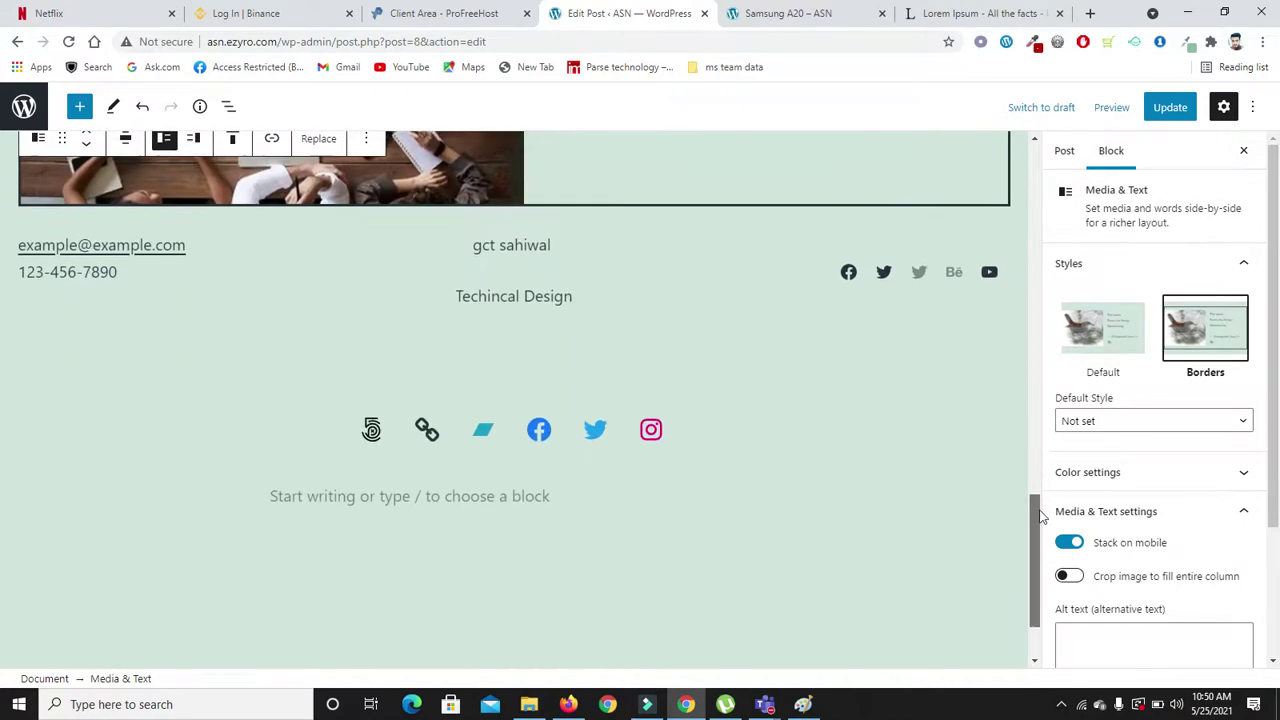
# Insert an Image block below the social icons and upload Live-Chat-PNG-Transparent into it
pyautogui.click(516, 404)
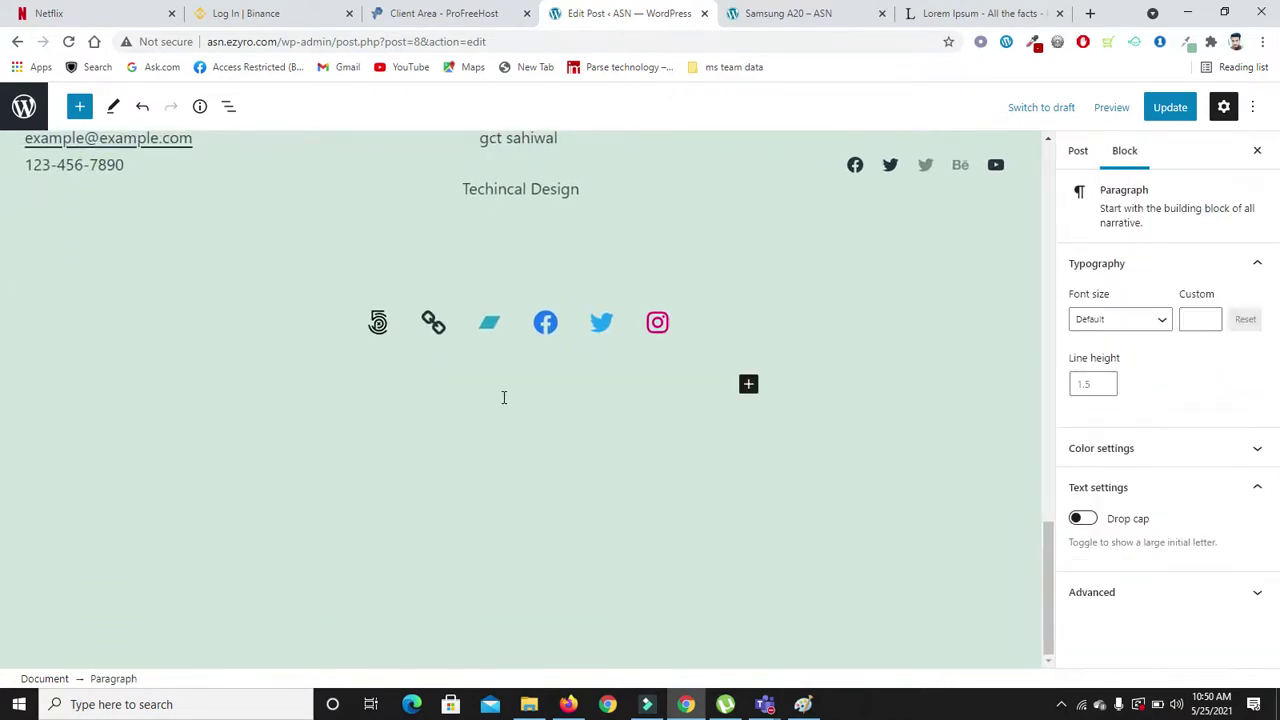
pyautogui.click(751, 385)
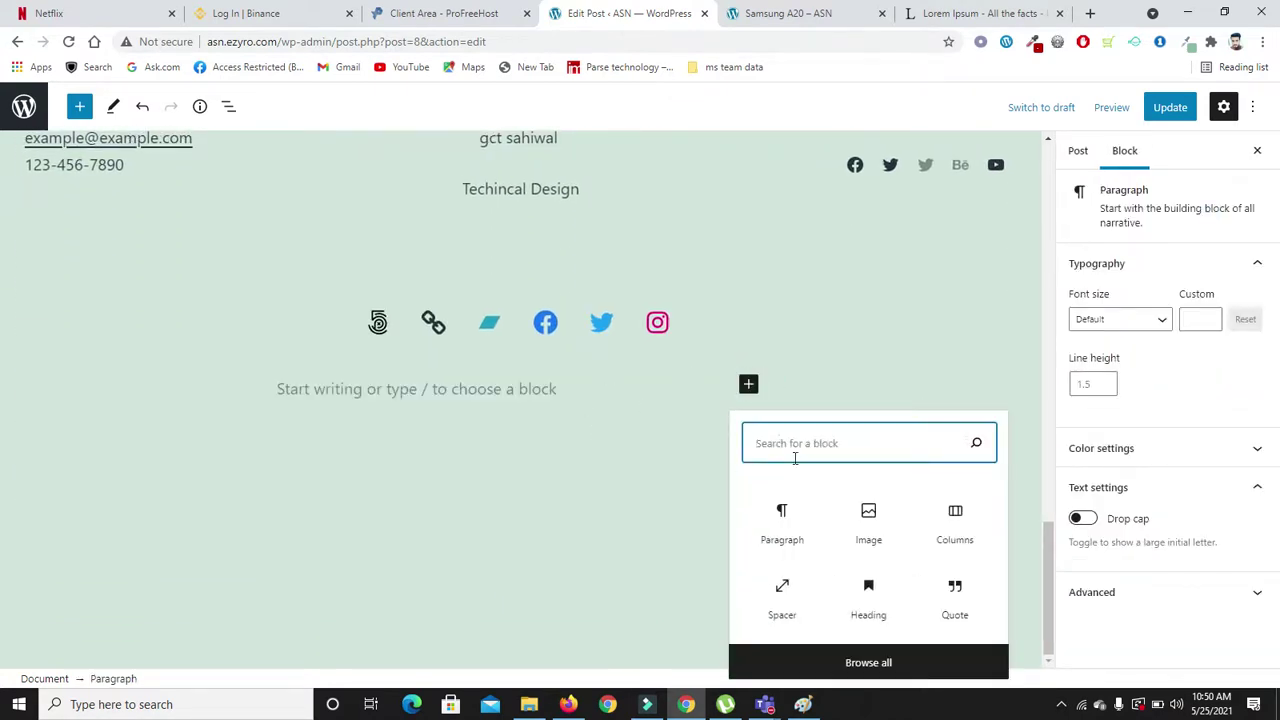
pyautogui.click(869, 513)
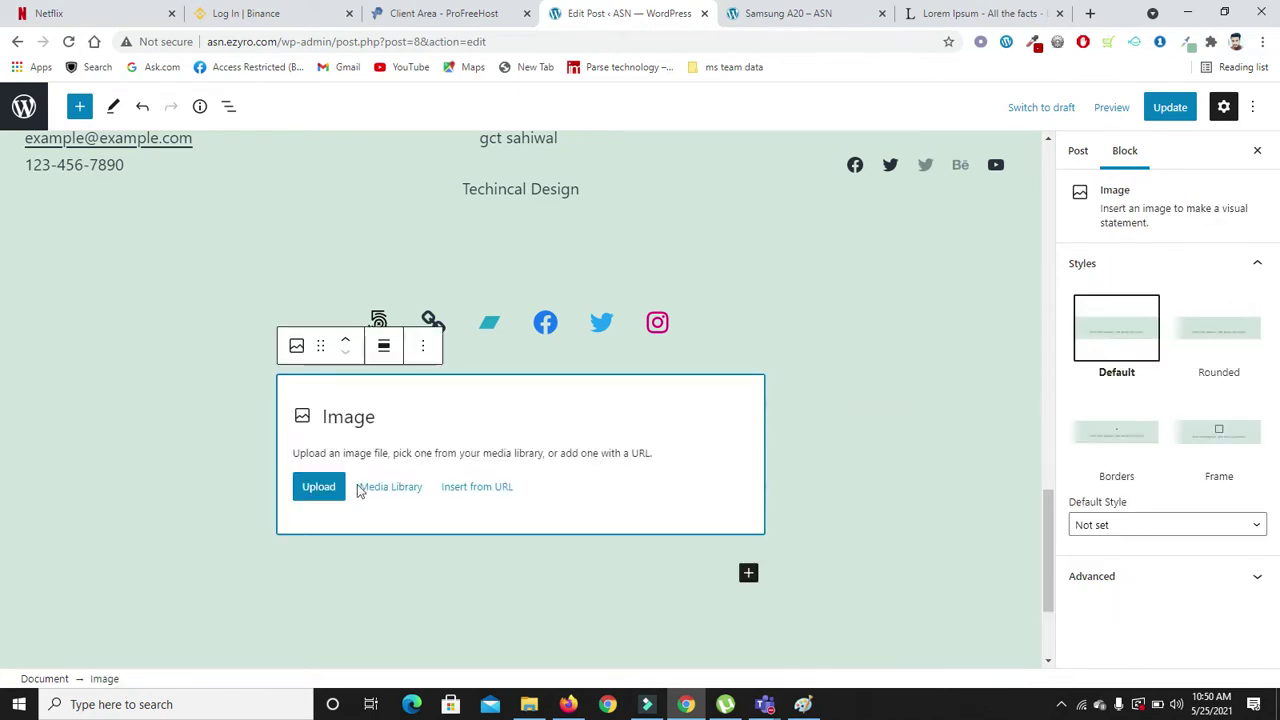
pyautogui.click(318, 490)
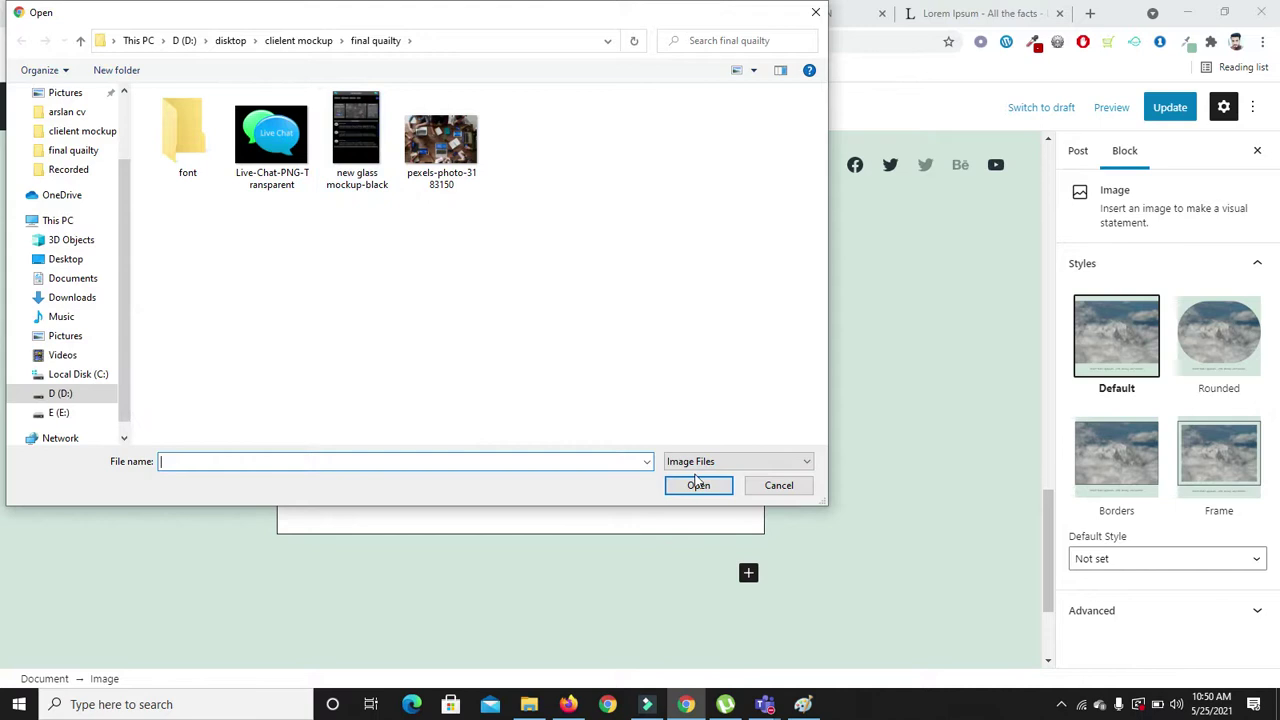
pyautogui.click(777, 487)
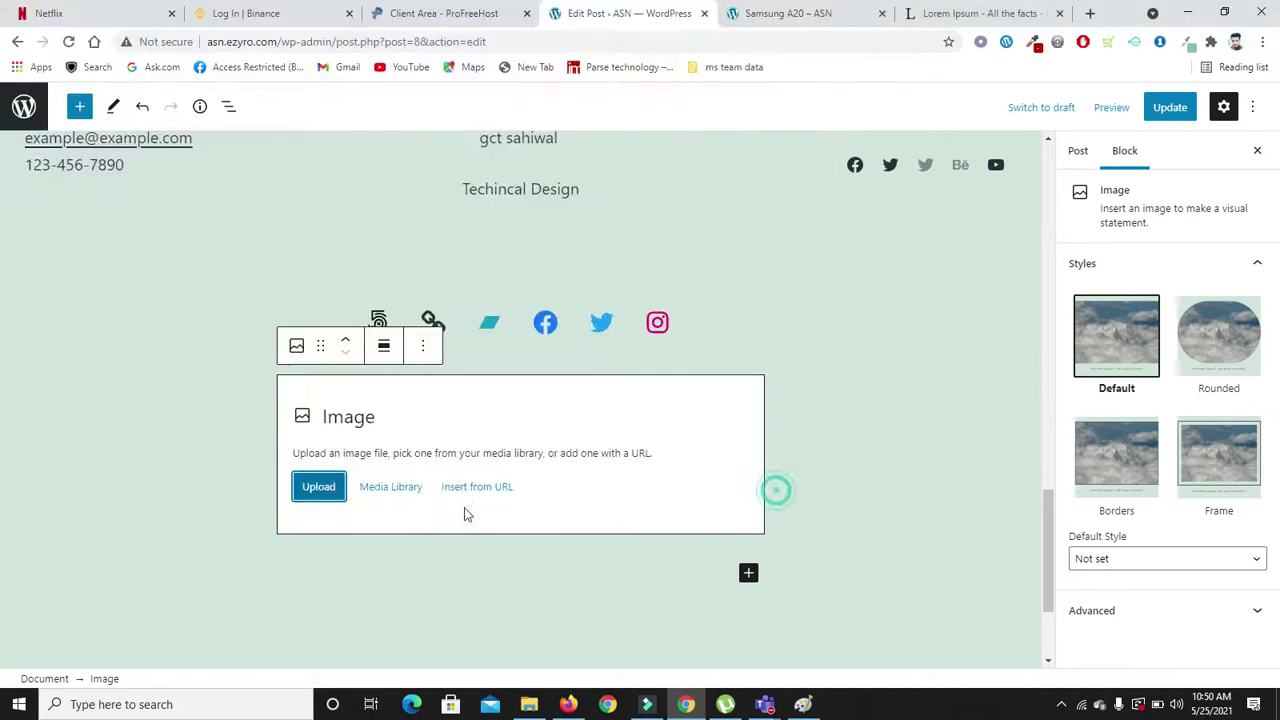
pyautogui.click(388, 492)
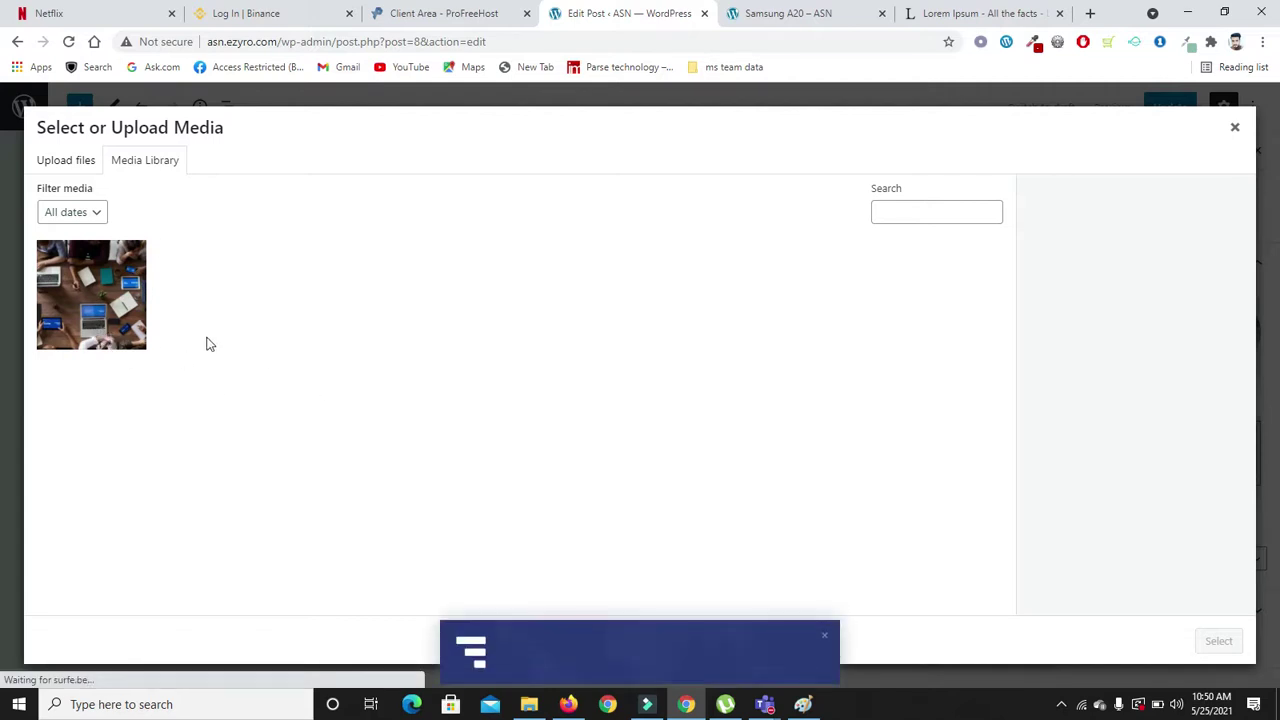
pyautogui.click(824, 634)
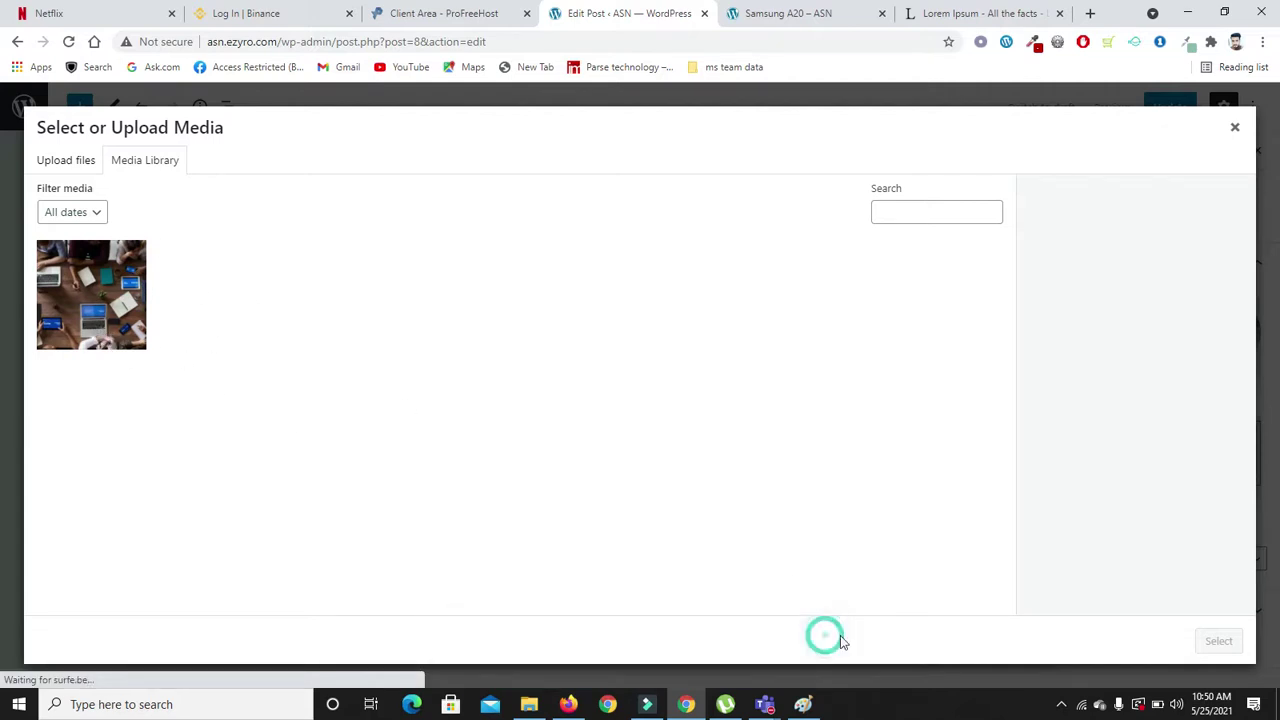
pyautogui.click(1234, 128)
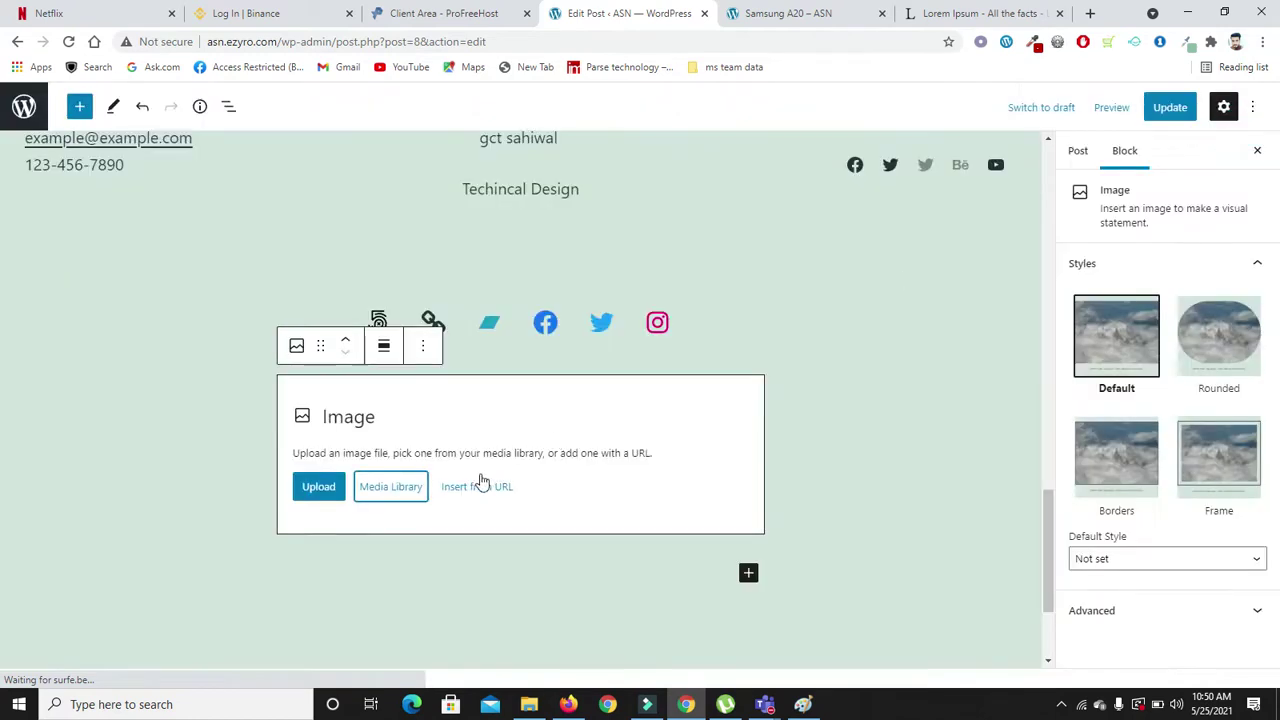
pyautogui.click(318, 486)
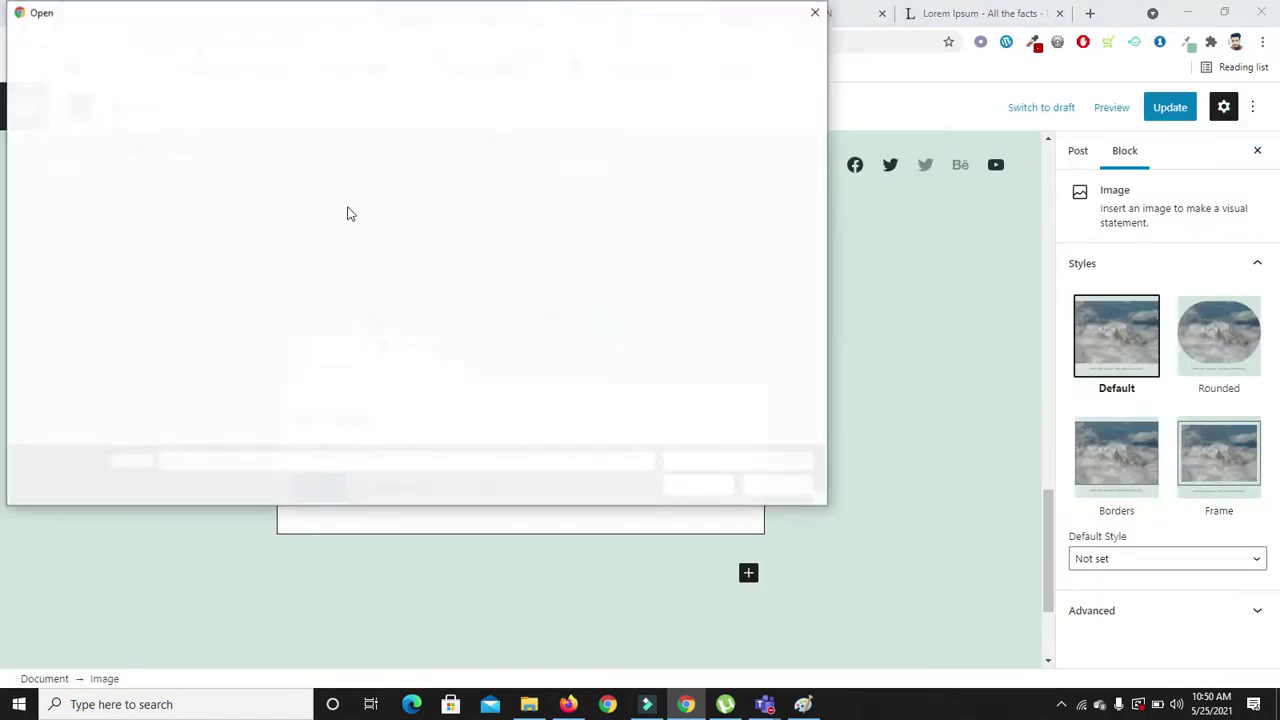
pyautogui.click(270, 155)
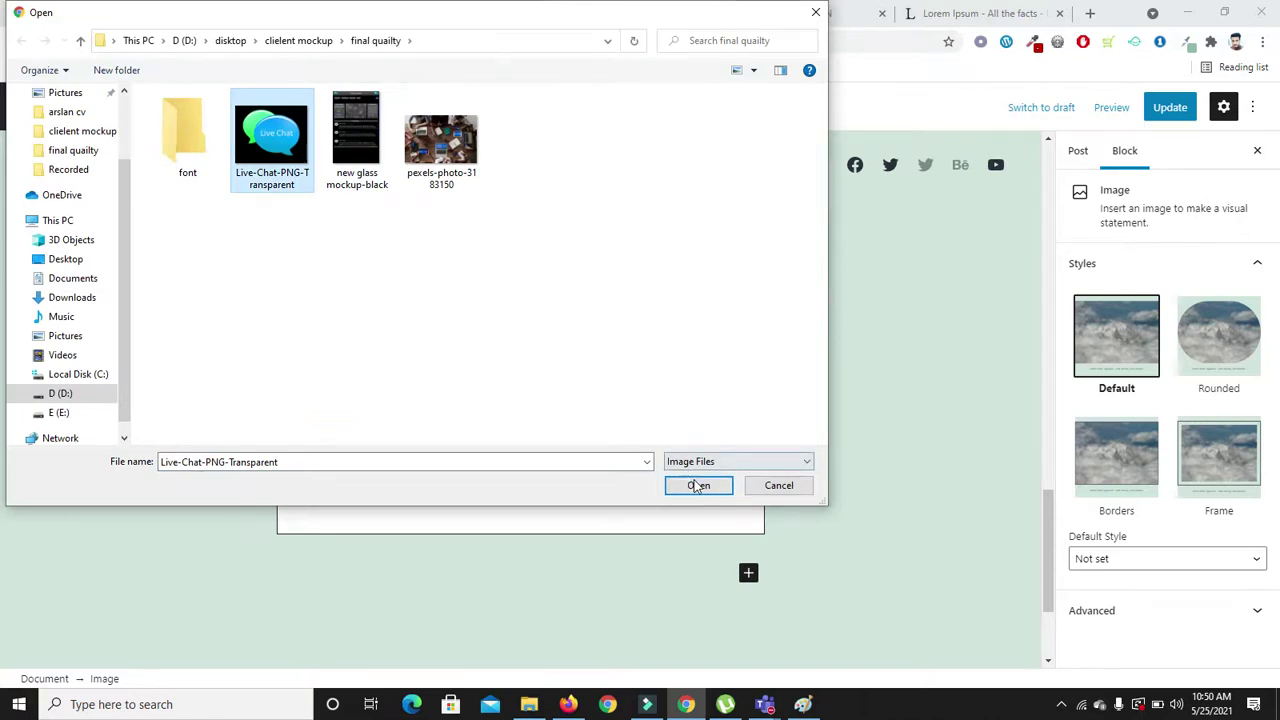
pyautogui.click(697, 485)
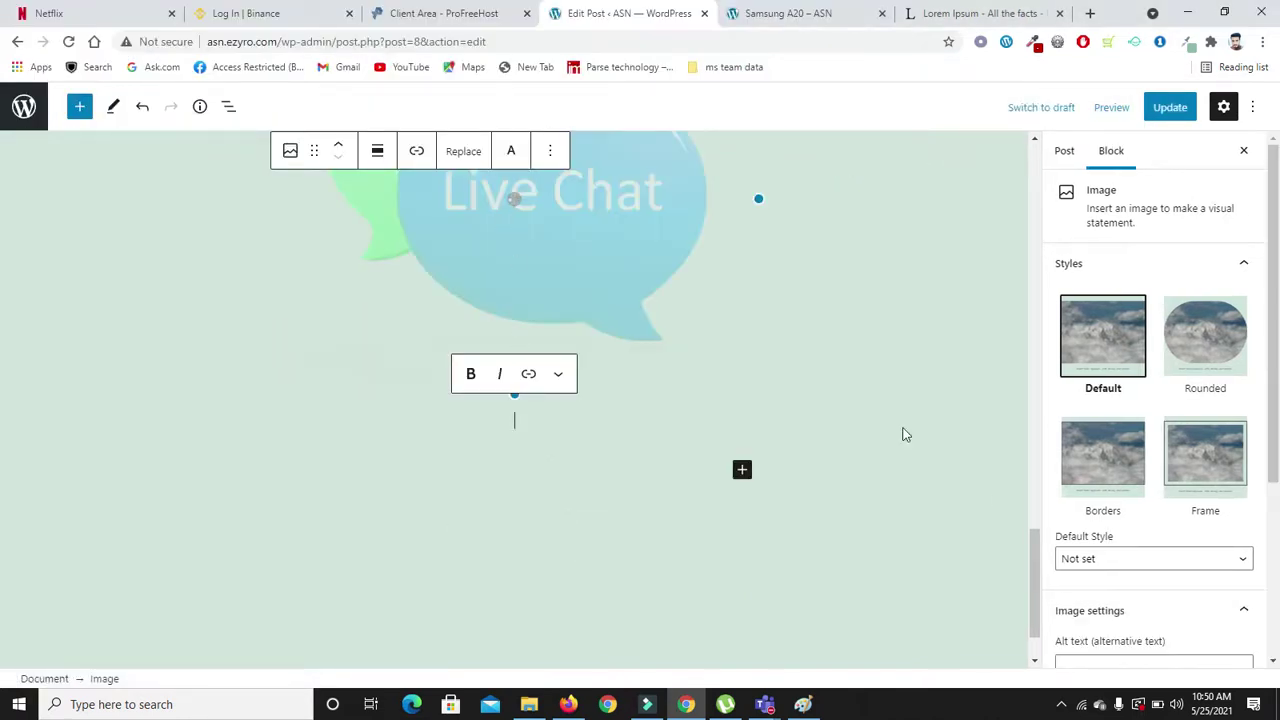
# Add a new empty Image block below the Live Chat image
pyautogui.scroll(3, 1024, 538)
pyautogui.scroll(-2, 793, 453)
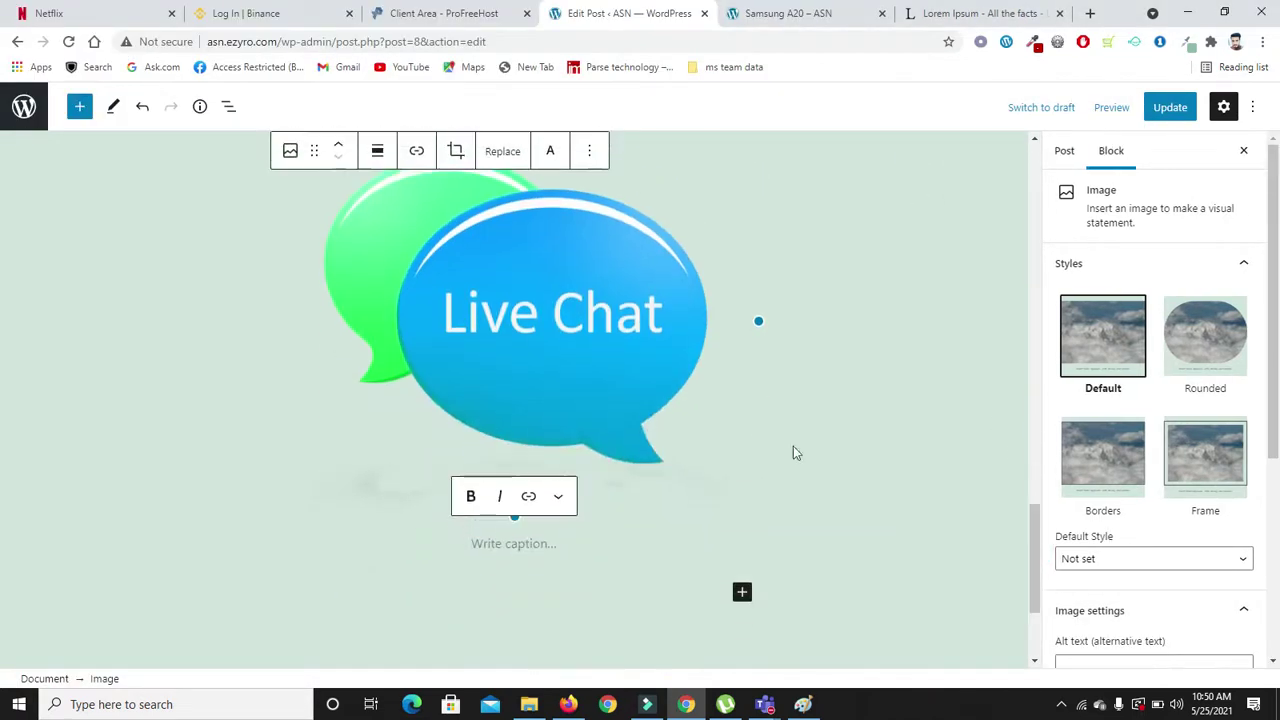
pyautogui.click(742, 592)
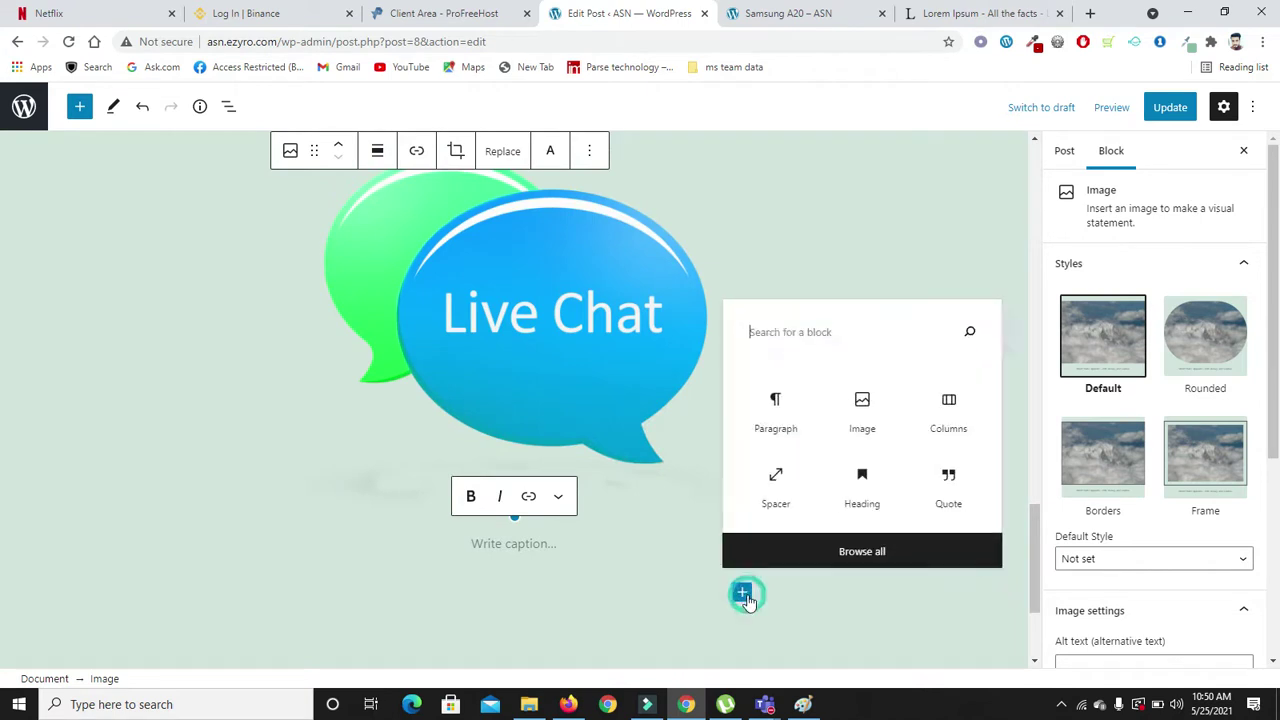
pyautogui.click(849, 418)
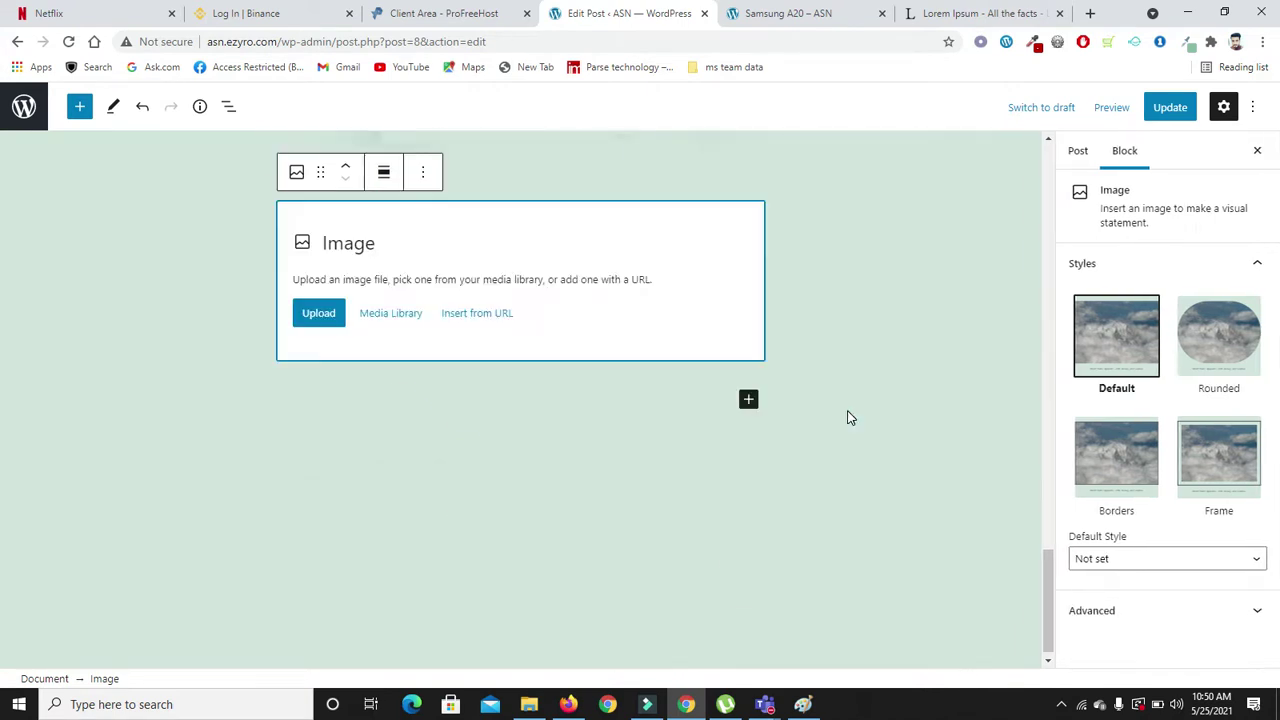
# Leave the second Image block empty after cancelling the Media Library and upload, and open the block picker
pyautogui.click(371, 318)
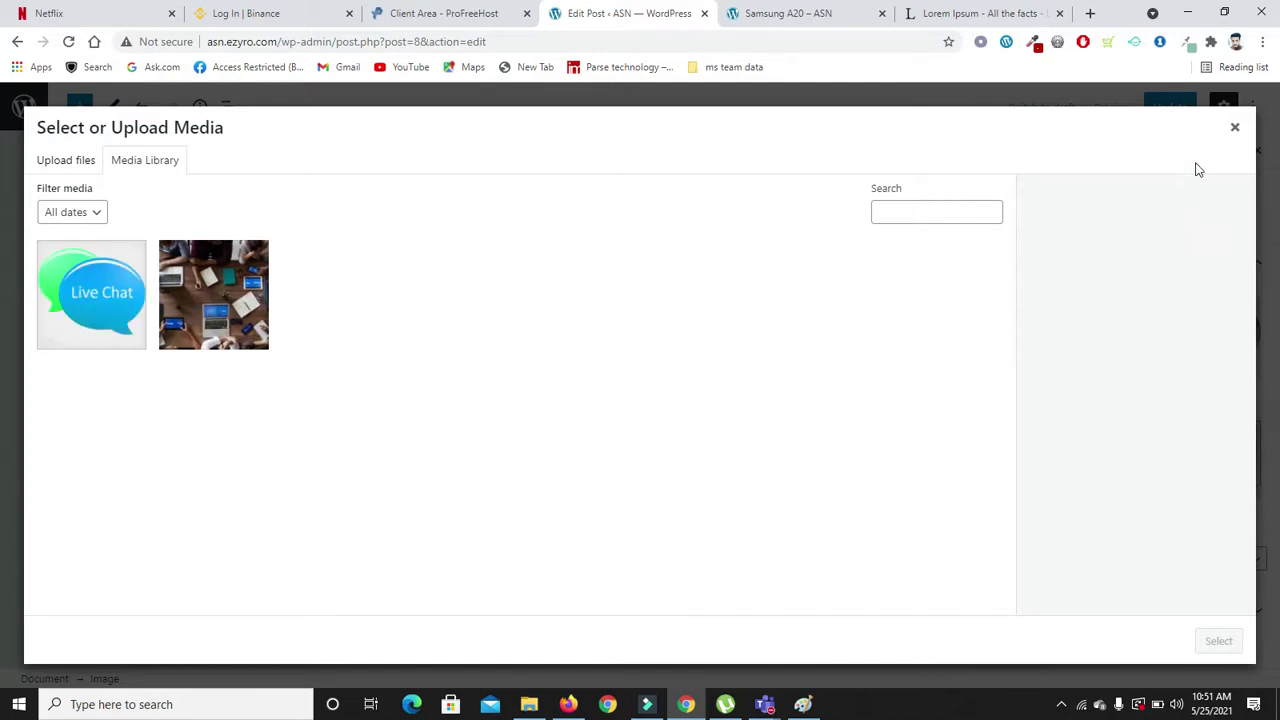
pyautogui.click(1236, 128)
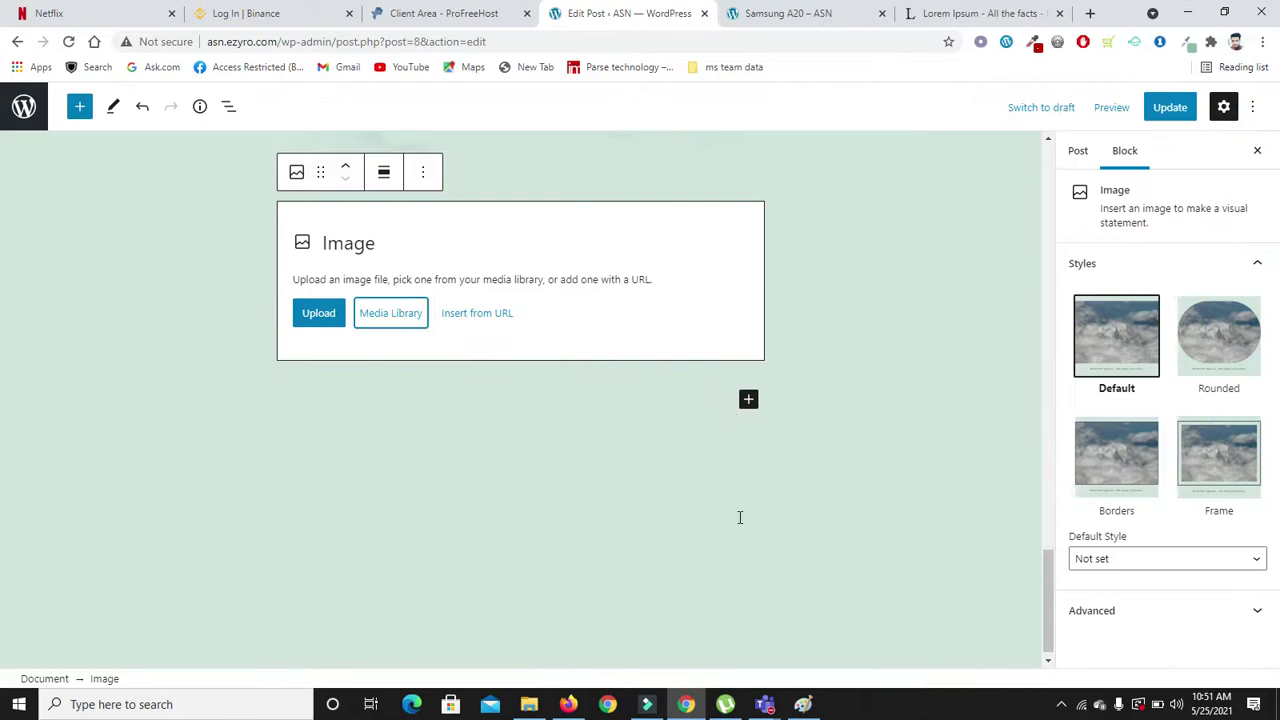
pyautogui.moveTo(1047, 574); pyautogui.dragTo(1052, 547)
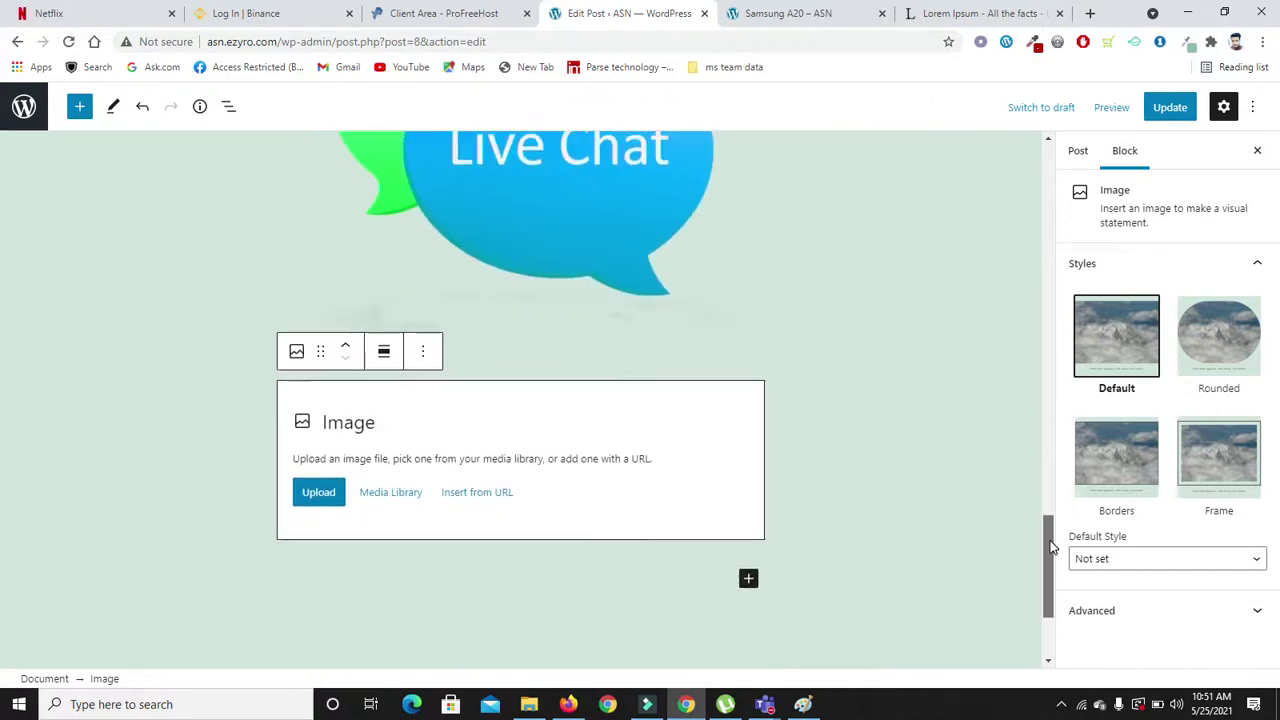
pyautogui.click(324, 493)
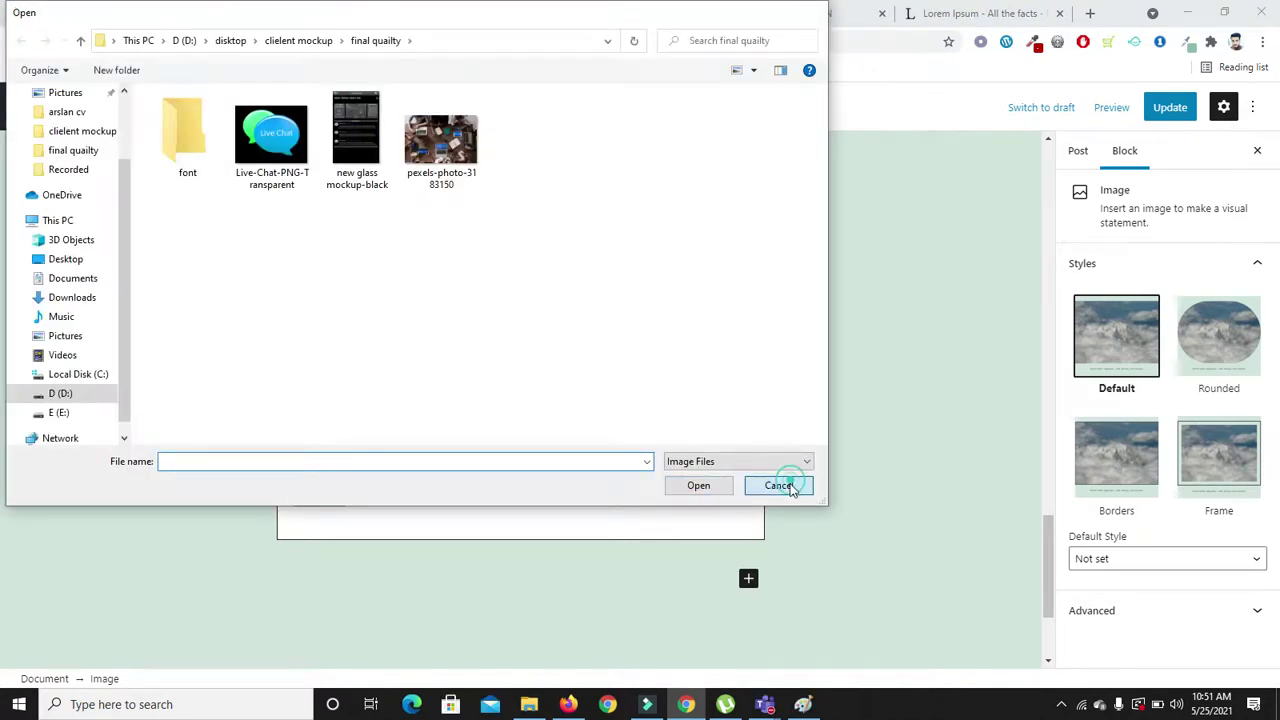
pyautogui.click(779, 484)
pyautogui.click(748, 577)
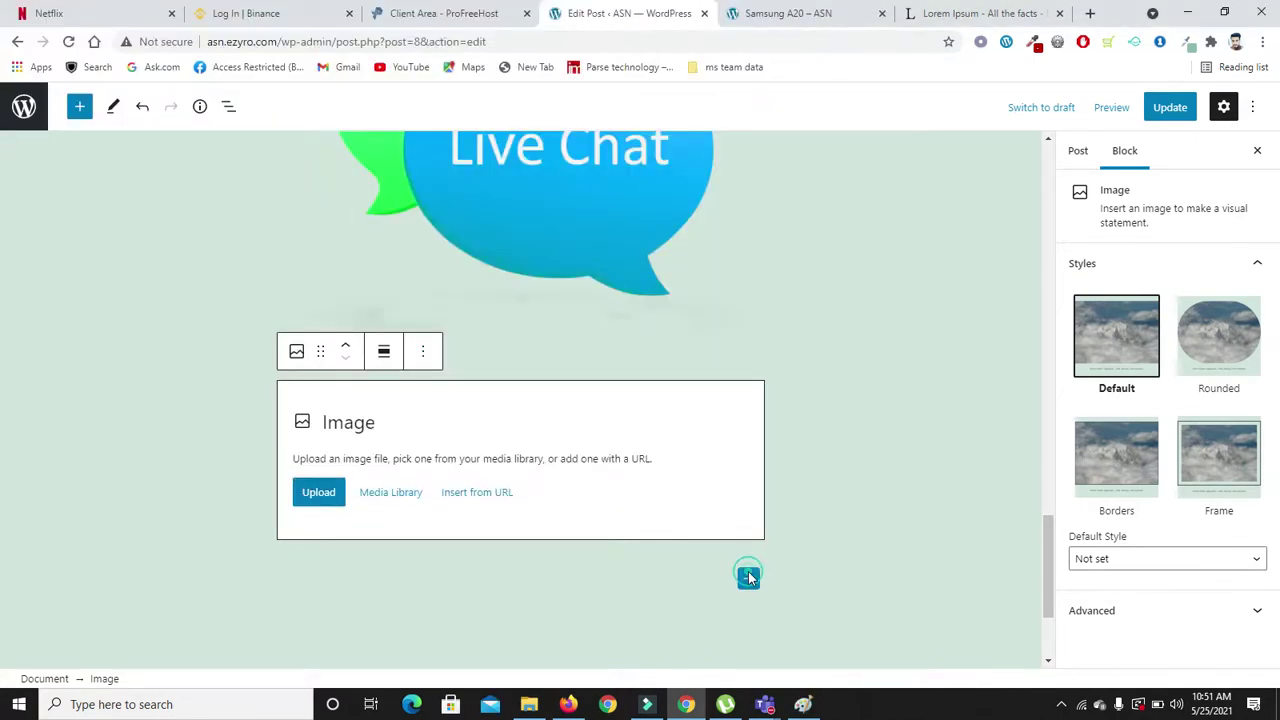
# Insert a Cover block via 'cov' search with the pexels-photo-3183150 office photo as background
pyautogui.click(816, 316)
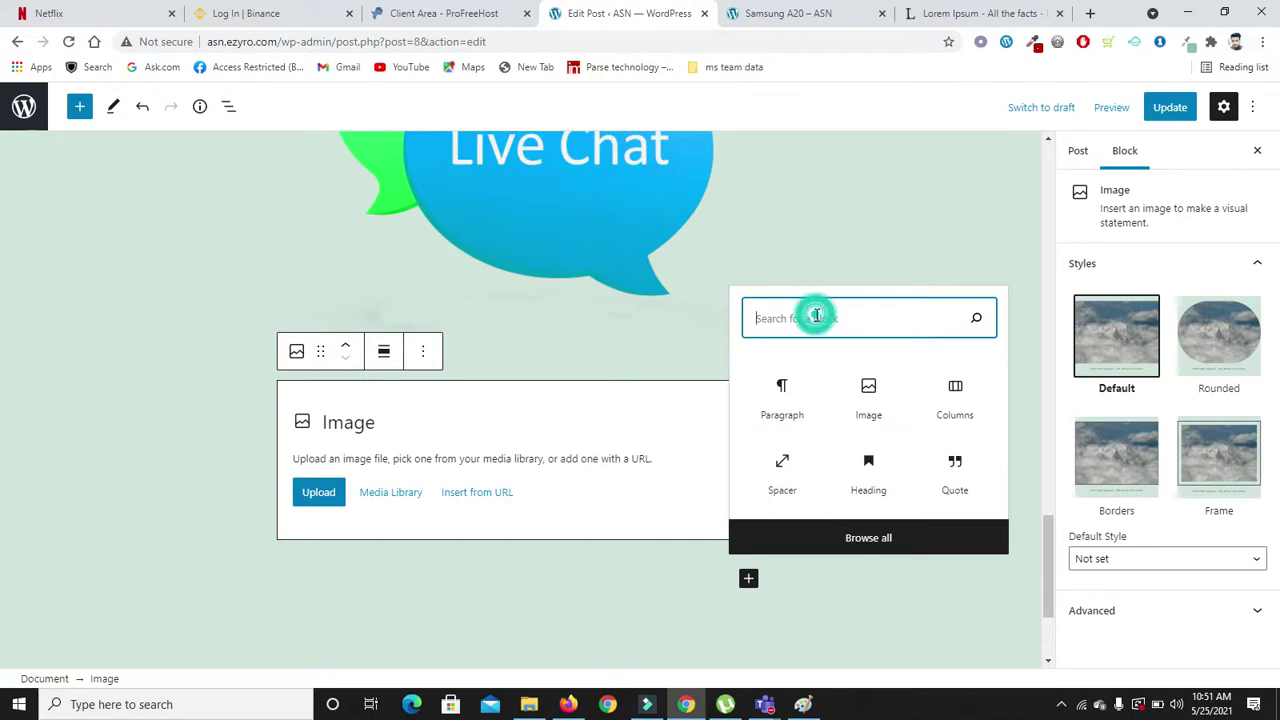
pyautogui.write('cov')
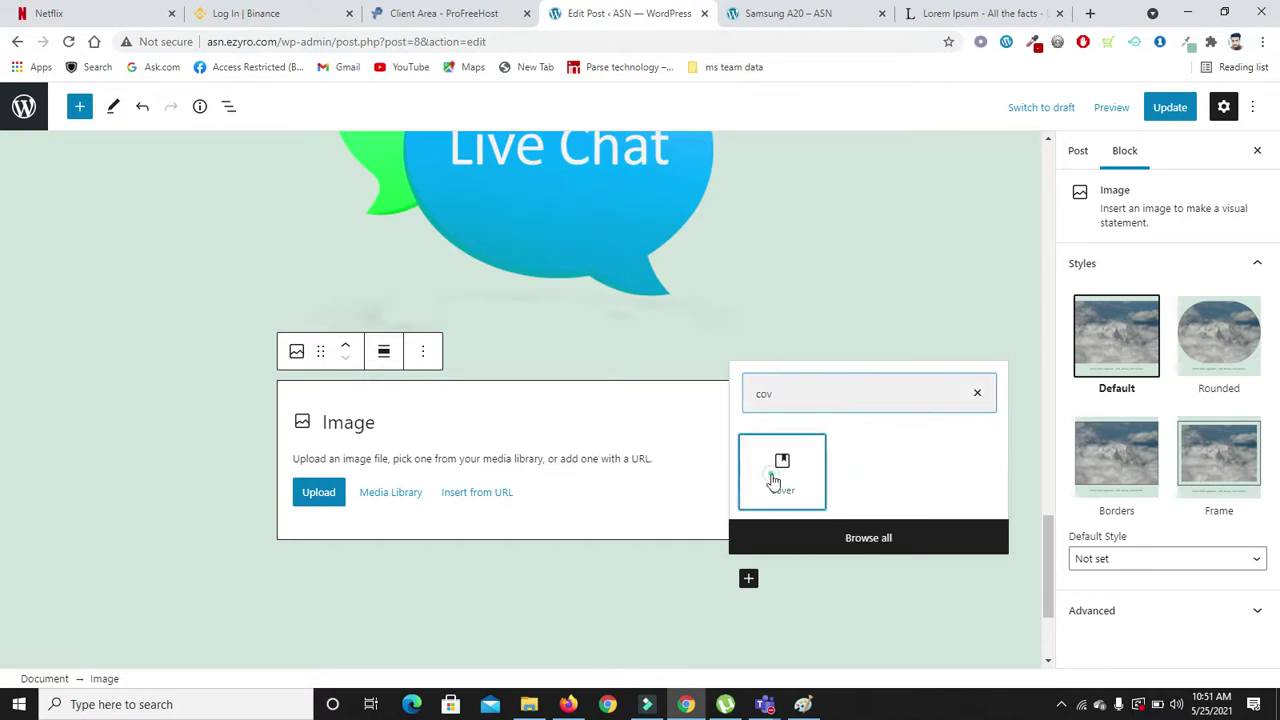
pyautogui.click(778, 468)
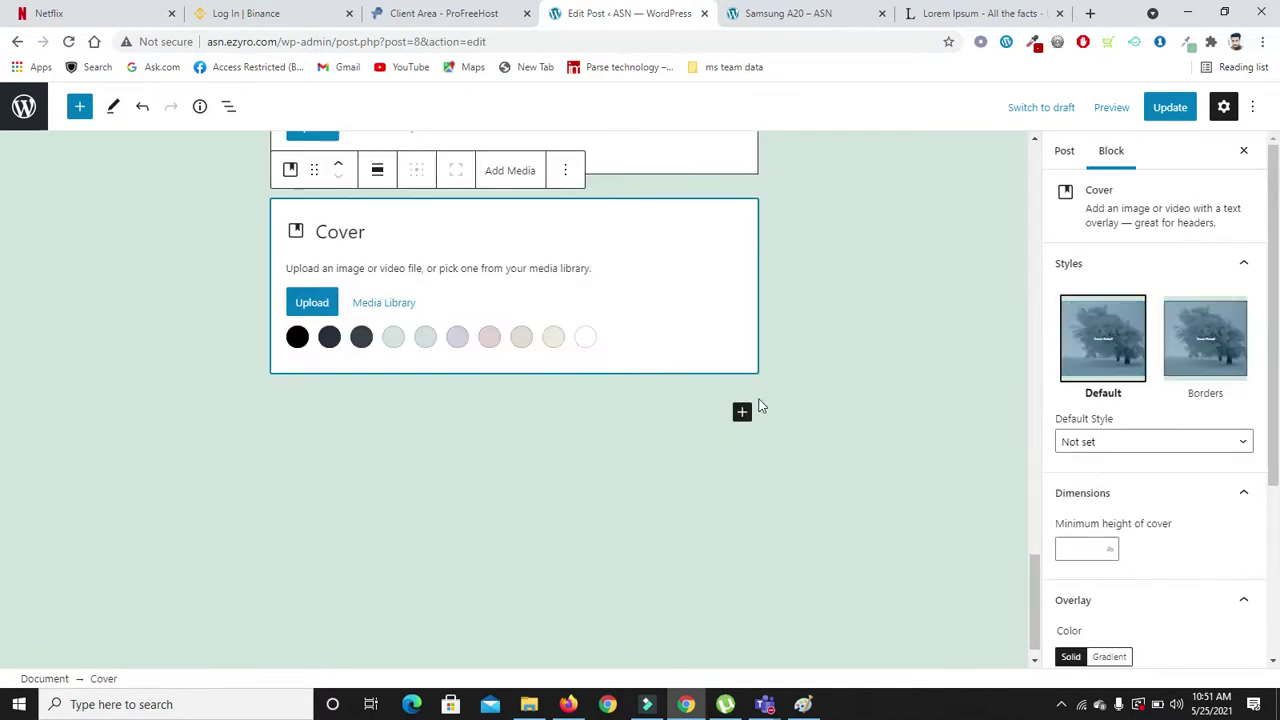
pyautogui.click(383, 302)
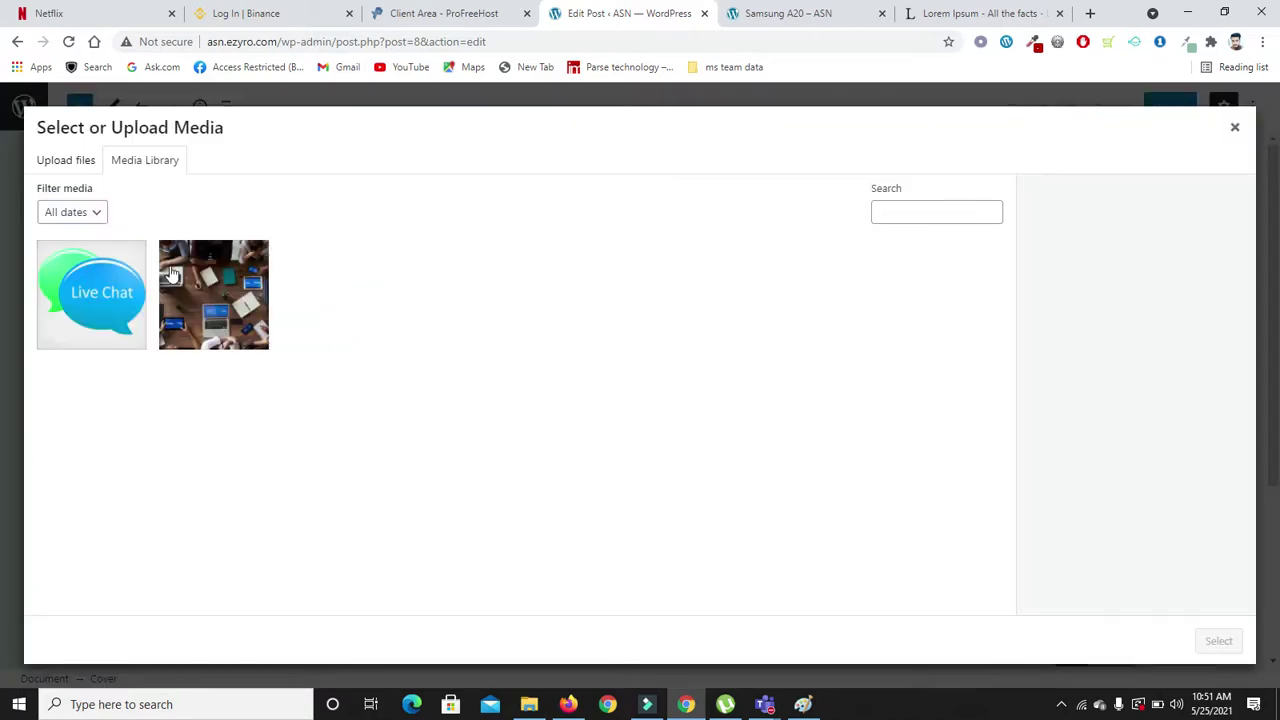
pyautogui.click(172, 275)
pyautogui.click(1218, 641)
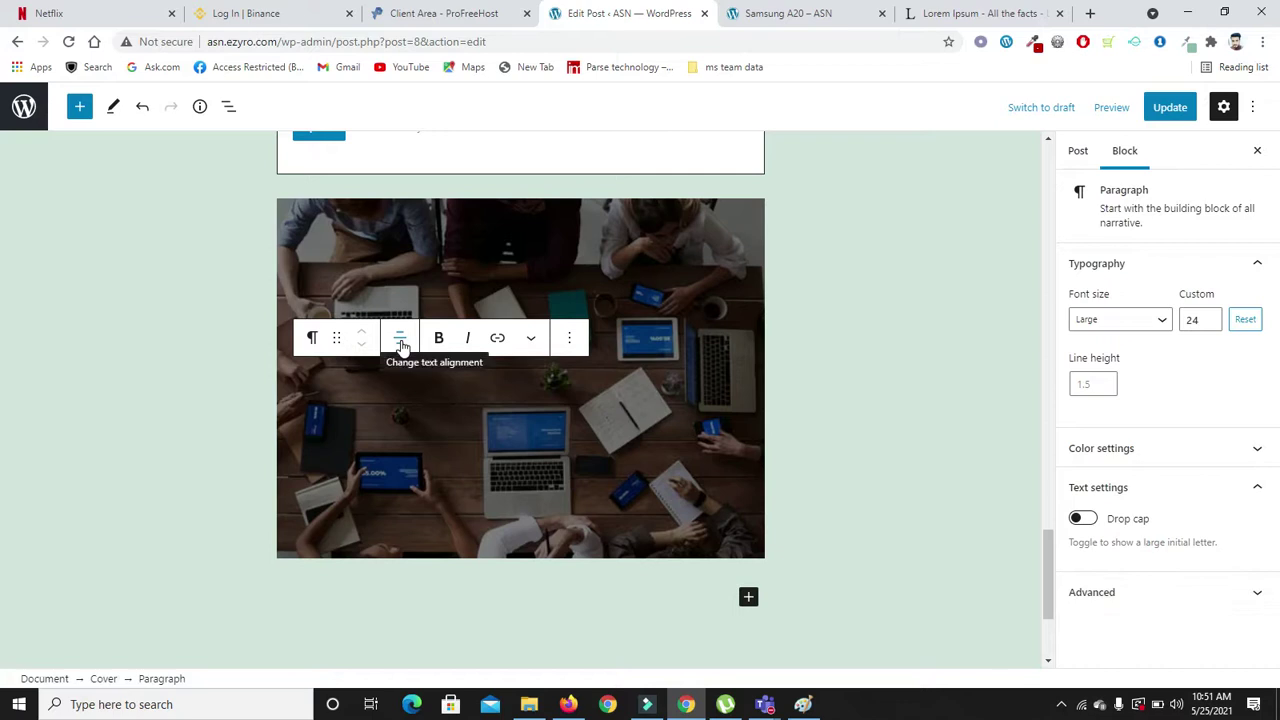
# Type 'Technical Design' into the cover, fixing the misspelling
pyautogui.click(569, 337)
pyautogui.click(491, 374)
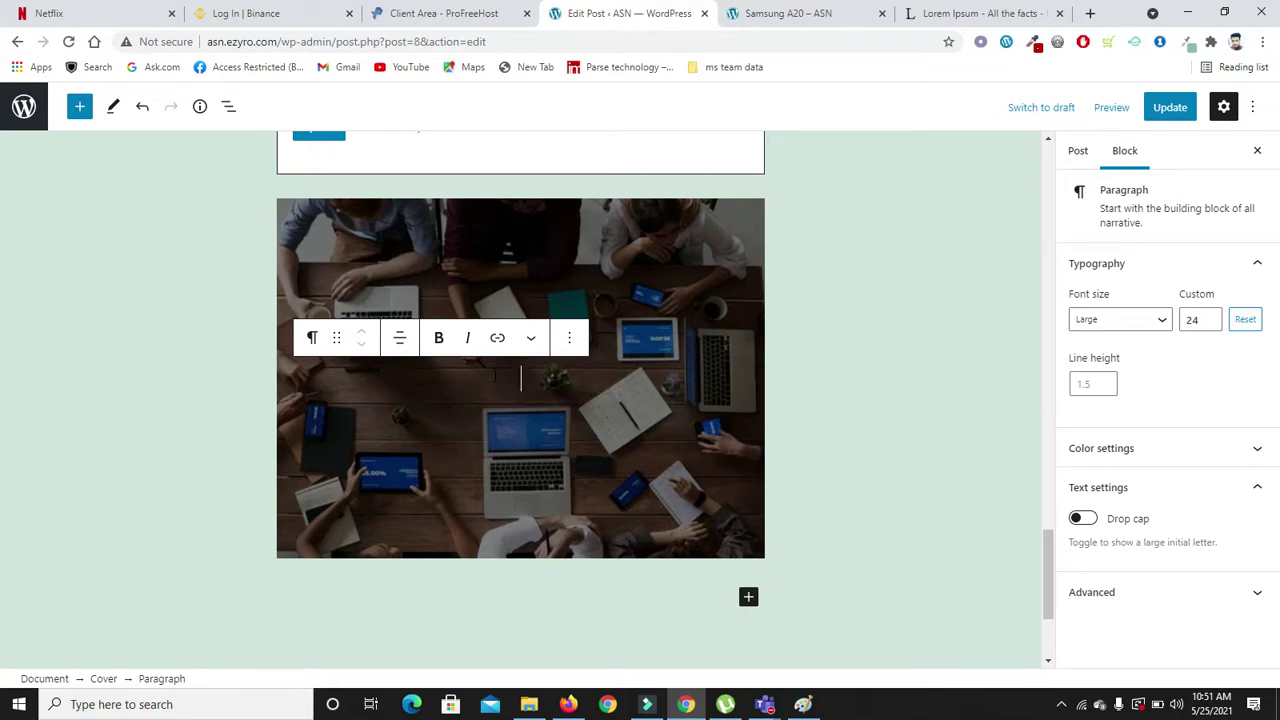
pyautogui.write('Tr')
pyautogui.write('chnical ')
pyautogui.write('Desing')
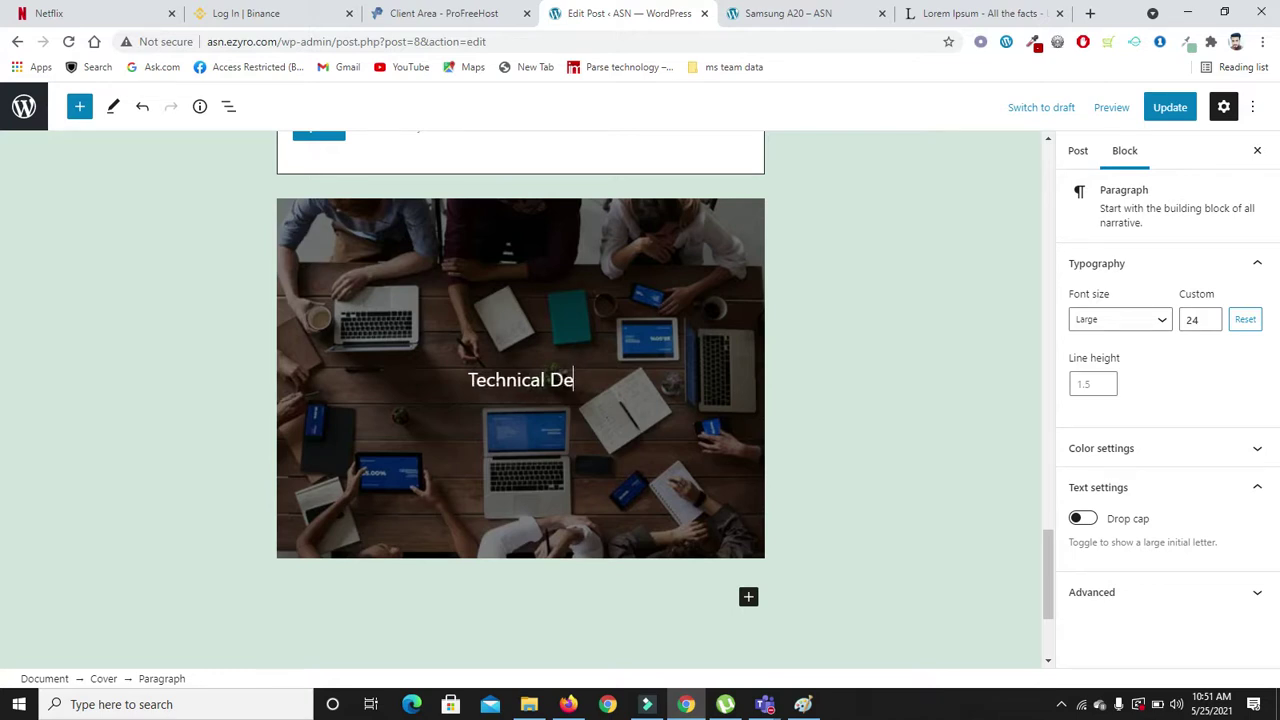
pyautogui.press('BackSpace')
pyautogui.press('BackSpace')
pyautogui.write('gn')
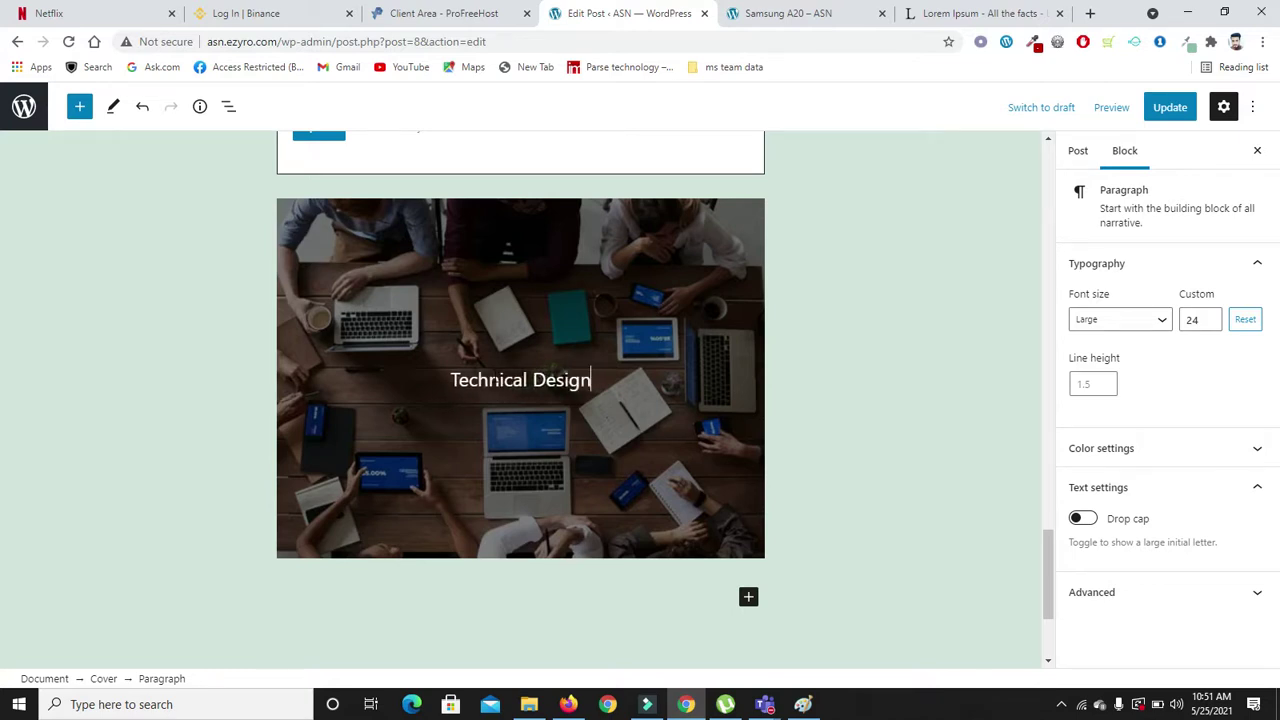
# Make the Technical Design text bold and center-aligned
pyautogui.tripleClick(455, 380)
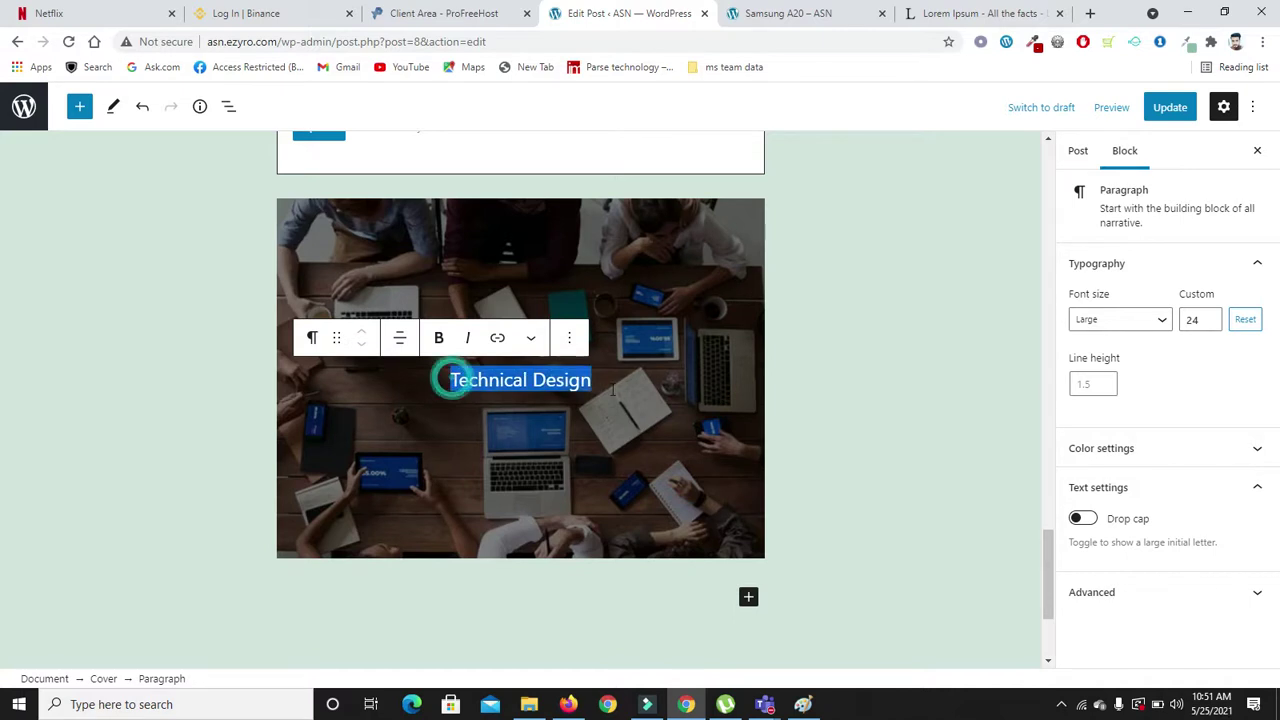
pyautogui.click(438, 338)
pyautogui.click(530, 339)
pyautogui.click(530, 339)
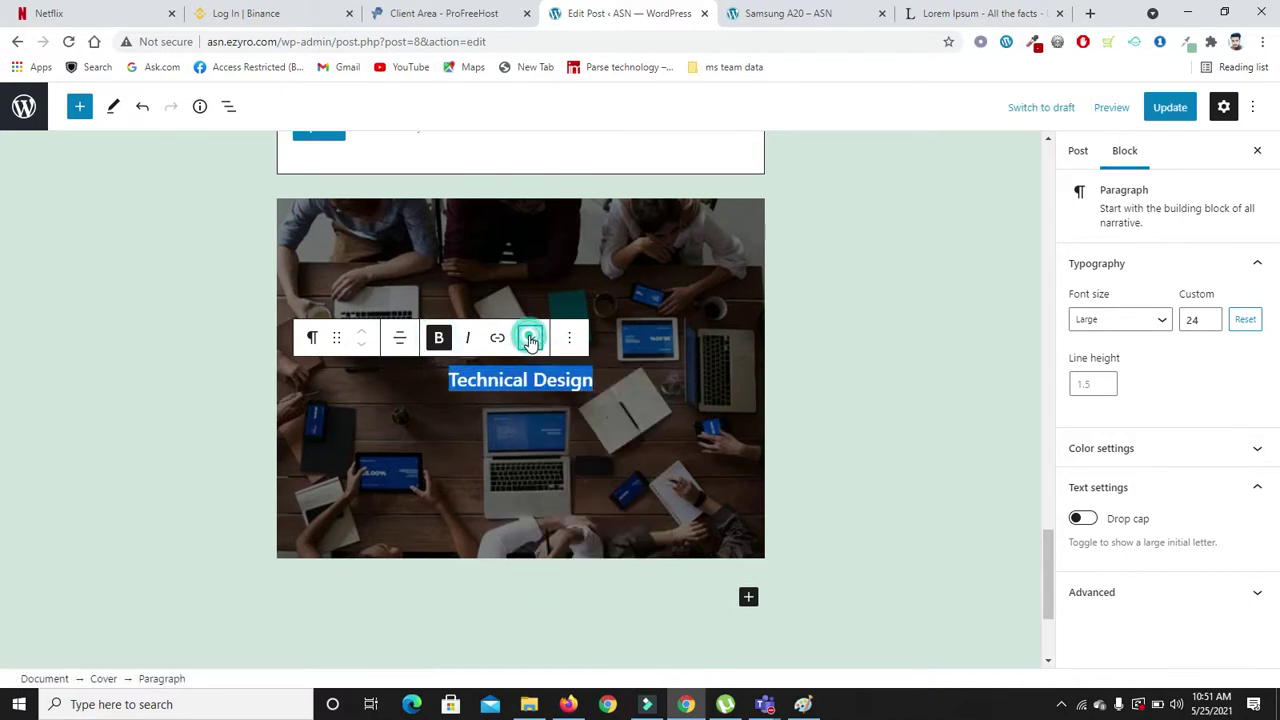
pyautogui.click(399, 339)
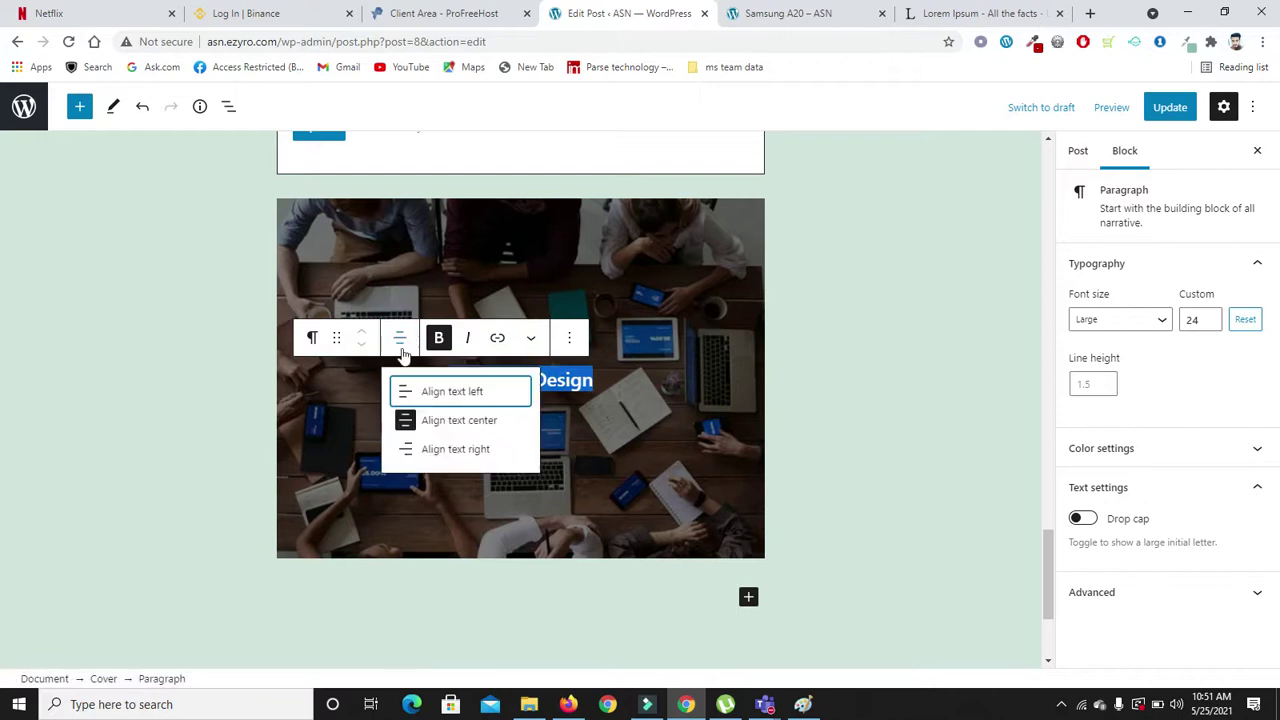
pyautogui.click(441, 426)
pyautogui.click(399, 339)
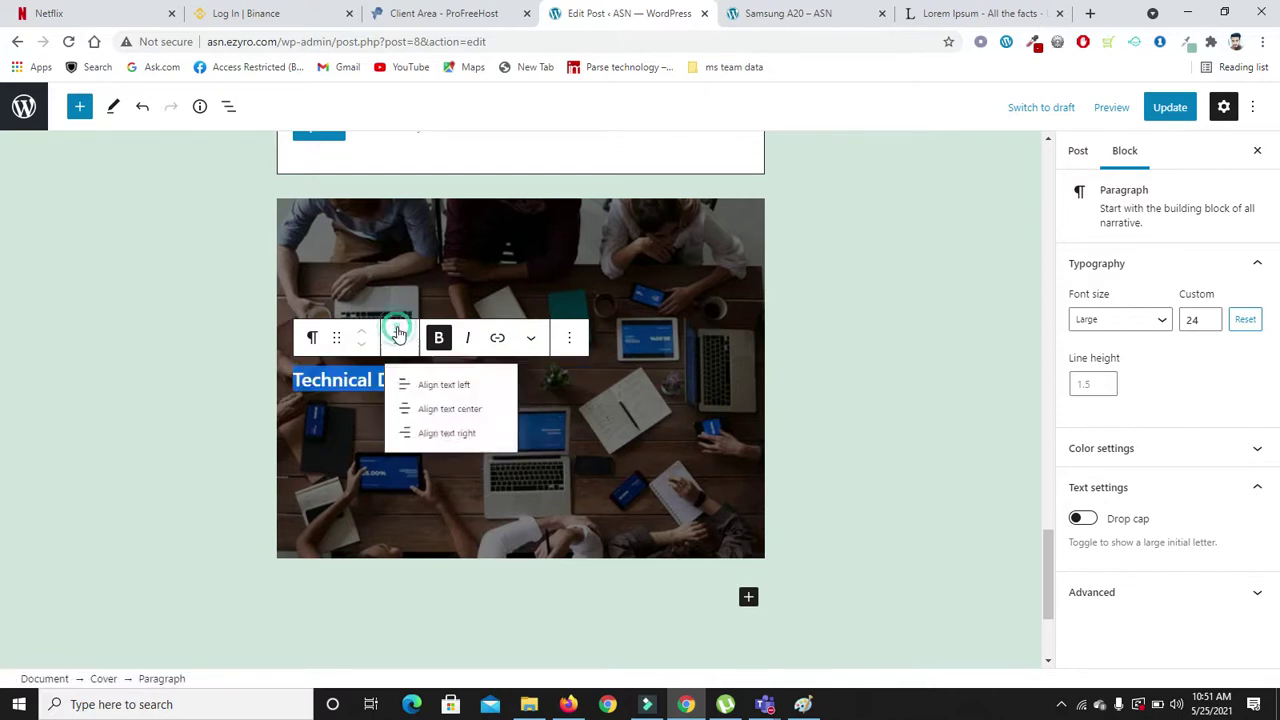
pyautogui.click(458, 422)
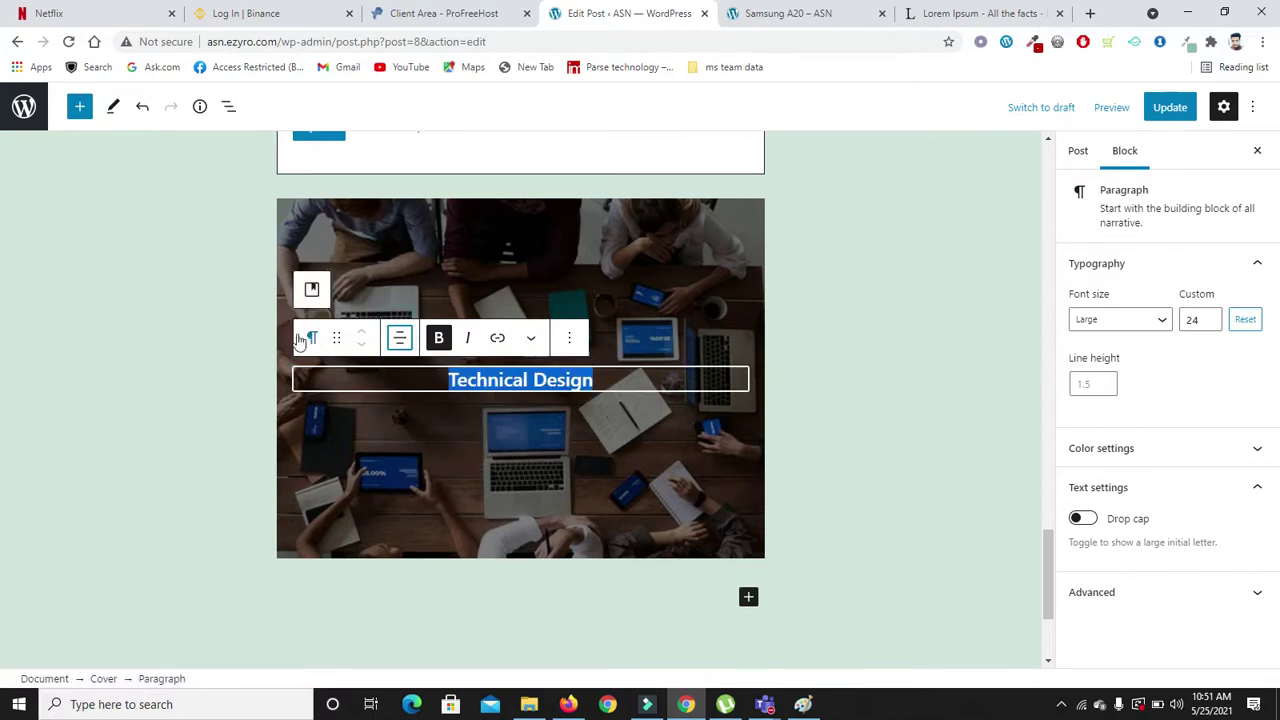
pyautogui.click(404, 374)
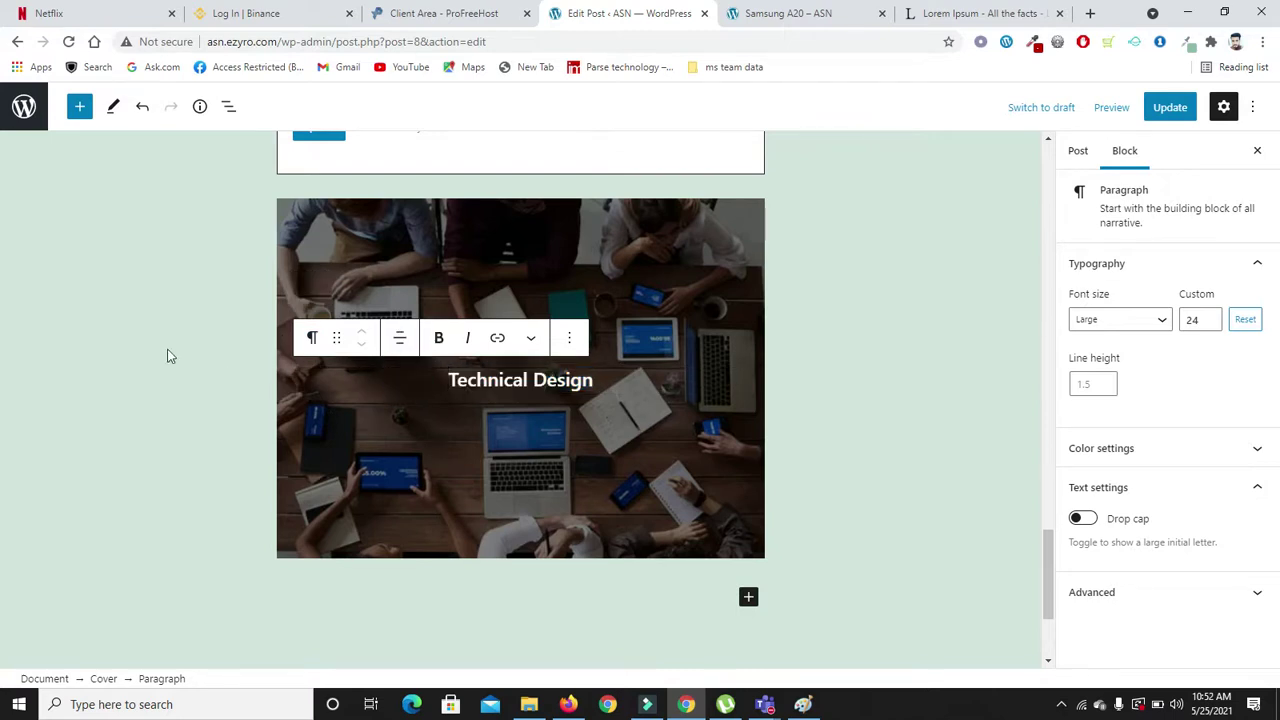
# Review the result by reselecting the Cover block and its Technical Design text
pyautogui.click(159, 351)
pyautogui.click(284, 376)
pyautogui.click(286, 375)
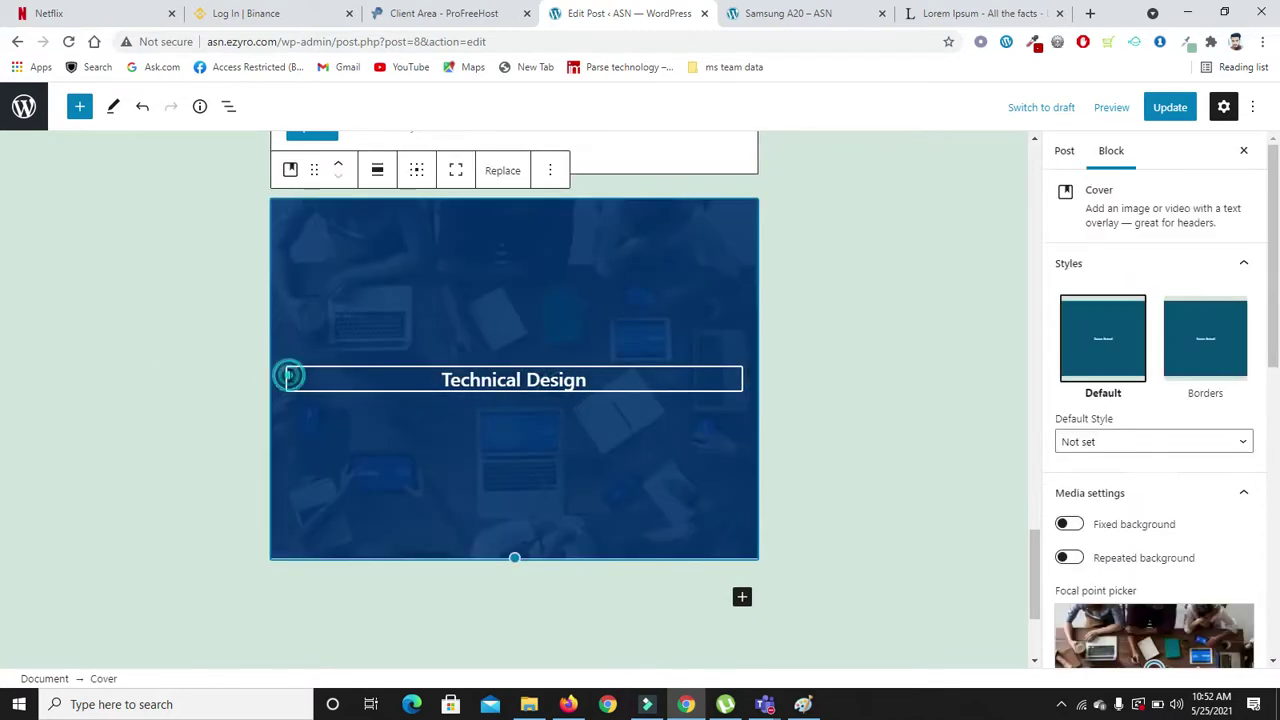
pyautogui.click(684, 382)
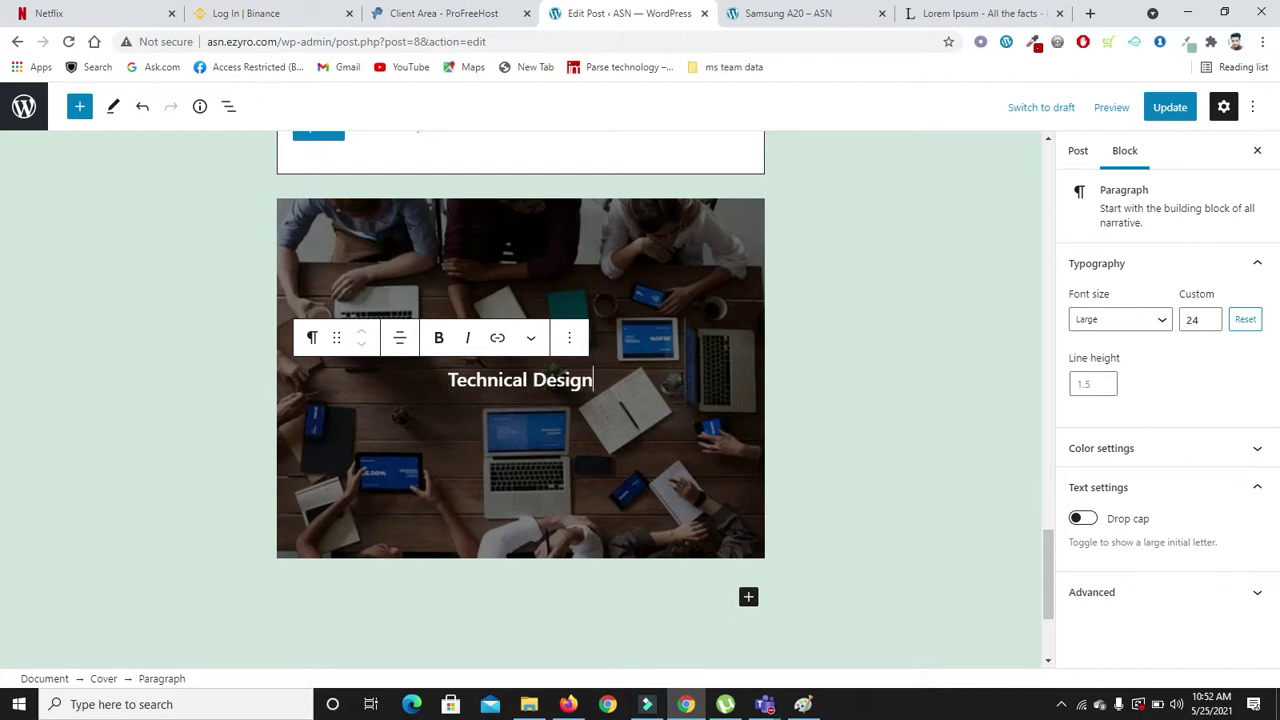
pyautogui.click(929, 437)
pyautogui.click(717, 517)
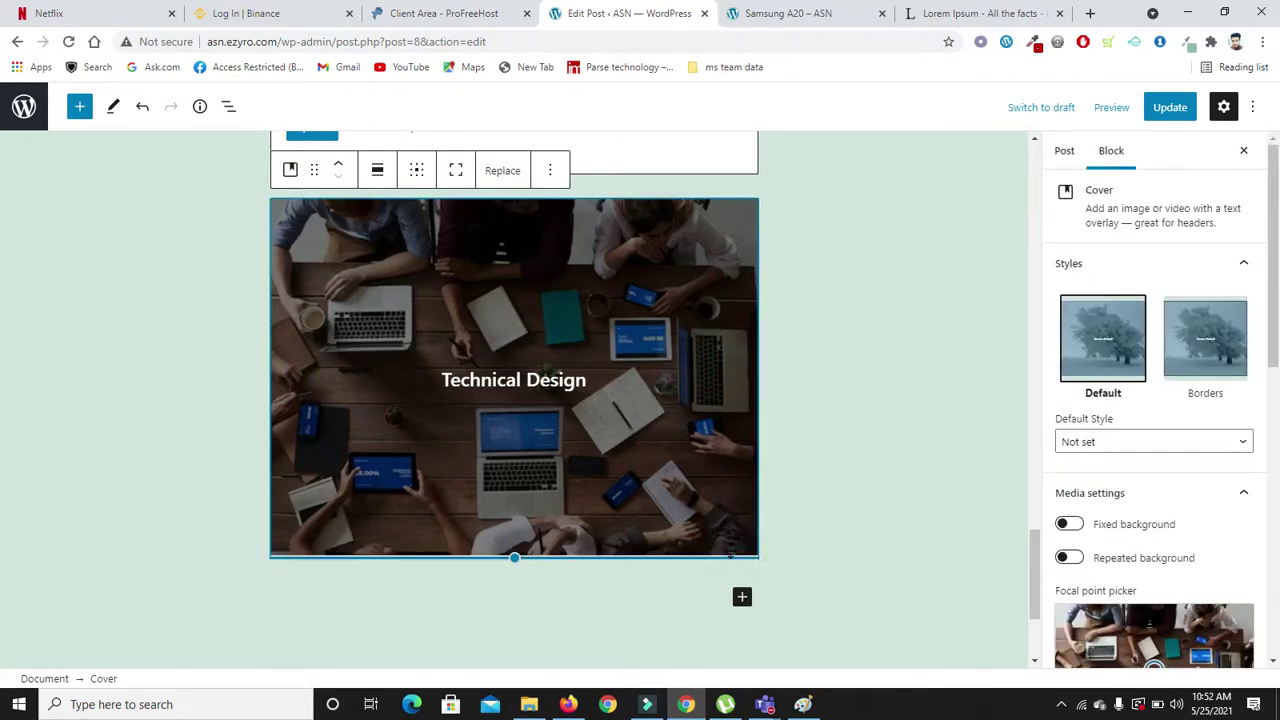
# Make the cover taller and check the Technical Design paragraph's alignment and options unchanged
pyautogui.moveTo(514, 557); pyautogui.dragTo(560, 490)
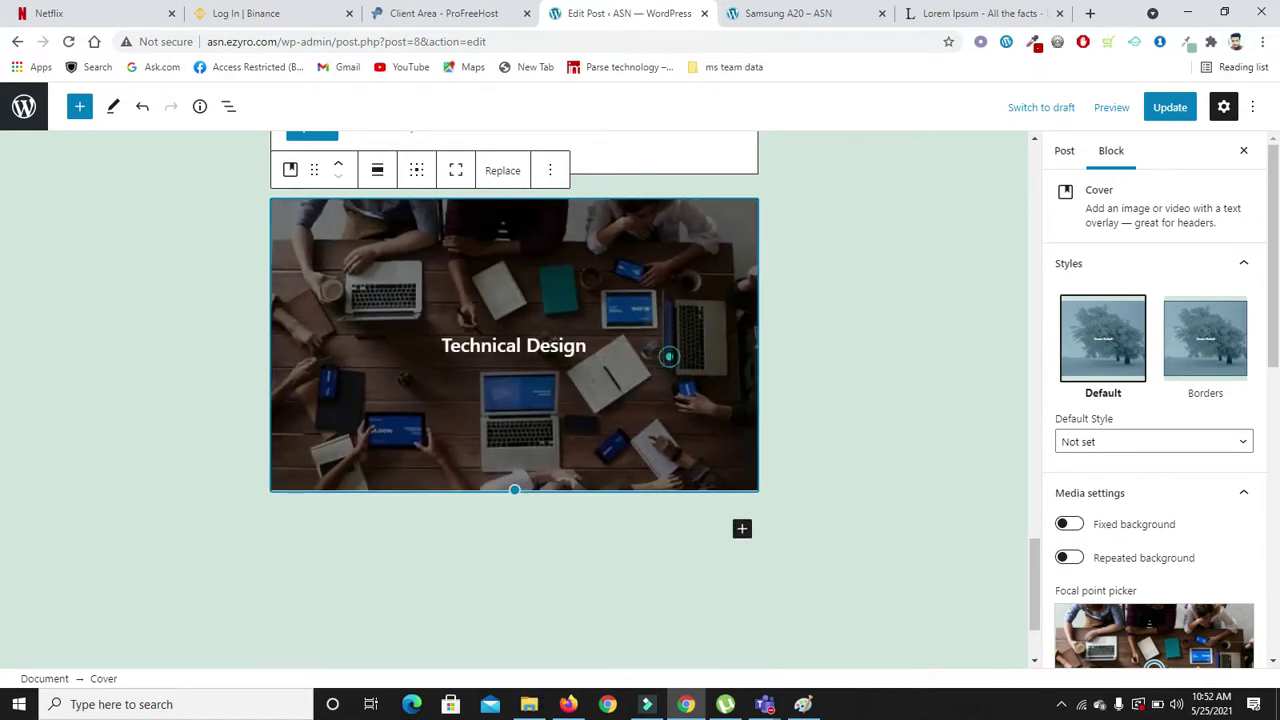
pyautogui.click(660, 347)
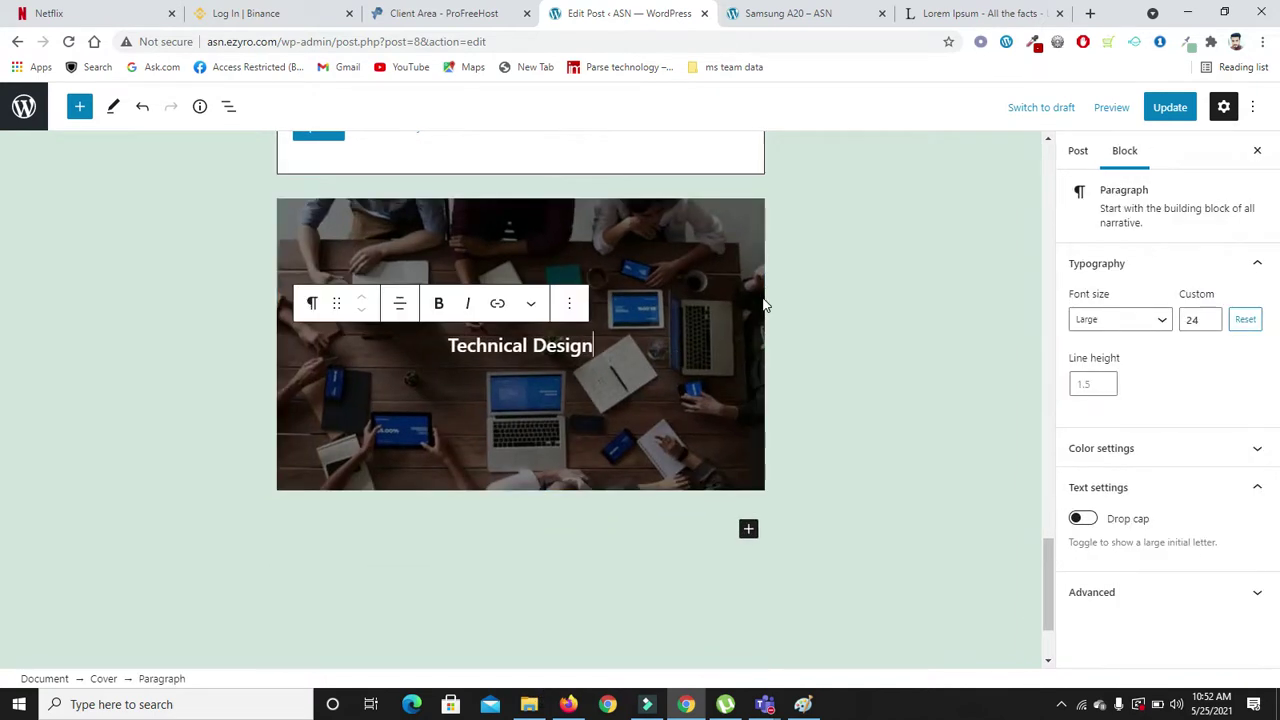
pyautogui.click(399, 303)
pyautogui.click(399, 303)
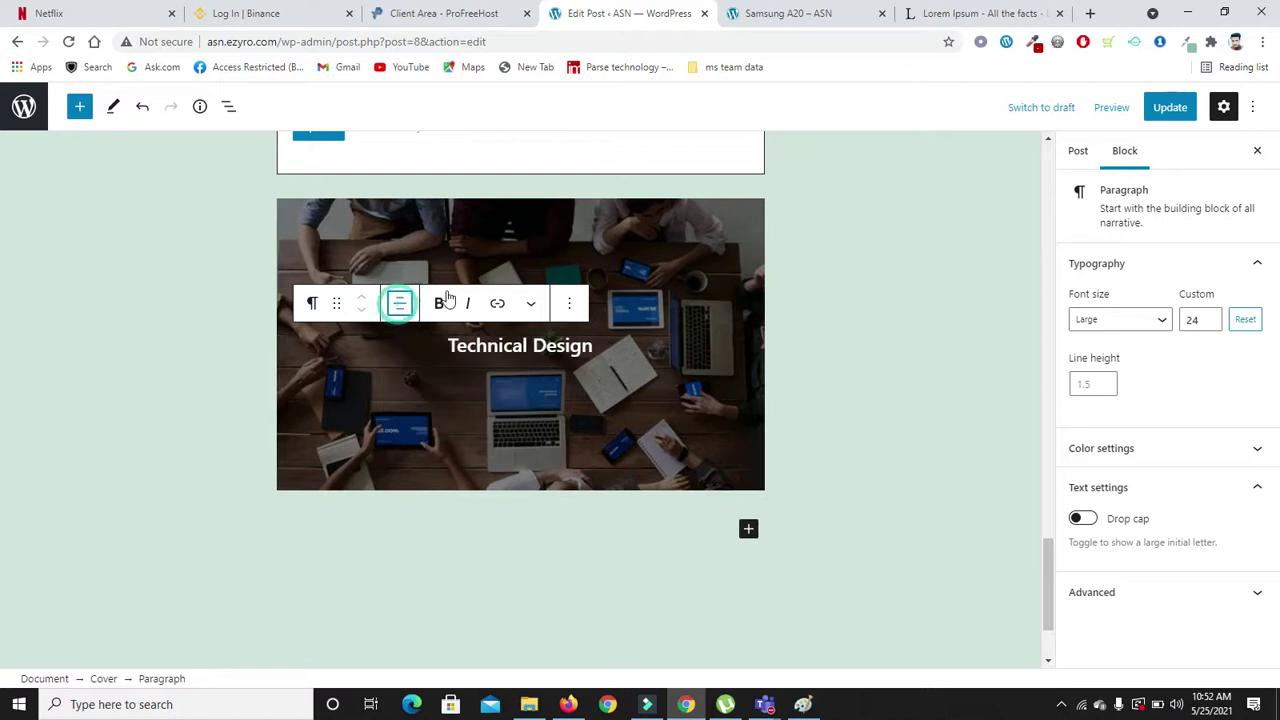
pyautogui.click(569, 303)
pyautogui.click(571, 303)
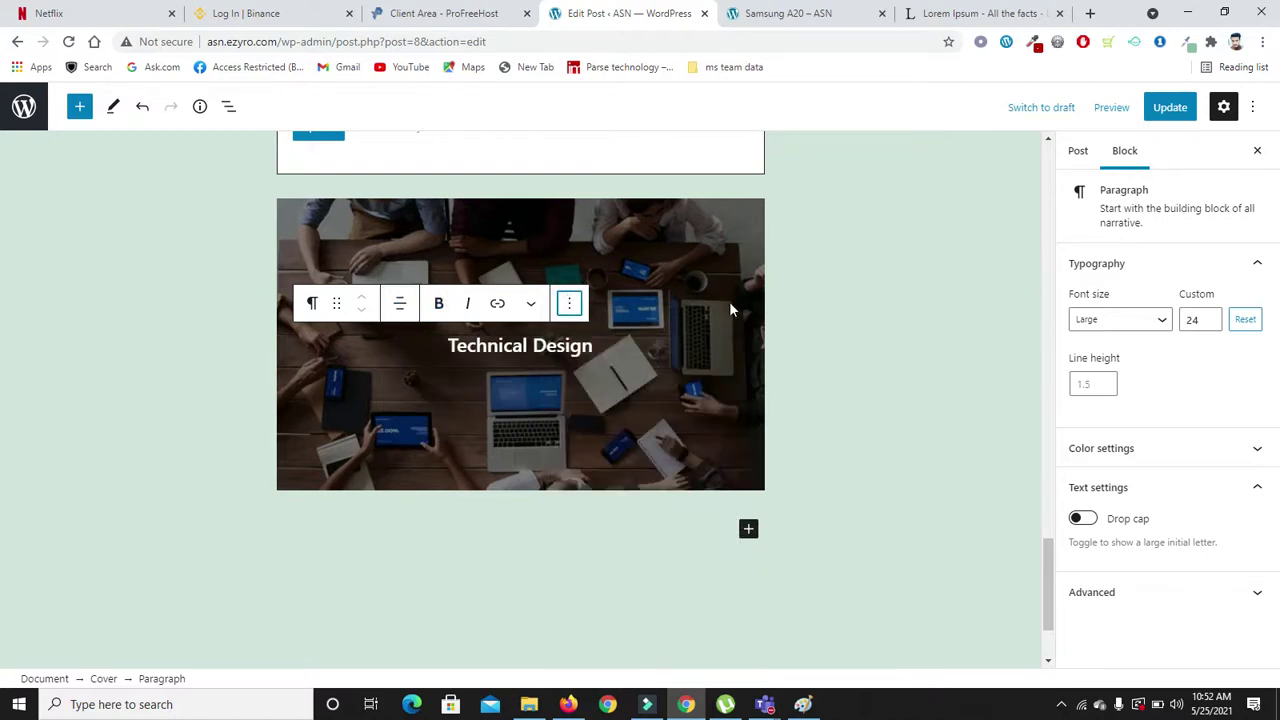
pyautogui.click(771, 327)
pyautogui.click(757, 324)
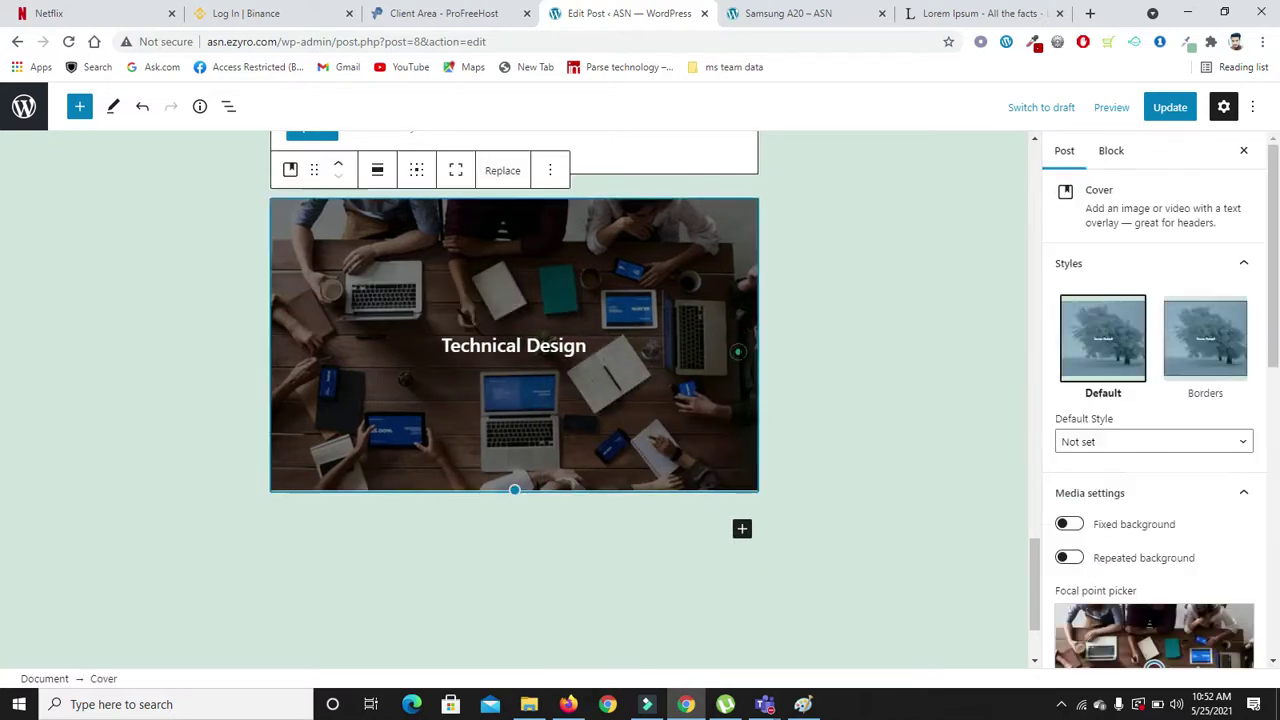
# Add an empty paragraph below the cover, then reselect the Technical Design text
pyautogui.click(687, 380)
pyautogui.click(426, 560)
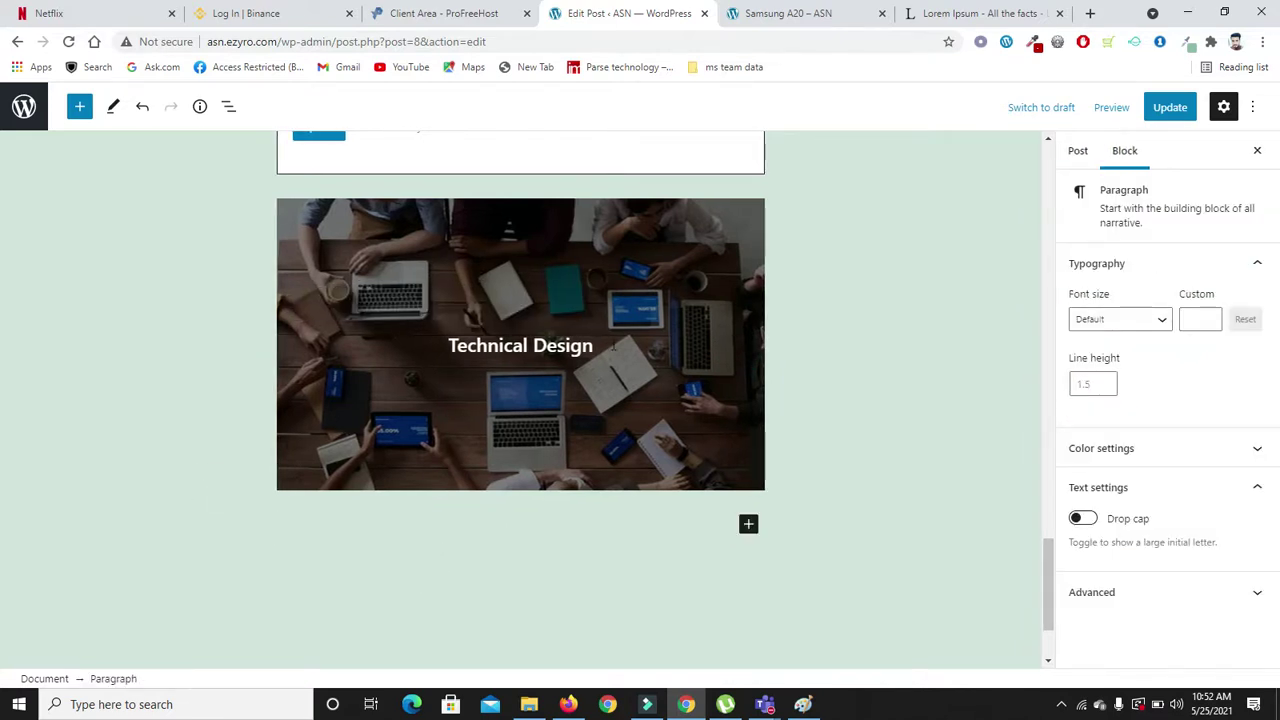
pyautogui.click(600, 344)
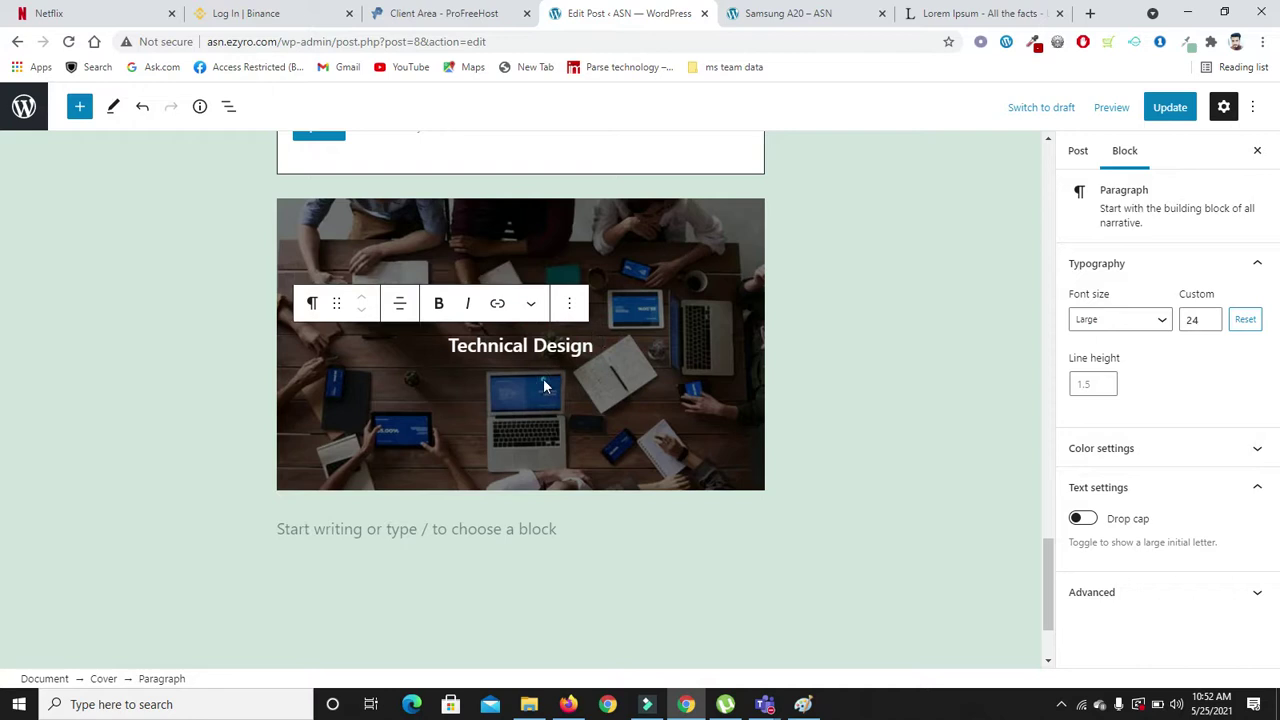
pyautogui.click(488, 368)
pyautogui.click(487, 368)
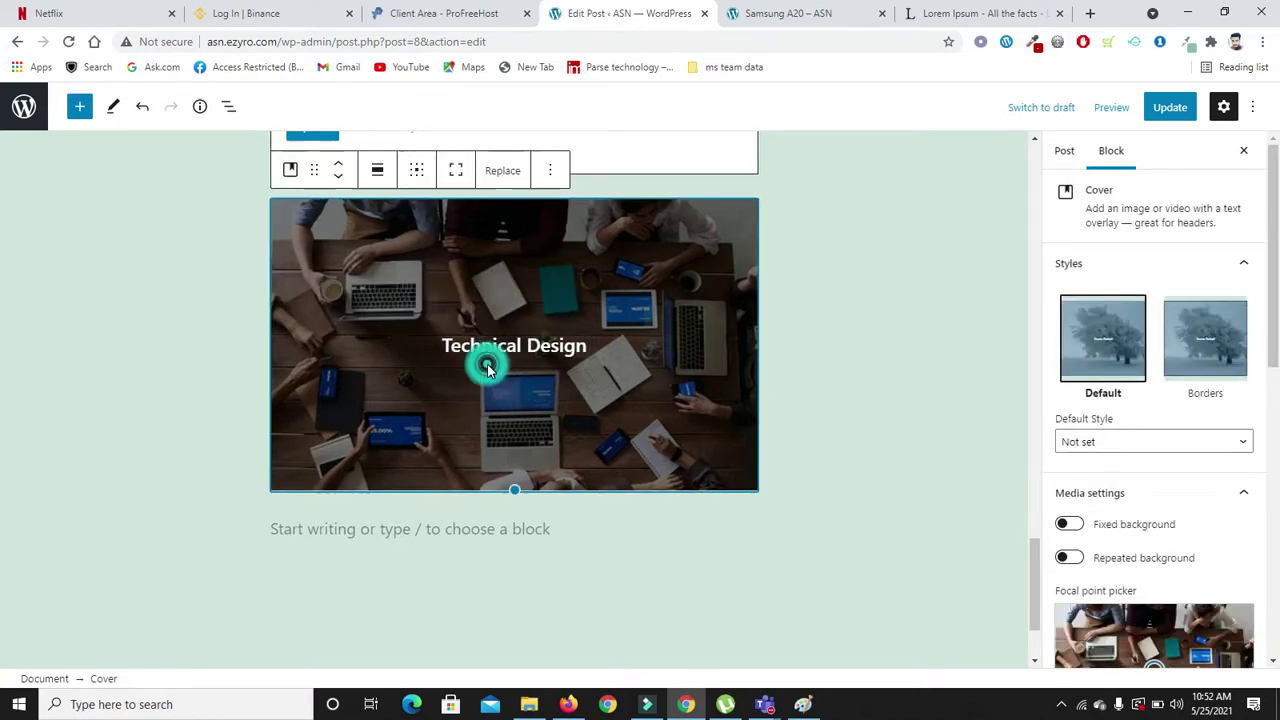
pyautogui.click(590, 347)
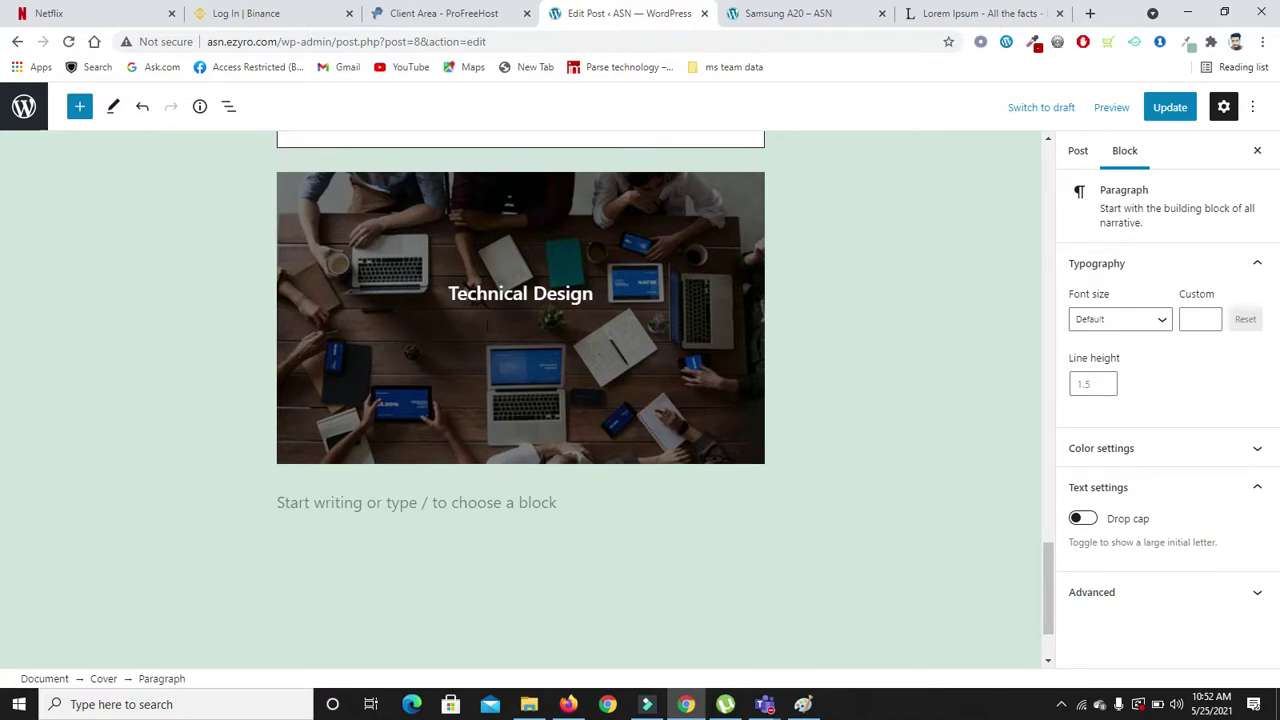
# Paste the Lorem Ipsum paragraph into the cover, undoing an accidental cover deletion
pyautogui.hotkey('ctrl', 'a')
pyautogui.press('BackSpace')
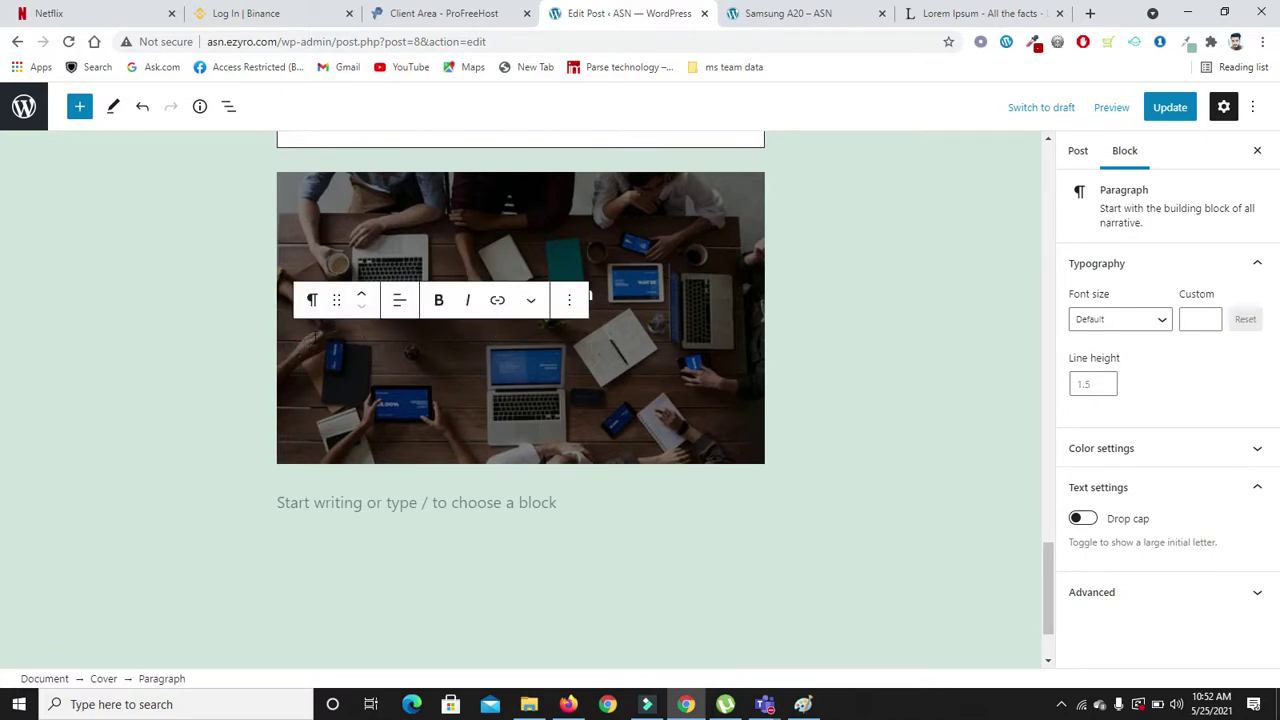
pyautogui.write("Lorem Ipsum is simply dummy text of the printing and typesetting industry. Lorem Ipsum has been the industry's standard dummy text ever since the 1500s, when an unknown printer took a galley of type and scrambled it to make a type specimen book. It has survived not only five centuries, but also the leap into electronic typesetting, remaining essentially unchanged. It was popularised in the 1960s with the release of Letraset sheets containing Lorem Ipsum passages, and more recently with desktop publishing software like Aldus PageMaker including versions of Lorem Ipsum.")
pyautogui.moveTo(585, 377); pyautogui.dragTo(288, 197)
pyautogui.hotkey('ctrl', 'a')
pyautogui.press('Delete')
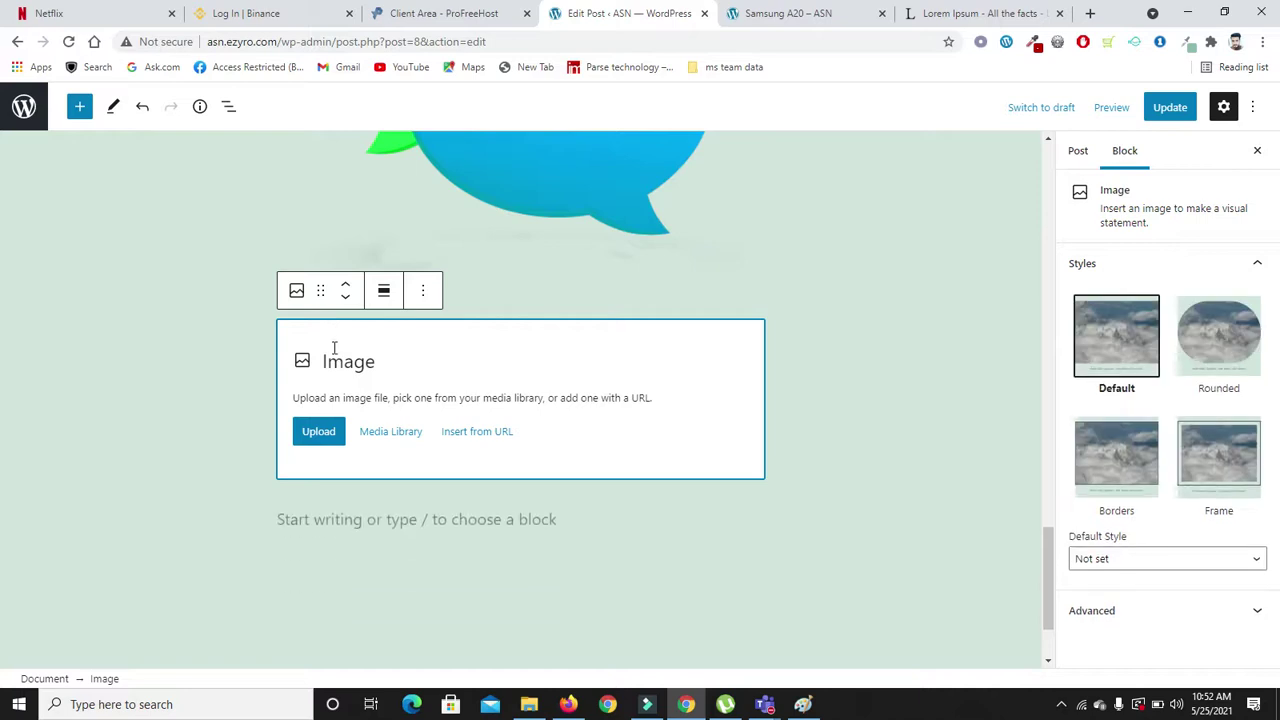
pyautogui.hotkey('ctrl', 'z')
# Trim the Lorem Ipsum paragraph so it ends at "when an unknown ."
pyautogui.moveTo(293, 343); pyautogui.dragTo(295, 428)
pyautogui.hotkey('ctrl', 'z')
pyautogui.hotkey('ctrl', 'shift', 'z')
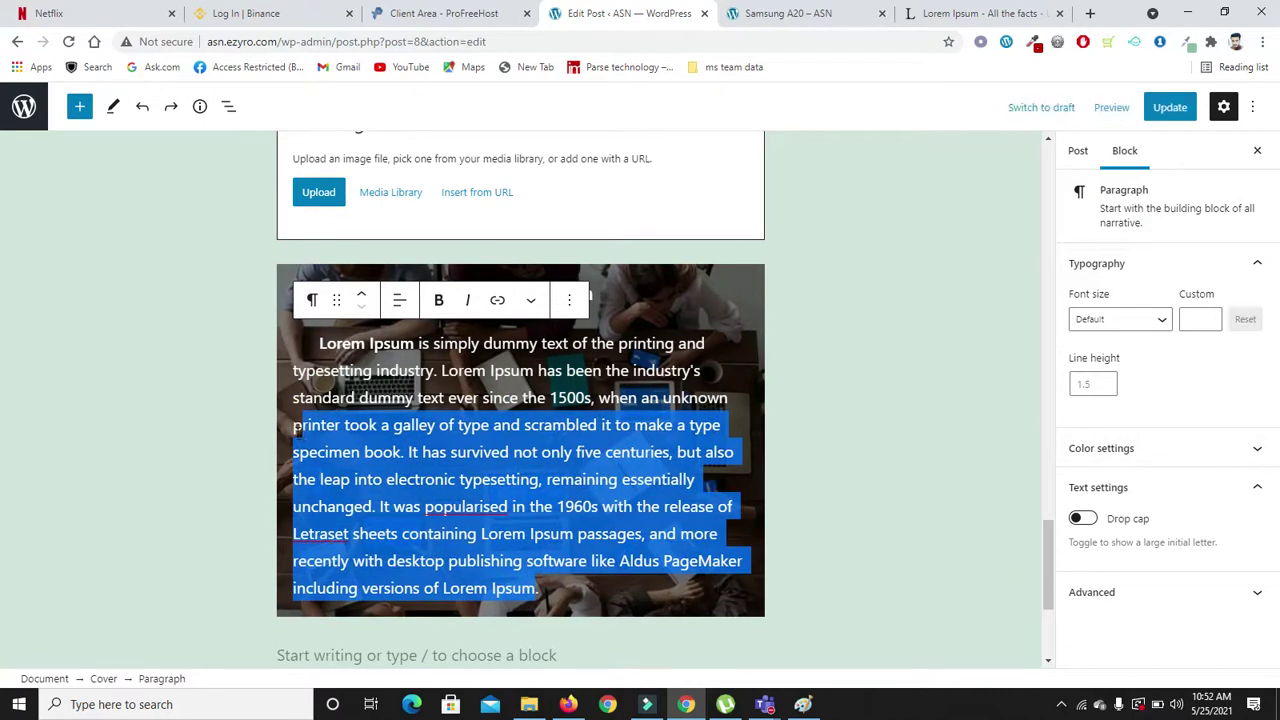
pyautogui.press('BackSpace')
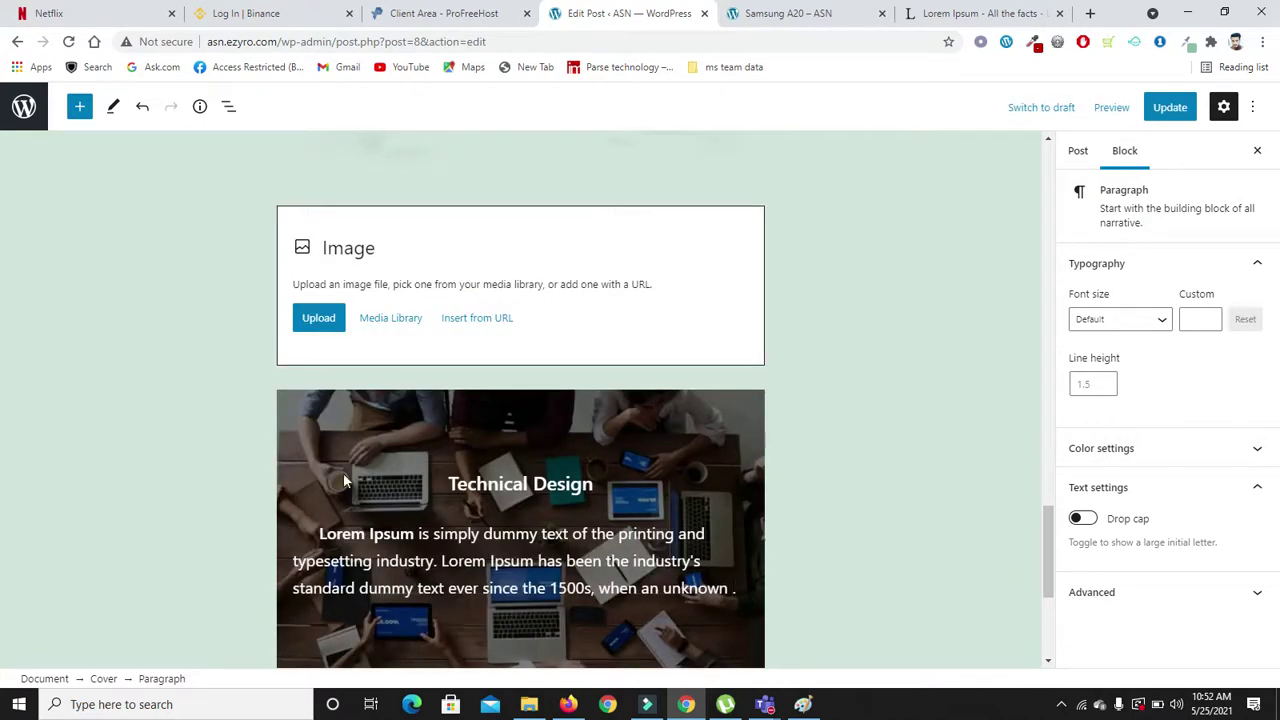
# Try bold and other formatting on the paragraph, leaving it unchanged
pyautogui.moveTo(306, 531); pyautogui.dragTo(738, 590)
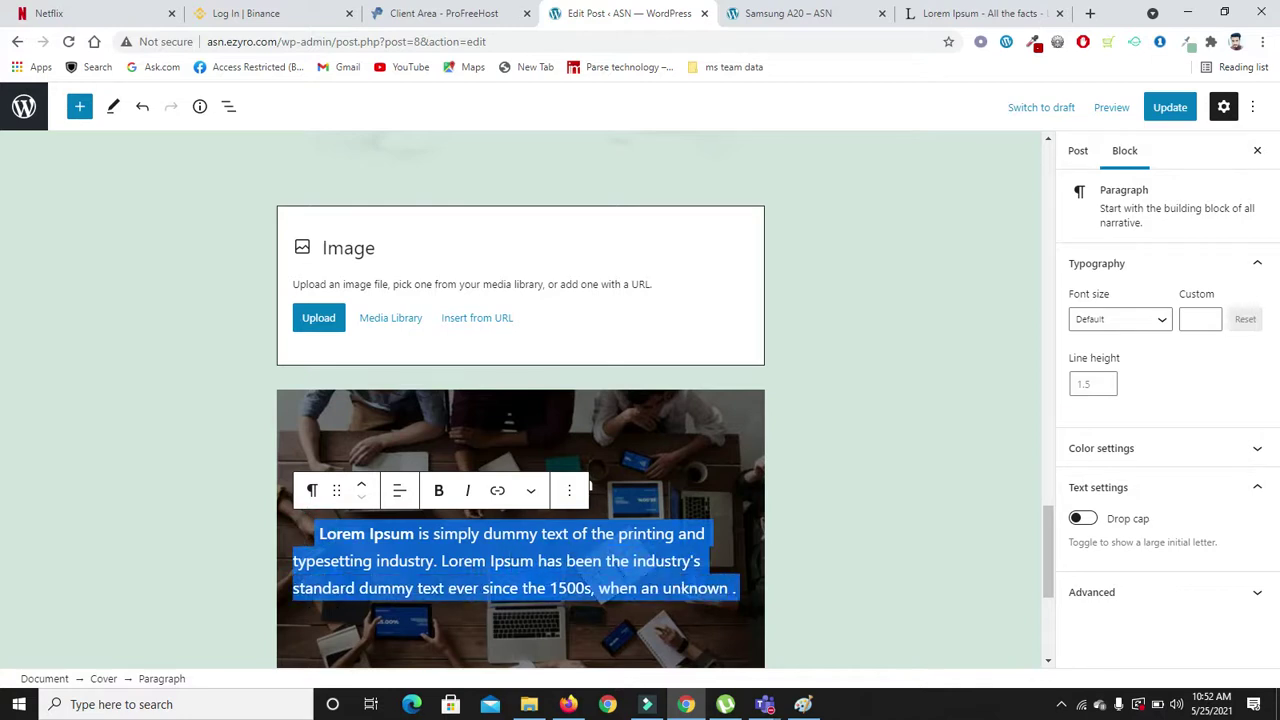
pyautogui.click(439, 494)
pyautogui.click(439, 494)
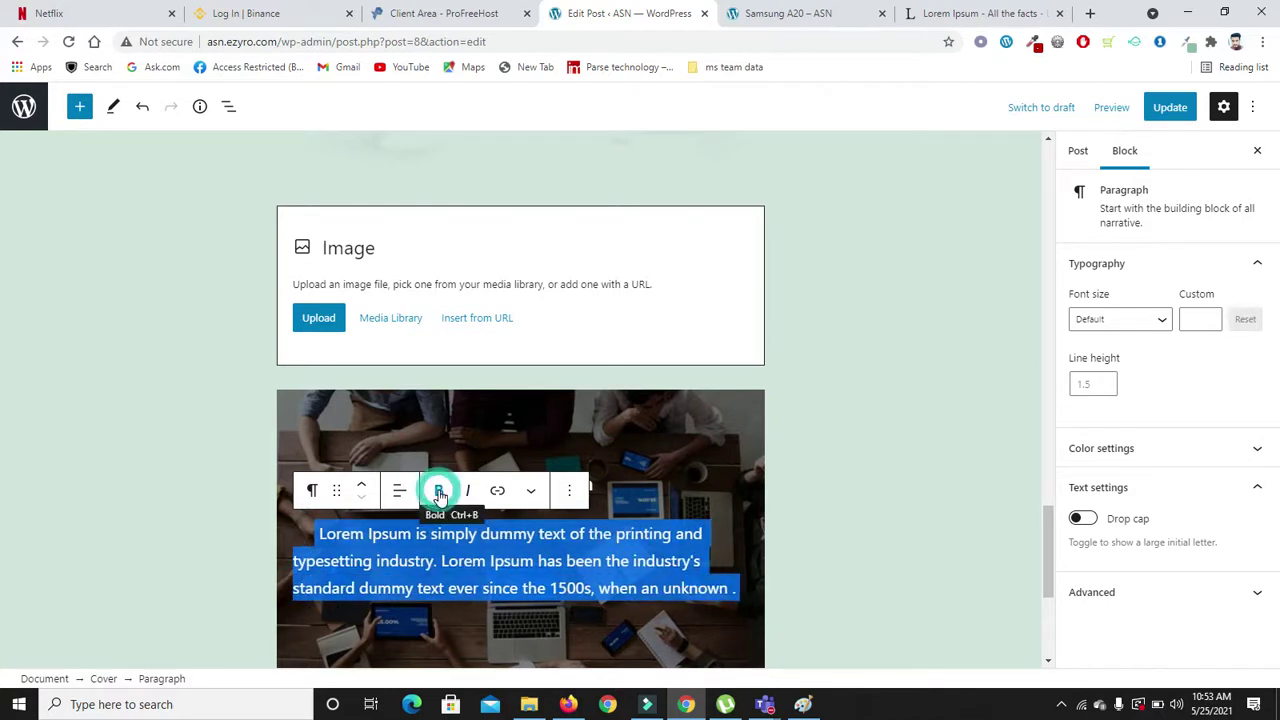
pyautogui.click(531, 490)
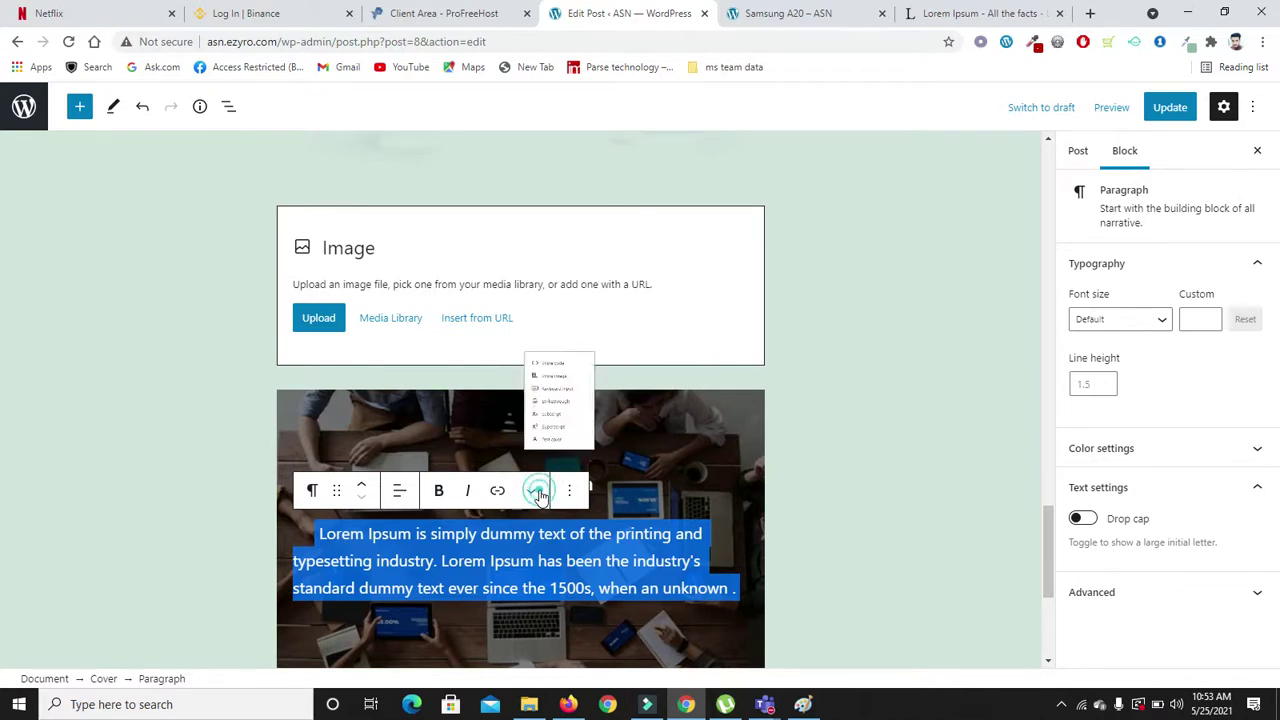
pyautogui.click(537, 492)
pyautogui.click(567, 491)
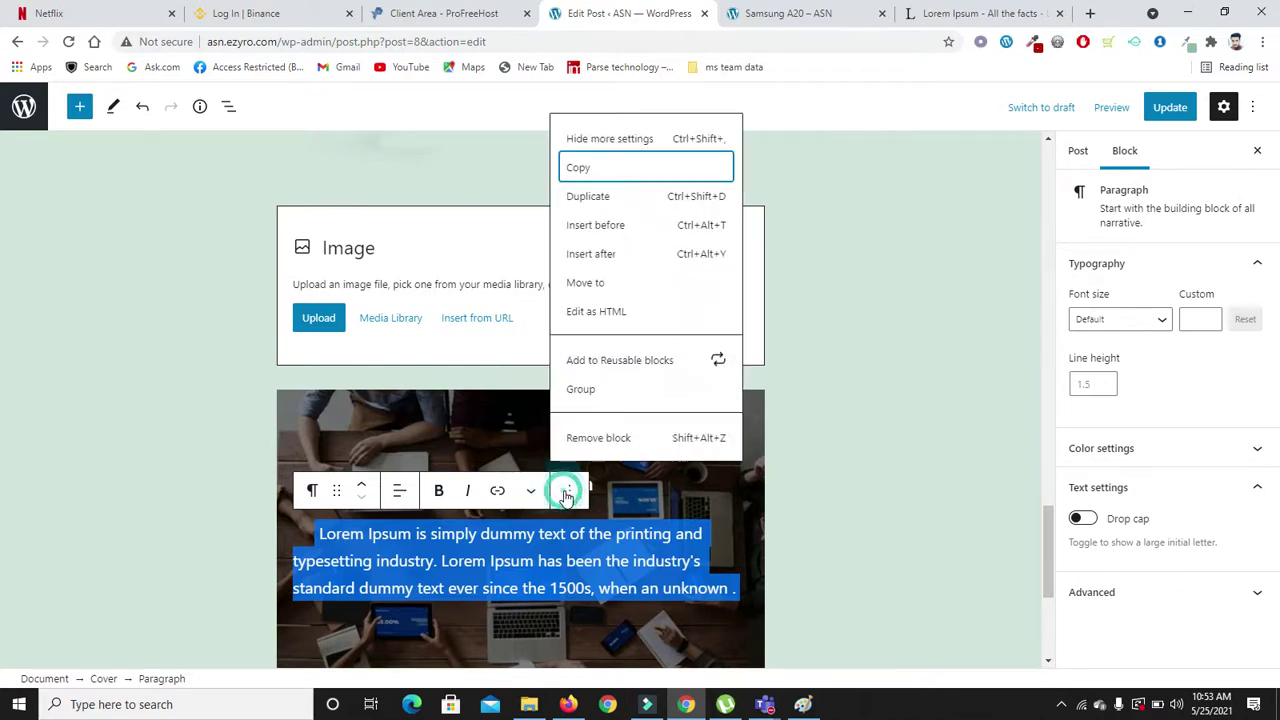
pyautogui.click(567, 491)
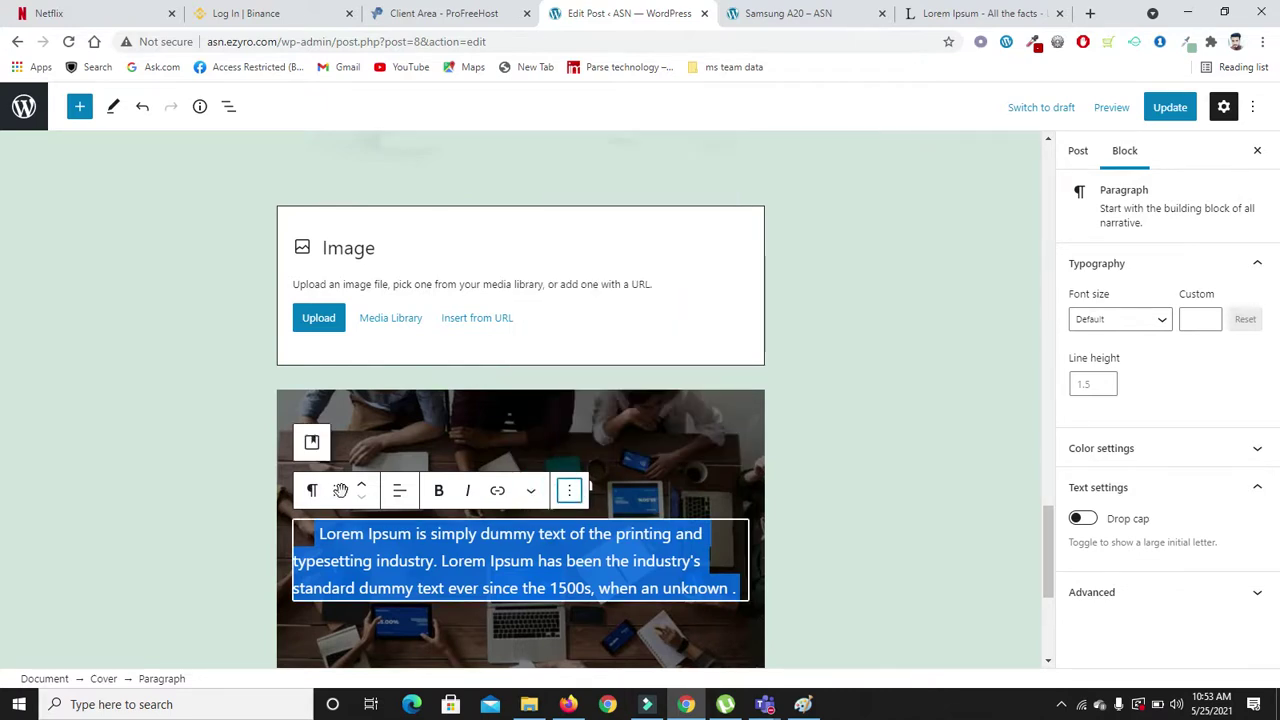
# Select the empty paragraph below the cover after checking the cover and image blocks
pyautogui.click(312, 444)
pyautogui.click(888, 473)
pyautogui.click(500, 268)
pyautogui.click(948, 407)
pyautogui.moveTo(1045, 524); pyautogui.dragTo(1045, 568)
pyautogui.click(595, 513)
pyautogui.click(457, 483)
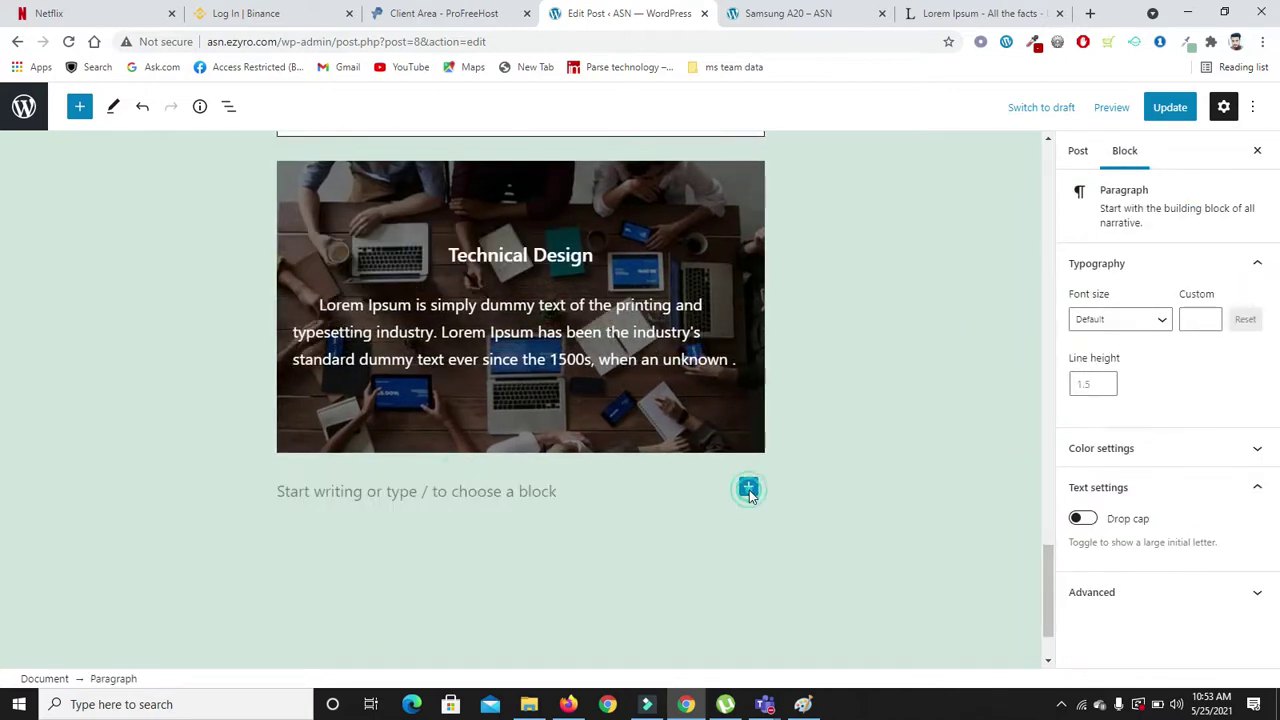
# Add an Image block below the cover with the pexels-photo-3183150 team photo, widened to about 705 px
pyautogui.click(748, 489)
pyautogui.click(870, 310)
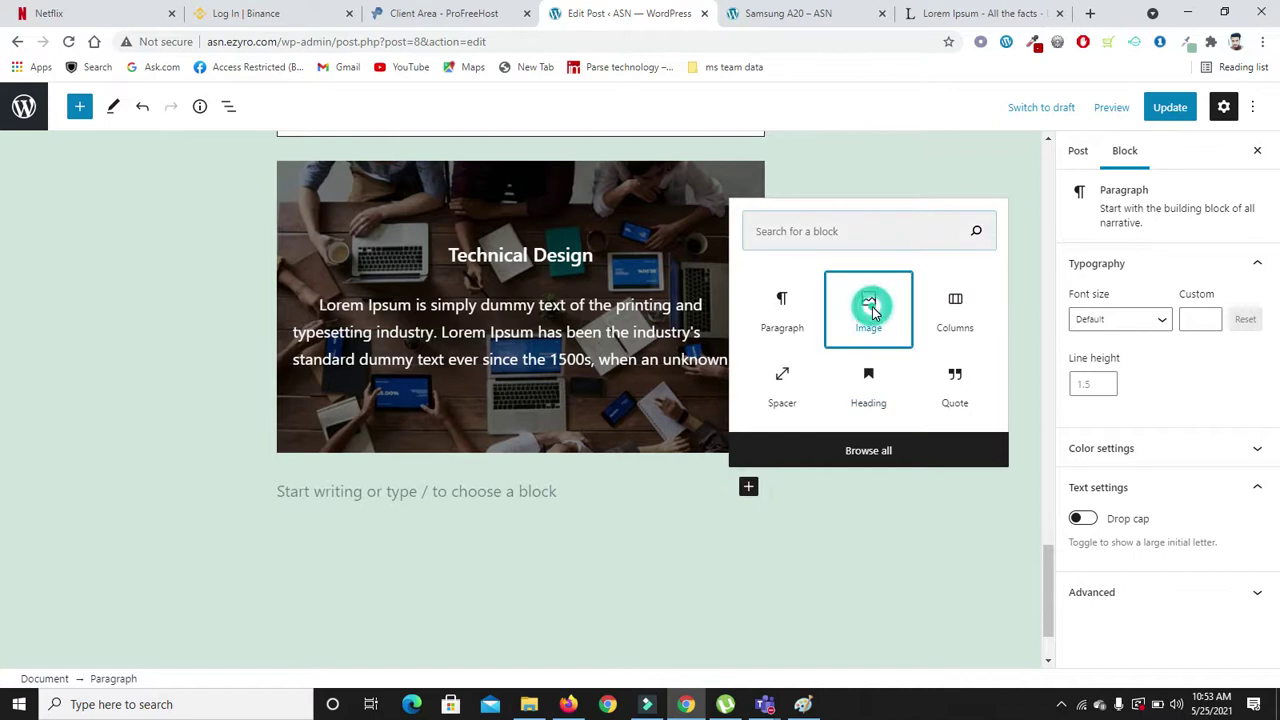
pyautogui.click(378, 598)
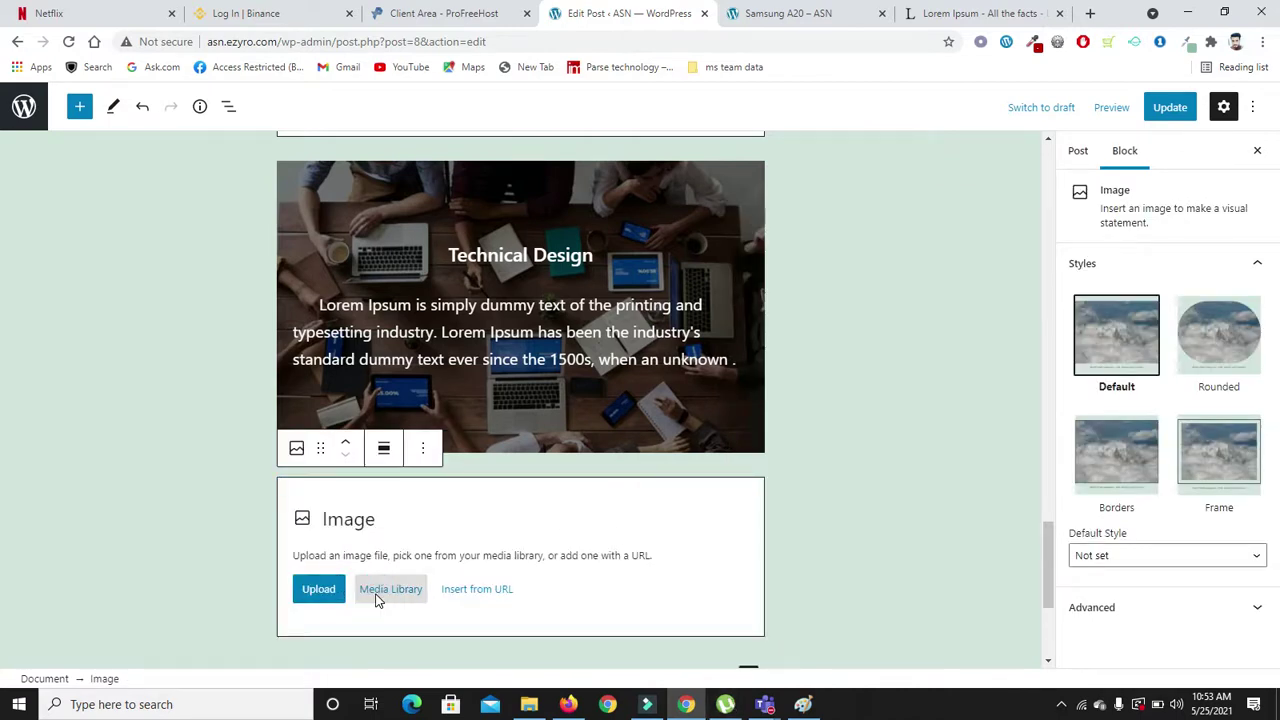
pyautogui.click(205, 278)
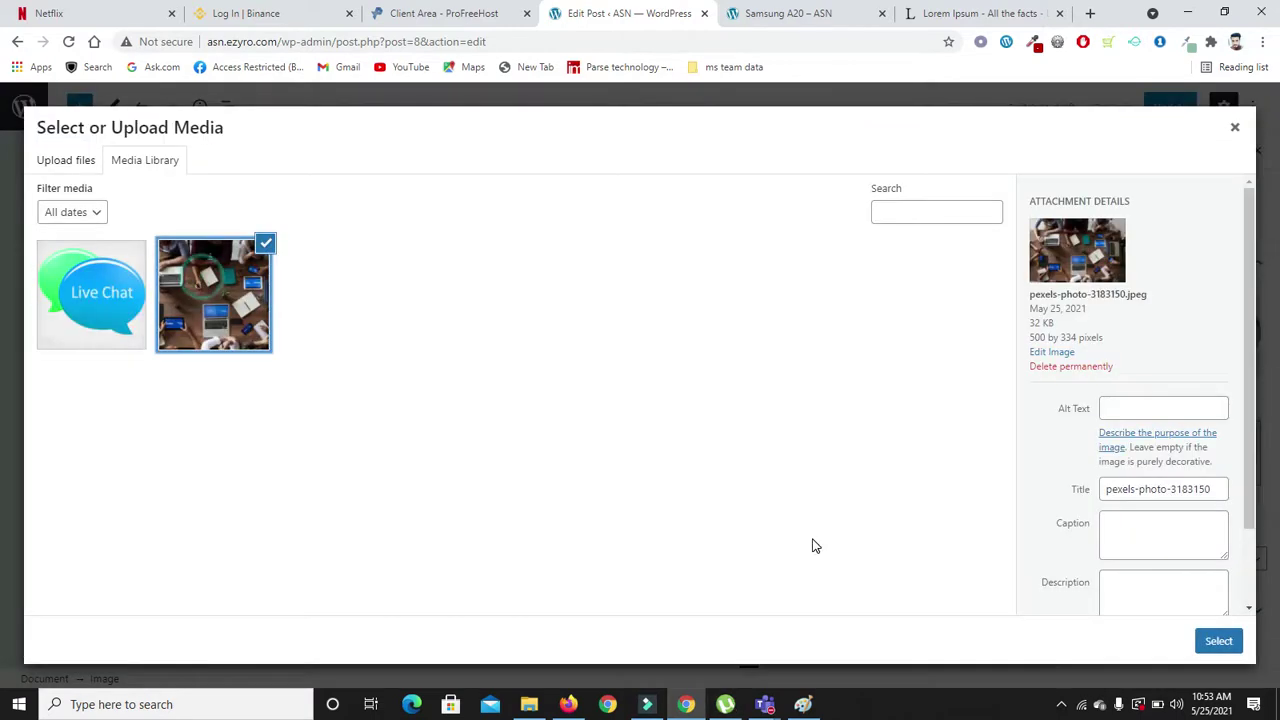
pyautogui.click(1212, 641)
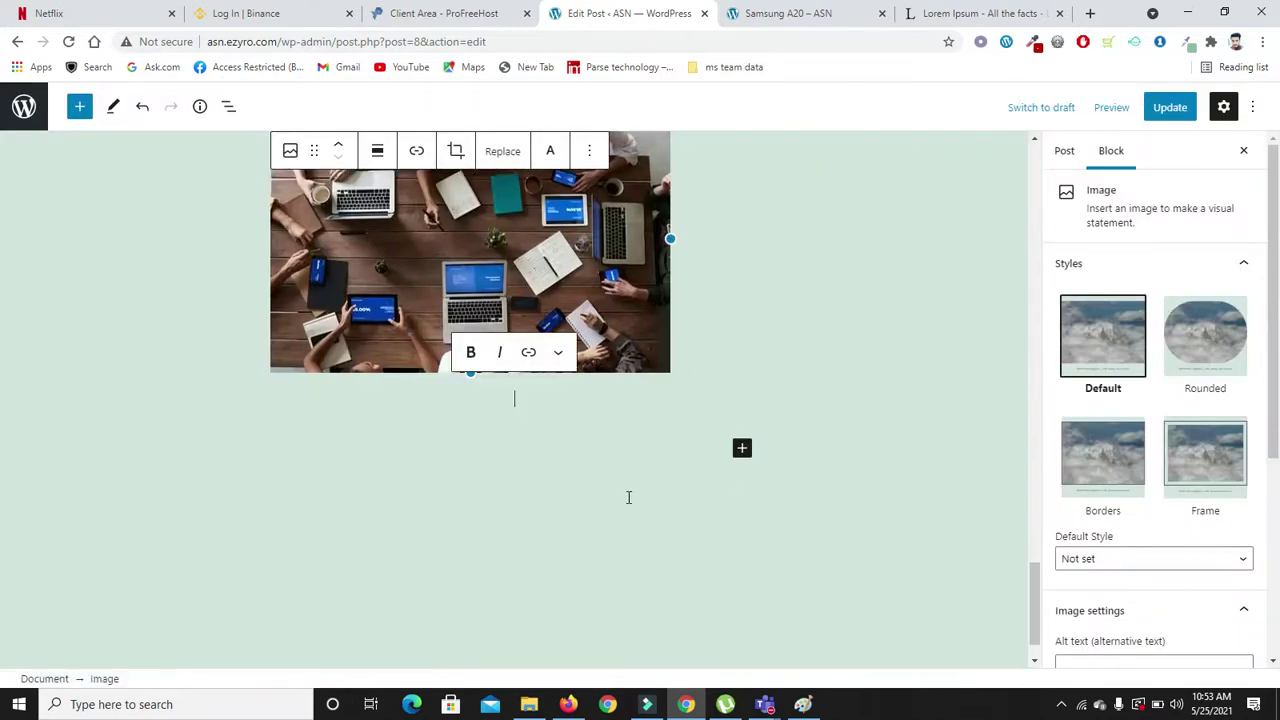
pyautogui.moveTo(672, 237); pyautogui.dragTo(984, 290)
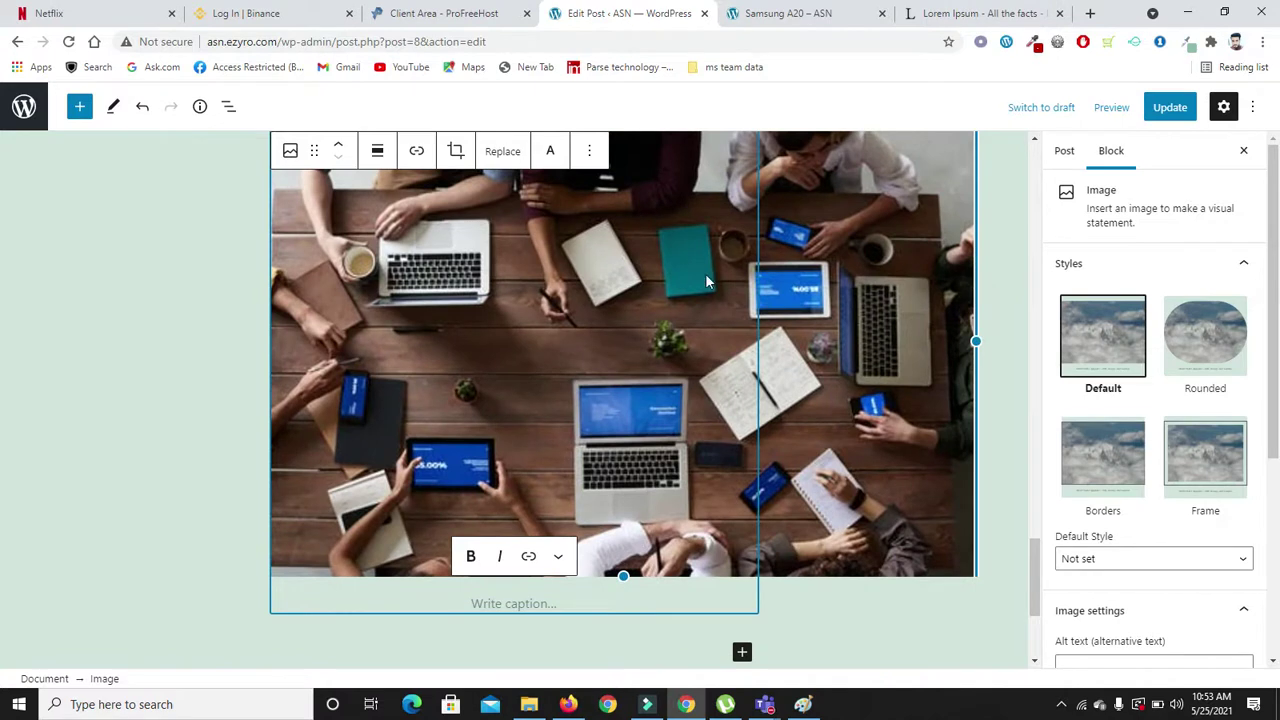
pyautogui.click(399, 367)
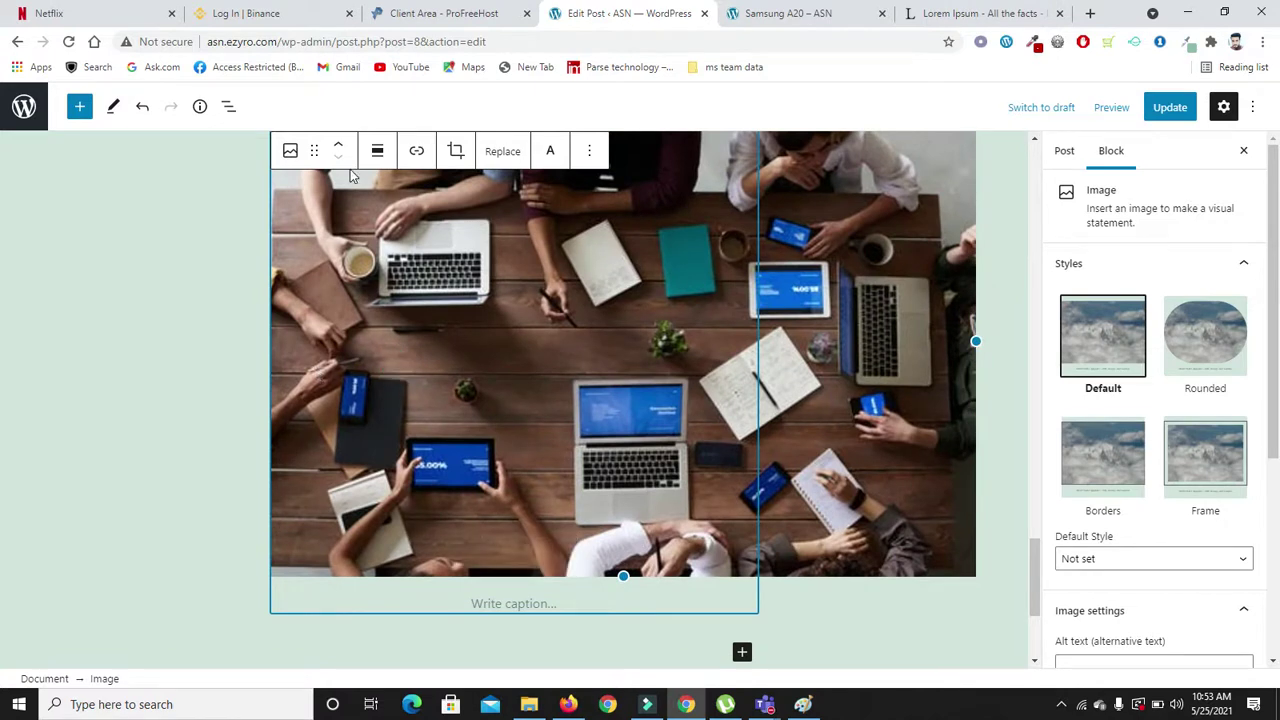
# Change the team photo's alignment from centre to wide width, then to full width
pyautogui.click(381, 157)
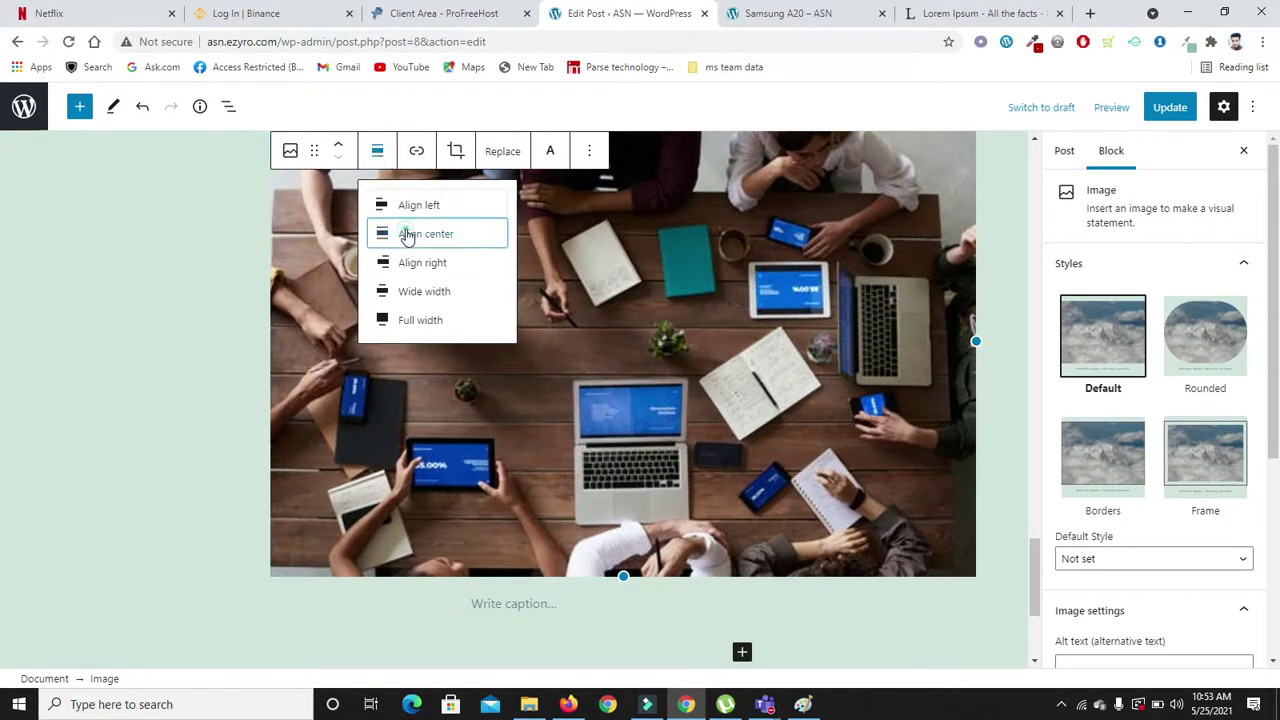
pyautogui.click(406, 235)
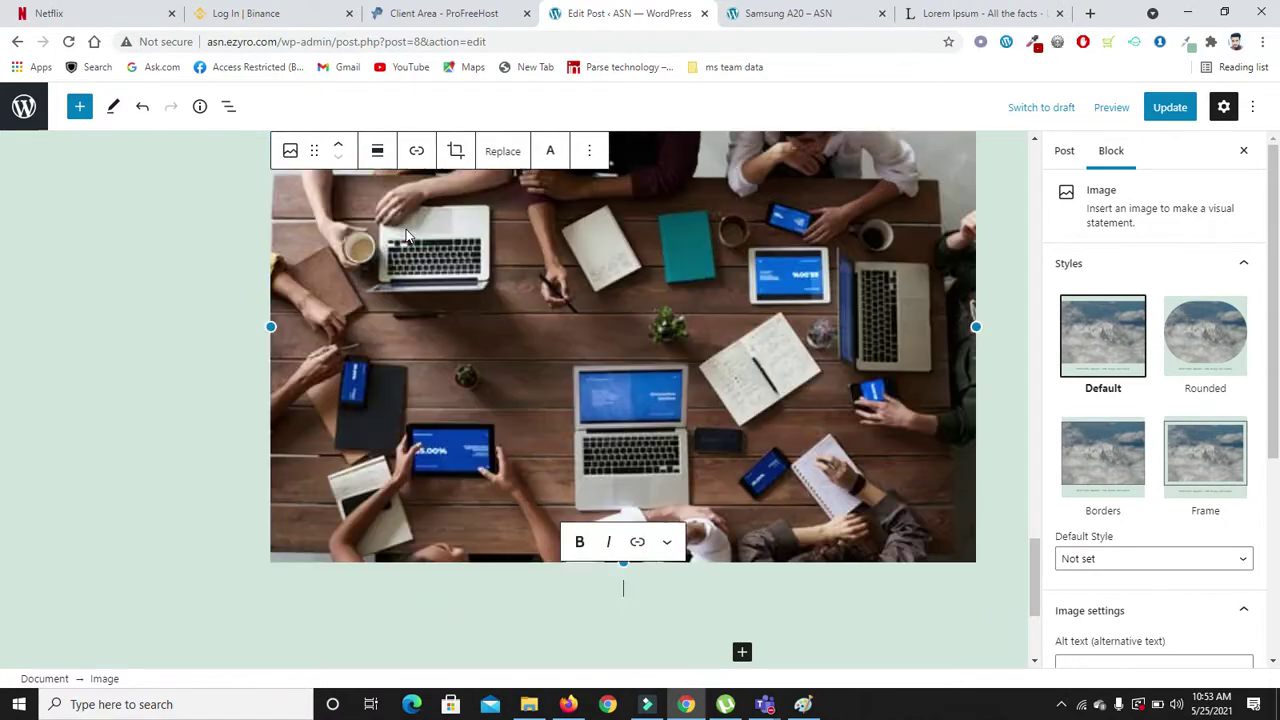
pyautogui.click(378, 156)
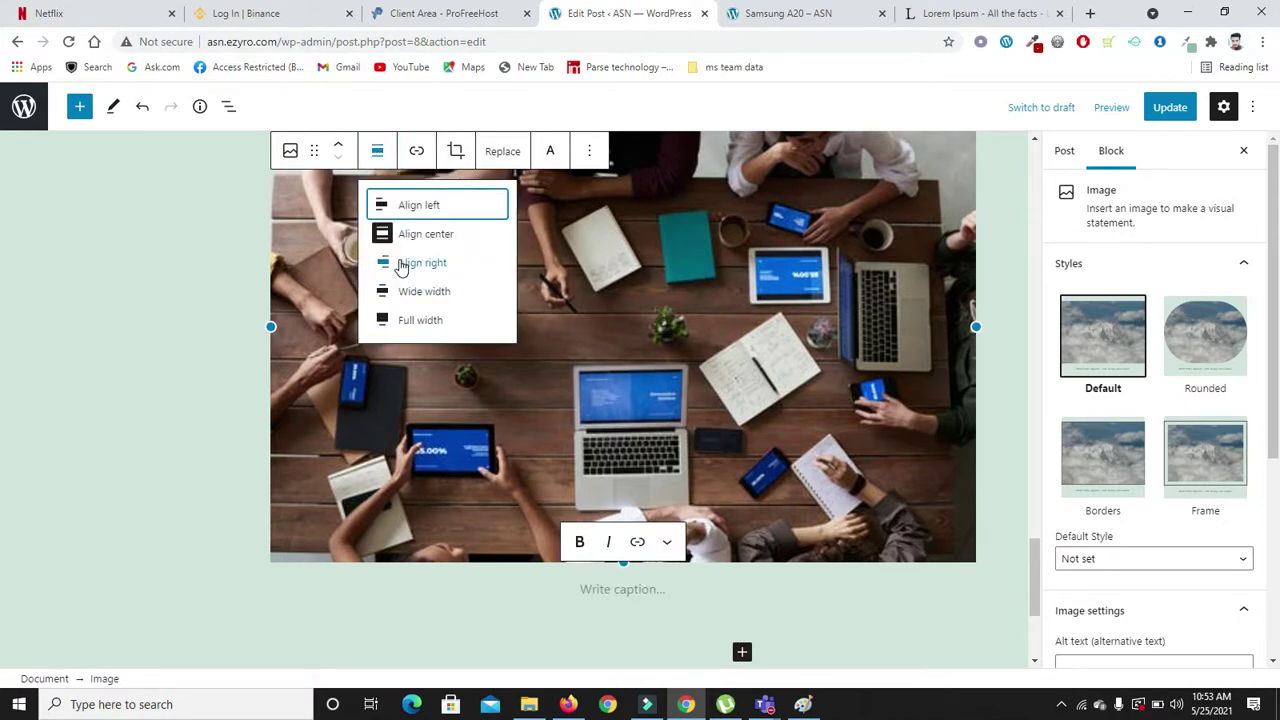
pyautogui.click(409, 291)
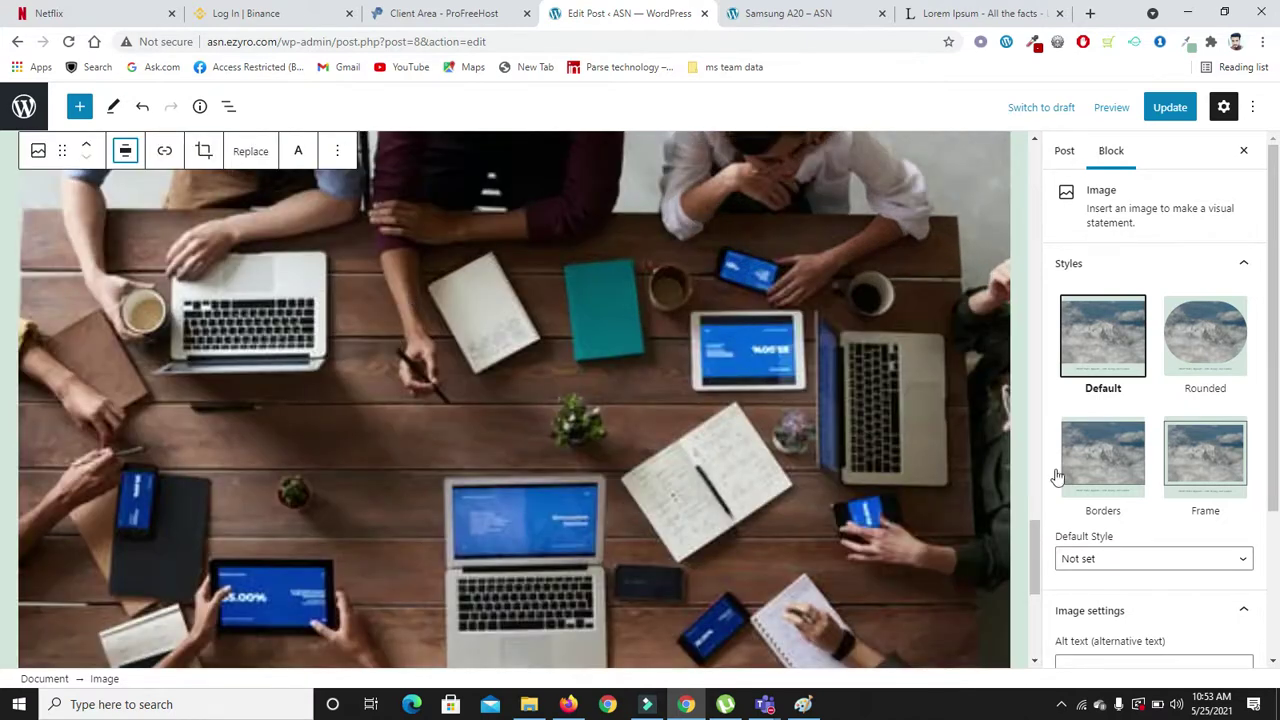
pyautogui.moveTo(1036, 550); pyautogui.dragTo(1029, 506)
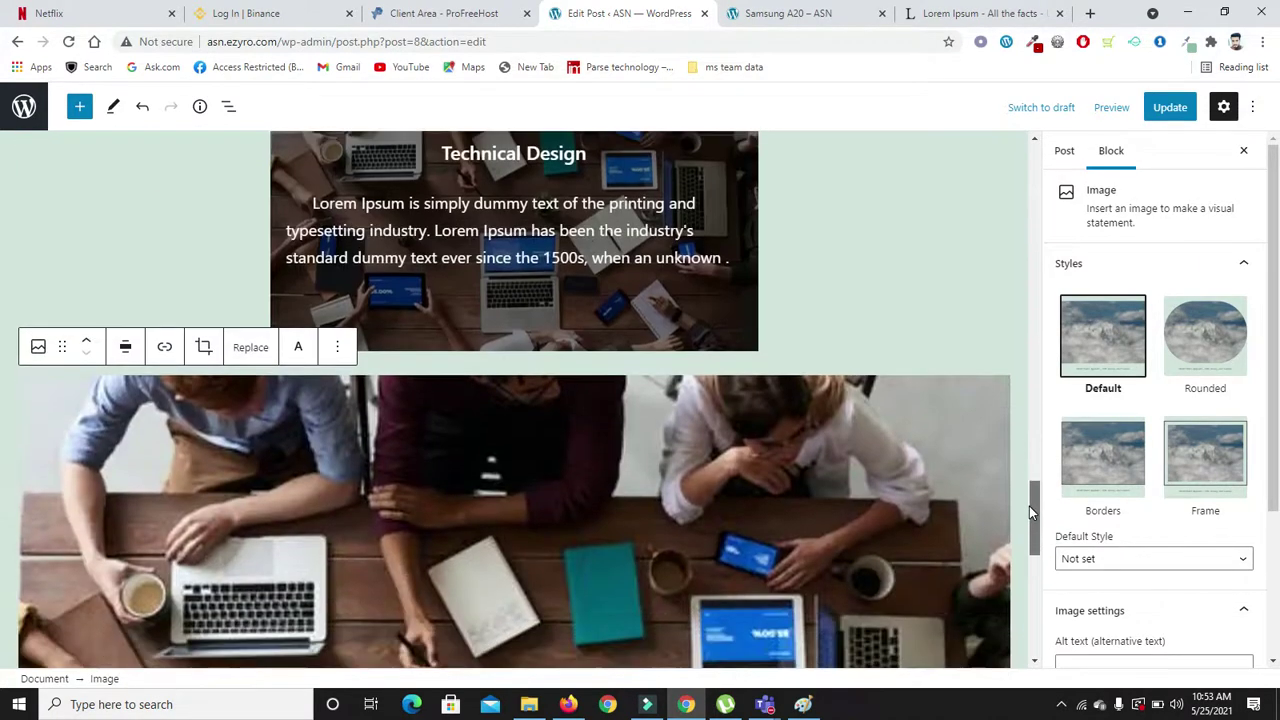
pyautogui.click(124, 348)
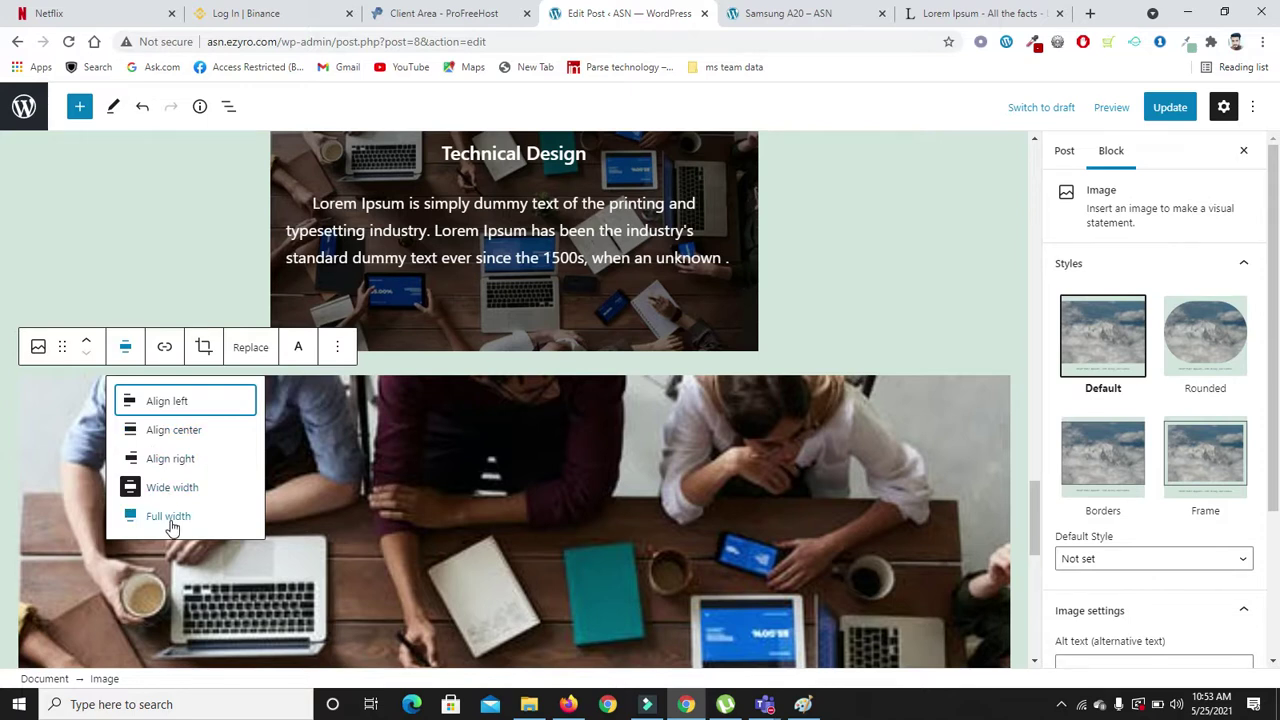
pyautogui.click(168, 516)
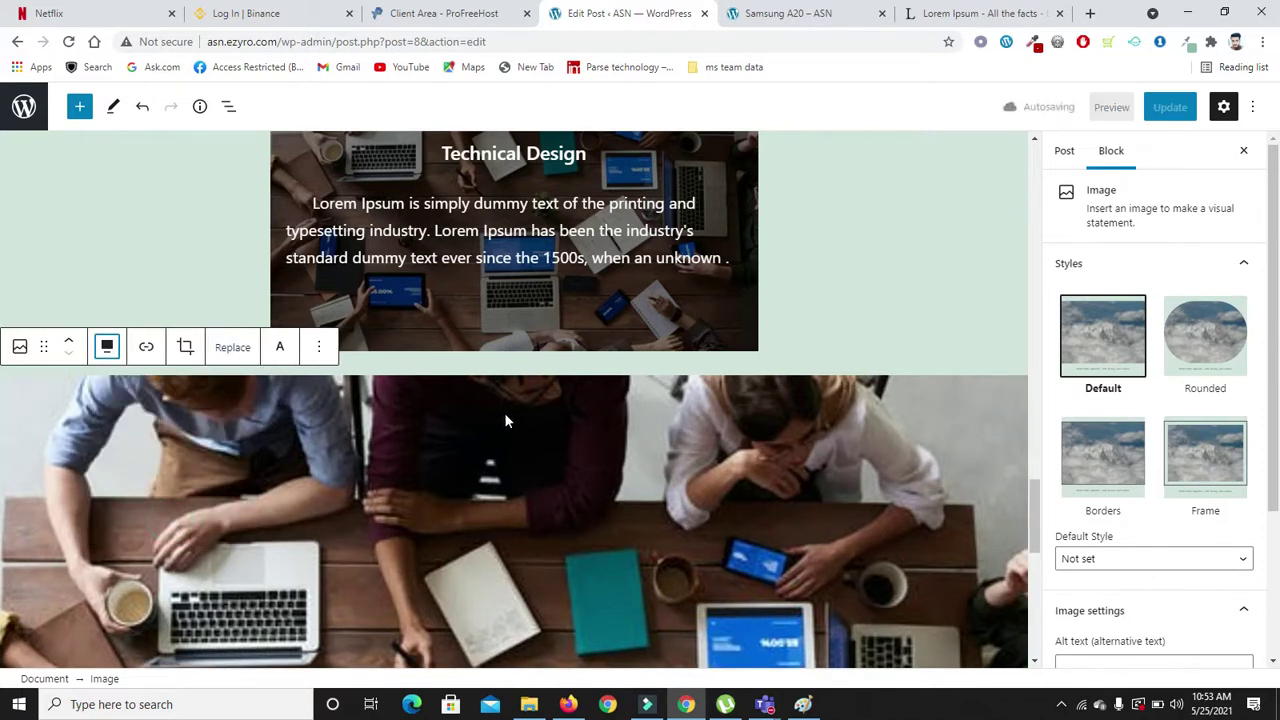
# Caption the full-width team photo 'Gct sahiwal'
pyautogui.scroll(-5, 1024, 518)
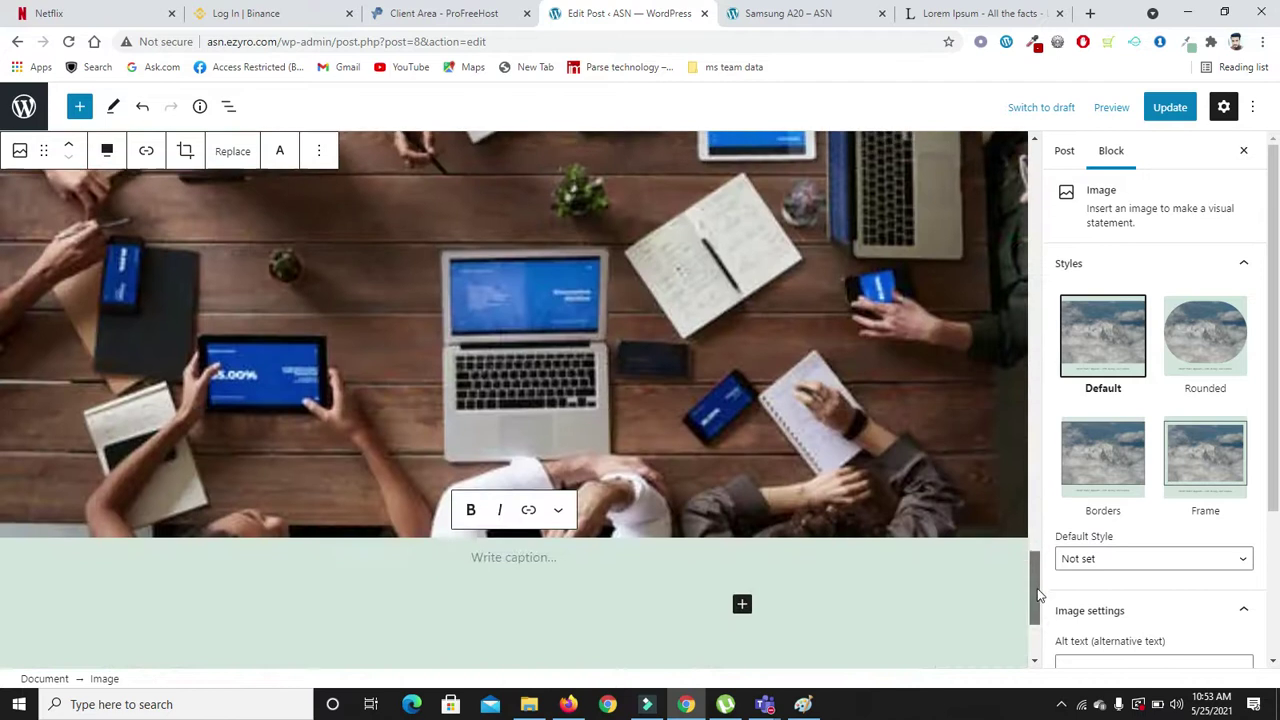
pyautogui.click(591, 403)
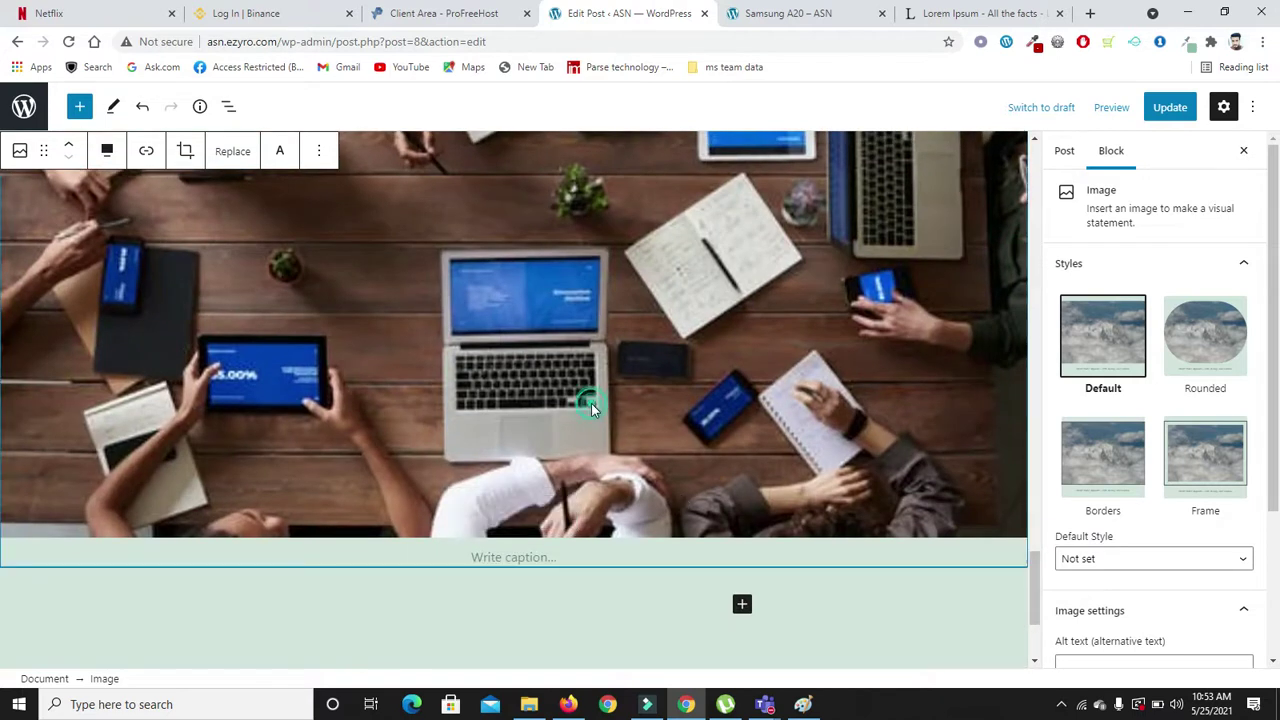
pyautogui.click(526, 556)
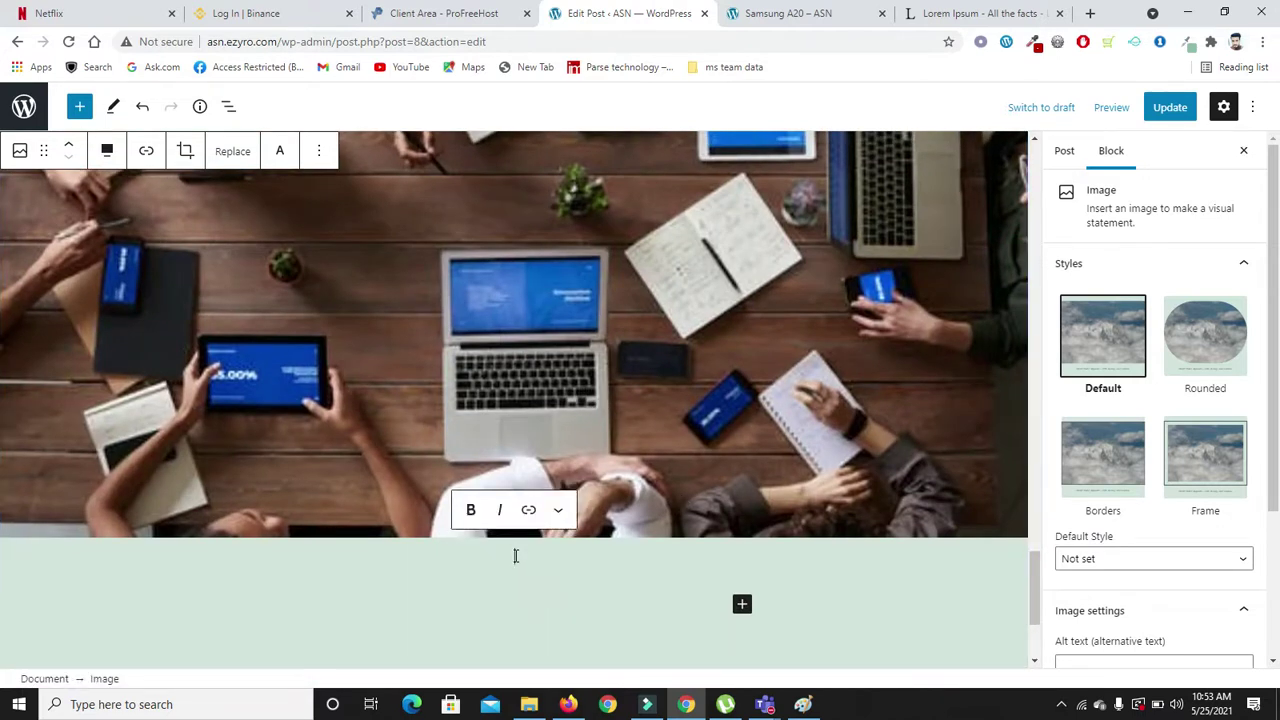
pyautogui.write('Get')
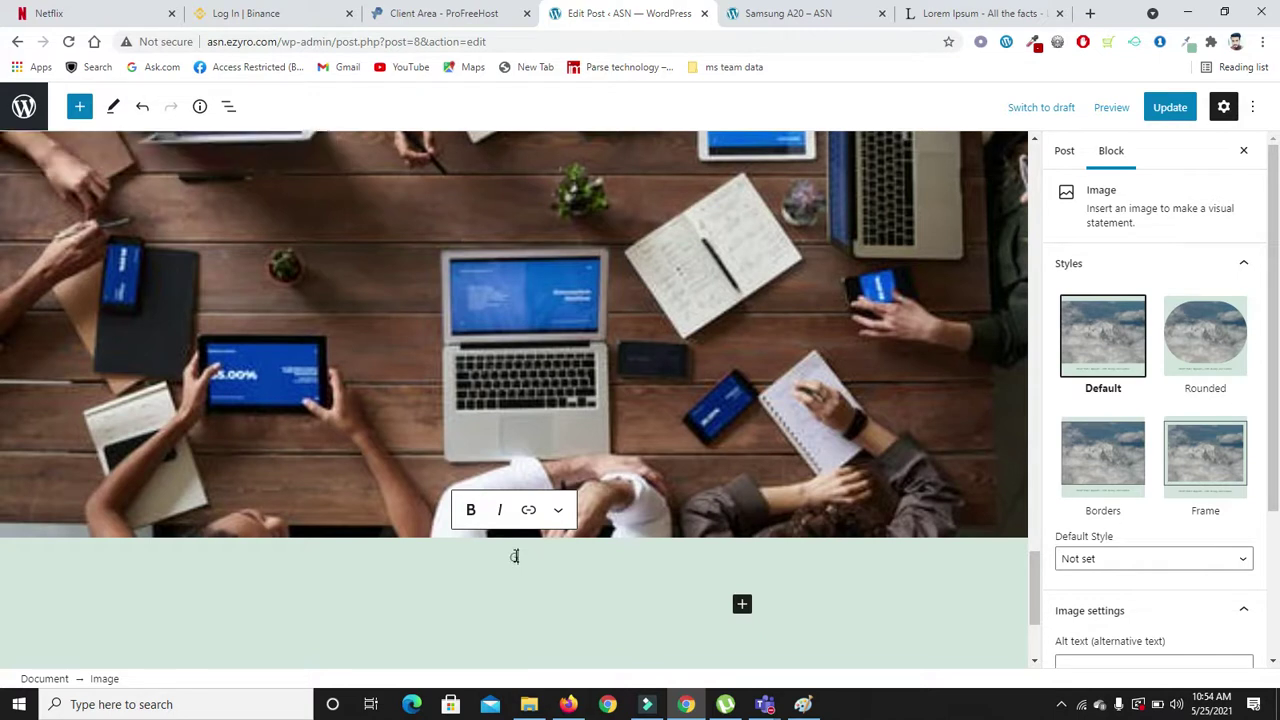
pyautogui.write(' sahiwal')
# Update the post and reload the Samsung A20 preview to show the changes
pyautogui.click(1165, 108)
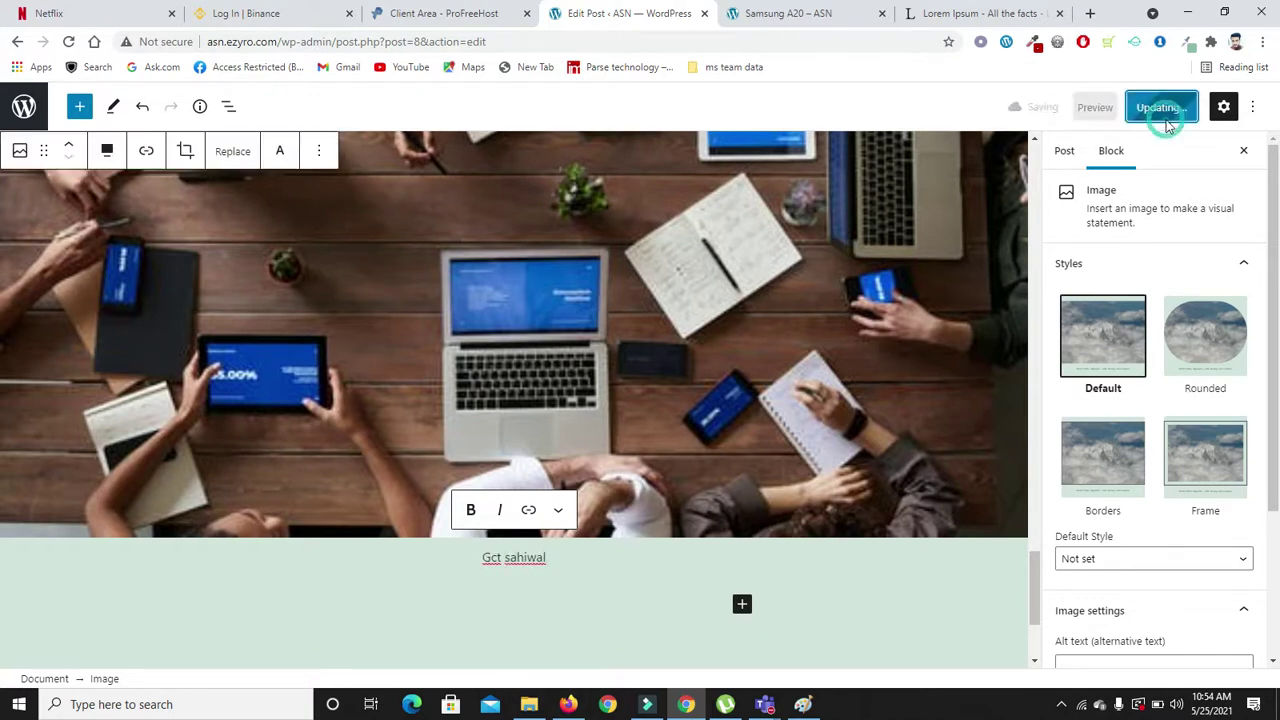
pyautogui.click(822, 14)
pyautogui.click(68, 41)
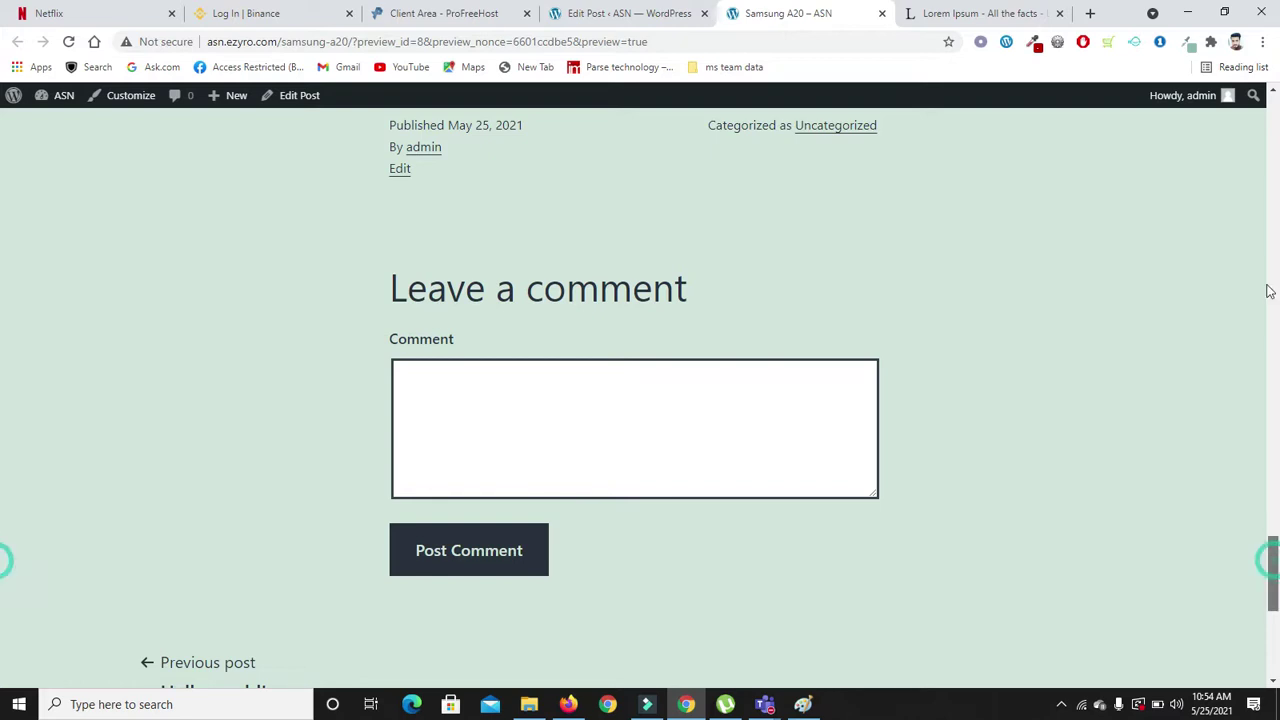
# Scroll the reloaded Samsung A20 preview from the top down to the social icons and Live Chat image
pyautogui.moveTo(1268, 291); pyautogui.dragTo(1273, 120)
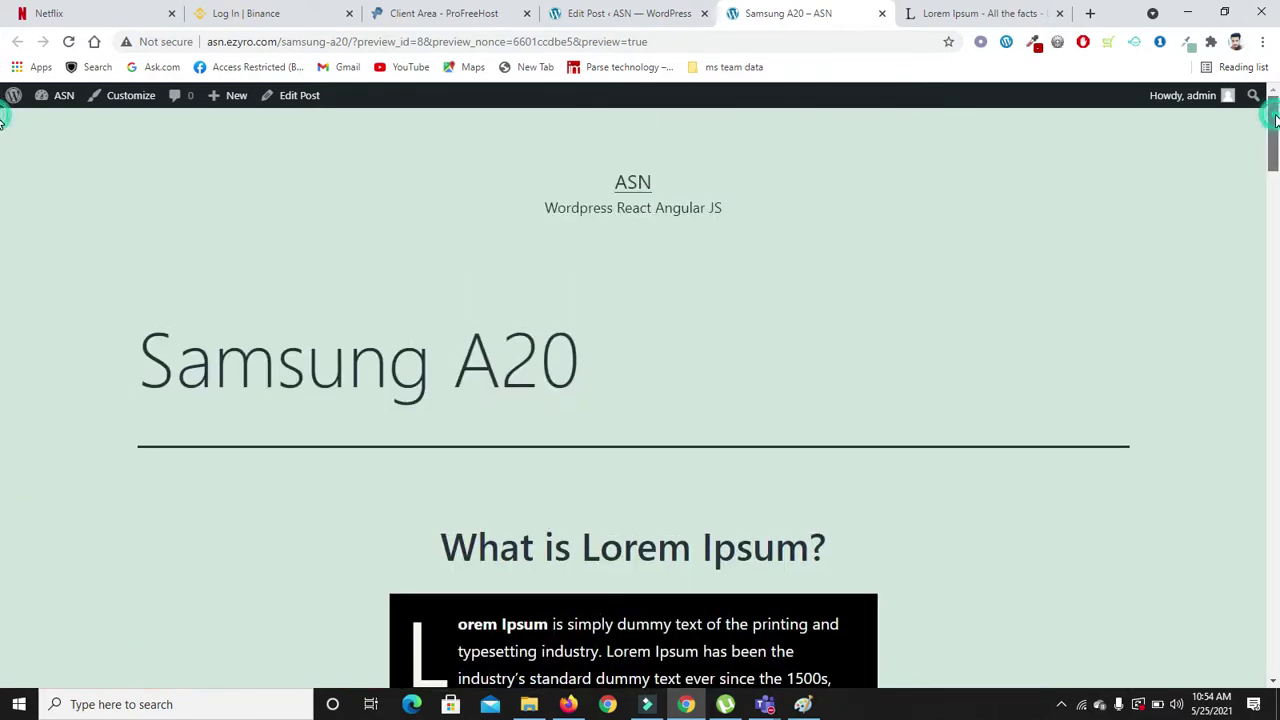
pyautogui.scroll(-2, 677, 322)
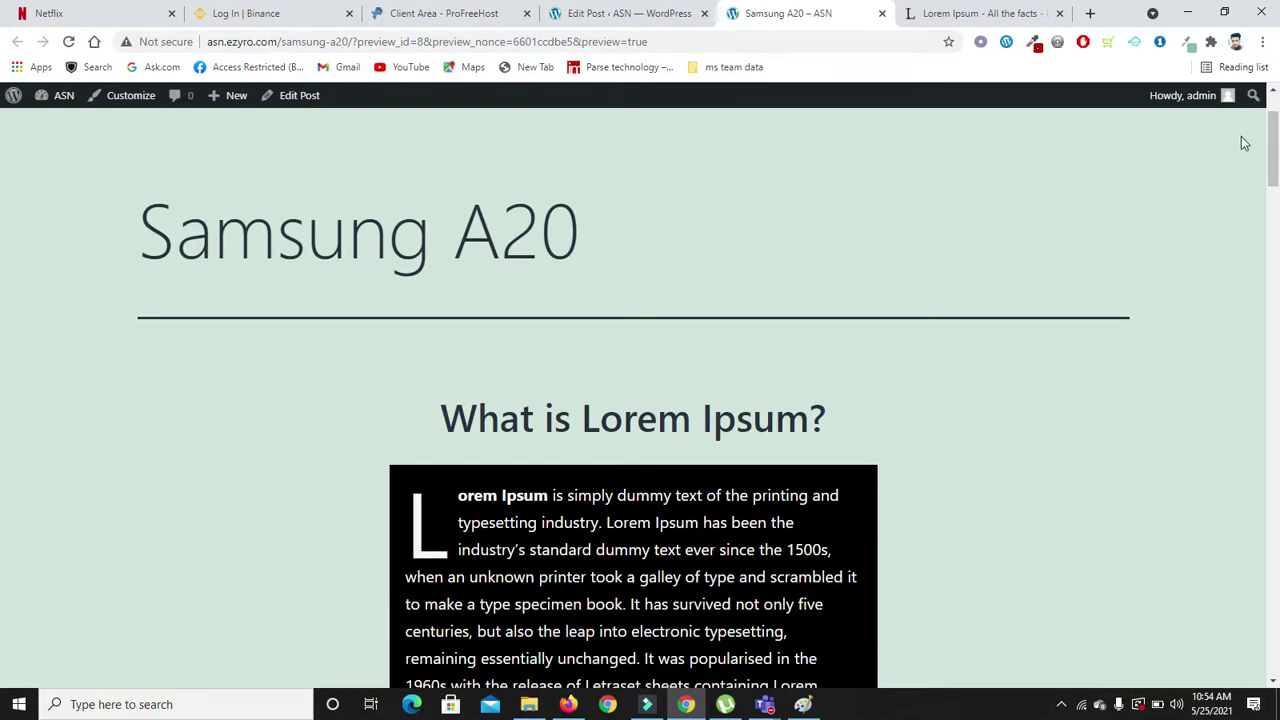
pyautogui.scroll(-3, 3, 195)
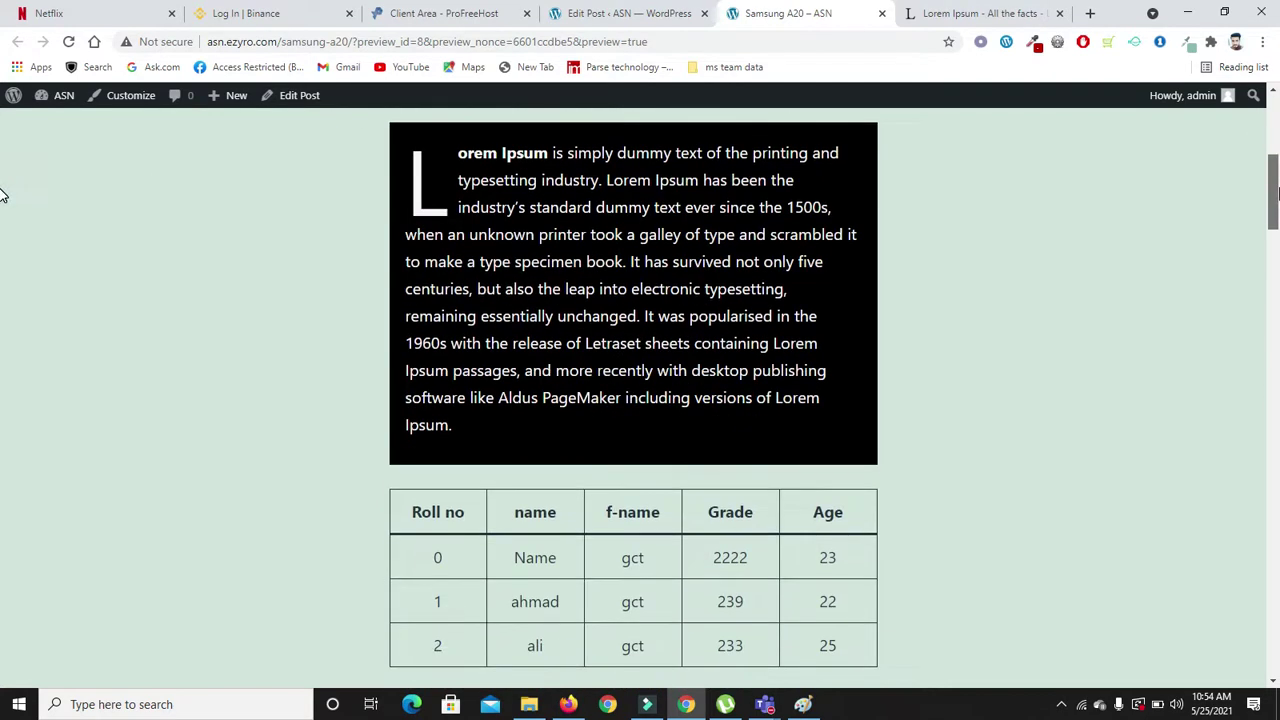
pyautogui.scroll(2, 3, 190)
pyautogui.scroll(-5, 3, 215)
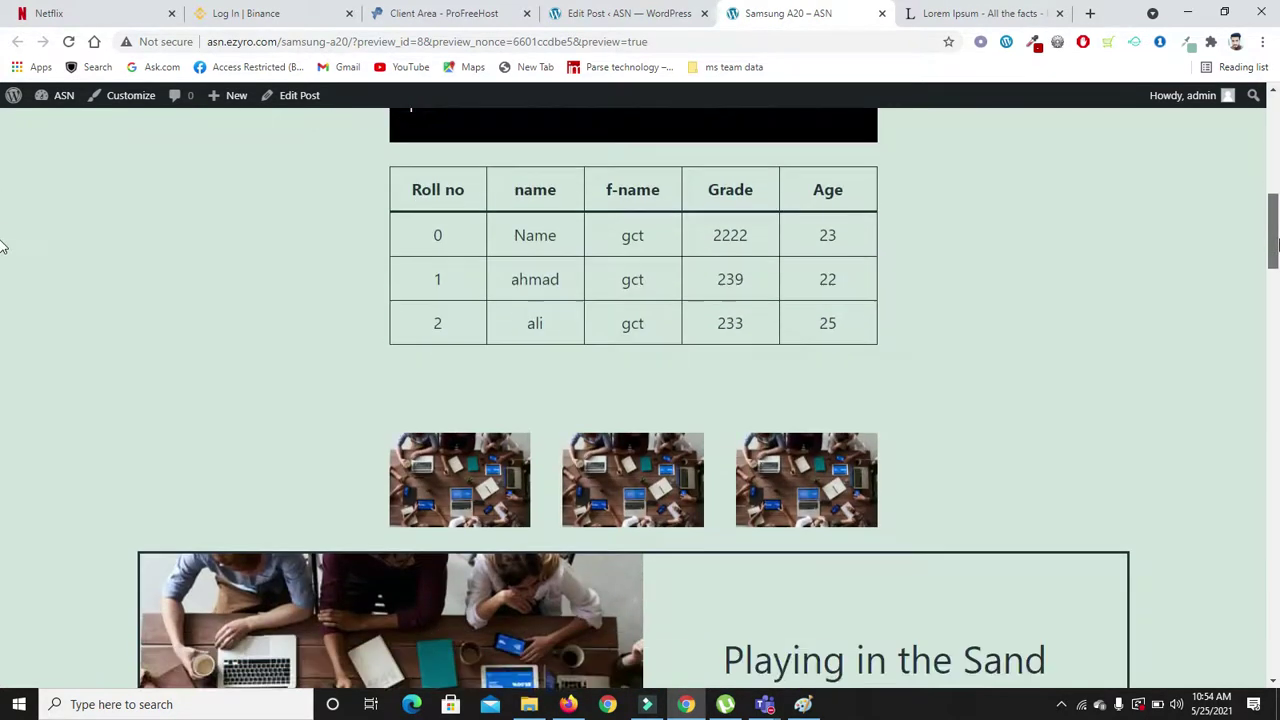
pyautogui.scroll(-3, 3, 250)
pyautogui.scroll(-1, 3, 270)
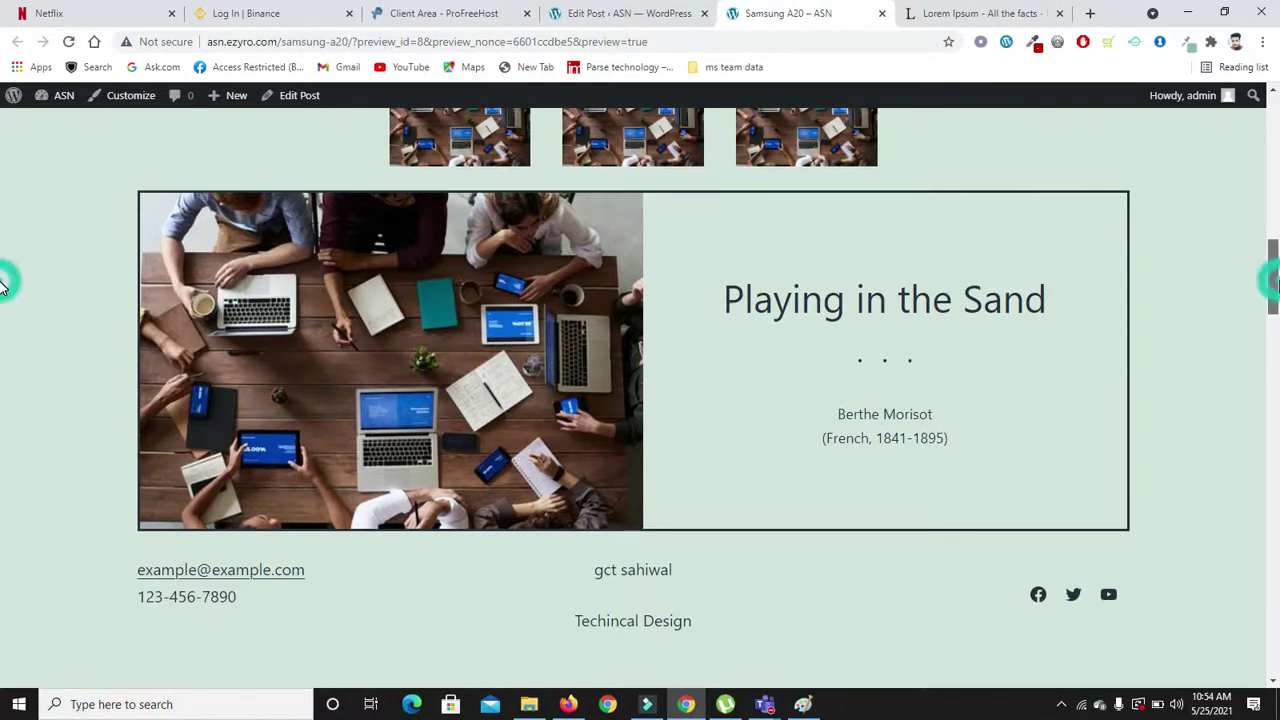
pyautogui.scroll(-2, 3, 290)
pyautogui.scroll(-2, 3, 325)
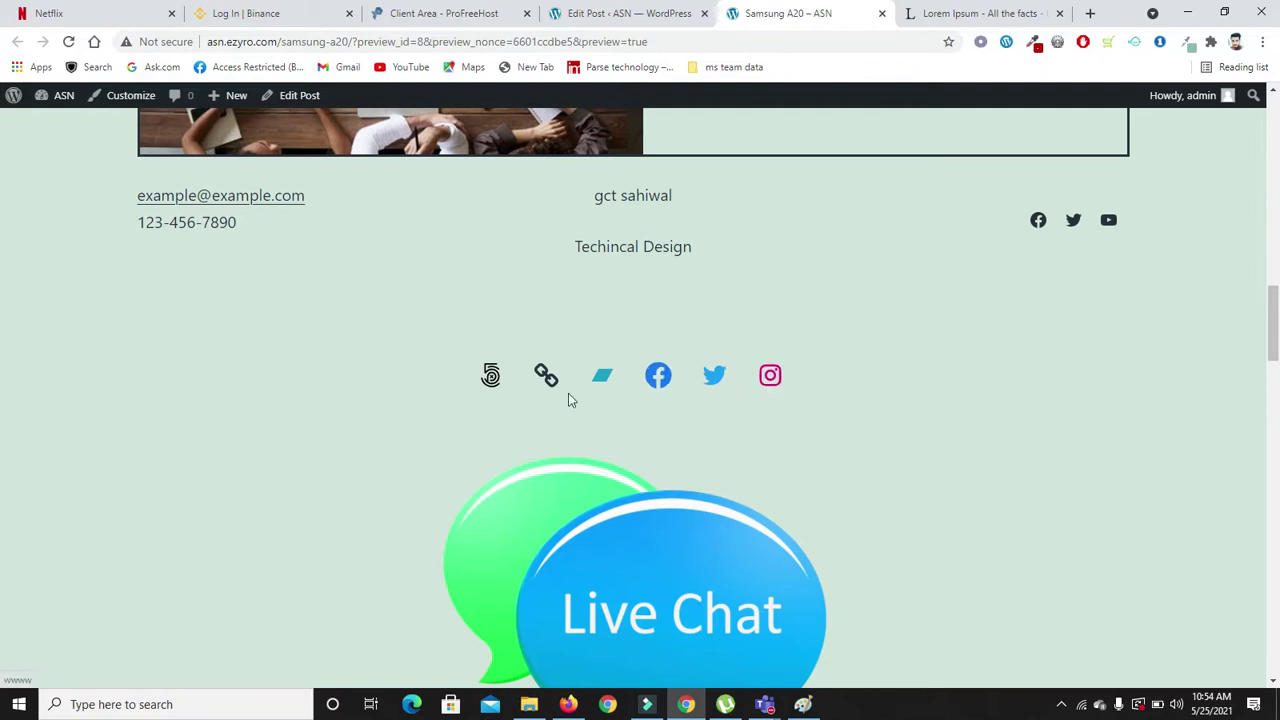
# Follow the post's Instagram link, remove the extra 'w' from its address, then close that tab
pyautogui.click(769, 375)
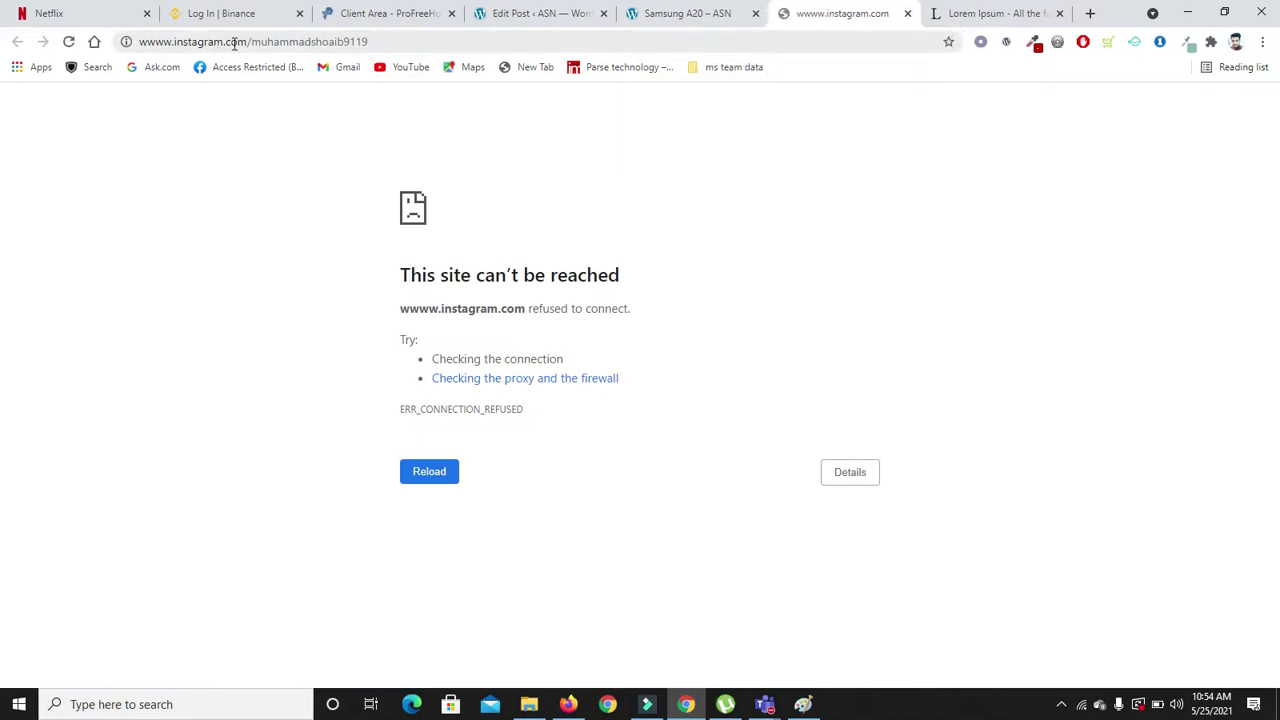
pyautogui.click(172, 42)
pyautogui.click(172, 42)
pyautogui.press('BackSpace')
pyautogui.press('Return')
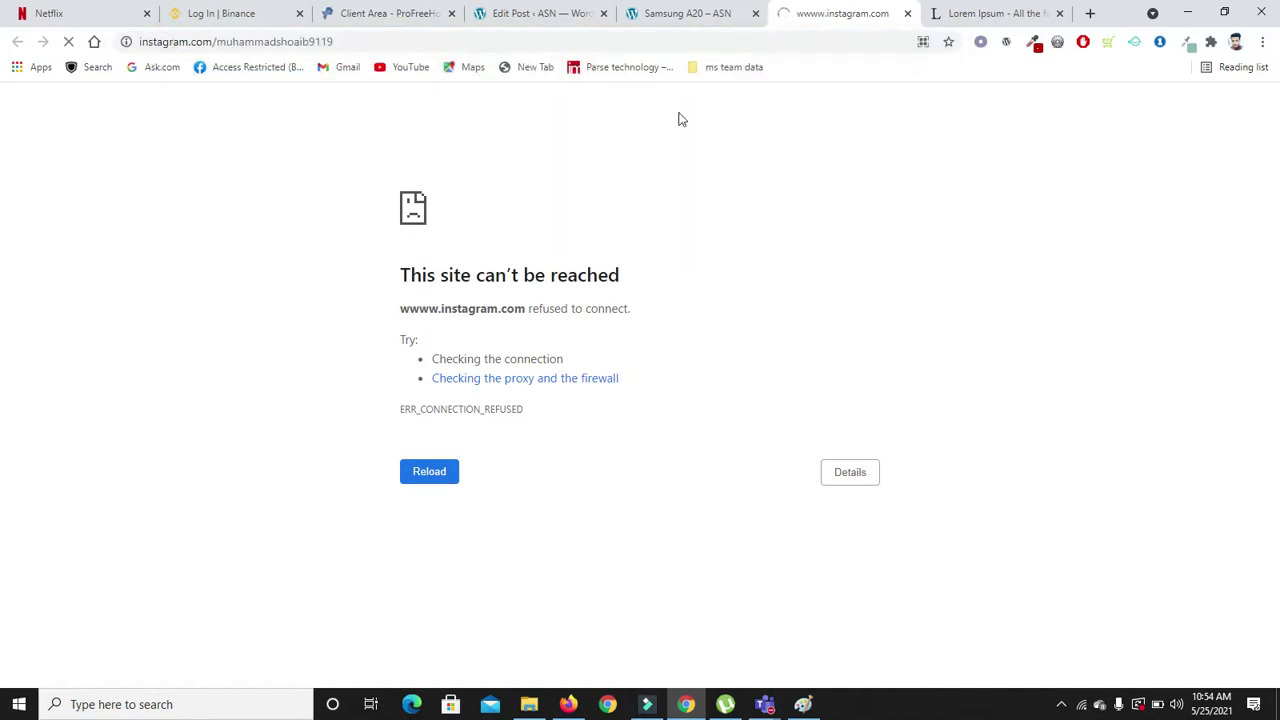
pyautogui.click(908, 14)
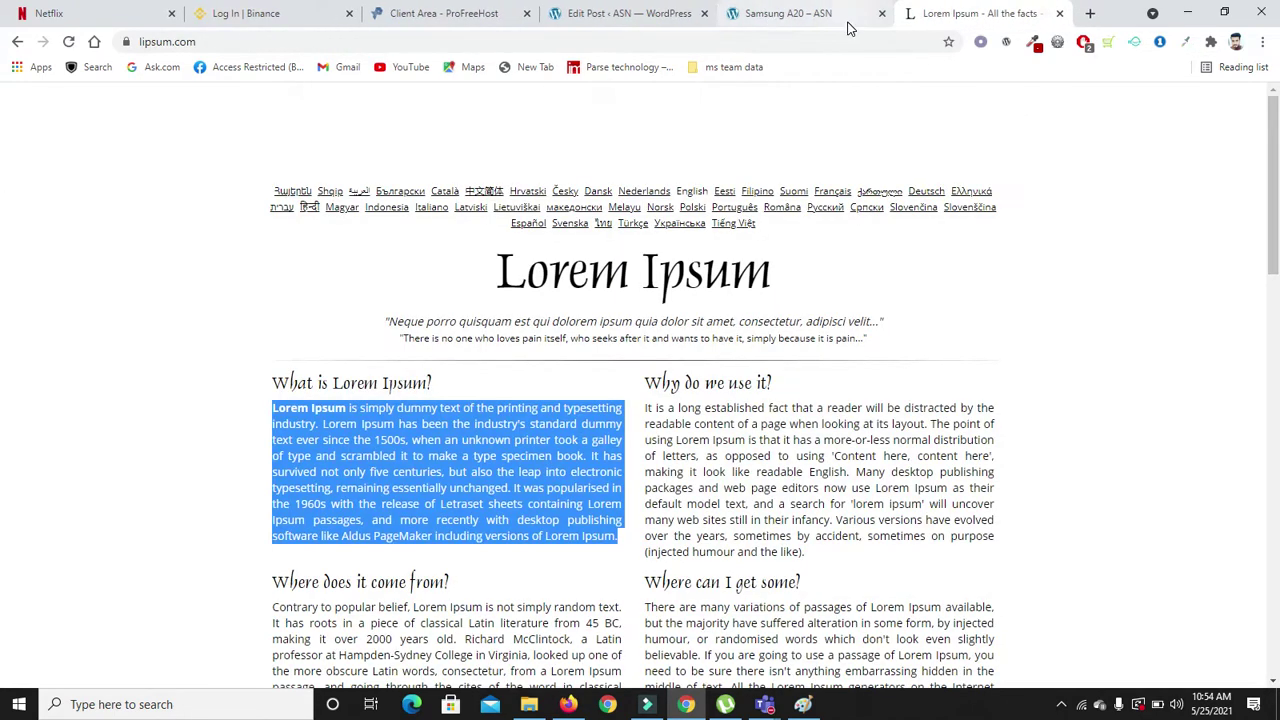
# Review the Samsung A20 preview down past the team photo and back up to its title
pyautogui.click(820, 22)
pyautogui.moveTo(1272, 294); pyautogui.dragTo(1276, 391)
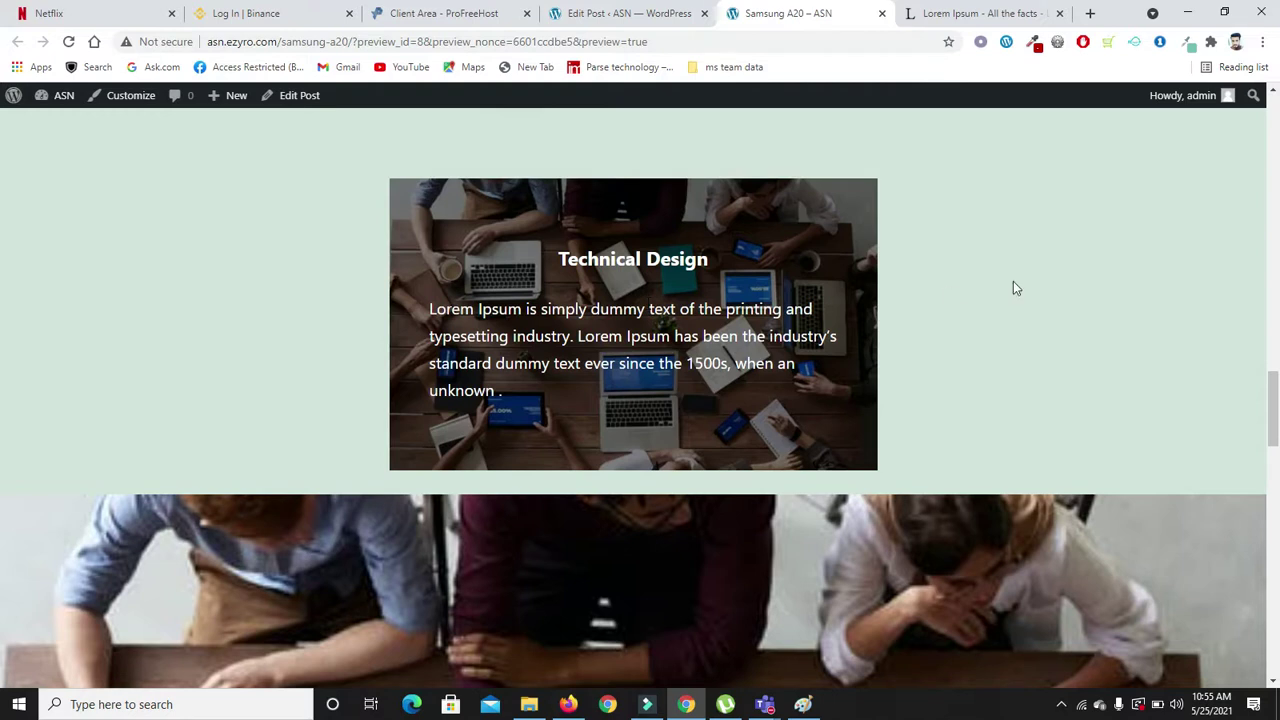
pyautogui.scroll(-5, 759, 333)
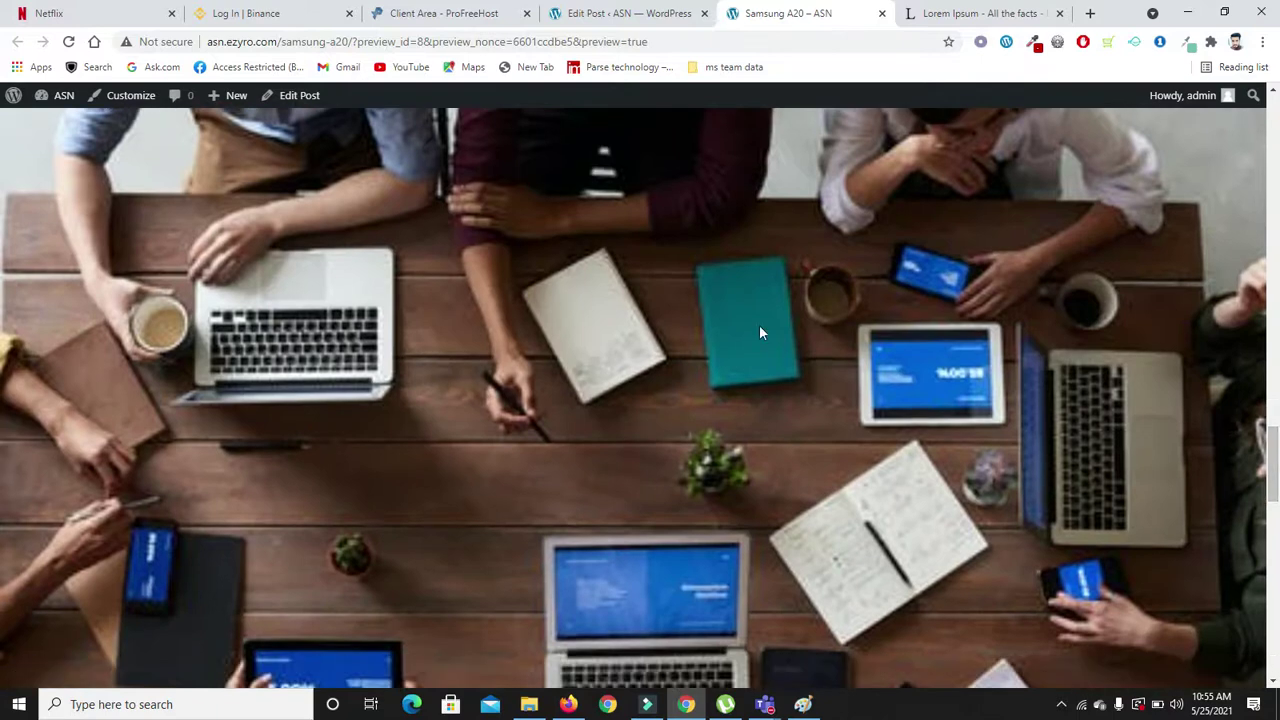
pyautogui.moveTo(1273, 455); pyautogui.dragTo(1273, 110)
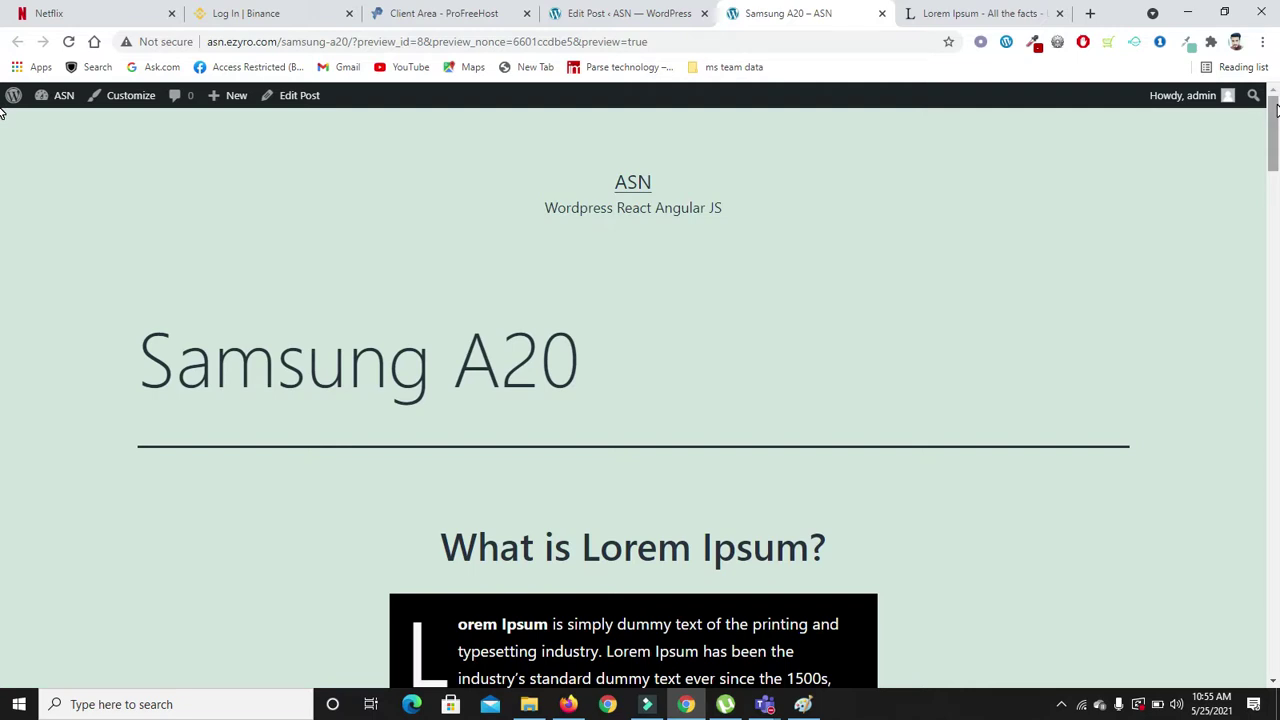
pyautogui.click(610, 14)
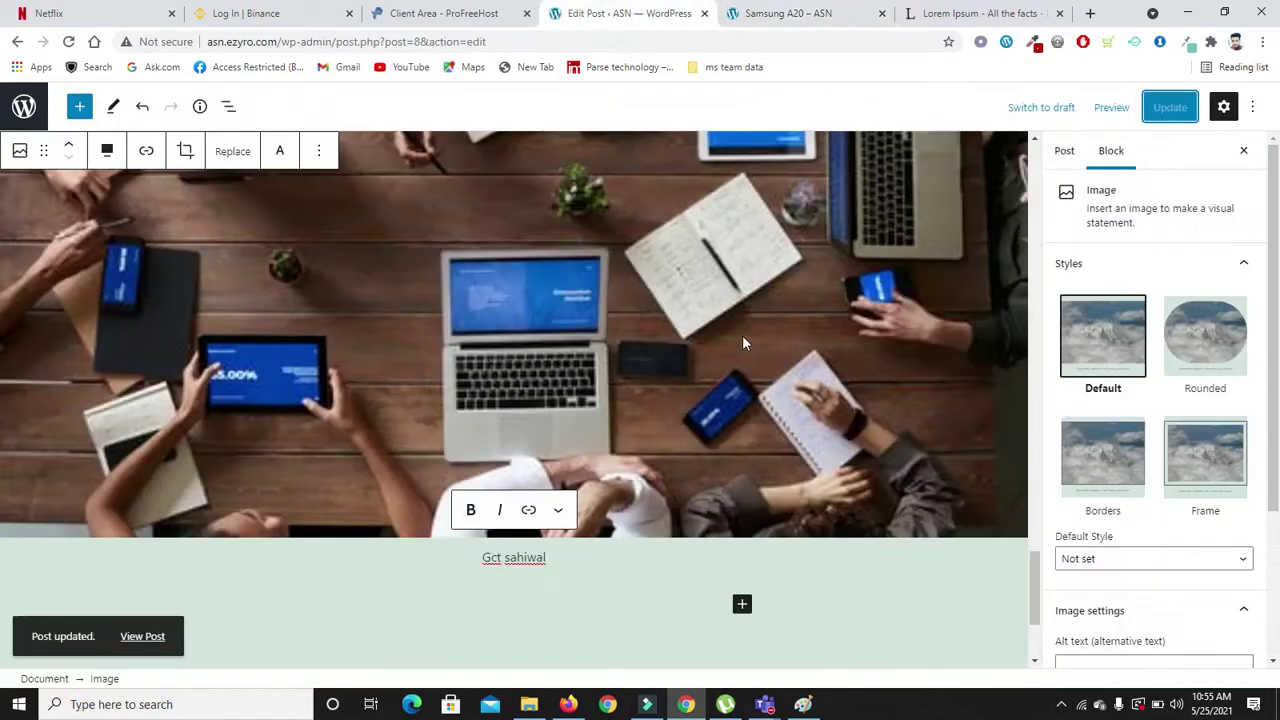
# Navigate back from the post editor toward the All Posts list
pyautogui.click(17, 43)
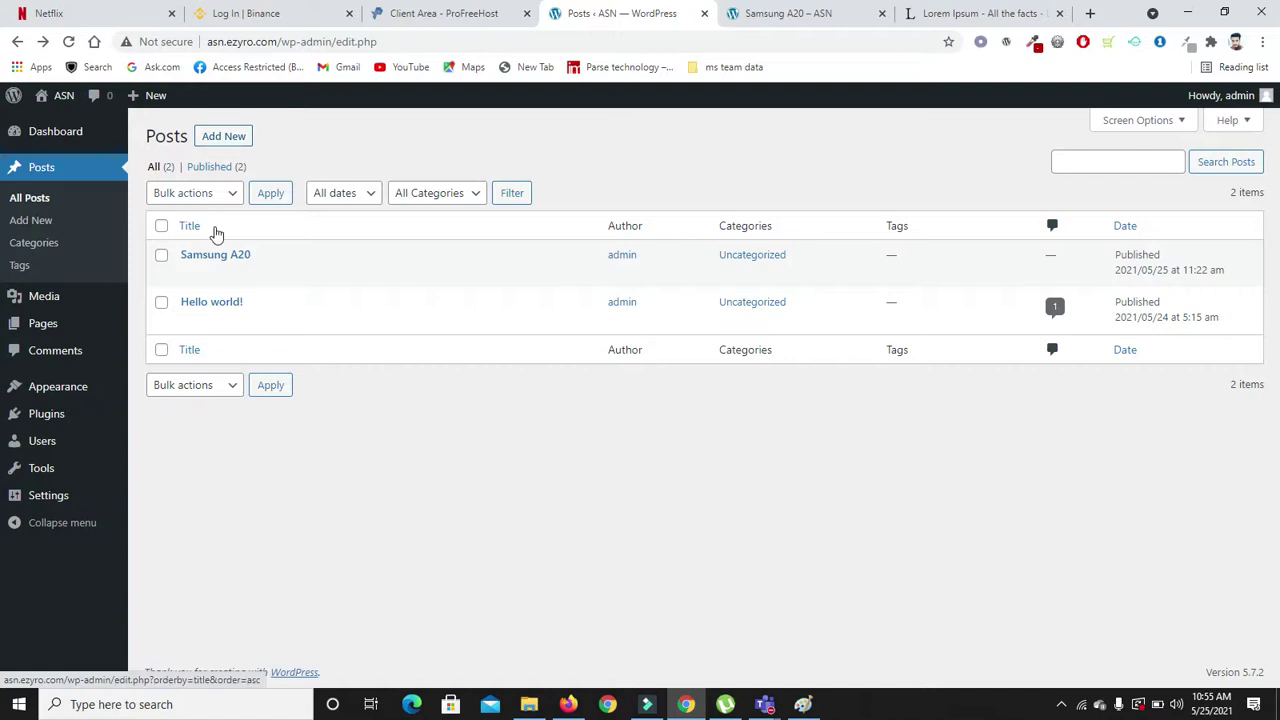
# Create and publish a new post titled 'hp model 650', then return to the Posts list
pyautogui.click(226, 138)
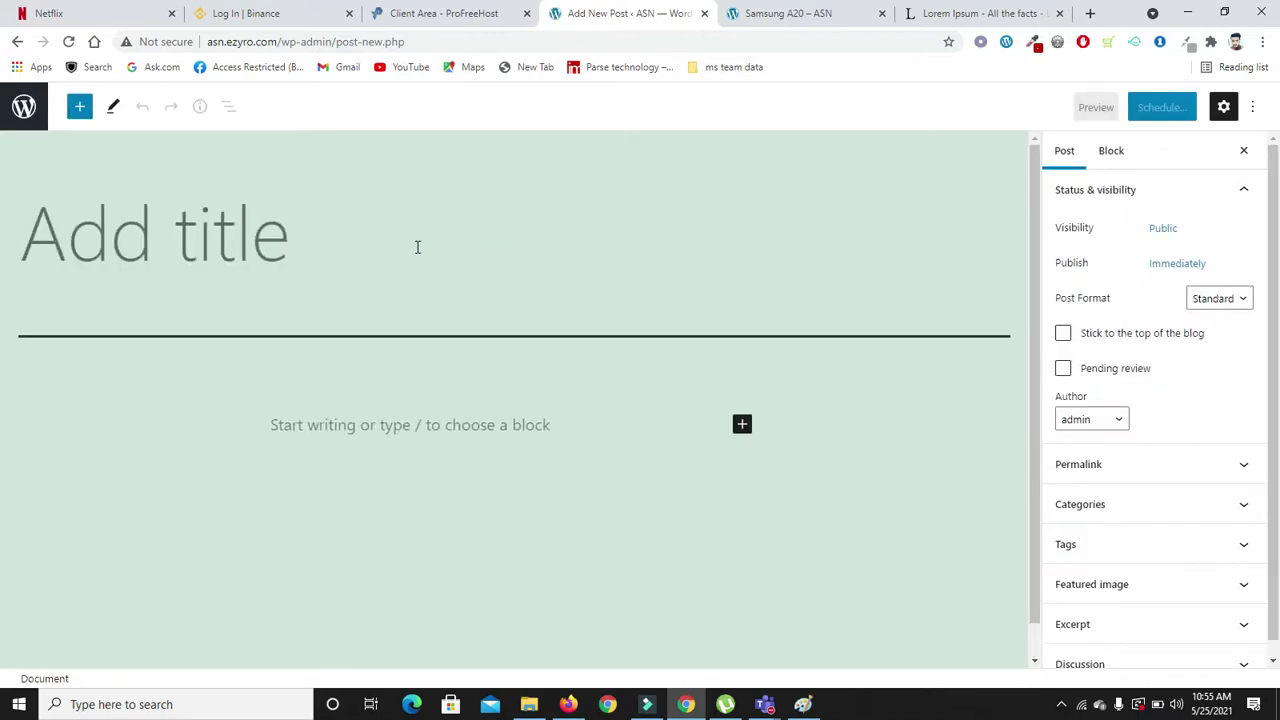
pyautogui.write('hp')
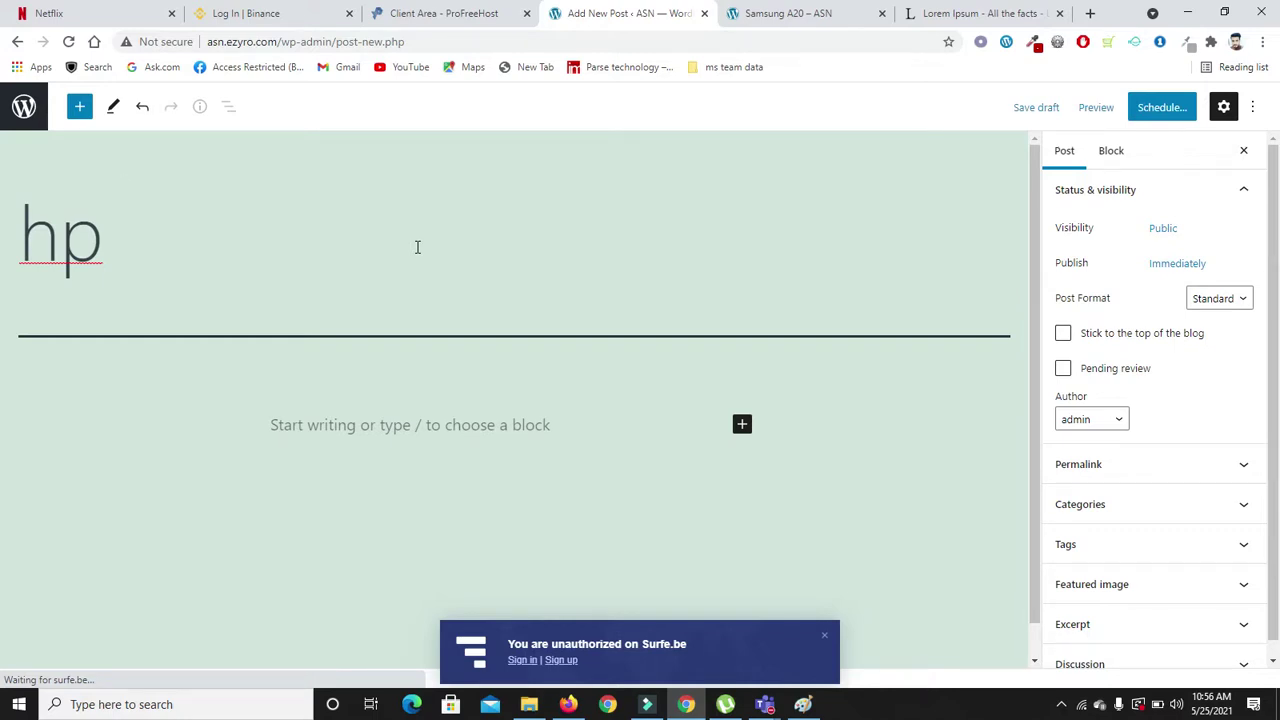
pyautogui.write('mo')
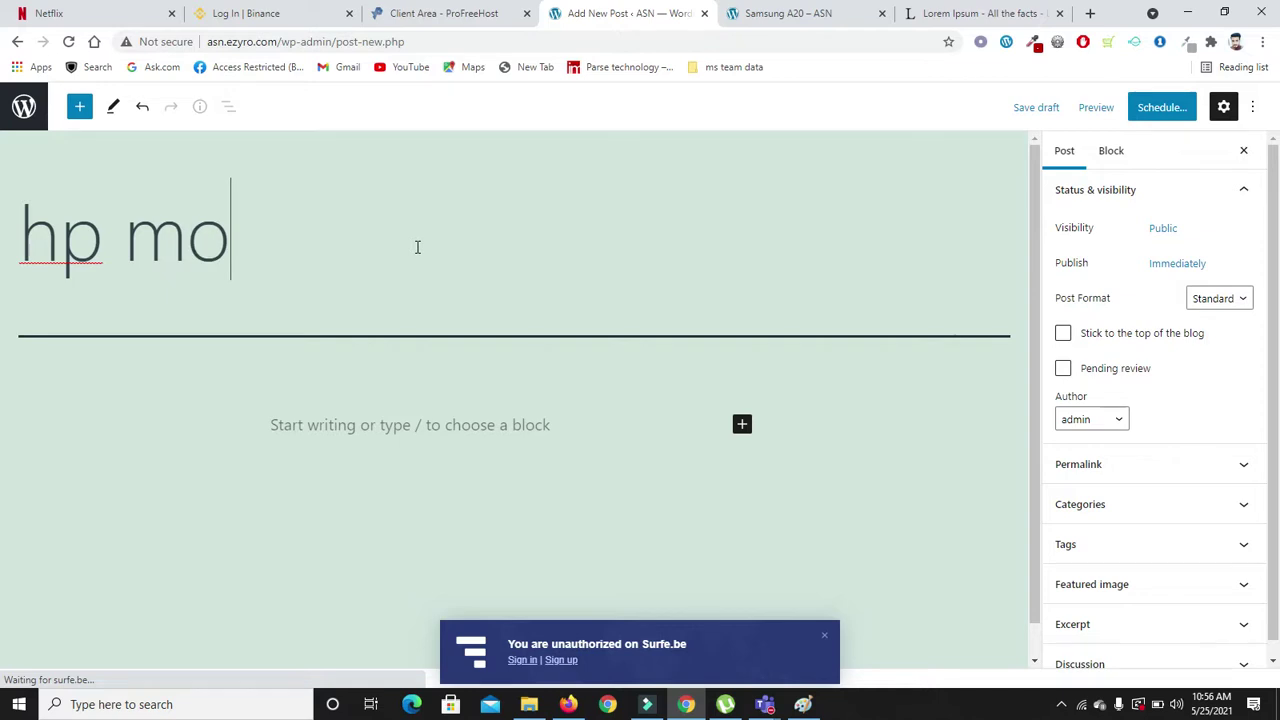
pyautogui.write('del 650')
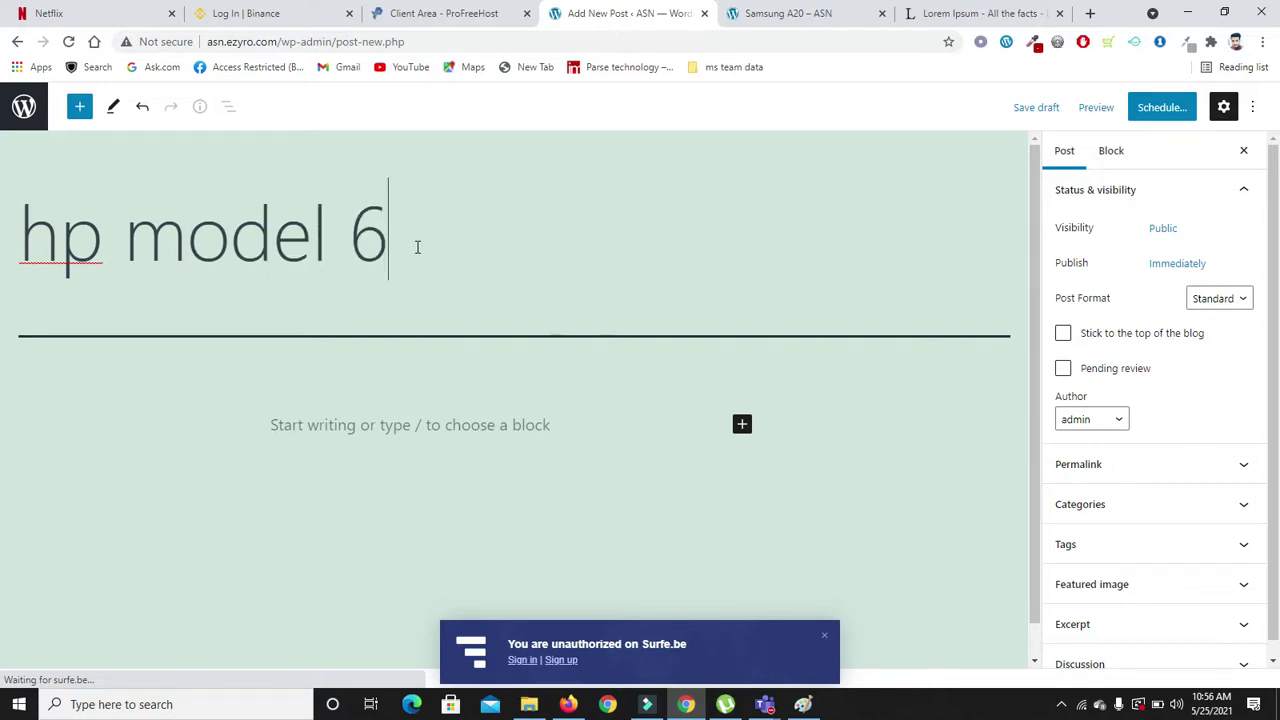
pyautogui.click(1165, 112)
pyautogui.click(1163, 118)
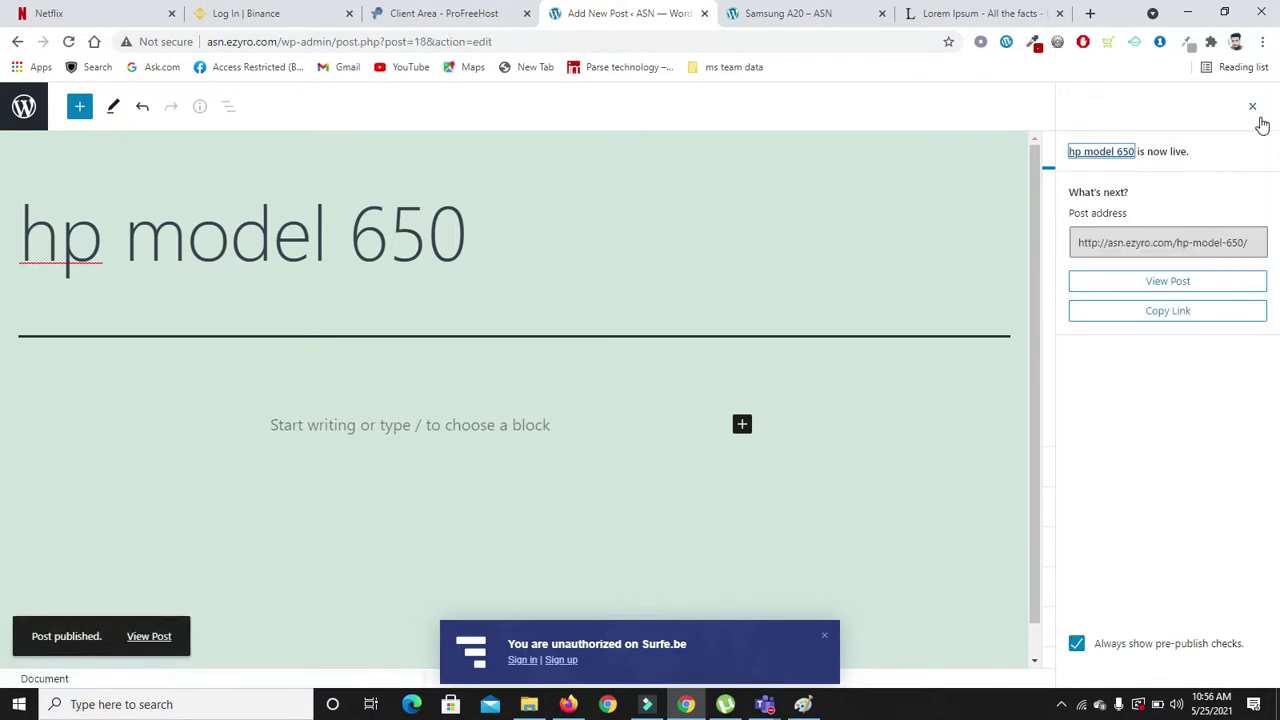
pyautogui.click(17, 41)
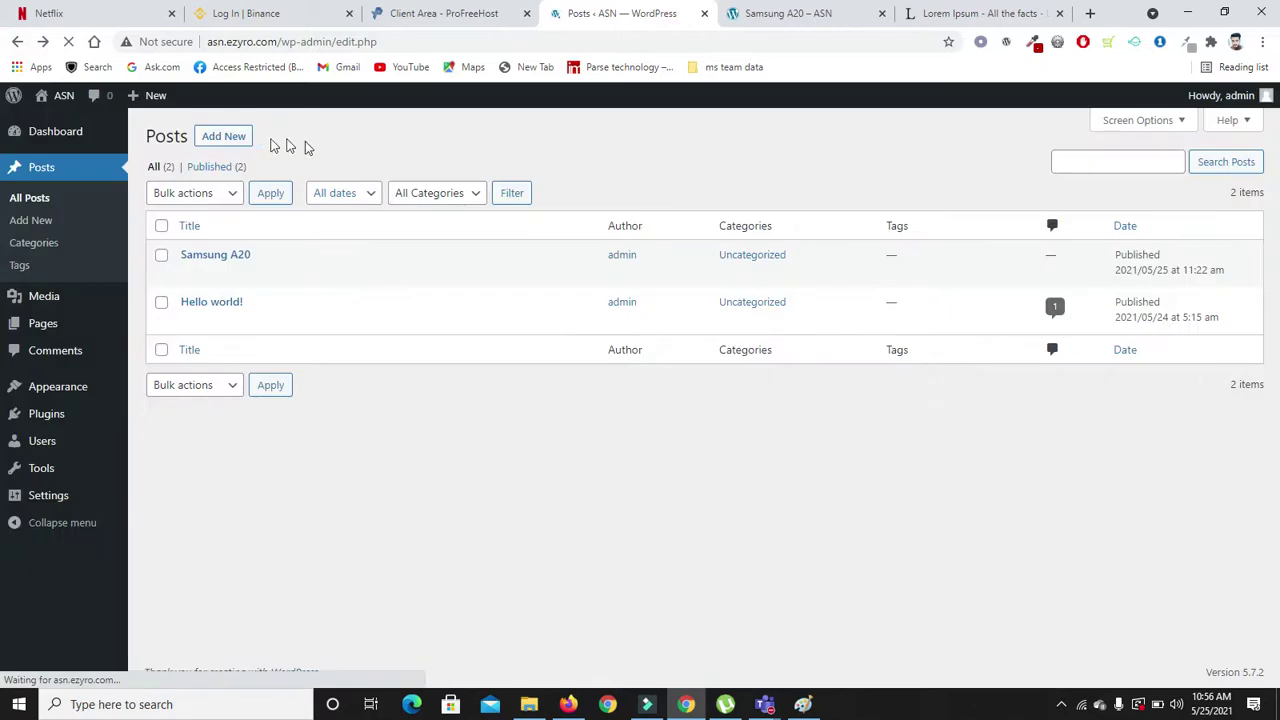
# Publish a new post titled 'dell model342' and start another blank post
pyautogui.click(200, 136)
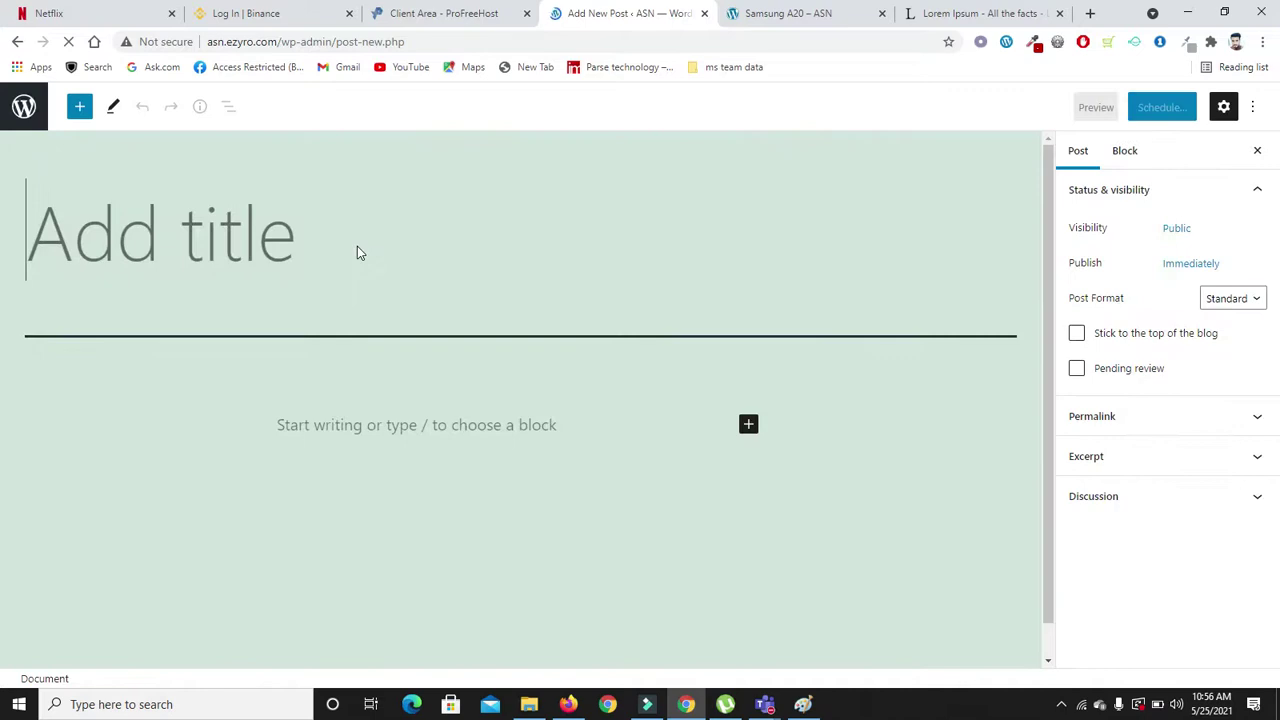
pyautogui.click(357, 246)
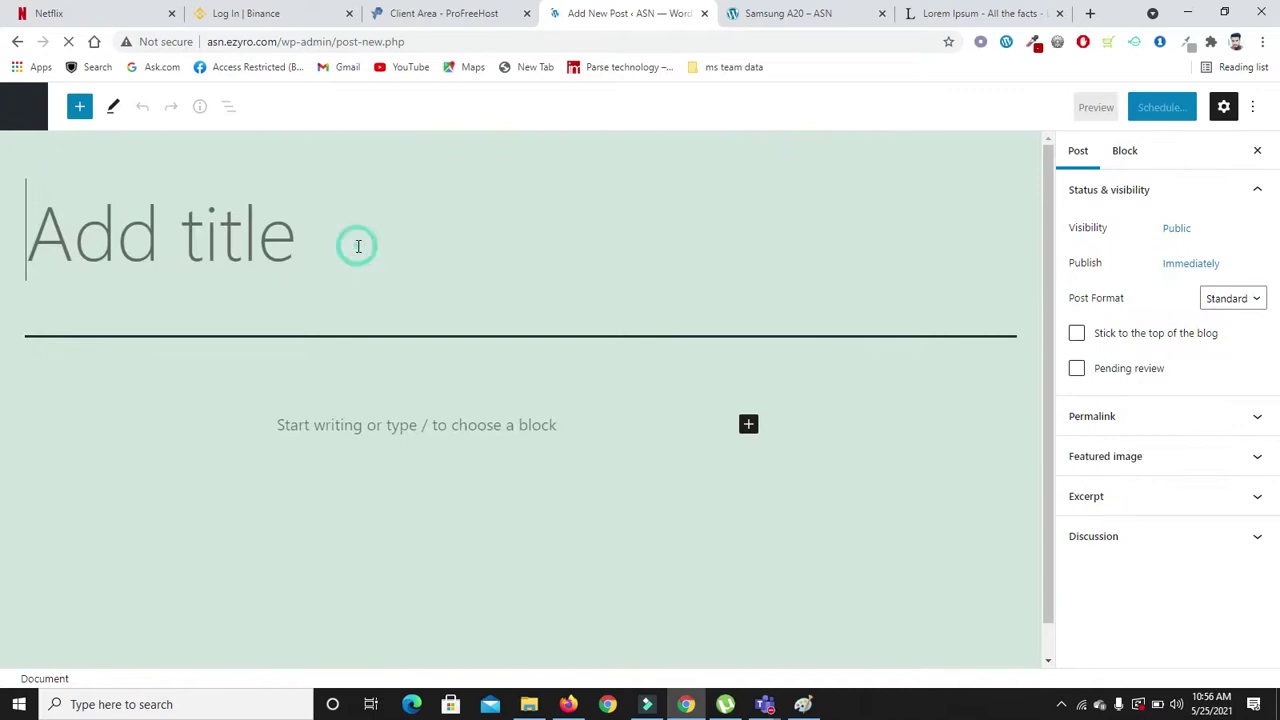
pyautogui.write('dek')
pyautogui.press('BackSpace')
pyautogui.press('BackSpace')
pyautogui.write('ll ')
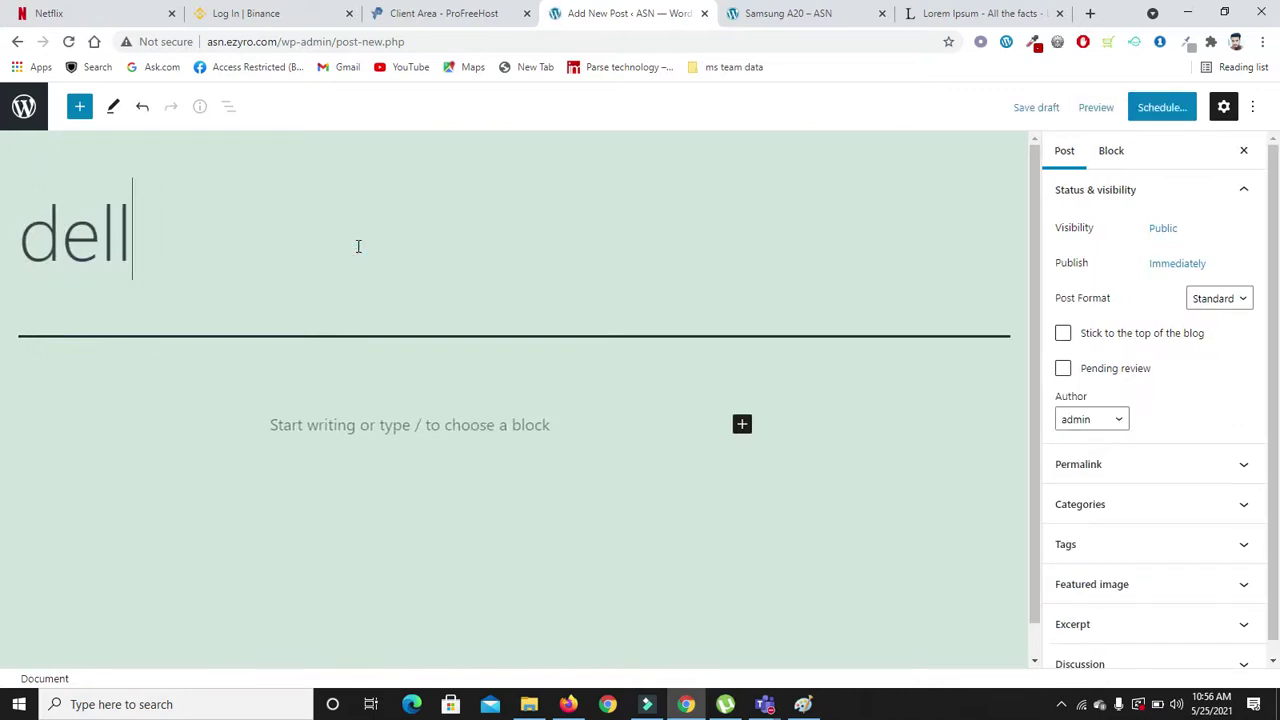
pyautogui.write('mo')
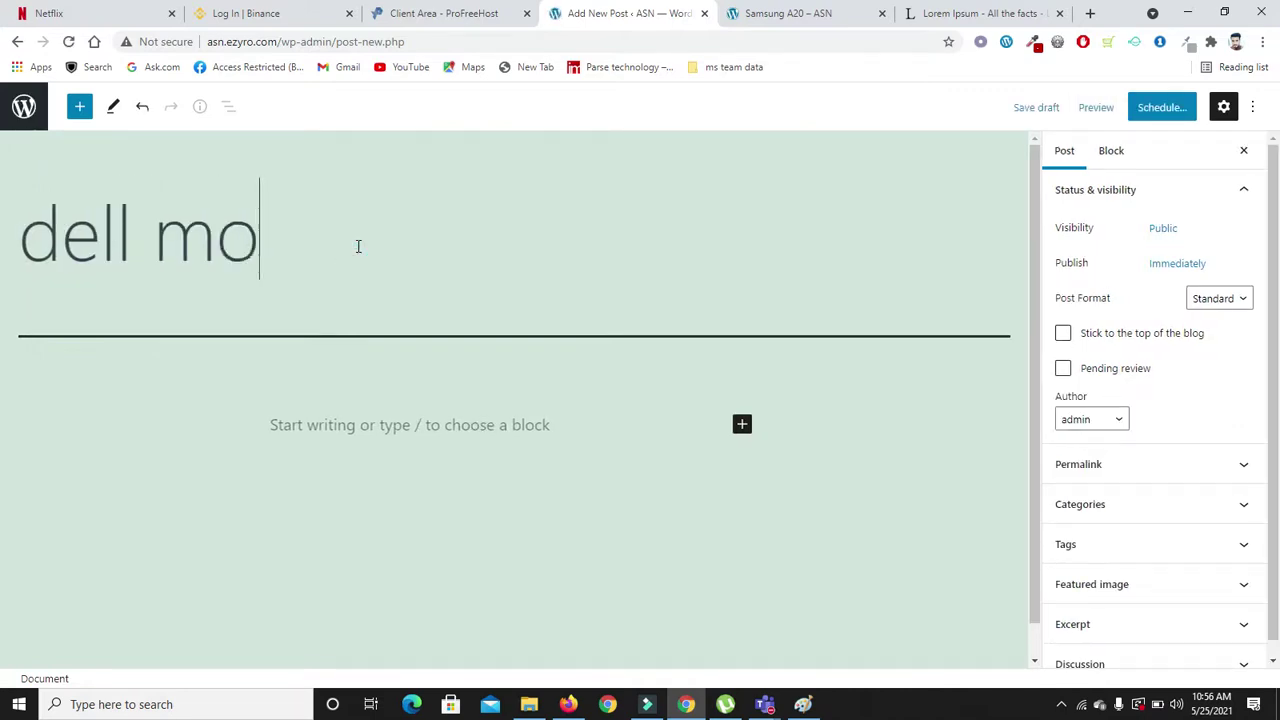
pyautogui.write('del342')
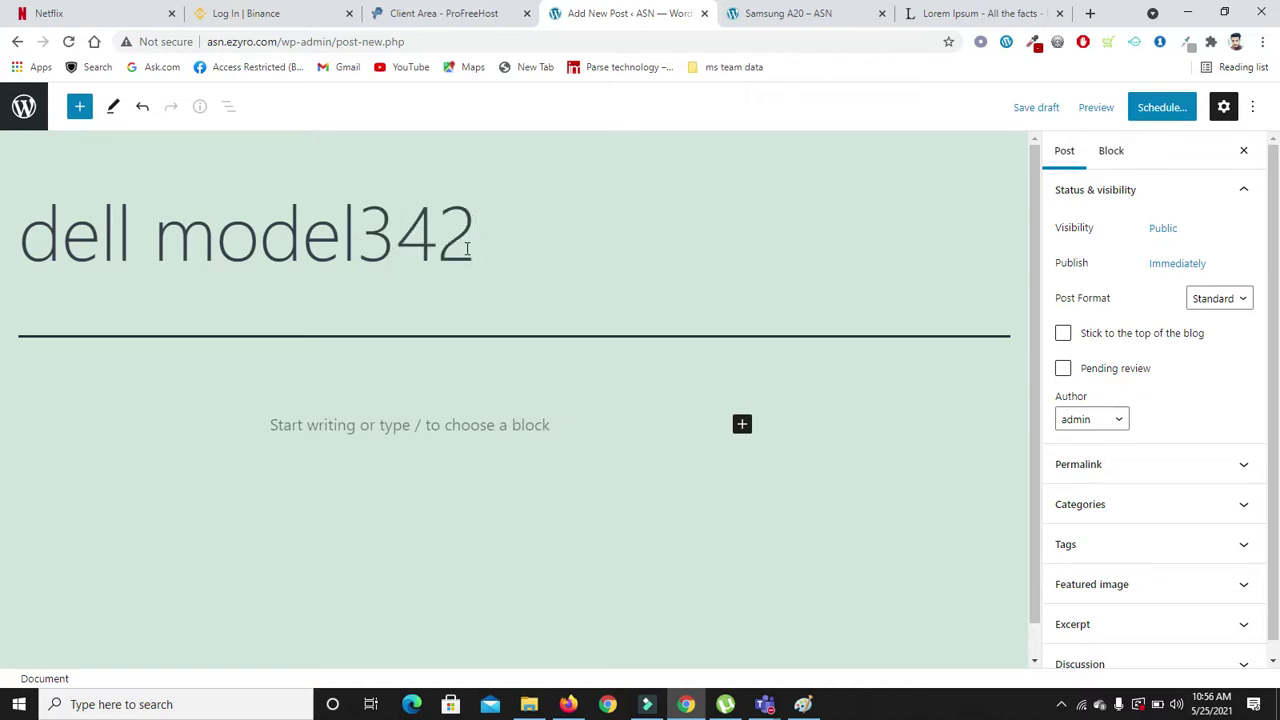
pyautogui.click(1156, 112)
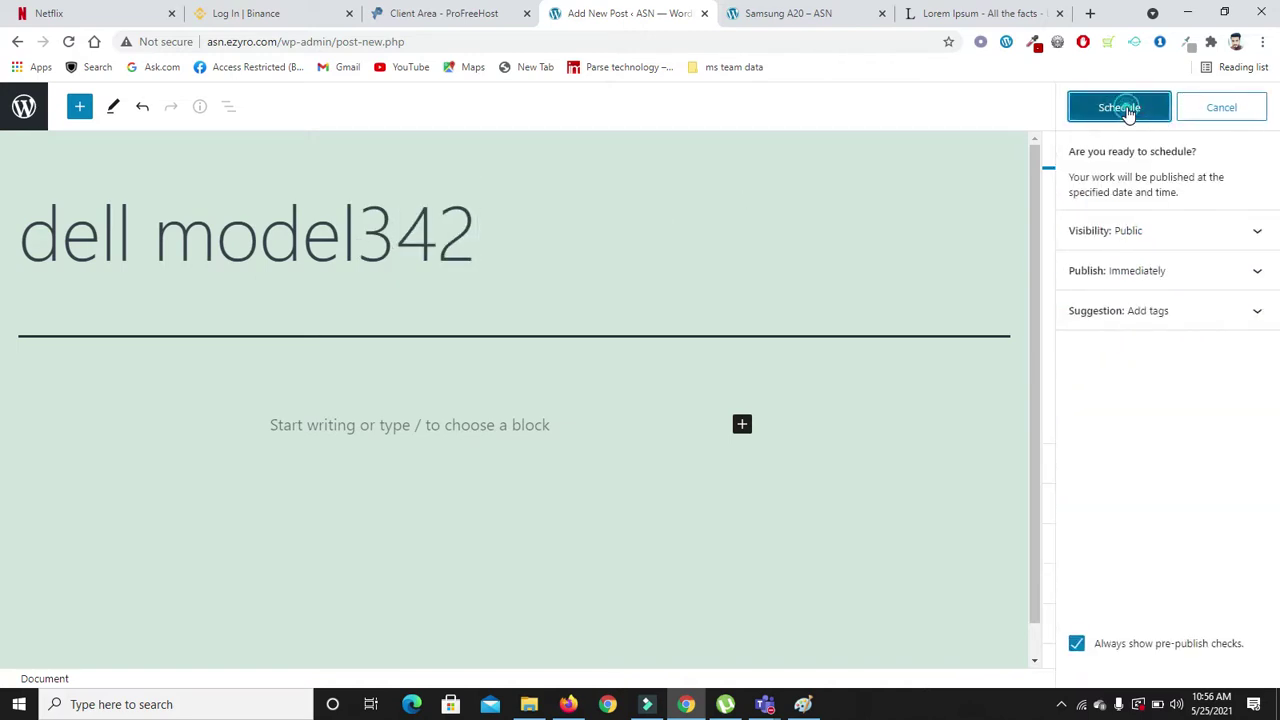
pyautogui.click(1128, 108)
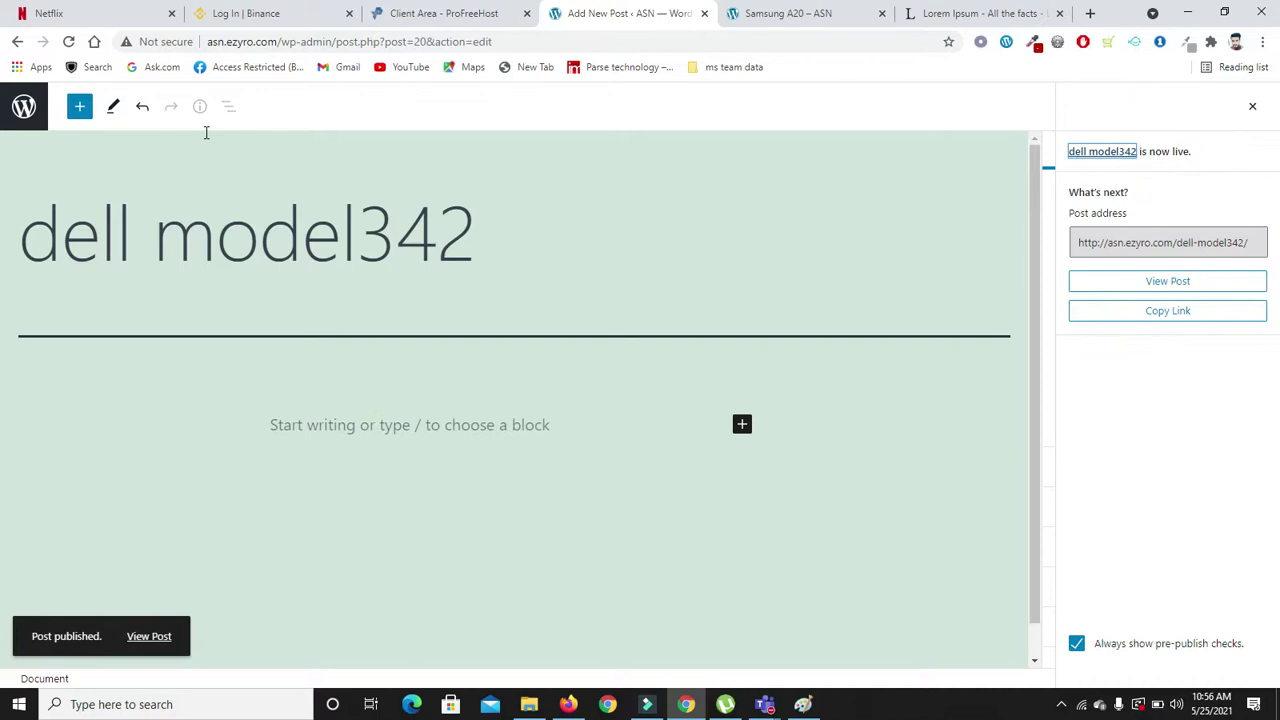
pyautogui.click(16, 44)
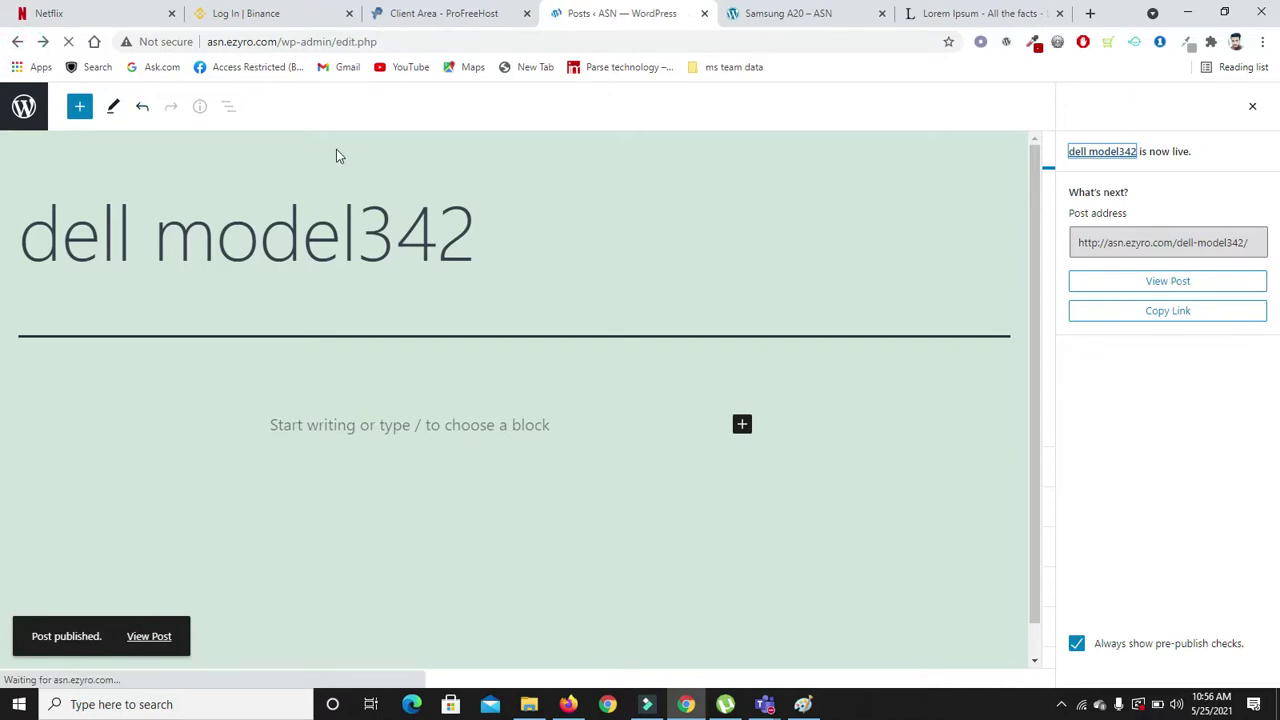
pyautogui.click(229, 137)
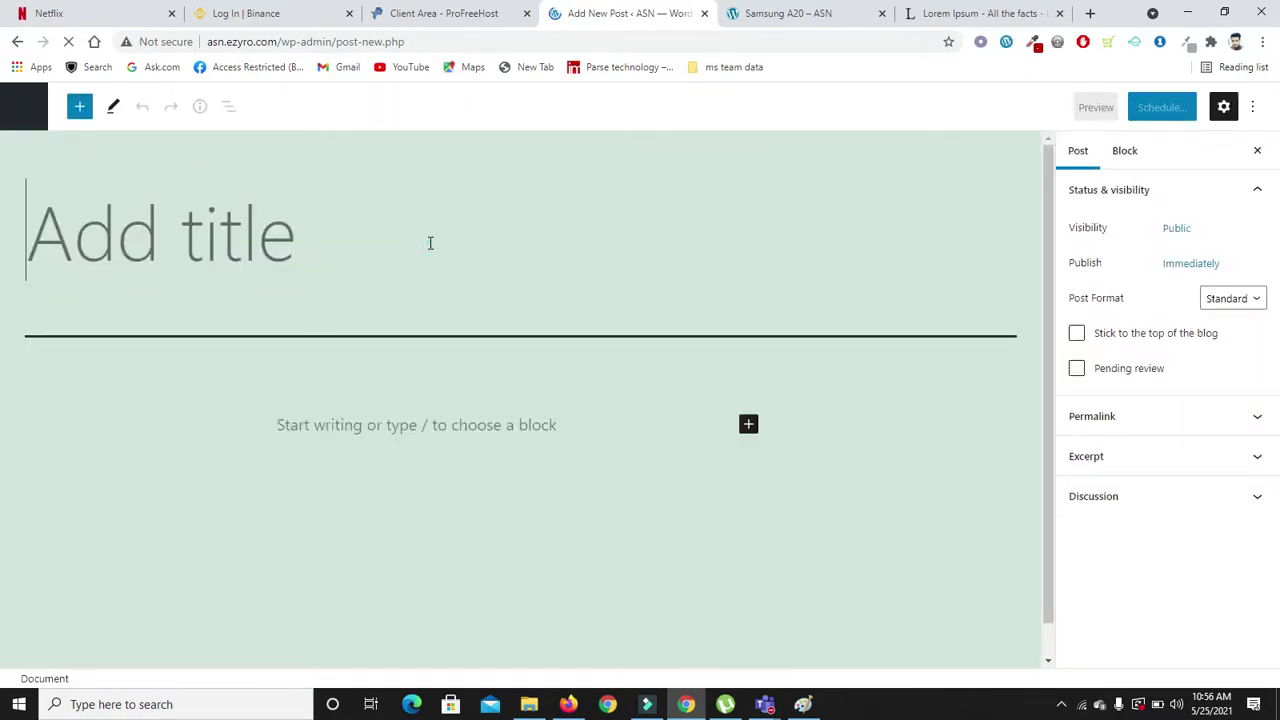
# Publish a post titled 'sumang tab a13' and open another new post
pyautogui.write('sumanf')
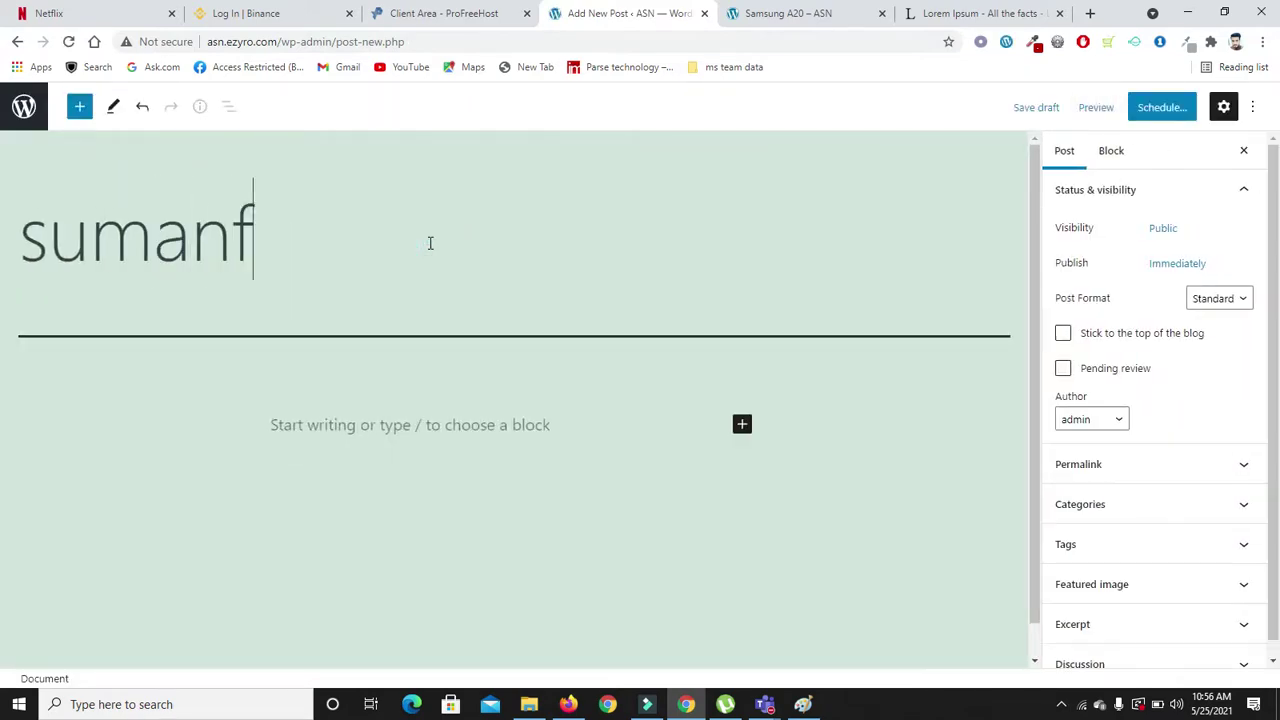
pyautogui.press('BackSpace')
pyautogui.press('BackSpace')
pyautogui.write('g')
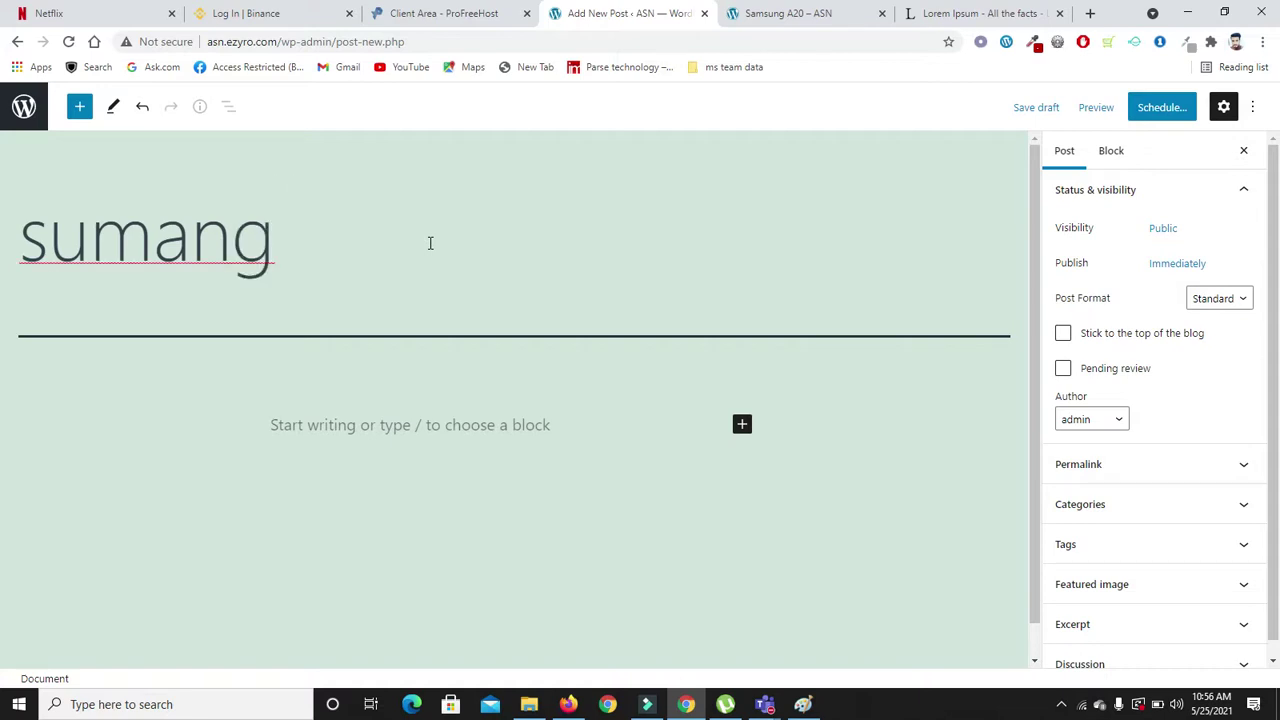
pyautogui.write(' tab ')
pyautogui.write('23')
pyautogui.press('BackSpace')
pyautogui.press('BackSpace')
pyautogui.press('BackSpace')
pyautogui.write('a13')
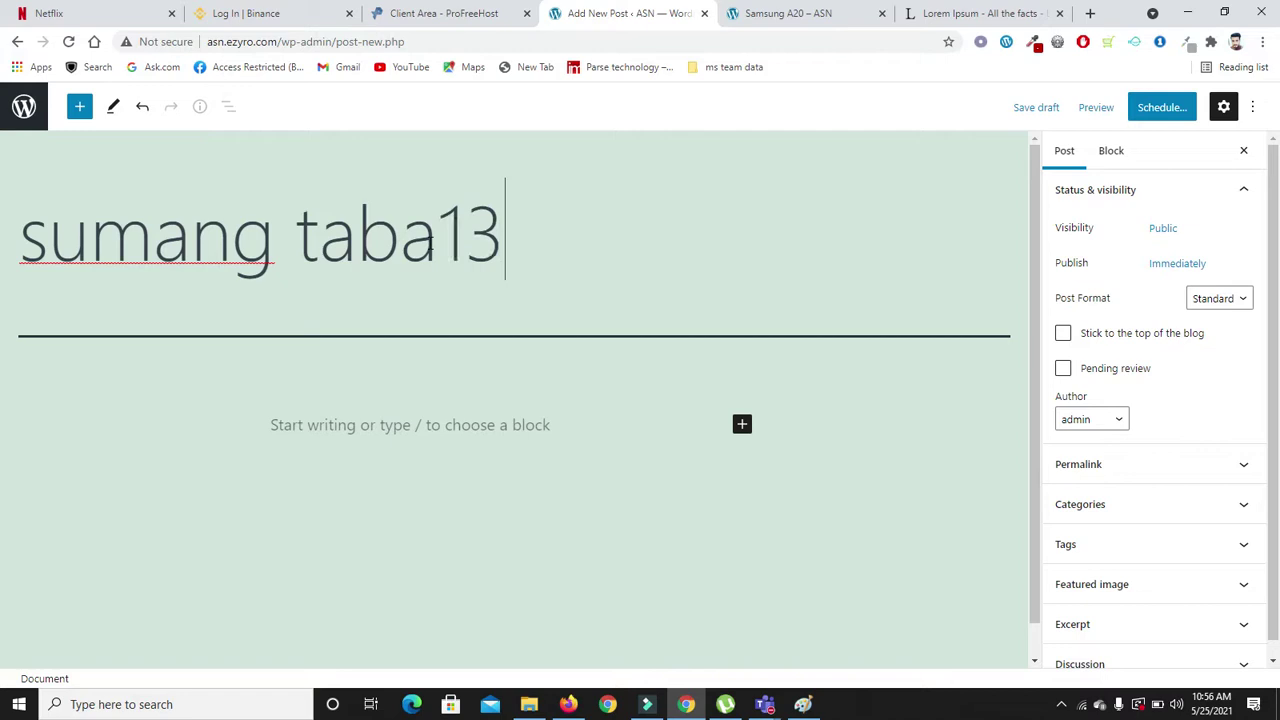
pyautogui.click(412, 243)
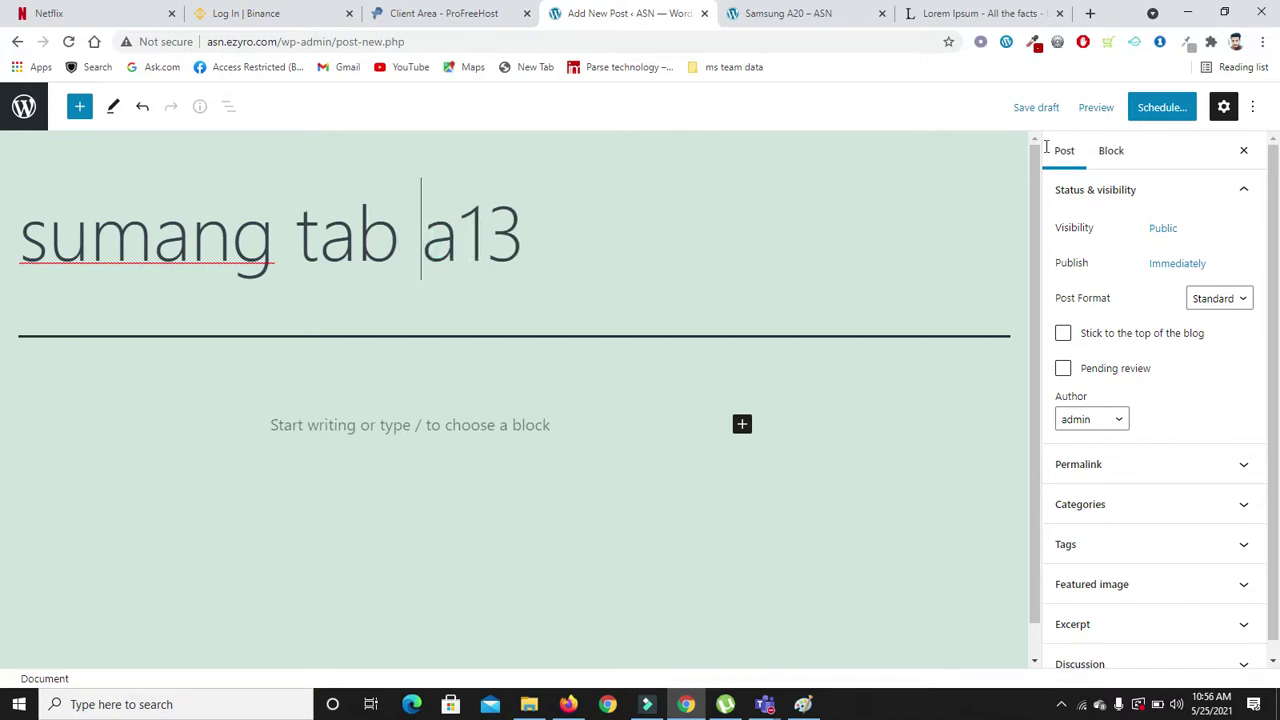
pyautogui.click(1143, 118)
pyautogui.click(1143, 118)
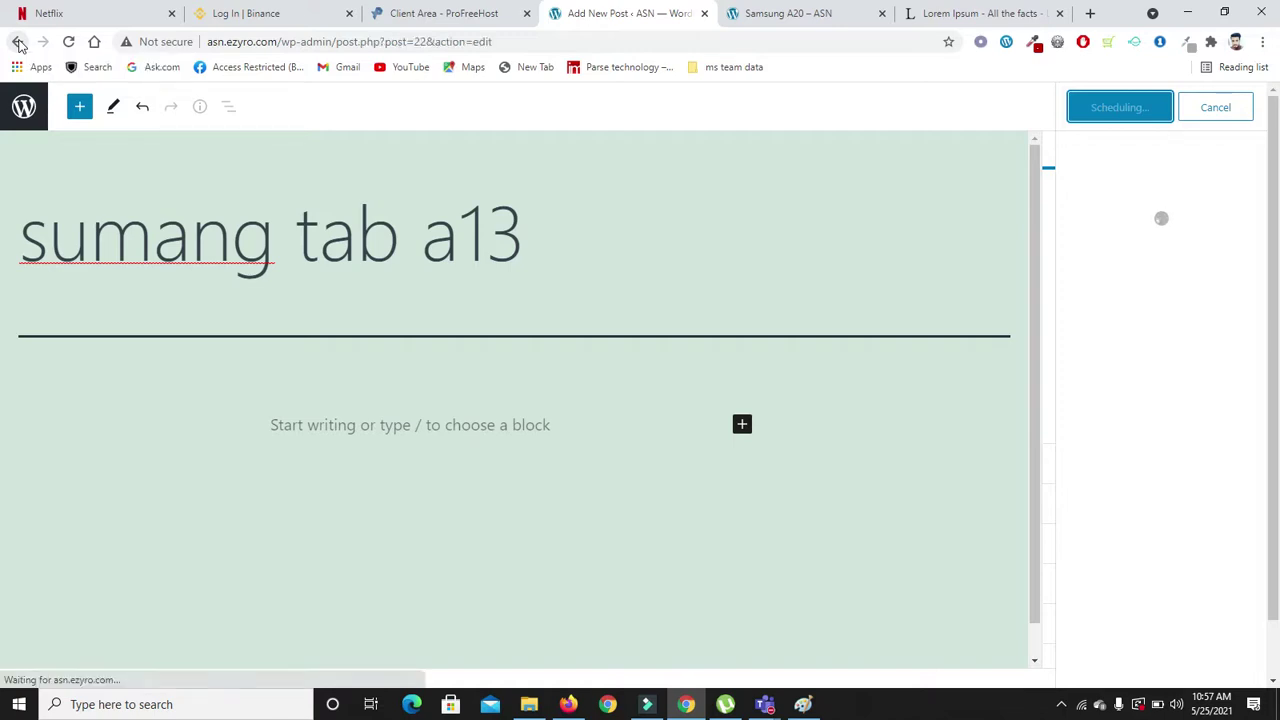
pyautogui.click(18, 43)
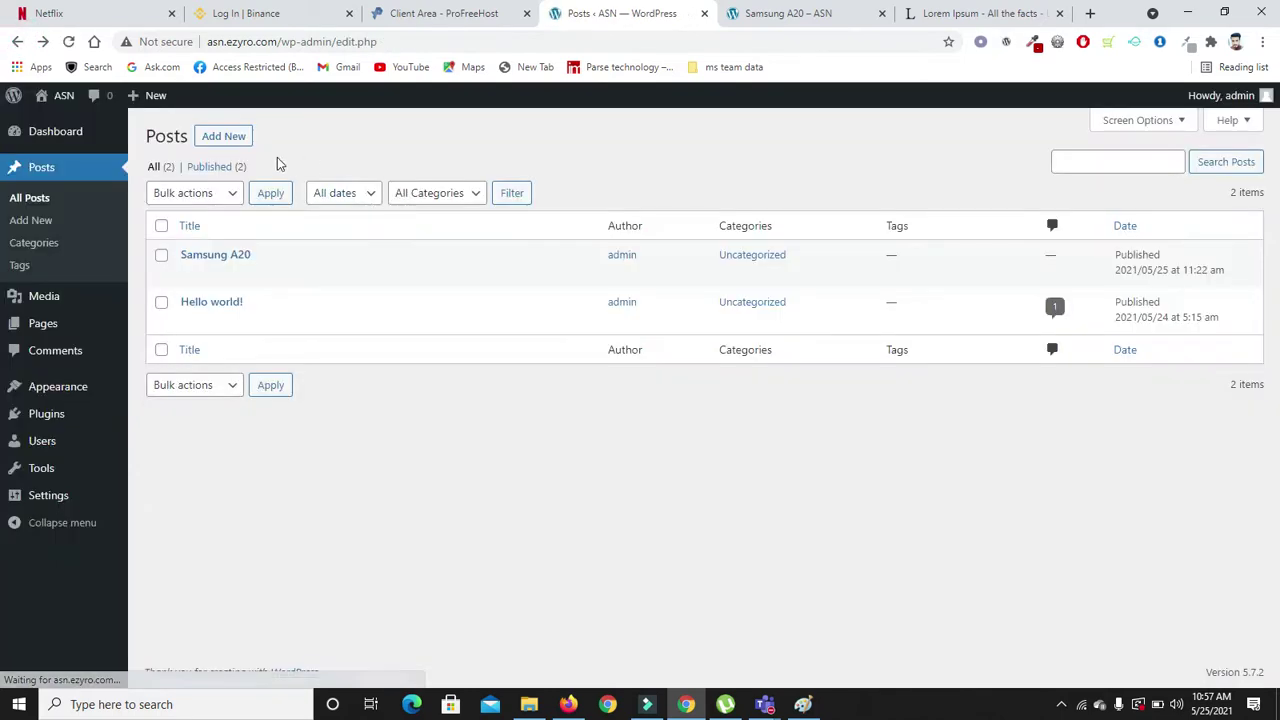
pyautogui.click(222, 137)
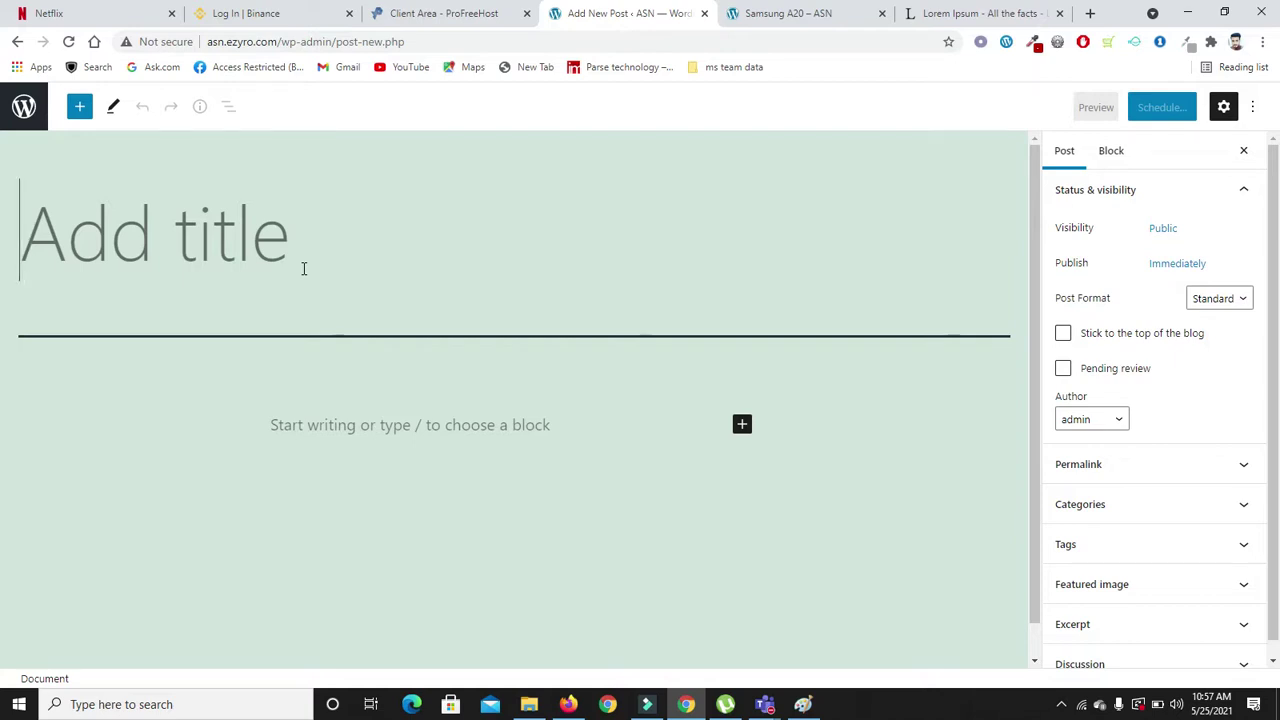
# Publish a post titled 'iphone 12 pro max' and start another blank post
pyautogui.write('iphone')
pyautogui.press('BackSpace')
pyautogui.press('BackSpace')
pyautogui.press('BackSpace')
pyautogui.press('BackSpace')
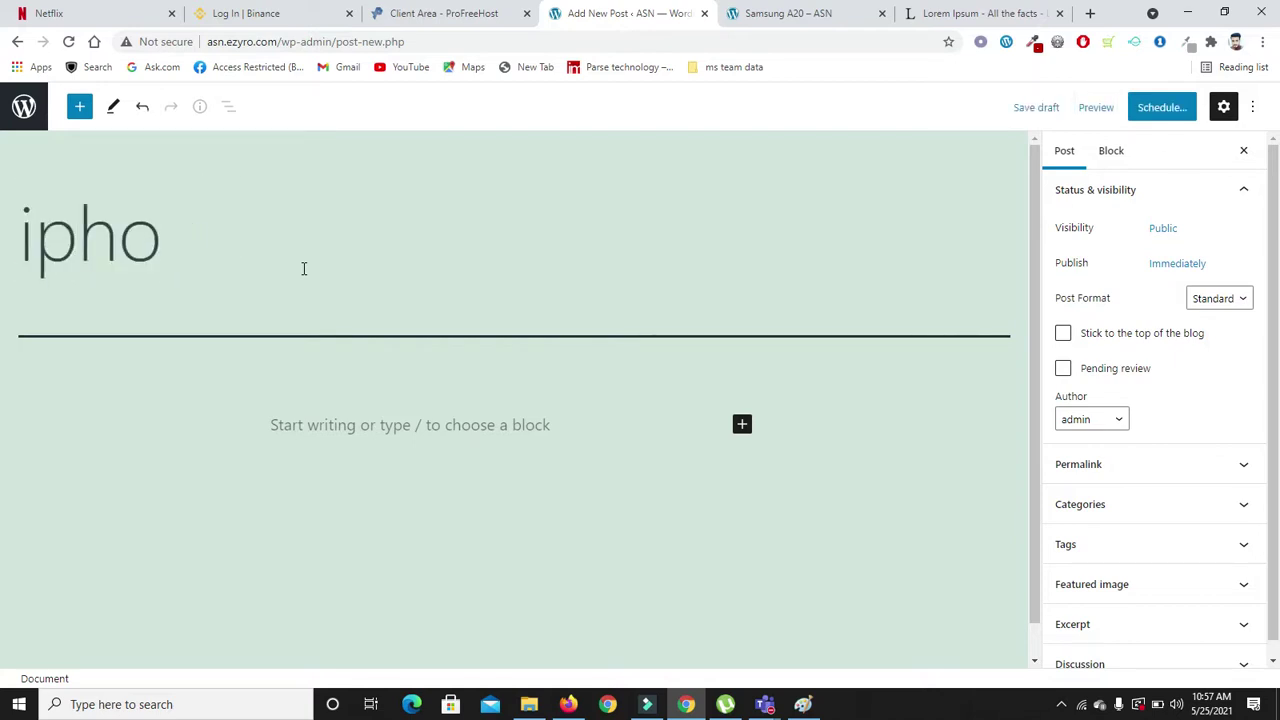
pyautogui.write('one ')
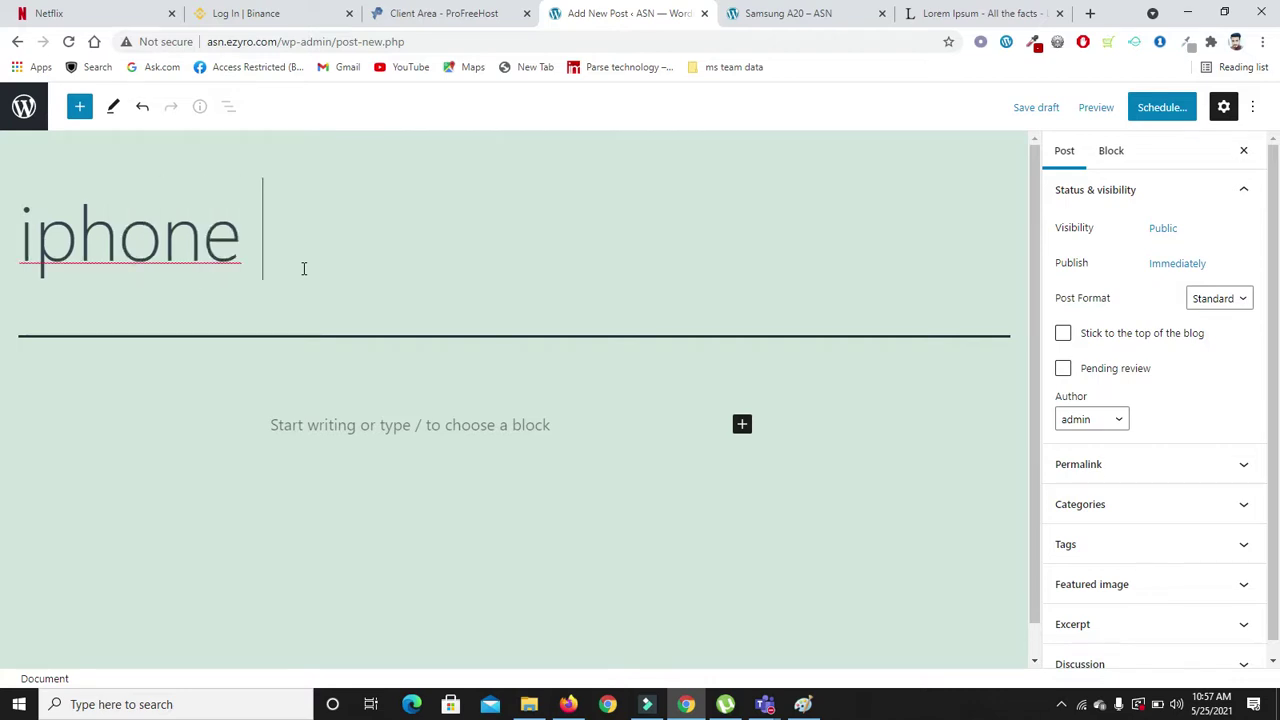
pyautogui.write('xm')
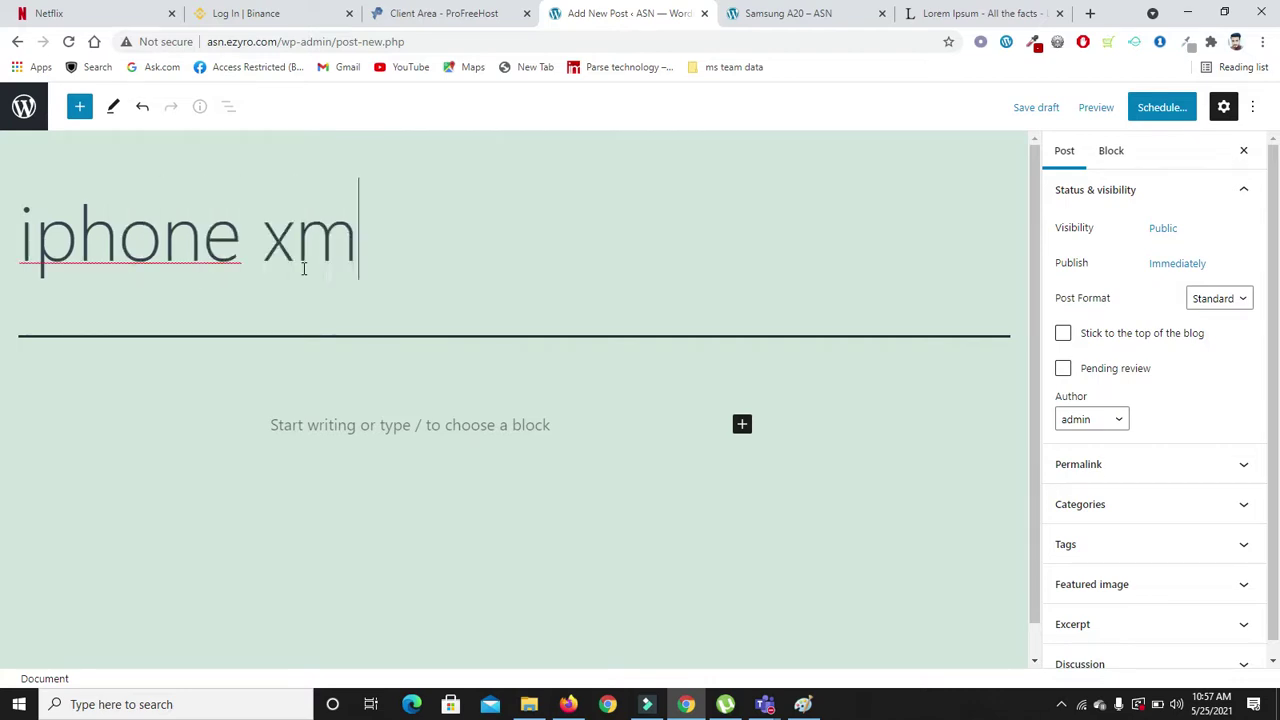
pyautogui.press('BackSpace')
pyautogui.press('BackSpace')
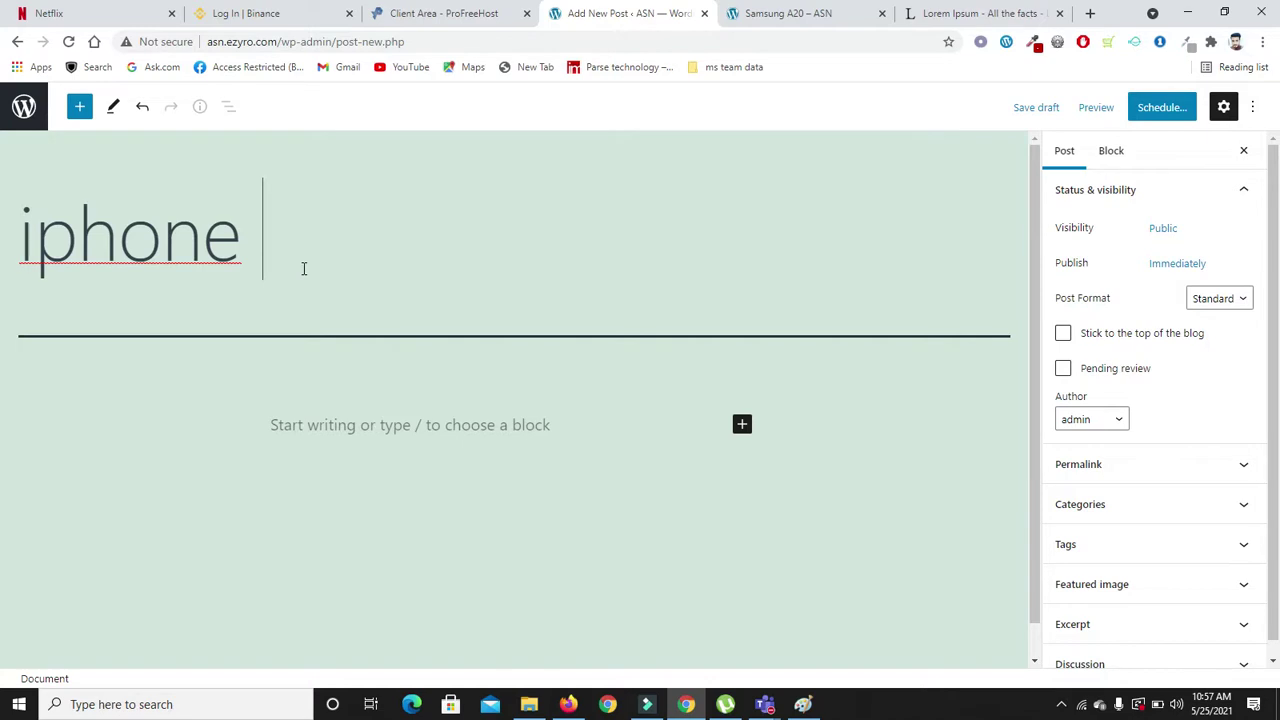
pyautogui.write('12 pro mq')
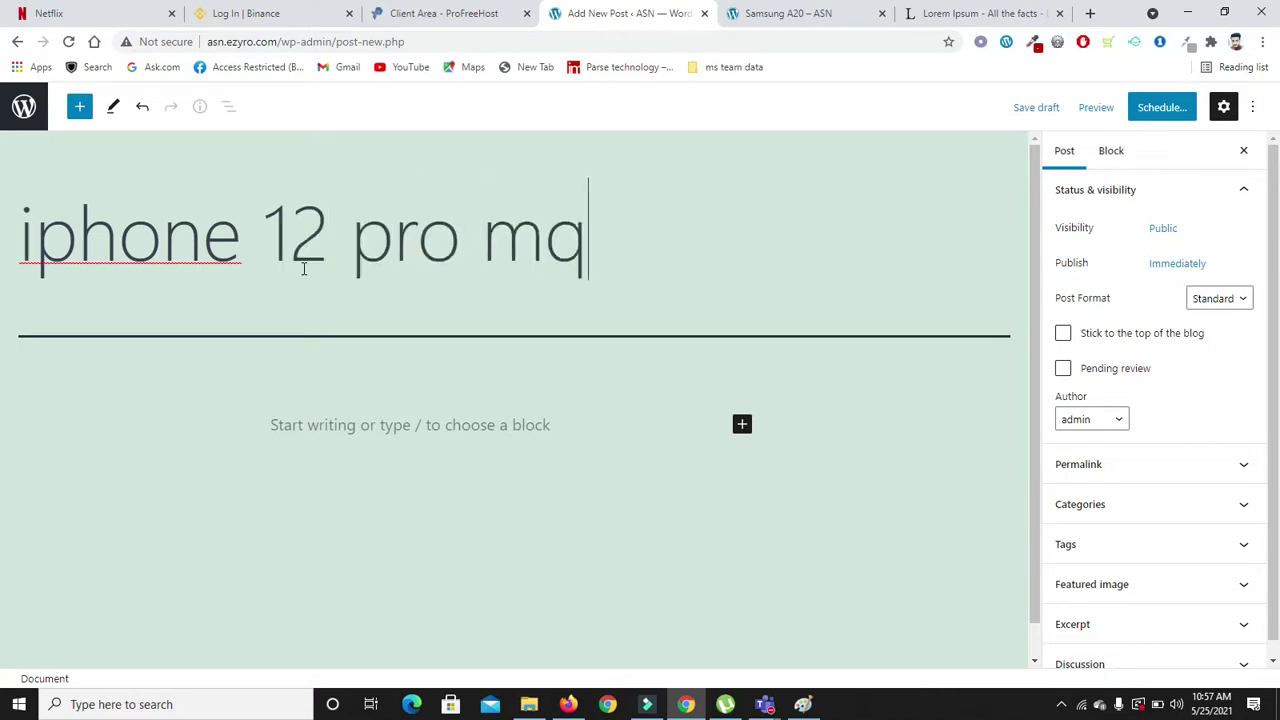
pyautogui.press('BackSpace')
pyautogui.write('ax')
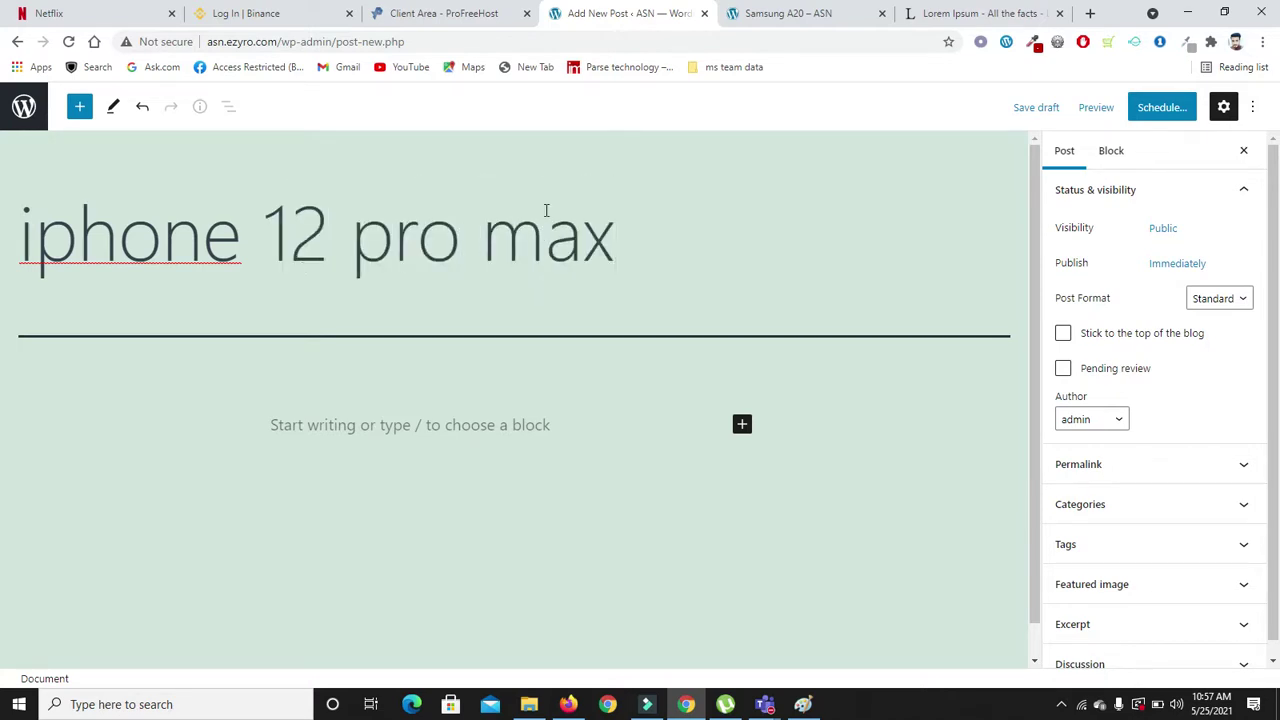
pyautogui.click(1161, 107)
pyautogui.click(1150, 112)
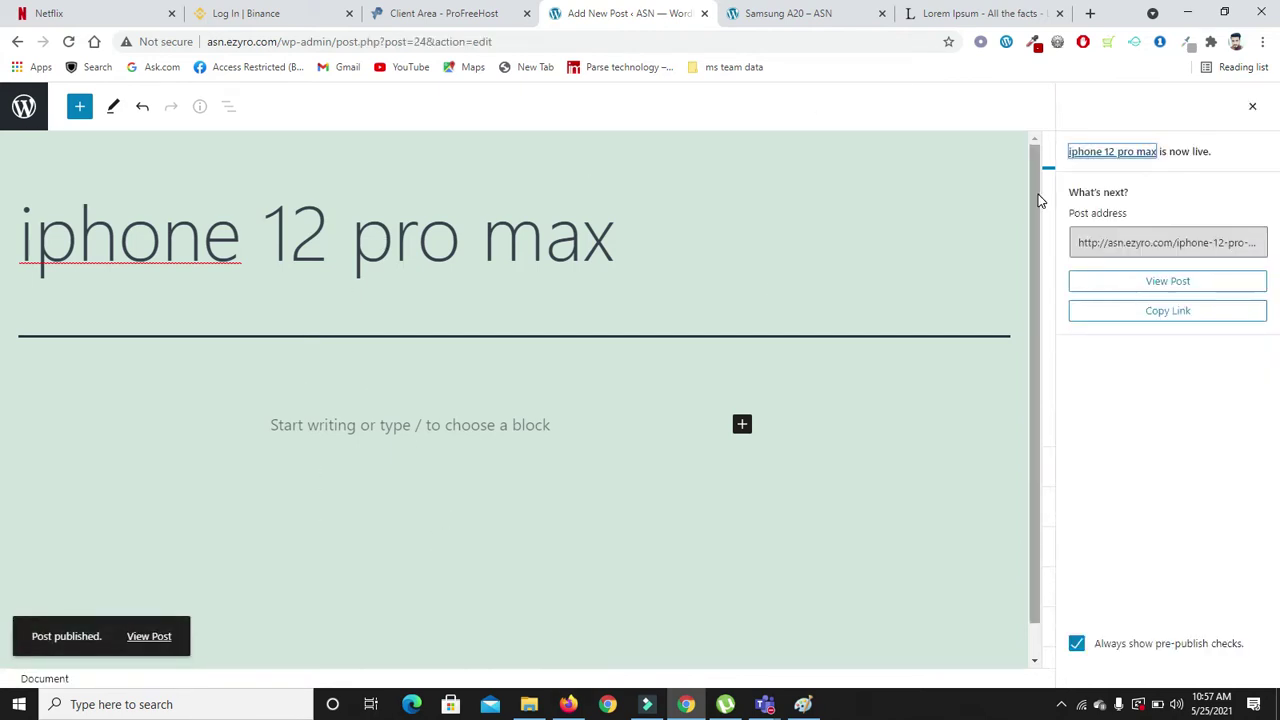
pyautogui.click(18, 42)
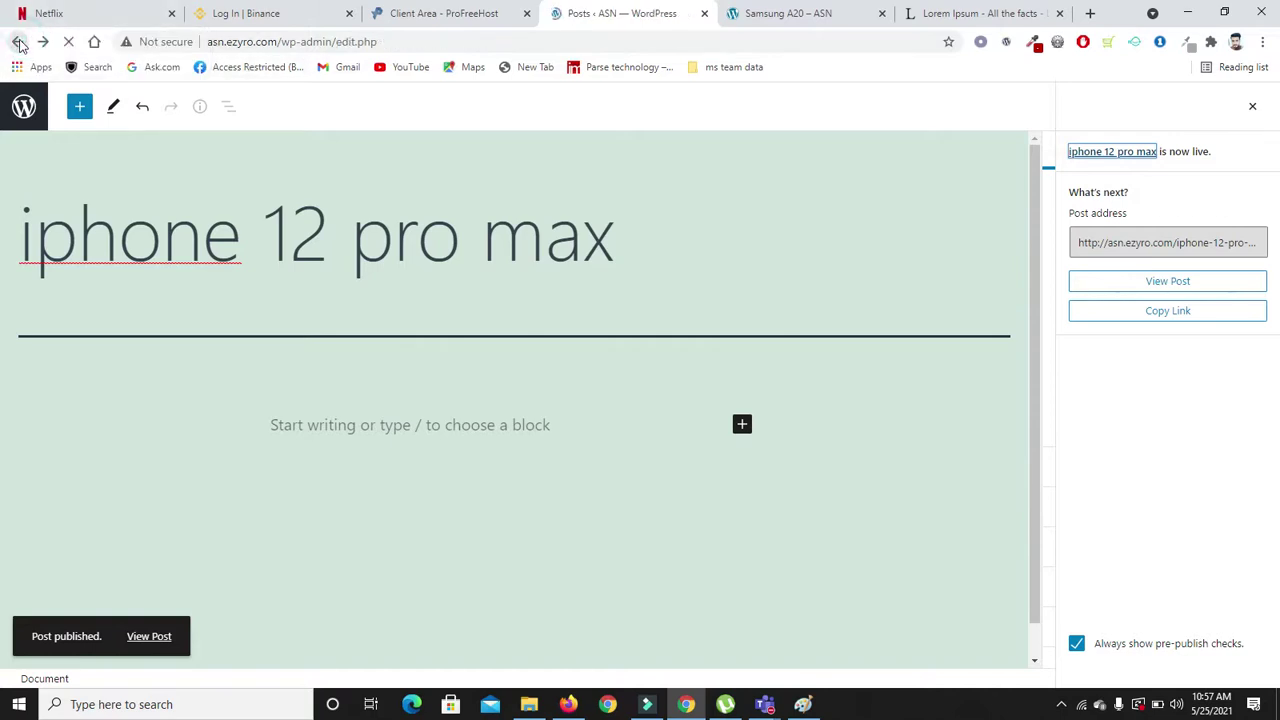
pyautogui.click(231, 137)
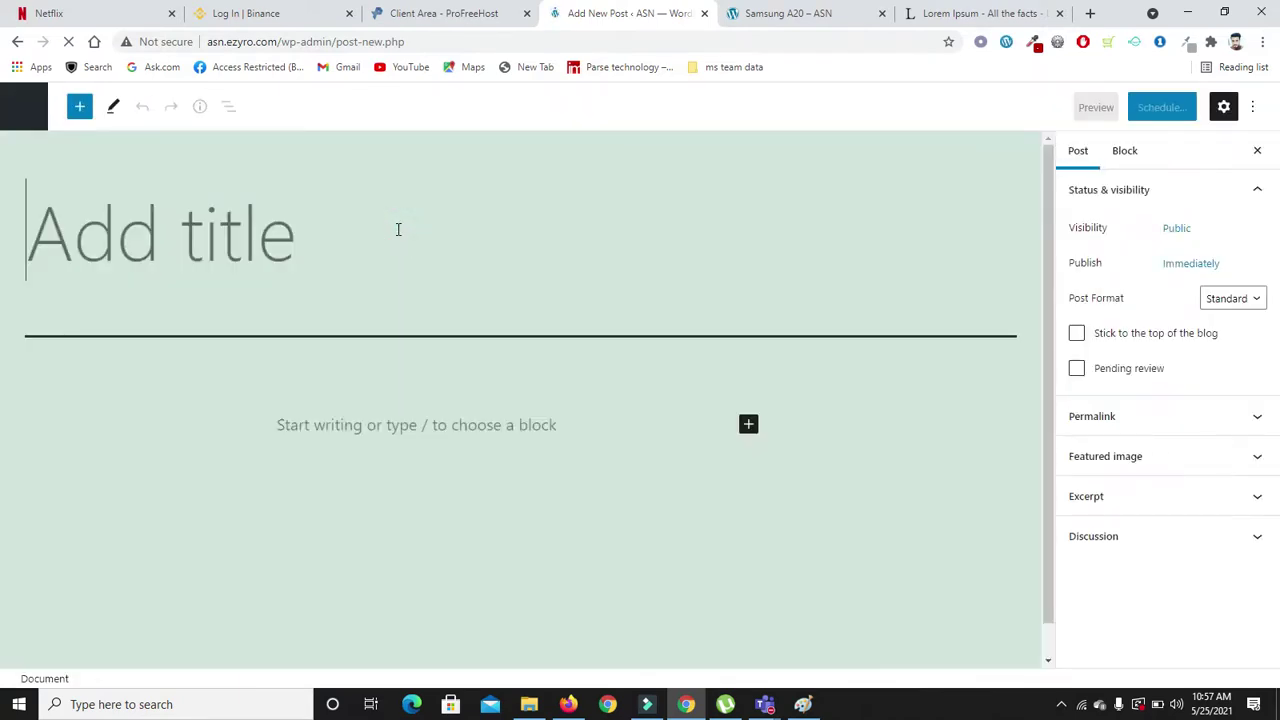
# Publish a post titled 'i watch model' and go back to the Posts list
pyautogui.write('watch')
pyautogui.press('BackSpace')
pyautogui.press('BackSpace')
pyautogui.press('BackSpace')
pyautogui.press('BackSpace')
pyautogui.press('BackSpace')
pyautogui.write('i wtach')
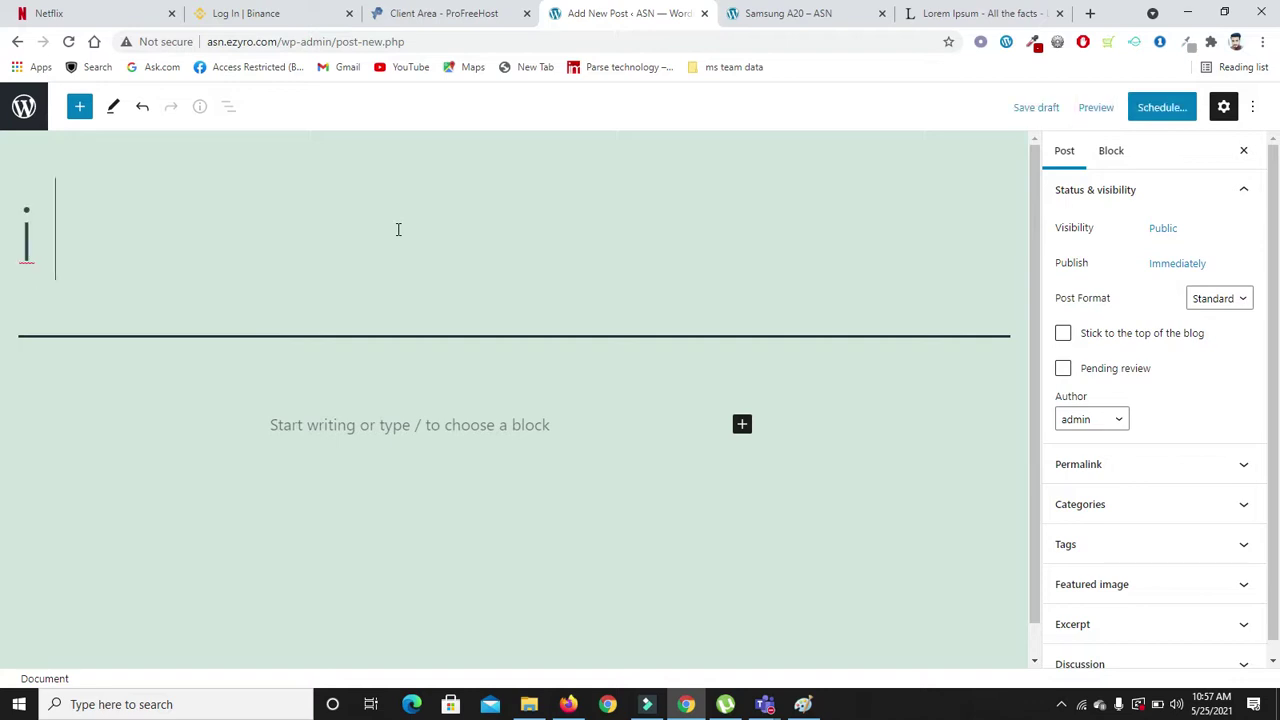
pyautogui.press('BackSpace')
pyautogui.press('BackSpace')
pyautogui.press('BackSpace')
pyautogui.press('BackSpace')
pyautogui.press('BackSpace')
pyautogui.write('atch model')
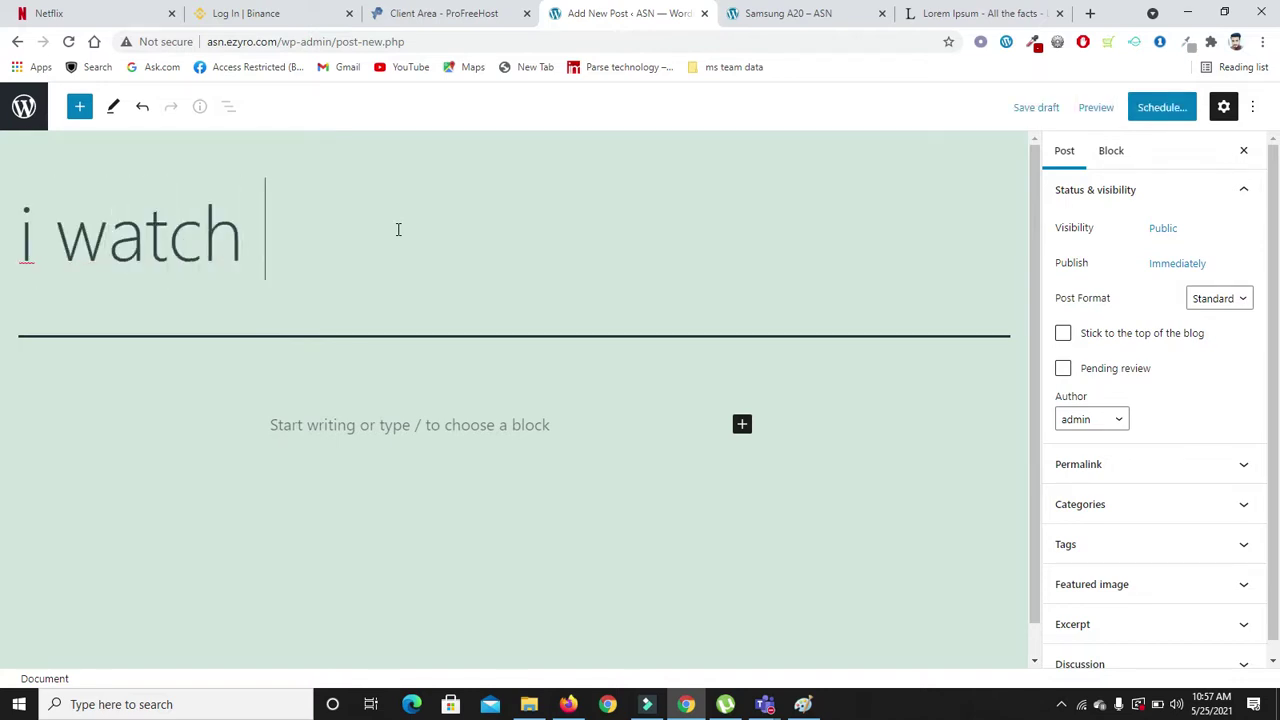
pyautogui.click(1162, 110)
pyautogui.click(1138, 109)
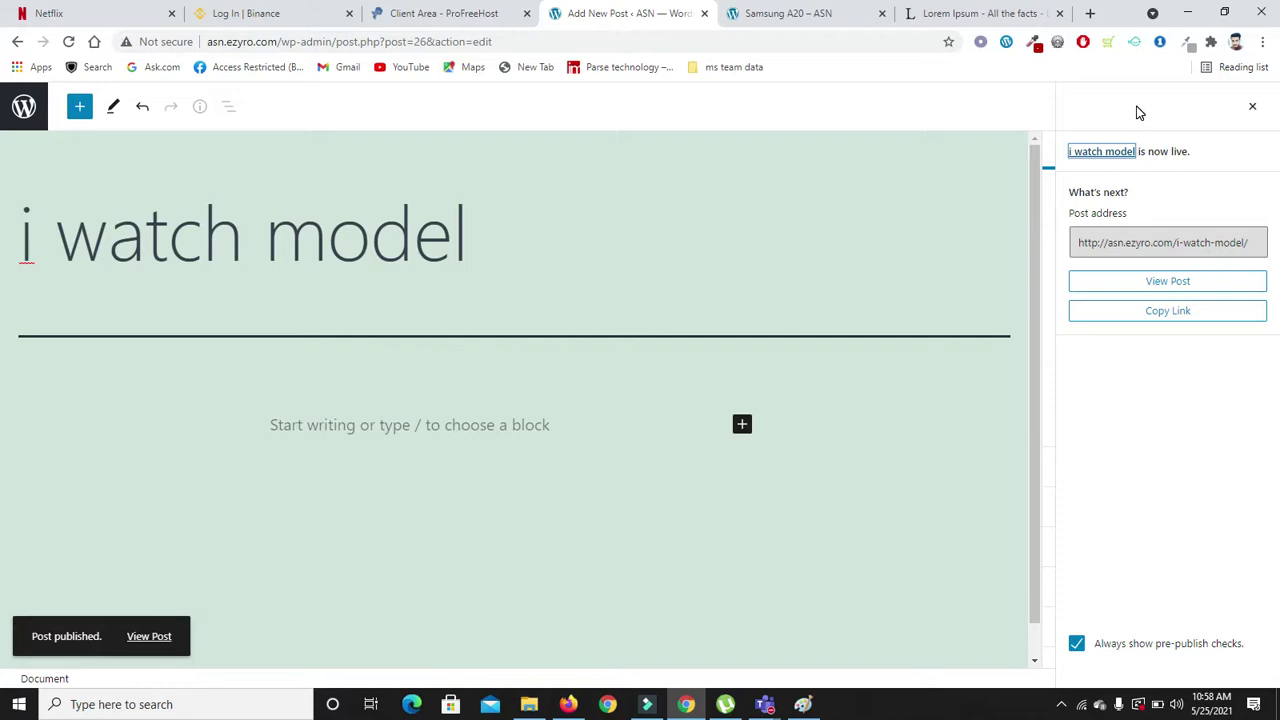
pyautogui.click(16, 42)
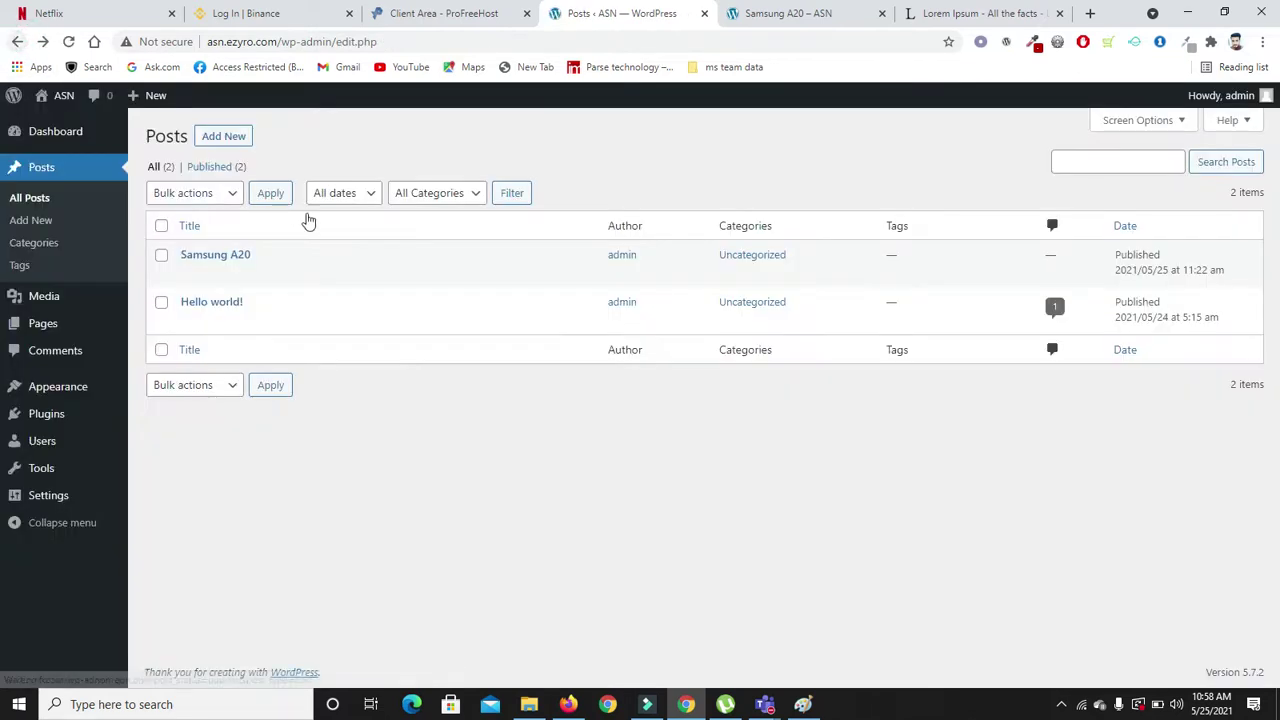
# Refresh the Posts list and move the 'Hello world!' post to the Trash
pyautogui.click(67, 44)
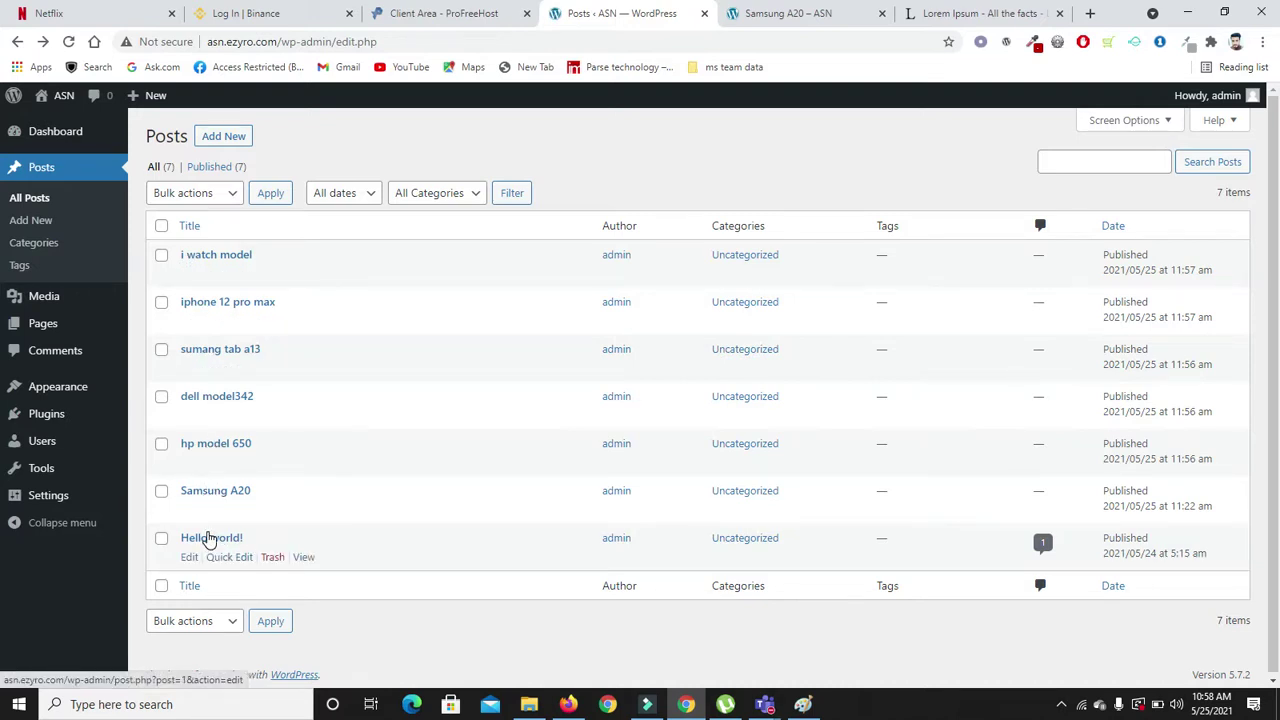
pyautogui.click(273, 557)
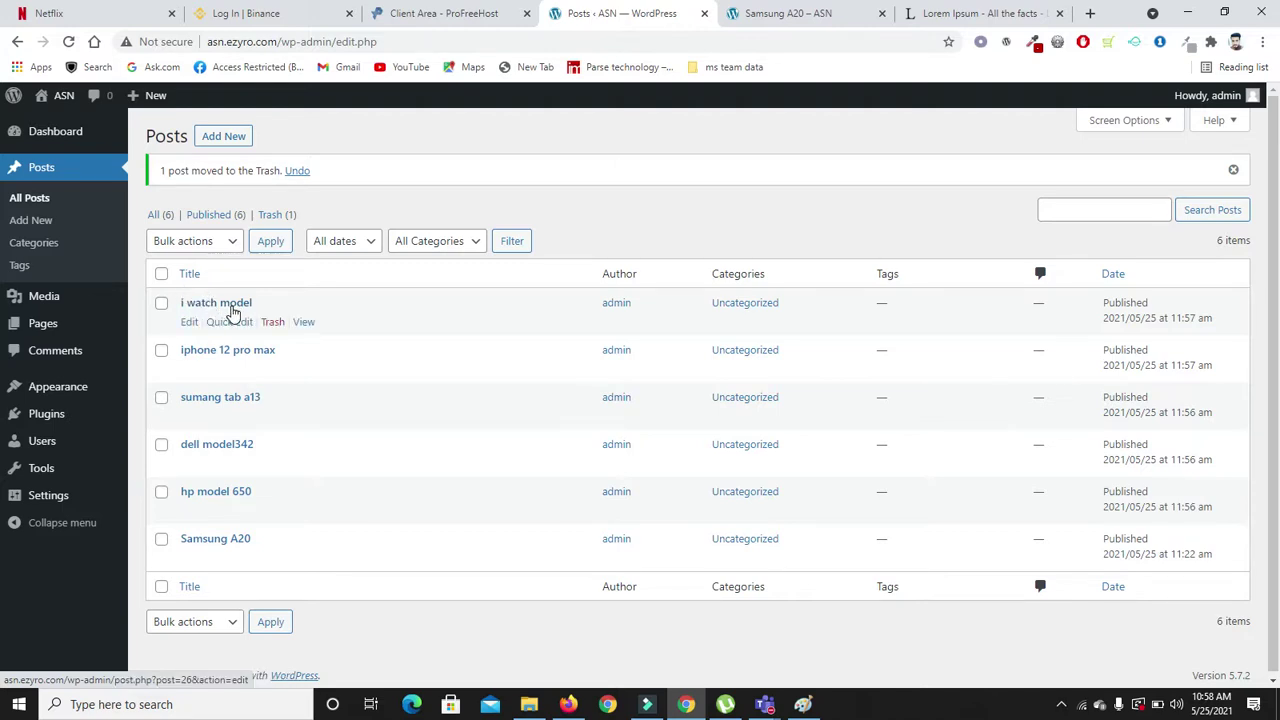
# Rename the i watch model post to 'i watch model 22' with a cleared slug and update it
pyautogui.click(229, 322)
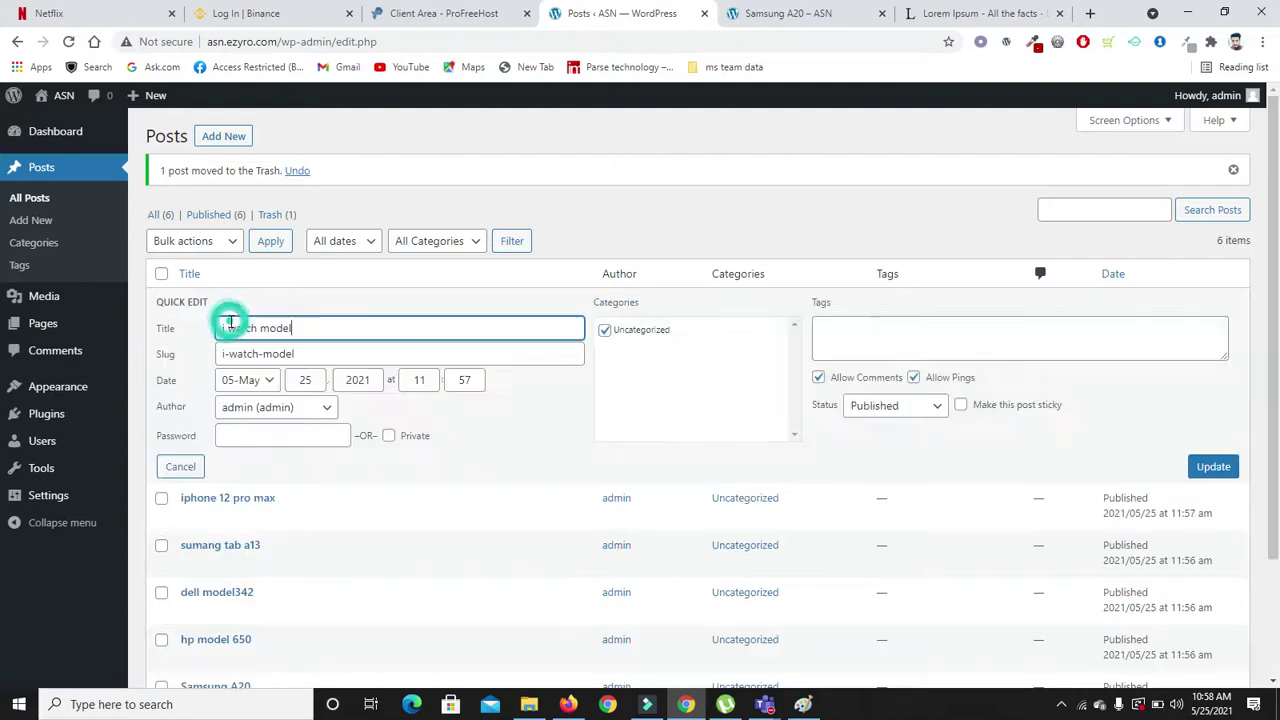
pyautogui.write('22')
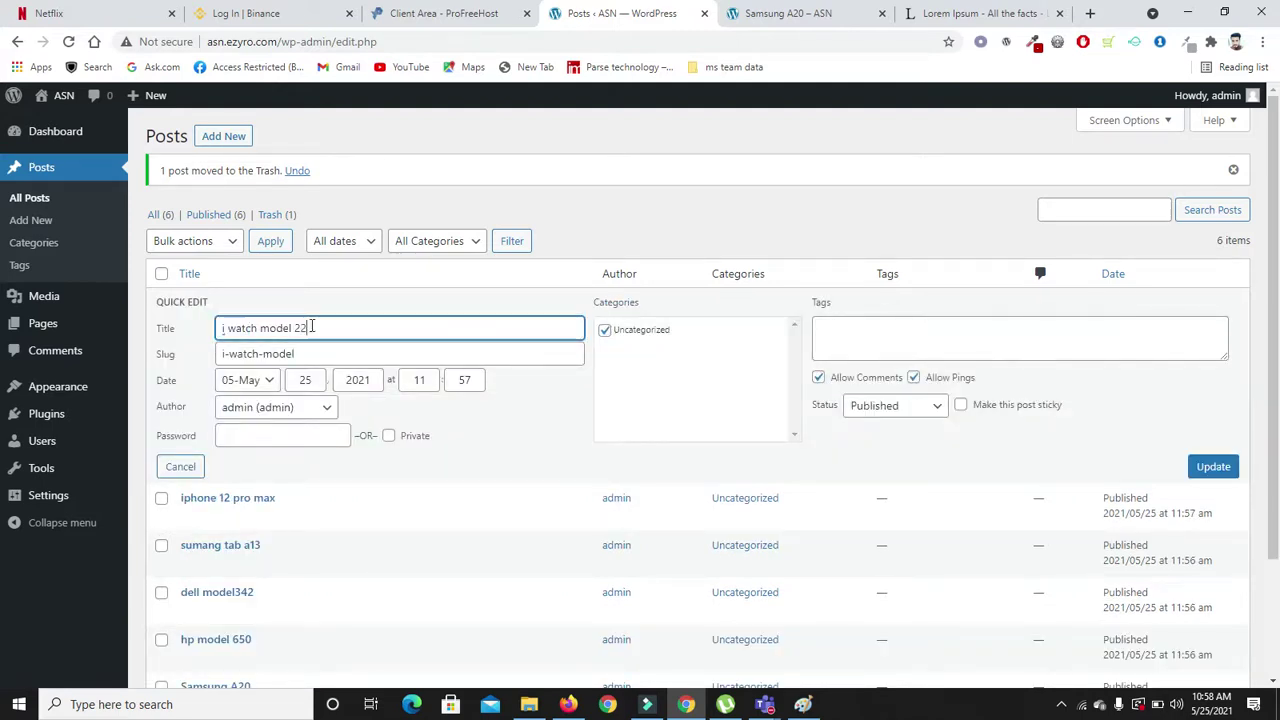
pyautogui.tripleClick(306, 350)
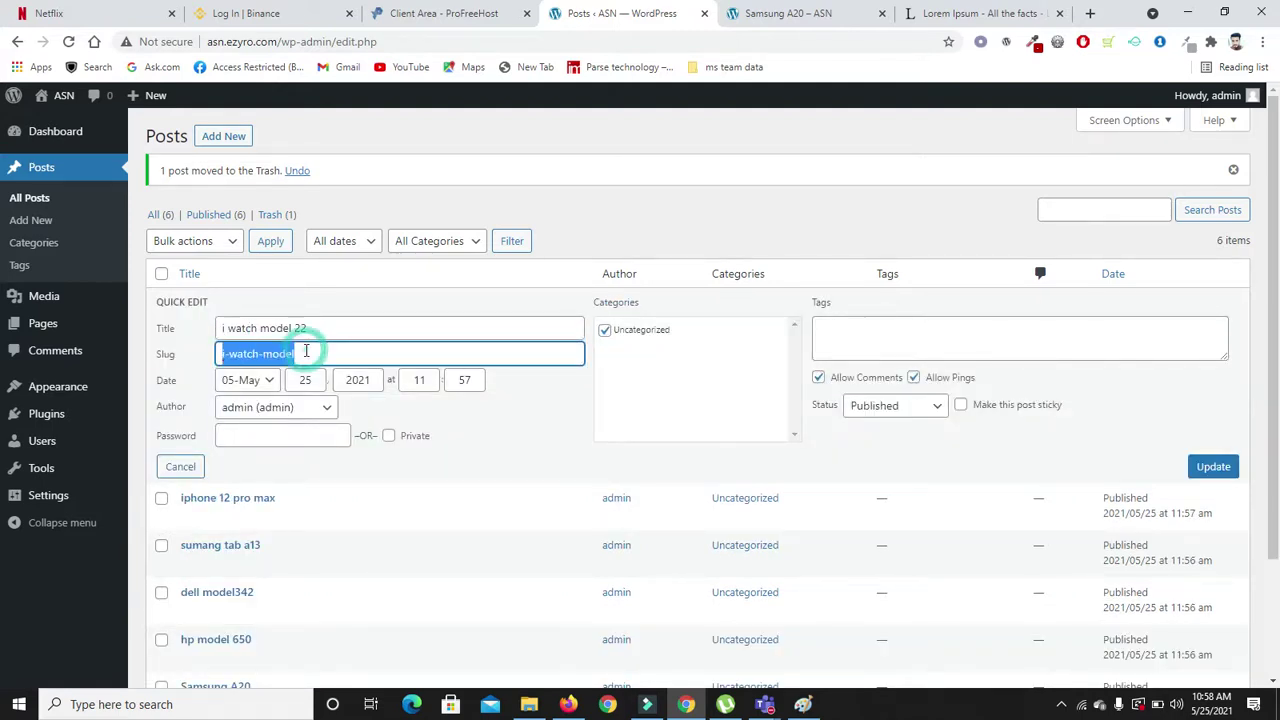
pyautogui.press('BackSpace')
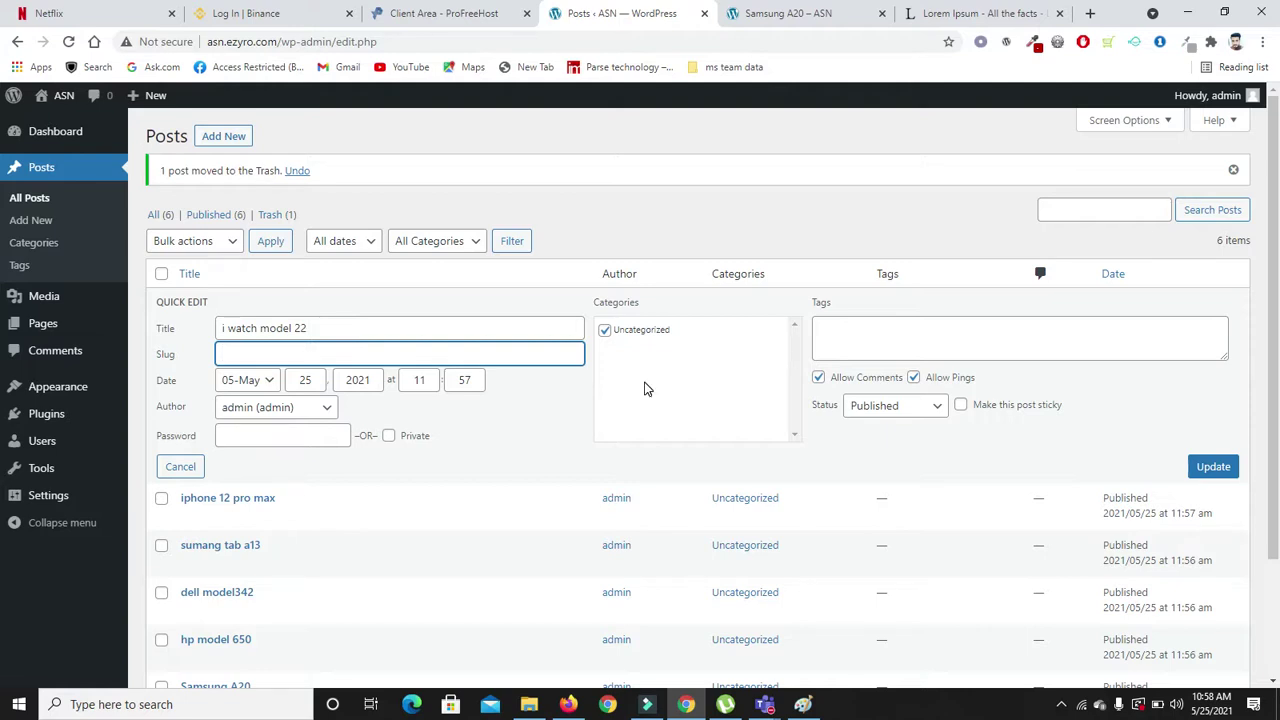
pyautogui.click(1213, 466)
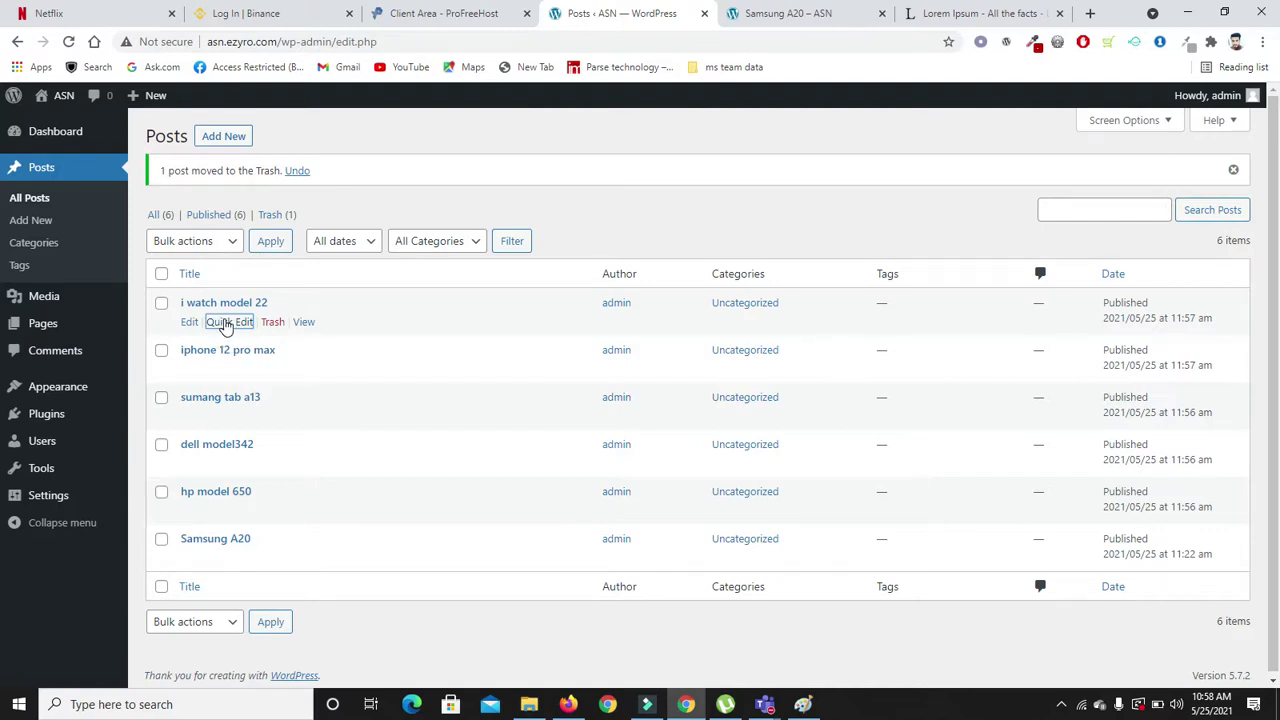
# Open Quick Edit on iphone 12 pro max and cancel without changing anything
pyautogui.click(218, 369)
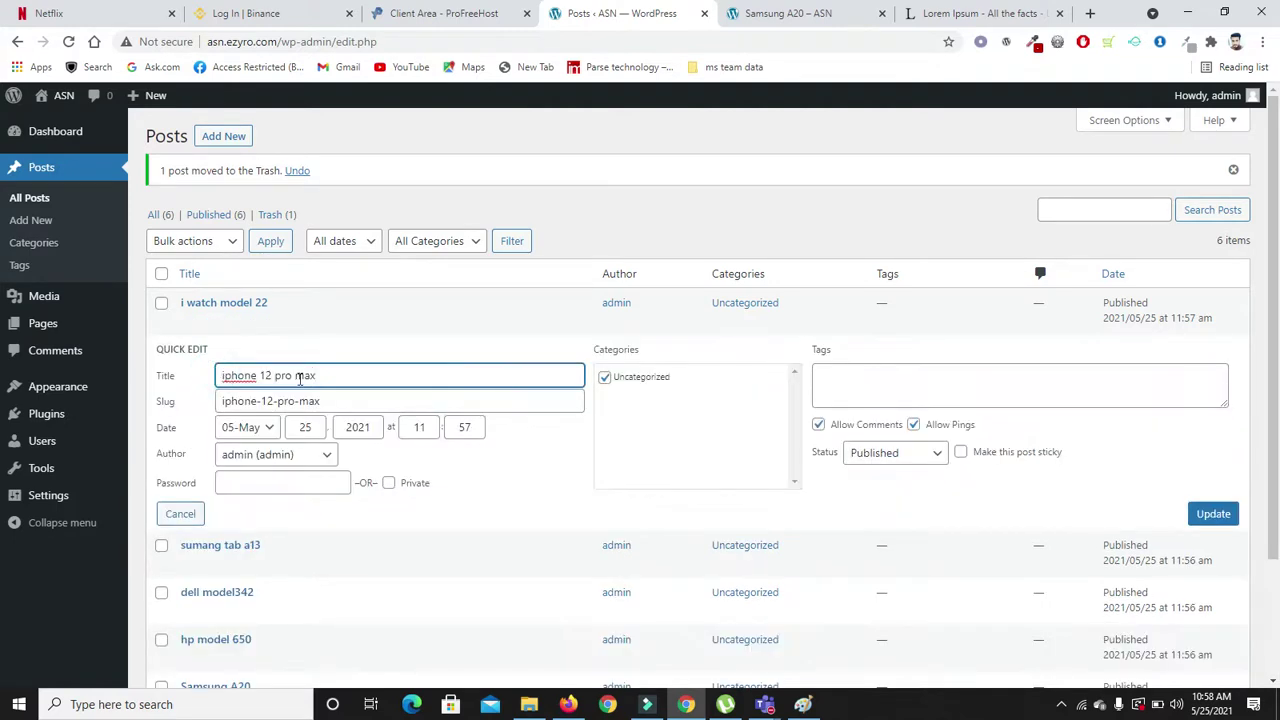
pyautogui.tripleClick(330, 401)
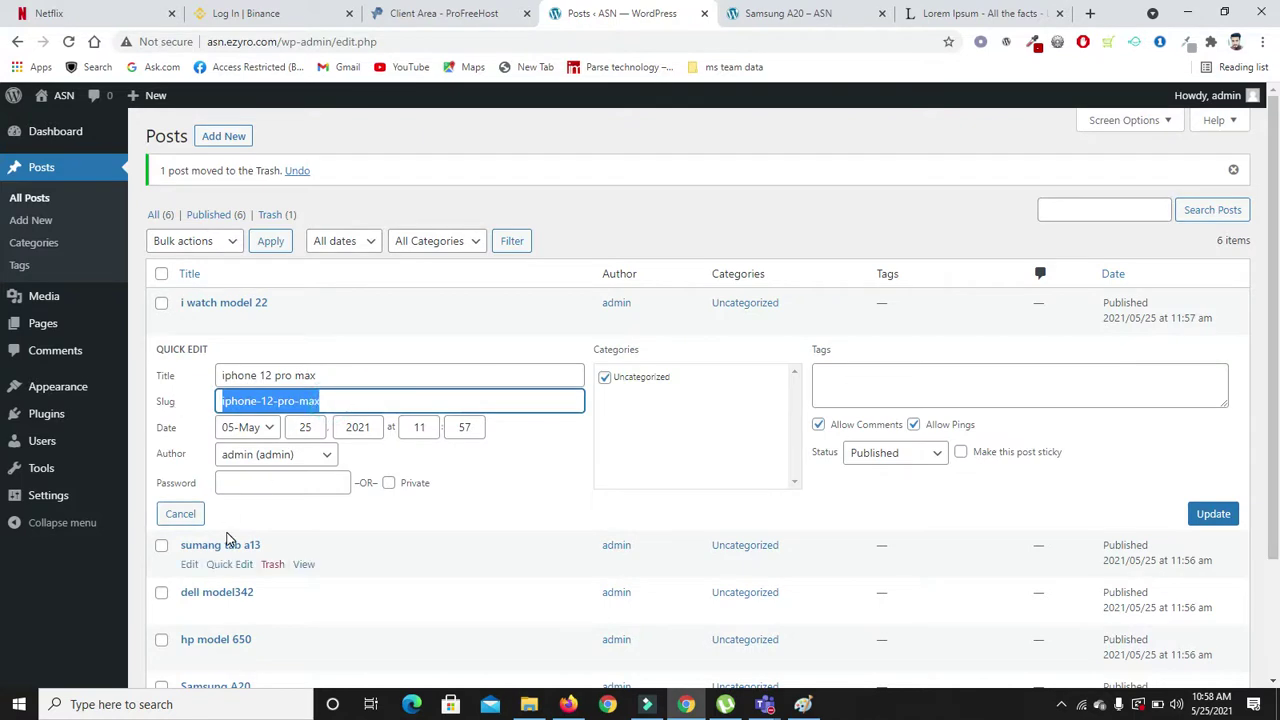
pyautogui.click(178, 515)
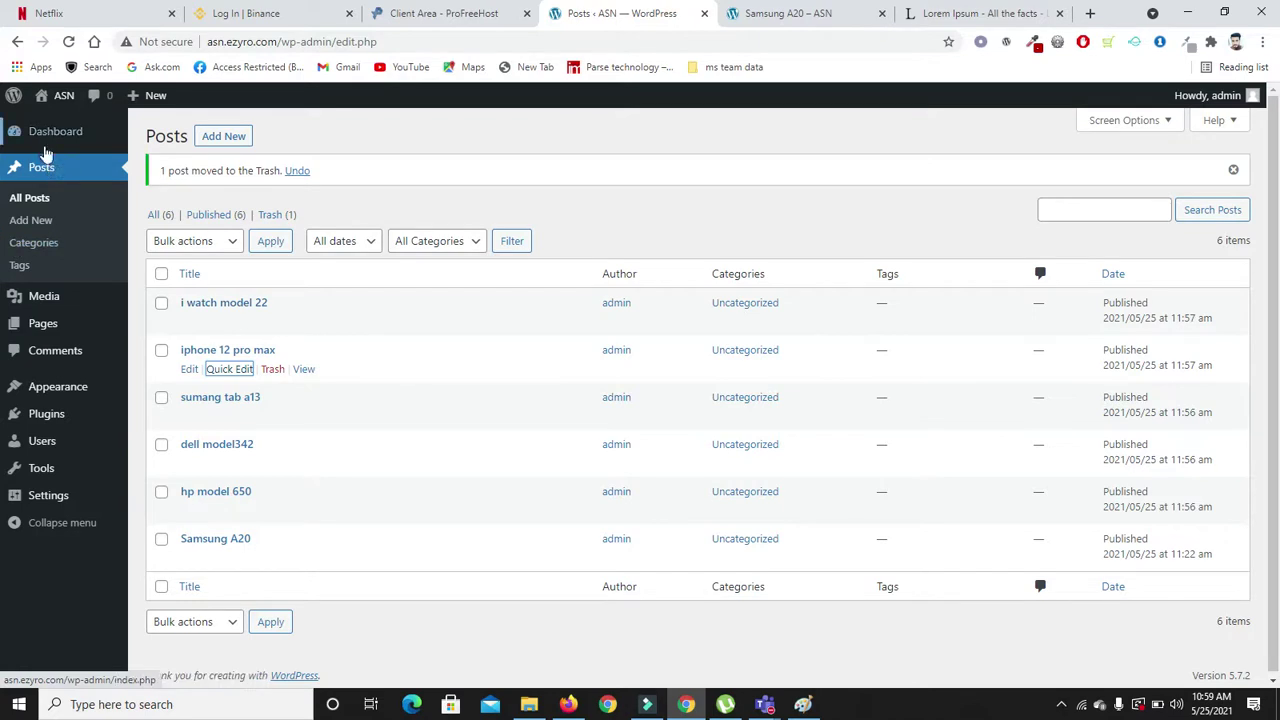
# Add the Laptop, Mobile and Watch categories, then check that Uncategorized still holds 6 posts
pyautogui.click(40, 245)
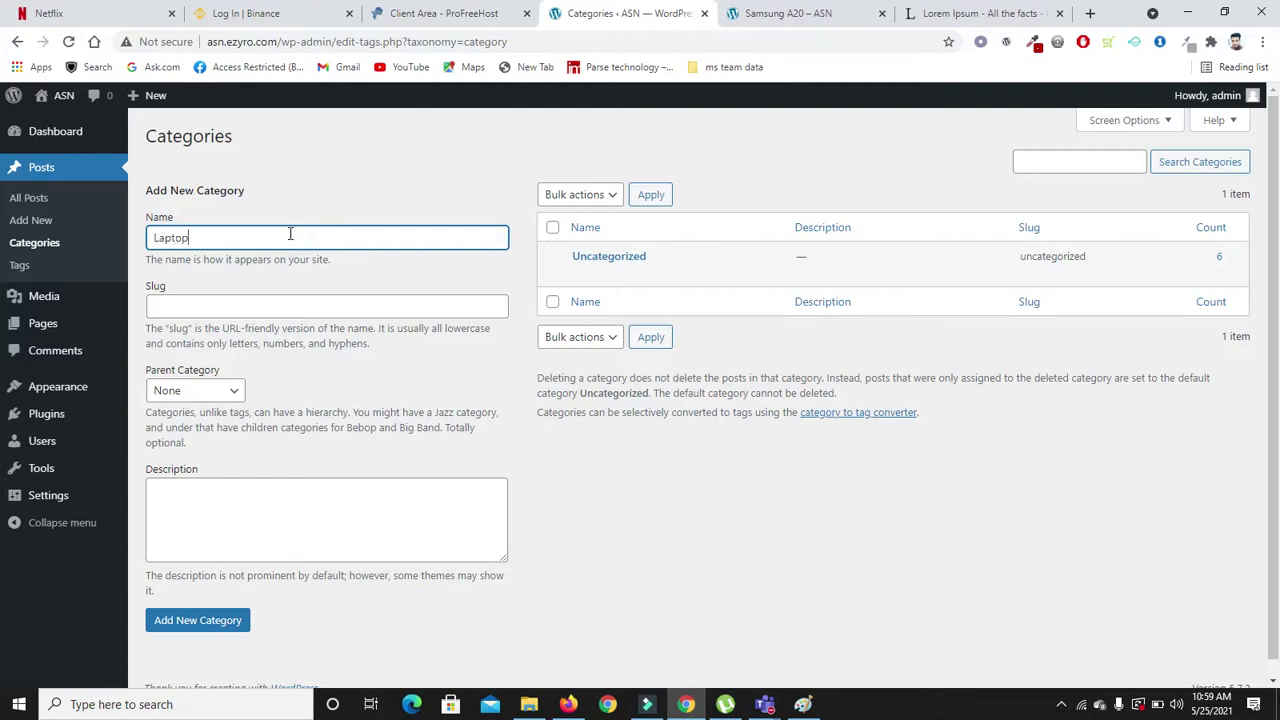
pyautogui.click(192, 621)
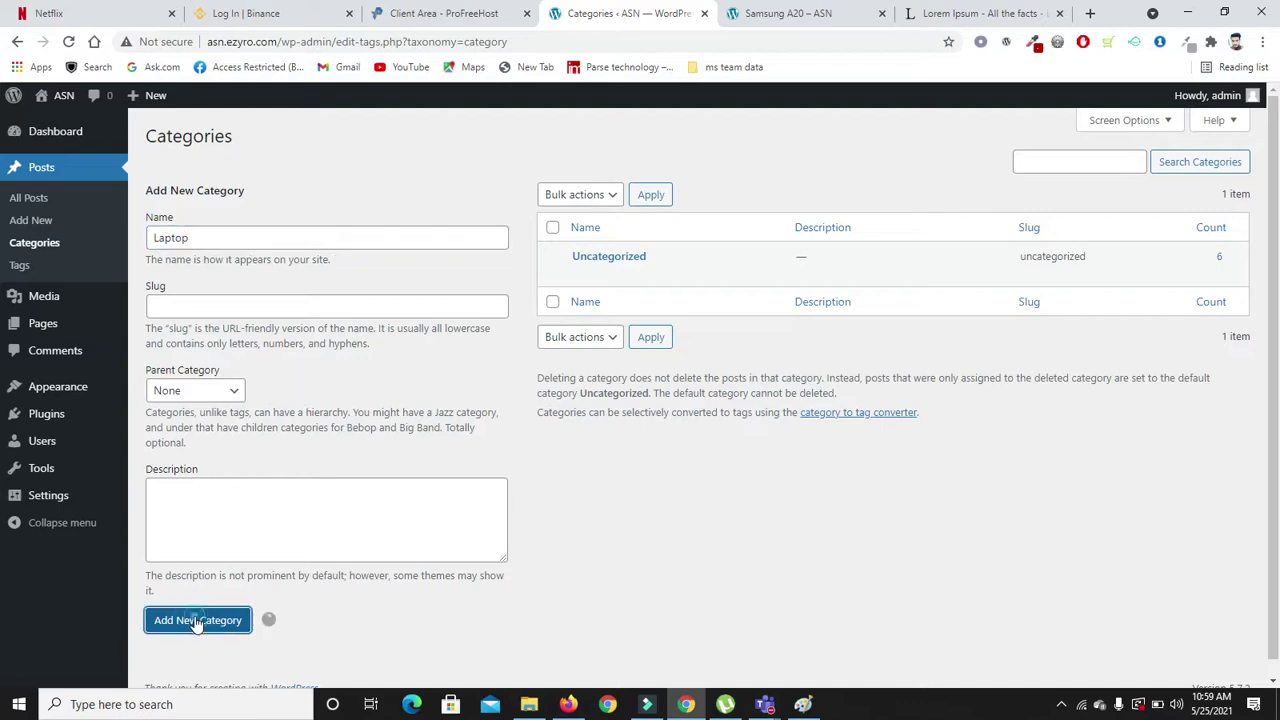
pyautogui.click(256, 236)
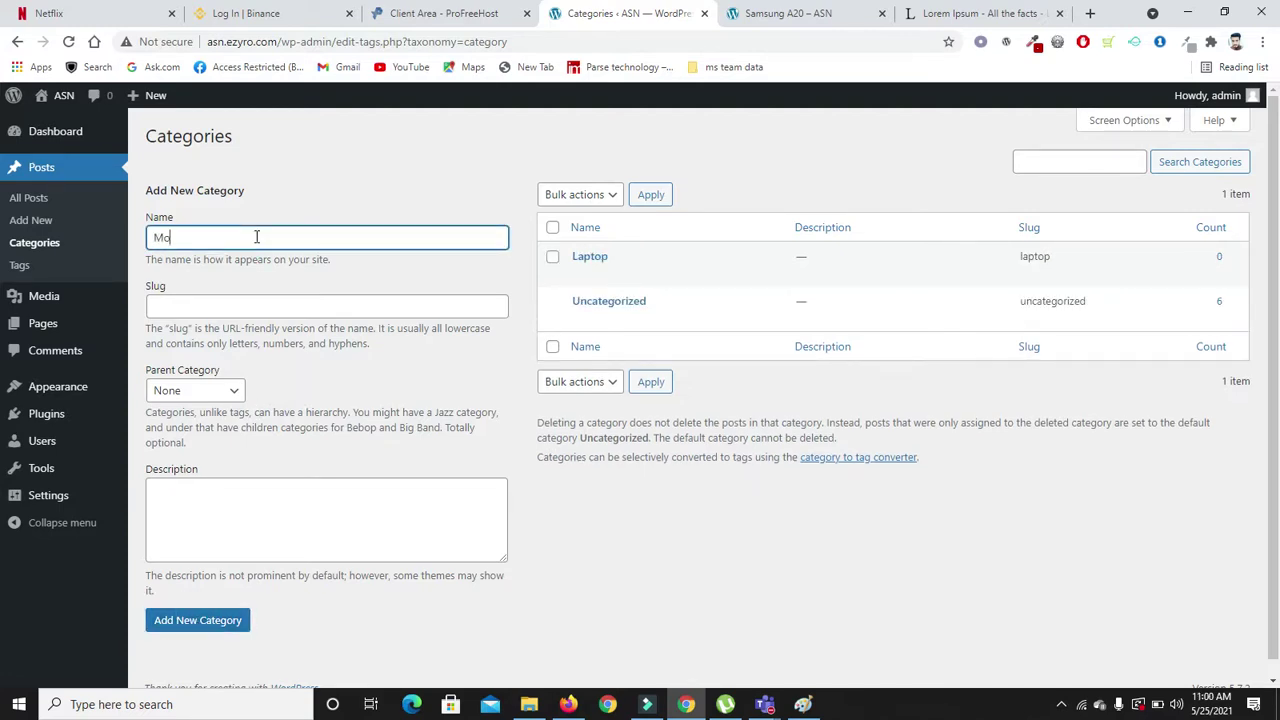
pyautogui.click(200, 625)
pyautogui.click(196, 238)
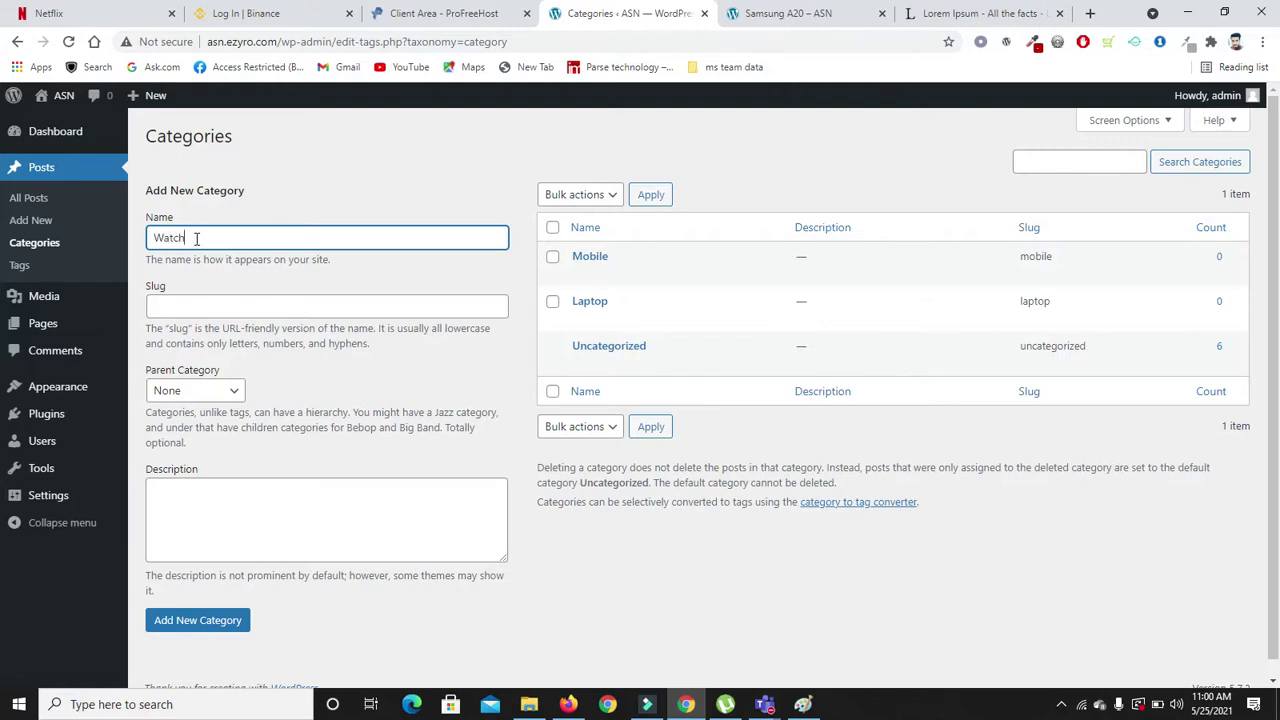
pyautogui.click(200, 622)
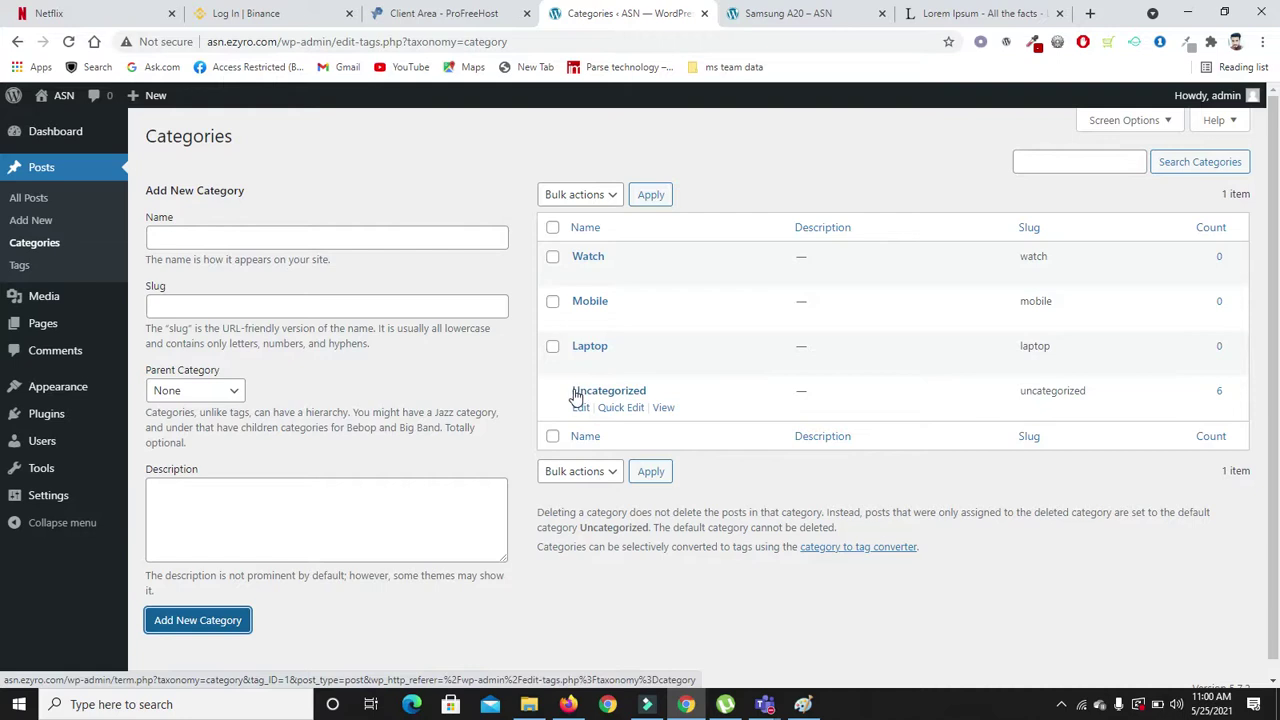
pyautogui.moveTo(571, 389); pyautogui.dragTo(662, 392)
pyautogui.doubleClick(1218, 394)
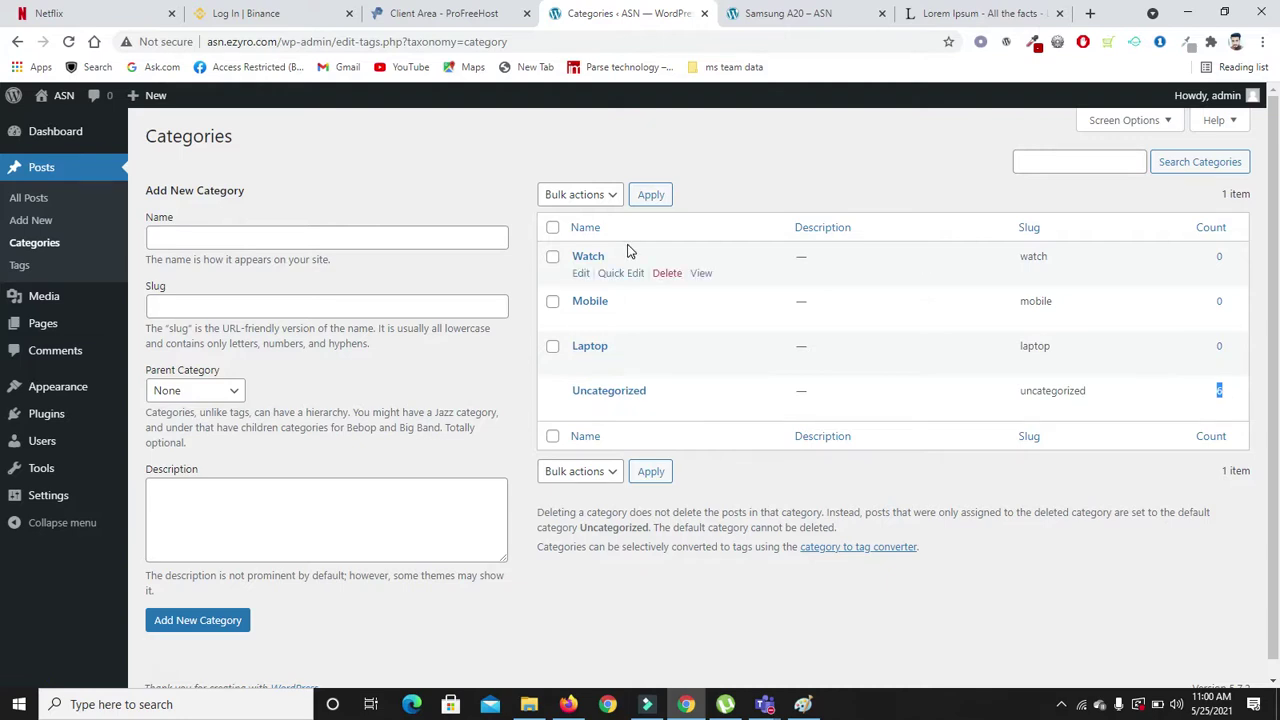
# Return to the All Posts list showing the six Uncategorized product posts
pyautogui.click(37, 203)
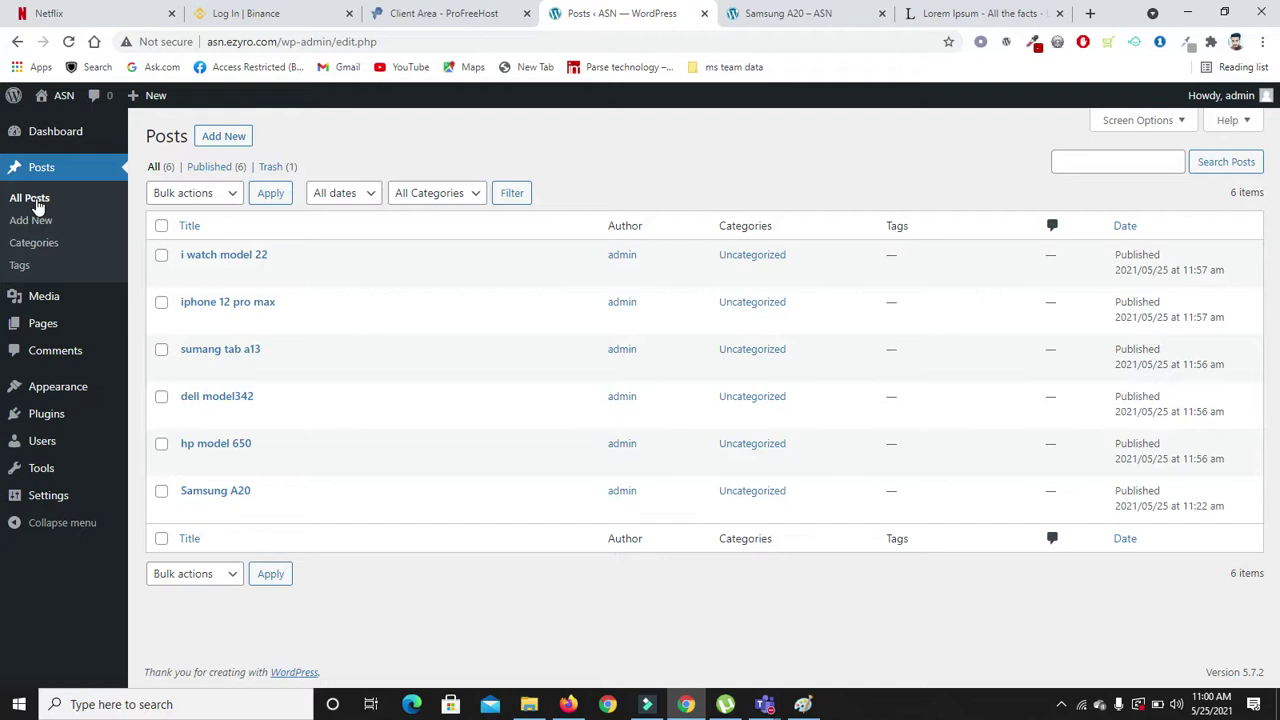
pyautogui.moveTo(206, 278)
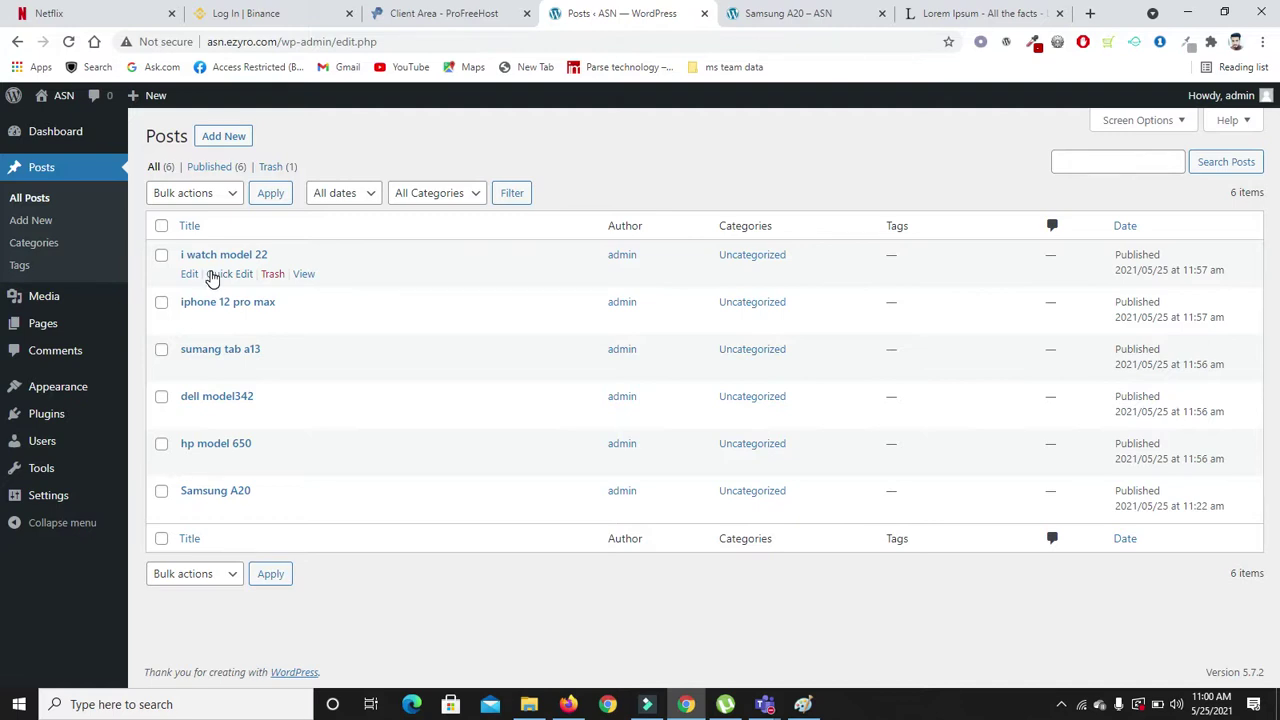
# Refile 'i watch model 22' from Uncategorized to Watch only and update it
pyautogui.click(216, 276)
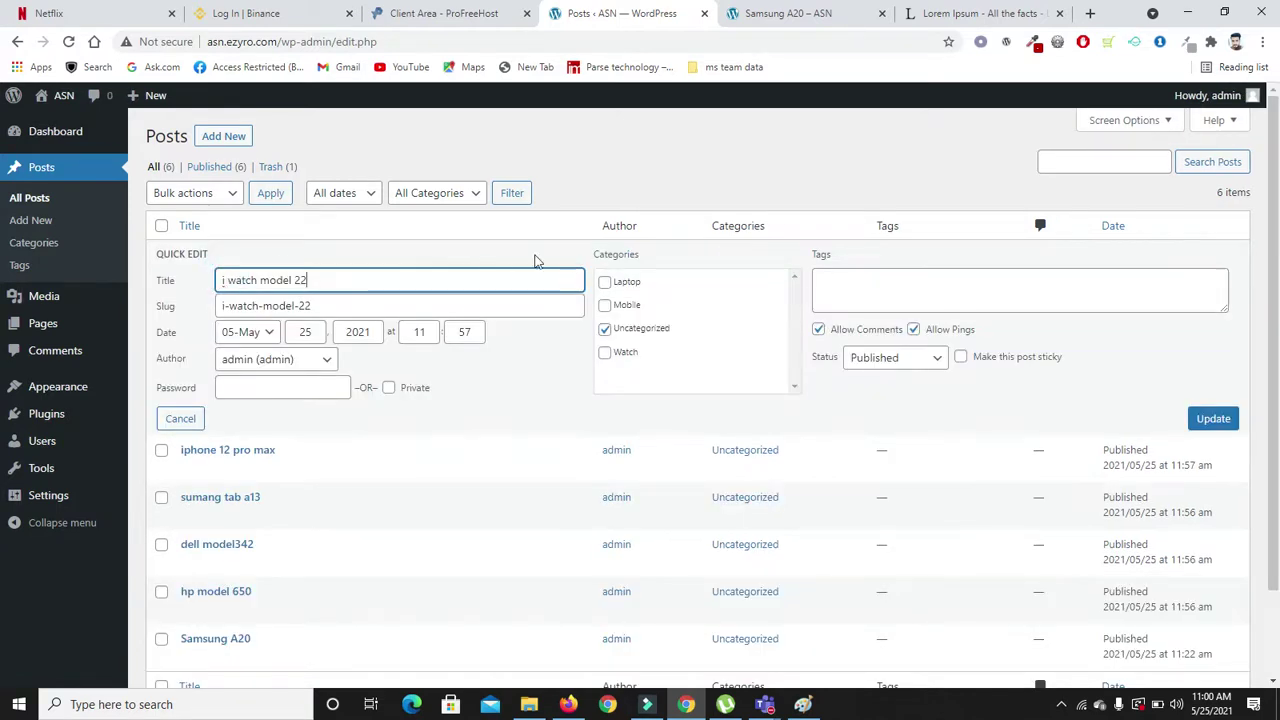
pyautogui.click(605, 329)
pyautogui.click(605, 282)
pyautogui.click(605, 306)
pyautogui.click(605, 352)
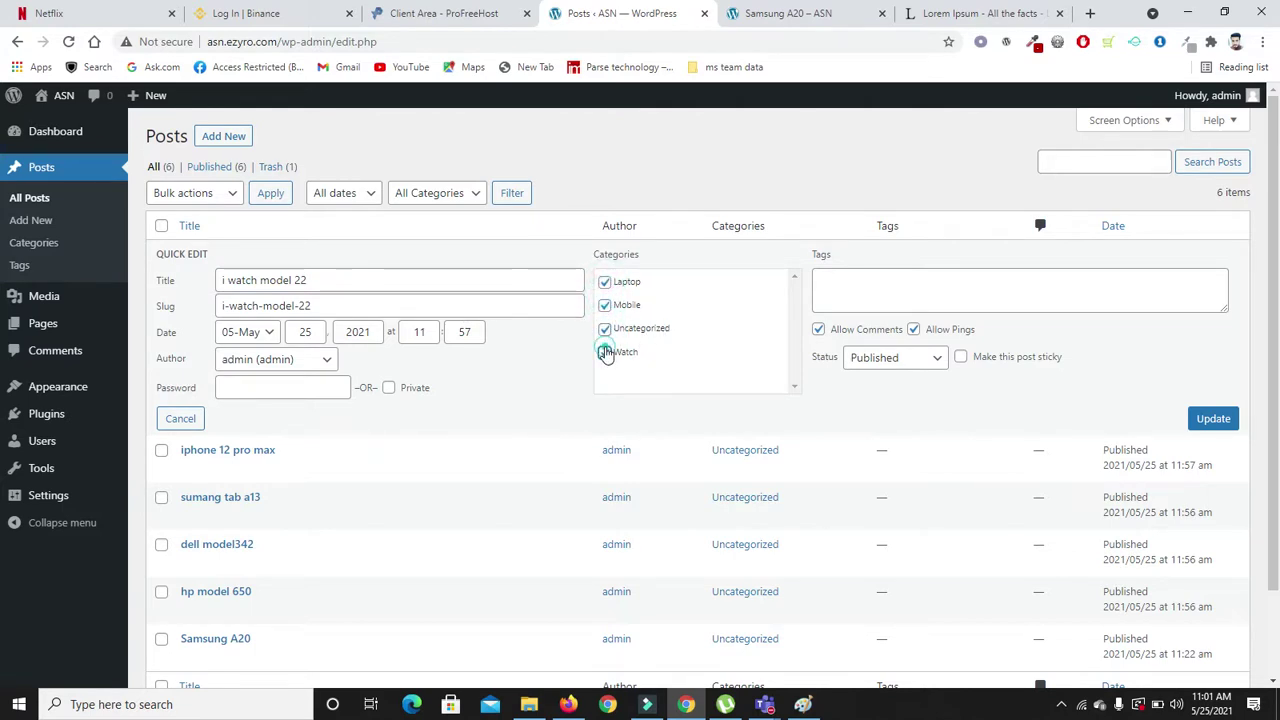
pyautogui.click(605, 352)
pyautogui.click(605, 282)
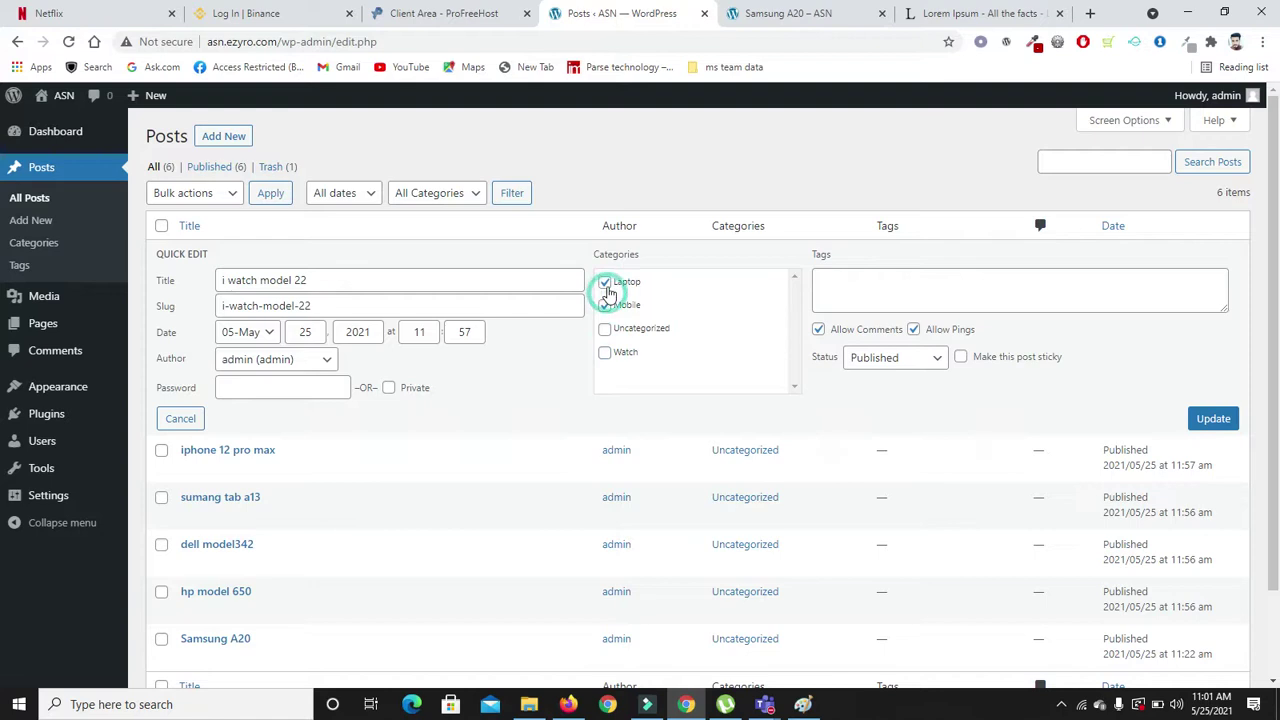
pyautogui.click(605, 305)
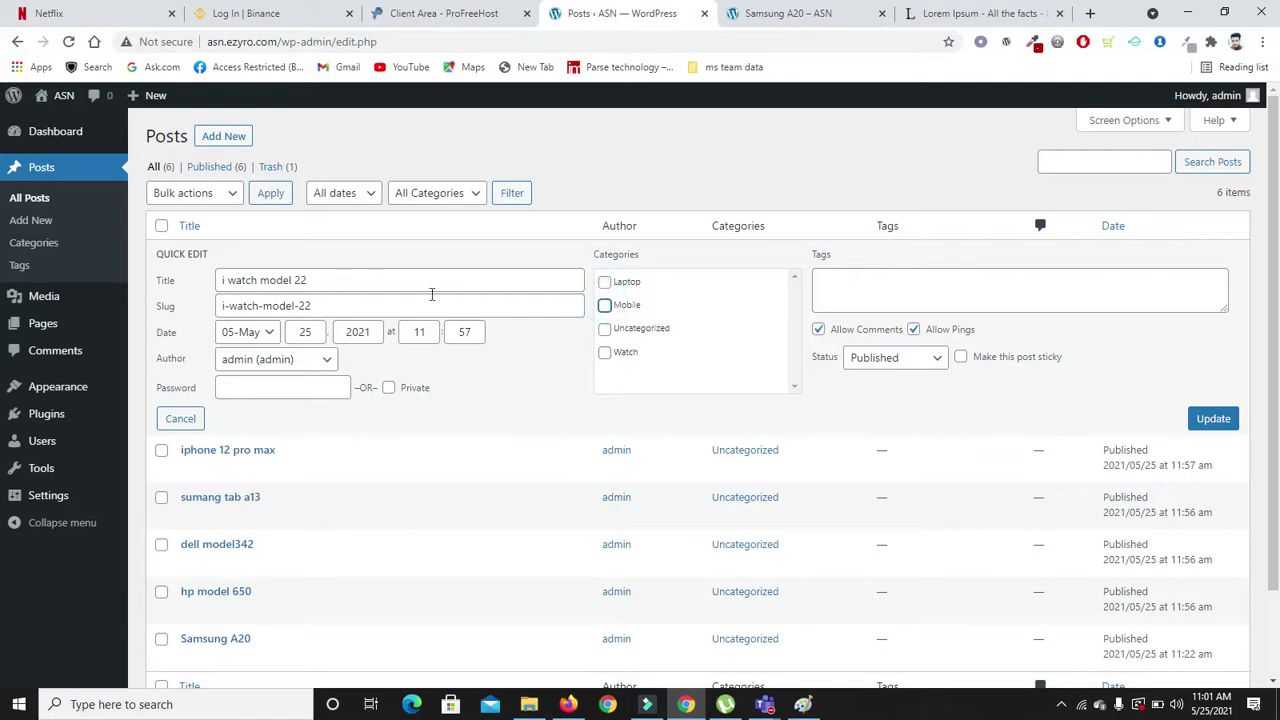
pyautogui.click(605, 353)
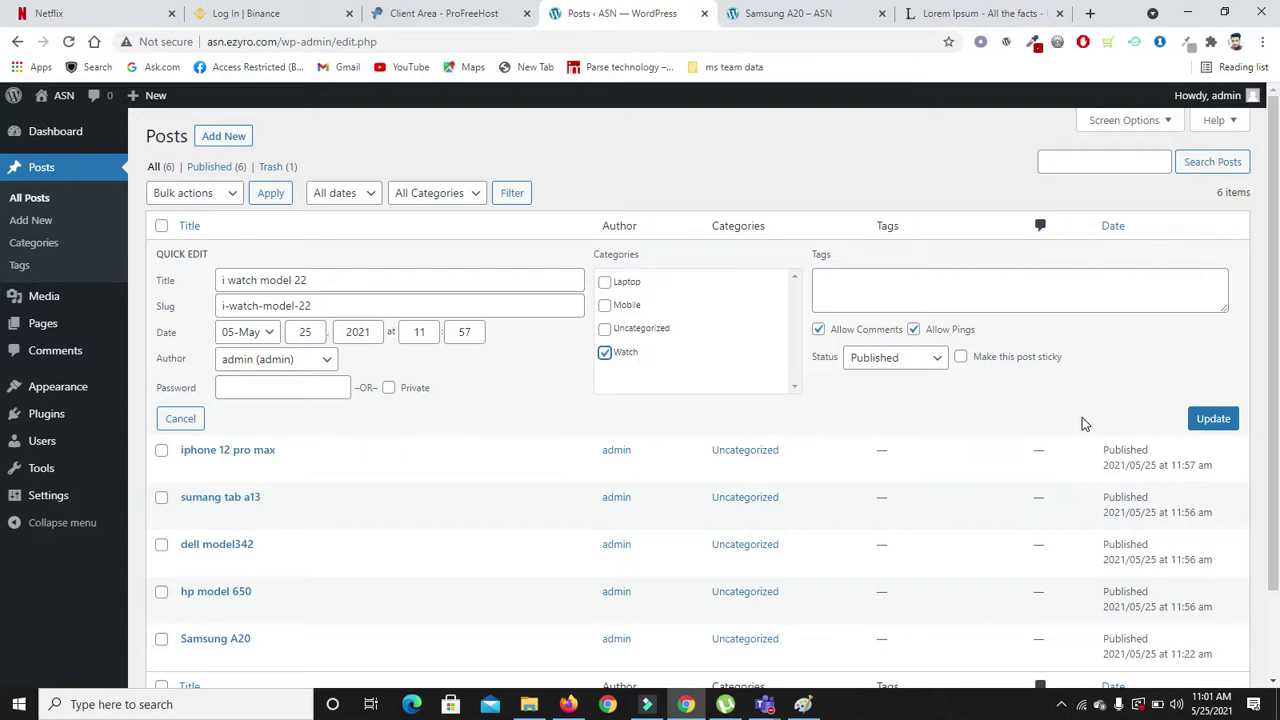
pyautogui.click(1218, 419)
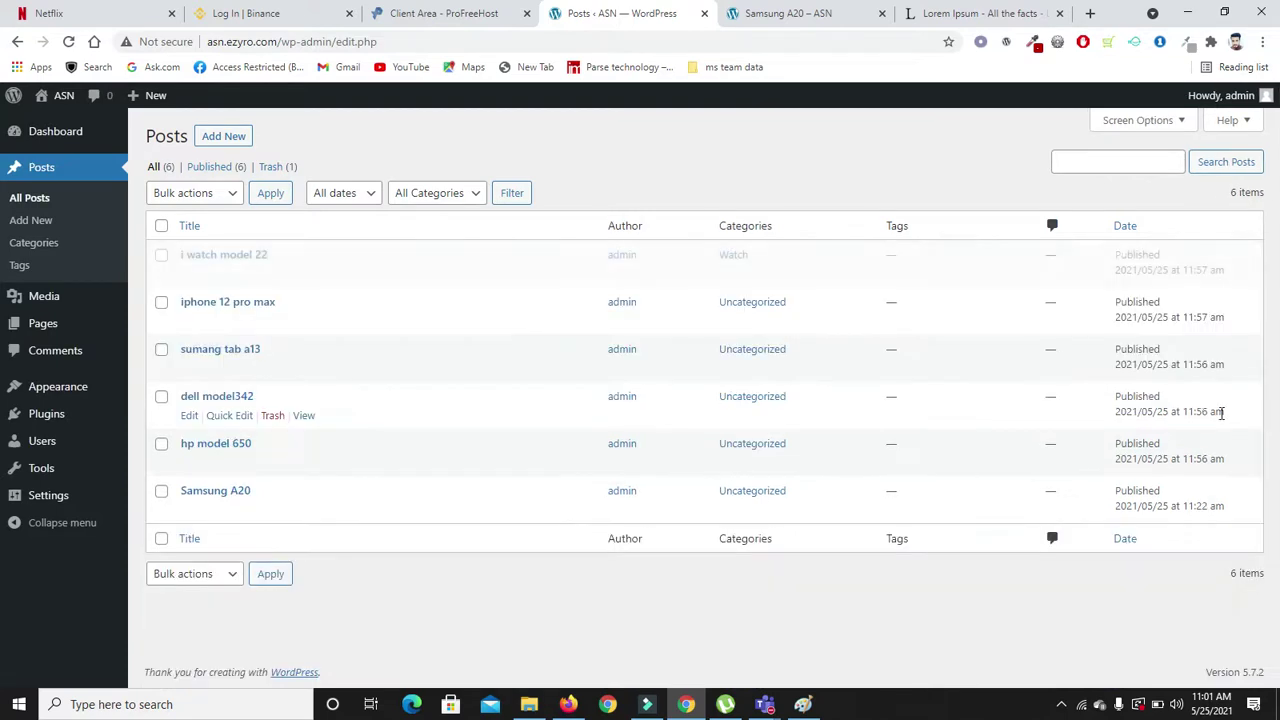
# Move iphone 12 pro max from Uncategorized to the Mobile category
pyautogui.click(224, 321)
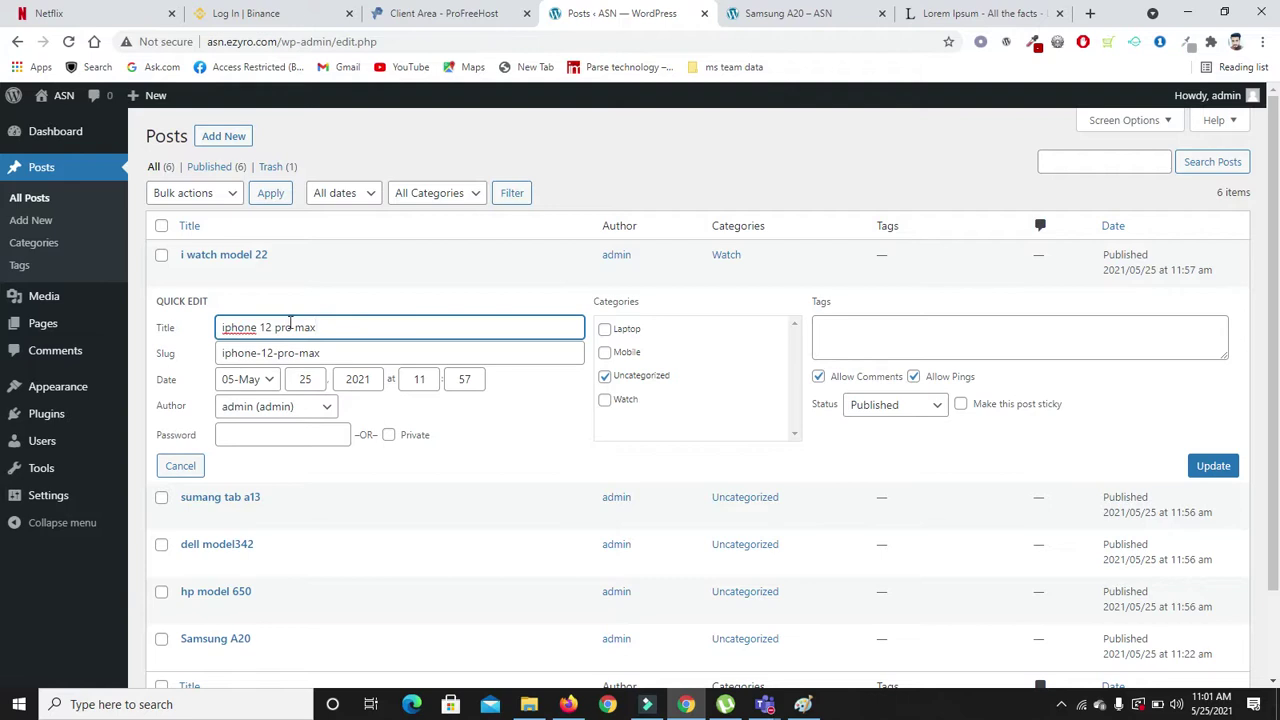
pyautogui.click(605, 376)
pyautogui.click(605, 356)
pyautogui.click(1210, 464)
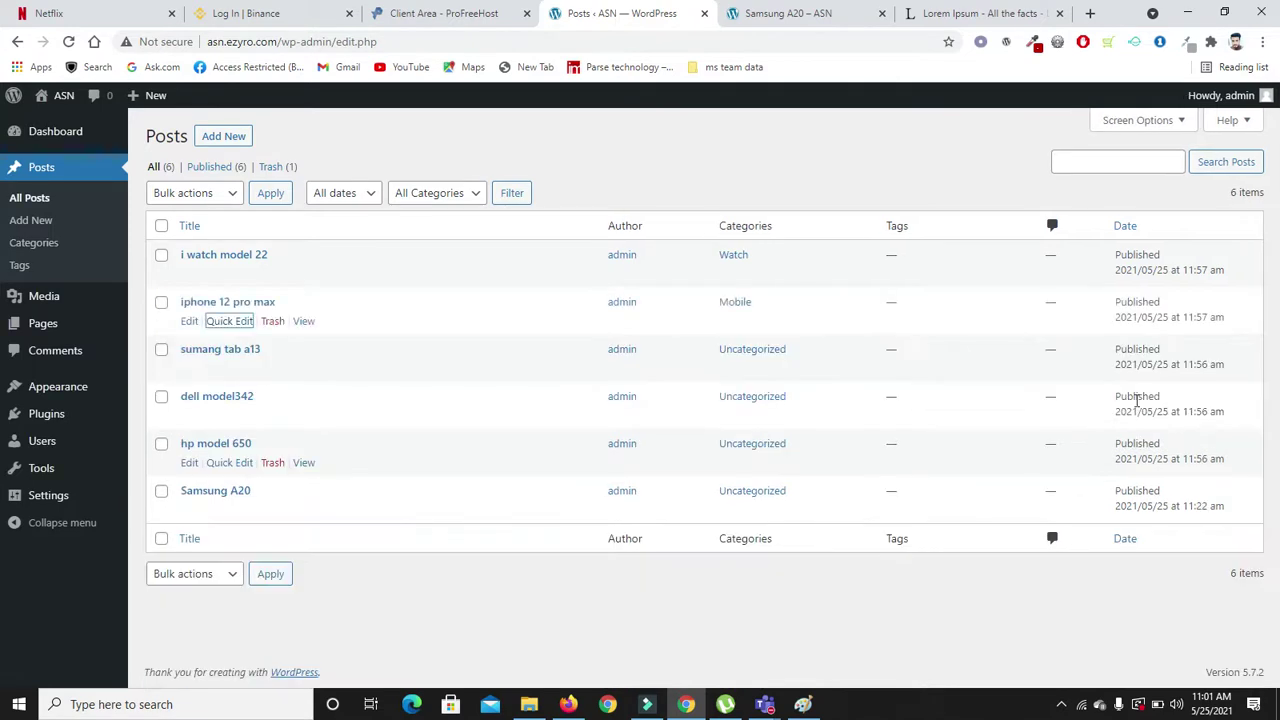
# Rename 'sumang tab a13' to 'sumang watch', clear its slug, and file it under Watch
pyautogui.click(229, 368)
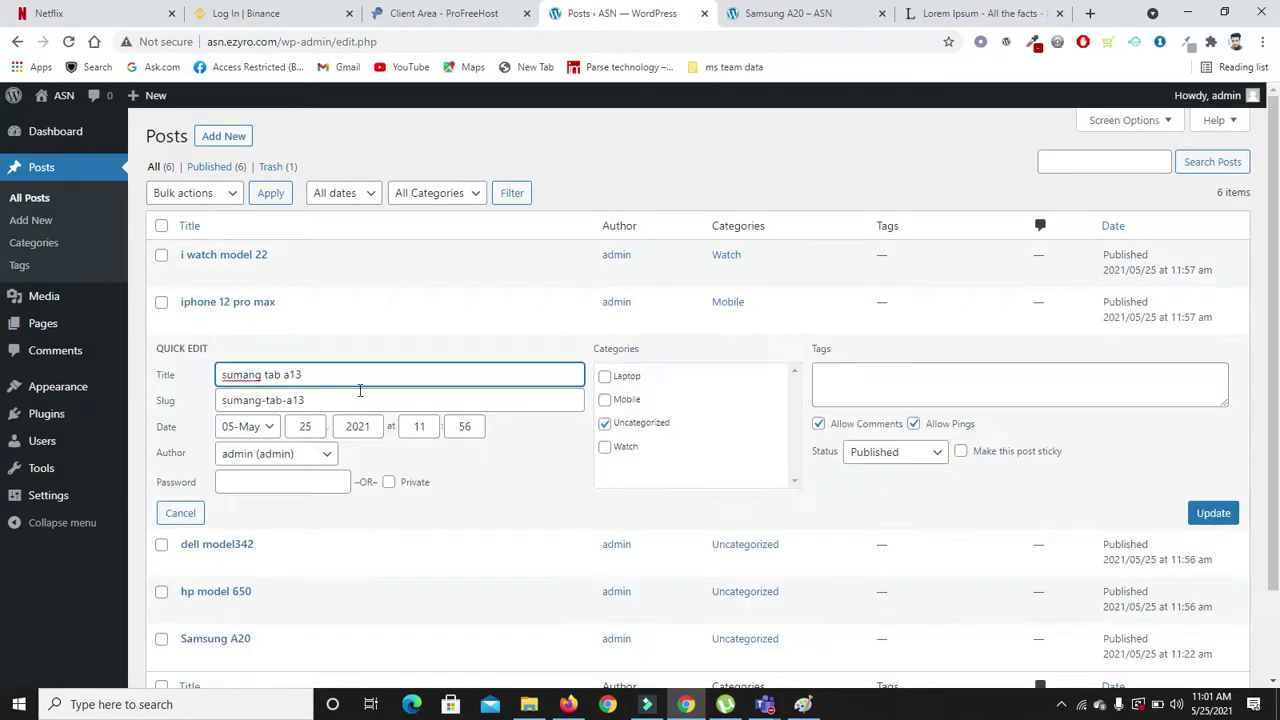
pyautogui.click(604, 424)
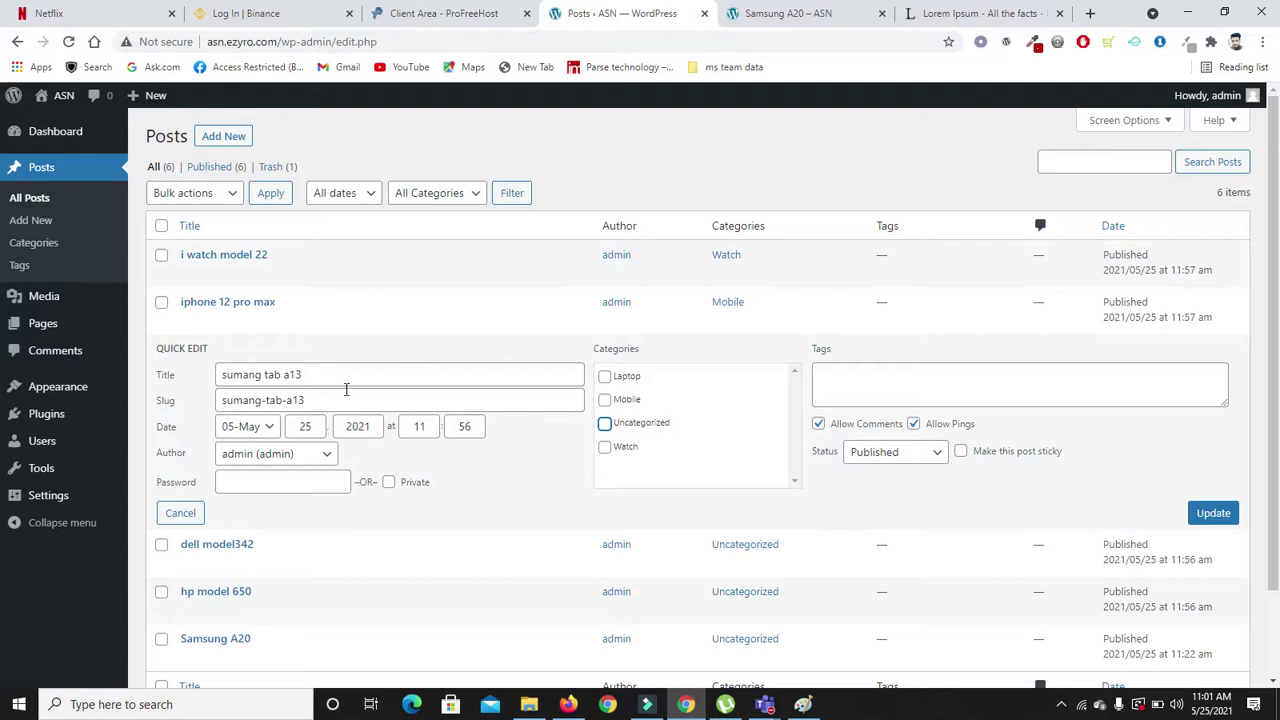
pyautogui.moveTo(322, 374); pyautogui.dragTo(254, 373)
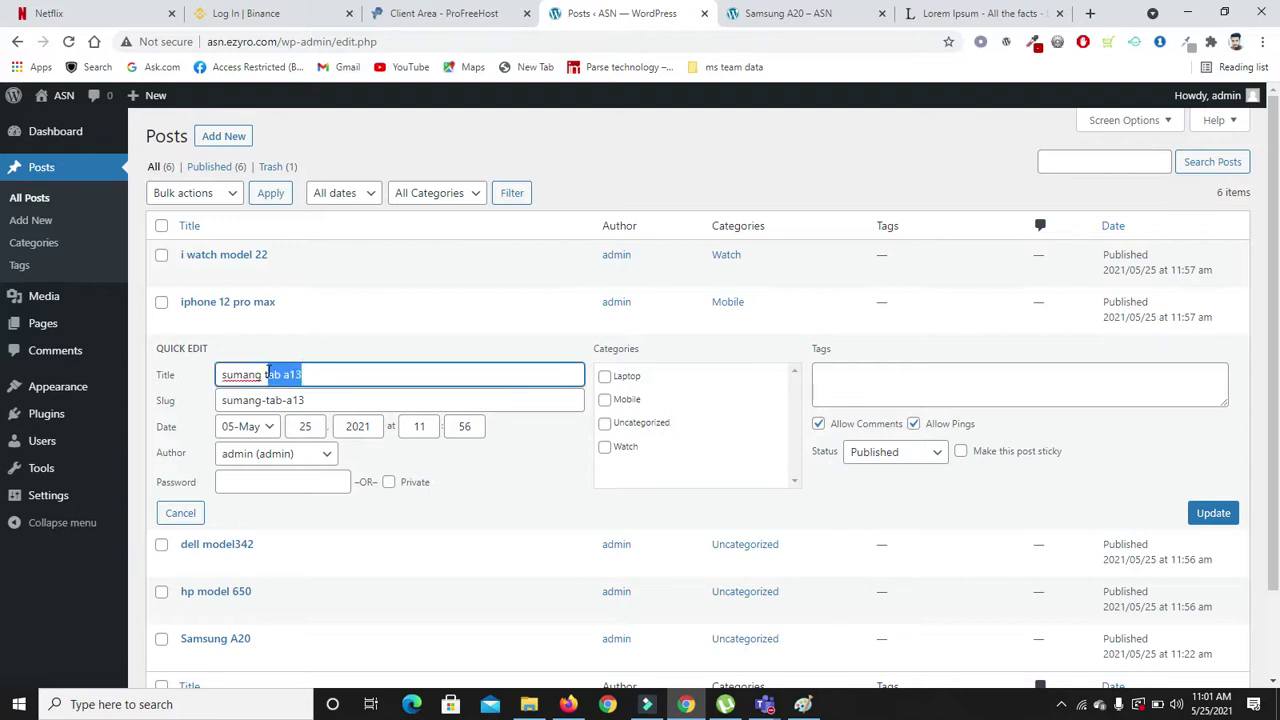
pyautogui.press('BackSpace')
pyautogui.tripleClick(303, 398)
pyautogui.press('BackSpace')
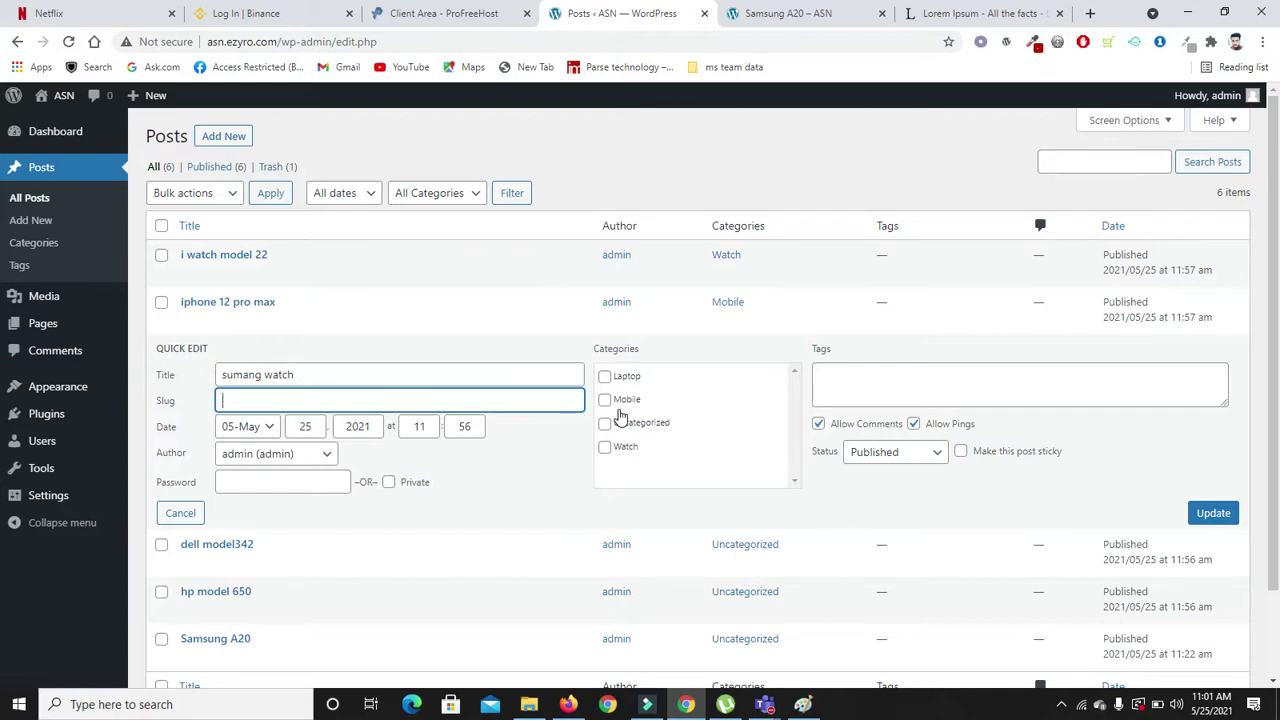
pyautogui.click(604, 447)
pyautogui.click(1195, 513)
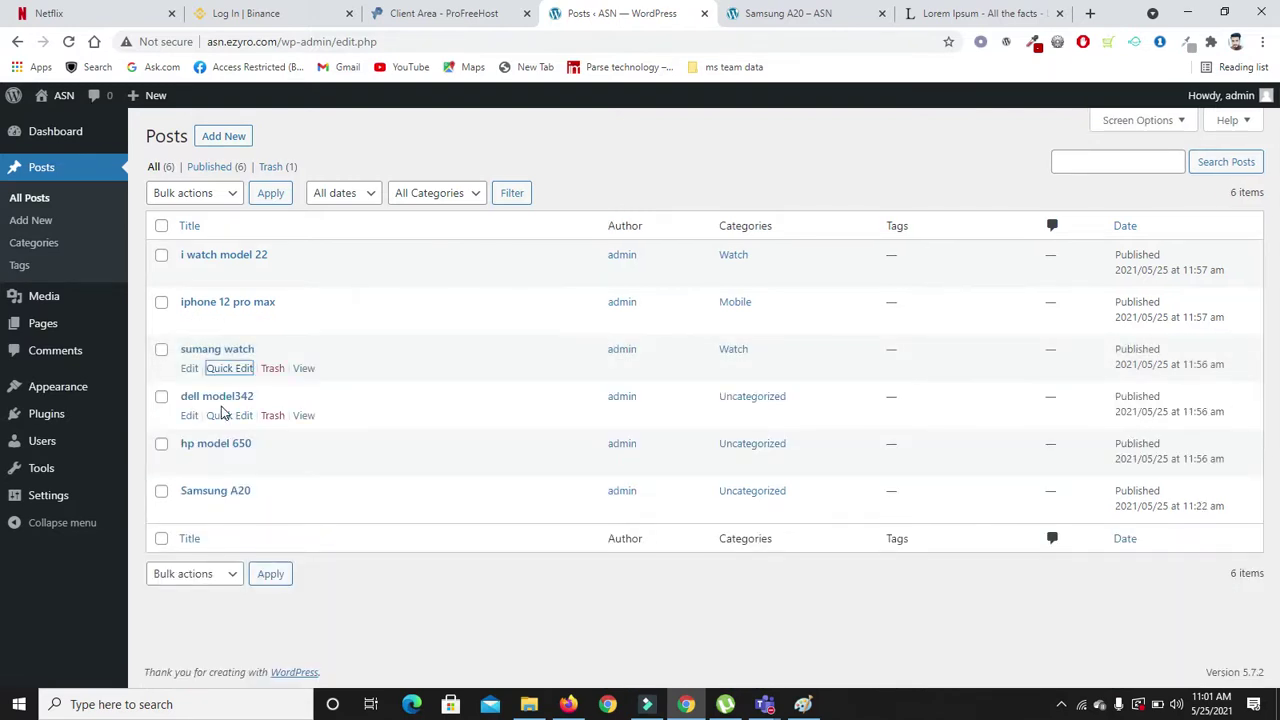
# Move dell model342 and hp model 650 from Uncategorized to the Laptop category
pyautogui.click(222, 415)
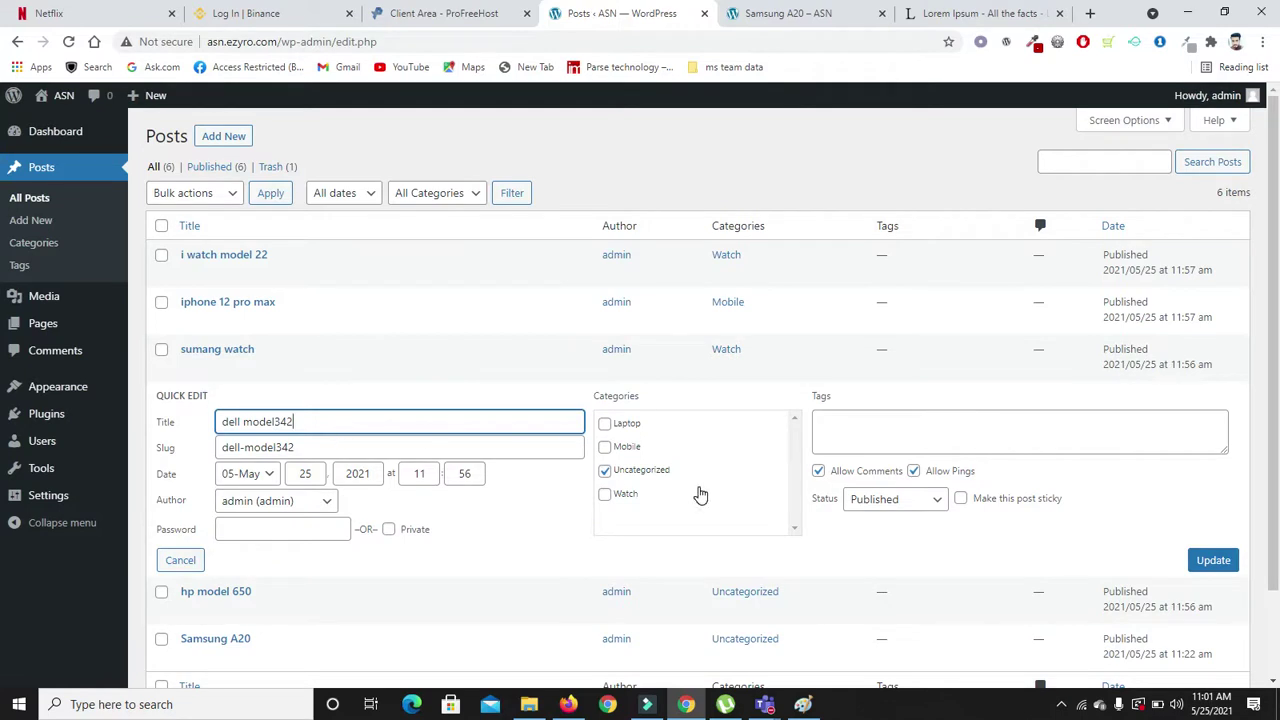
pyautogui.click(604, 470)
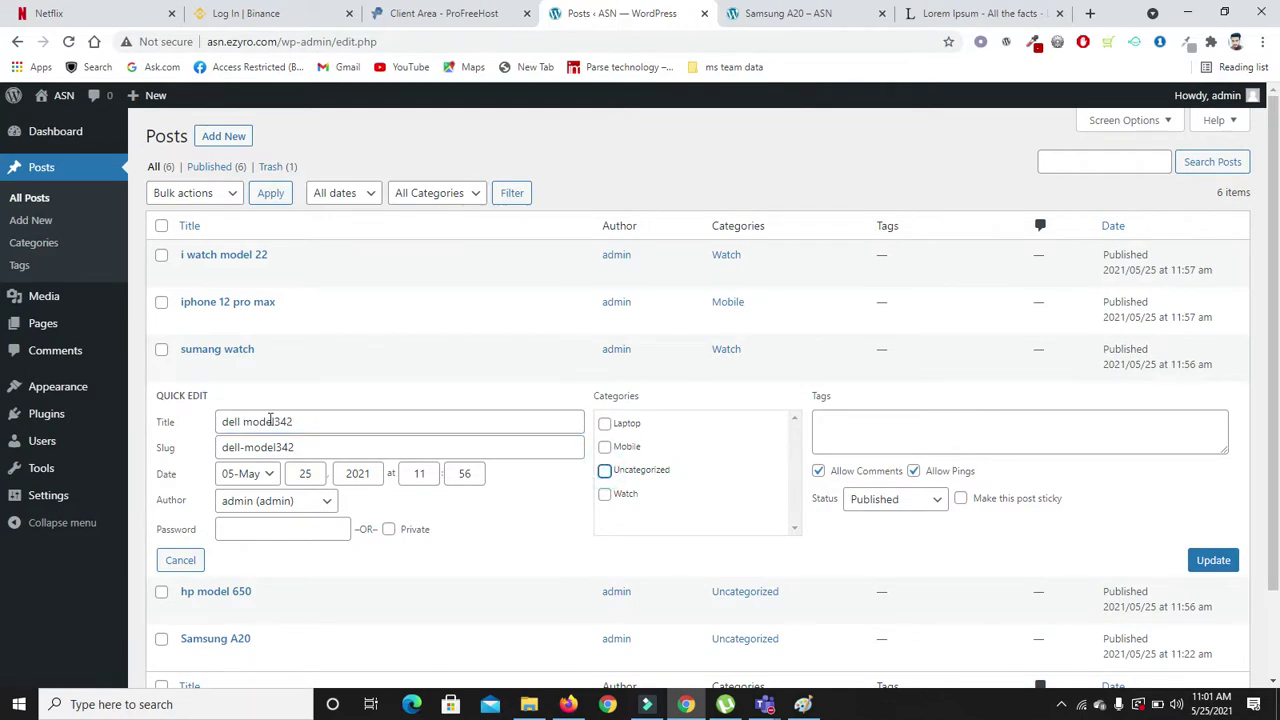
pyautogui.click(605, 424)
pyautogui.scroll(-2, 1165, 432)
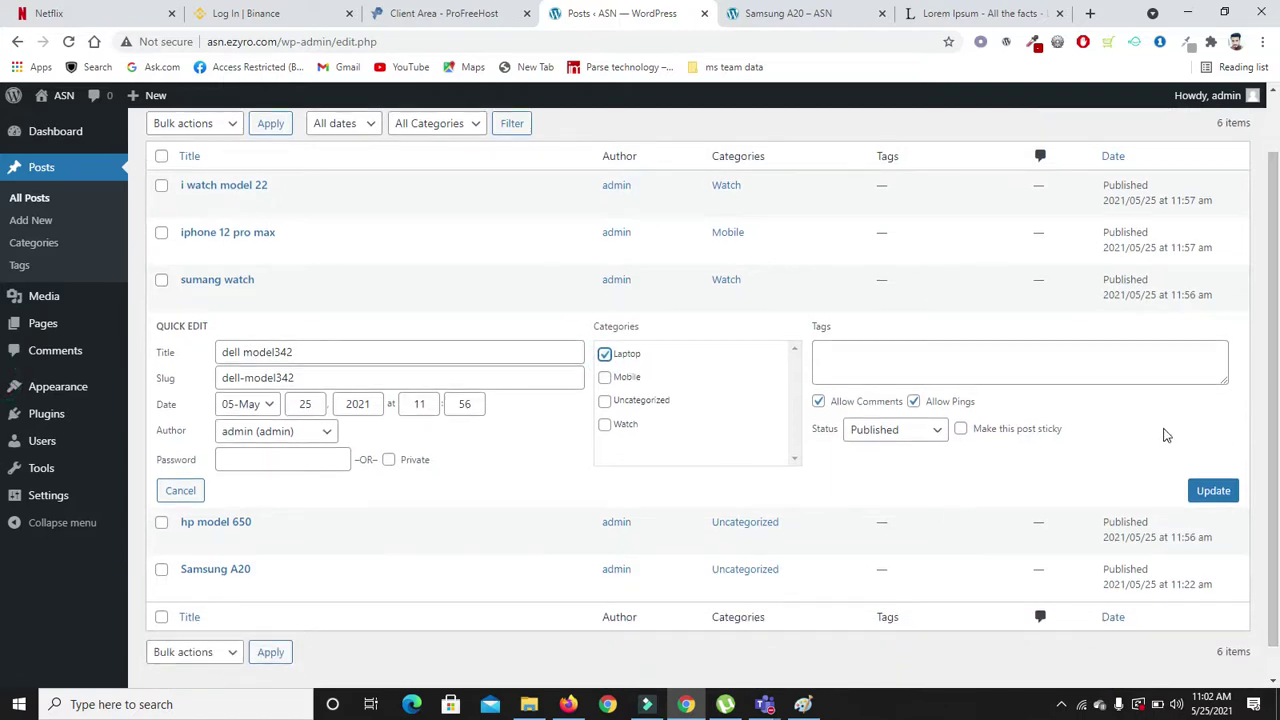
pyautogui.click(1196, 490)
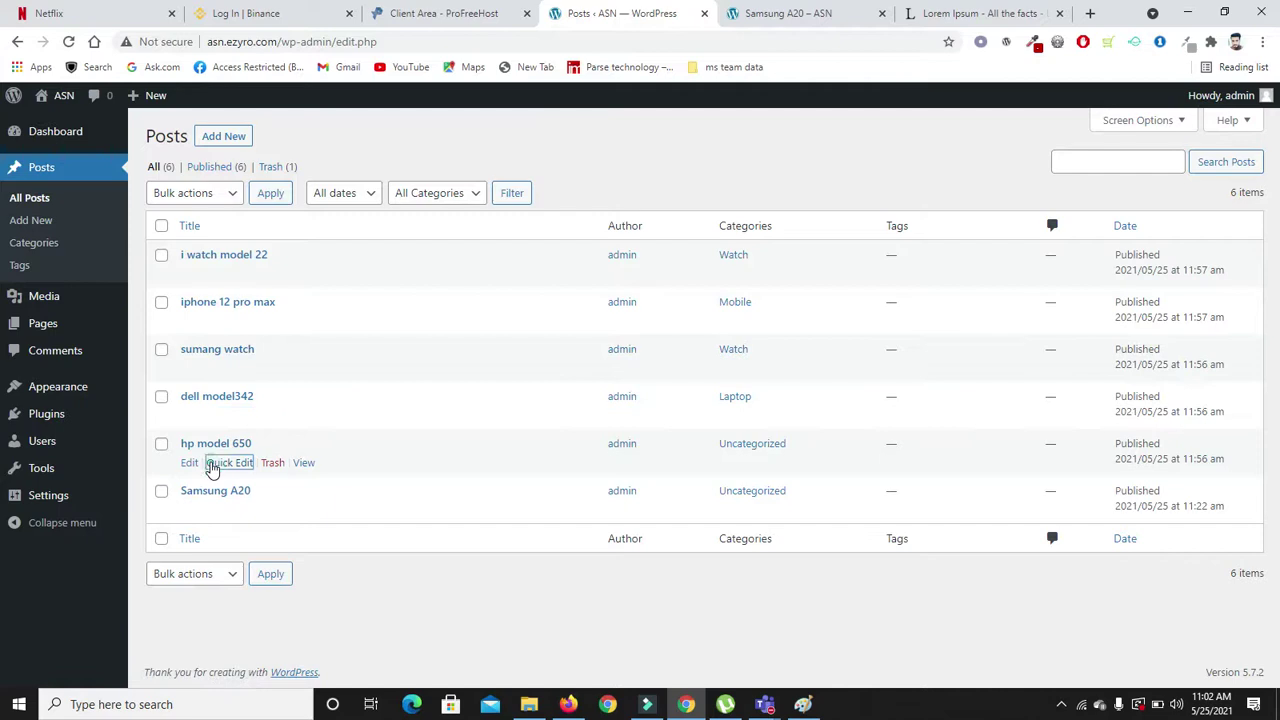
pyautogui.click(229, 463)
pyautogui.click(604, 516)
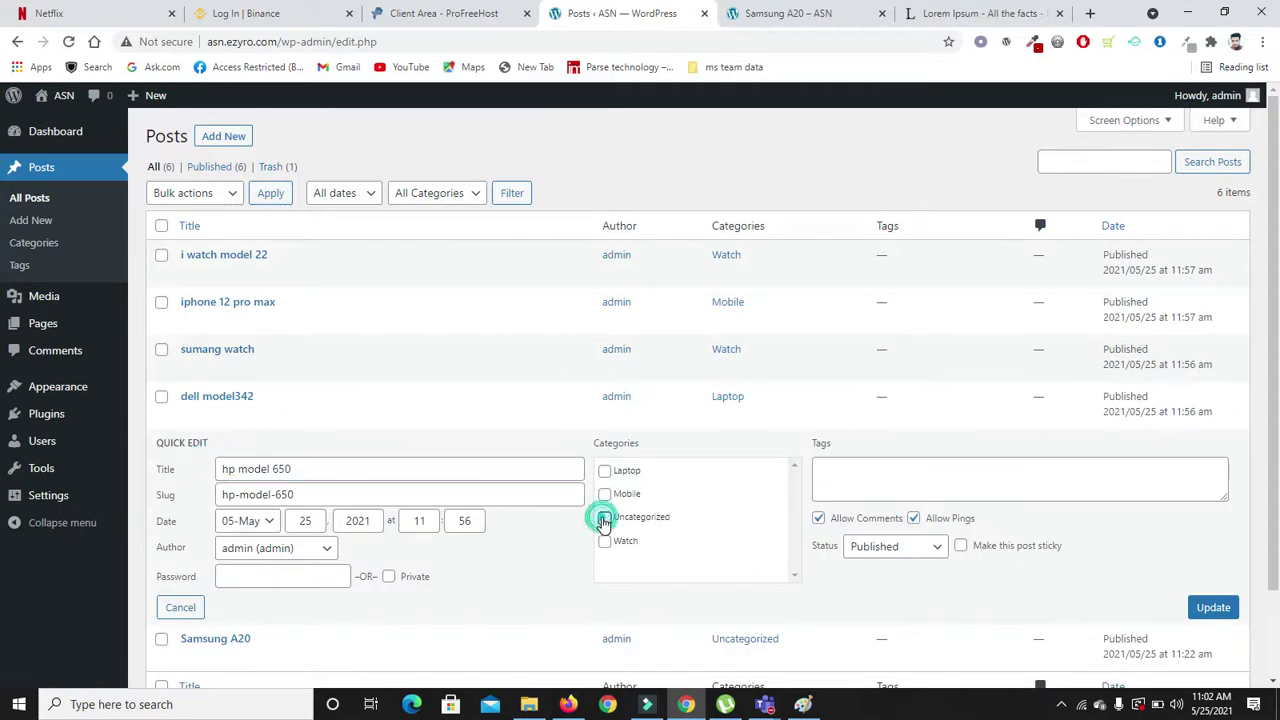
pyautogui.click(604, 470)
pyautogui.scroll(-2, 1278, 350)
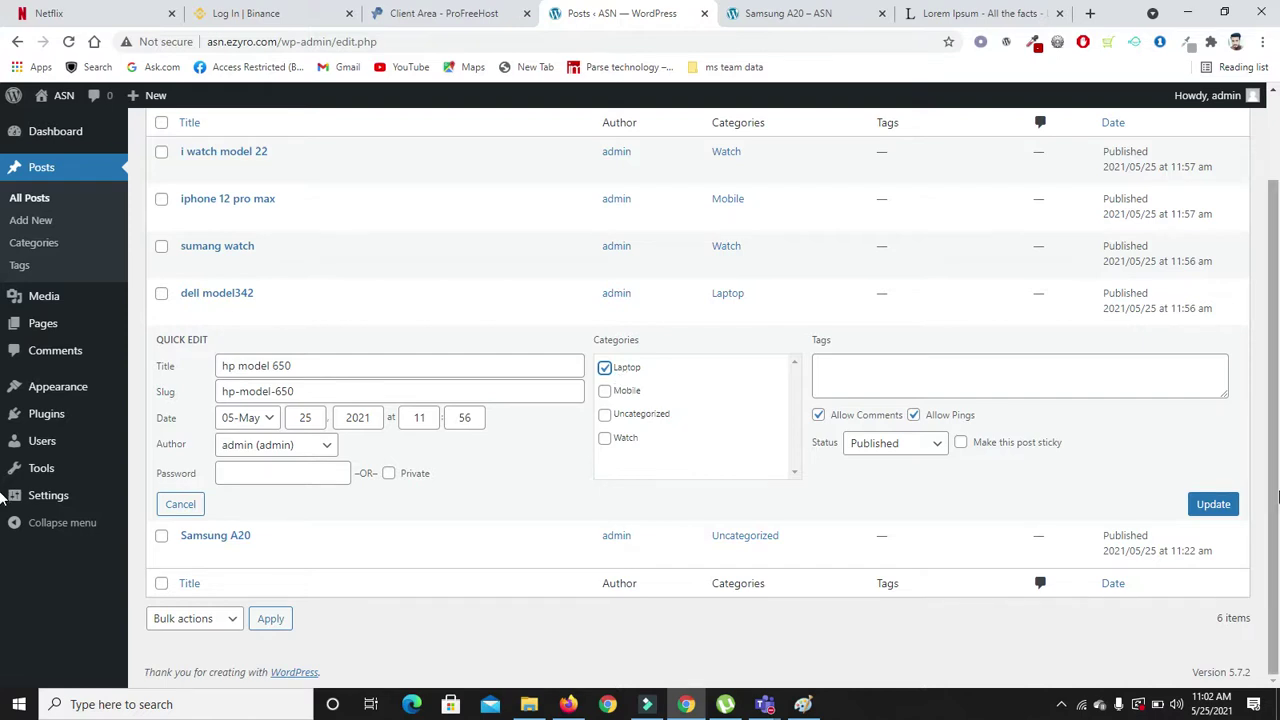
pyautogui.click(1212, 503)
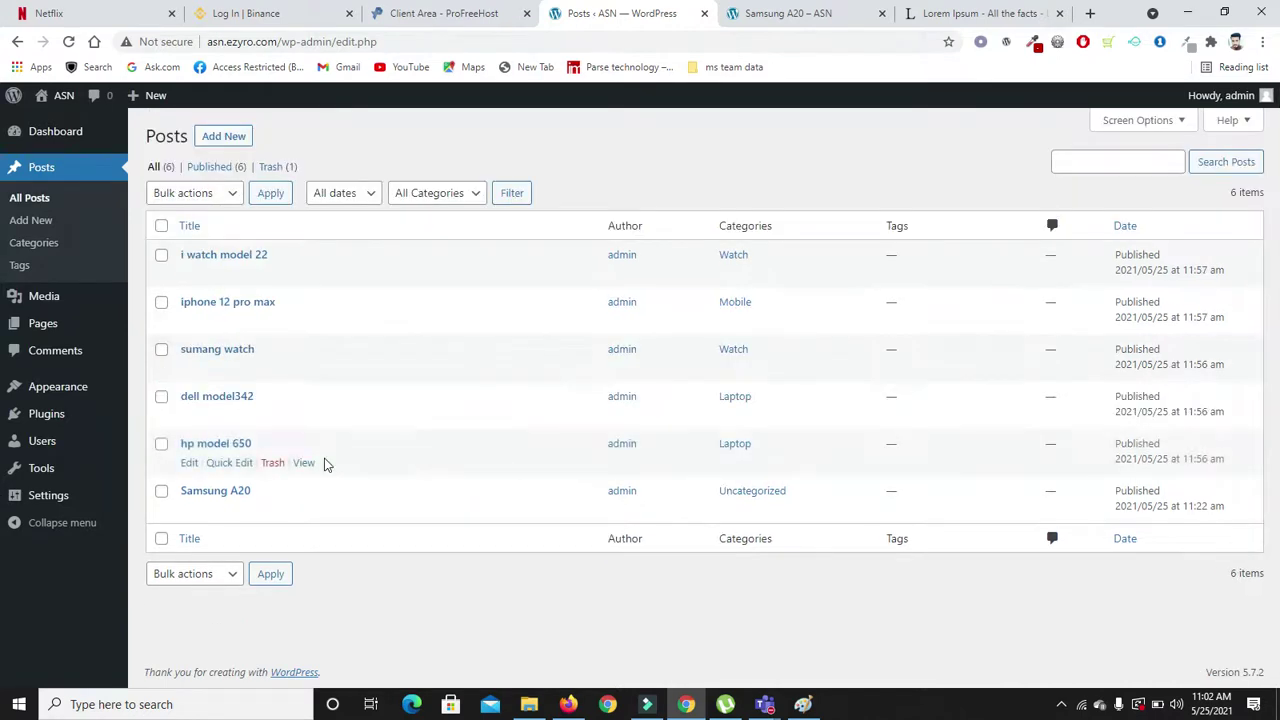
# Move Samsung A20 from Uncategorized to the Mobile category
pyautogui.click(224, 511)
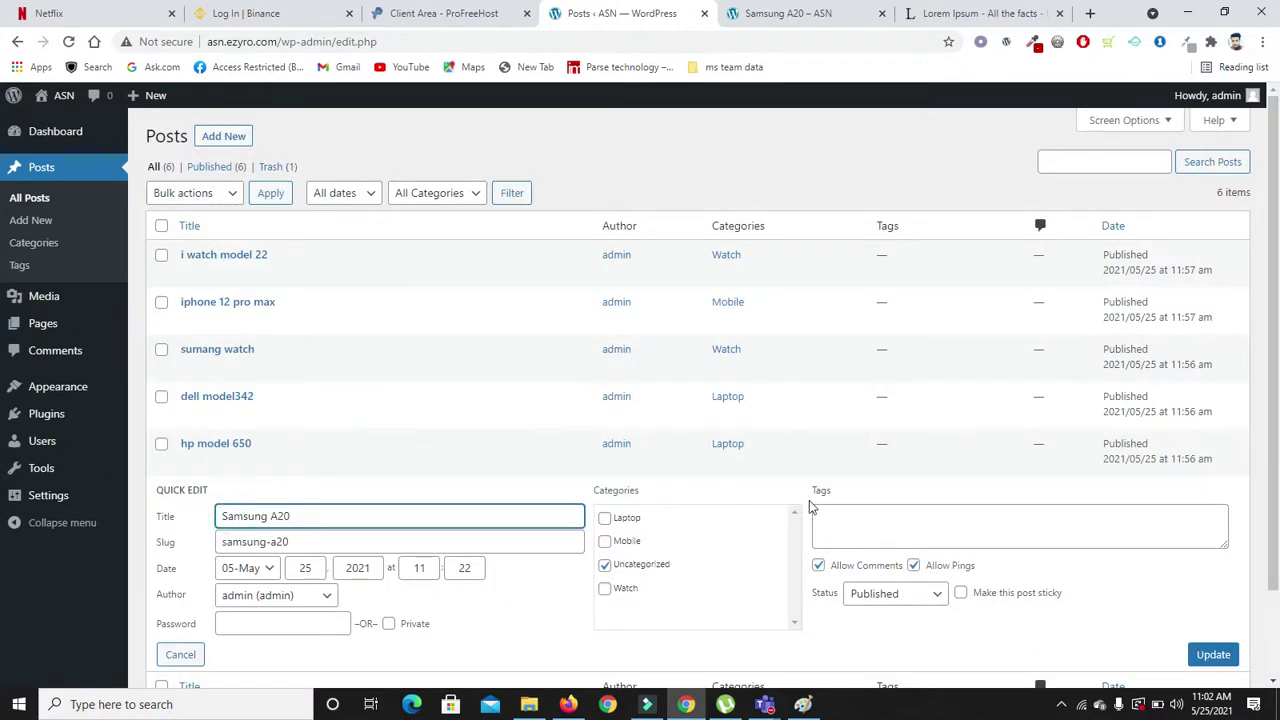
pyautogui.scroll(-2, 1260, 371)
pyautogui.click(603, 460)
pyautogui.click(604, 438)
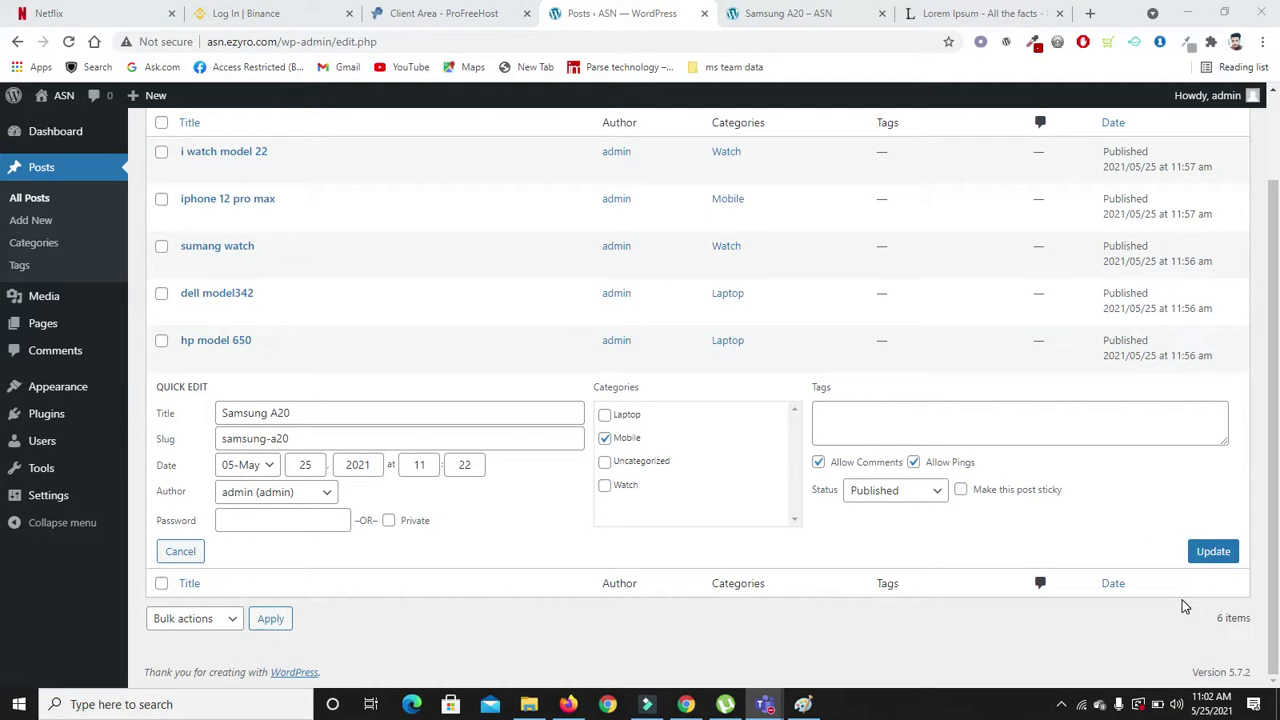
pyautogui.click(1212, 551)
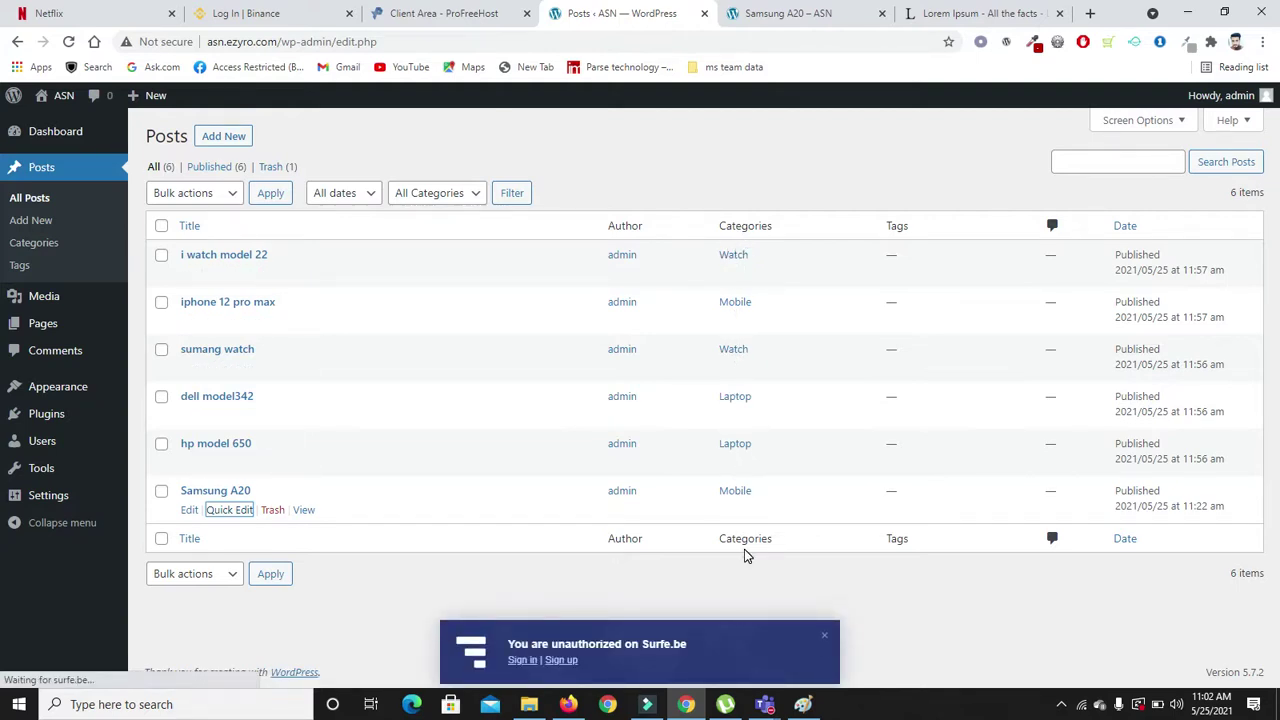
pyautogui.click(445, 193)
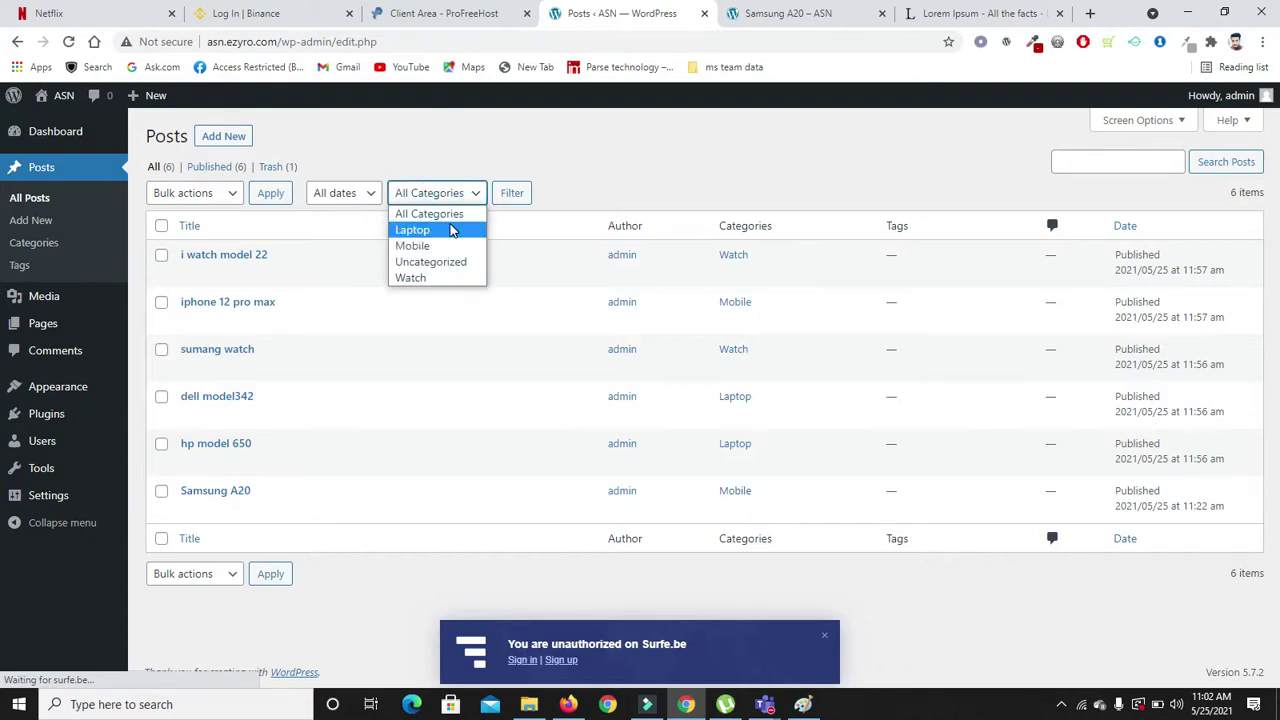
pyautogui.click(380, 147)
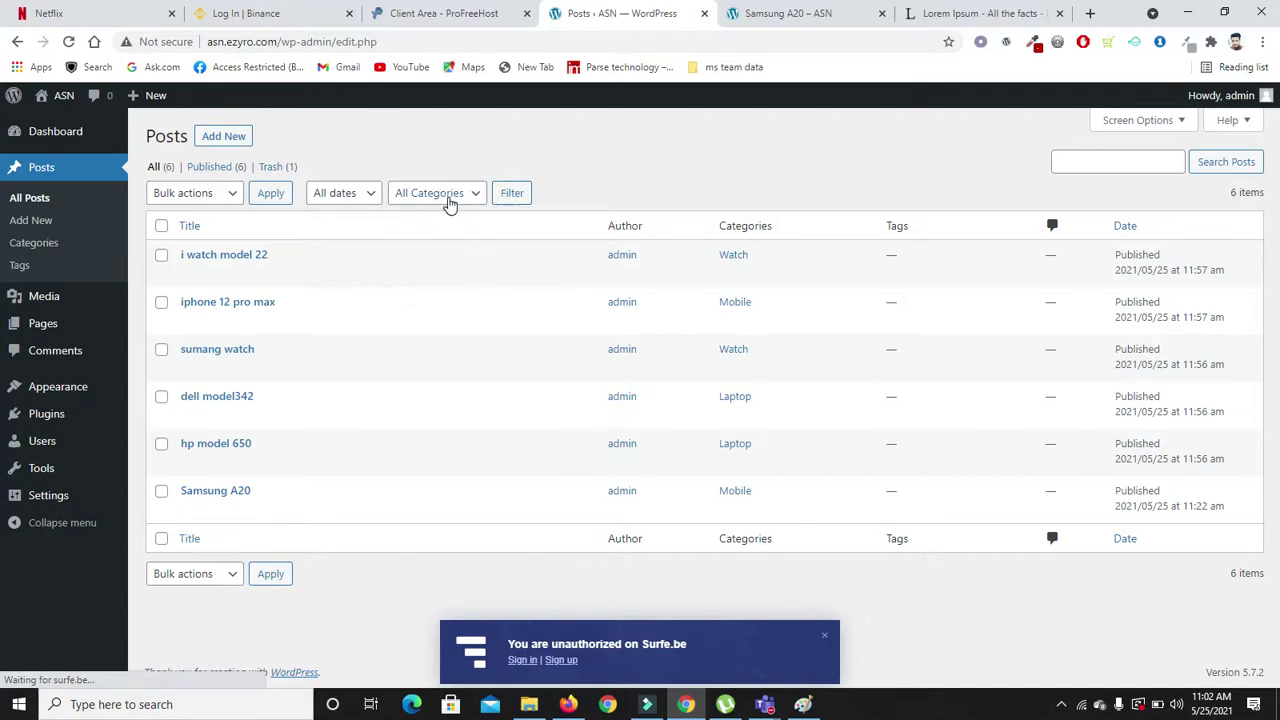
pyautogui.click(371, 193)
pyautogui.click(433, 198)
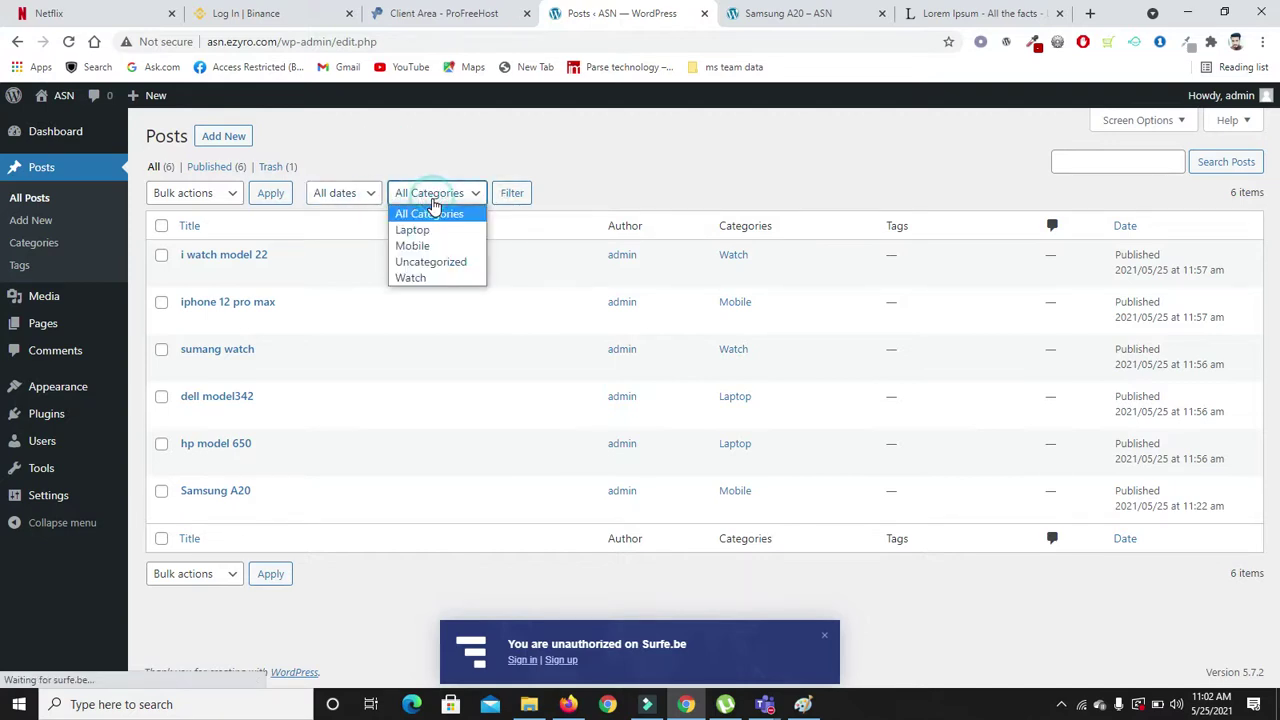
pyautogui.click(431, 198)
pyautogui.click(234, 196)
pyautogui.click(234, 196)
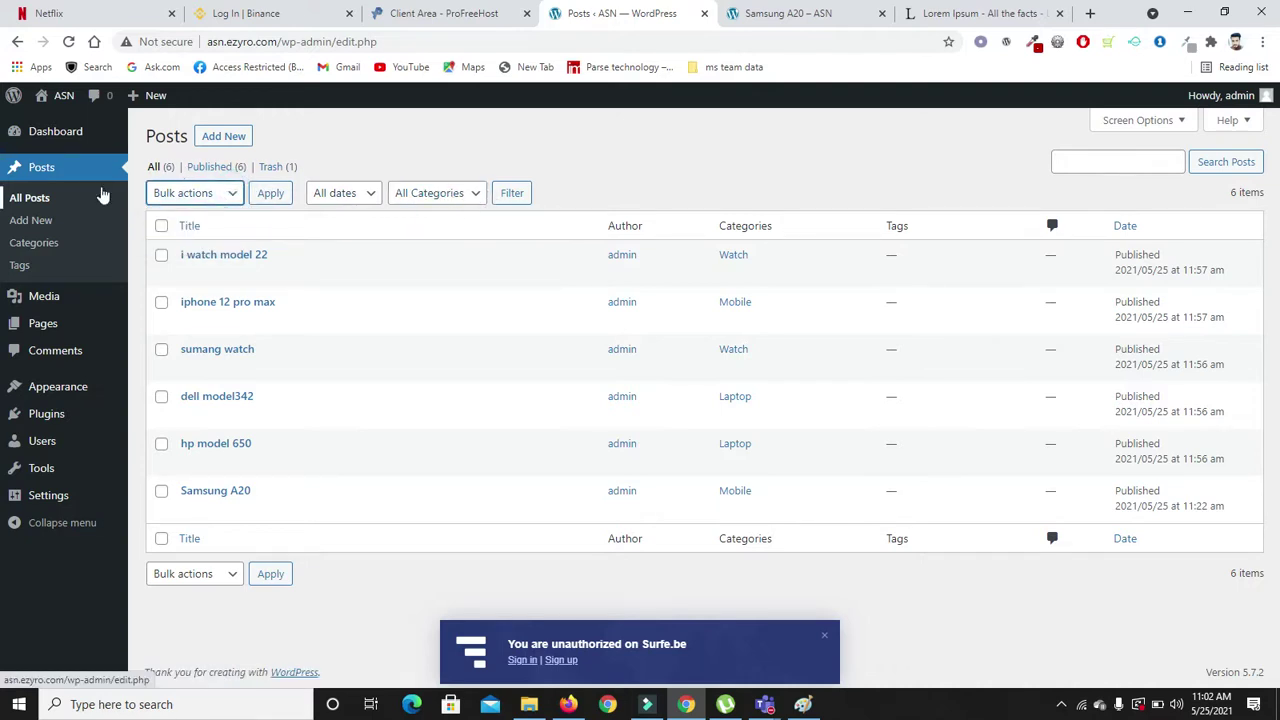
pyautogui.click(825, 640)
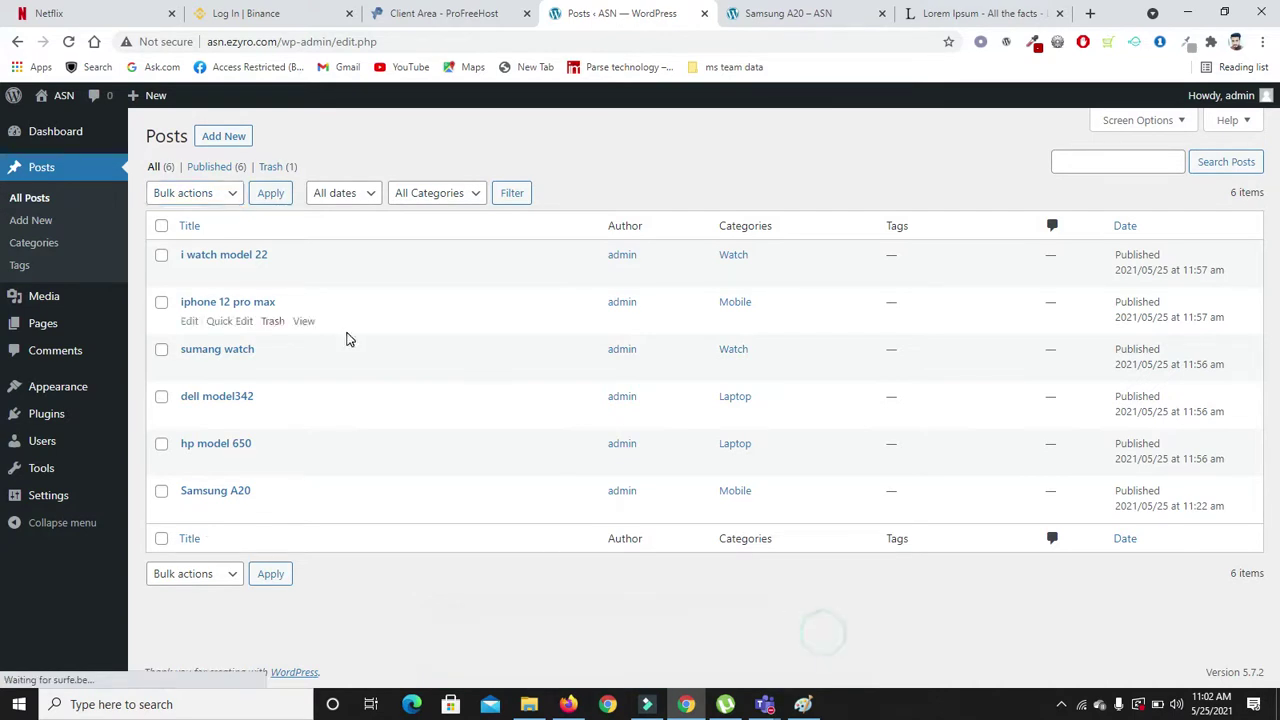
pyautogui.click(33, 248)
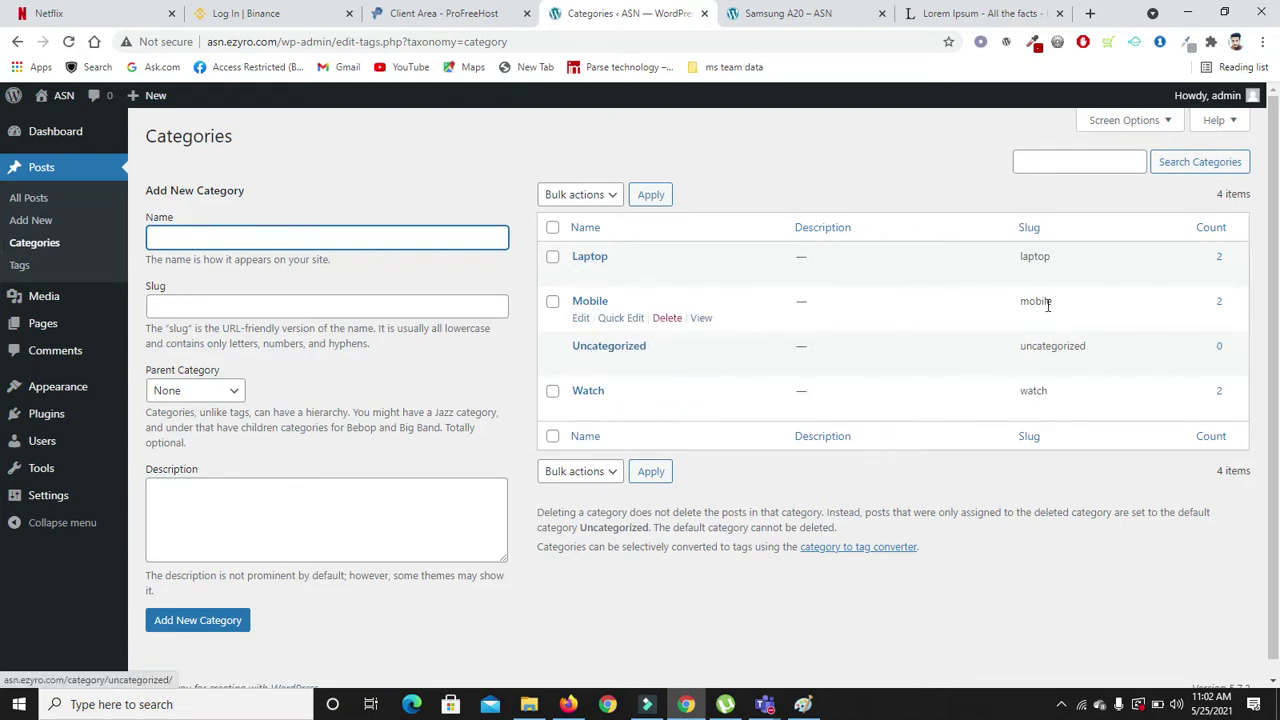
pyautogui.click(1200, 258)
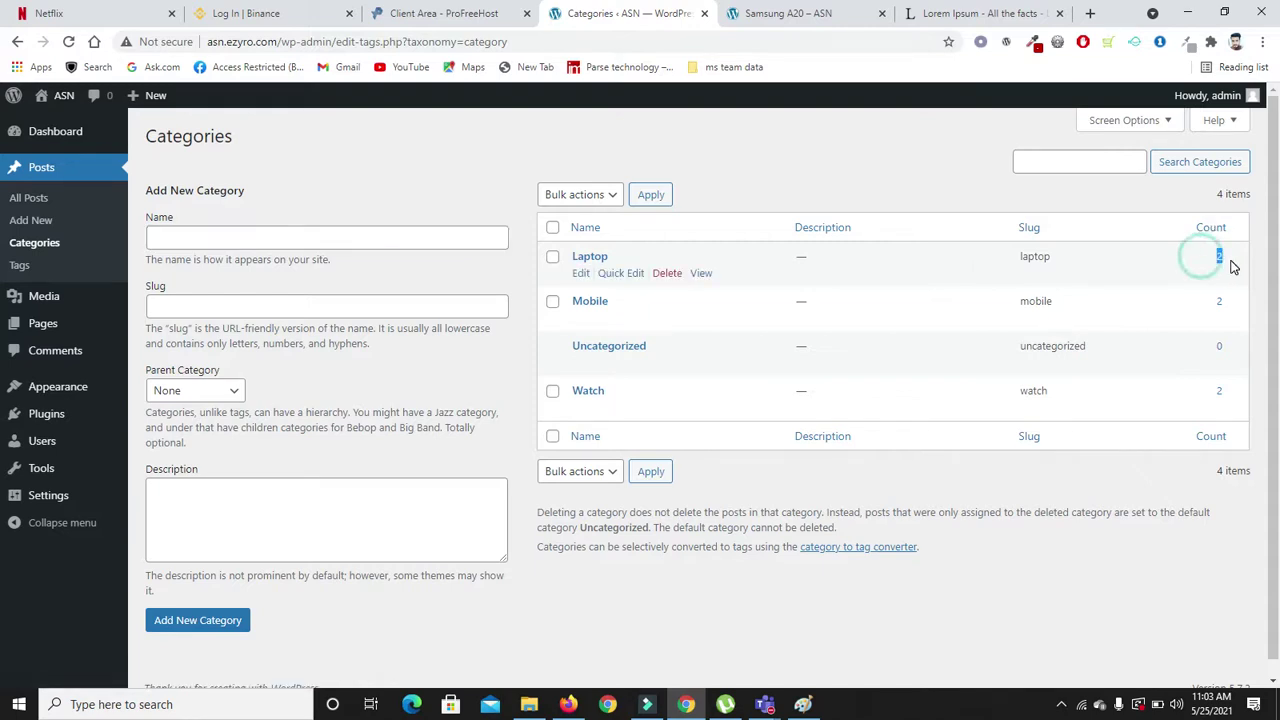
pyautogui.click(1199, 302)
pyautogui.doubleClick(1200, 393)
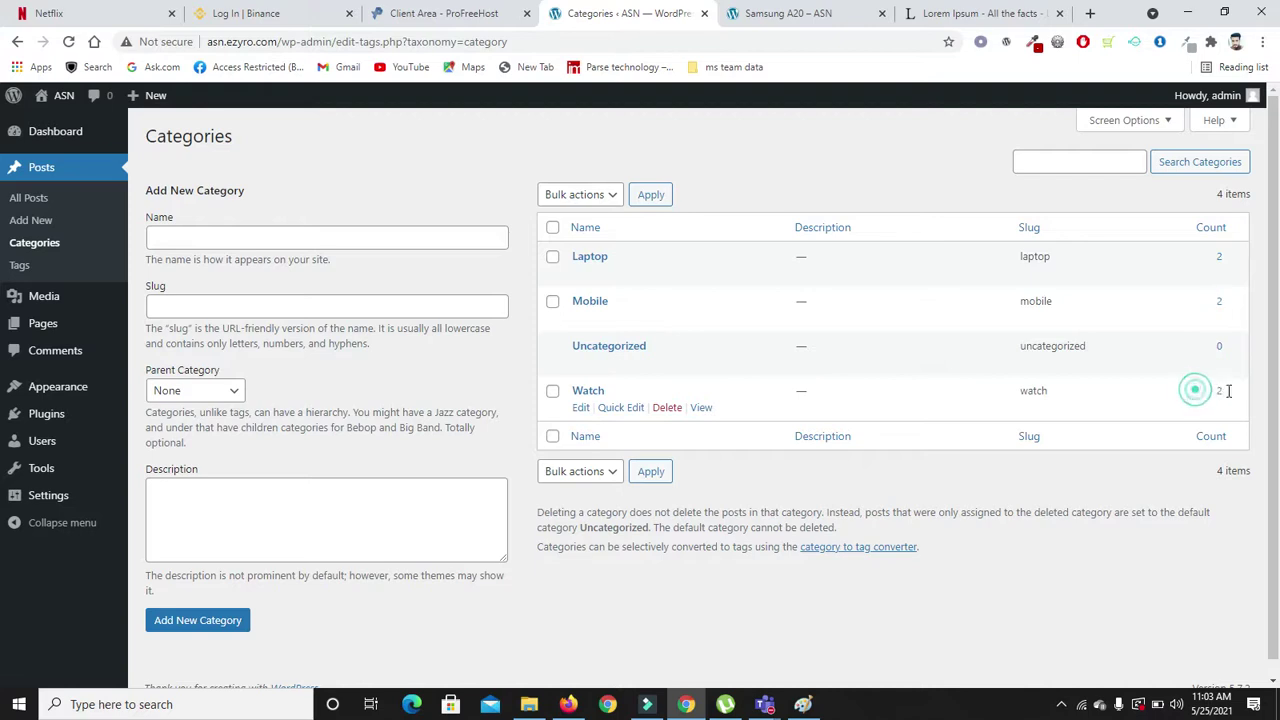
pyautogui.click(1205, 256)
pyautogui.click(1177, 307)
pyautogui.doubleClick(1200, 314)
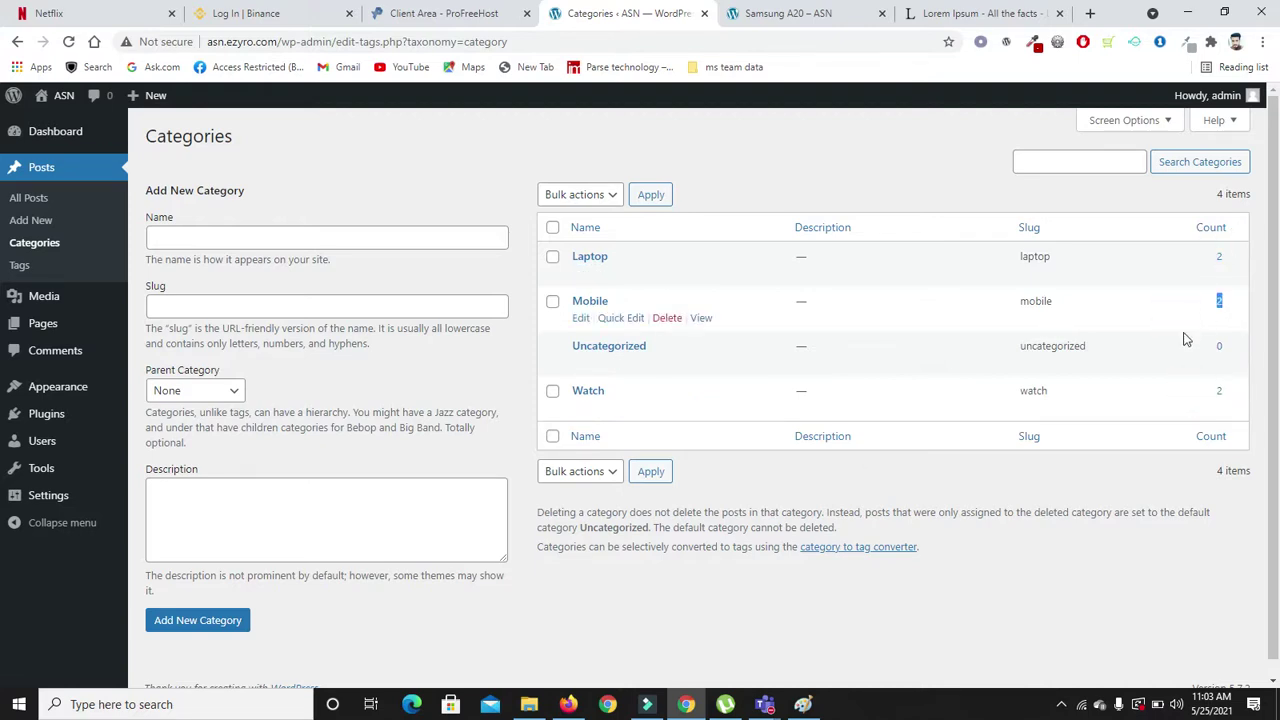
pyautogui.doubleClick(1190, 386)
pyautogui.click(1165, 393)
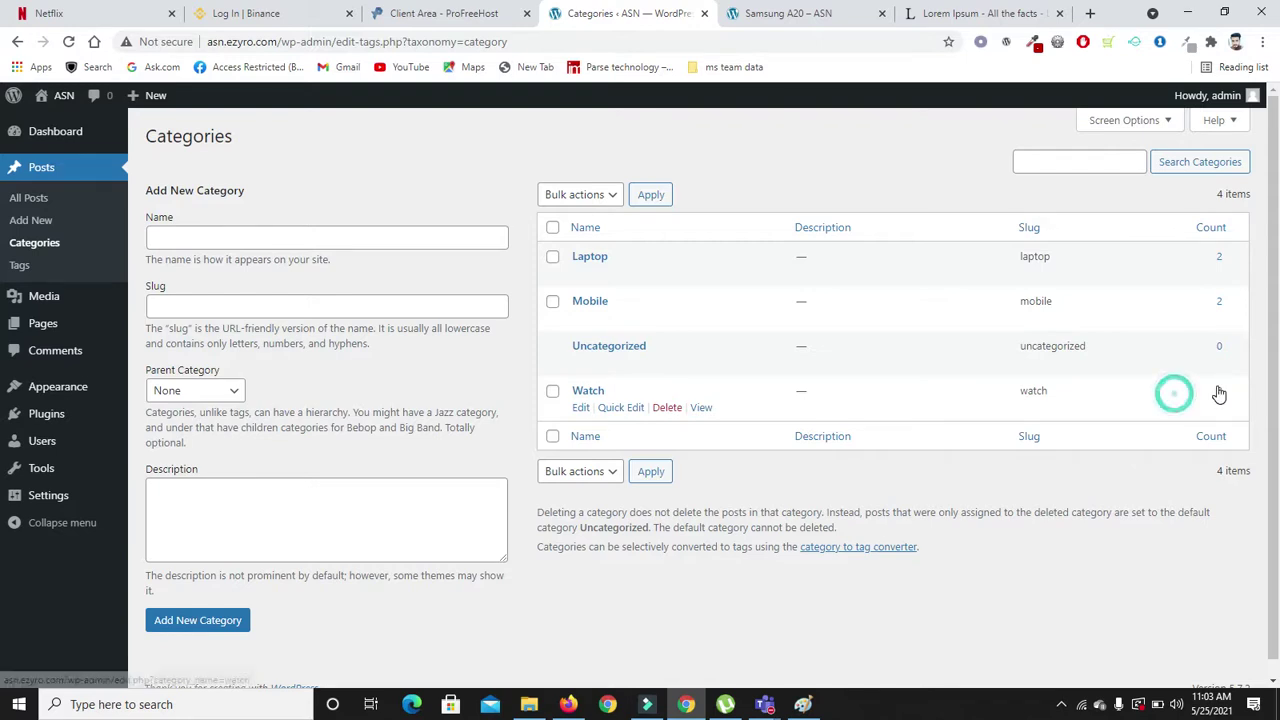
pyautogui.click(30, 197)
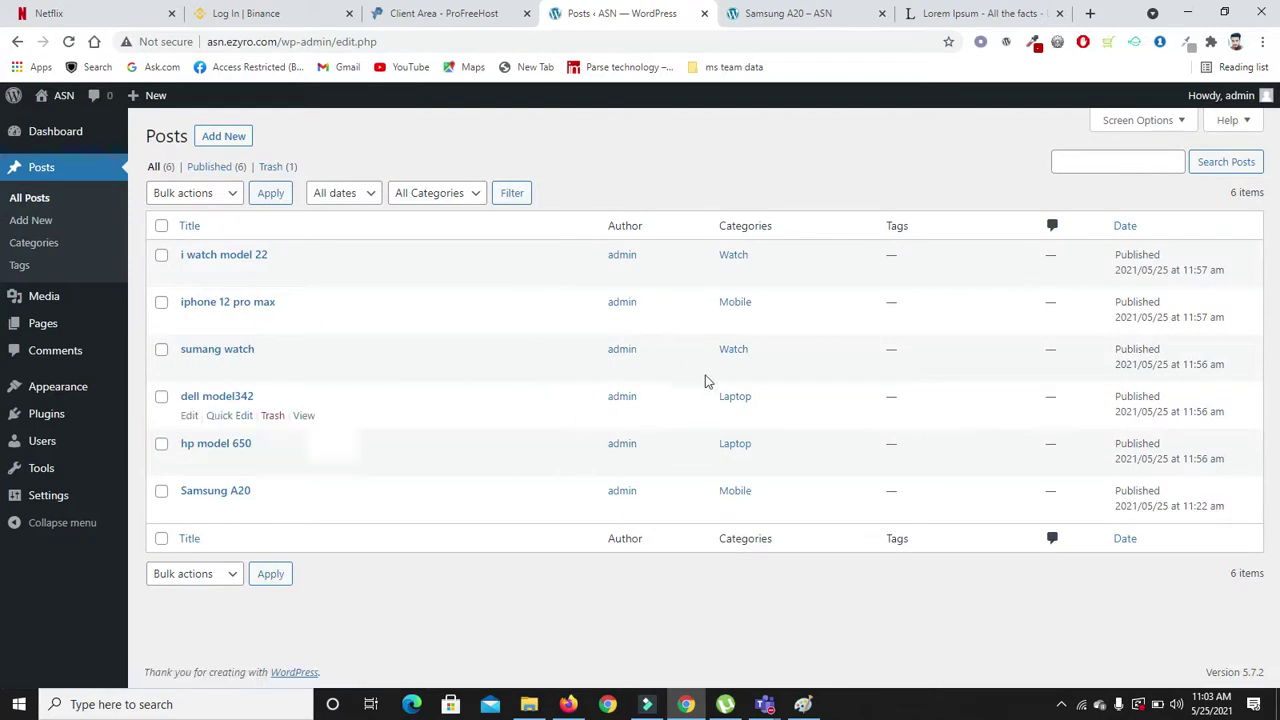
pyautogui.click(1154, 593)
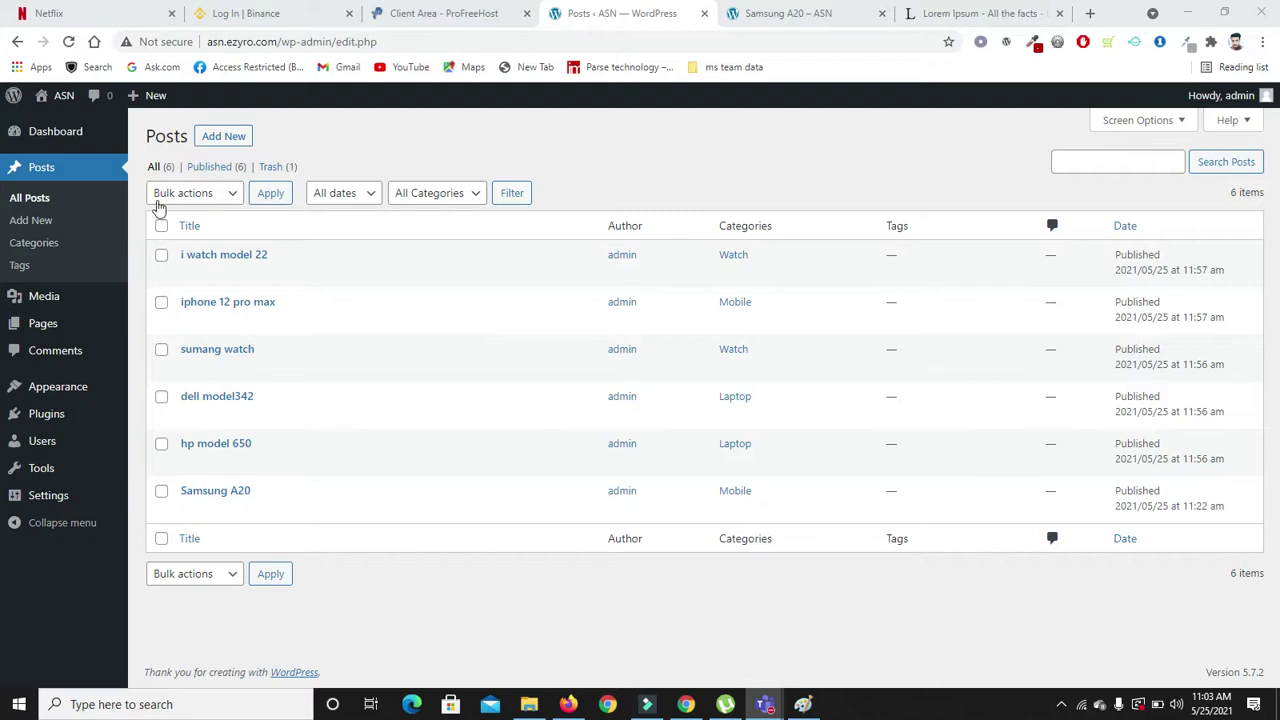
# Switch to the Samsung A20 preview tab and navigate to the home page asn.ezyro.com
pyautogui.click(777, 20)
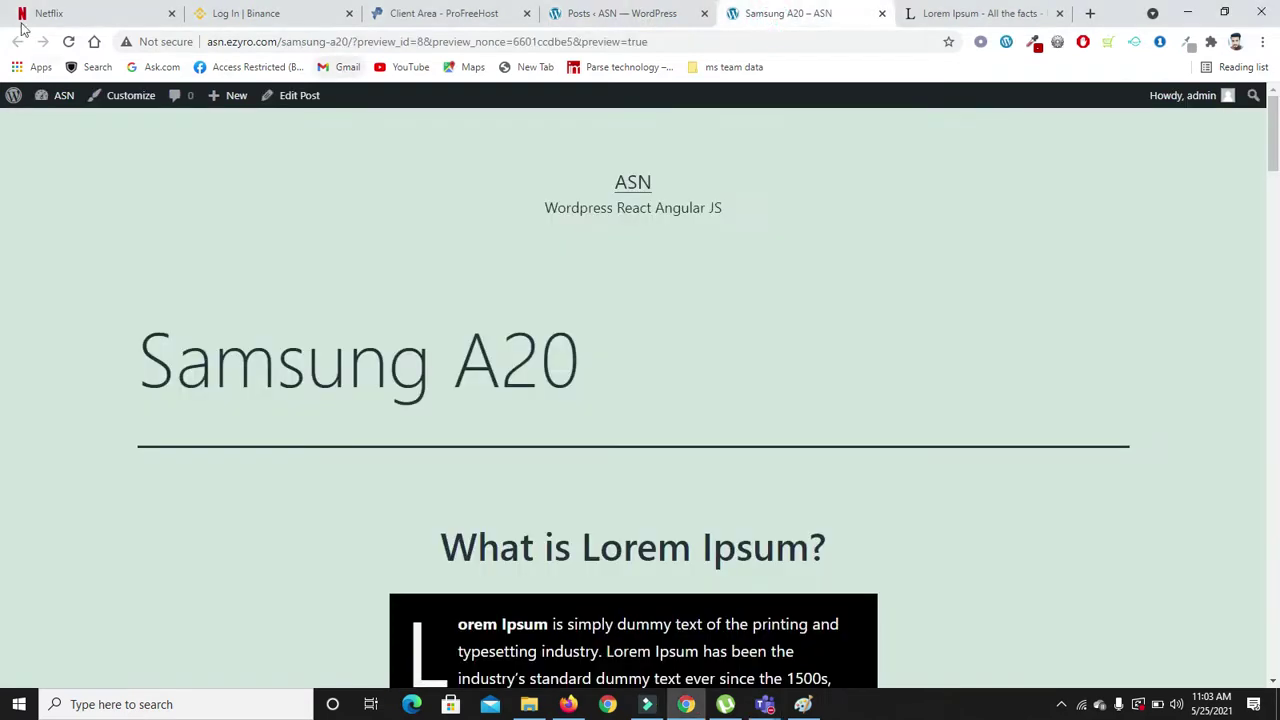
pyautogui.click(68, 41)
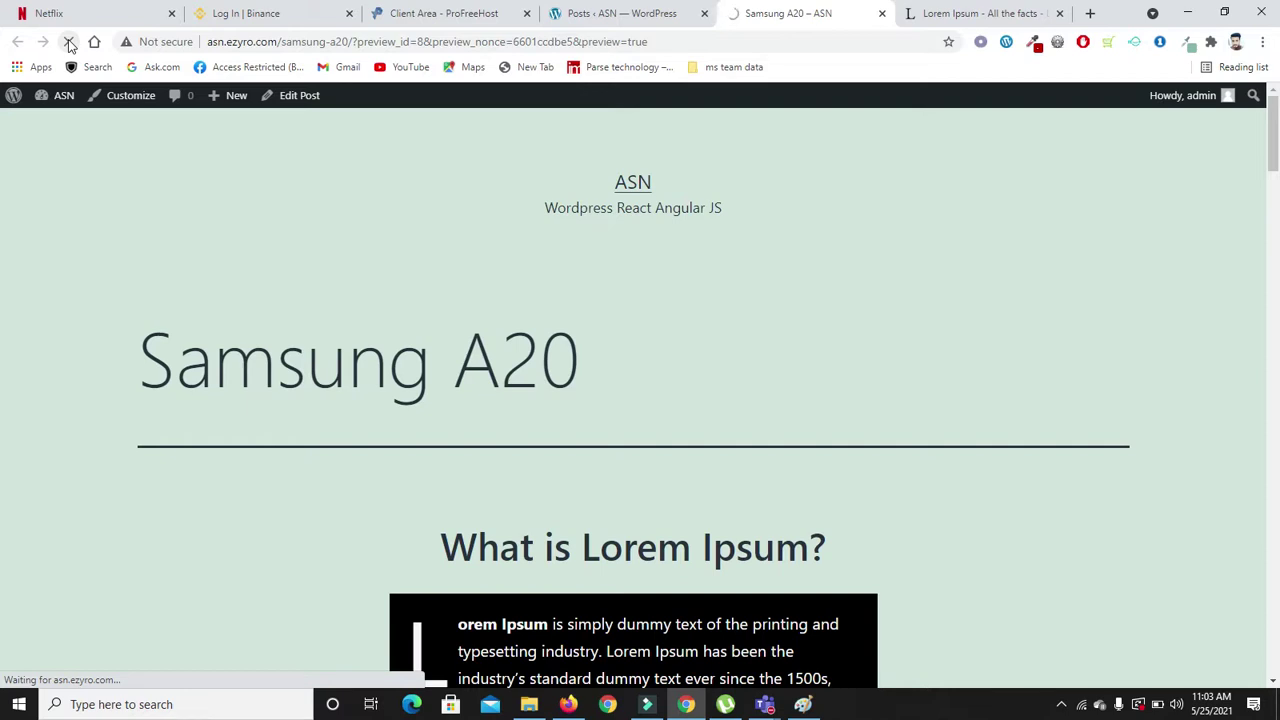
pyautogui.moveTo(281, 42); pyautogui.dragTo(648, 42)
pyautogui.press('BackSpace')
pyautogui.press('Return')
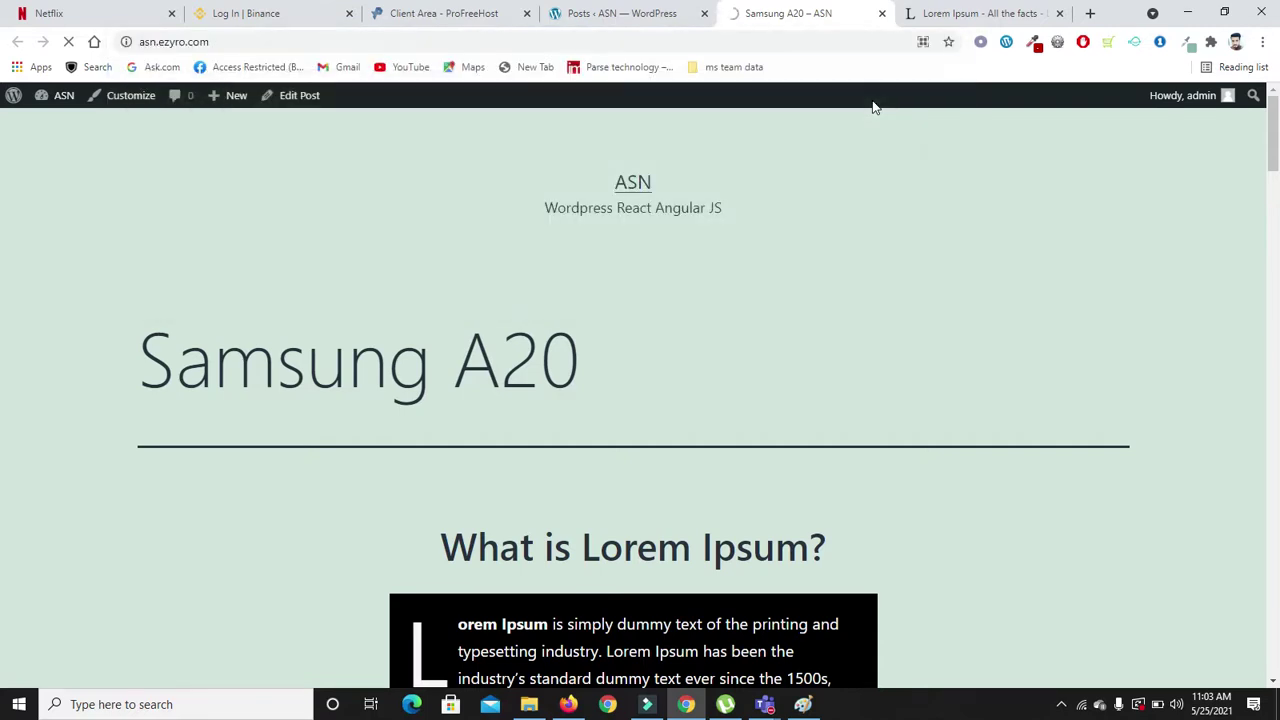
pyautogui.click(240, 40)
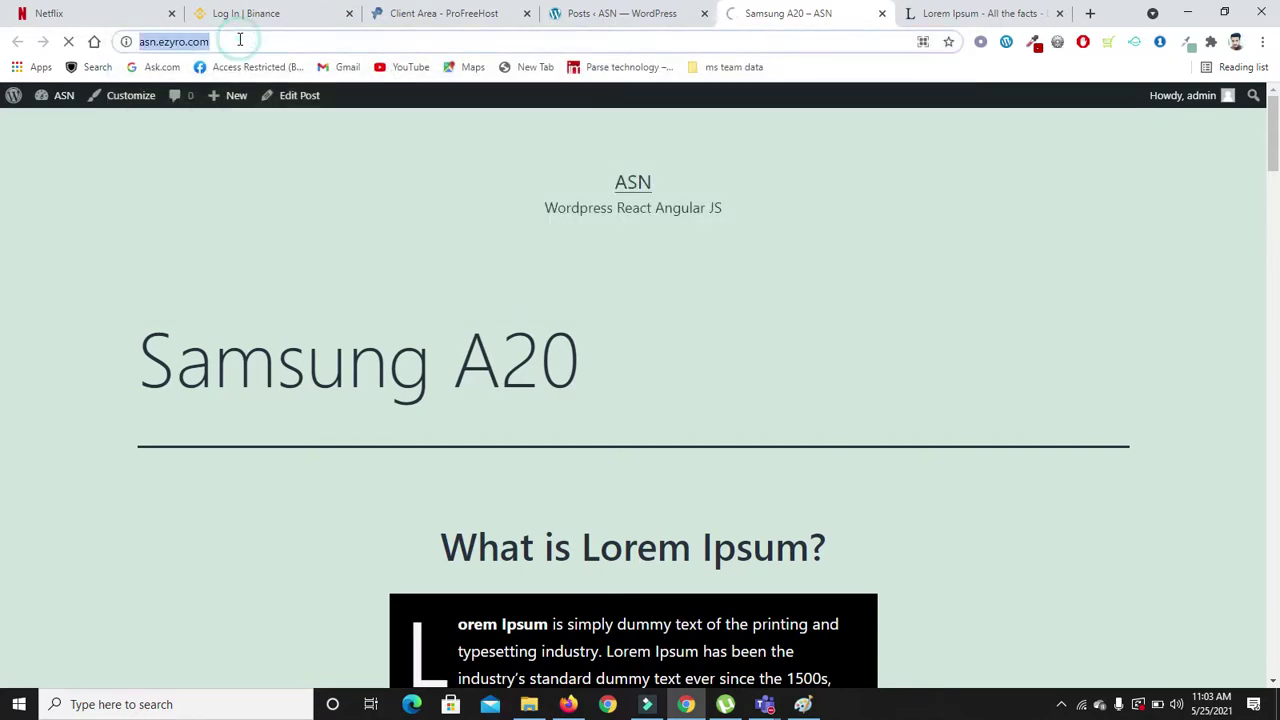